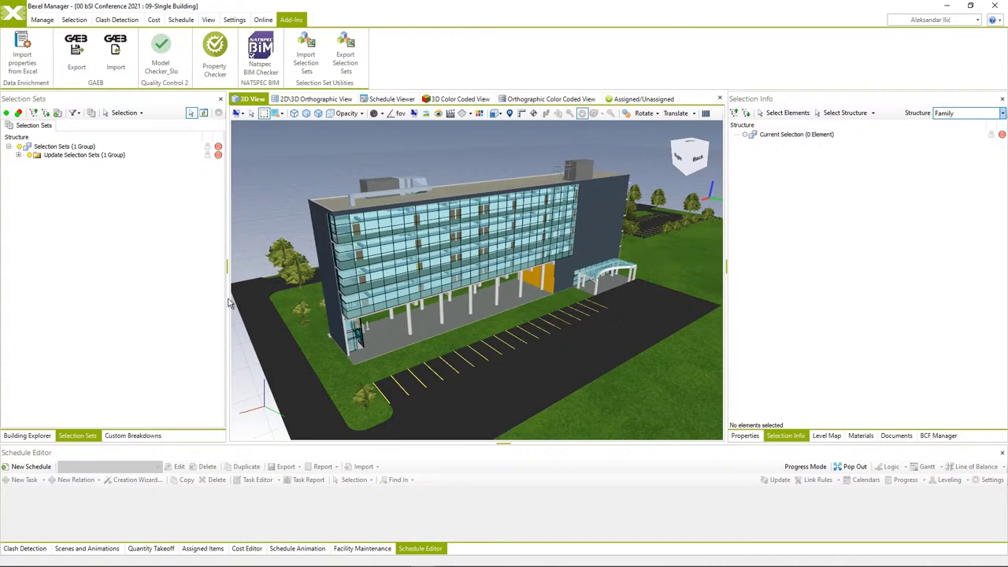
Review the building's element, spatial, systems and workset structures in the Building Explorer.
{"action": "left_click", "coordinate": [46, 437]}
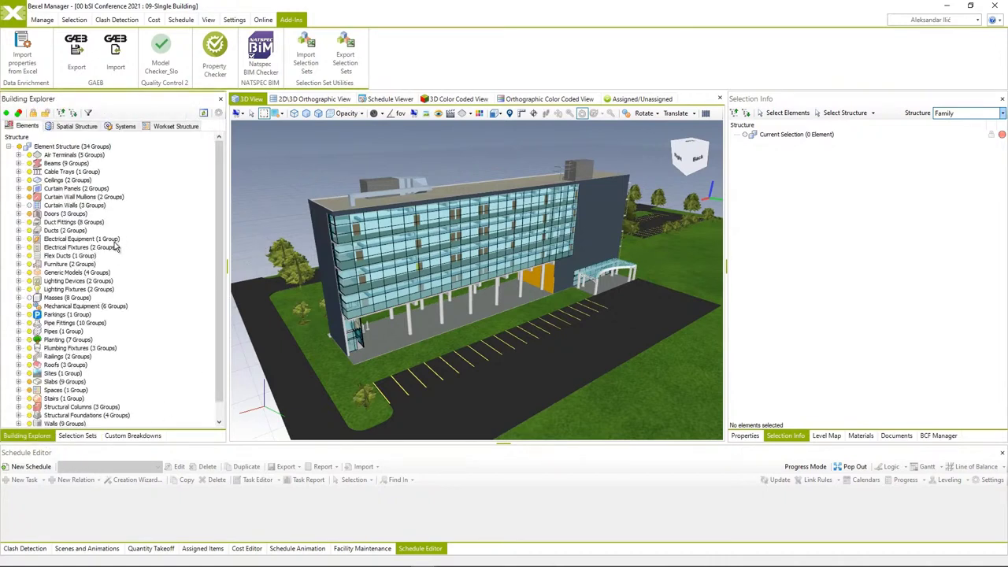
{"action": "scroll", "coordinate": [99, 263], "scroll_direction": "down", "scroll_amount": 1}
{"action": "scroll", "coordinate": [99, 262], "scroll_direction": "up", "scroll_amount": 1}
{"action": "left_click", "coordinate": [83, 127]}
{"action": "left_click", "coordinate": [157, 128]}
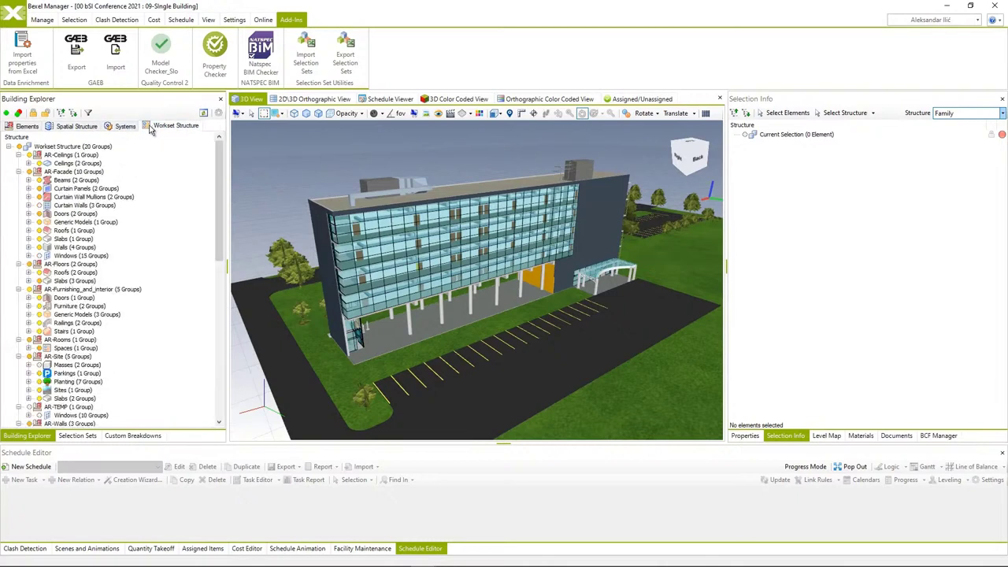
{"action": "left_click", "coordinate": [122, 128]}
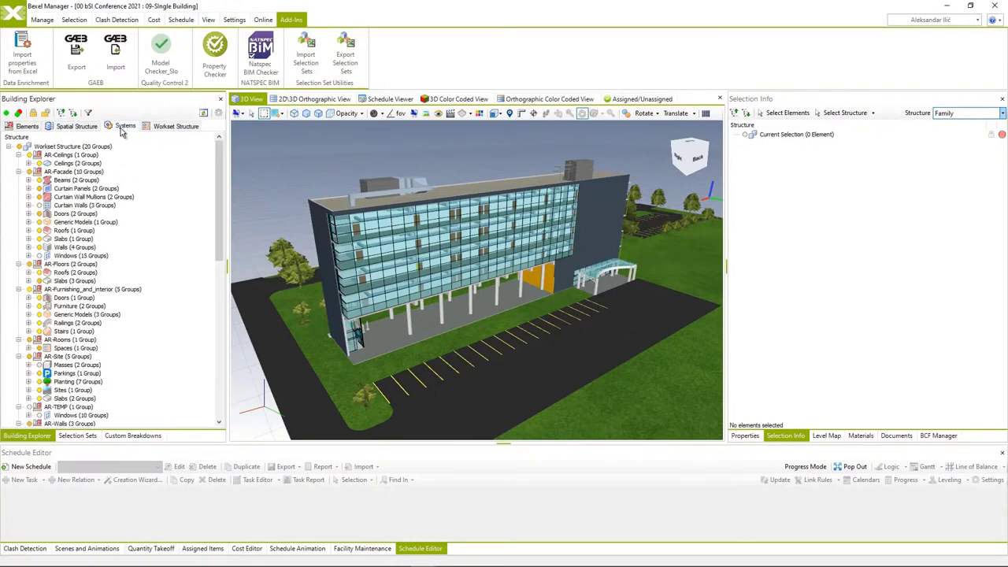
{"action": "left_click", "coordinate": [76, 127]}
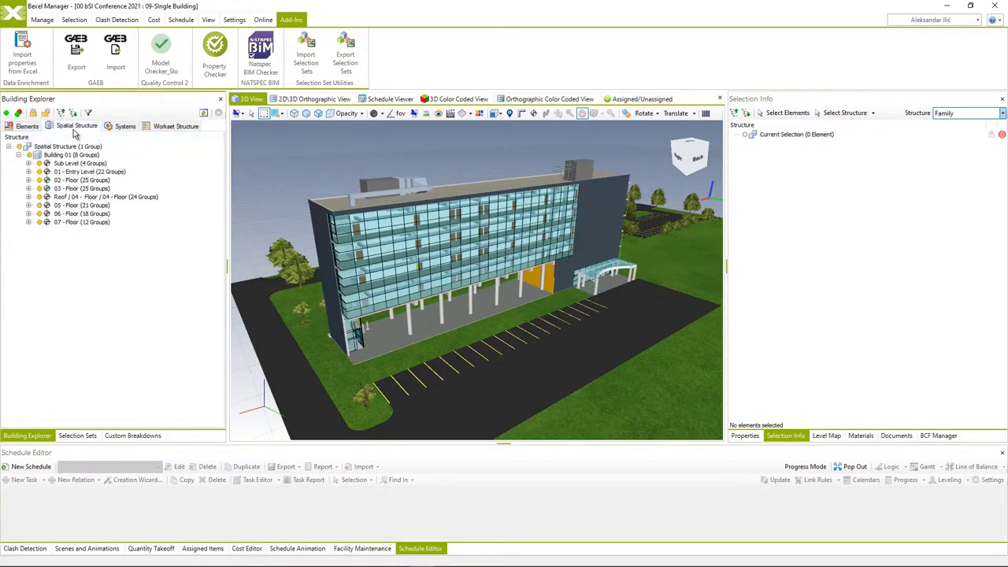
{"action": "left_click", "coordinate": [27, 127]}
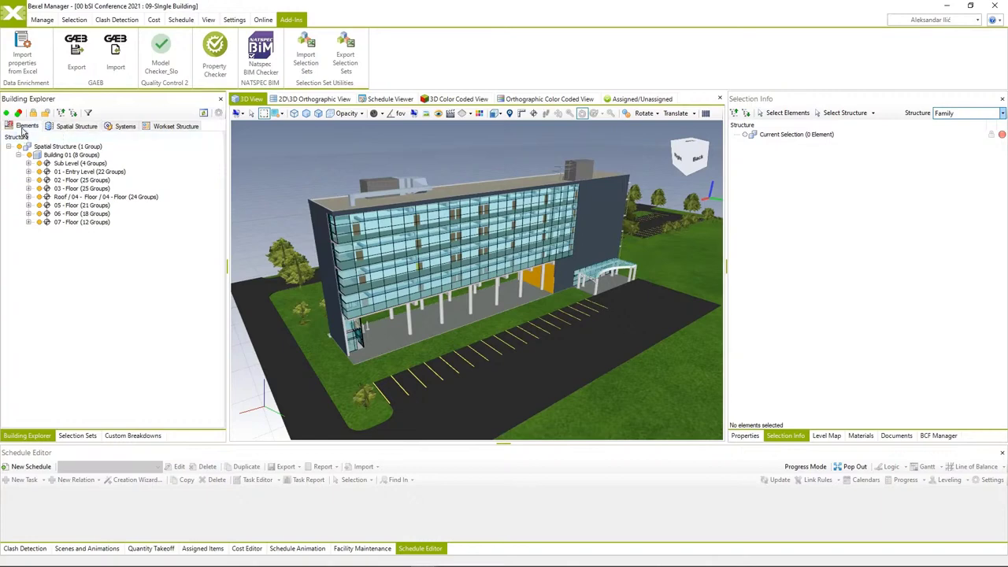
{"action": "left_click", "coordinate": [86, 127]}
{"action": "left_click", "coordinate": [28, 128]}
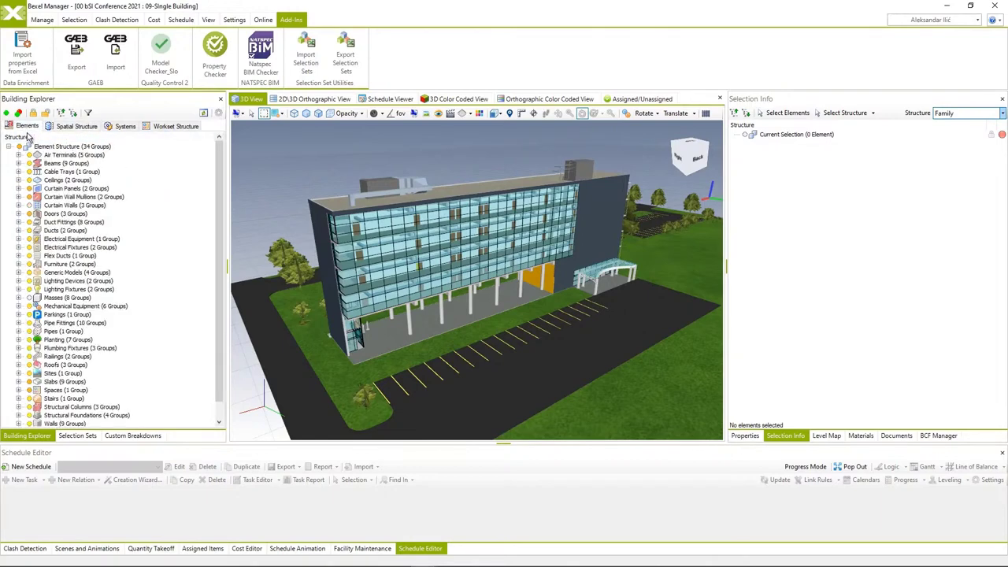
{"action": "left_click", "coordinate": [124, 127]}
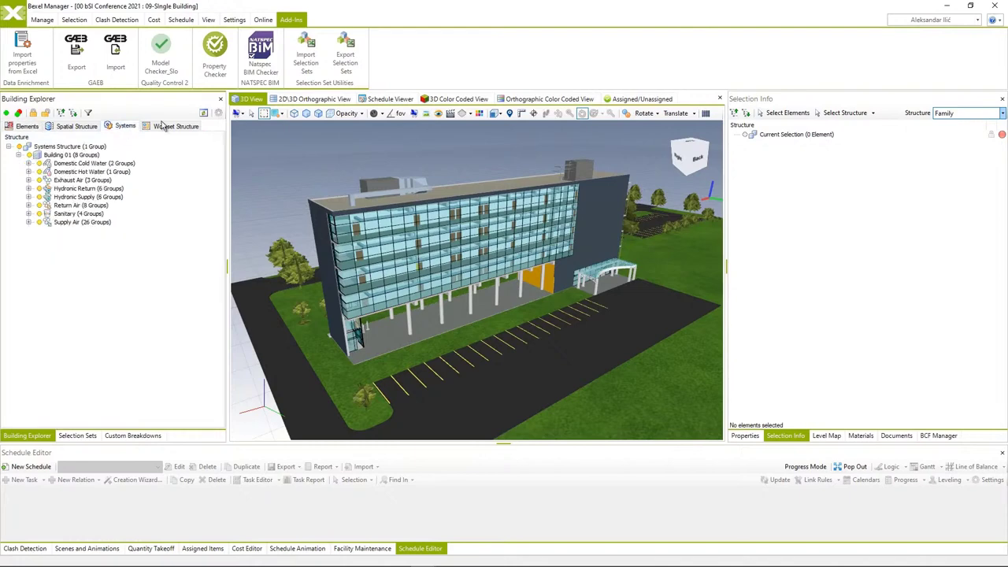
{"action": "left_click", "coordinate": [166, 127]}
{"action": "left_click", "coordinate": [28, 128]}
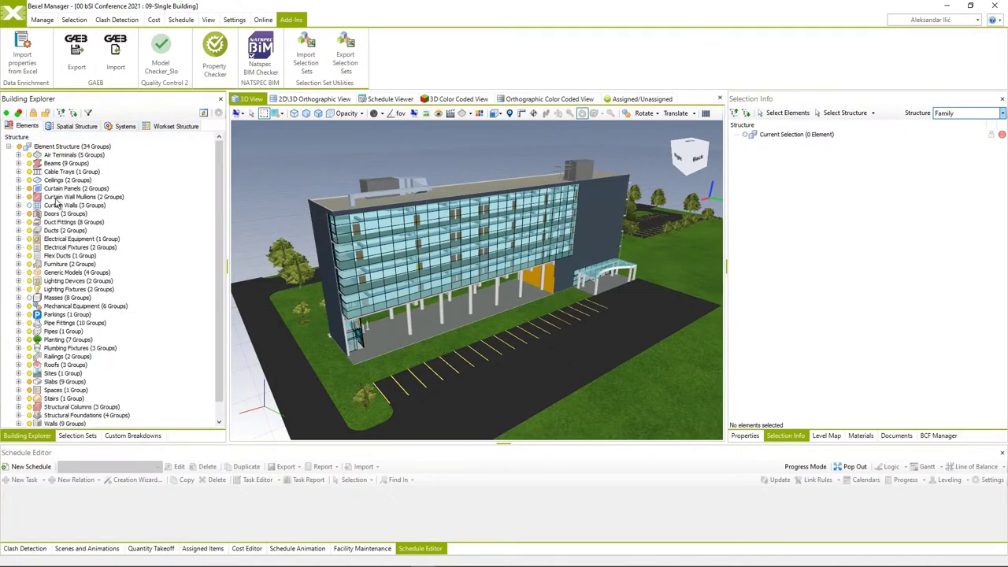
Create a selection set named Demo sel set from the external insulation walls along the roof edge, and clear the selection.
{"action": "left_click", "coordinate": [84, 439]}
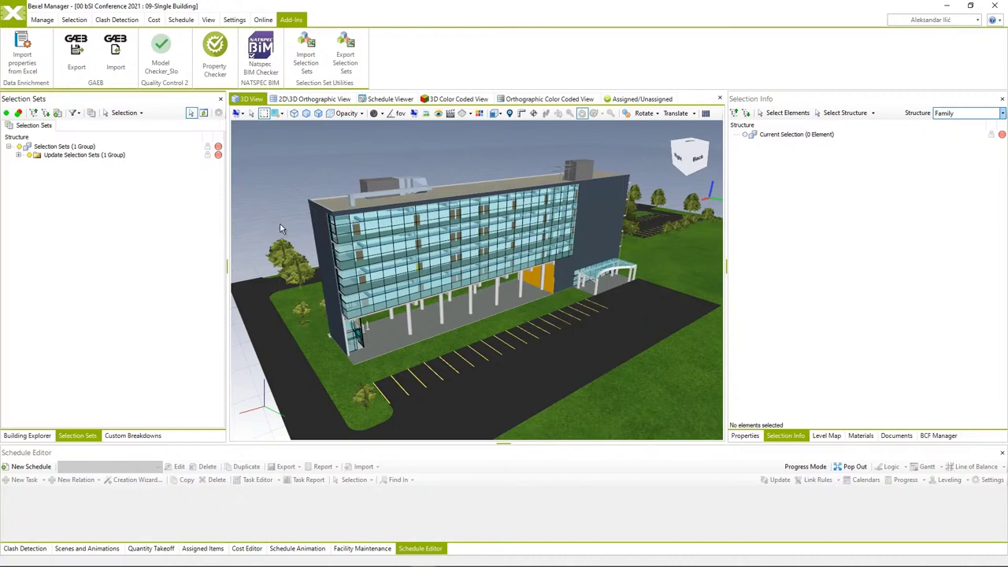
{"action": "left_click", "coordinate": [336, 219]}
{"action": "left_click", "coordinate": [336, 218], "text": "ctrl"}
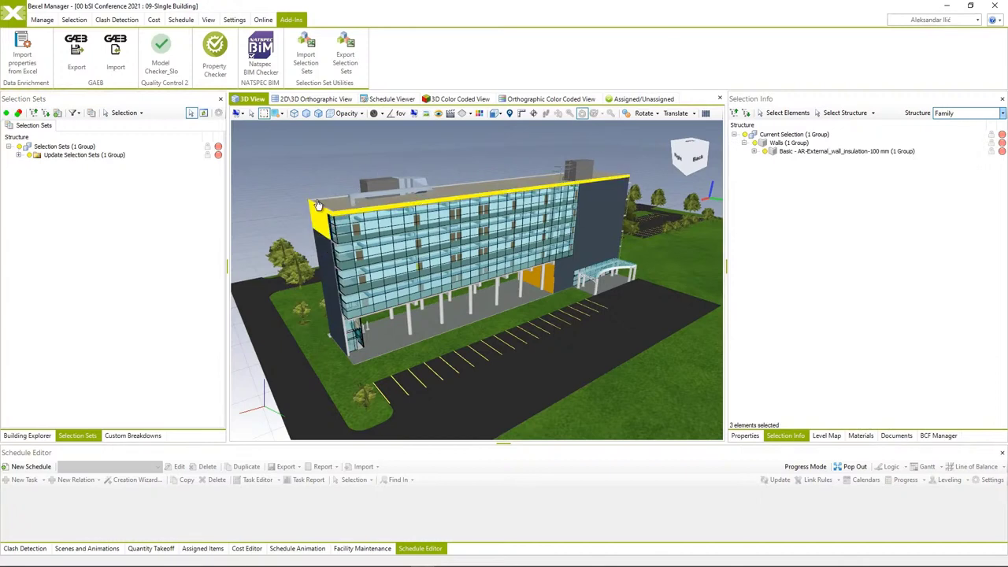
{"action": "left_click", "coordinate": [57, 112]}
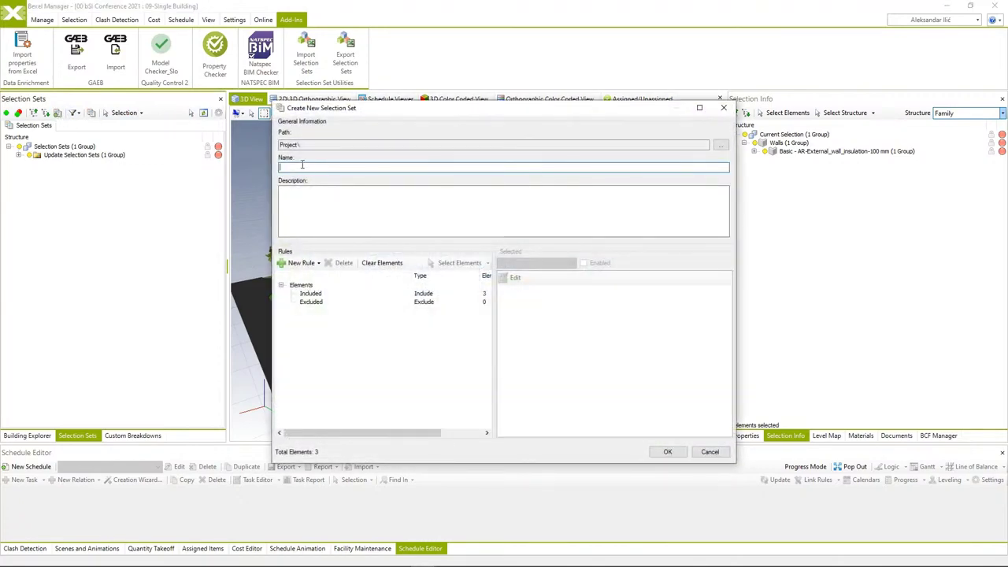
{"action": "type", "text": "Demo sele"}
{"action": "left_click", "coordinate": [674, 452]}
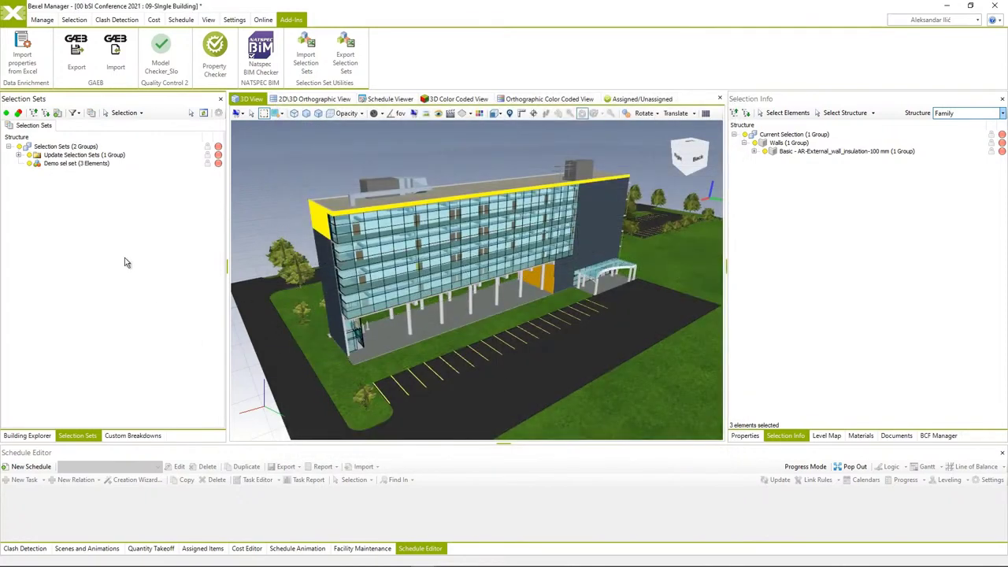
{"action": "left_click", "coordinate": [30, 164]}
{"action": "left_click", "coordinate": [256, 173]}
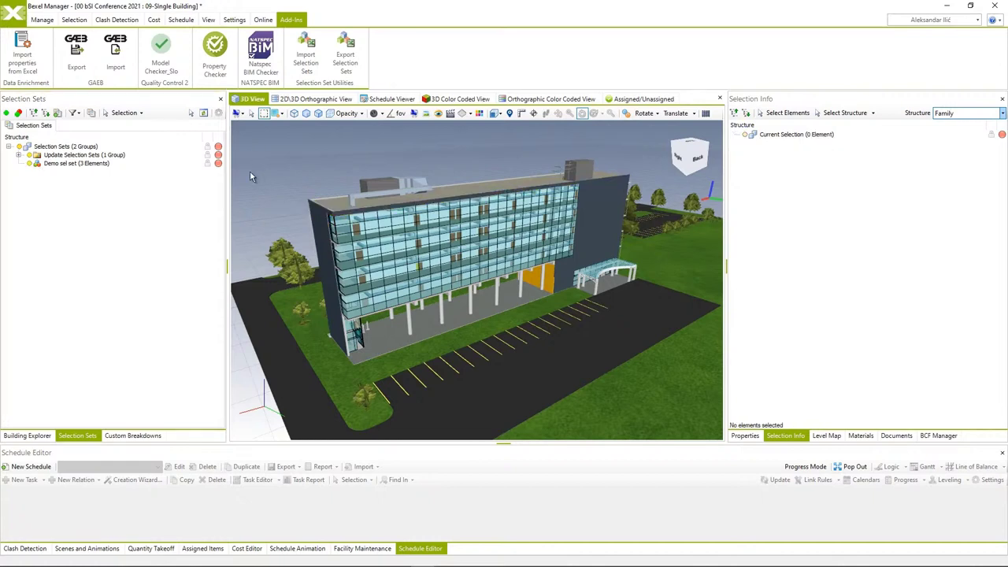
Create a rule-based selection set named Entry level that includes the storey 01 - Entry Level of Building 01.
{"action": "right_click", "coordinate": [63, 185]}
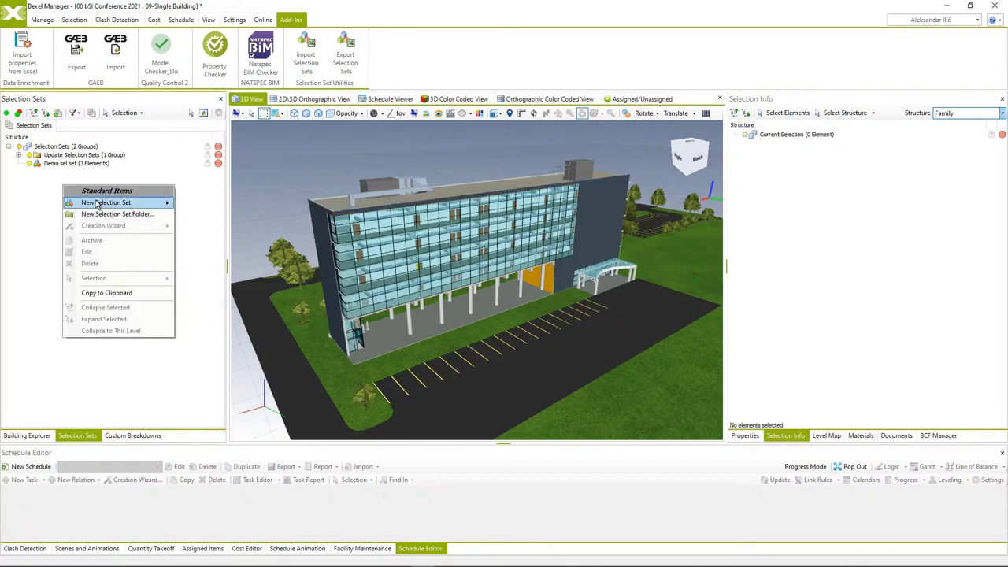
{"action": "mouse_move", "coordinate": [97, 204]}
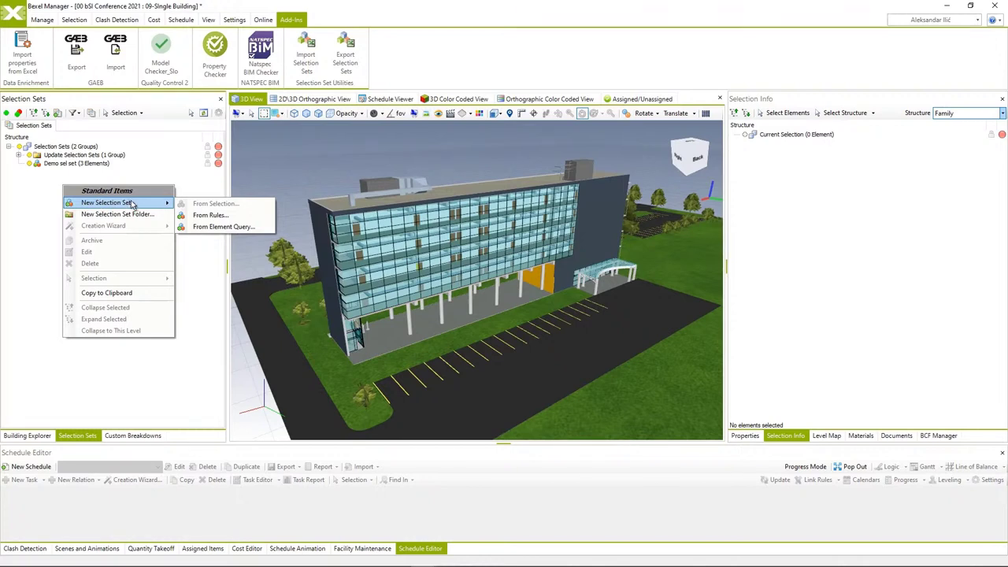
{"action": "left_click", "coordinate": [245, 218]}
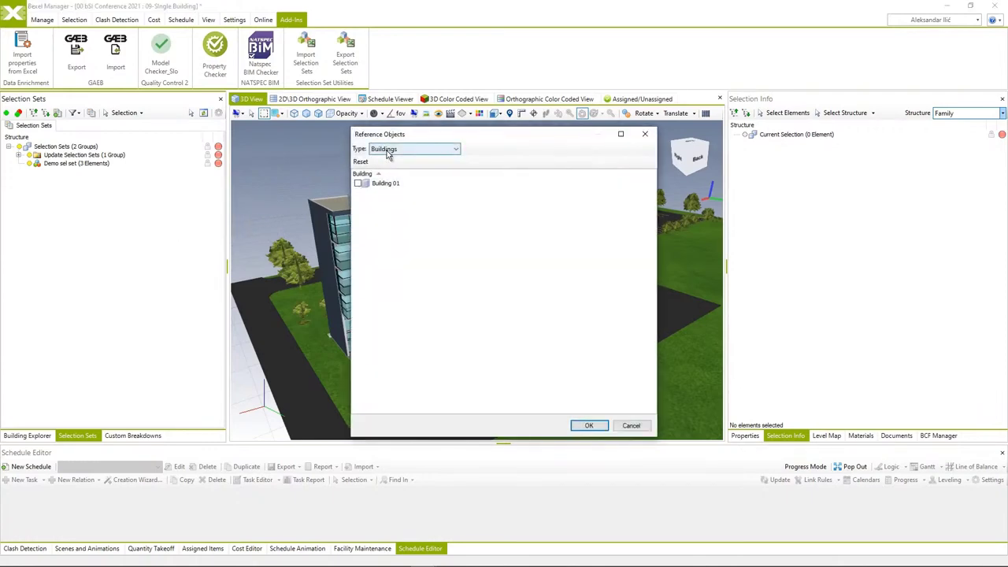
{"action": "left_click", "coordinate": [387, 152]}
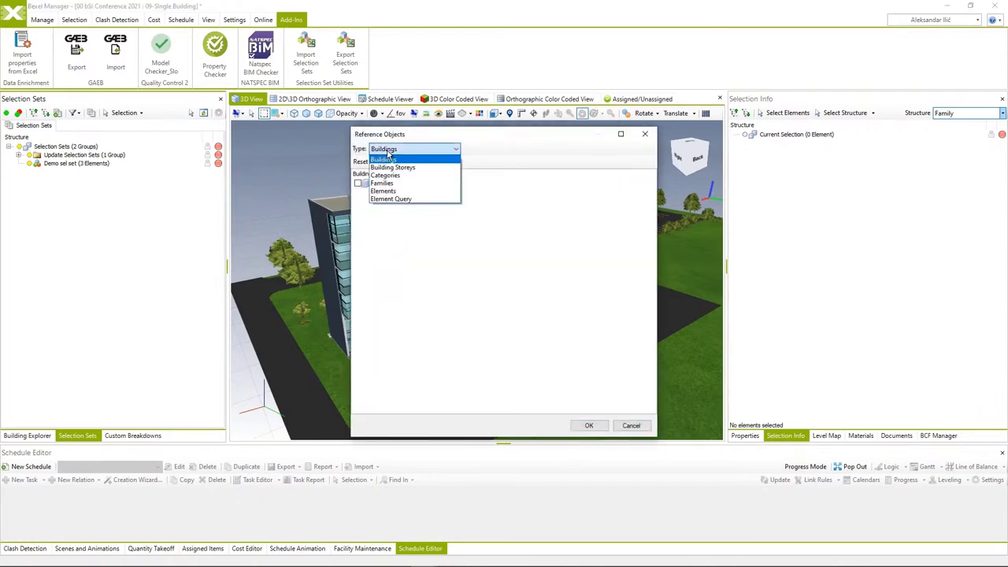
{"action": "left_click", "coordinate": [392, 167]}
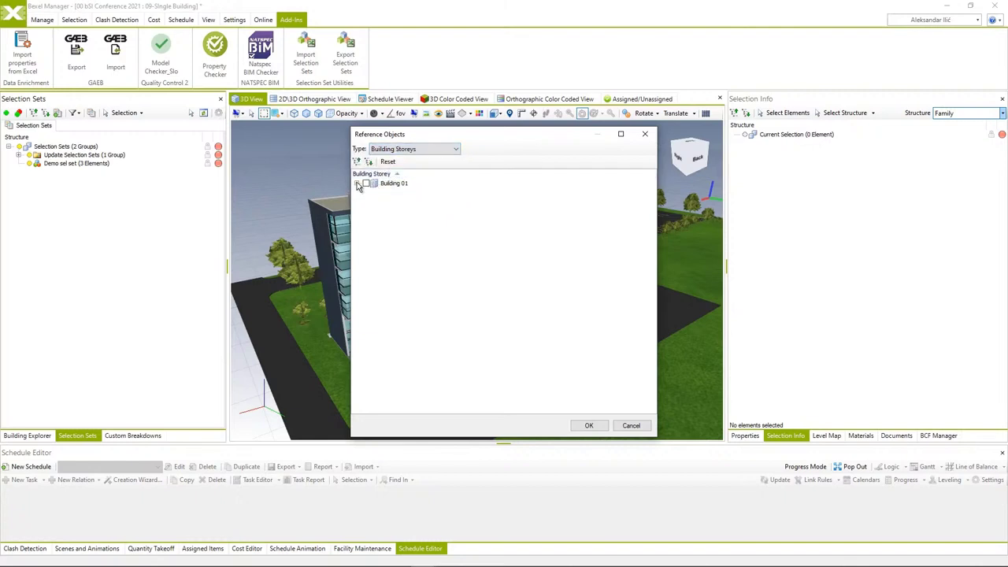
{"action": "left_click", "coordinate": [356, 184]}
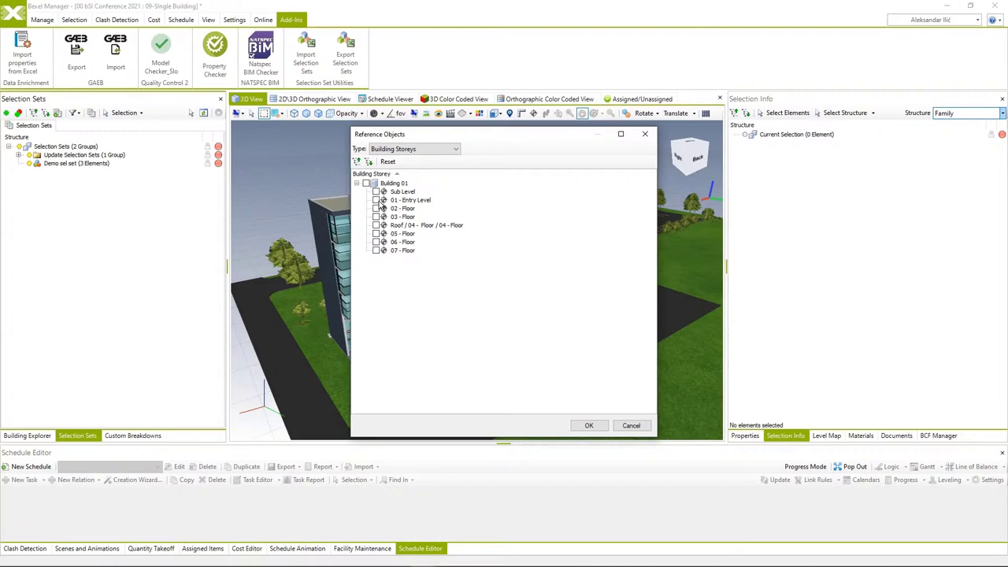
{"action": "left_click", "coordinate": [377, 200]}
{"action": "left_click", "coordinate": [584, 426]}
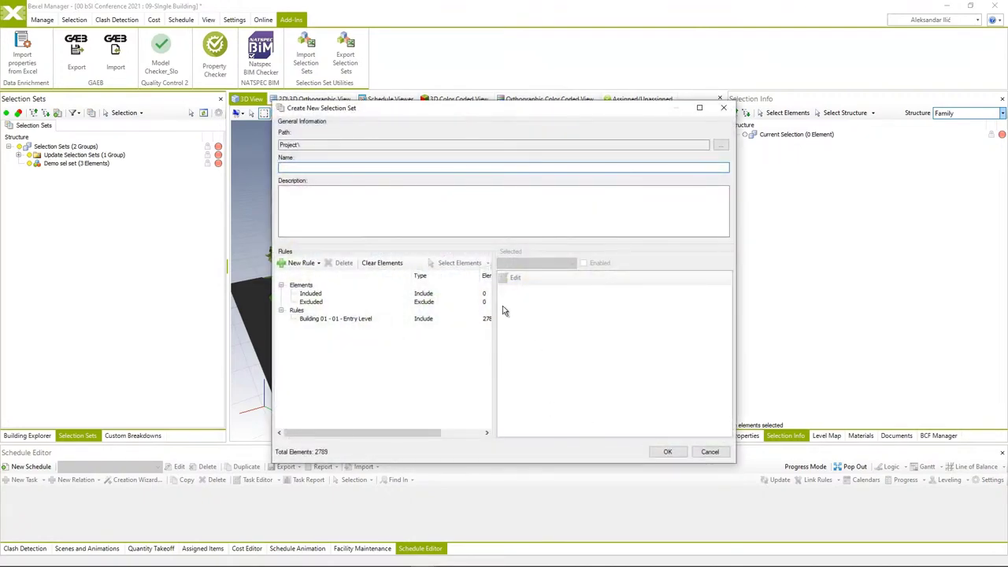
{"action": "type", "text": "Entr"}
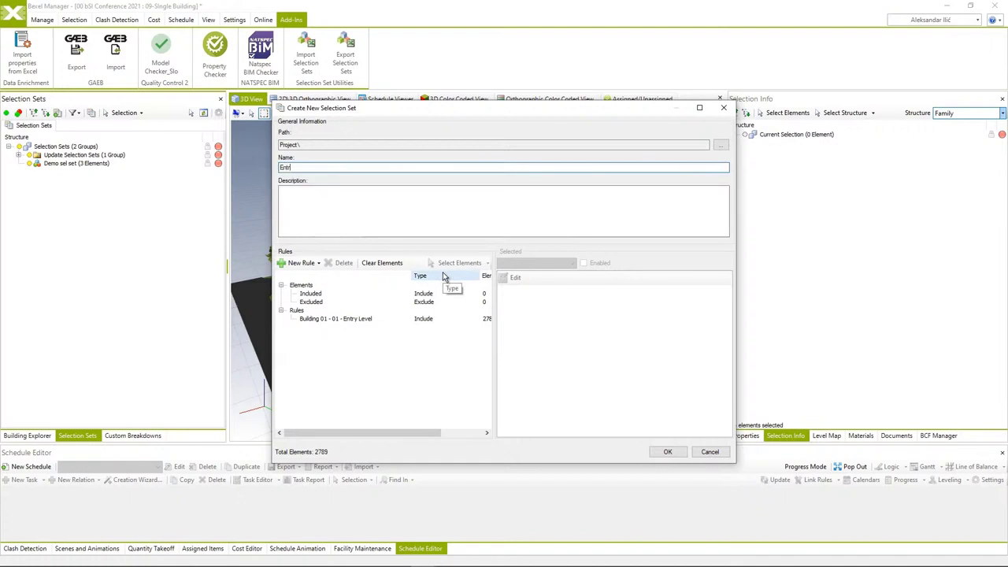
{"action": "type", "text": "y level"}
{"action": "left_click", "coordinate": [665, 452]}
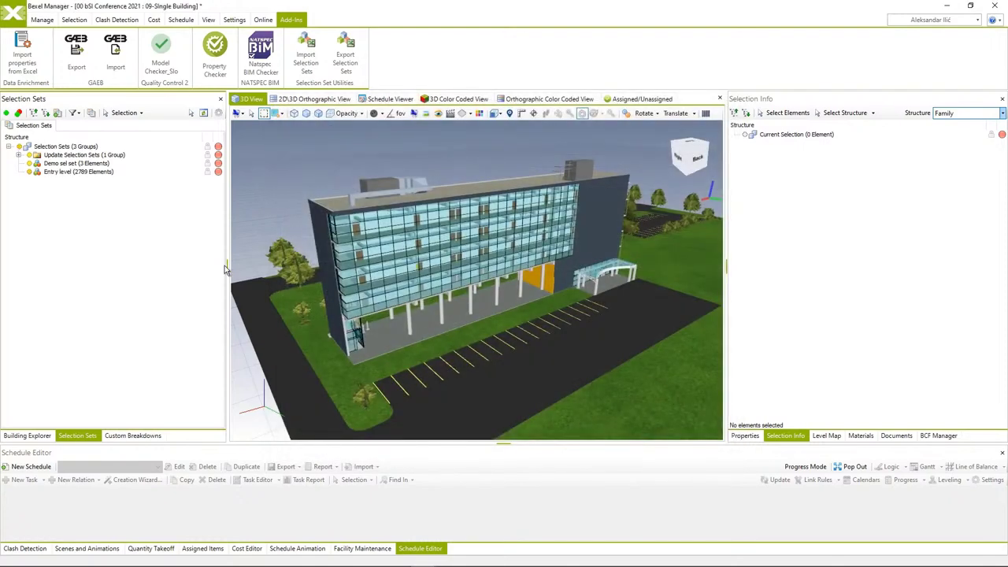
Toggle the visibility of the Entry level selection set to check its elements in the 3D view.
{"action": "left_click", "coordinate": [30, 173]}
{"action": "left_click", "coordinate": [29, 172]}
{"action": "left_click", "coordinate": [29, 172]}
{"action": "left_click", "coordinate": [29, 172]}
{"action": "left_click", "coordinate": [30, 171]}
{"action": "left_click", "coordinate": [29, 172]}
{"action": "left_click", "coordinate": [29, 171]}
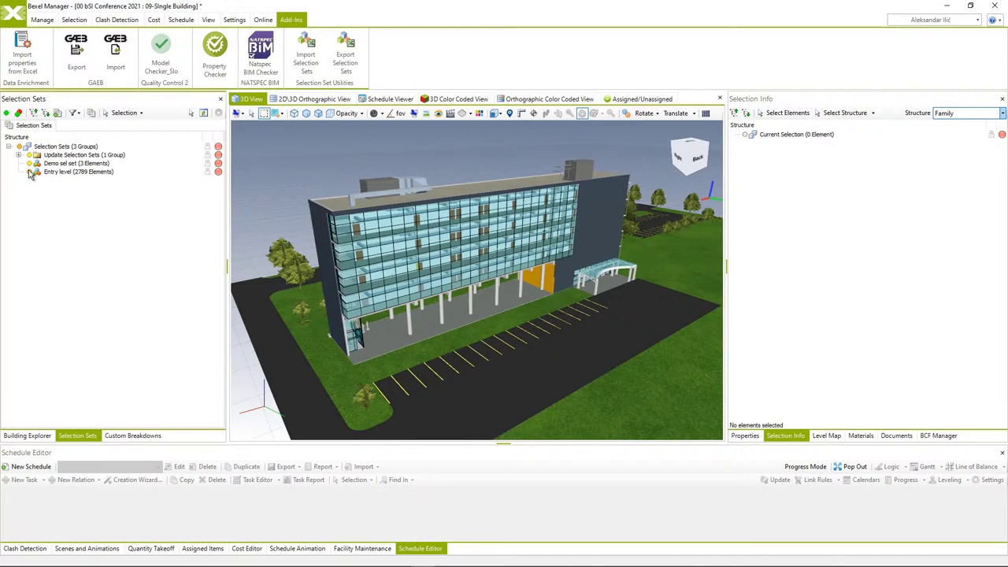
Choose the workbook Selection Sets_Doors Type for the selection set import and review its door queries in Excel.
{"action": "left_click", "coordinate": [312, 60]}
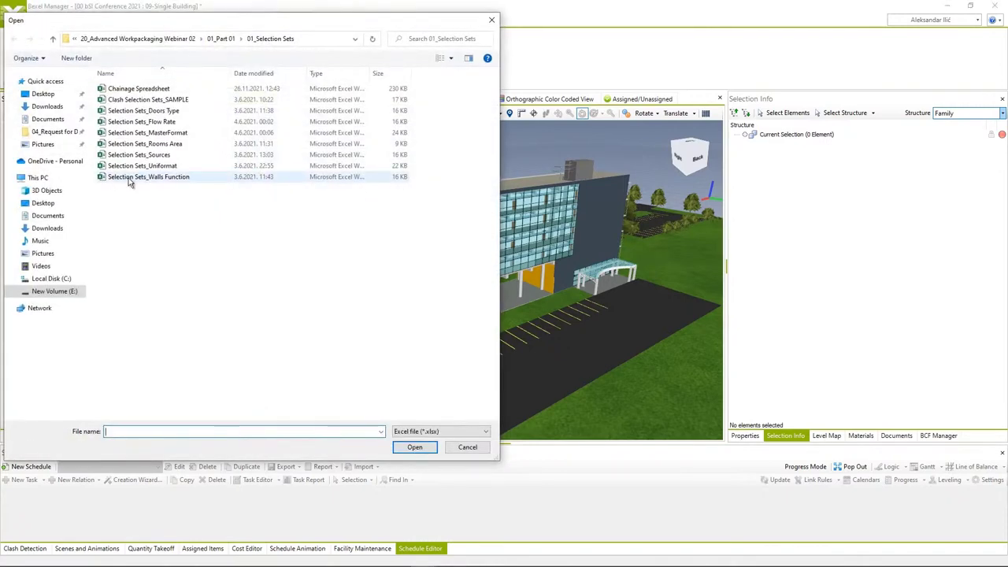
{"action": "left_click", "coordinate": [161, 110]}
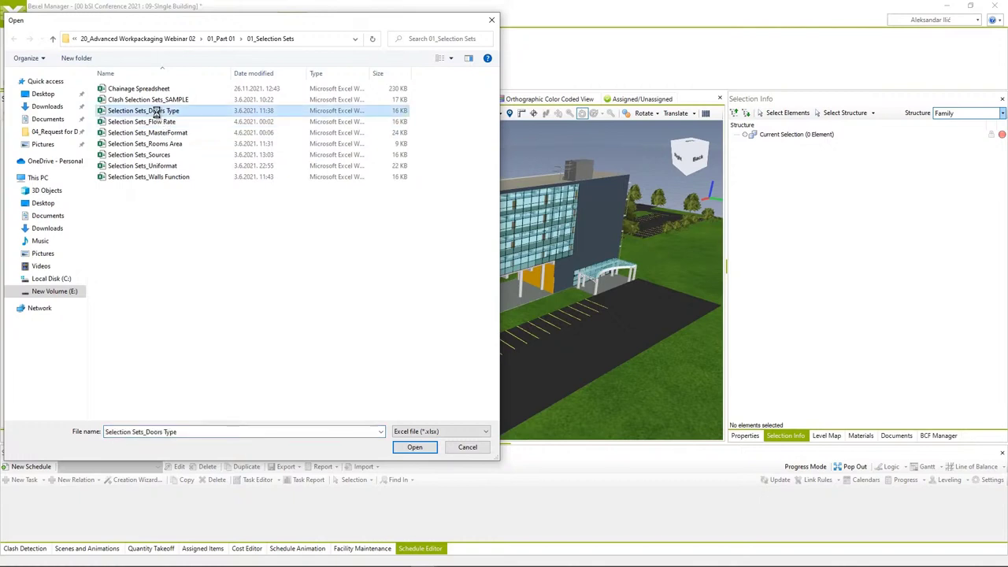
{"action": "right_click", "coordinate": [157, 112]}
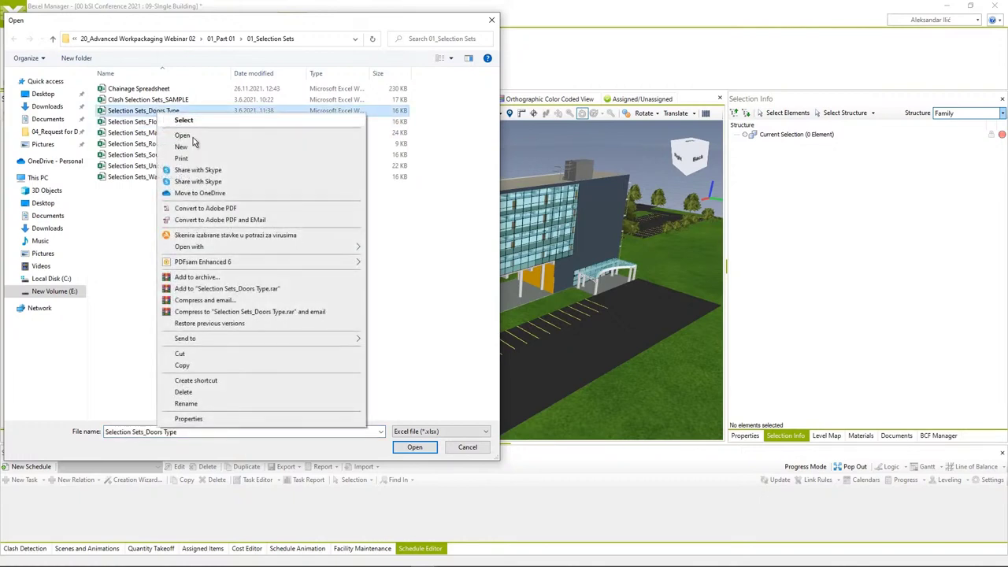
{"action": "left_click", "coordinate": [192, 135]}
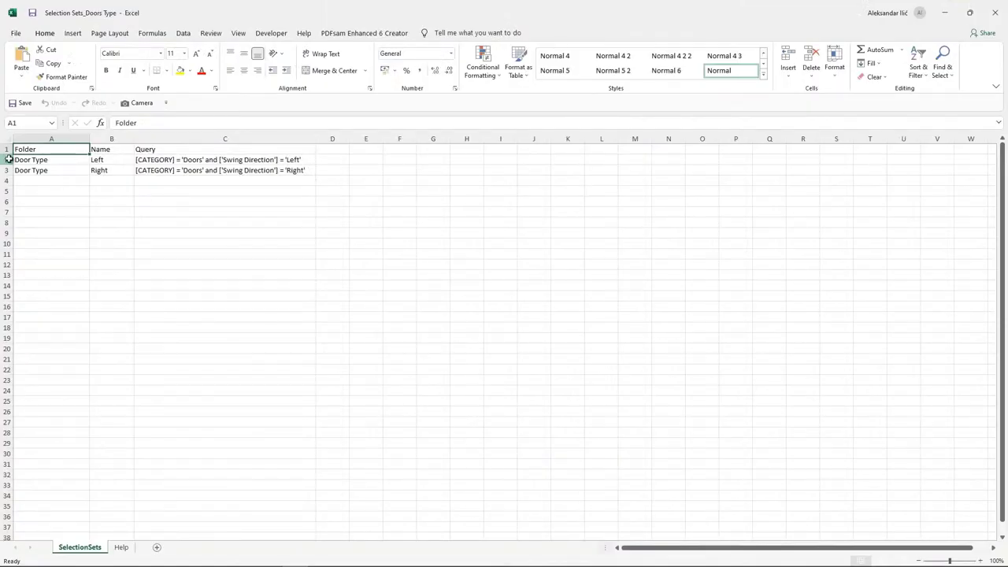
{"action": "left_click", "coordinate": [5, 159]}
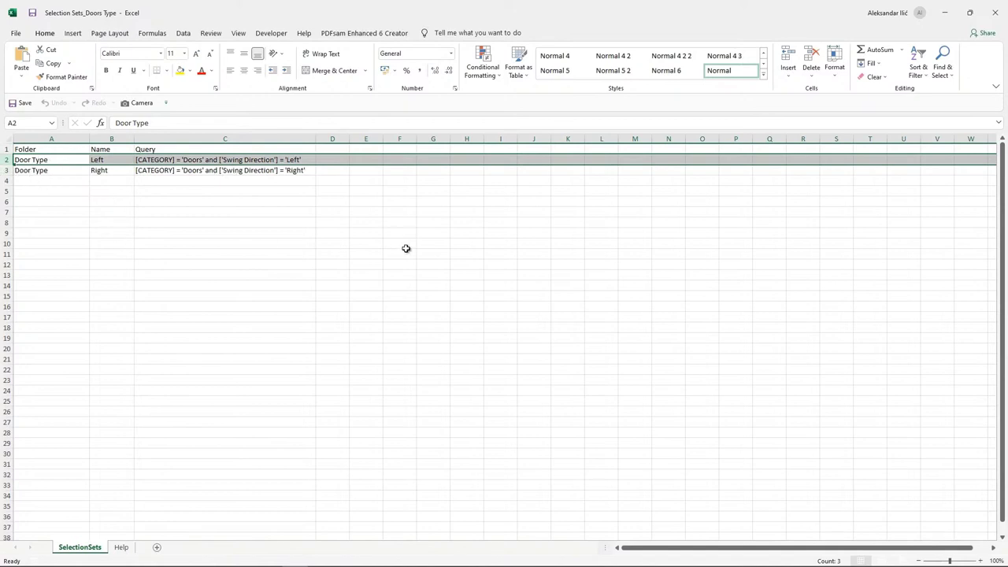
{"action": "left_click", "coordinate": [993, 13]}
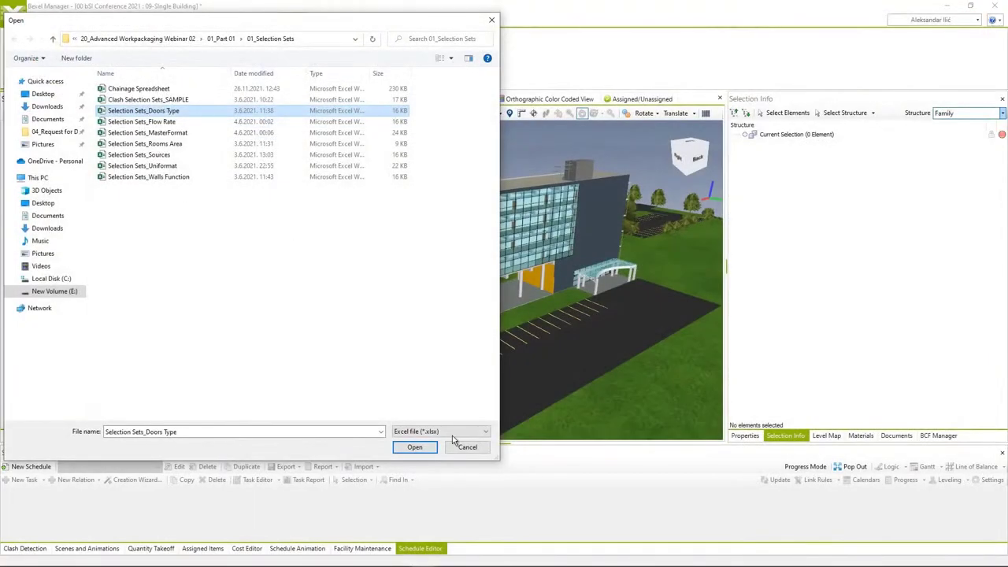
Import the selection sets from Selection Sets_Doors Type and expand the Door Type folder.
{"action": "left_click", "coordinate": [415, 447]}
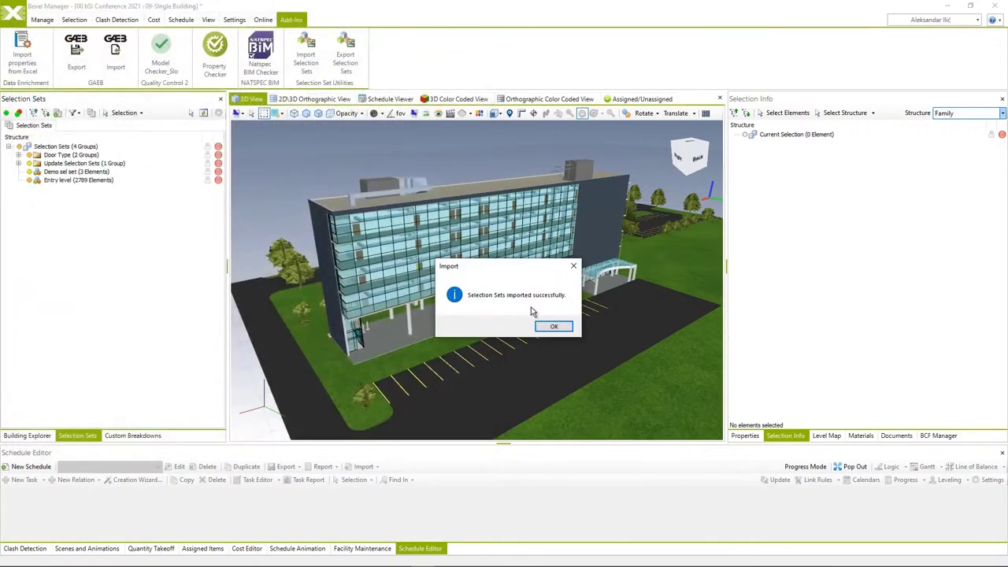
{"action": "left_click", "coordinate": [553, 326]}
{"action": "left_click", "coordinate": [18, 155]}
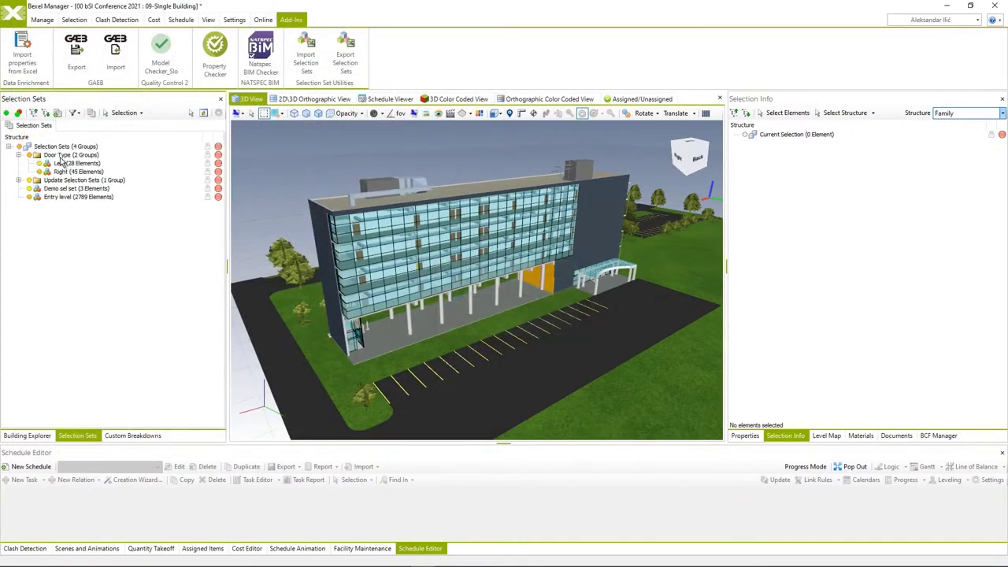
Select all elements of the Door Type folder and hide the unselected elements in the 3D view.
{"action": "left_click", "coordinate": [64, 156]}
{"action": "left_click", "coordinate": [190, 114]}
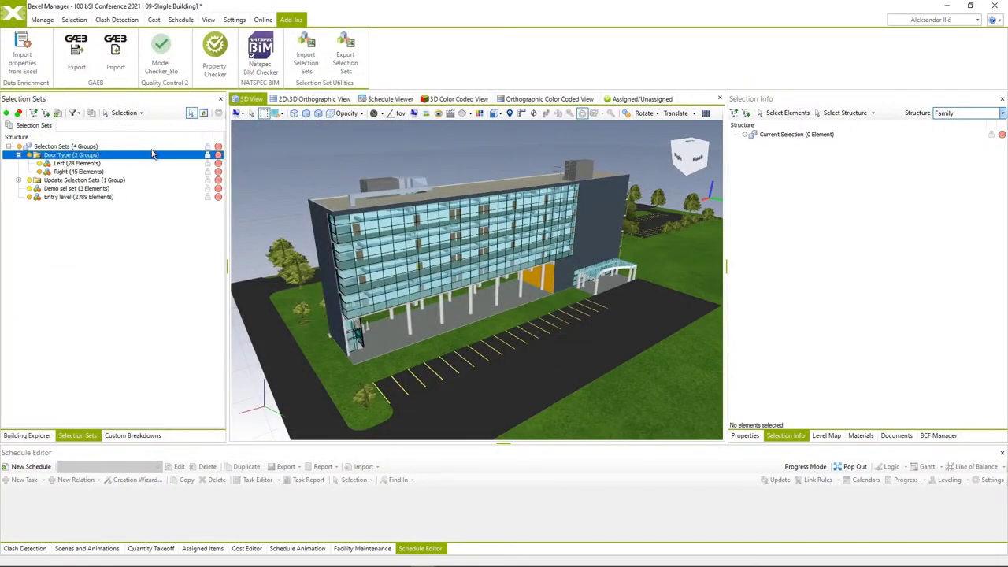
{"action": "right_click", "coordinate": [377, 165]}
{"action": "mouse_move", "coordinate": [418, 214]}
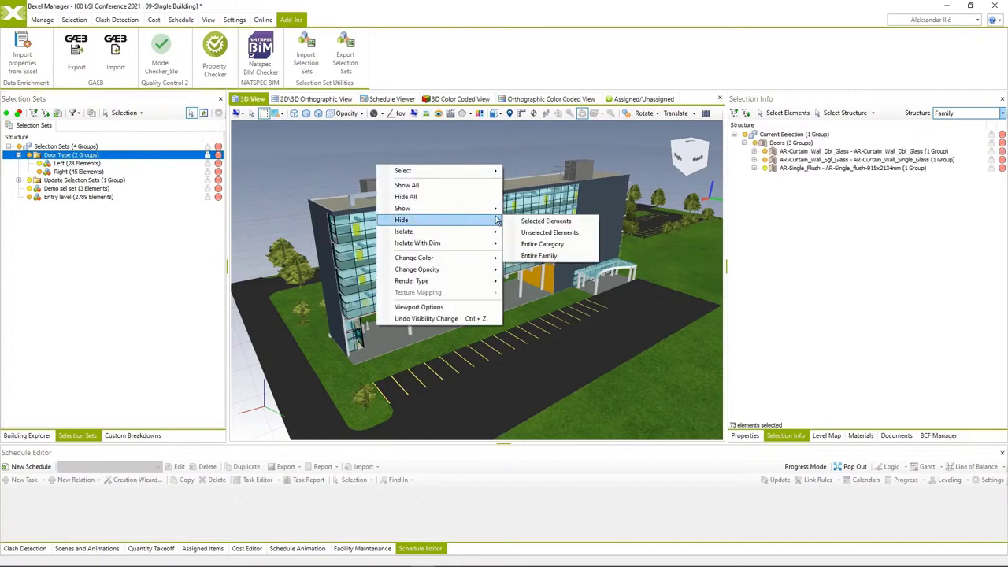
{"action": "left_click", "coordinate": [543, 233]}
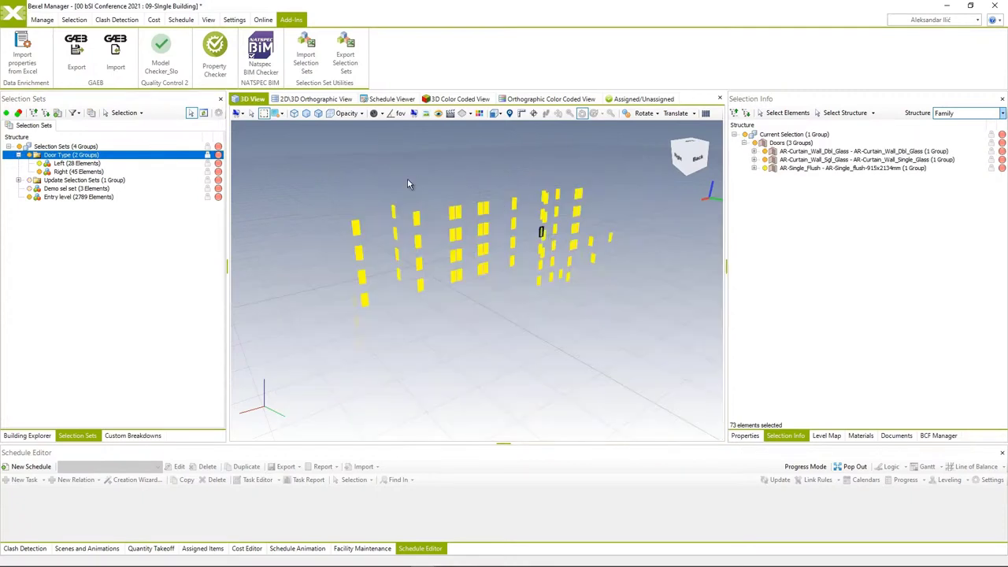
Highlight the doors of the Left set, the Right set and the whole Door Type folder in turn.
{"action": "left_click", "coordinate": [67, 163]}
{"action": "left_click", "coordinate": [67, 172]}
{"action": "left_click", "coordinate": [68, 155]}
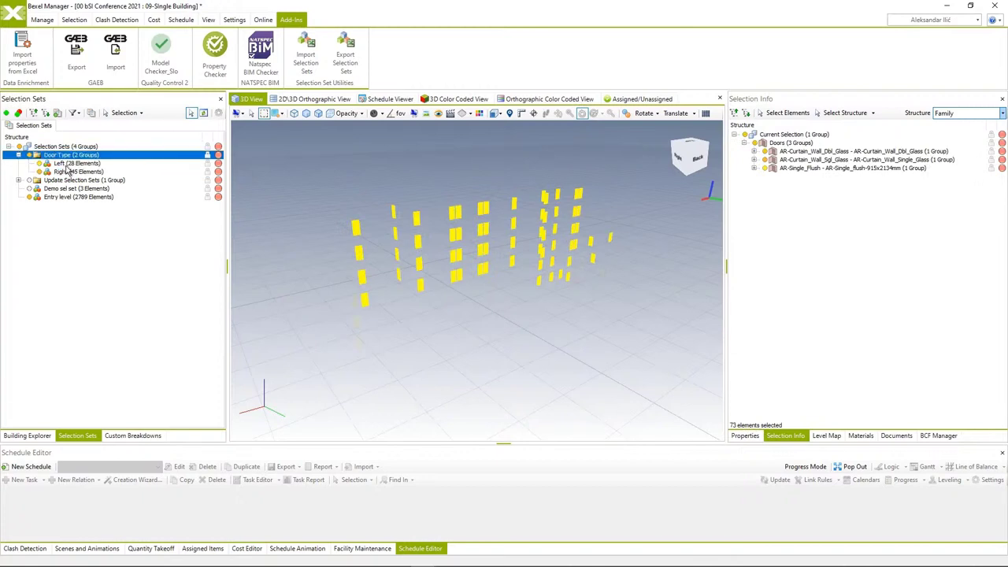
Highlight the doors of the Left and Right sets again, finishing with the Left set selected.
{"action": "left_click", "coordinate": [68, 163]}
{"action": "left_click", "coordinate": [68, 172]}
{"action": "left_click", "coordinate": [68, 163]}
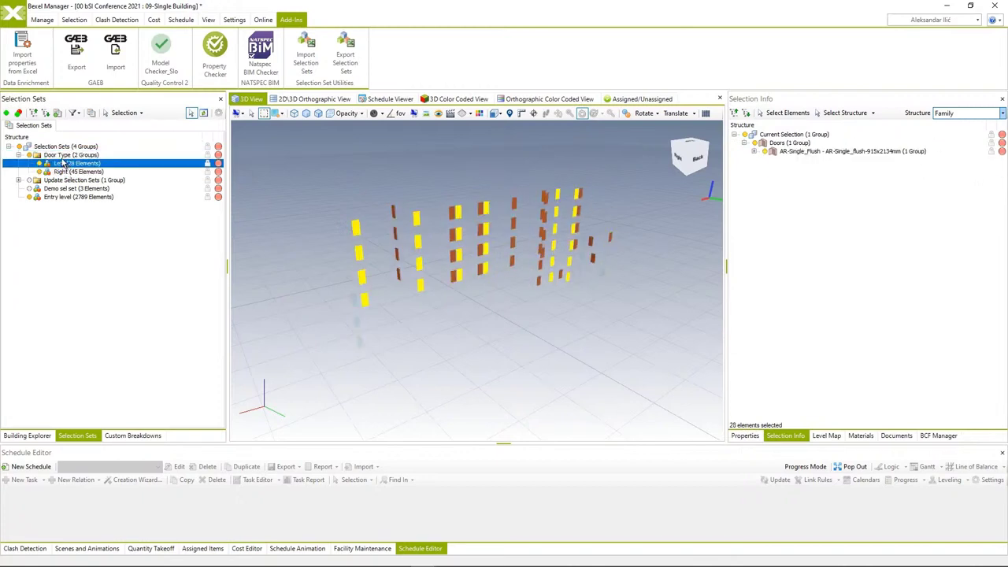
Show all model elements in the 3D view and clear the current selection.
{"action": "right_click", "coordinate": [305, 178]}
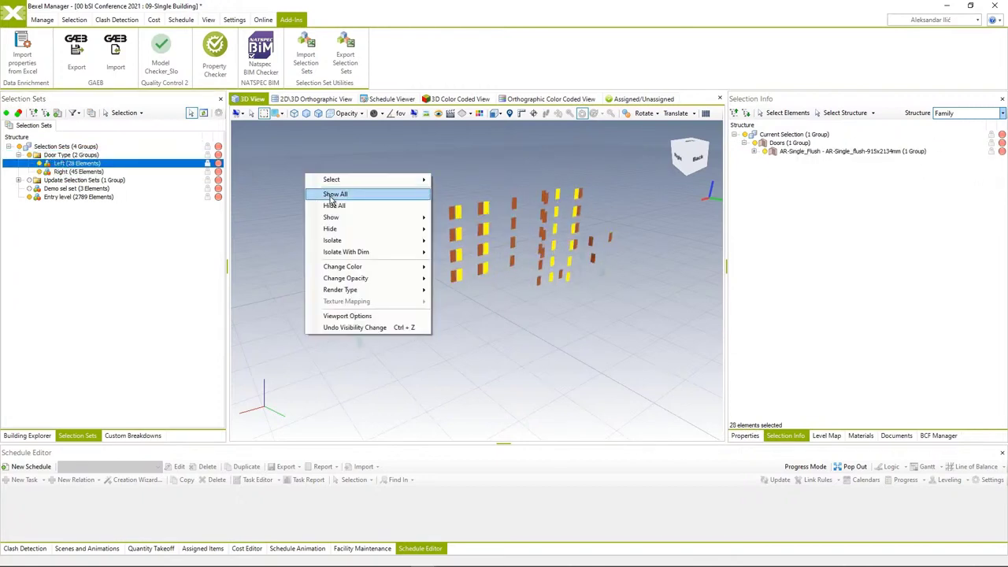
{"action": "left_click", "coordinate": [331, 196]}
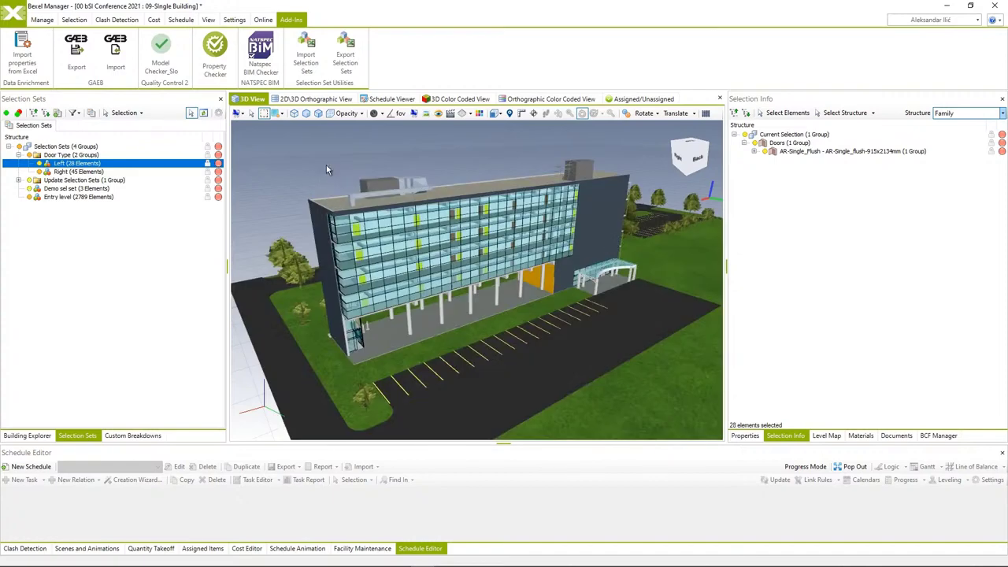
{"action": "left_click", "coordinate": [328, 169]}
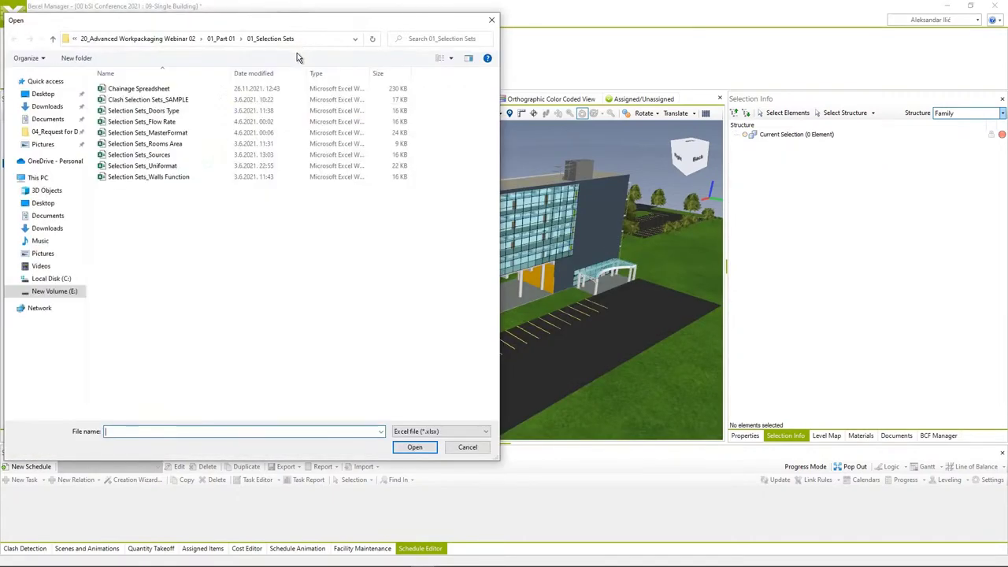
Choose the workbook Selection Sets_Uniformat for the selection set import and open it in Excel for checking.
{"action": "left_click", "coordinate": [167, 167]}
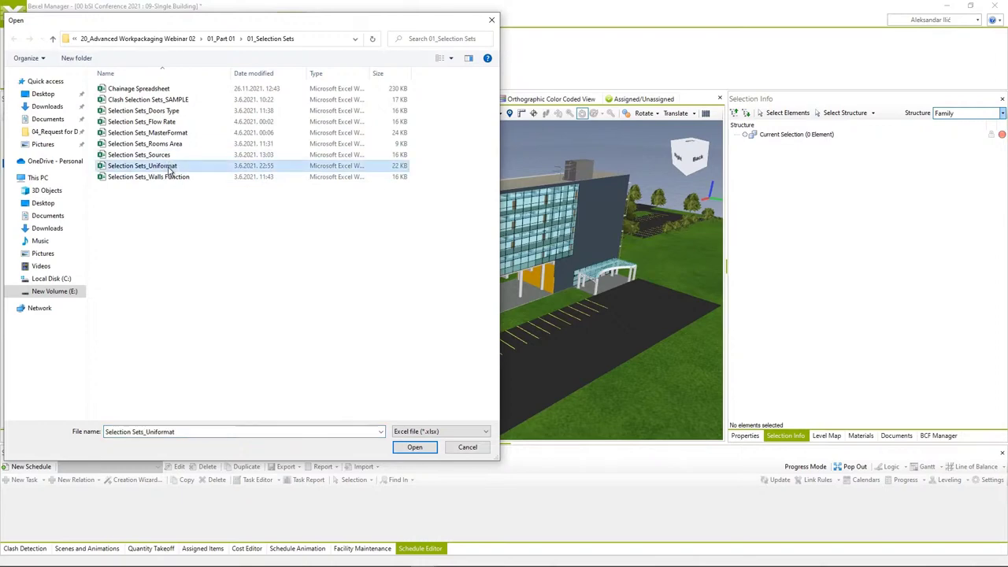
{"action": "right_click", "coordinate": [167, 169]}
{"action": "left_click", "coordinate": [208, 192]}
Examine the folder paths, names and UniFormat queries in the Selection Sets_Uniformat workbook, closing Excel when done.
{"action": "scroll", "coordinate": [161, 282], "scroll_direction": "up", "scroll_amount": 4}
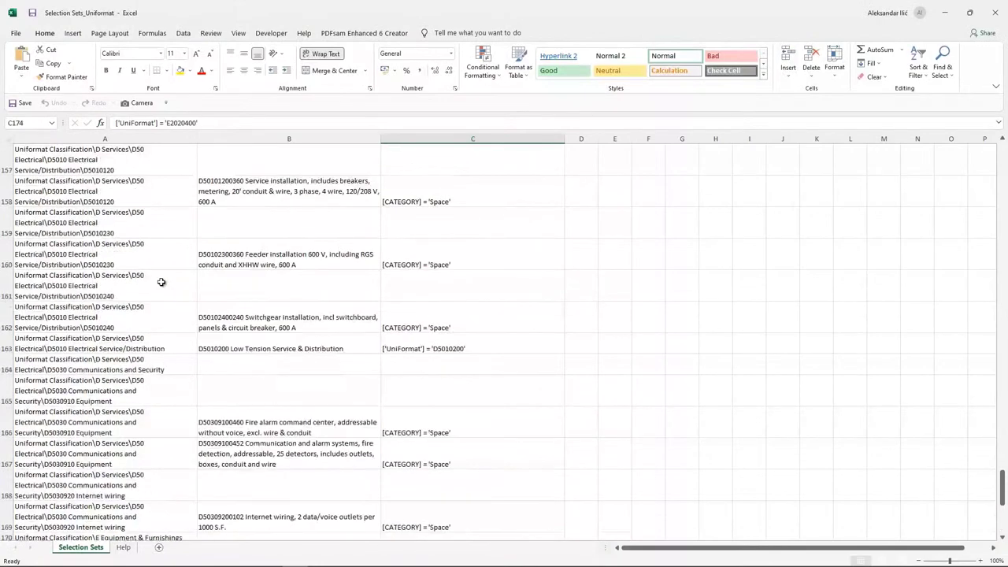
{"action": "scroll", "coordinate": [162, 282], "scroll_direction": "up", "scroll_amount": 20}
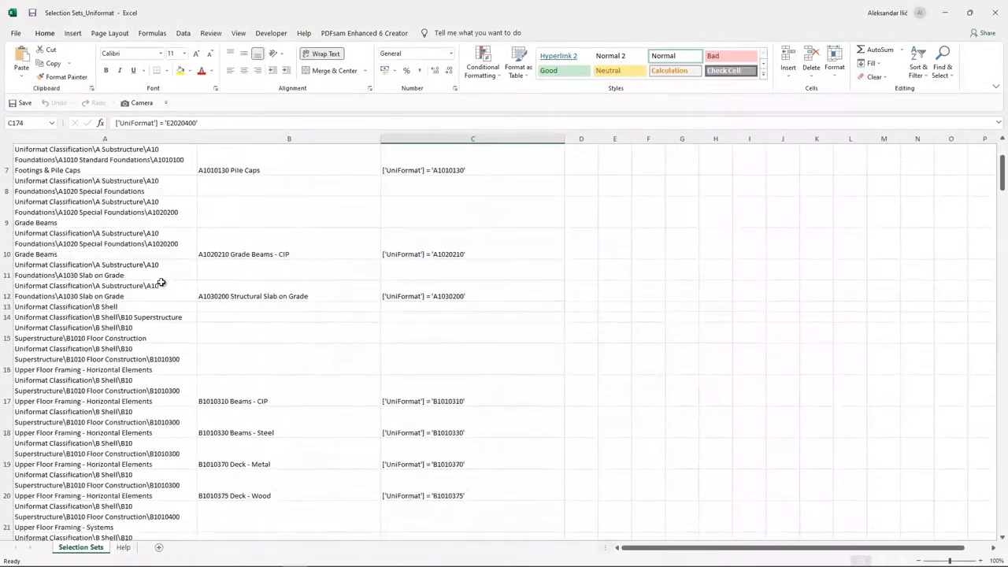
{"action": "scroll", "coordinate": [161, 281], "scroll_direction": "up", "scroll_amount": 3}
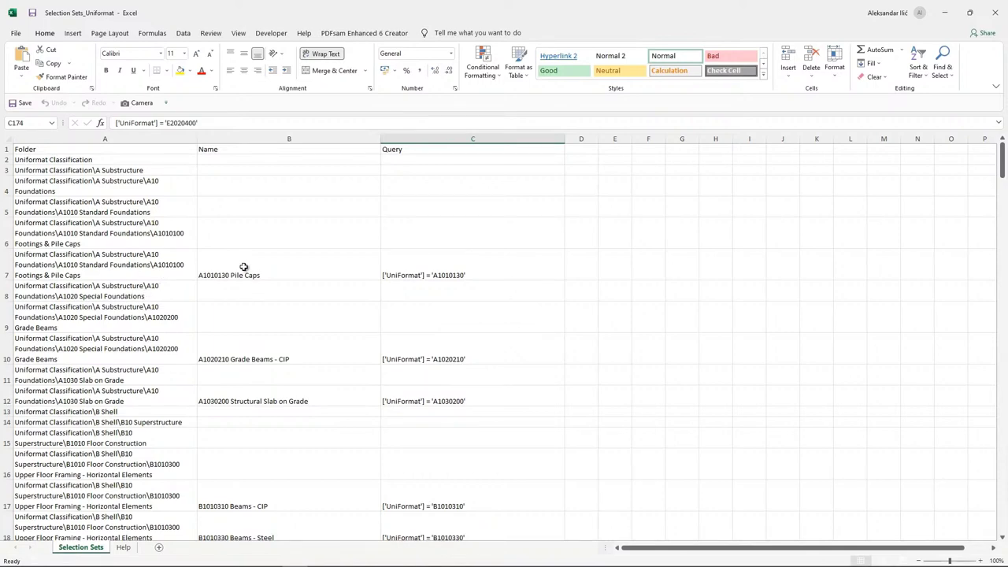
{"action": "scroll", "coordinate": [245, 267], "scroll_direction": "down", "scroll_amount": 15}
{"action": "scroll", "coordinate": [352, 300], "scroll_direction": "up", "scroll_amount": 13}
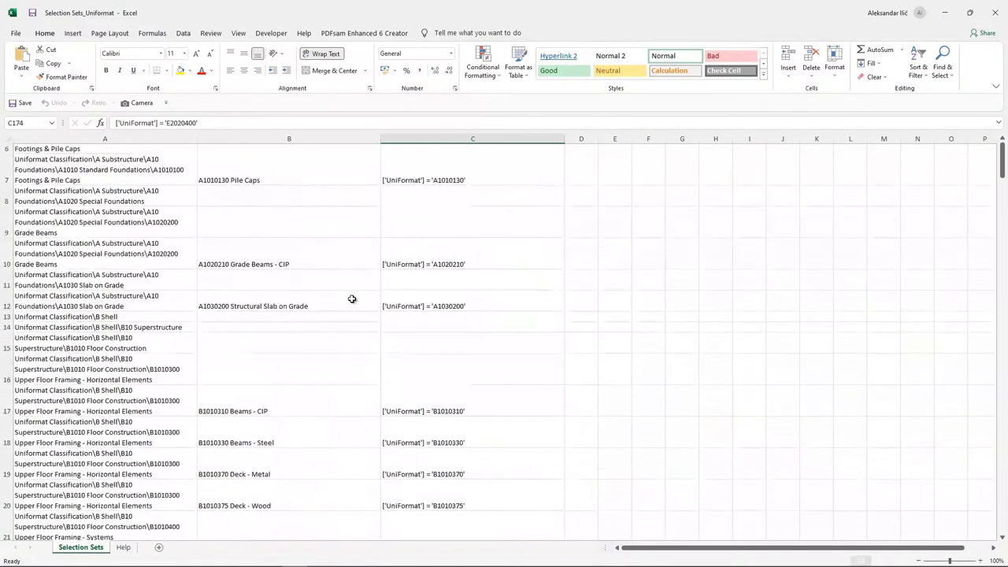
{"action": "scroll", "coordinate": [352, 299], "scroll_direction": "up", "scroll_amount": 2}
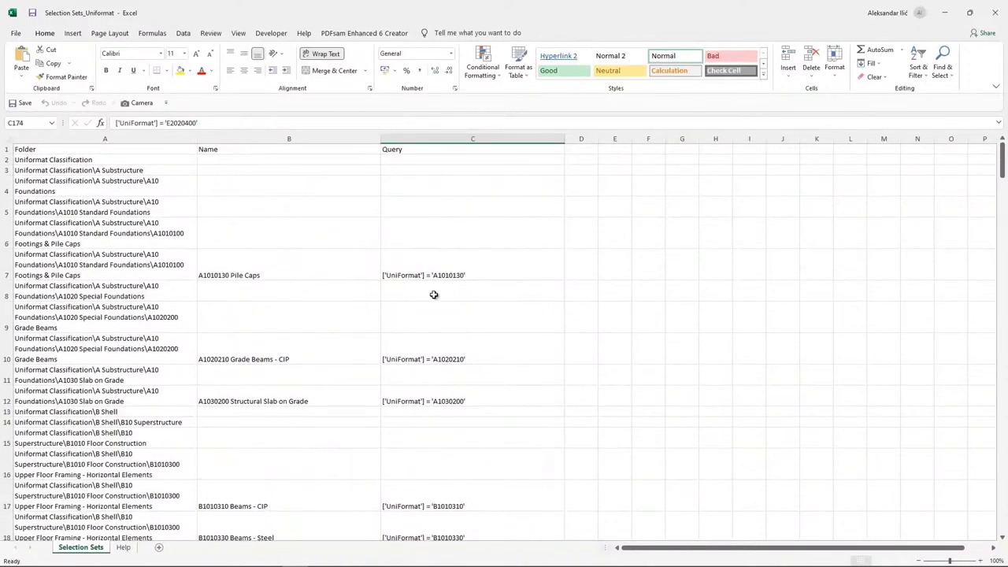
{"action": "scroll", "coordinate": [434, 294], "scroll_direction": "down", "scroll_amount": 3}
{"action": "scroll", "coordinate": [434, 291], "scroll_direction": "up", "scroll_amount": 3}
{"action": "left_click", "coordinate": [1002, 22]}
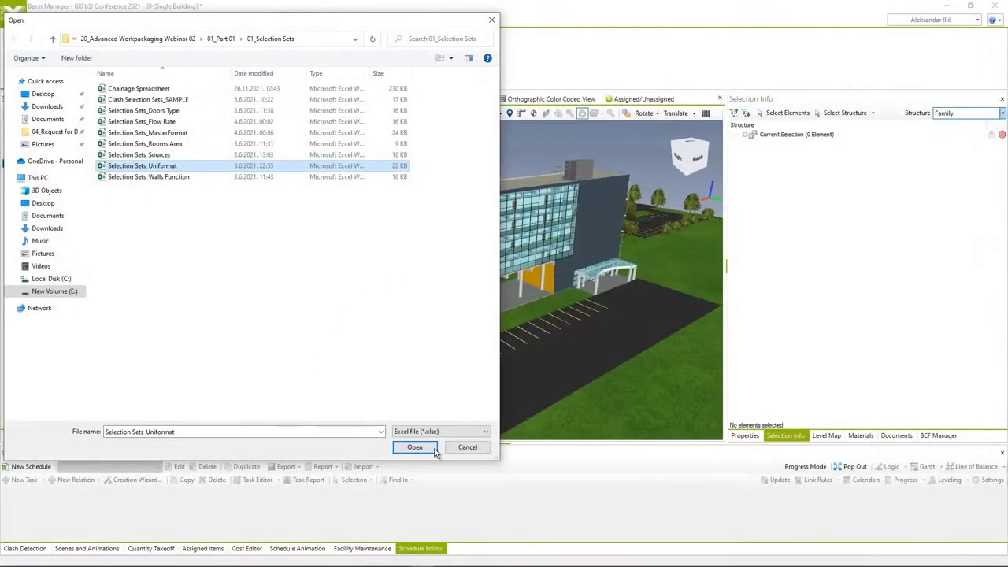
Import the selection sets from Selection Sets_Uniformat and expand the Uniformat Classification folder.
{"action": "left_click", "coordinate": [434, 450]}
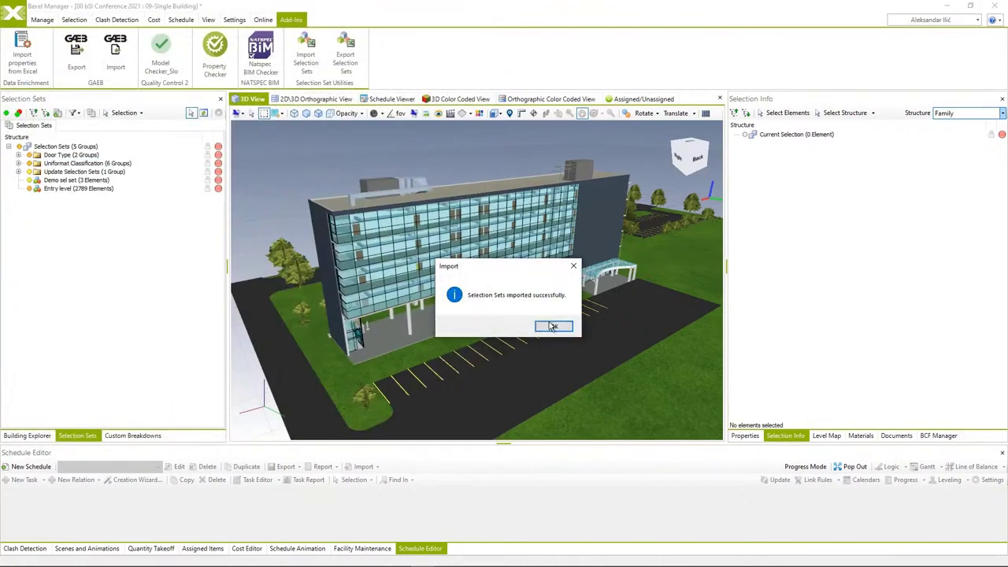
{"action": "left_click", "coordinate": [550, 326]}
{"action": "left_click", "coordinate": [18, 163]}
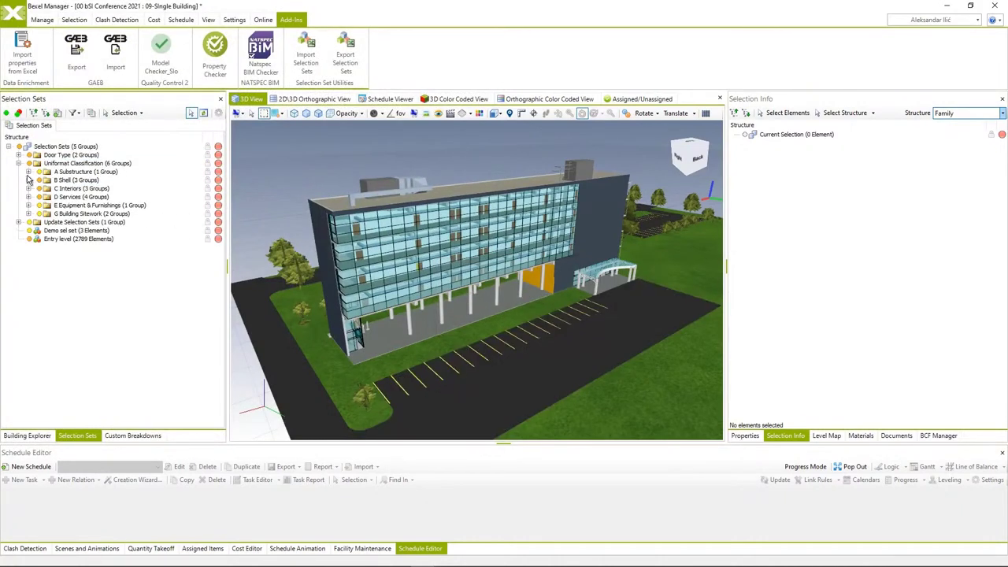
Expand A Substructure down to A1010130 Pile Caps and select that set and its parent folders up to A1010 Standard Foundations.
{"action": "left_click", "coordinate": [28, 172]}
{"action": "left_click", "coordinate": [38, 180]}
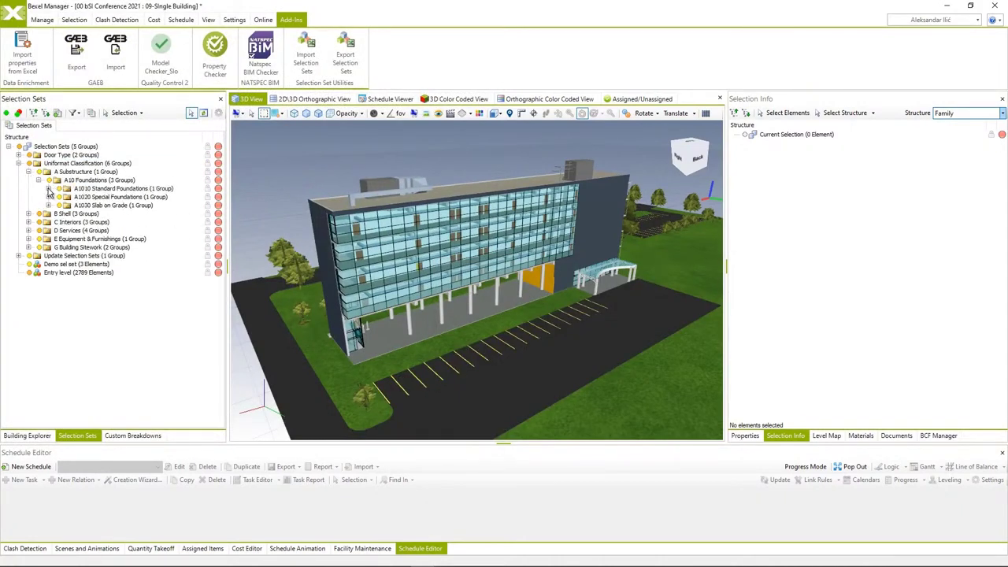
{"action": "left_click", "coordinate": [48, 189]}
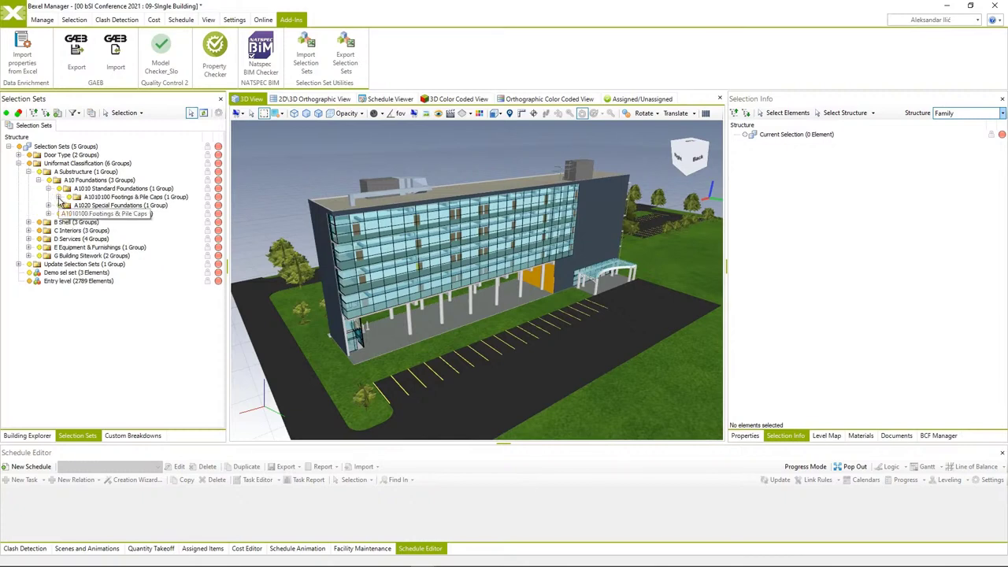
{"action": "left_click", "coordinate": [58, 196]}
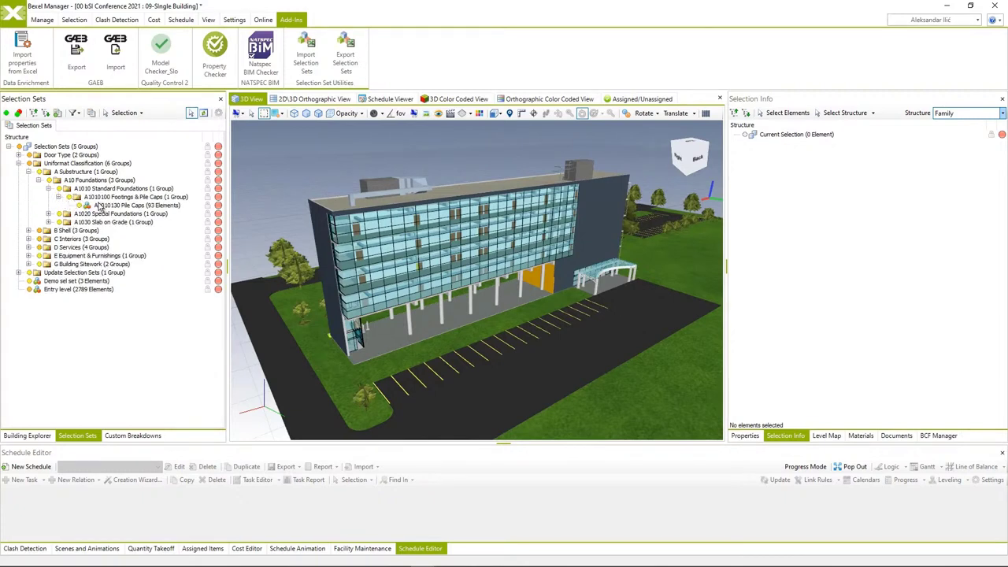
{"action": "left_click", "coordinate": [101, 205]}
{"action": "left_click", "coordinate": [103, 198]}
{"action": "left_click", "coordinate": [96, 189]}
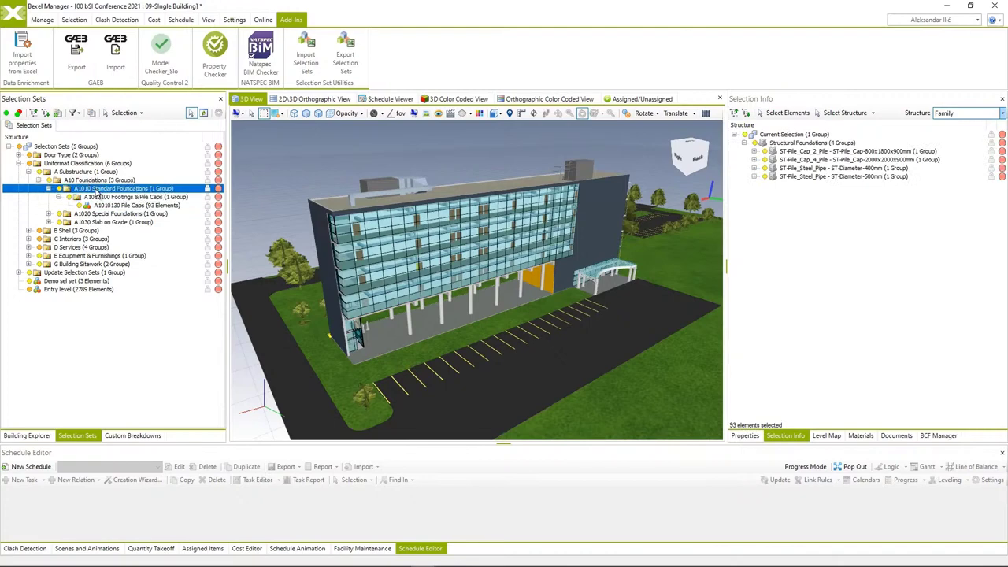
Select the B Shell folder and expand it down to the sets under B1010200 Upper Floor Framing.
{"action": "double_click", "coordinate": [41, 230]}
{"action": "left_click", "coordinate": [38, 239]}
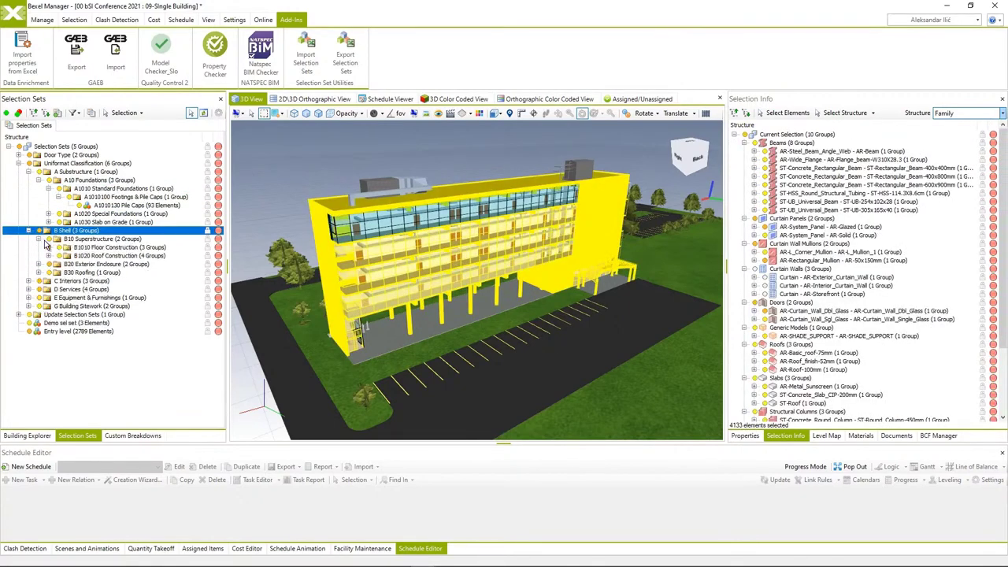
{"action": "left_click", "coordinate": [48, 247]}
{"action": "left_click", "coordinate": [59, 256]}
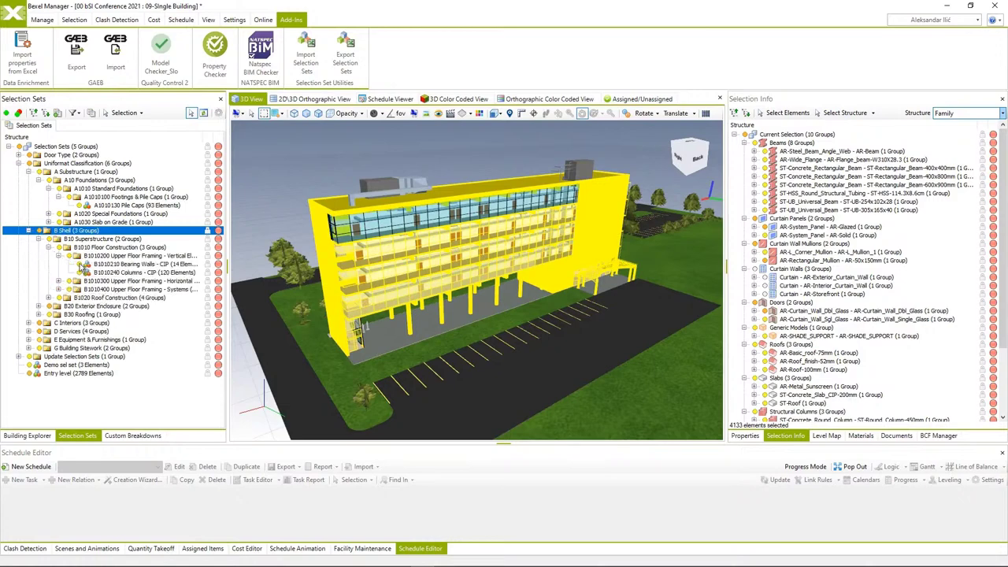
Select the B1010210 Bearing Walls - CIP set and isolate its walls in the 3D view.
{"action": "left_click", "coordinate": [102, 264]}
{"action": "right_click", "coordinate": [296, 198]}
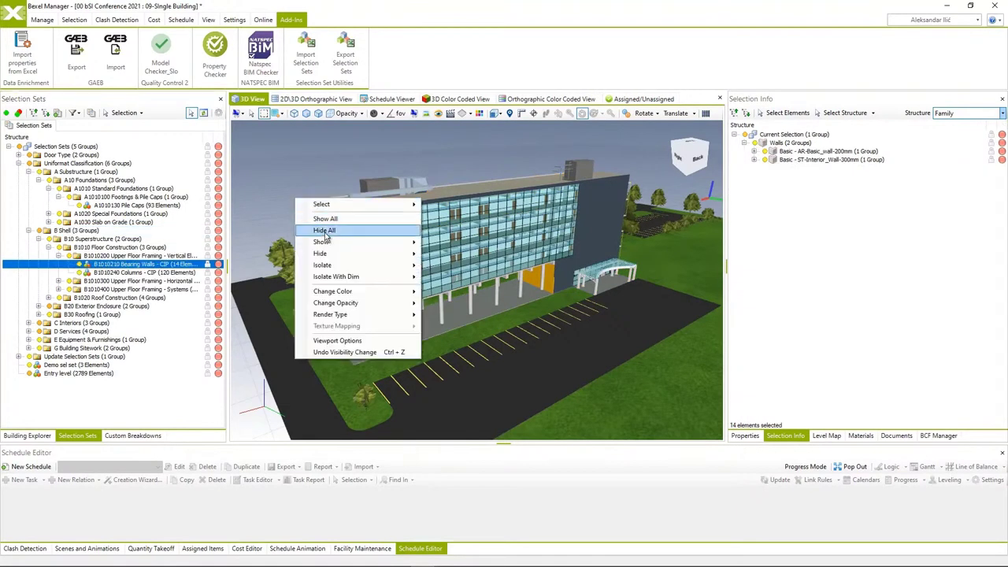
{"action": "mouse_move", "coordinate": [330, 257]}
{"action": "left_click", "coordinate": [455, 274]}
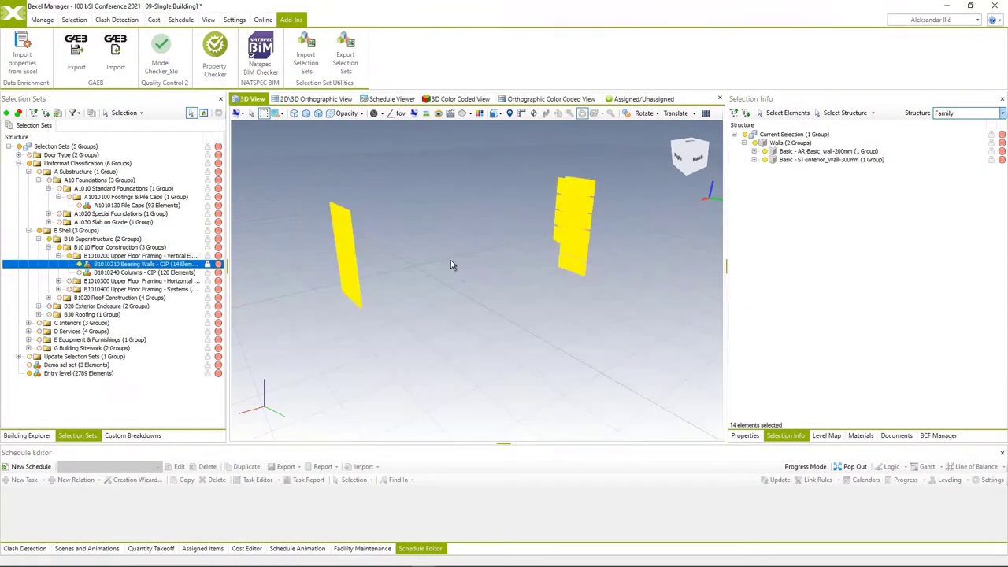
{"action": "scroll", "coordinate": [468, 266], "scroll_direction": "up", "scroll_amount": 2}
{"action": "mouse_move", "coordinate": [441, 284]}
{"action": "left_mouse_down"}
{"action": "mouse_move", "coordinate": [456, 288]}
{"action": "mouse_move", "coordinate": [447, 295]}
{"action": "left_mouse_up"}
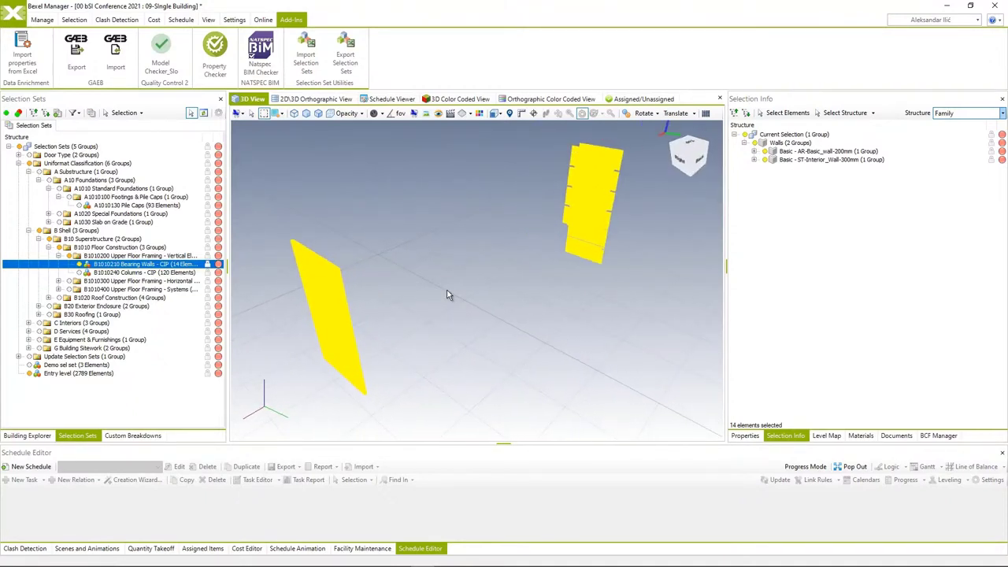
Show all model elements in the 3D view again and collapse the Uniformat Classification folder.
{"action": "right_click", "coordinate": [447, 293]}
{"action": "left_click", "coordinate": [473, 316]}
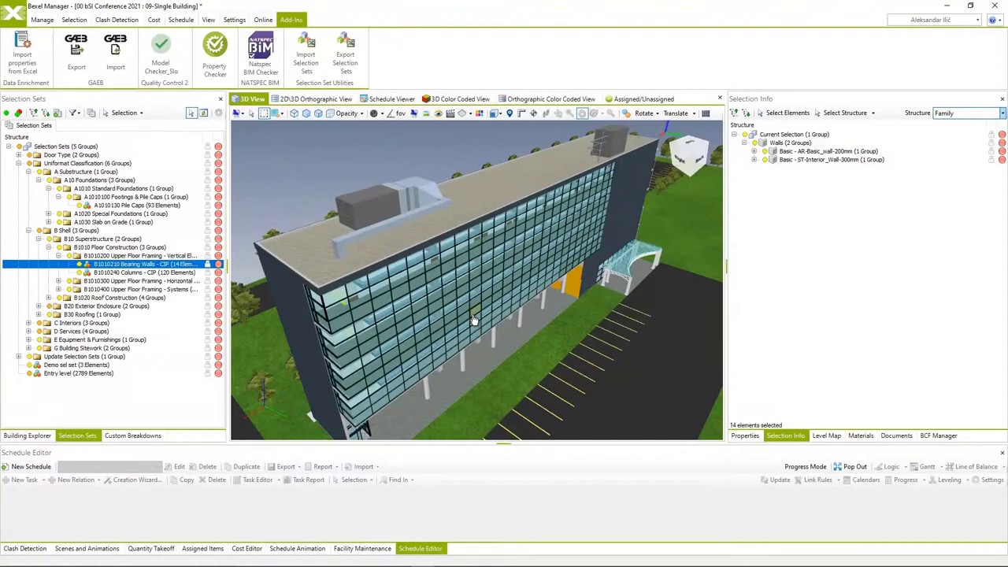
{"action": "left_click", "coordinate": [19, 163]}
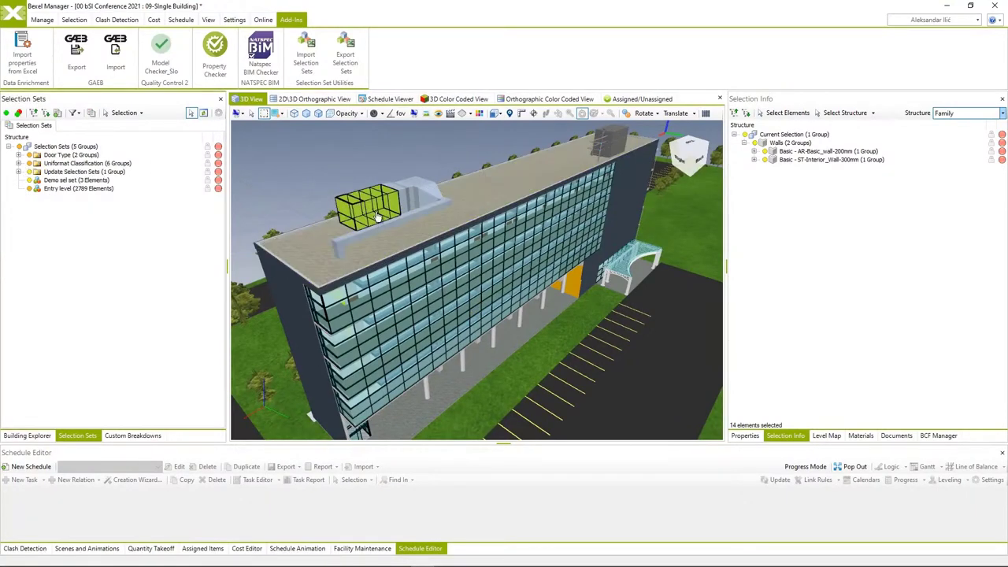
{"action": "left_click_drag", "start_coordinate": [358, 169], "coordinate": [424, 238]}
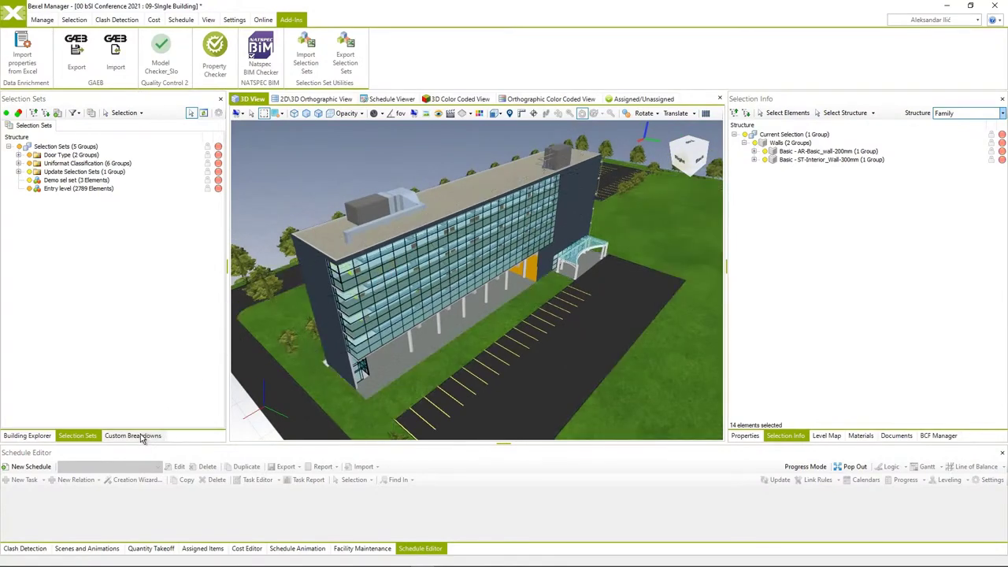
Start a blank custom breakdown and name it Building Storey.
{"action": "left_click", "coordinate": [132, 435]}
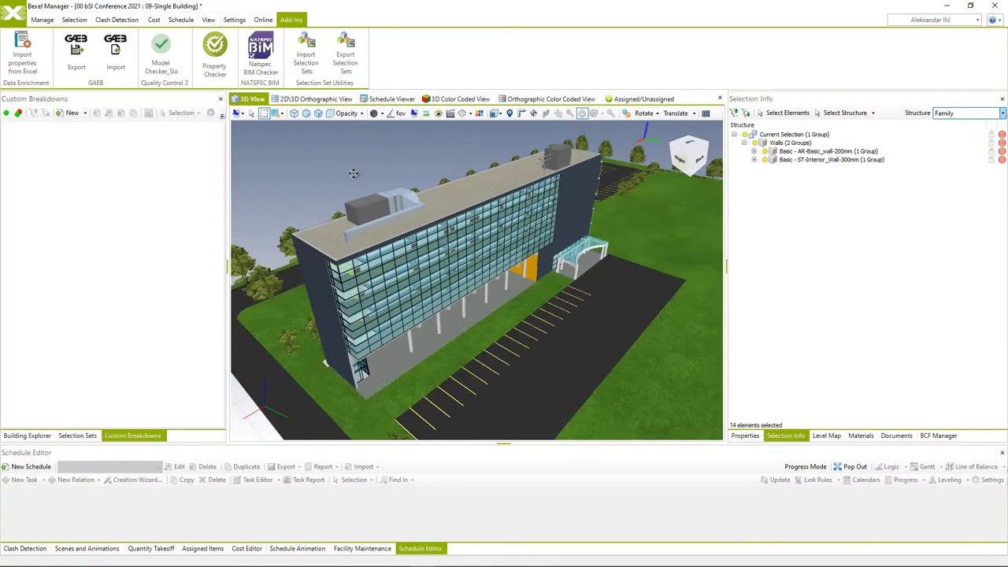
{"action": "left_click_drag", "start_coordinate": [351, 174], "coordinate": [332, 199]}
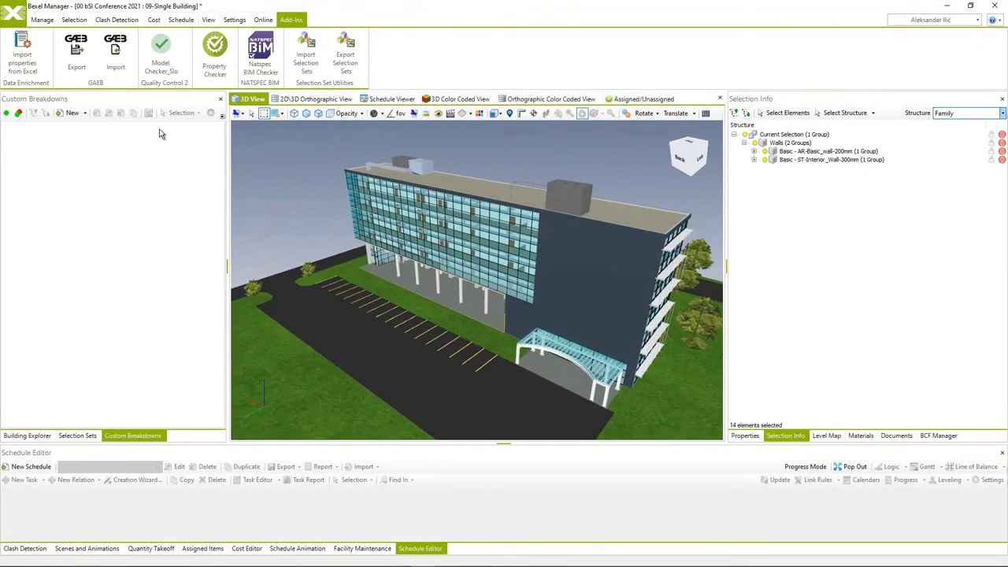
{"action": "left_click", "coordinate": [87, 114]}
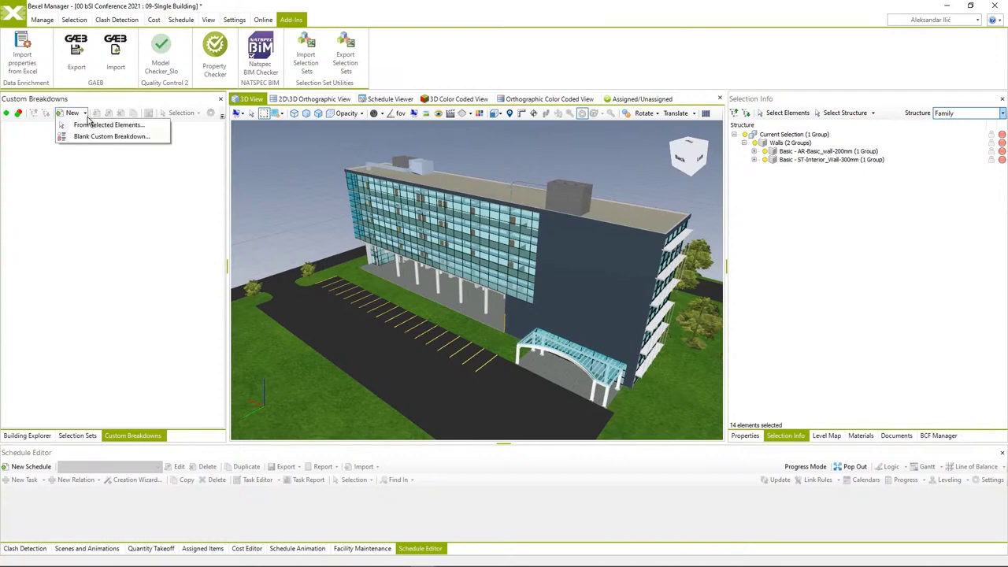
{"action": "left_click", "coordinate": [79, 140]}
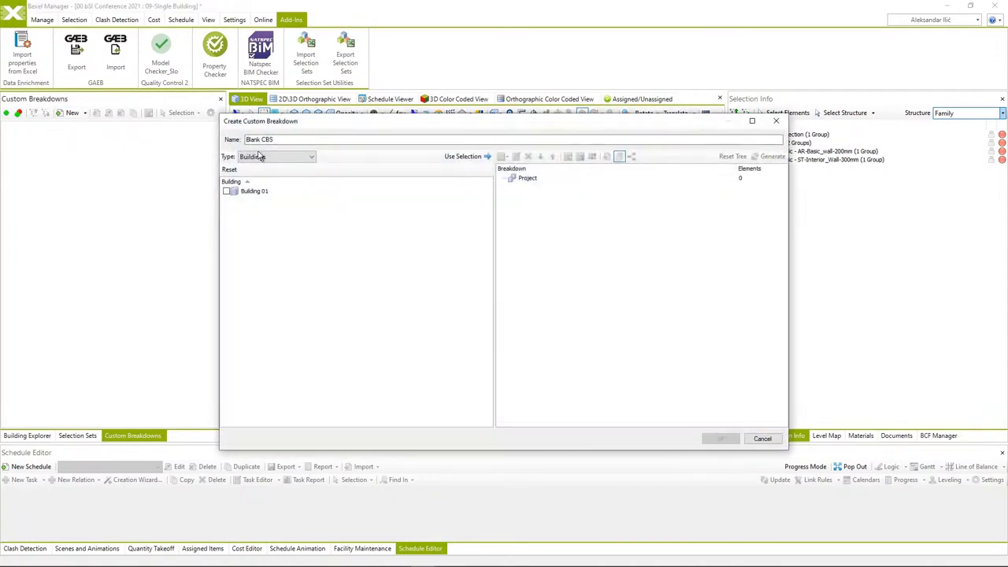
{"action": "left_click_drag", "start_coordinate": [326, 124], "coordinate": [179, 171]}
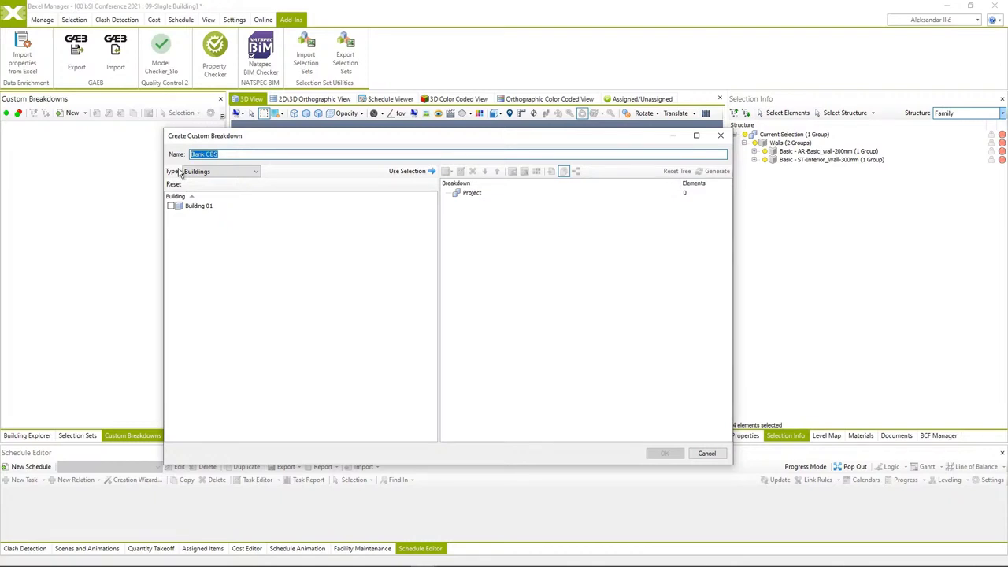
{"action": "type", "text": "Building"}
Create the breakdown from the elements of Building 01 with a Group By Building Level rule.
{"action": "left_click", "coordinate": [171, 206]}
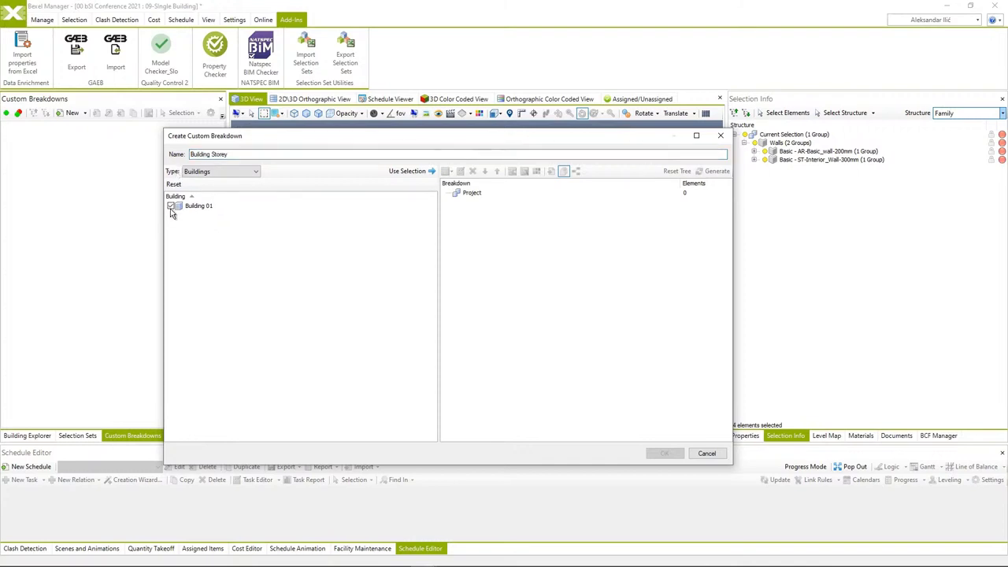
{"action": "left_click", "coordinate": [423, 178]}
{"action": "left_click", "coordinate": [447, 170]}
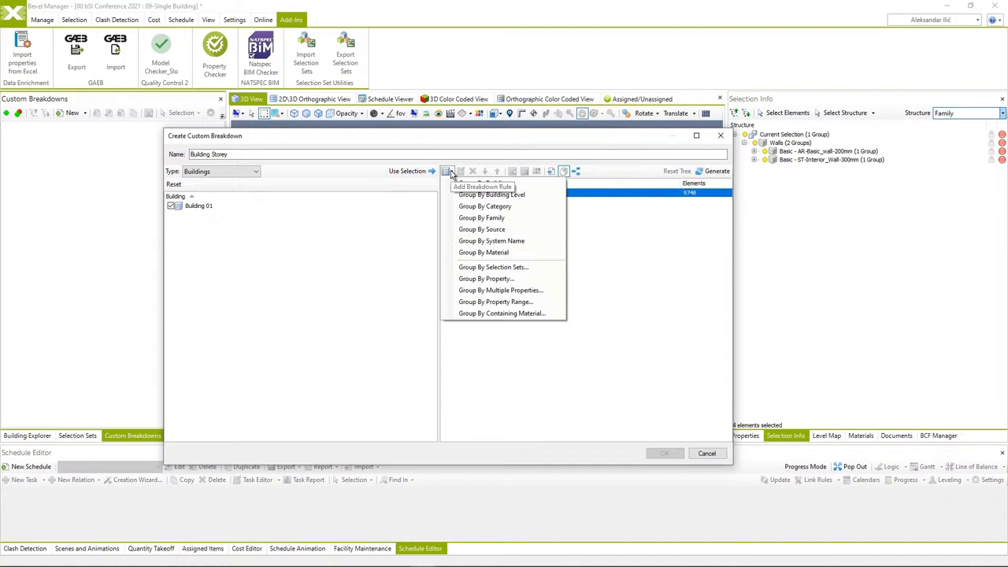
{"action": "left_click", "coordinate": [482, 195]}
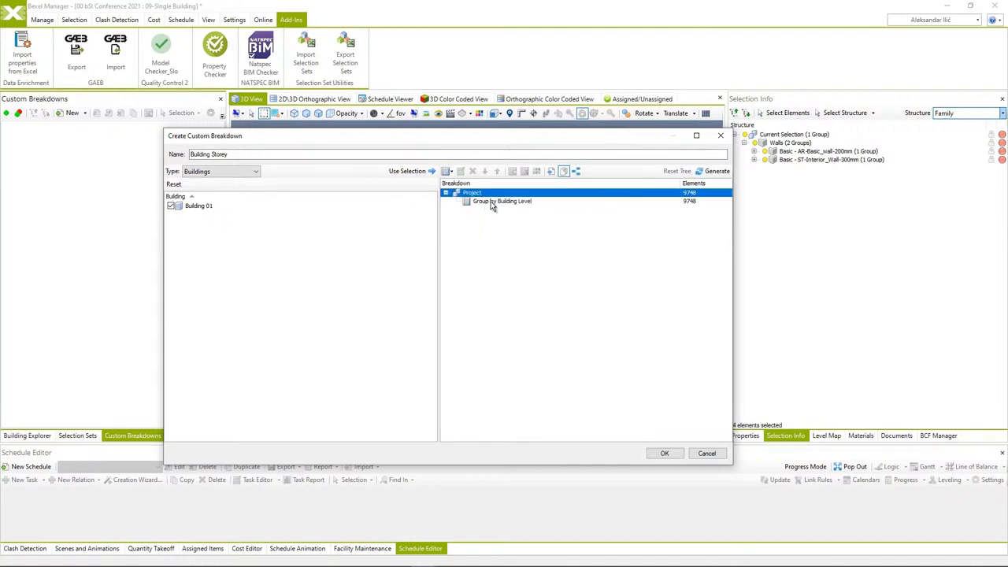
{"action": "left_click", "coordinate": [492, 202]}
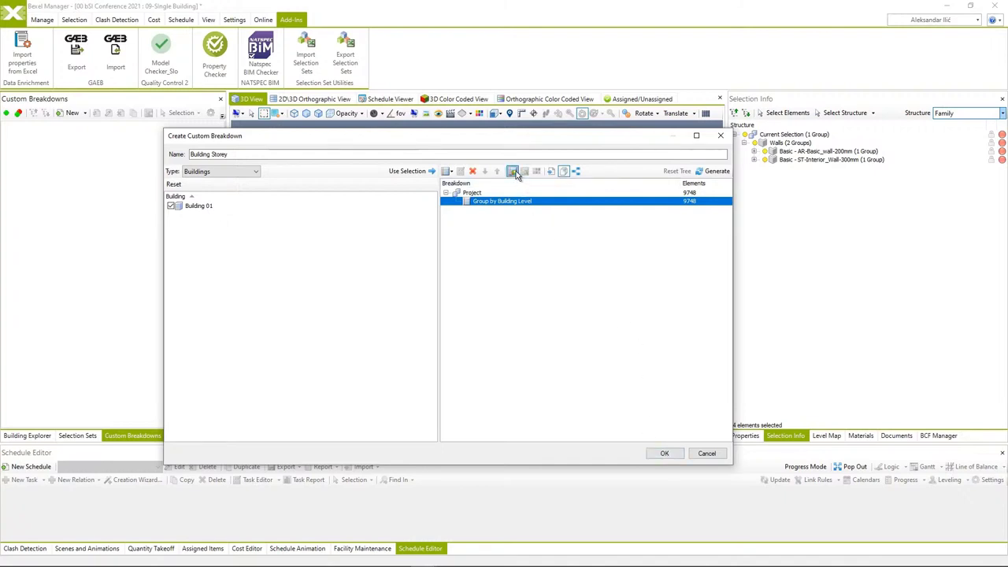
{"action": "left_click", "coordinate": [657, 455]}
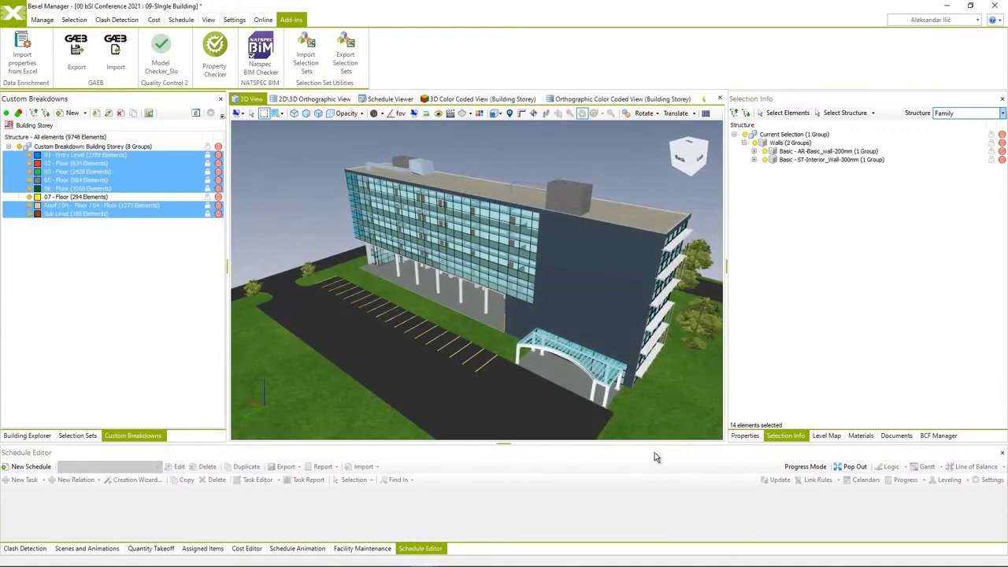
Show the Building Storey breakdown in the 3D color coded view, clear the element selection and examine the level colours on the facades.
{"action": "left_click", "coordinate": [470, 100]}
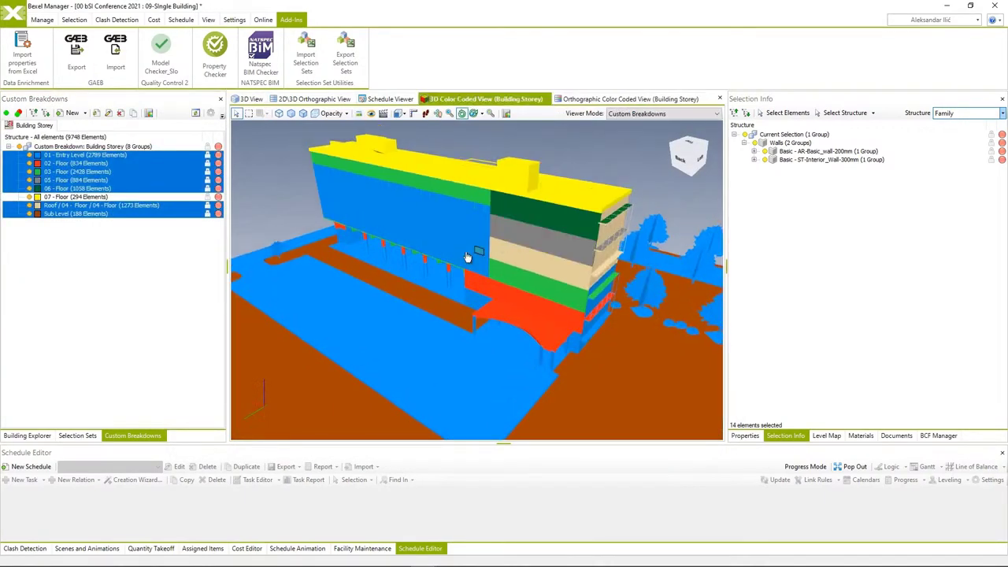
{"action": "mouse_move", "coordinate": [466, 258]}
{"action": "left_mouse_down"}
{"action": "mouse_move", "coordinate": [559, 220]}
{"action": "mouse_move", "coordinate": [558, 239]}
{"action": "mouse_move", "coordinate": [448, 250]}
{"action": "mouse_move", "coordinate": [462, 281]}
{"action": "mouse_move", "coordinate": [542, 247]}
{"action": "mouse_move", "coordinate": [529, 228]}
{"action": "left_mouse_up"}
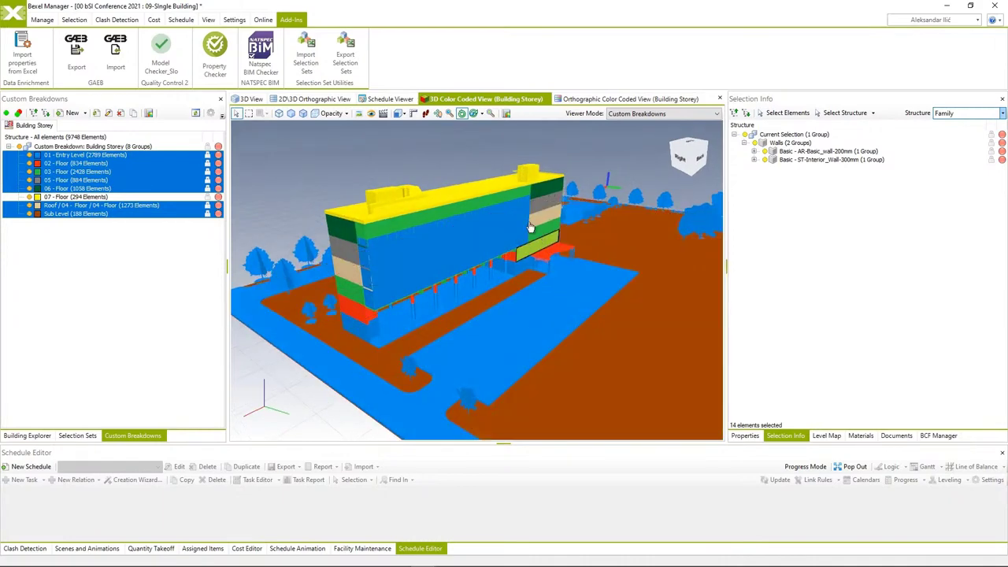
{"action": "left_click", "coordinate": [458, 161]}
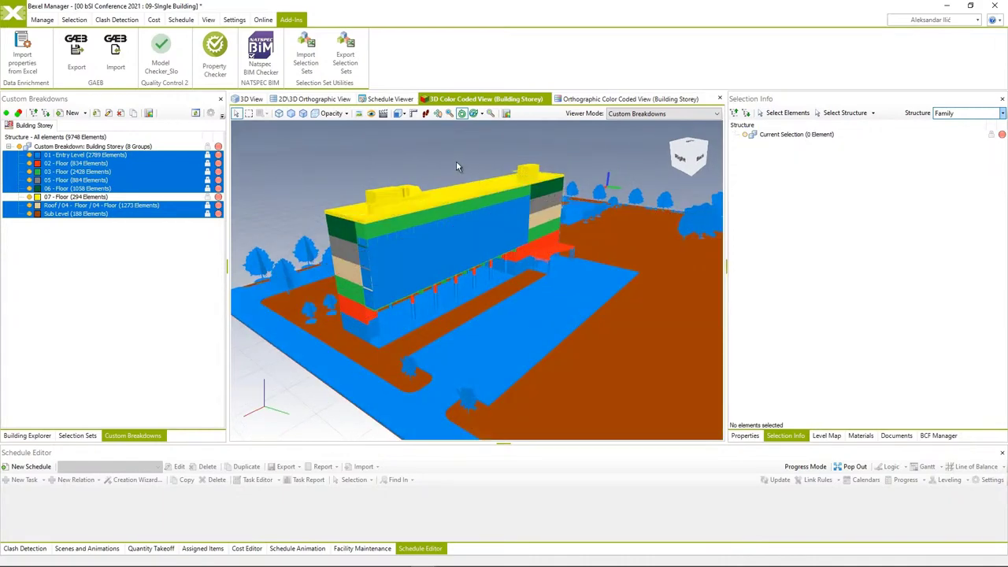
{"action": "mouse_move", "coordinate": [437, 167]}
{"action": "left_mouse_down"}
{"action": "mouse_move", "coordinate": [432, 225]}
{"action": "mouse_move", "coordinate": [456, 265]}
{"action": "mouse_move", "coordinate": [385, 264]}
{"action": "mouse_move", "coordinate": [453, 257]}
{"action": "mouse_move", "coordinate": [471, 269]}
{"action": "mouse_move", "coordinate": [504, 258]}
{"action": "mouse_move", "coordinate": [488, 268]}
{"action": "mouse_move", "coordinate": [417, 264]}
{"action": "mouse_move", "coordinate": [488, 273]}
{"action": "mouse_move", "coordinate": [460, 278]}
{"action": "mouse_move", "coordinate": [501, 293]}
{"action": "left_mouse_up"}
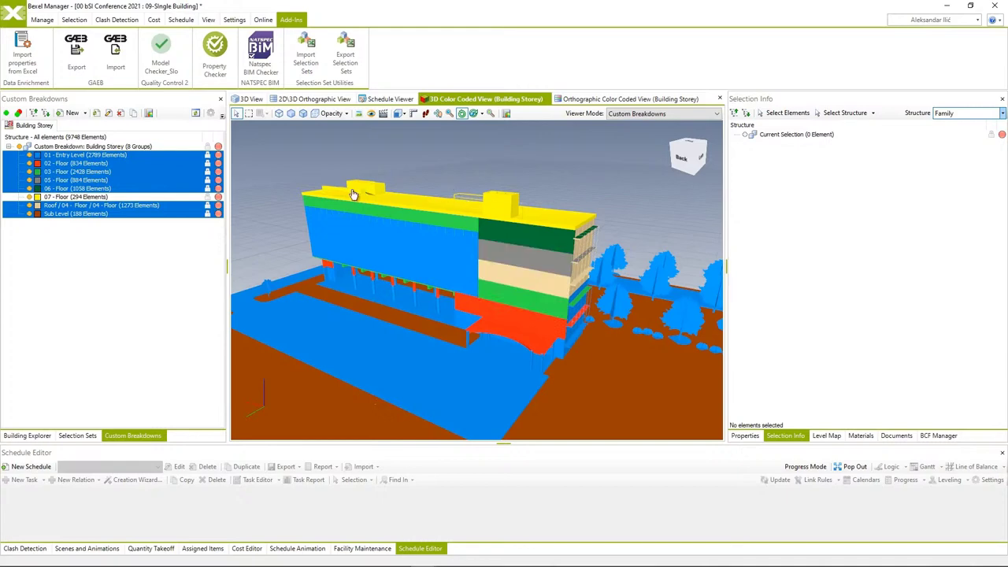
Check the storeys of Building 01 in the spatial structure and auto-distribute all breakdown elements through the storeys by position.
{"action": "left_click", "coordinate": [91, 146]}
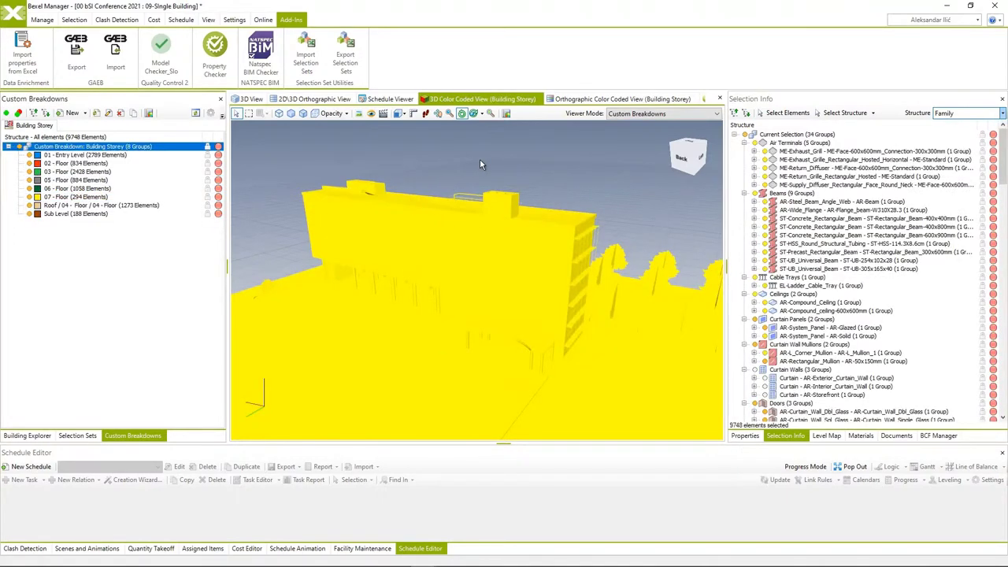
{"action": "left_click", "coordinate": [42, 20]}
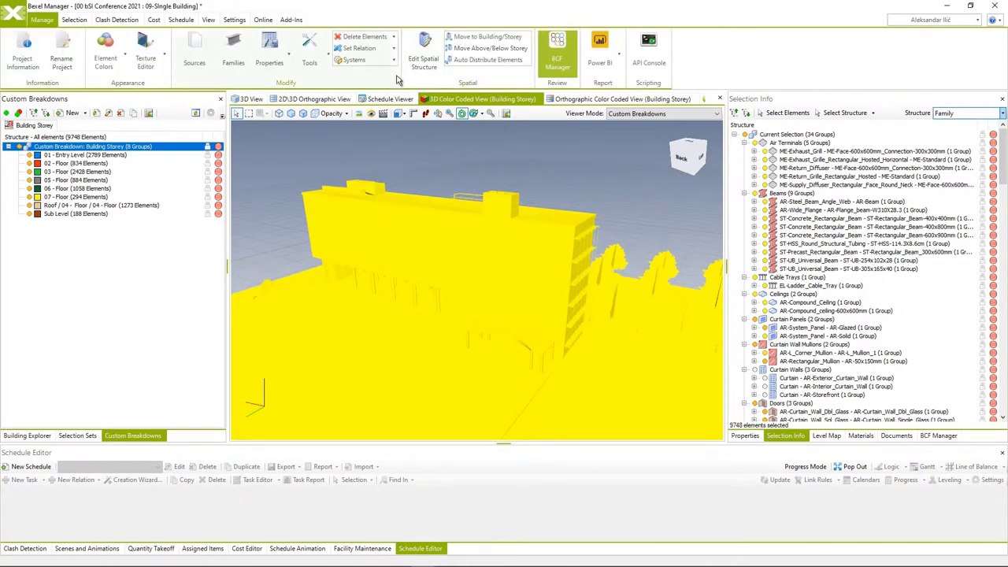
{"action": "left_click", "coordinate": [422, 55]}
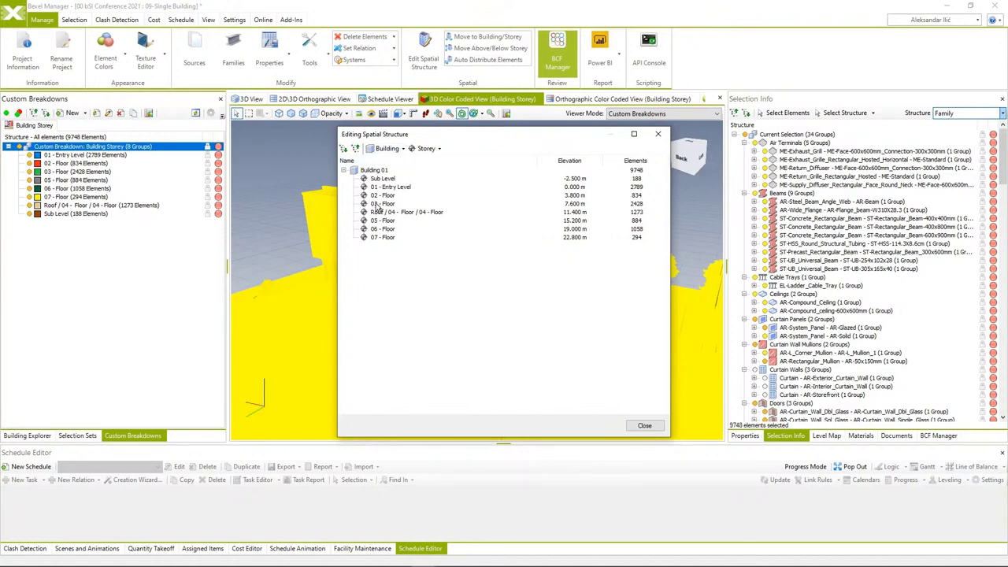
{"action": "left_click", "coordinate": [659, 134]}
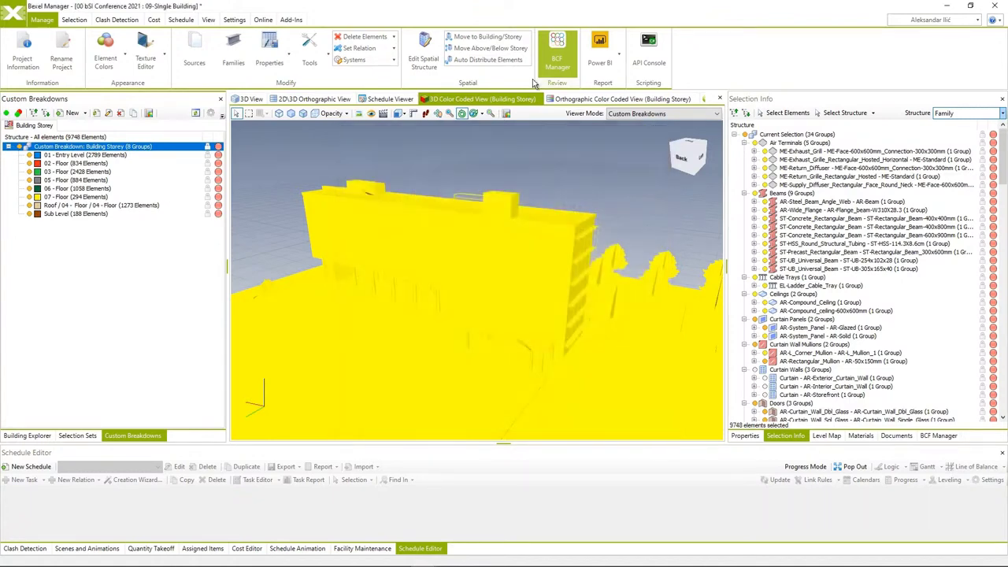
{"action": "left_click", "coordinate": [478, 63]}
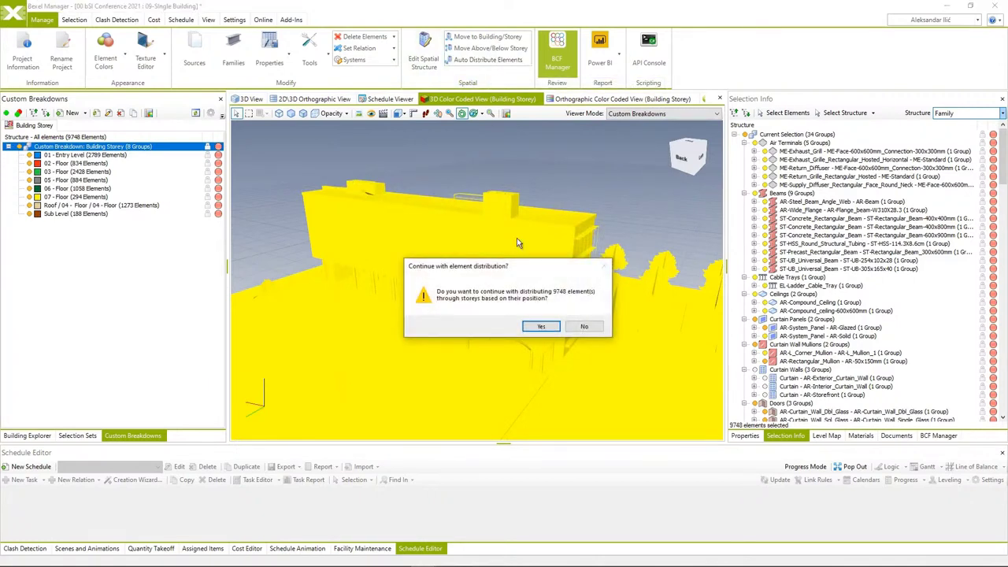
{"action": "left_click", "coordinate": [532, 323]}
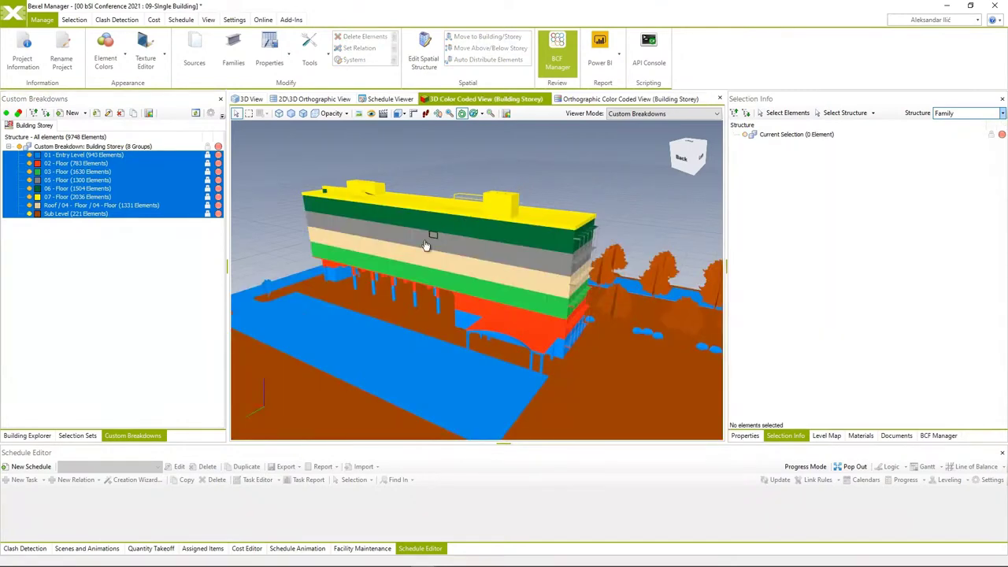
Hide the breakdown's storey groups one by one to inspect the redistributed elements, and make the whole breakdown visible again.
{"action": "left_click_drag", "start_coordinate": [372, 292], "coordinate": [582, 288]}
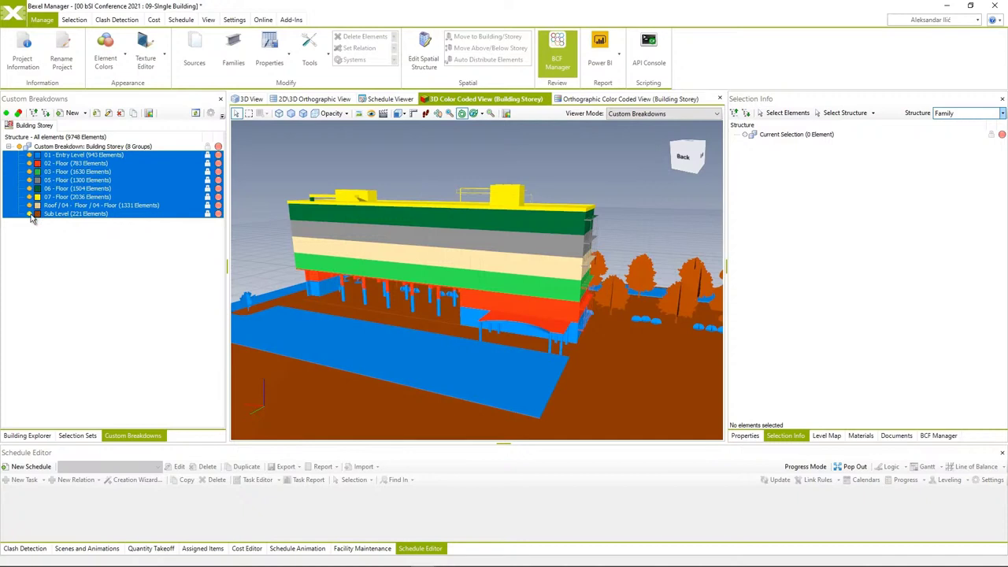
{"action": "left_click", "coordinate": [30, 215]}
{"action": "left_click", "coordinate": [29, 206]}
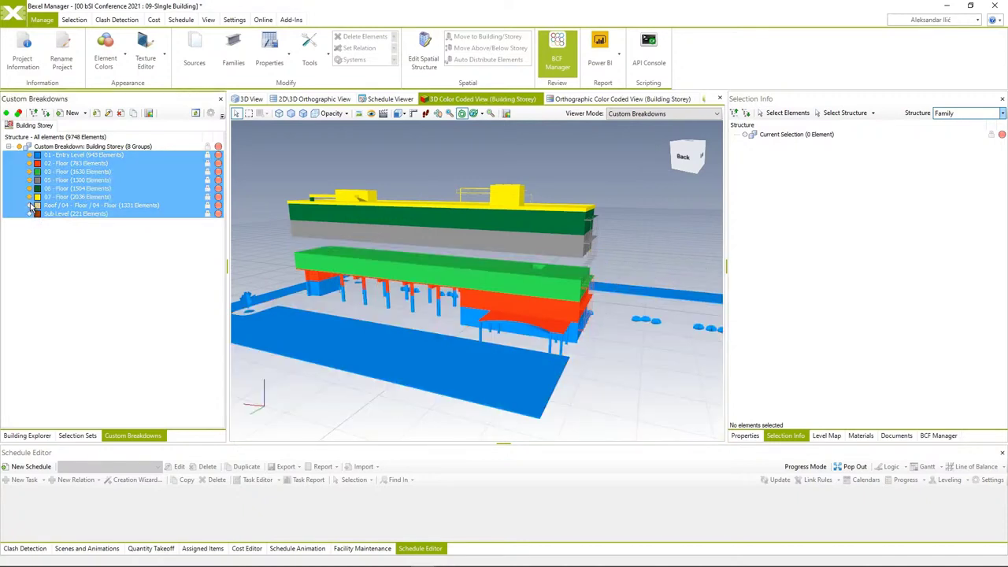
{"action": "left_click", "coordinate": [30, 197]}
{"action": "left_click", "coordinate": [30, 189]}
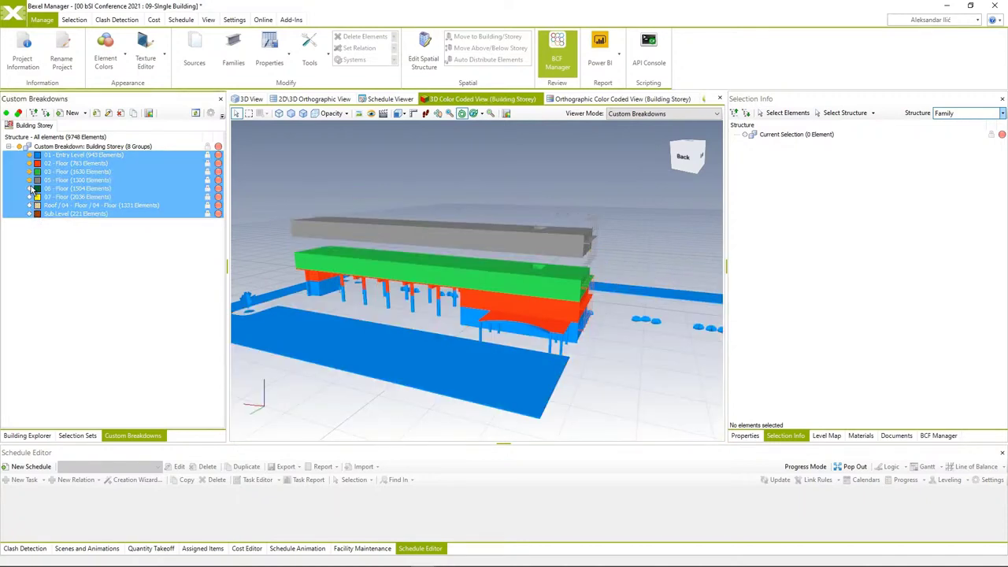
{"action": "left_click", "coordinate": [30, 180]}
{"action": "left_click", "coordinate": [30, 172]}
{"action": "left_click", "coordinate": [30, 164]}
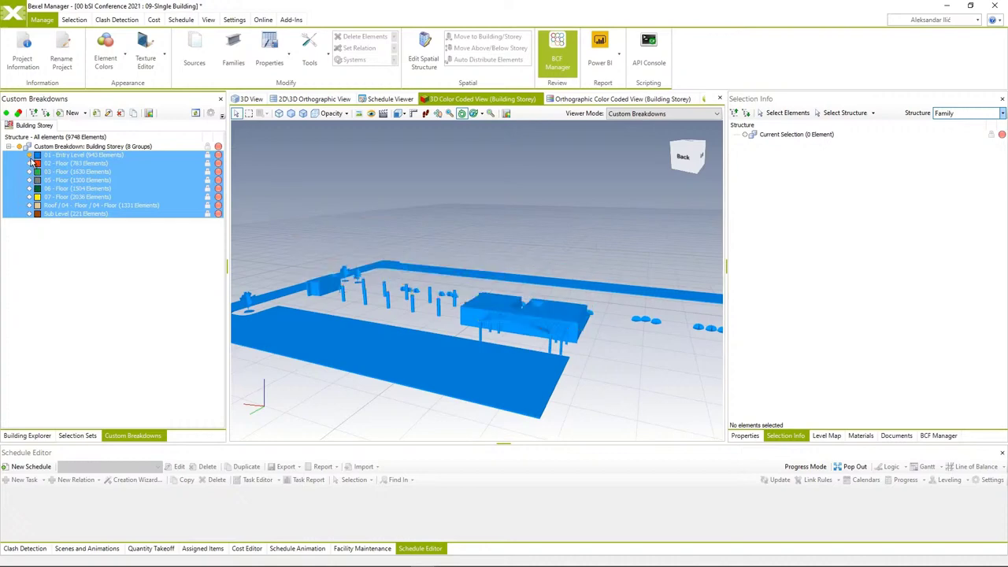
{"action": "left_click", "coordinate": [30, 155]}
{"action": "left_click", "coordinate": [29, 147]}
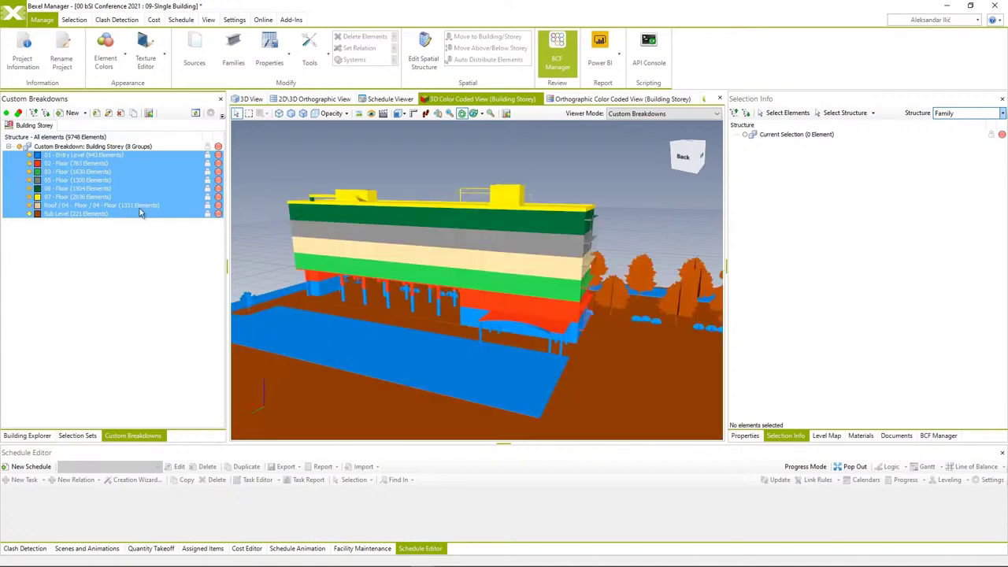
{"action": "scroll", "coordinate": [498, 269], "scroll_direction": "down", "scroll_amount": 2}
{"action": "left_click_drag", "start_coordinate": [491, 266], "coordinate": [489, 240]}
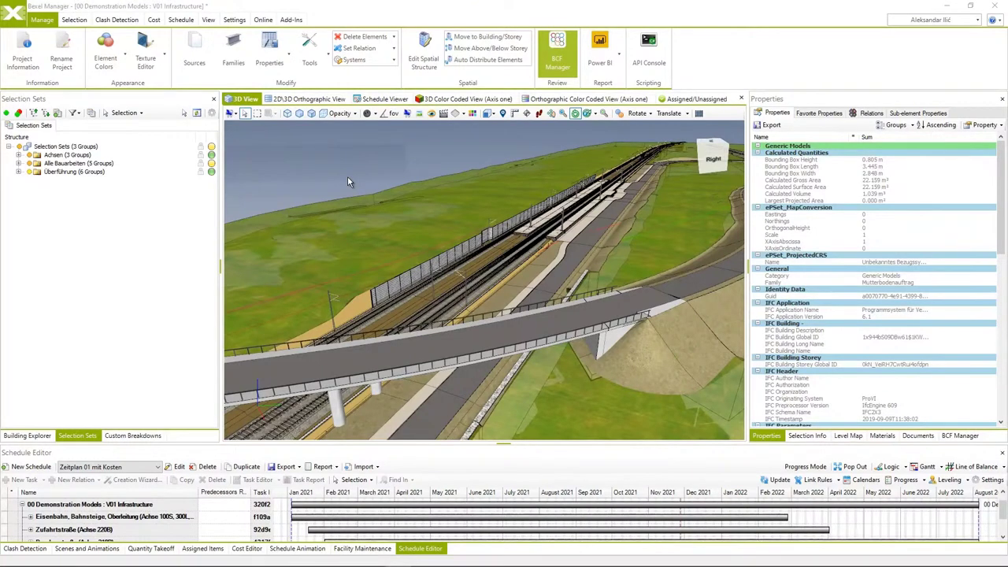
Select the Bettung track section beside the overpass in the infrastructure model and examine its ProVI attributes, including PVI_STATIONSBEZUG.
{"action": "scroll", "coordinate": [412, 217], "scroll_direction": "down", "scroll_amount": 3}
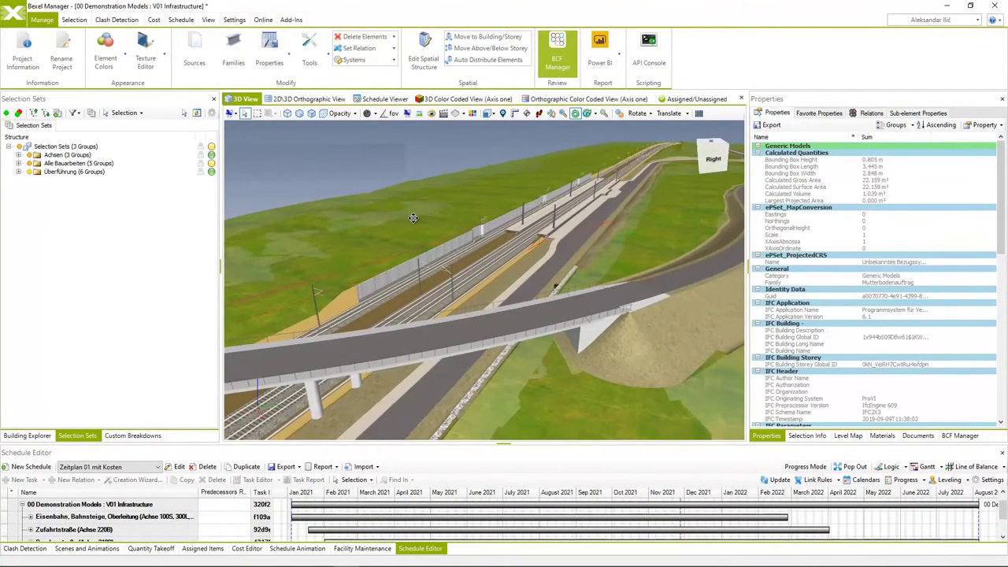
{"action": "left_click_drag", "start_coordinate": [412, 218], "coordinate": [484, 236]}
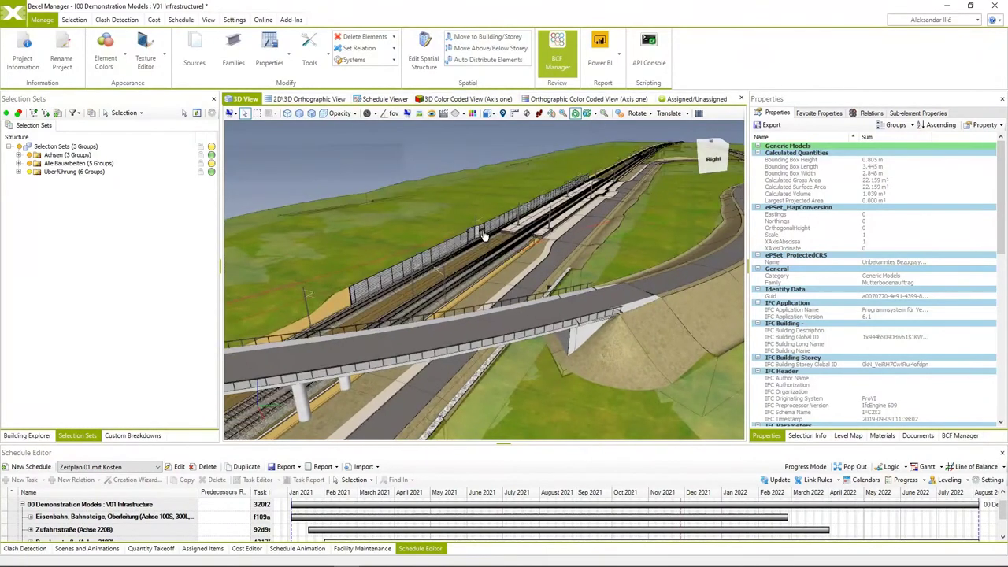
{"action": "scroll", "coordinate": [480, 231], "scroll_direction": "down", "scroll_amount": 3}
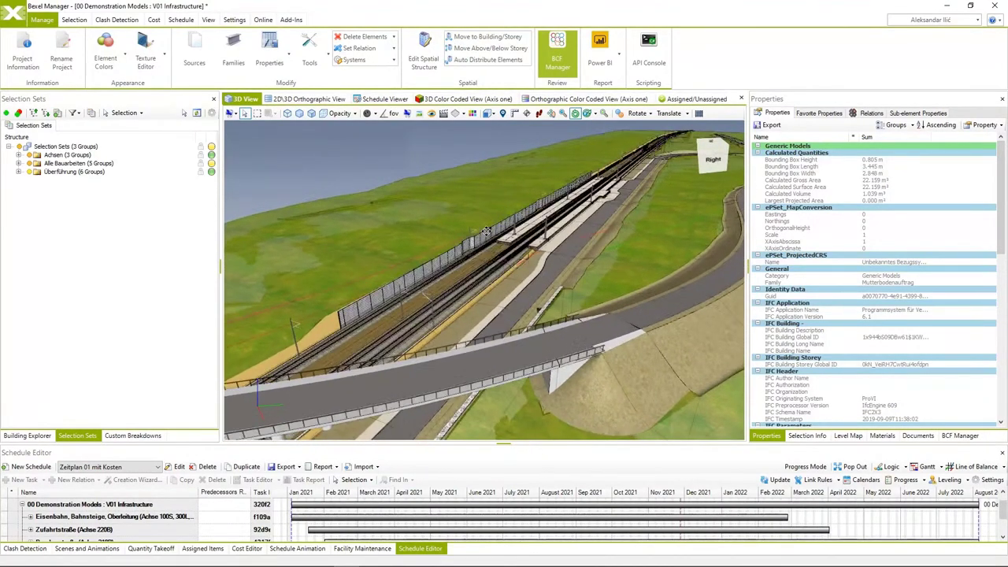
{"action": "scroll", "coordinate": [499, 217], "scroll_direction": "down", "scroll_amount": 5}
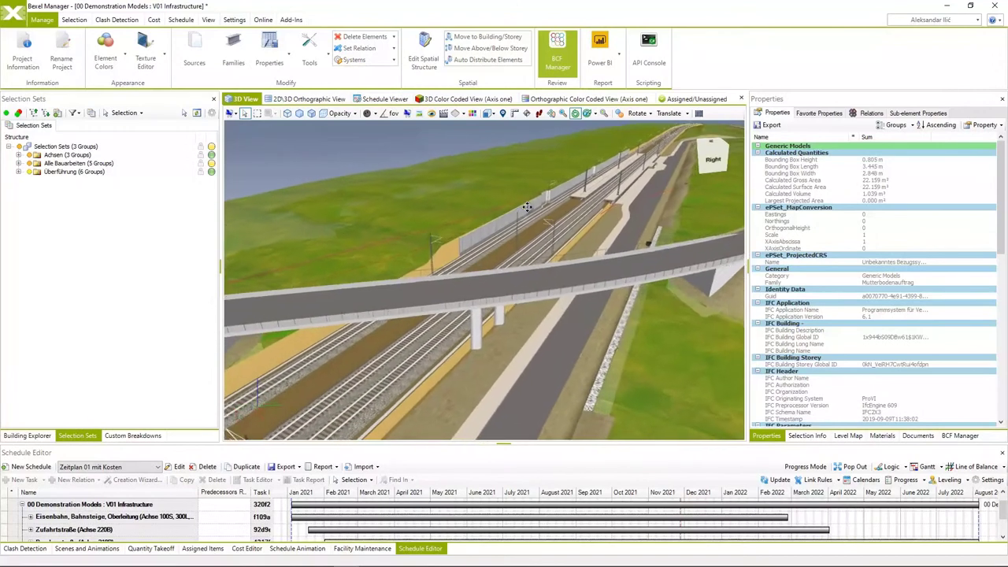
{"action": "scroll", "coordinate": [523, 218], "scroll_direction": "up", "scroll_amount": 3}
{"action": "left_click_drag", "start_coordinate": [524, 220], "coordinate": [500, 291]}
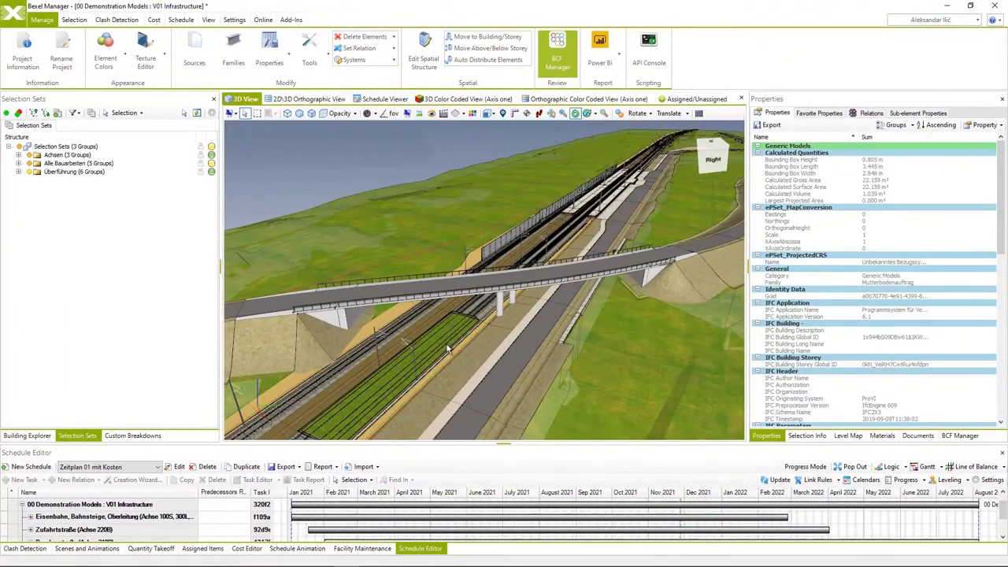
{"action": "left_click", "coordinate": [446, 343]}
{"action": "scroll", "coordinate": [823, 249], "scroll_direction": "down", "scroll_amount": 2}
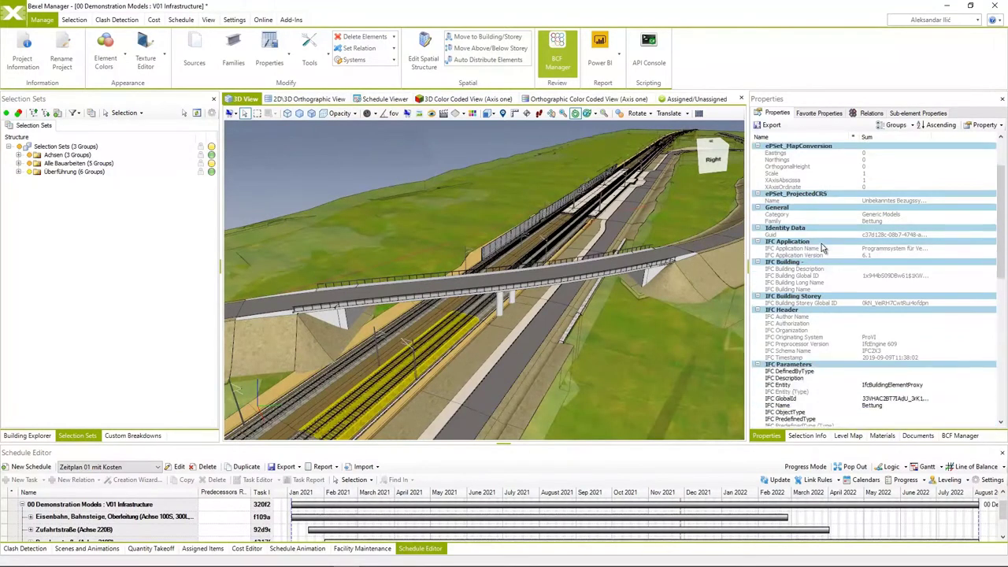
{"action": "scroll", "coordinate": [822, 249], "scroll_direction": "down", "scroll_amount": 6}
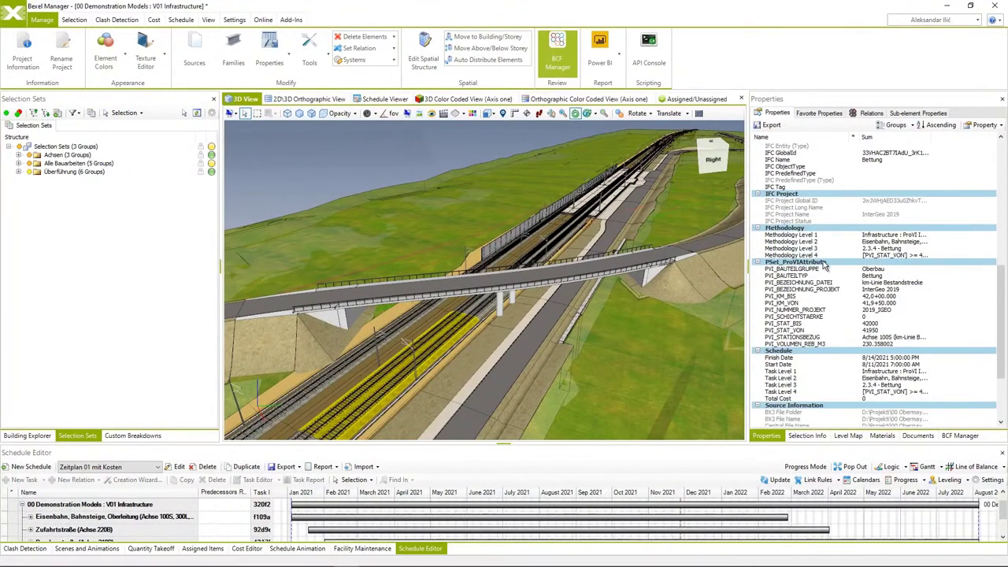
{"action": "left_click", "coordinate": [796, 338]}
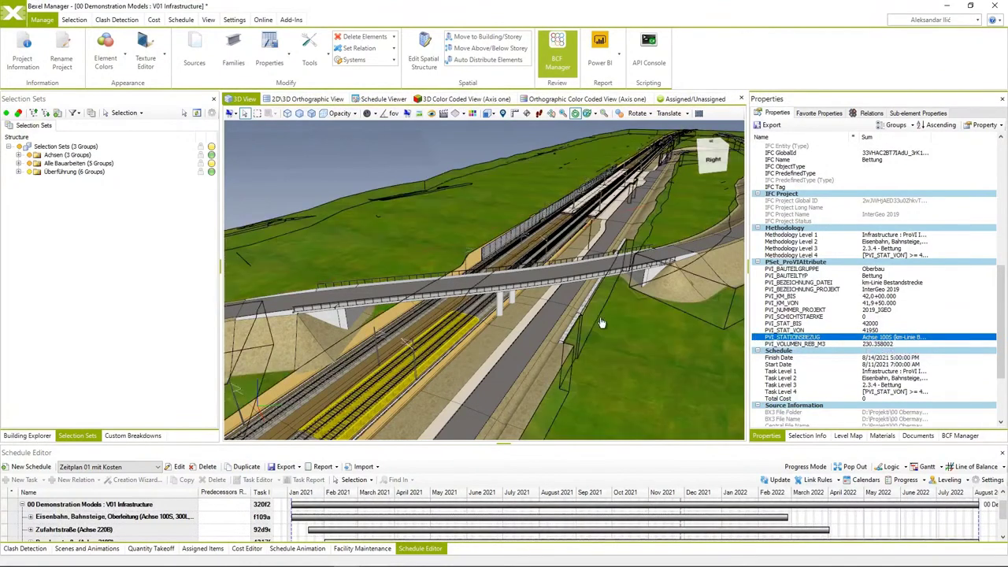
Examine the PVI_STAT_BIS and PVI_STAT_VON attributes of the selected Bettung section and its position along the railway line.
{"action": "left_click_drag", "start_coordinate": [594, 249], "coordinate": [517, 292]}
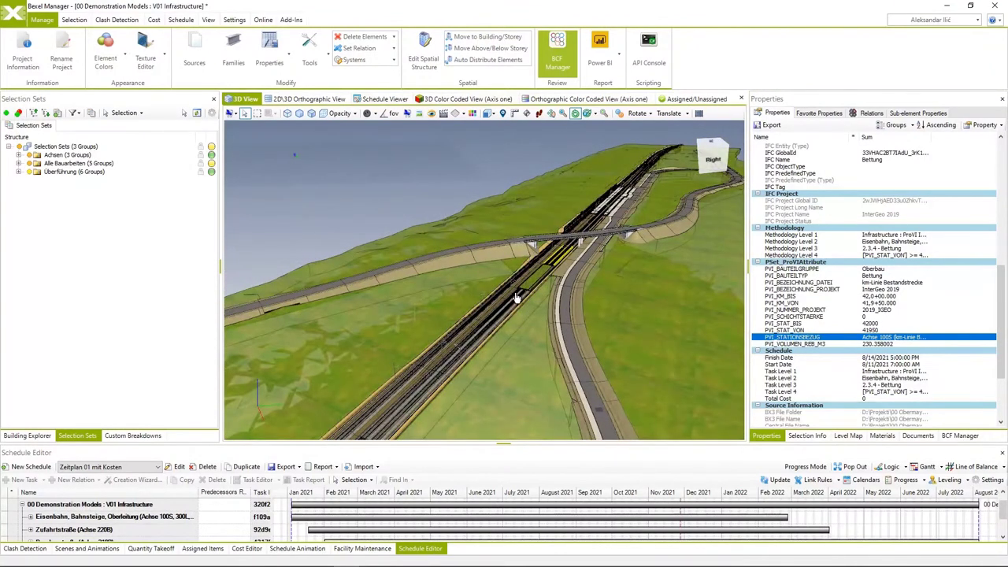
{"action": "left_click_drag", "start_coordinate": [568, 242], "coordinate": [566, 273]}
{"action": "scroll", "coordinate": [567, 273], "scroll_direction": "up", "scroll_amount": 3}
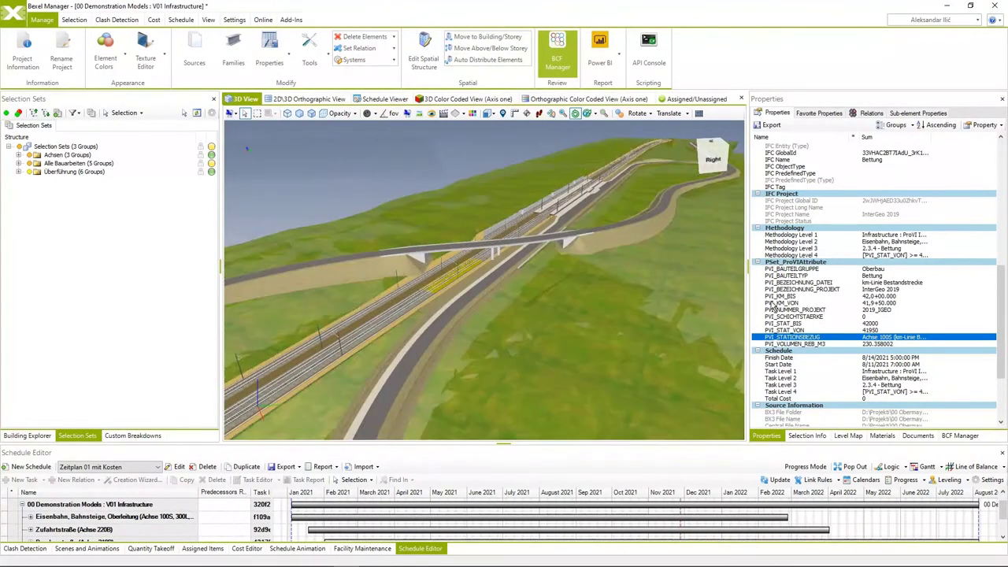
{"action": "left_click", "coordinate": [793, 324]}
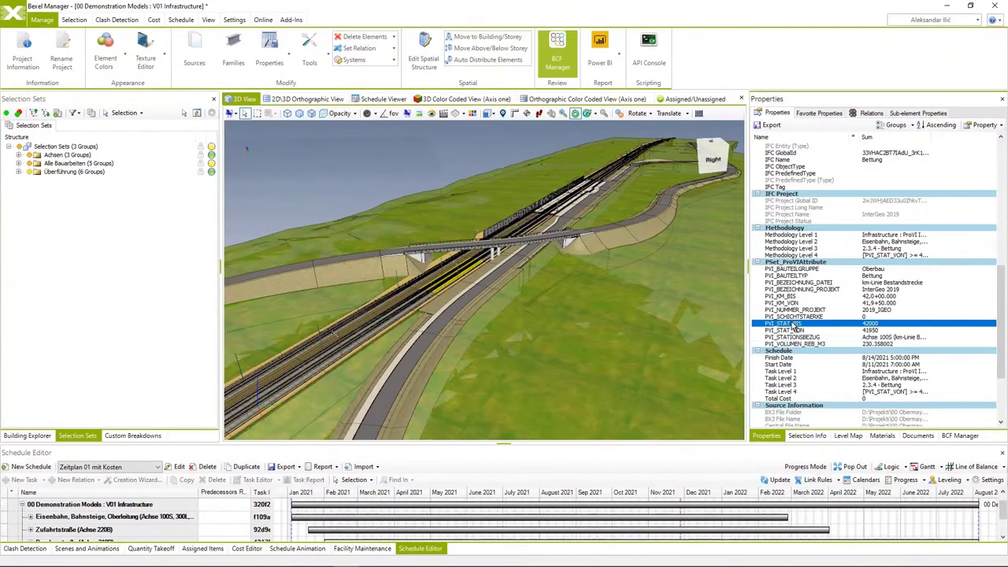
{"action": "left_click", "coordinate": [792, 330]}
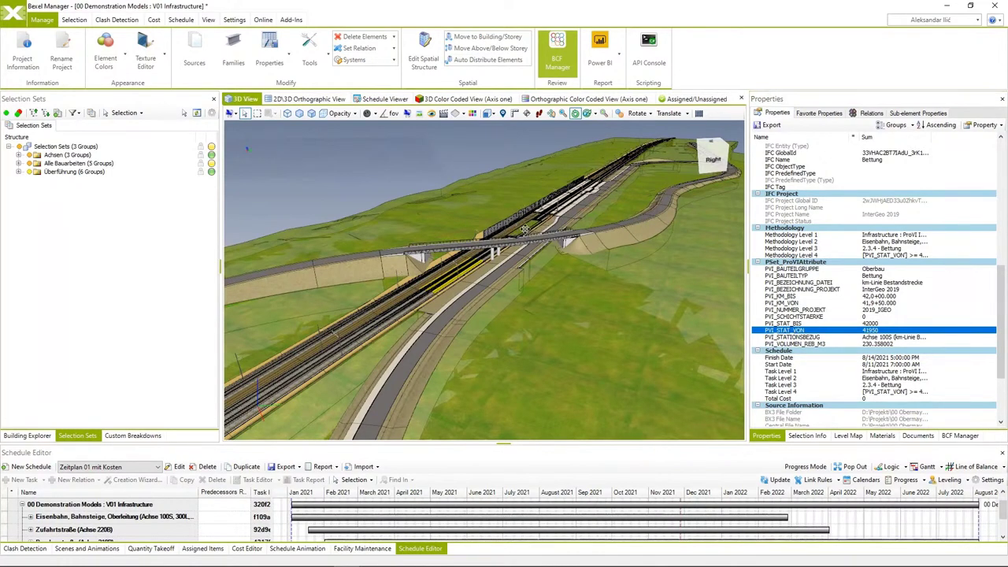
{"action": "scroll", "coordinate": [530, 234], "scroll_direction": "up", "scroll_amount": 3}
{"action": "scroll", "coordinate": [543, 216], "scroll_direction": "up", "scroll_amount": 3}
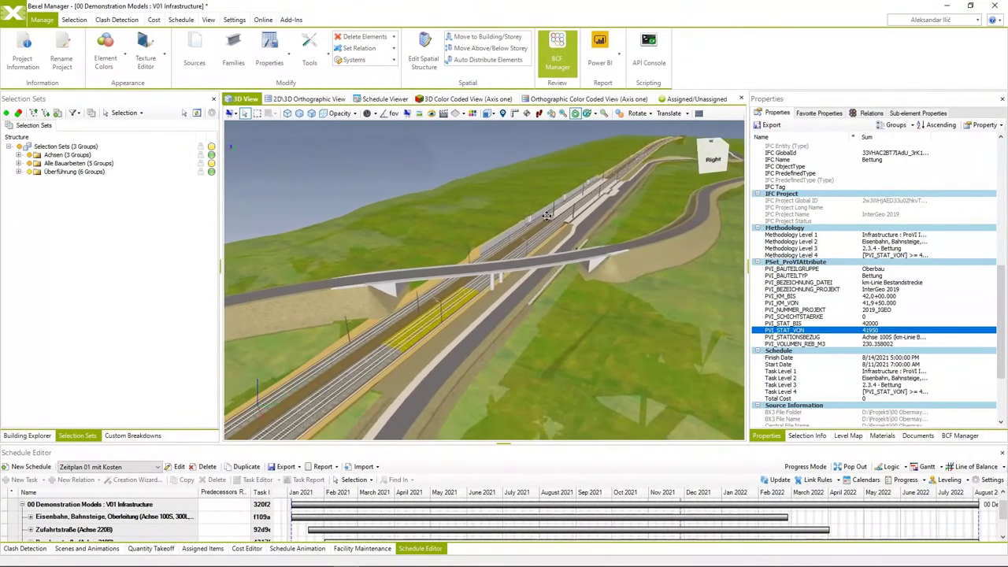
{"action": "scroll", "coordinate": [549, 212], "scroll_direction": "up", "scroll_amount": 2}
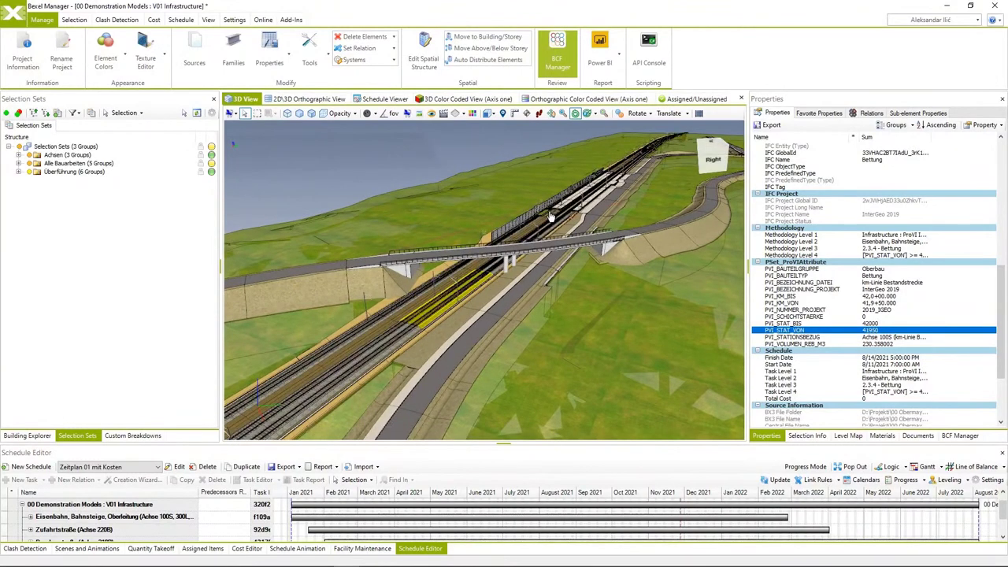
{"action": "scroll", "coordinate": [540, 226], "scroll_direction": "up", "scroll_amount": 1}
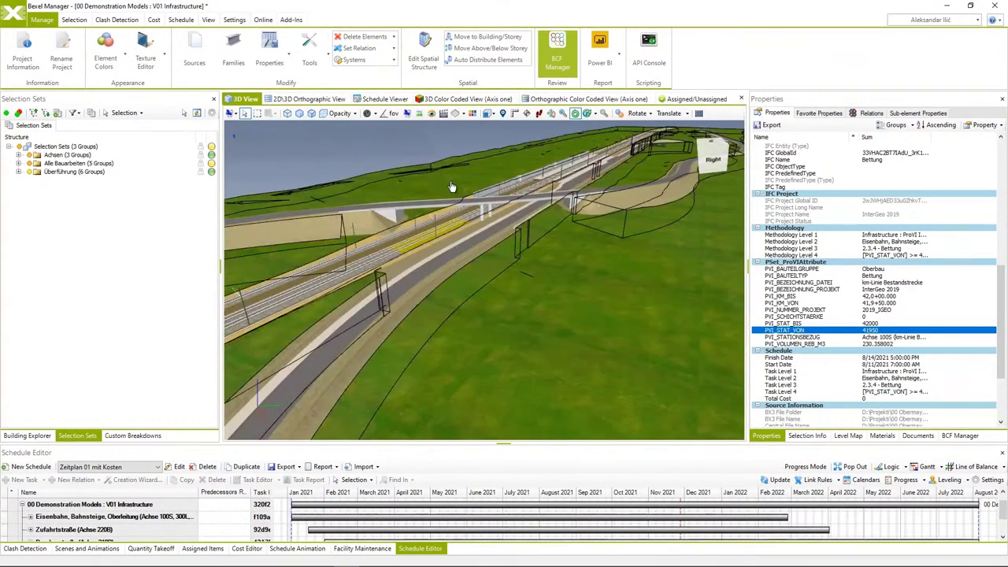
{"action": "mouse_move", "coordinate": [441, 173]}
{"action": "left_mouse_down"}
{"action": "mouse_move", "coordinate": [499, 232]}
{"action": "mouse_move", "coordinate": [492, 222]}
{"action": "mouse_move", "coordinate": [510, 227]}
{"action": "mouse_move", "coordinate": [484, 259]}
{"action": "mouse_move", "coordinate": [420, 288]}
{"action": "mouse_move", "coordinate": [439, 280]}
{"action": "mouse_move", "coordinate": [438, 253]}
{"action": "mouse_move", "coordinate": [414, 252]}
{"action": "mouse_move", "coordinate": [457, 264]}
{"action": "mouse_move", "coordinate": [417, 248]}
{"action": "left_mouse_up"}
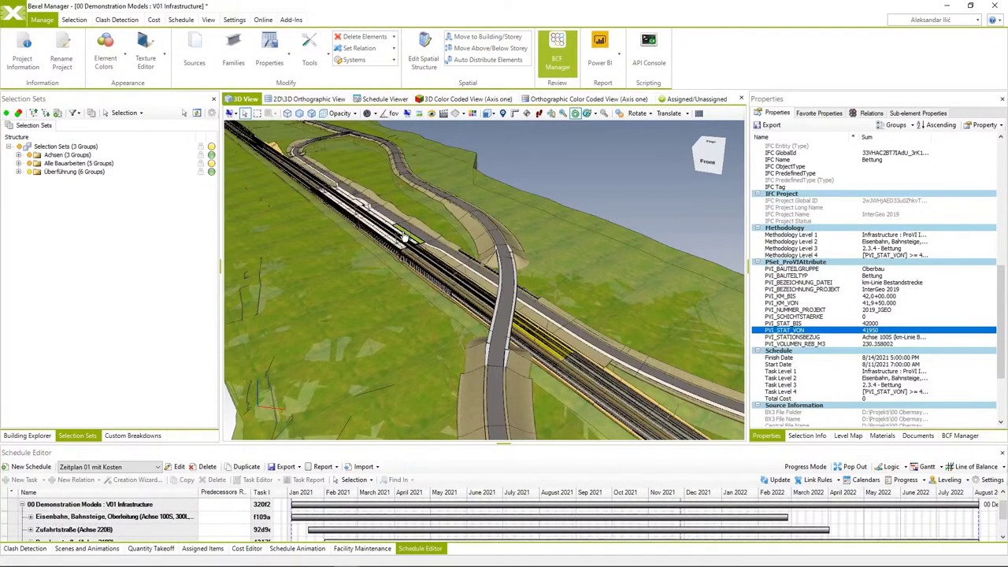
{"action": "left_click_drag", "start_coordinate": [404, 237], "coordinate": [431, 250]}
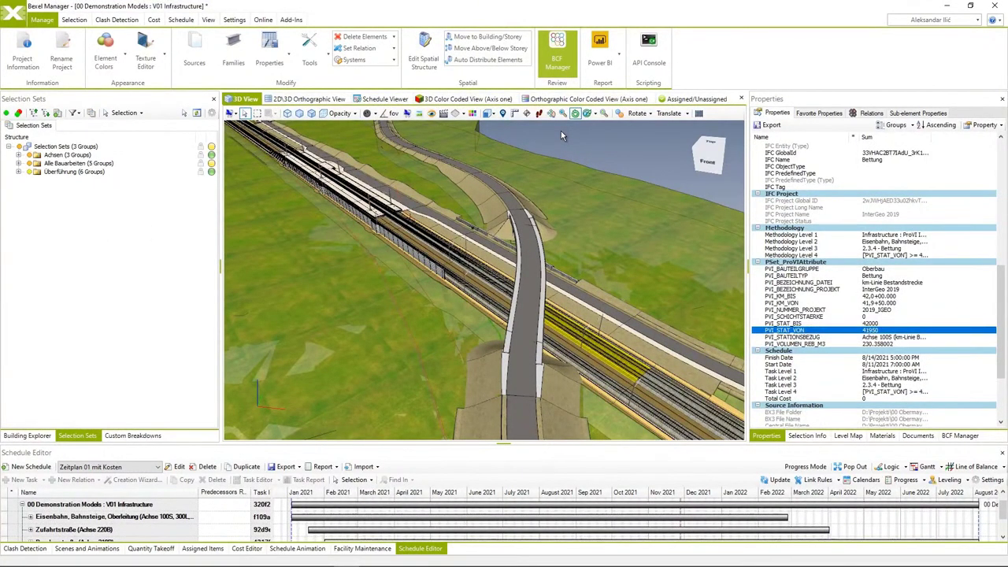
Start importing selection sets with the add-in and open the Chainage Spreadsheet workbook in Excel from the file selection dialog.
{"action": "left_click", "coordinate": [291, 19]}
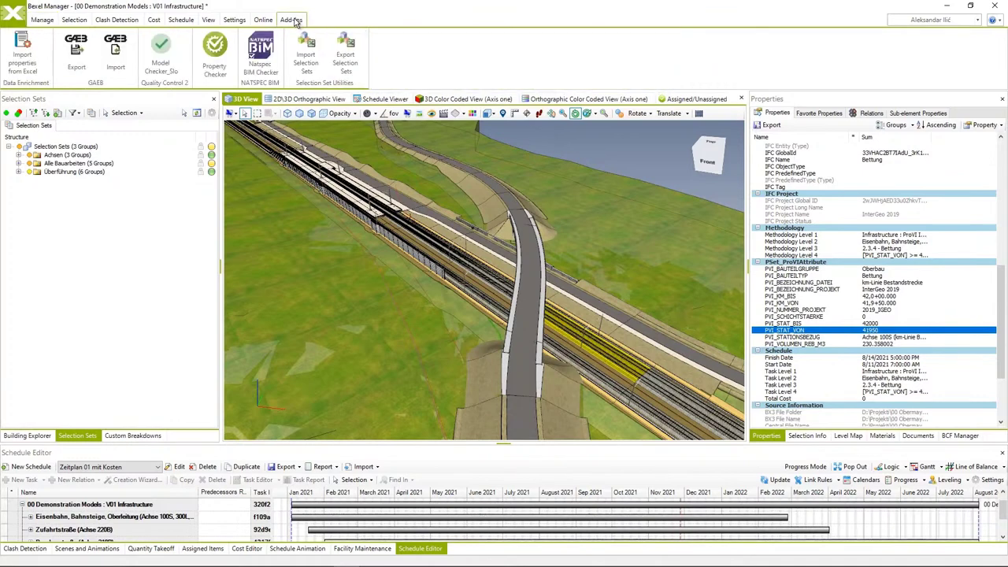
{"action": "left_click", "coordinate": [306, 49]}
{"action": "left_click", "coordinate": [157, 88]}
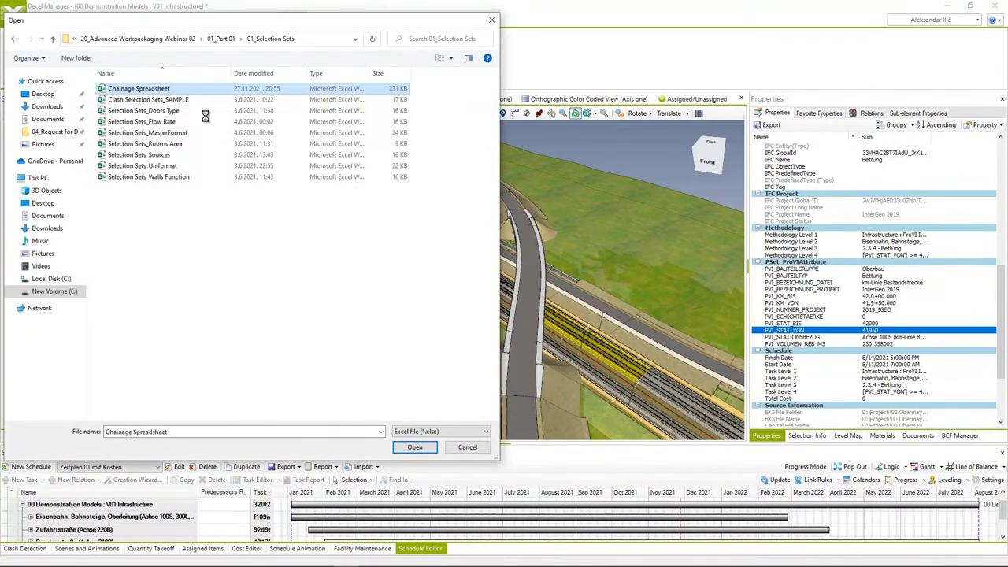
{"action": "right_click", "coordinate": [206, 116]}
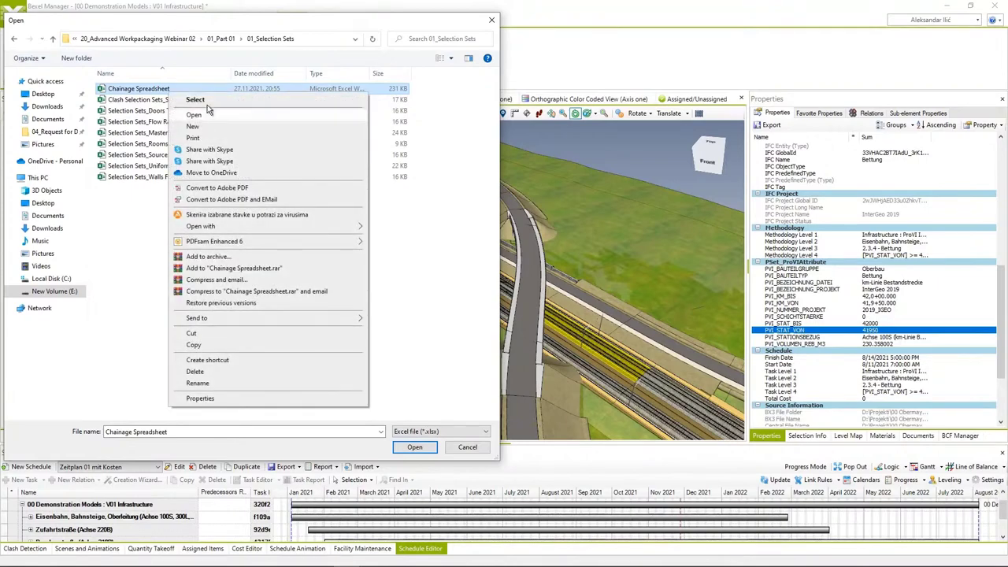
{"action": "key", "text": "Escape"}
{"action": "key", "text": "Return"}
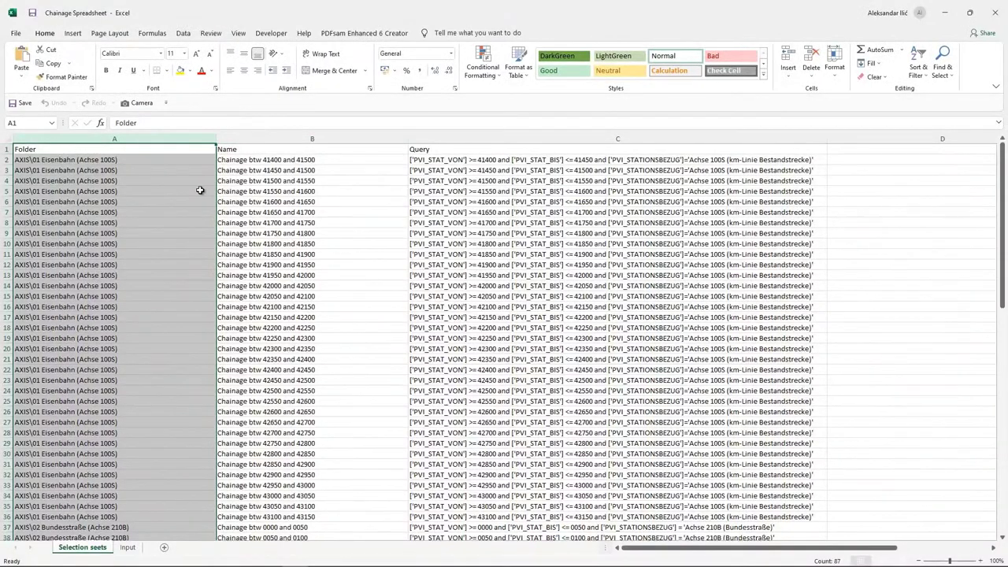
Examine the Folder, Name and Query columns for all three axes in the Chainage Spreadsheet, and close the workbook.
{"action": "left_click", "coordinate": [161, 160]}
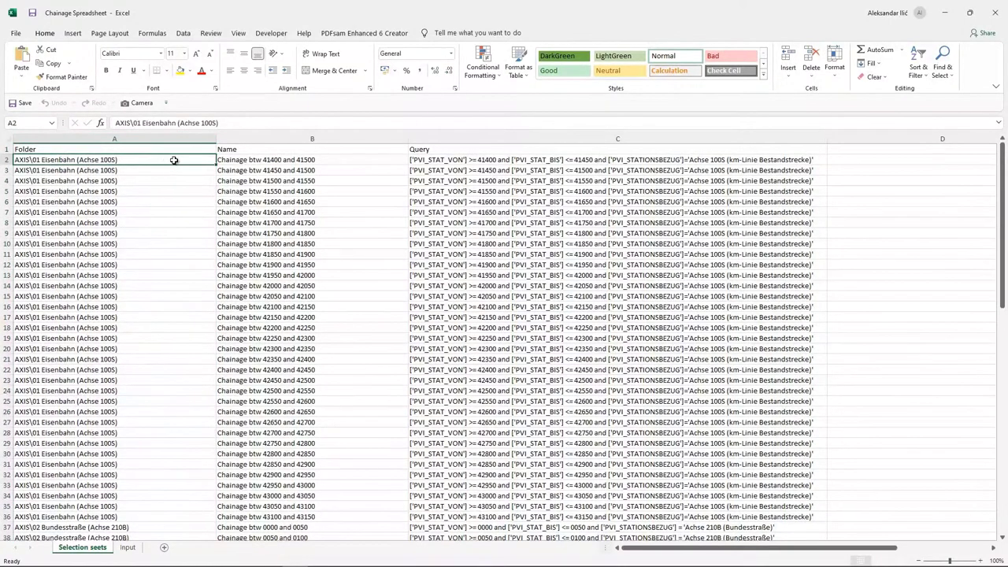
{"action": "left_click", "coordinate": [230, 161]}
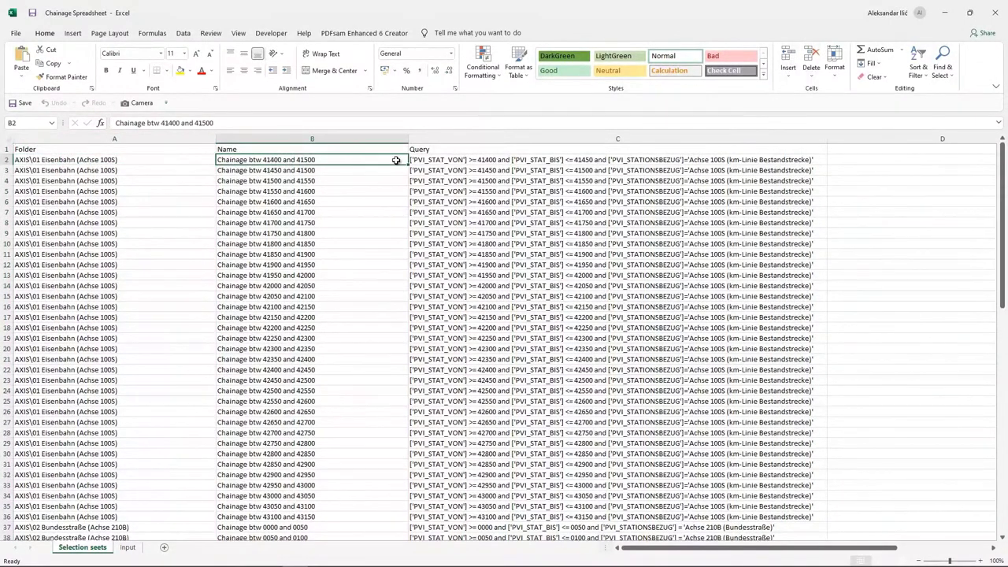
{"action": "left_click", "coordinate": [426, 160]}
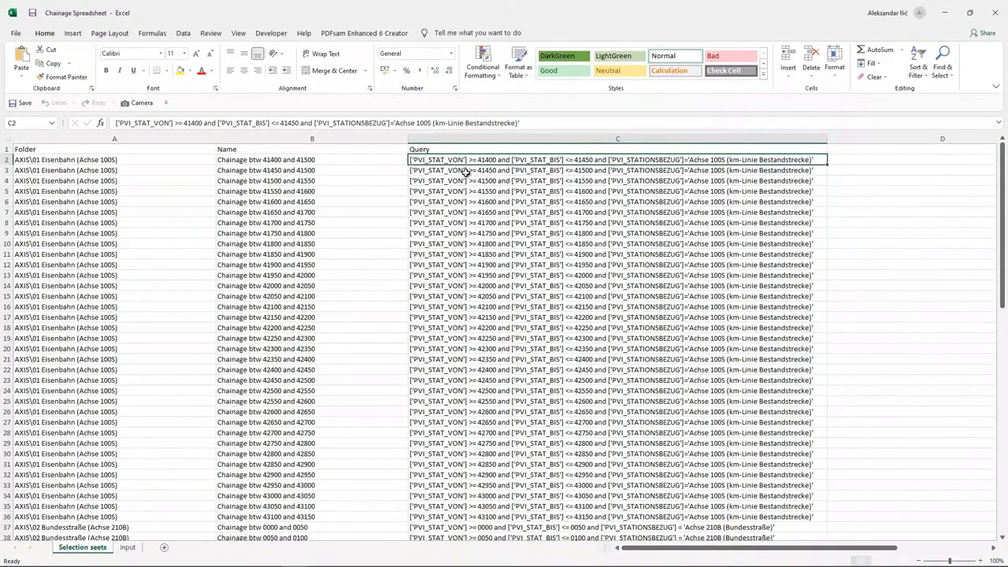
{"action": "scroll", "coordinate": [134, 285], "scroll_direction": "down", "scroll_amount": 10}
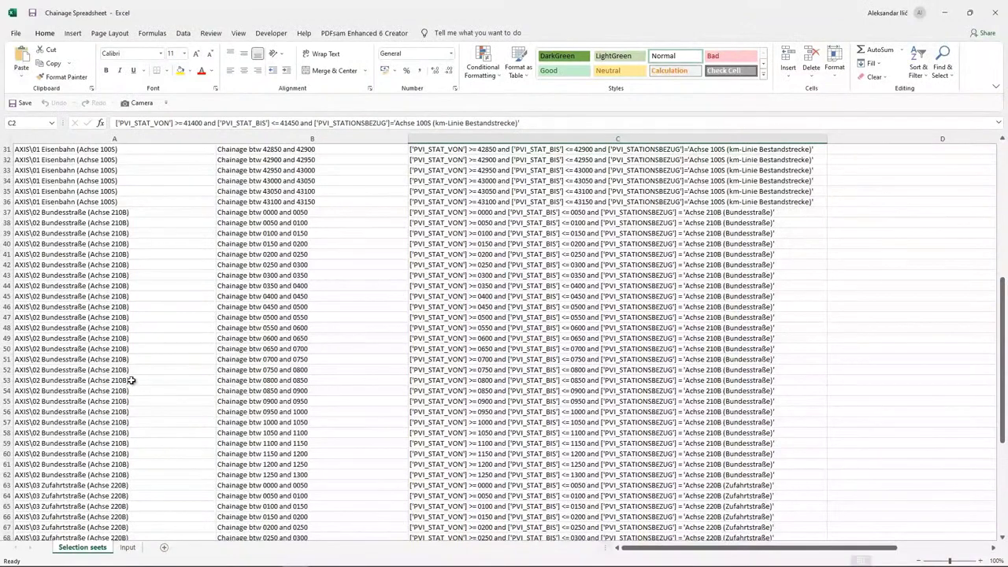
{"action": "scroll", "coordinate": [174, 354], "scroll_direction": "down", "scroll_amount": 9}
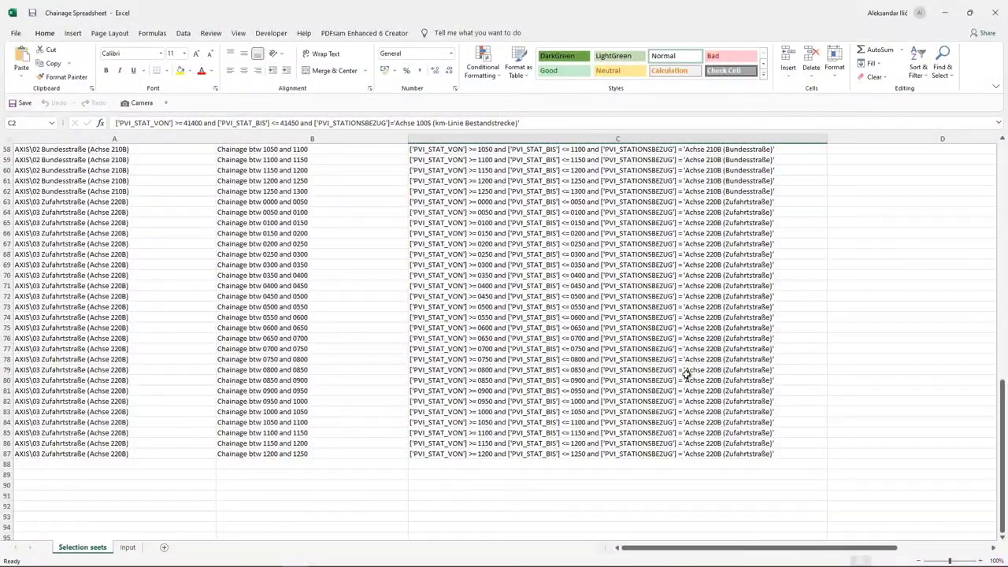
{"action": "scroll", "coordinate": [236, 376], "scroll_direction": "up", "scroll_amount": 14}
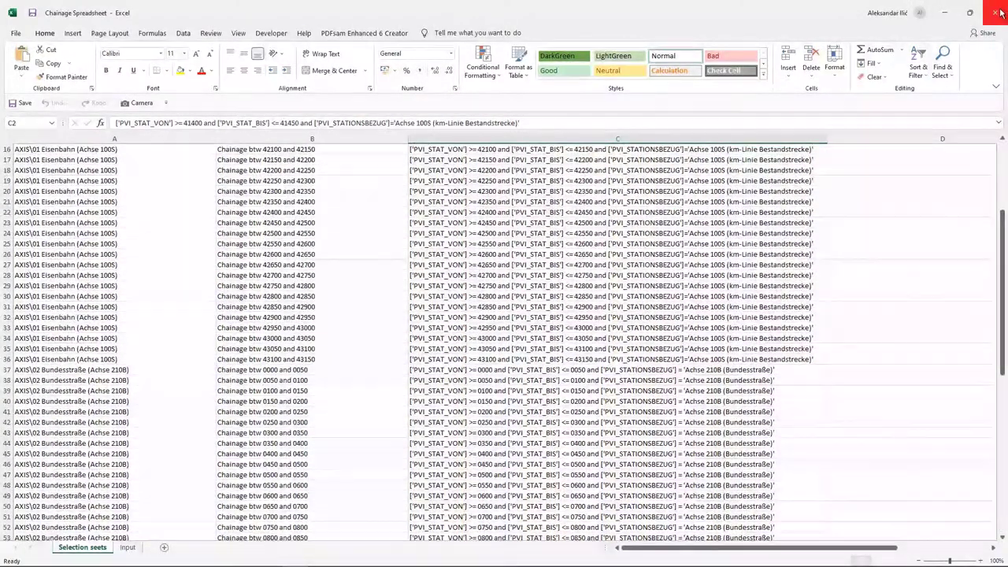
{"action": "left_click", "coordinate": [1000, 13]}
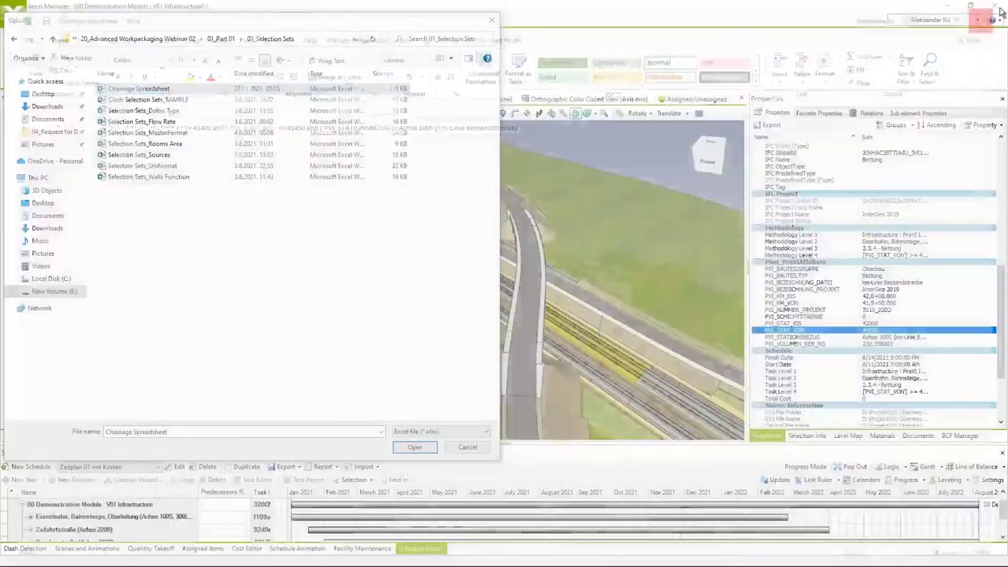
Import the selection sets from Chainage Spreadsheet and expand the AXIS and 01 Eisenbahn (Achse 100S) folders.
{"action": "left_click", "coordinate": [417, 447]}
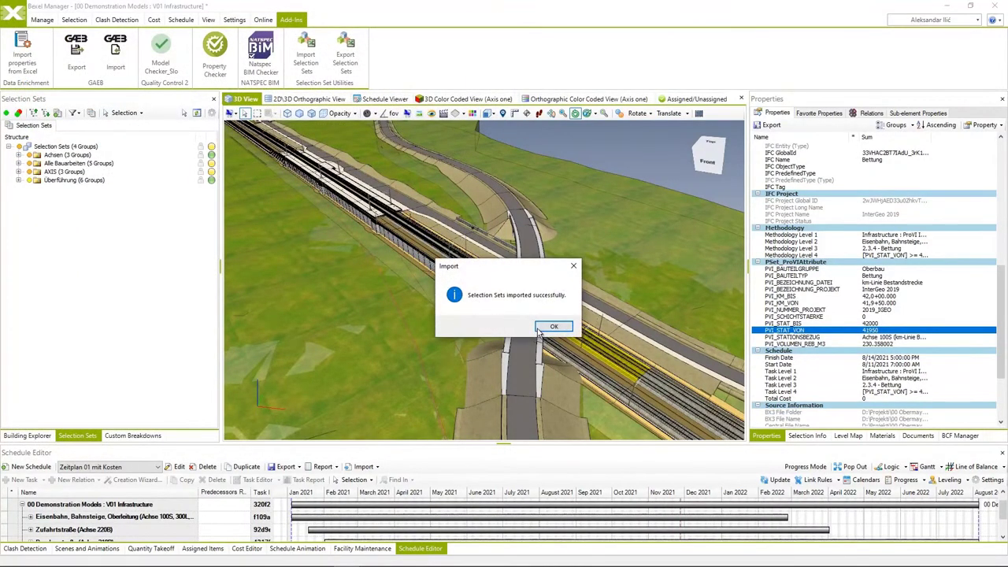
{"action": "left_click", "coordinate": [551, 328]}
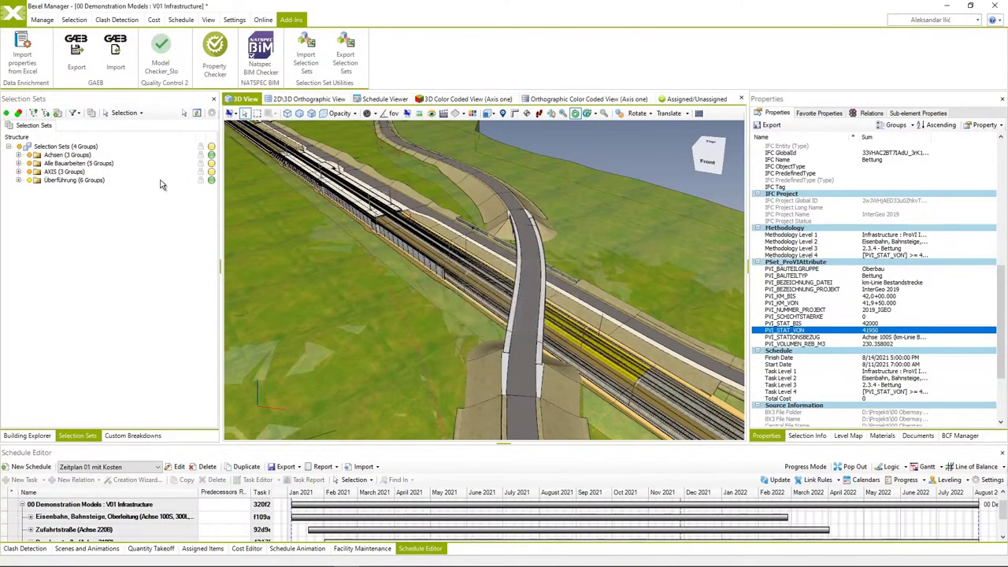
{"action": "left_click", "coordinate": [19, 171]}
{"action": "left_click", "coordinate": [29, 180]}
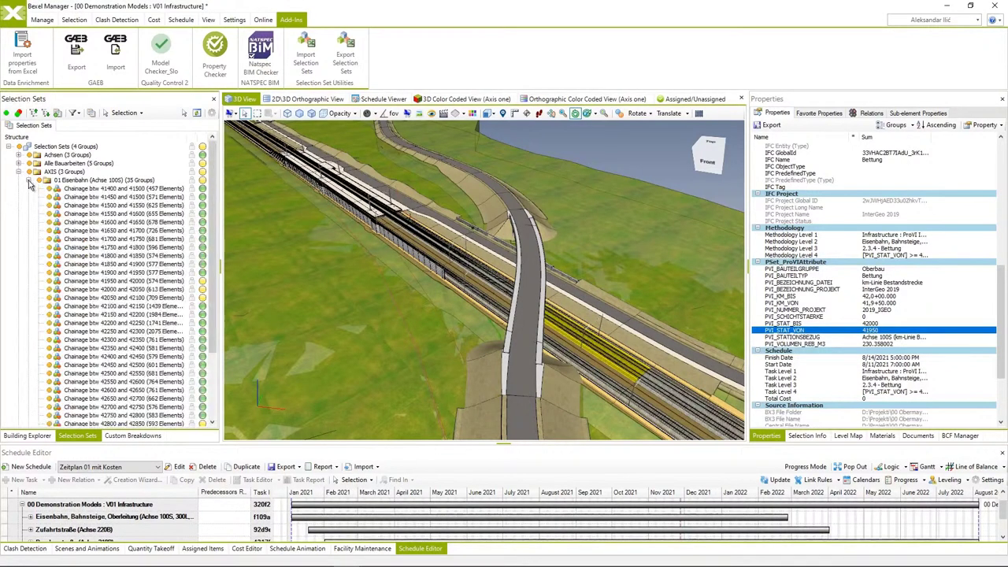
Inspect the chainage sets 41600 to 41650, 41650 to 41700 and 41800 to 41850 of 01 Eisenbahn against the 3D model.
{"action": "left_click", "coordinate": [78, 224]}
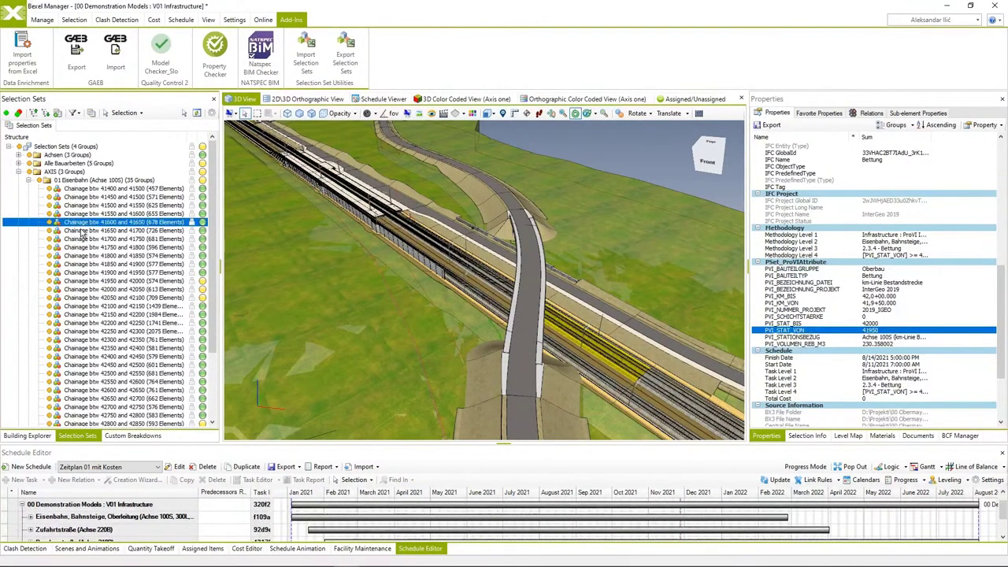
{"action": "left_click", "coordinate": [88, 231]}
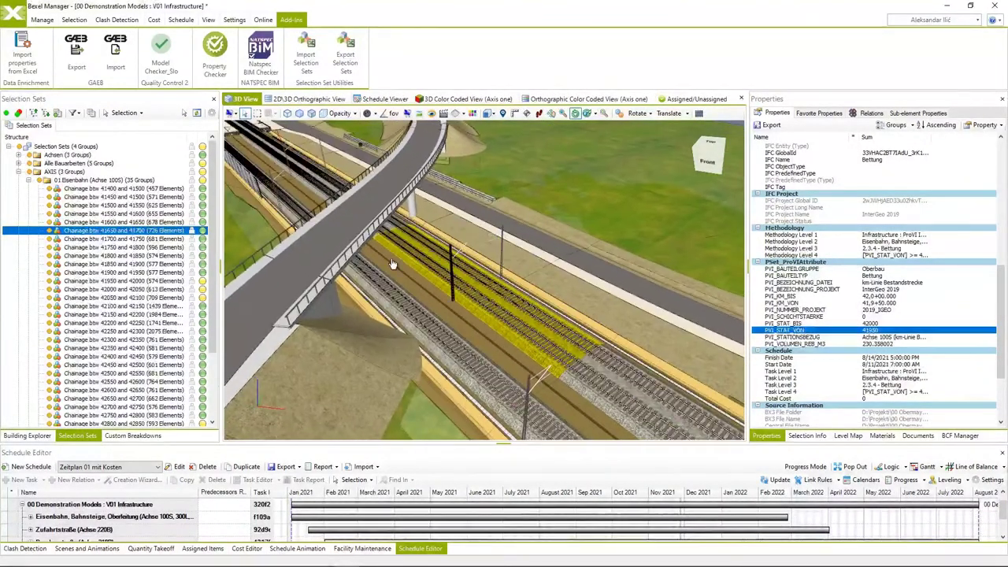
{"action": "left_click", "coordinate": [122, 256]}
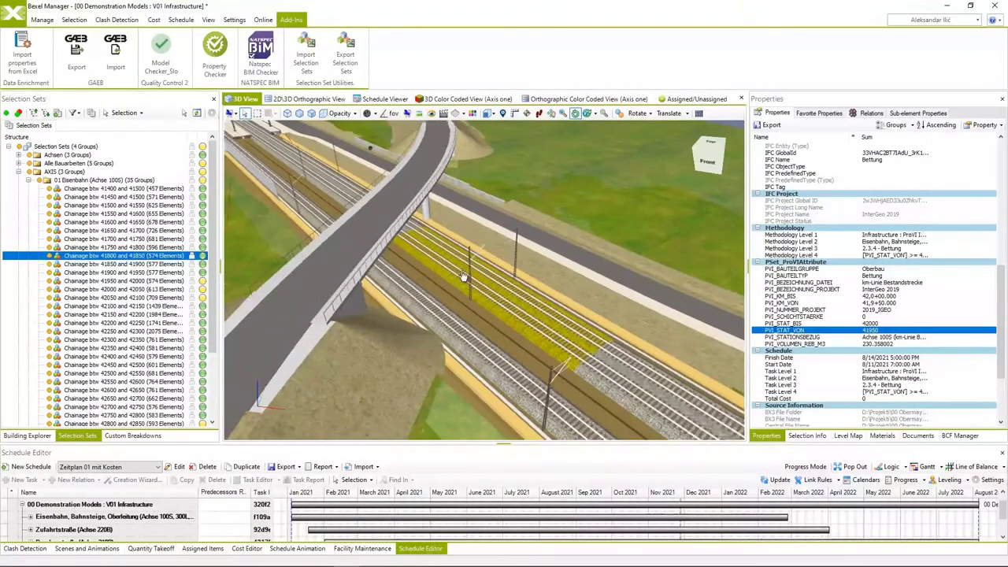
Expand the 02 Bundesstraße (Achse 210B) and 03 Zufahrtstraße (Achse 220B) folders and review their chainage sets.
{"action": "scroll", "coordinate": [79, 281], "scroll_direction": "down", "scroll_amount": 4}
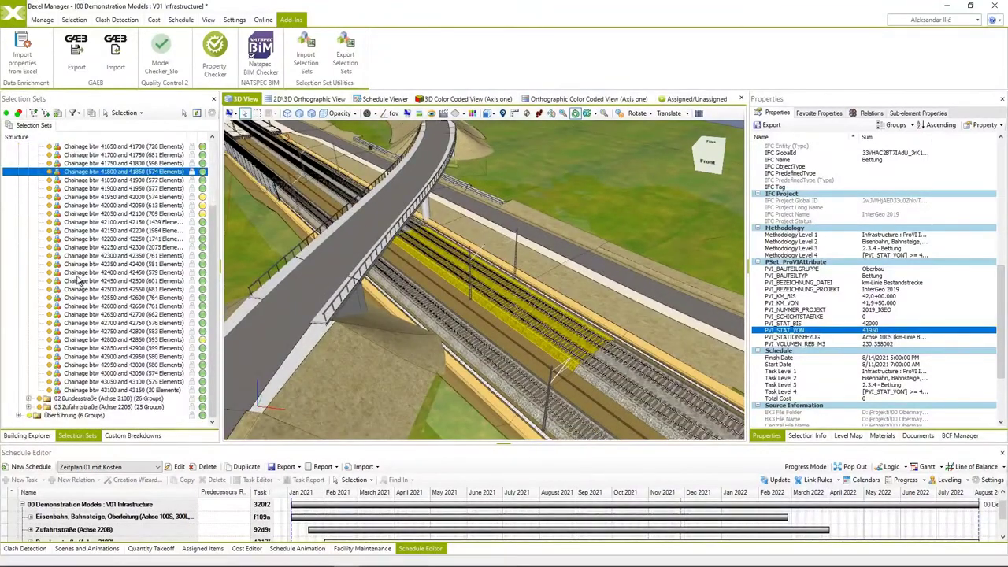
{"action": "left_click", "coordinate": [28, 399]}
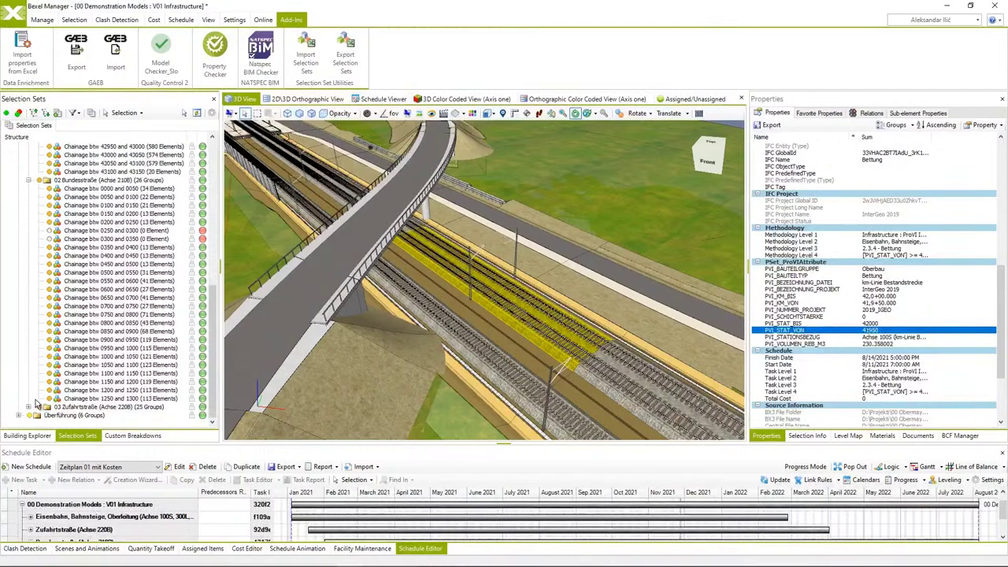
{"action": "left_click", "coordinate": [29, 406]}
{"action": "scroll", "coordinate": [63, 354], "scroll_direction": "down", "scroll_amount": 8}
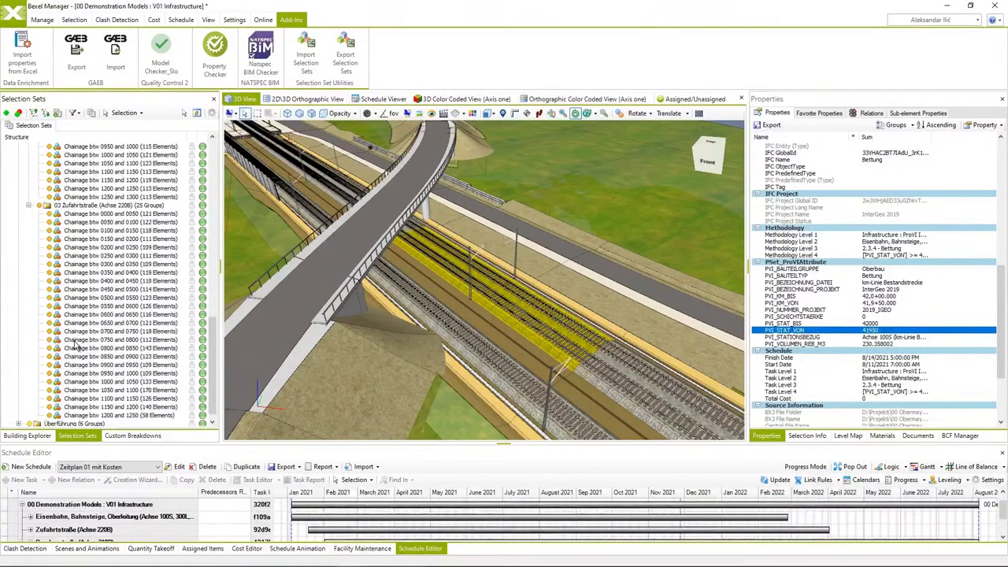
Collapse the 01 Eisenbahn (Achse 100S) folder and select all its elements in the 3D model.
{"action": "scroll", "coordinate": [79, 339], "scroll_direction": "up", "scroll_amount": 10}
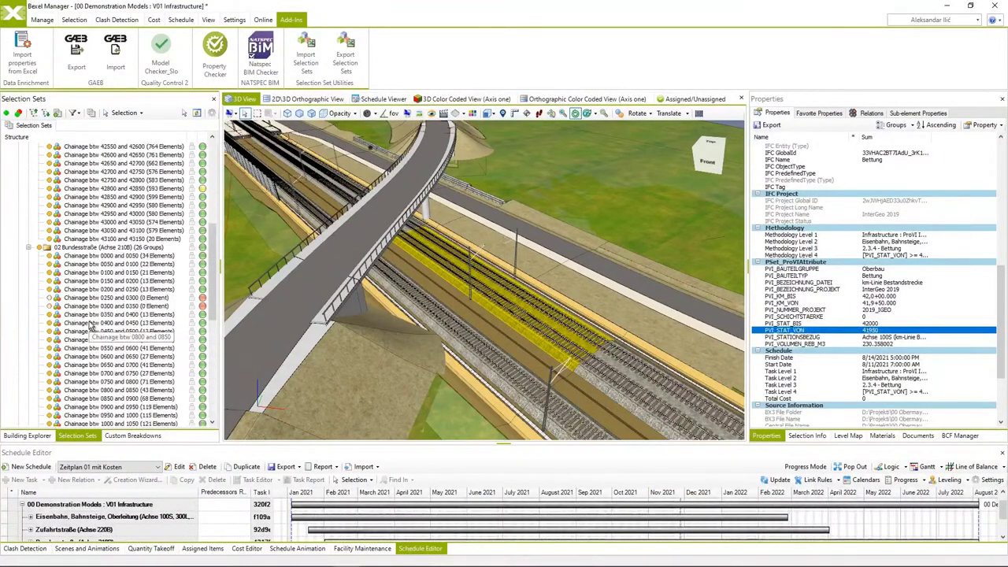
{"action": "scroll", "coordinate": [88, 323], "scroll_direction": "up", "scroll_amount": 6}
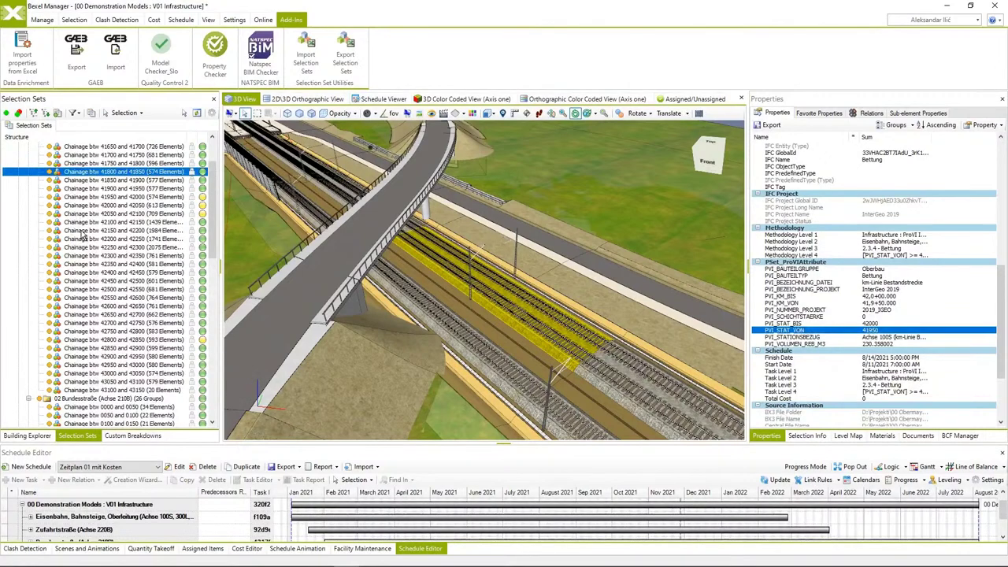
{"action": "scroll", "coordinate": [82, 234], "scroll_direction": "up", "scroll_amount": 3}
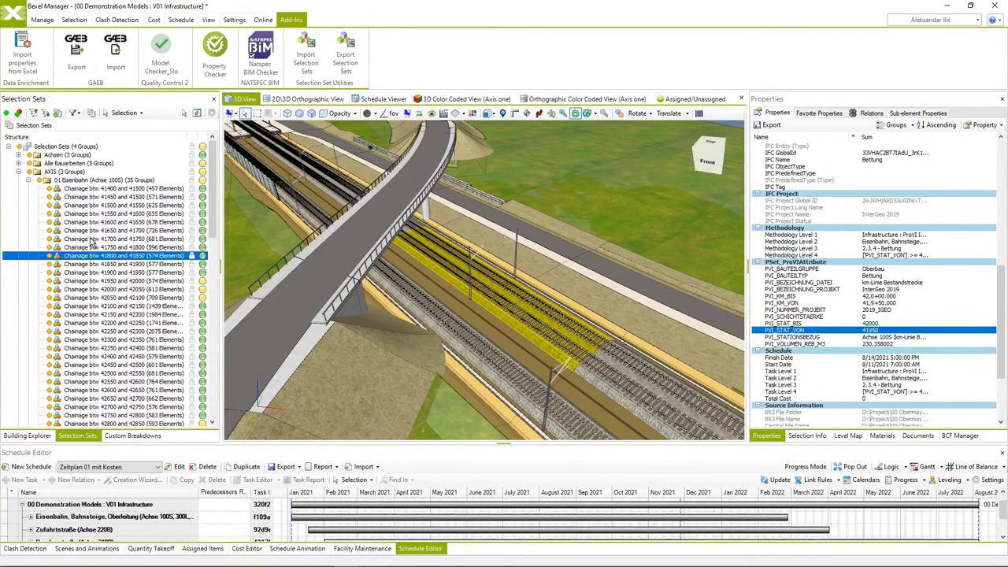
{"action": "left_click", "coordinate": [28, 180]}
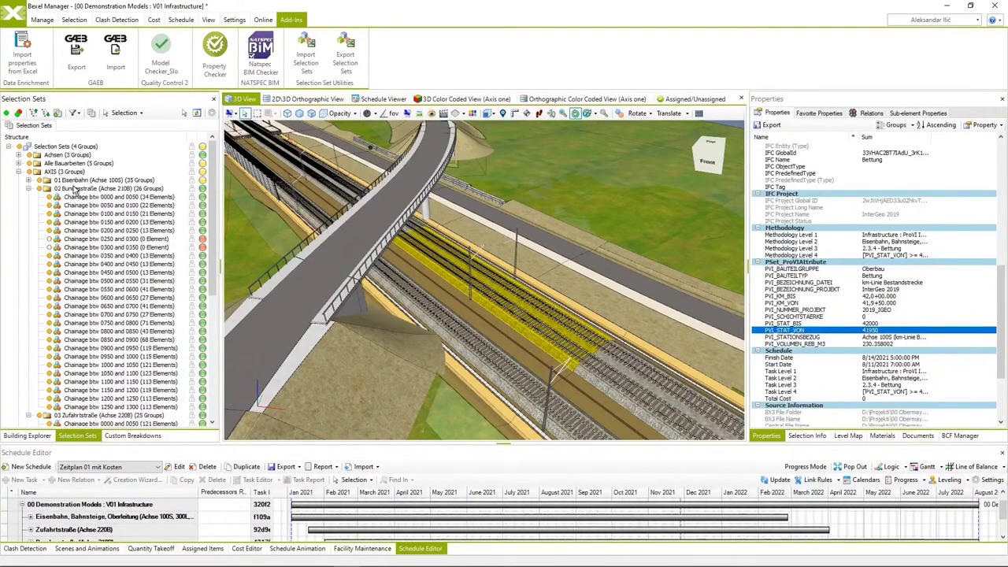
{"action": "left_click", "coordinate": [79, 182]}
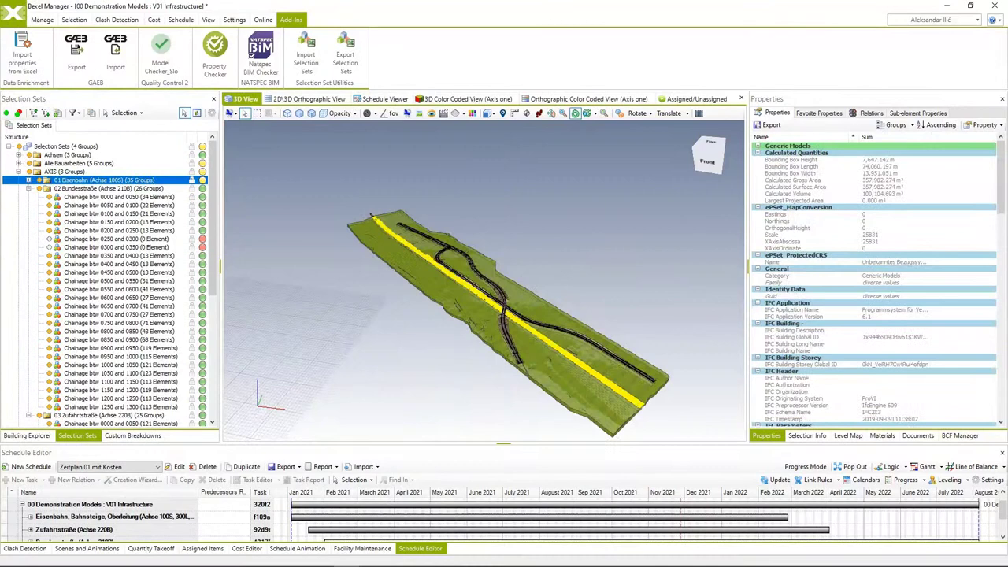
Start a blank custom breakdown and name it Axis 01.
{"action": "left_click", "coordinate": [132, 436]}
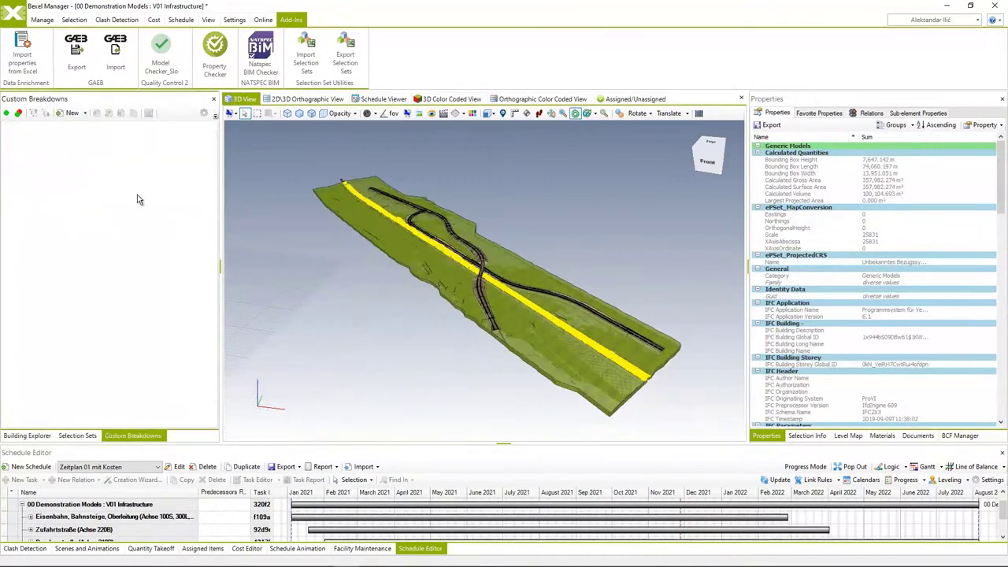
{"action": "left_click", "coordinate": [87, 114]}
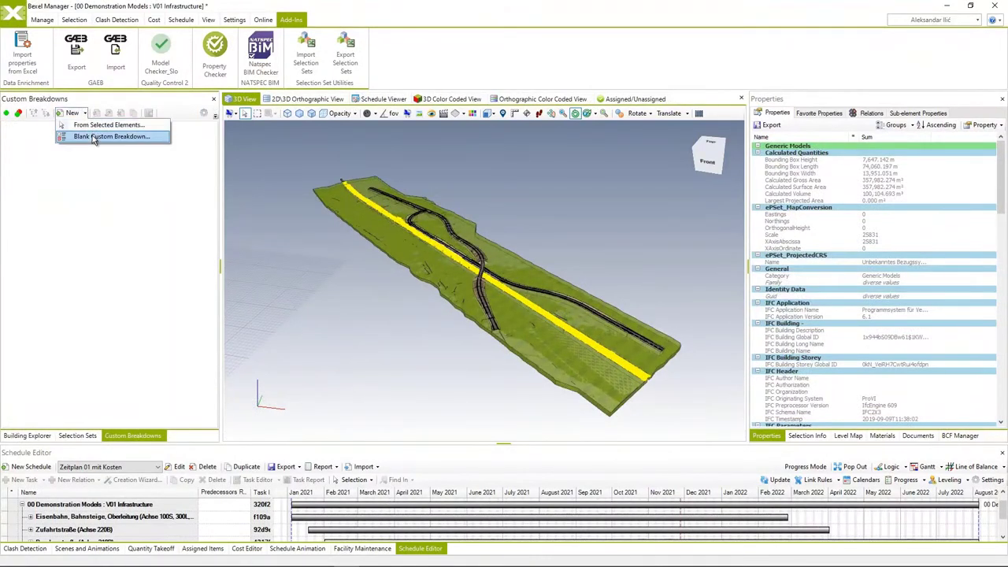
{"action": "left_click", "coordinate": [94, 137]}
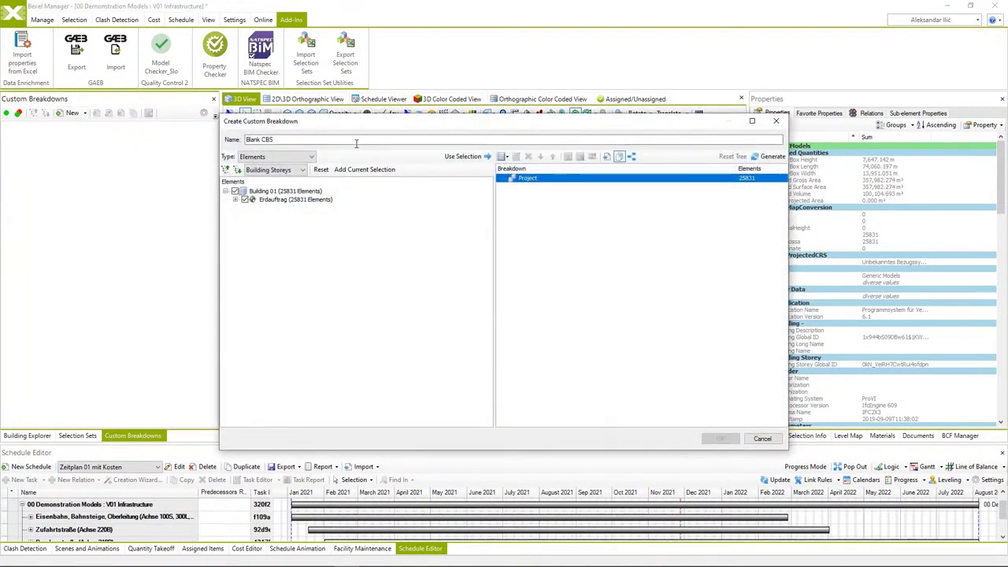
{"action": "left_click_drag", "start_coordinate": [356, 143], "coordinate": [235, 137]}
{"action": "type", "text": "Axis 01"}
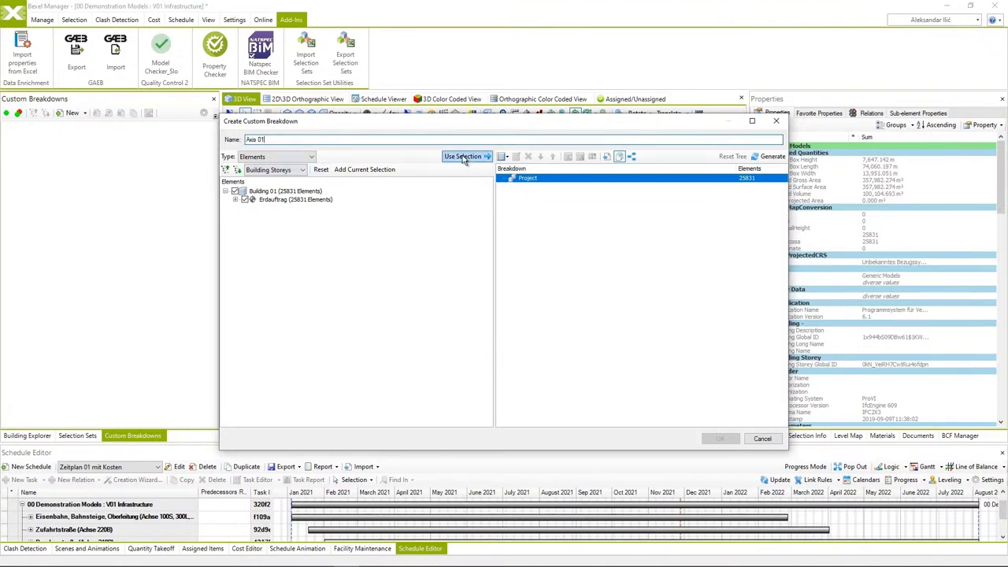
Group the Axis 01 breakdown by all chainage selection sets of 01 Eisenbahn (Achse 100S) and enable the first available option for that grouping rule.
{"action": "left_click", "coordinate": [504, 156]}
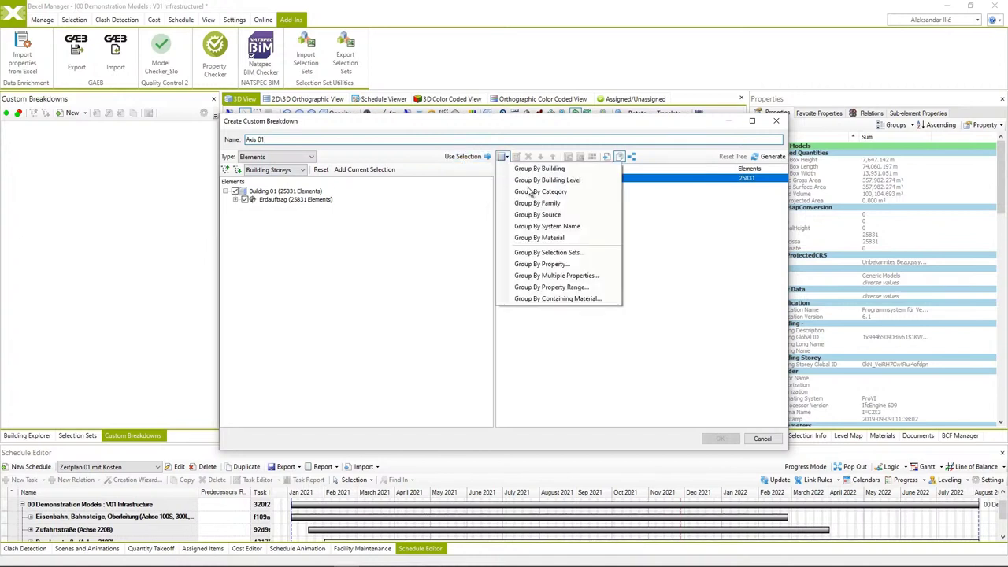
{"action": "left_click", "coordinate": [565, 253]}
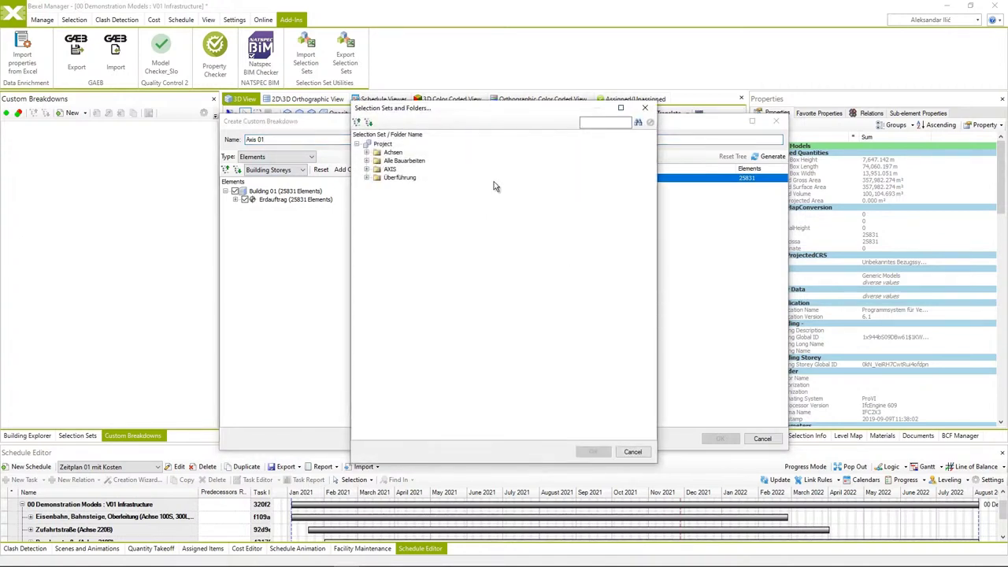
{"action": "left_click", "coordinate": [366, 168]}
{"action": "left_click", "coordinate": [376, 177]}
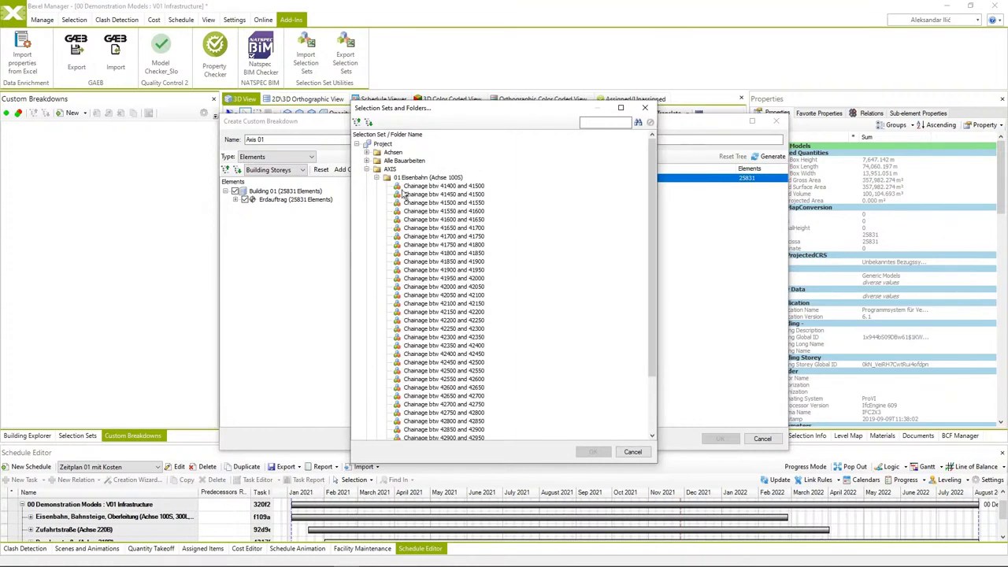
{"action": "left_click", "coordinate": [413, 189]}
{"action": "scroll", "coordinate": [501, 367], "scroll_direction": "down", "scroll_amount": 2}
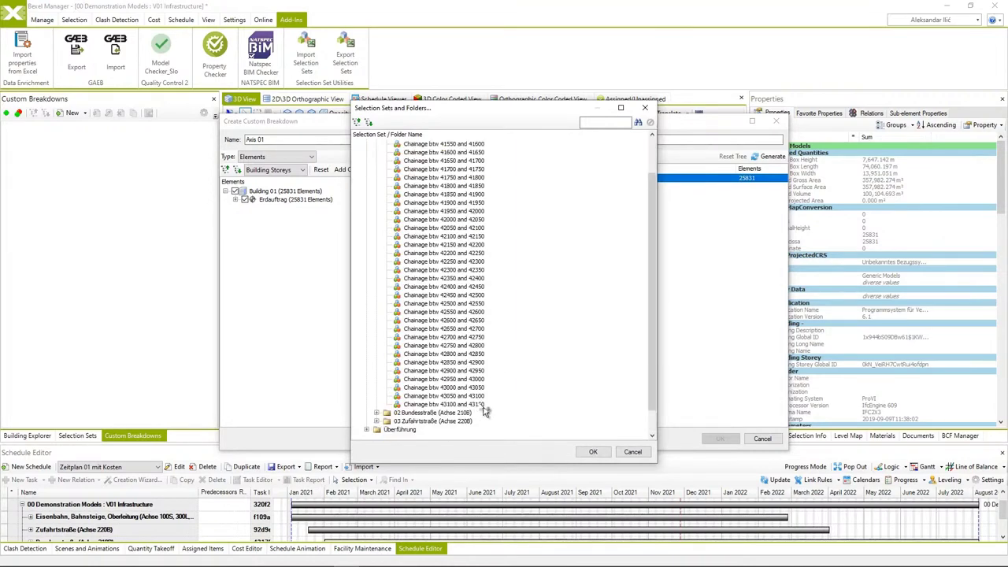
{"action": "left_click", "coordinate": [482, 427], "text": "shift"}
{"action": "left_click", "coordinate": [596, 452]}
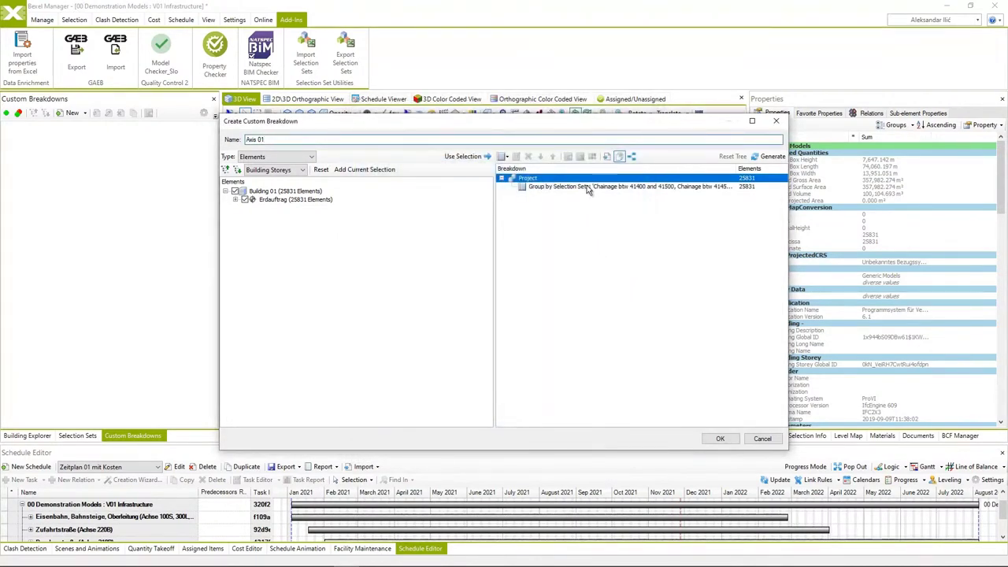
{"action": "left_click", "coordinate": [607, 186]}
{"action": "left_click", "coordinate": [567, 156]}
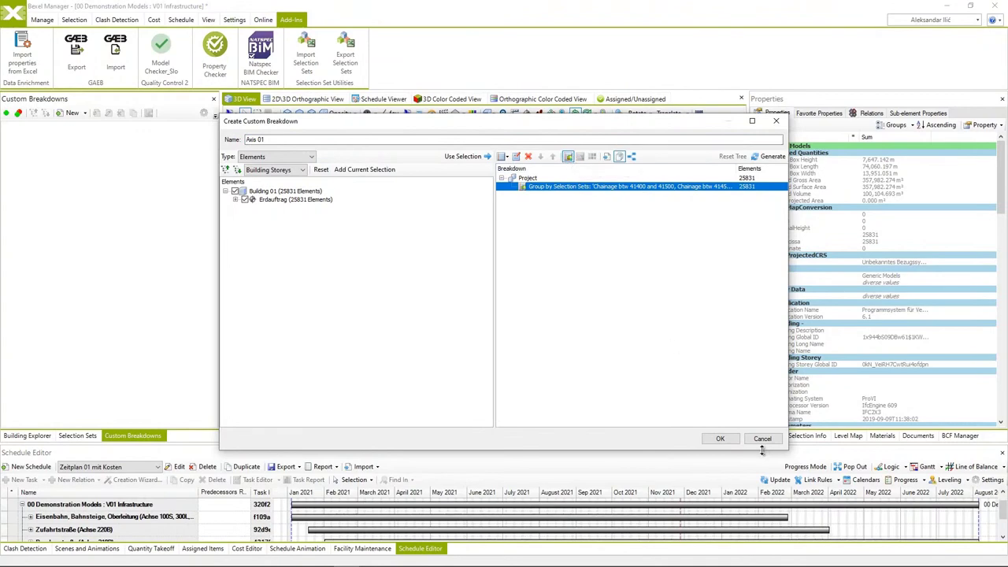
Create the Axis 01 custom breakdown and examine its chainage groups in the 3D color-coded view.
{"action": "left_click", "coordinate": [719, 439]}
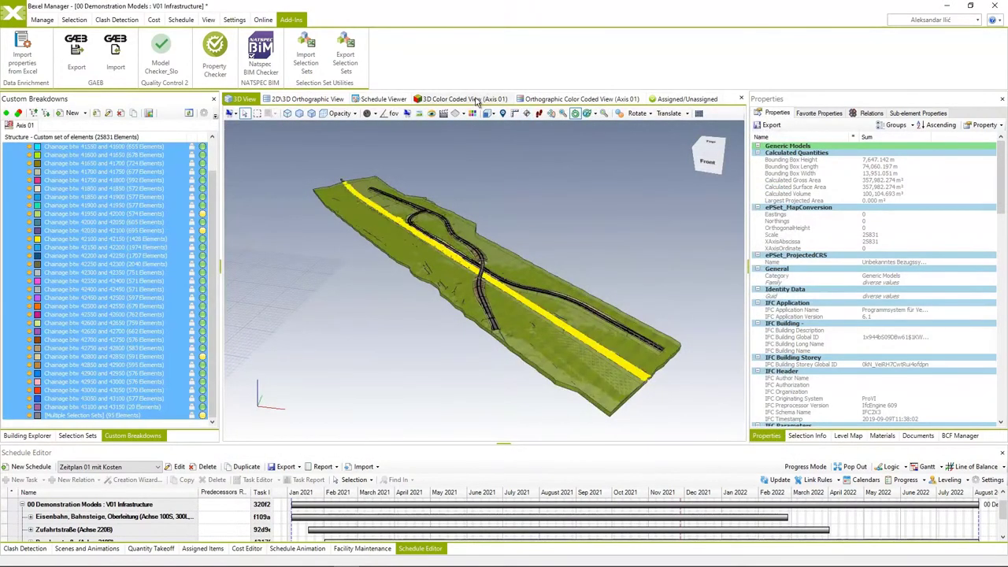
{"action": "left_click", "coordinate": [460, 99]}
{"action": "left_click_drag", "start_coordinate": [539, 246], "coordinate": [518, 256]}
{"action": "scroll", "coordinate": [519, 334], "scroll_direction": "up", "scroll_amount": 10}
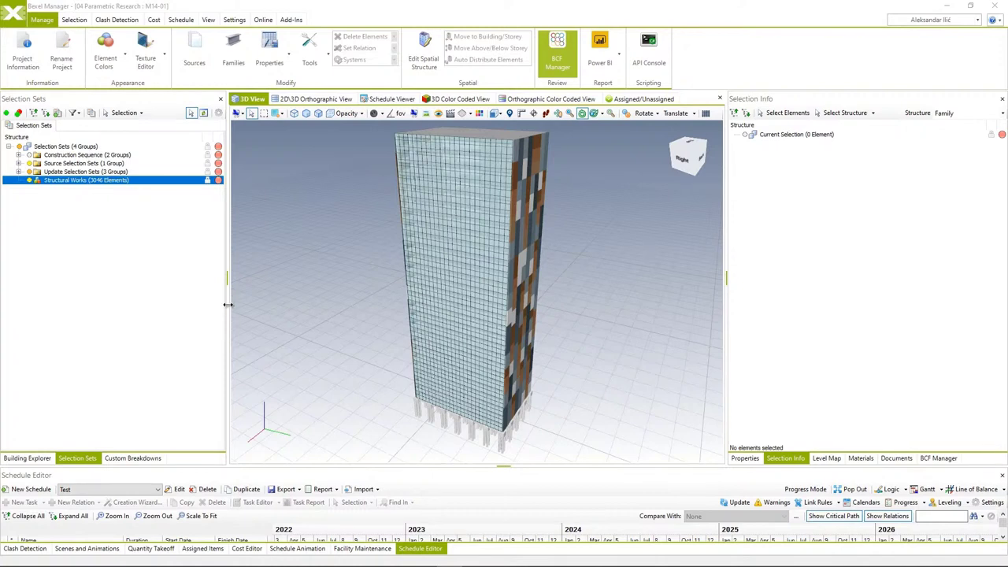
Look over the tower models in the 04 Parametric Research M14-01 and M14-02 project windows, ending in M14-01.
{"action": "left_click_drag", "start_coordinate": [452, 304], "coordinate": [478, 271]}
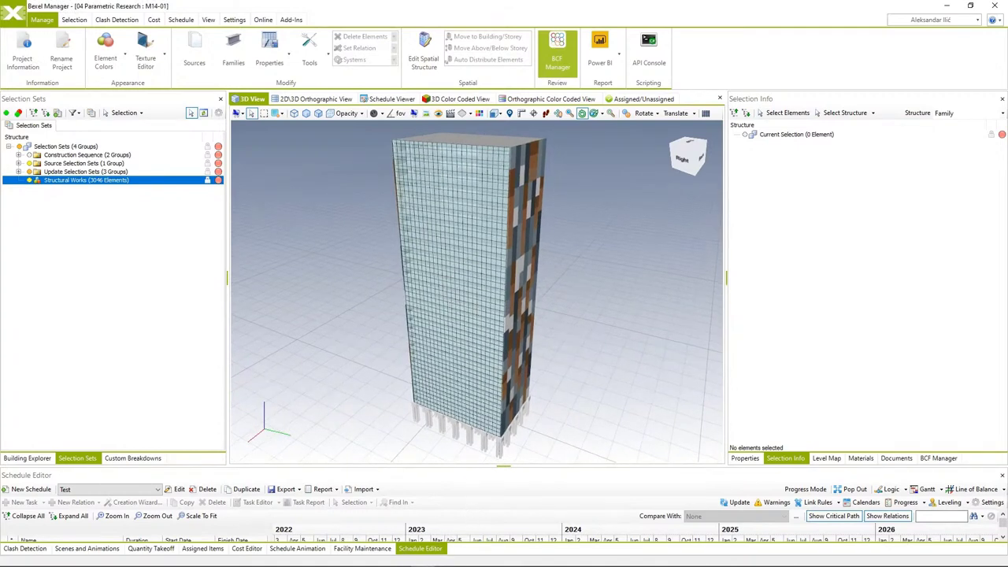
{"action": "mouse_move", "coordinate": [423, 557]}
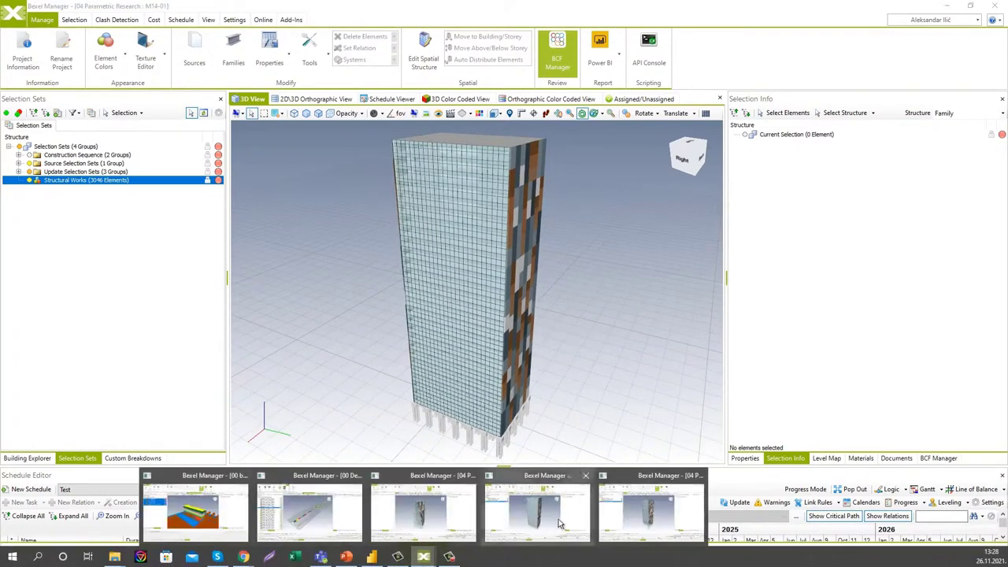
{"action": "mouse_move", "coordinate": [646, 520]}
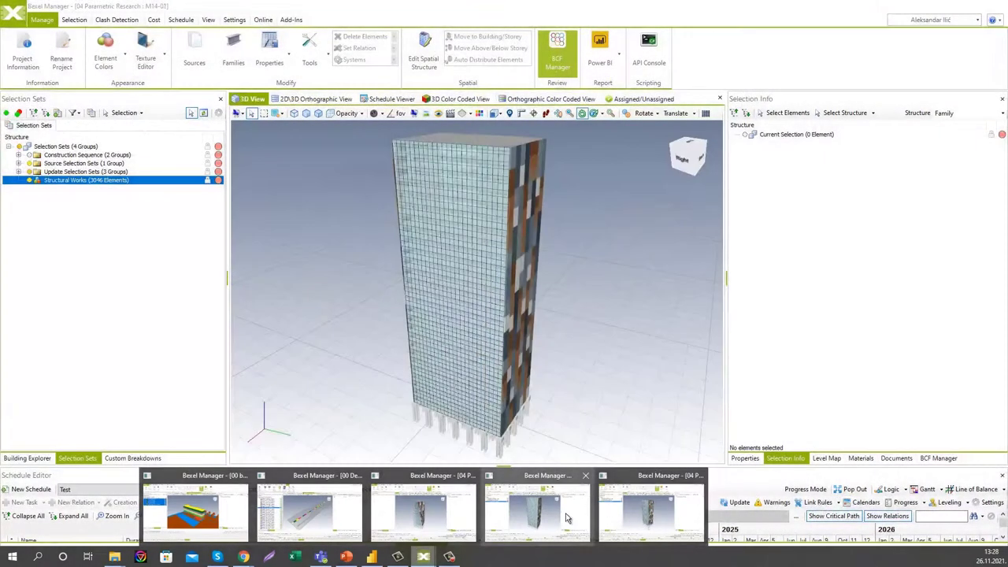
{"action": "left_click_drag", "start_coordinate": [562, 339], "coordinate": [520, 406]}
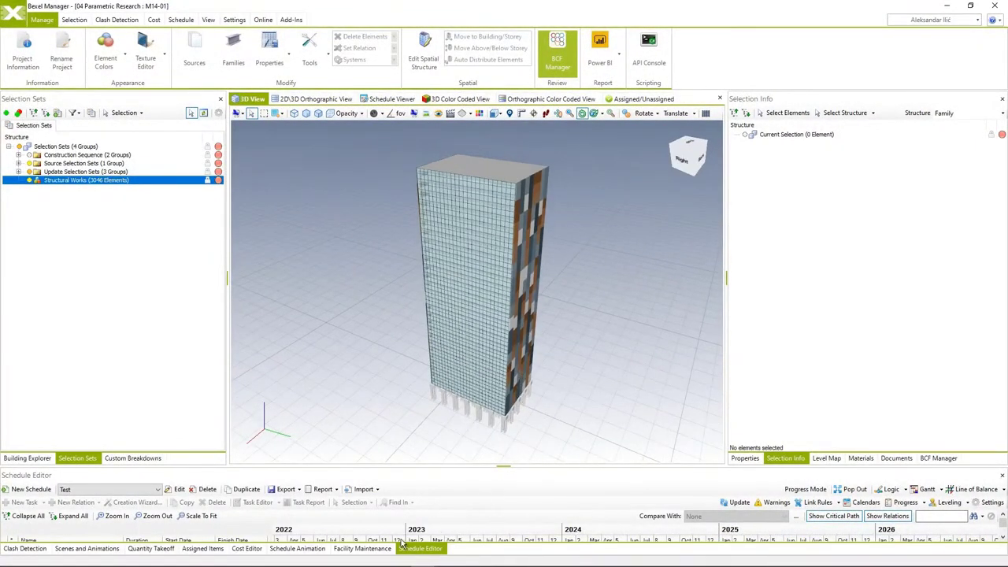
{"action": "key", "text": "alt+Tab"}
{"action": "left_click_drag", "start_coordinate": [529, 339], "coordinate": [518, 325]}
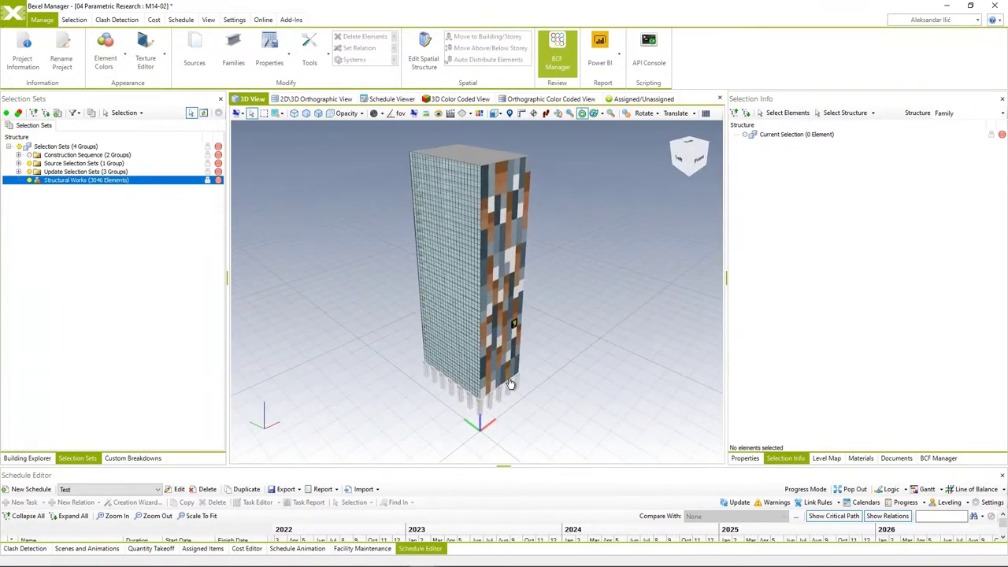
{"action": "key", "text": "alt+Tab"}
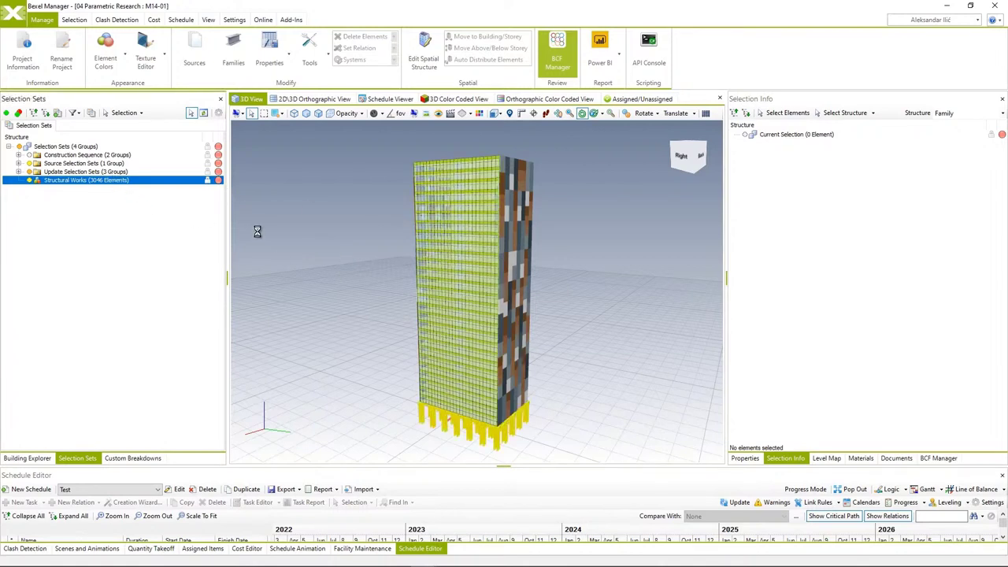
Isolate the selected structural elements of the tower in the 3D view and clear the selection.
{"action": "right_click", "coordinate": [312, 249]}
{"action": "mouse_move", "coordinate": [356, 321]}
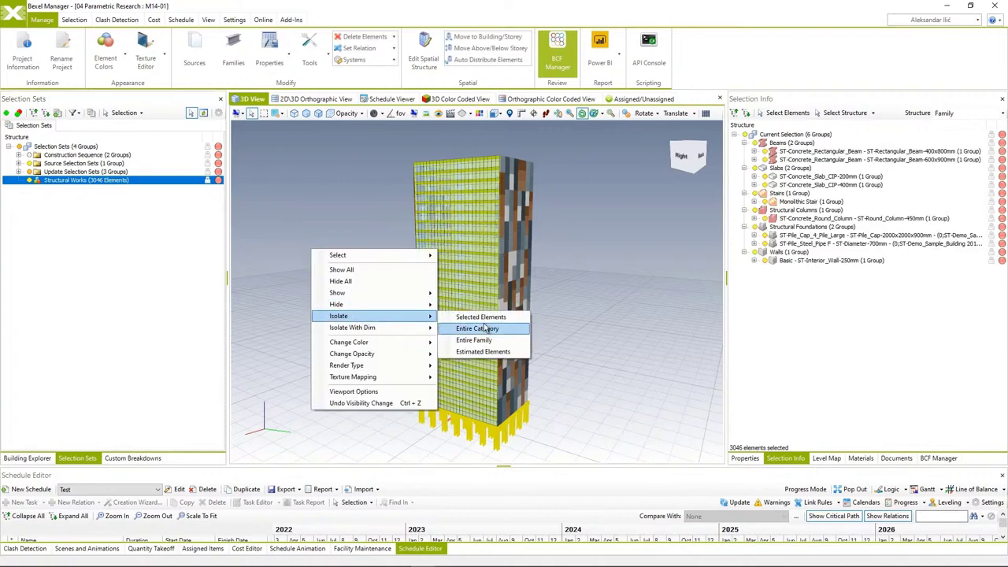
{"action": "left_click", "coordinate": [481, 317]}
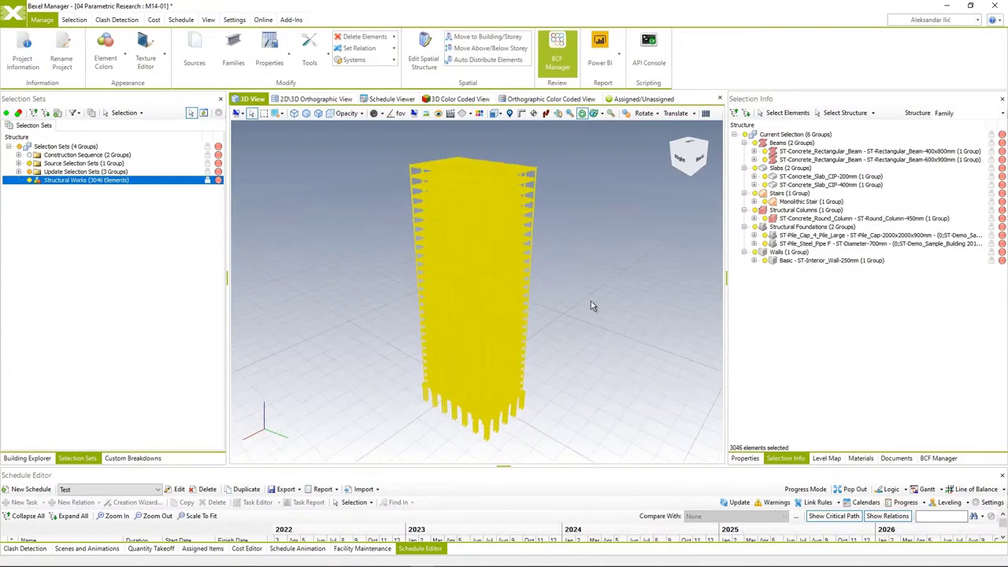
{"action": "left_click_drag", "start_coordinate": [592, 299], "coordinate": [528, 199]}
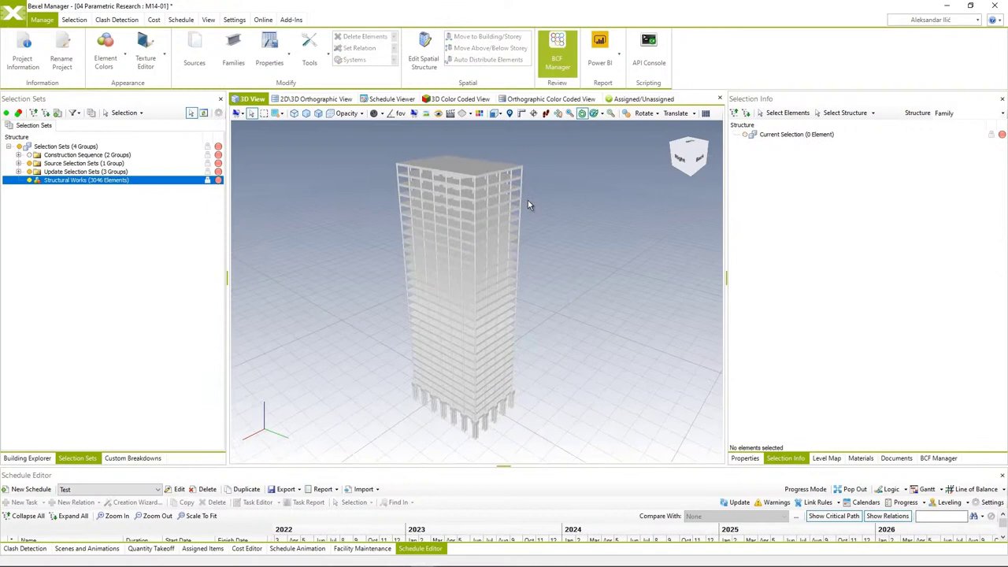
Examine the Reinforcement Mass (kg) property of an upper-floor slab and of a nearby edge beam, then clear the selection.
{"action": "left_click", "coordinate": [482, 223]}
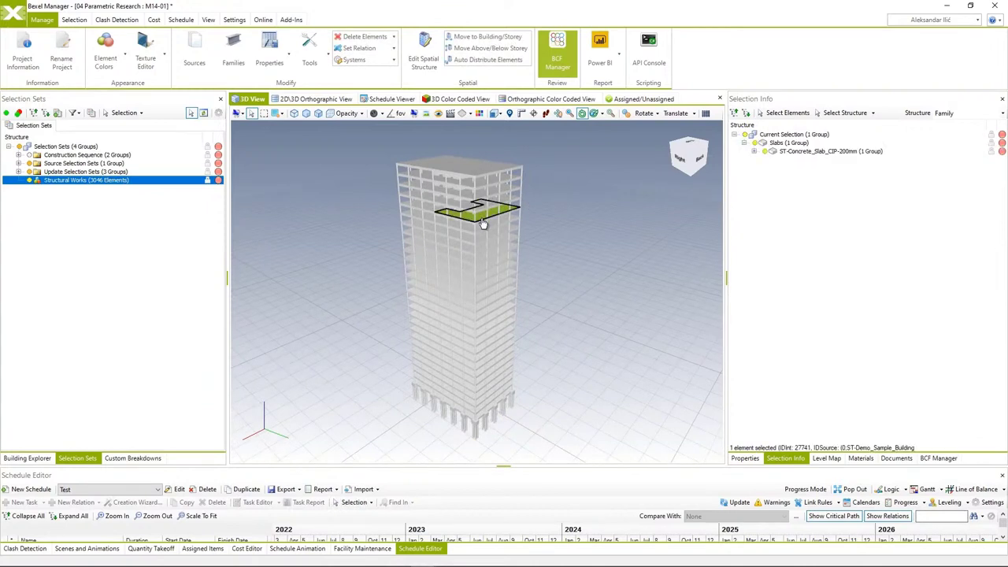
{"action": "left_click", "coordinate": [745, 458]}
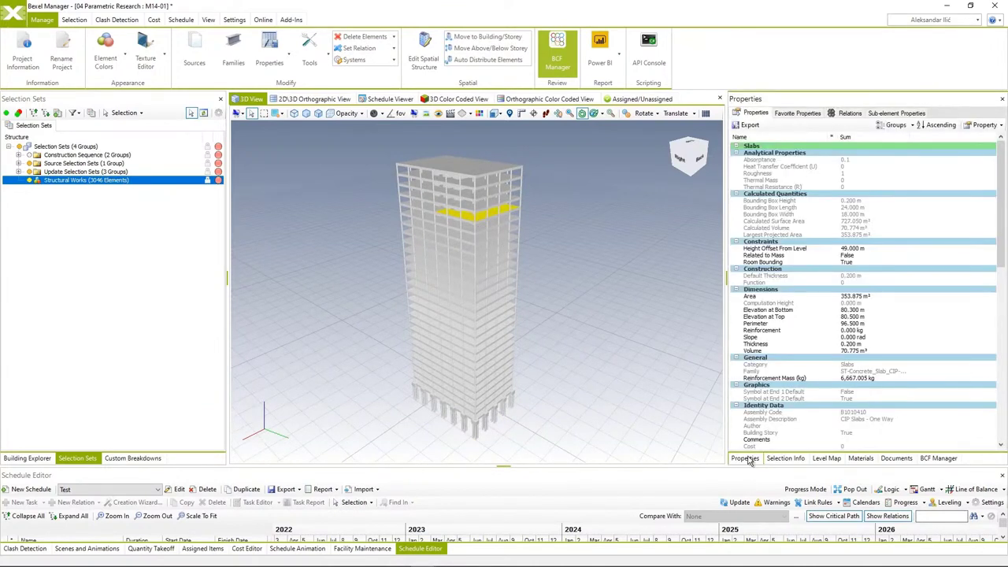
{"action": "scroll", "coordinate": [793, 235], "scroll_direction": "down", "scroll_amount": 2}
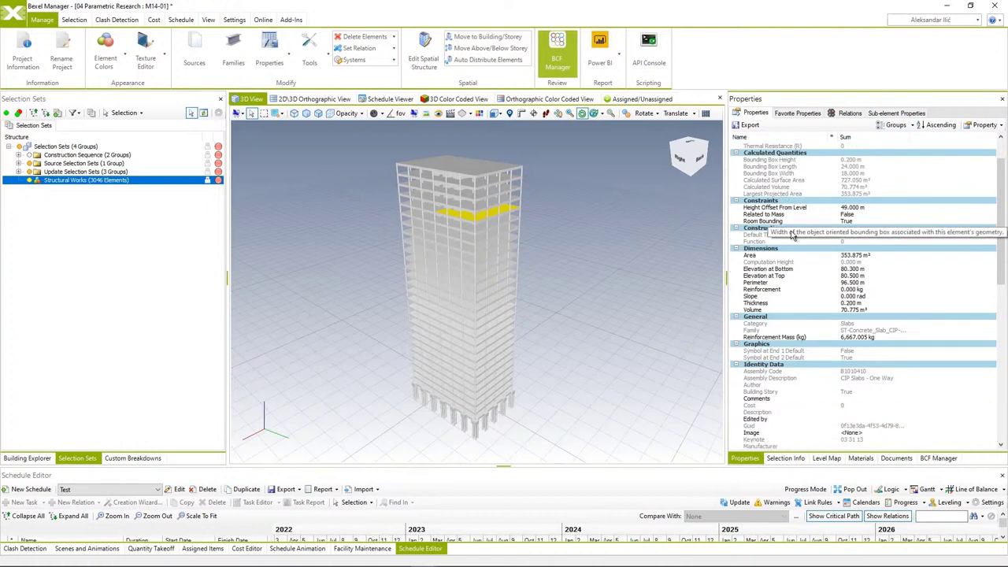
{"action": "left_click", "coordinate": [818, 337]}
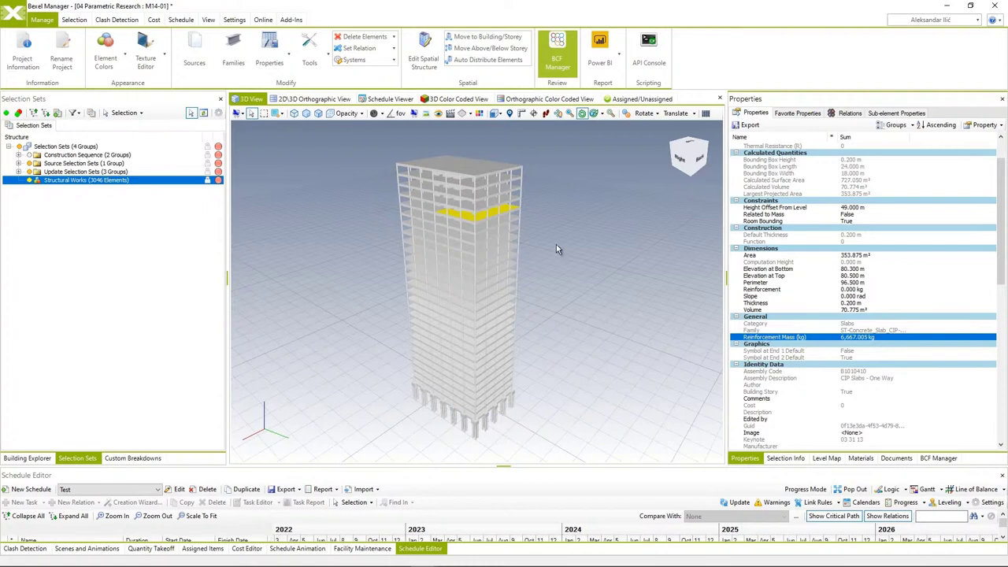
{"action": "left_click", "coordinate": [491, 220]}
{"action": "left_click", "coordinate": [492, 223]}
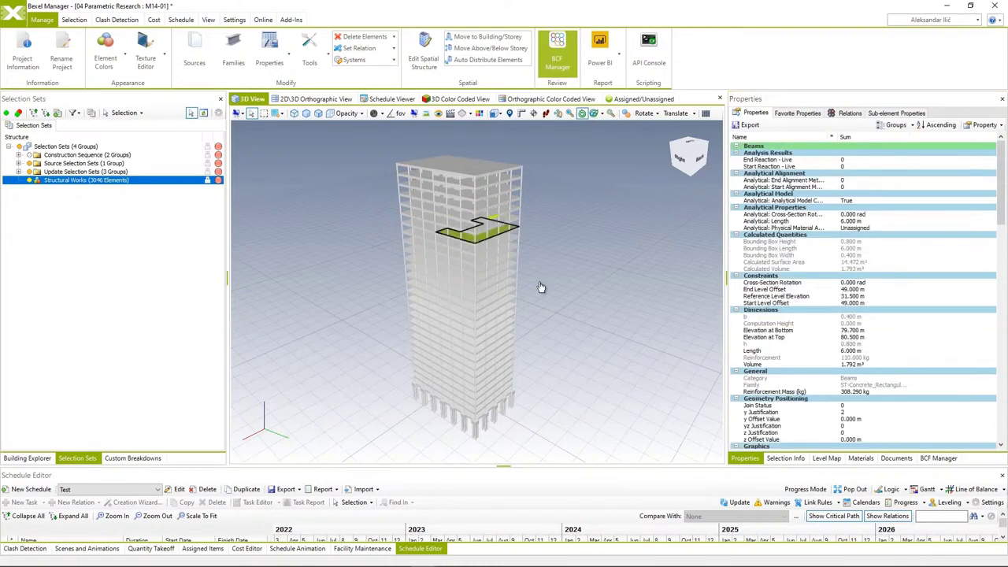
{"action": "scroll", "coordinate": [768, 334], "scroll_direction": "down", "scroll_amount": 5}
{"action": "scroll", "coordinate": [768, 334], "scroll_direction": "up", "scroll_amount": 4}
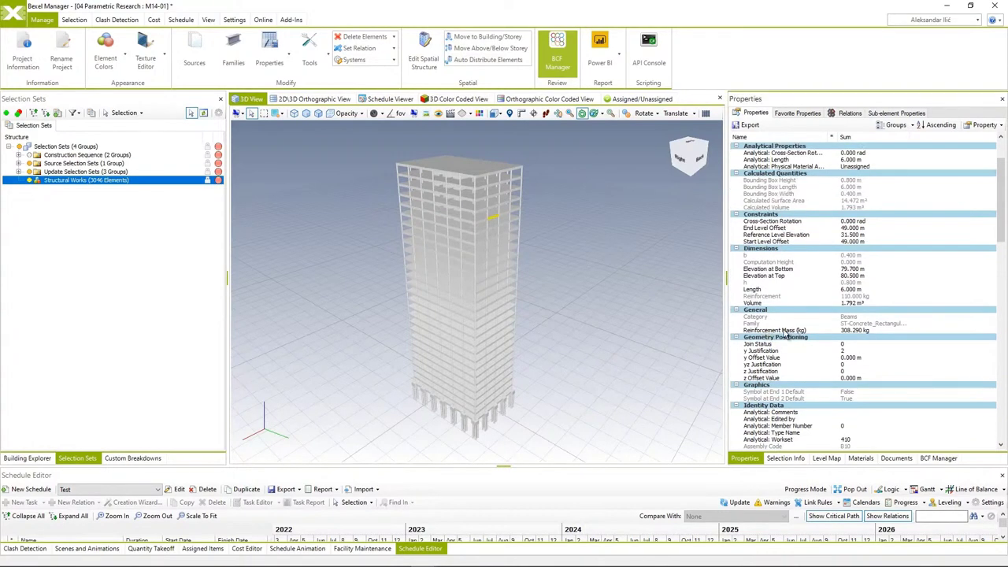
{"action": "left_click", "coordinate": [621, 296]}
Select all Structural Works elements and start a blank custom breakdown of them named Reinf CBS.
{"action": "left_click", "coordinate": [94, 181]}
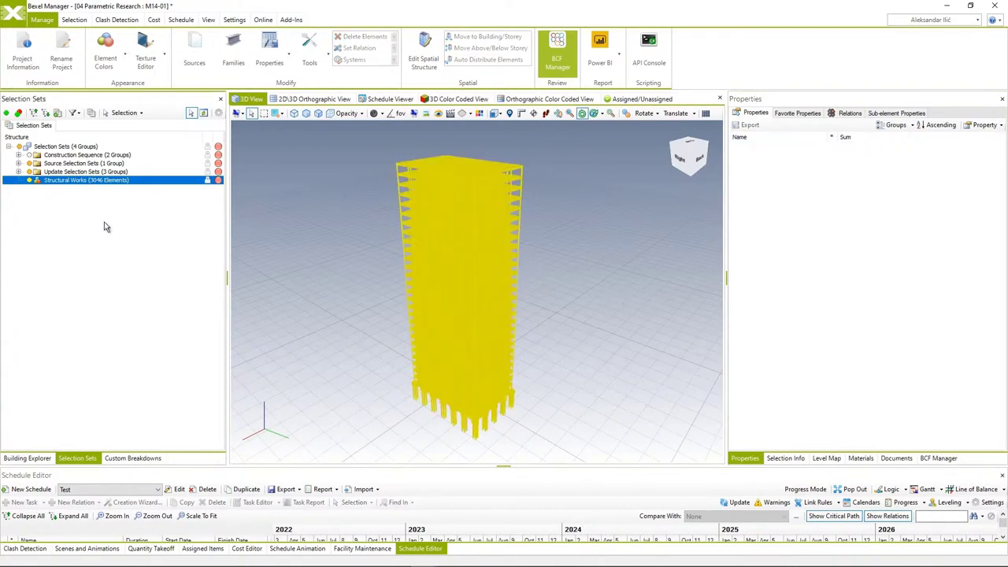
{"action": "left_click", "coordinate": [131, 458]}
{"action": "left_click", "coordinate": [72, 113]}
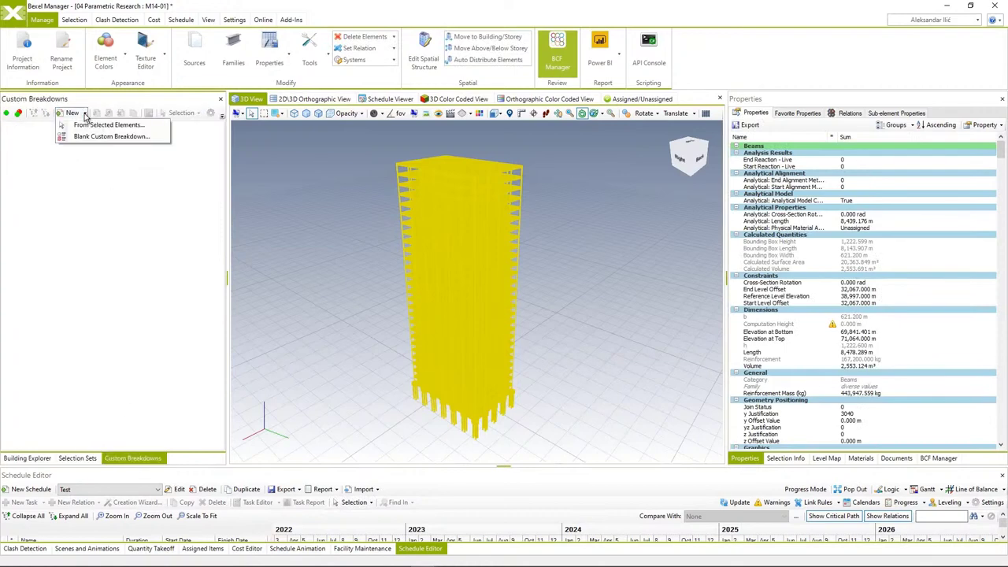
{"action": "left_click", "coordinate": [93, 131]}
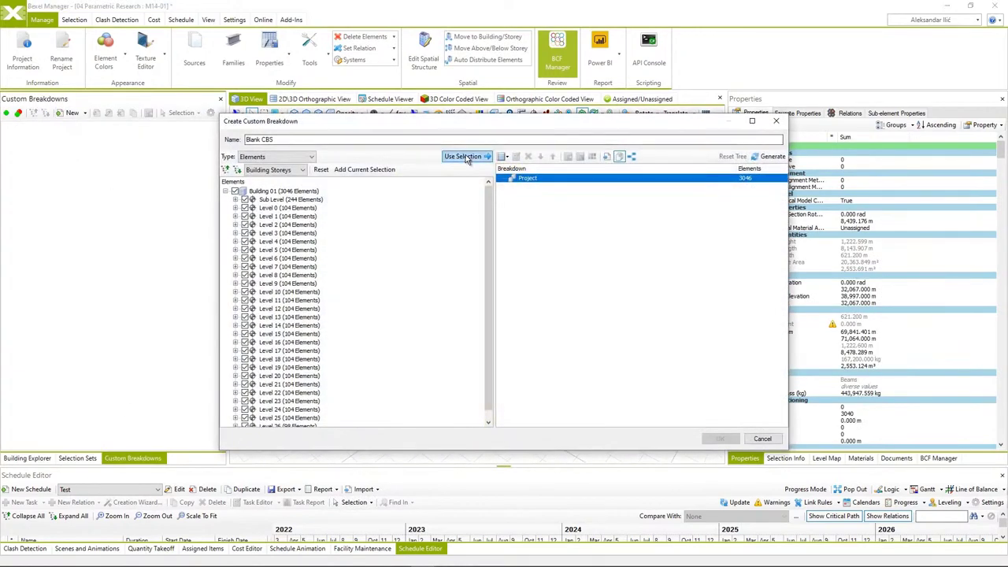
{"action": "type", "text": "Reinf"}
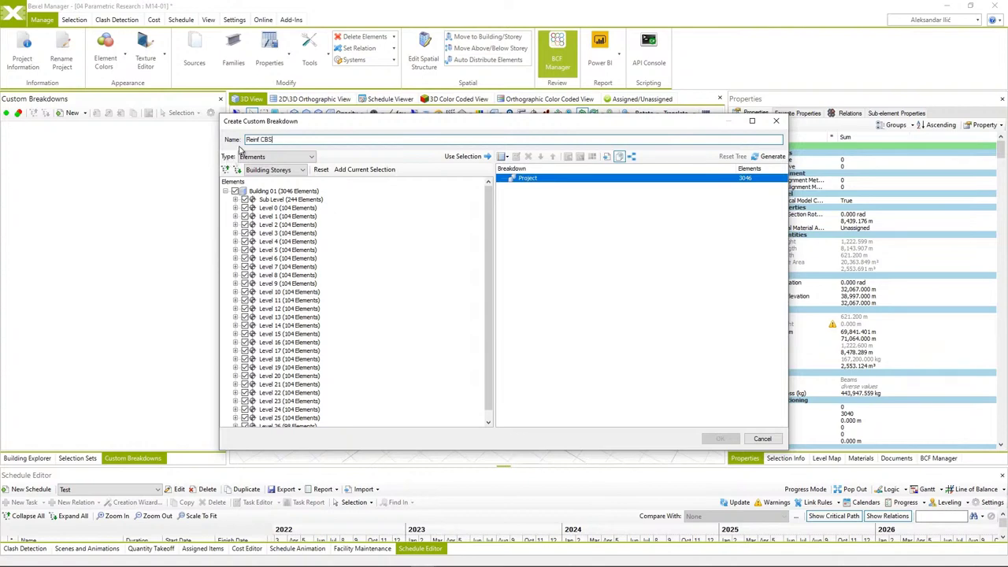
Group the Reinf CBS breakdown by the property Reinforcement Mass (kg), found by filtering for "reinf", and create the breakdown.
{"action": "left_click", "coordinate": [504, 157]}
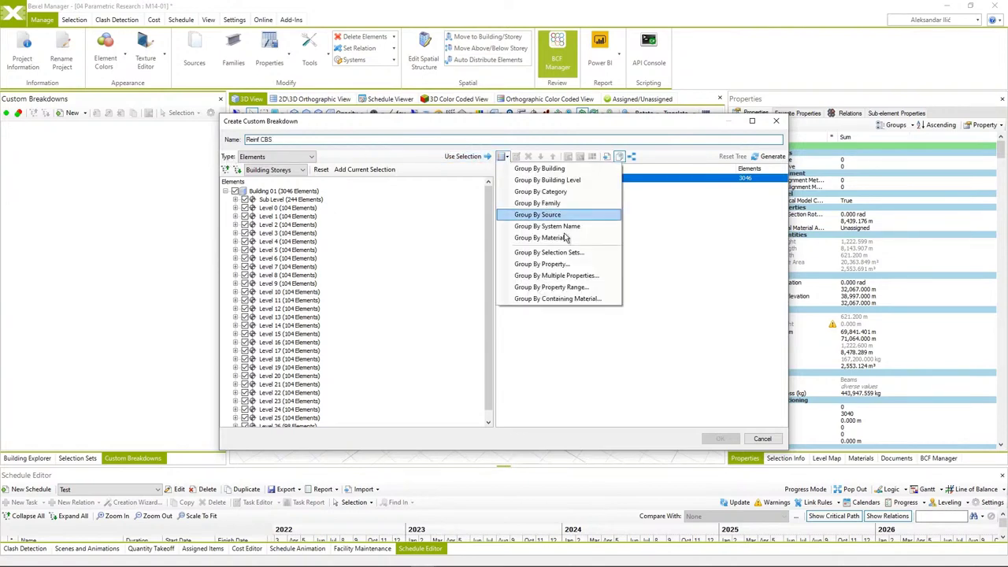
{"action": "left_click", "coordinate": [556, 264]}
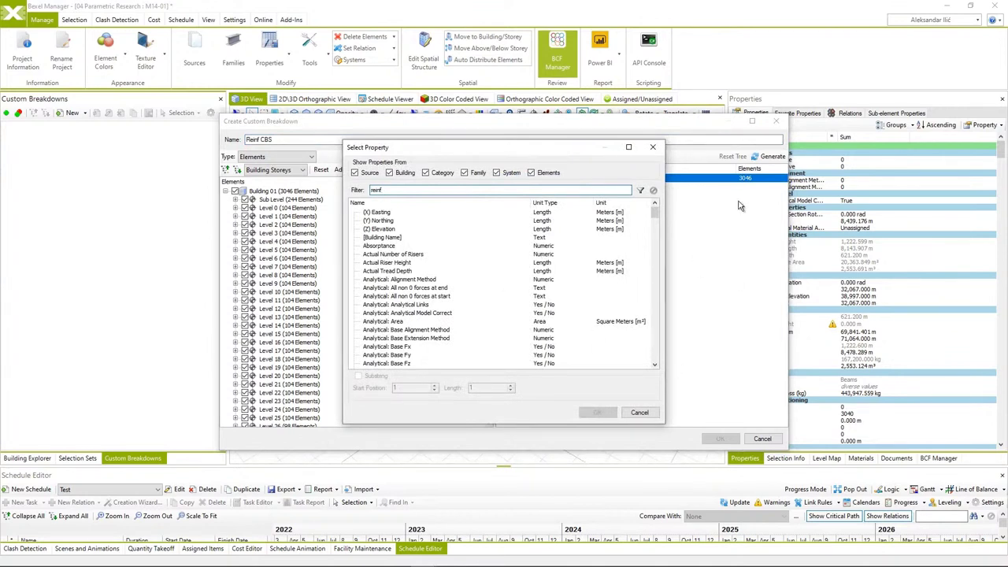
{"action": "type", "text": "reinf"}
{"action": "left_click", "coordinate": [394, 229]}
{"action": "left_click", "coordinate": [597, 412]}
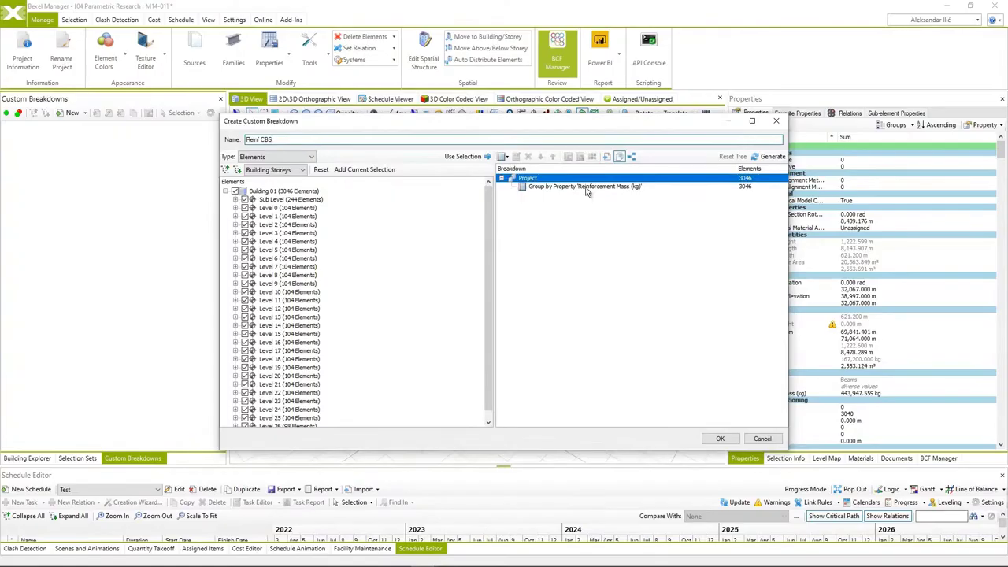
{"action": "left_click", "coordinate": [720, 438]}
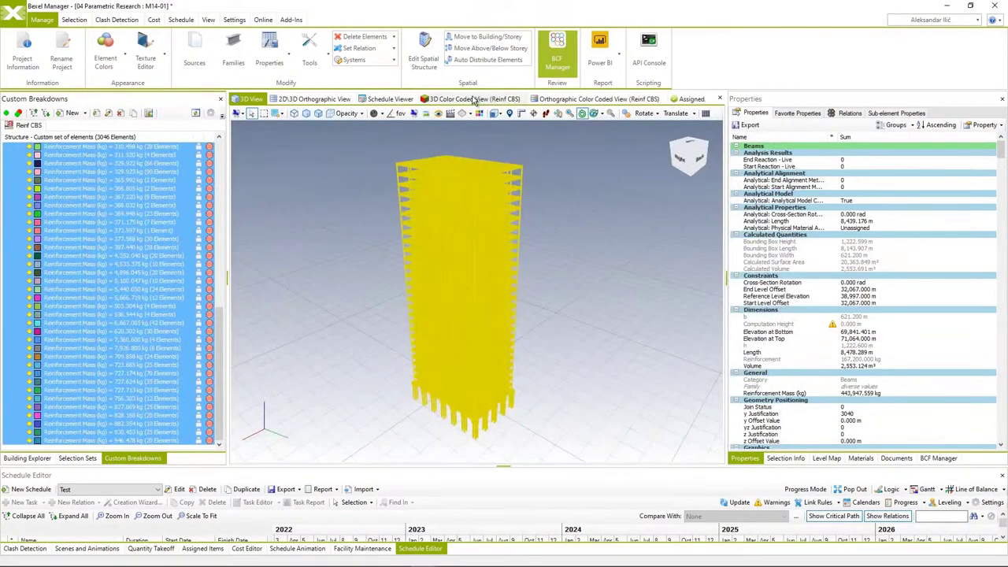
Examine the Reinf CBS groups in the breakdown list and on the tower in the 3D color-coded view.
{"action": "left_click_drag", "start_coordinate": [576, 290], "coordinate": [436, 306]}
{"action": "scroll", "coordinate": [117, 271], "scroll_direction": "up", "scroll_amount": 6}
{"action": "scroll", "coordinate": [118, 271], "scroll_direction": "down", "scroll_amount": 6}
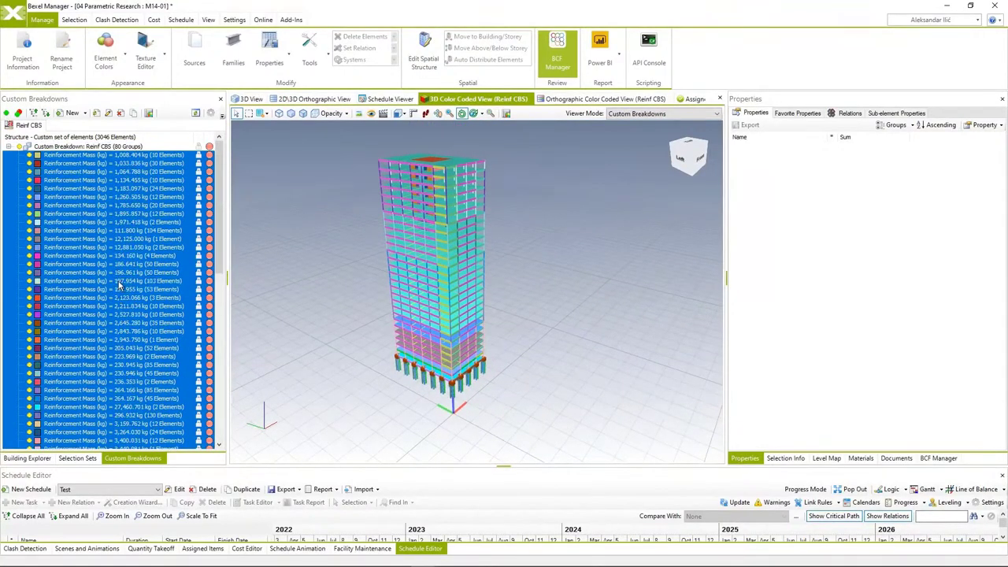
{"action": "scroll", "coordinate": [126, 297], "scroll_direction": "up", "scroll_amount": 15}
{"action": "middle_click_drag", "start_coordinate": [370, 330], "coordinate": [397, 343]}
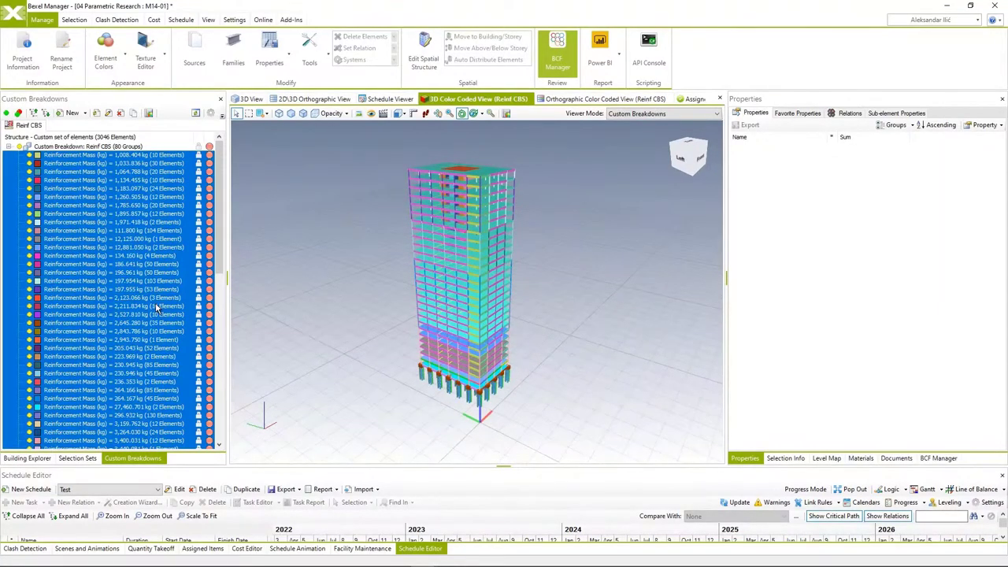
{"action": "scroll", "coordinate": [150, 292], "scroll_direction": "down", "scroll_amount": 10}
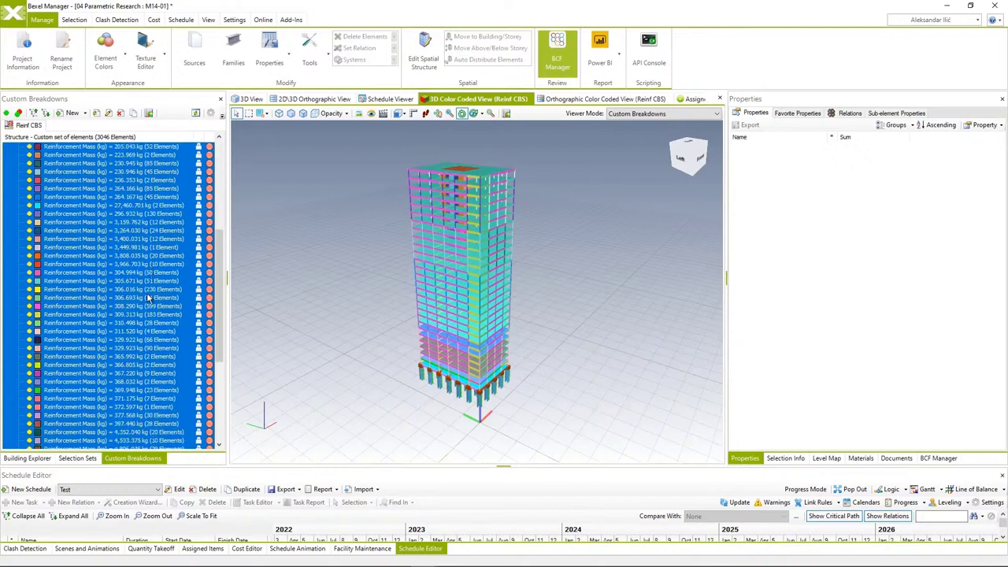
{"action": "scroll", "coordinate": [149, 298], "scroll_direction": "up", "scroll_amount": 15}
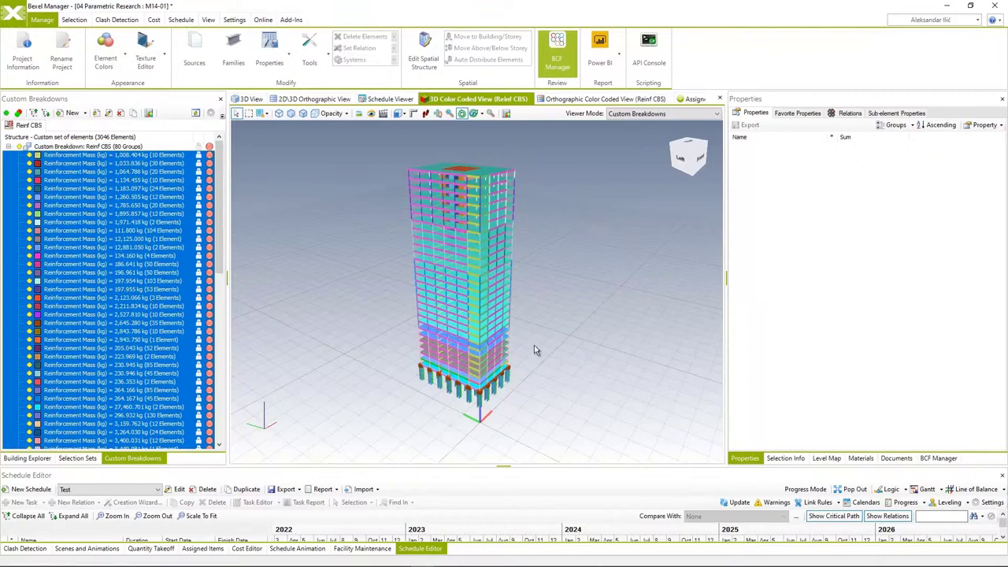
{"action": "middle_click_drag", "start_coordinate": [429, 295], "coordinate": [412, 305]}
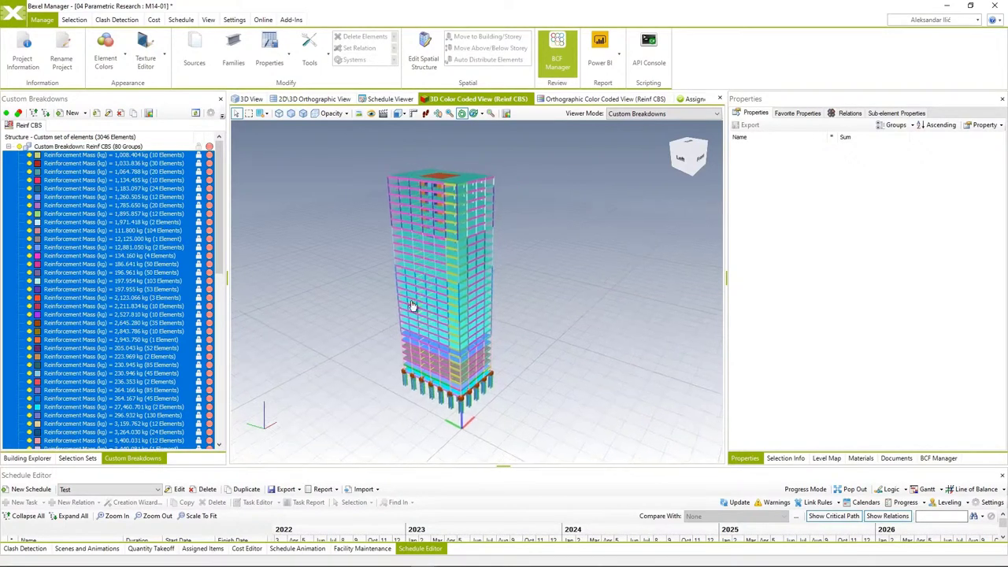
Start a new numeric property on all Structural Works elements, named TEST Reinforcement (kg/m3) in the group Bexel Added.
{"action": "left_click", "coordinate": [77, 458]}
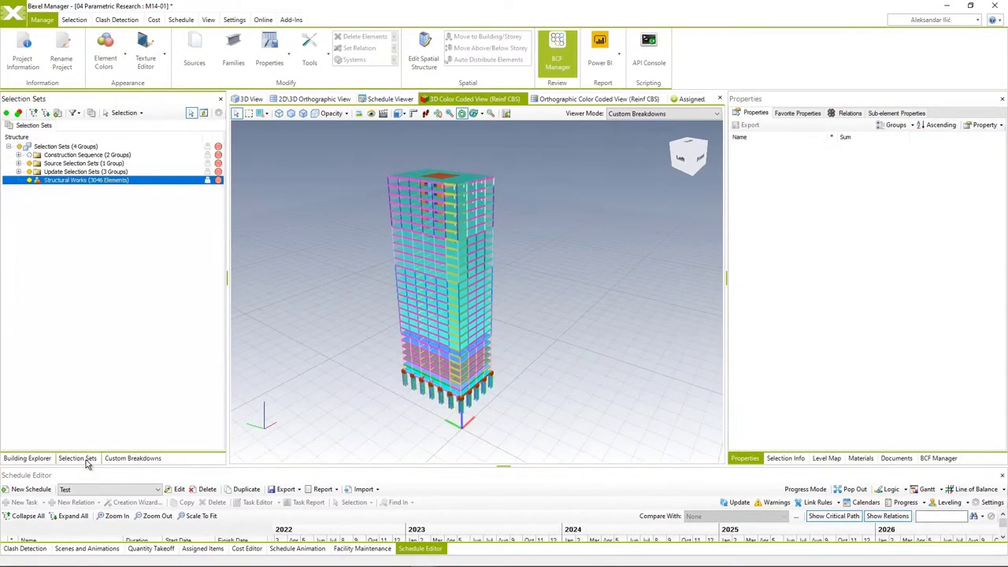
{"action": "left_click", "coordinate": [103, 181]}
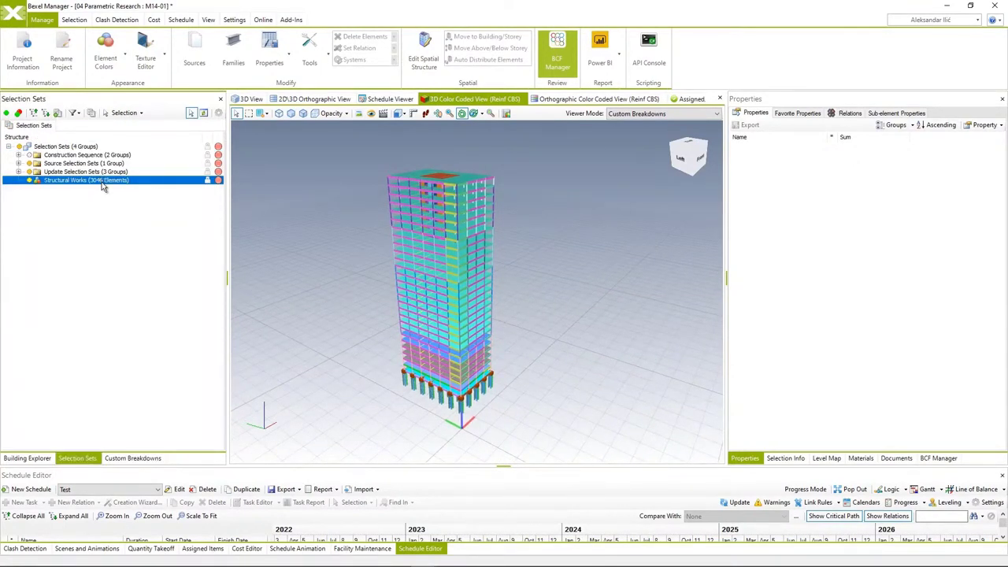
{"action": "left_click", "coordinate": [983, 124]}
{"action": "left_click", "coordinate": [962, 138]}
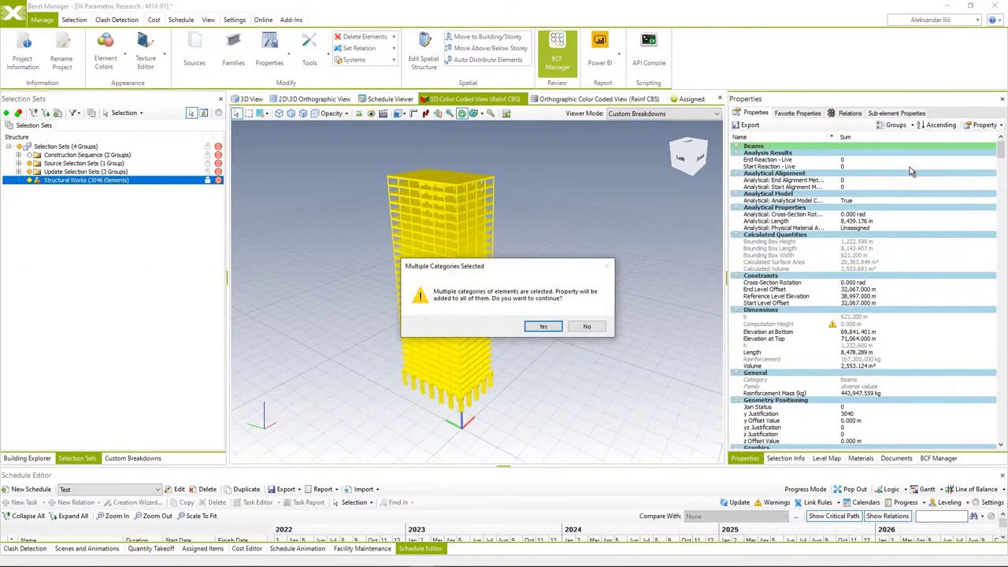
{"action": "left_click", "coordinate": [542, 327]}
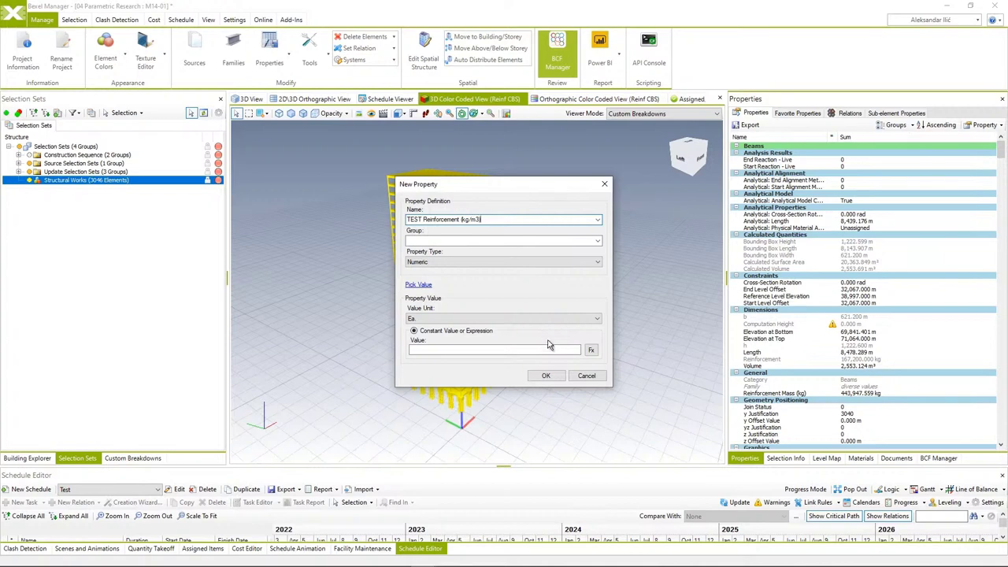
{"action": "left_click", "coordinate": [588, 241]}
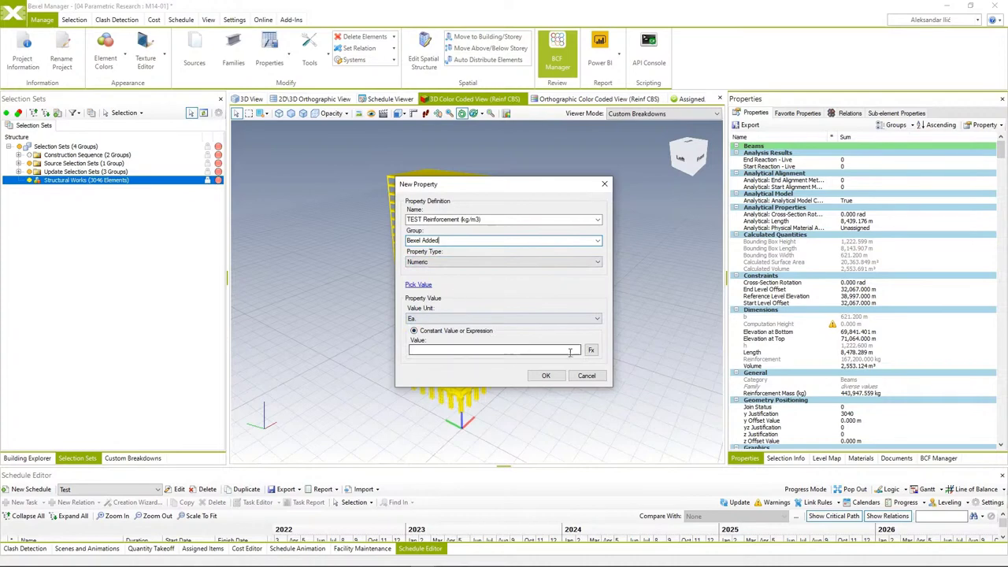
Begin the property's value expression with the element property Reinforcement Mass (kg), chosen from the full list of properties.
{"action": "left_click", "coordinate": [590, 351]}
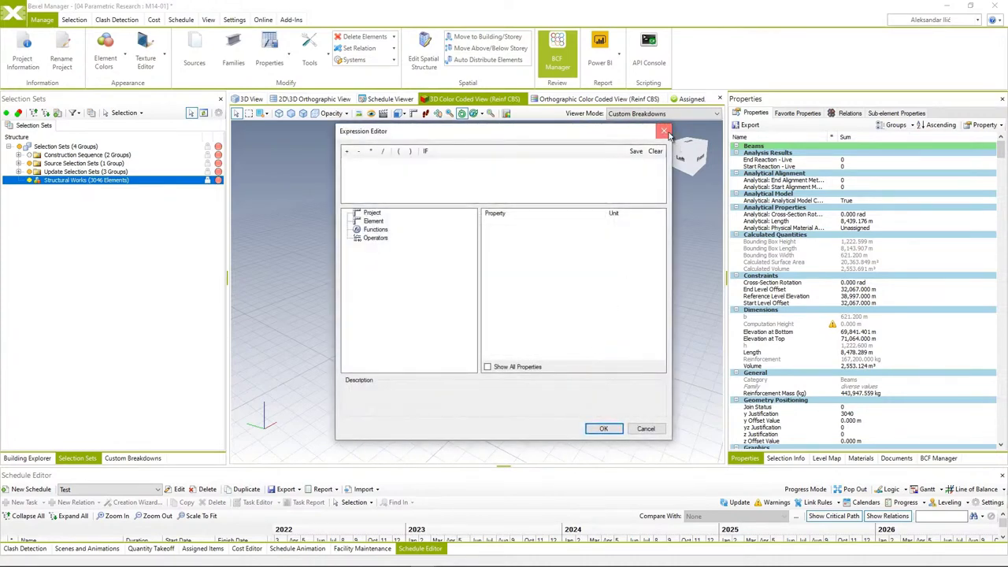
{"action": "left_click", "coordinate": [666, 132]}
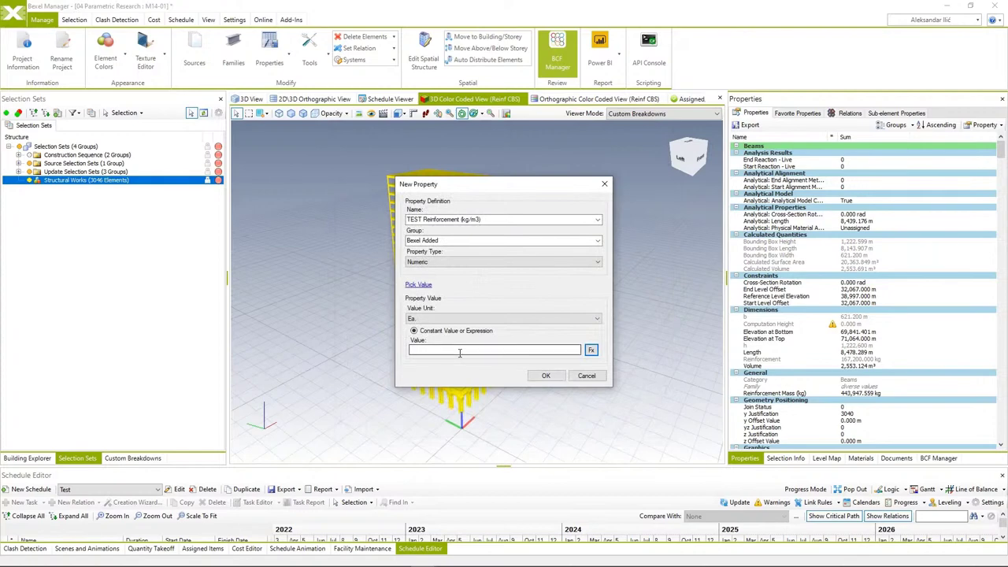
{"action": "left_click", "coordinate": [590, 351]}
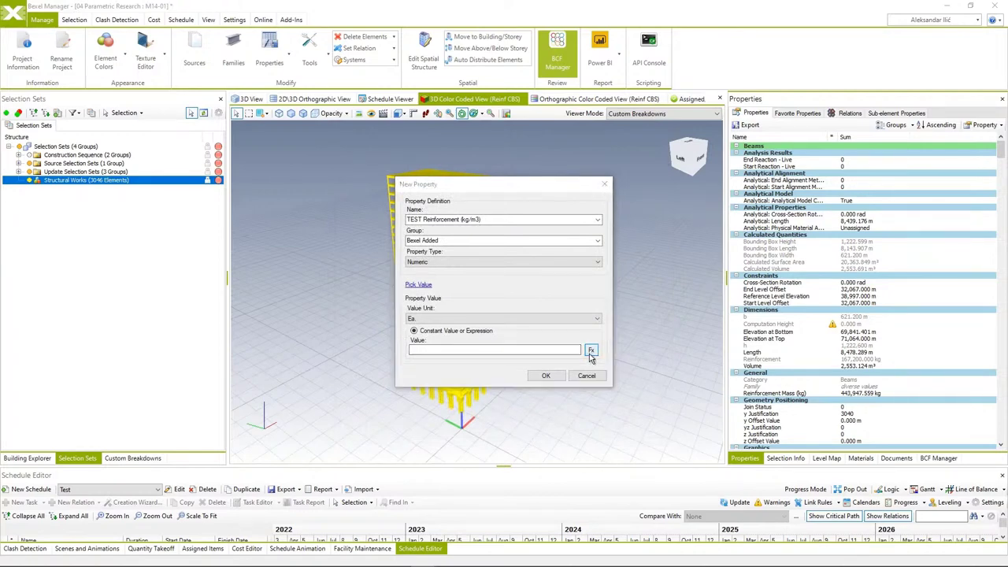
{"action": "left_click", "coordinate": [374, 221]}
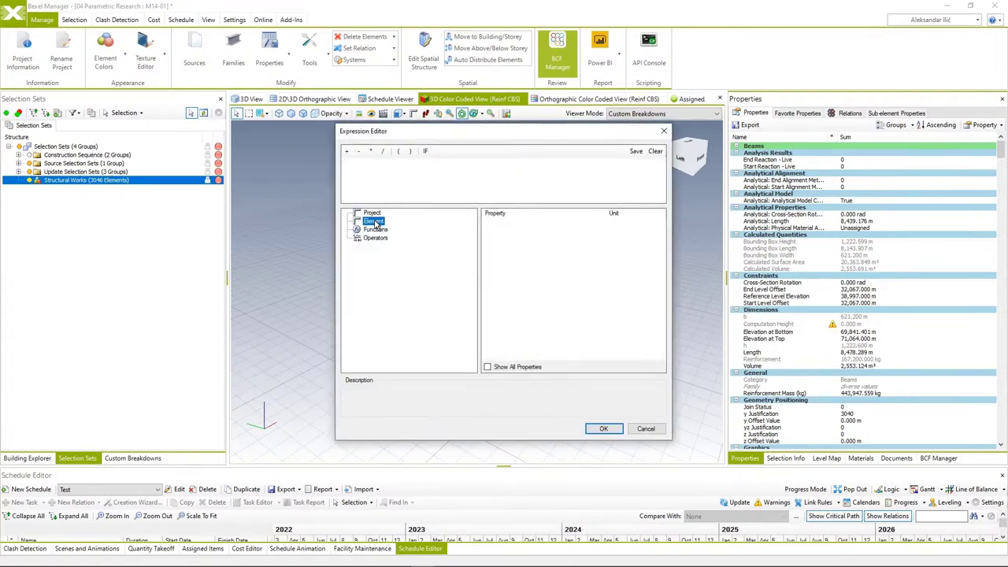
{"action": "left_click", "coordinate": [488, 367]}
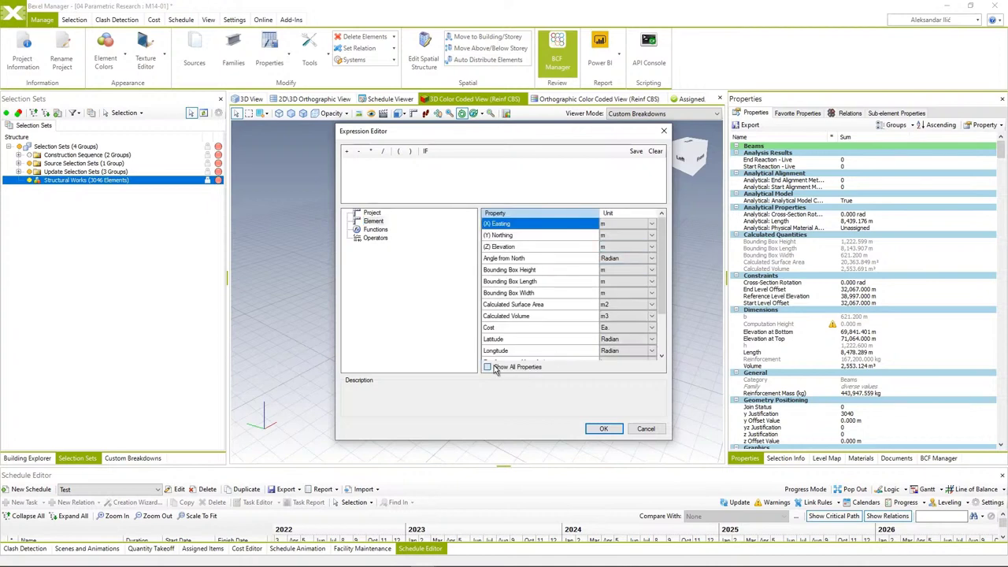
{"action": "left_click_drag", "start_coordinate": [662, 224], "coordinate": [643, 331]}
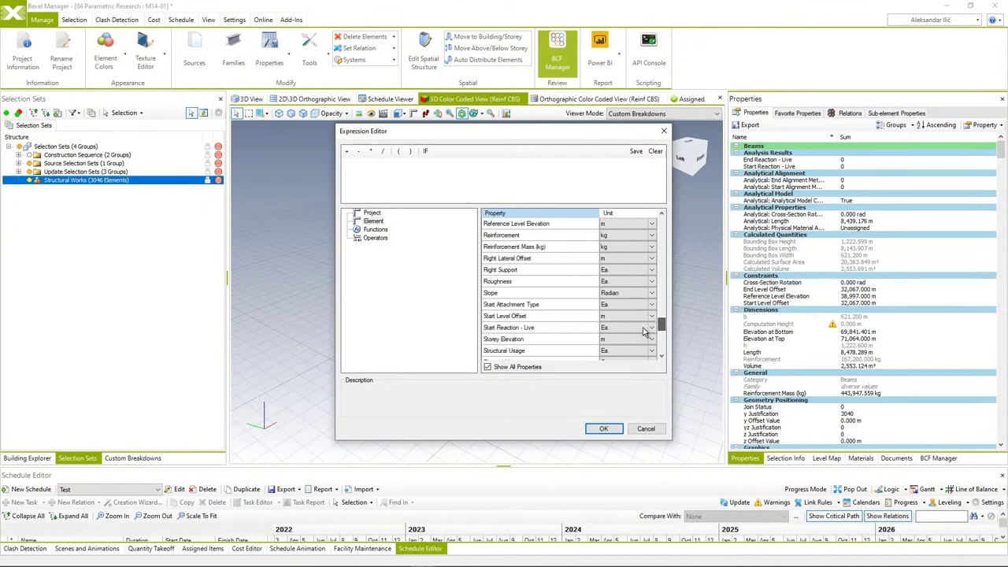
{"action": "double_click", "coordinate": [543, 248]}
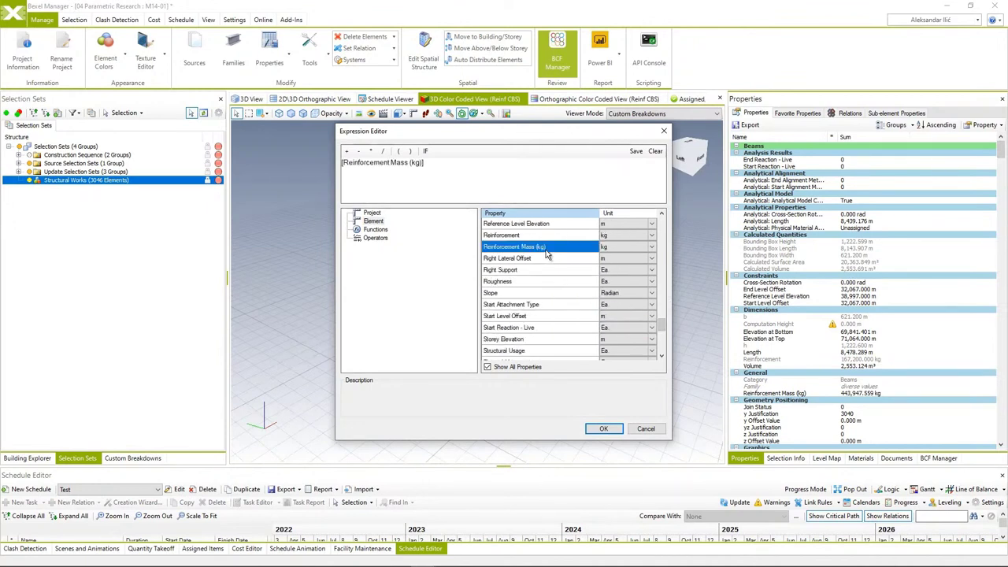
Divide the expression by the element property Volume and create the TEST Reinforcement (kg/m3) property.
{"action": "left_click", "coordinate": [382, 152]}
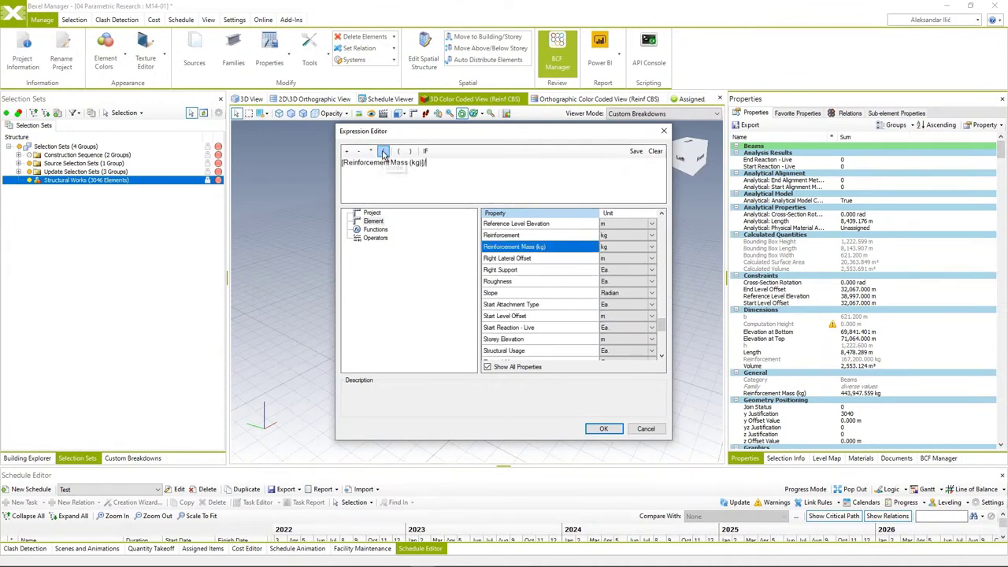
{"action": "left_click_drag", "start_coordinate": [664, 331], "coordinate": [663, 345]}
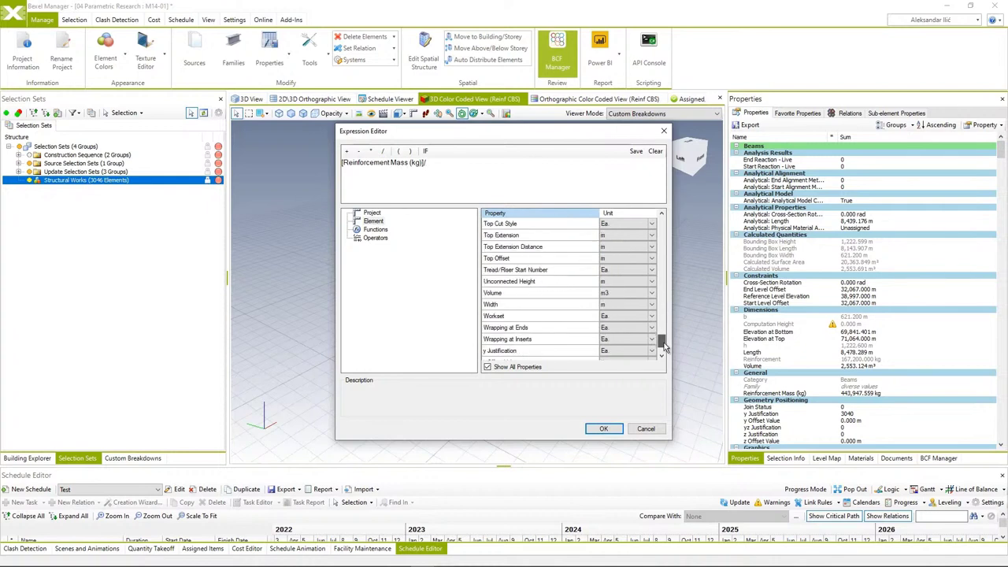
{"action": "left_click", "coordinate": [532, 294]}
{"action": "double_click", "coordinate": [533, 294]}
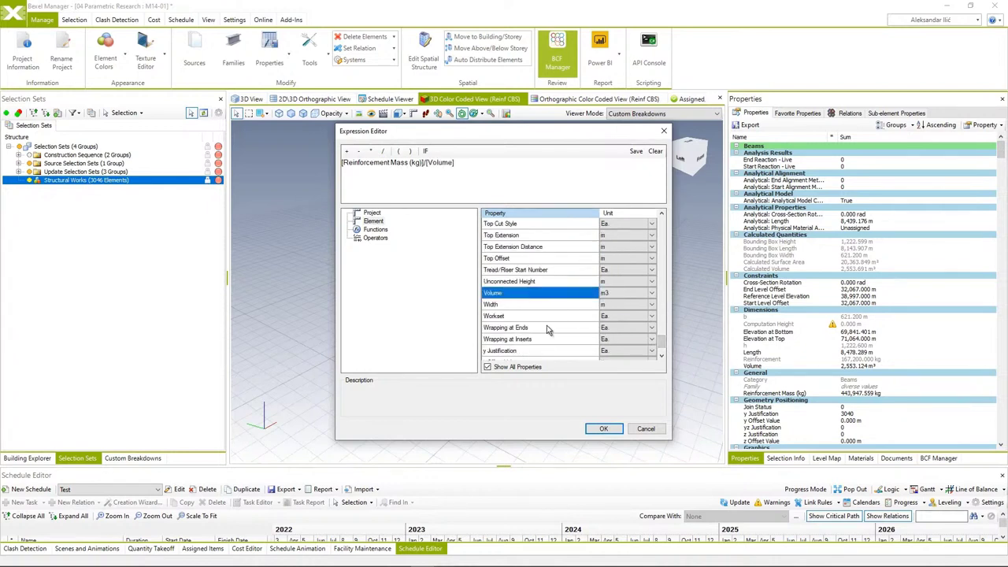
{"action": "left_click", "coordinate": [603, 429]}
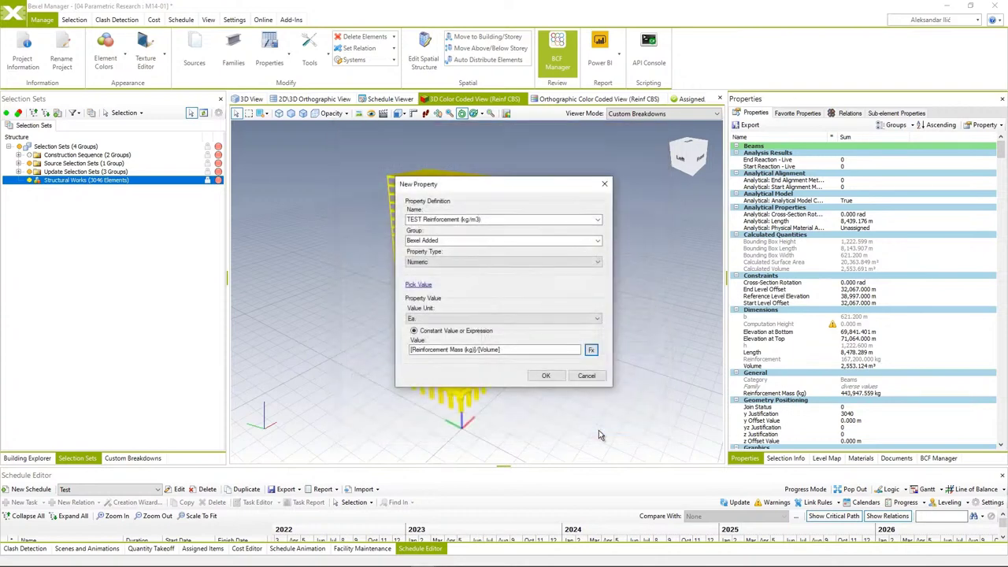
{"action": "left_click", "coordinate": [549, 377]}
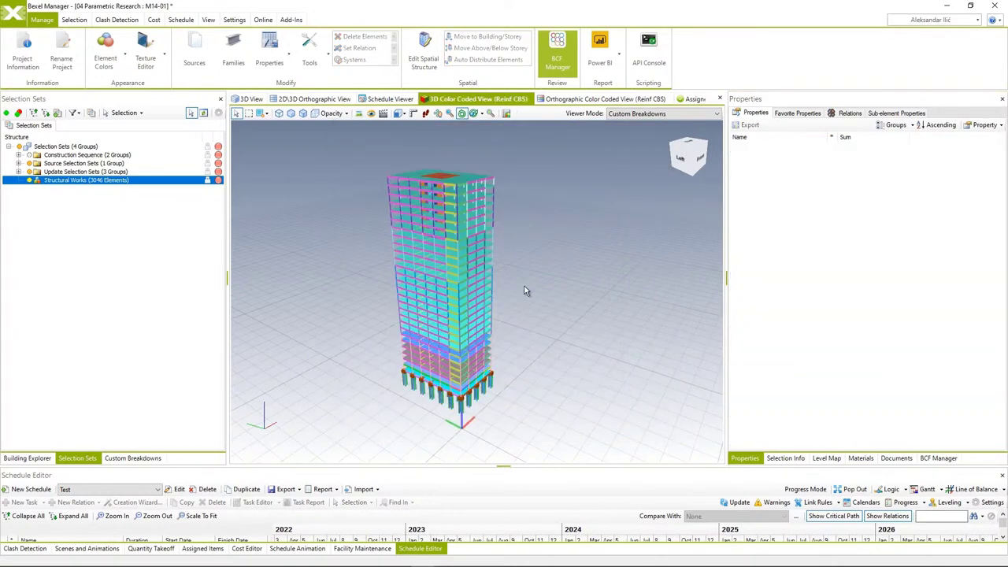
Start a blank custom breakdown of the selected Structural Works elements and name it Reinf 02.
{"action": "left_click", "coordinate": [136, 458]}
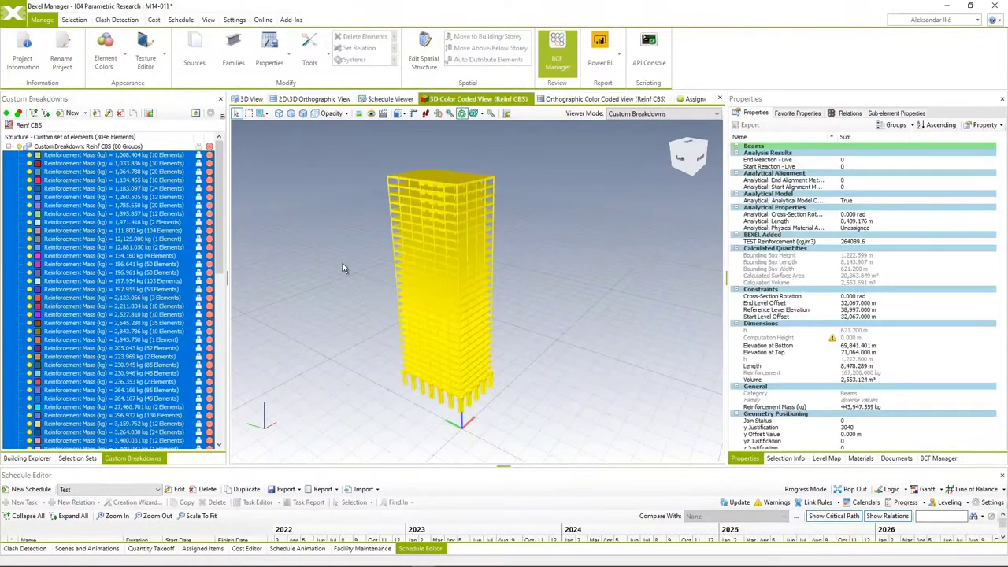
{"action": "left_click", "coordinate": [79, 112]}
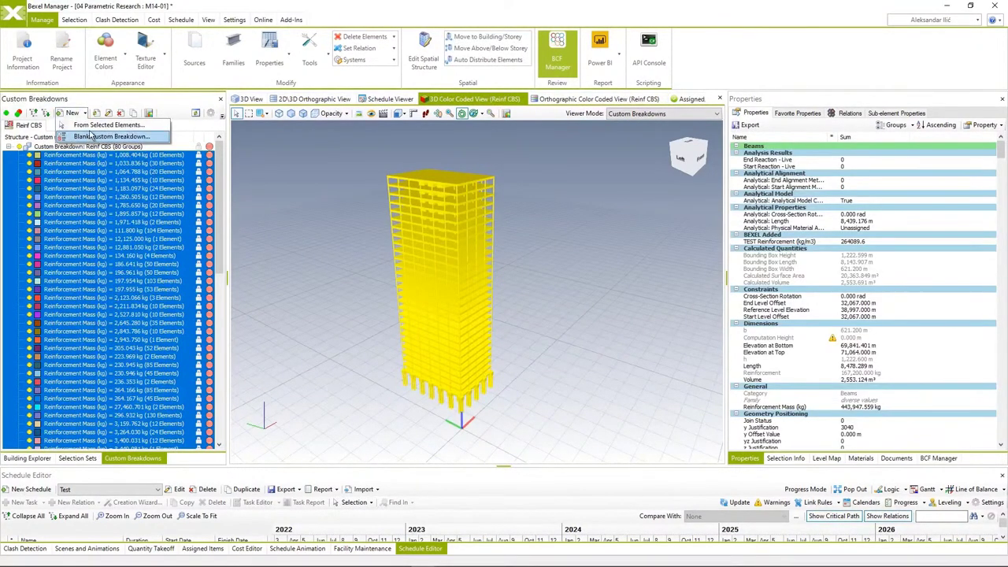
{"action": "left_click", "coordinate": [102, 137]}
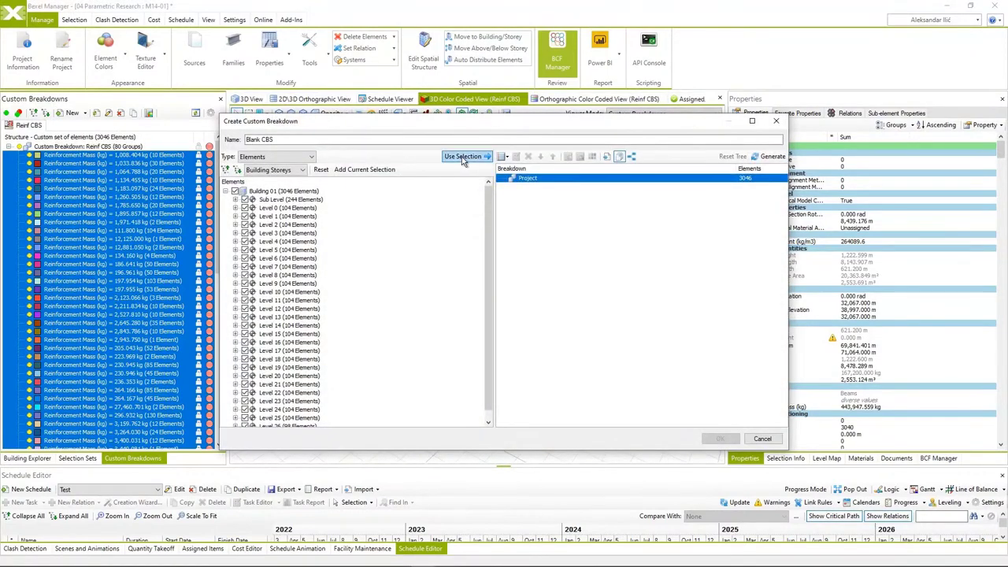
{"action": "triple_click", "coordinate": [331, 139]}
{"action": "type", "text": "Reinf 02"}
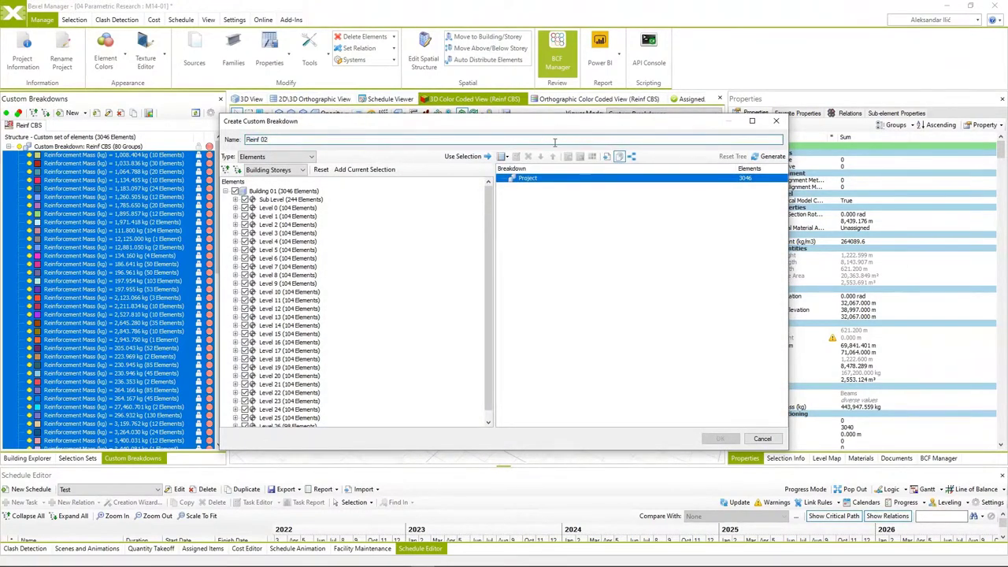
Group the Reinf 02 breakdown by the property TEST Reinforcement (kg/m3), found by filtering for "test", and create the breakdown.
{"action": "left_click", "coordinate": [504, 157]}
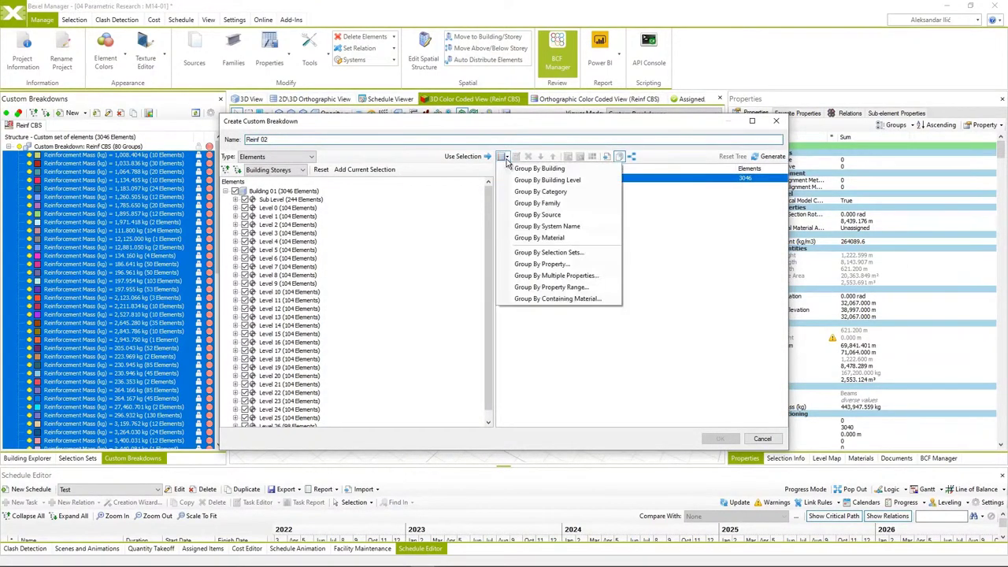
{"action": "left_click", "coordinate": [543, 263]}
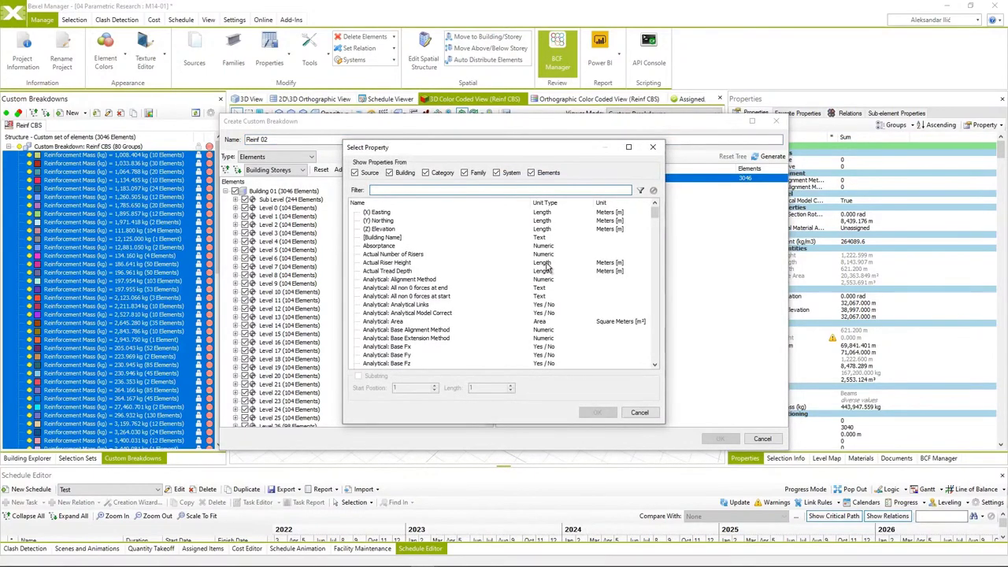
{"action": "type", "text": "test"}
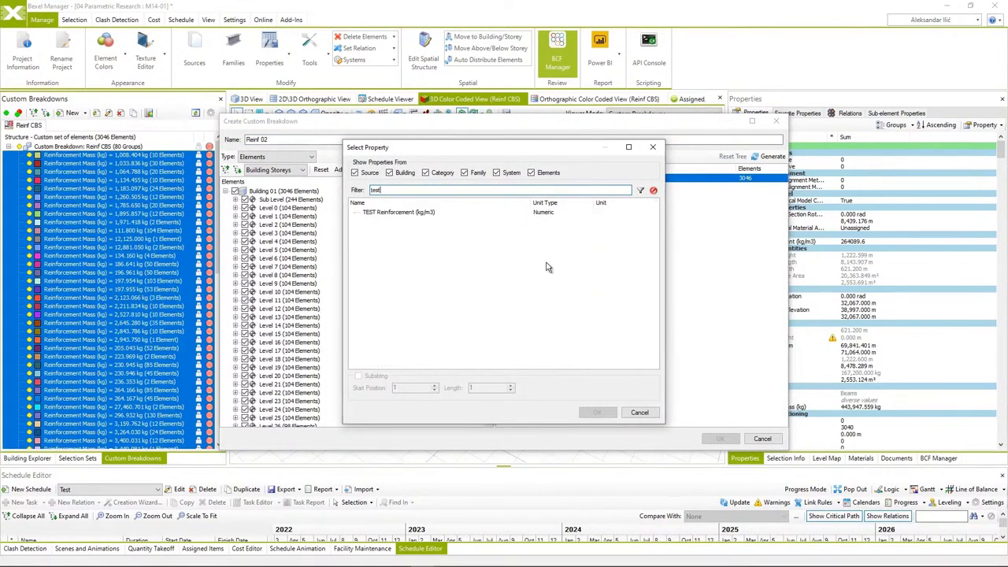
{"action": "left_click", "coordinate": [425, 213]}
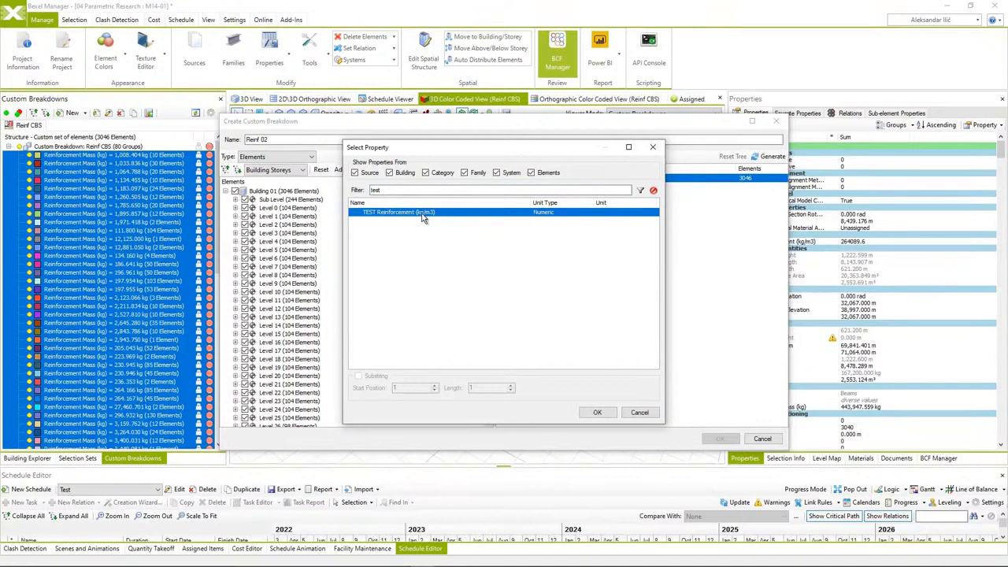
{"action": "left_click", "coordinate": [596, 412]}
{"action": "left_click", "coordinate": [614, 187]}
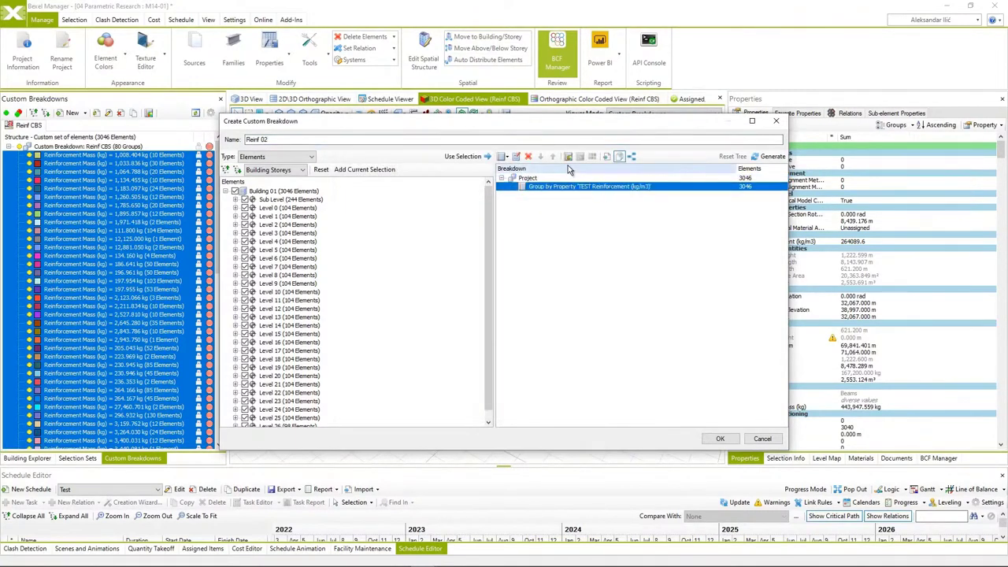
{"action": "left_click", "coordinate": [720, 438]}
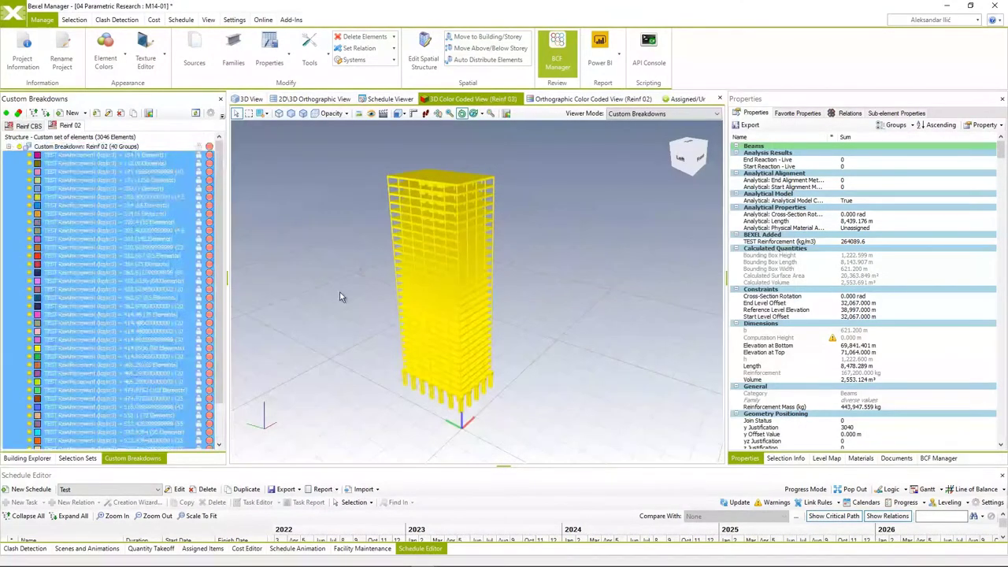
Start another blank custom breakdown of the structural elements and name it Reinforcement Density.
{"action": "mouse_move", "coordinate": [431, 325]}
{"action": "left_mouse_down"}
{"action": "mouse_move", "coordinate": [394, 277]}
{"action": "mouse_move", "coordinate": [350, 262]}
{"action": "mouse_move", "coordinate": [405, 313]}
{"action": "mouse_move", "coordinate": [387, 326]}
{"action": "mouse_move", "coordinate": [354, 325]}
{"action": "mouse_move", "coordinate": [425, 323]}
{"action": "left_mouse_up"}
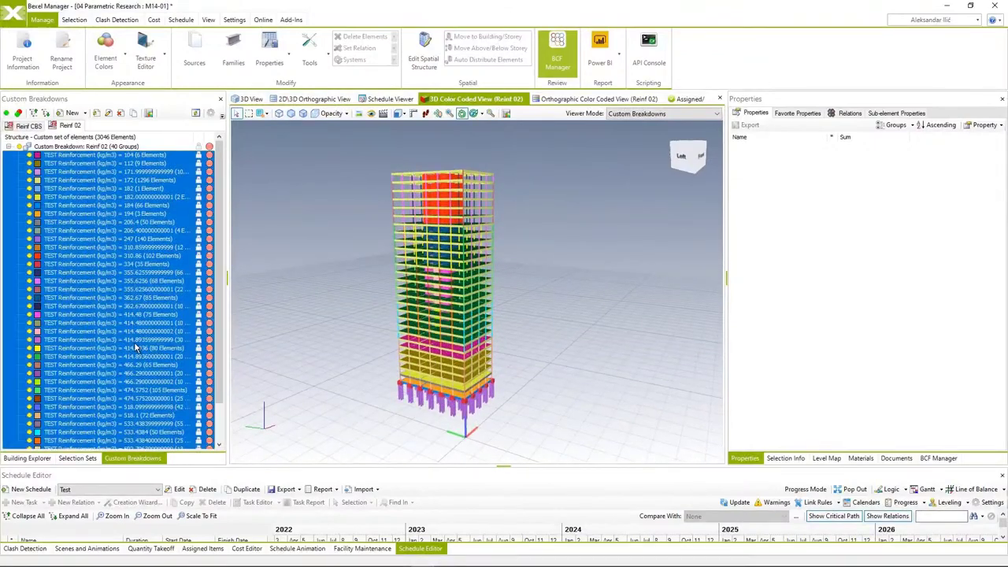
{"action": "left_click_drag", "start_coordinate": [494, 318], "coordinate": [497, 321]}
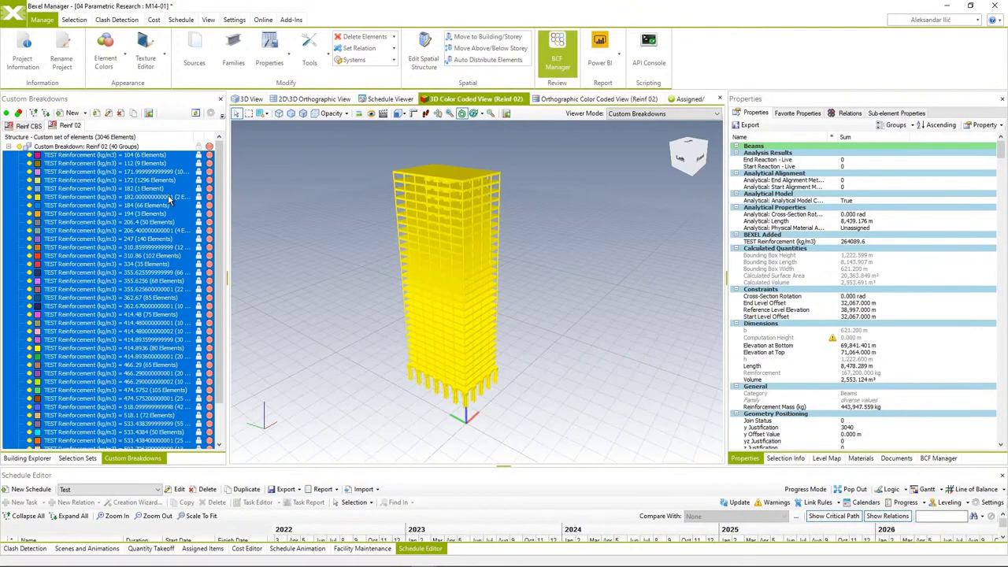
{"action": "left_click", "coordinate": [86, 114]}
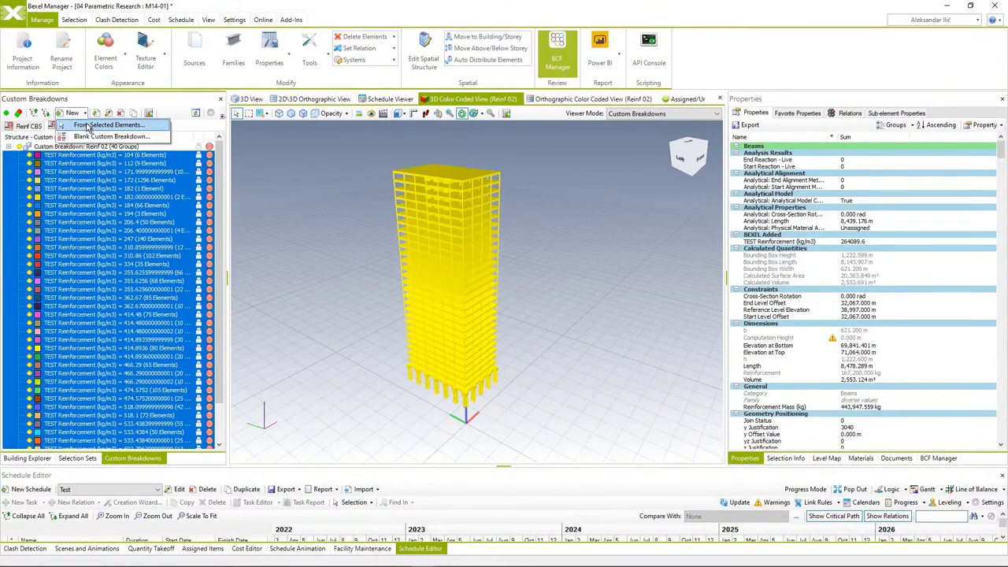
{"action": "left_click", "coordinate": [95, 136]}
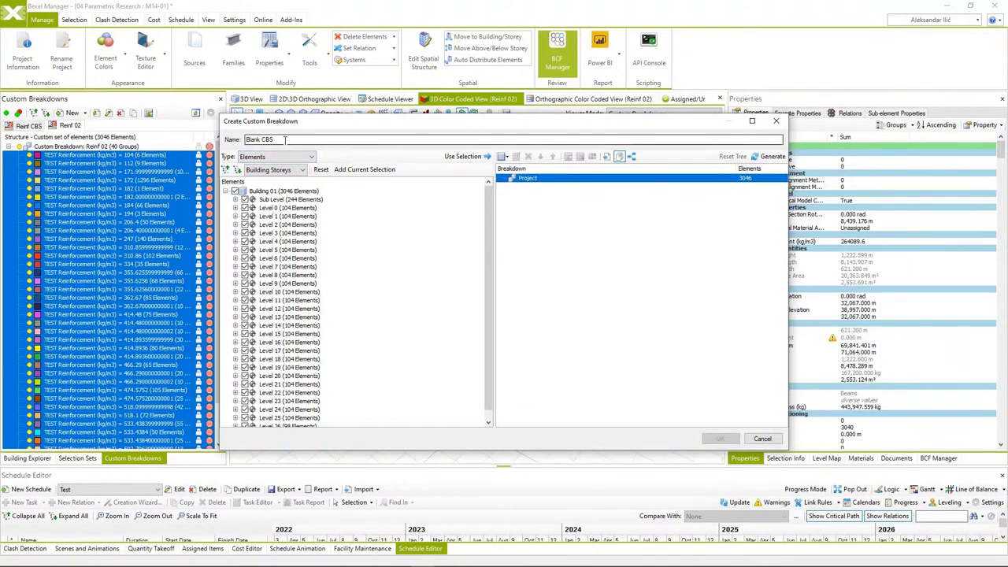
{"action": "triple_click", "coordinate": [286, 140]}
{"action": "type", "text": "Reinfo"}
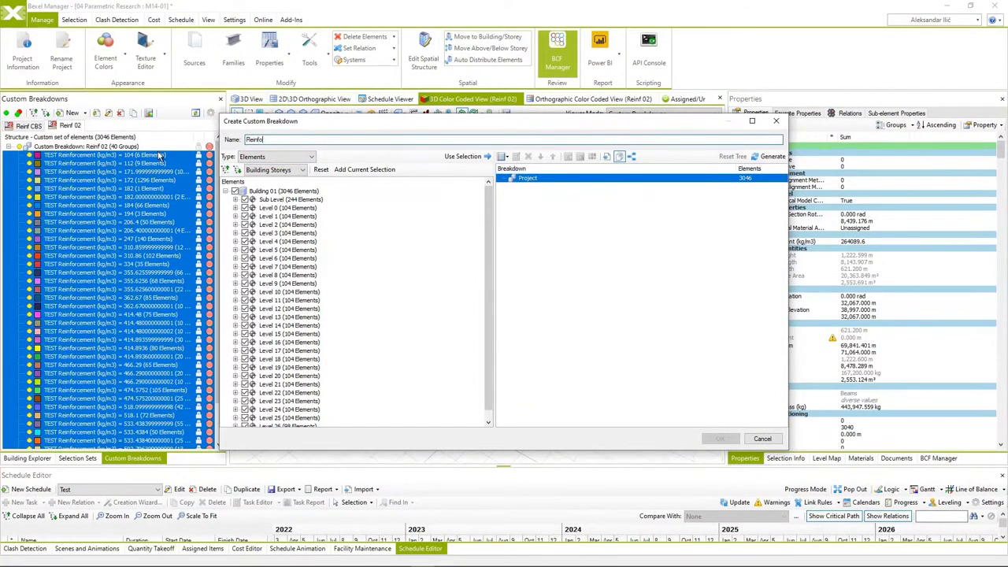
{"action": "type", "text": "rcement Density"}
Import the template CBS_Reinforcement Density template 2.cbstemplate from the 02_CBS folder into the new breakdown and create it.
{"action": "left_click", "coordinate": [607, 158]}
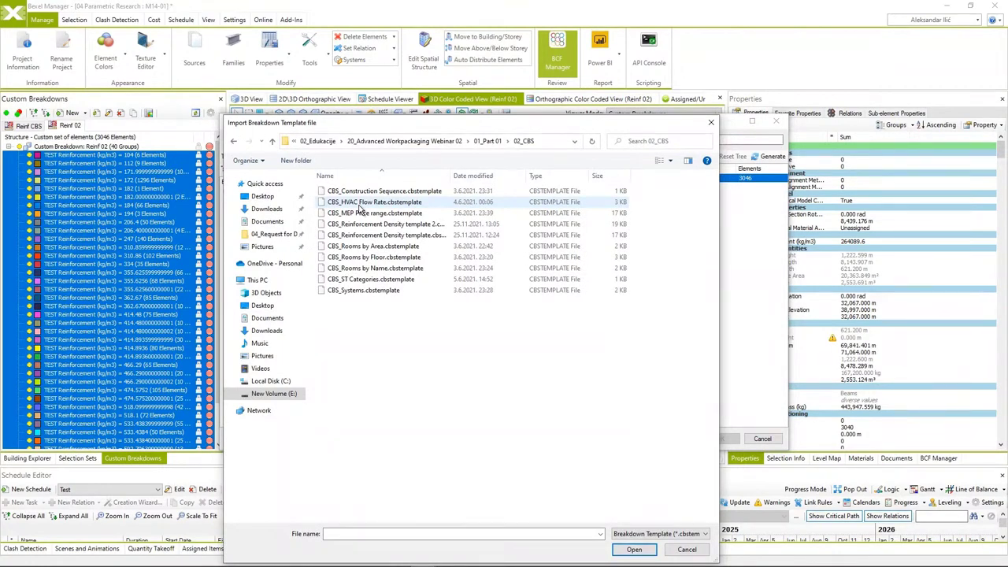
{"action": "left_click", "coordinate": [356, 225]}
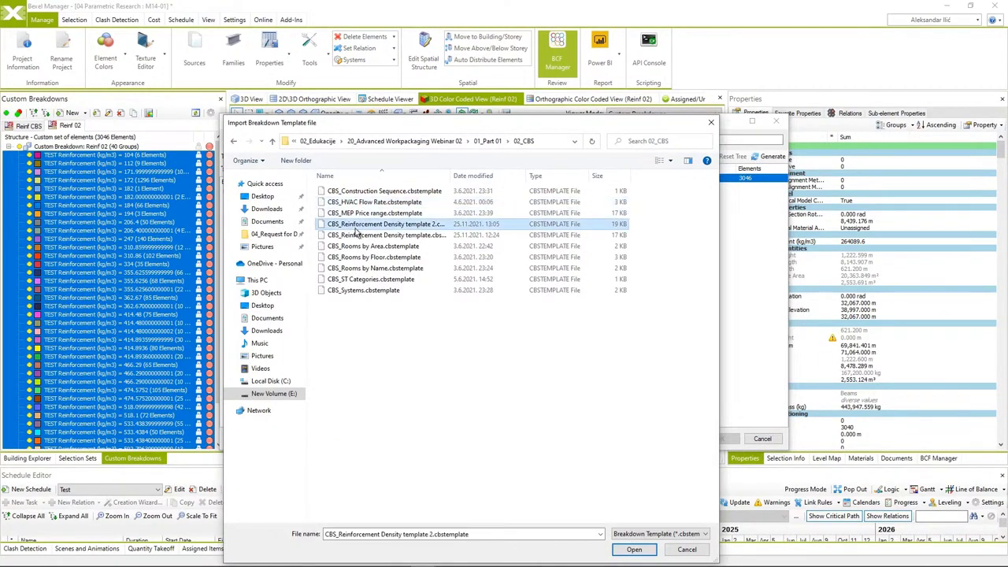
{"action": "left_click", "coordinate": [633, 549]}
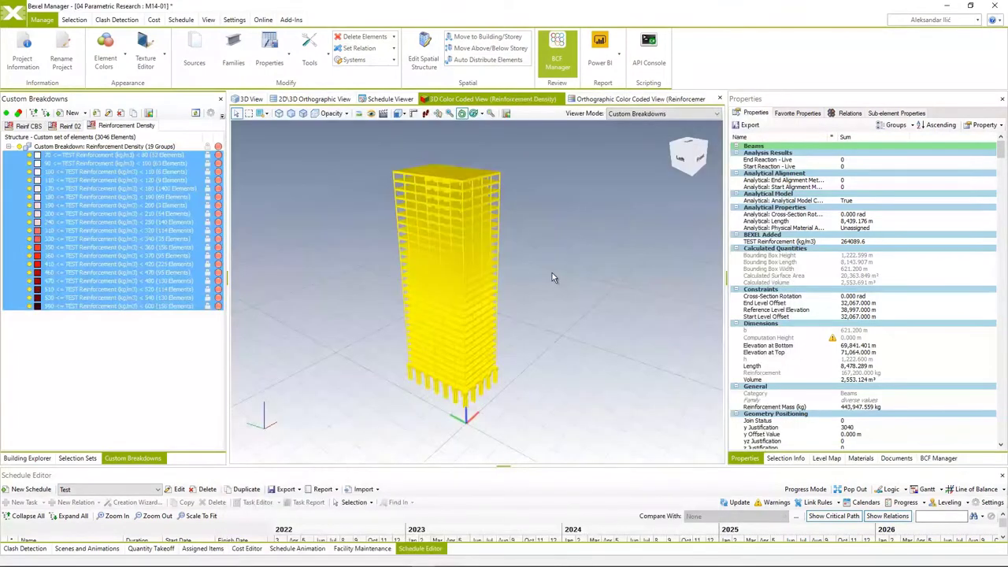
Clear the element selection and examine the color-coded reinforcement density around the M14-01 tower.
{"action": "left_click", "coordinate": [551, 272]}
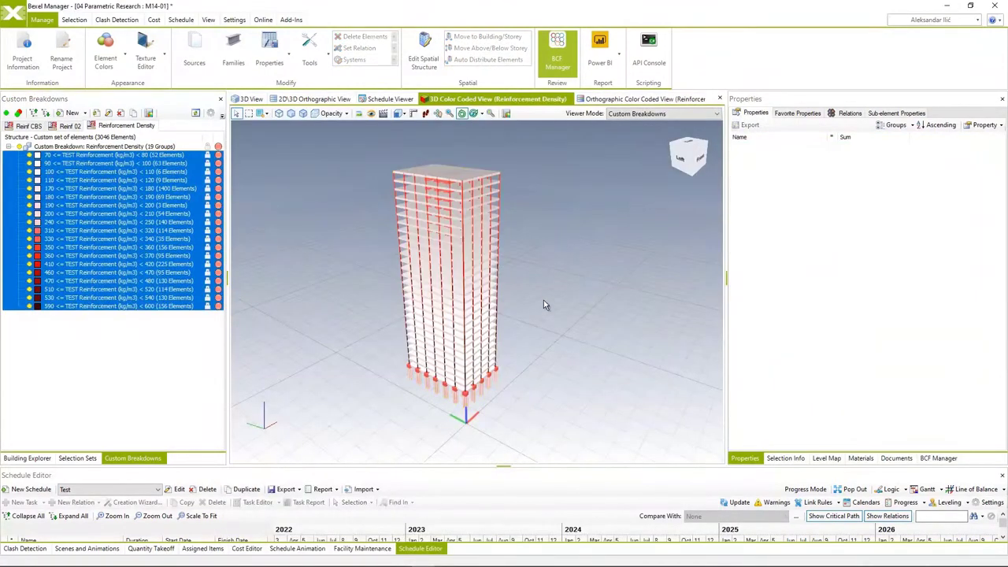
{"action": "left_click_drag", "start_coordinate": [545, 297], "coordinate": [455, 286]}
{"action": "left_click_drag", "start_coordinate": [503, 307], "coordinate": [496, 301]}
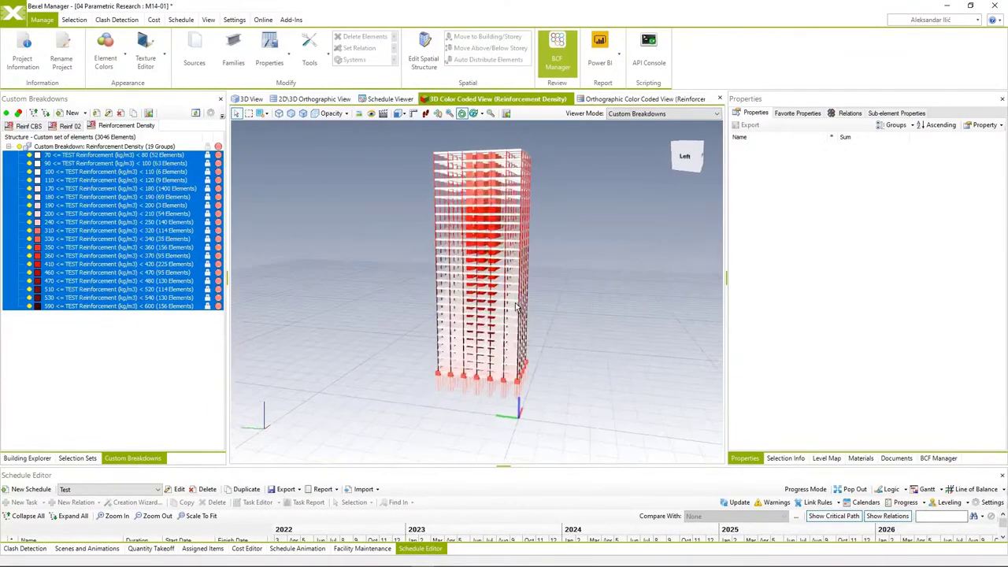
{"action": "left_click_drag", "start_coordinate": [496, 301], "coordinate": [490, 299]}
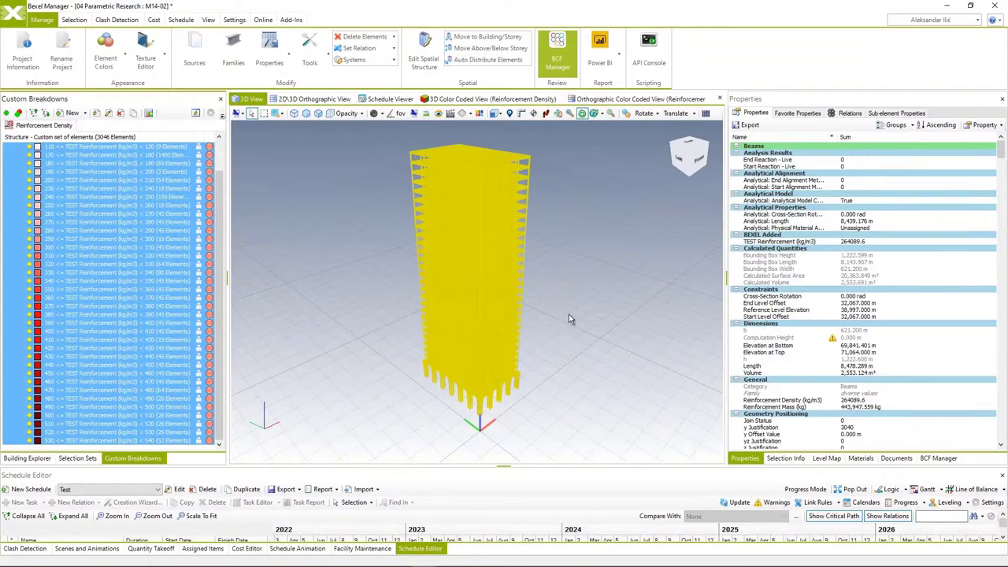
In the M14-02 project, show the 3D color-coded Reinforcement Density view and hide the slabs and beams to expose the core and columns.
{"action": "left_click", "coordinate": [540, 294]}
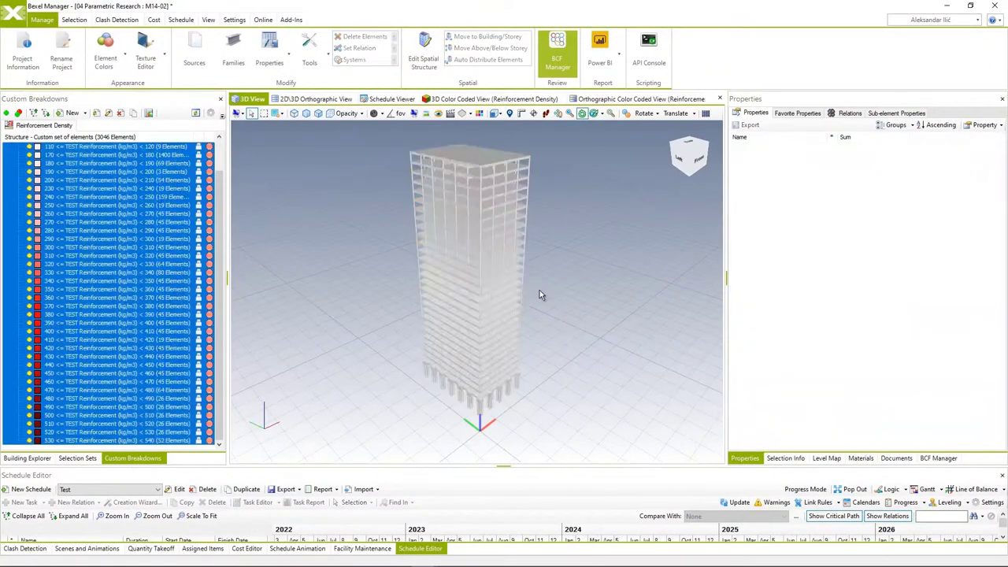
{"action": "left_click", "coordinate": [542, 101]}
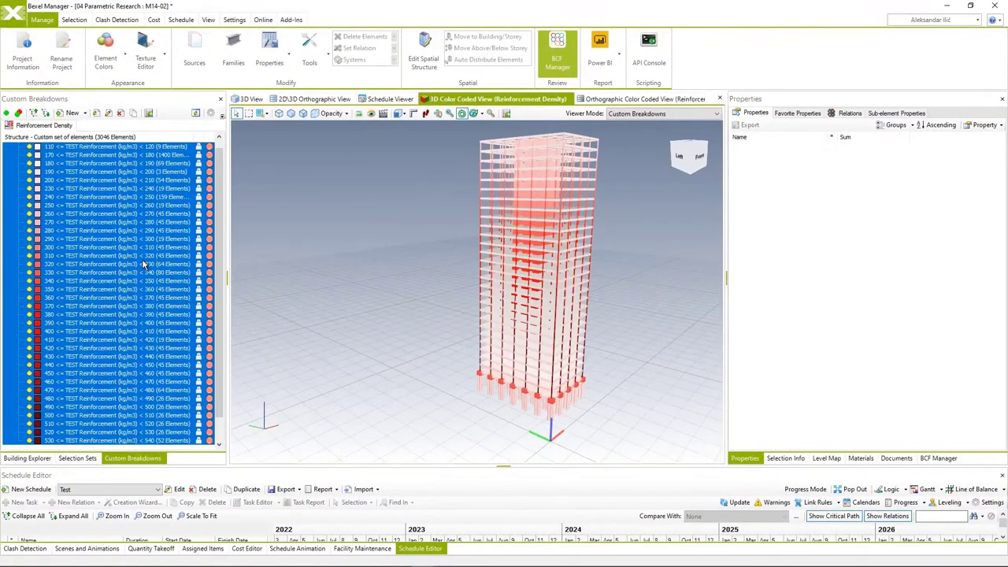
{"action": "scroll", "coordinate": [144, 265], "scroll_direction": "up", "scroll_amount": 2}
{"action": "left_click", "coordinate": [77, 458]}
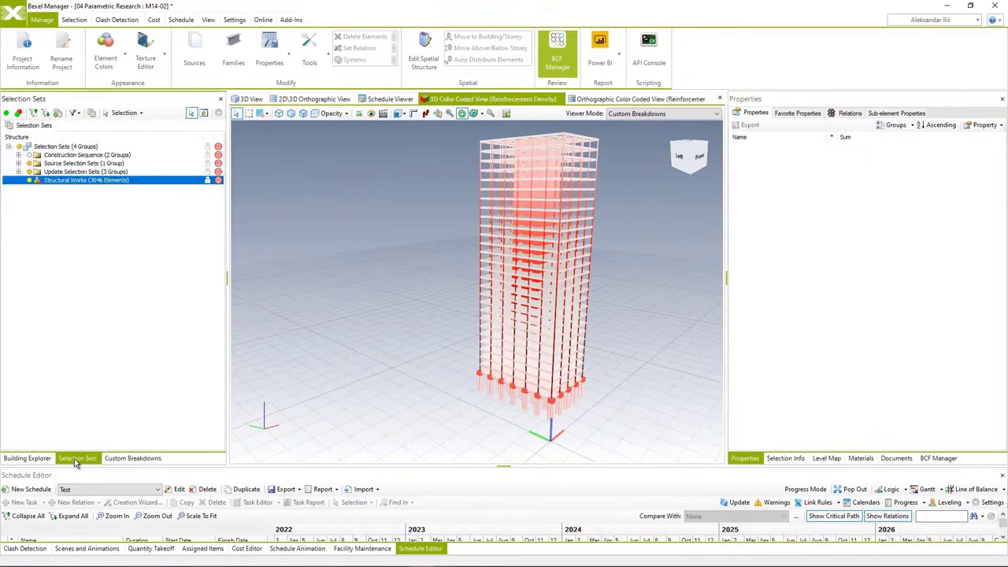
{"action": "left_click", "coordinate": [27, 457]}
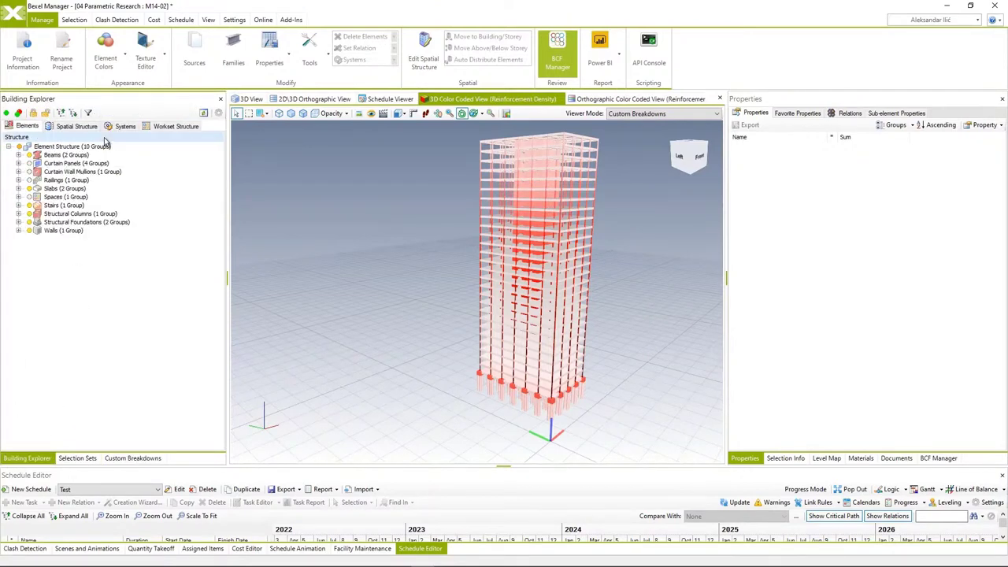
{"action": "left_click", "coordinate": [29, 188]}
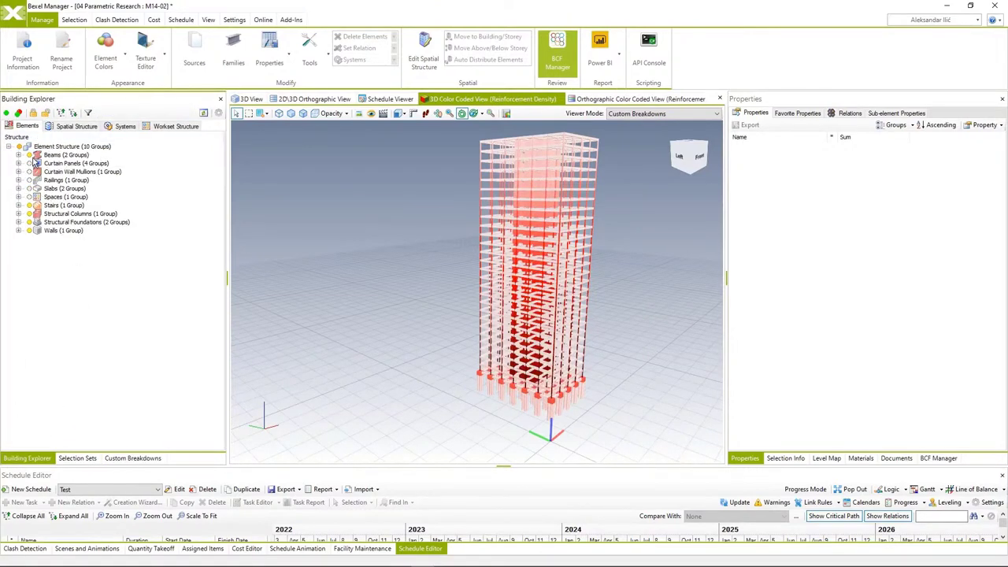
{"action": "left_click", "coordinate": [29, 155]}
{"action": "left_click_drag", "start_coordinate": [504, 225], "coordinate": [478, 299]}
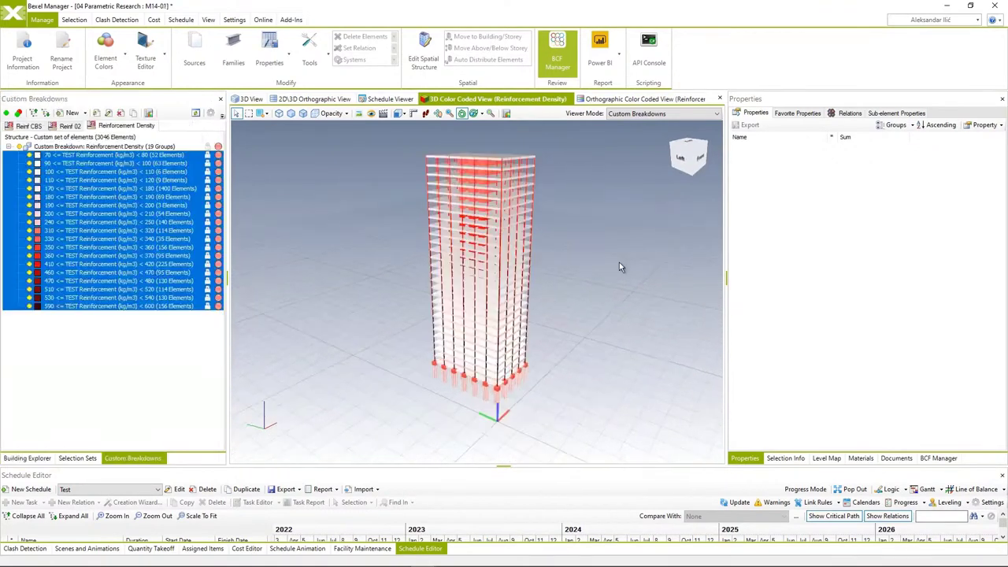
In the M14-01 project, hide the beams and slabs, and compare its core and column colors with those of M14-02.
{"action": "left_click", "coordinate": [27, 457]}
{"action": "left_click", "coordinate": [31, 155]}
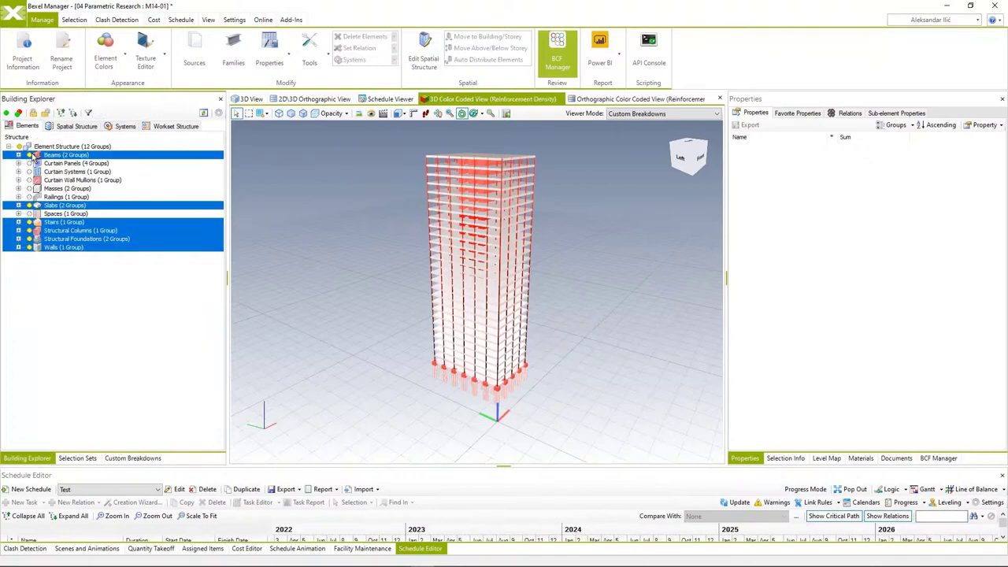
{"action": "left_click", "coordinate": [31, 205]}
{"action": "left_click_drag", "start_coordinate": [433, 226], "coordinate": [504, 241]}
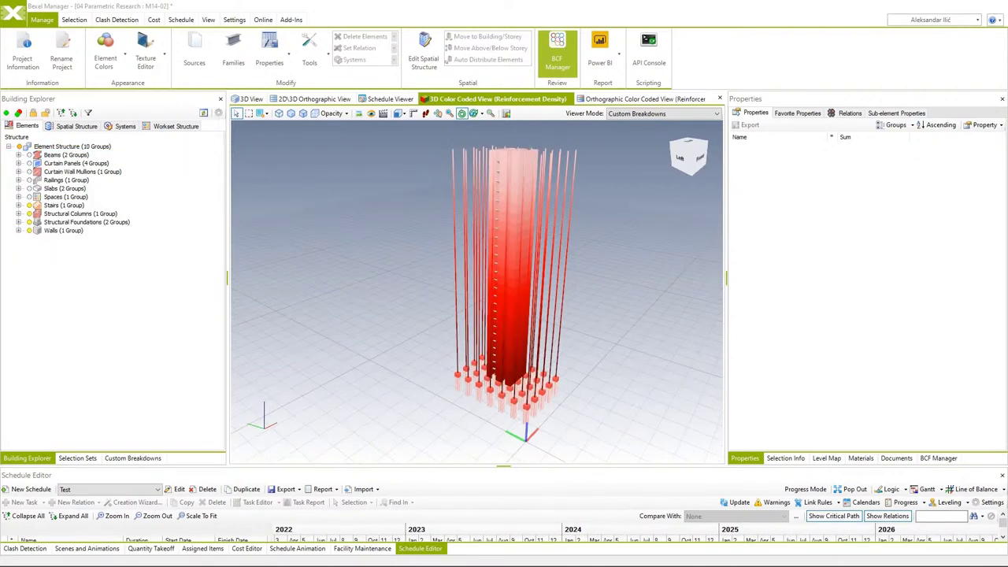
{"action": "left_click_drag", "start_coordinate": [520, 327], "coordinate": [486, 329]}
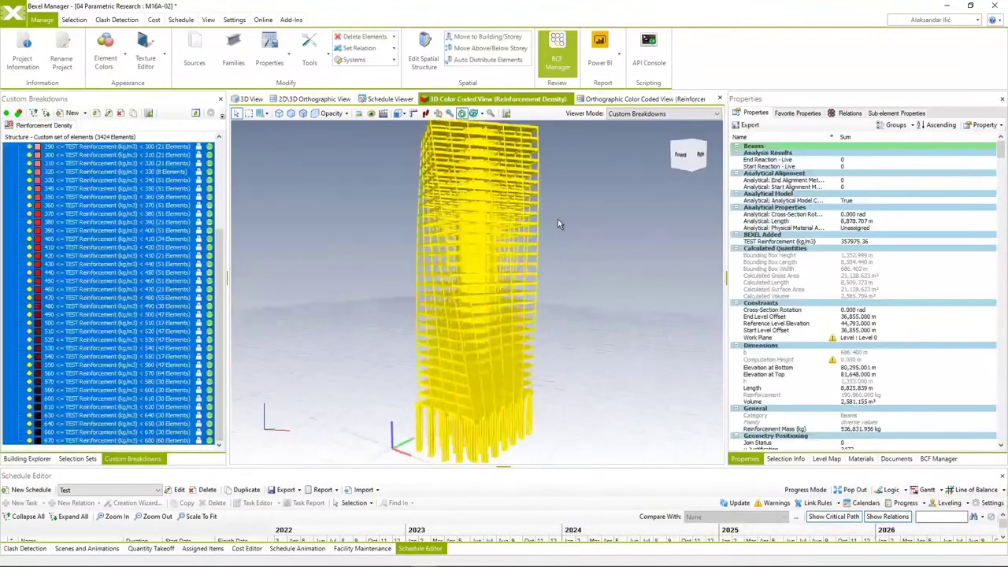
In the M16A-02 project, clear the selection, hide the slabs and beams, and inspect the twisted tower's core and column colors.
{"action": "left_click", "coordinate": [593, 263]}
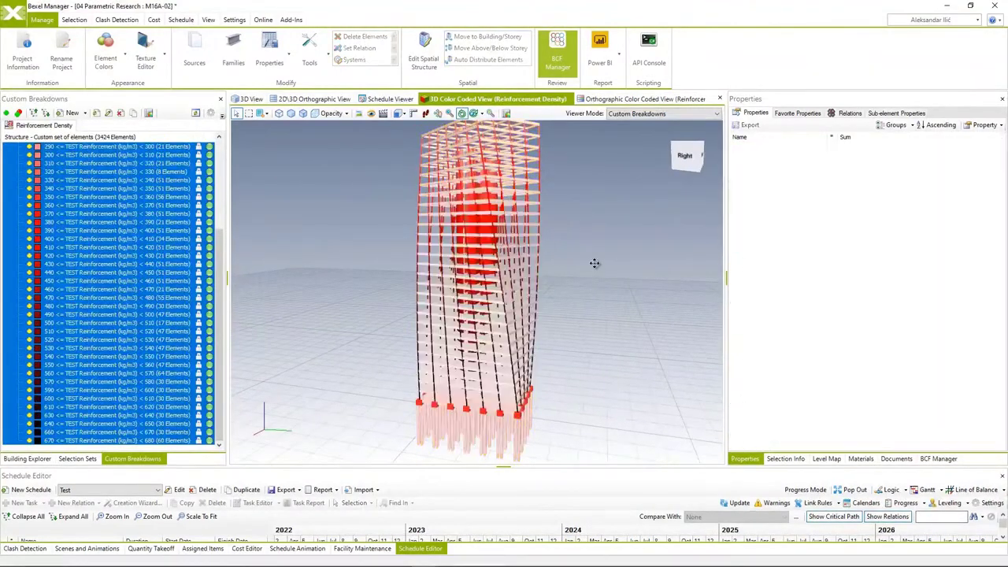
{"action": "left_click_drag", "start_coordinate": [596, 260], "coordinate": [558, 291]}
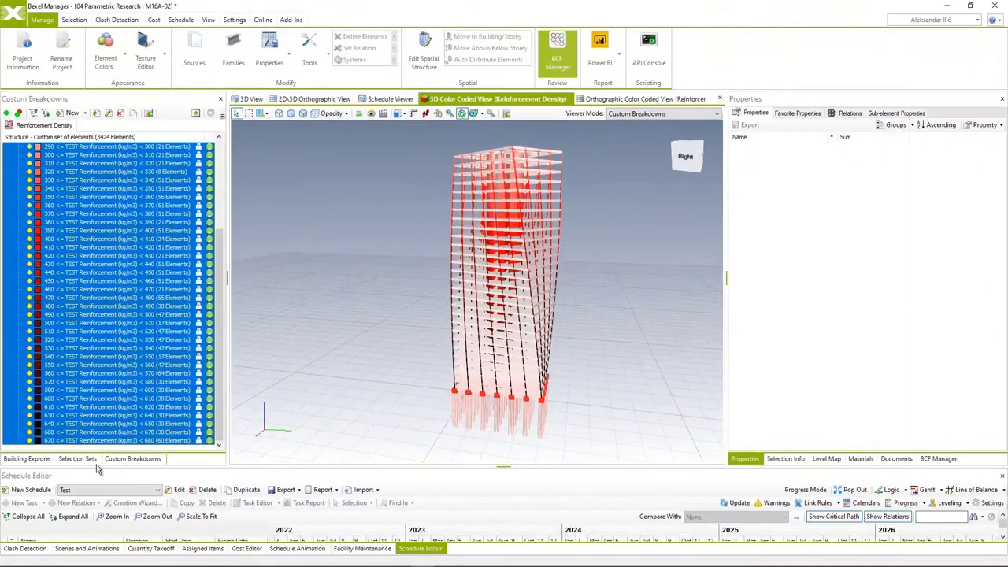
{"action": "left_click", "coordinate": [50, 460]}
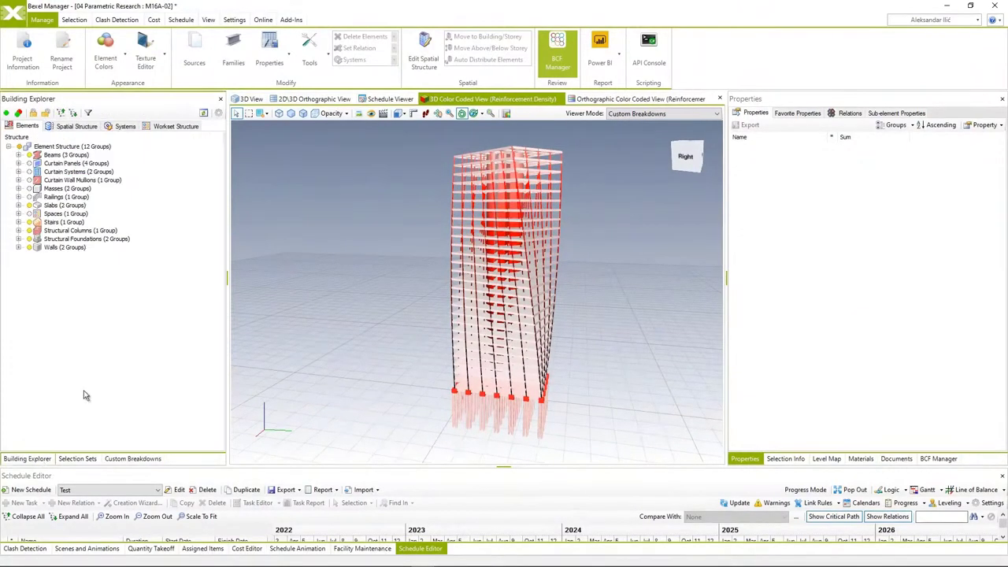
{"action": "left_click", "coordinate": [29, 205]}
{"action": "left_click_drag", "start_coordinate": [437, 271], "coordinate": [494, 295]}
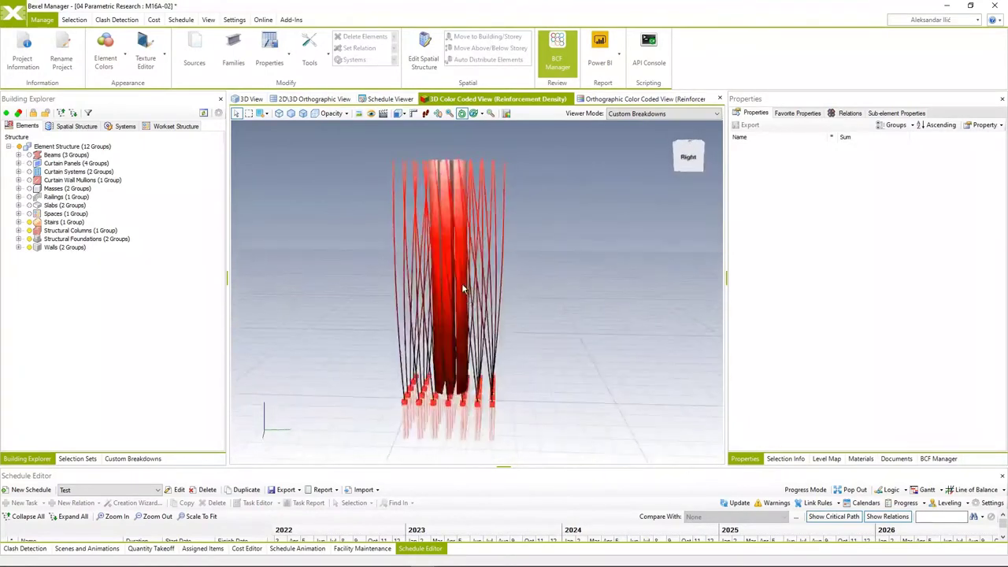
{"action": "middle_click_drag", "start_coordinate": [463, 292], "coordinate": [531, 287]}
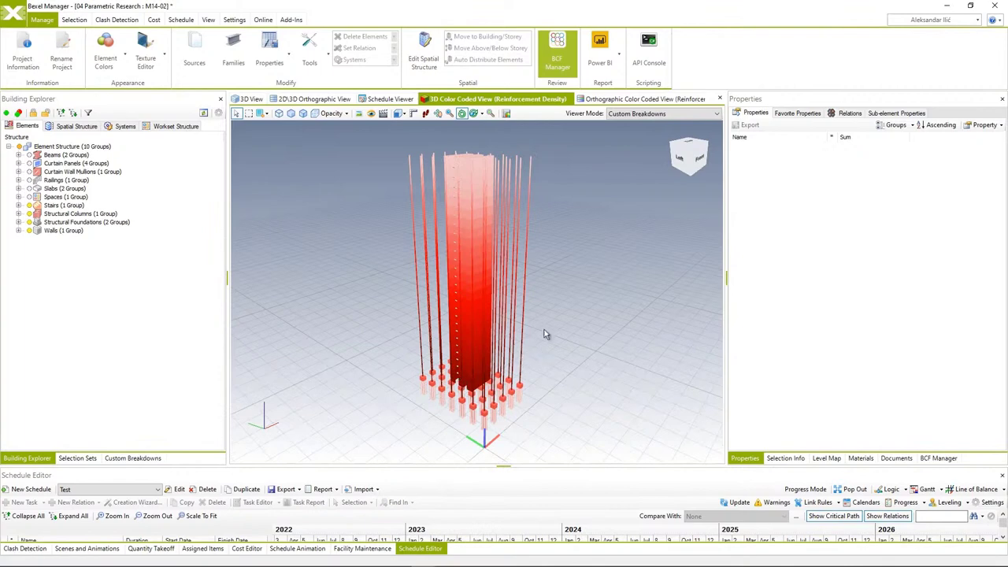
Return to the M14-02 project, enlarge the lower pane and show the Quantity Takeoff there.
{"action": "left_click_drag", "start_coordinate": [544, 334], "coordinate": [504, 323]}
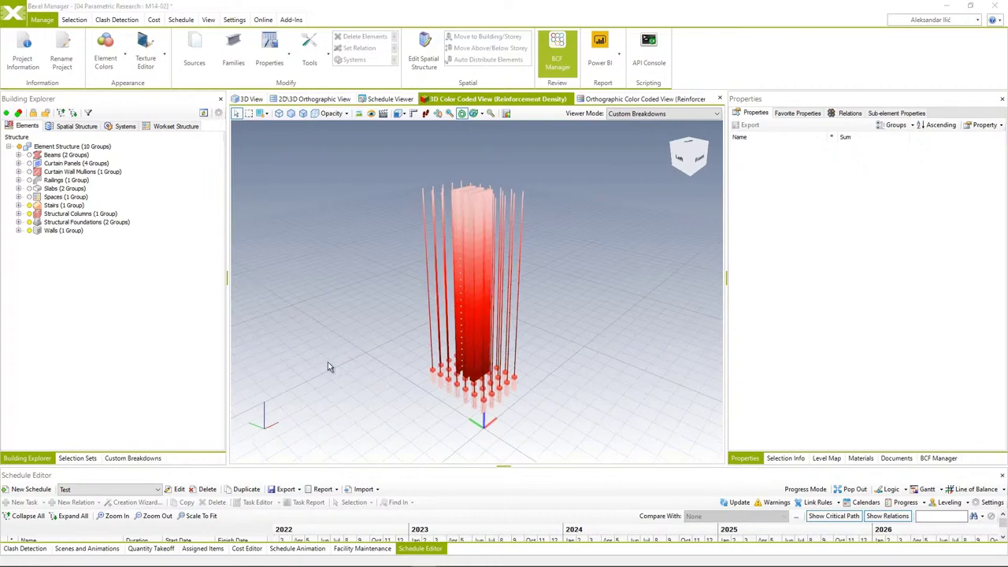
{"action": "left_click_drag", "start_coordinate": [324, 465], "coordinate": [331, 369]}
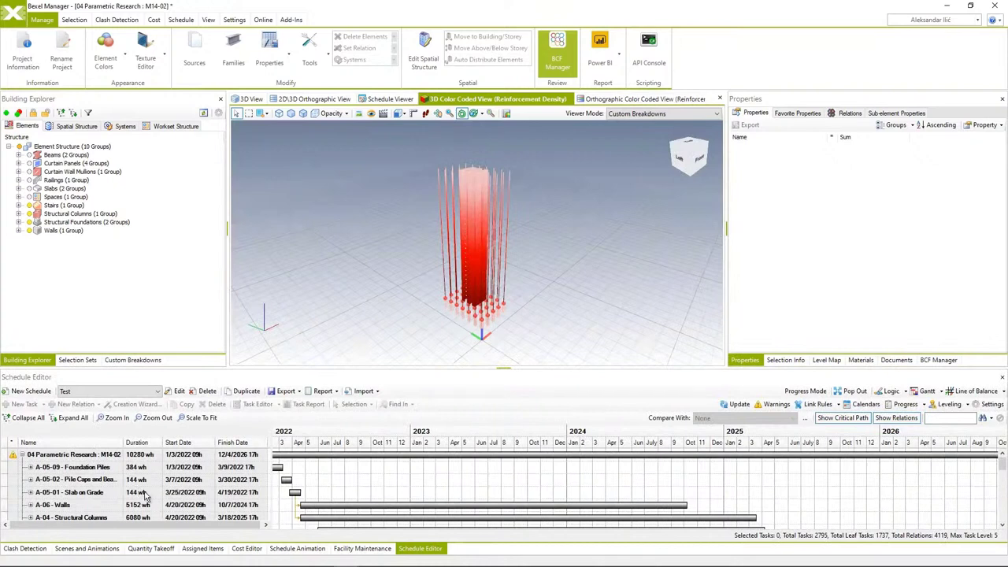
{"action": "left_click", "coordinate": [158, 546]}
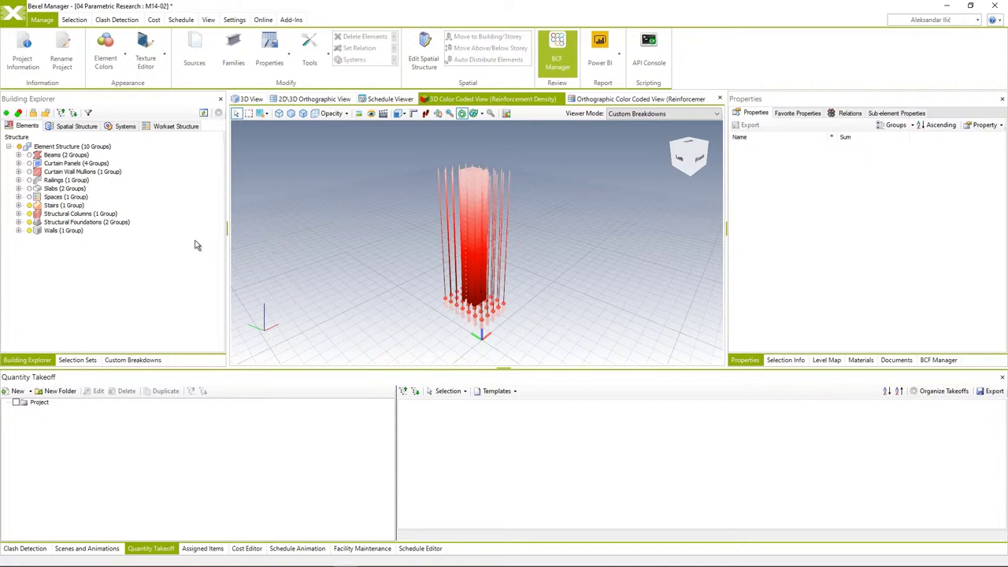
Select the Structural Works selection set and start a blank quantity takeoff of its elements named Reinforcement QTO.
{"action": "left_click", "coordinate": [78, 361]}
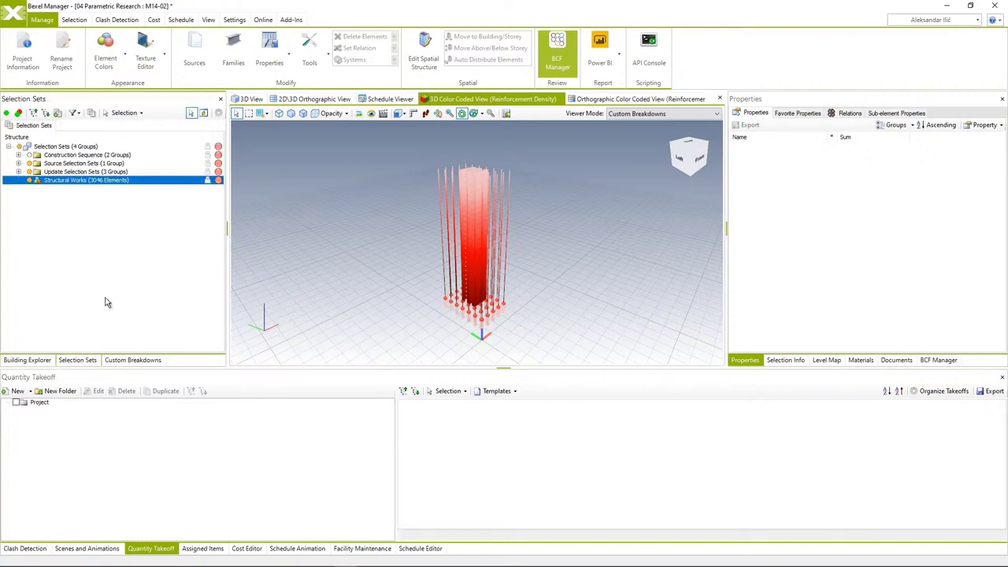
{"action": "left_click", "coordinate": [72, 181]}
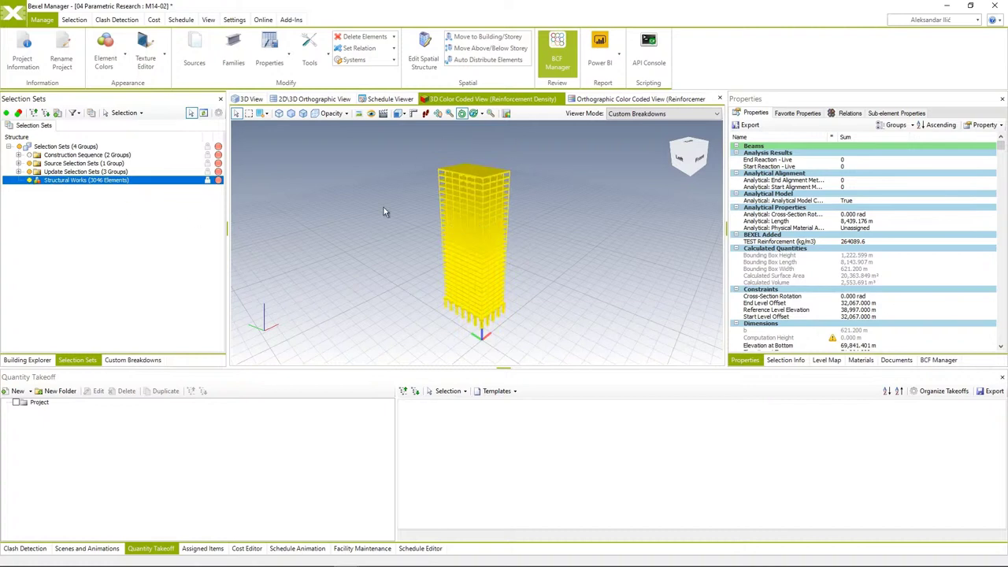
{"action": "left_click", "coordinate": [18, 391]}
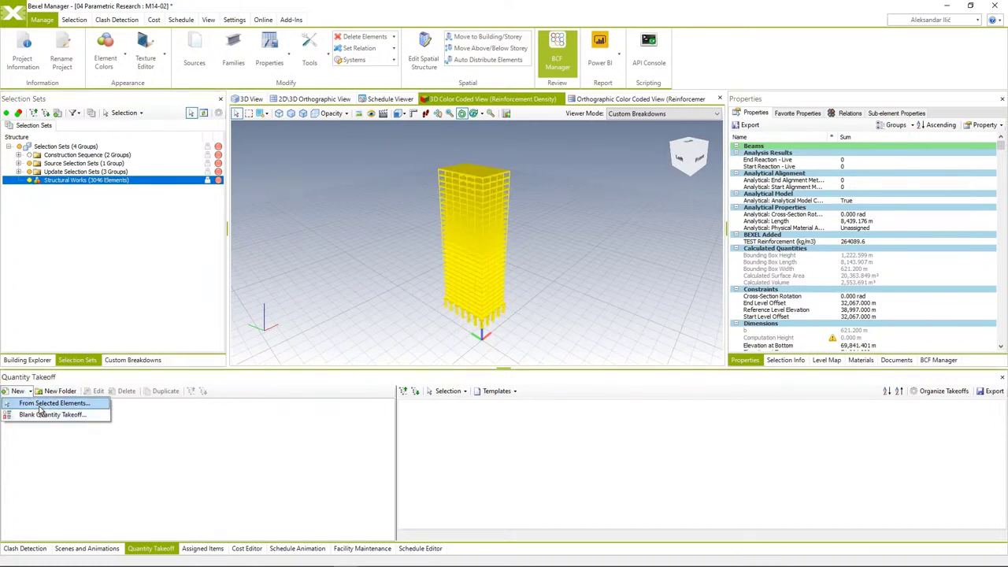
{"action": "left_click", "coordinate": [41, 411]}
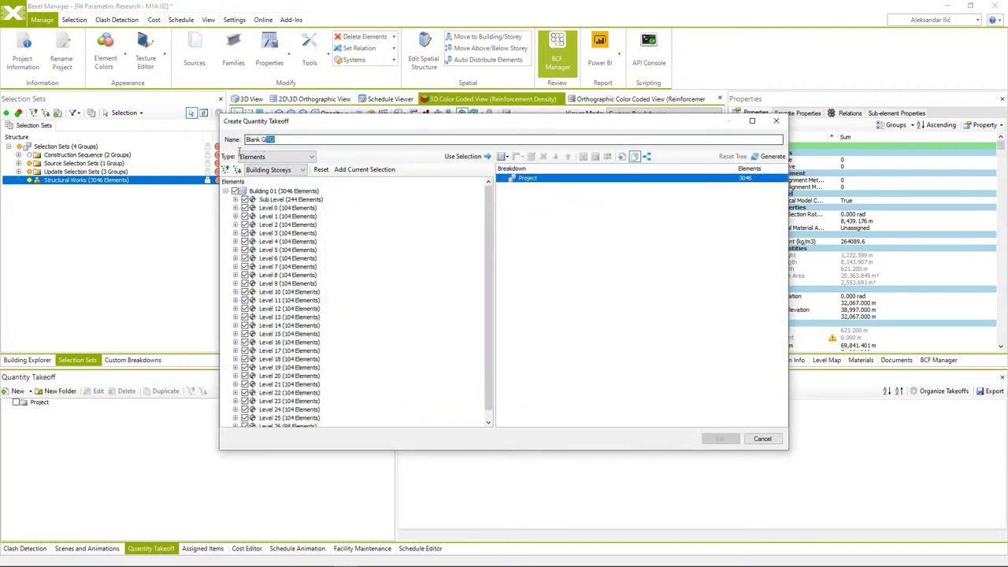
{"action": "type", "text": "Reinforcement"}
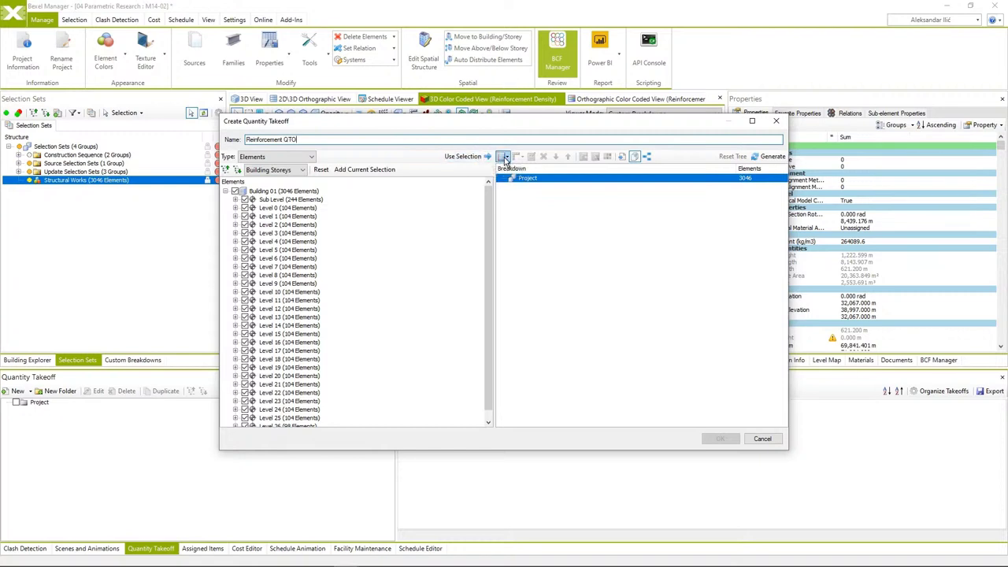
Group the takeoff's breakdown by building, with a category grouping rule nested beneath it.
{"action": "left_click", "coordinate": [505, 156]}
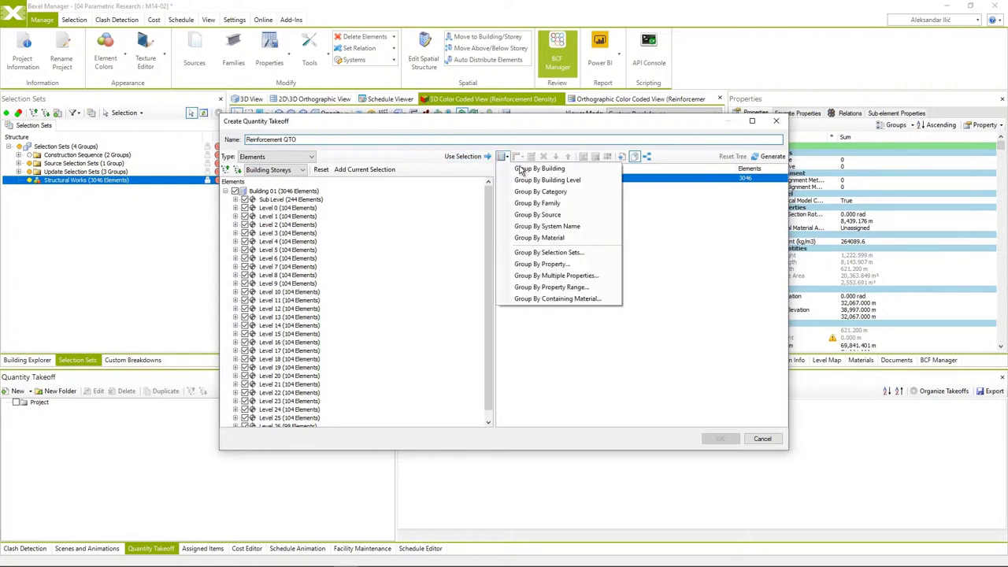
{"action": "left_click", "coordinate": [524, 170]}
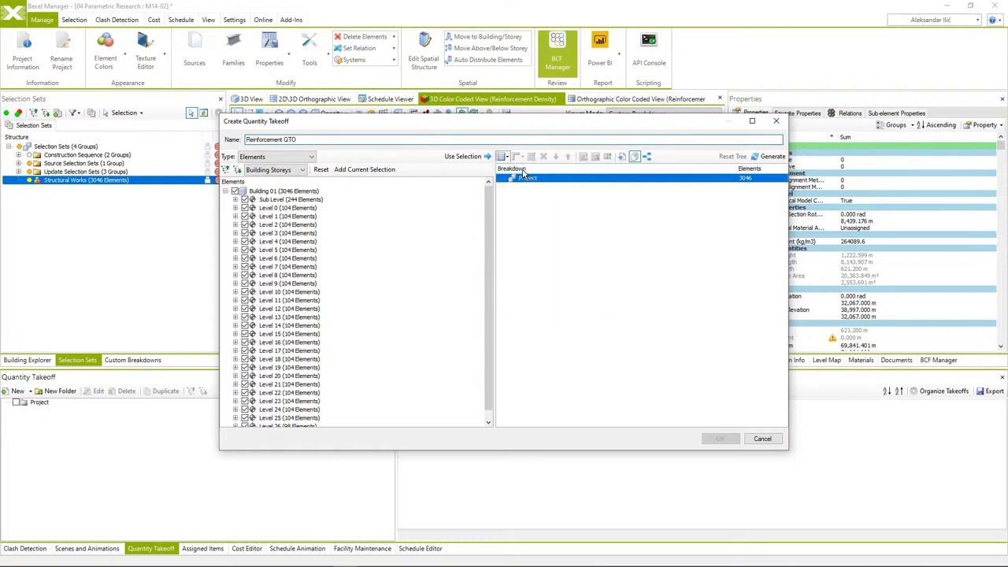
{"action": "left_click", "coordinate": [538, 189]}
{"action": "right_click", "coordinate": [538, 189]}
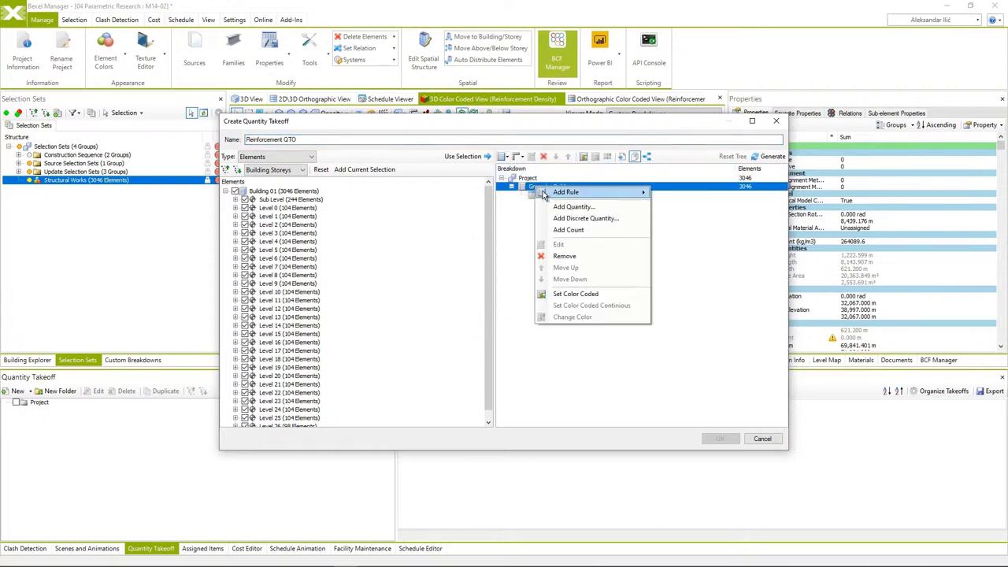
{"action": "mouse_move", "coordinate": [590, 192]}
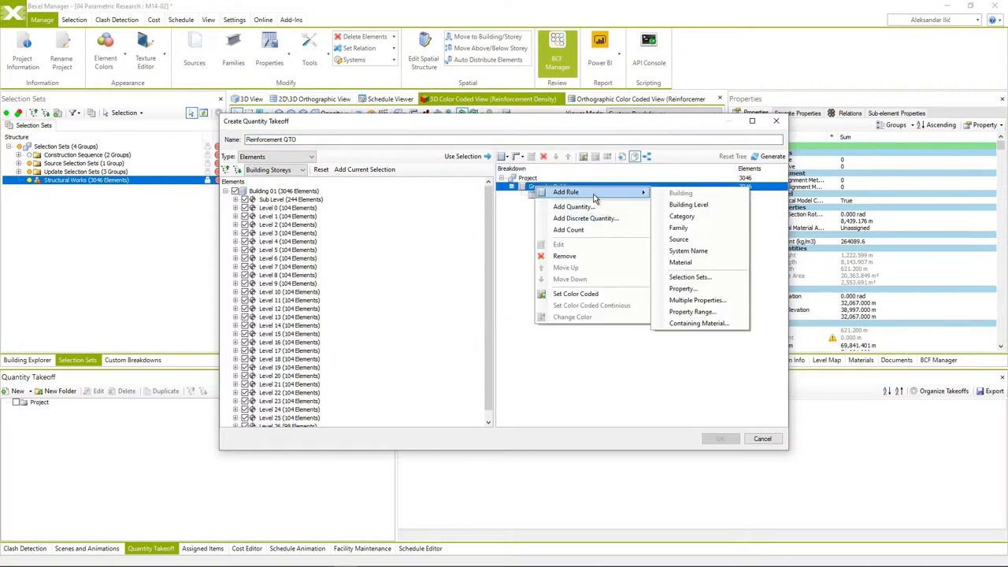
{"action": "left_click", "coordinate": [682, 217]}
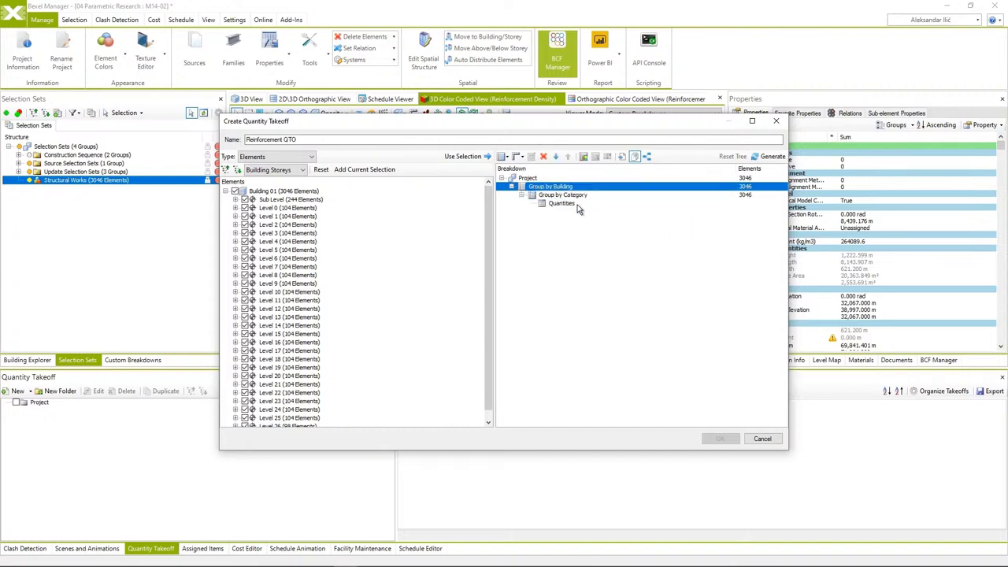
Add the summed quantity Reinforcement Mass (kg), found by filtering for "mass", under the category grouping and create the takeoff.
{"action": "left_click", "coordinate": [577, 206]}
{"action": "right_click", "coordinate": [577, 206]}
{"action": "left_click", "coordinate": [618, 228]}
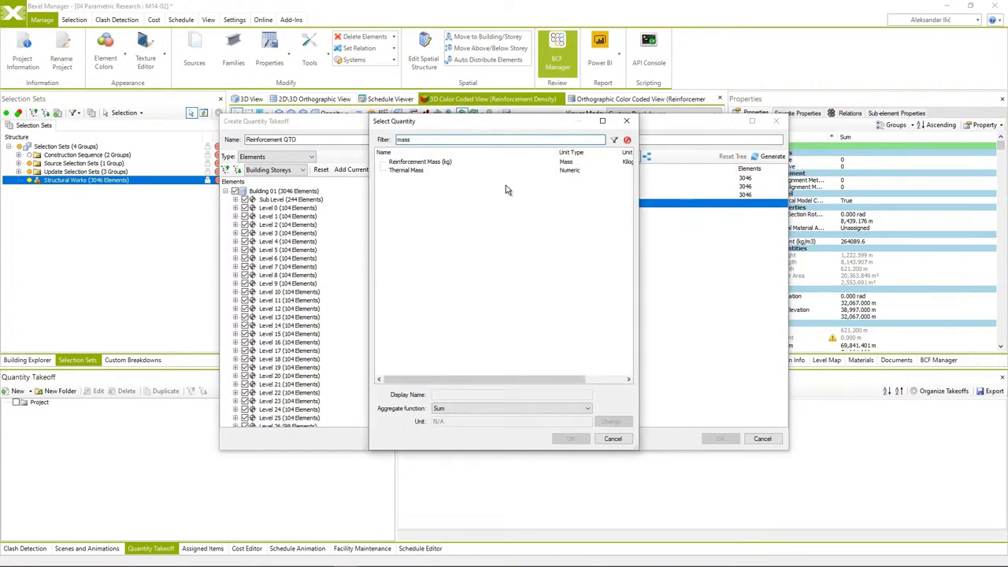
{"action": "left_click", "coordinate": [443, 162]}
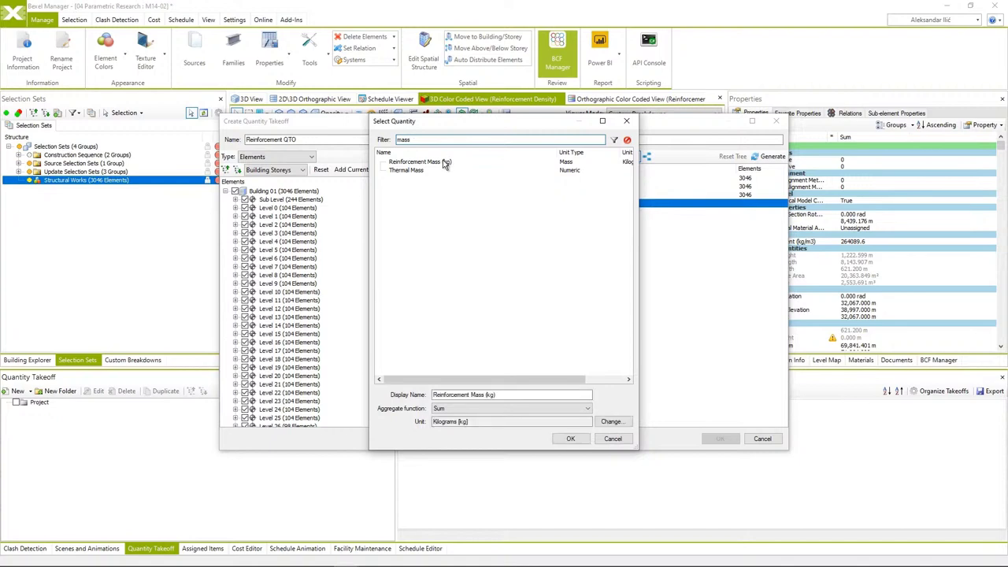
{"action": "left_click", "coordinate": [571, 439]}
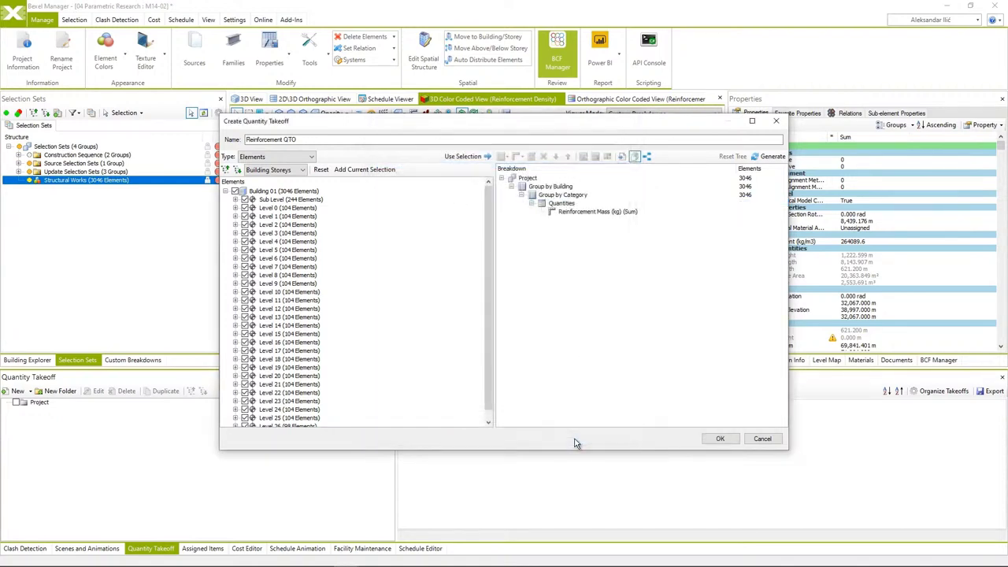
{"action": "left_click", "coordinate": [563, 195]}
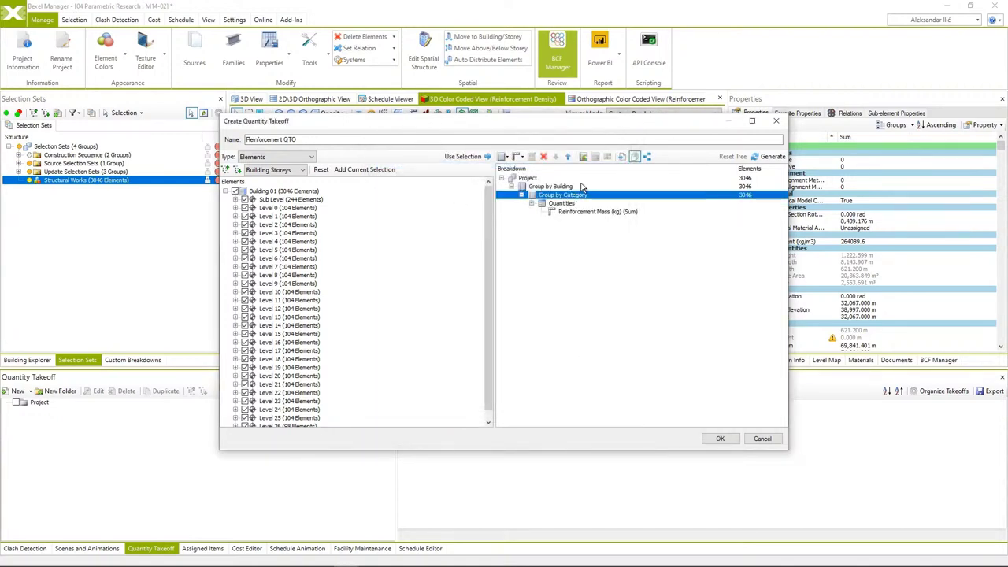
{"action": "left_click", "coordinate": [720, 438]}
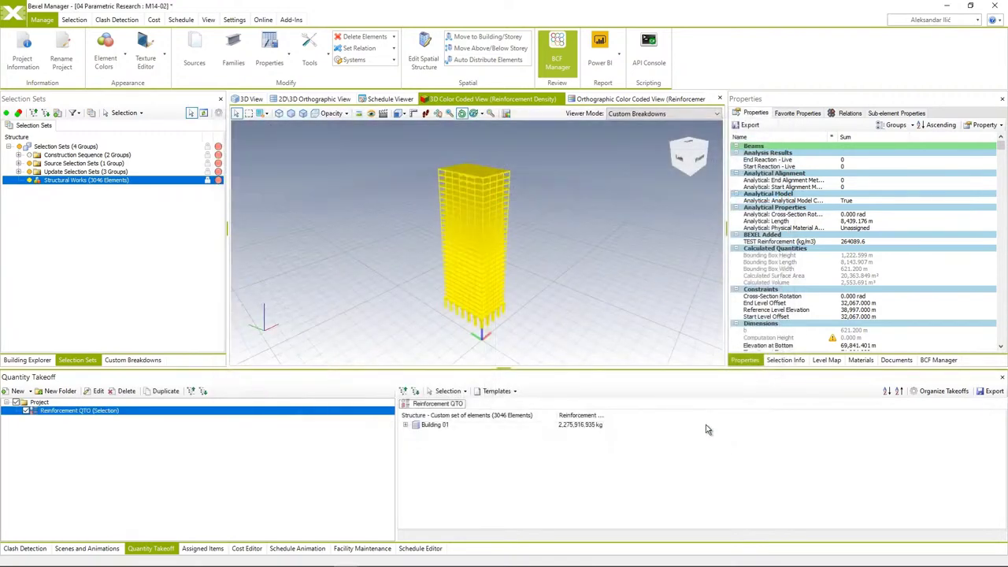
Expand Building 01 in the Reinforcement QTO breakdown and set the color-coded 3D view's viewer mode to Quantity Takeoffs.
{"action": "left_click", "coordinate": [405, 425]}
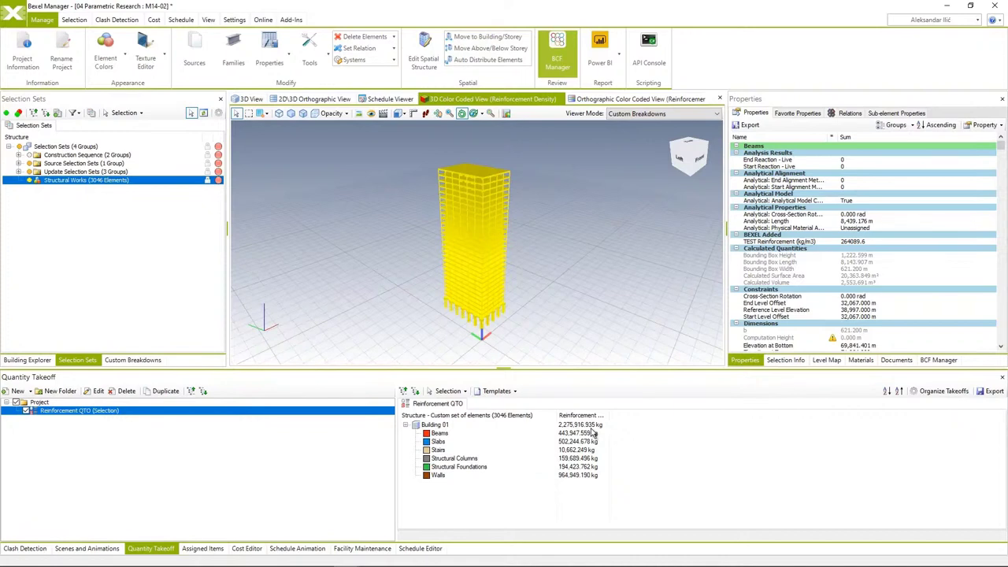
{"action": "left_click", "coordinate": [610, 254]}
{"action": "left_click", "coordinate": [692, 115]}
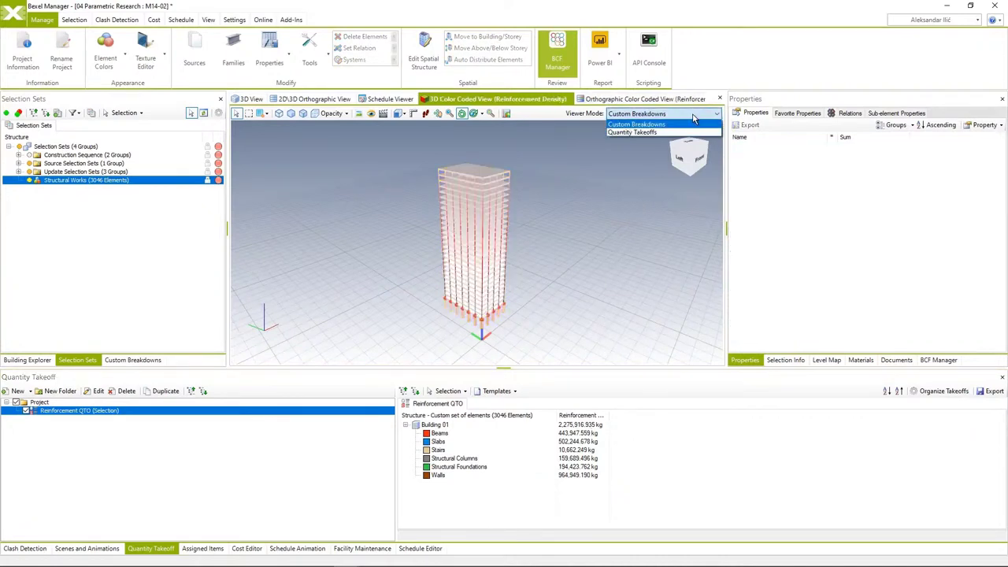
{"action": "left_click", "coordinate": [638, 132]}
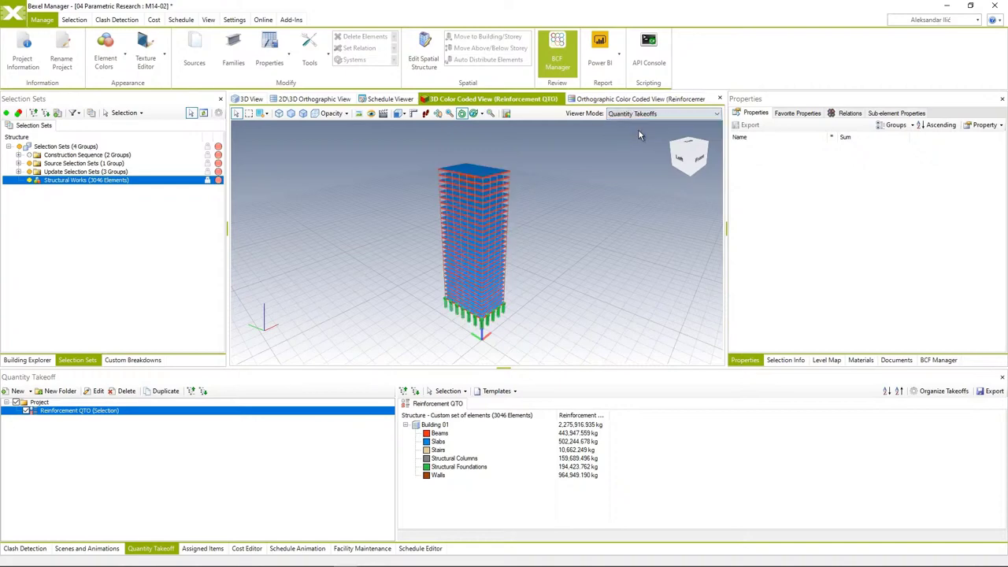
{"action": "mouse_move", "coordinate": [498, 256]}
{"action": "left_mouse_down"}
{"action": "mouse_move", "coordinate": [522, 241]}
{"action": "mouse_move", "coordinate": [489, 249]}
{"action": "left_mouse_up"}
{"action": "scroll", "coordinate": [494, 246], "scroll_direction": "up", "scroll_amount": 2}
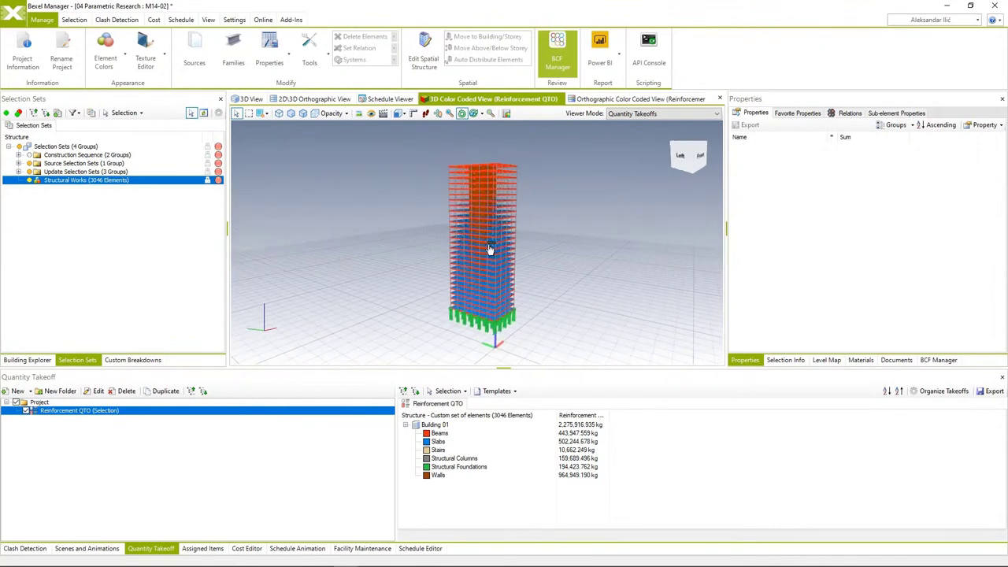
Save the takeoff's breakdown as a template file named QTO Reinforcement in the 06_QTO folder.
{"action": "left_click", "coordinate": [514, 392]}
{"action": "left_click", "coordinate": [501, 403]}
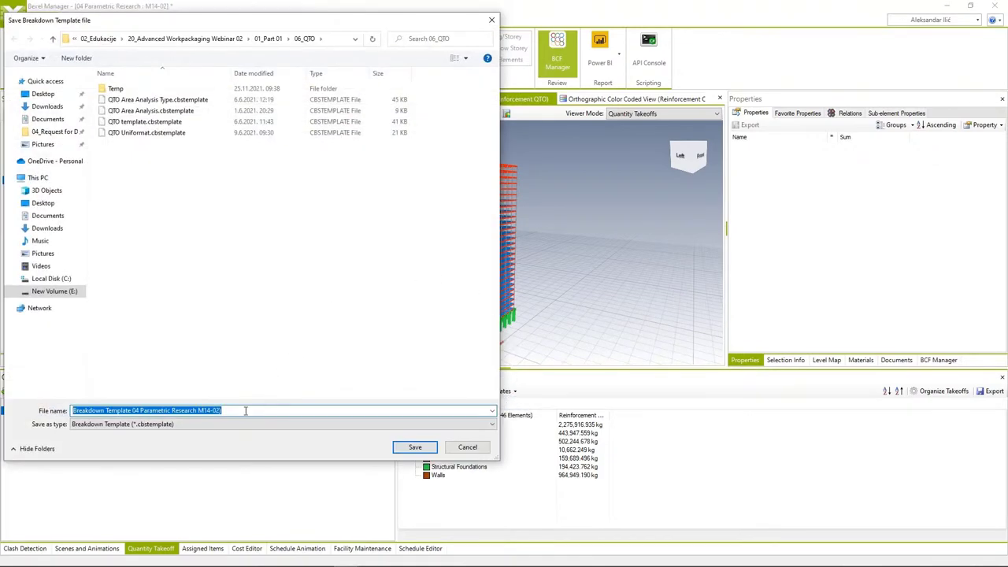
{"action": "type", "text": "QTO Reinforcement"}
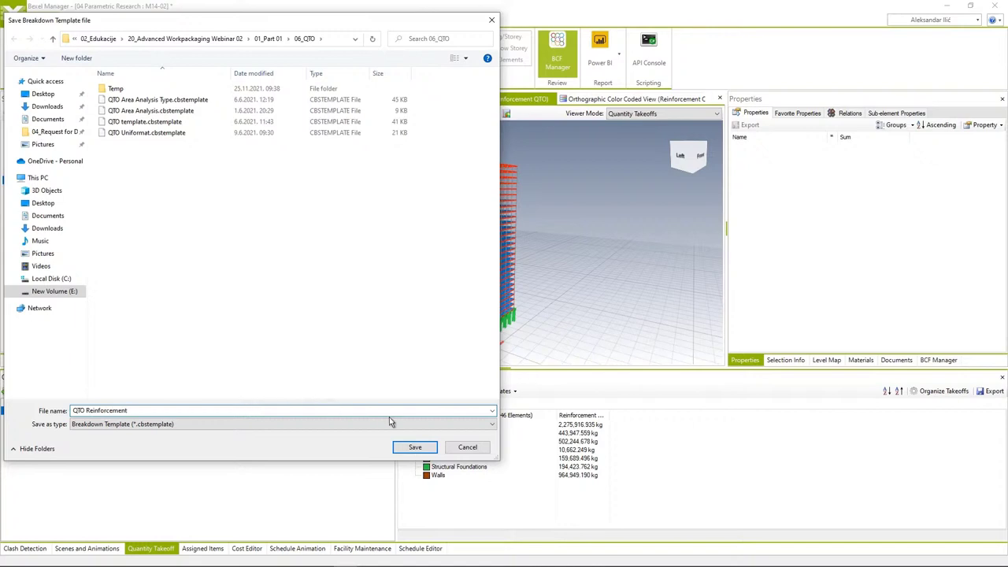
{"action": "left_click", "coordinate": [414, 447]}
Switch to the M14-01 project and show its Quantity Takeoff and Selection Sets.
{"action": "left_click", "coordinate": [558, 324]}
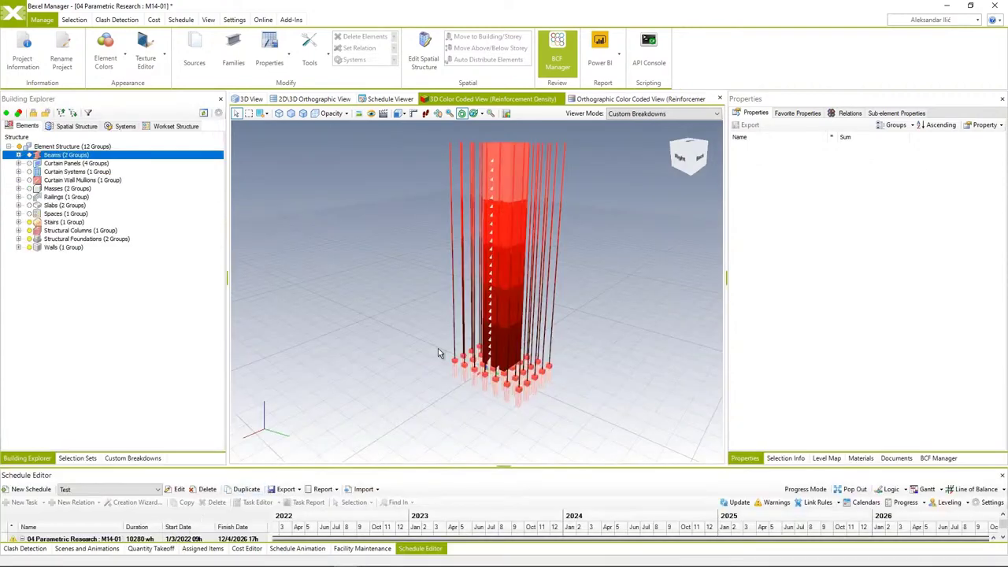
{"action": "left_click", "coordinate": [156, 548]}
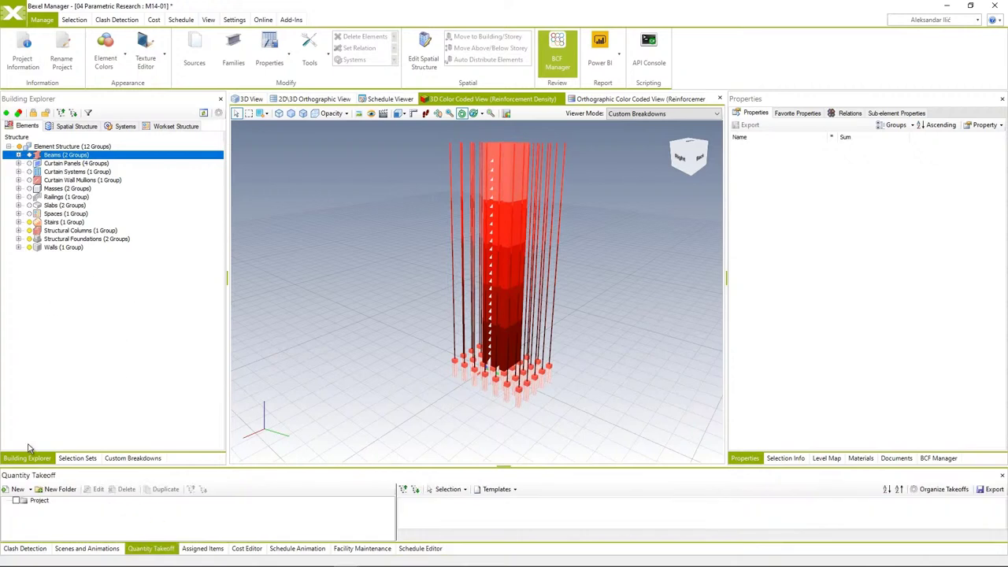
{"action": "left_click", "coordinate": [77, 458]}
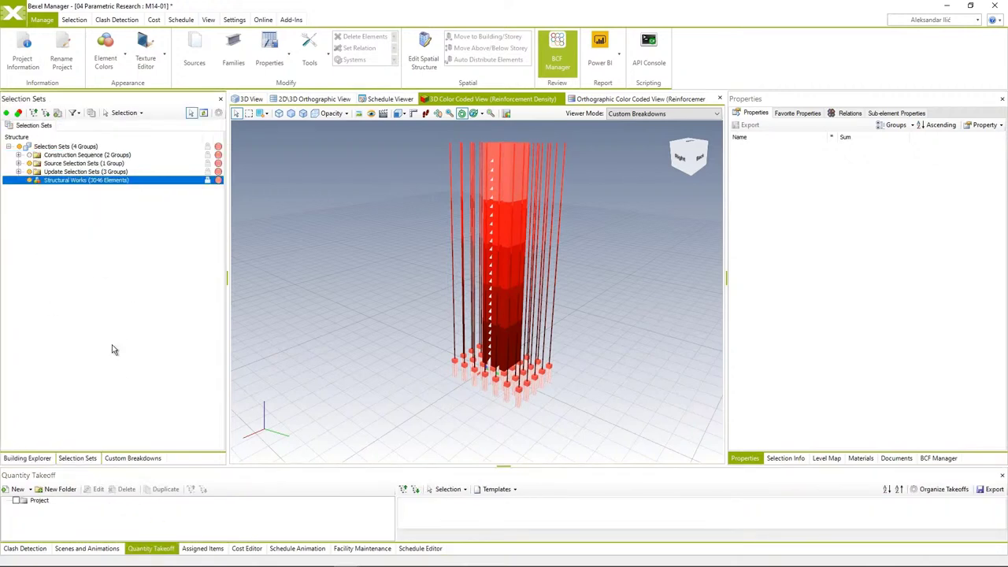
Show and select the Structural Works set, enlarge the lower pane and start a blank quantity takeoff named Reinforcement QTO.
{"action": "left_click", "coordinate": [33, 180]}
{"action": "left_click", "coordinate": [42, 181]}
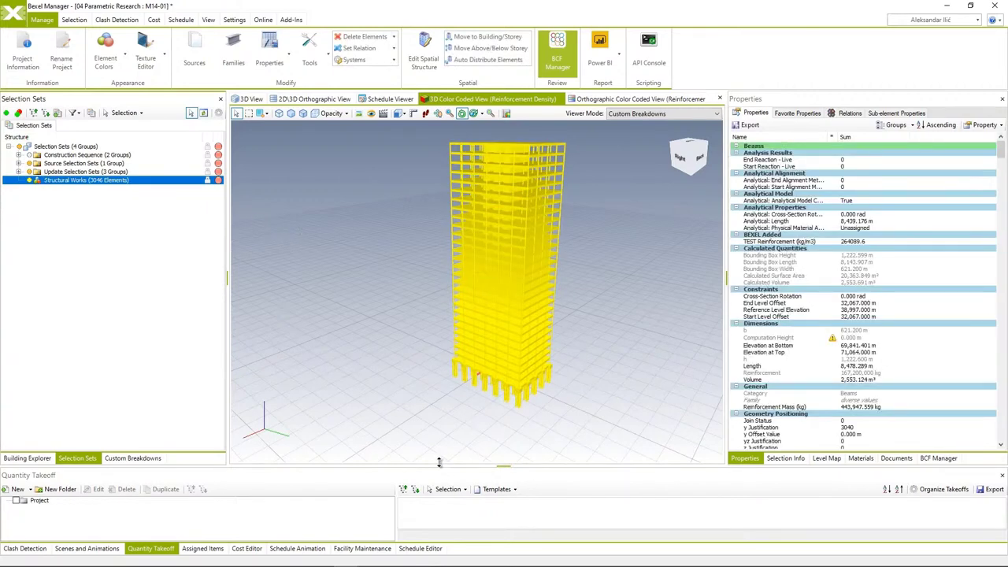
{"action": "left_click_drag", "start_coordinate": [440, 462], "coordinate": [443, 381]}
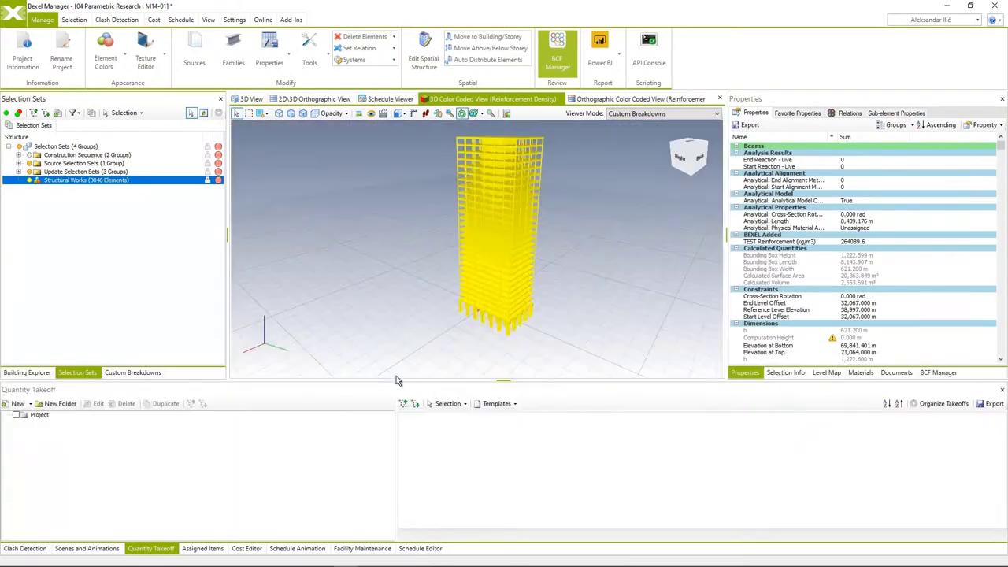
{"action": "left_click", "coordinate": [30, 404]}
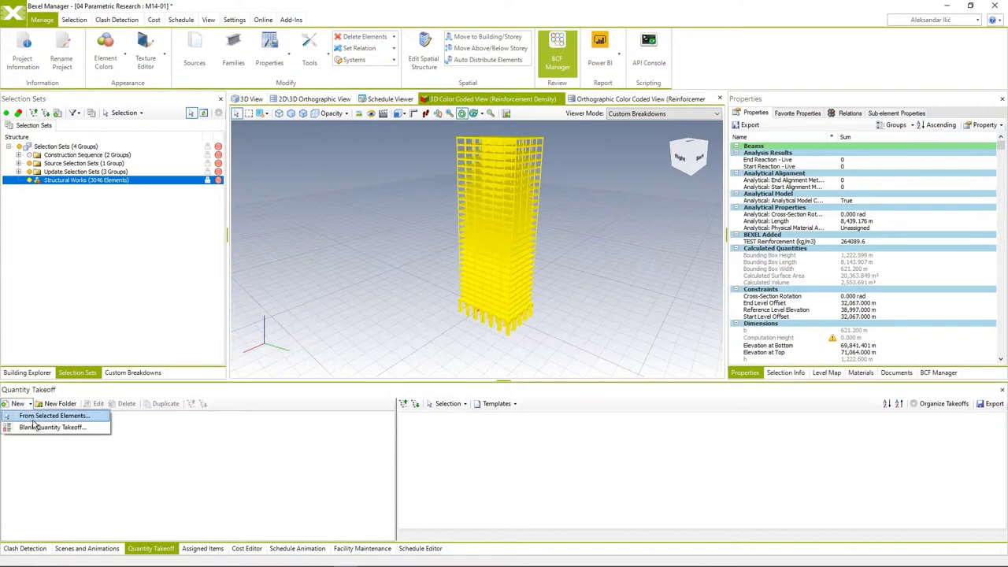
{"action": "left_click", "coordinate": [35, 427]}
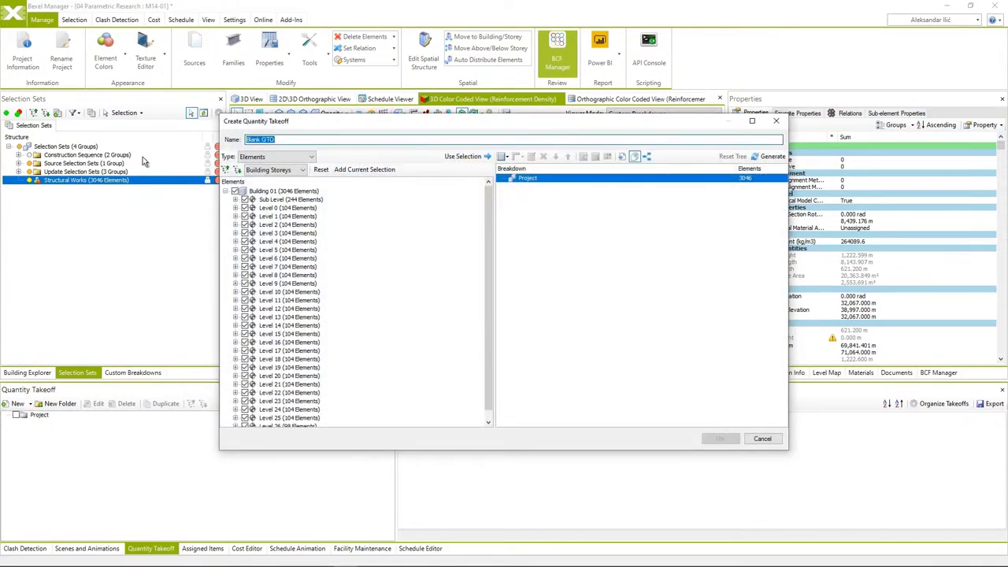
{"action": "type", "text": "Reinforcement QTO"}
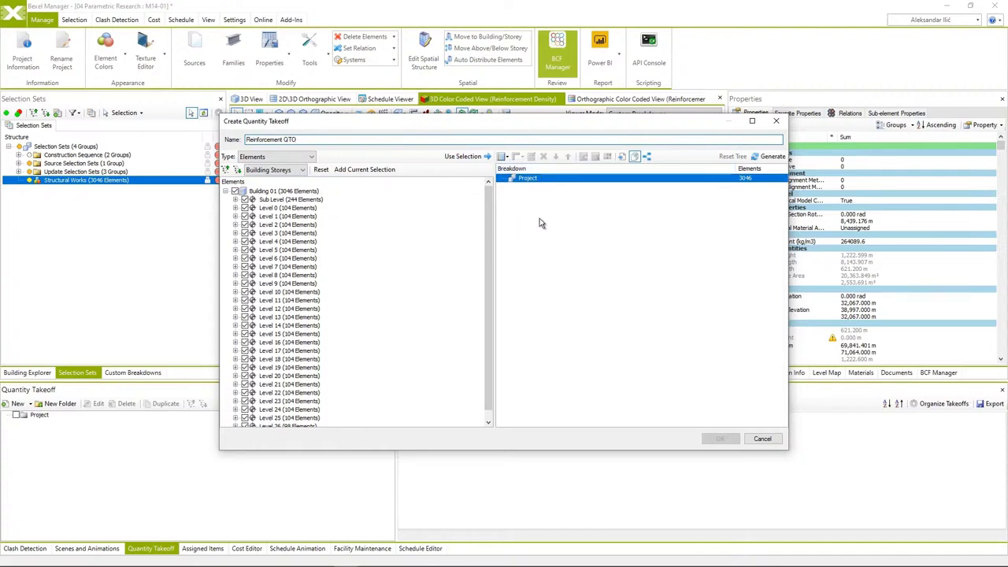
Import the QTO Reinforcement.cbstemplate breakdown template, create the takeoff and expand its Building 01 quantities.
{"action": "left_click", "coordinate": [622, 159]}
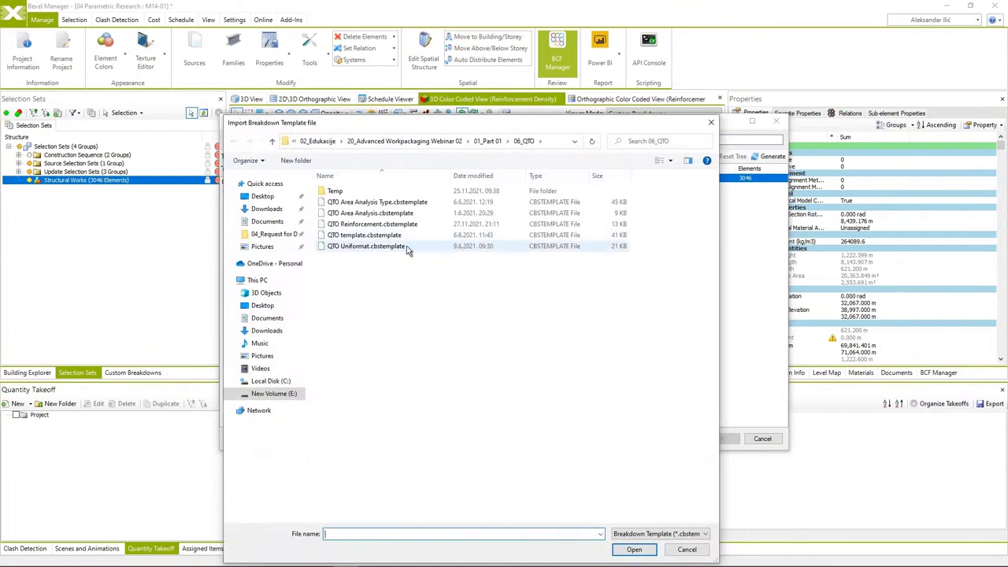
{"action": "left_click", "coordinate": [387, 225]}
{"action": "left_click", "coordinate": [638, 549]}
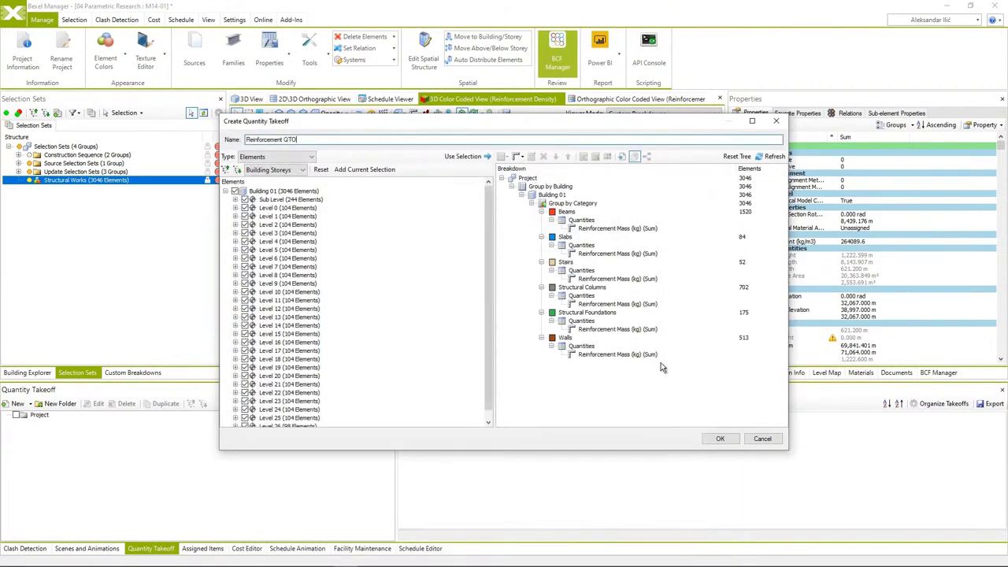
{"action": "left_click", "coordinate": [719, 439]}
{"action": "left_click", "coordinate": [405, 438]}
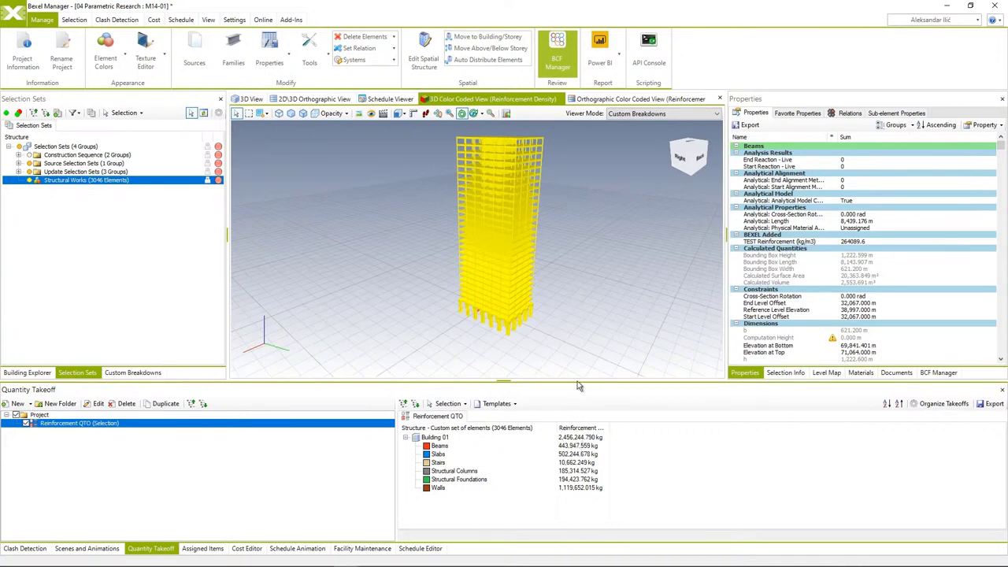
Switch to the M16A-02 project and show its Selection Sets and existing Rebar QTO takeoff in an enlarged lower pane.
{"action": "left_click", "coordinate": [571, 285]}
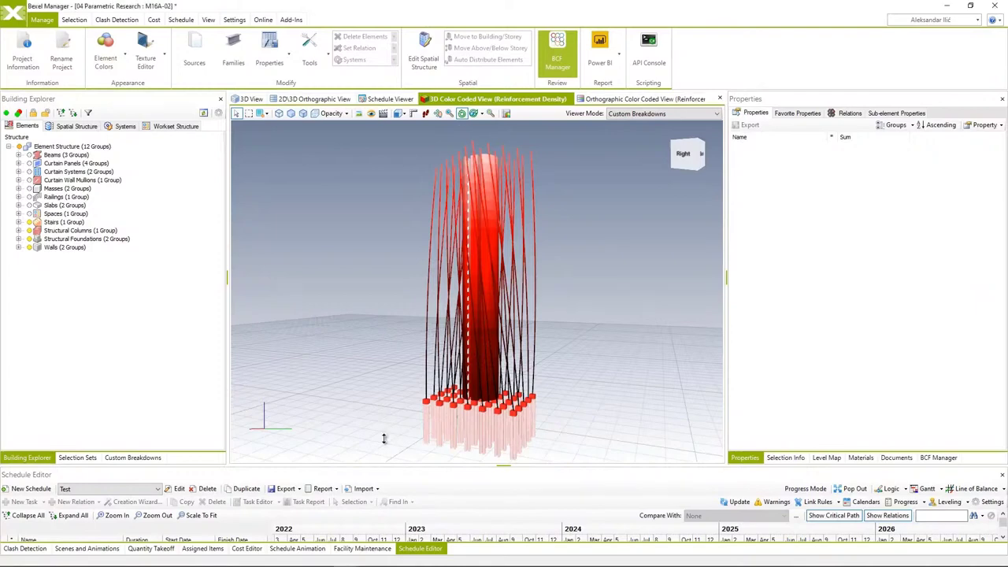
{"action": "left_click_drag", "start_coordinate": [384, 438], "coordinate": [378, 414]}
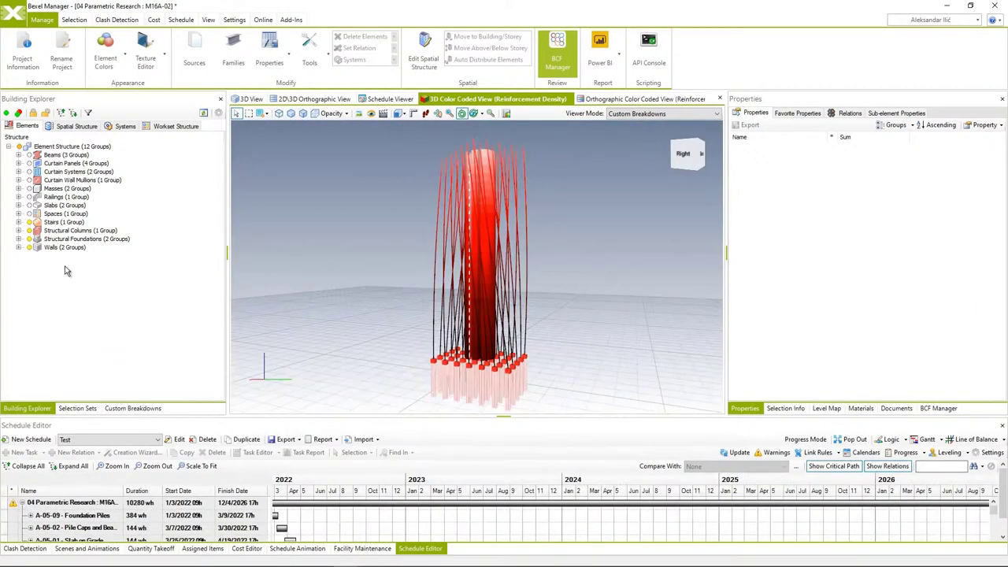
{"action": "left_click", "coordinate": [77, 408]}
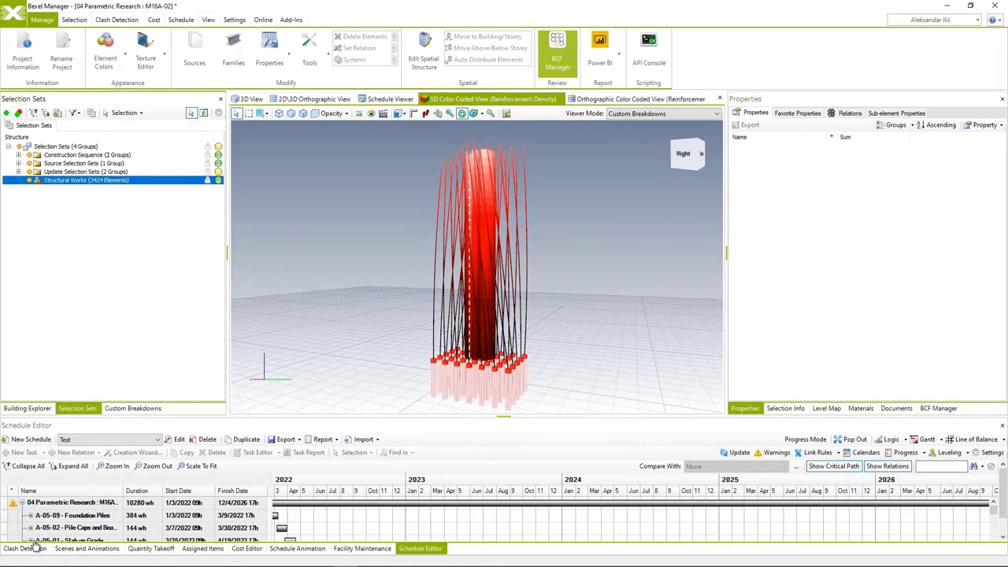
{"action": "left_click", "coordinate": [148, 548]}
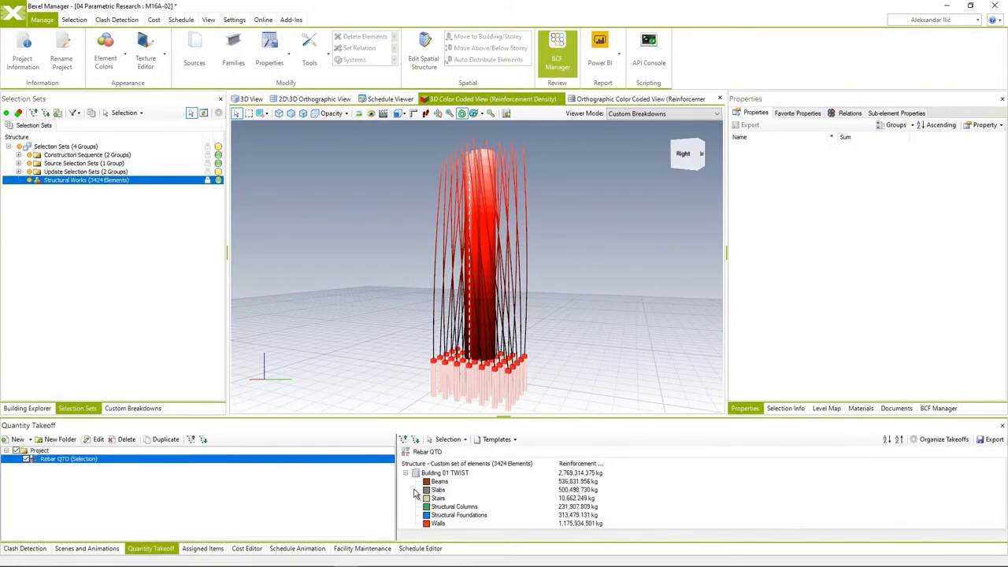
{"action": "left_click_drag", "start_coordinate": [461, 415], "coordinate": [458, 385]}
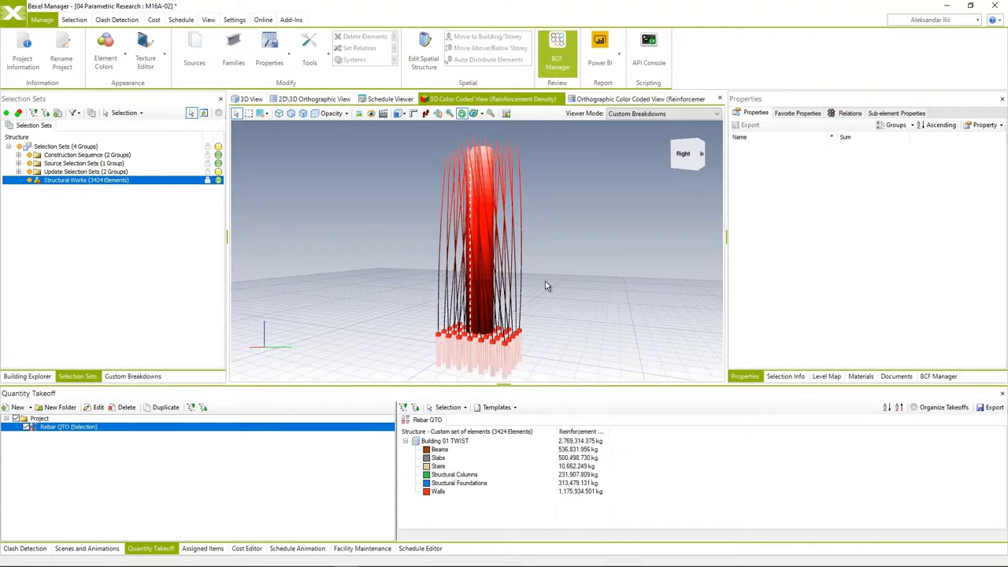
Make the Structural Works set visible in the reinforcement density view and examine the twisted tower from different angles.
{"action": "left_click_drag", "start_coordinate": [520, 281], "coordinate": [558, 297]}
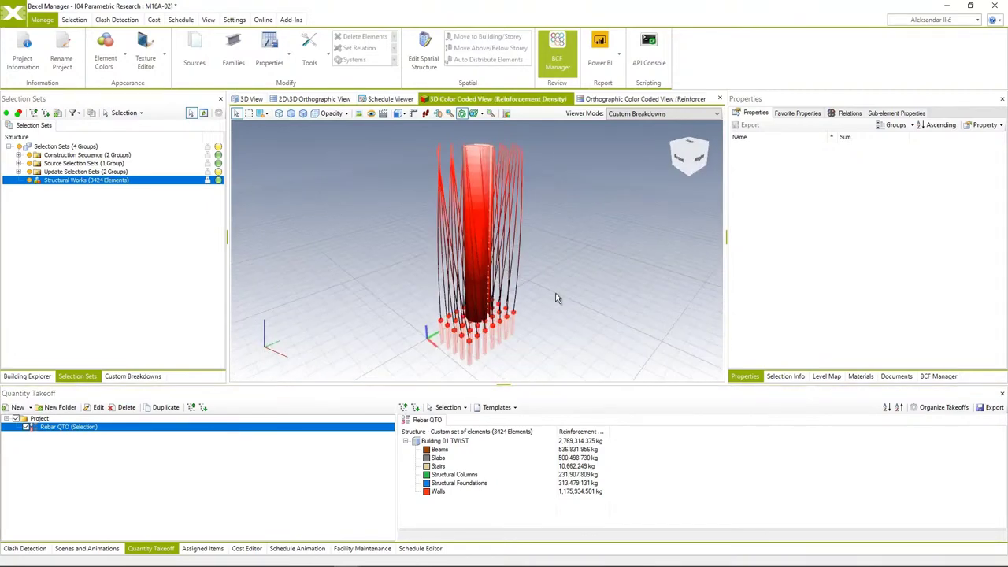
{"action": "left_click", "coordinate": [32, 182]}
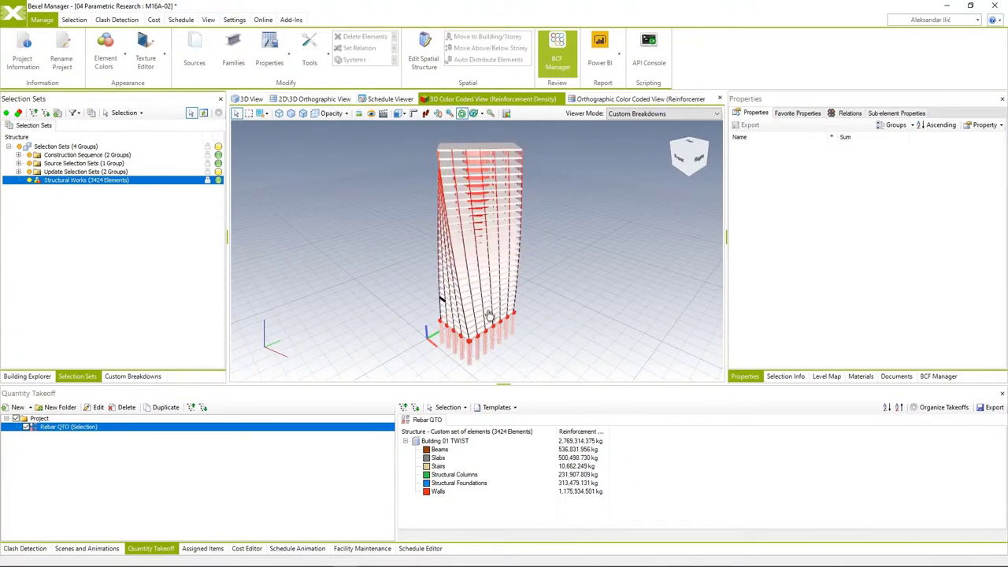
{"action": "mouse_move", "coordinate": [492, 314]}
{"action": "left_mouse_down"}
{"action": "mouse_move", "coordinate": [497, 302]}
{"action": "mouse_move", "coordinate": [482, 306]}
{"action": "left_mouse_up"}
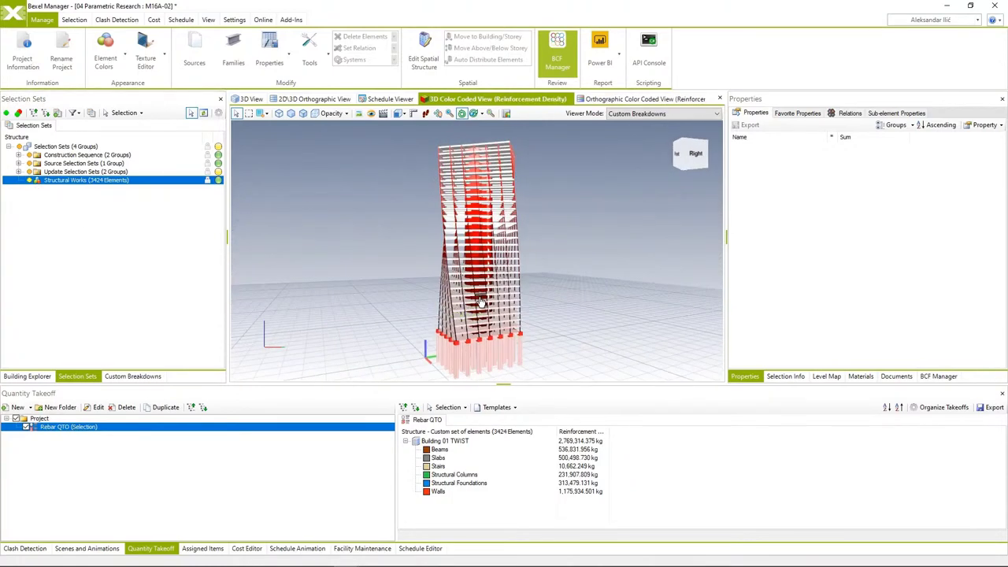
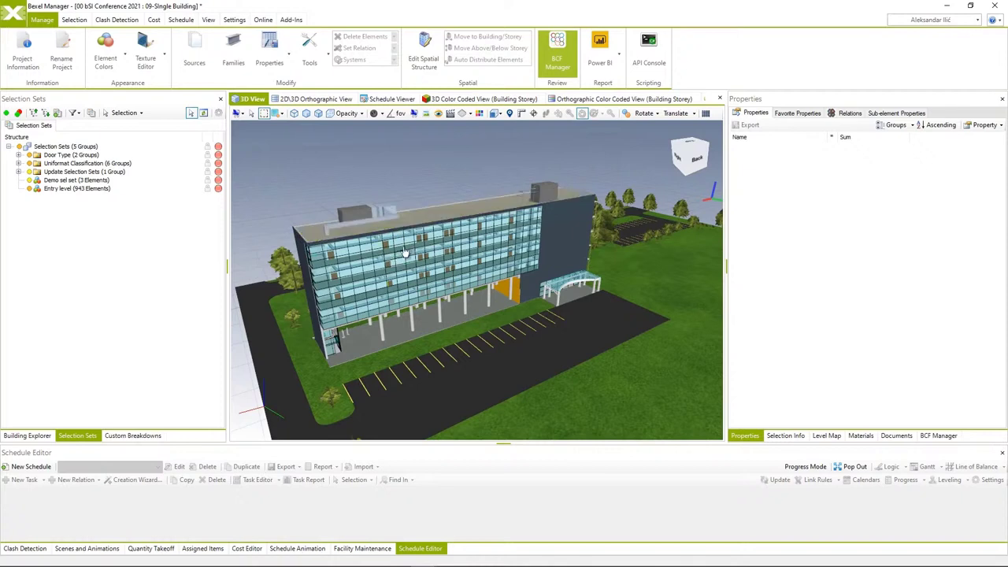
In the 09-Single Building project, launch the Property Checker add-in.
{"action": "left_click_drag", "start_coordinate": [347, 207], "coordinate": [339, 241]}
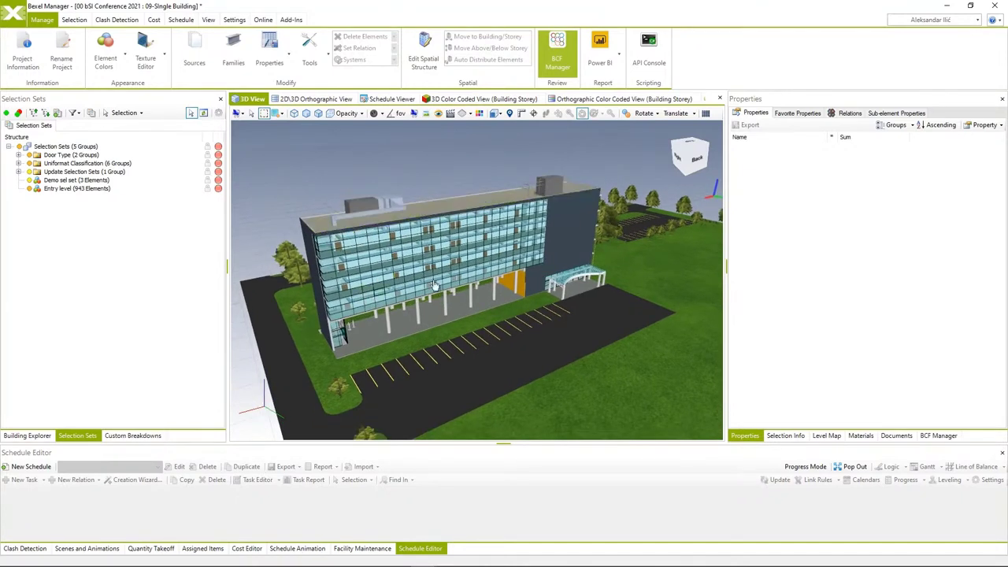
{"action": "left_click_drag", "start_coordinate": [437, 233], "coordinate": [439, 236]}
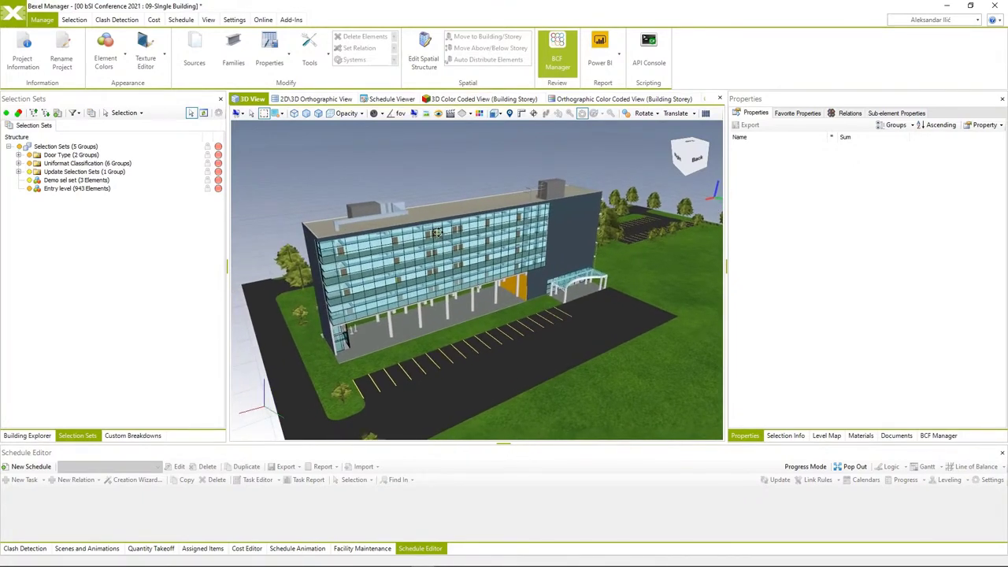
{"action": "left_click_drag", "start_coordinate": [437, 233], "coordinate": [446, 236]}
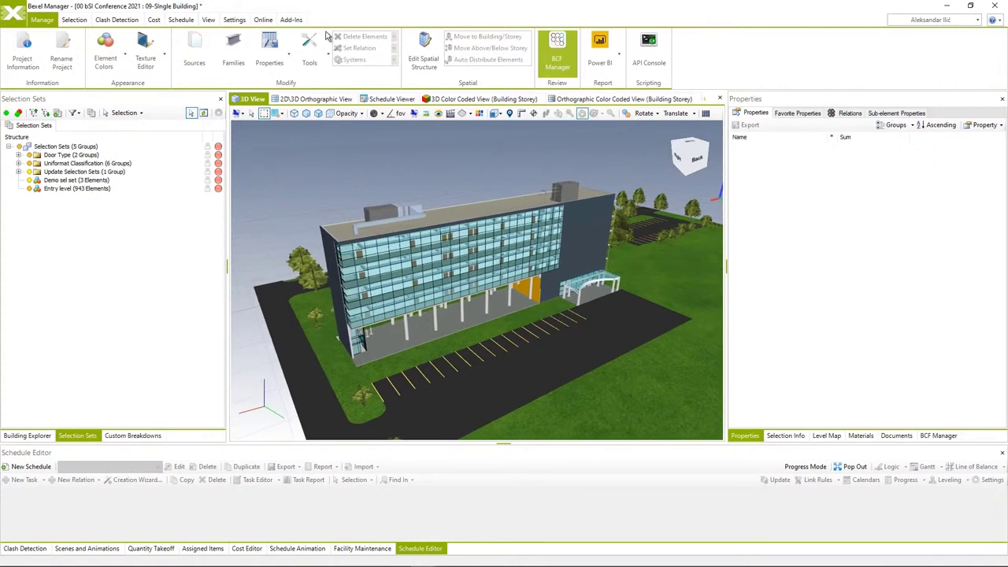
{"action": "left_click", "coordinate": [291, 20]}
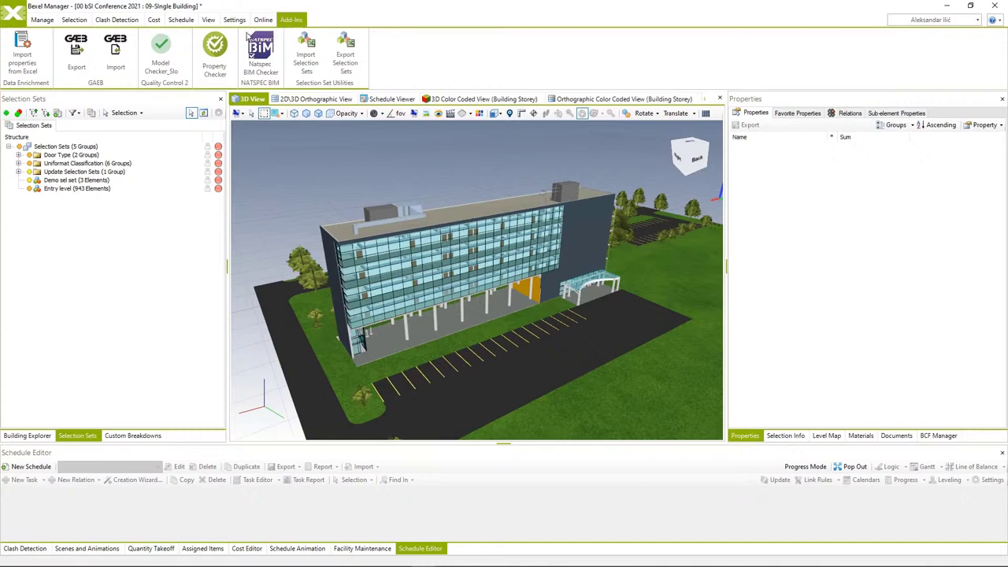
{"action": "left_click", "coordinate": [221, 60]}
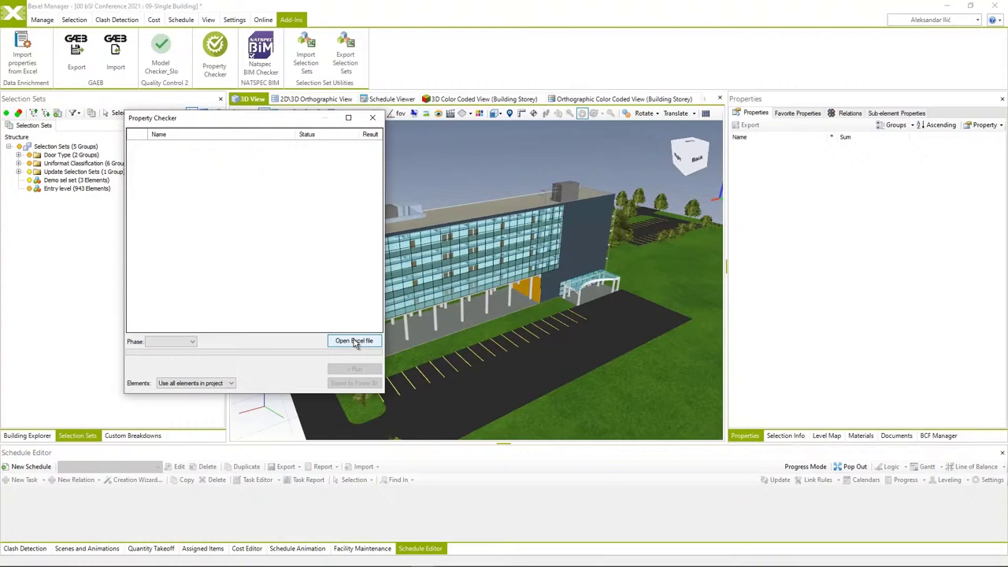
From the checker's Excel file selection, open Excel_UniversalForm in Excel and show its Project Information sheet to review the project phases.
{"action": "left_click", "coordinate": [355, 341]}
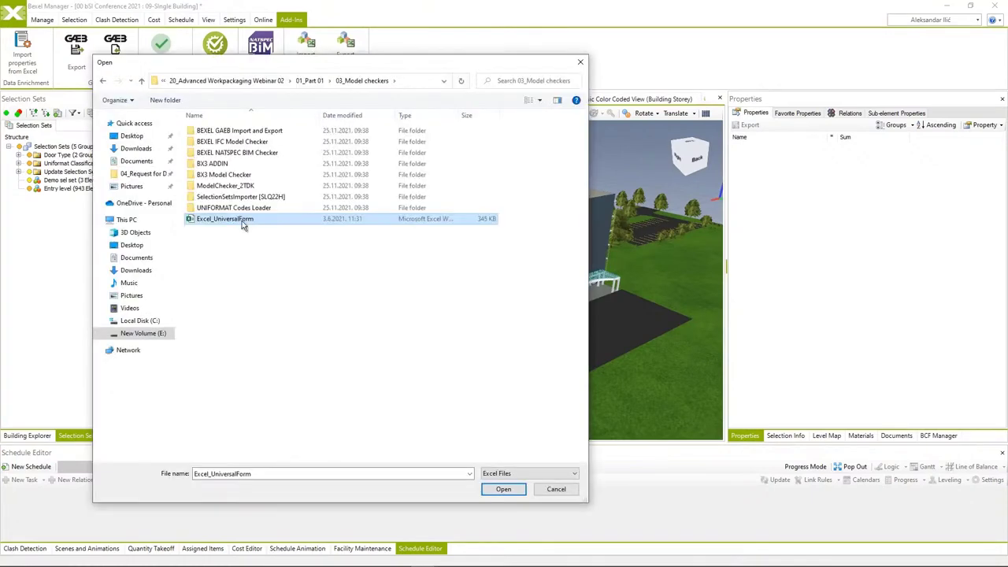
{"action": "right_click", "coordinate": [242, 221]}
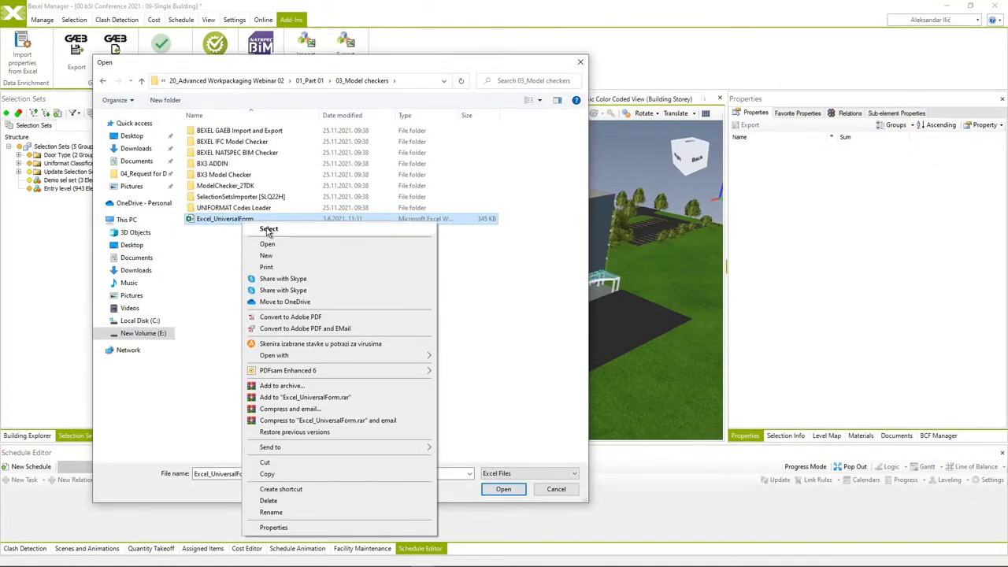
{"action": "left_click", "coordinate": [285, 246]}
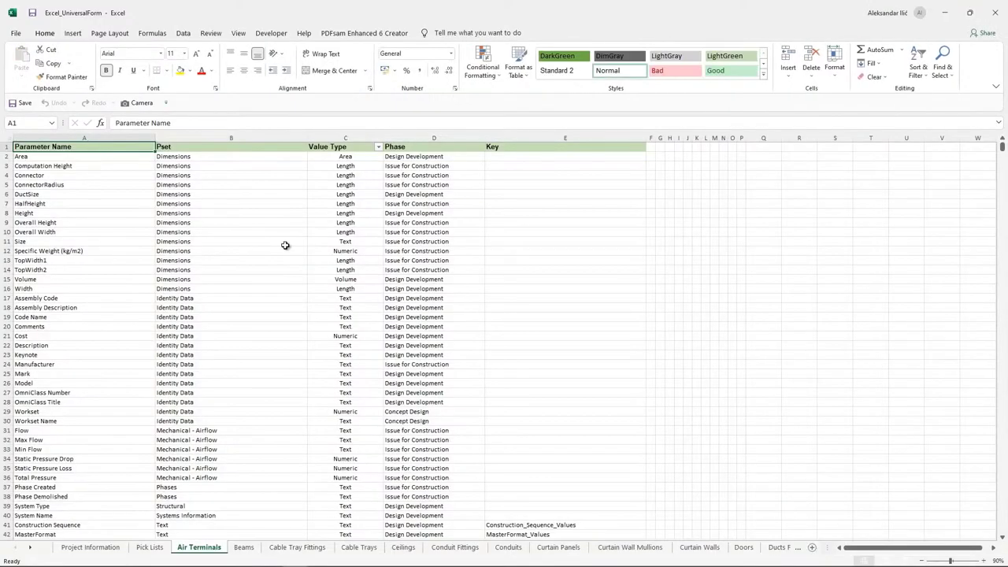
{"action": "left_click", "coordinate": [91, 547]}
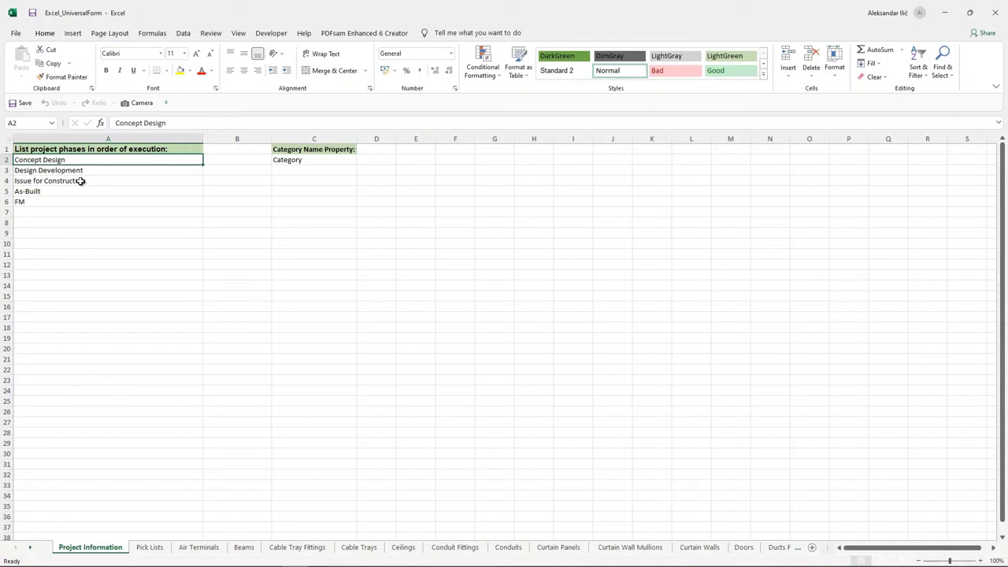
Highlight the listed project phases and look through the category requirement sheets from Air Terminals to Ceilings.
{"action": "left_click_drag", "start_coordinate": [89, 160], "coordinate": [87, 200]}
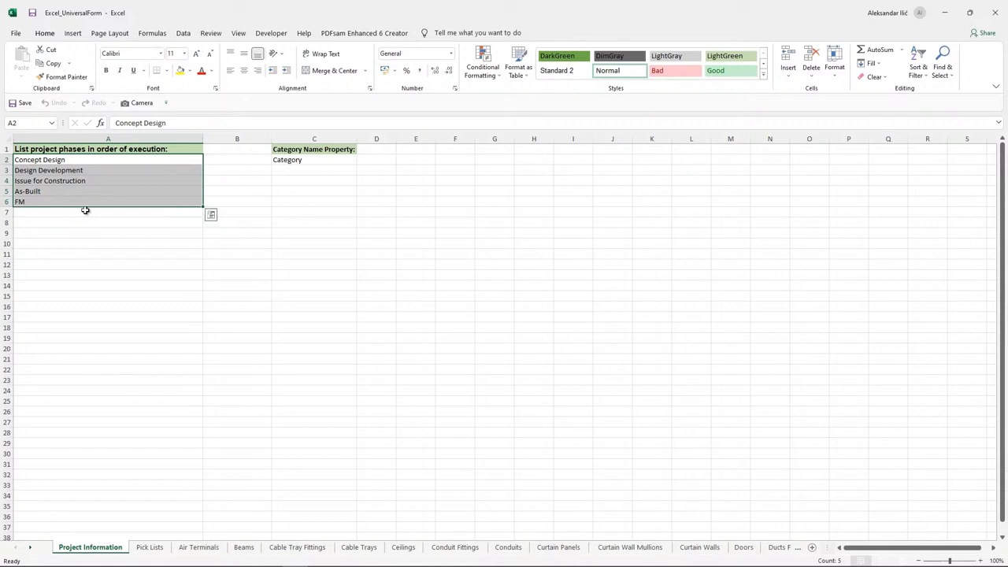
{"action": "left_click", "coordinate": [198, 547]}
{"action": "scroll", "coordinate": [132, 393], "scroll_direction": "down", "scroll_amount": 2}
{"action": "scroll", "coordinate": [133, 393], "scroll_direction": "down", "scroll_amount": 5}
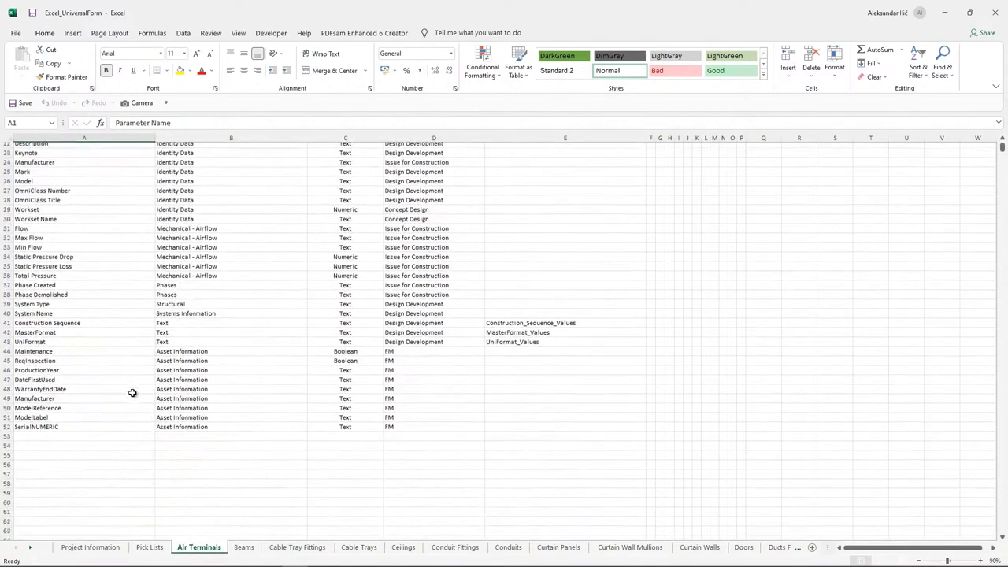
{"action": "scroll", "coordinate": [133, 393], "scroll_direction": "up", "scroll_amount": 7}
{"action": "left_click", "coordinate": [254, 554]}
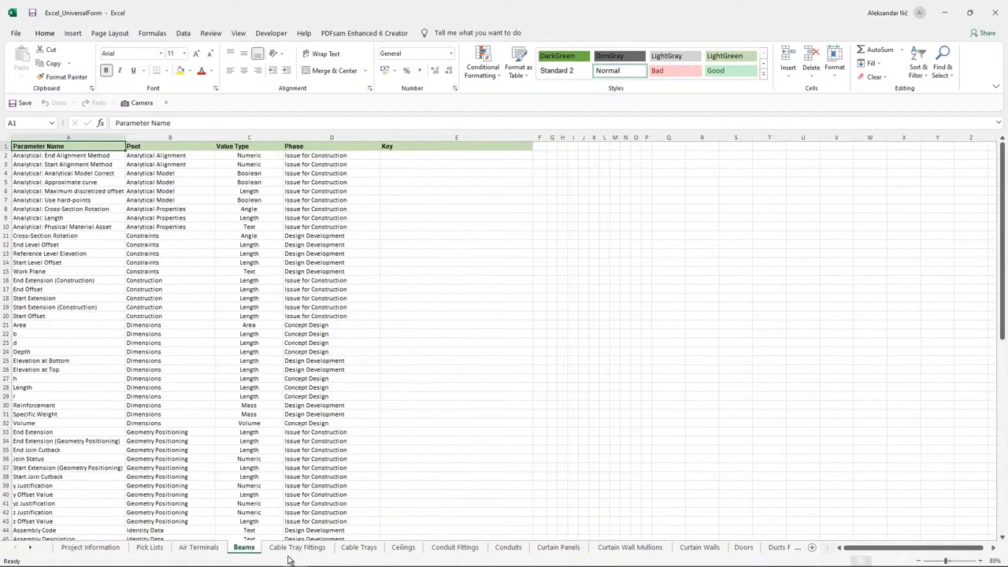
{"action": "left_click", "coordinate": [292, 555]}
{"action": "left_click", "coordinate": [359, 551]}
{"action": "left_click", "coordinate": [396, 554]}
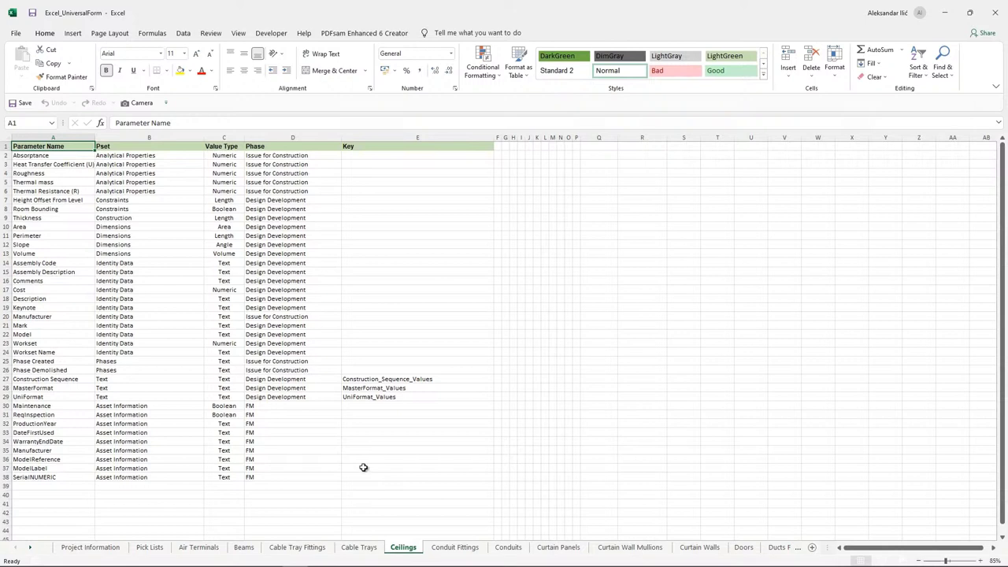
On the Ceilings sheet, review the Parameter Name, Pset, Value Type, Phase and Key columns, including the Construction_Sequence_Values key.
{"action": "left_click", "coordinate": [52, 138]}
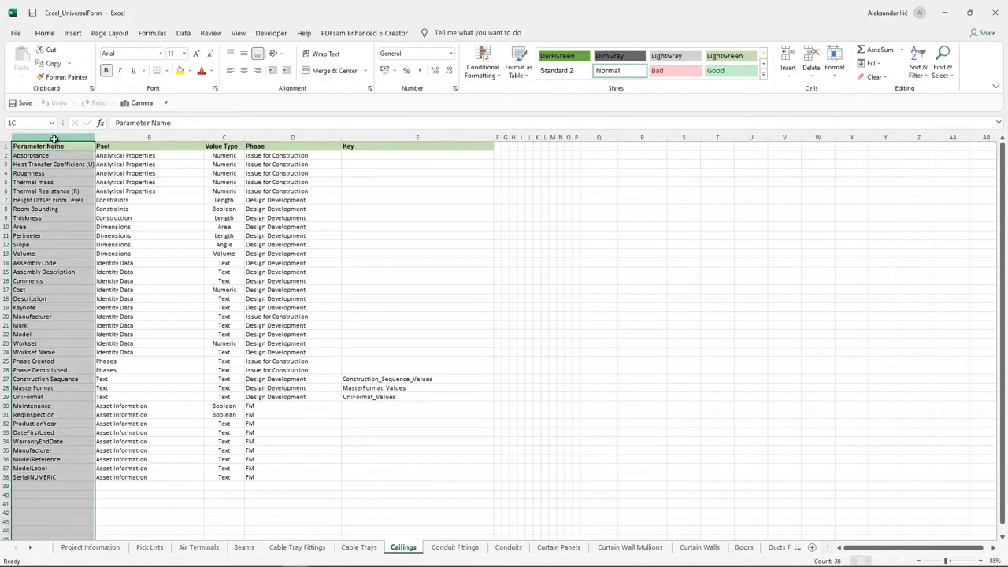
{"action": "left_click", "coordinate": [144, 139]}
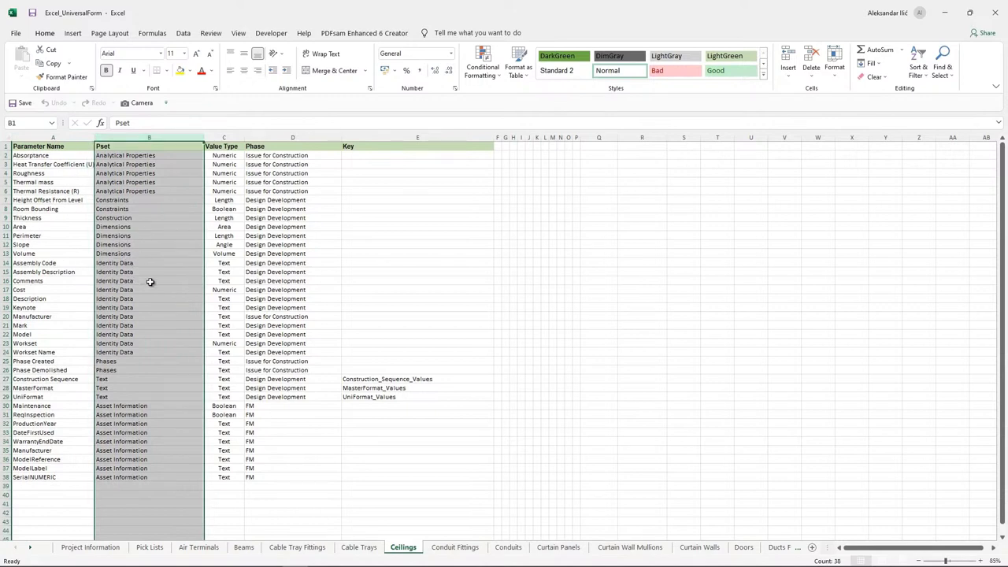
{"action": "left_click", "coordinate": [220, 139]}
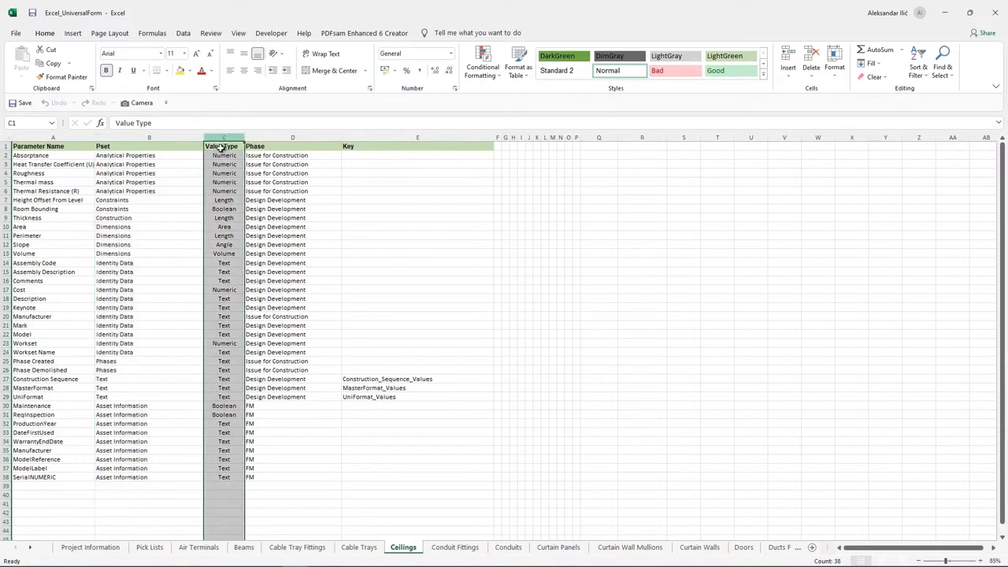
{"action": "left_click", "coordinate": [279, 138]}
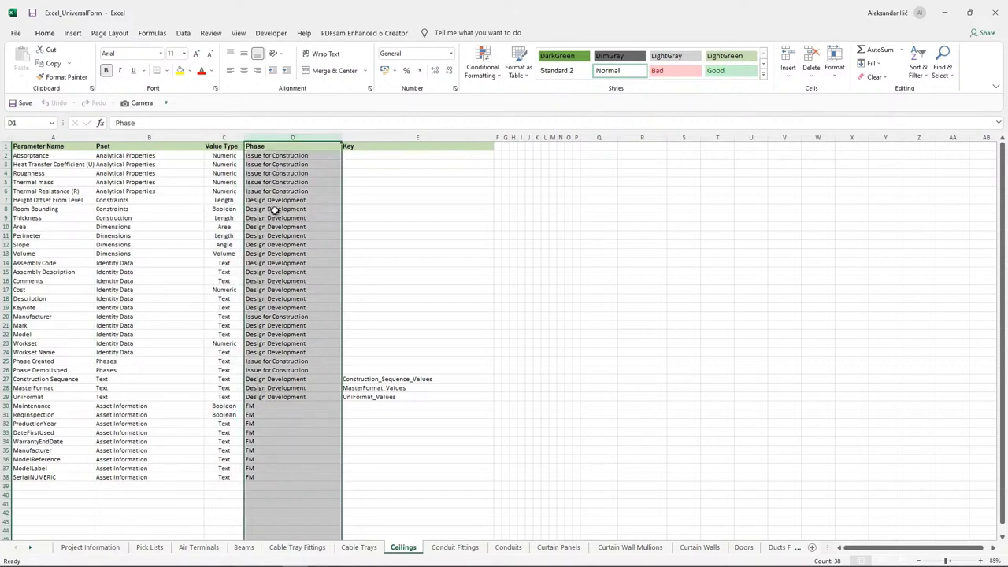
{"action": "left_click", "coordinate": [275, 208]}
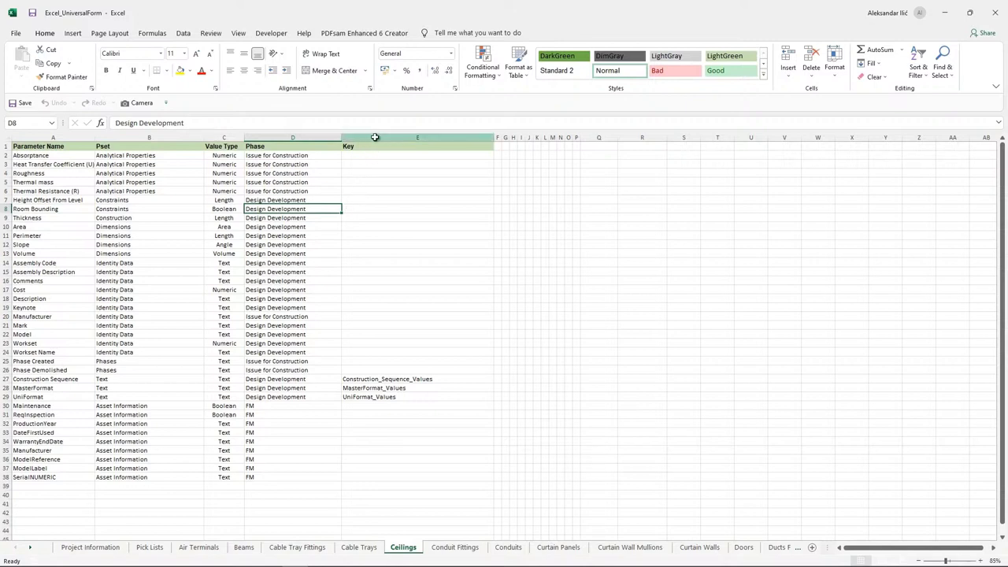
{"action": "left_click", "coordinate": [375, 135]}
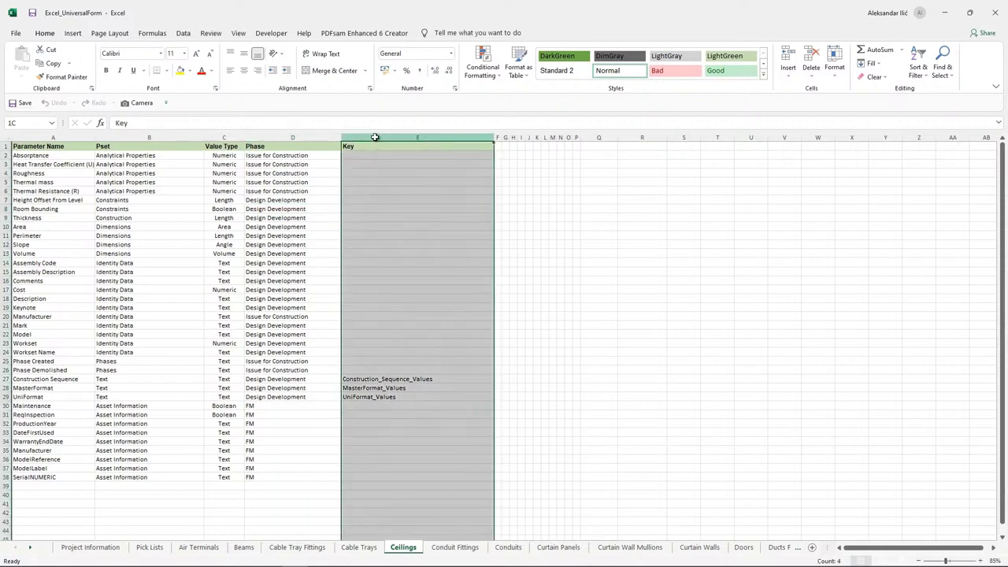
{"action": "left_click", "coordinate": [396, 380]}
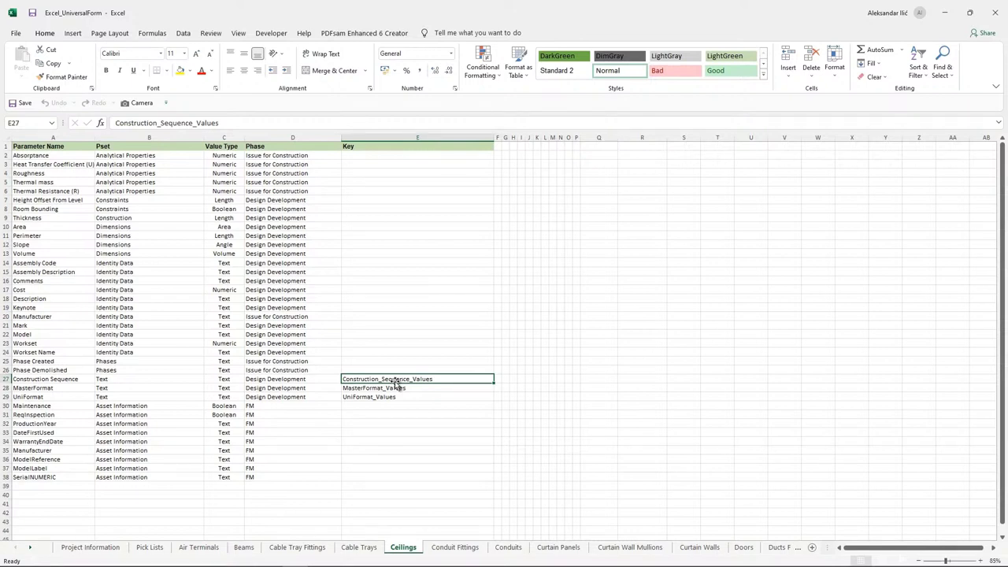
On the Pick Lists sheet, examine the allowed values for Construction_Sequence_Values and the other parameter pick lists.
{"action": "left_click", "coordinate": [150, 547]}
{"action": "left_click_drag", "start_coordinate": [281, 182], "coordinate": [310, 391]}
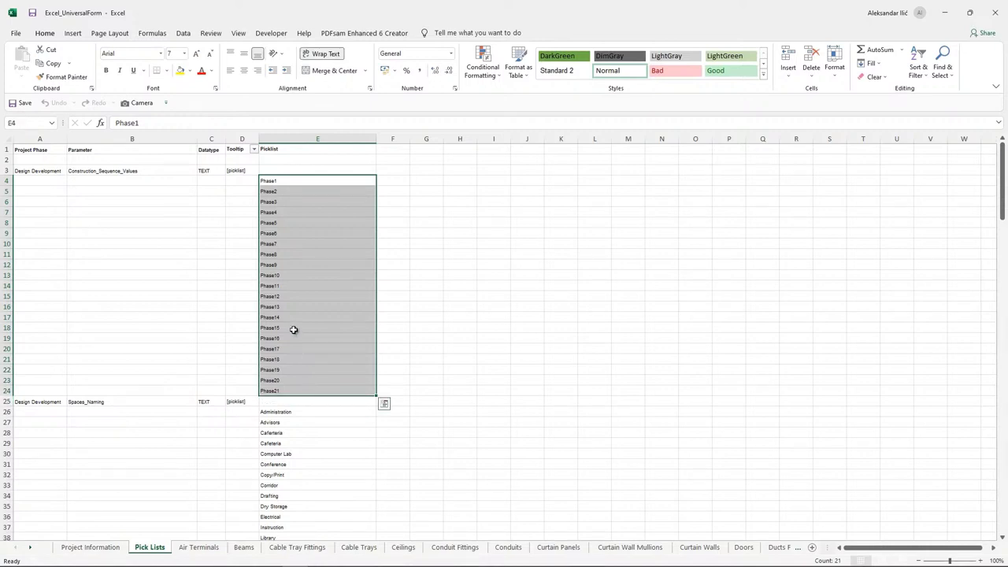
{"action": "scroll", "coordinate": [293, 330], "scroll_direction": "down", "scroll_amount": 4}
{"action": "scroll", "coordinate": [293, 330], "scroll_direction": "up", "scroll_amount": 4}
{"action": "scroll", "coordinate": [292, 329], "scroll_direction": "down", "scroll_amount": 2}
{"action": "scroll", "coordinate": [292, 329], "scroll_direction": "up", "scroll_amount": 2}
{"action": "scroll", "coordinate": [293, 339], "scroll_direction": "down", "scroll_amount": 5}
{"action": "scroll", "coordinate": [291, 359], "scroll_direction": "down", "scroll_amount": 8}
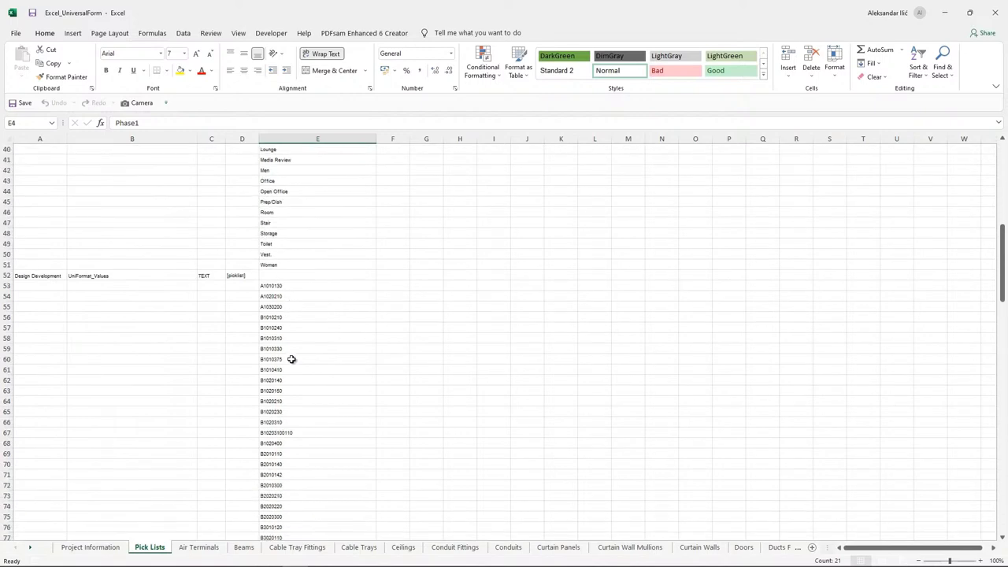
{"action": "scroll", "coordinate": [292, 360], "scroll_direction": "down", "scroll_amount": 12}
{"action": "scroll", "coordinate": [291, 359], "scroll_direction": "up", "scroll_amount": 20}
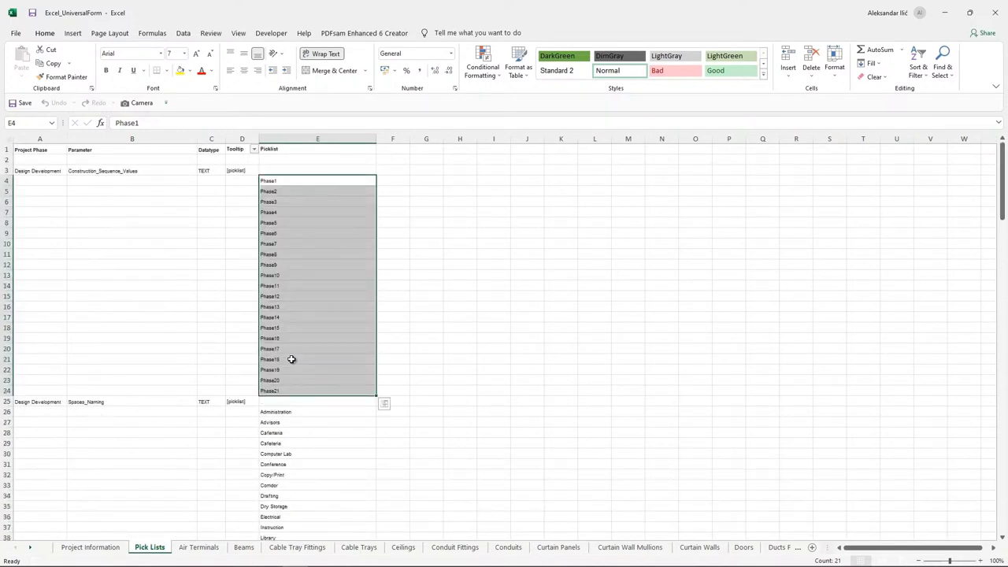
Return to the Project Information sheet, close the workbook, and load Excel_UniversalForm into Bexel Manager's Property Checker.
{"action": "left_click", "coordinate": [113, 546]}
{"action": "left_click", "coordinate": [988, 13]}
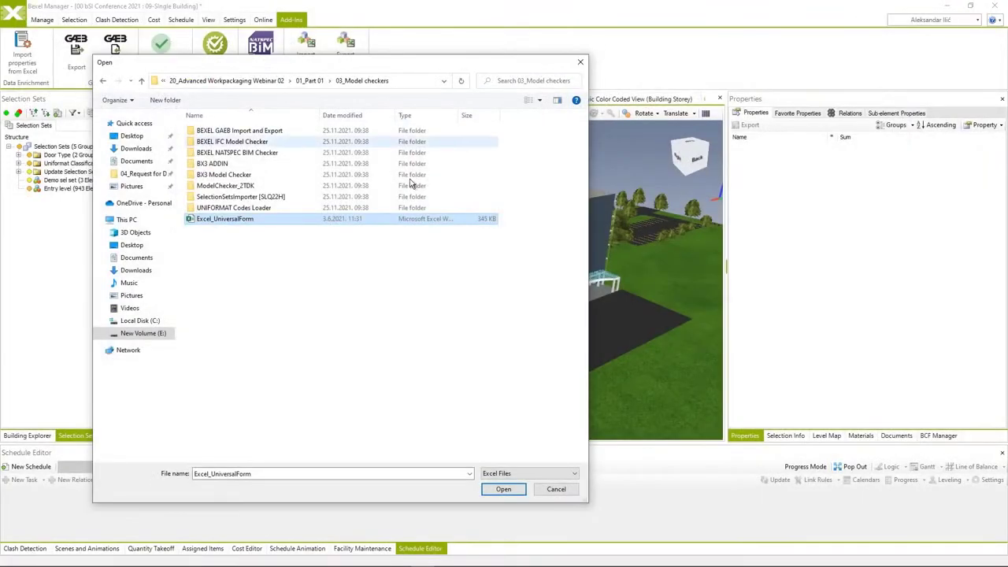
{"action": "left_click", "coordinate": [512, 490]}
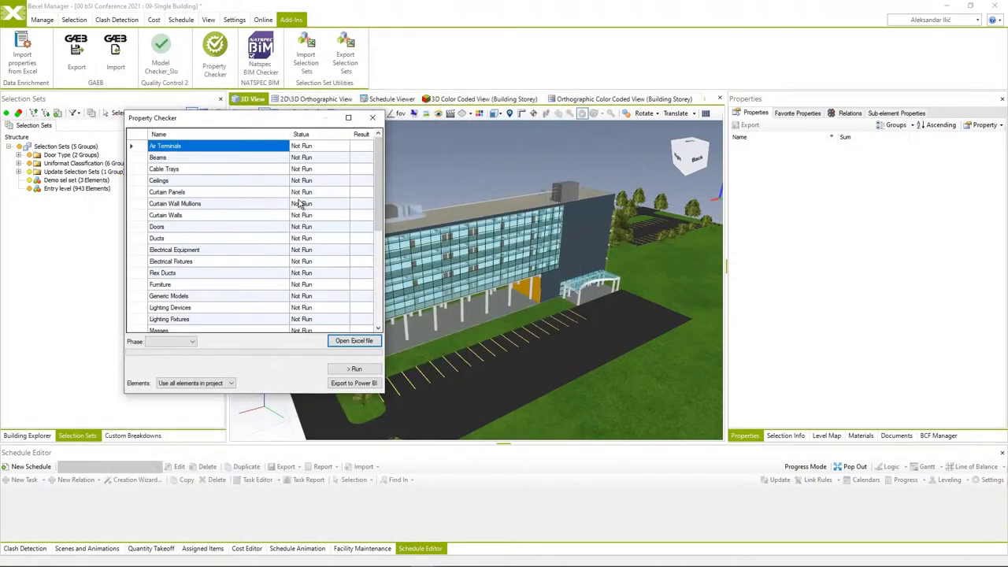
{"action": "scroll", "coordinate": [296, 236], "scroll_direction": "down", "scroll_amount": 1}
{"action": "scroll", "coordinate": [296, 236], "scroll_direction": "up", "scroll_amount": 1}
Run the property check for the Design Development phase on all project elements, accept opening the log, and close the checker.
{"action": "left_click", "coordinate": [192, 344]}
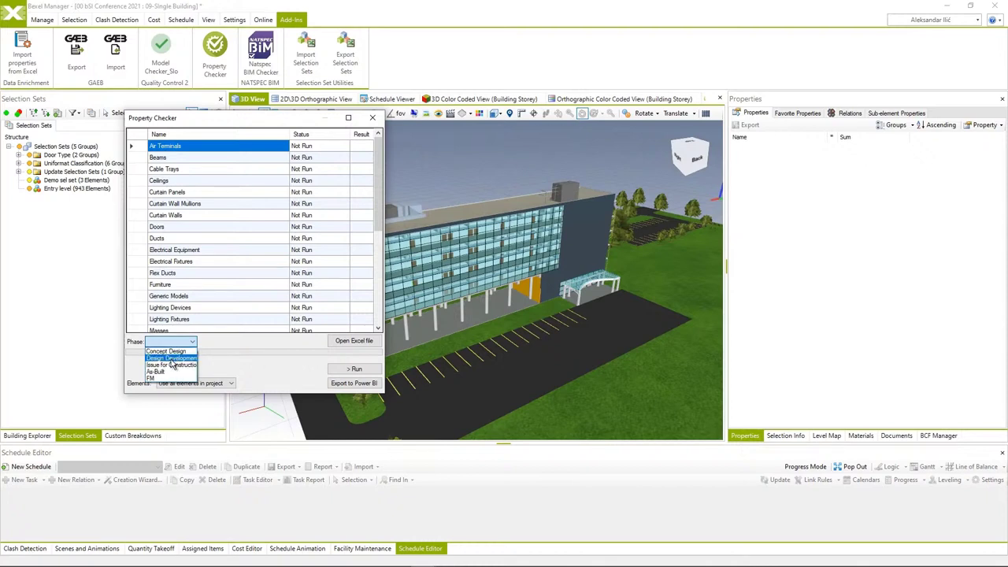
{"action": "left_click", "coordinate": [172, 359]}
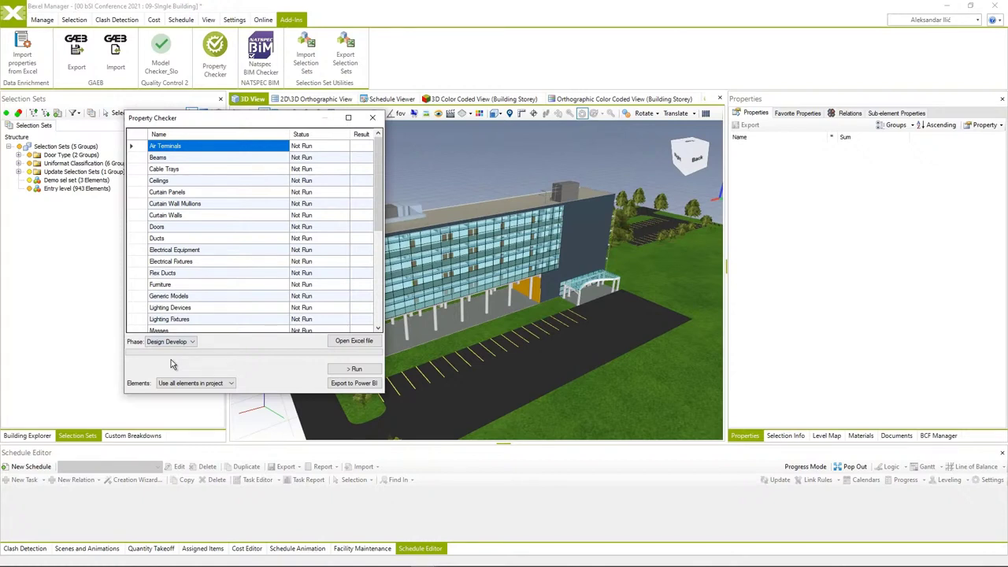
{"action": "left_click", "coordinate": [215, 383]}
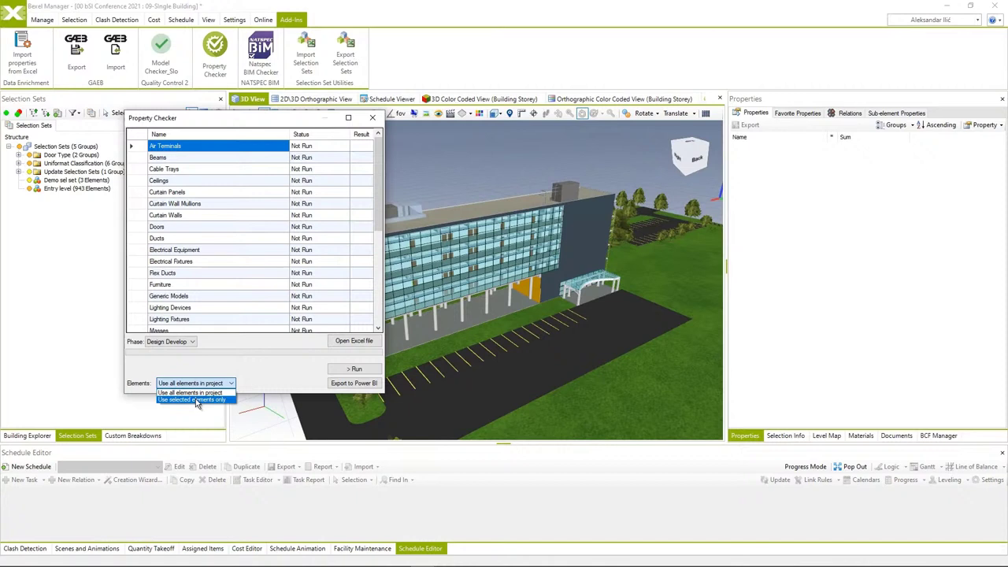
{"action": "left_click", "coordinate": [199, 393]}
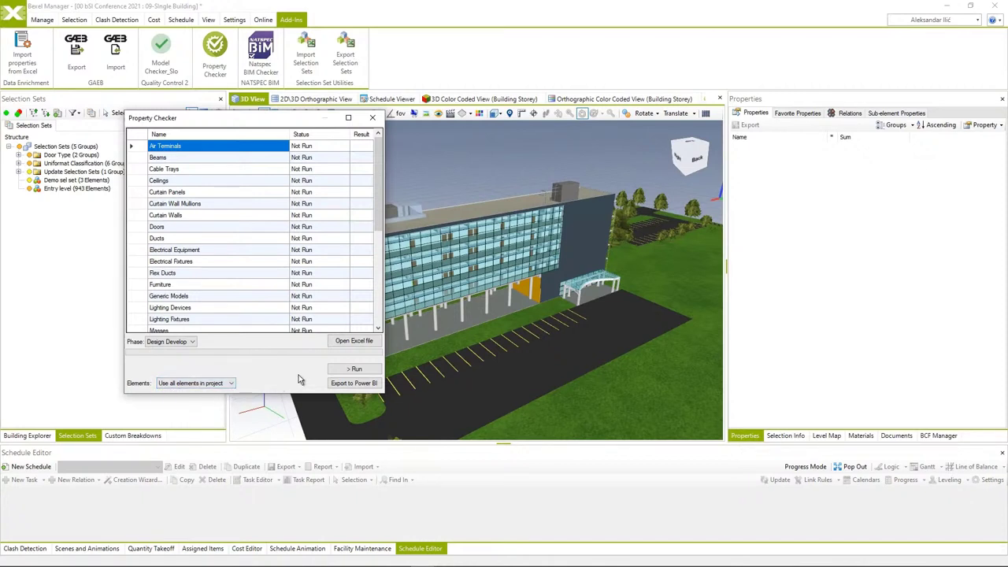
{"action": "left_click", "coordinate": [343, 371]}
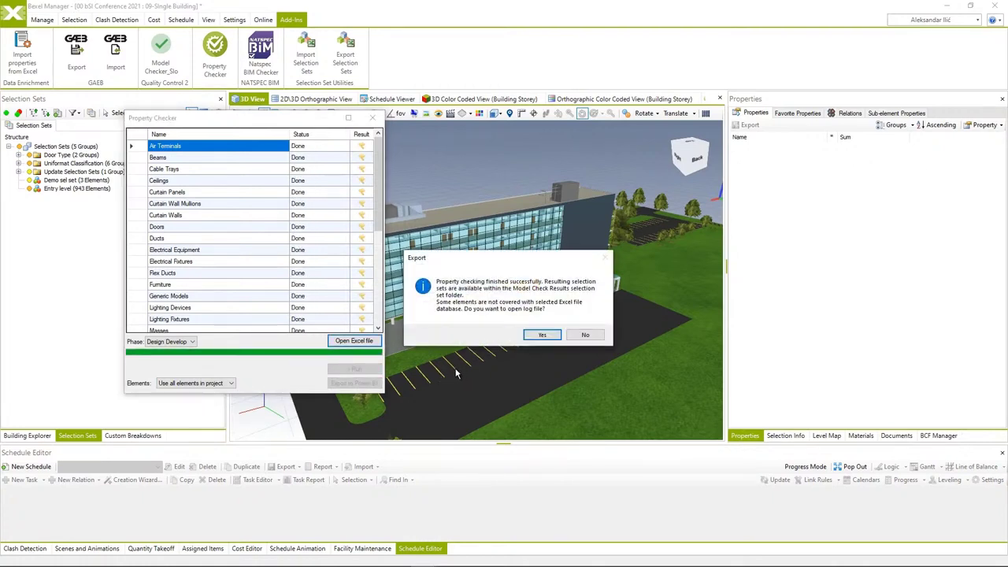
{"action": "left_click", "coordinate": [541, 335]}
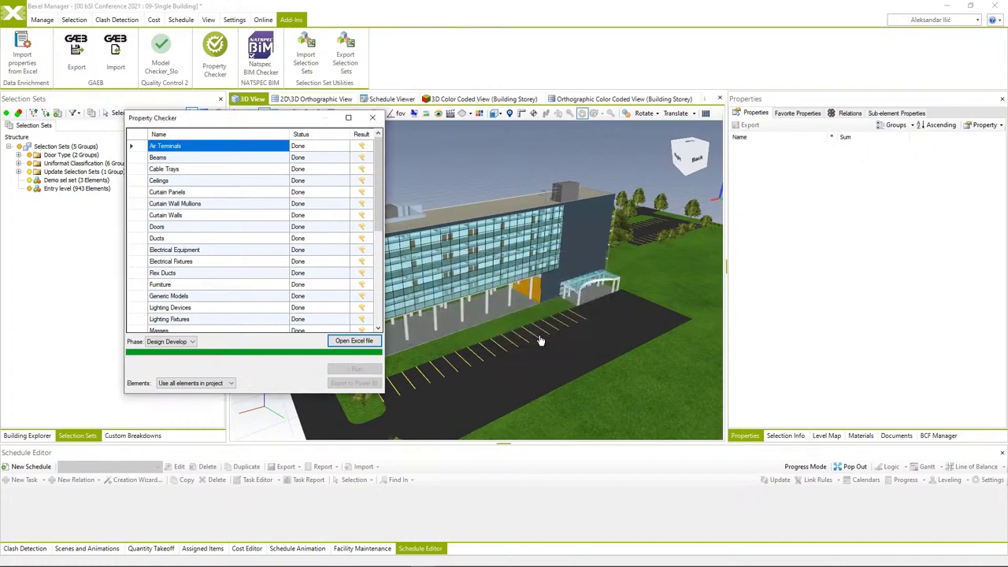
{"action": "left_click", "coordinate": [374, 117]}
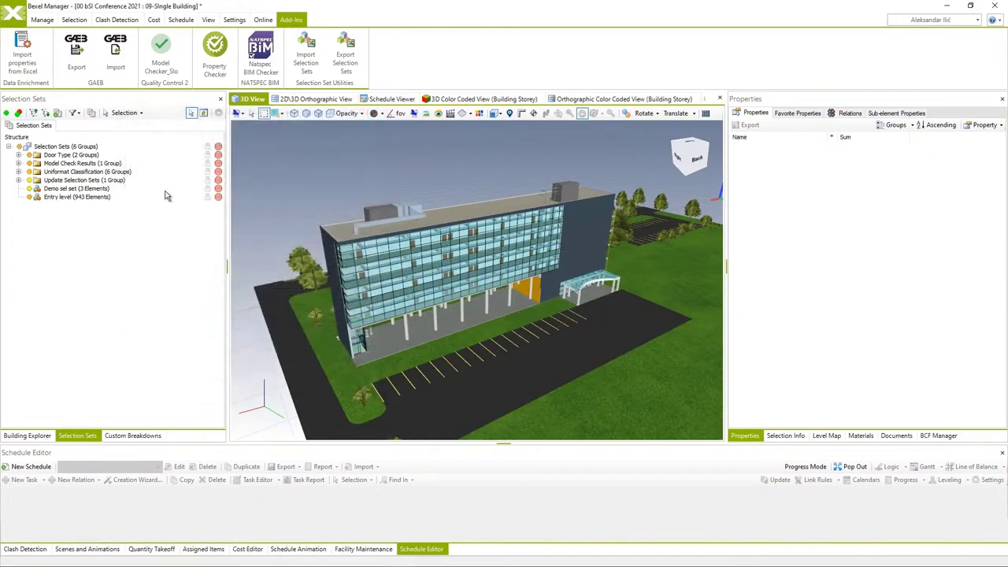
Expand the new run under Model Check Results down to the Air Terminals issues and widen the pane to read them.
{"action": "left_click", "coordinate": [19, 163]}
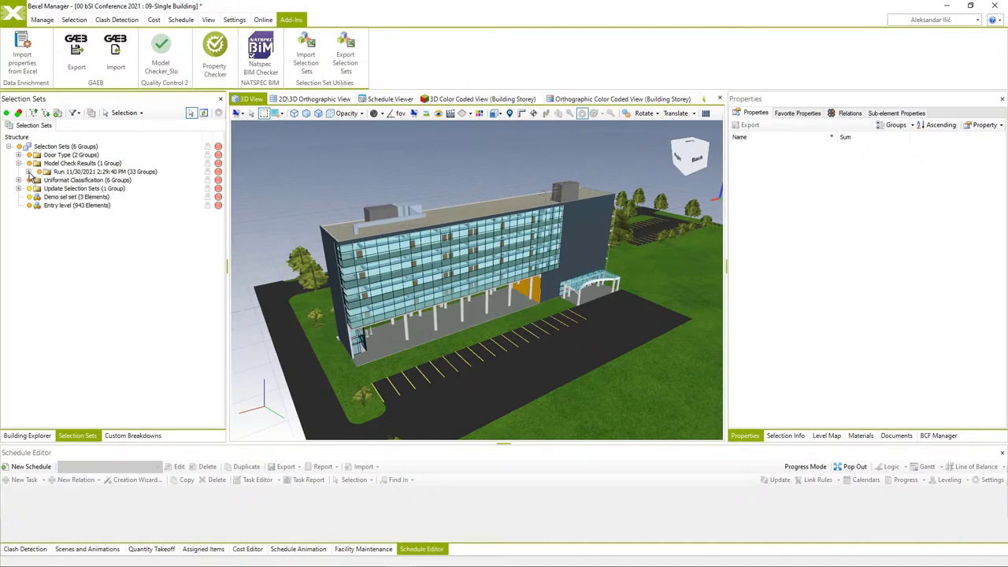
{"action": "left_click", "coordinate": [27, 172]}
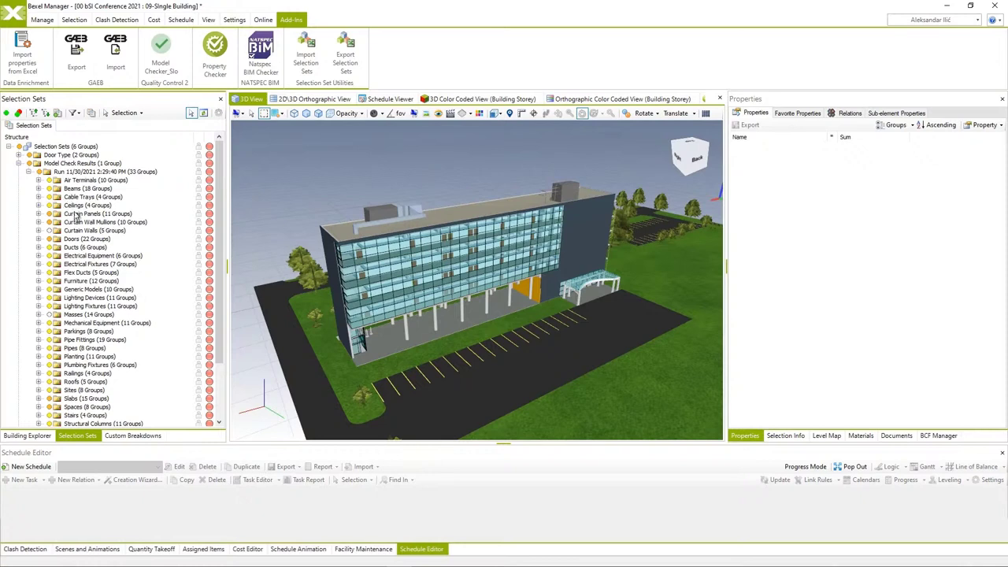
{"action": "left_click", "coordinate": [38, 180]}
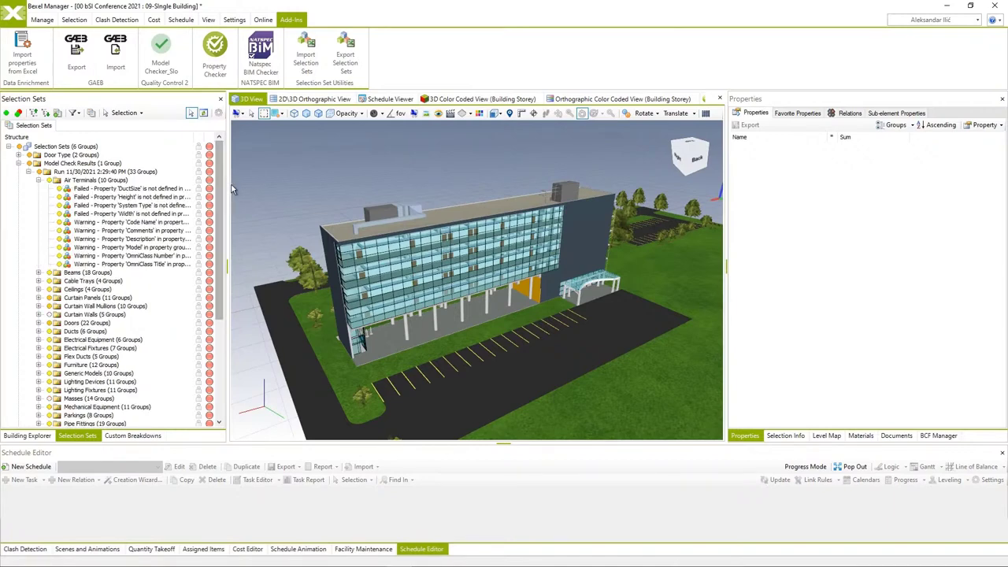
{"action": "left_click_drag", "start_coordinate": [228, 186], "coordinate": [348, 201]}
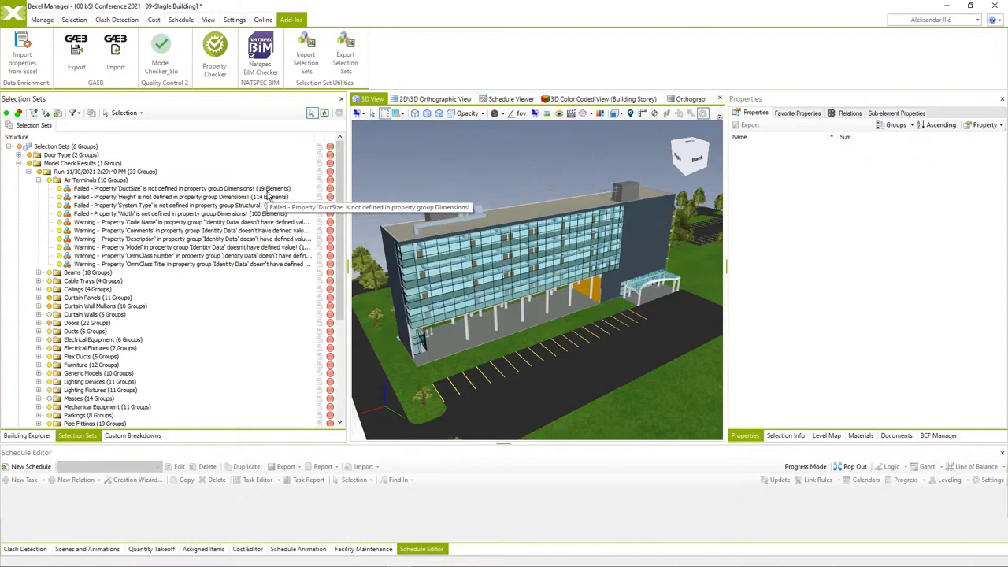
Isolate the Air Terminals elements whose 'Height' property is not defined in Dimensions and inspect them in 3D.
{"action": "left_click", "coordinate": [268, 197]}
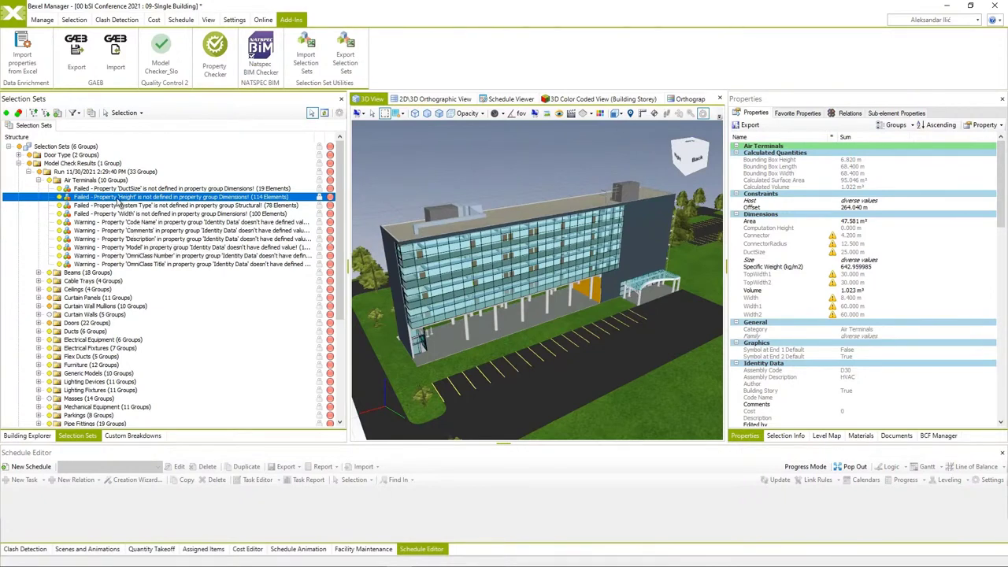
{"action": "right_click", "coordinate": [360, 198]}
{"action": "mouse_move", "coordinate": [419, 268]}
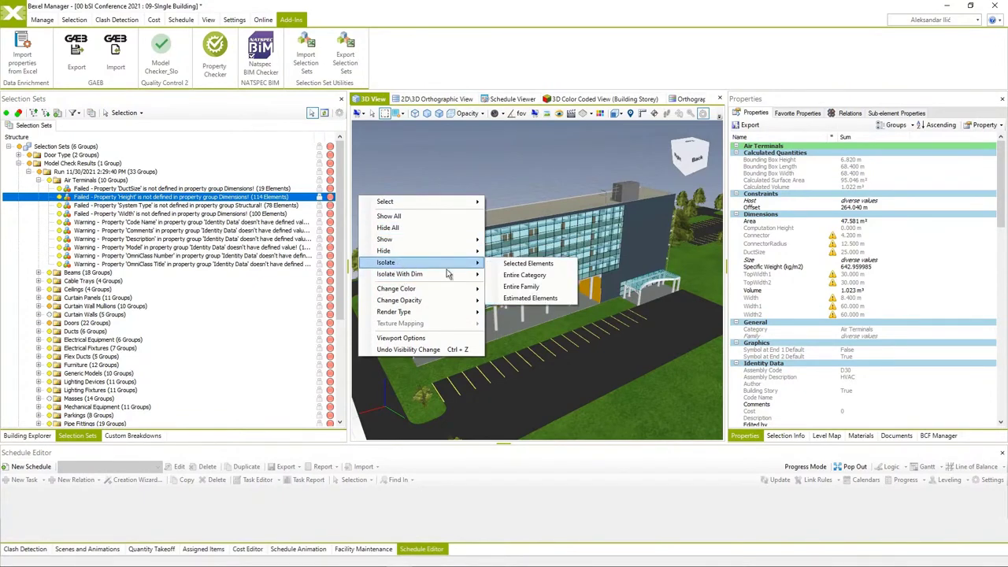
{"action": "left_click", "coordinate": [528, 264]}
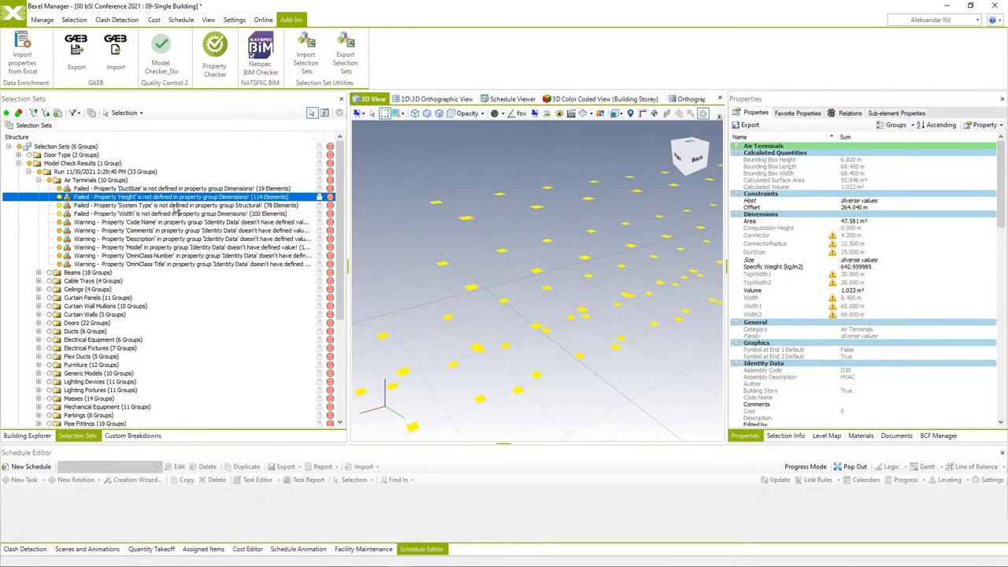
{"action": "scroll", "coordinate": [479, 259], "scroll_direction": "down", "scroll_amount": 5}
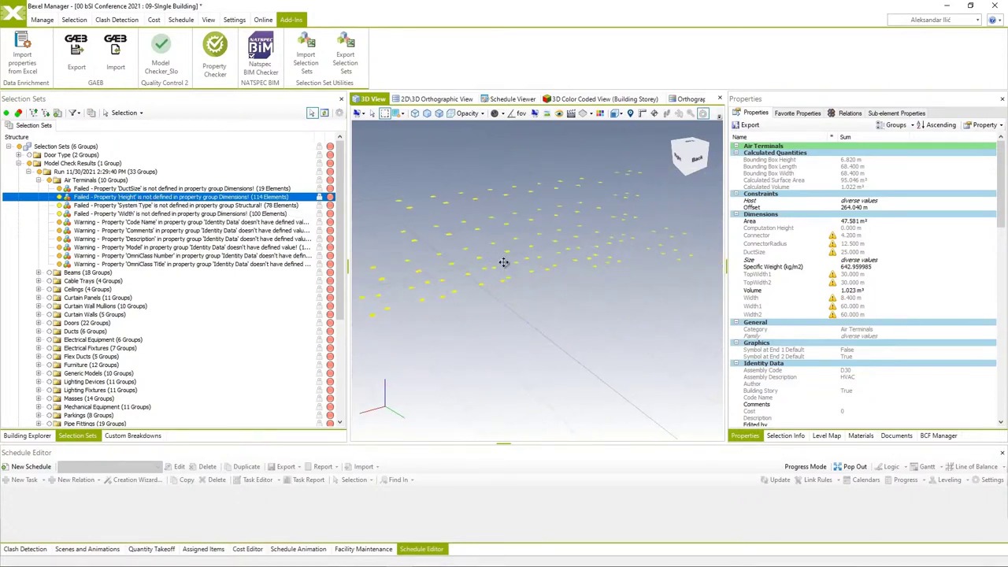
{"action": "scroll", "coordinate": [496, 272], "scroll_direction": "up", "scroll_amount": 4}
Narrow the Selection Sets pane and show all model elements again in the 3D view.
{"action": "left_click_drag", "start_coordinate": [347, 241], "coordinate": [220, 240]}
{"action": "right_click", "coordinate": [260, 209]}
{"action": "left_click", "coordinate": [295, 225]}
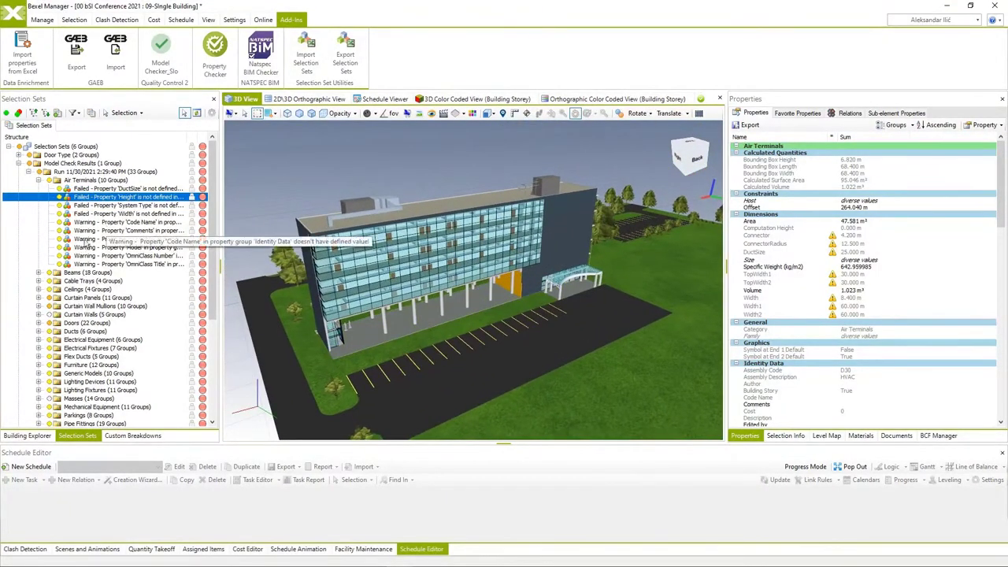
Review the check results for Beams and Cable Trays, collapsing the Air Terminals and Beams groups.
{"action": "left_click", "coordinate": [38, 274]}
{"action": "left_click", "coordinate": [38, 273]}
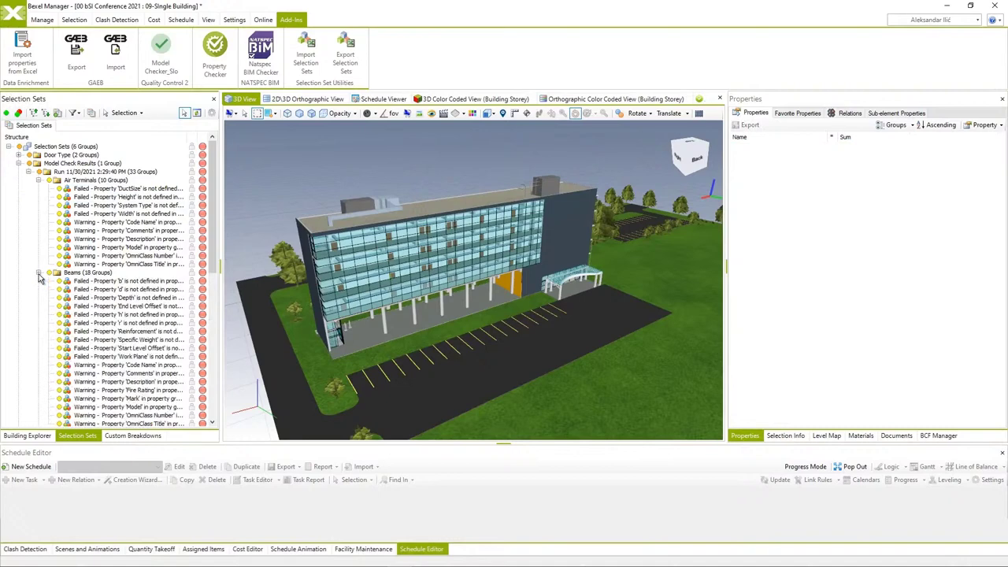
{"action": "scroll", "coordinate": [39, 274], "scroll_direction": "down", "scroll_amount": 6}
{"action": "scroll", "coordinate": [41, 267], "scroll_direction": "up", "scroll_amount": 6}
{"action": "left_click", "coordinate": [37, 180]}
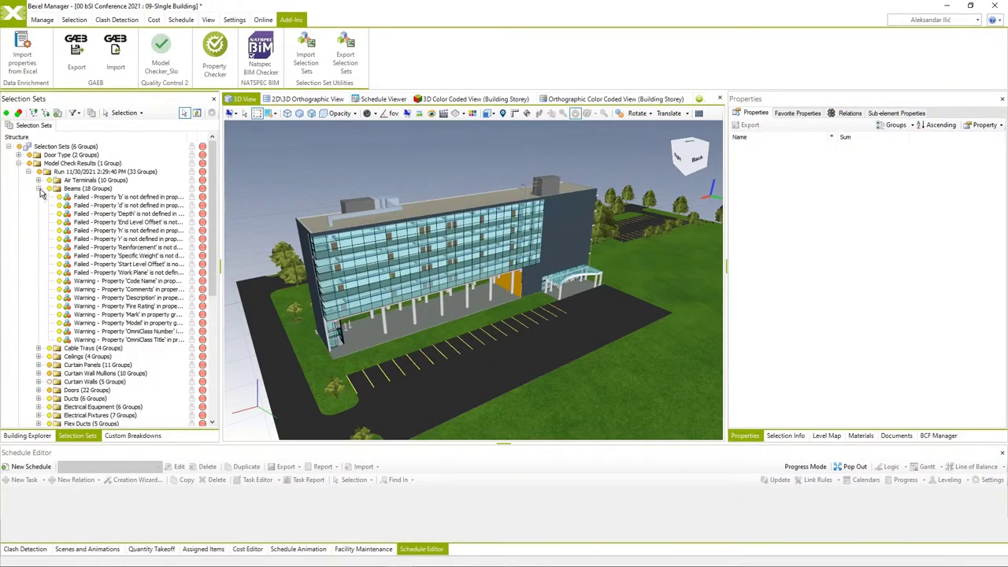
{"action": "left_click", "coordinate": [38, 189]}
{"action": "left_click", "coordinate": [38, 197]}
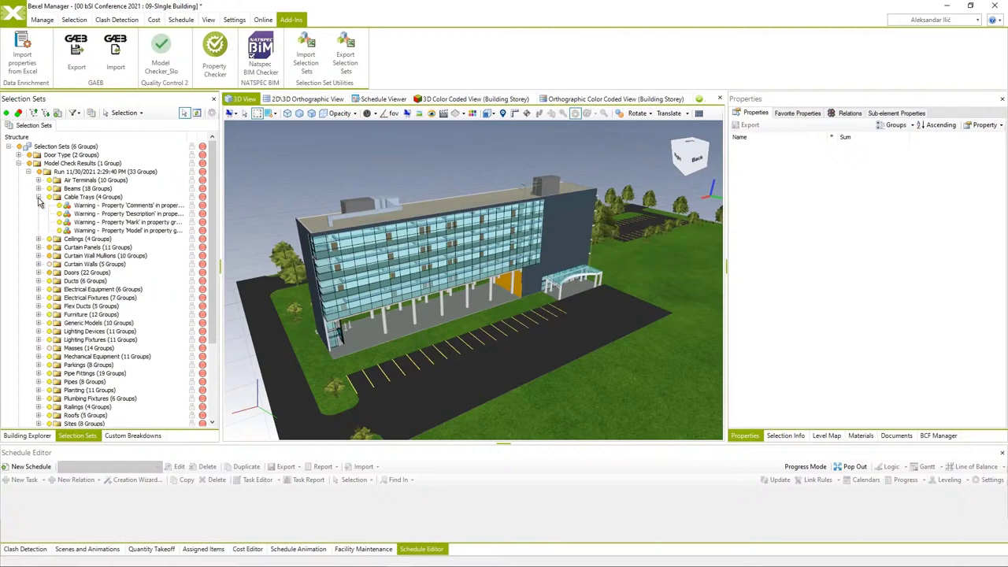
Expand the Cable Trays check results and select the elements of the 'Comments' warning to view their properties.
{"action": "left_click", "coordinate": [38, 197]}
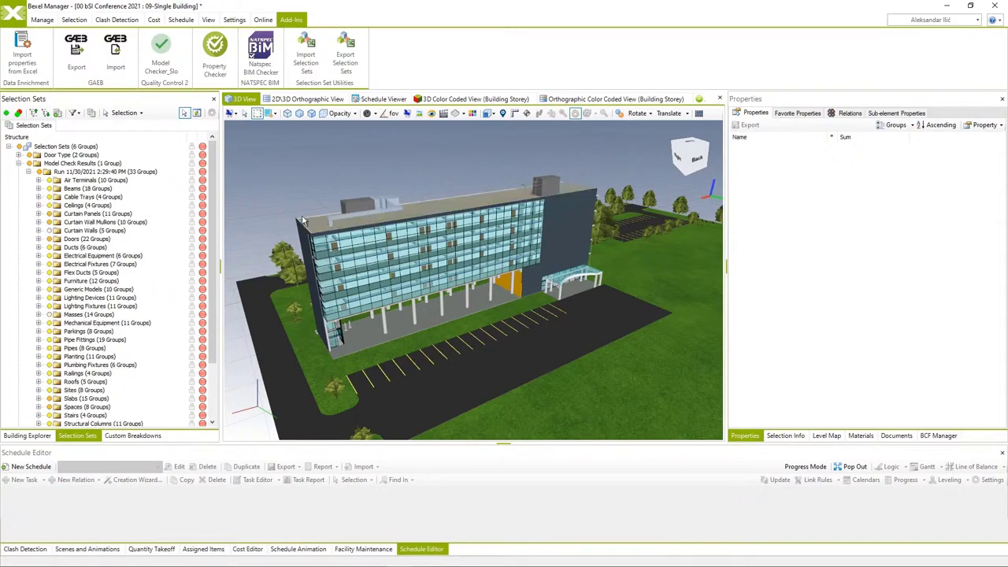
{"action": "left_click", "coordinate": [38, 197]}
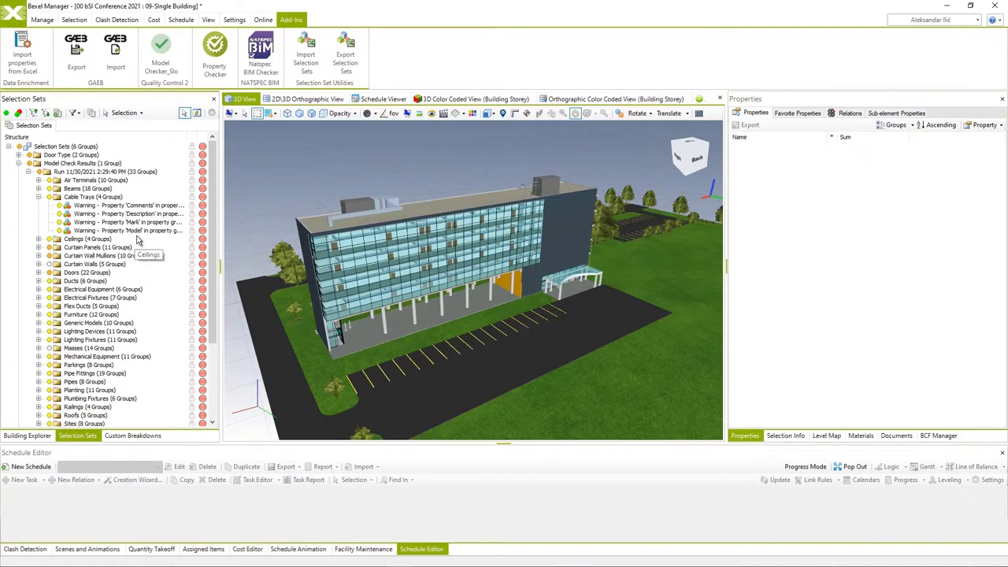
{"action": "left_click", "coordinate": [132, 206]}
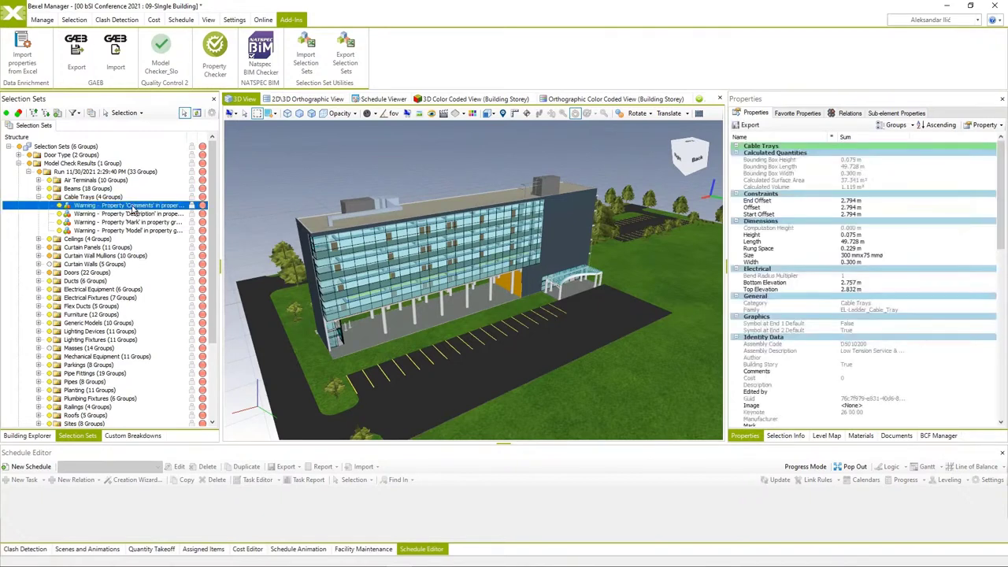
Create a separate BCF issue in the BCF Manager for each selection set in the Ceilings folder and select the 'Description' issue.
{"action": "left_click", "coordinate": [939, 436]}
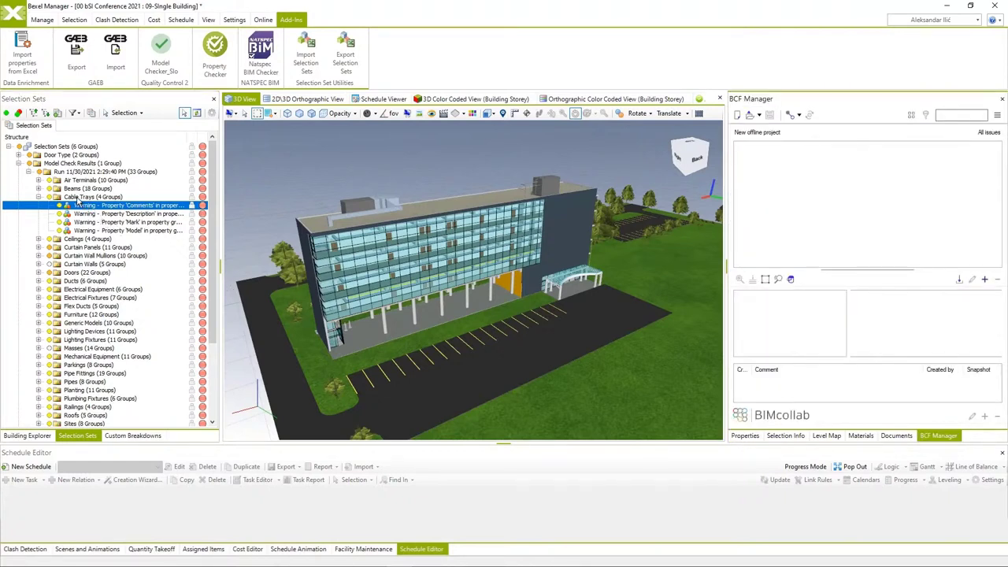
{"action": "left_click", "coordinate": [73, 239]}
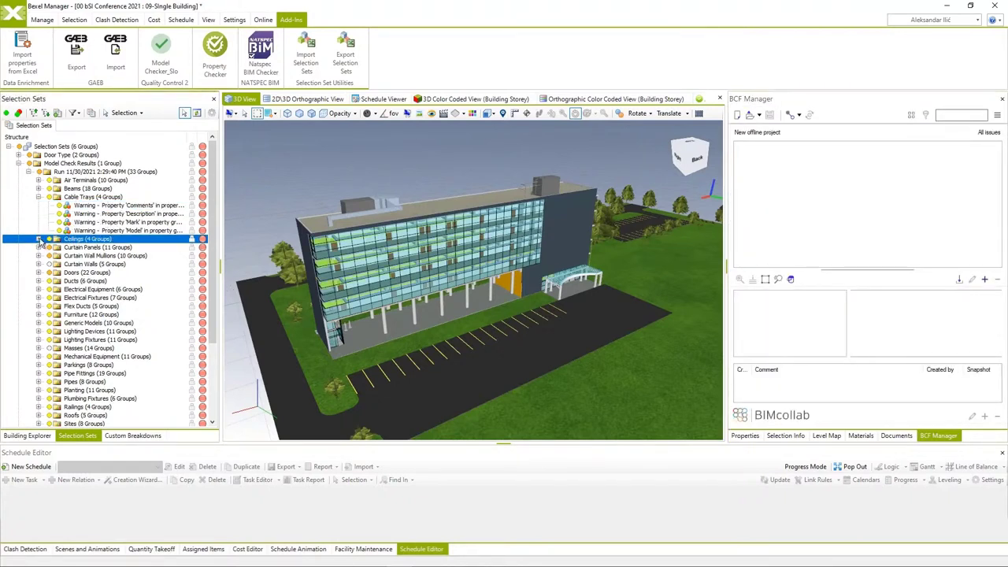
{"action": "left_click", "coordinate": [38, 239]}
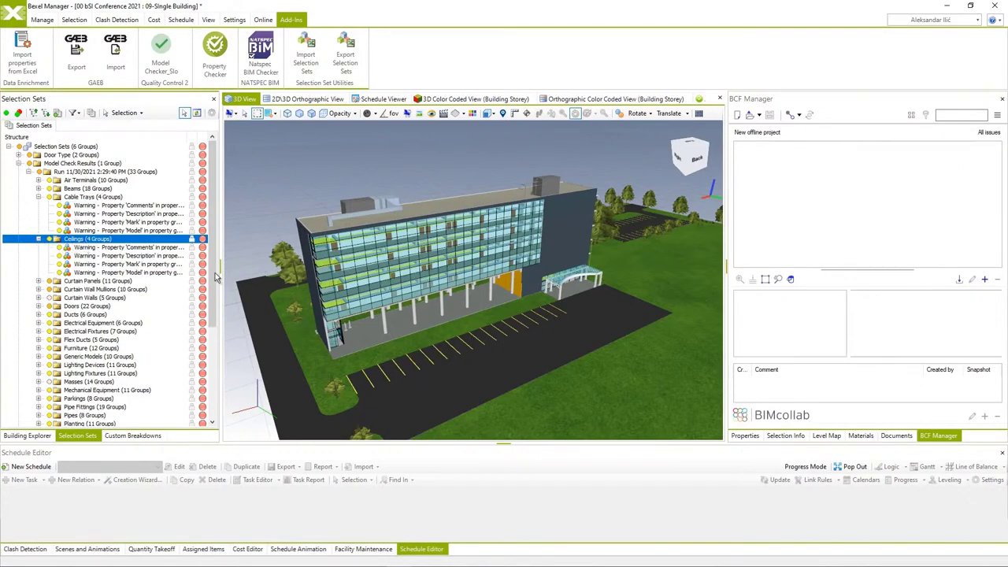
{"action": "left_click_drag", "start_coordinate": [883, 254], "coordinate": [860, 205]}
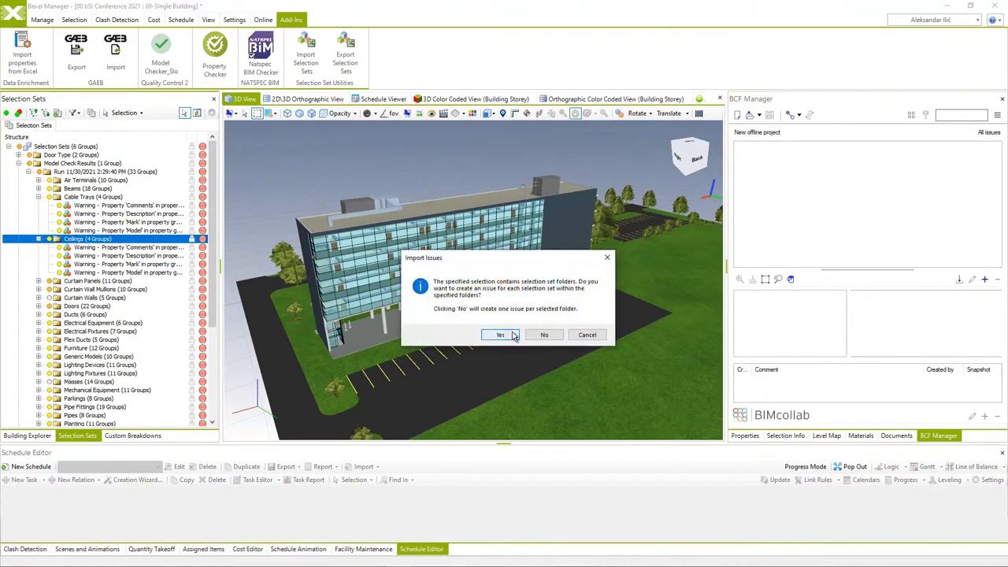
{"action": "left_click", "coordinate": [512, 332]}
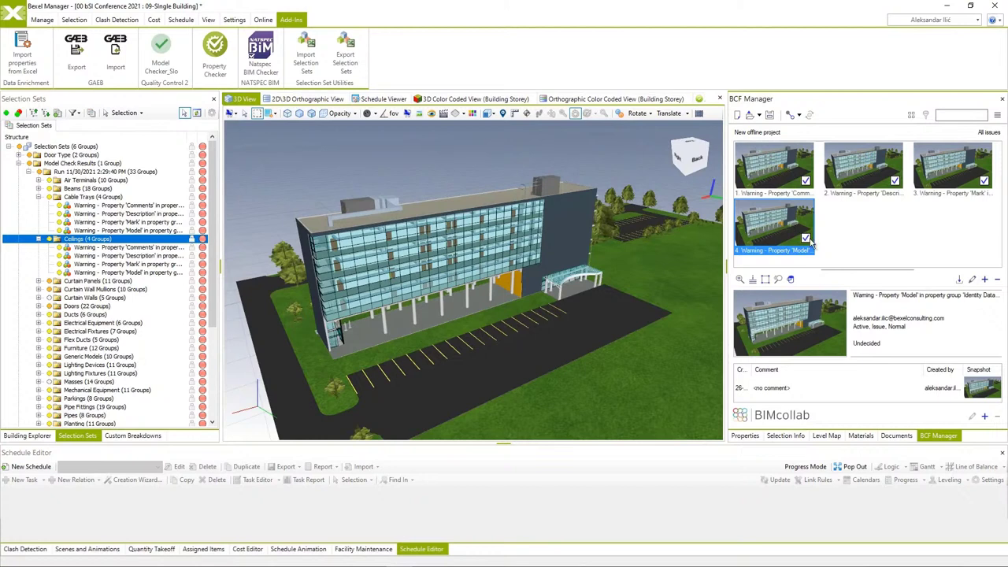
{"action": "left_click", "coordinate": [872, 193]}
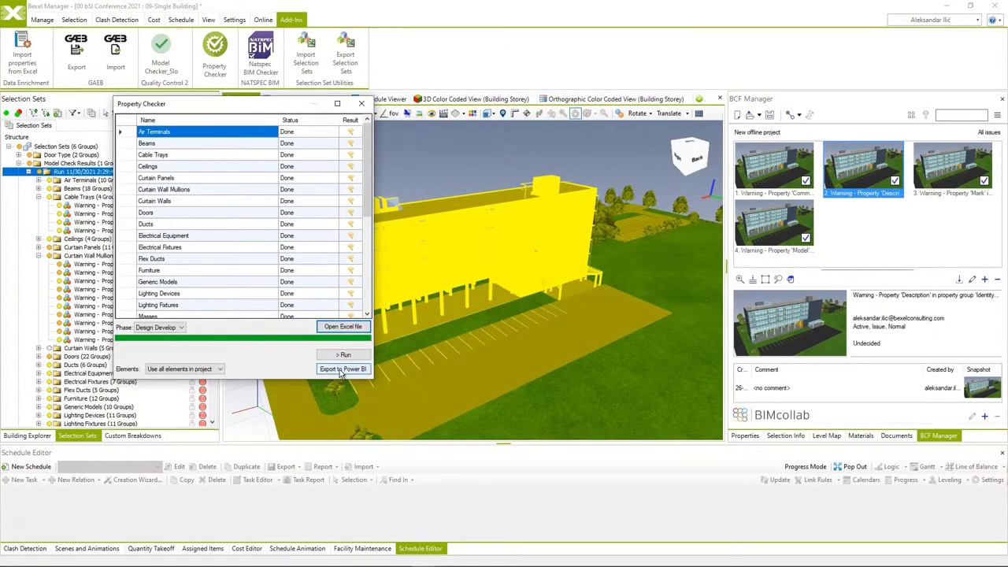
Export the Property Checker results to Power BI as 'CategoryModelChecker Report' and open the export's file location.
{"action": "left_click", "coordinate": [340, 371]}
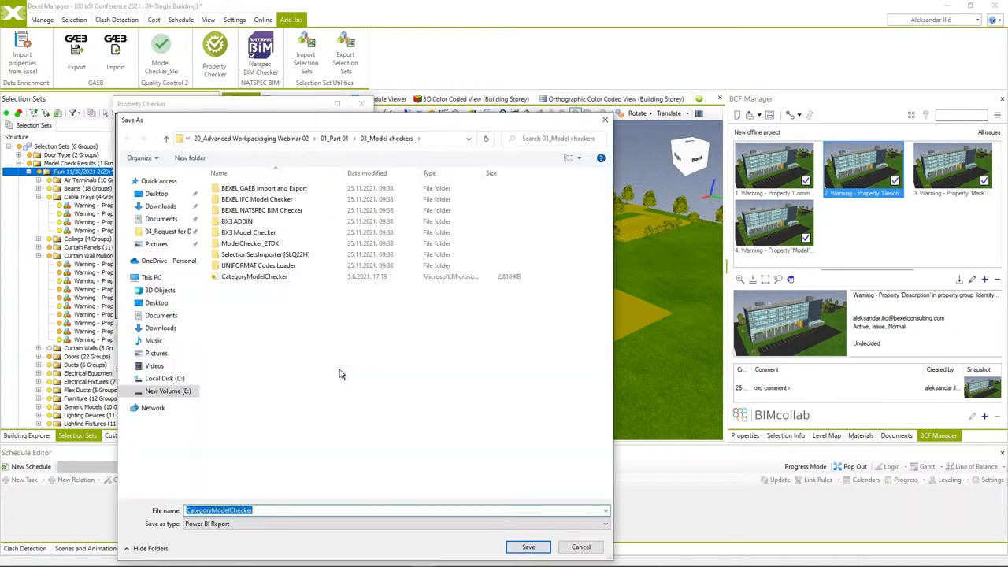
{"action": "left_click", "coordinate": [283, 510]}
{"action": "type", "text": "Report"}
{"action": "key", "text": "Return"}
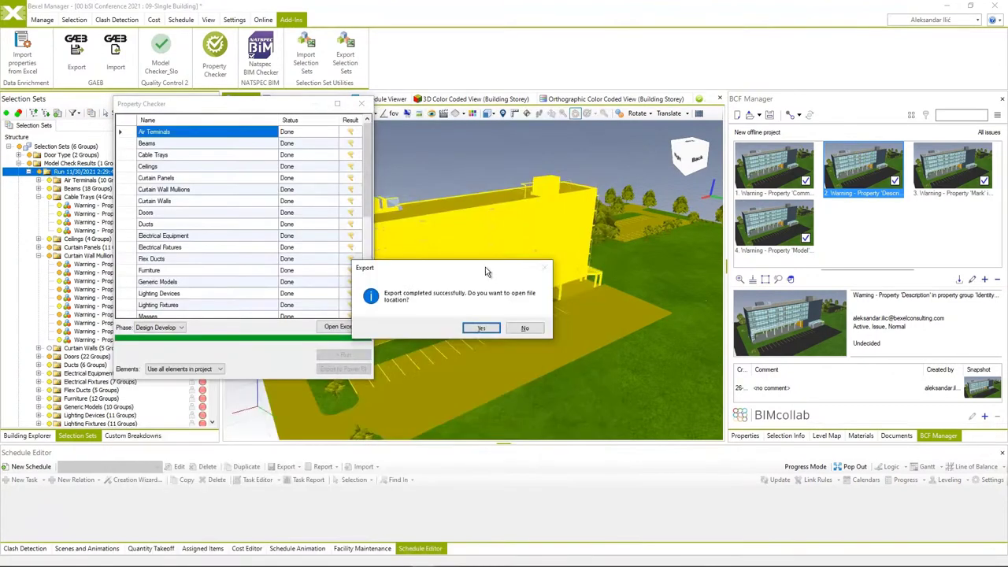
{"action": "left_click", "coordinate": [480, 329]}
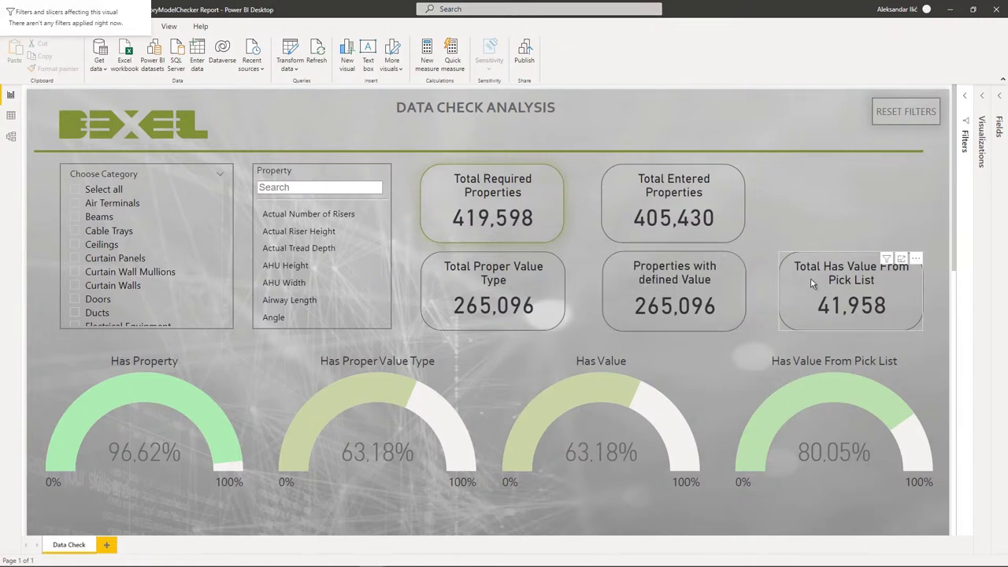
In Power BI Desktop, examine the report's property gauges and the Data Check Analysis table by category and property.
{"action": "scroll", "coordinate": [596, 286], "scroll_direction": "down", "scroll_amount": 3}
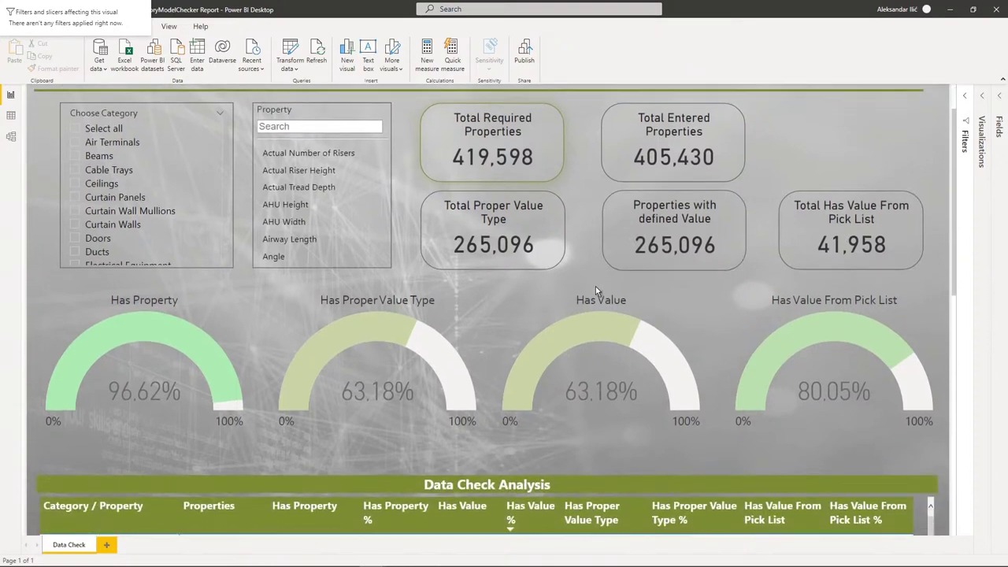
{"action": "mouse_move", "coordinate": [190, 304]}
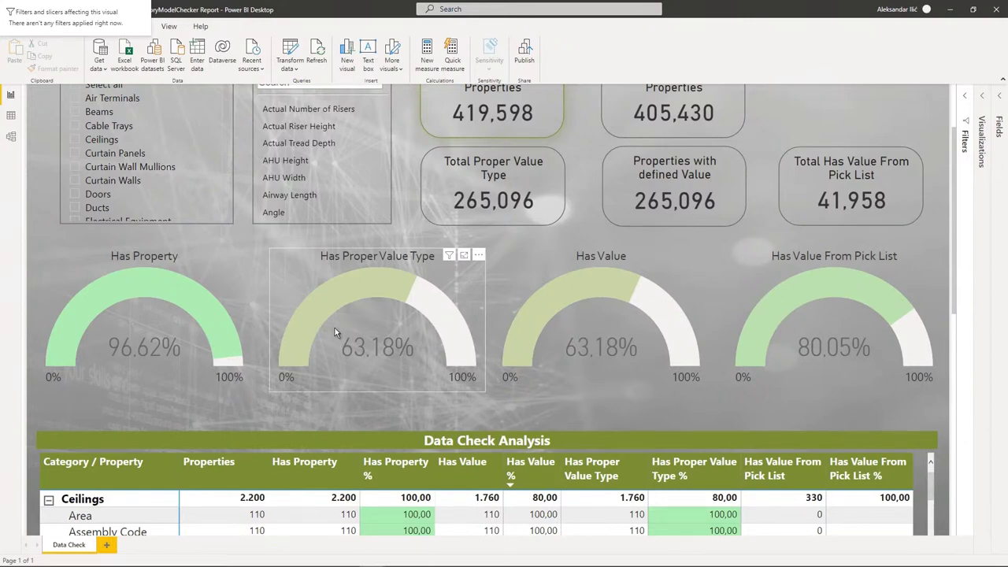
{"action": "scroll", "coordinate": [325, 342], "scroll_direction": "down", "scroll_amount": 6}
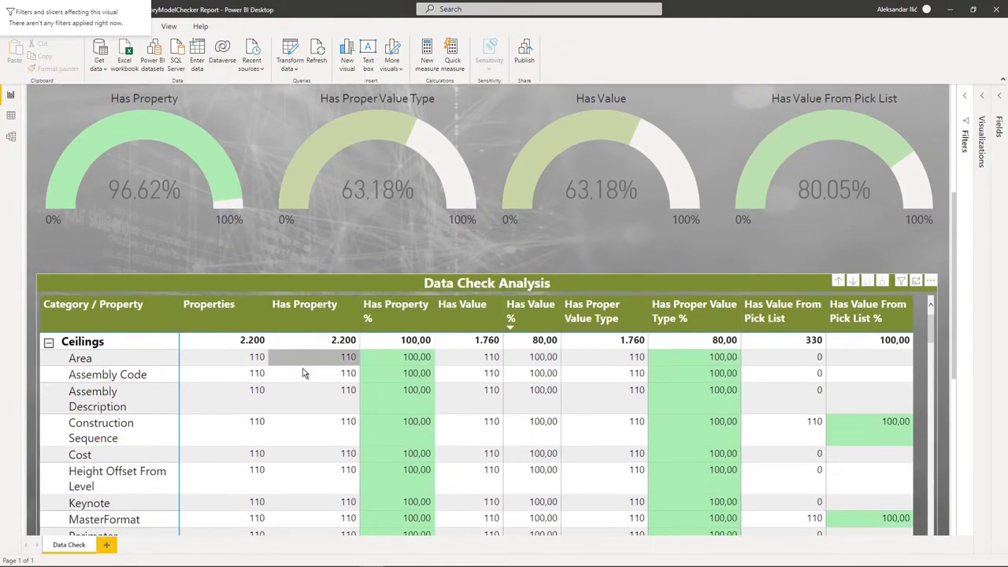
{"action": "scroll", "coordinate": [297, 381], "scroll_direction": "down", "scroll_amount": 10}
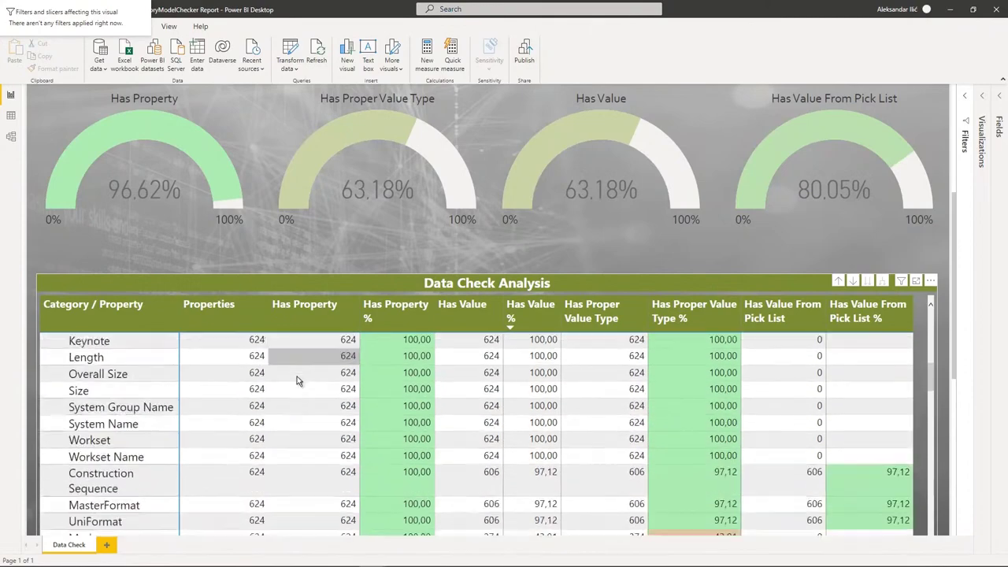
{"action": "scroll", "coordinate": [297, 381], "scroll_direction": "down", "scroll_amount": 10}
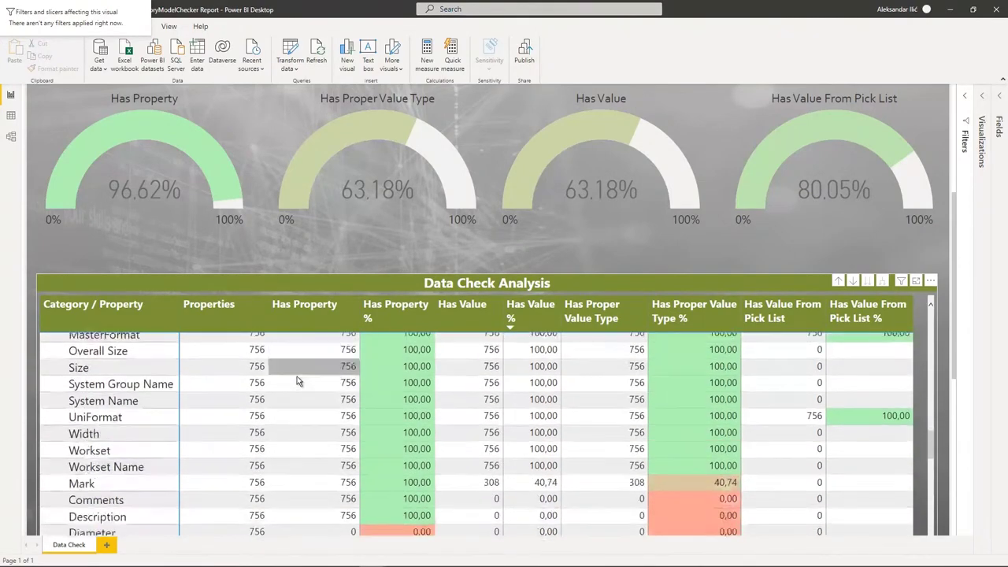
{"action": "scroll", "coordinate": [297, 381], "scroll_direction": "down", "scroll_amount": 10}
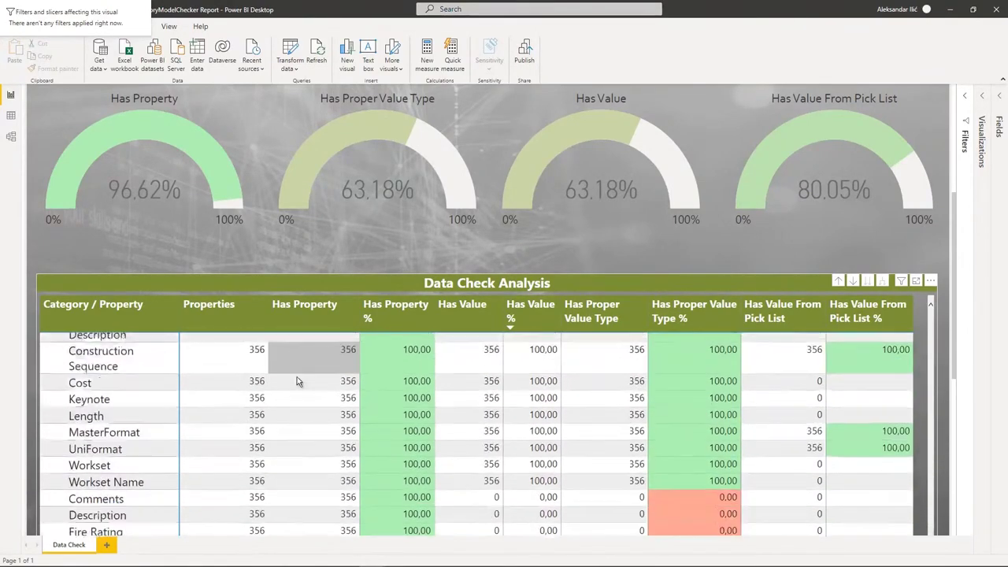
Filter the report by the Furniture category and review its properties in the Data Check Analysis table.
{"action": "scroll", "coordinate": [297, 386], "scroll_direction": "down", "scroll_amount": 3}
{"action": "scroll", "coordinate": [944, 418], "scroll_direction": "down", "scroll_amount": 5}
{"action": "scroll", "coordinate": [946, 424], "scroll_direction": "up", "scroll_amount": 3}
{"action": "scroll", "coordinate": [946, 425], "scroll_direction": "up", "scroll_amount": 5}
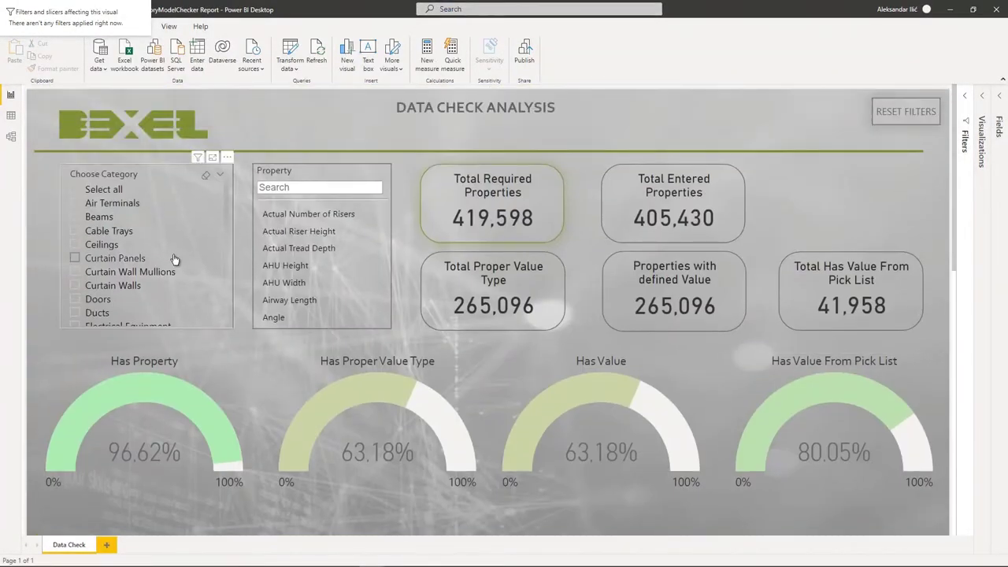
{"action": "scroll", "coordinate": [160, 249], "scroll_direction": "down", "scroll_amount": 1}
{"action": "scroll", "coordinate": [160, 249], "scroll_direction": "down", "scroll_amount": 5}
{"action": "scroll", "coordinate": [134, 256], "scroll_direction": "up", "scroll_amount": 4}
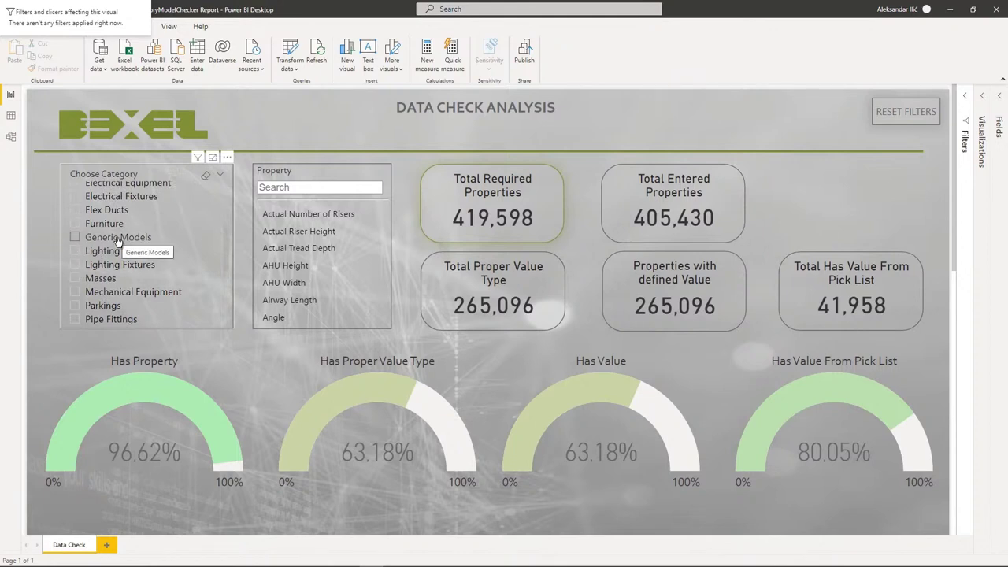
{"action": "left_click", "coordinate": [74, 224]}
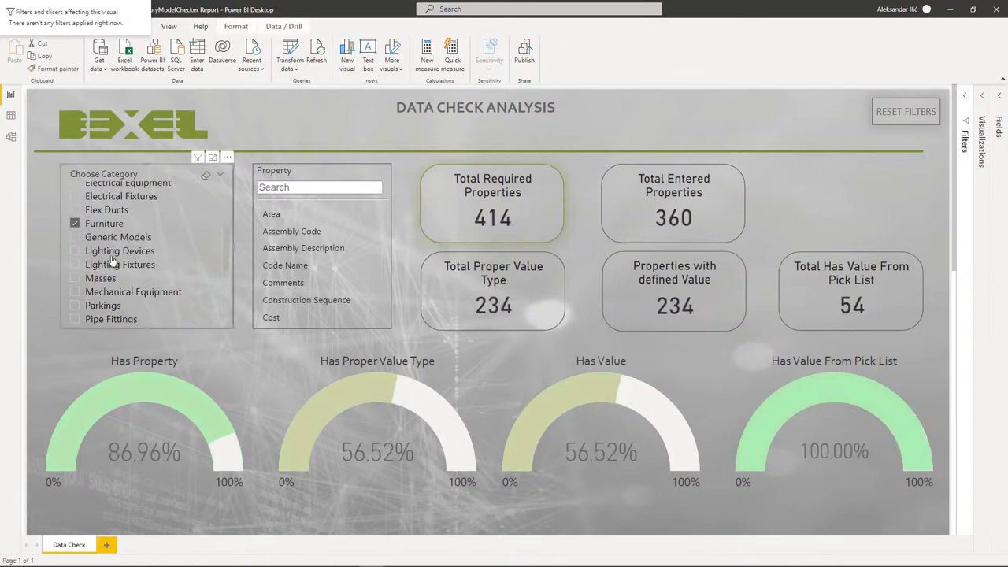
{"action": "scroll", "coordinate": [488, 403], "scroll_direction": "down", "scroll_amount": 5}
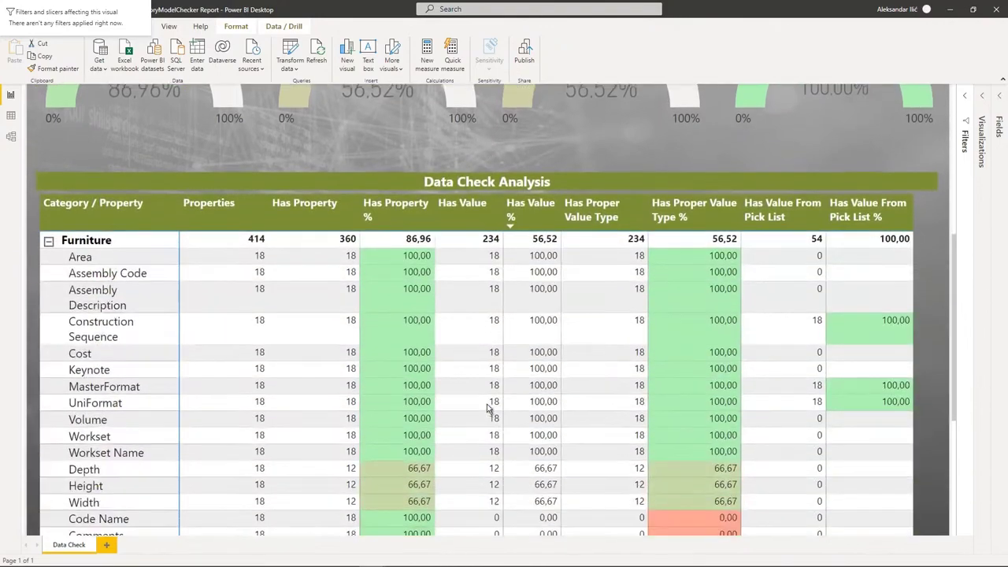
{"action": "scroll", "coordinate": [487, 404], "scroll_direction": "up", "scroll_amount": 5}
{"action": "scroll", "coordinate": [487, 404], "scroll_direction": "down", "scroll_amount": 8}
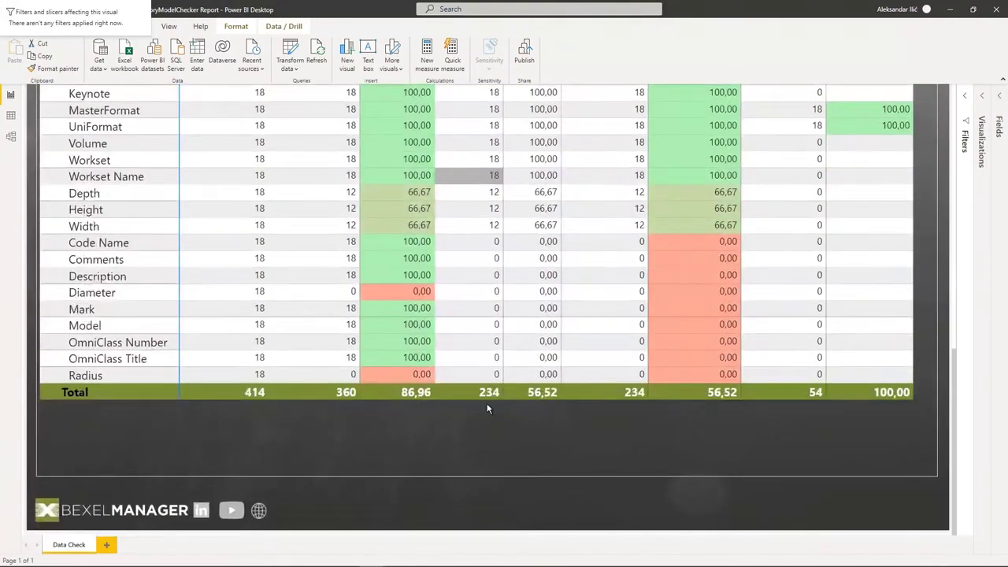
{"action": "scroll", "coordinate": [486, 404], "scroll_direction": "up", "scroll_amount": 7}
{"action": "scroll", "coordinate": [485, 403], "scroll_direction": "up", "scroll_amount": 4}
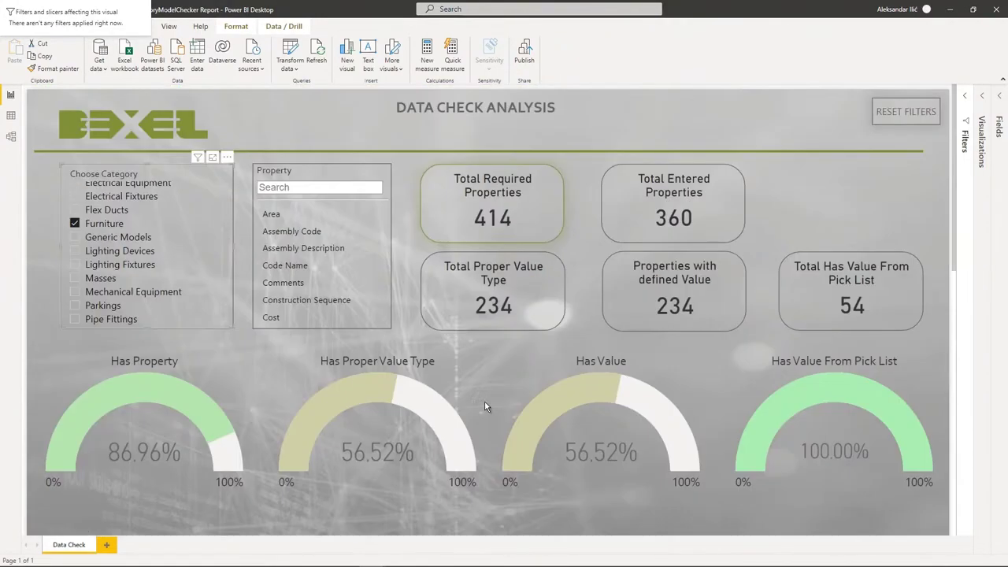
Replace the Furniture category filter with the System Name property filter and review the affected categories in the table.
{"action": "left_click", "coordinate": [76, 224]}
{"action": "scroll", "coordinate": [299, 288], "scroll_direction": "down", "scroll_amount": 5}
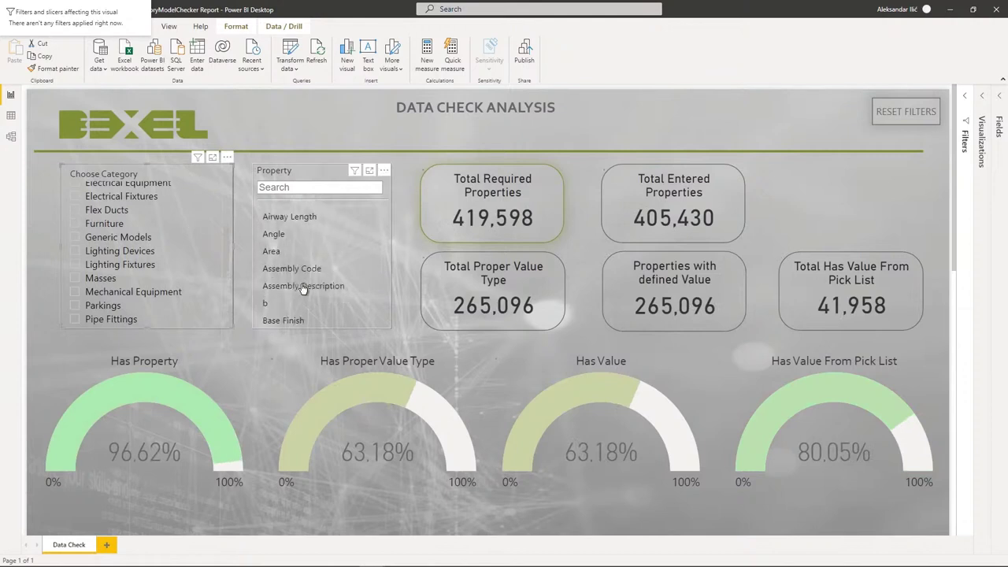
{"action": "scroll", "coordinate": [303, 289], "scroll_direction": "down", "scroll_amount": 10}
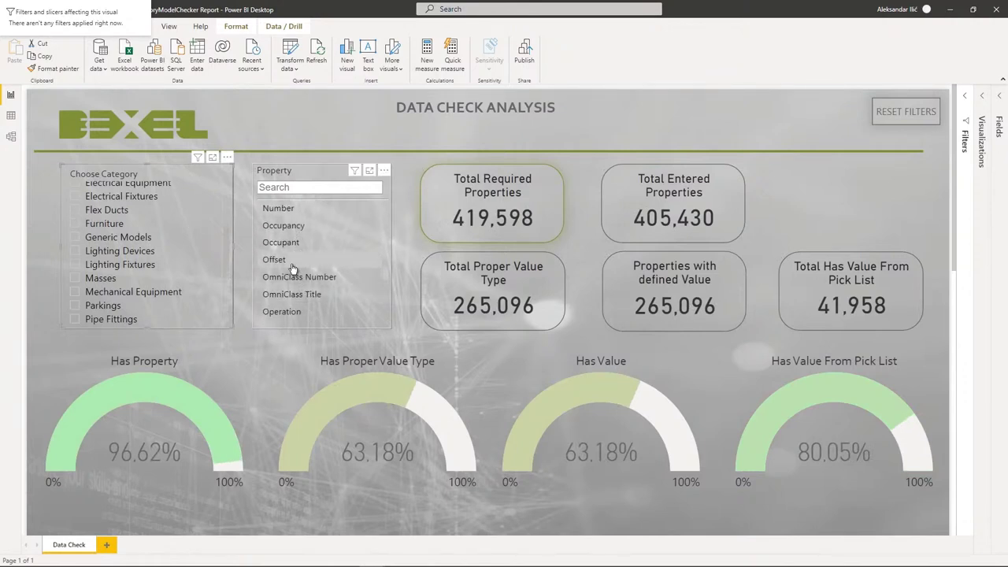
{"action": "scroll", "coordinate": [293, 270], "scroll_direction": "down", "scroll_amount": 10}
{"action": "left_click", "coordinate": [297, 222]}
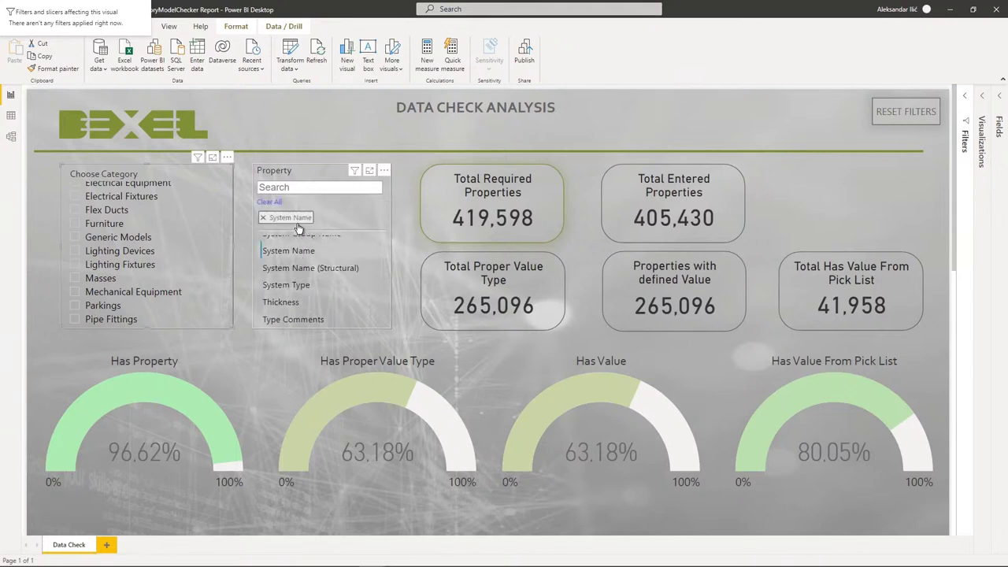
{"action": "scroll", "coordinate": [256, 391], "scroll_direction": "down", "scroll_amount": 1}
{"action": "scroll", "coordinate": [256, 390], "scroll_direction": "down", "scroll_amount": 4}
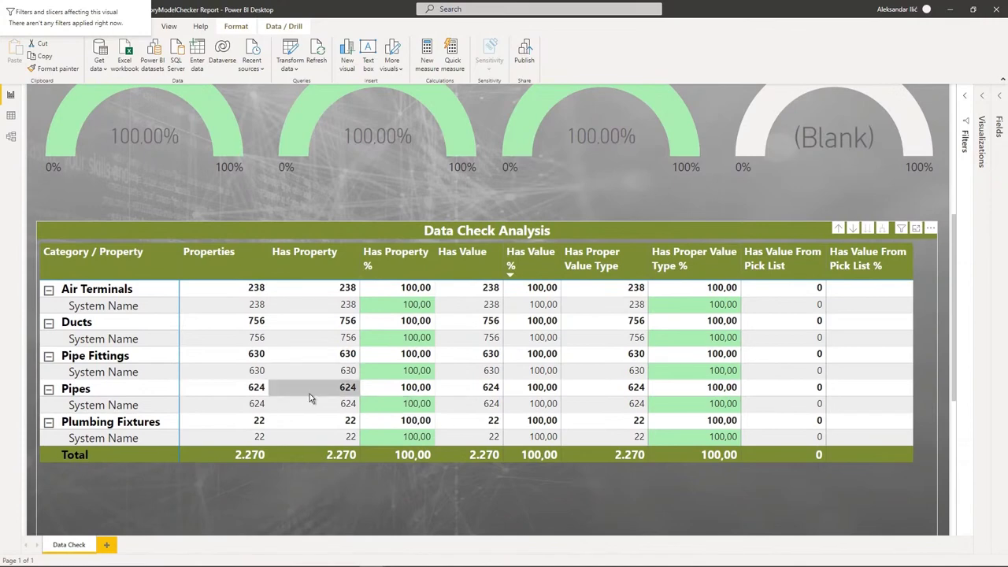
{"action": "scroll", "coordinate": [309, 398], "scroll_direction": "up", "scroll_amount": 5}
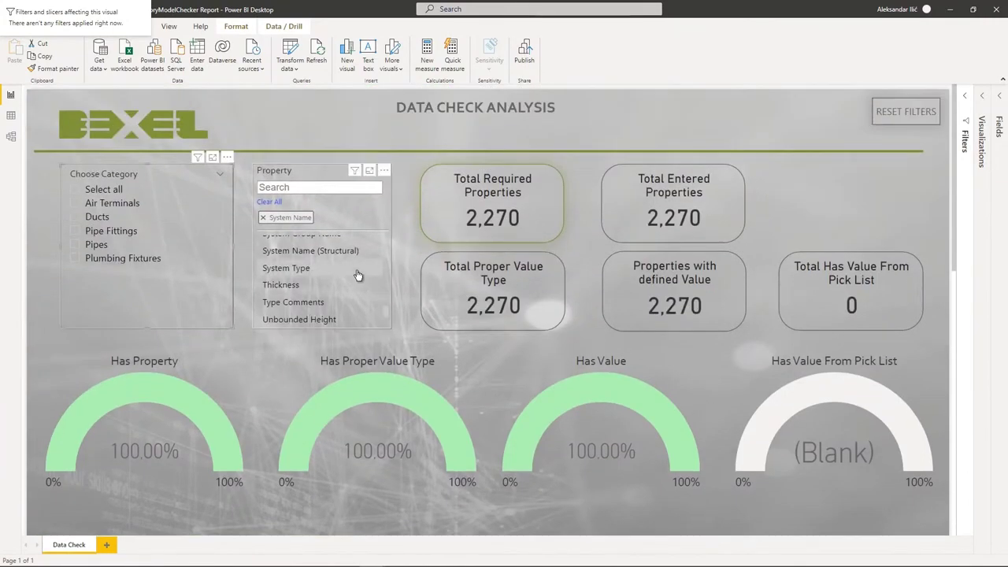
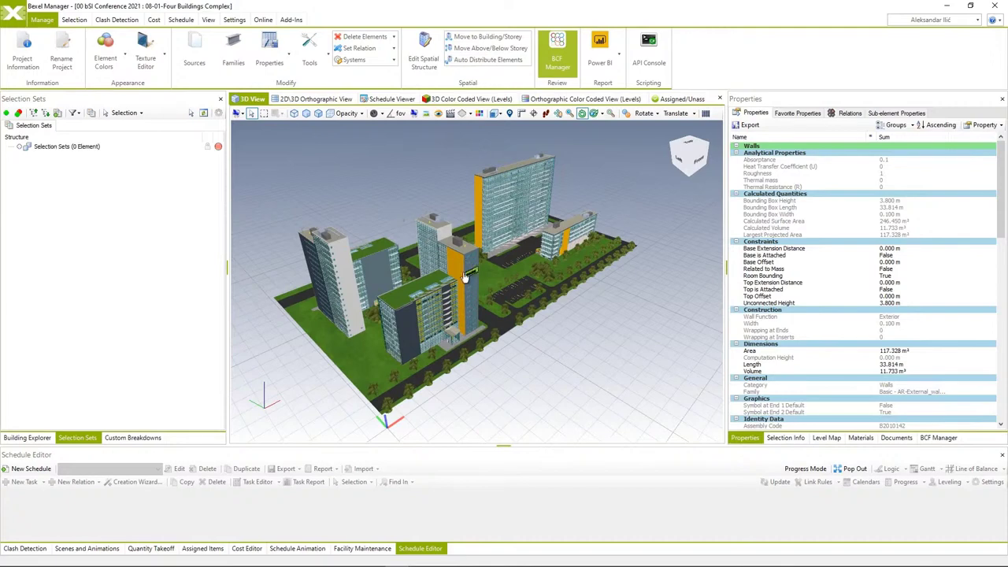
In Bexel Manager, select an orange facade wall on the front tower, review its properties and clear the selection.
{"action": "left_click", "coordinate": [461, 269]}
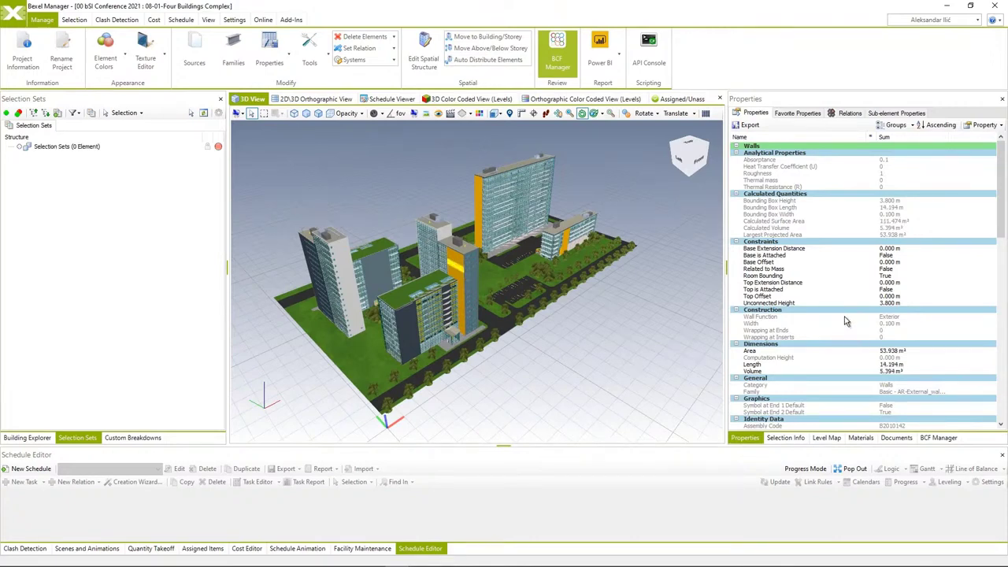
{"action": "scroll", "coordinate": [844, 316], "scroll_direction": "down", "scroll_amount": 15}
{"action": "scroll", "coordinate": [842, 323], "scroll_direction": "down", "scroll_amount": 8}
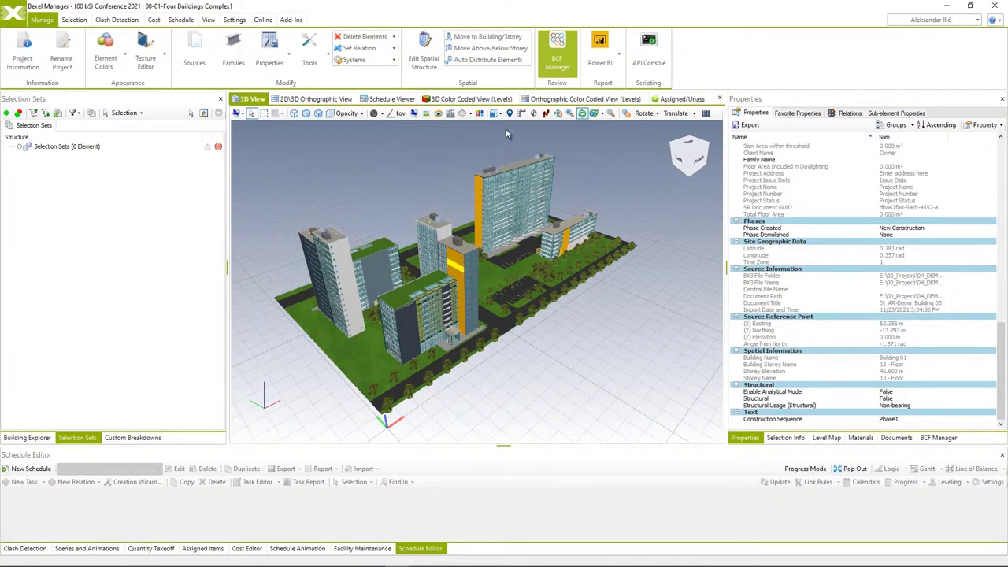
{"action": "left_click", "coordinate": [454, 176]}
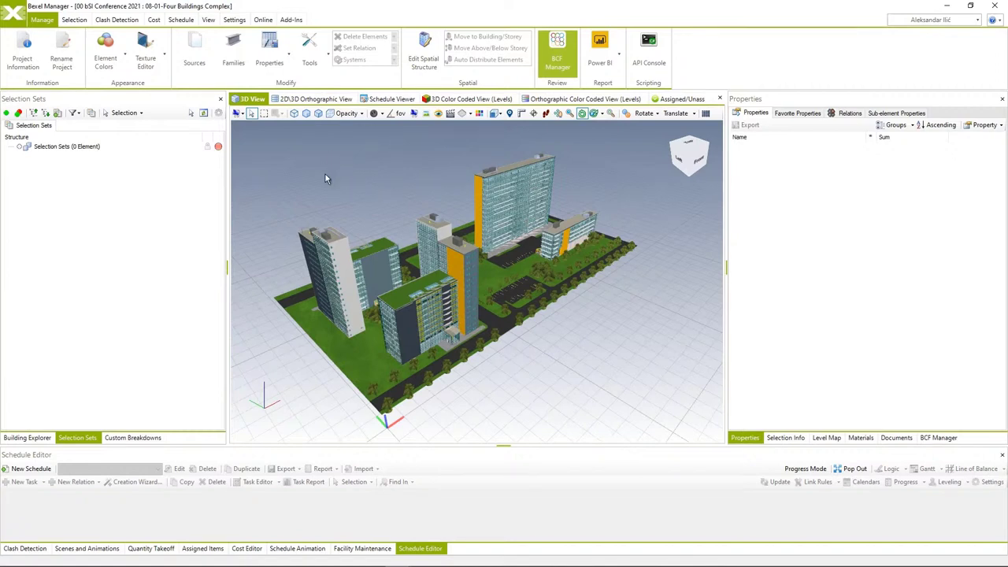
Start the property import from Excel and open the Data Enrichnment Template UniFormat workbook in Excel for inspection.
{"action": "left_click", "coordinate": [291, 20]}
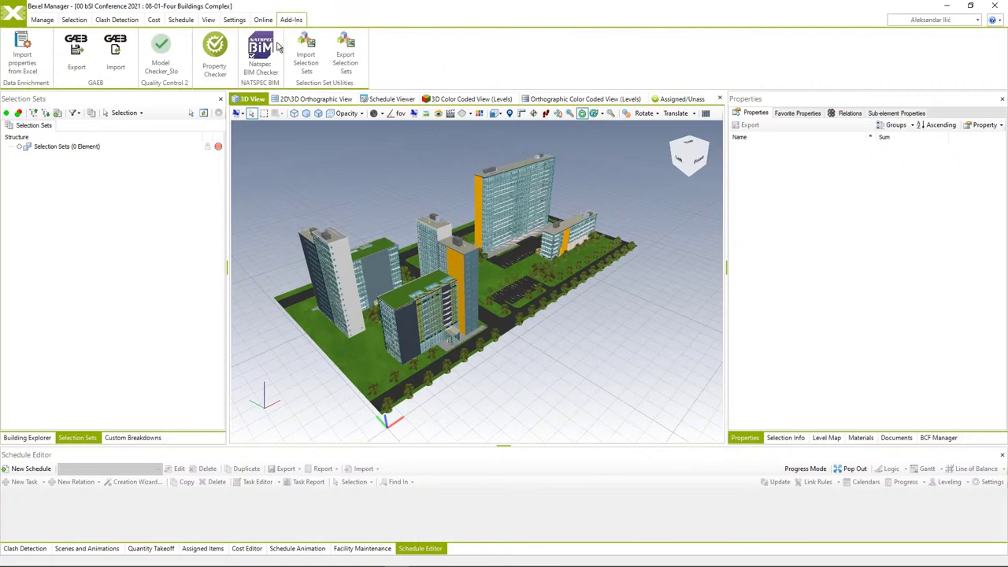
{"action": "left_click", "coordinate": [25, 53]}
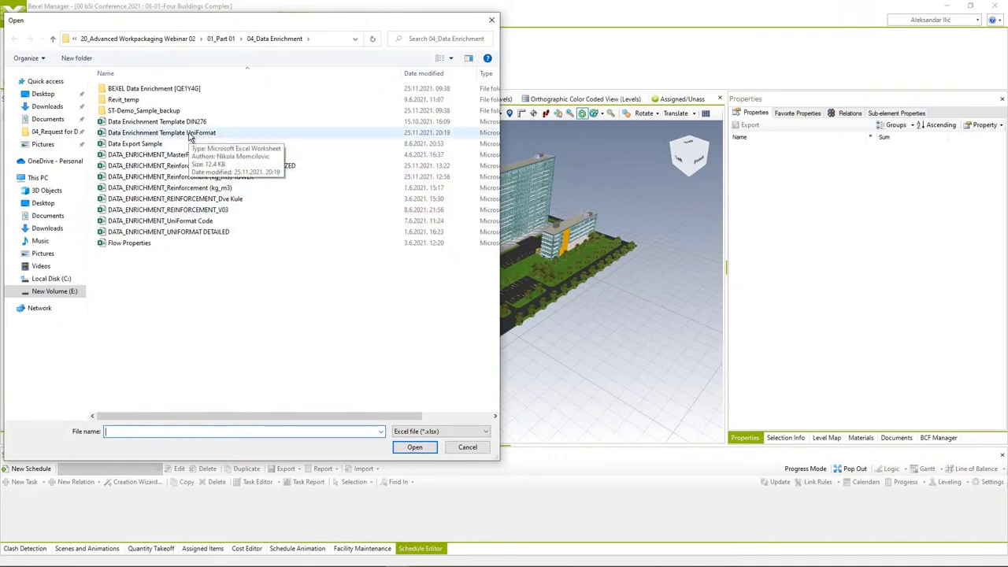
{"action": "left_click", "coordinate": [189, 134]}
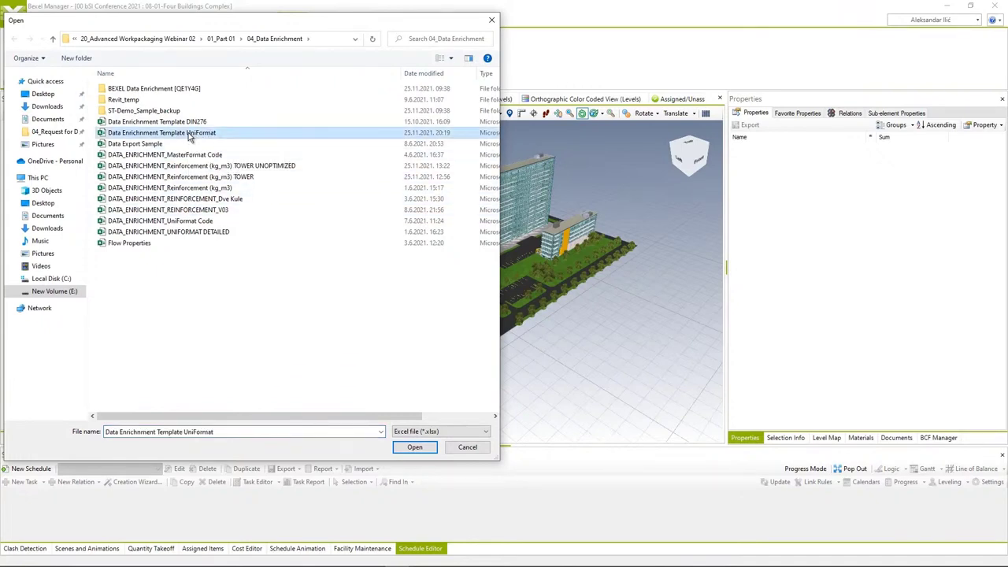
{"action": "right_click", "coordinate": [188, 132]}
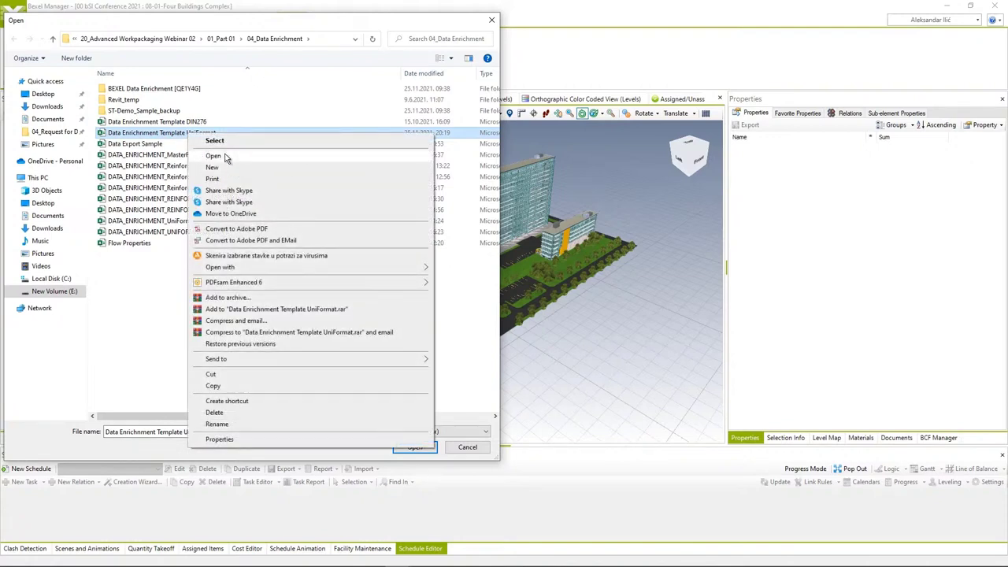
{"action": "left_click", "coordinate": [225, 156]}
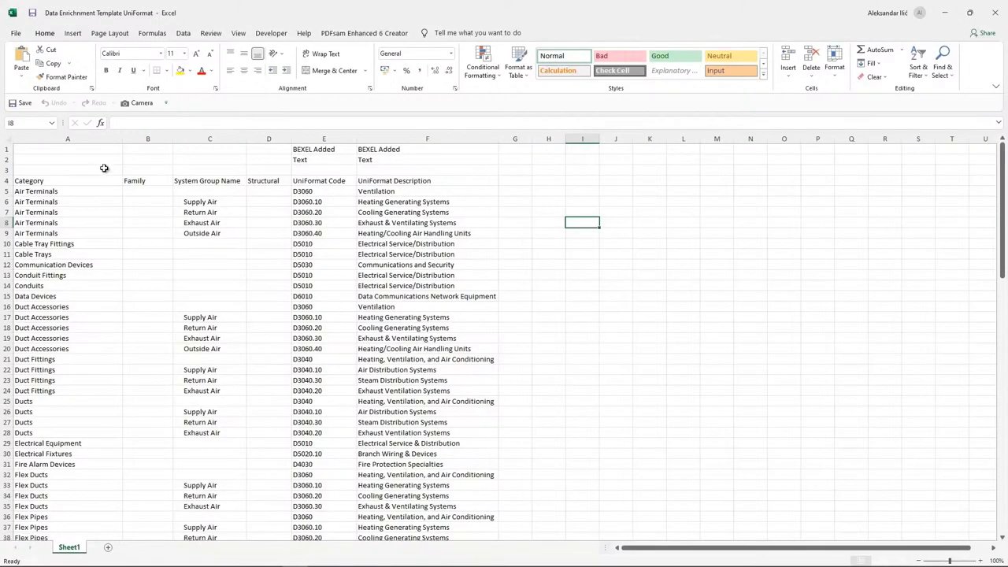
Examine the BEXEL Added and Text header rows and the UniFormat Code and UniFormat Description columns.
{"action": "left_click", "coordinate": [7, 149]}
{"action": "mouse_move", "coordinate": [329, 147]}
{"action": "left_mouse_down"}
{"action": "mouse_move", "coordinate": [382, 151]}
{"action": "mouse_move", "coordinate": [345, 148]}
{"action": "mouse_move", "coordinate": [378, 149]}
{"action": "mouse_move", "coordinate": [362, 166]}
{"action": "left_mouse_up"}
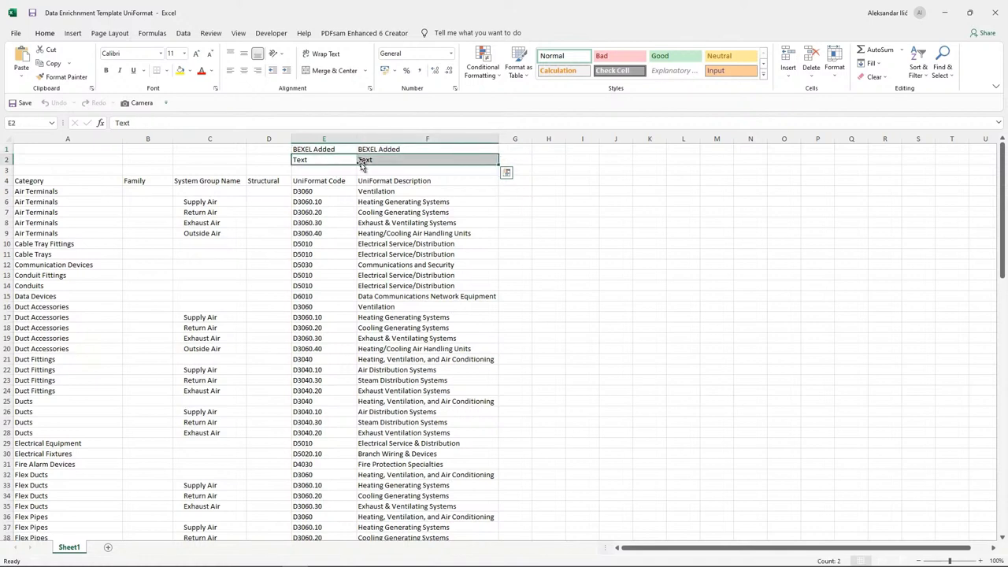
{"action": "left_click", "coordinate": [321, 181]}
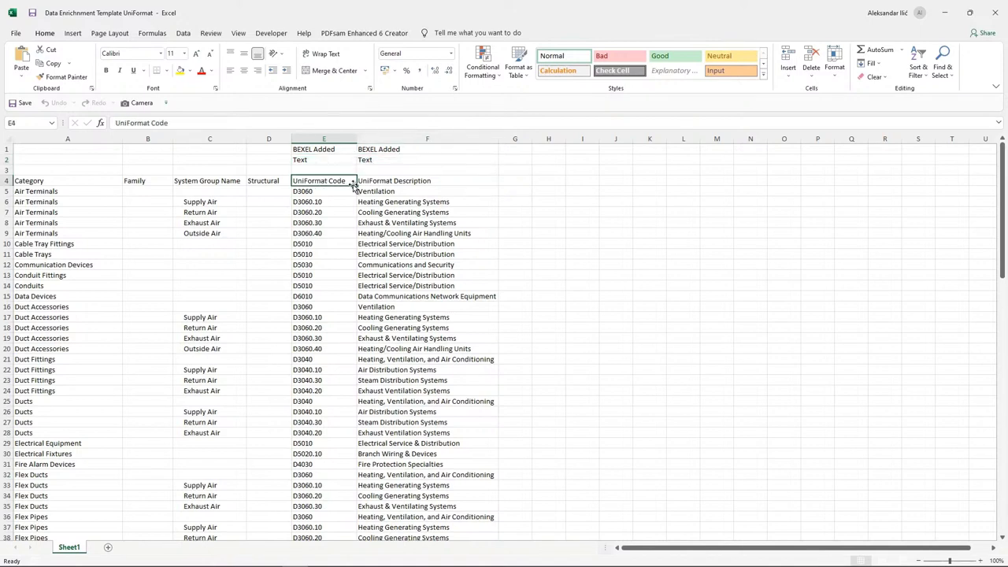
{"action": "left_click", "coordinate": [367, 181]}
{"action": "left_click", "coordinate": [351, 182]}
{"action": "left_click", "coordinate": [380, 182]}
{"action": "left_click", "coordinate": [342, 137]}
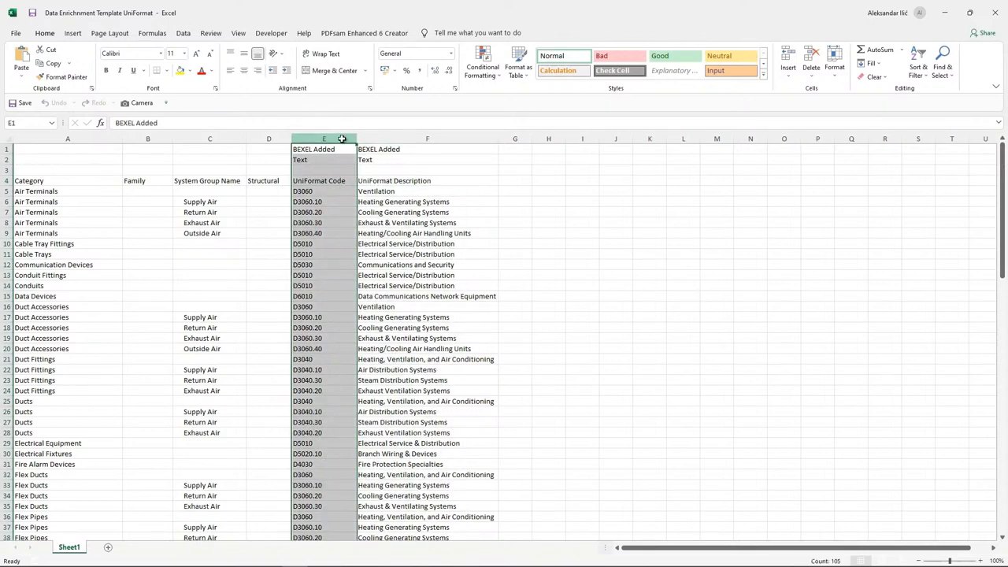
{"action": "left_click_drag", "start_coordinate": [342, 139], "coordinate": [466, 169]}
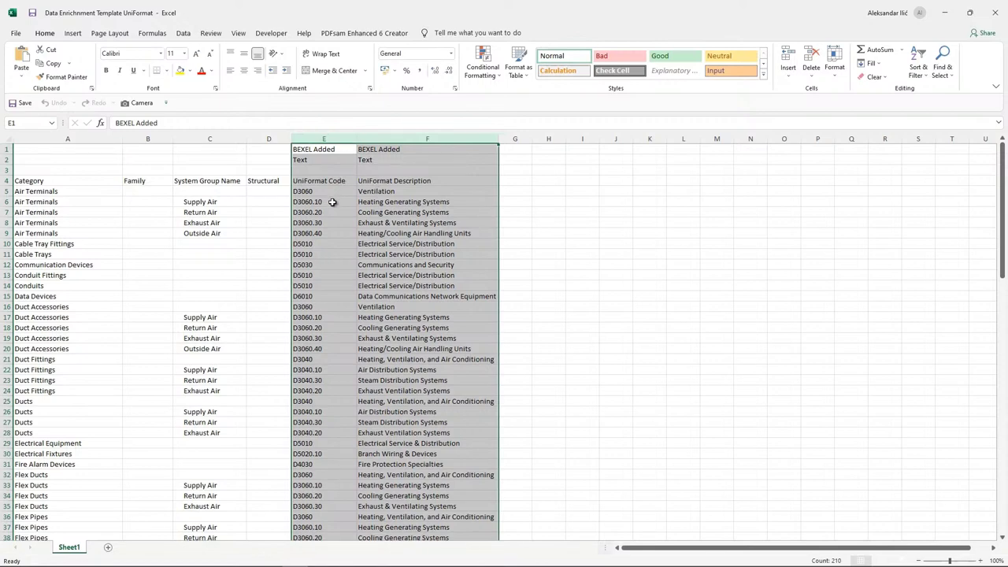
Examine the Category, Family and System Group Name columns that serve as mapping criteria throughout the sheet.
{"action": "mouse_move", "coordinate": [103, 140]}
{"action": "left_mouse_down"}
{"action": "mouse_move", "coordinate": [263, 173]}
{"action": "mouse_move", "coordinate": [97, 139]}
{"action": "left_mouse_up"}
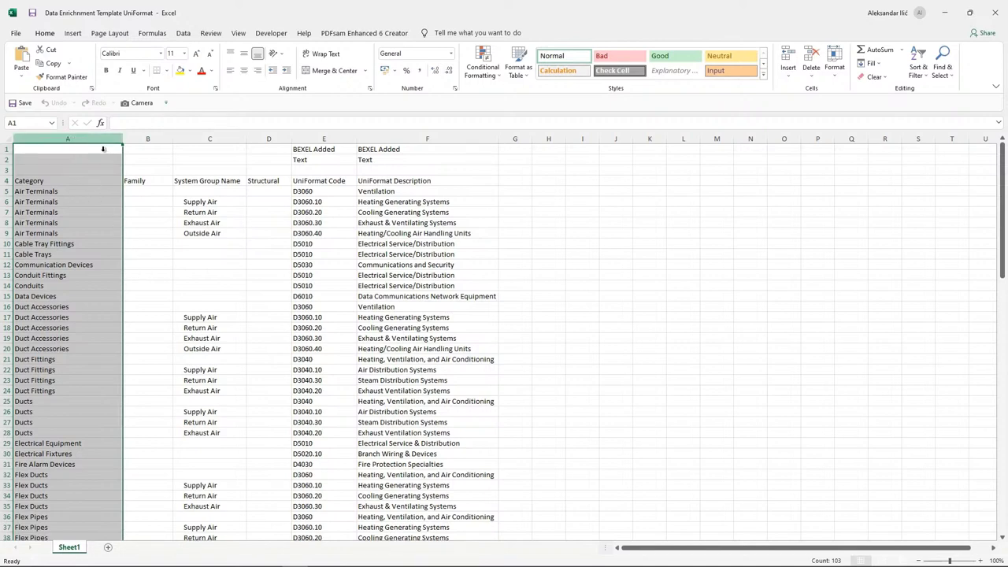
{"action": "left_click", "coordinate": [158, 139]}
{"action": "scroll", "coordinate": [166, 255], "scroll_direction": "down", "scroll_amount": 7}
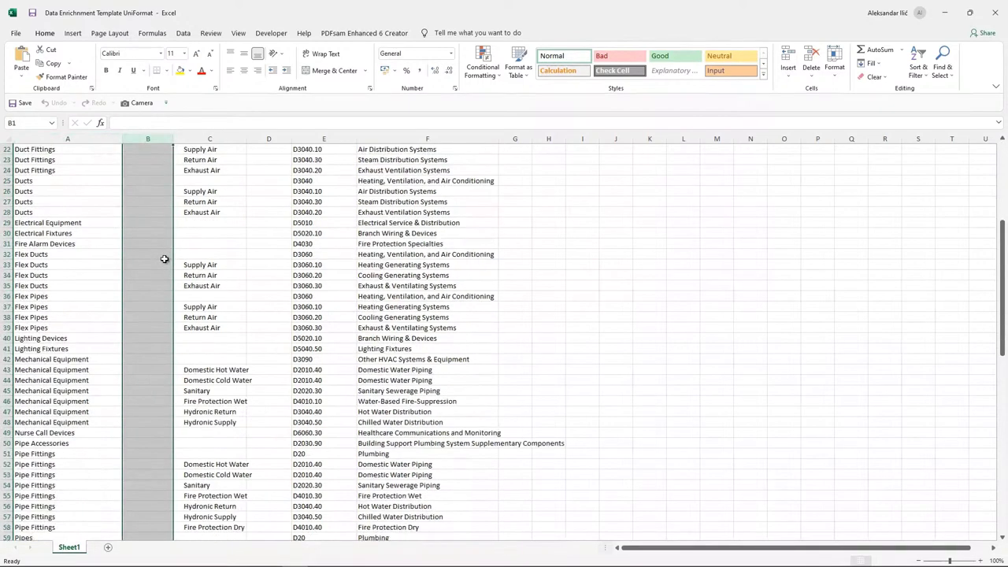
{"action": "scroll", "coordinate": [165, 259], "scroll_direction": "up", "scroll_amount": 7}
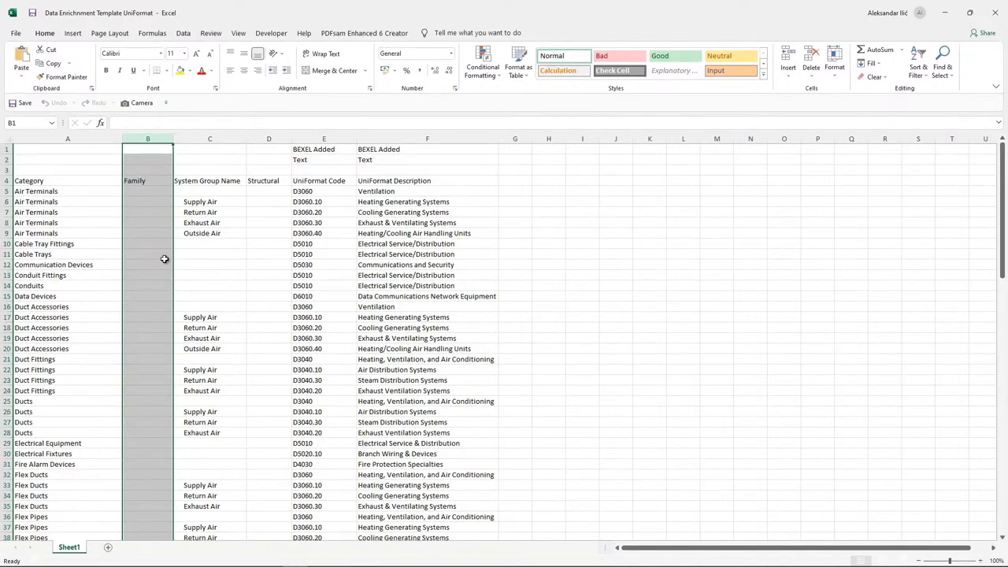
{"action": "left_click", "coordinate": [210, 140]}
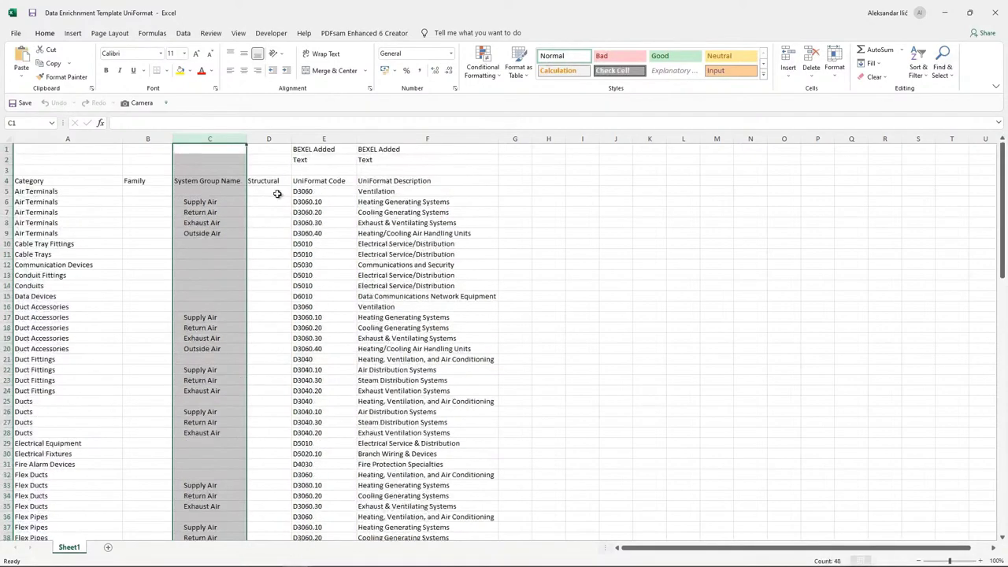
{"action": "scroll", "coordinate": [278, 194], "scroll_direction": "down", "scroll_amount": 20}
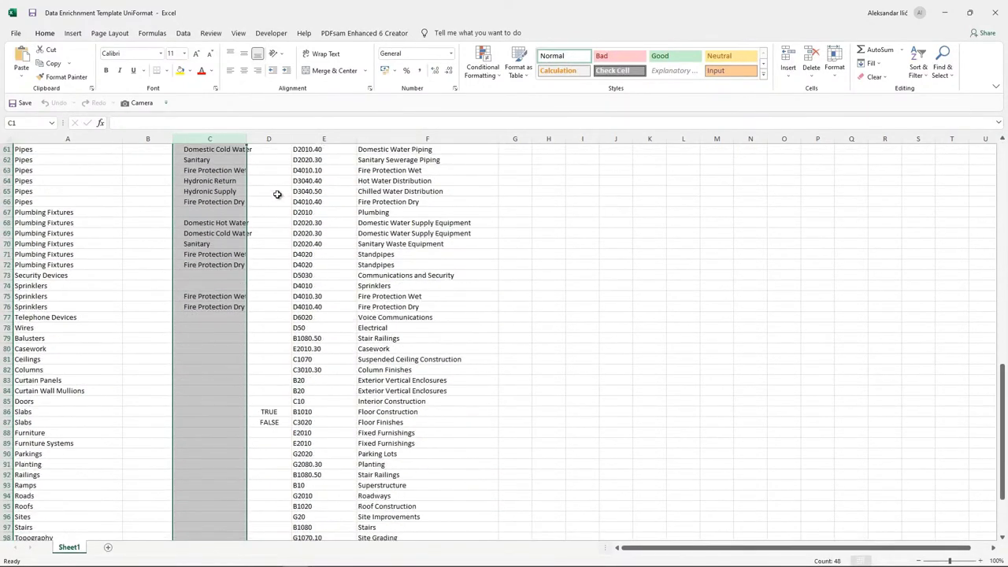
{"action": "scroll", "coordinate": [277, 193], "scroll_direction": "up", "scroll_amount": 20}
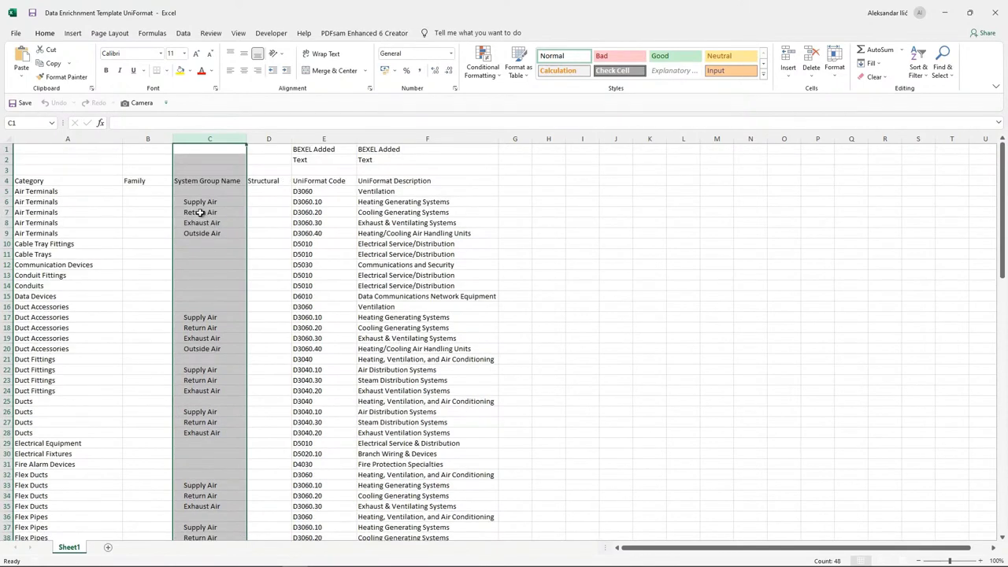
{"action": "left_click", "coordinate": [110, 140]}
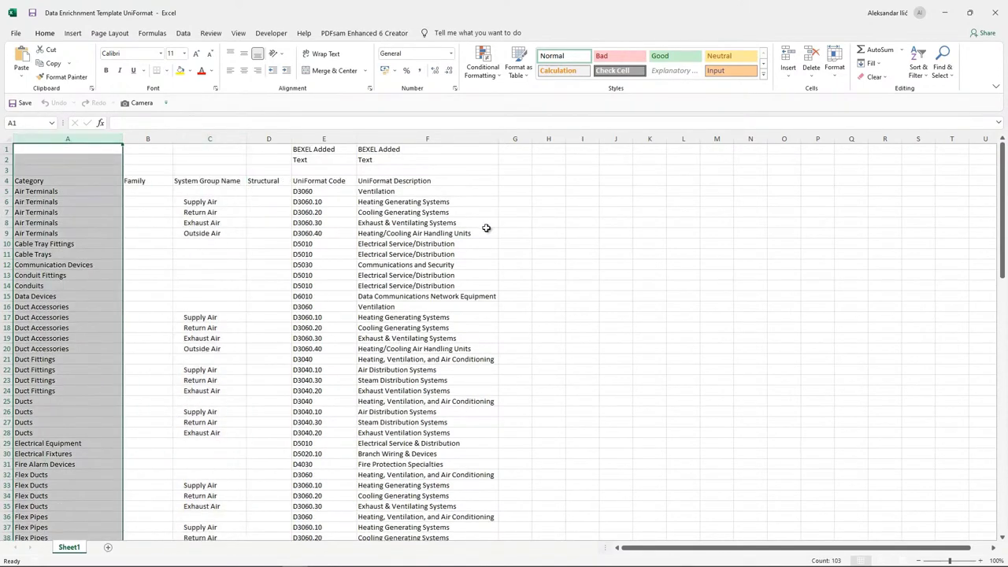
Import the properties from the UniFormat template workbook and expand the imported selection sets down to A1010, Standard Foundations.
{"action": "left_click", "coordinate": [993, 16]}
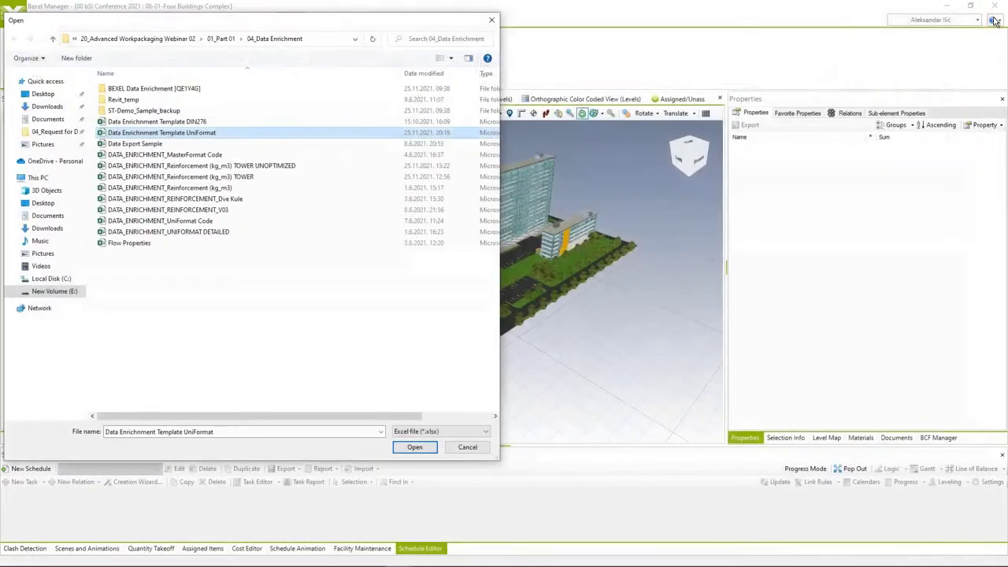
{"action": "left_click", "coordinate": [415, 447]}
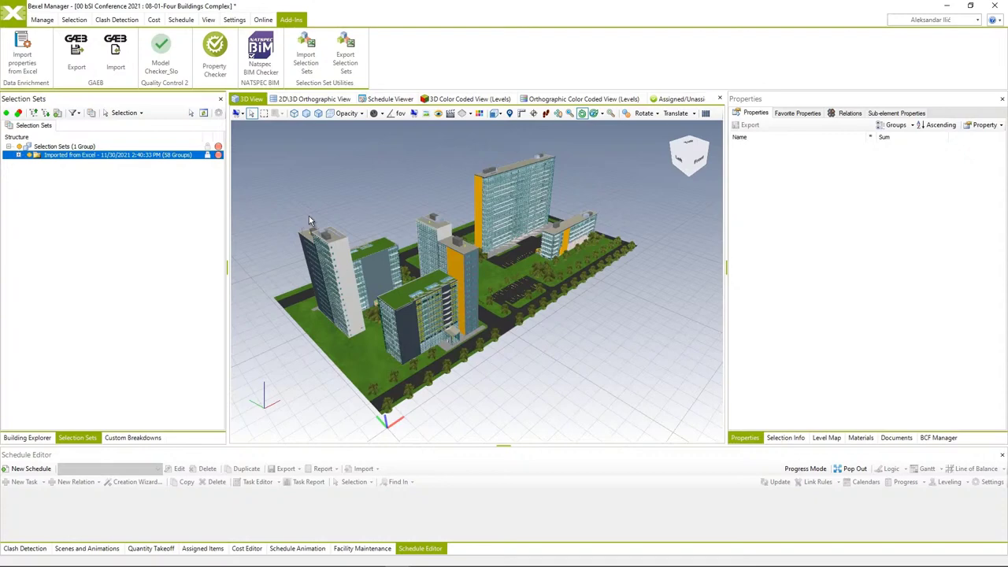
{"action": "left_click", "coordinate": [19, 155]}
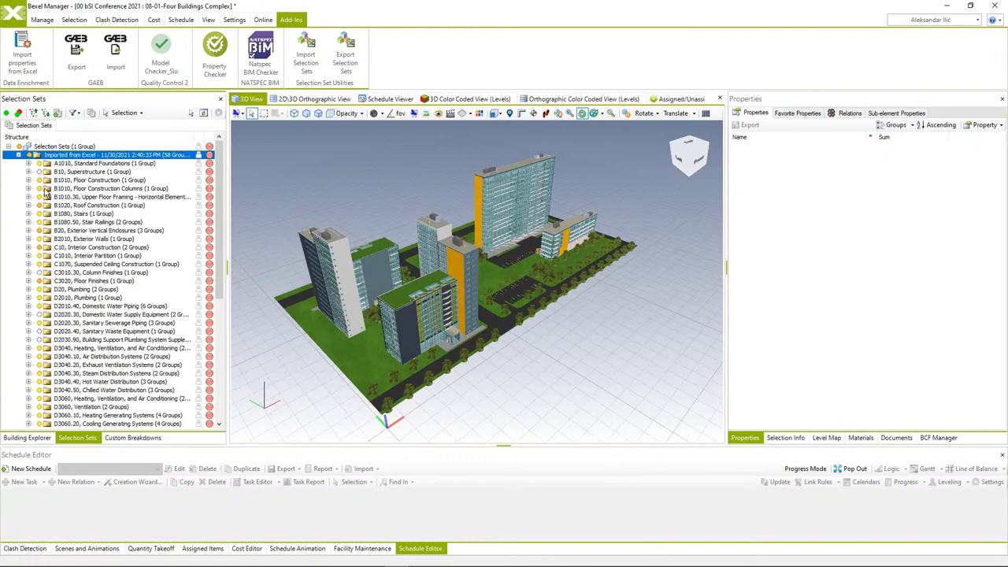
{"action": "left_click", "coordinate": [28, 163]}
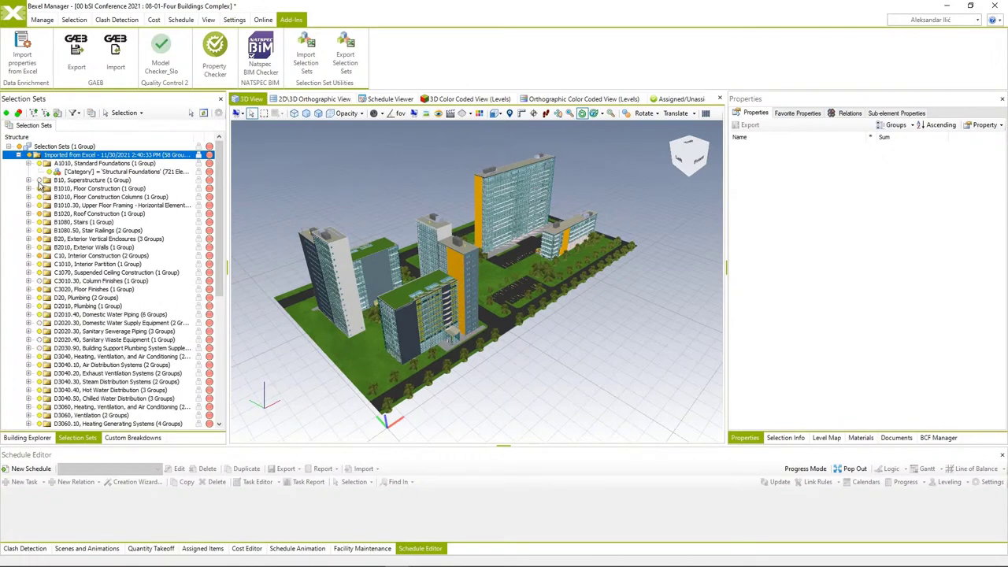
Check the Structural Foundations selection set, collapse A1010, Standard Foundations, and look through the imported UniFormat selection sets.
{"action": "left_click", "coordinate": [82, 173]}
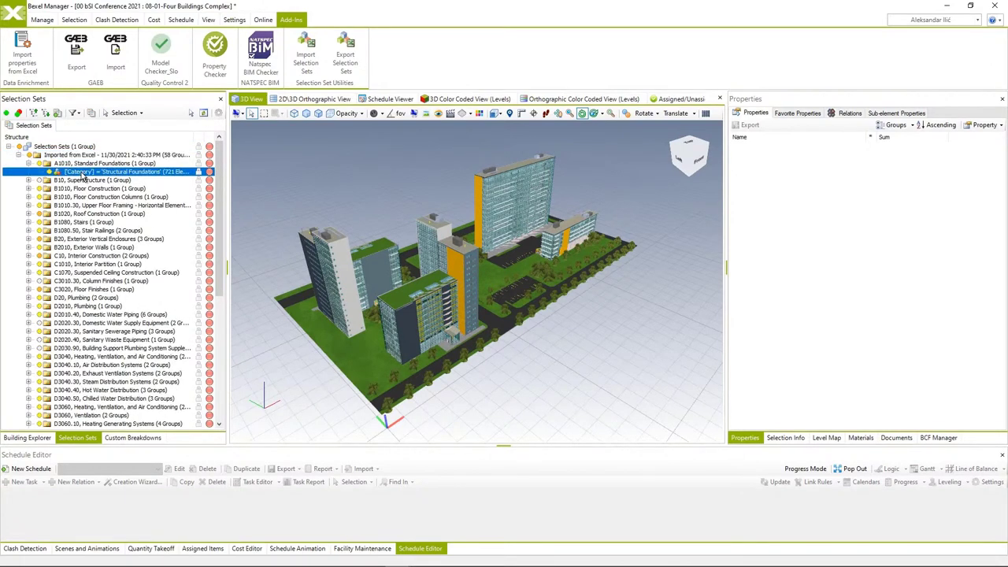
{"action": "left_click", "coordinate": [30, 164]}
{"action": "scroll", "coordinate": [95, 265], "scroll_direction": "down", "scroll_amount": 9}
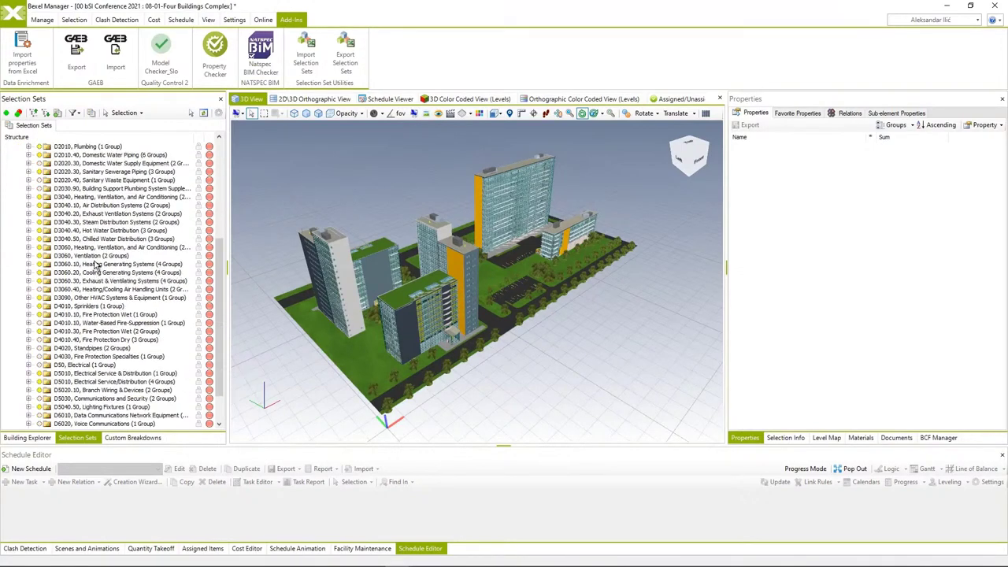
{"action": "scroll", "coordinate": [94, 265], "scroll_direction": "up", "scroll_amount": 9}
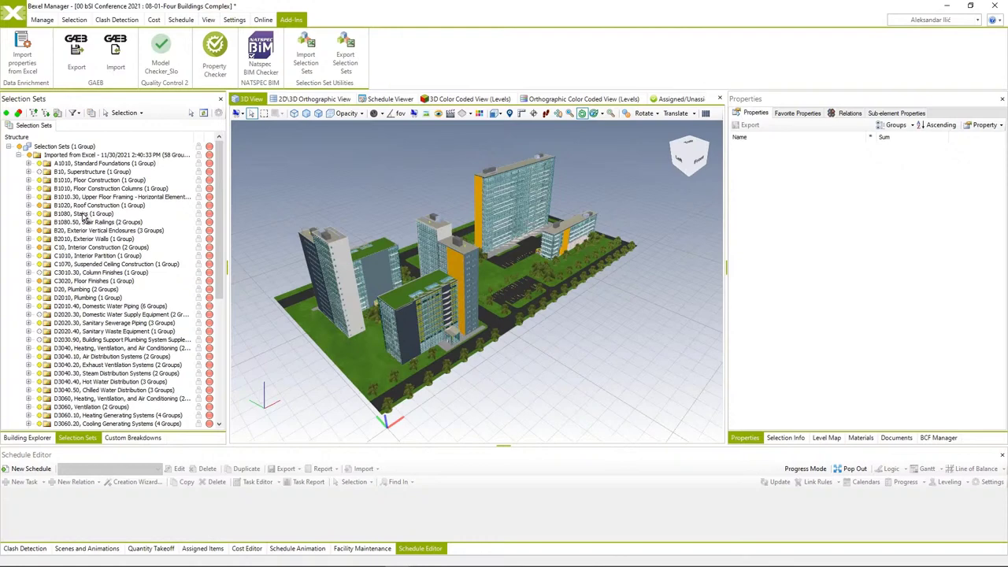
Select an exterior wall panel on the white tower, inspect its BEXEL Added UniFormat properties, and clear the selection.
{"action": "left_click_drag", "start_coordinate": [355, 285], "coordinate": [386, 279]}
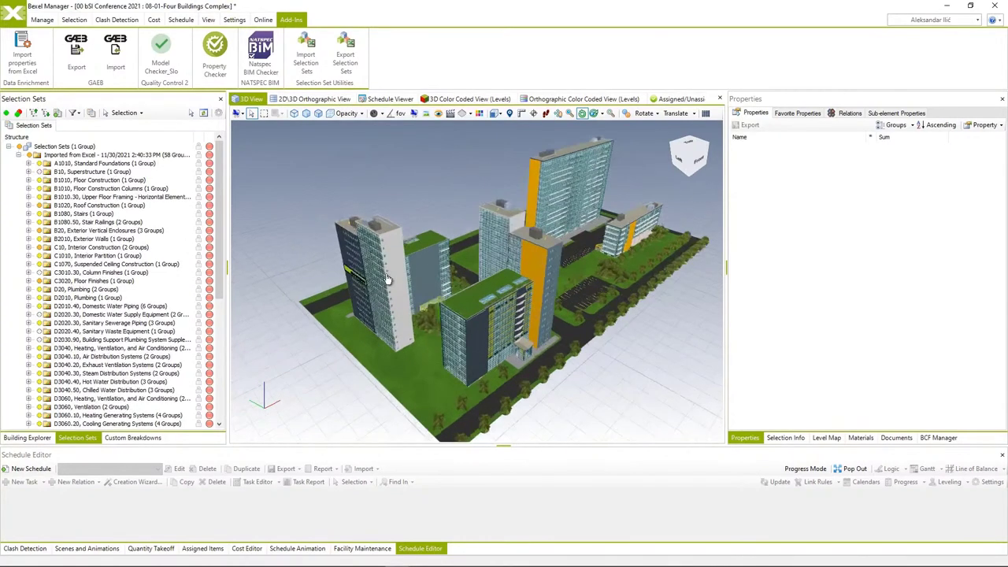
{"action": "scroll", "coordinate": [385, 280], "scroll_direction": "up", "scroll_amount": 5}
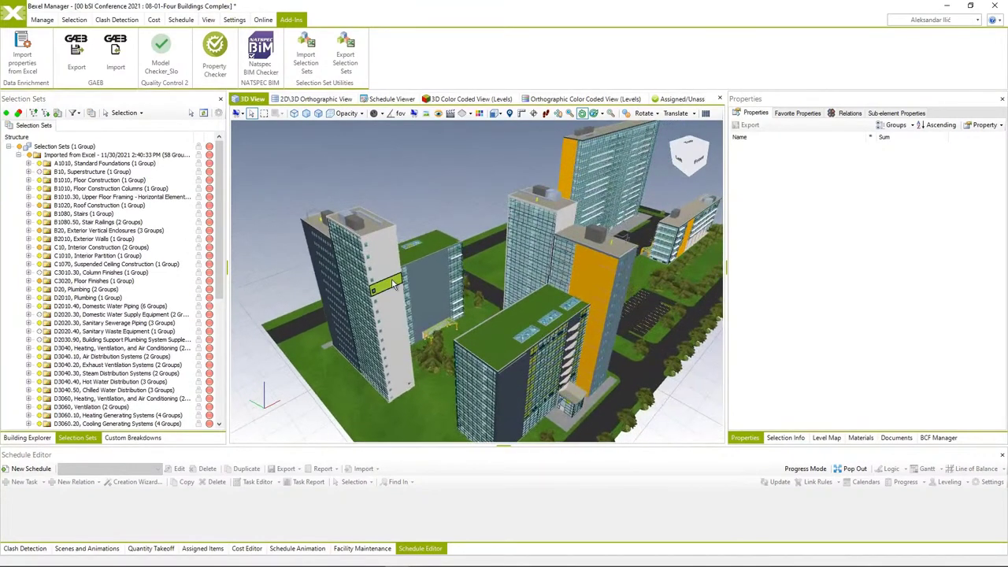
{"action": "left_click", "coordinate": [394, 285]}
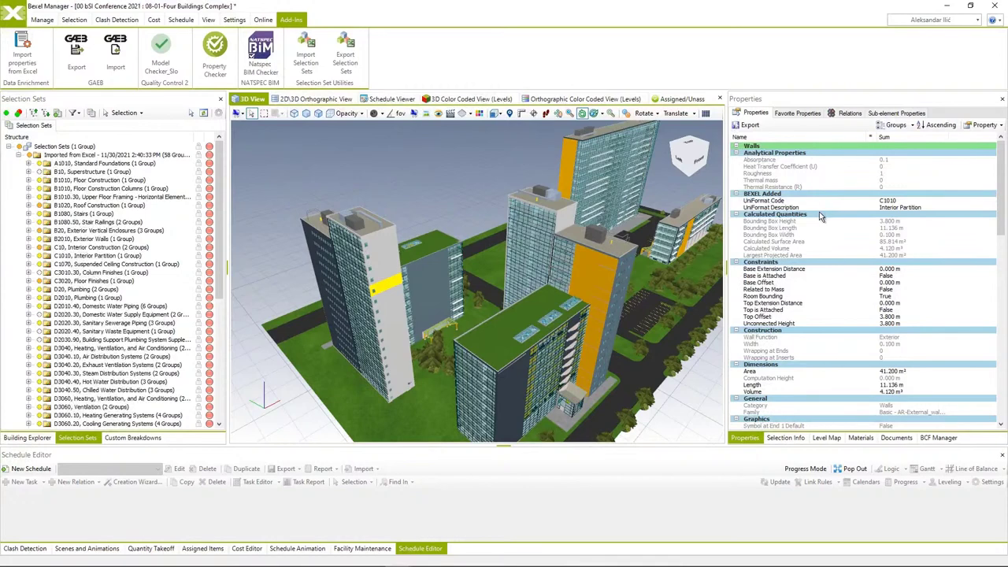
{"action": "left_click", "coordinate": [297, 199]}
{"action": "left_click_drag", "start_coordinate": [297, 199], "coordinate": [376, 166]}
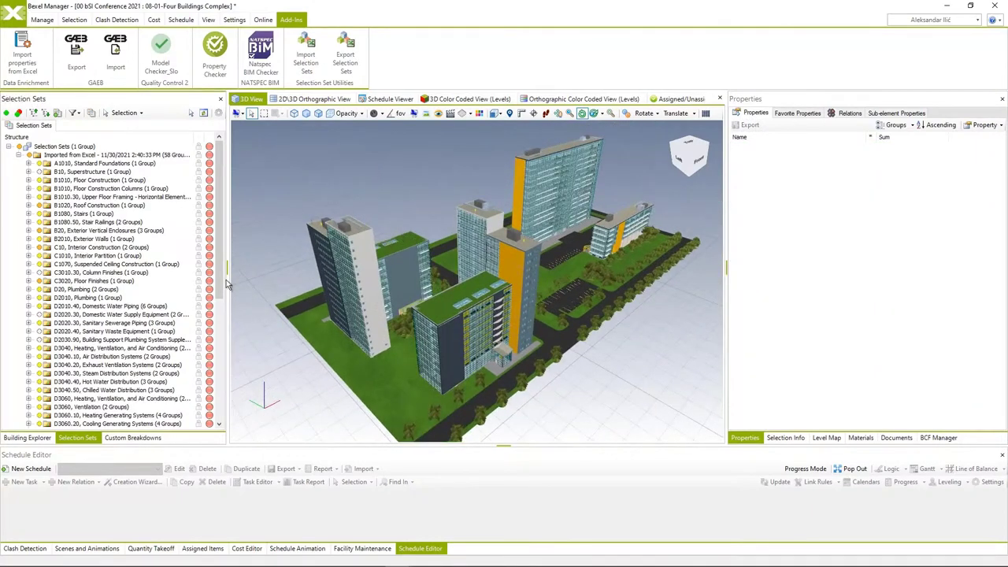
Start a blank custom breakdown named Uniformat that uses all elements of Building 01.
{"action": "left_click", "coordinate": [134, 438]}
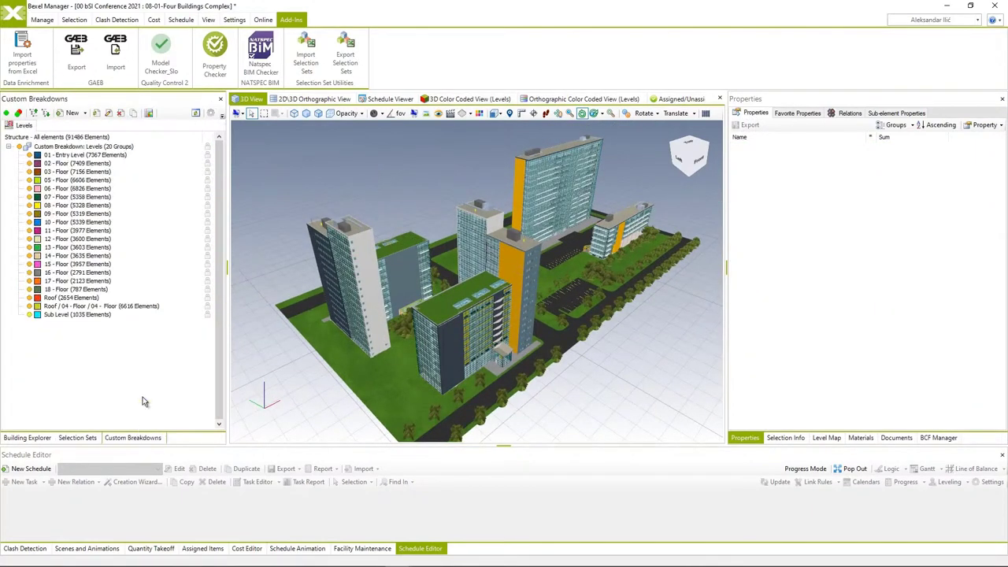
{"action": "left_click", "coordinate": [73, 113]}
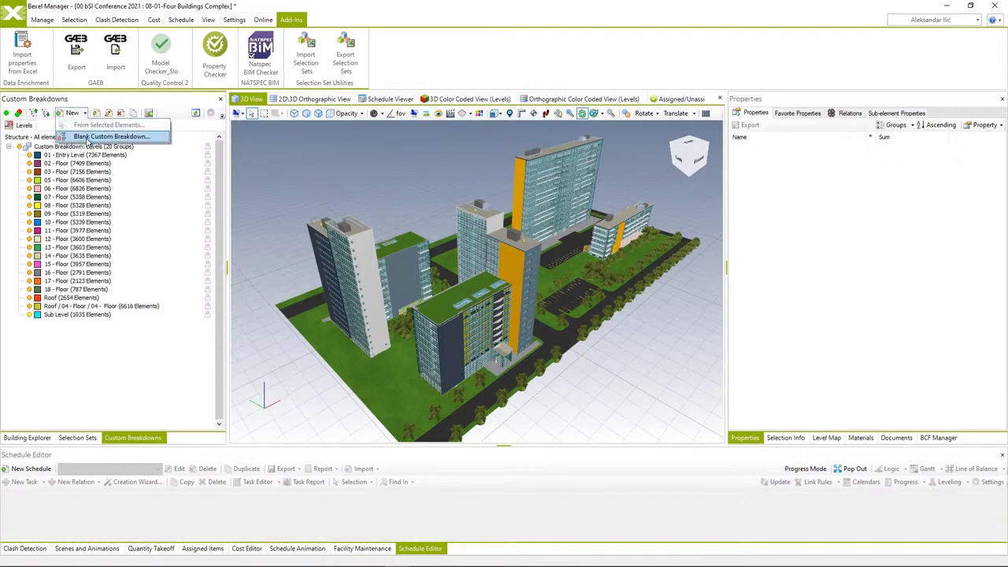
{"action": "left_click", "coordinate": [89, 137]}
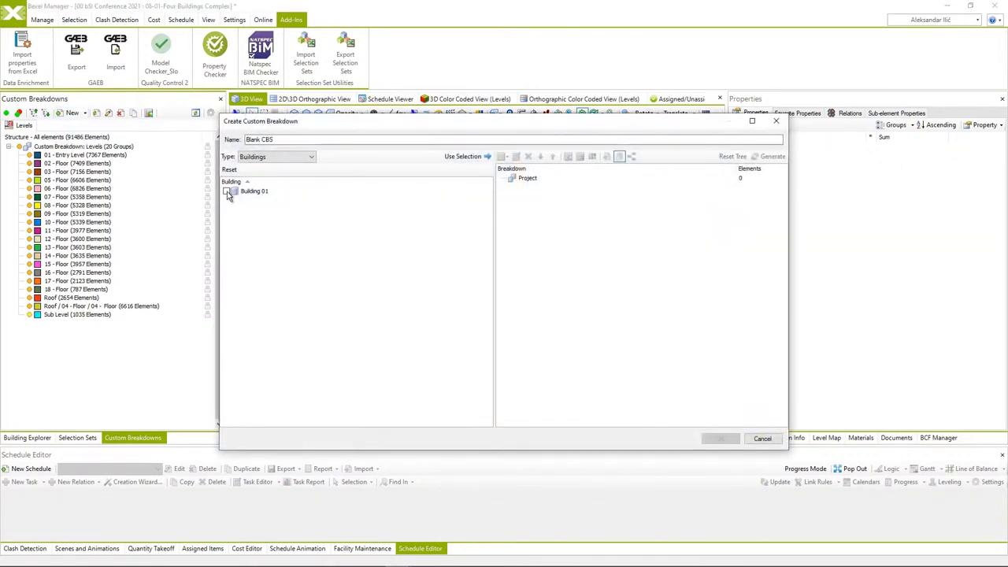
{"action": "left_click", "coordinate": [463, 157]}
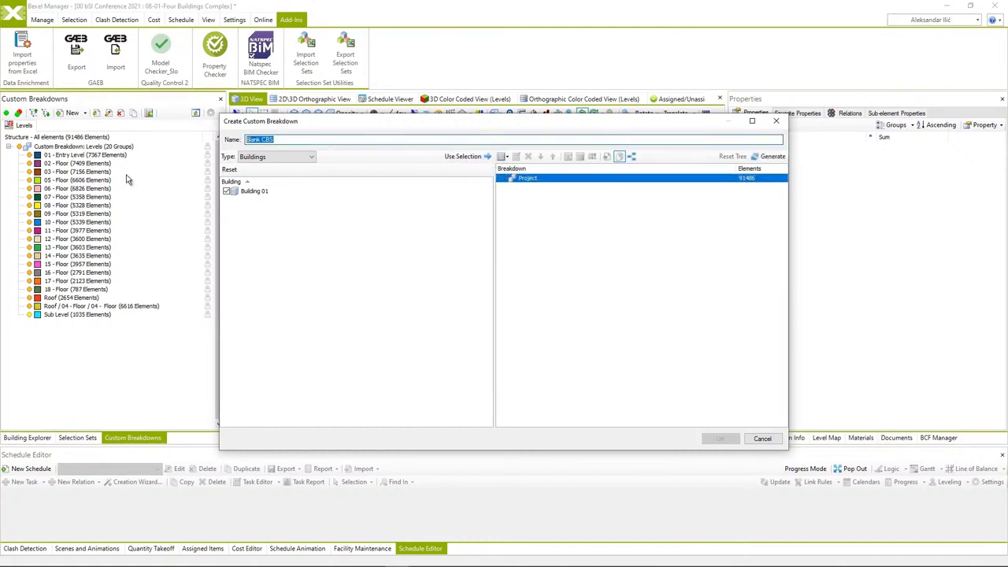
{"action": "type", "text": "Uniformat"}
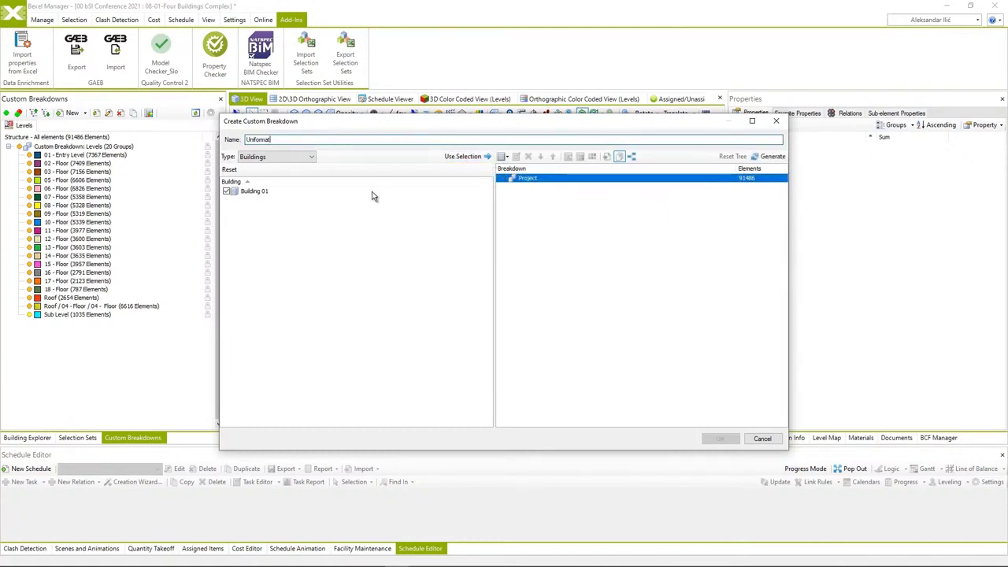
Add a breakdown rule that groups the project elements by the UniFormat Code property.
{"action": "left_click", "coordinate": [507, 158]}
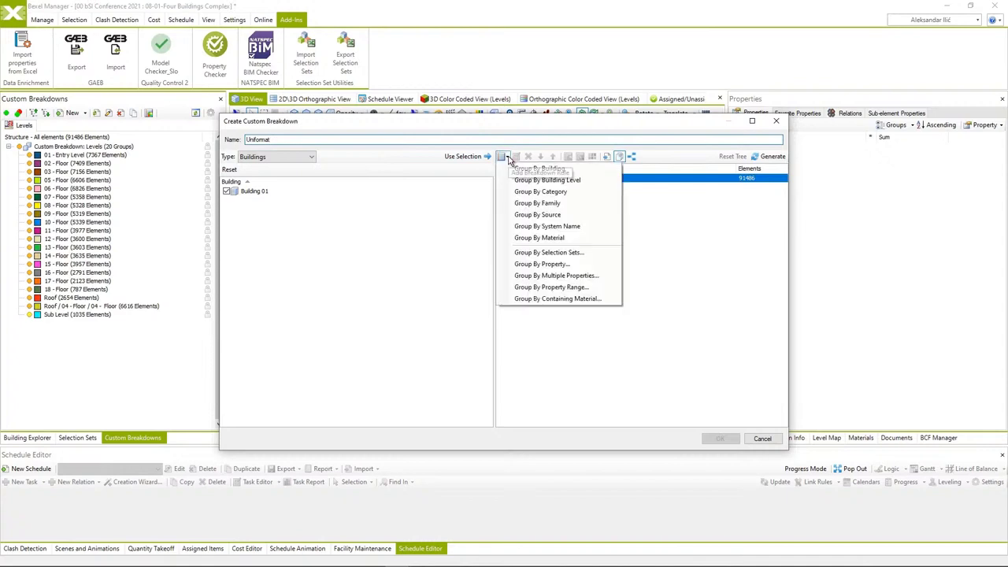
{"action": "left_click", "coordinate": [544, 266]}
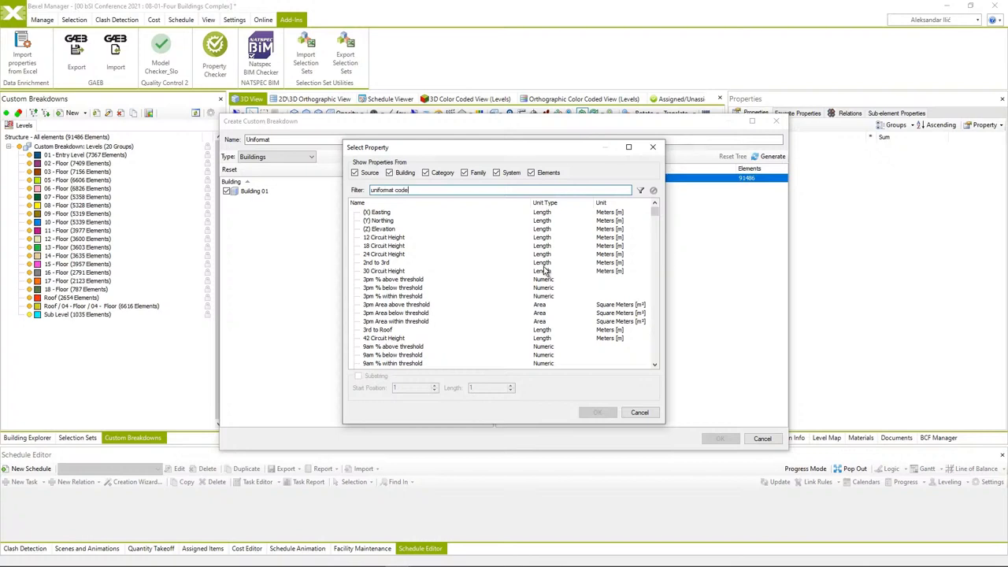
{"action": "left_click", "coordinate": [386, 212]}
{"action": "left_click", "coordinate": [597, 412]}
Nest a UniFormat Description grouping rule under UniFormat Code and create the breakdown color-coded by UniFormat Code.
{"action": "right_click", "coordinate": [575, 191]}
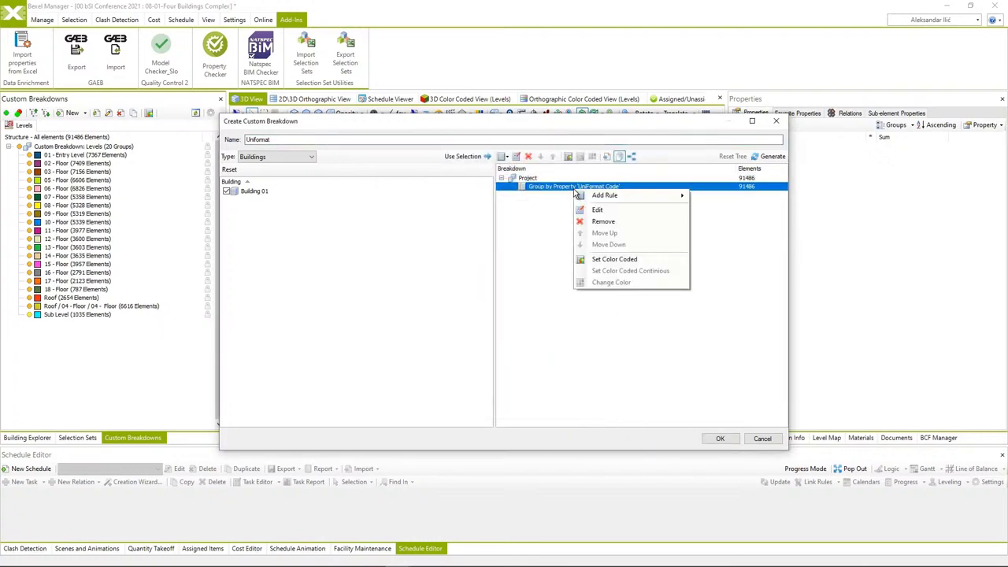
{"action": "mouse_move", "coordinate": [605, 195]}
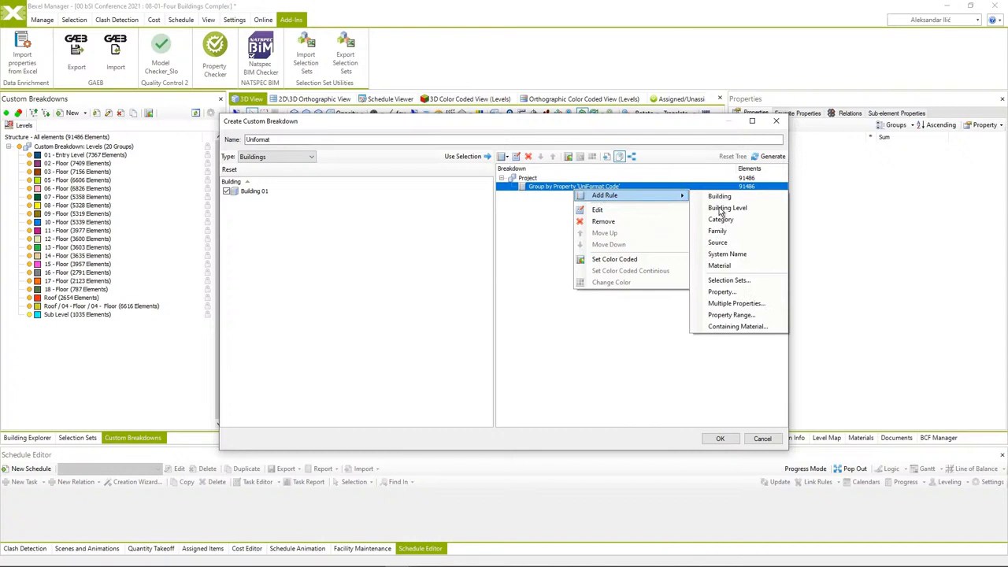
{"action": "left_click", "coordinate": [723, 292]}
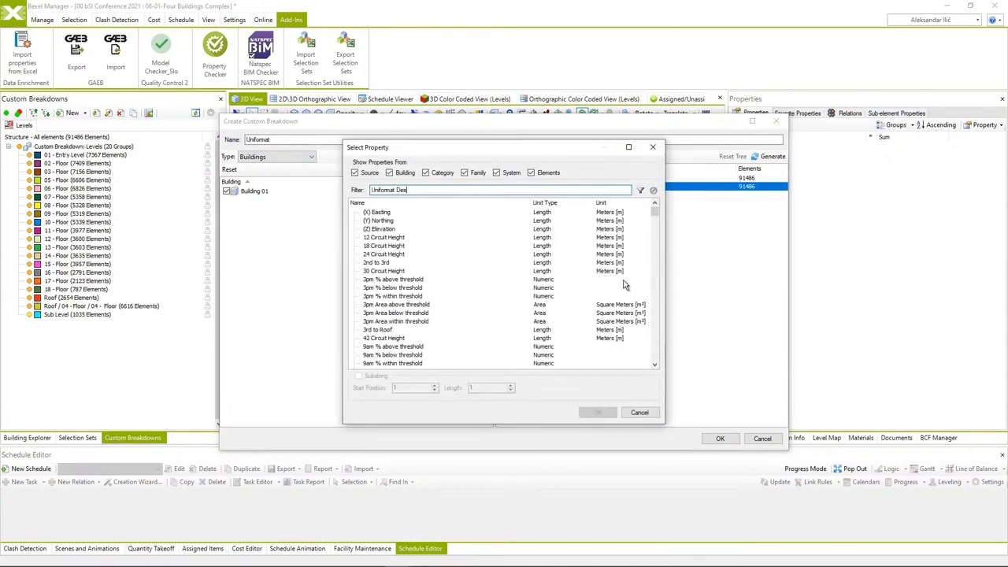
{"action": "left_click", "coordinate": [411, 214]}
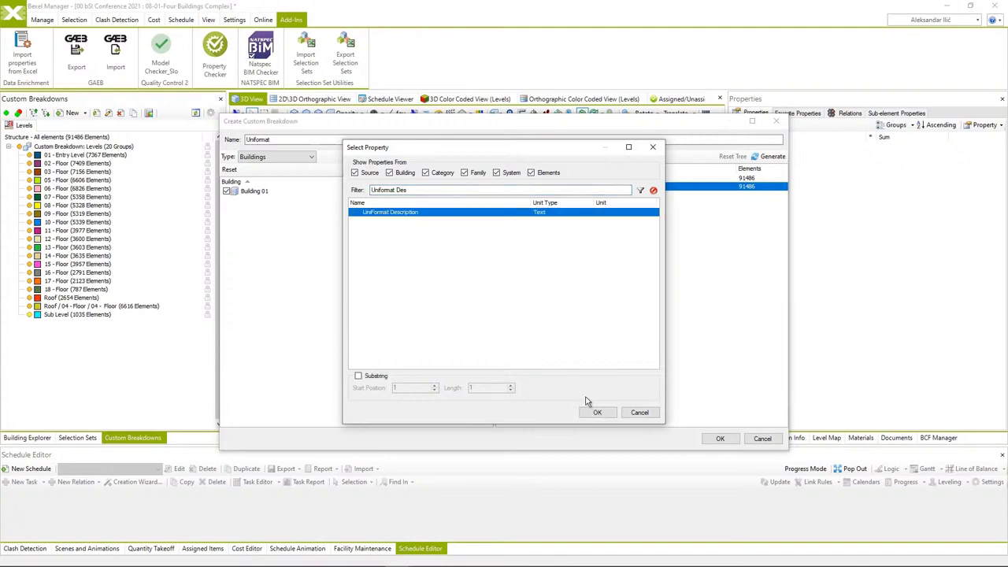
{"action": "left_click", "coordinate": [598, 413]}
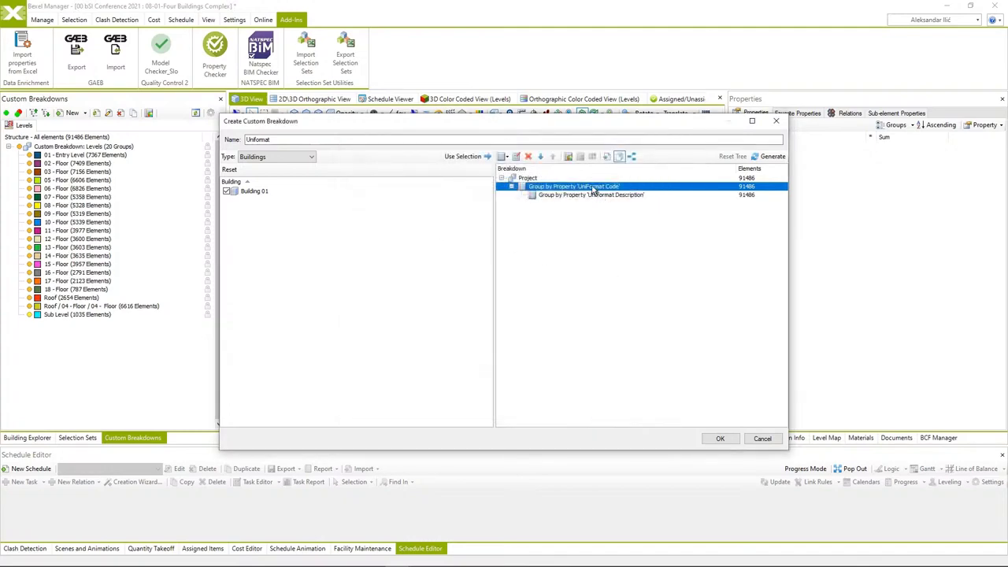
{"action": "left_click", "coordinate": [567, 157]}
{"action": "left_click", "coordinate": [720, 440]}
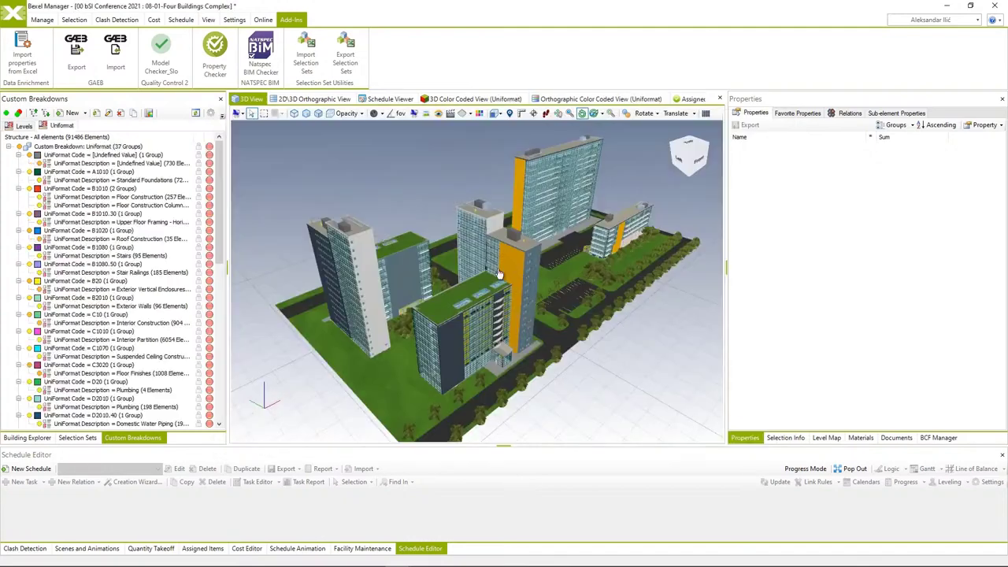
Inspect the model in the 3D Color Coded View for Uniformat from several angles, with the UniFormat Code A1010 group selected.
{"action": "left_click", "coordinate": [476, 99]}
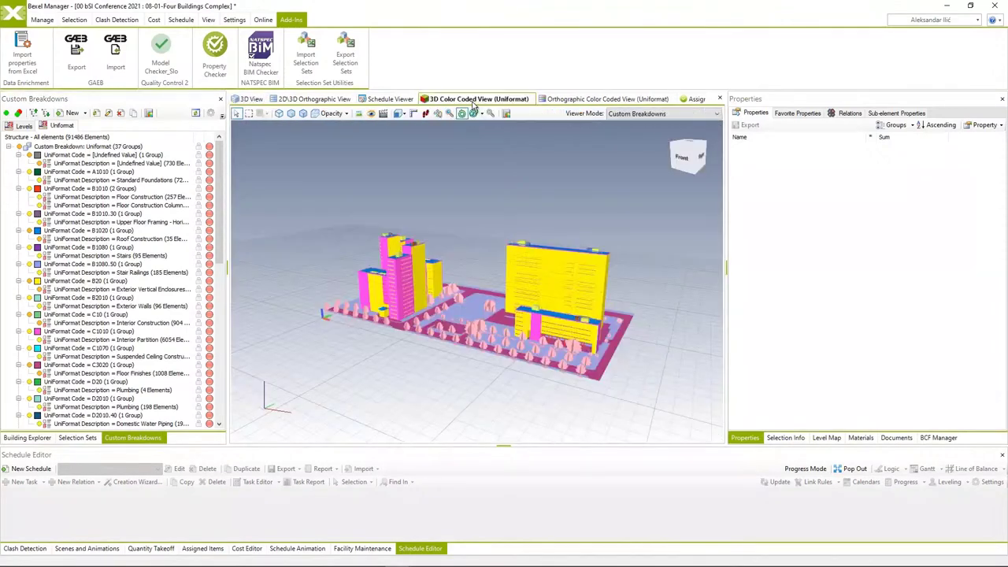
{"action": "left_click_drag", "start_coordinate": [500, 305], "coordinate": [468, 281]}
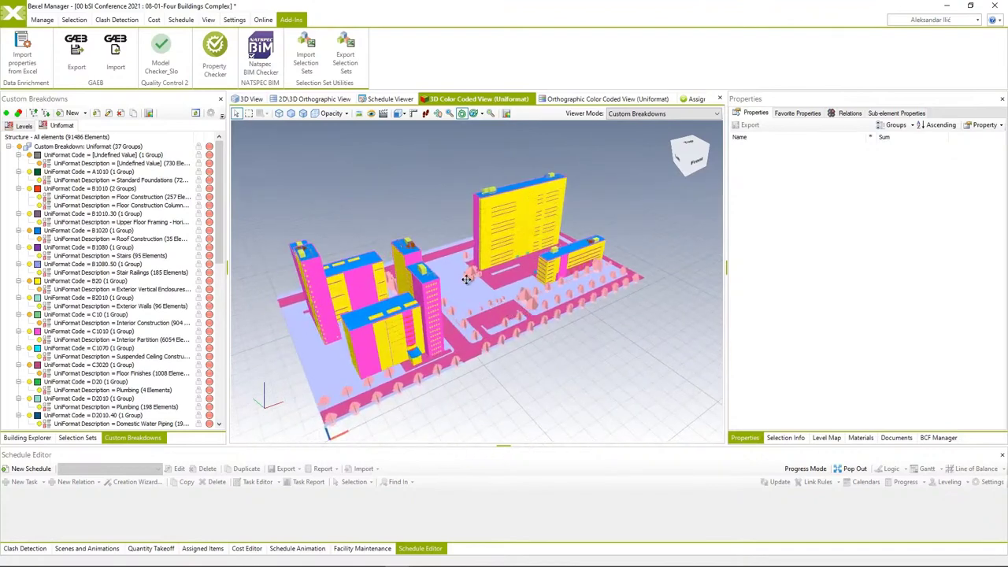
{"action": "left_click", "coordinate": [79, 171]}
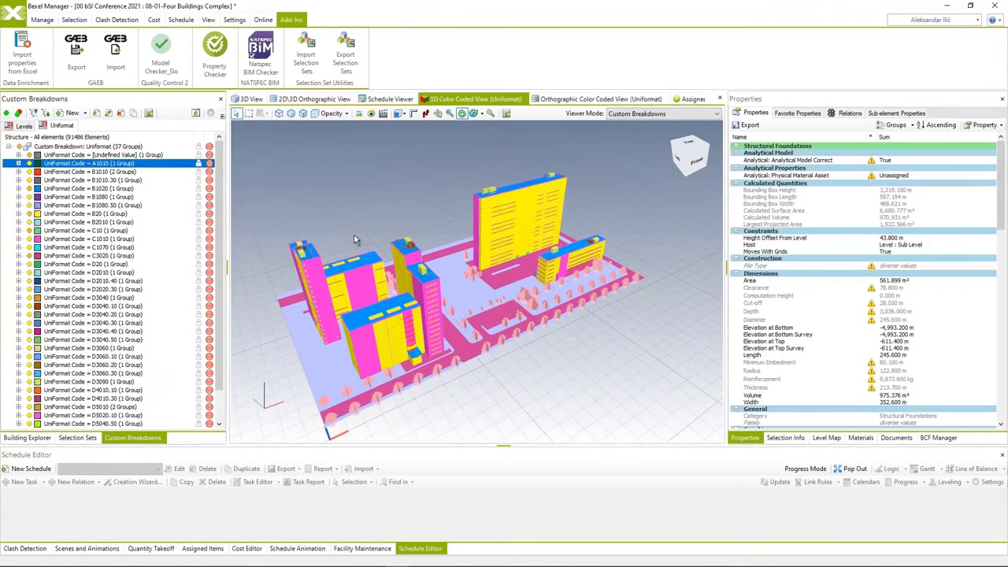
{"action": "left_click_drag", "start_coordinate": [380, 226], "coordinate": [481, 224]}
{"action": "scroll", "coordinate": [464, 221], "scroll_direction": "down", "scroll_amount": 2}
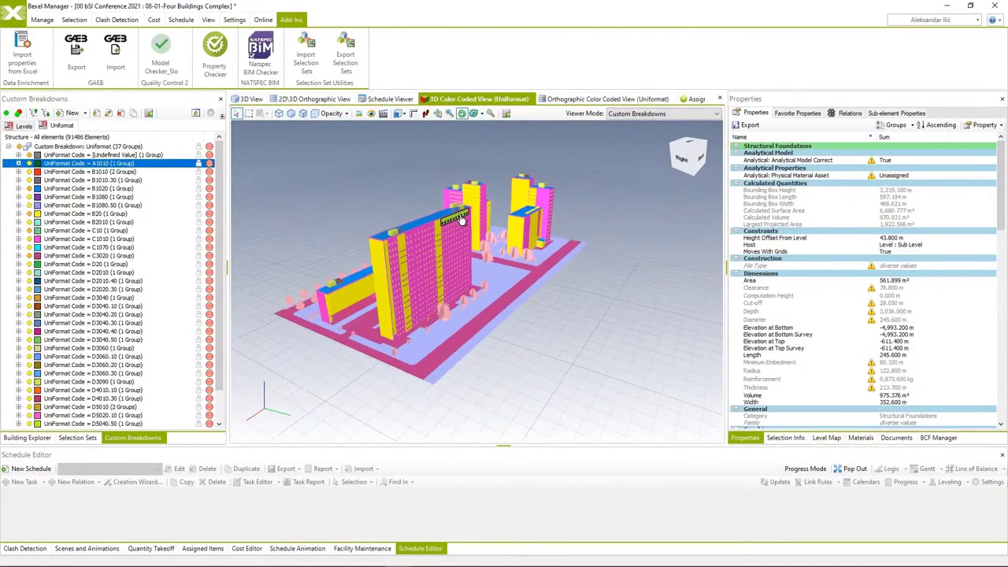
{"action": "left_click_drag", "start_coordinate": [461, 220], "coordinate": [465, 228]}
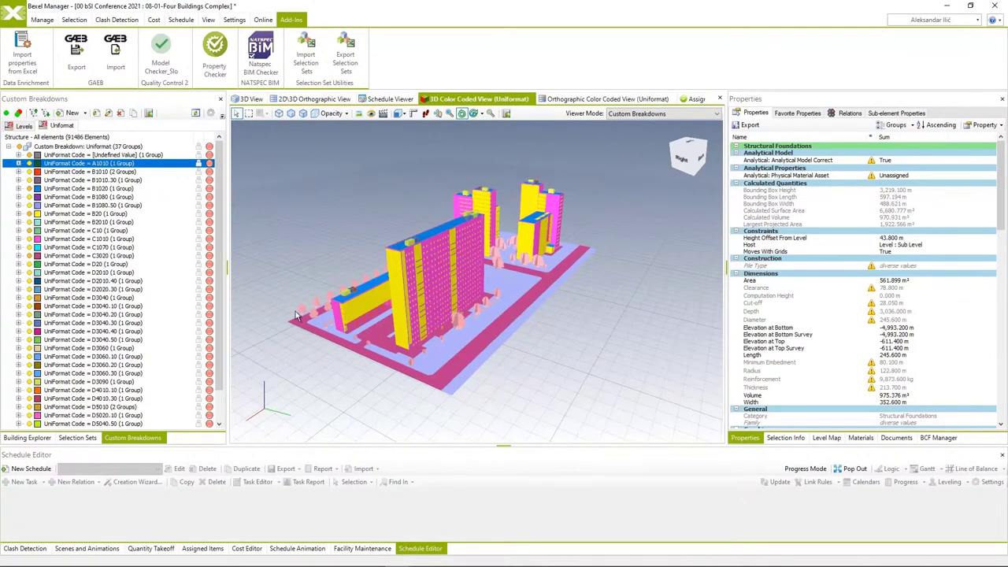
Return to the selection sets and the regular 3D view, and collapse the selection set group imported from Excel.
{"action": "left_click", "coordinate": [91, 439]}
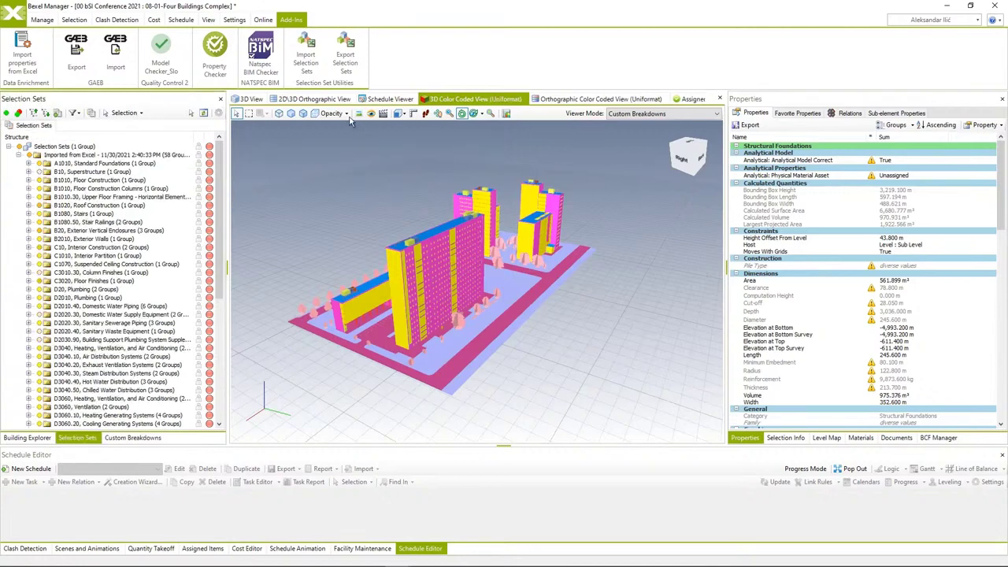
{"action": "left_click", "coordinate": [253, 100]}
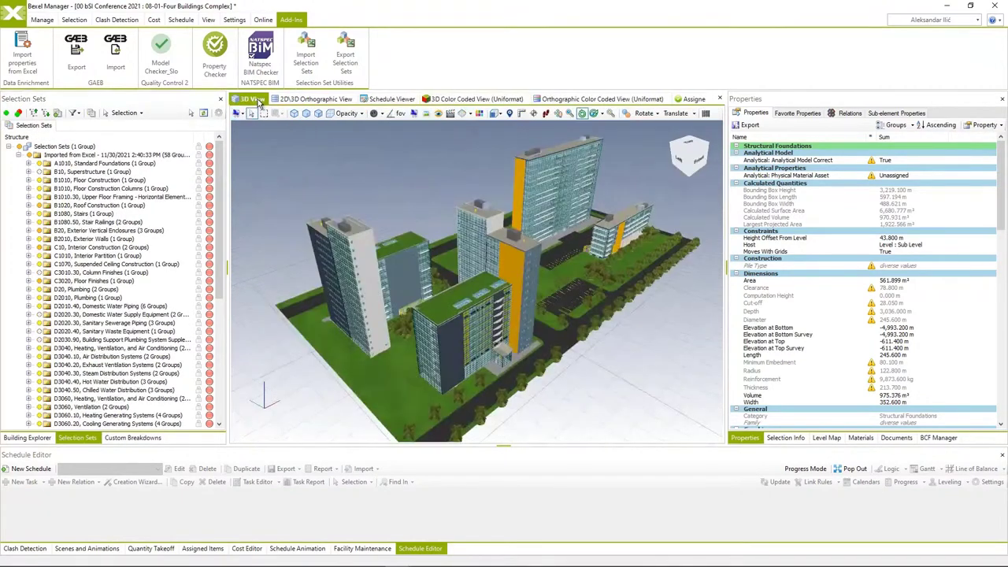
{"action": "left_click", "coordinate": [18, 154]}
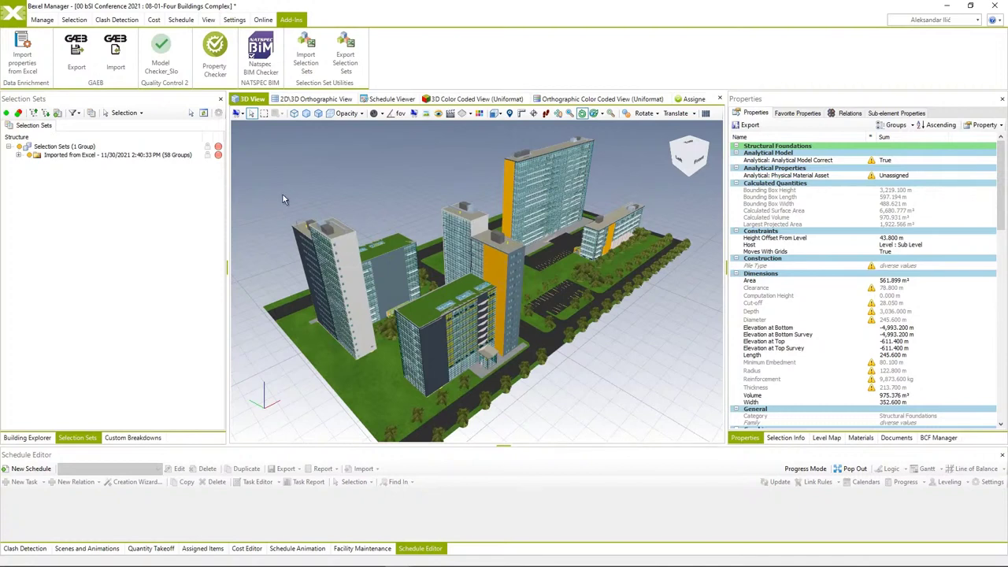
Start another property import from Excel and open the Data Enrichnment Template DIN276 workbook in Excel for inspection.
{"action": "left_click", "coordinate": [24, 63]}
{"action": "left_click", "coordinate": [165, 122]}
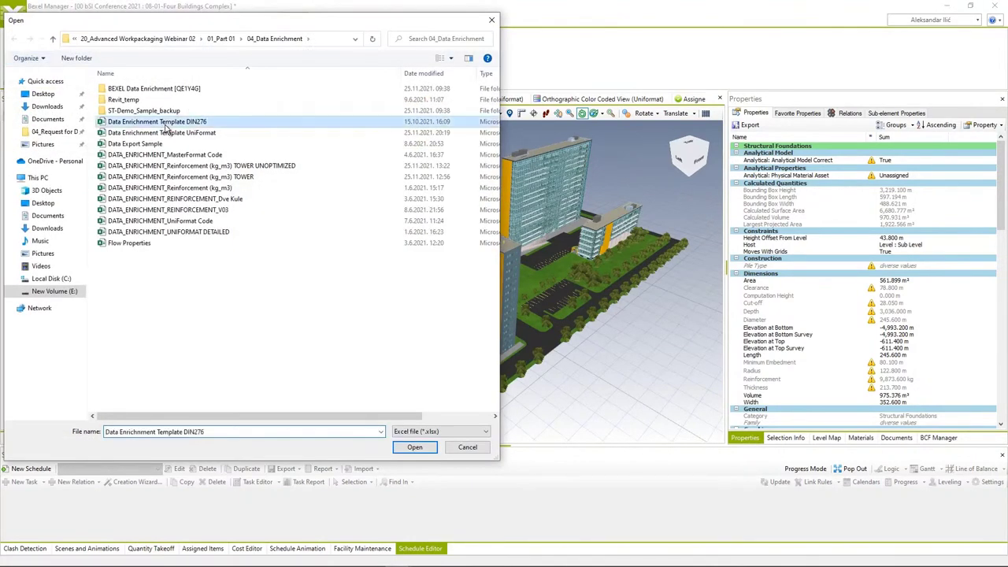
{"action": "right_click", "coordinate": [165, 123]}
{"action": "left_click", "coordinate": [189, 148]}
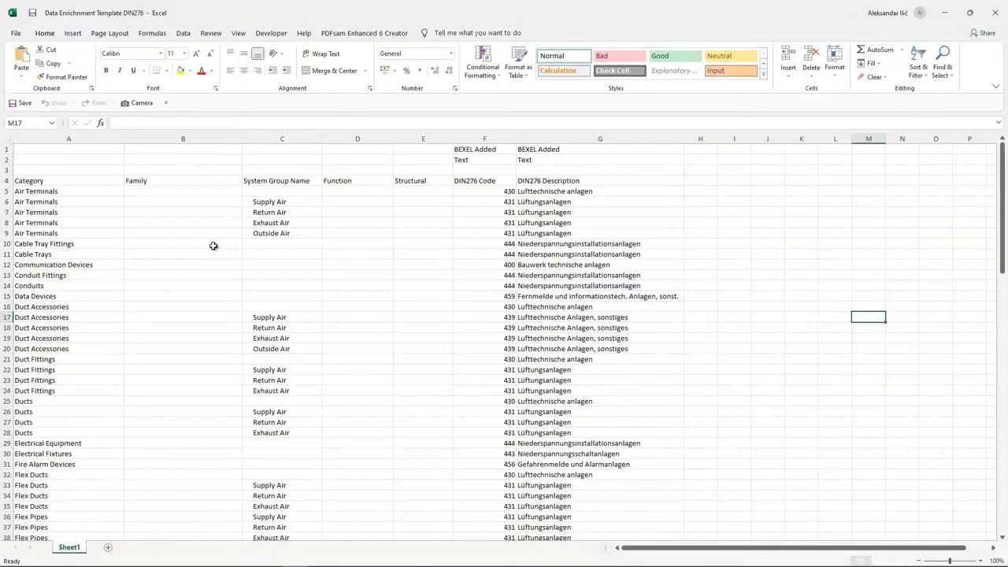
Examine the DIN276 Code and DIN276 Description columns and the mapping criteria columns throughout the DIN276 template sheet.
{"action": "scroll", "coordinate": [213, 246], "scroll_direction": "down", "scroll_amount": 17}
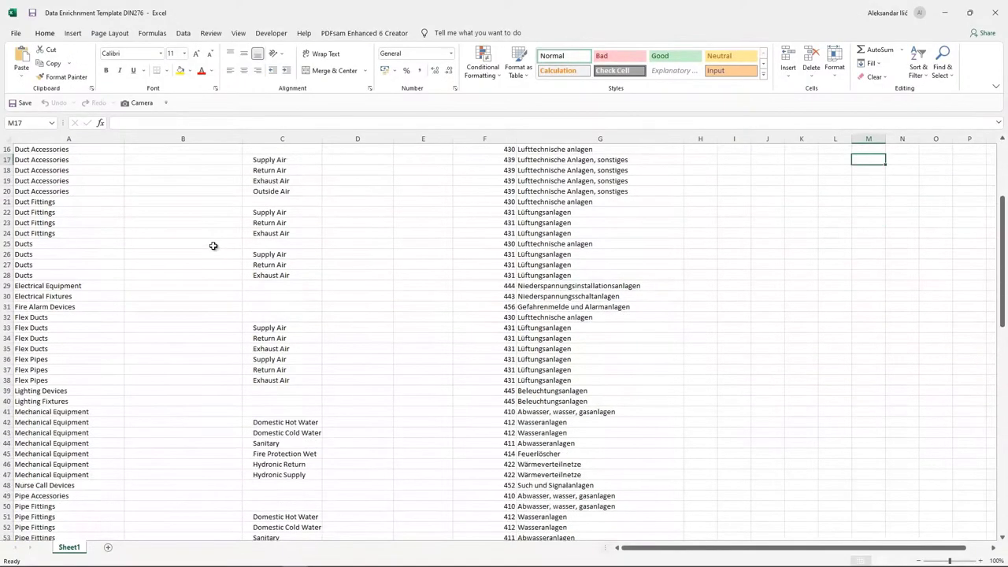
{"action": "scroll", "coordinate": [212, 245], "scroll_direction": "down", "scroll_amount": 5}
{"action": "scroll", "coordinate": [212, 246], "scroll_direction": "up", "scroll_amount": 20}
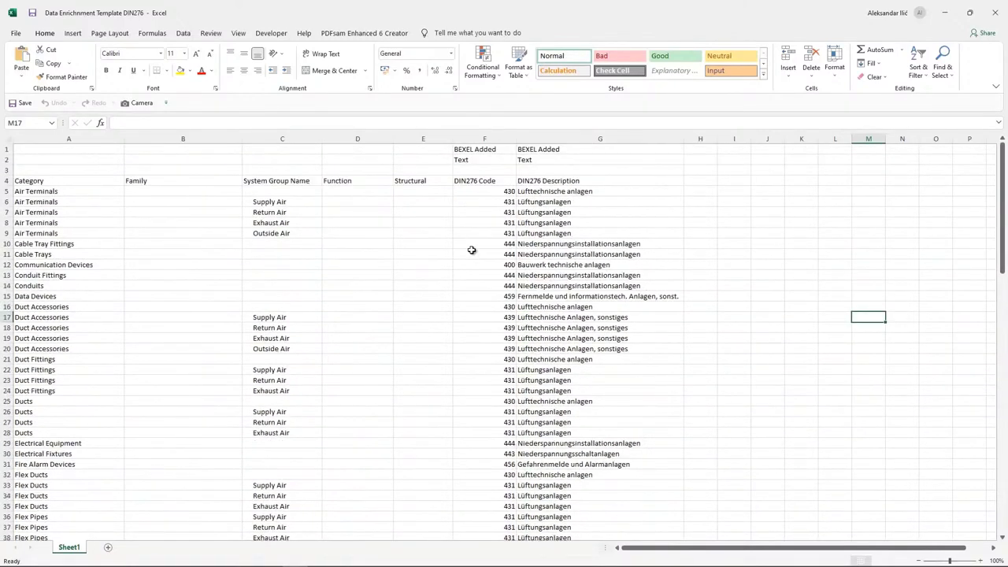
{"action": "left_click", "coordinate": [484, 181]}
{"action": "key", "text": "shift+Right"}
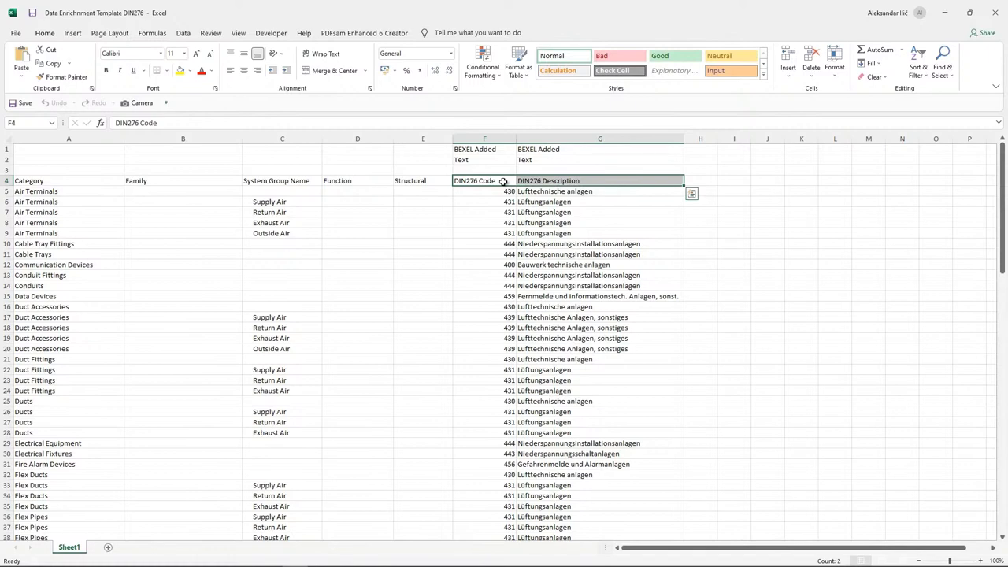
{"action": "left_click_drag", "start_coordinate": [501, 181], "coordinate": [519, 183]}
{"action": "scroll", "coordinate": [508, 189], "scroll_direction": "down", "scroll_amount": 10}
{"action": "scroll", "coordinate": [512, 235], "scroll_direction": "down", "scroll_amount": 19}
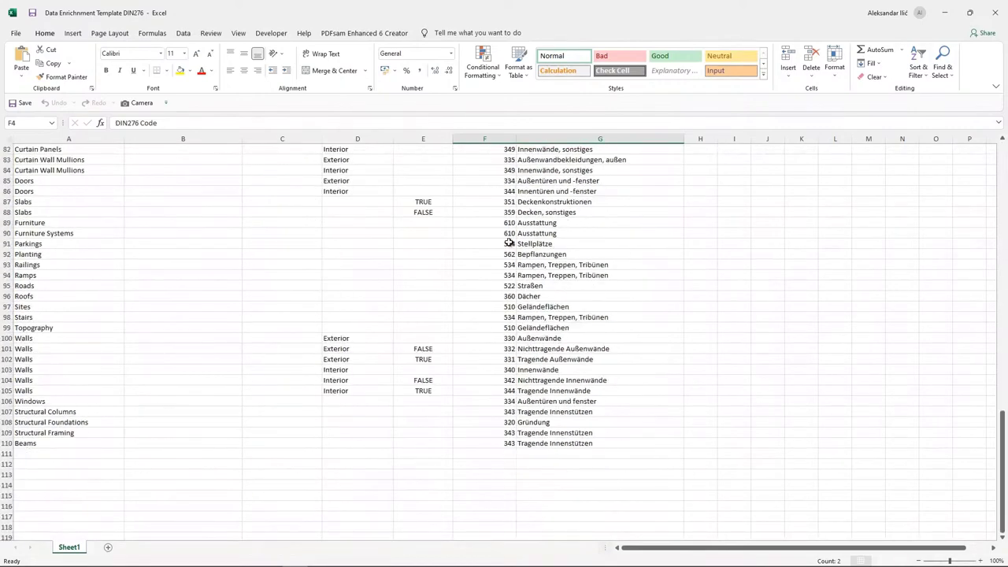
{"action": "scroll", "coordinate": [509, 242], "scroll_direction": "up", "scroll_amount": 7}
{"action": "scroll", "coordinate": [508, 242], "scroll_direction": "up", "scroll_amount": 20}
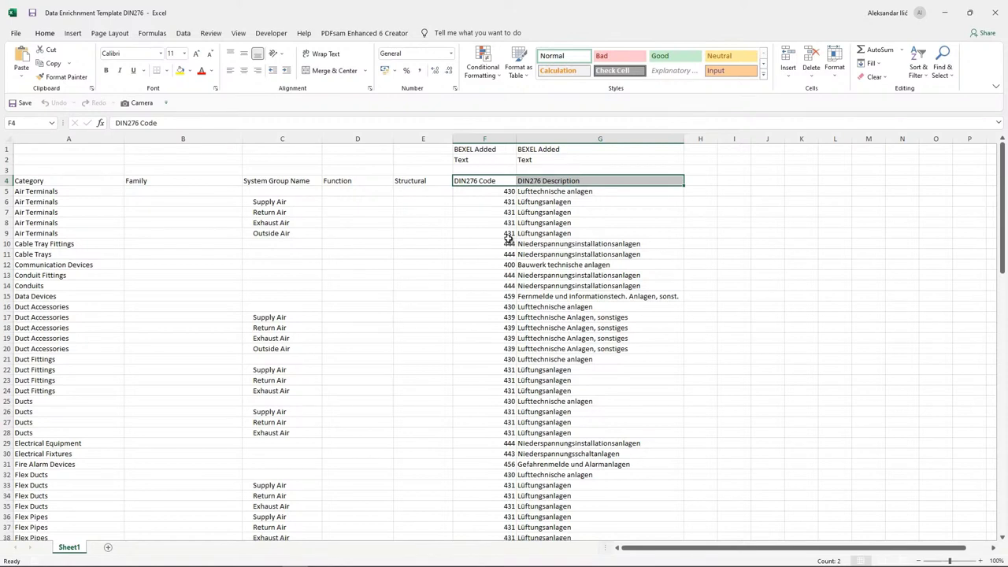
Close the workbook, import the properties from the DIN276 template and expand the newly created selection set group.
{"action": "left_click", "coordinate": [1000, 15]}
{"action": "left_click", "coordinate": [425, 444]}
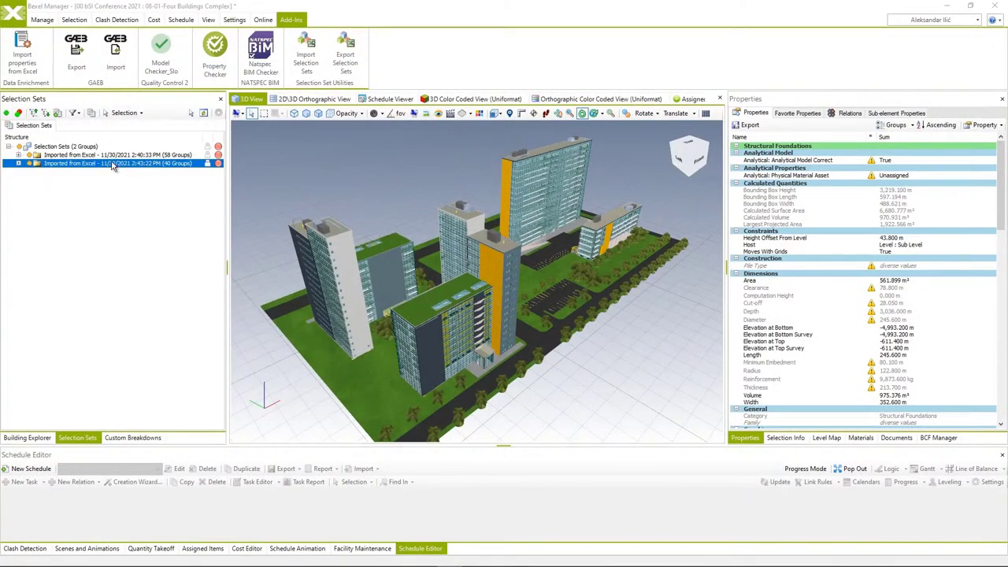
{"action": "left_click", "coordinate": [19, 163]}
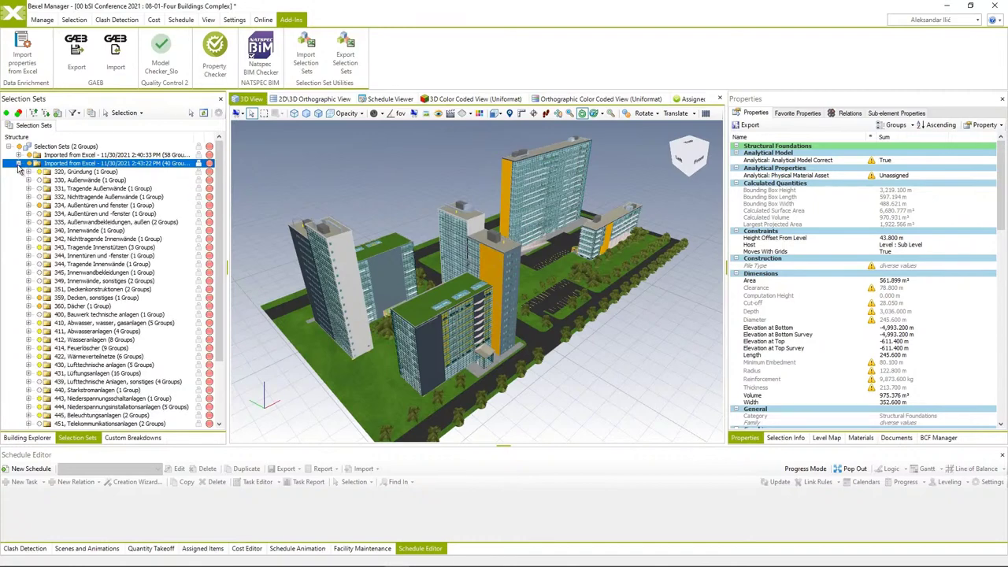
{"action": "scroll", "coordinate": [69, 253], "scroll_direction": "down", "scroll_amount": 5}
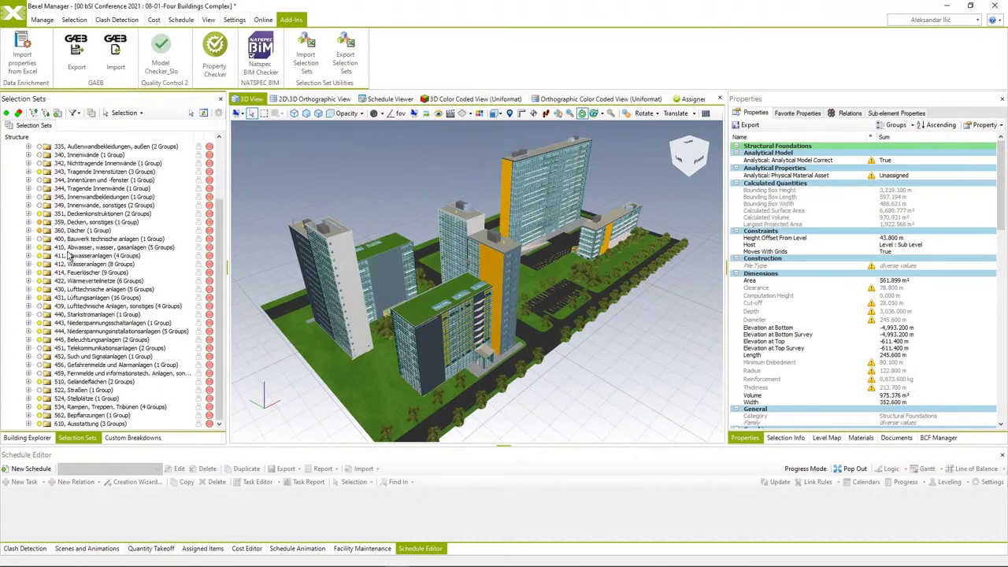
Inspect the category and system group queries inside the 411, Abwasseranlagen selection set folder, and collapse it again.
{"action": "left_click", "coordinate": [28, 256]}
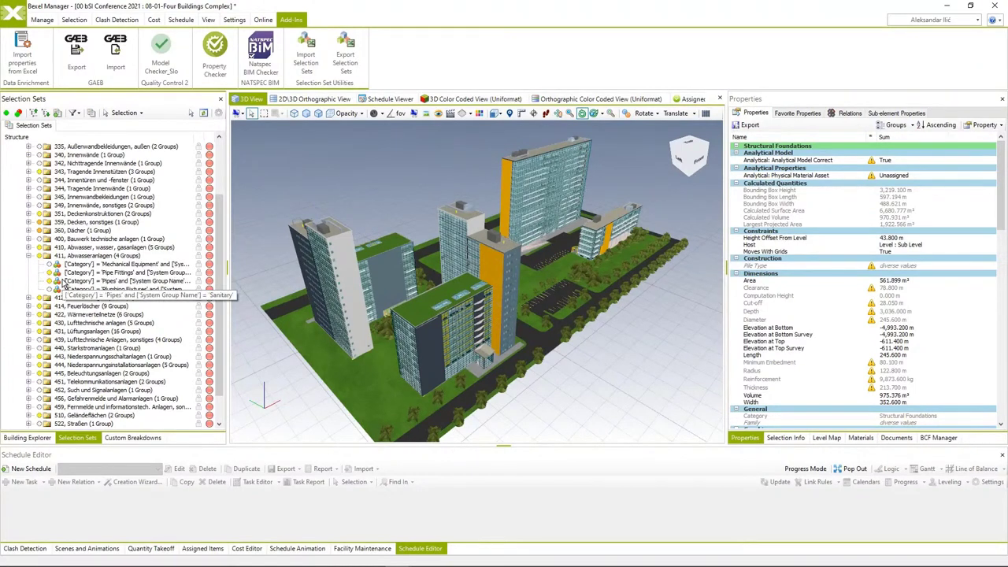
{"action": "left_click", "coordinate": [69, 274]}
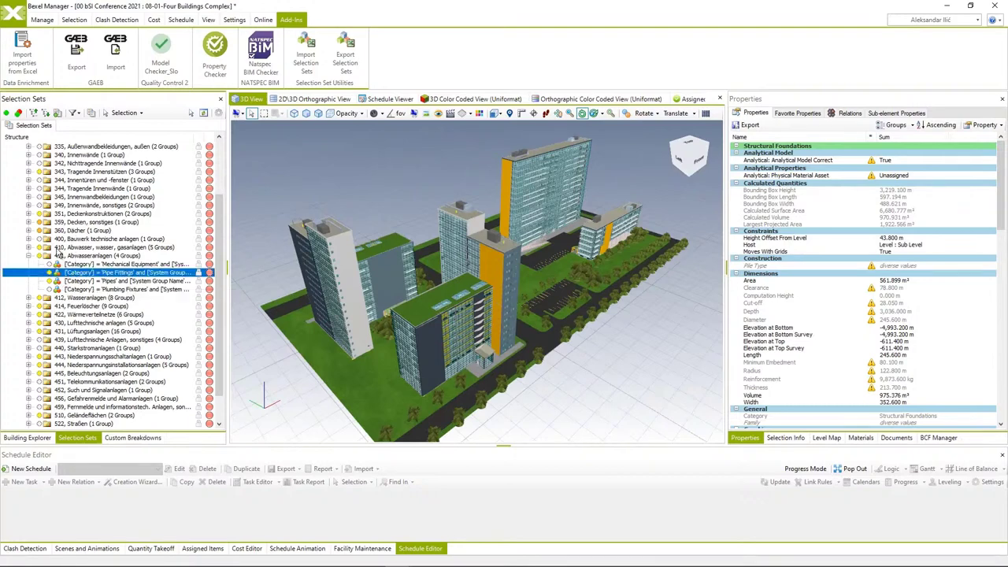
{"action": "left_click", "coordinate": [28, 256]}
{"action": "scroll", "coordinate": [28, 260], "scroll_direction": "up", "scroll_amount": 3}
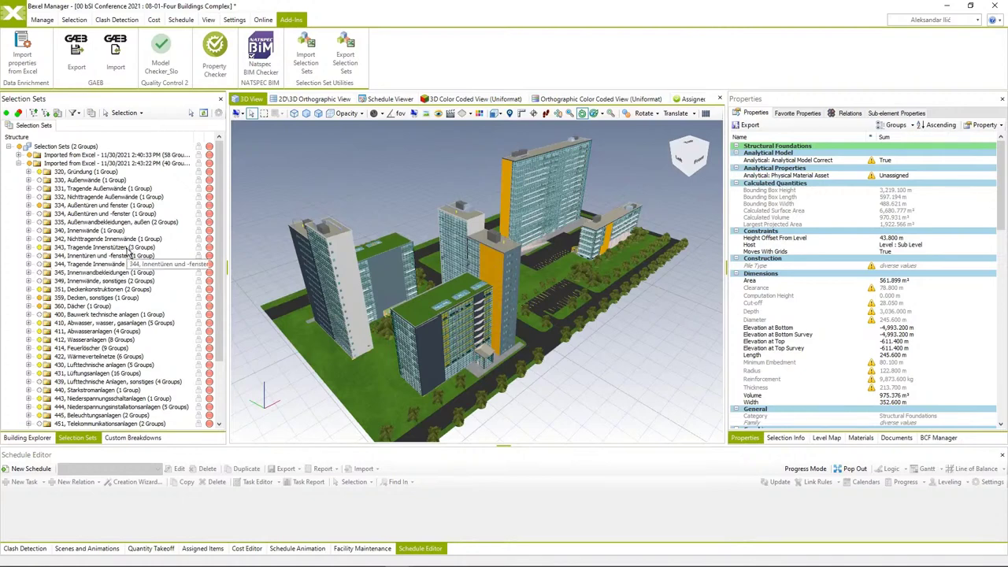
Clear the current selection and select the non-structural slabs set under 359, Decken, sonstiges to check its added DIN276 and UniFormat properties.
{"action": "left_click", "coordinate": [312, 189]}
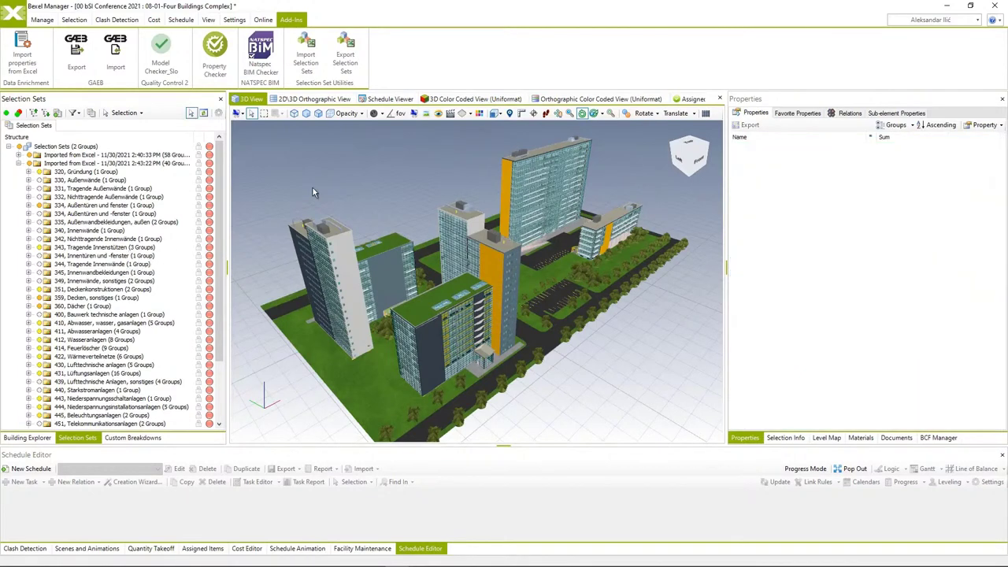
{"action": "left_click", "coordinate": [29, 299]}
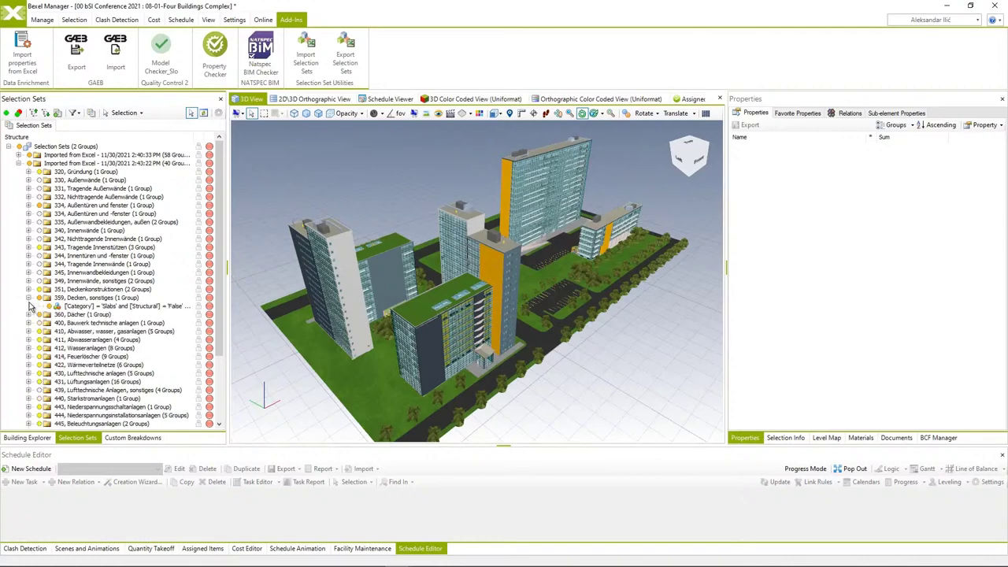
{"action": "left_click", "coordinate": [84, 307]}
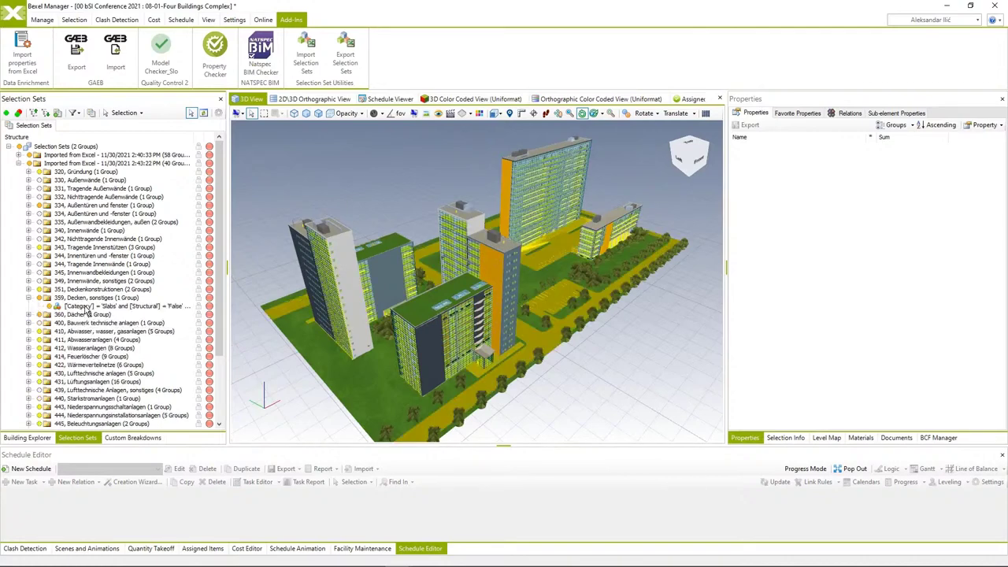
{"action": "left_click", "coordinate": [87, 307]}
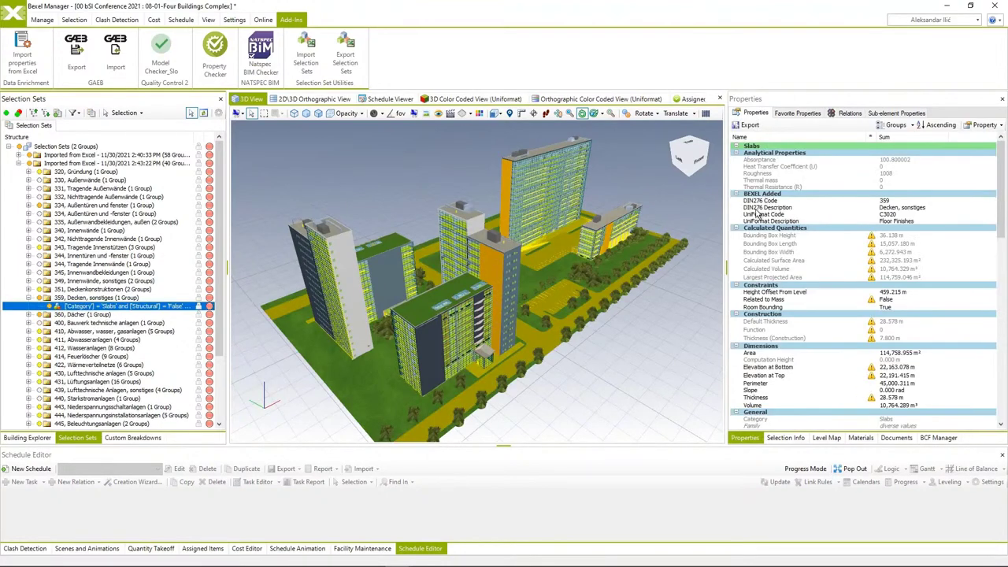
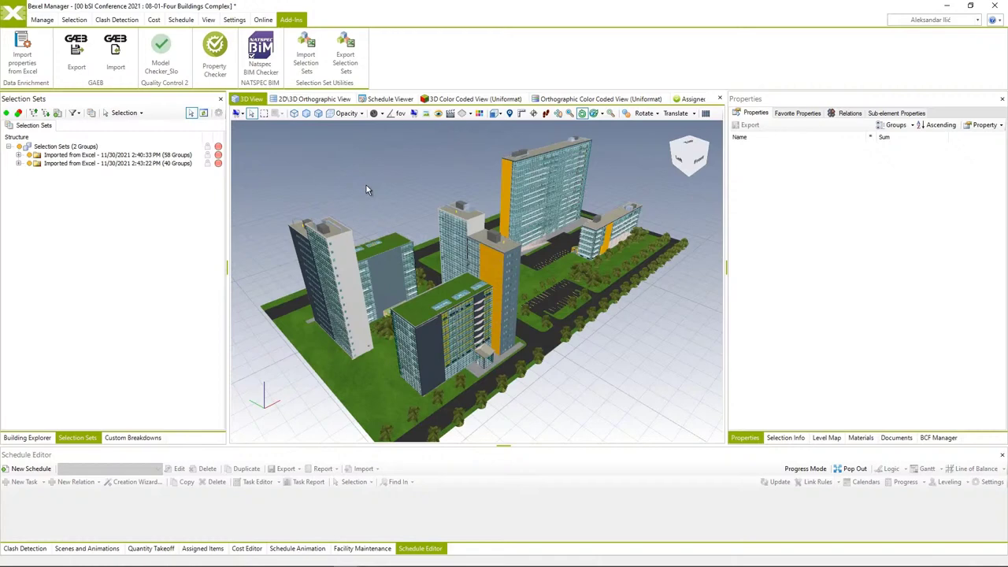
Start a selection set import and open the Clash Selection Sets_SAMPLE workbook in Excel for inspection.
{"action": "left_click", "coordinate": [300, 60]}
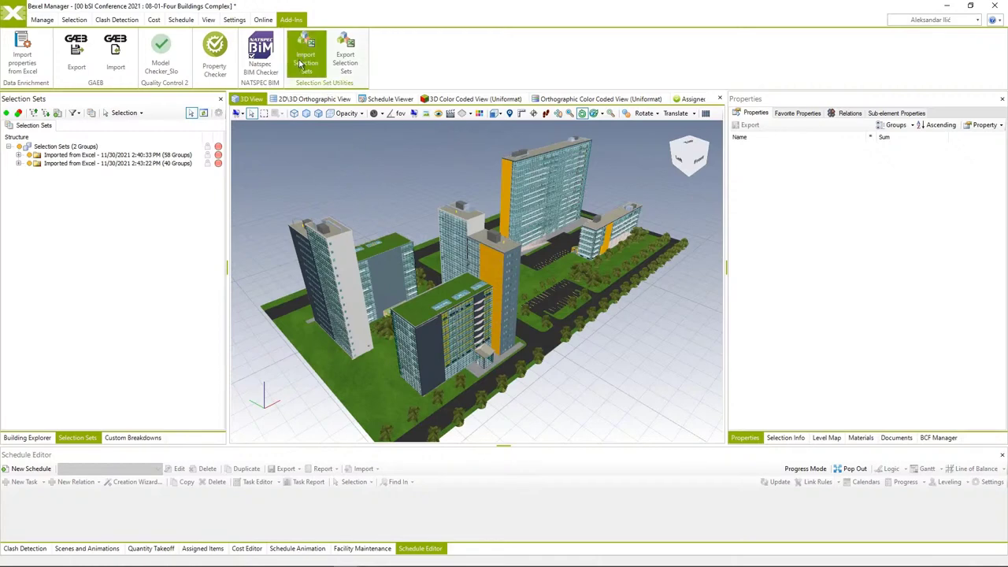
{"action": "right_click", "coordinate": [140, 99]}
{"action": "key", "text": "Escape"}
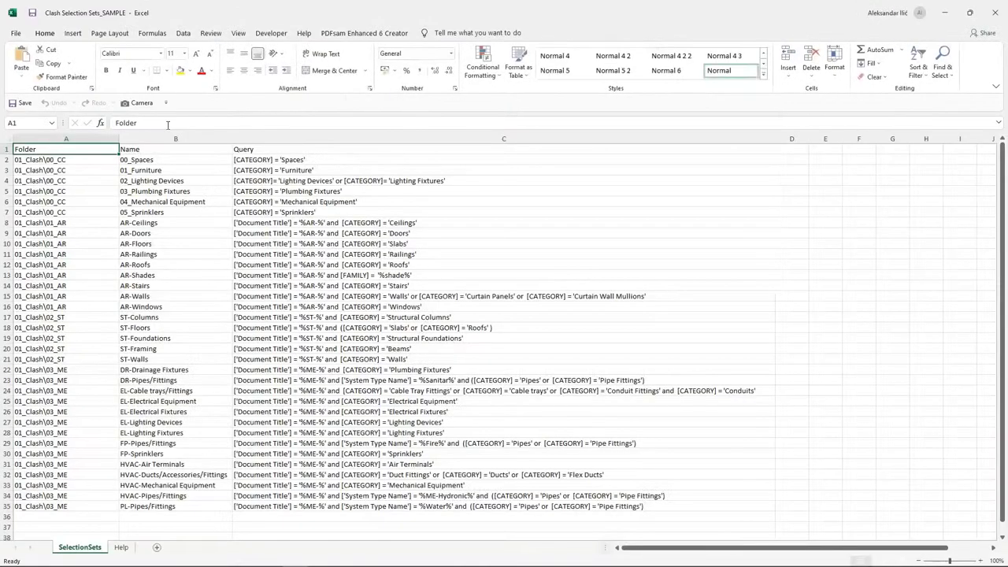
Examine the Folder, Name and Query columns of the SelectionSets sheet.
{"action": "scroll", "coordinate": [95, 204], "scroll_direction": "down", "scroll_amount": 1}
{"action": "scroll", "coordinate": [101, 223], "scroll_direction": "up", "scroll_amount": 1}
{"action": "left_click_drag", "start_coordinate": [7, 159], "coordinate": [87, 508]}
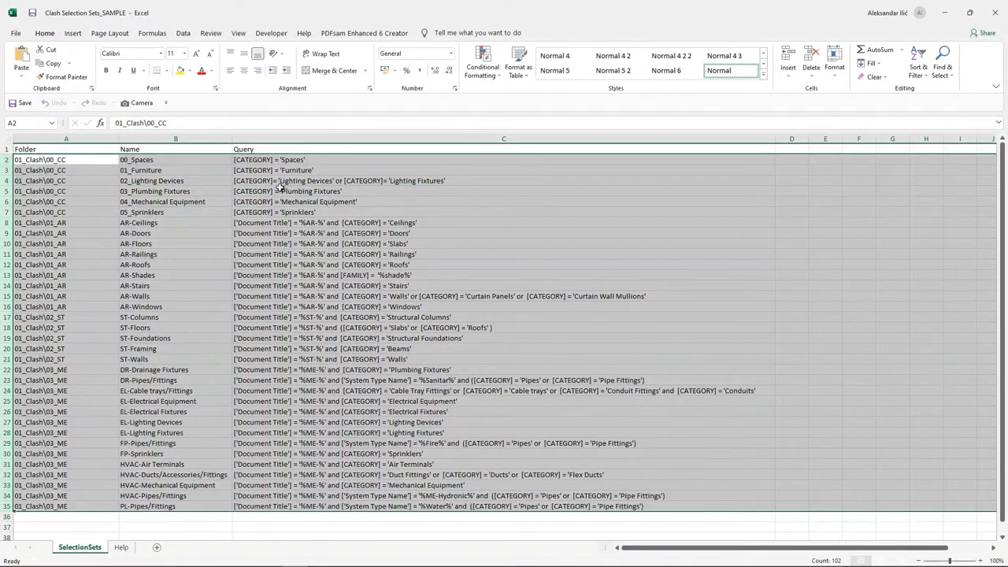
{"action": "left_click_drag", "start_coordinate": [285, 159], "coordinate": [314, 479]}
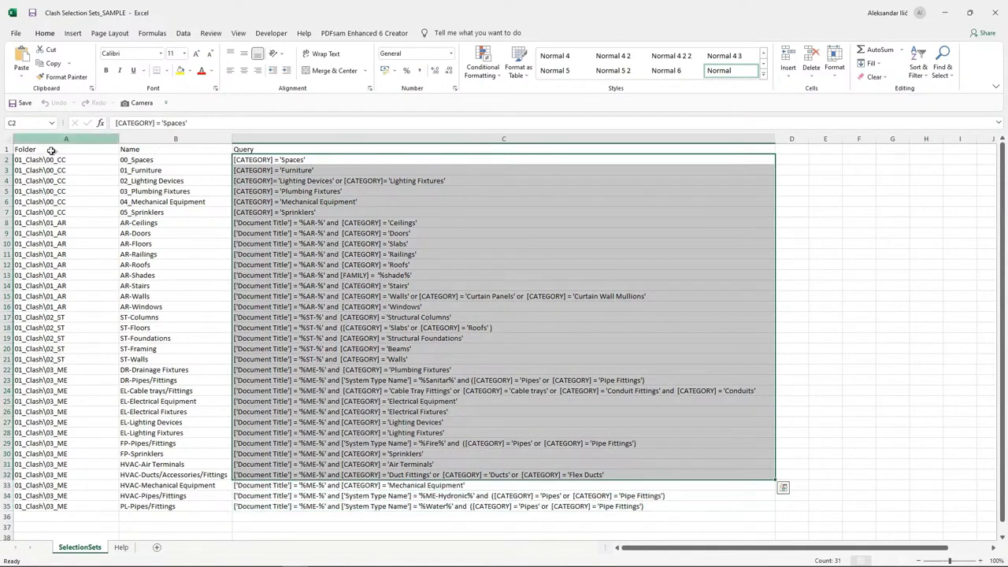
{"action": "left_click_drag", "start_coordinate": [139, 160], "coordinate": [180, 506]}
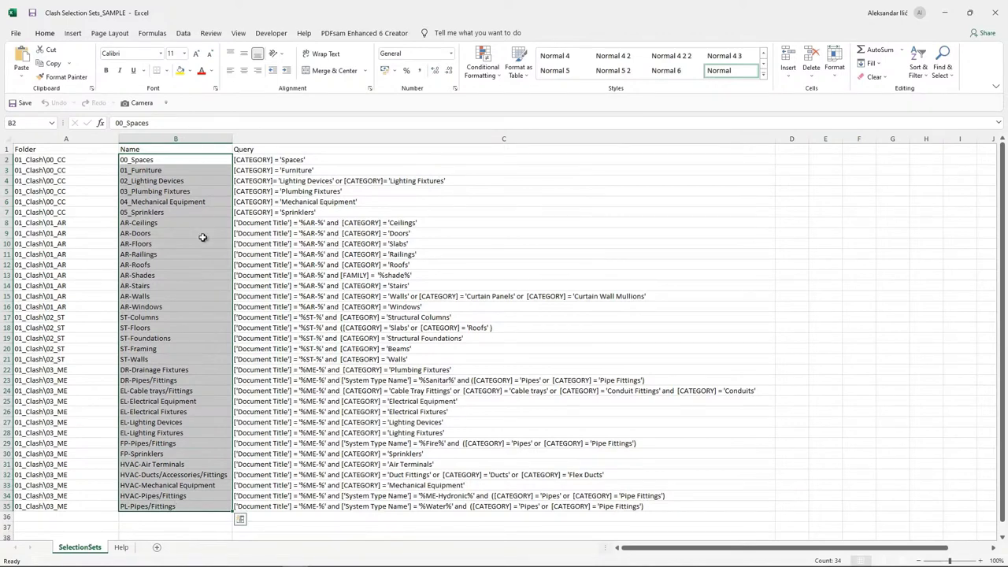
Close the workbook and import the selection sets from the Clash Selection Sets_SAMPLE file.
{"action": "left_click", "coordinate": [995, 13]}
{"action": "left_click", "coordinate": [415, 446]}
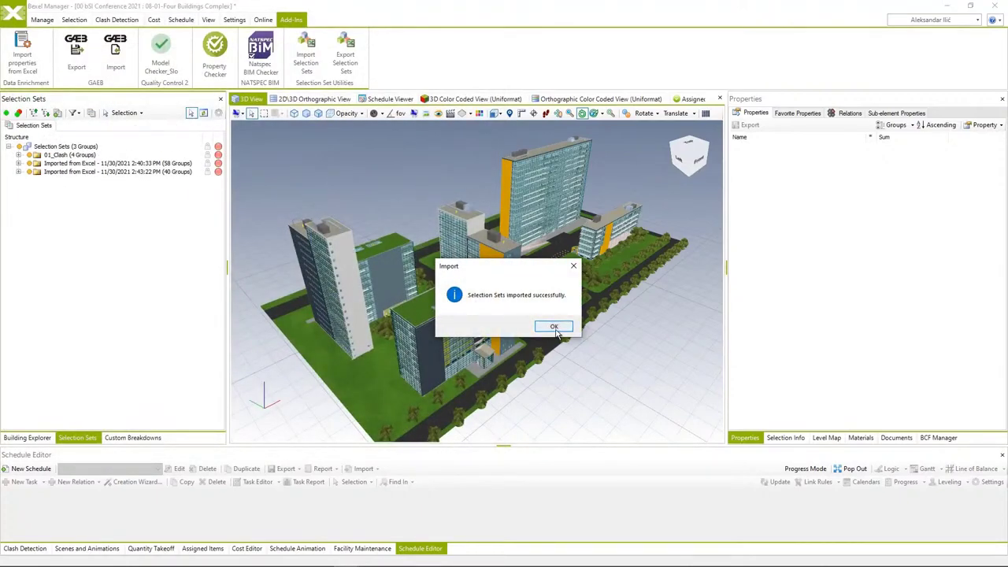
{"action": "left_click", "coordinate": [553, 326]}
Expand the 01_Clash selection set folder and review the contents of its 00_CC, 01_AR, 02_ST and 03_ME subfolders.
{"action": "left_click", "coordinate": [19, 155]}
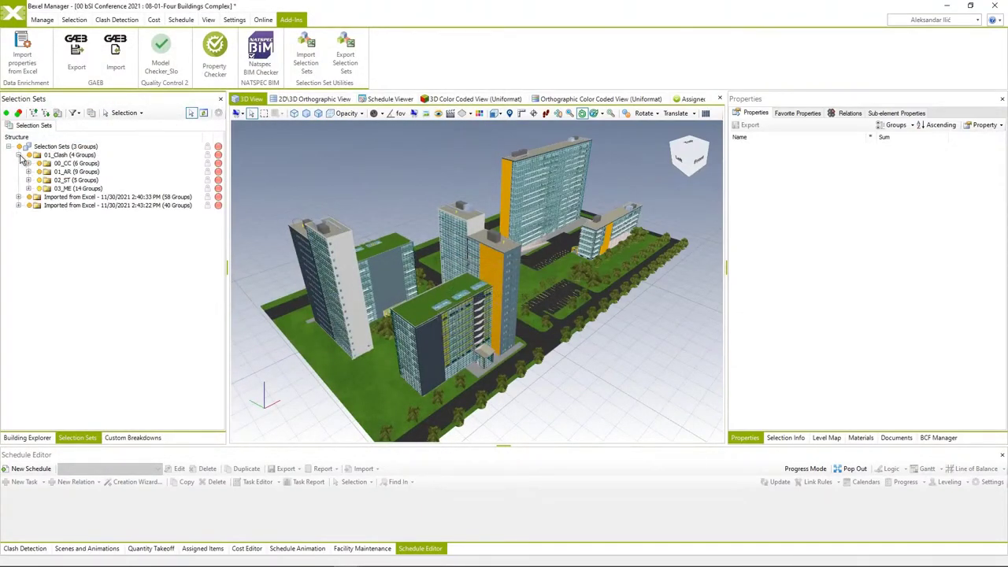
{"action": "left_click", "coordinate": [28, 164]}
{"action": "left_click", "coordinate": [28, 163]}
{"action": "left_click", "coordinate": [28, 172]}
{"action": "left_click", "coordinate": [28, 172]}
{"action": "left_click", "coordinate": [28, 180]}
{"action": "left_click", "coordinate": [28, 181]}
{"action": "left_click", "coordinate": [28, 189]}
{"action": "left_click", "coordinate": [28, 189]}
Show Clash Detection with an enlarged work area and start importing a clash job template from Excel.
{"action": "left_click", "coordinate": [32, 549]}
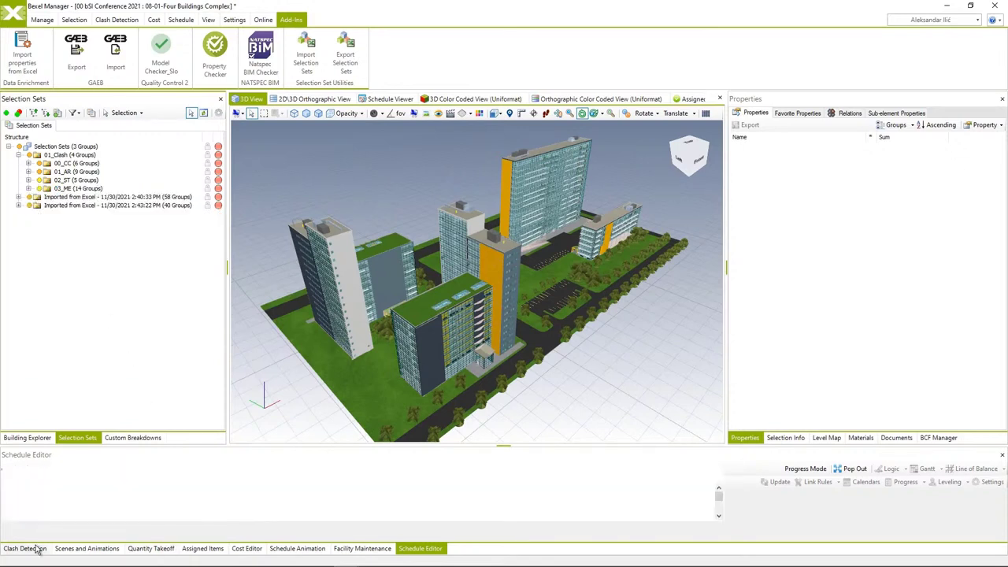
{"action": "left_click_drag", "start_coordinate": [306, 447], "coordinate": [291, 240]}
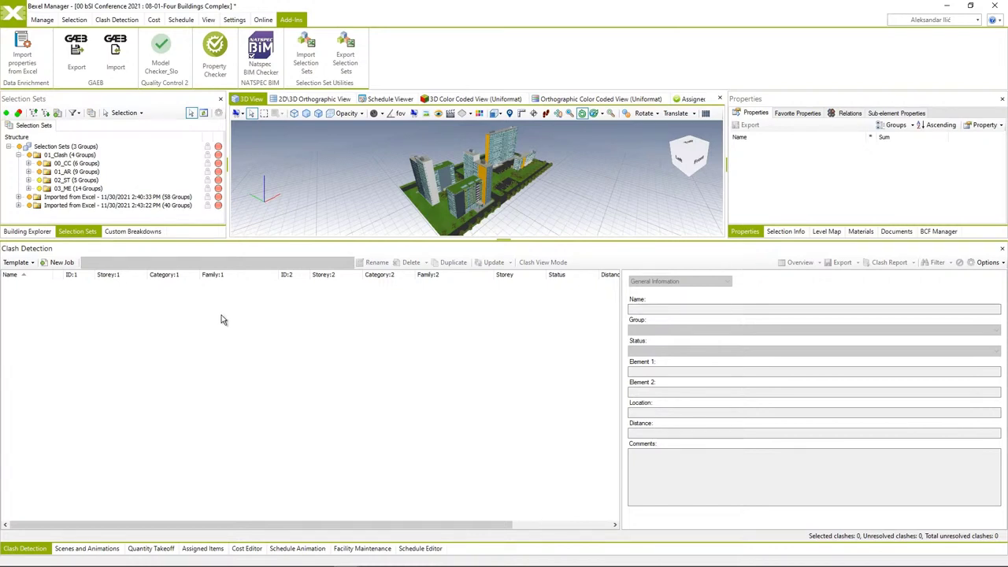
{"action": "left_click", "coordinate": [30, 263]}
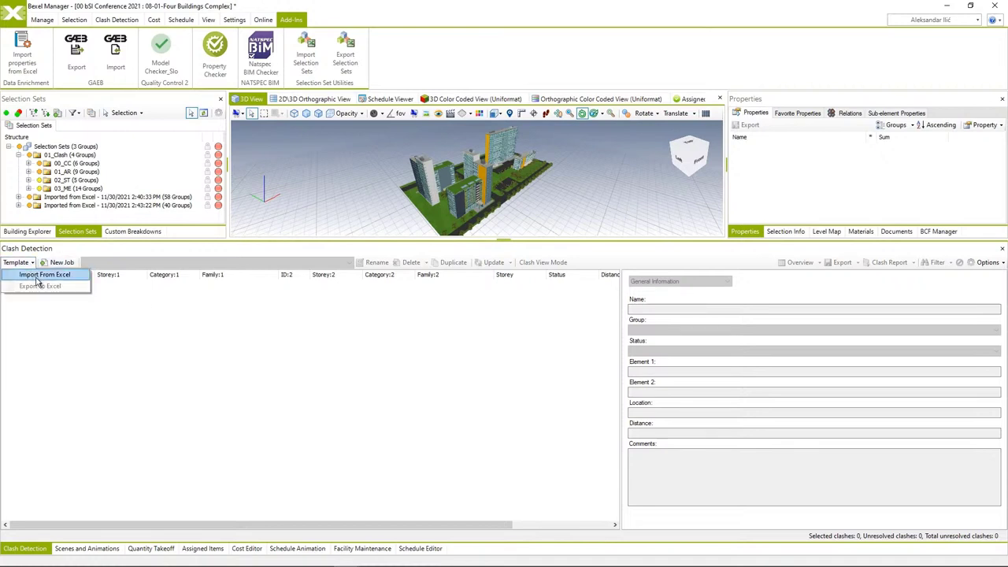
{"action": "left_click", "coordinate": [37, 276]}
Open the Clash Jobs List_SAMPLE workbook in Excel for inspection before importing it.
{"action": "left_click", "coordinate": [154, 100]}
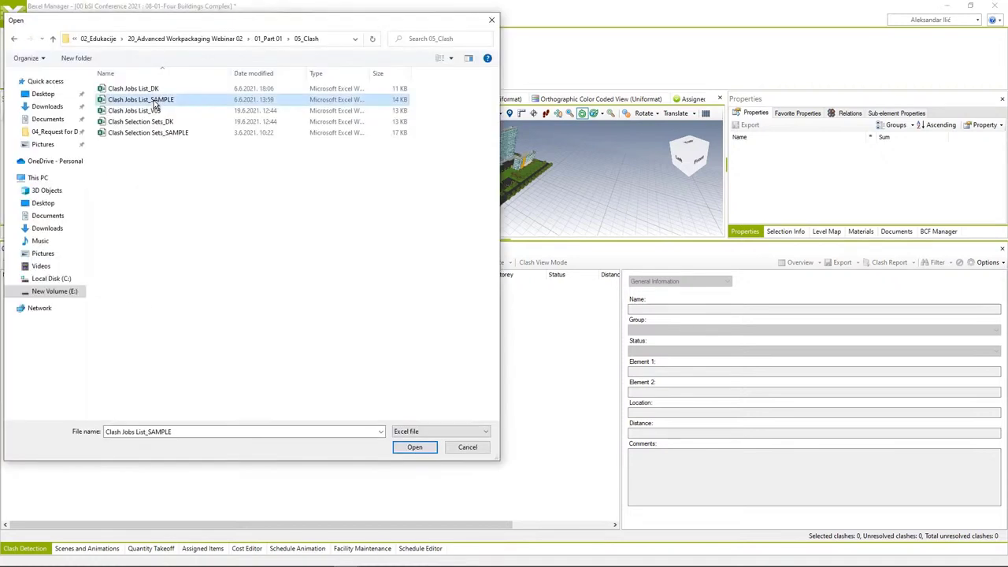
{"action": "right_click", "coordinate": [154, 102]}
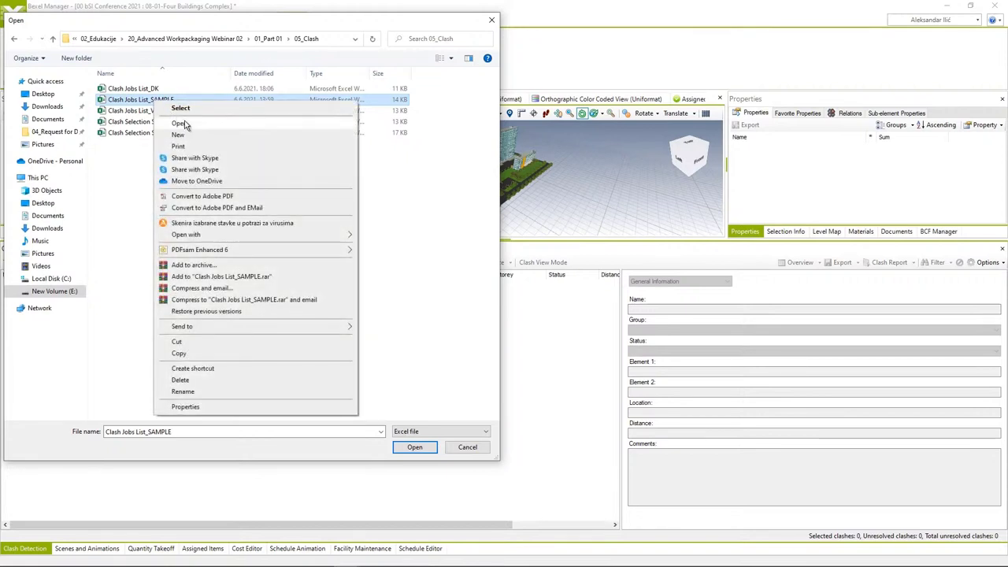
{"action": "left_click", "coordinate": [181, 124]}
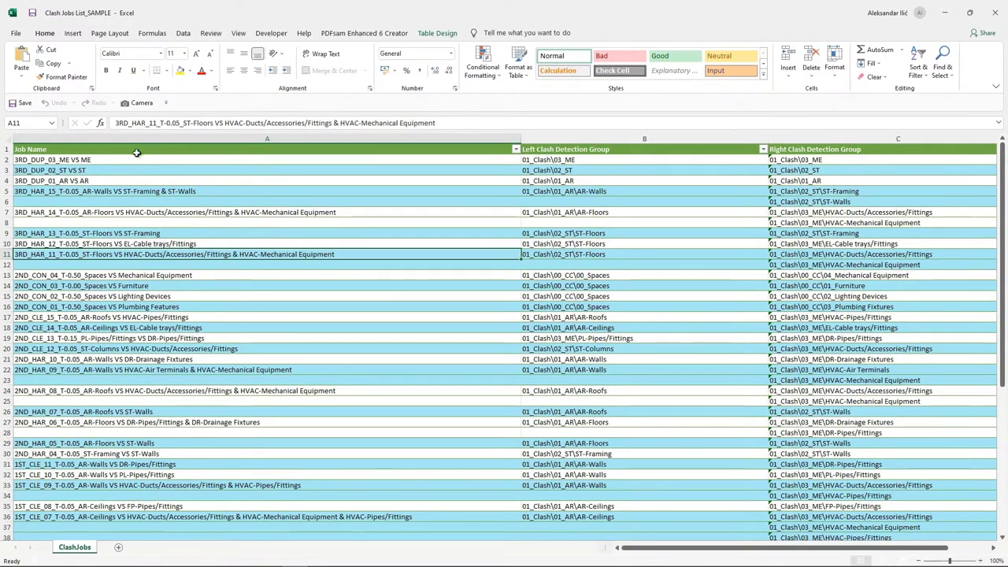
Examine the clash job names in the Job Name column of the ClashJobs sheet.
{"action": "left_click_drag", "start_coordinate": [74, 161], "coordinate": [152, 494]}
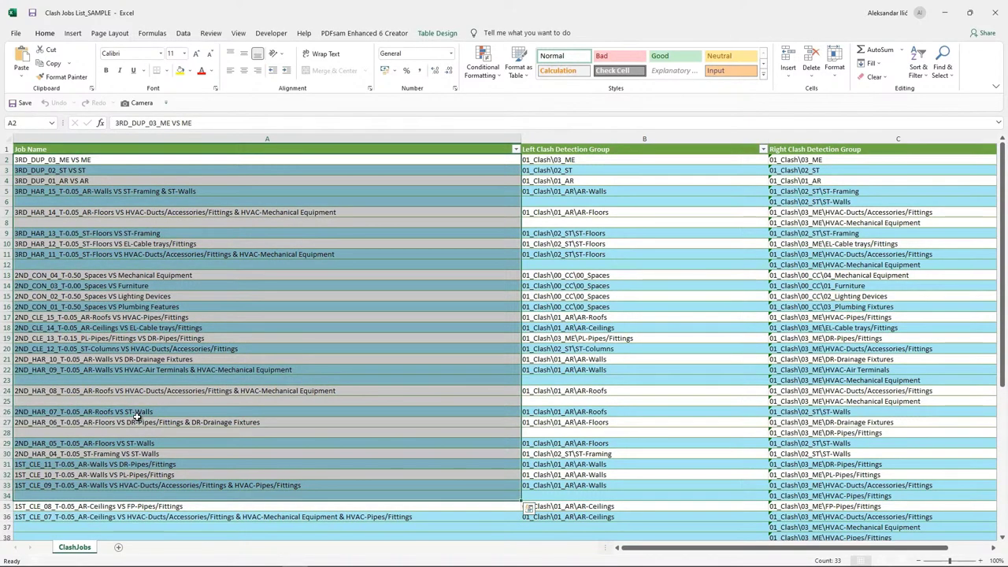
{"action": "scroll", "coordinate": [138, 417], "scroll_direction": "down", "scroll_amount": 3}
{"action": "scroll", "coordinate": [138, 417], "scroll_direction": "up", "scroll_amount": 3}
Examine the Left Clash Detection Group, Clash Type and Tolerance columns, and widen the Exclude column to read its heading.
{"action": "left_click_drag", "start_coordinate": [645, 550], "coordinate": [665, 550]}
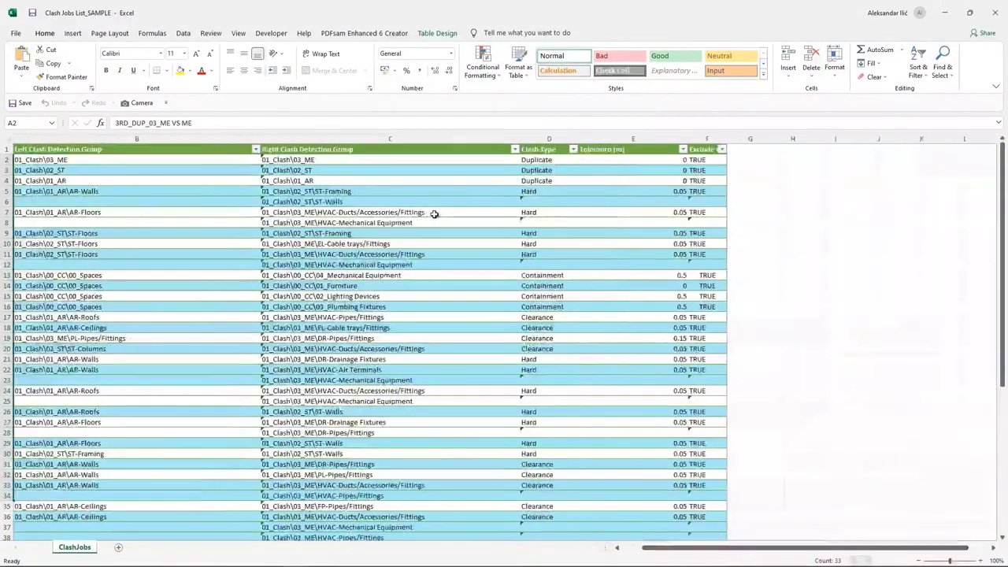
{"action": "left_click_drag", "start_coordinate": [99, 159], "coordinate": [121, 312]}
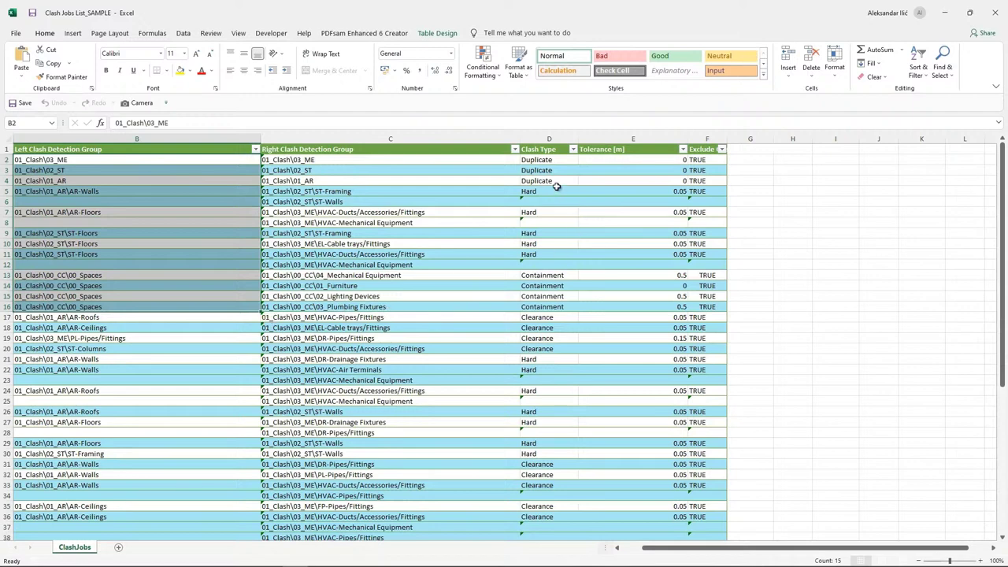
{"action": "left_click_drag", "start_coordinate": [546, 160], "coordinate": [549, 317]}
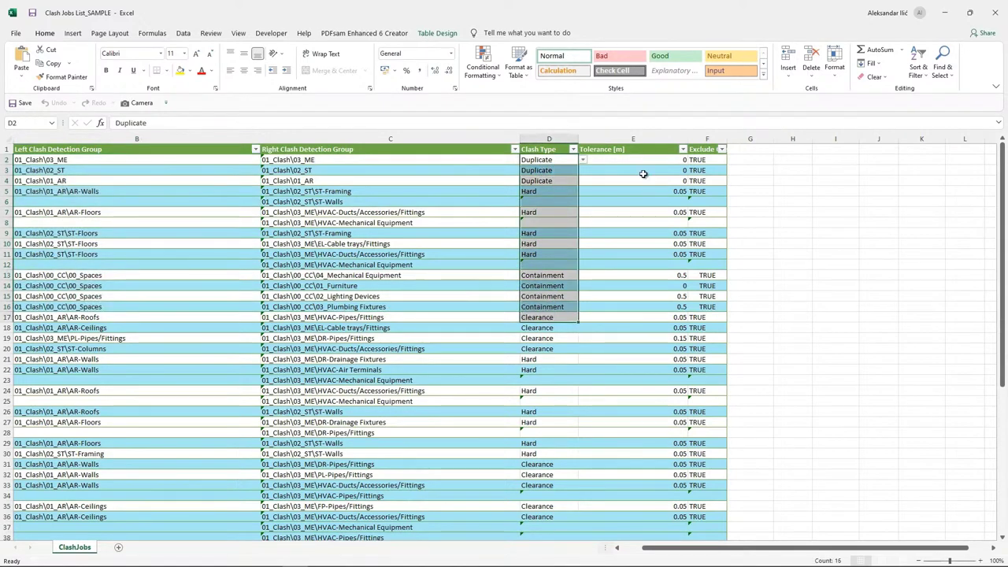
{"action": "left_click_drag", "start_coordinate": [641, 170], "coordinate": [634, 286]}
{"action": "left_click_drag", "start_coordinate": [727, 147], "coordinate": [791, 147]}
Go back to the job names and review the clash job list down to its last rows.
{"action": "left_click_drag", "start_coordinate": [767, 549], "coordinate": [644, 549]}
{"action": "scroll", "coordinate": [344, 345], "scroll_direction": "down", "scroll_amount": 5}
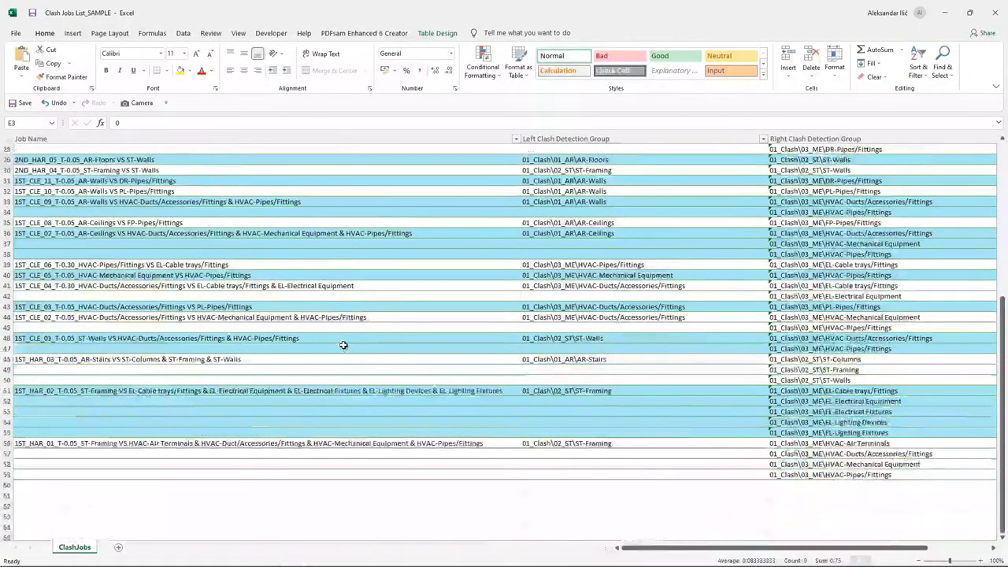
{"action": "scroll", "coordinate": [344, 345], "scroll_direction": "down", "scroll_amount": 3}
{"action": "scroll", "coordinate": [343, 345], "scroll_direction": "up", "scroll_amount": 8}
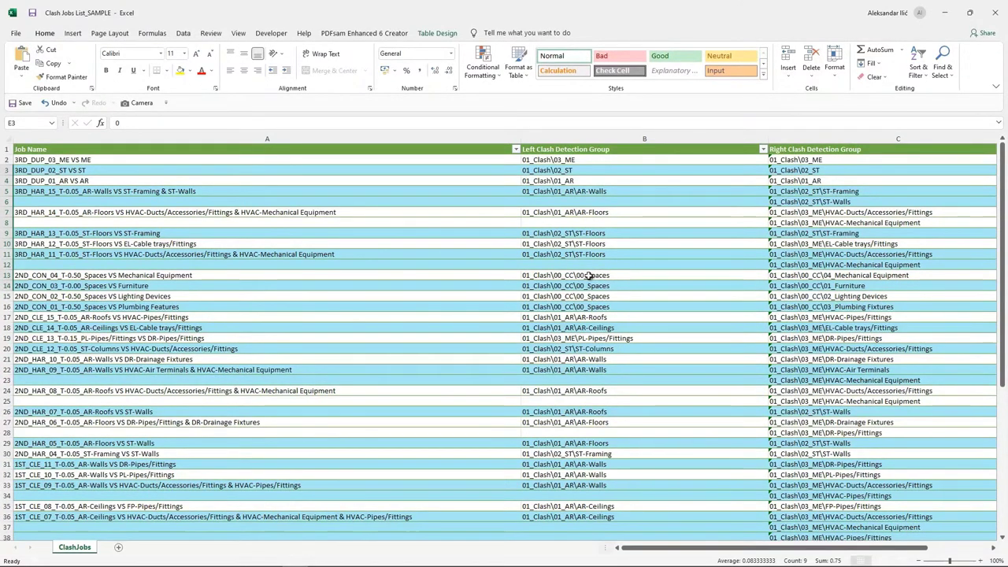
Close the workbook and import the clash jobs from the Clash Jobs List_SAMPLE file.
{"action": "left_click", "coordinate": [996, 20]}
{"action": "left_click", "coordinate": [453, 304]}
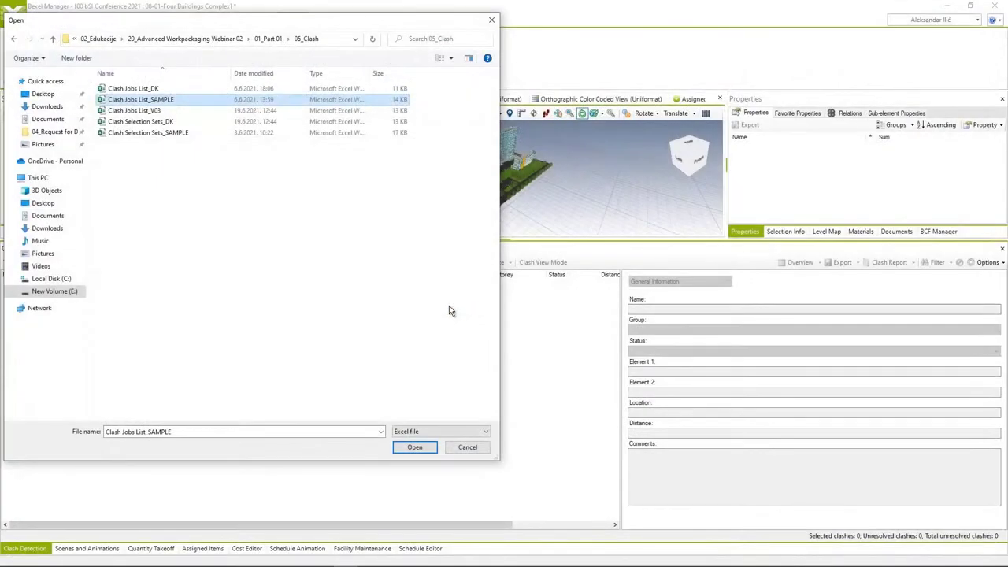
{"action": "left_click", "coordinate": [405, 454]}
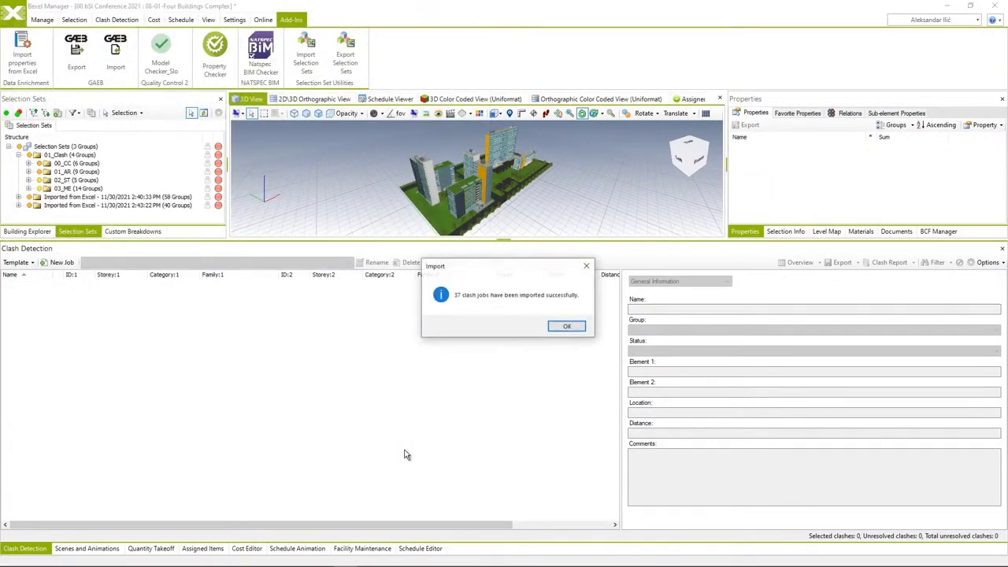
{"action": "left_click", "coordinate": [567, 328]}
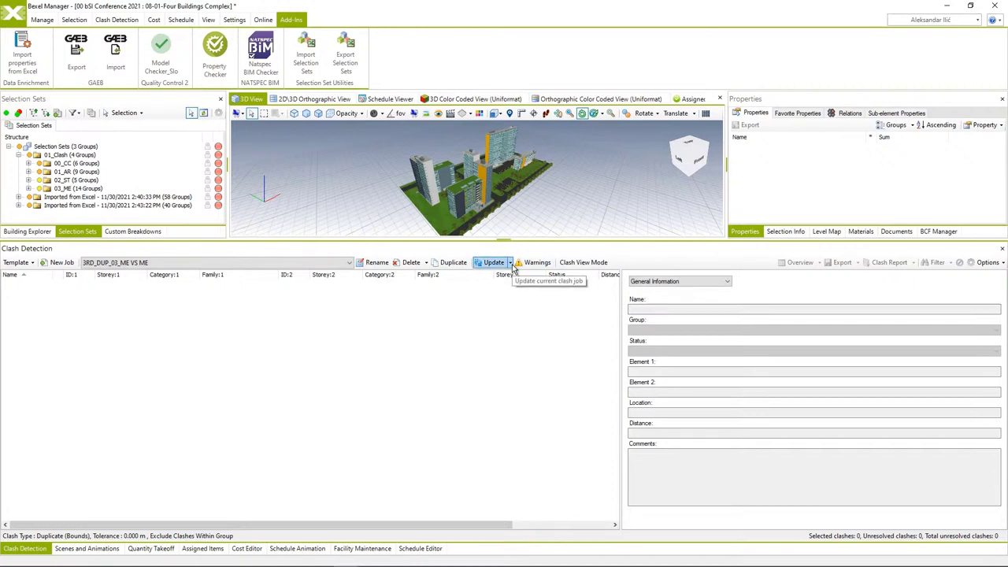
Run the clash detection analysis for all imported clash jobs.
{"action": "left_click", "coordinate": [510, 263]}
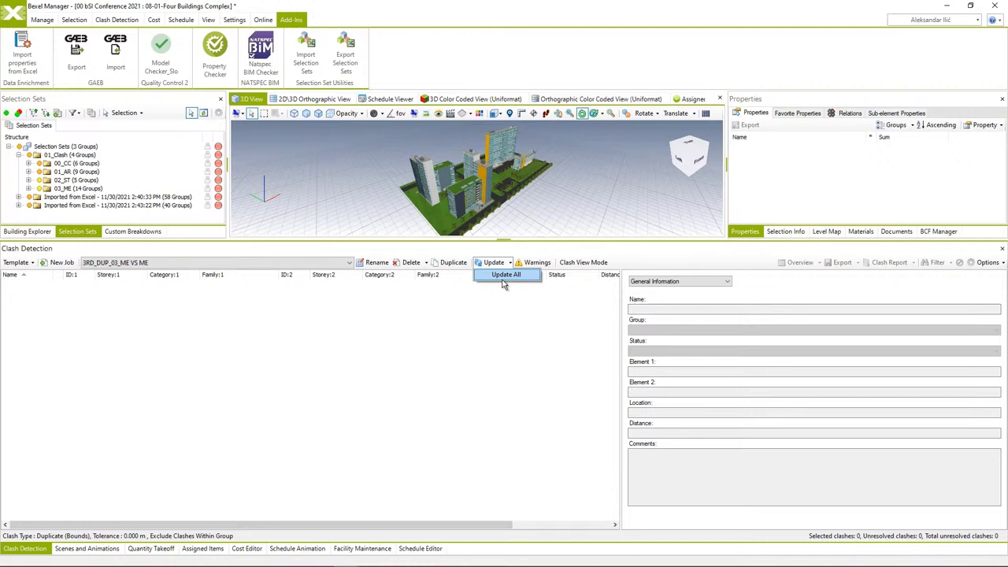
{"action": "left_click", "coordinate": [505, 276]}
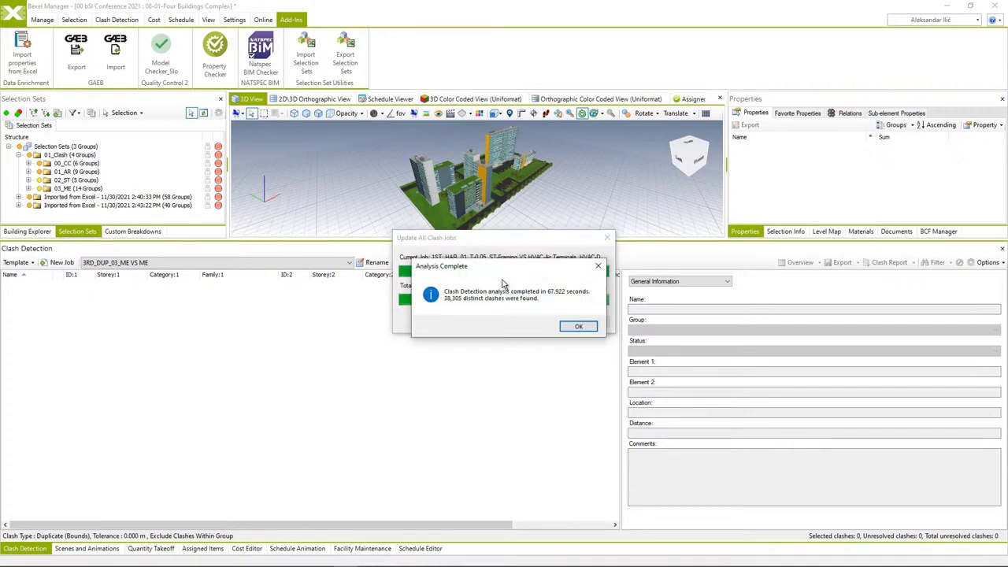
Dismiss the analysis summary and display the clashes of job 1ST_CLE_09_T-0.05_AR-Walls VS HVAC-Ducts/Accessories/Fittings & HVAC-Pipes/Fittings.
{"action": "left_click", "coordinate": [566, 327]}
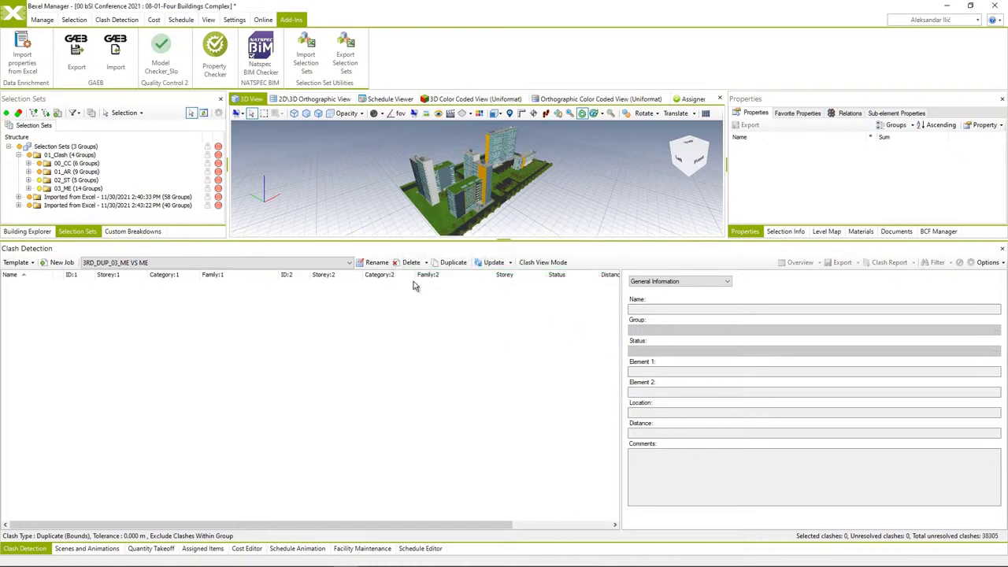
{"action": "left_click", "coordinate": [349, 263]}
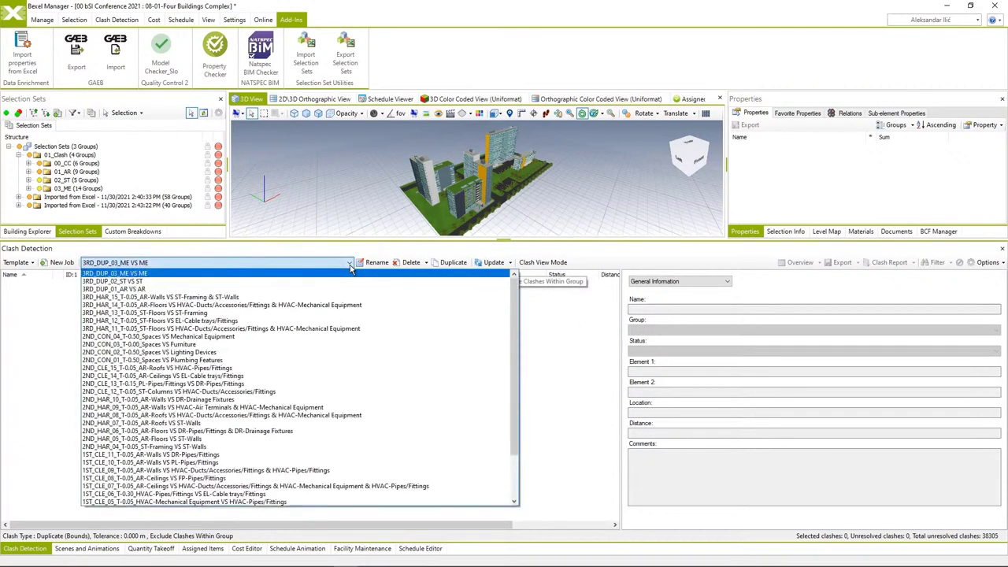
{"action": "left_click", "coordinate": [350, 267]}
{"action": "left_click", "coordinate": [350, 268]}
{"action": "scroll", "coordinate": [266, 372], "scroll_direction": "down", "scroll_amount": 3}
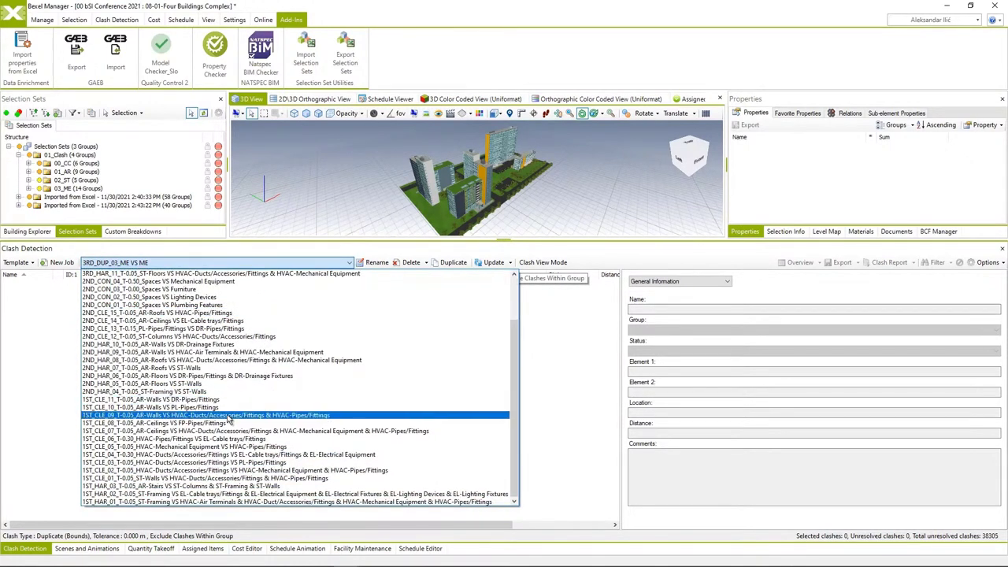
{"action": "left_click", "coordinate": [228, 416]}
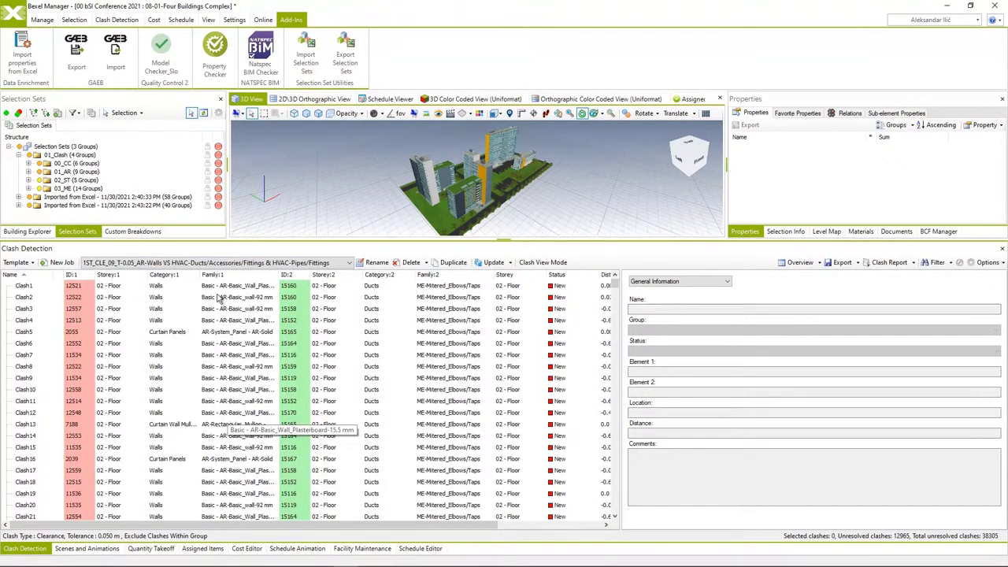
Inspect Clash1 through Clash8 one by one in the 3D view.
{"action": "left_click", "coordinate": [30, 288]}
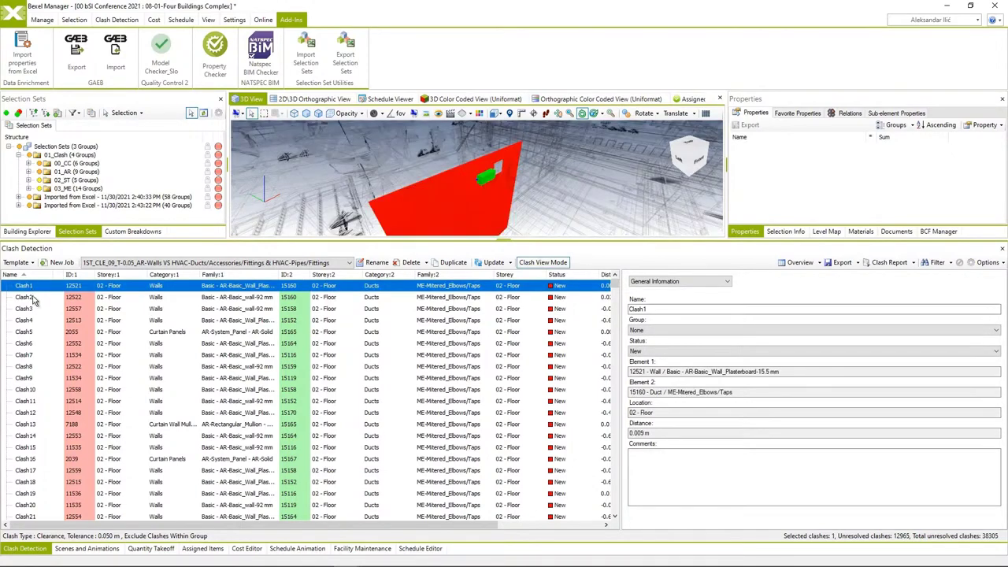
{"action": "left_click", "coordinate": [32, 298]}
{"action": "left_click", "coordinate": [33, 309]}
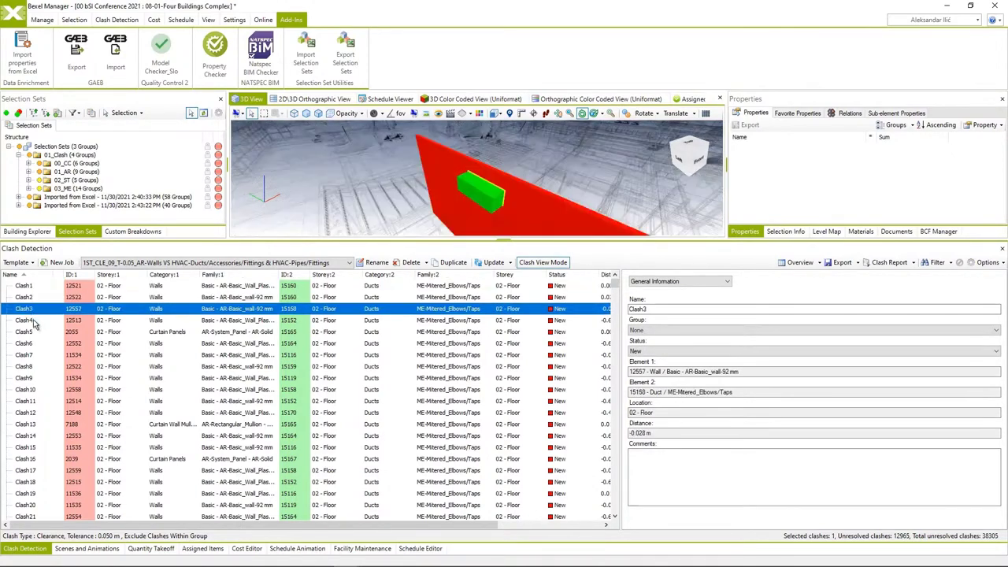
{"action": "left_click", "coordinate": [33, 322]}
{"action": "left_click", "coordinate": [35, 333]}
{"action": "left_click", "coordinate": [35, 344]}
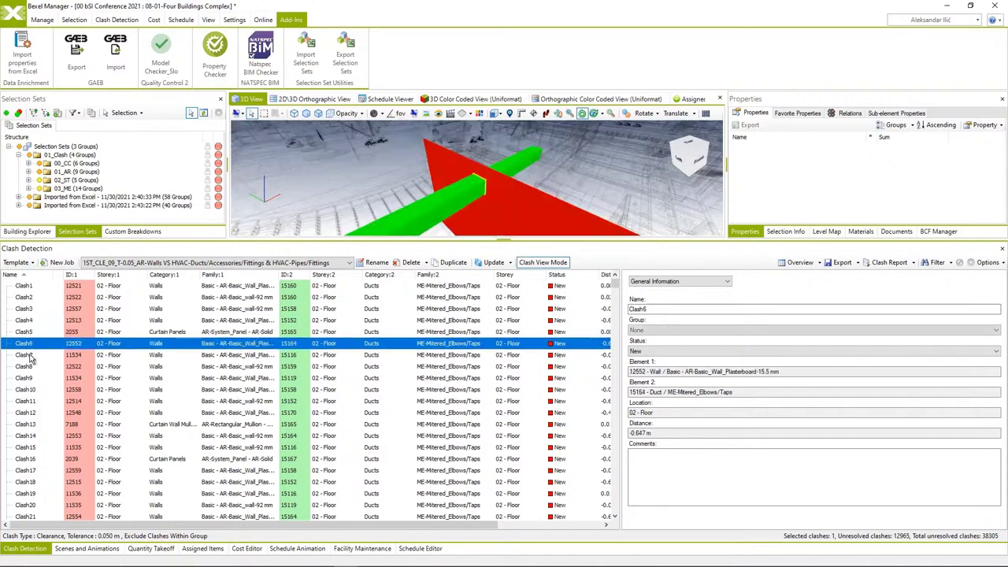
{"action": "left_click", "coordinate": [41, 356]}
{"action": "left_click", "coordinate": [345, 262]}
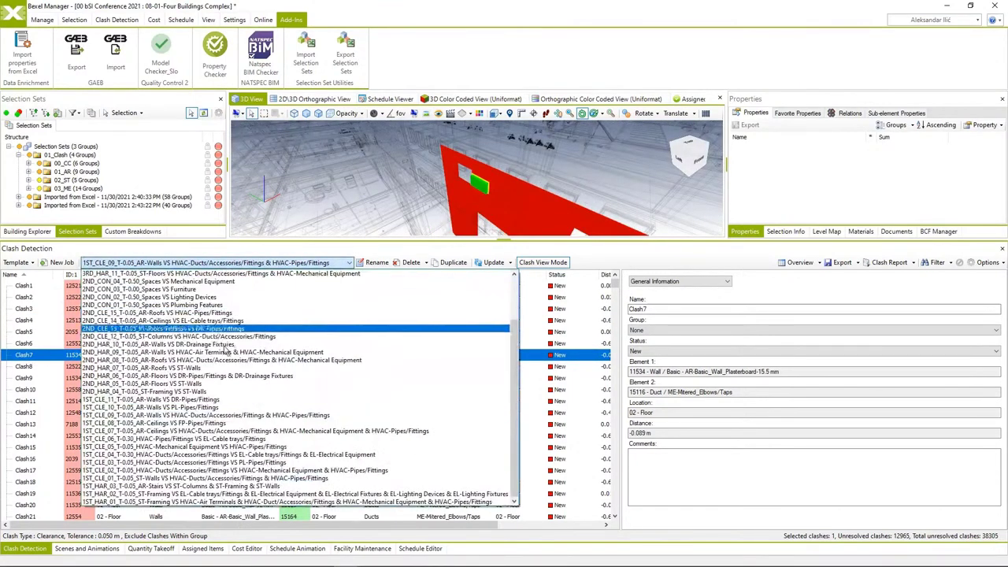
{"action": "left_click", "coordinate": [43, 372]}
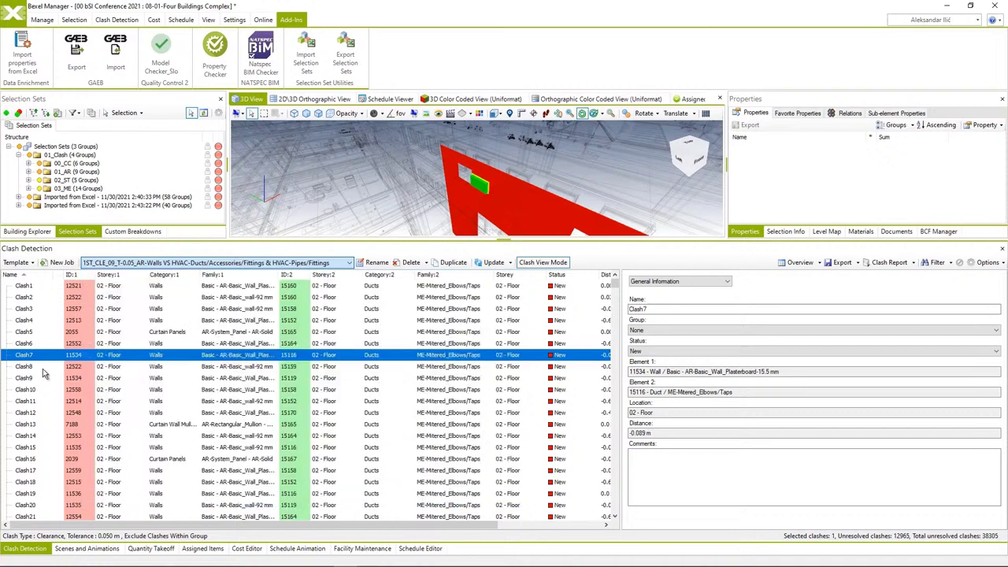
{"action": "left_click", "coordinate": [43, 368]}
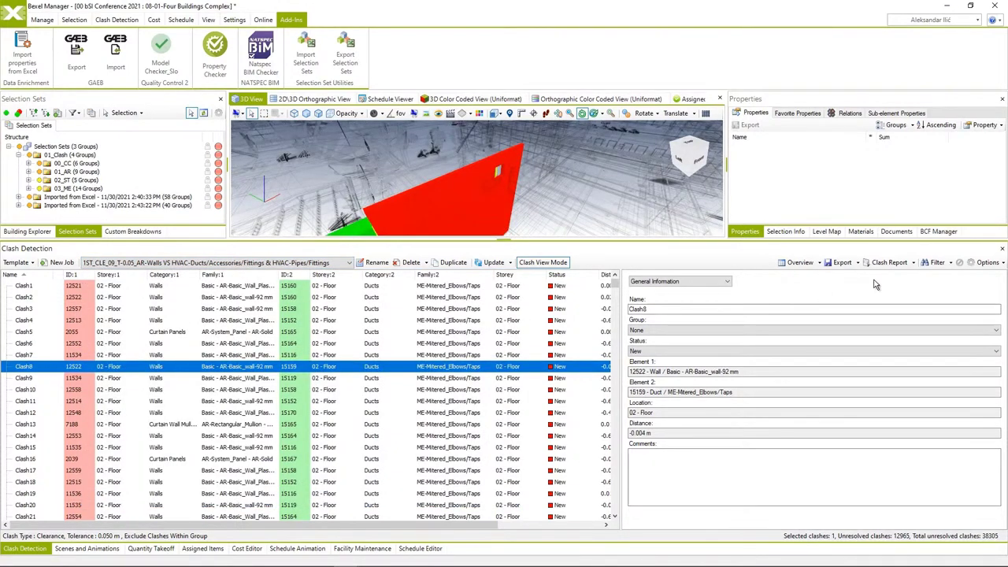
View the overview matrix of clashes between all selection sets and close it again.
{"action": "left_click", "coordinate": [804, 263]}
{"action": "left_click", "coordinate": [811, 275]}
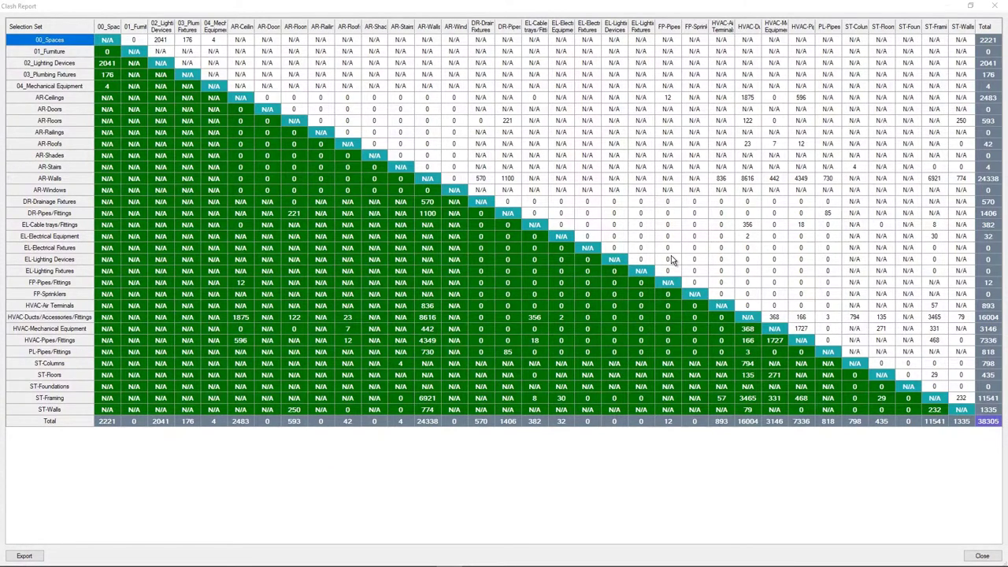
{"action": "left_click", "coordinate": [995, 5]}
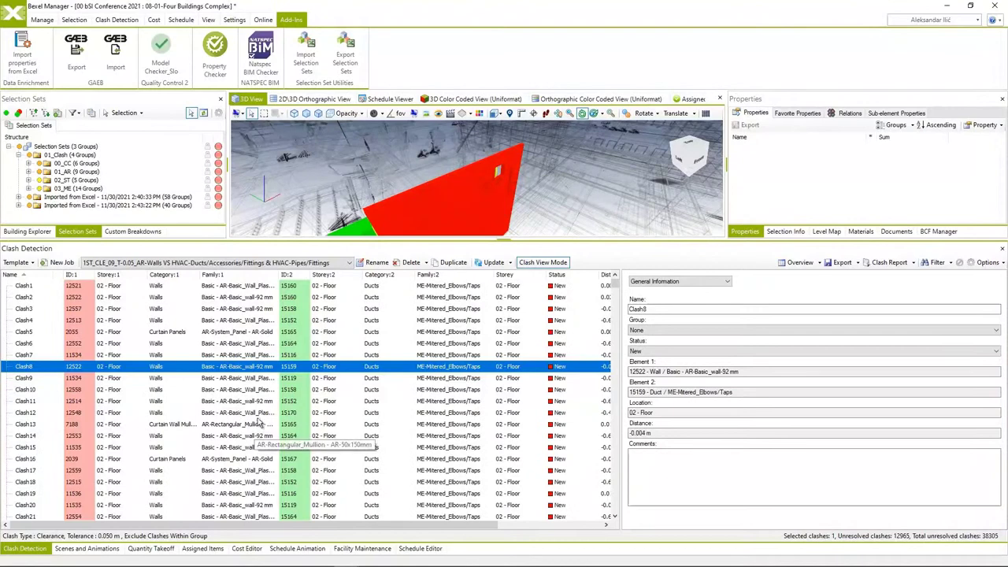
Group all clashes of the current job inclusively into multiple groups based on their left elements.
{"action": "left_click", "coordinate": [42, 288]}
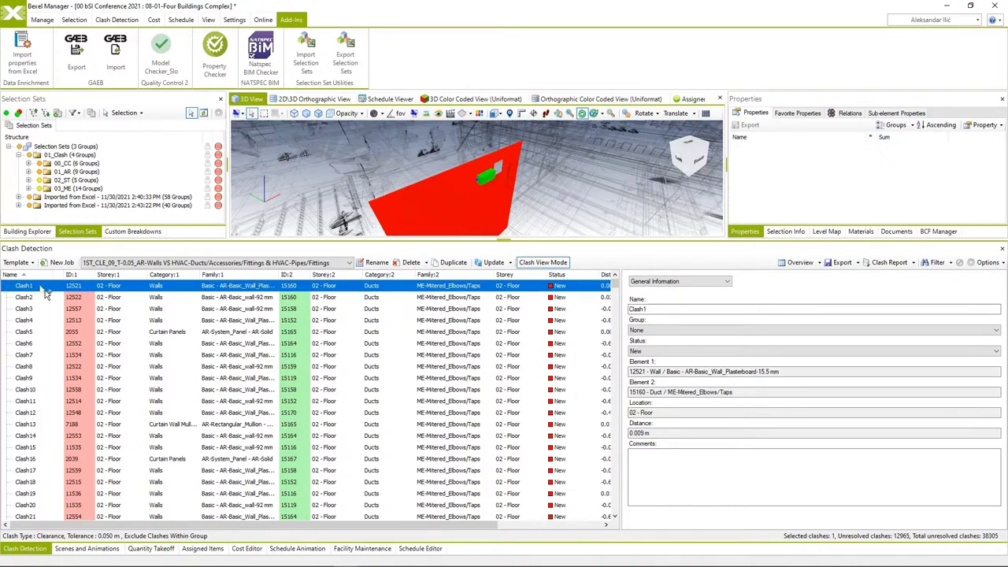
{"action": "key", "text": "ctrl+a"}
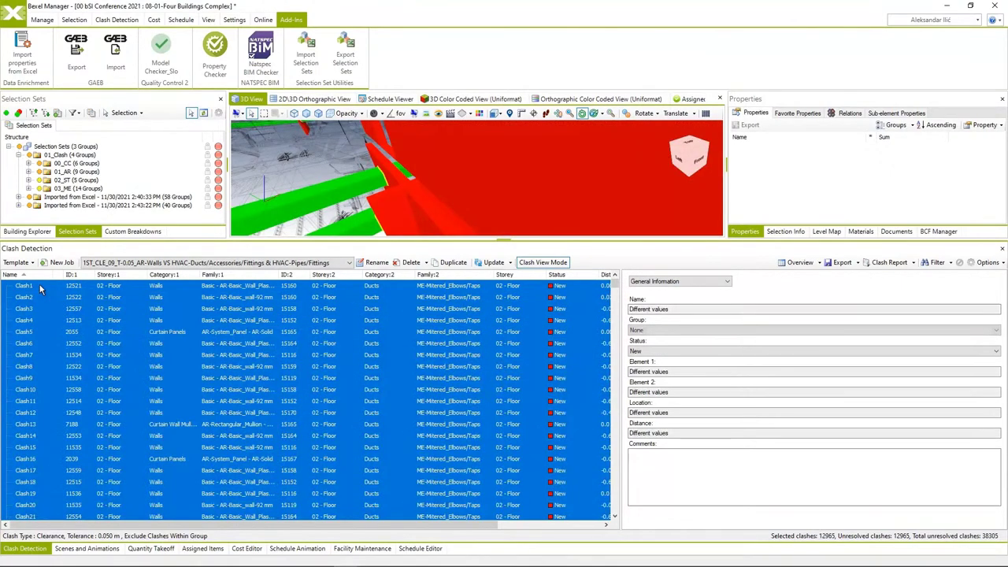
{"action": "right_click", "coordinate": [36, 290]}
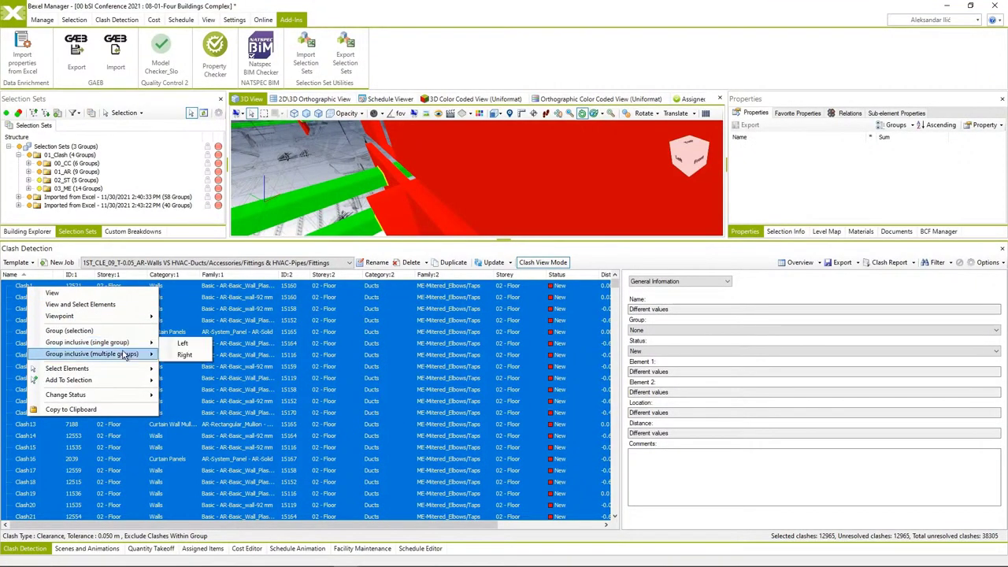
{"action": "mouse_move", "coordinate": [124, 355]}
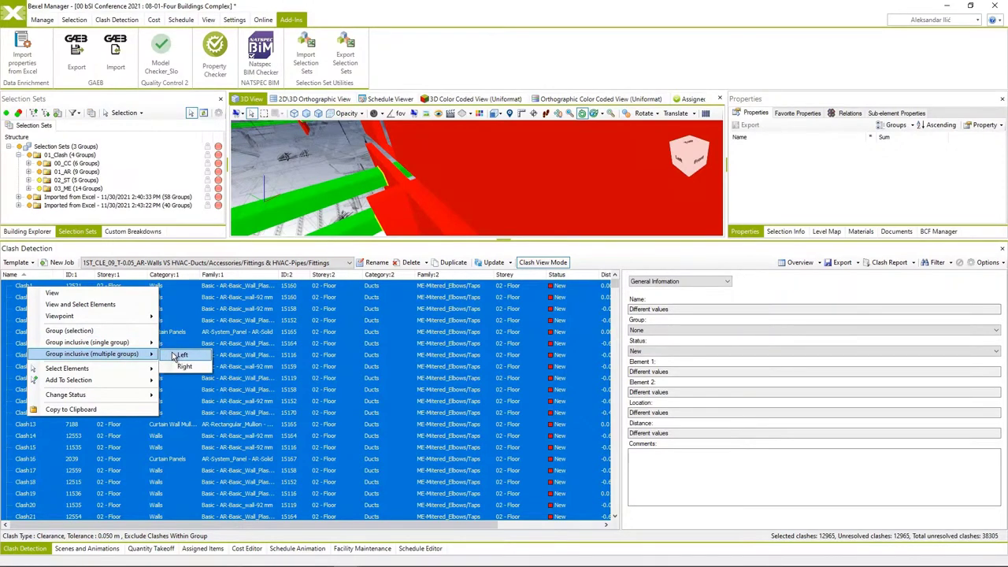
{"action": "left_click", "coordinate": [175, 356]}
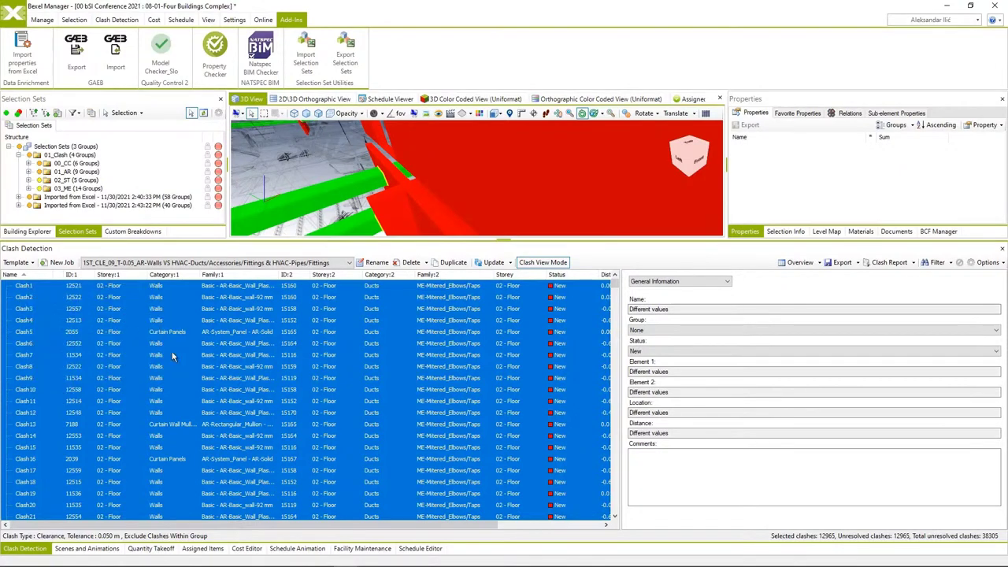
Browse the new clash groups and inspect those for walls 12488, 12489, 12490, 12495 and 12503 in 3D.
{"action": "scroll", "coordinate": [168, 355], "scroll_direction": "down", "scroll_amount": 10}
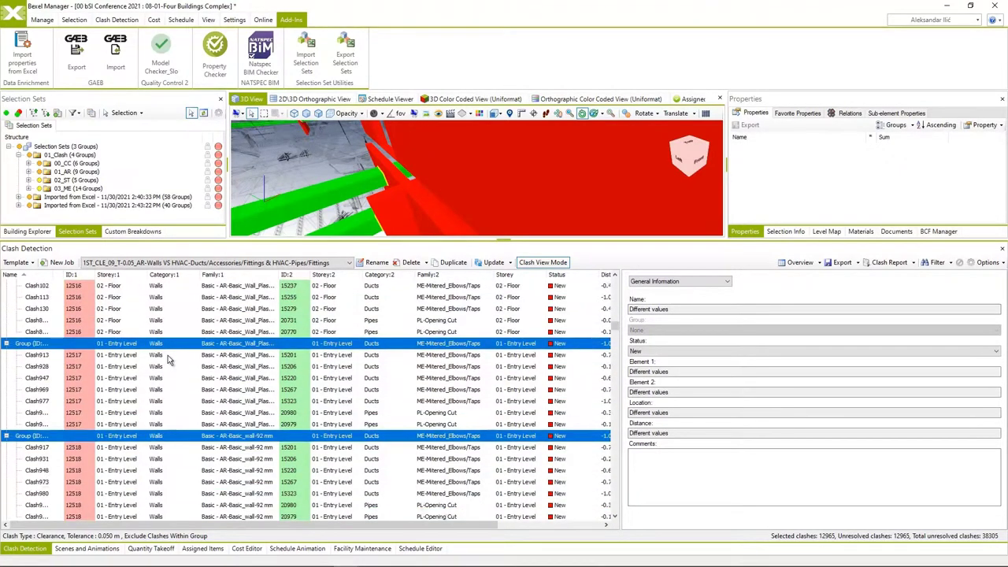
{"action": "scroll", "coordinate": [157, 364], "scroll_direction": "down", "scroll_amount": 12}
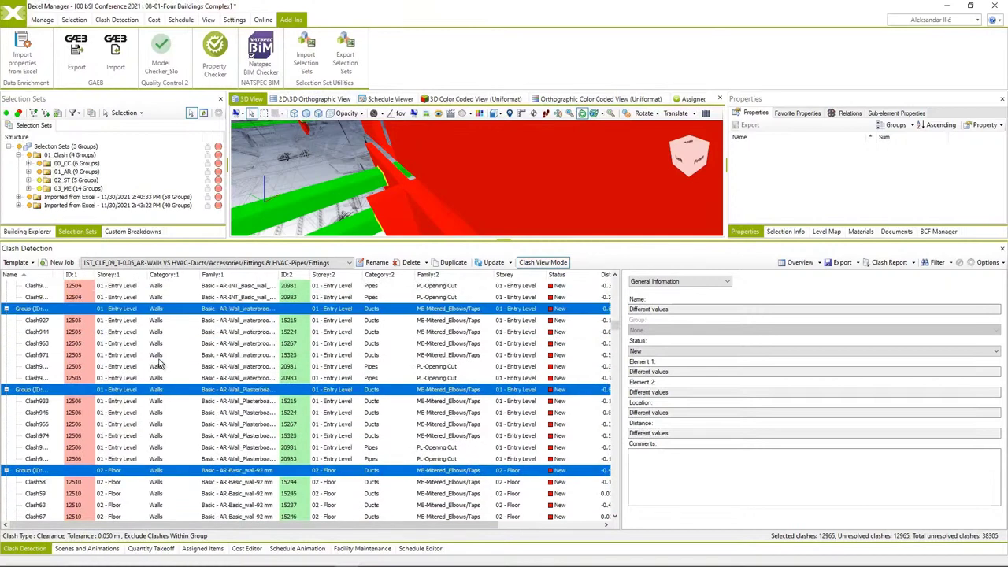
{"action": "scroll", "coordinate": [157, 364], "scroll_direction": "up", "scroll_amount": 1}
{"action": "left_click", "coordinate": [54, 310]}
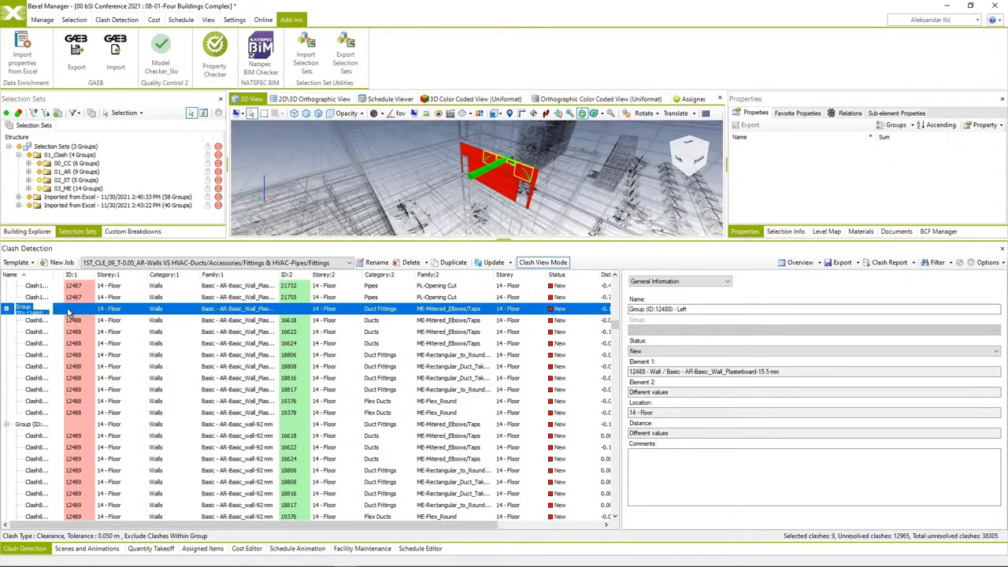
{"action": "left_click", "coordinate": [49, 425]}
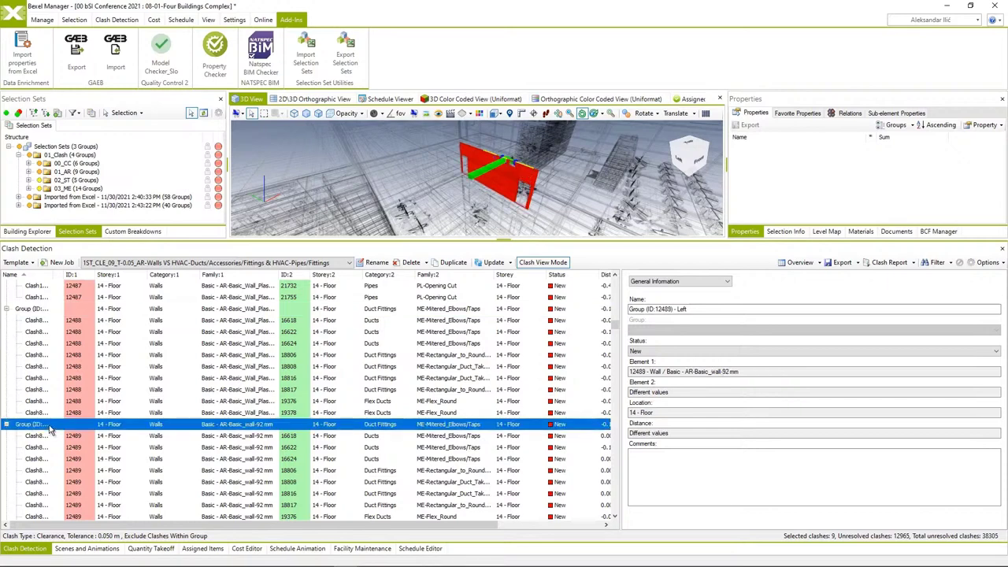
{"action": "scroll", "coordinate": [49, 425], "scroll_direction": "down", "scroll_amount": 5}
{"action": "left_click", "coordinate": [47, 368]}
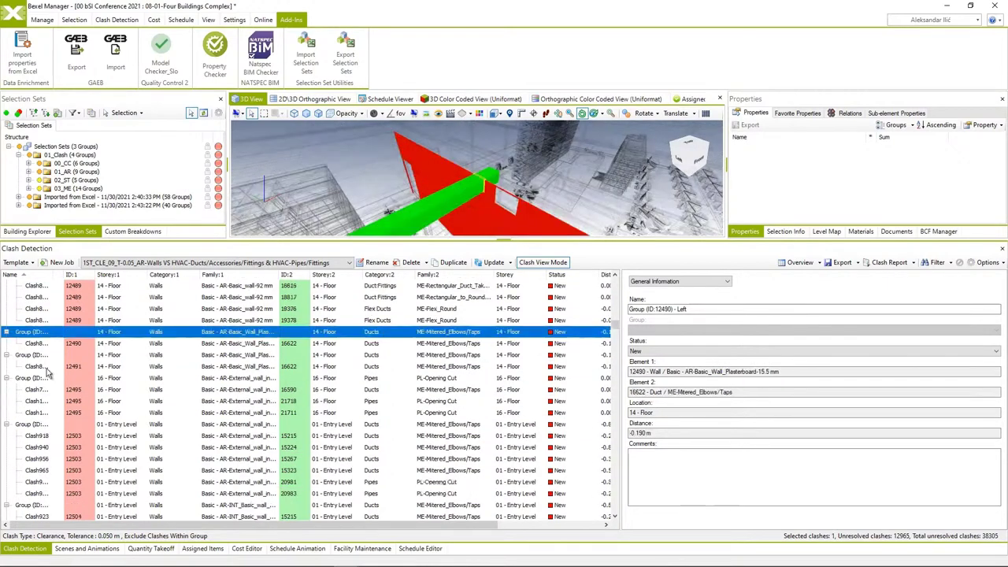
{"action": "scroll", "coordinate": [47, 370], "scroll_direction": "down", "scroll_amount": 2}
{"action": "left_click", "coordinate": [47, 344]}
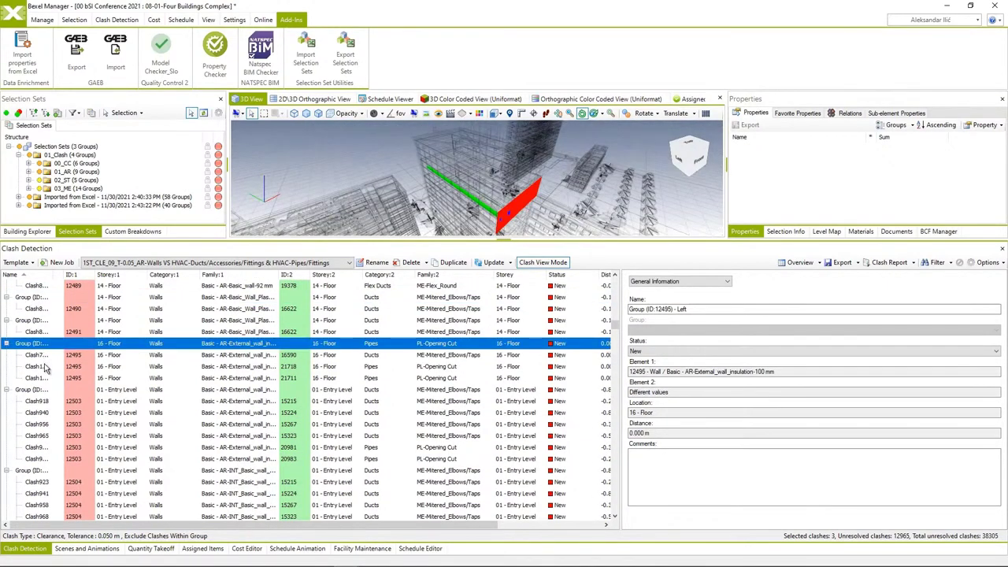
{"action": "left_click", "coordinate": [43, 389]}
Enlarge the 3D view by shrinking the clash list, and inspect the groups for walls 12486 and 12485.
{"action": "left_click_drag", "start_coordinate": [353, 239], "coordinate": [351, 350]}
{"action": "scroll", "coordinate": [35, 461], "scroll_direction": "up", "scroll_amount": 5}
{"action": "left_click", "coordinate": [35, 454]}
{"action": "scroll", "coordinate": [35, 456], "scroll_direction": "up", "scroll_amount": 1}
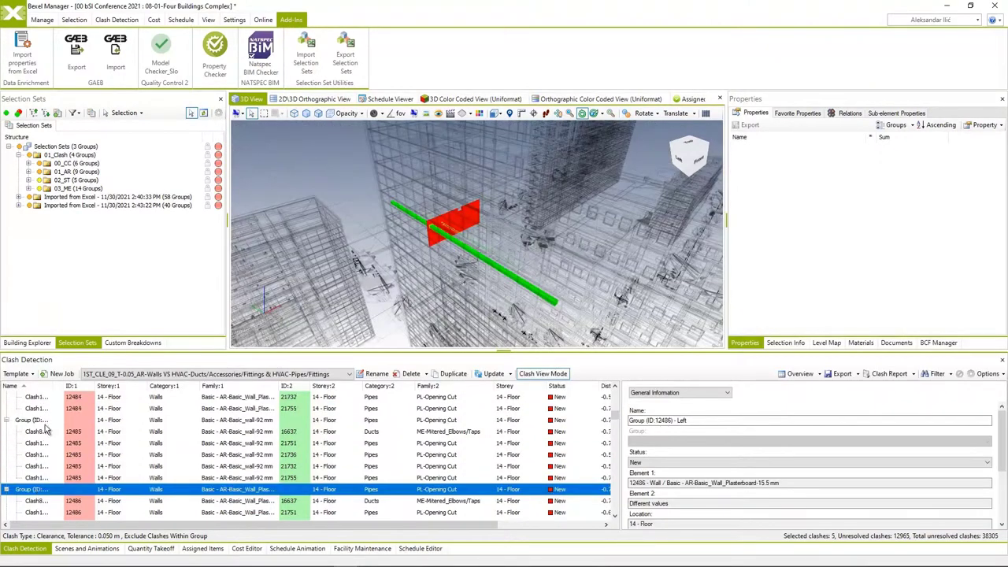
{"action": "left_click", "coordinate": [44, 421]}
{"action": "scroll", "coordinate": [39, 441], "scroll_direction": "down", "scroll_amount": 5}
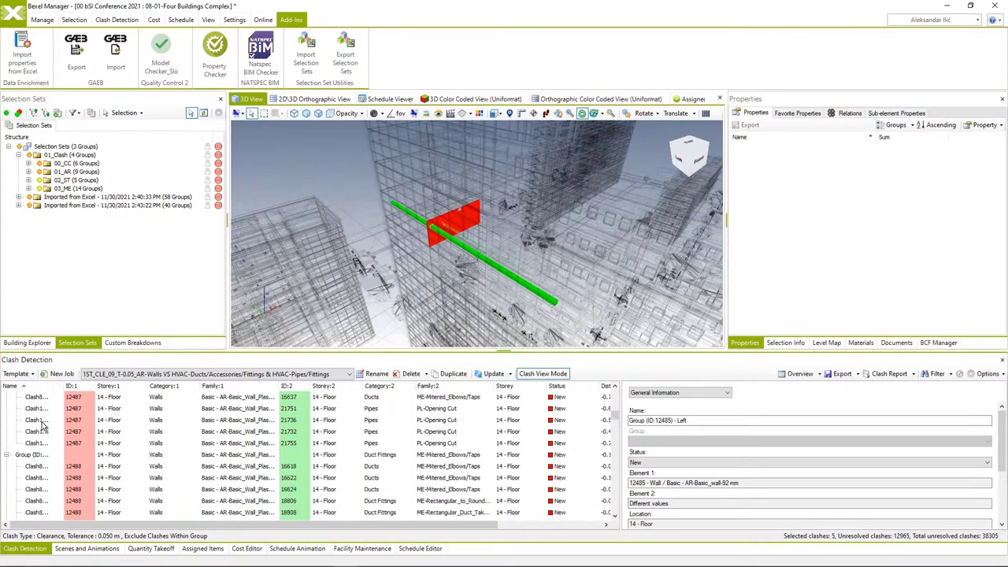
Add the clash group for wall 12488 to the BCF Manager as an issue, creating its missing viewpoints.
{"action": "left_click", "coordinate": [39, 455]}
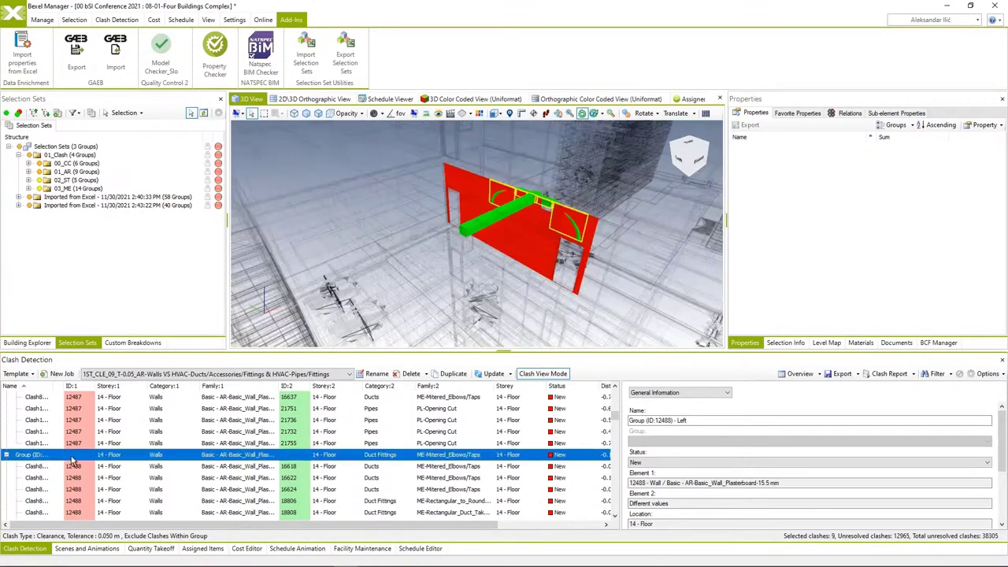
{"action": "left_click", "coordinate": [937, 343]}
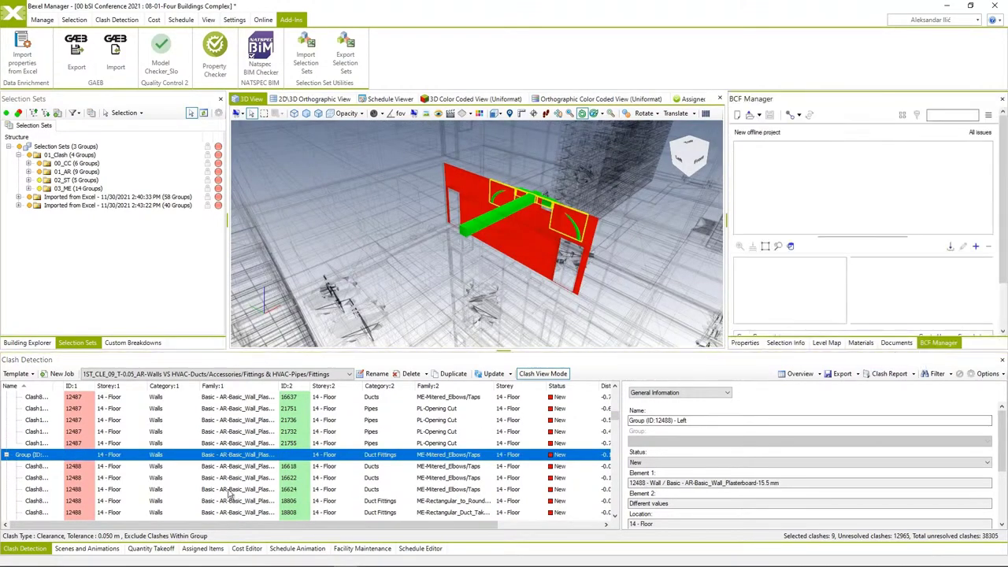
{"action": "left_click", "coordinate": [839, 183]}
{"action": "left_click", "coordinate": [510, 325]}
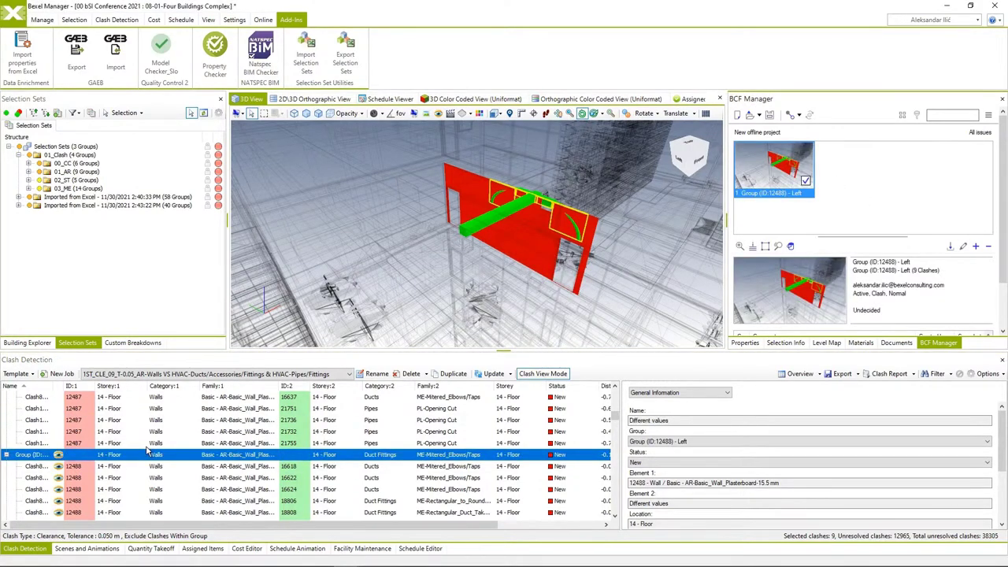
Add the clash groups for walls 12474, 12475 and 12484 together as BCF issues, creating new viewpoints for them.
{"action": "scroll", "coordinate": [148, 449], "scroll_direction": "up", "scroll_amount": 5}
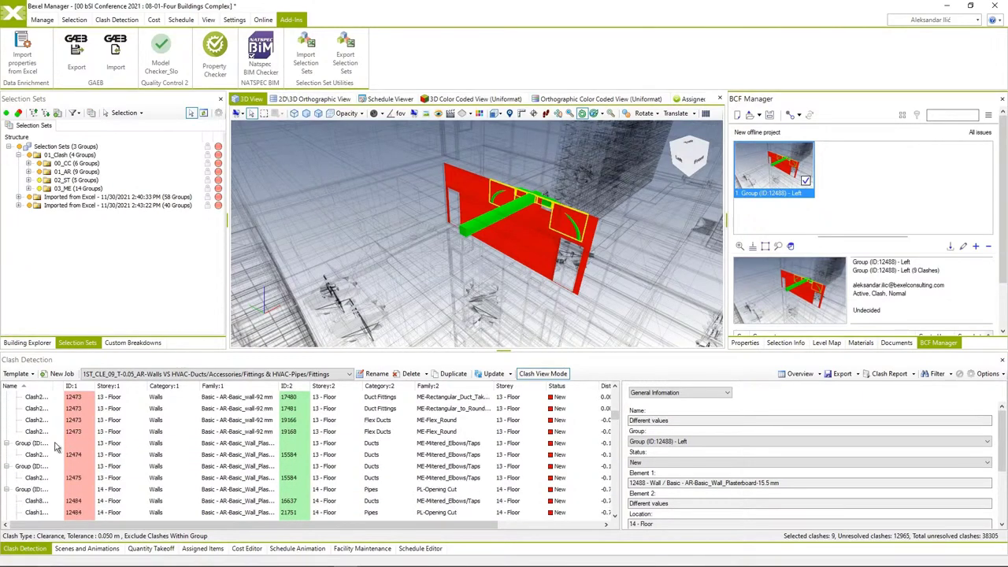
{"action": "left_click", "coordinate": [32, 444]}
{"action": "left_click", "coordinate": [28, 466], "text": "ctrl"}
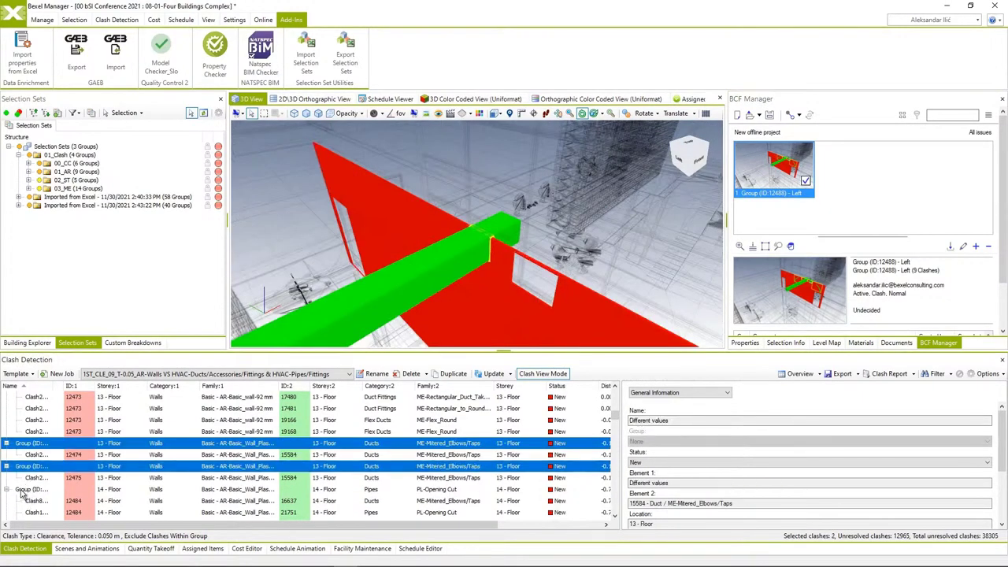
{"action": "left_click", "coordinate": [30, 488], "text": "ctrl"}
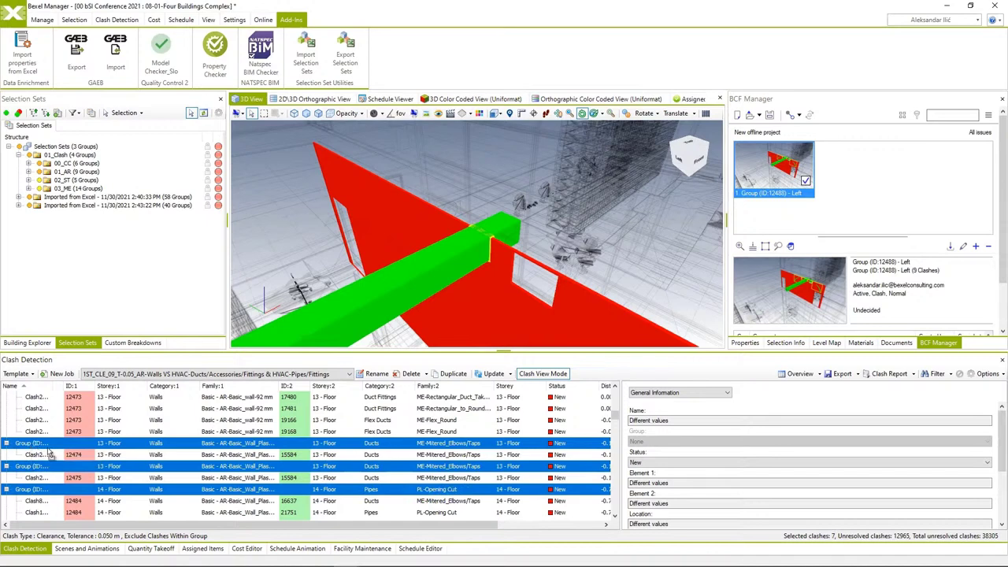
{"action": "mouse_move", "coordinate": [849, 203]}
{"action": "left_mouse_down"}
{"action": "mouse_move", "coordinate": [866, 162]}
{"action": "mouse_move", "coordinate": [844, 185]}
{"action": "left_mouse_up"}
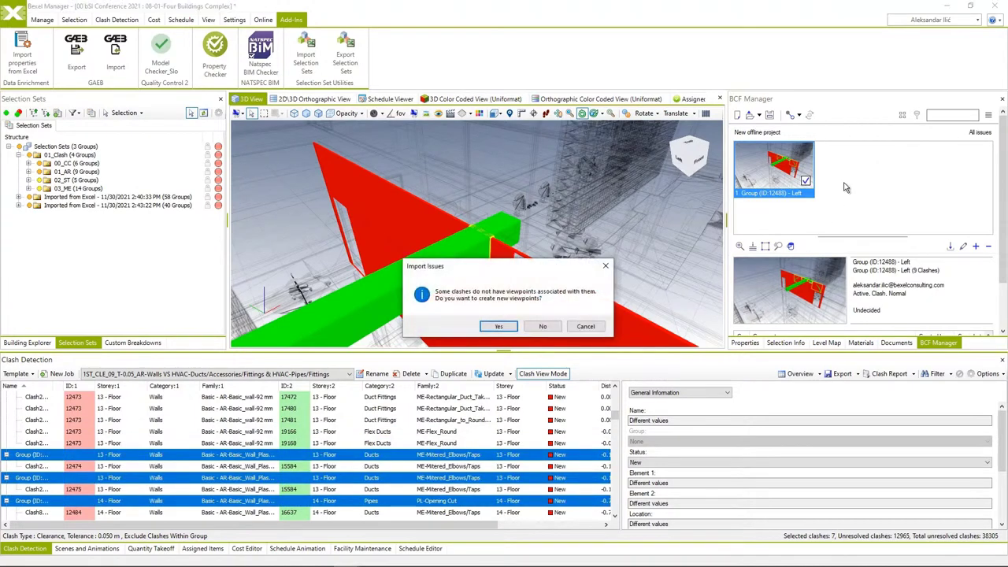
{"action": "left_click", "coordinate": [496, 326]}
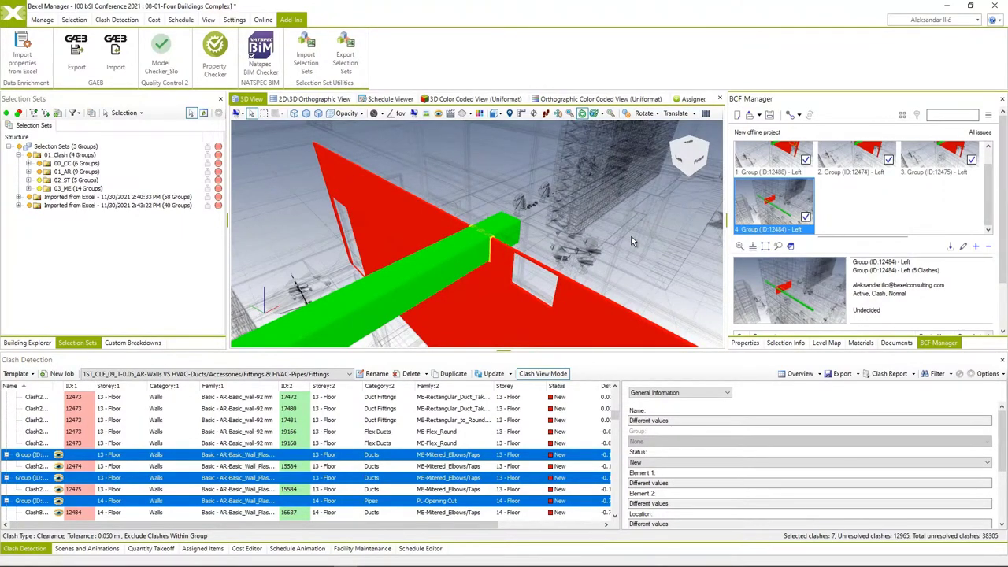
Look at the export options and the clash report options available for the clash results.
{"action": "scroll", "coordinate": [532, 459], "scroll_direction": "up", "scroll_amount": 3}
{"action": "scroll", "coordinate": [532, 459], "scroll_direction": "up", "scroll_amount": 3}
{"action": "left_click", "coordinate": [857, 374]}
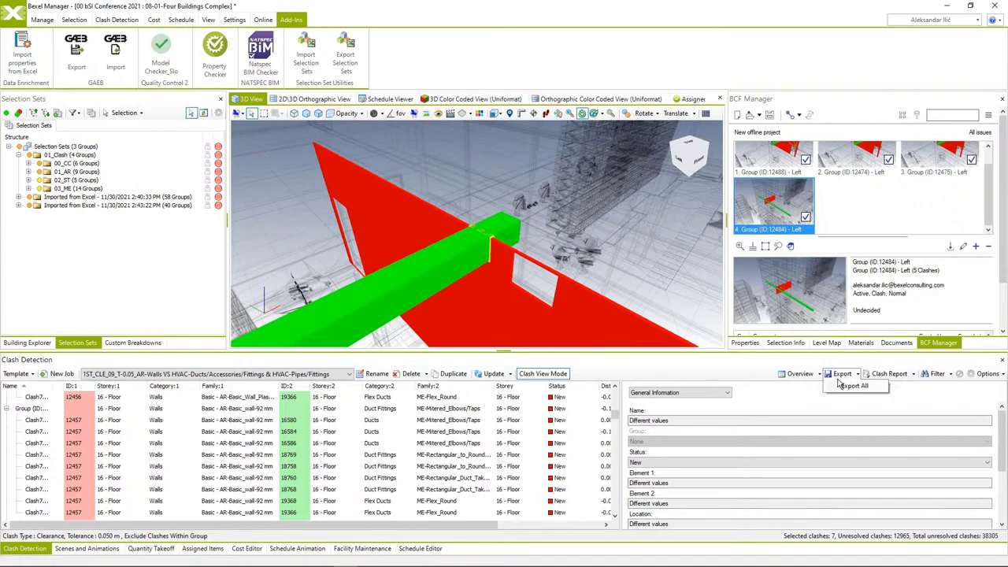
{"action": "left_click", "coordinate": [913, 374]}
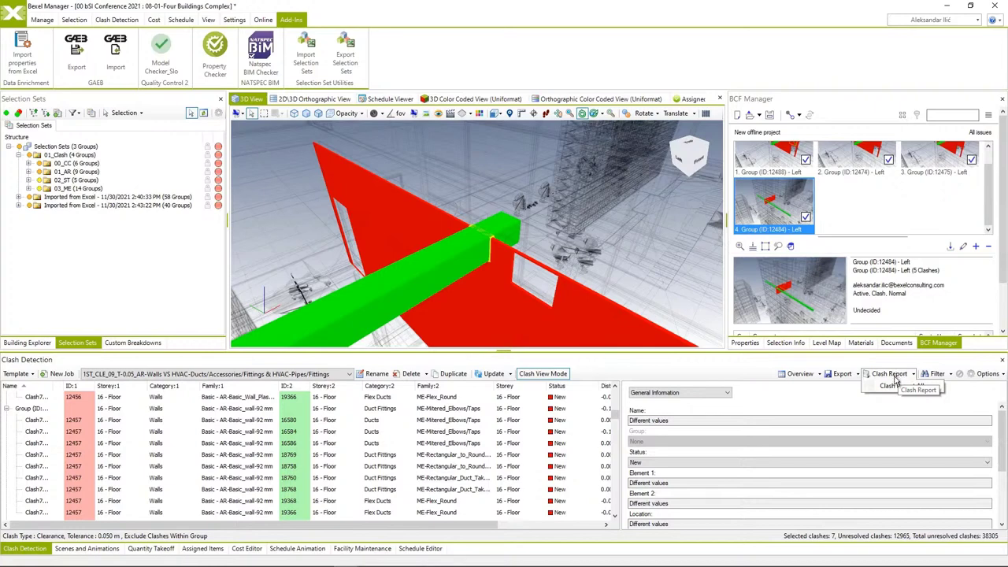
Export only the clash jobs to an advanced Power BI report saved as Clash Pbi Report, and open its file location.
{"action": "left_click", "coordinate": [42, 20]}
{"action": "left_click", "coordinate": [600, 51]}
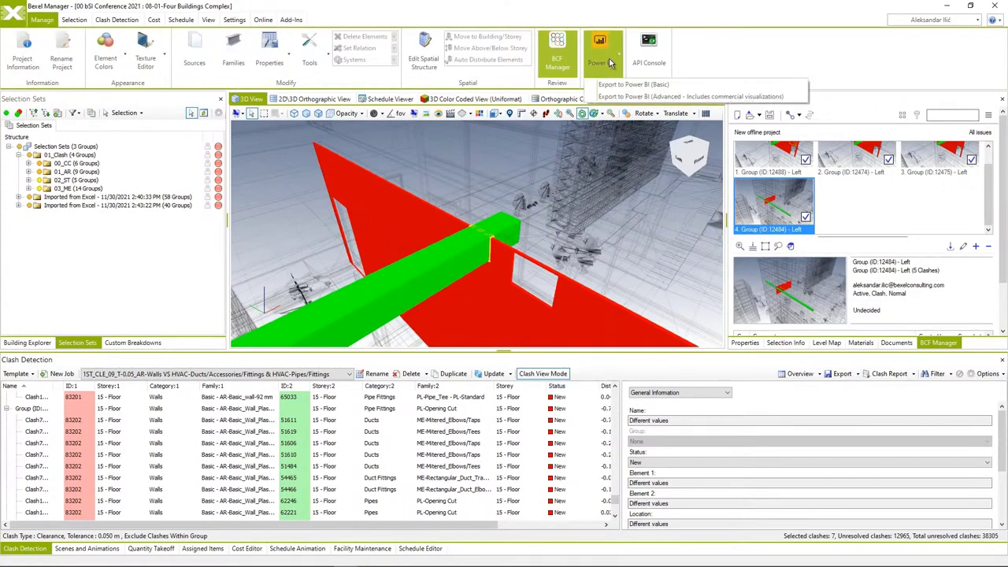
{"action": "left_click", "coordinate": [636, 96]}
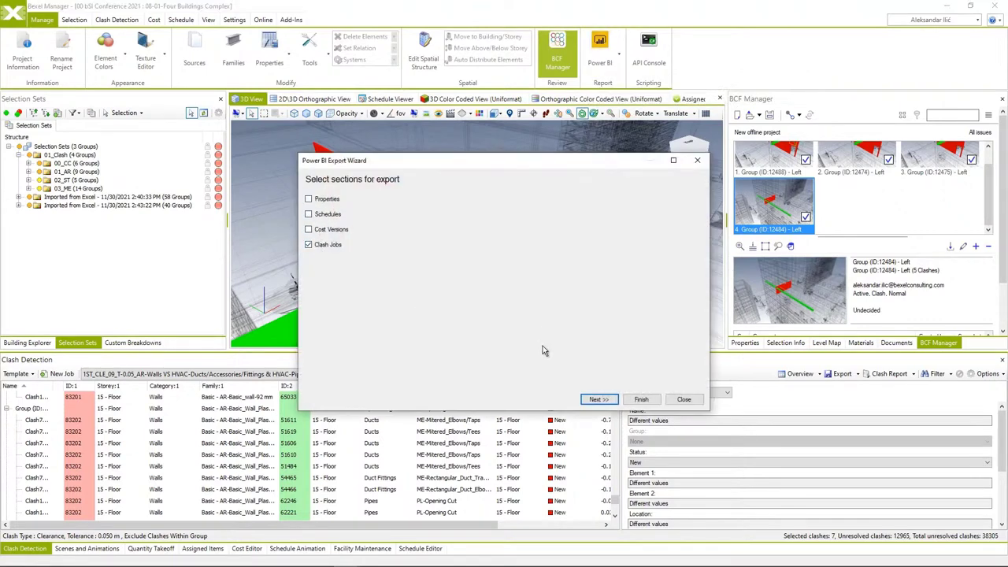
{"action": "left_click", "coordinate": [641, 400]}
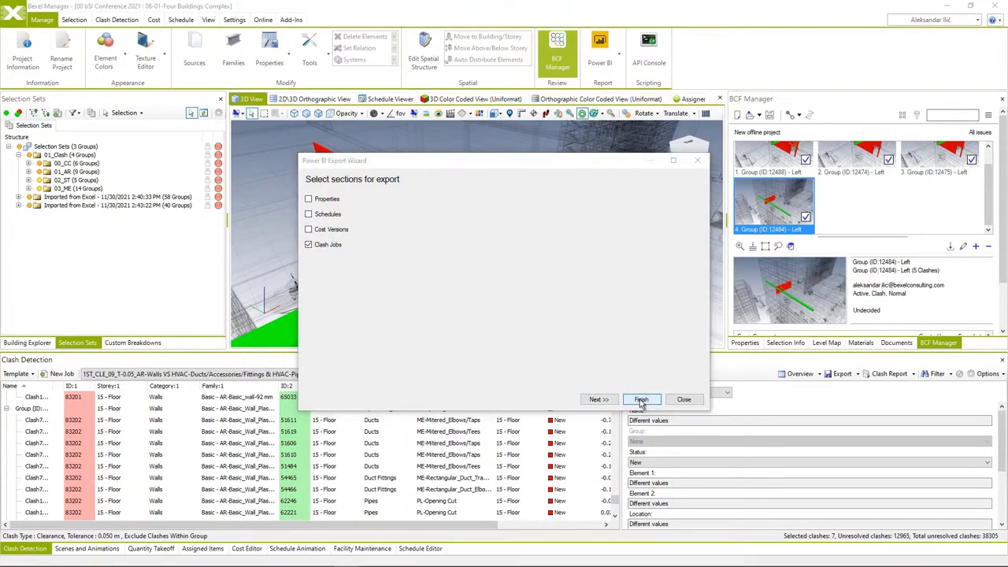
{"action": "type", "text": "C"}
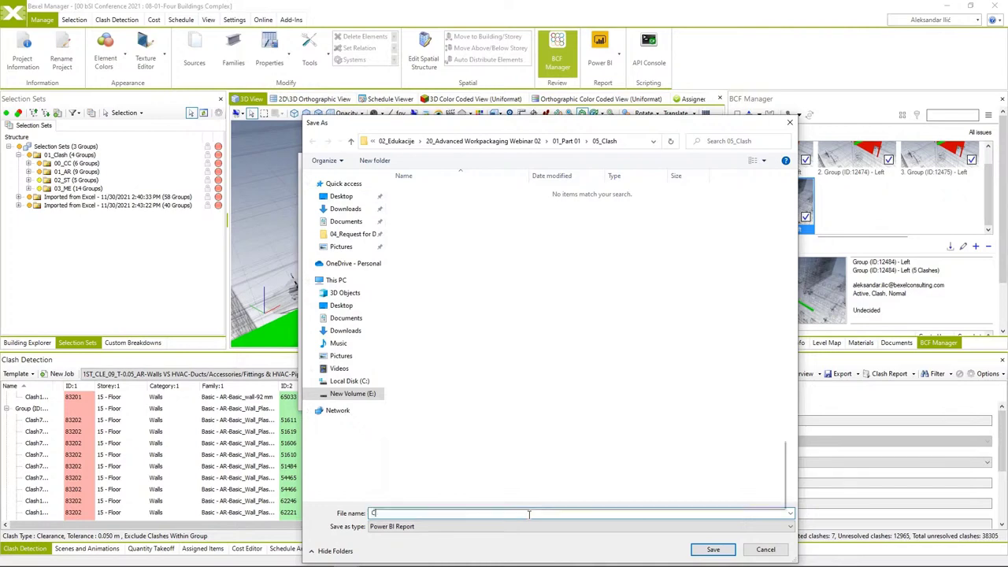
{"action": "type", "text": "lash Pbi Report"}
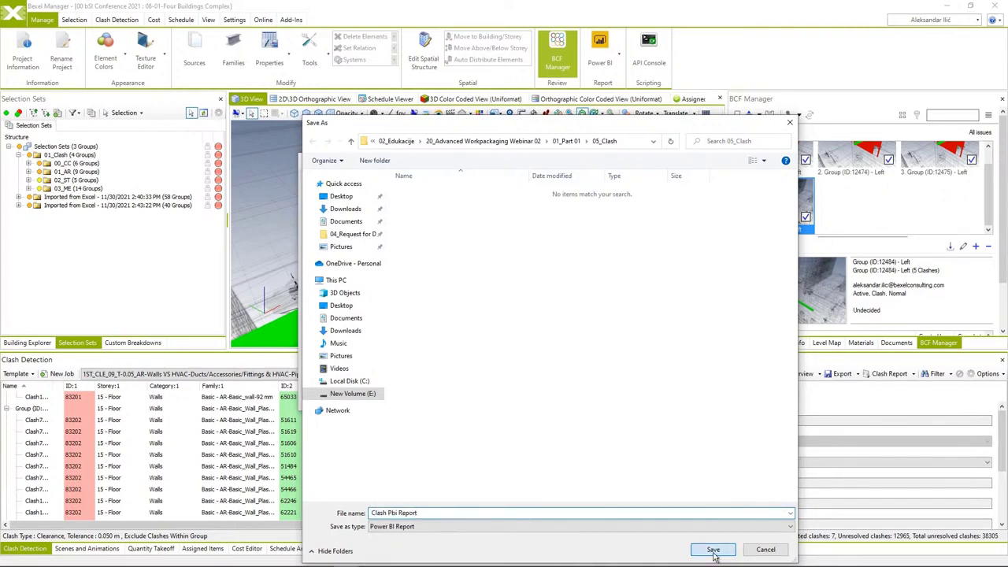
{"action": "left_click", "coordinate": [713, 548]}
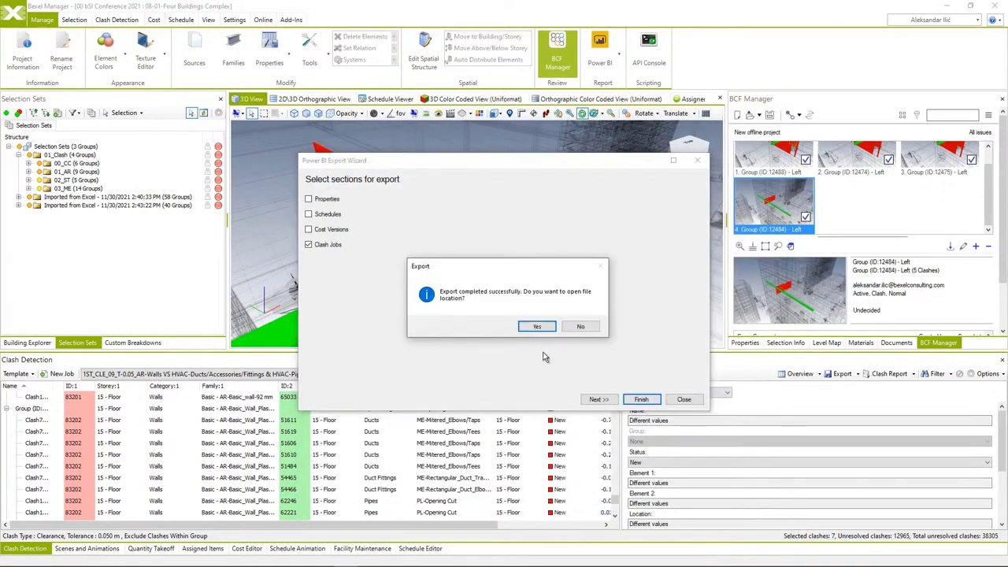
{"action": "left_click", "coordinate": [547, 326]}
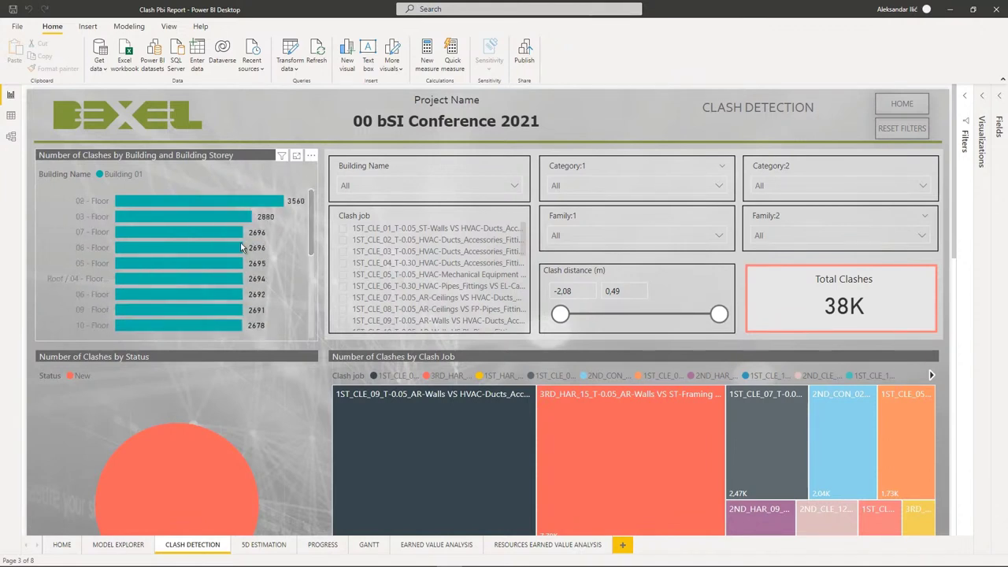
In Power BI Desktop, examine the Clash Detection page's charts by storey, status and clash job, and its clash table.
{"action": "scroll", "coordinate": [389, 272], "scroll_direction": "down", "scroll_amount": 3}
{"action": "scroll", "coordinate": [388, 270], "scroll_direction": "up", "scroll_amount": 3}
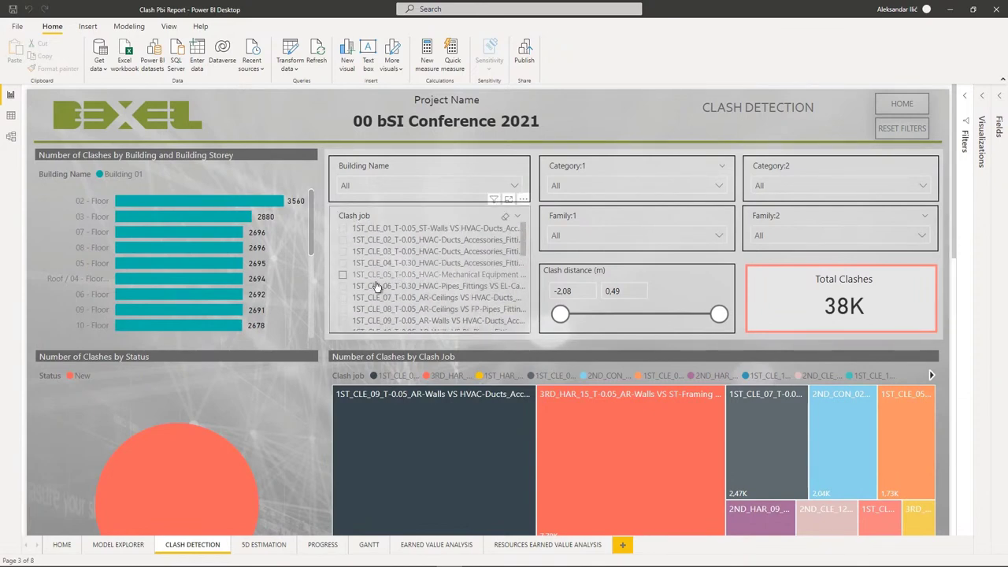
{"action": "scroll", "coordinate": [322, 397], "scroll_direction": "down", "scroll_amount": 3}
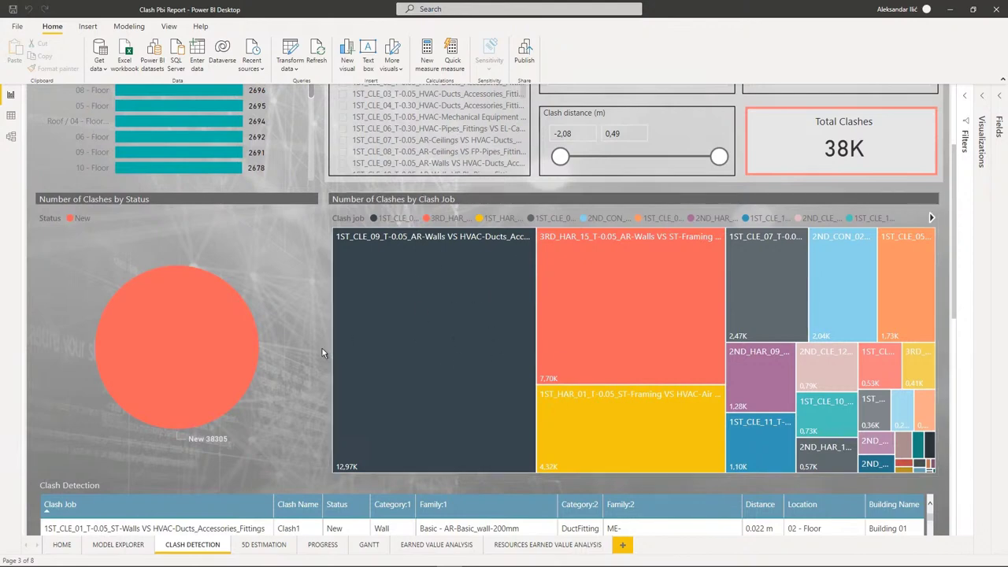
{"action": "scroll", "coordinate": [320, 377], "scroll_direction": "down", "scroll_amount": 3}
{"action": "scroll", "coordinate": [315, 368], "scroll_direction": "down", "scroll_amount": 3}
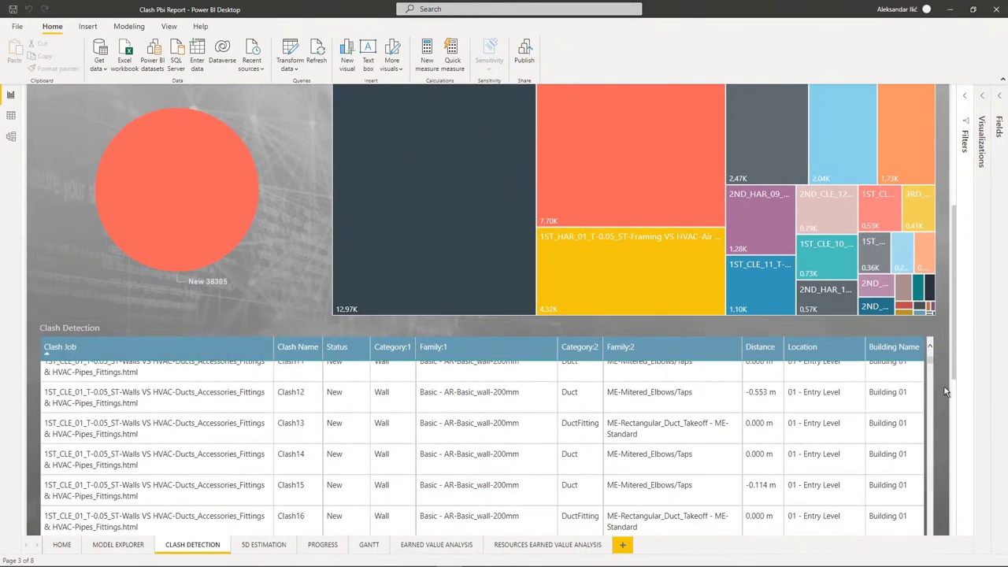
{"action": "scroll", "coordinate": [942, 387], "scroll_direction": "down", "scroll_amount": 5}
{"action": "scroll", "coordinate": [941, 385], "scroll_direction": "up", "scroll_amount": 4}
{"action": "scroll", "coordinate": [952, 393], "scroll_direction": "down", "scroll_amount": 7}
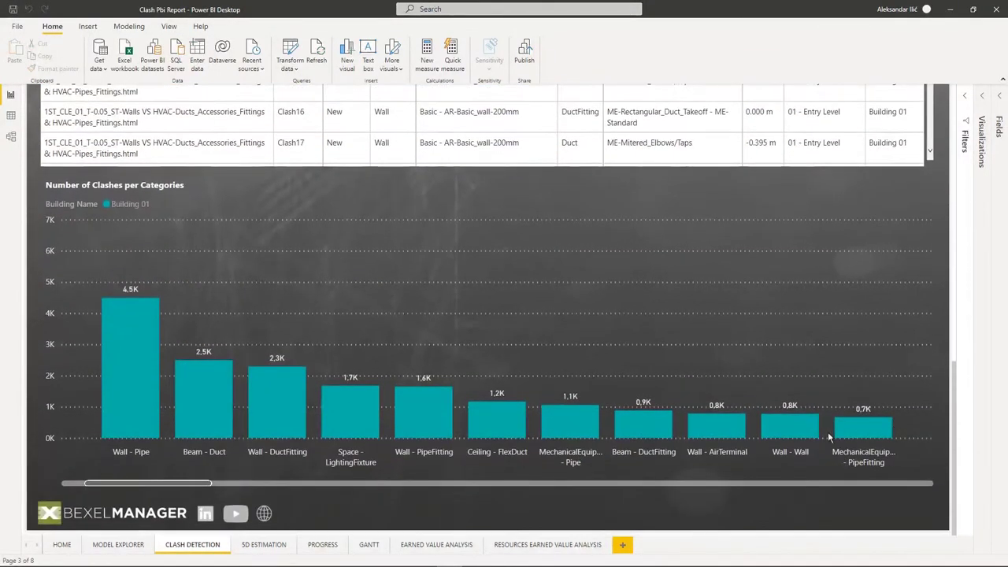
Examine all category pairs in the Number of Clashes per Categories chart and return to the report page's filters.
{"action": "scroll", "coordinate": [662, 470], "scroll_direction": "up", "scroll_amount": 2}
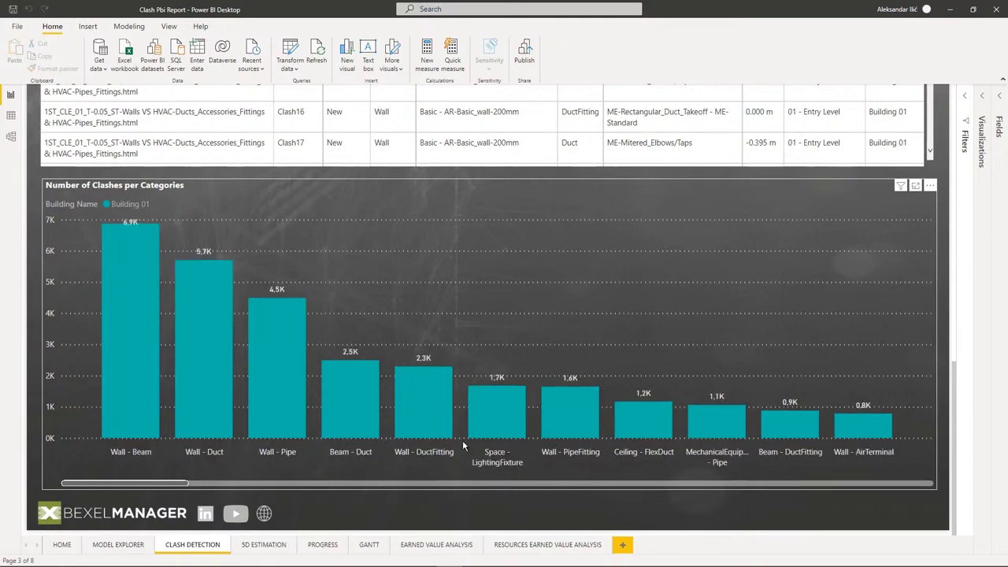
{"action": "scroll", "coordinate": [463, 446], "scroll_direction": "down", "scroll_amount": 10}
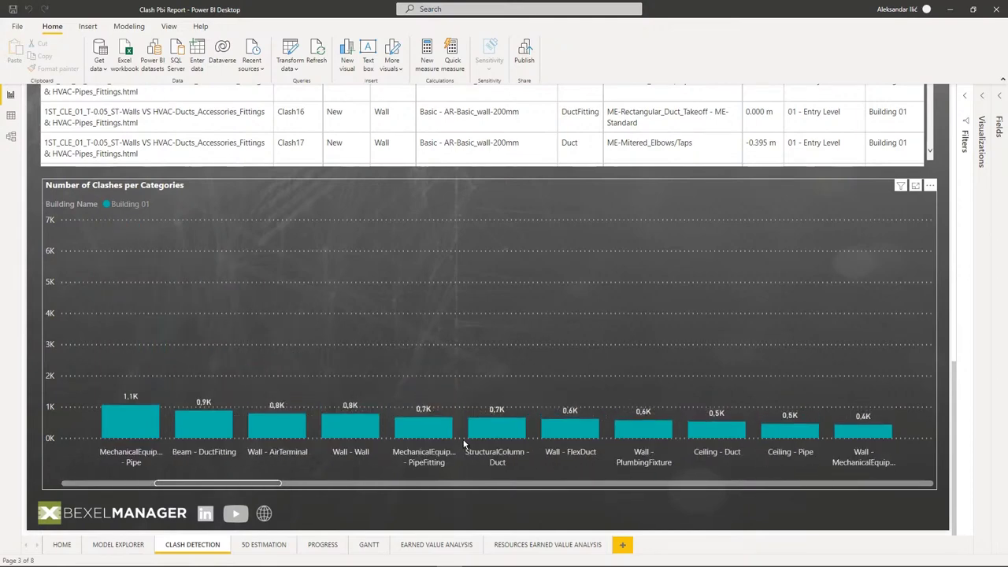
{"action": "scroll", "coordinate": [464, 444], "scroll_direction": "down", "scroll_amount": 15}
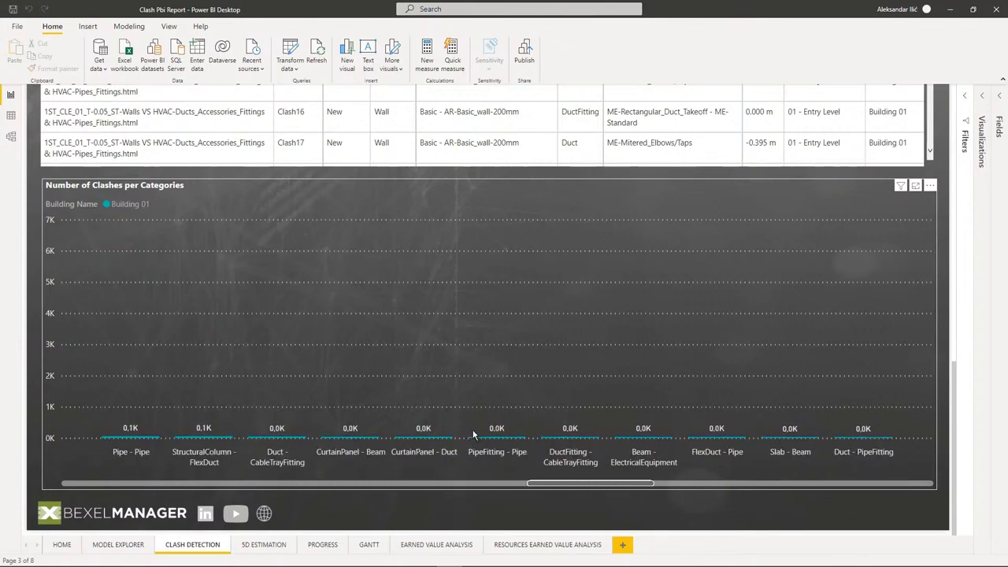
{"action": "scroll", "coordinate": [474, 427], "scroll_direction": "down", "scroll_amount": 12}
{"action": "scroll", "coordinate": [476, 428], "scroll_direction": "up", "scroll_amount": 14}
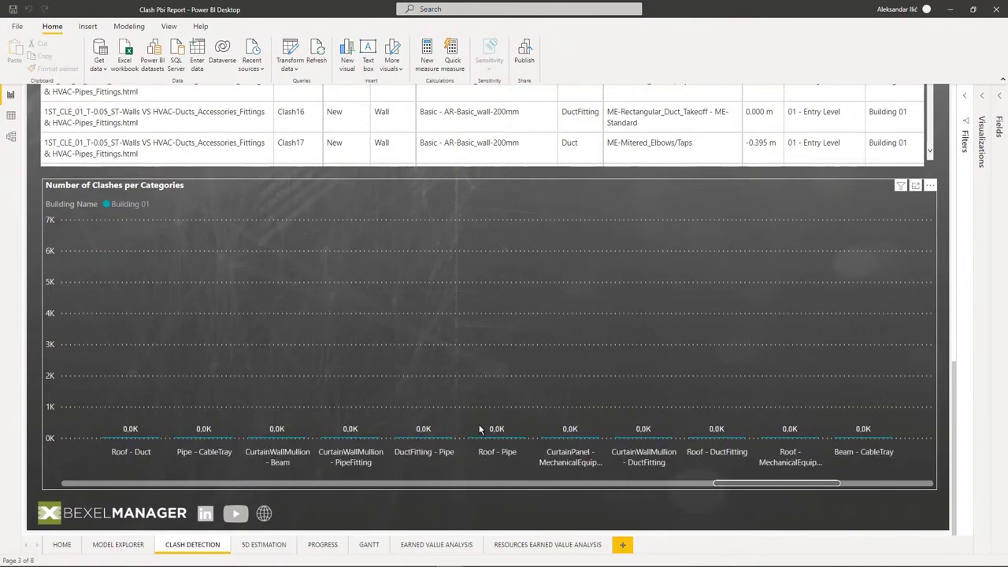
{"action": "scroll", "coordinate": [479, 429], "scroll_direction": "up", "scroll_amount": 15}
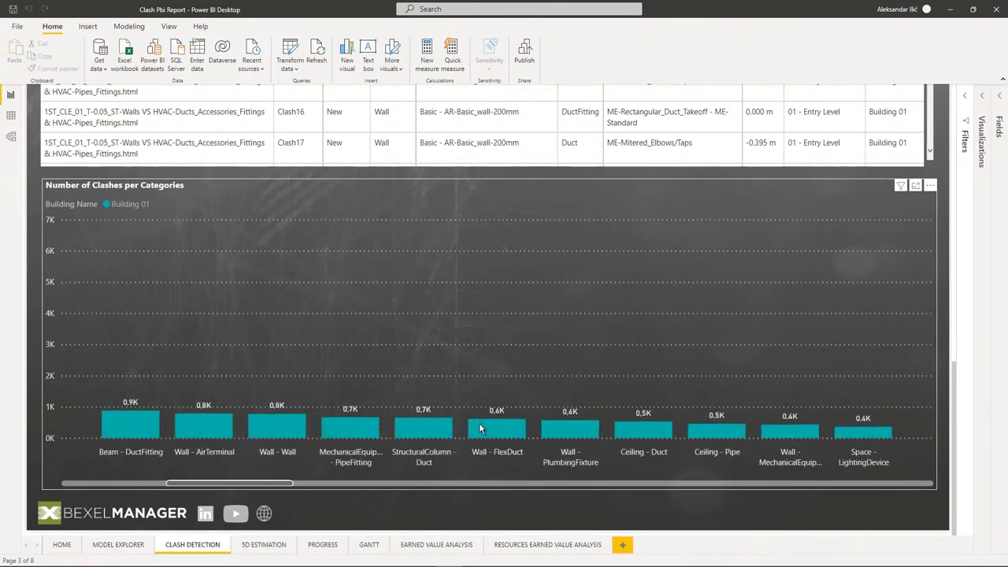
{"action": "scroll", "coordinate": [481, 428], "scroll_direction": "up", "scroll_amount": 1}
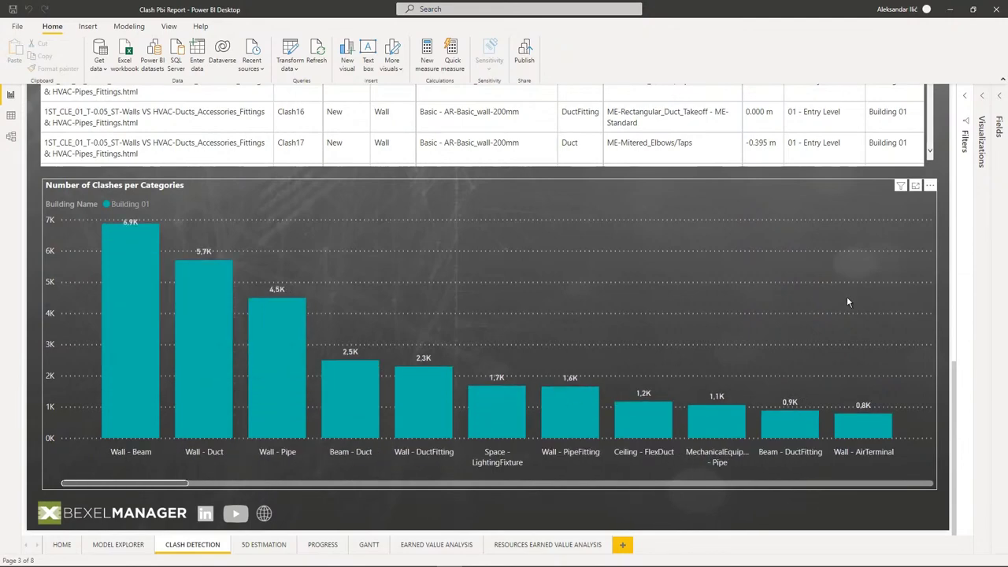
{"action": "scroll", "coordinate": [944, 228], "scroll_direction": "up", "scroll_amount": 5}
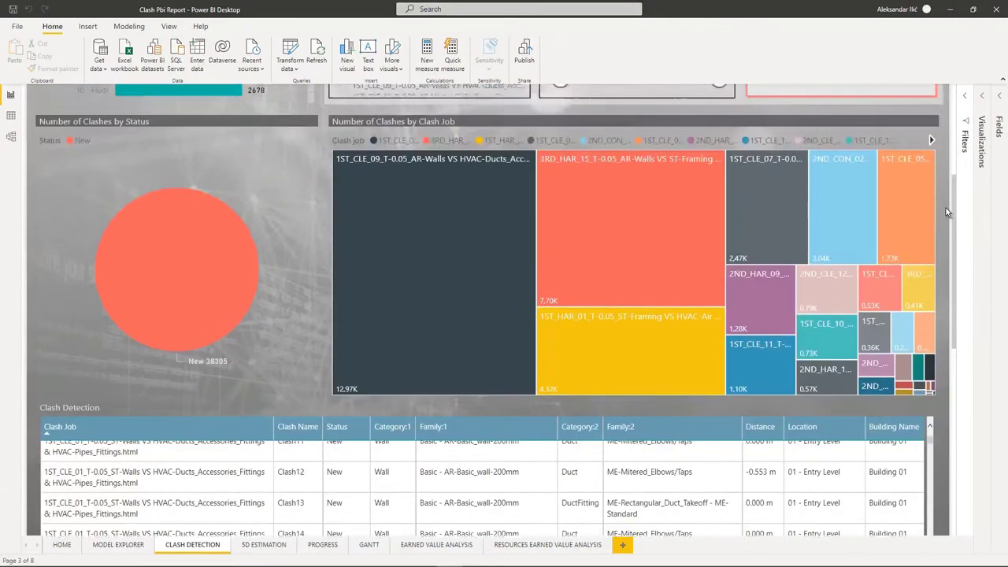
{"action": "scroll", "coordinate": [948, 213], "scroll_direction": "up", "scroll_amount": 3}
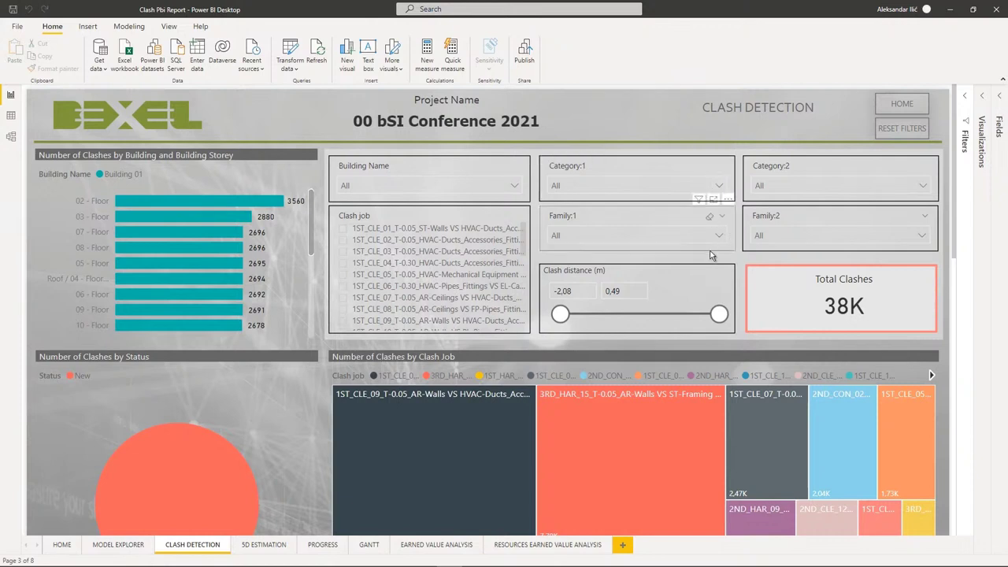
Filter the report to clash job 1ST_CLE_09_T-0.05 (AR-Walls VS HVAC-Ducts), review its charts and clash table, and reset the filters.
{"action": "scroll", "coordinate": [363, 250], "scroll_direction": "down", "scroll_amount": 2}
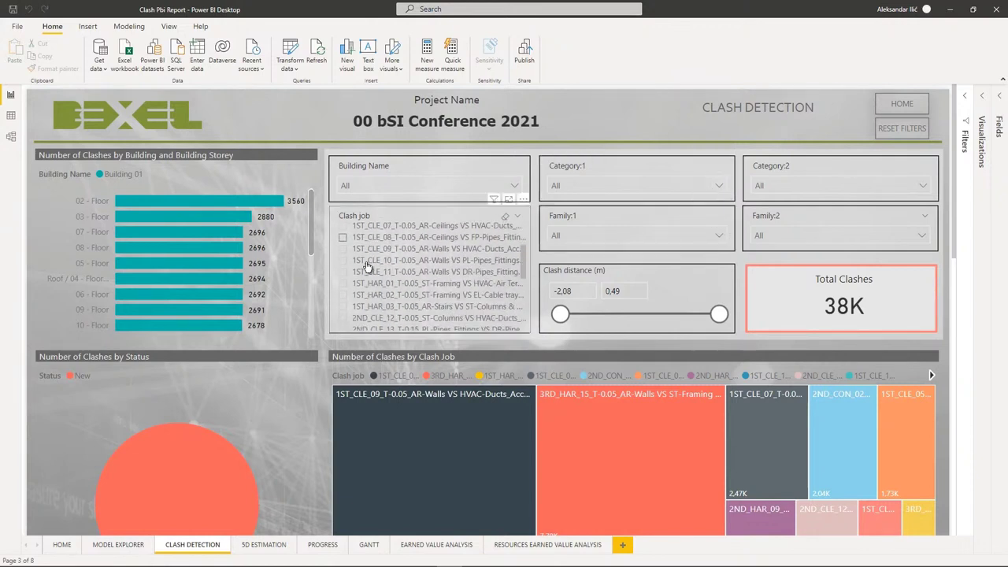
{"action": "left_click", "coordinate": [344, 250]}
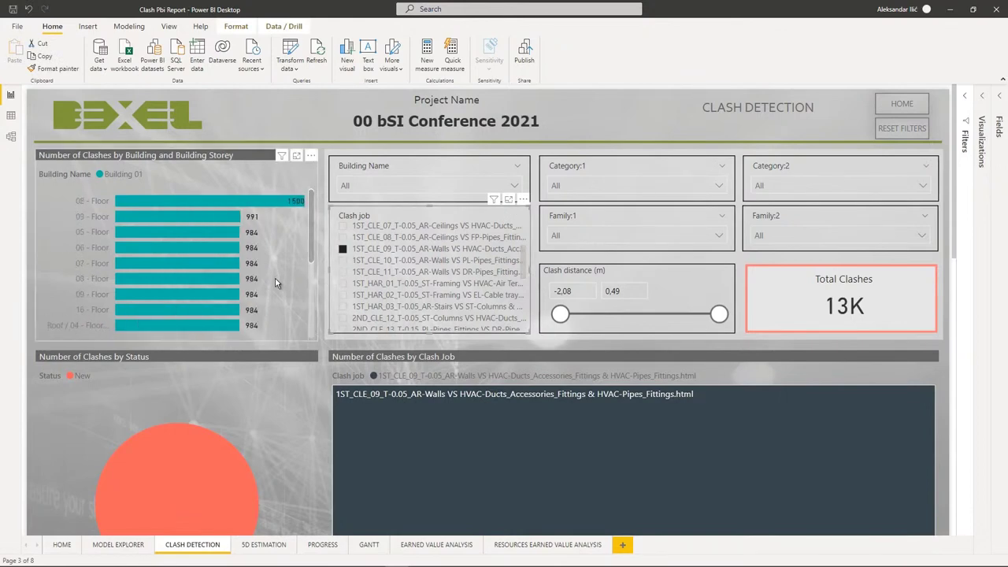
{"action": "scroll", "coordinate": [326, 384], "scroll_direction": "down", "scroll_amount": 3}
{"action": "scroll", "coordinate": [326, 382], "scroll_direction": "down", "scroll_amount": 3}
{"action": "scroll", "coordinate": [303, 350], "scroll_direction": "down", "scroll_amount": 8}
{"action": "scroll", "coordinate": [323, 472], "scroll_direction": "down", "scroll_amount": 3}
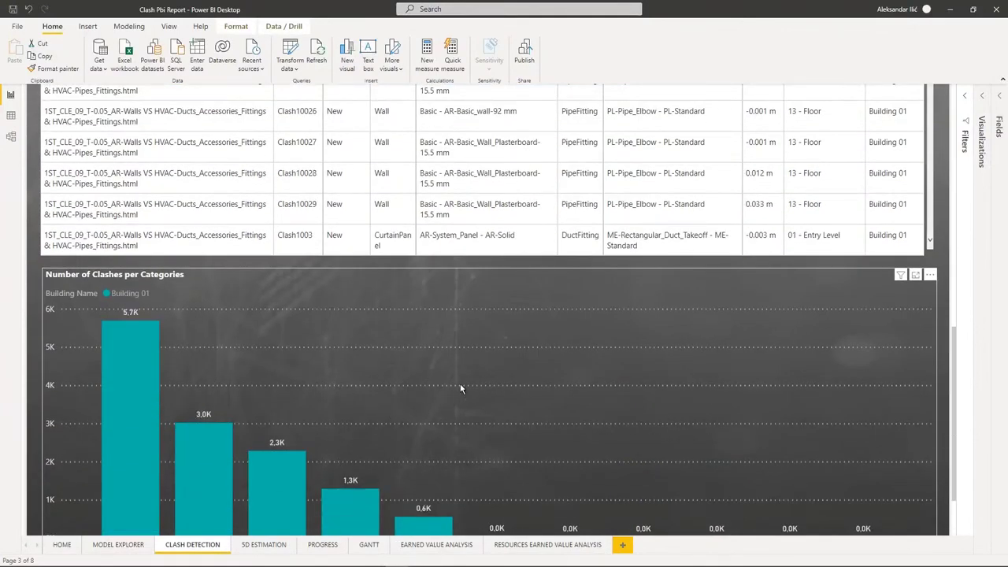
{"action": "scroll", "coordinate": [929, 259], "scroll_direction": "up", "scroll_amount": 5}
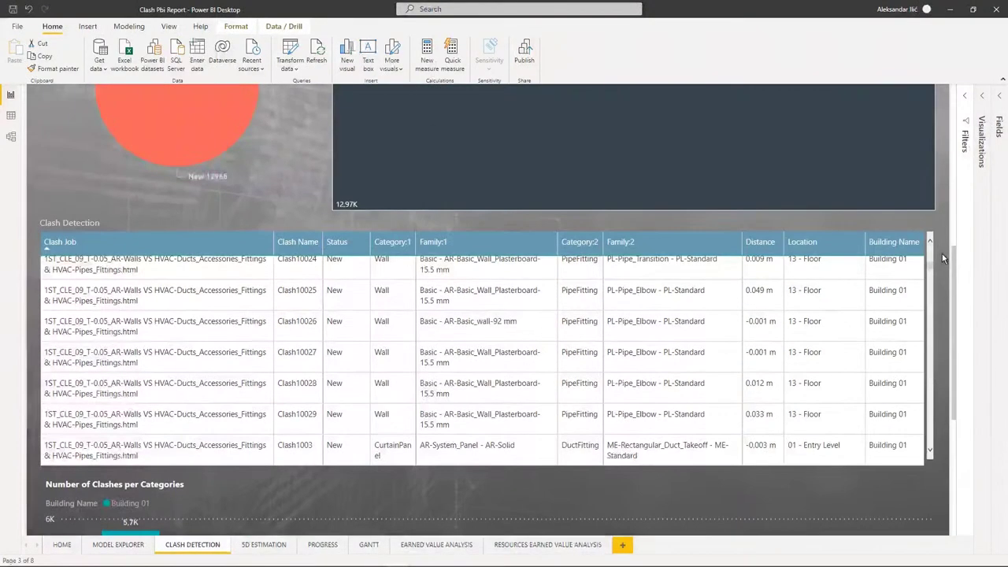
{"action": "scroll", "coordinate": [942, 255], "scroll_direction": "up", "scroll_amount": 4}
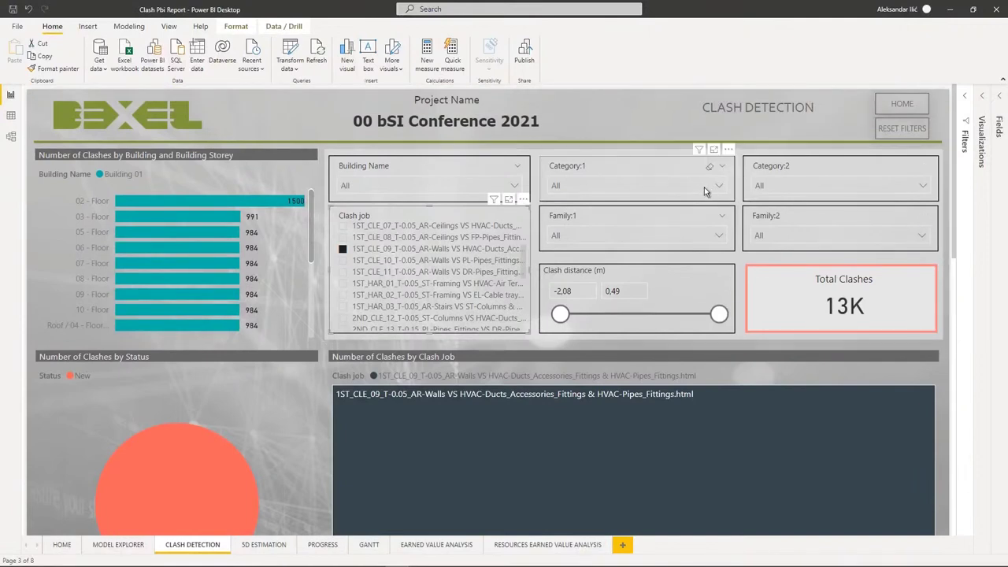
{"action": "left_click", "coordinate": [900, 132]}
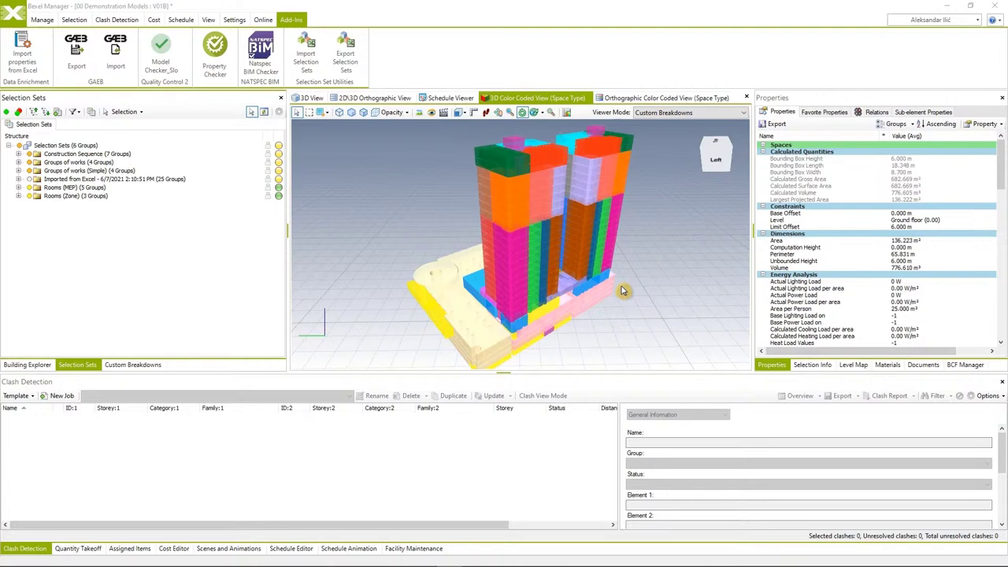
In Bexel Manager's Demonstration Models project, look at the Space Type custom breakdown and the 3D view, and return to the selection sets.
{"action": "left_click", "coordinate": [136, 365]}
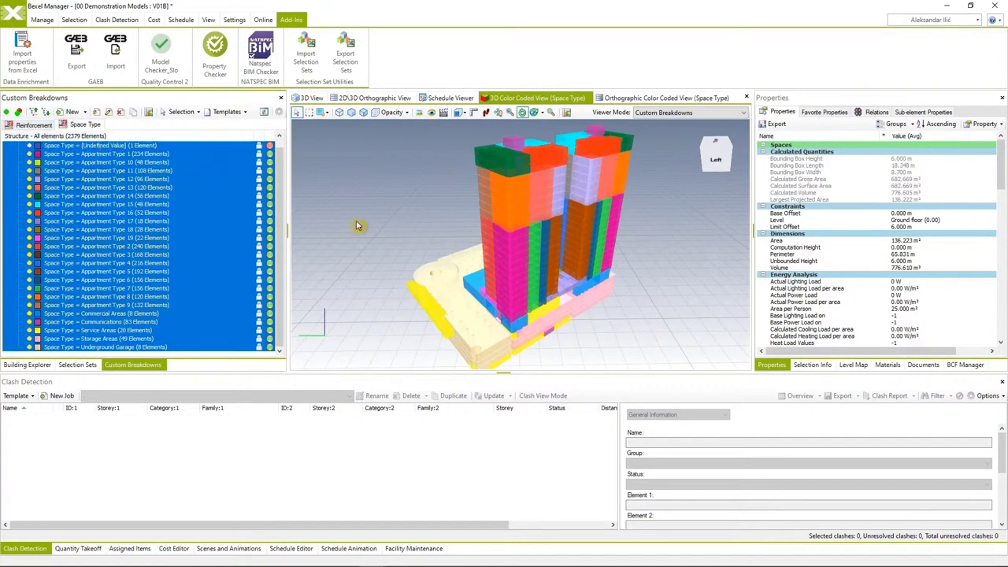
{"action": "left_click", "coordinate": [311, 98]}
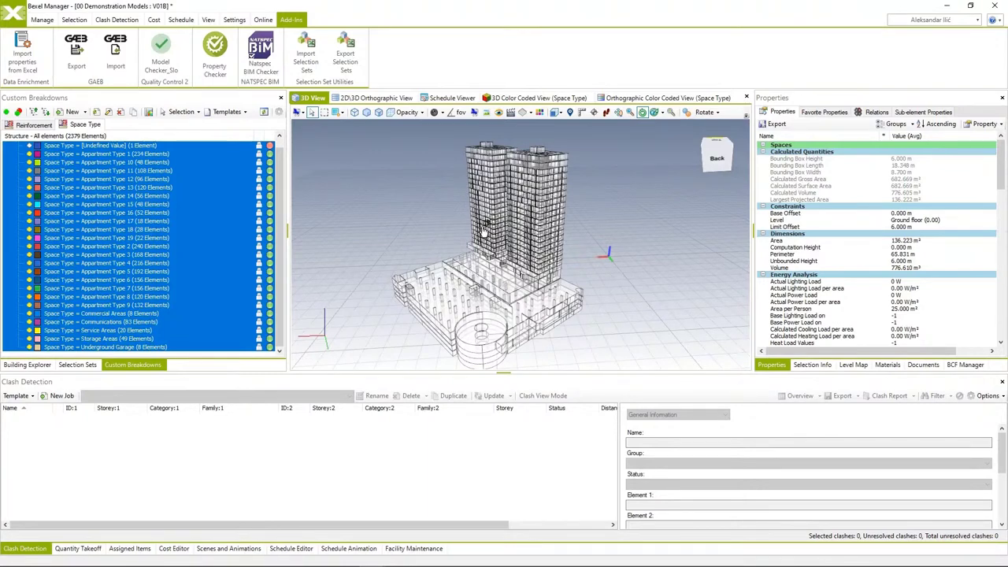
{"action": "left_click", "coordinate": [77, 365]}
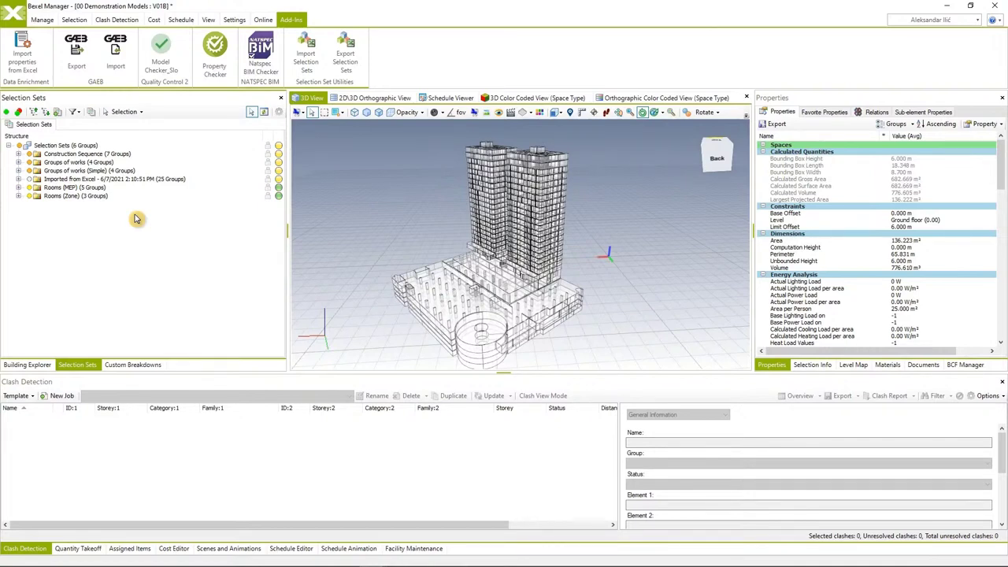
Review the Clash Selection Sets_DK workbook's folders, names and queries in Excel, close it, and import the selection sets from it.
{"action": "left_click", "coordinate": [314, 60]}
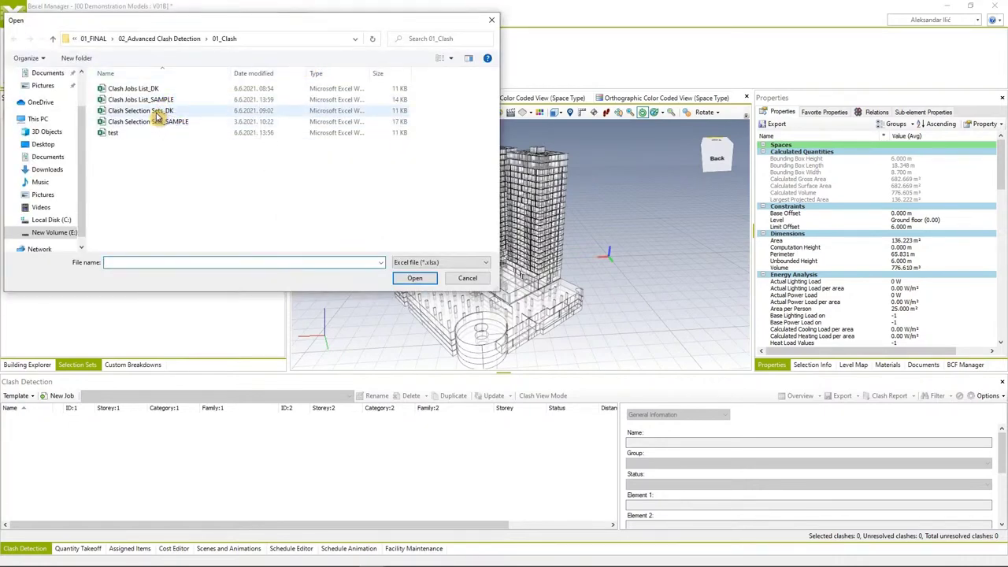
{"action": "left_click", "coordinate": [157, 116]}
{"action": "right_click", "coordinate": [157, 116]}
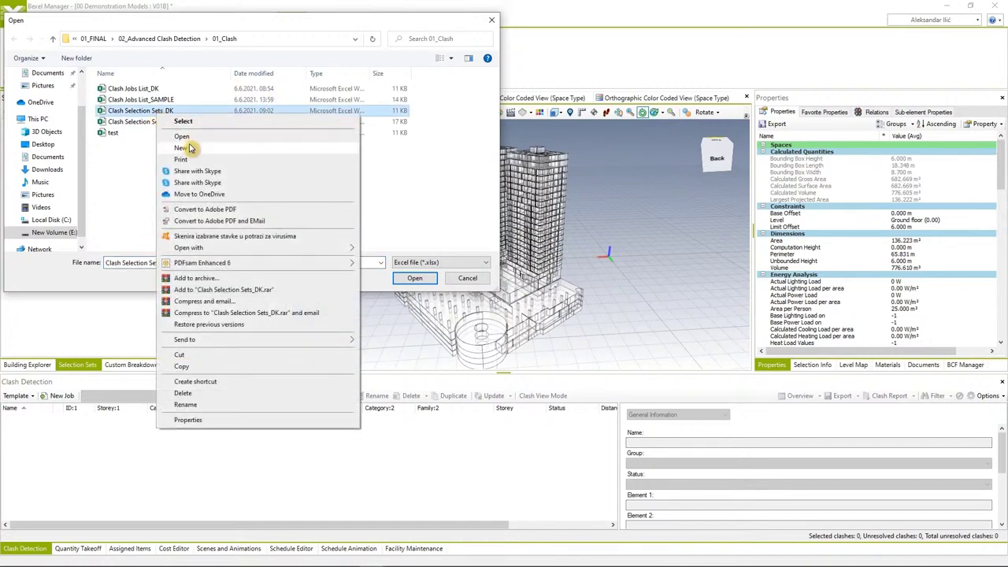
{"action": "left_click", "coordinate": [187, 139]}
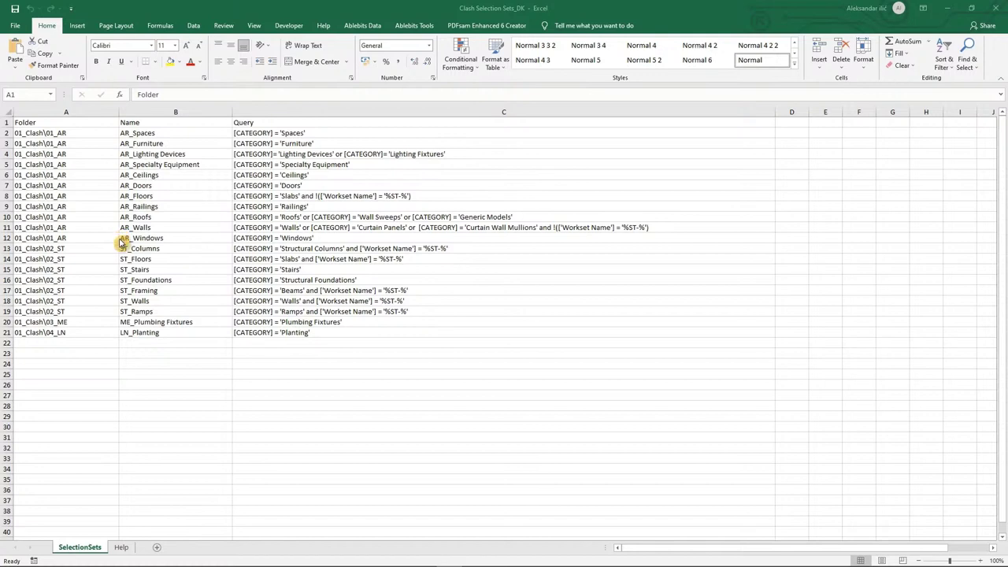
{"action": "left_click", "coordinate": [998, 6]}
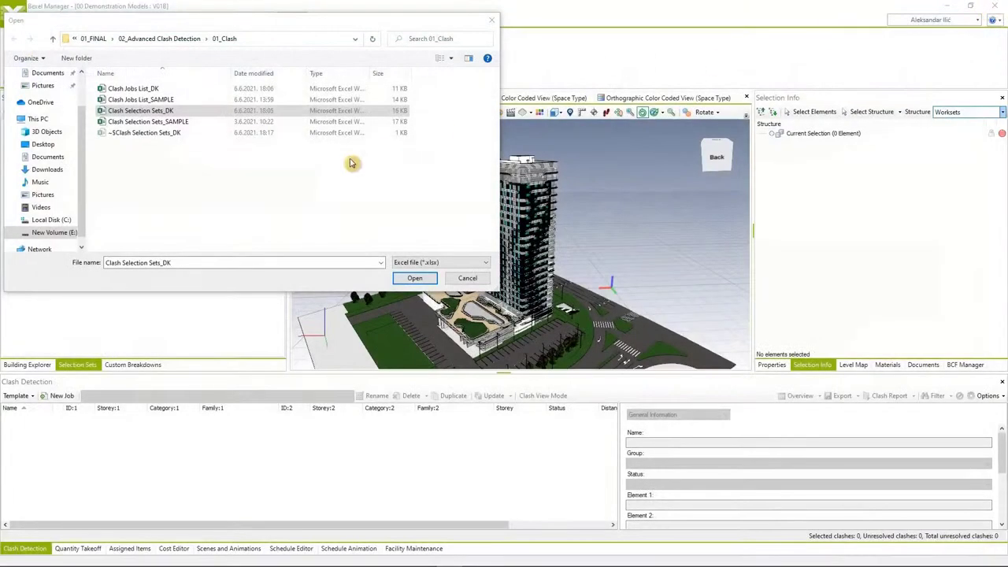
{"action": "left_click", "coordinate": [415, 277]}
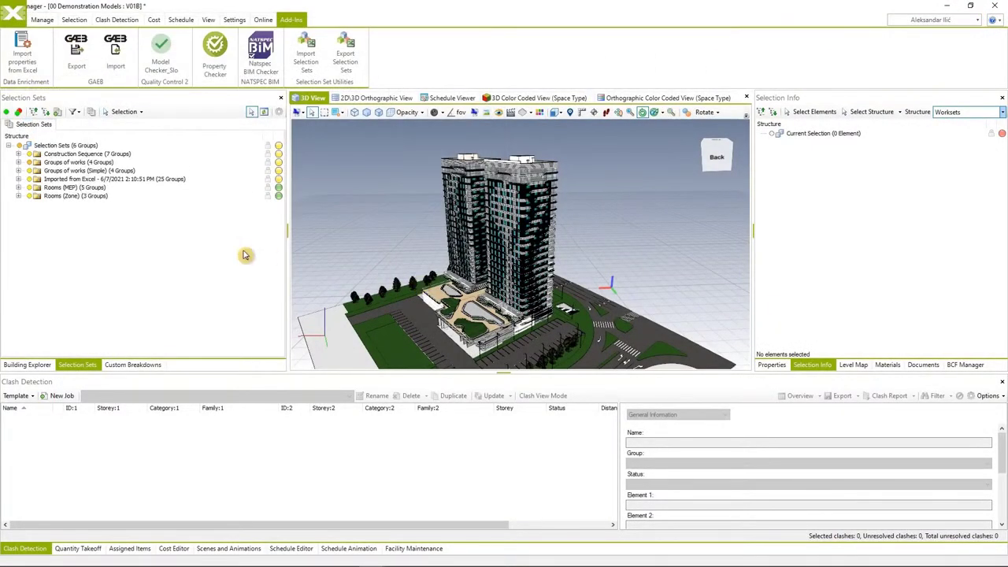
{"action": "left_click", "coordinate": [552, 324]}
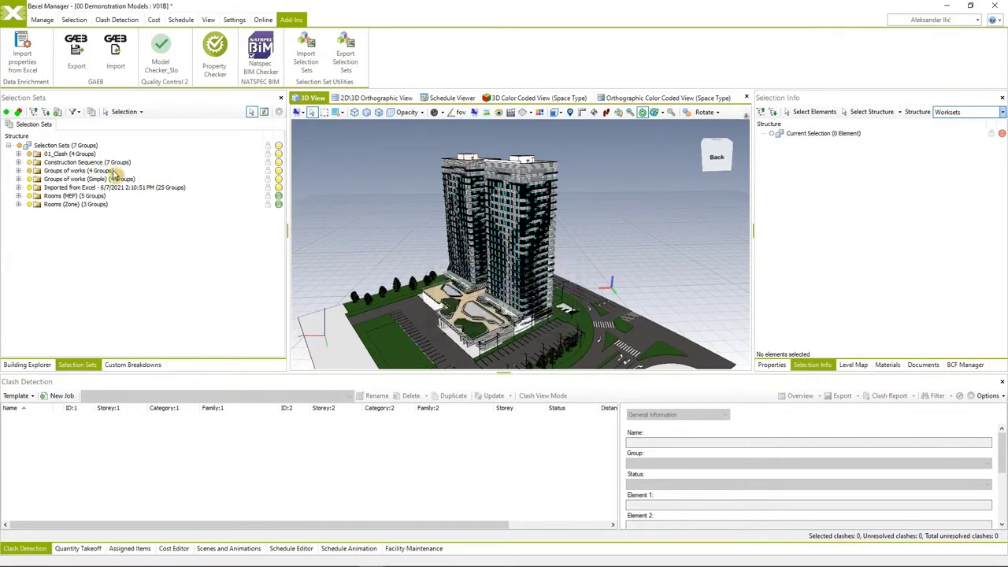
Expand the imported 01_Clash folder and inspect the selection sets in its 01_AR, 02_ST, 03_ME and 04_LN groups.
{"action": "left_click", "coordinate": [19, 155]}
{"action": "left_click", "coordinate": [28, 162]}
{"action": "left_click", "coordinate": [29, 162]}
{"action": "left_click", "coordinate": [29, 170]}
{"action": "left_click", "coordinate": [28, 170]}
{"action": "left_click", "coordinate": [29, 179]}
{"action": "left_click", "coordinate": [28, 195]}
{"action": "left_click", "coordinate": [28, 196]}
{"action": "left_click", "coordinate": [28, 178]}
{"action": "left_click", "coordinate": [28, 187]}
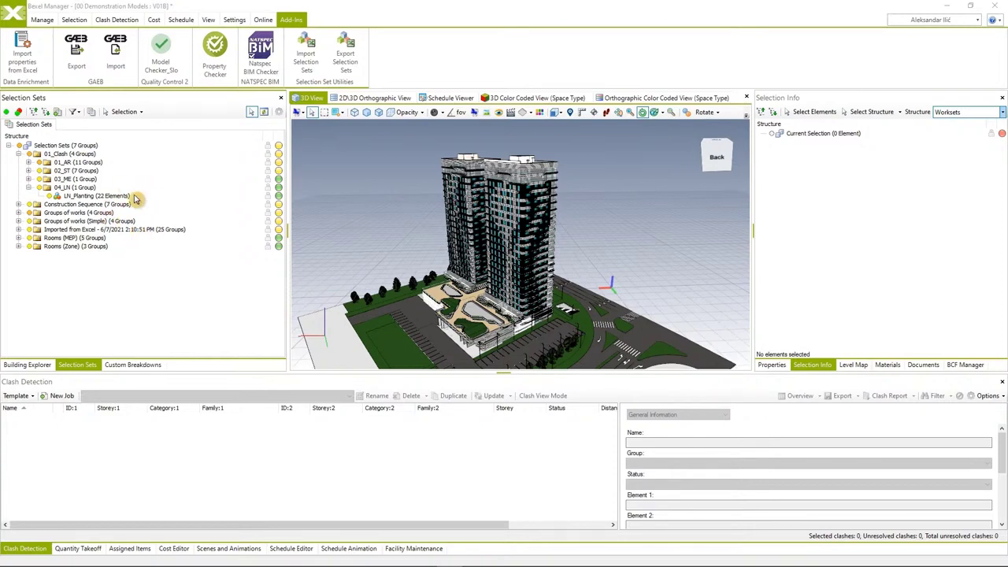
Start the clash job import, open the Clash Jobs List_DK workbook in Excel, and review its jobs, including the Containment rows.
{"action": "left_click", "coordinate": [28, 396]}
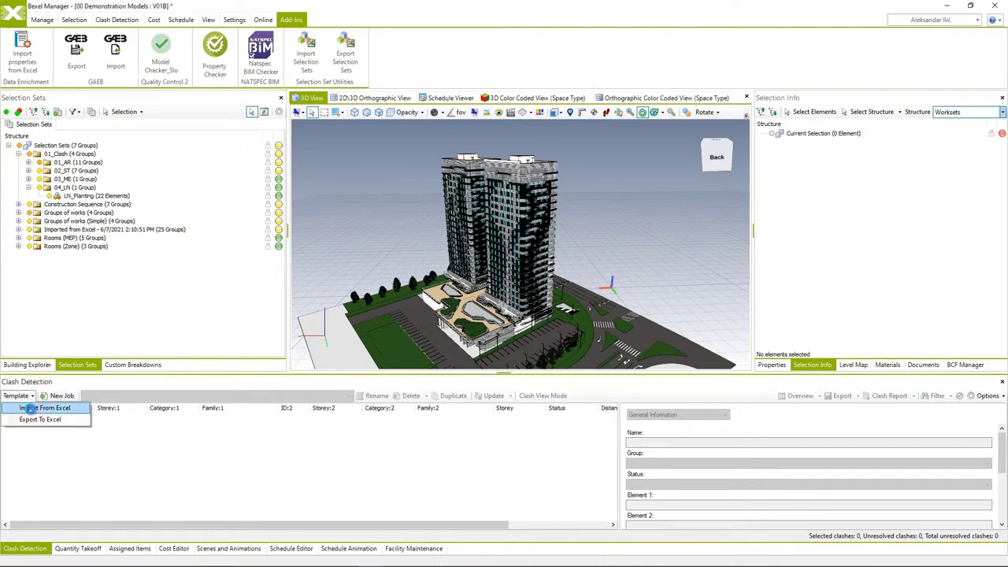
{"action": "left_click", "coordinate": [30, 409]}
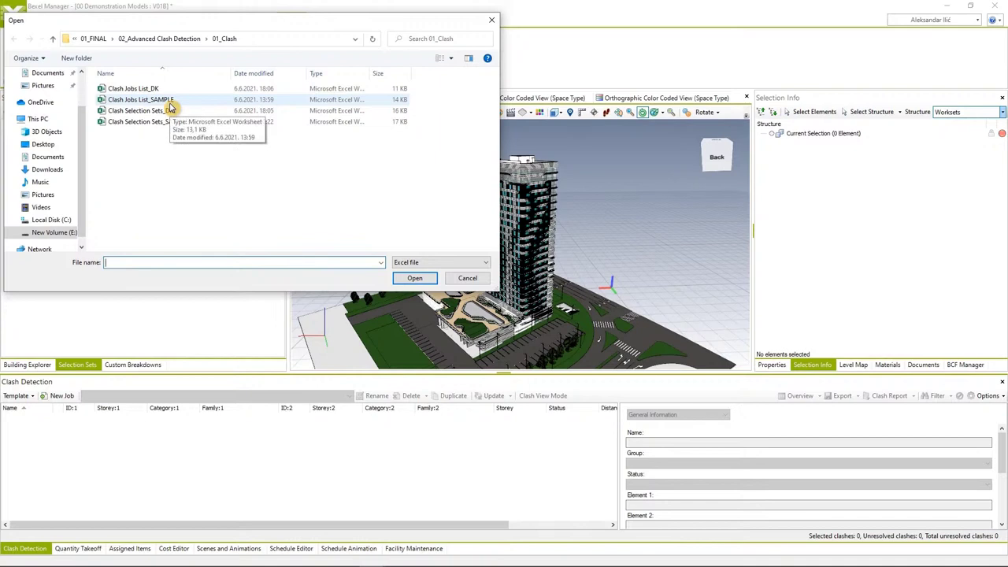
{"action": "left_click", "coordinate": [155, 90]}
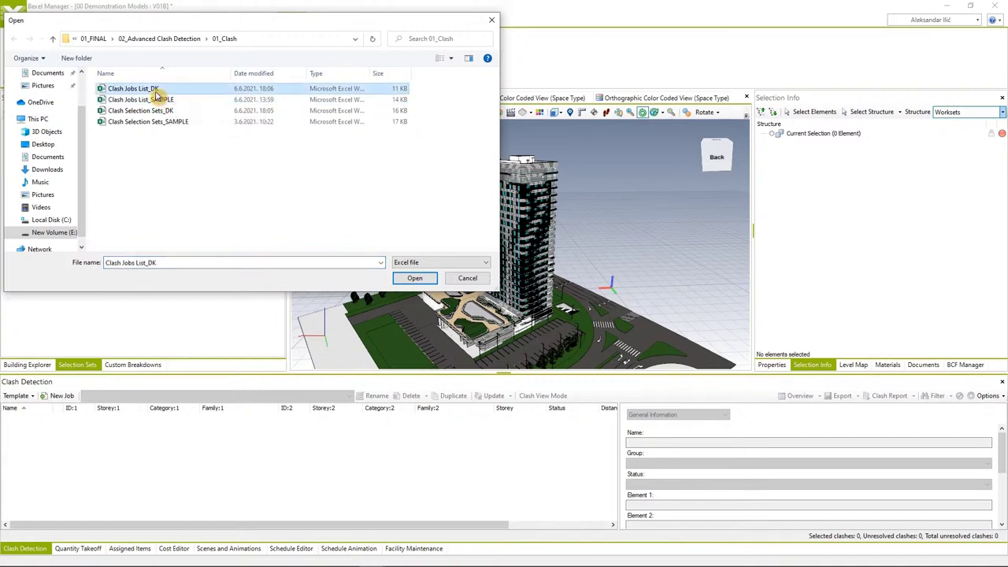
{"action": "right_click", "coordinate": [158, 91]}
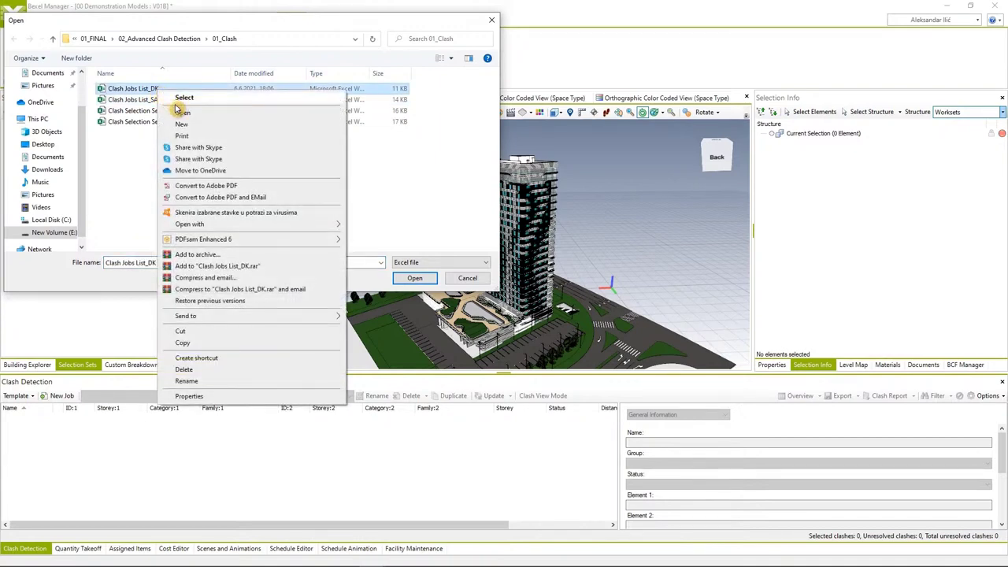
{"action": "left_click", "coordinate": [182, 113]}
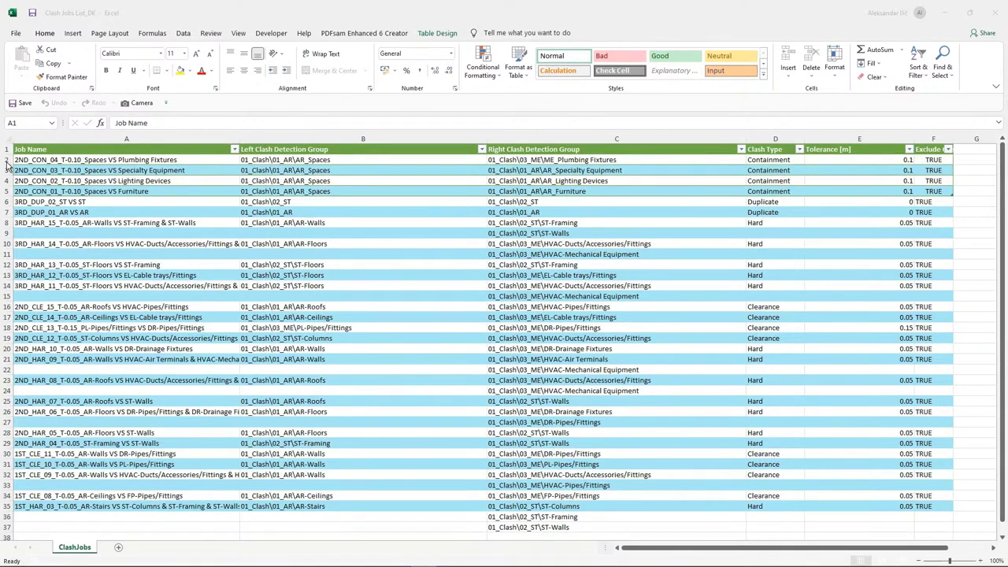
{"action": "left_click_drag", "start_coordinate": [5, 159], "coordinate": [8, 193]}
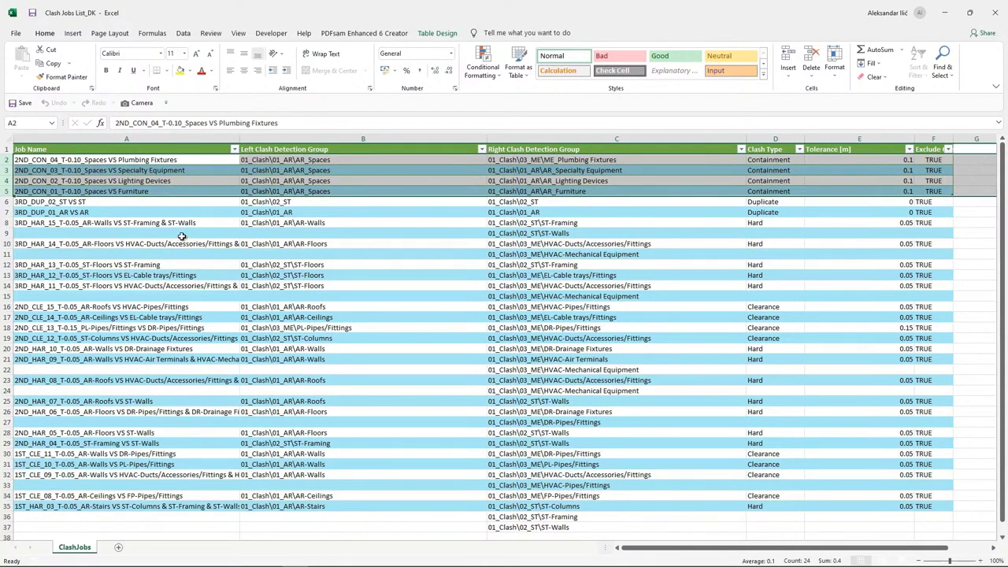
{"action": "left_click", "coordinate": [250, 235]}
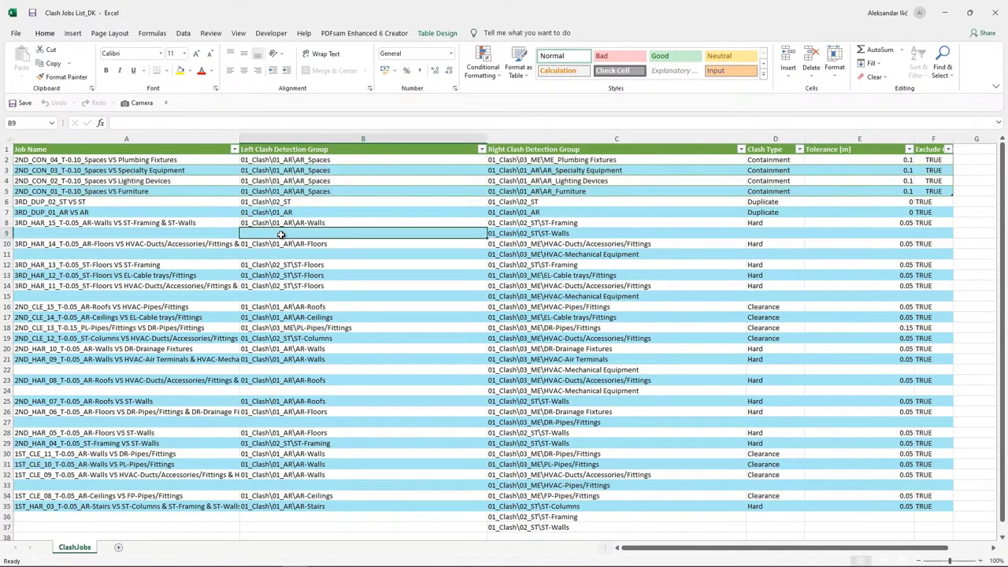
{"action": "left_click", "coordinate": [1000, 8]}
Import the clash jobs from Clash Jobs List_DK and run an update of all jobs.
{"action": "left_click", "coordinate": [415, 278]}
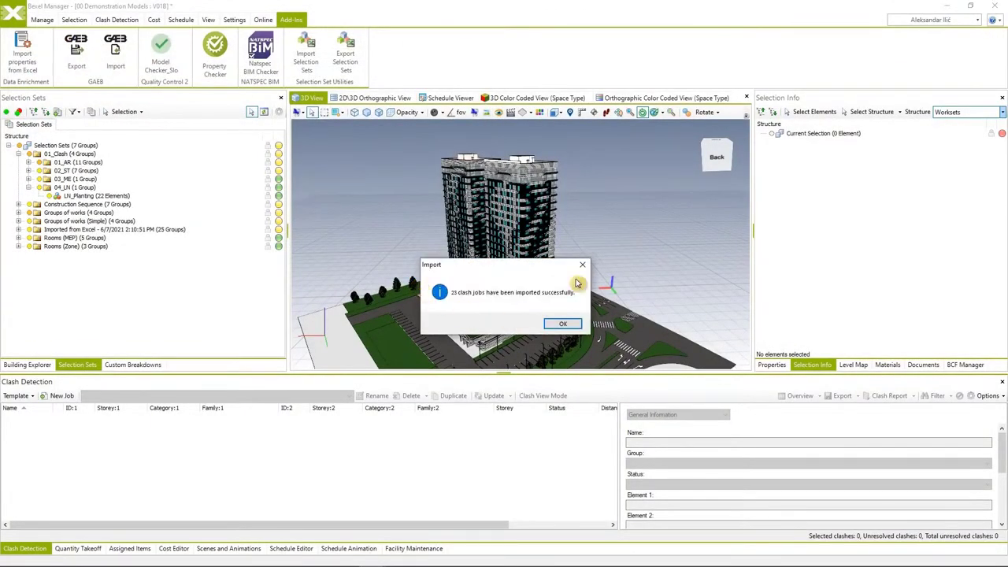
{"action": "left_click", "coordinate": [562, 324]}
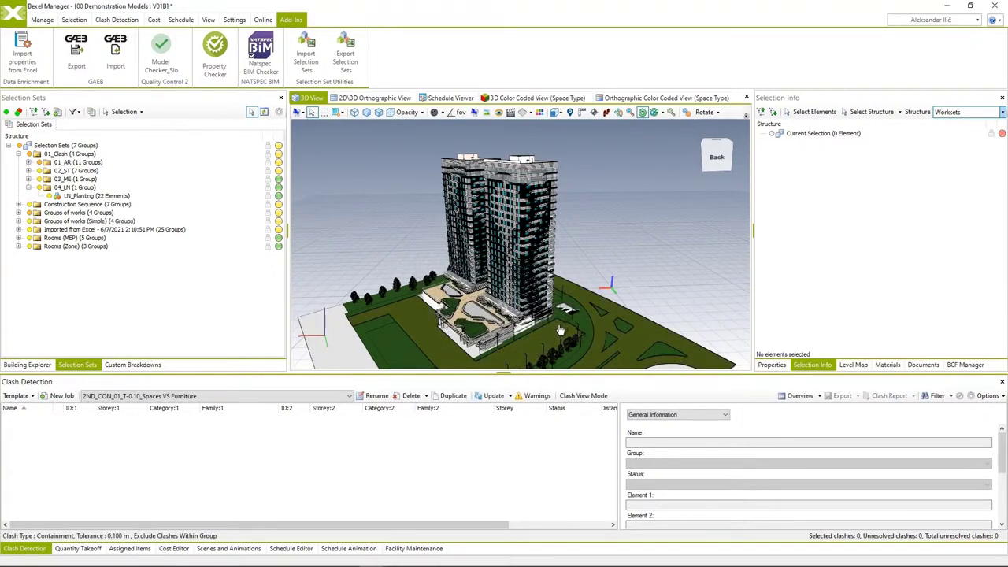
{"action": "left_click", "coordinate": [509, 396]}
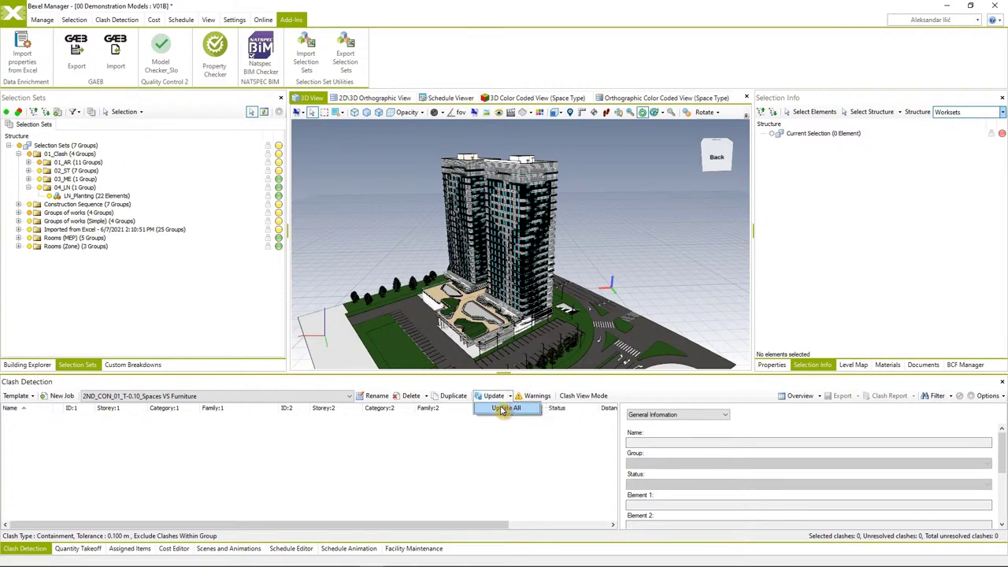
{"action": "left_click", "coordinate": [504, 409]}
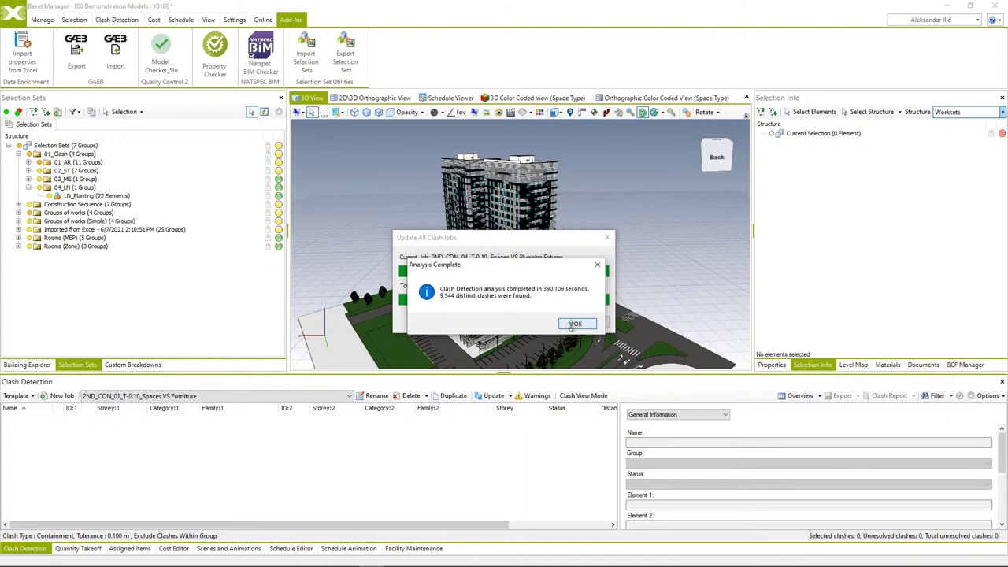
{"action": "left_click", "coordinate": [575, 325]}
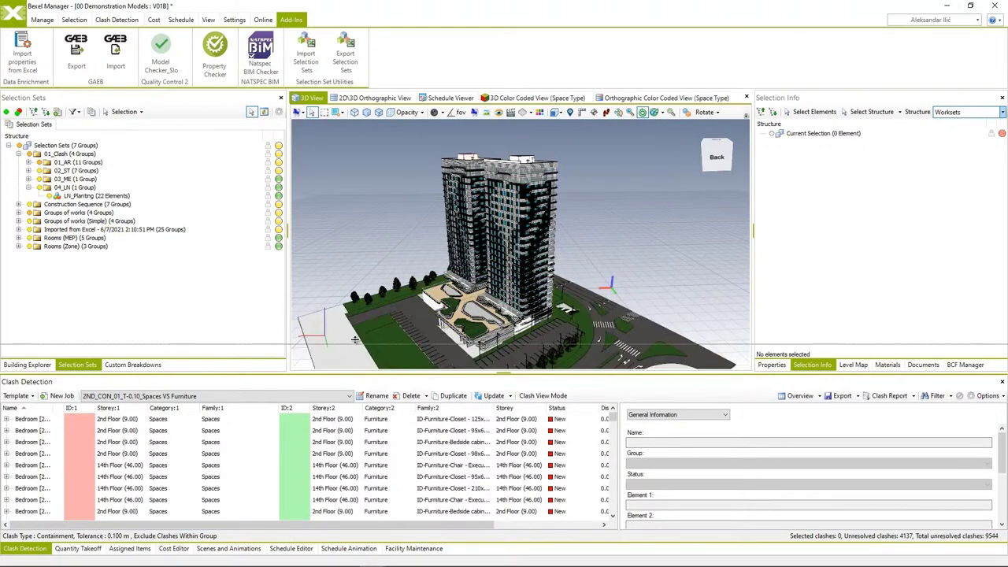
Enlarge the clash results area and inspect the first 2nd Floor Bedroom clash groups of job 2ND_CON_01_T-0.10_Spaces VS Furniture in 3D.
{"action": "left_click_drag", "start_coordinate": [353, 373], "coordinate": [353, 324]}
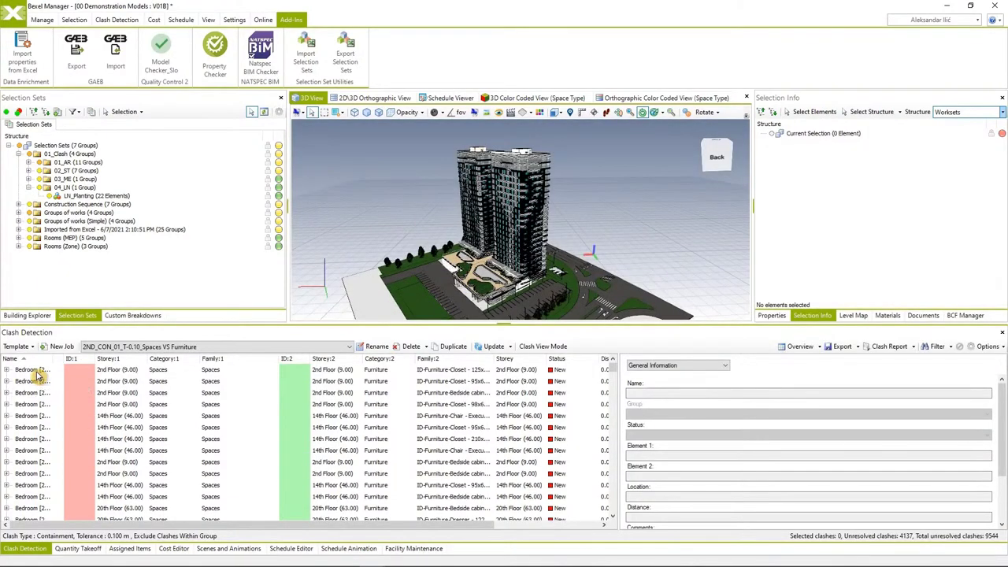
{"action": "left_click", "coordinate": [37, 374]}
{"action": "double_click", "coordinate": [160, 376]}
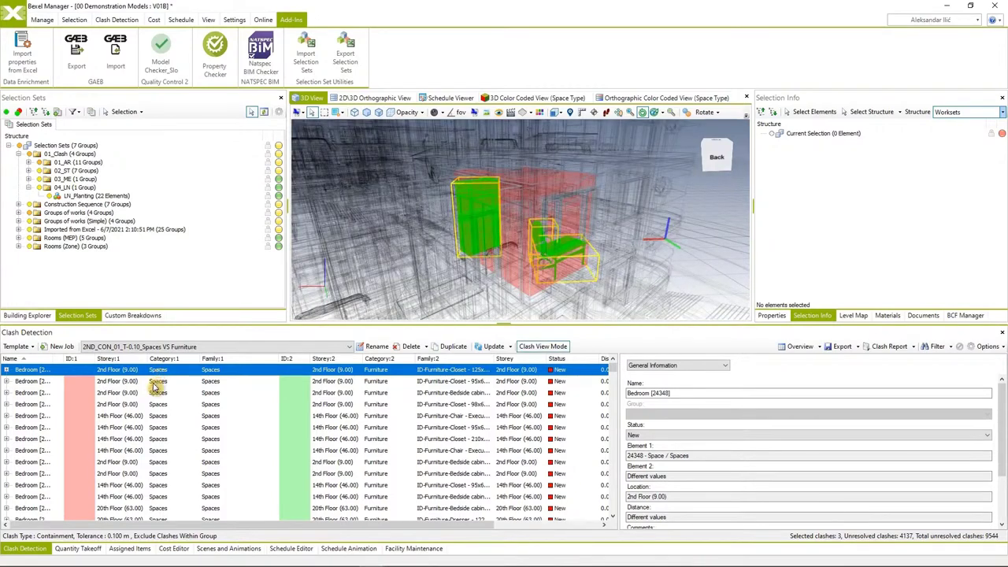
{"action": "left_click", "coordinate": [157, 382]}
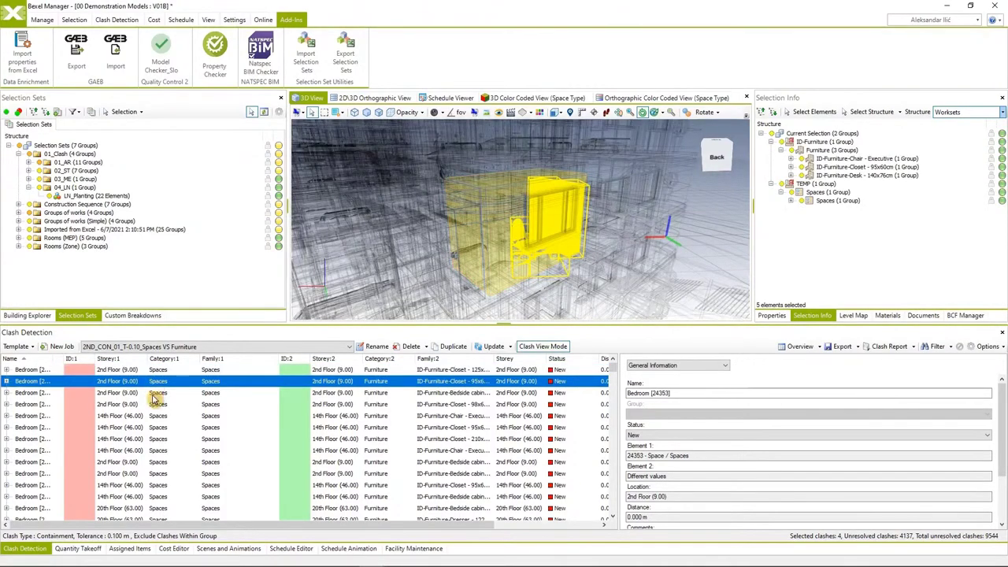
{"action": "left_click", "coordinate": [155, 393]}
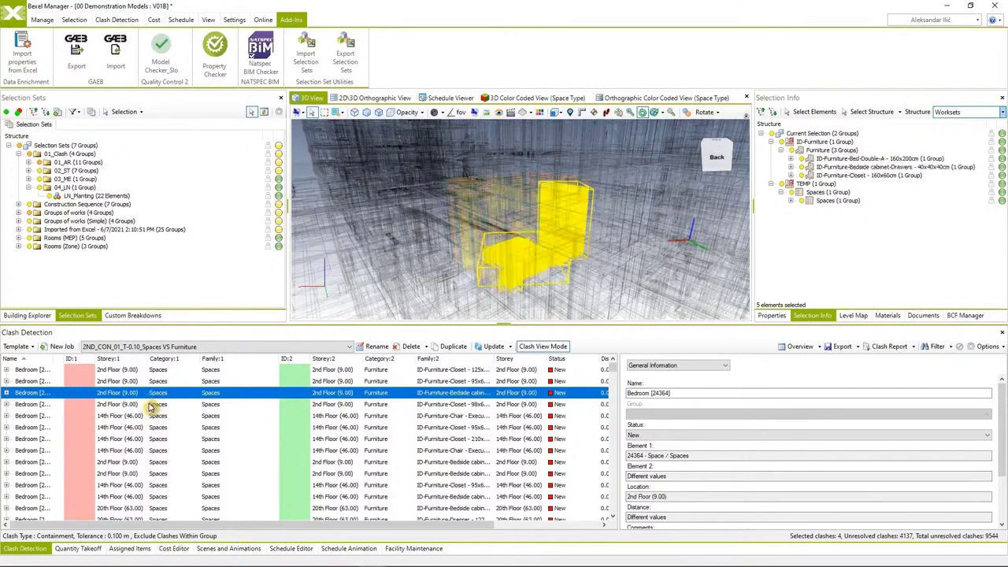
Browse the remaining Spaces VS Furniture clashes and inspect the 9th Floor Kitchen clash with its bar furniture in 3D.
{"action": "scroll", "coordinate": [41, 435], "scroll_direction": "down", "scroll_amount": 10}
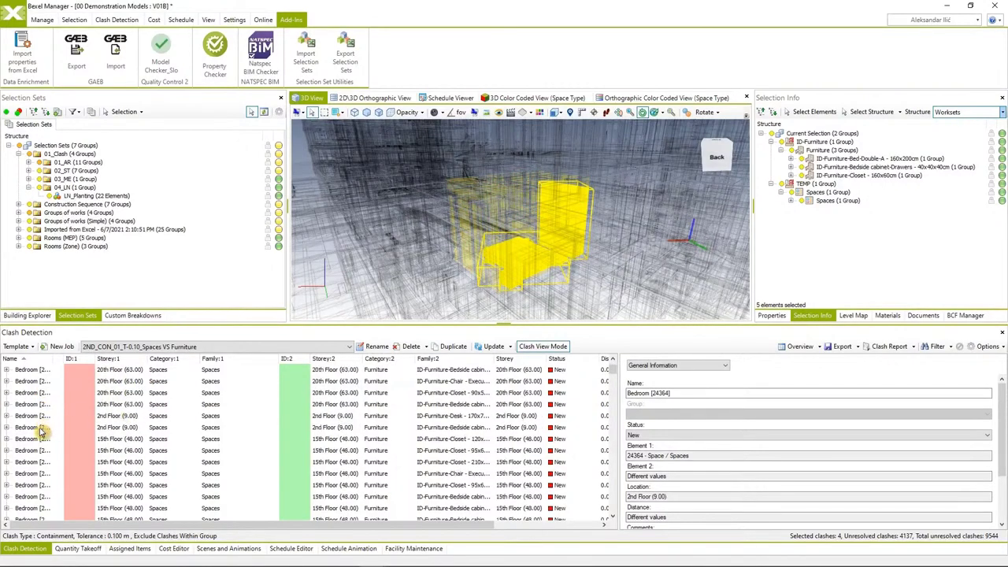
{"action": "scroll", "coordinate": [41, 434], "scroll_direction": "up", "scroll_amount": 10}
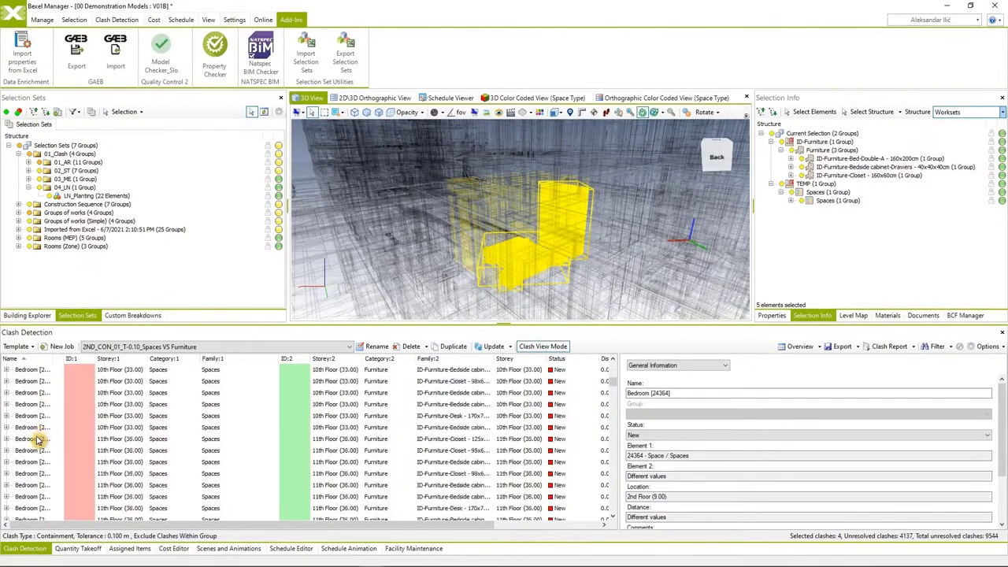
{"action": "scroll", "coordinate": [43, 440], "scroll_direction": "down", "scroll_amount": 5}
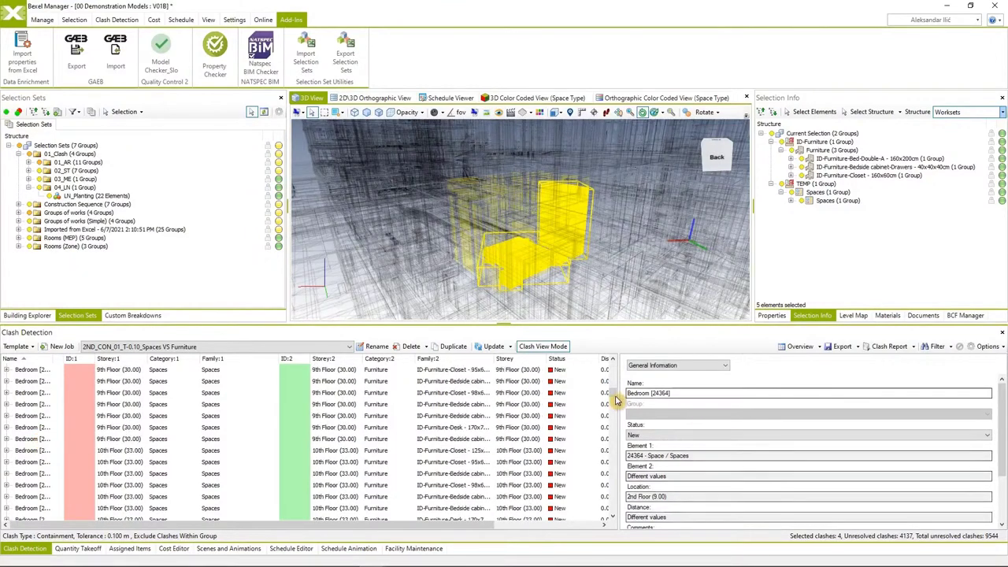
{"action": "left_click_drag", "start_coordinate": [615, 407], "coordinate": [607, 461]}
{"action": "left_click", "coordinate": [40, 408]}
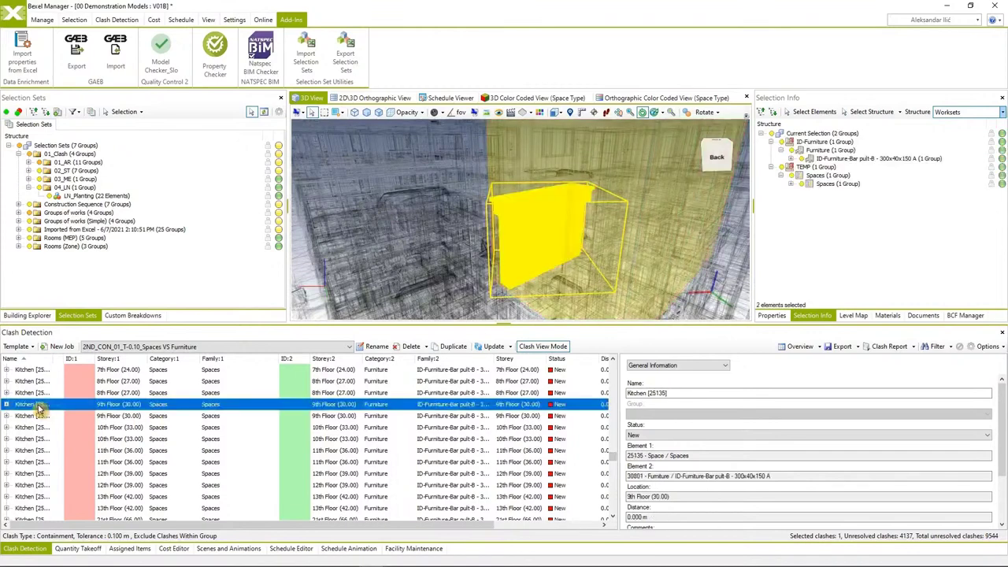
{"action": "left_click", "coordinate": [35, 419]}
{"action": "left_click", "coordinate": [158, 406]}
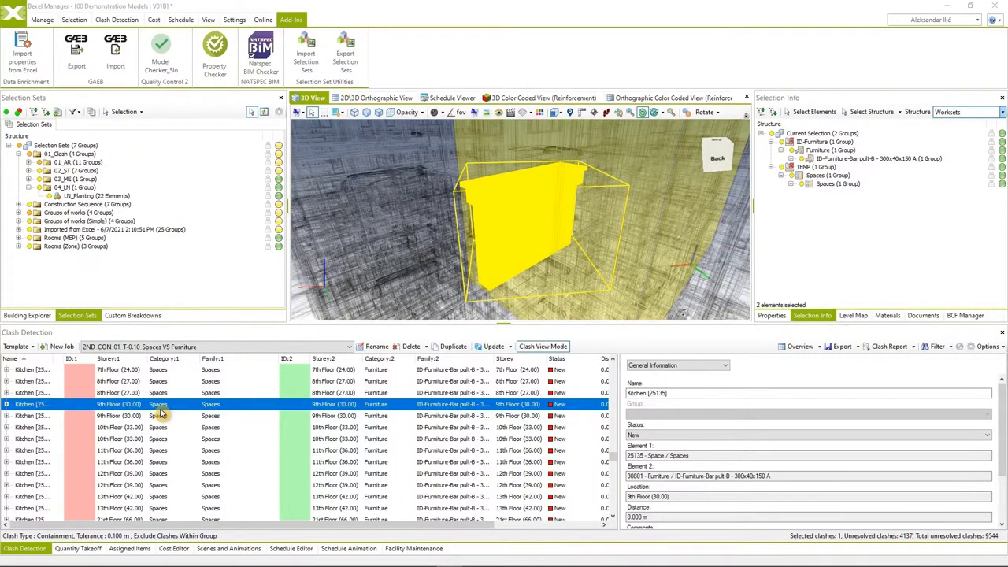
{"action": "scroll", "coordinate": [160, 411], "scroll_direction": "up", "scroll_amount": 3}
Set the Contained In Room relation for all clashes in the Spaces VS Furniture job.
{"action": "left_click", "coordinate": [29, 382]}
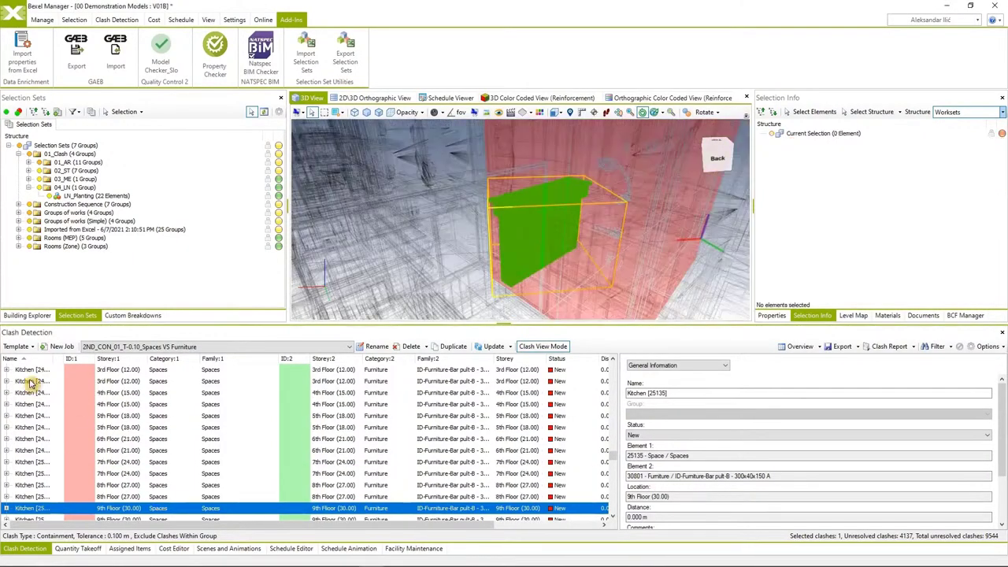
{"action": "key", "text": "ctrl+a"}
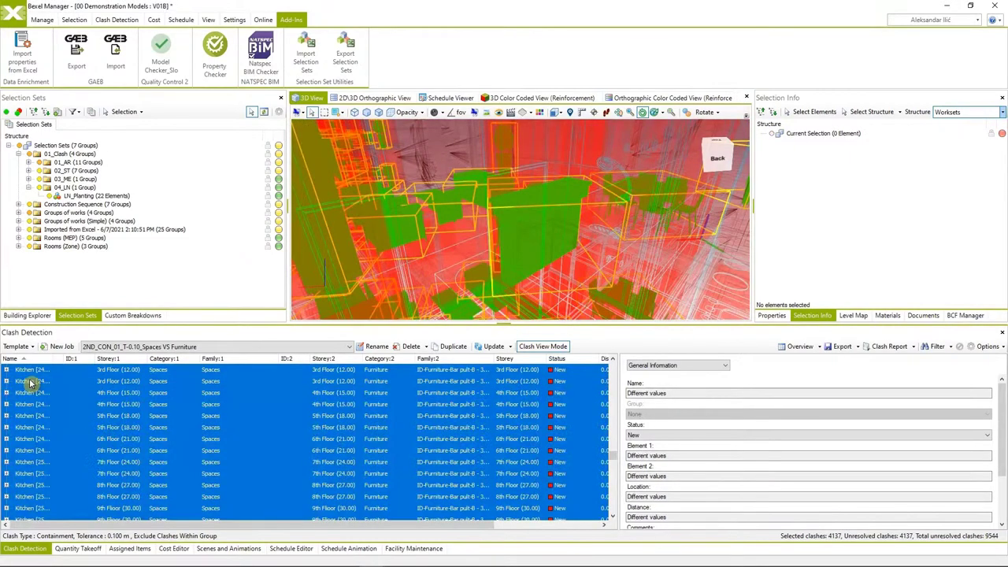
{"action": "right_click", "coordinate": [29, 382]}
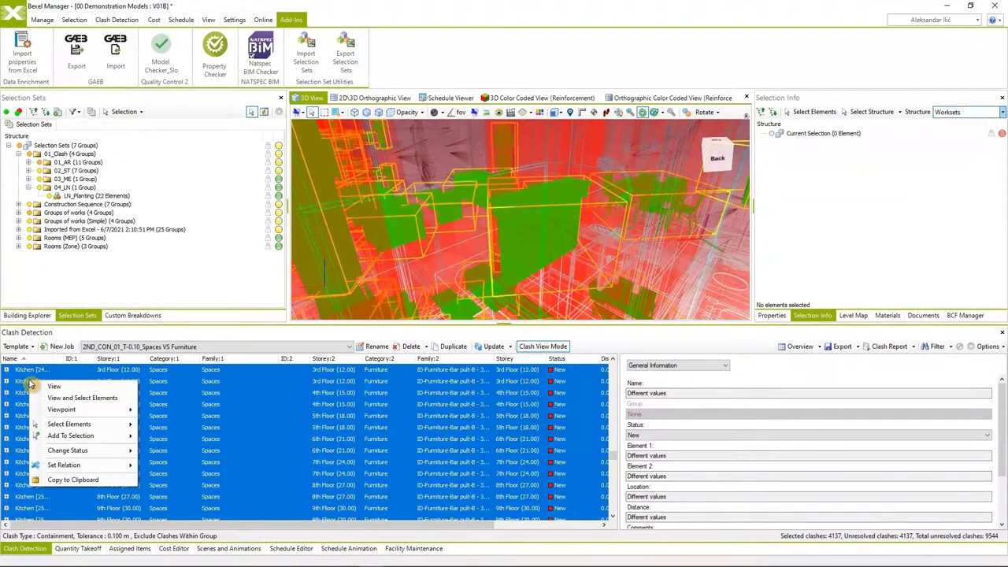
{"action": "mouse_move", "coordinate": [97, 471]}
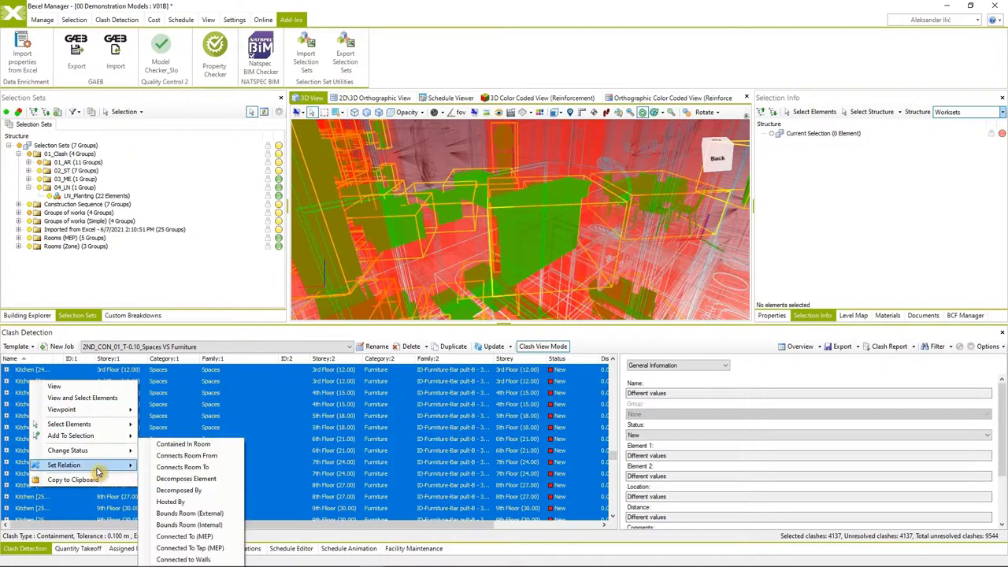
{"action": "left_click", "coordinate": [181, 445]}
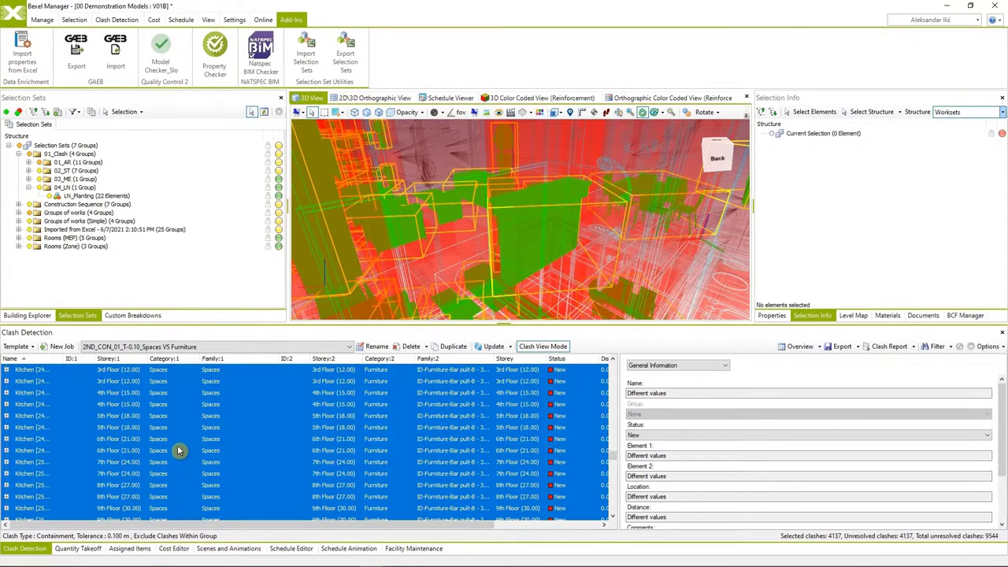
Select the furniture element of the 5th Floor Kitchen [24912] clash and check its Contained In Room relation and related space.
{"action": "left_click", "coordinate": [36, 415]}
{"action": "left_click", "coordinate": [62, 418]}
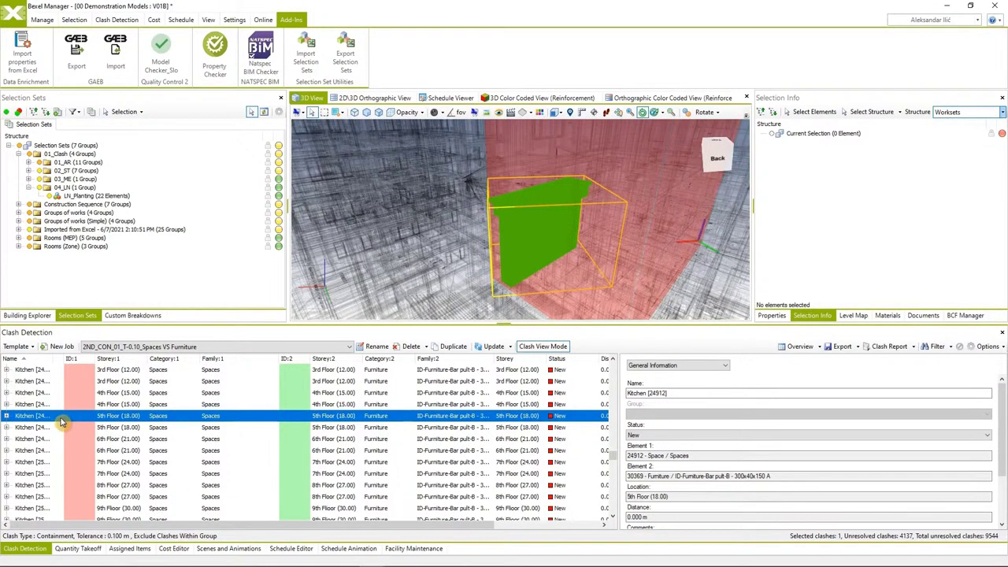
{"action": "right_click", "coordinate": [62, 422]}
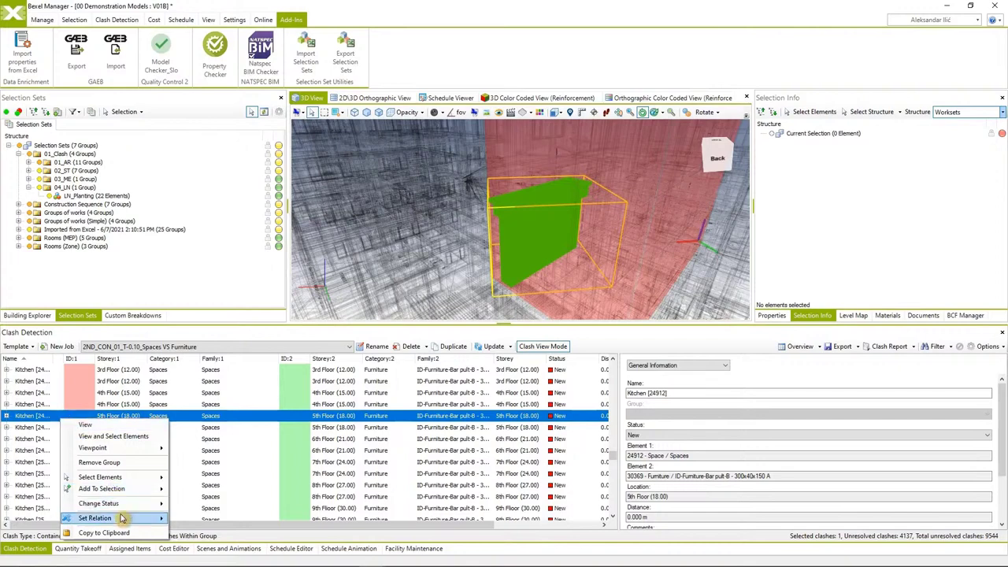
{"action": "mouse_move", "coordinate": [95, 470]}
{"action": "left_click", "coordinate": [203, 497]}
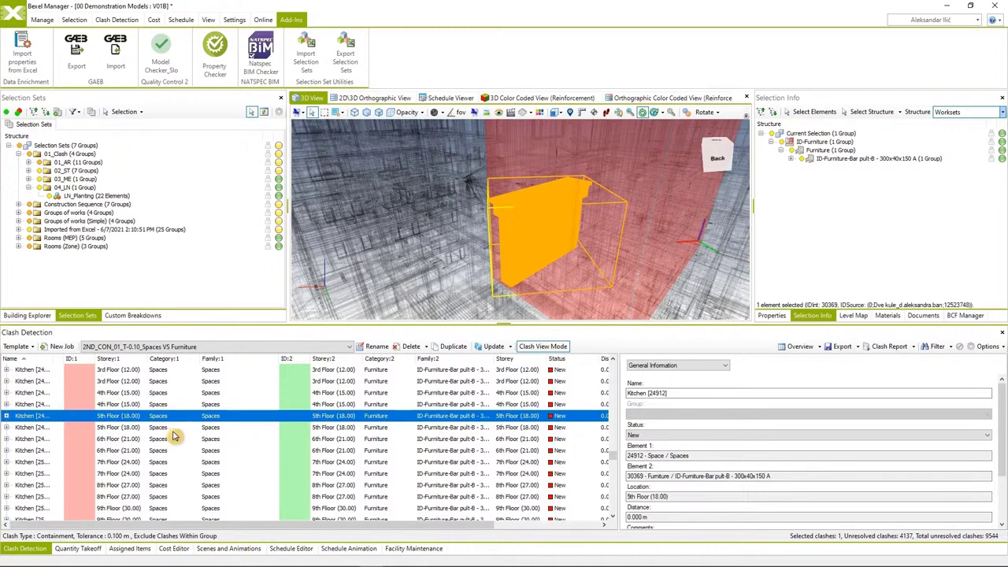
{"action": "left_click", "coordinate": [772, 315]}
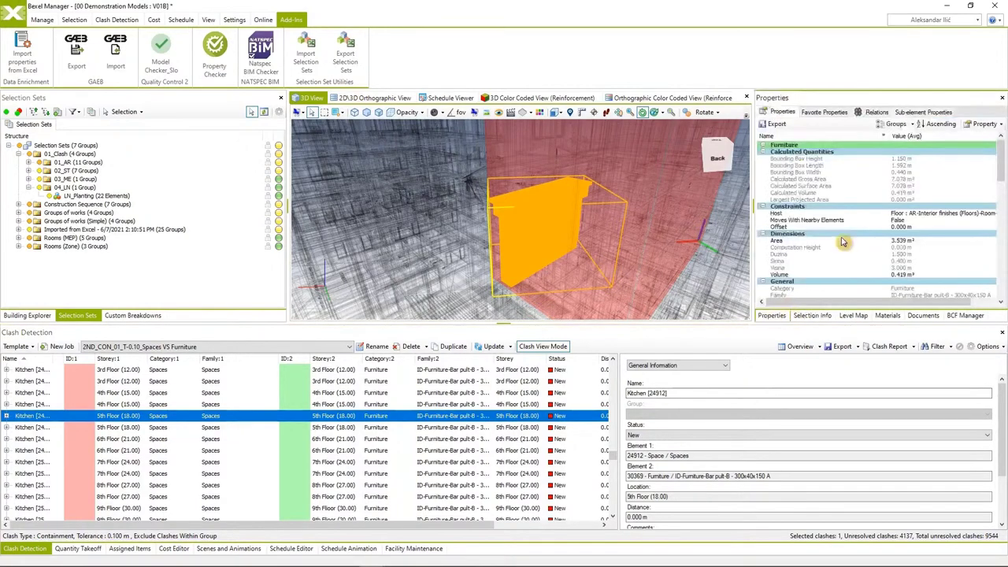
{"action": "left_click", "coordinate": [874, 113]}
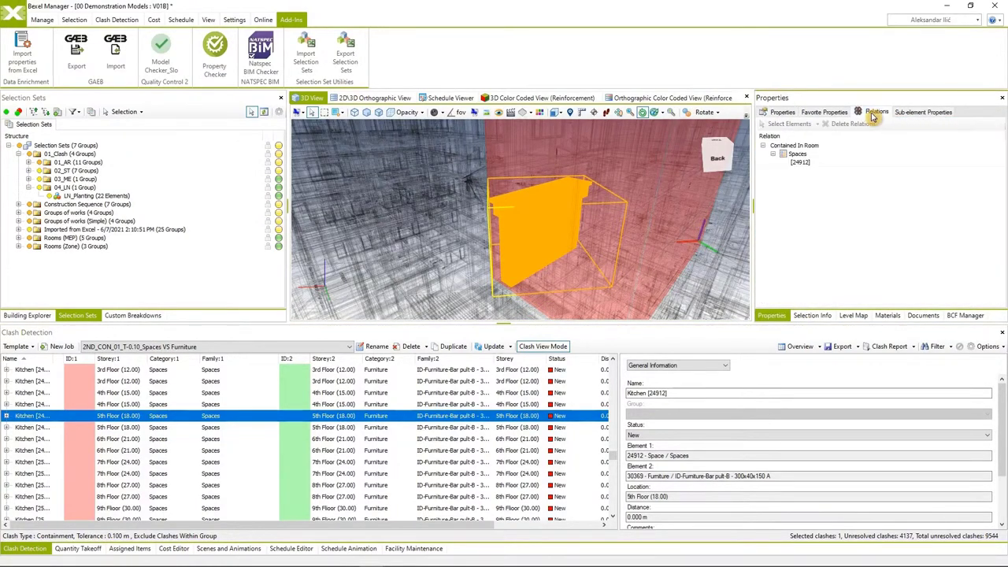
{"action": "left_click", "coordinate": [812, 165]}
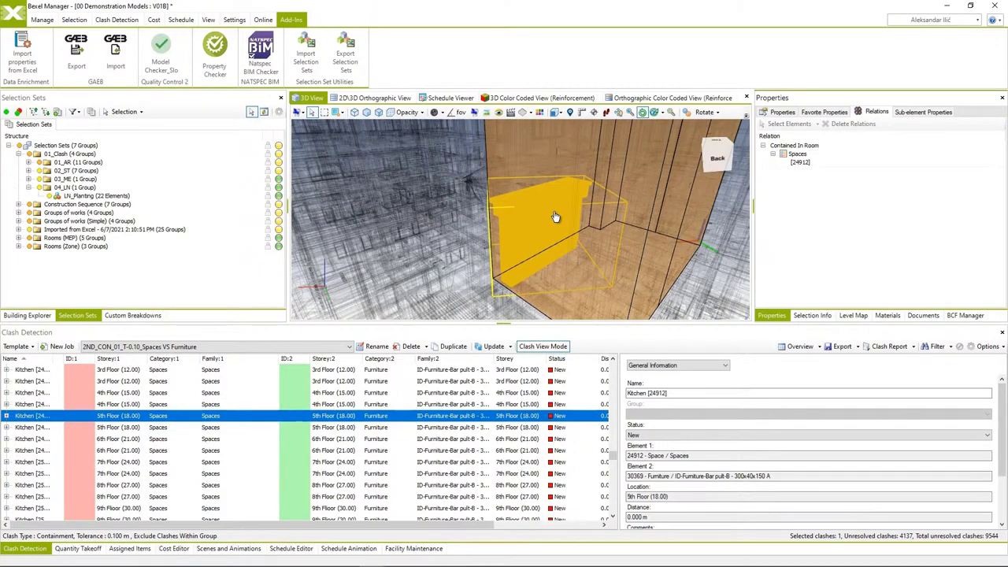
Select the Right elements, the furniture, of all clashes in the Spaces VS Furniture job.
{"action": "left_click", "coordinate": [44, 391]}
{"action": "key", "text": "ctrl+a"}
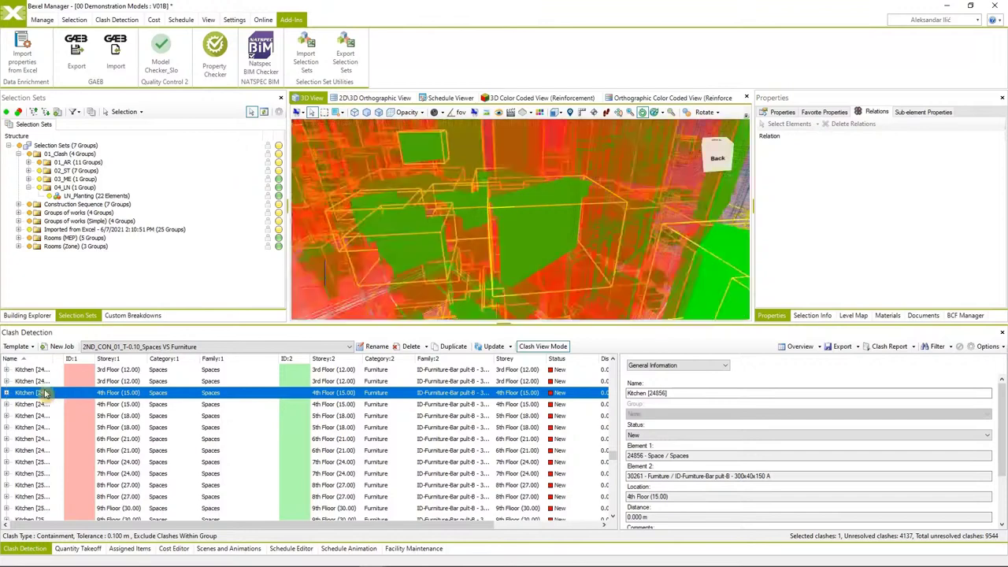
{"action": "right_click", "coordinate": [45, 396]}
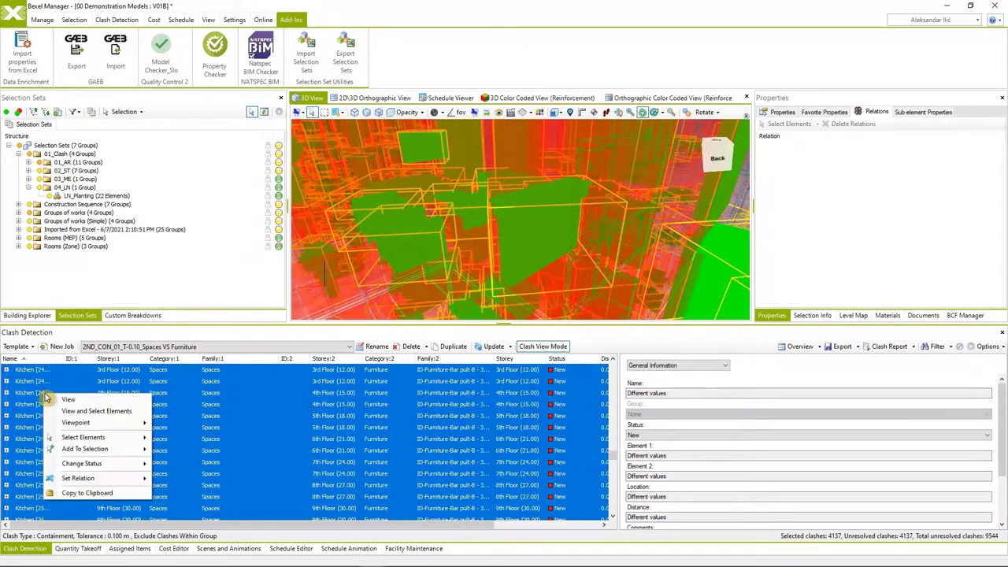
{"action": "mouse_move", "coordinate": [101, 445]}
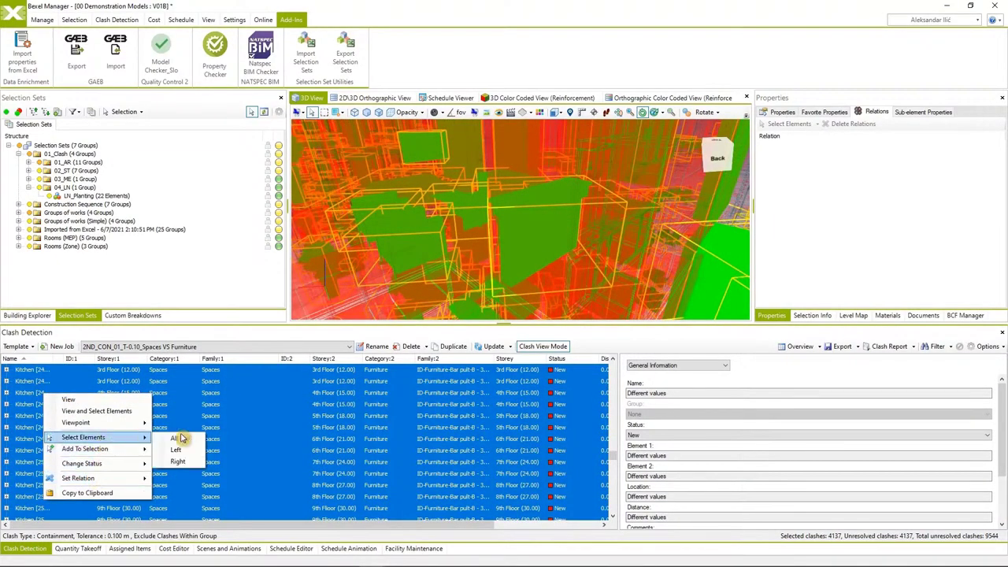
{"action": "left_click", "coordinate": [186, 467]}
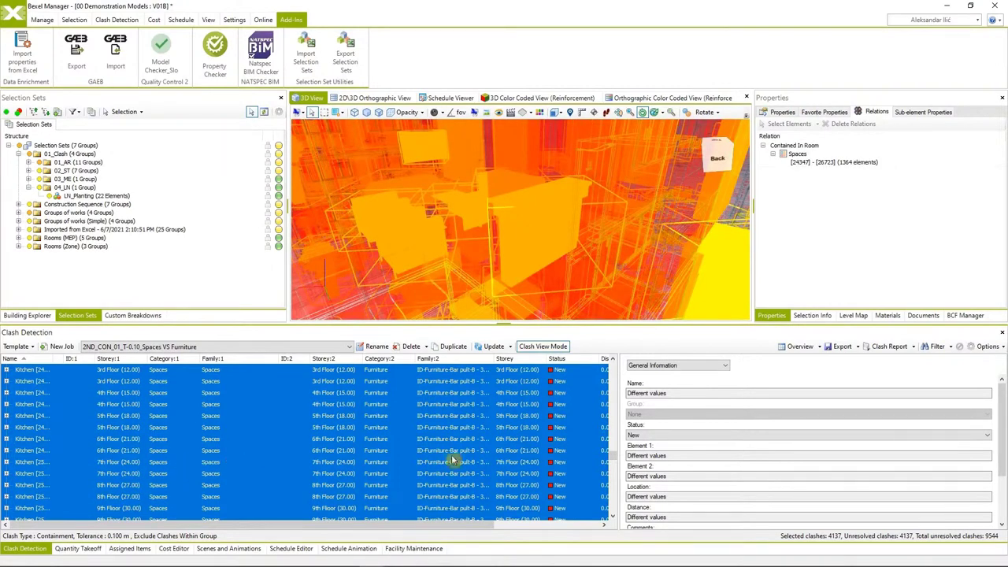
Turn off Clash View Mode, show the selected furniture elements in the 3D view and isolate them.
{"action": "left_click", "coordinate": [554, 347]}
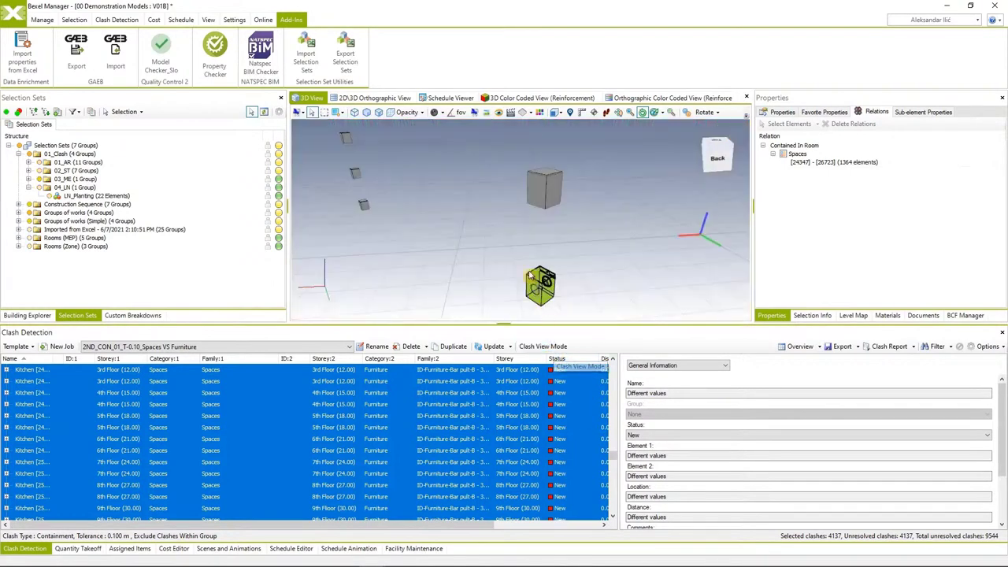
{"action": "right_click", "coordinate": [450, 216]}
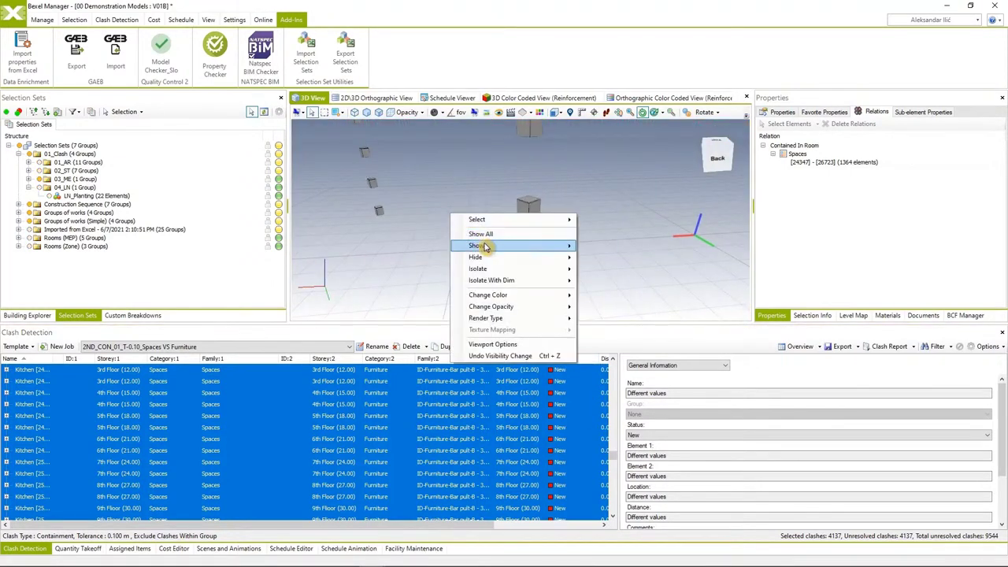
{"action": "mouse_move", "coordinate": [485, 245]}
{"action": "left_click", "coordinate": [630, 247]}
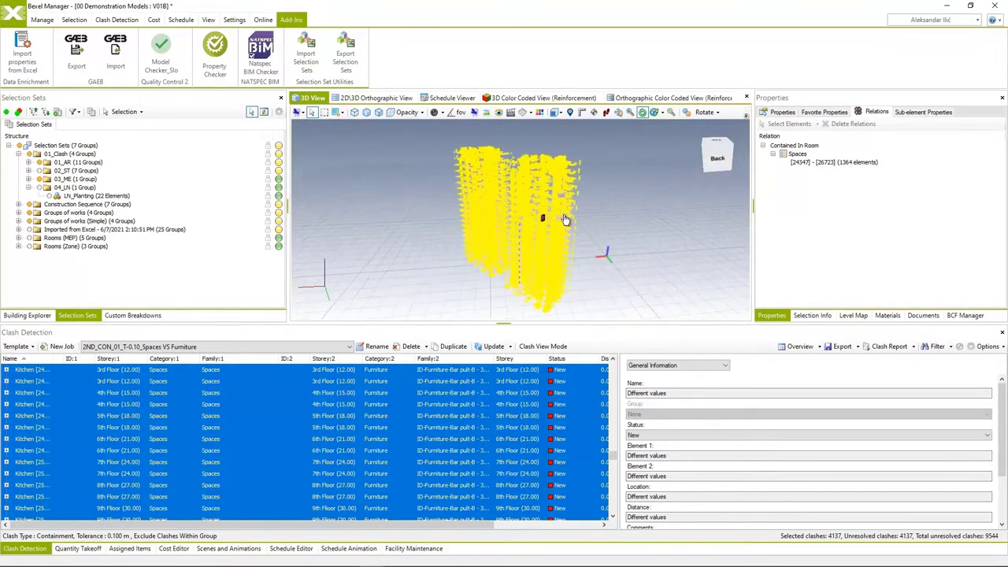
{"action": "right_click", "coordinate": [598, 203]}
{"action": "mouse_move", "coordinate": [638, 258]}
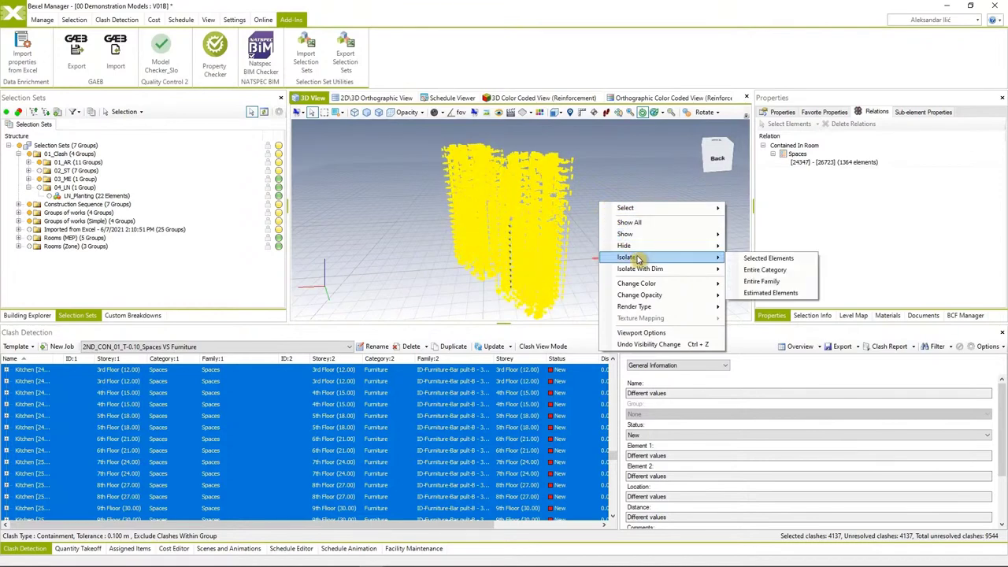
{"action": "left_click", "coordinate": [748, 259]}
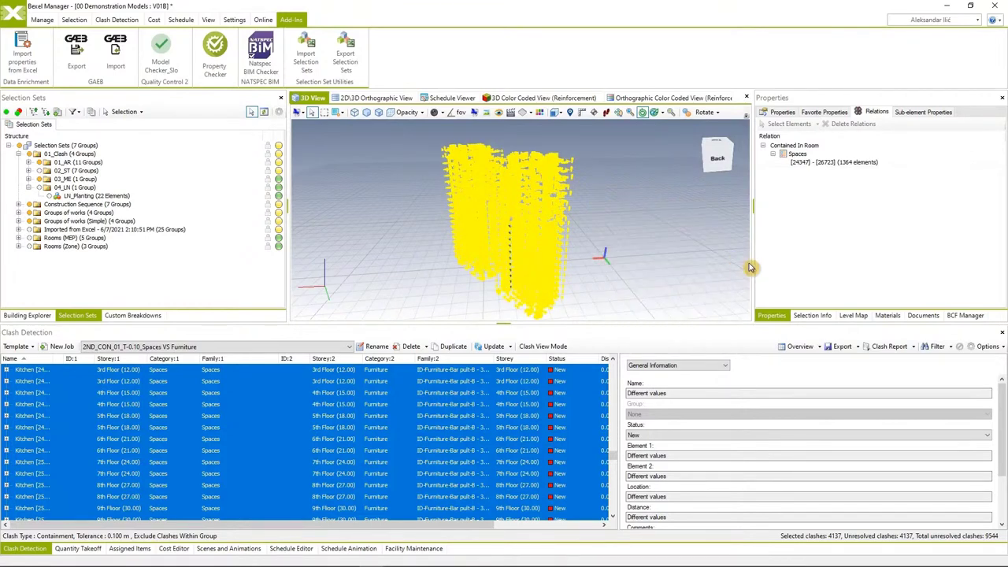
{"action": "left_click", "coordinate": [617, 233]}
{"action": "mouse_move", "coordinate": [552, 230]}
{"action": "left_mouse_down"}
{"action": "mouse_move", "coordinate": [534, 227]}
{"action": "mouse_move", "coordinate": [560, 218]}
{"action": "mouse_move", "coordinate": [571, 227]}
{"action": "mouse_move", "coordinate": [541, 230]}
{"action": "mouse_move", "coordinate": [551, 218]}
{"action": "left_mouse_up"}
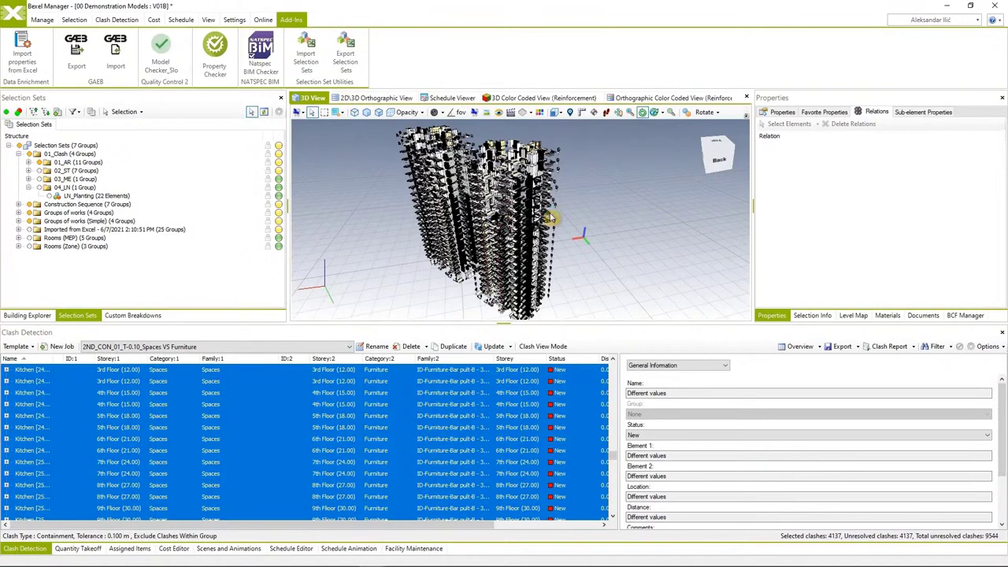
{"action": "left_click", "coordinate": [550, 217]}
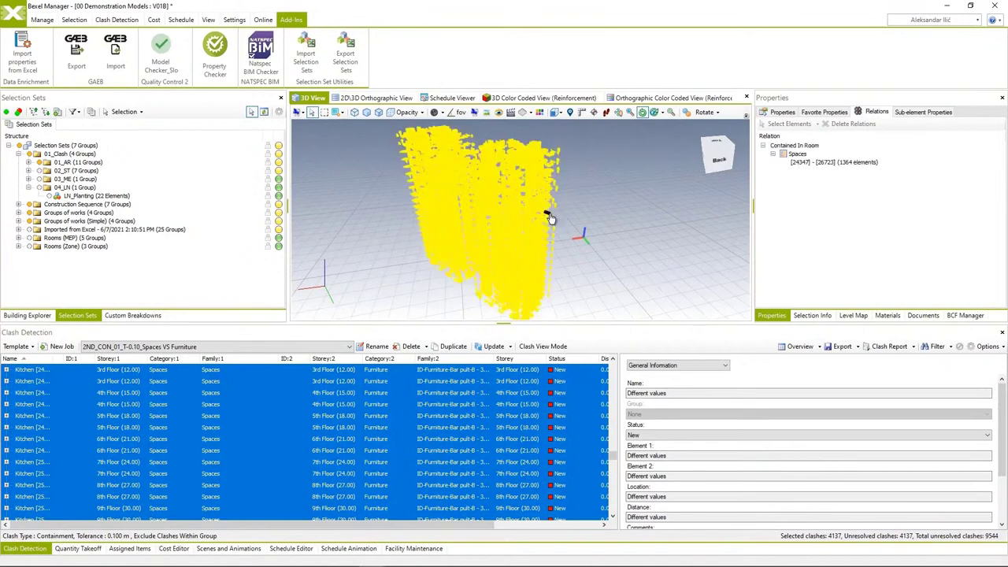
Run the Element Space Name Script from the API Console on the selected furniture and close the console.
{"action": "left_click", "coordinate": [43, 20]}
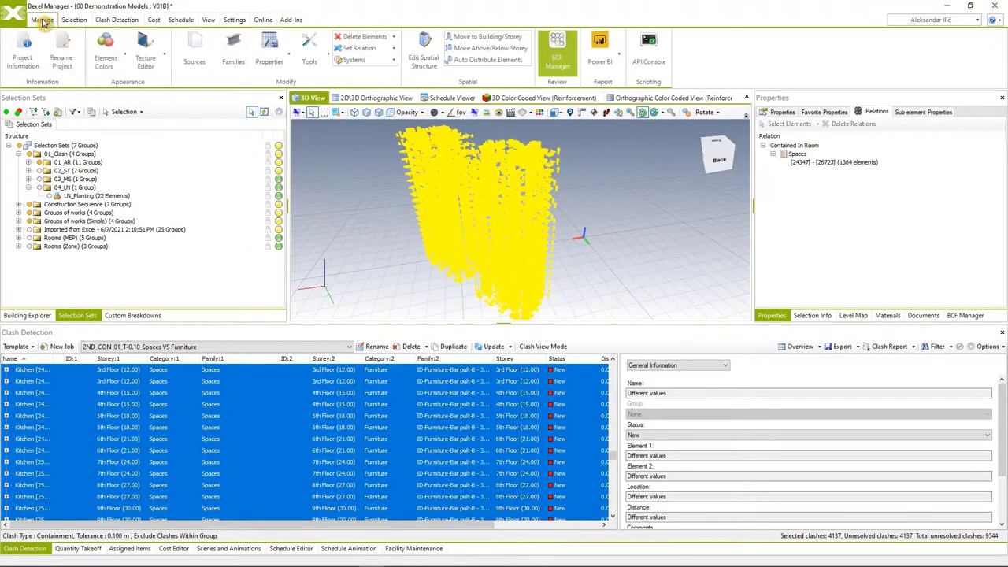
{"action": "left_click", "coordinate": [644, 54]}
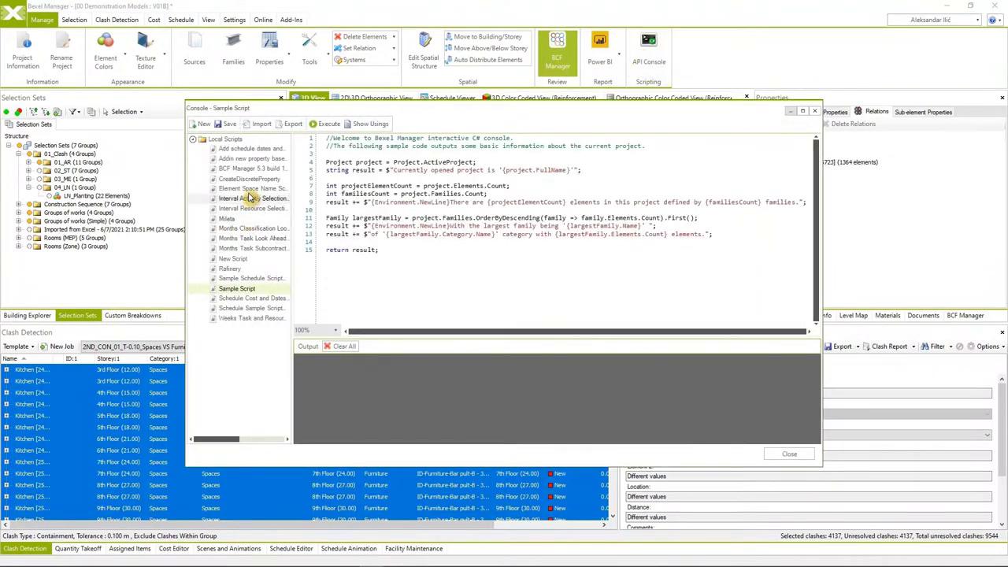
{"action": "left_click", "coordinate": [251, 192]}
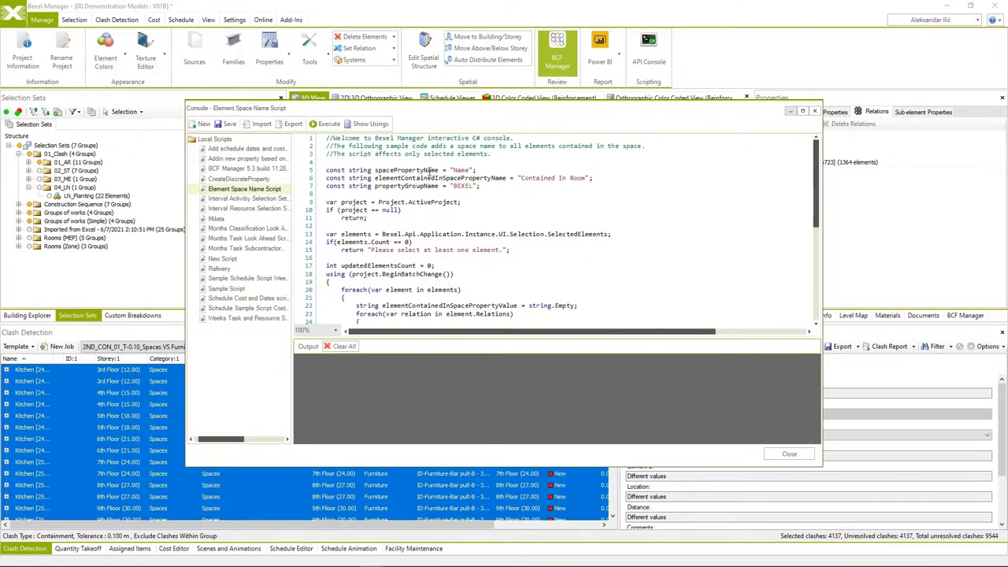
{"action": "left_click", "coordinate": [328, 123]}
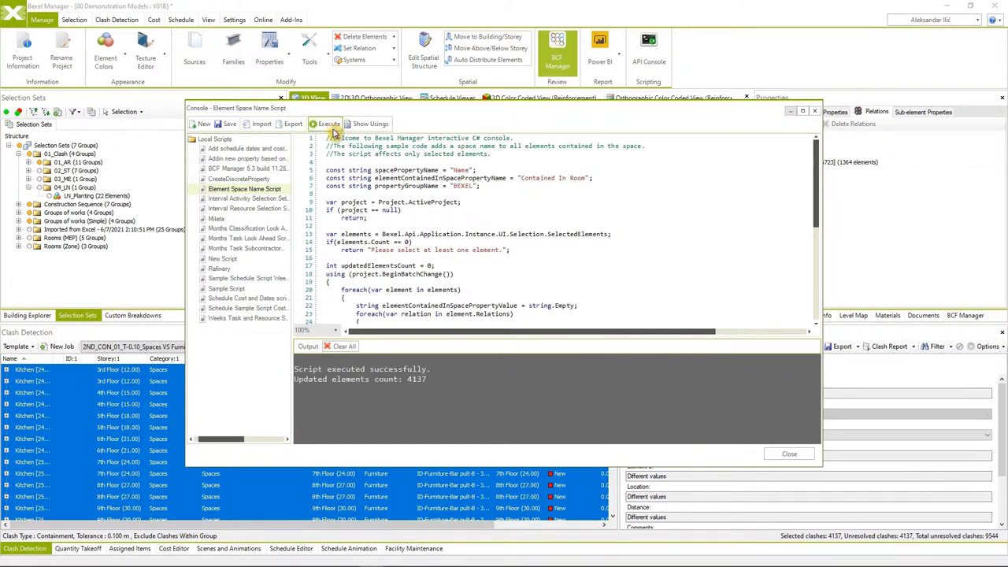
{"action": "left_click", "coordinate": [816, 112]}
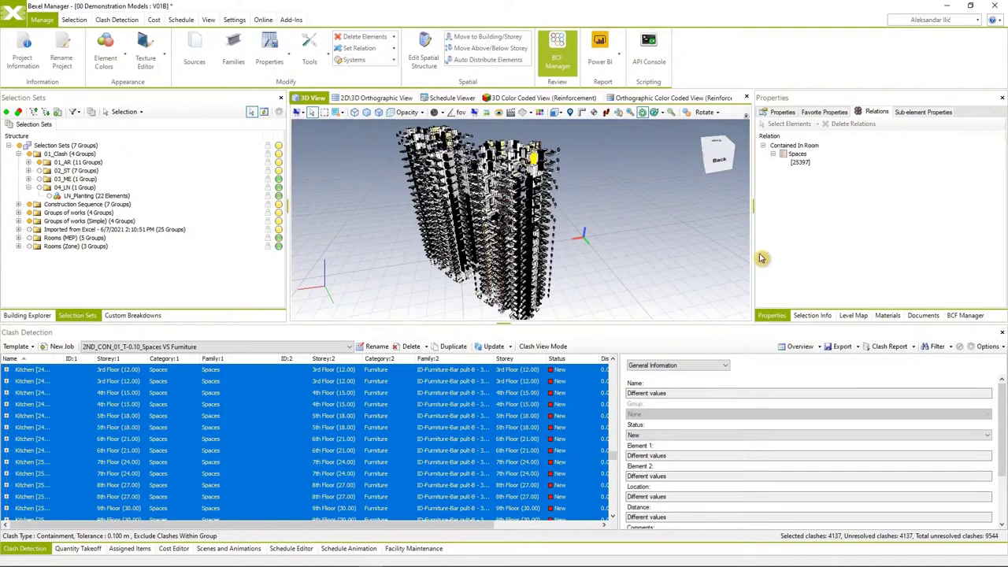
Check the Contained In Room property of individual furniture elements in the towers, and clear the selection.
{"action": "left_click", "coordinate": [779, 113]}
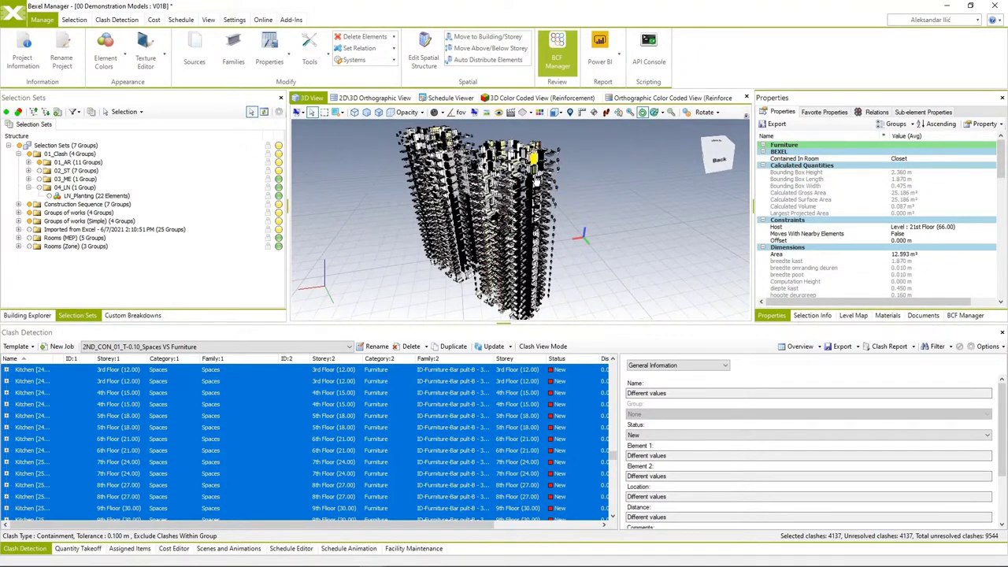
{"action": "left_click", "coordinate": [486, 239]}
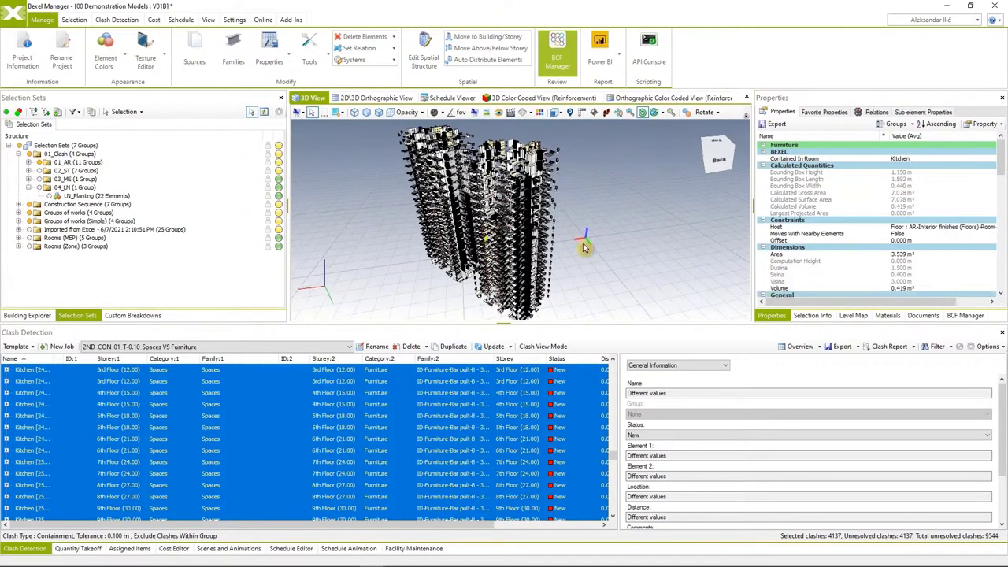
{"action": "left_click", "coordinate": [634, 211]}
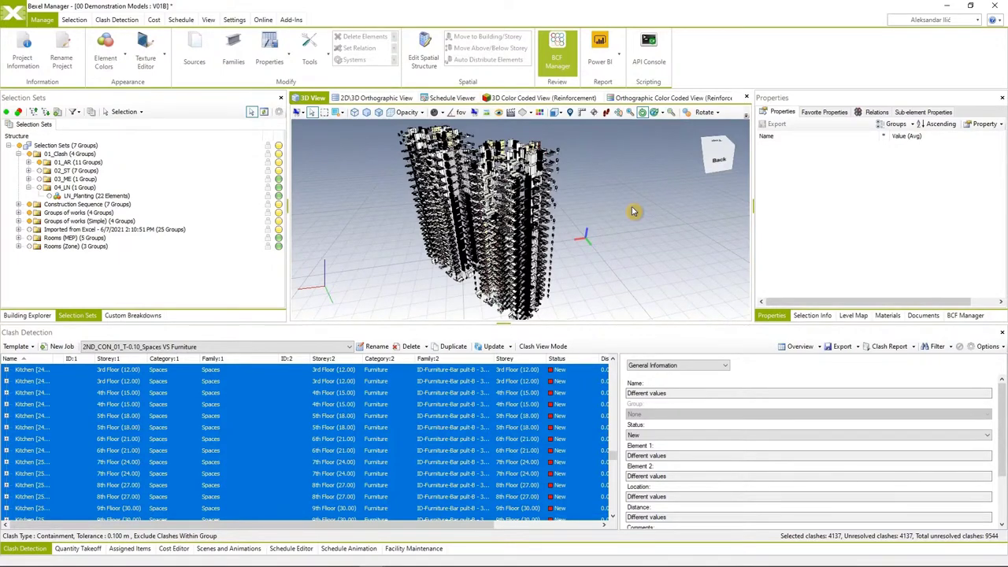
Start a new custom breakdown from the selected furniture elements and name it Furniture Contained In.
{"action": "left_click", "coordinate": [135, 316]}
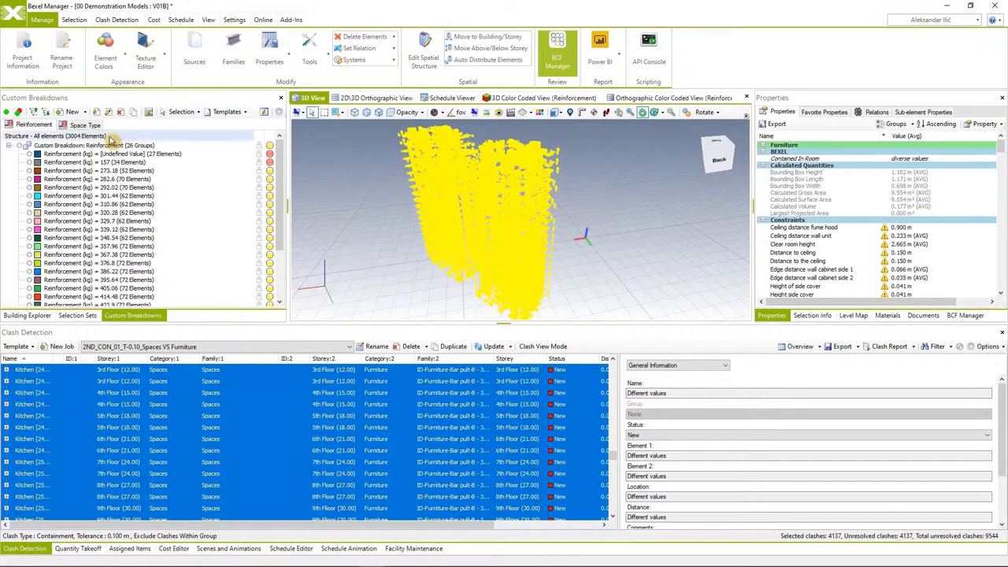
{"action": "left_click", "coordinate": [87, 113]}
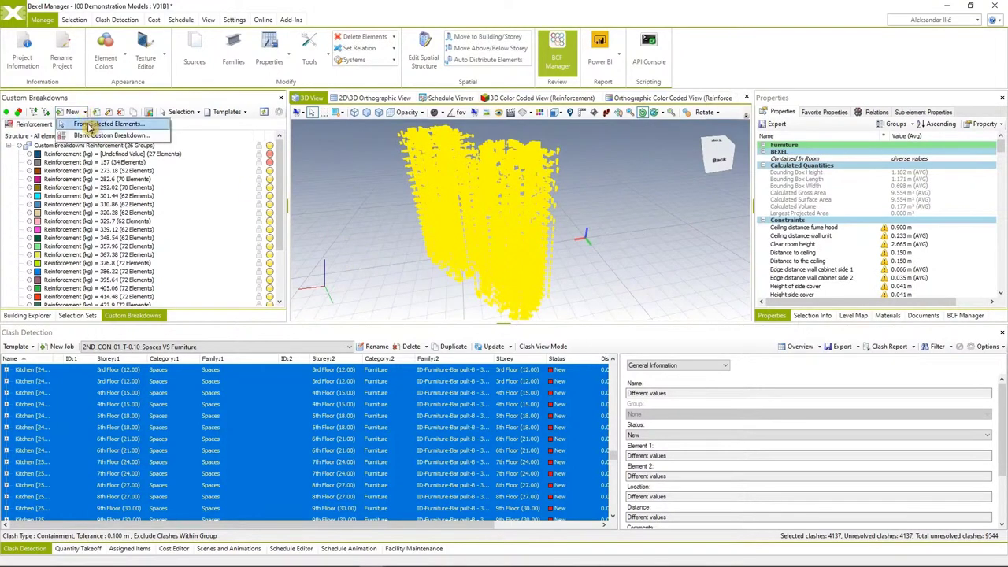
{"action": "left_click", "coordinate": [89, 126]}
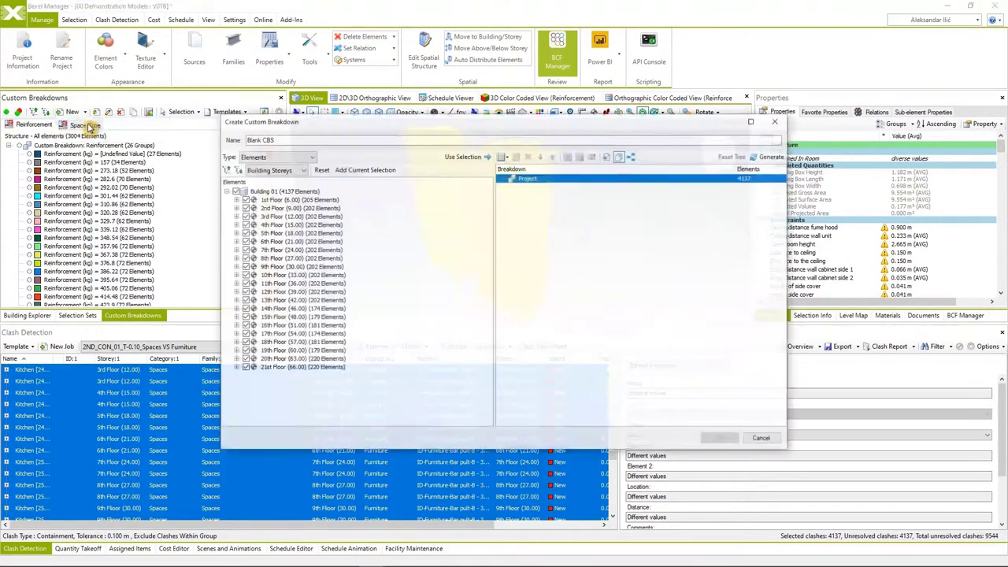
{"action": "type", "text": "Furniture "}
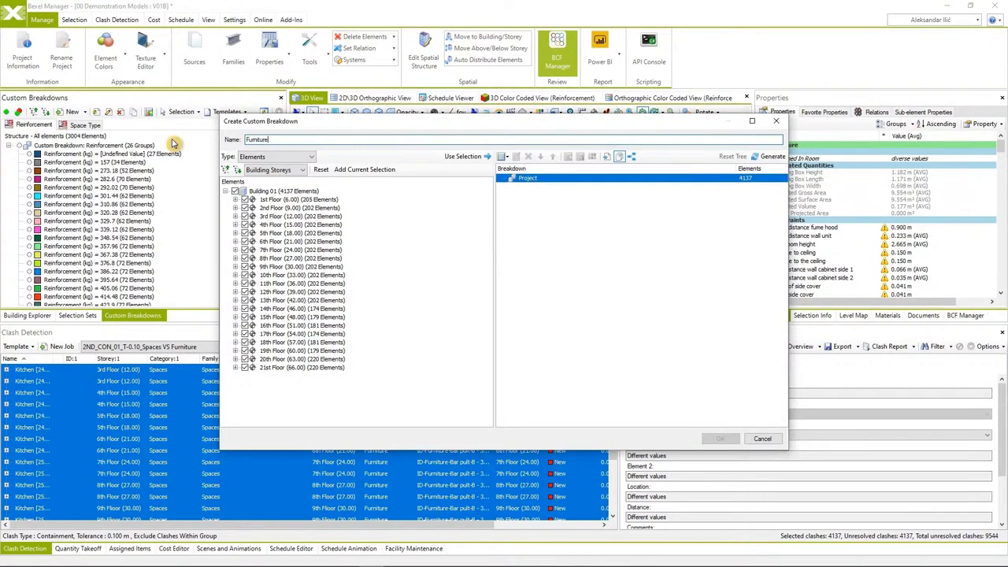
{"action": "type", "text": "Contained In"}
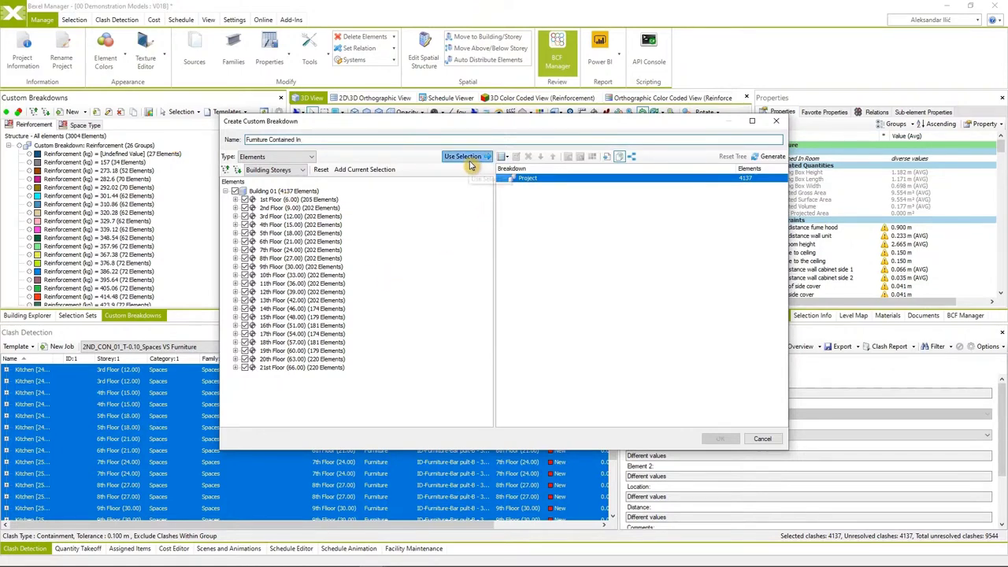
Group the Furniture Contained In breakdown by the Contained In Room property and create it.
{"action": "left_click", "coordinate": [503, 157]}
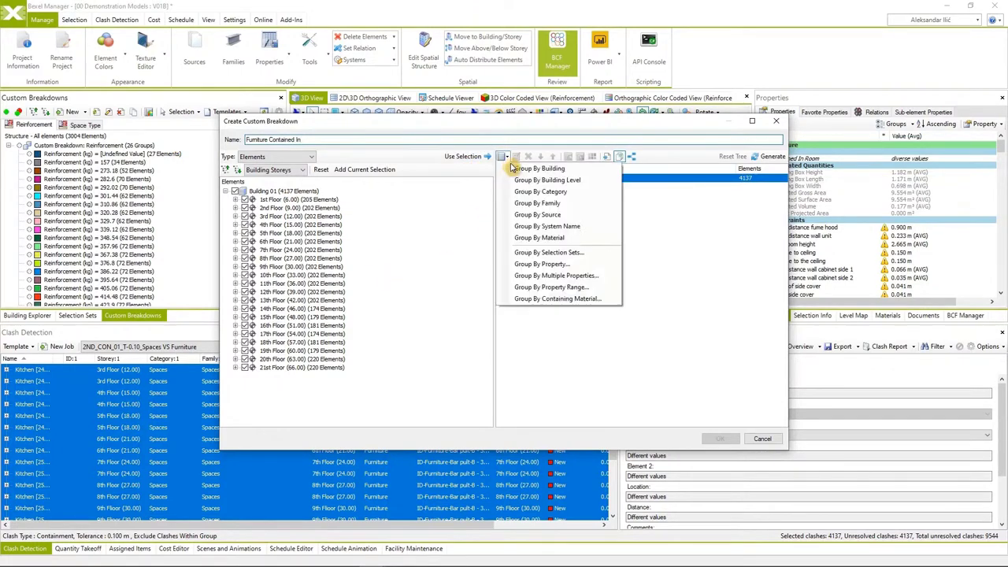
{"action": "left_click", "coordinate": [545, 264]}
{"action": "type", "text": "contain"}
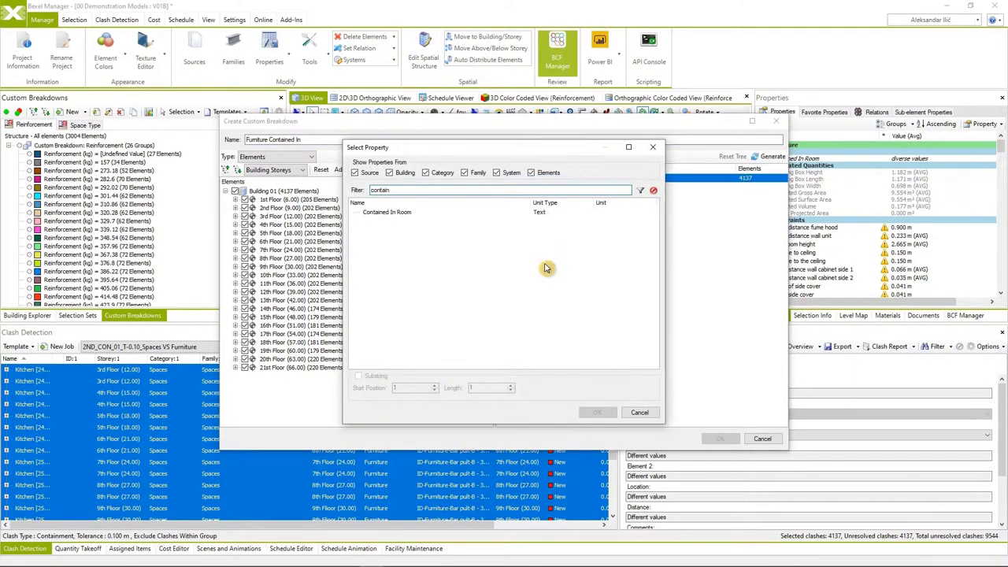
{"action": "left_click", "coordinate": [411, 213]}
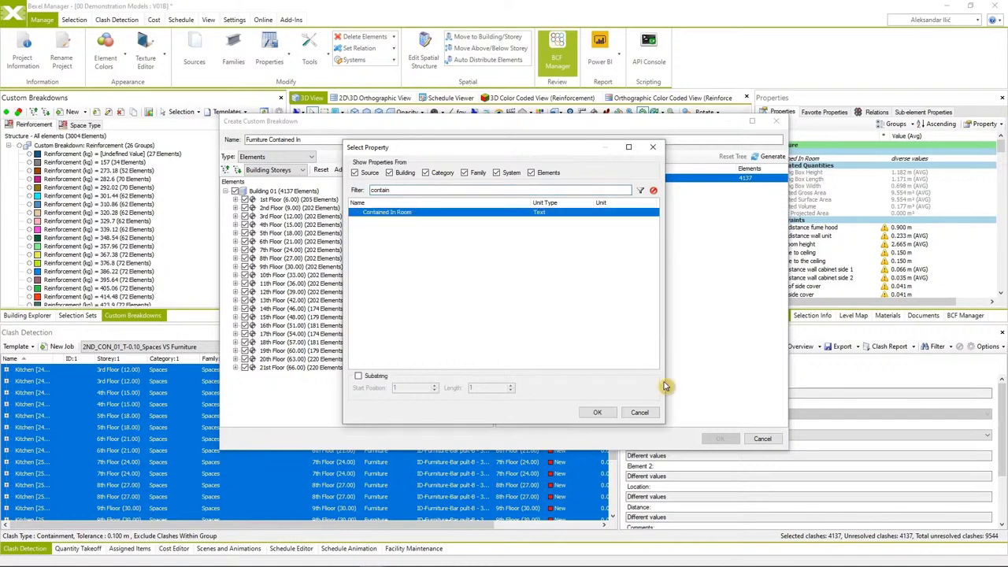
{"action": "left_click", "coordinate": [598, 412]}
{"action": "left_click", "coordinate": [564, 188]}
{"action": "left_click", "coordinate": [568, 155]}
{"action": "left_click", "coordinate": [718, 439]}
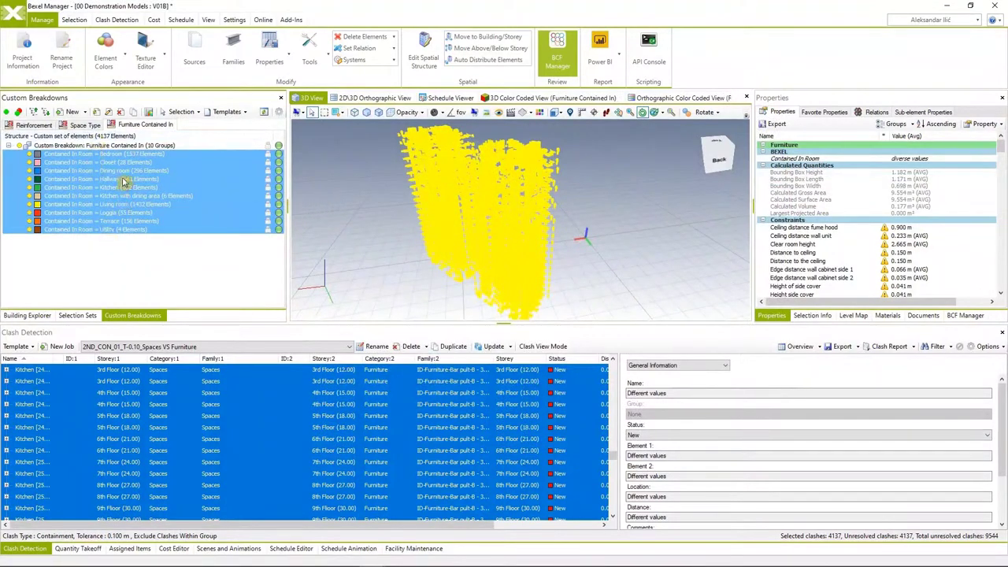
Inspect the furniture coloured by containing room in the 3D Color Coded View.
{"action": "left_click", "coordinate": [364, 222]}
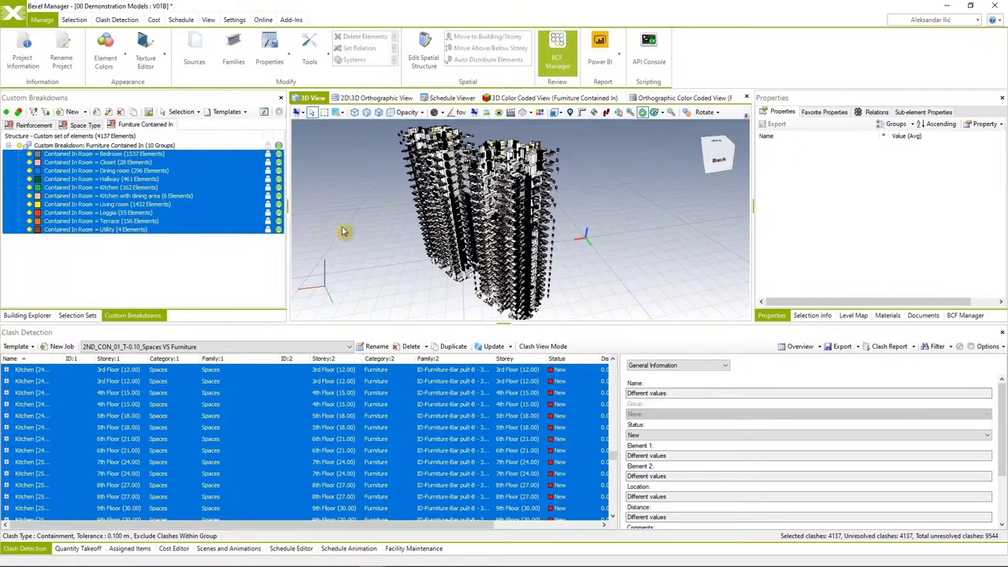
{"action": "left_click", "coordinate": [547, 98]}
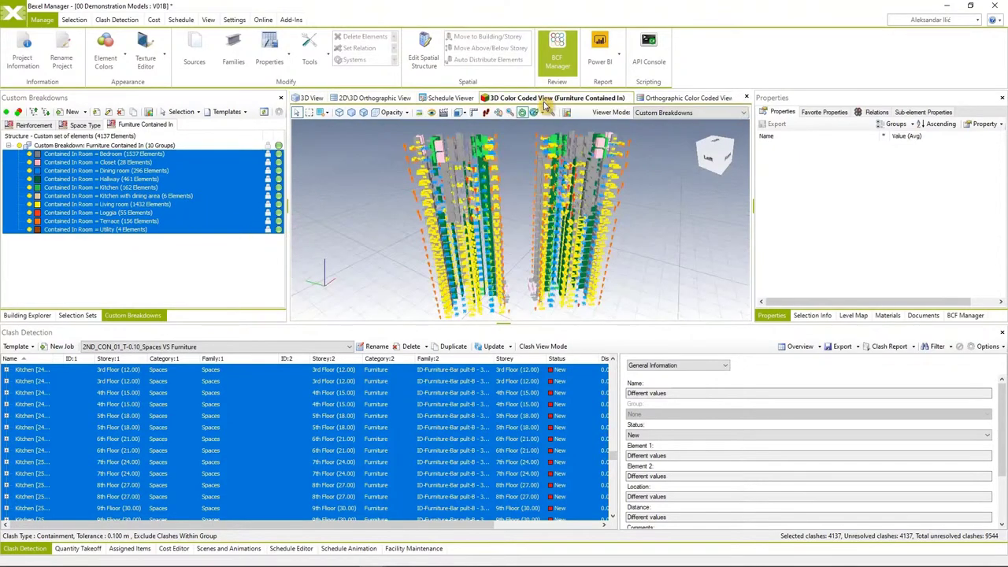
{"action": "left_click_drag", "start_coordinate": [645, 248], "coordinate": [613, 245]}
{"action": "scroll", "coordinate": [613, 246], "scroll_direction": "up", "scroll_amount": 5}
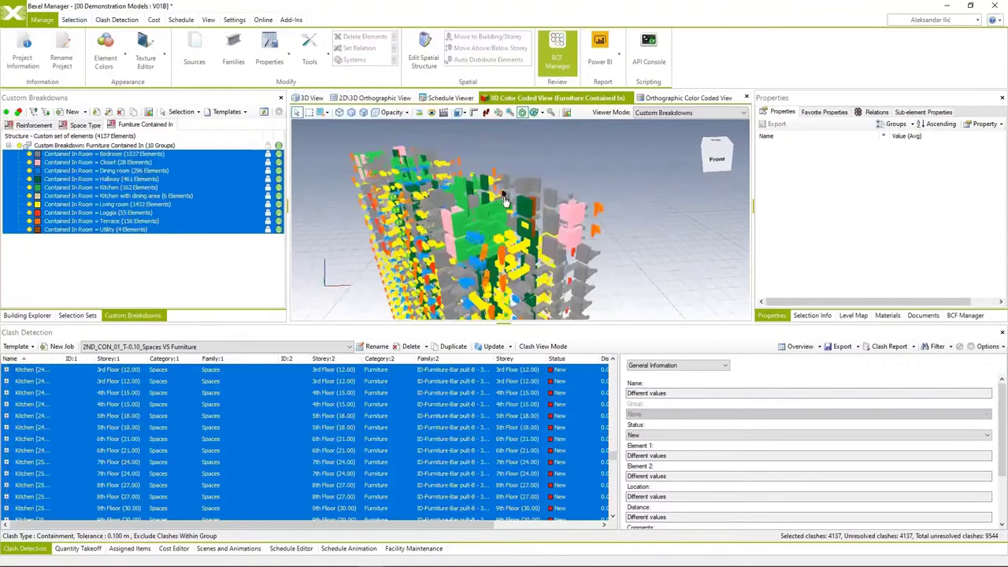
{"action": "left_click_drag", "start_coordinate": [511, 214], "coordinate": [489, 211]}
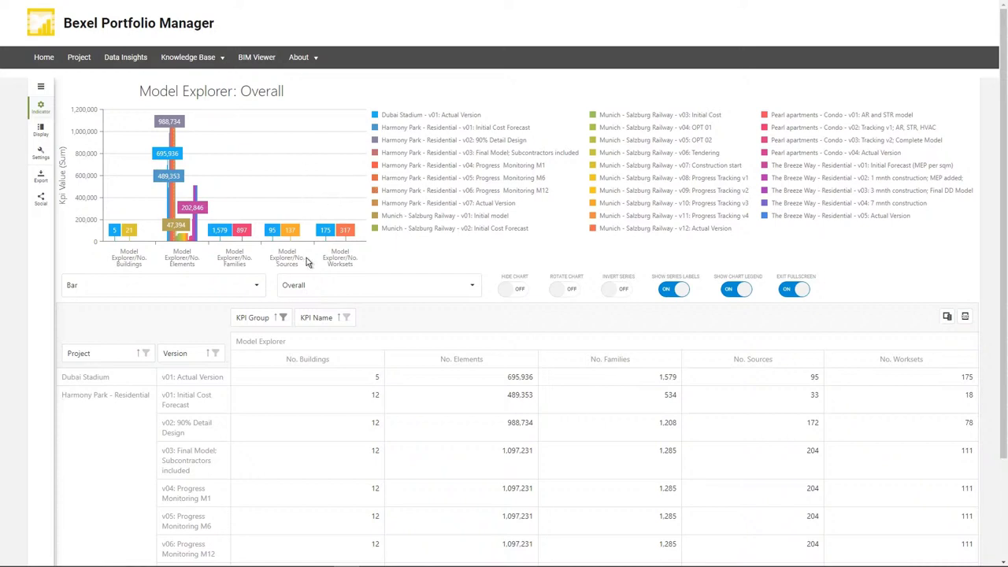
Filter the Version field by "actual" to include only the v01, v04, v05, v07 and v12 Actual Version entries.
{"action": "left_click", "coordinate": [215, 354]}
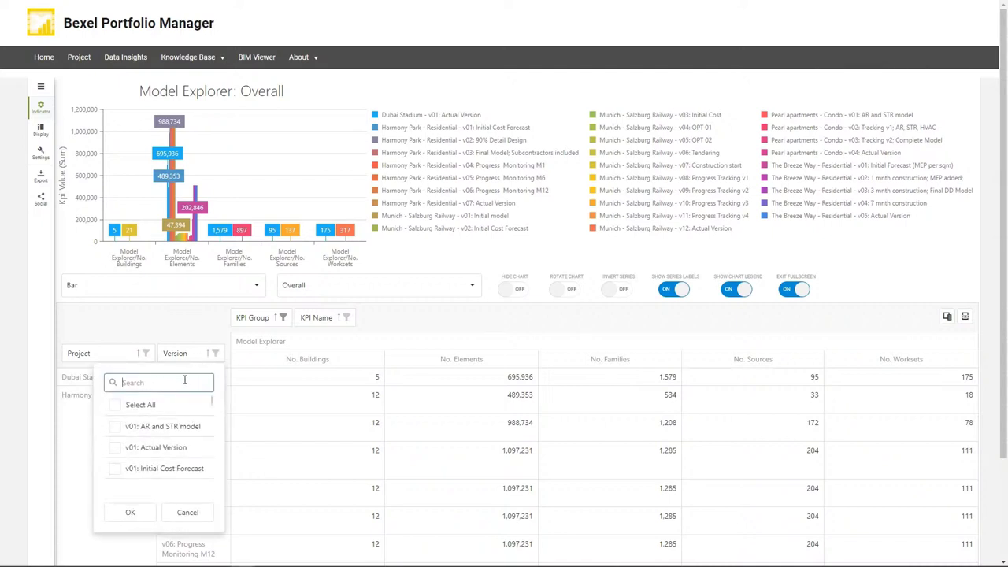
{"action": "type", "text": "actual"}
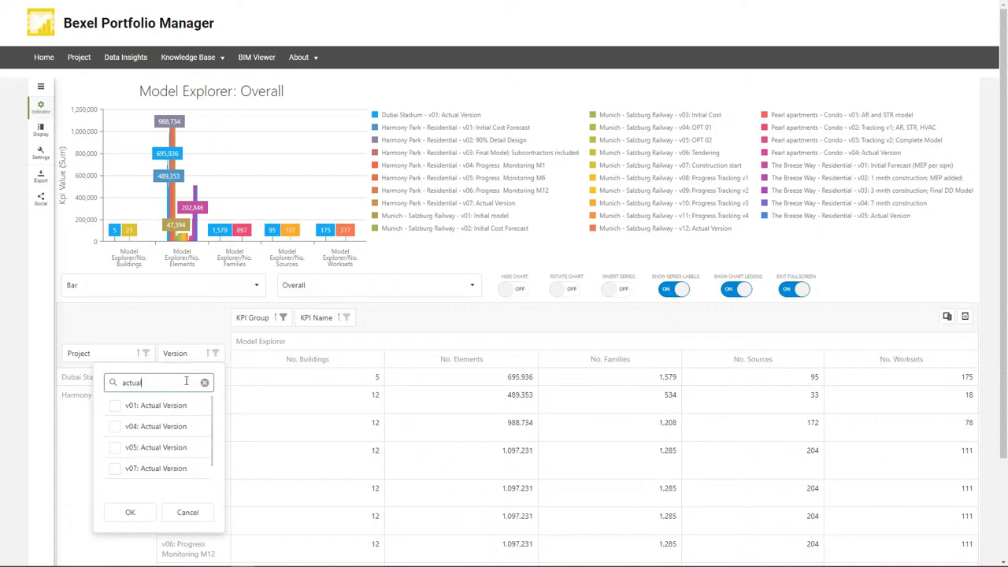
{"action": "left_click", "coordinate": [114, 406]}
{"action": "left_click", "coordinate": [114, 426]}
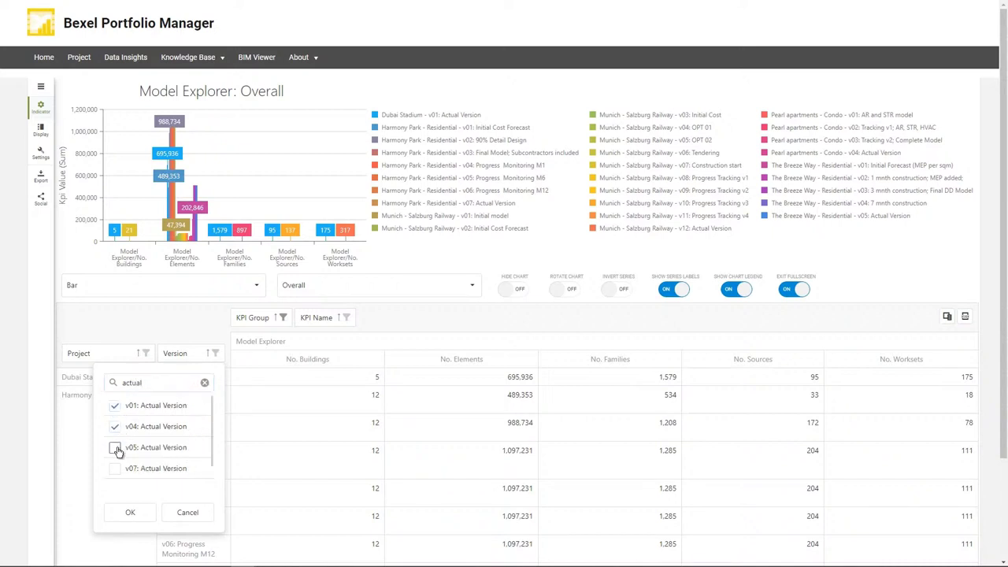
{"action": "left_click", "coordinate": [115, 447]}
{"action": "scroll", "coordinate": [118, 456], "scroll_direction": "down", "scroll_amount": 1}
{"action": "left_click", "coordinate": [115, 472]}
{"action": "left_click", "coordinate": [115, 450]}
{"action": "left_click", "coordinate": [130, 510]}
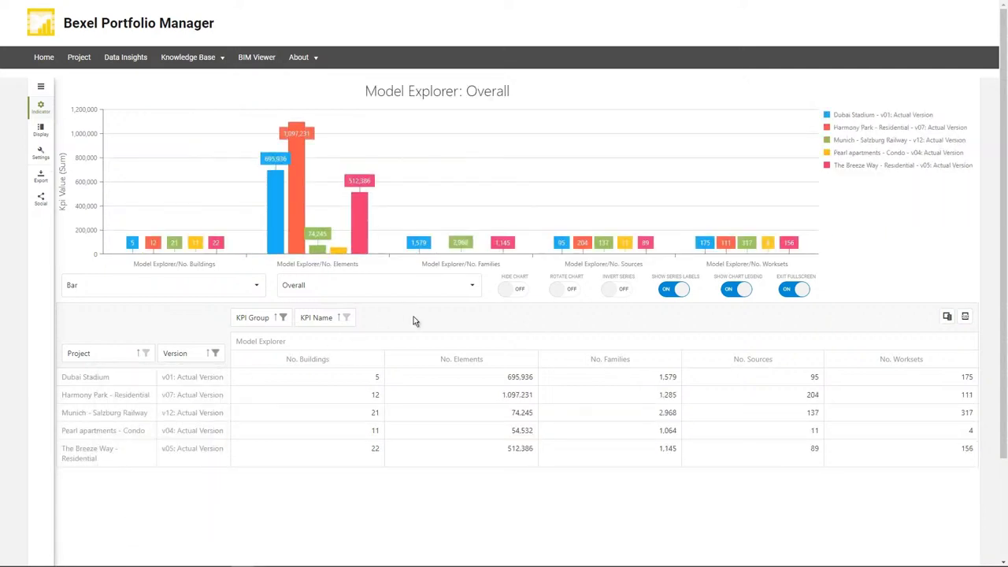
Filter the Model Explorer report to the Harmony Park - Residential project and compare element numbers across all its versions.
{"action": "left_click", "coordinate": [146, 354]}
{"action": "scroll", "coordinate": [114, 423], "scroll_direction": "down", "scroll_amount": 2}
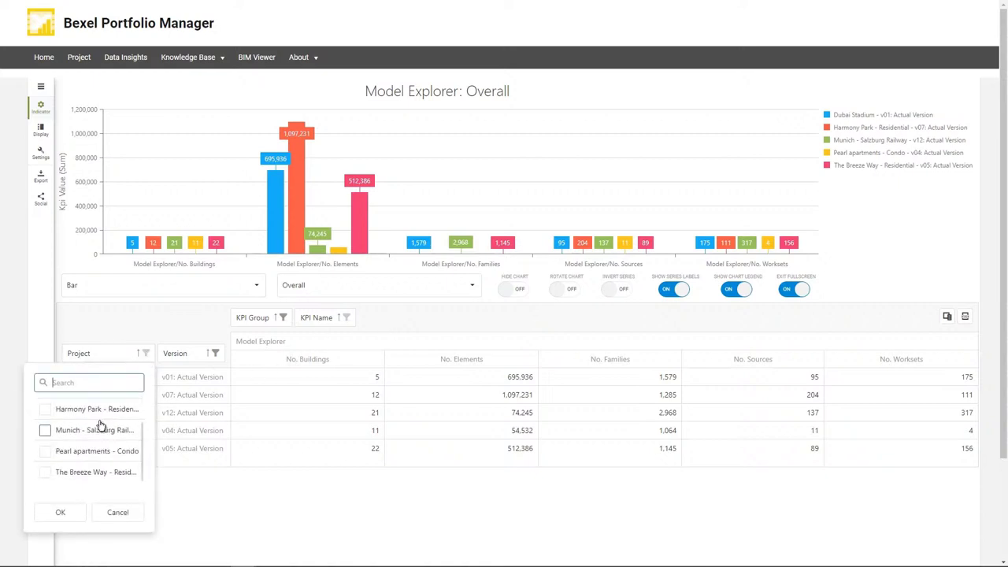
{"action": "left_click", "coordinate": [45, 409]}
{"action": "left_click", "coordinate": [60, 513]}
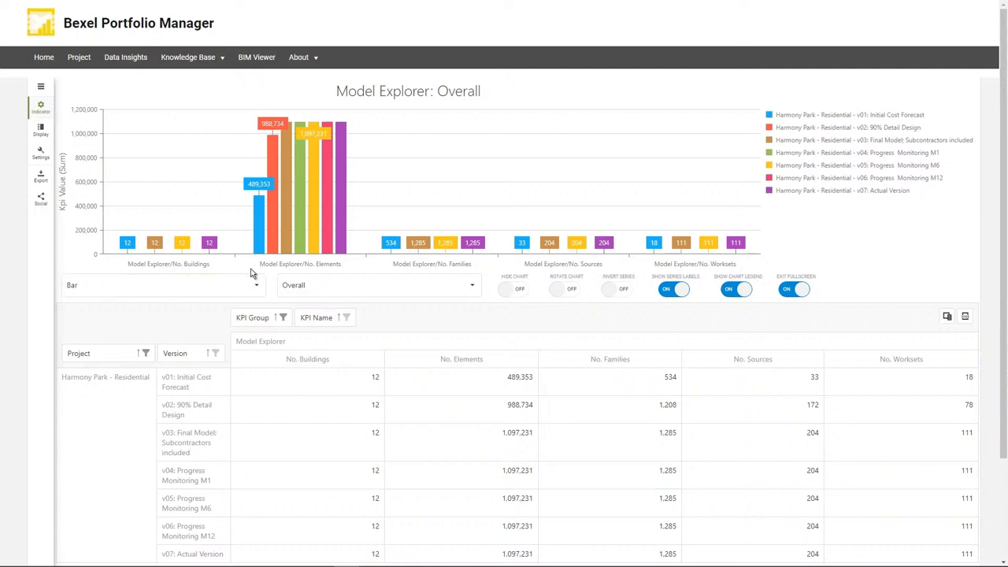
{"action": "mouse_move", "coordinate": [315, 220]}
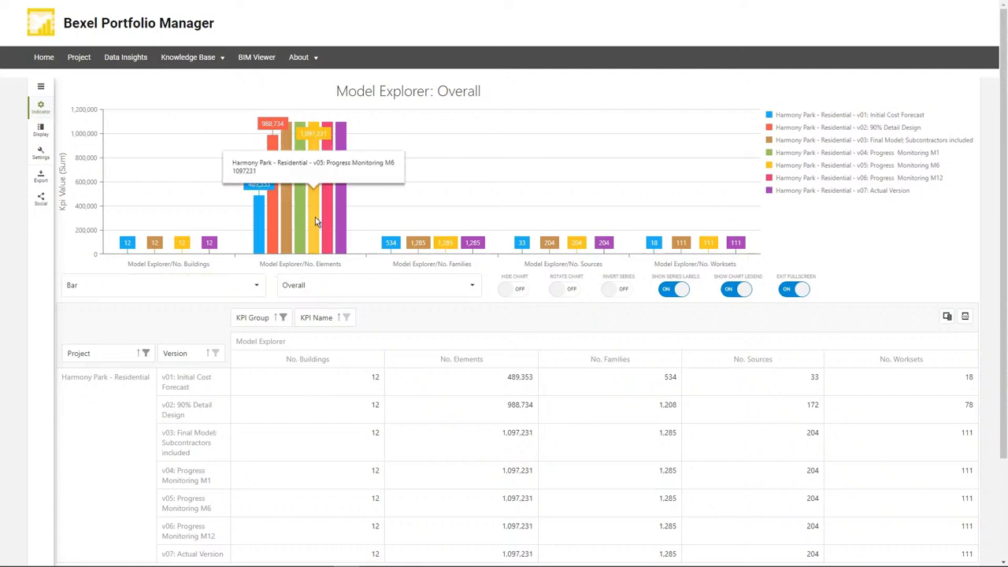
{"action": "mouse_move", "coordinate": [249, 219]}
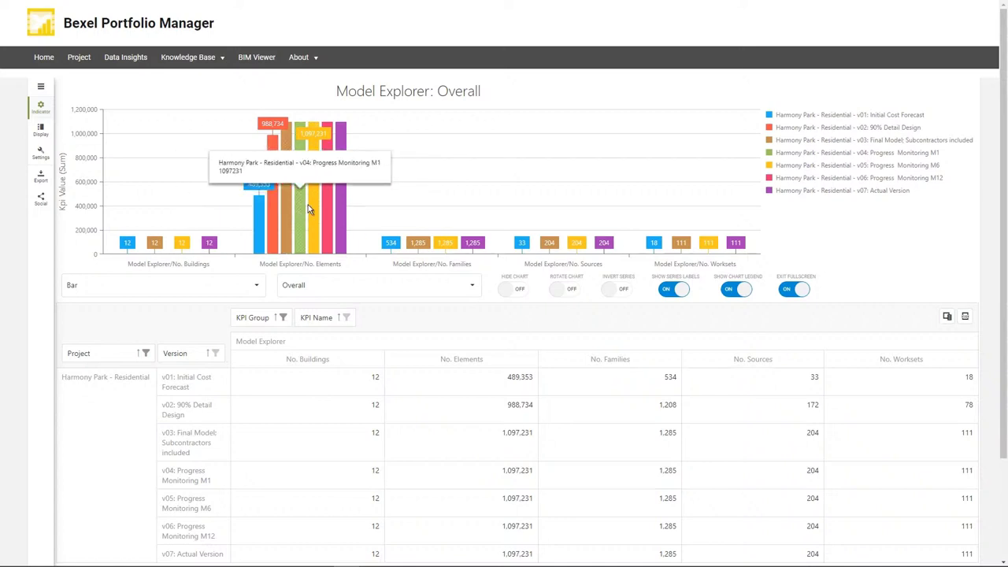
{"action": "mouse_move", "coordinate": [338, 206]}
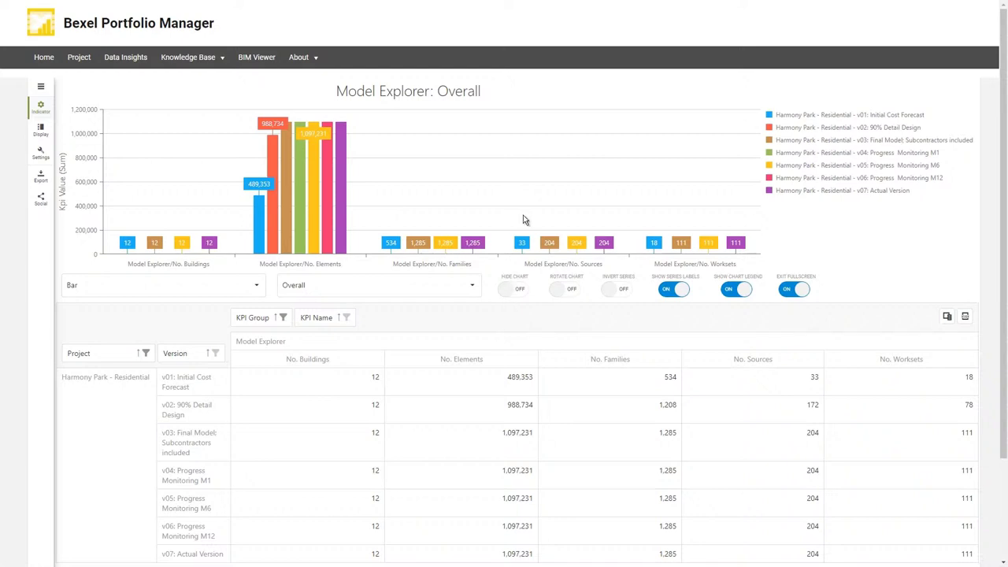
Switch the report to the IDS Check Overall indicator.
{"action": "left_click", "coordinate": [473, 289]}
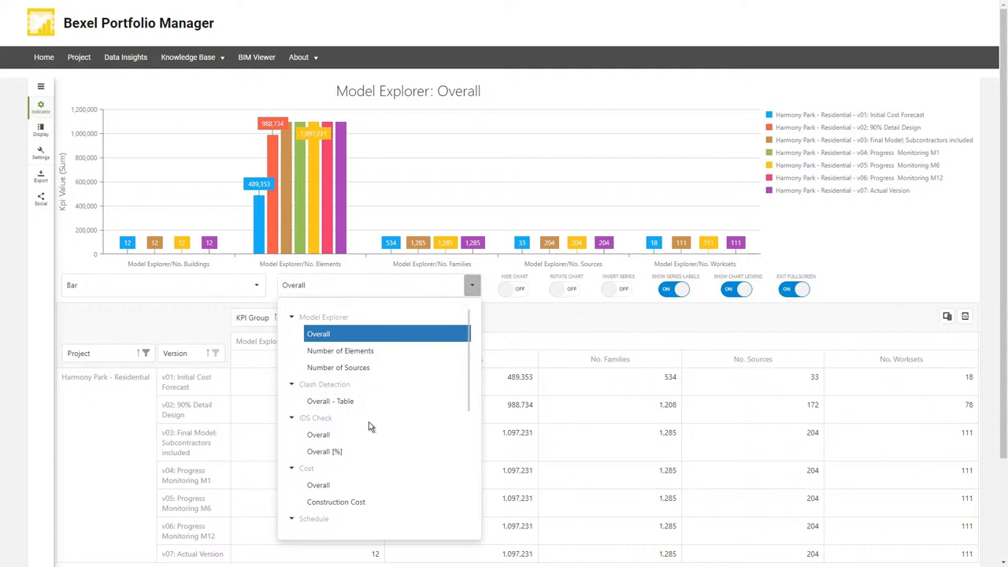
{"action": "scroll", "coordinate": [361, 401], "scroll_direction": "down", "scroll_amount": 2}
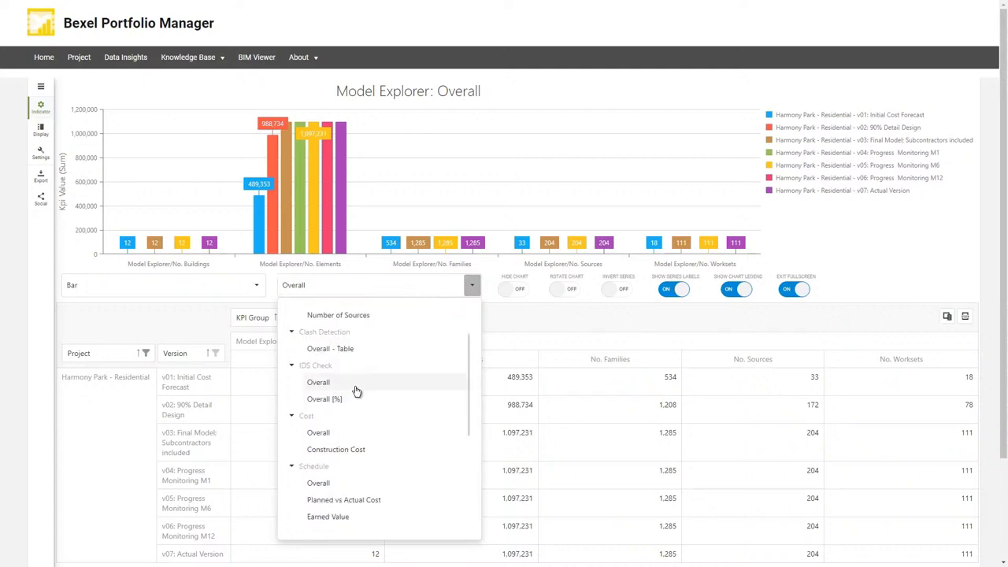
{"action": "left_click", "coordinate": [355, 387]}
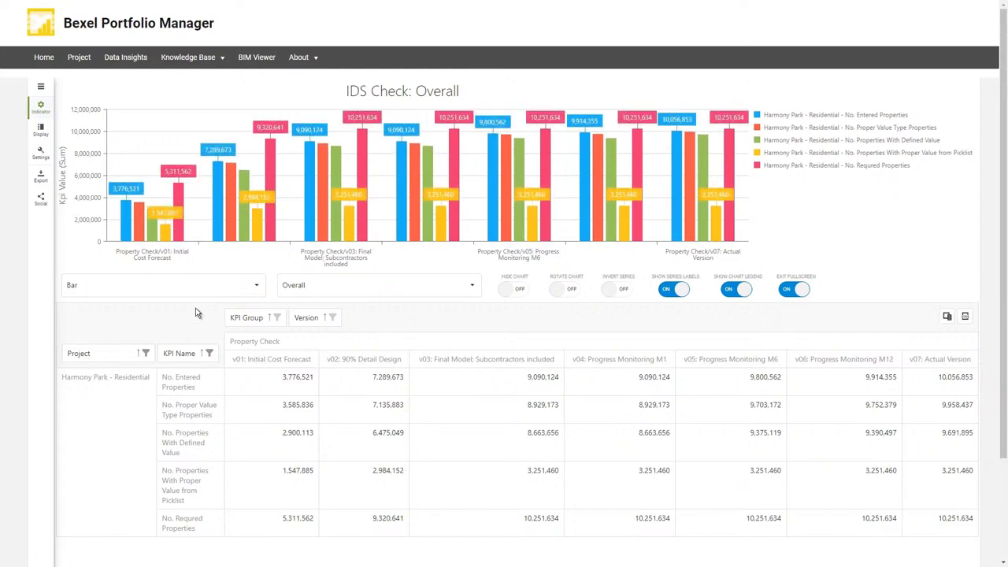
Filter the IDS check to The Breeze Way - Residential instead of Harmony Park, and briefly preview the rotated chart.
{"action": "left_click", "coordinate": [146, 354]}
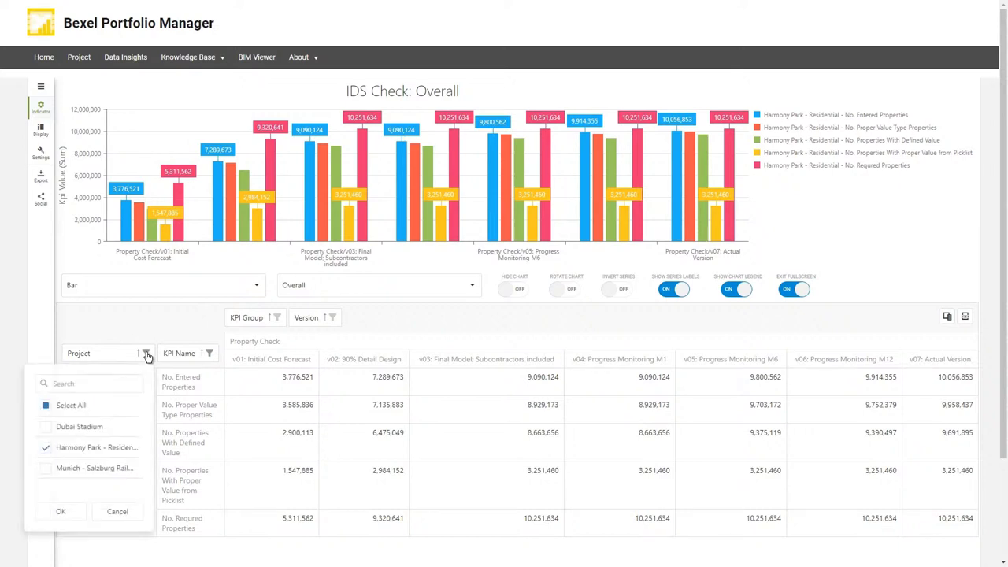
{"action": "left_click", "coordinate": [45, 448]}
{"action": "scroll", "coordinate": [45, 450], "scroll_direction": "down", "scroll_amount": 1}
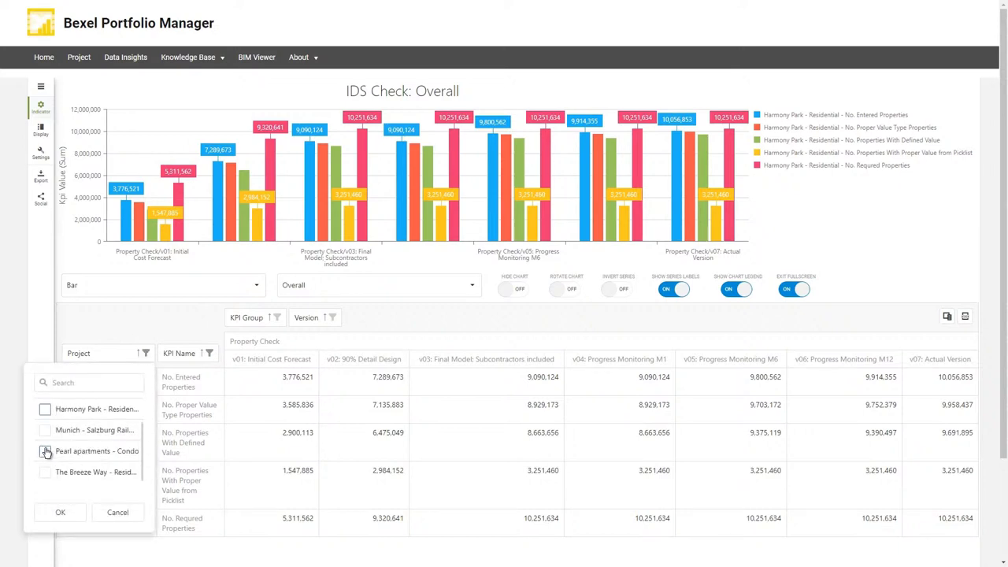
{"action": "left_click", "coordinate": [45, 473]}
{"action": "left_click", "coordinate": [51, 513]}
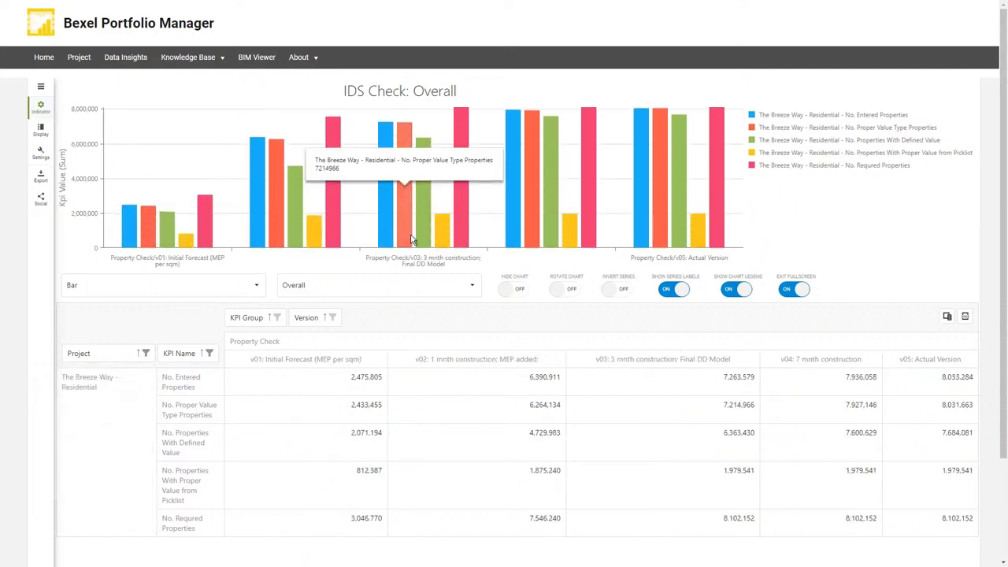
{"action": "mouse_move", "coordinate": [219, 225]}
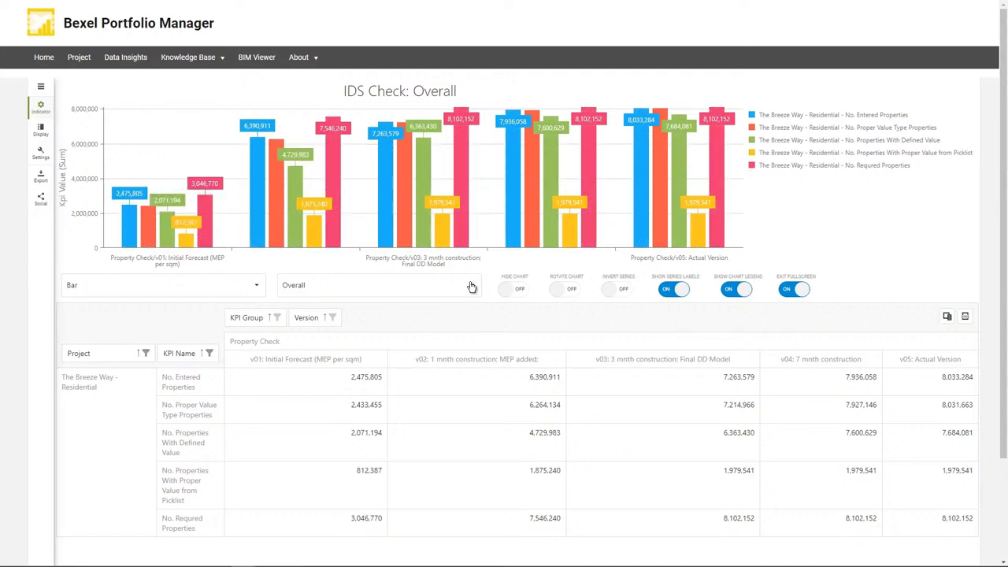
{"action": "left_click", "coordinate": [570, 289]}
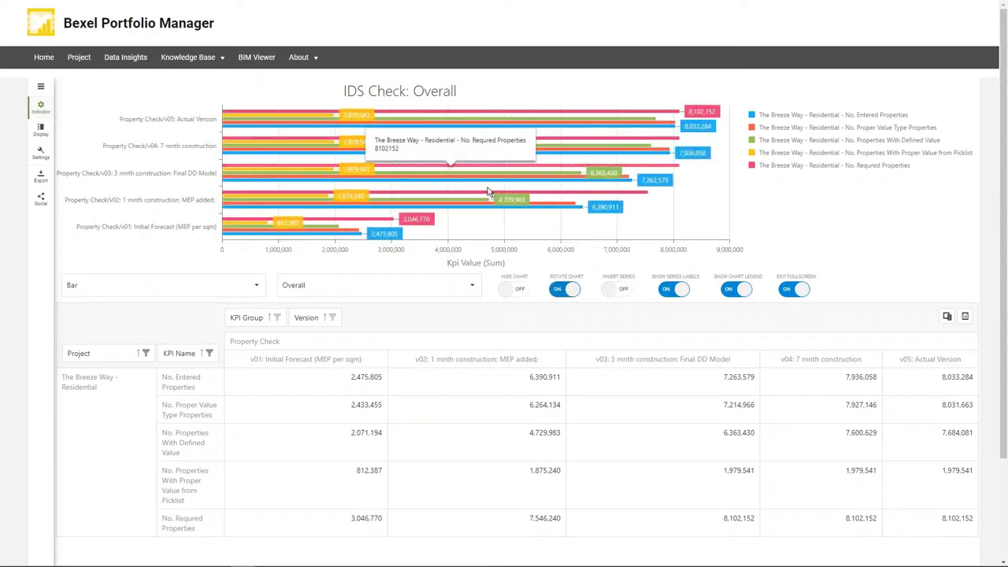
{"action": "left_click", "coordinate": [569, 289]}
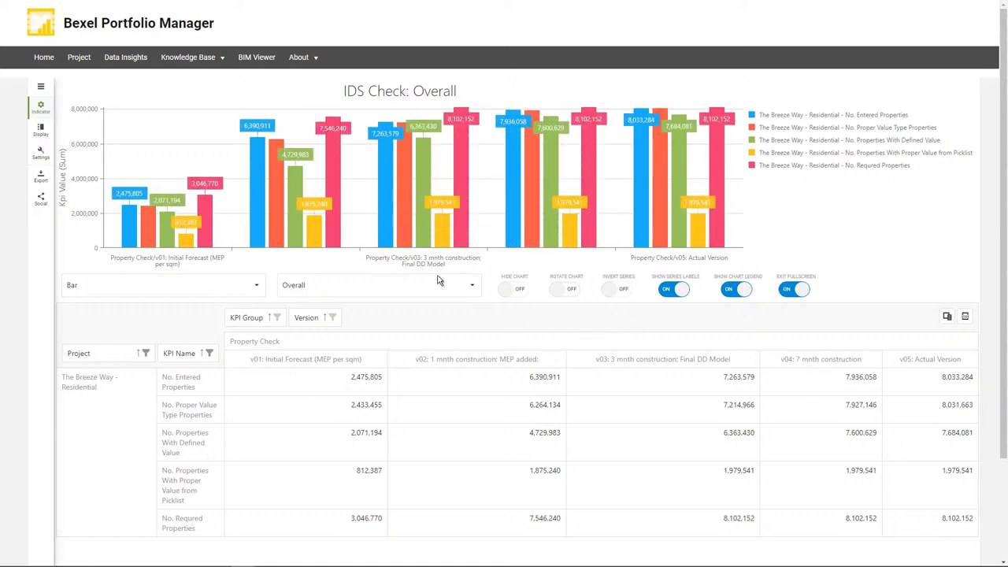
Switch to the IDS Check Overall [%] report and hide the series labels on the chart.
{"action": "left_click", "coordinate": [473, 288]}
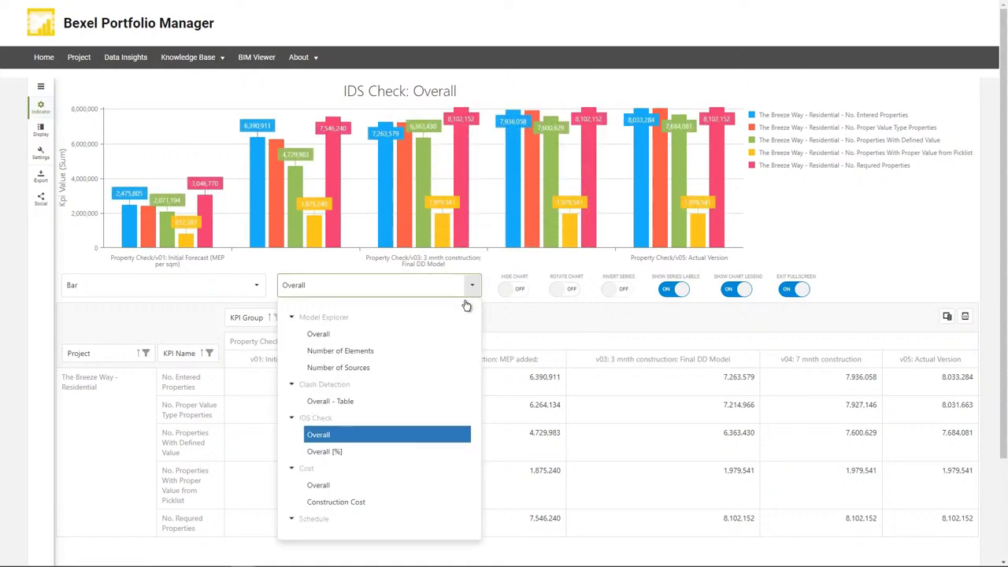
{"action": "left_click", "coordinate": [343, 453]}
{"action": "left_click", "coordinate": [675, 289]}
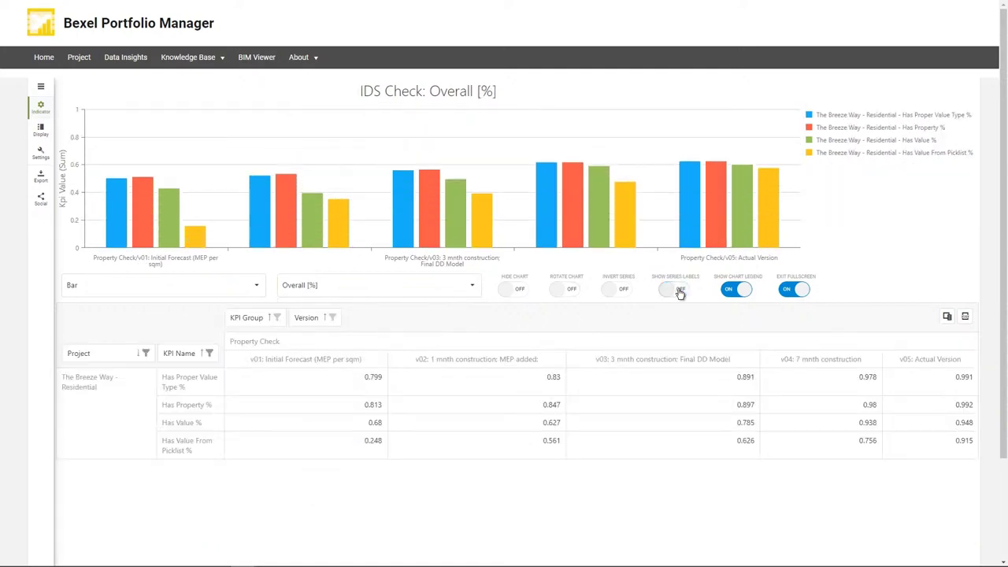
{"action": "mouse_move", "coordinate": [311, 213]}
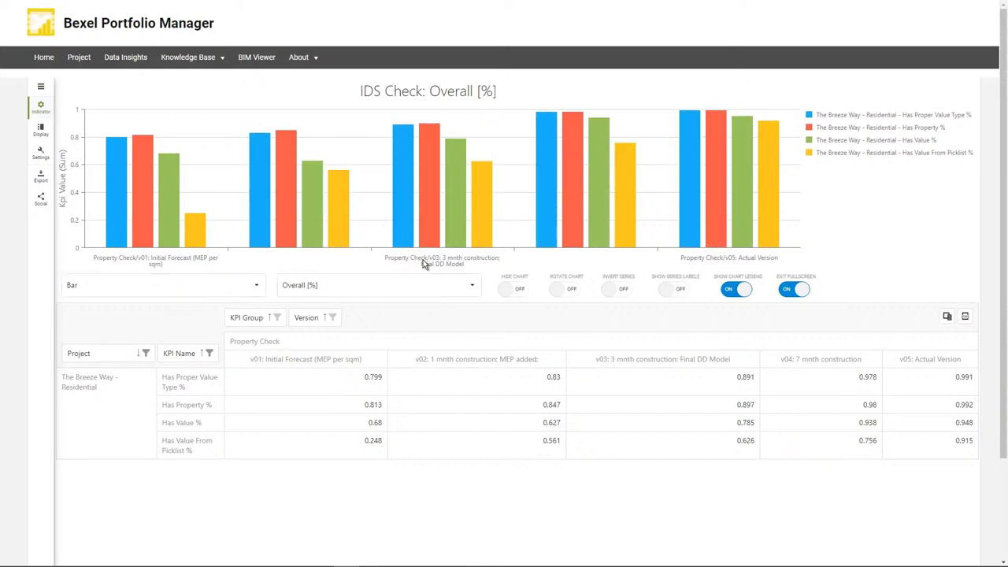
Switch to the Clash Detection Overall - Table report, moving KPI Name to the rows and Version to the columns.
{"action": "left_click", "coordinate": [472, 287]}
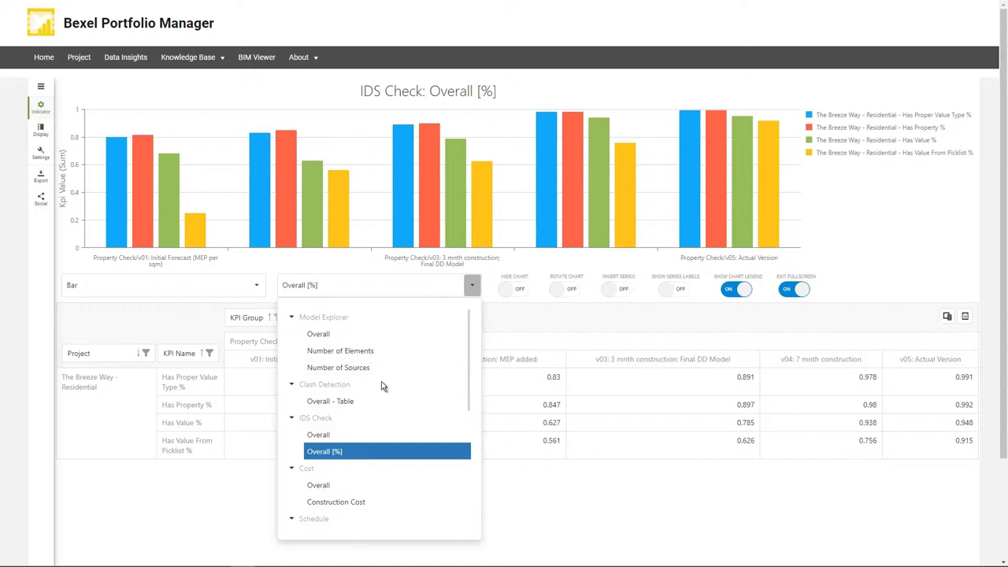
{"action": "scroll", "coordinate": [376, 384], "scroll_direction": "down", "scroll_amount": 1}
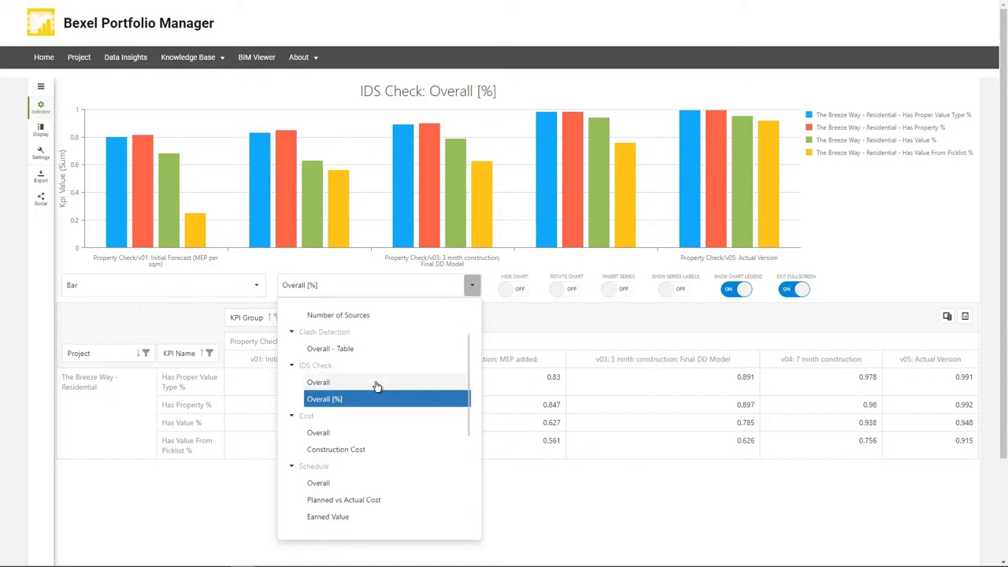
{"action": "left_click", "coordinate": [351, 350]}
{"action": "left_click", "coordinate": [352, 351]}
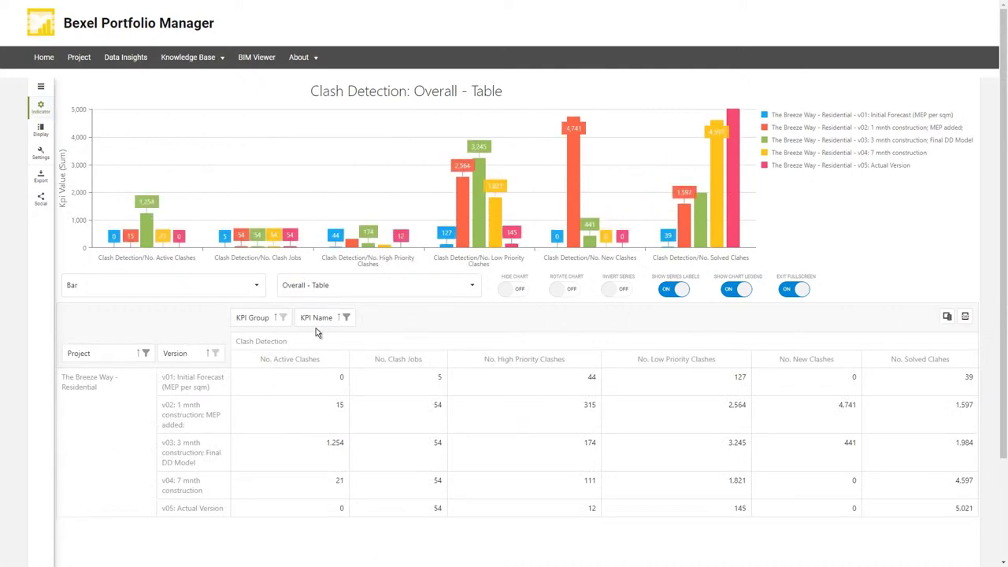
{"action": "left_click_drag", "start_coordinate": [319, 324], "coordinate": [175, 353]}
{"action": "left_click_drag", "start_coordinate": [254, 345], "coordinate": [367, 314]}
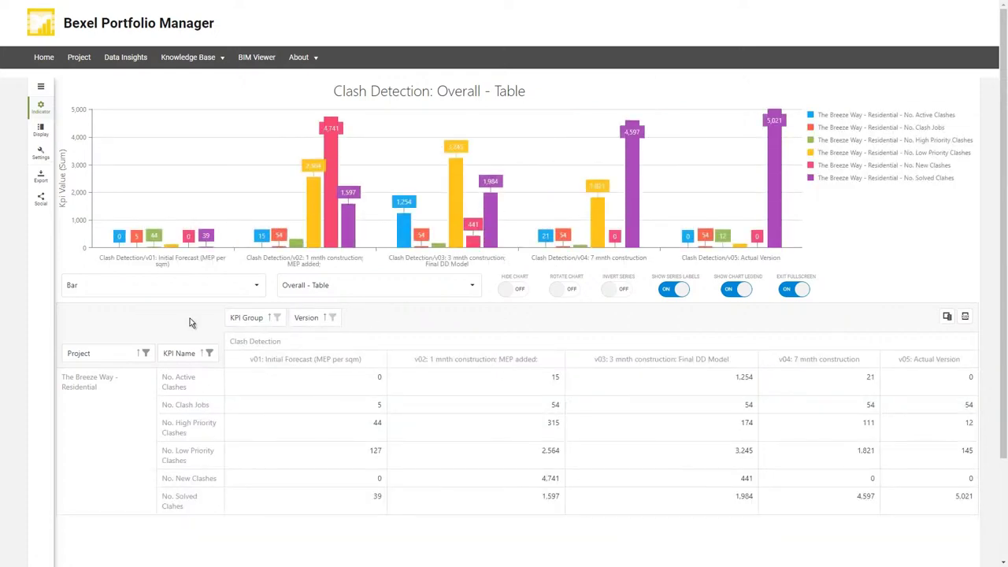
Filter the clash detection report to the Harmony Park - Residential project only.
{"action": "left_click", "coordinate": [146, 353]}
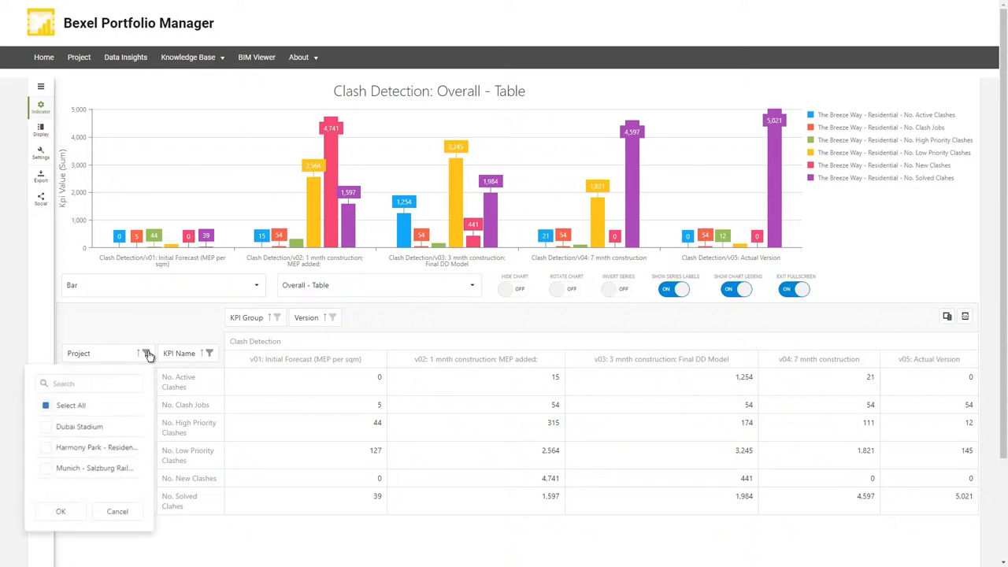
{"action": "left_click", "coordinate": [46, 409]}
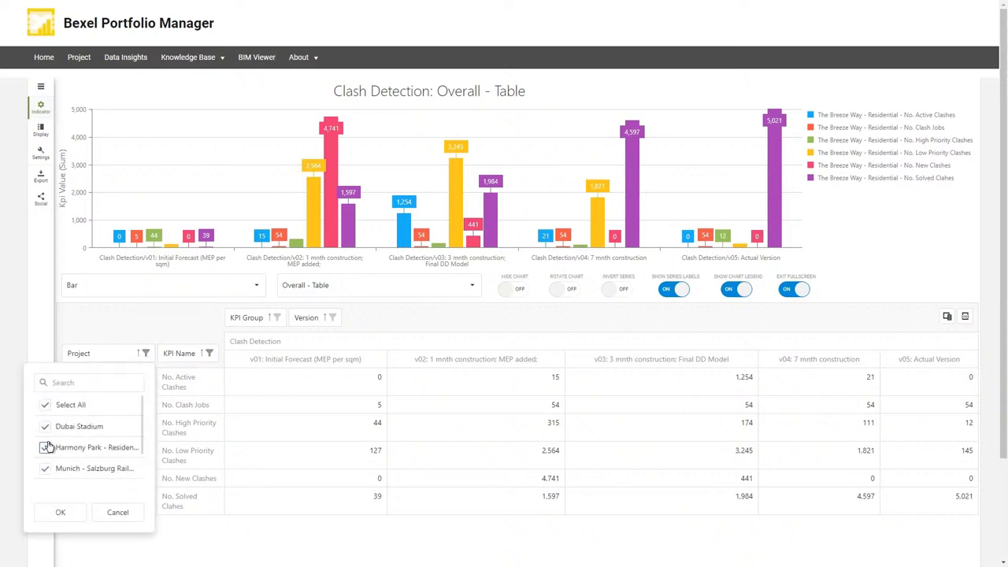
{"action": "left_click", "coordinate": [45, 405]}
{"action": "left_click", "coordinate": [46, 448]}
{"action": "left_click", "coordinate": [60, 512]}
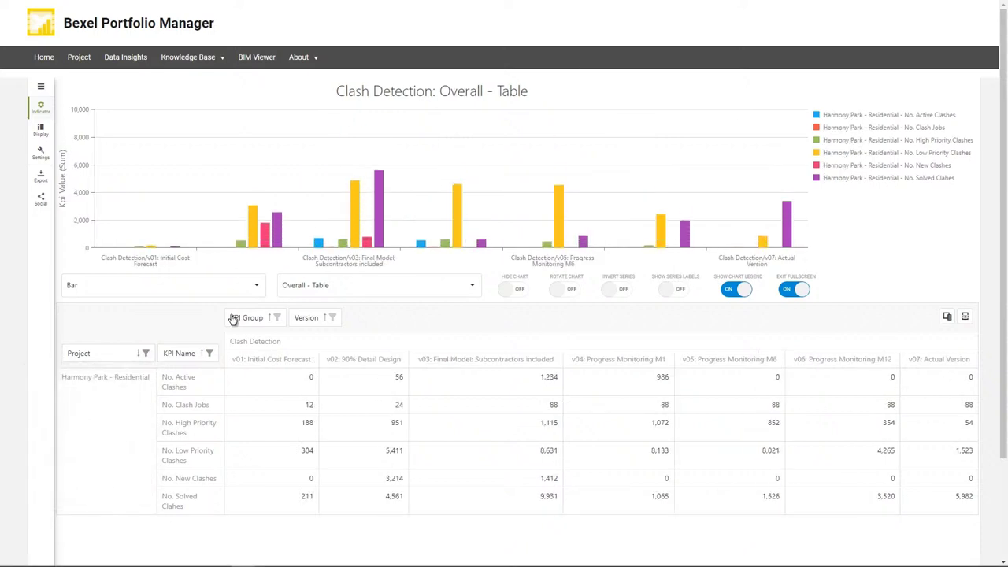
Change the clash detection chart type to Stacked Bar and show its series labels.
{"action": "left_click", "coordinate": [250, 285]}
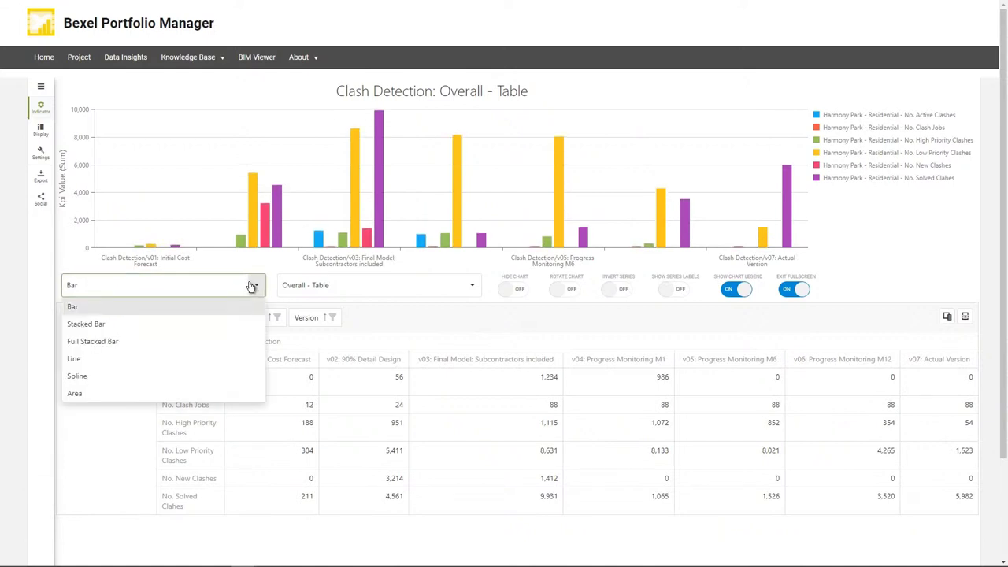
{"action": "left_click", "coordinate": [147, 324]}
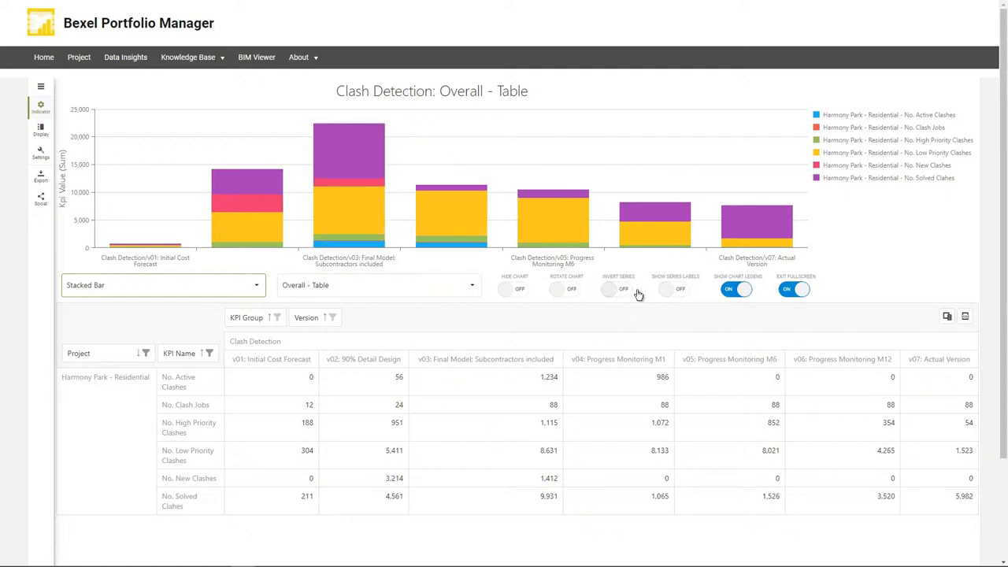
{"action": "left_click", "coordinate": [666, 291]}
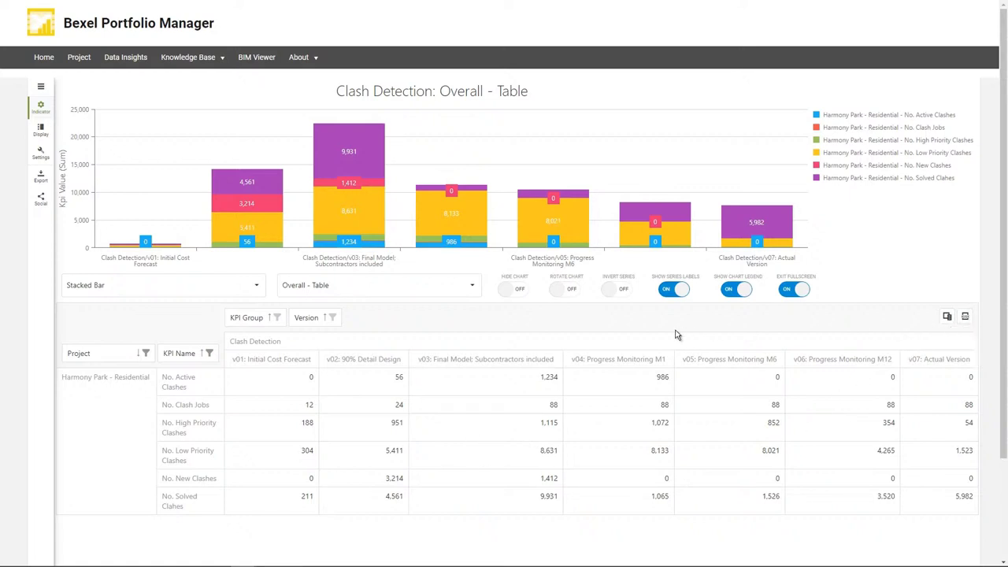
Replace Harmony Park with The Breeze Way - Residential in the project filter and inspect its stacked clash chart.
{"action": "left_click", "coordinate": [146, 352]}
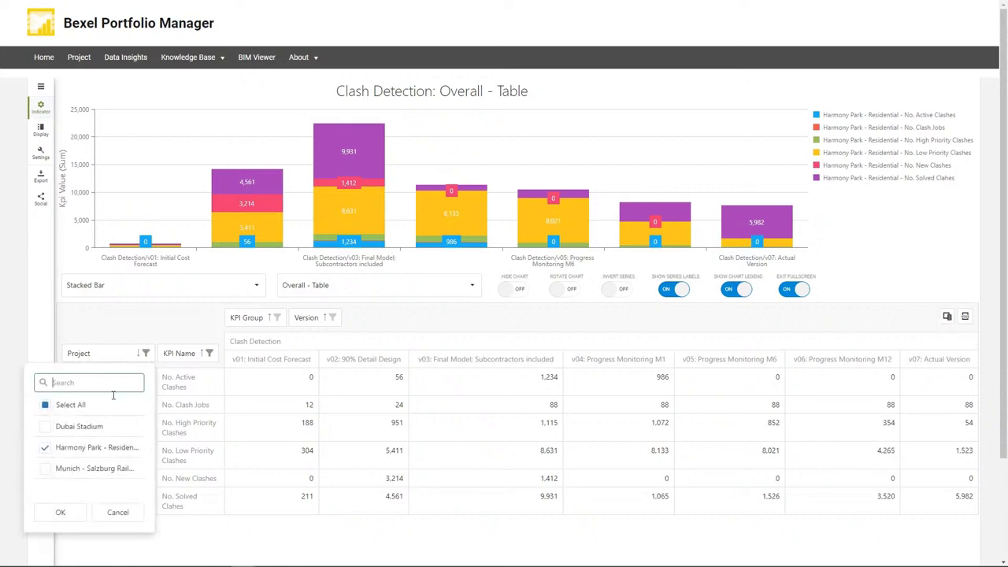
{"action": "scroll", "coordinate": [94, 439], "scroll_direction": "up", "scroll_amount": 2}
{"action": "left_click", "coordinate": [44, 447]}
{"action": "scroll", "coordinate": [45, 450], "scroll_direction": "down", "scroll_amount": 2}
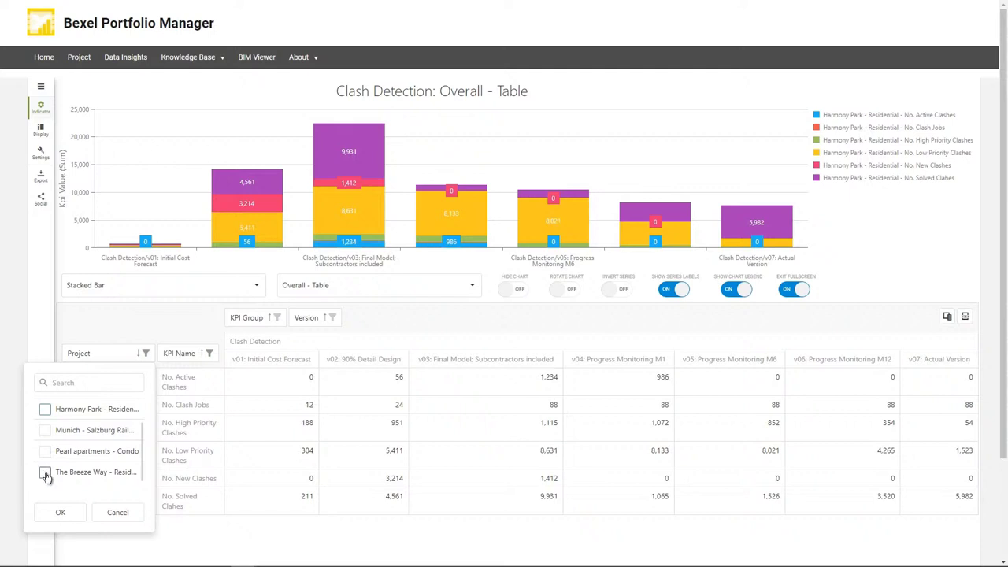
{"action": "left_click", "coordinate": [45, 474]}
{"action": "left_click", "coordinate": [57, 513]}
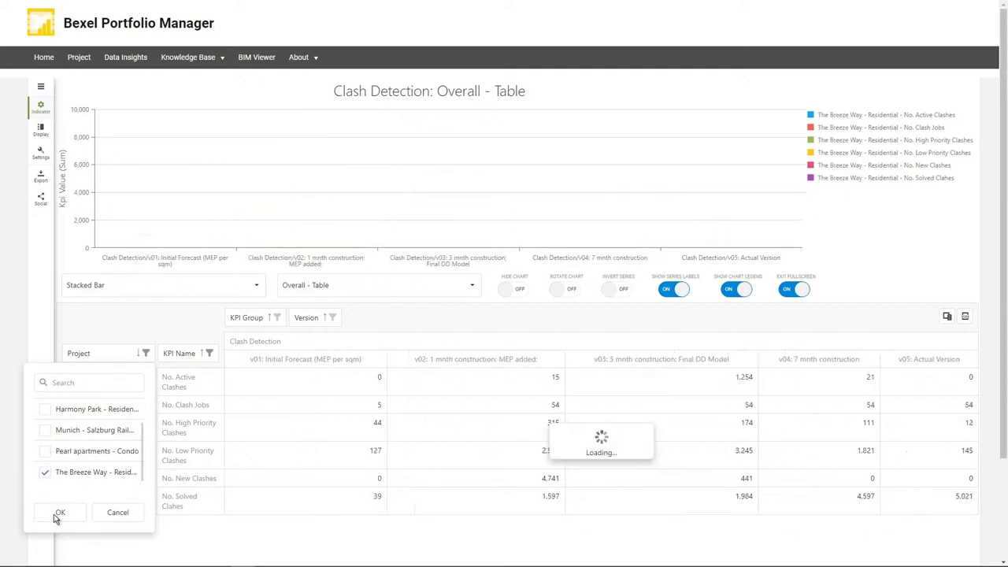
{"action": "mouse_move", "coordinate": [318, 159]}
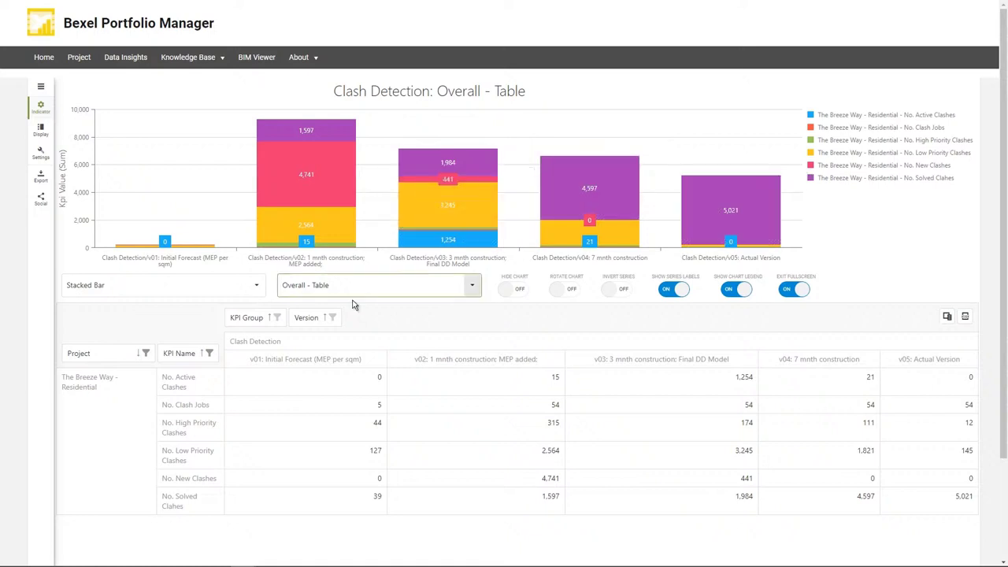
Exclude No. Solved Clahes from the KPI Name filter of the clash detection report.
{"action": "left_click", "coordinate": [210, 353]}
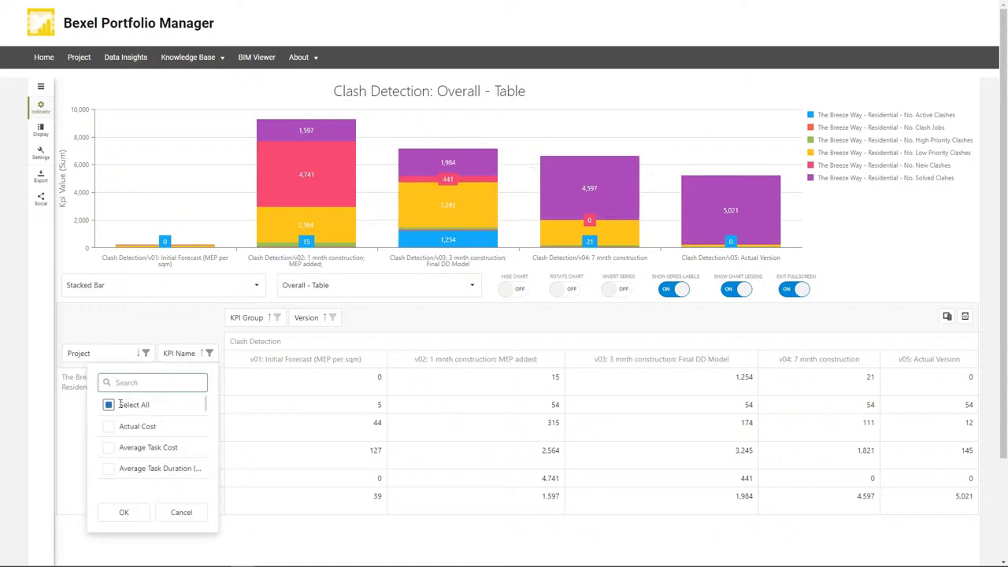
{"action": "scroll", "coordinate": [134, 418], "scroll_direction": "down", "scroll_amount": 10}
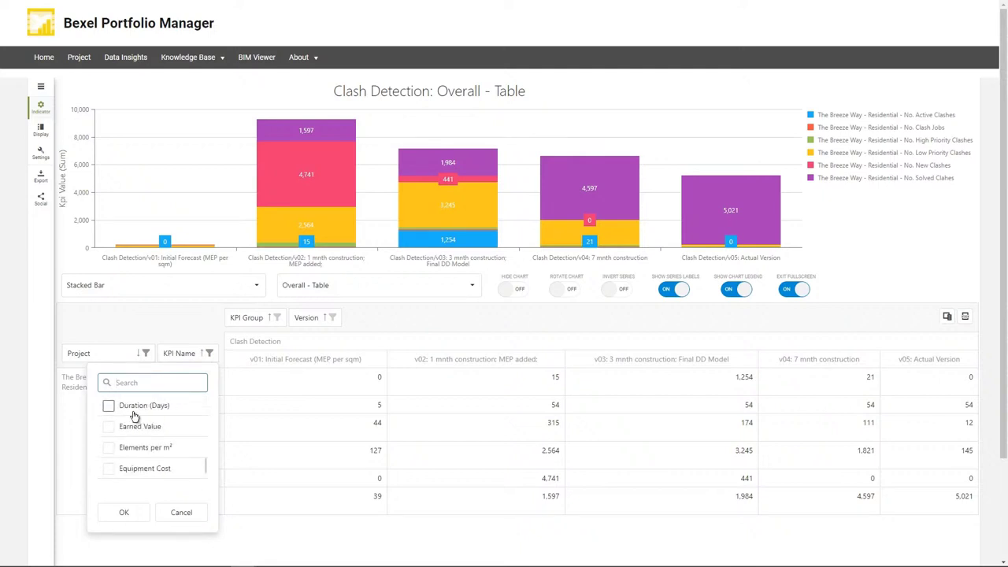
{"action": "scroll", "coordinate": [134, 418], "scroll_direction": "down", "scroll_amount": 3}
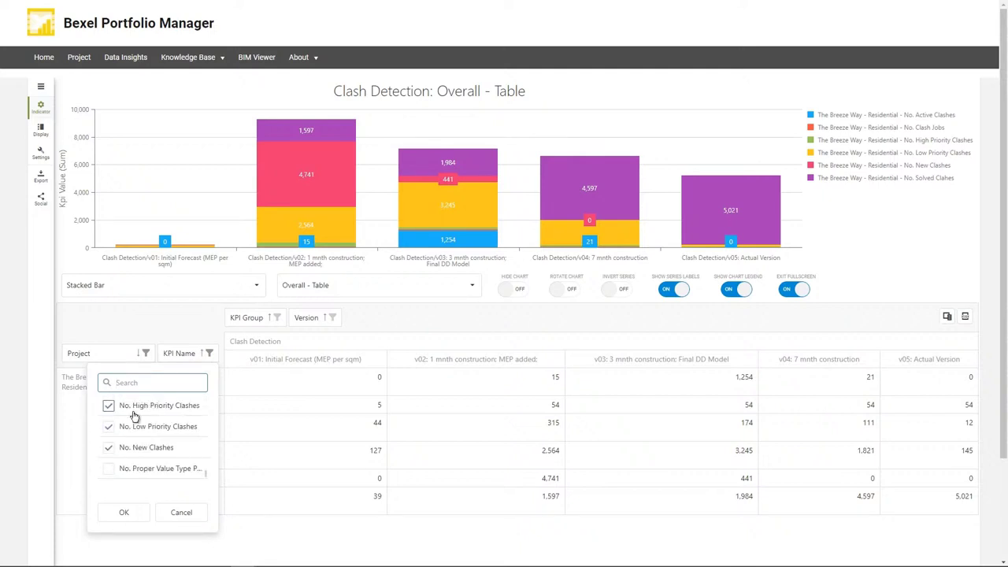
{"action": "scroll", "coordinate": [134, 417], "scroll_direction": "down", "scroll_amount": 2}
{"action": "scroll", "coordinate": [134, 417], "scroll_direction": "down", "scroll_amount": 3}
{"action": "scroll", "coordinate": [118, 423], "scroll_direction": "up", "scroll_amount": 2}
{"action": "left_click", "coordinate": [110, 447]}
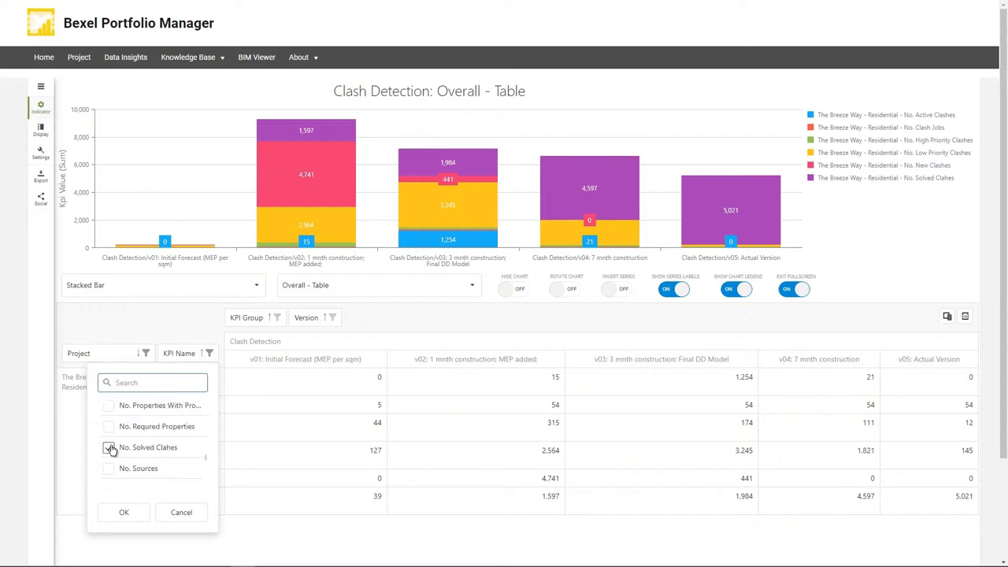
{"action": "left_click", "coordinate": [119, 512]}
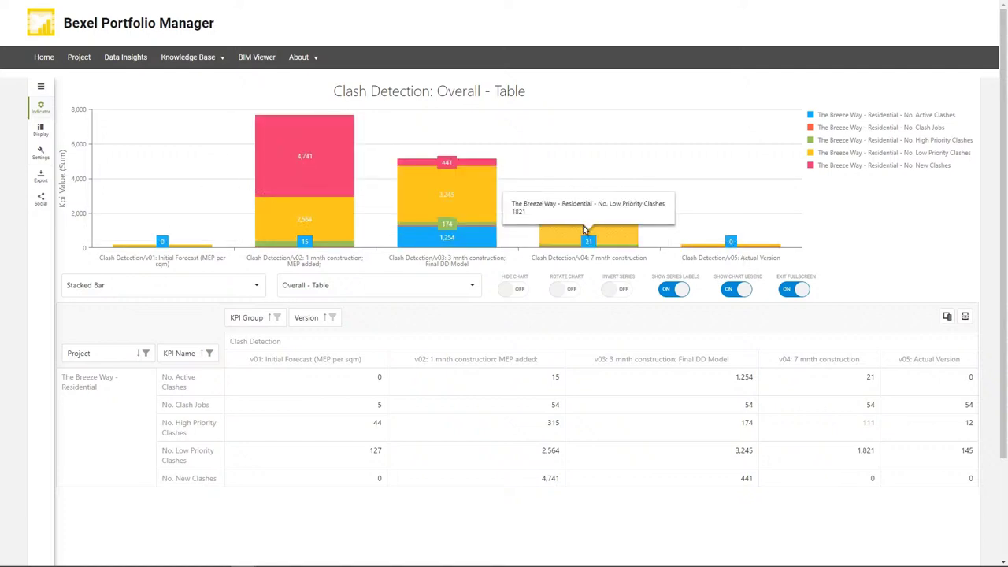
Examine the available KPI reports in the Model Explorer, Clash Detection, IDS Check, Cost, Schedule and Earned Value groups, keeping the current report.
{"action": "left_click", "coordinate": [476, 288]}
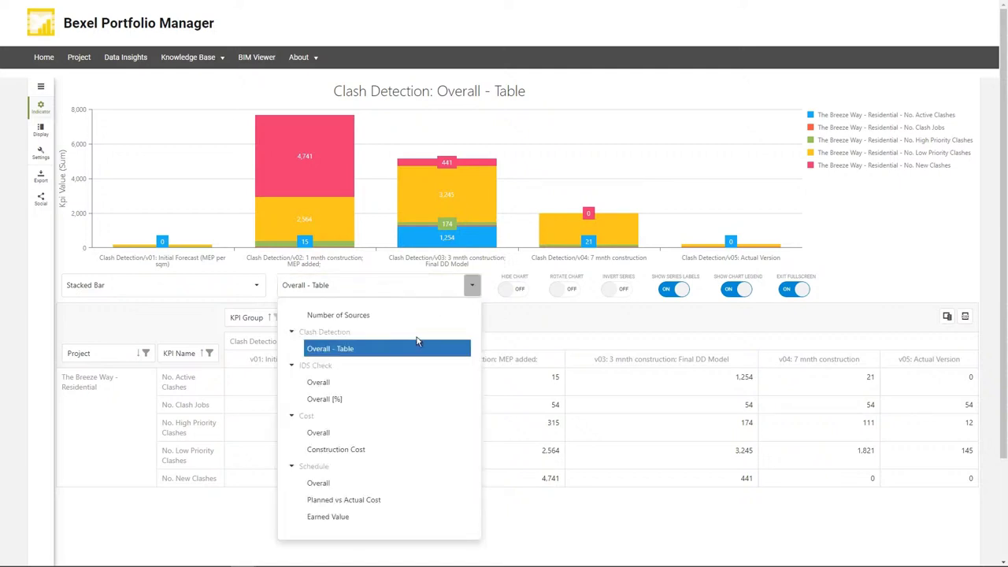
{"action": "scroll", "coordinate": [414, 375], "scroll_direction": "down", "scroll_amount": 2}
{"action": "scroll", "coordinate": [413, 425], "scroll_direction": "down", "scroll_amount": 2}
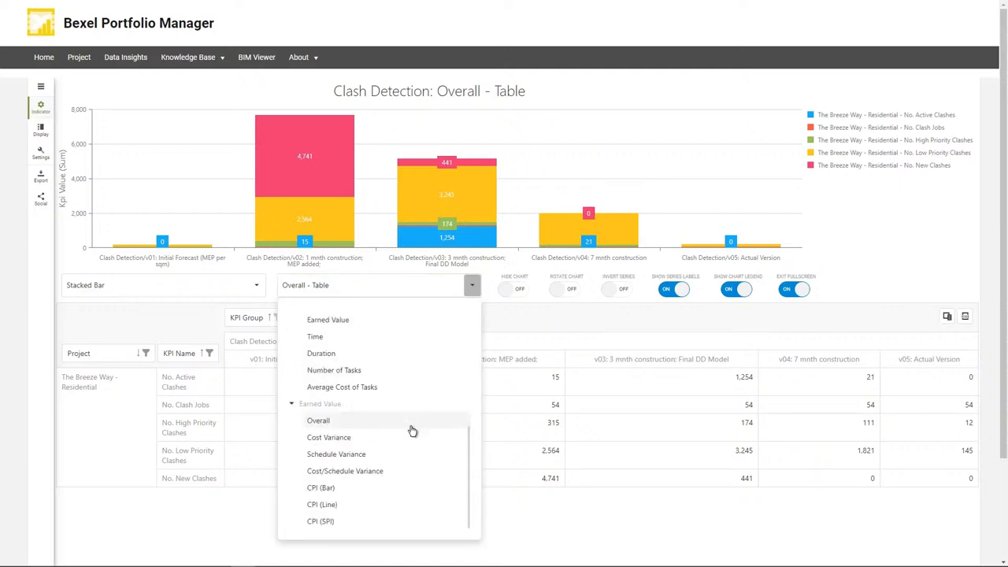
{"action": "scroll", "coordinate": [402, 463], "scroll_direction": "up", "scroll_amount": 5}
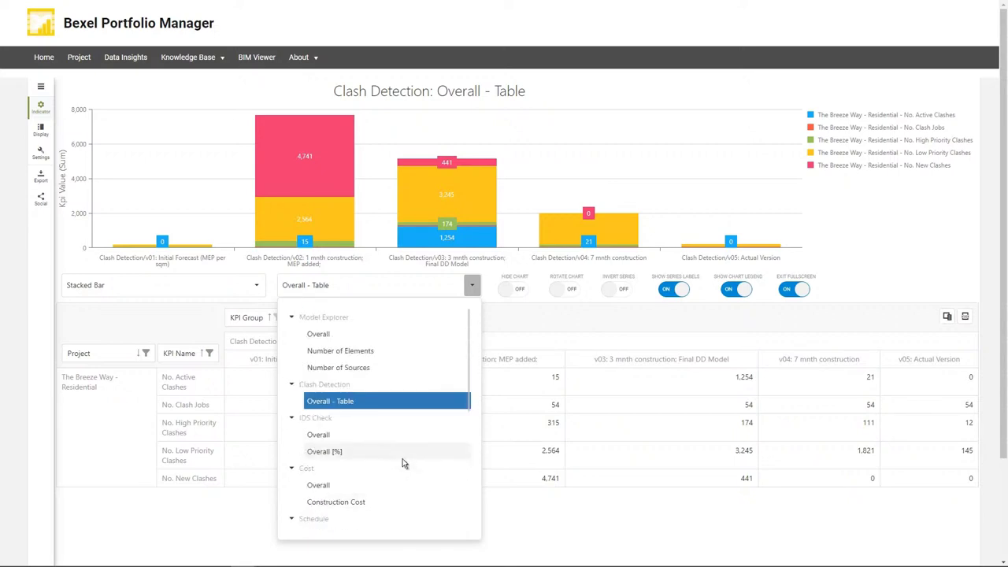
{"action": "scroll", "coordinate": [403, 461], "scroll_direction": "down", "scroll_amount": 5}
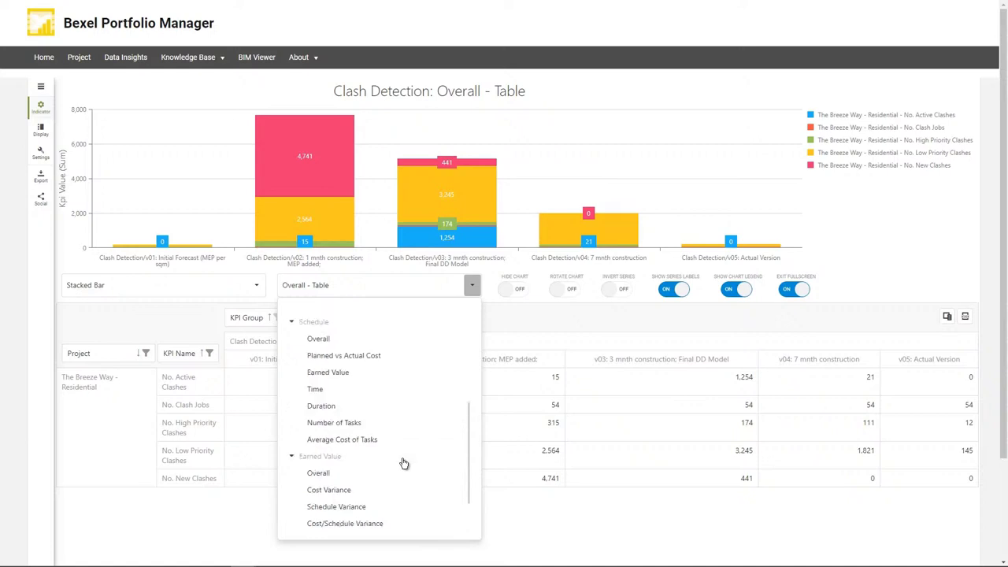
{"action": "scroll", "coordinate": [403, 463], "scroll_direction": "up", "scroll_amount": 5}
{"action": "scroll", "coordinate": [403, 463], "scroll_direction": "down", "scroll_amount": 4}
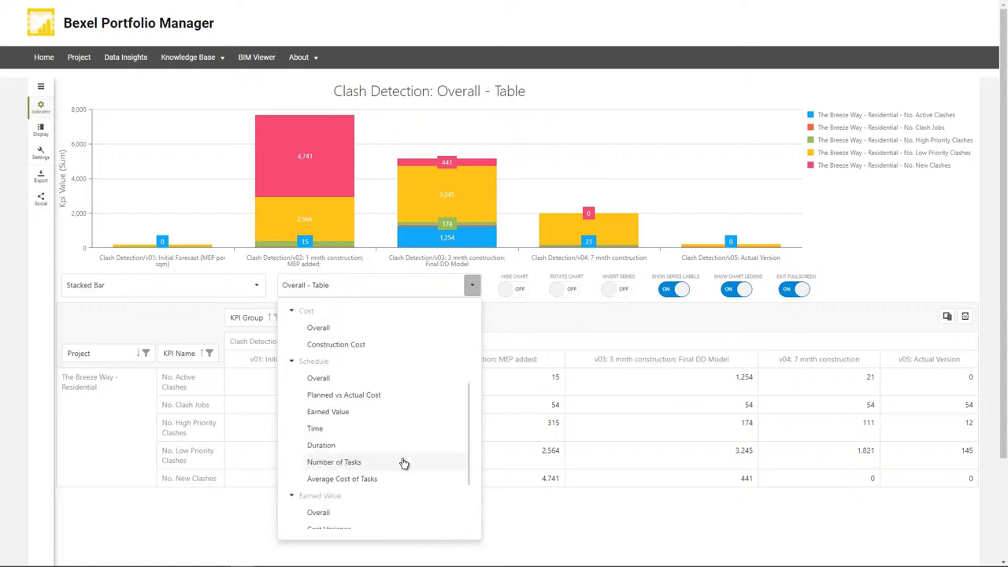
{"action": "scroll", "coordinate": [403, 463], "scroll_direction": "down", "scroll_amount": 2}
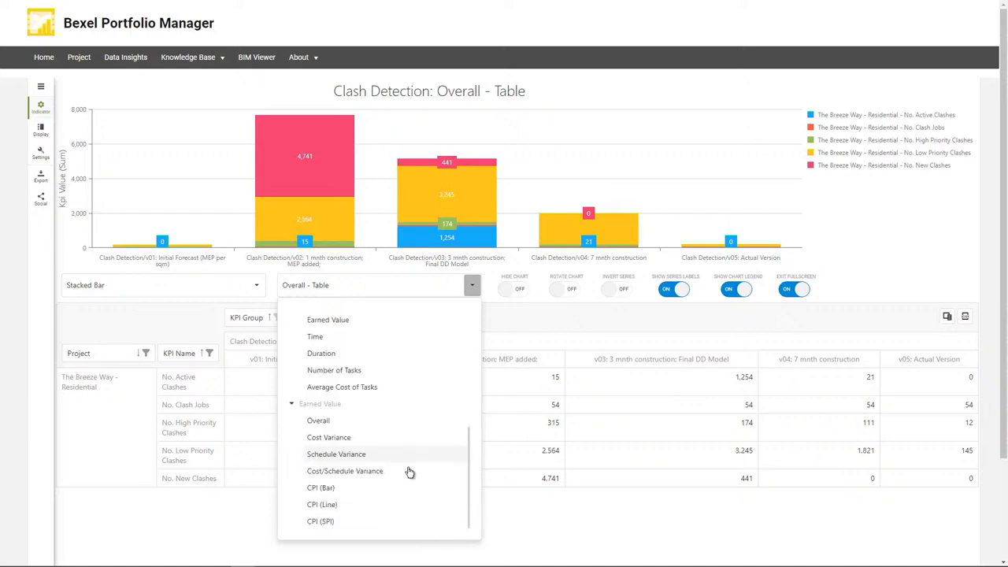
{"action": "left_click", "coordinate": [486, 492]}
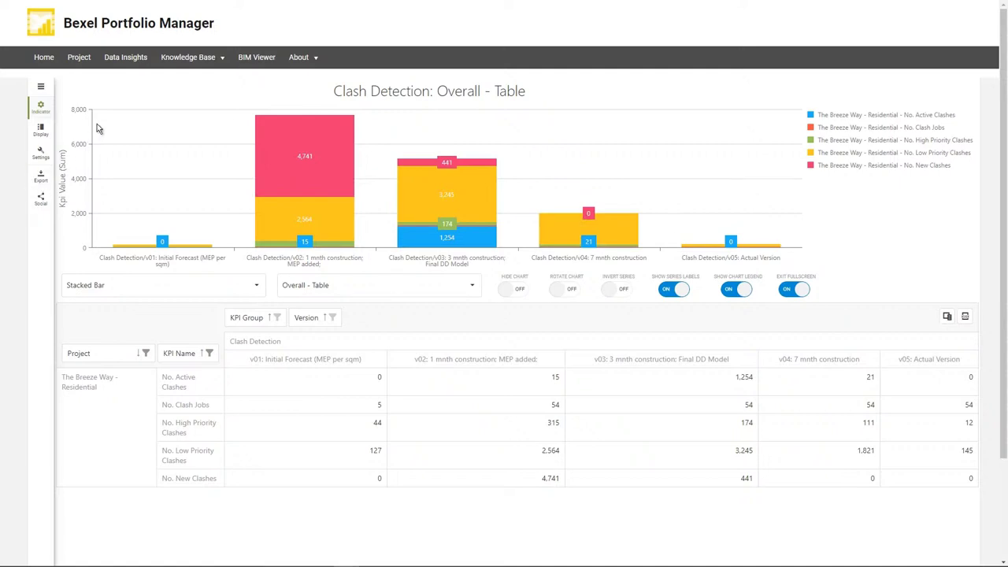
Open the BIM Viewer and examine the whole office building model from several angles and distances.
{"action": "left_click", "coordinate": [254, 60]}
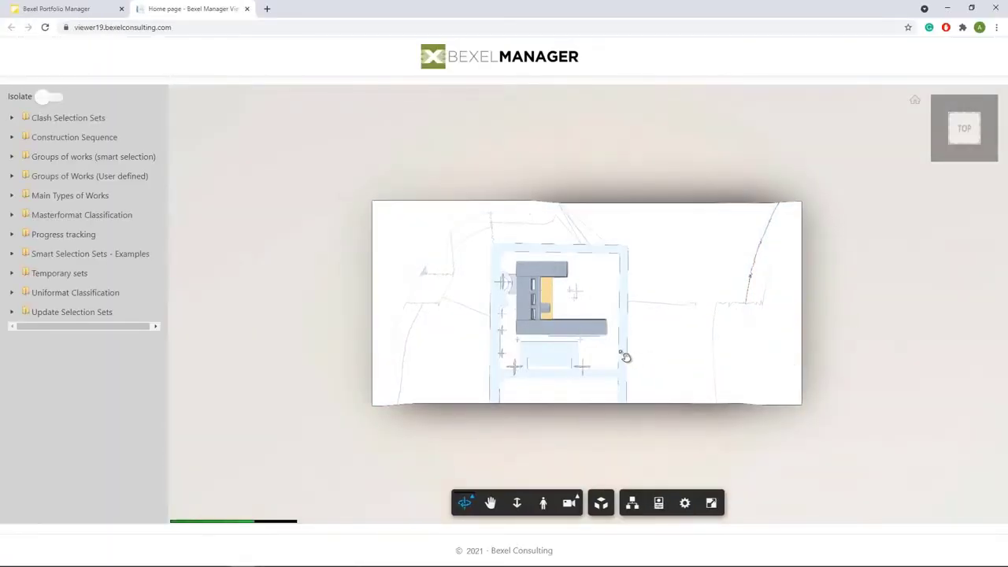
{"action": "left_click_drag", "start_coordinate": [348, 240], "coordinate": [512, 346]}
{"action": "scroll", "coordinate": [471, 359], "scroll_direction": "up", "scroll_amount": 5}
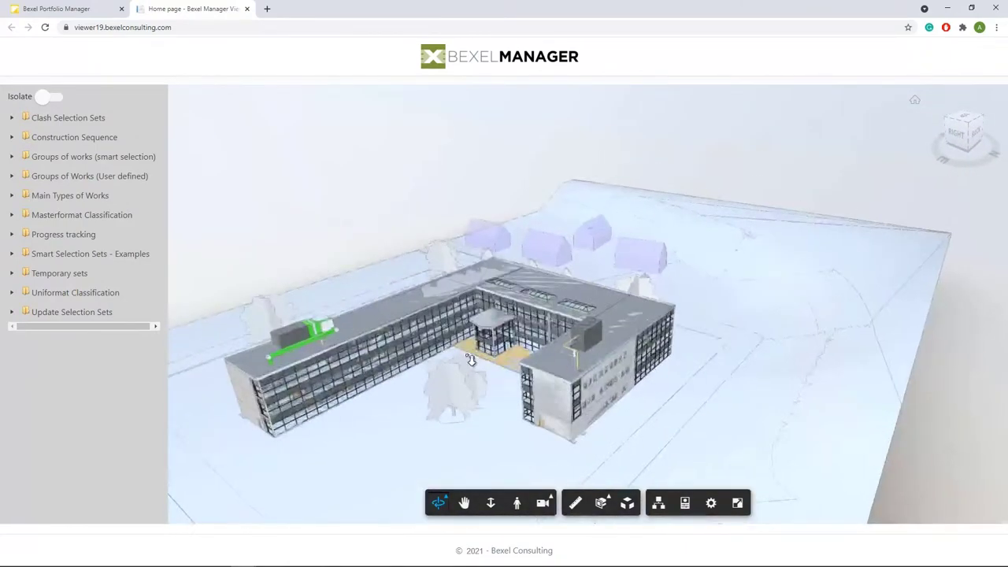
{"action": "scroll", "coordinate": [471, 360], "scroll_direction": "up", "scroll_amount": 2}
{"action": "scroll", "coordinate": [557, 300], "scroll_direction": "down", "scroll_amount": 6}
{"action": "left_click_drag", "start_coordinate": [539, 320], "coordinate": [641, 285]}
{"action": "scroll", "coordinate": [572, 295], "scroll_direction": "up", "scroll_amount": 2}
{"action": "middle_click_drag", "start_coordinate": [636, 290], "coordinate": [641, 310]}
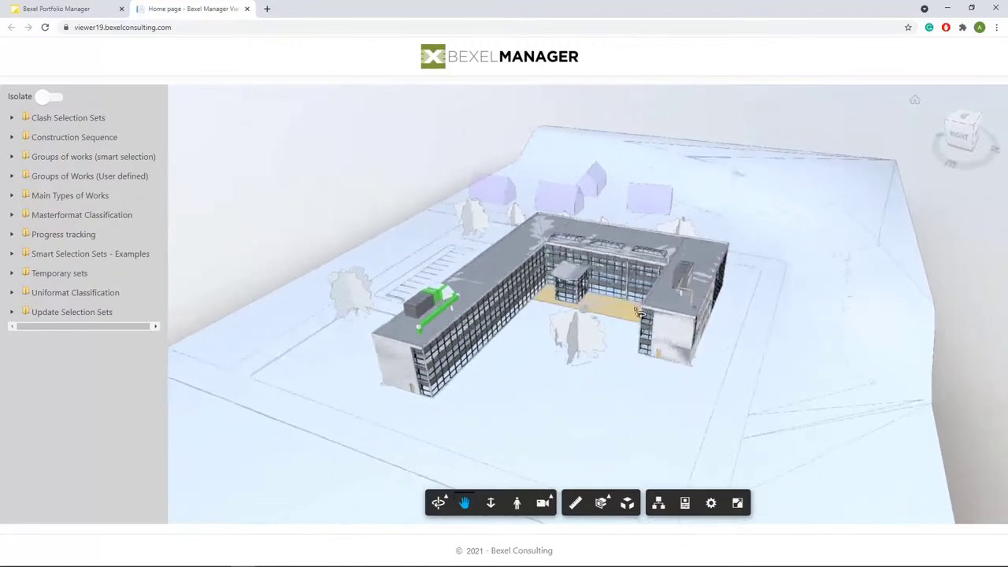
{"action": "scroll", "coordinate": [641, 309], "scroll_direction": "up", "scroll_amount": 3}
{"action": "scroll", "coordinate": [622, 306], "scroll_direction": "down", "scroll_amount": 5}
{"action": "scroll", "coordinate": [598, 301], "scroll_direction": "up", "scroll_amount": 2}
{"action": "mouse_move", "coordinate": [580, 297]}
{"action": "left_mouse_down"}
{"action": "mouse_move", "coordinate": [798, 279]}
{"action": "mouse_move", "coordinate": [568, 303]}
{"action": "left_mouse_up"}
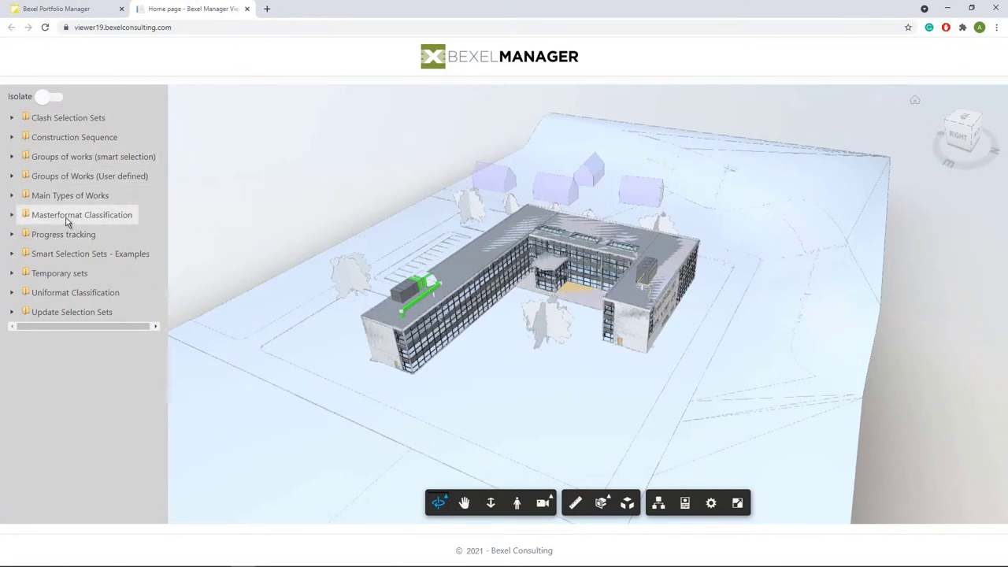
{"action": "scroll", "coordinate": [332, 264], "scroll_direction": "up", "scroll_amount": 5}
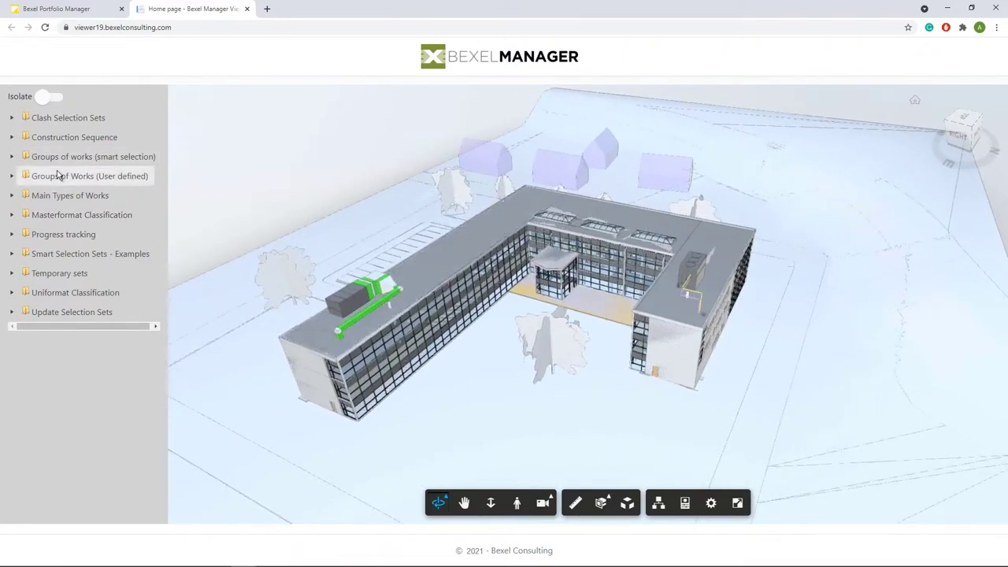
Turn on Isolate and show 01_Structural Works, 02_Architectural Works and 03_MEP Works in turn from Groups of Works (User defined).
{"action": "left_click", "coordinate": [11, 177]}
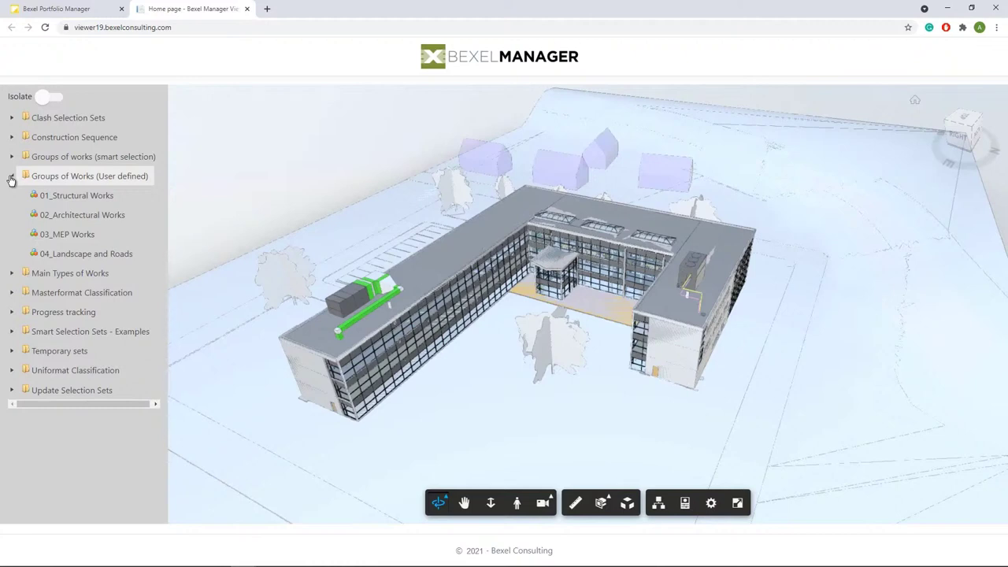
{"action": "left_click", "coordinate": [46, 198]}
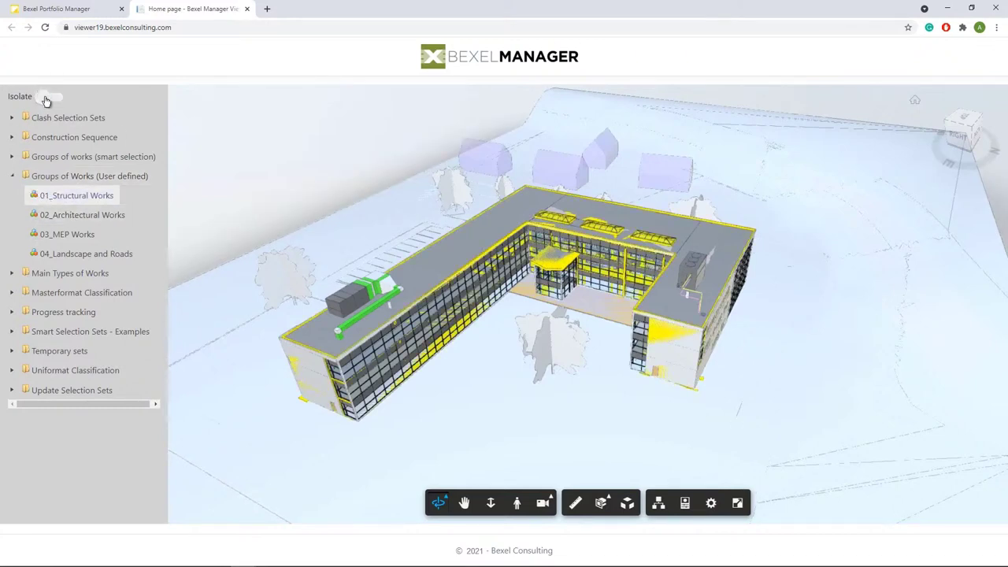
{"action": "left_click", "coordinate": [47, 96]}
{"action": "left_click", "coordinate": [72, 214]}
{"action": "left_click", "coordinate": [67, 233]}
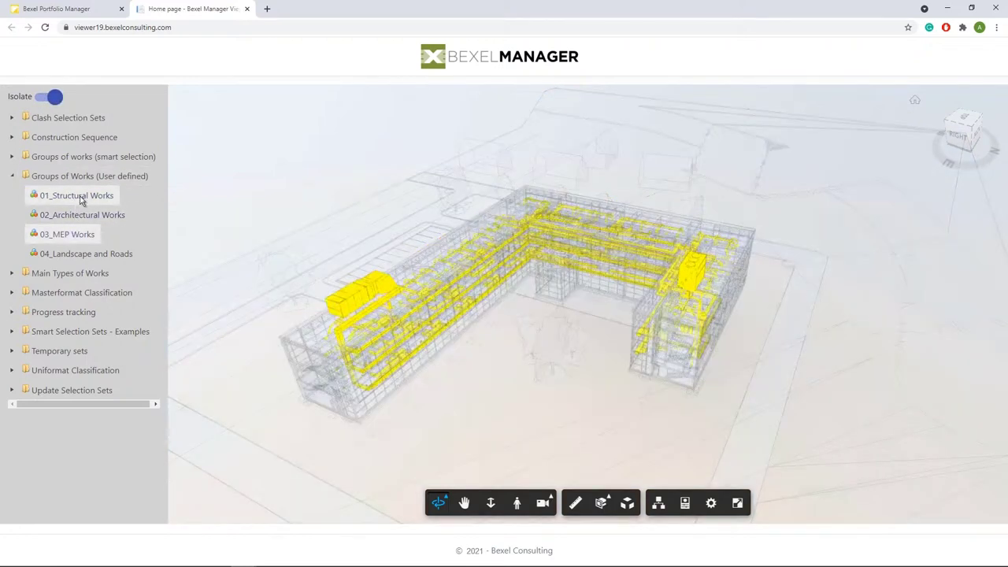
{"action": "mouse_move", "coordinate": [462, 317]}
{"action": "left_mouse_down"}
{"action": "mouse_move", "coordinate": [539, 315]}
{"action": "mouse_move", "coordinate": [452, 315]}
{"action": "left_mouse_up"}
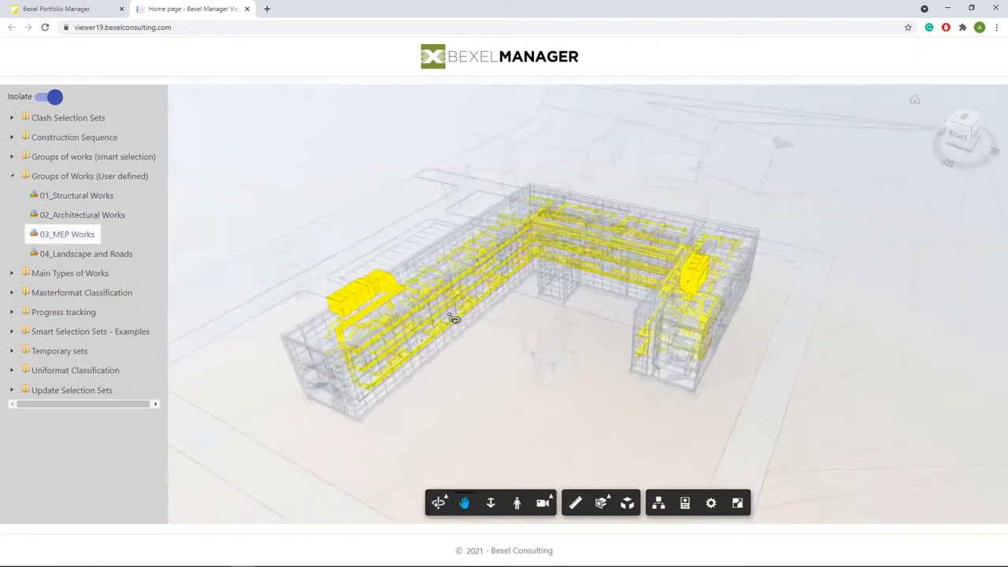
Isolate 04_Landscape and Roads and 01_Structural Works in turn and inspect the structural elements.
{"action": "left_click", "coordinate": [112, 196]}
{"action": "left_click", "coordinate": [88, 254]}
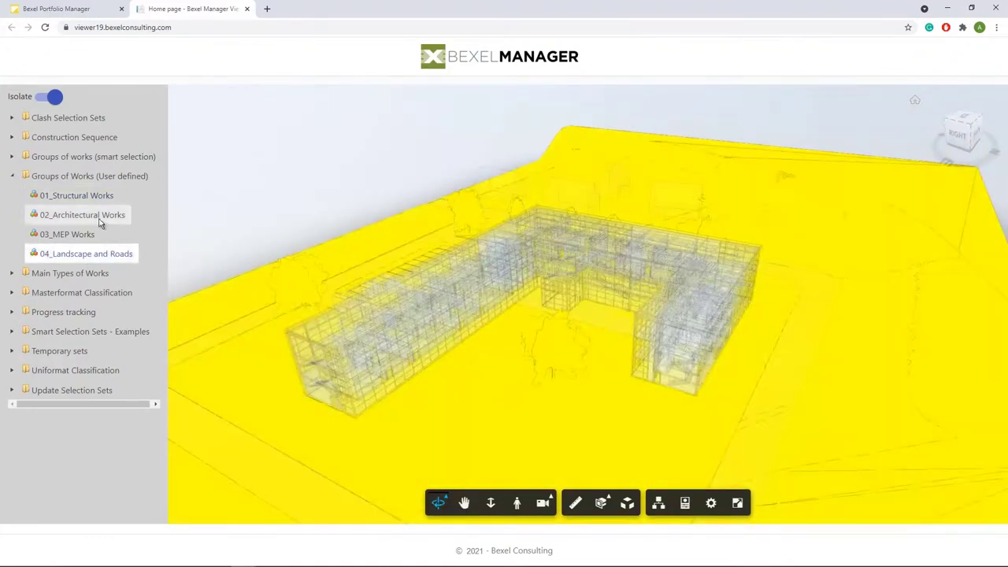
{"action": "left_click", "coordinate": [79, 195]}
{"action": "left_click_drag", "start_coordinate": [566, 289], "coordinate": [641, 255]}
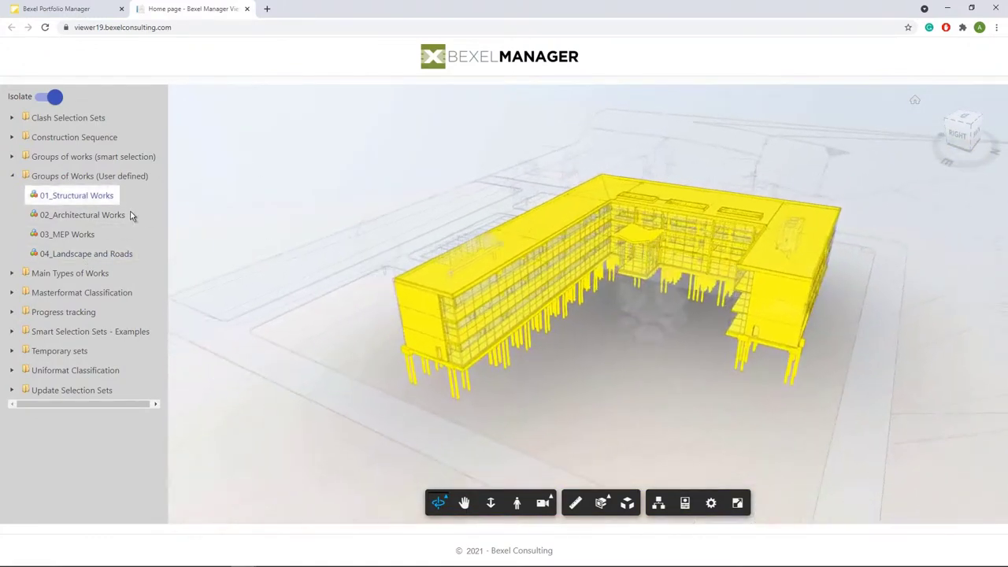
Collapse Groups of Works (User defined), expand Uniformat Classification, and inspect A Substructure and B Shell in isolation.
{"action": "double_click", "coordinate": [32, 181]}
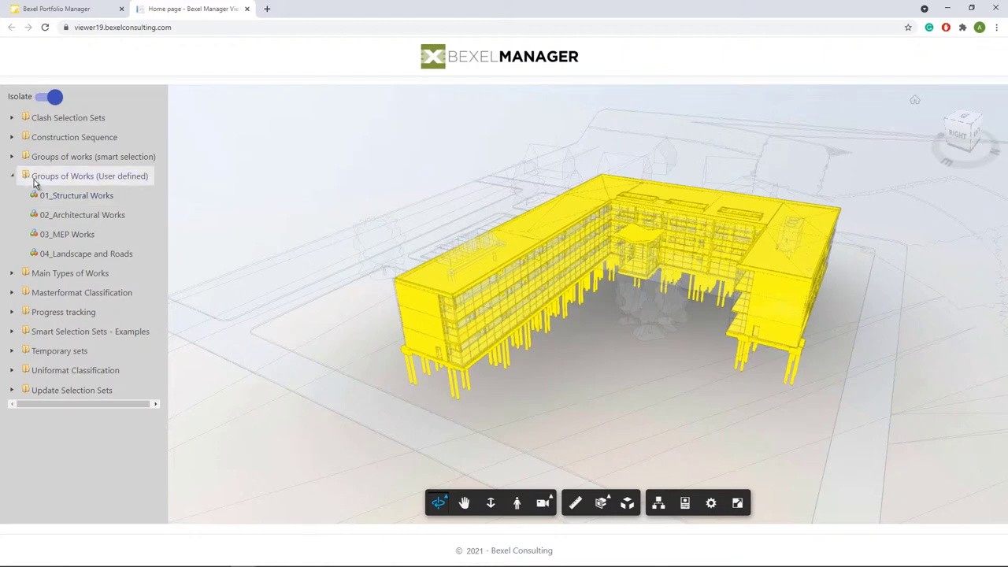
{"action": "left_click", "coordinate": [51, 296]}
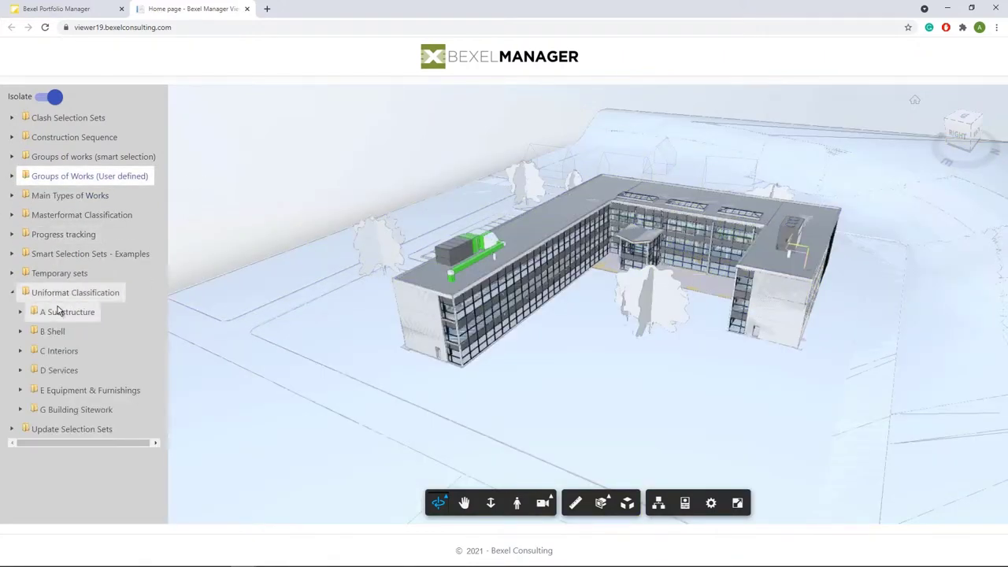
{"action": "left_click", "coordinate": [57, 315]}
{"action": "middle_click_drag", "start_coordinate": [540, 407], "coordinate": [683, 396]}
{"action": "left_click_drag", "start_coordinate": [684, 396], "coordinate": [737, 367]}
{"action": "left_click", "coordinate": [49, 332]}
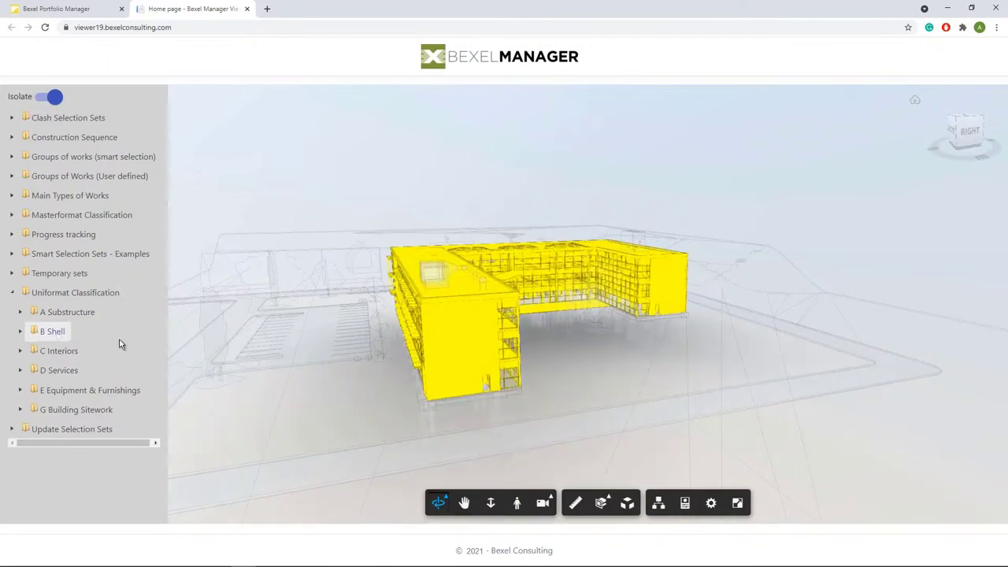
Inspect C Interiors, D Services, E Equipment & Furnishings and G Building Sitework in isolation, ending on A Substructure.
{"action": "left_click", "coordinate": [53, 352]}
{"action": "left_click_drag", "start_coordinate": [236, 350], "coordinate": [290, 359]}
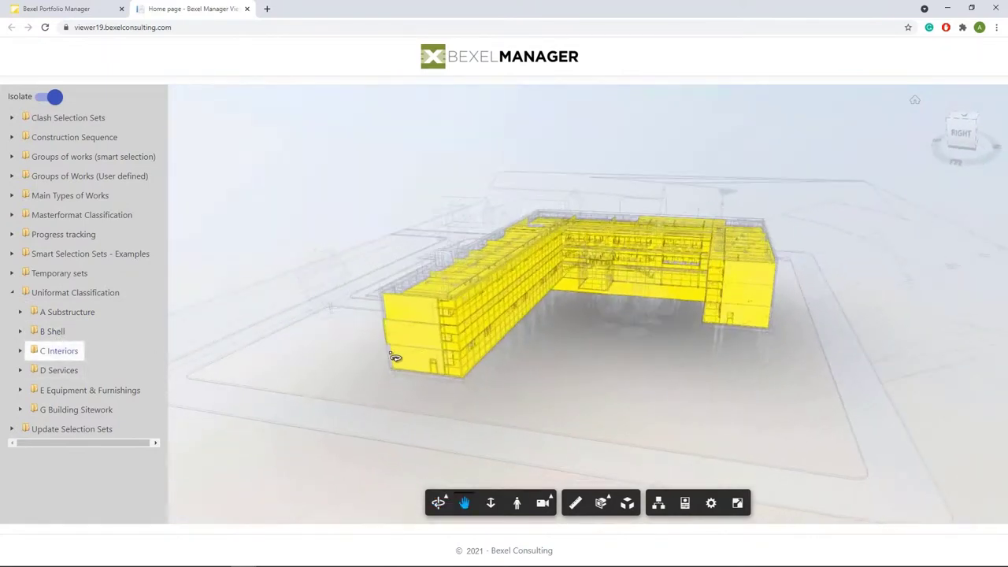
{"action": "left_click", "coordinate": [75, 371]}
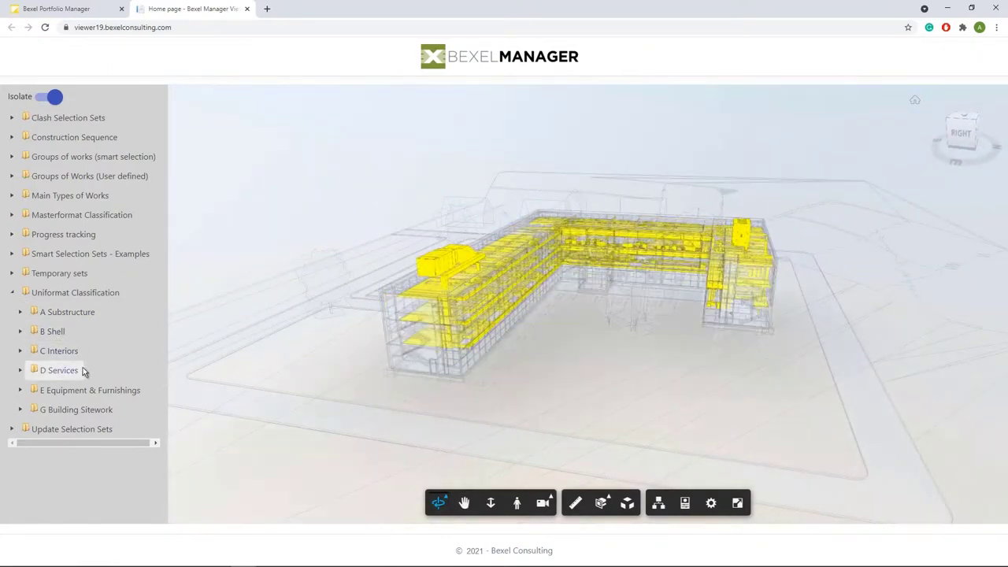
{"action": "mouse_move", "coordinate": [580, 338]}
{"action": "left_mouse_down"}
{"action": "mouse_move", "coordinate": [603, 323]}
{"action": "mouse_move", "coordinate": [762, 312]}
{"action": "mouse_move", "coordinate": [625, 308]}
{"action": "mouse_move", "coordinate": [603, 323]}
{"action": "mouse_move", "coordinate": [578, 302]}
{"action": "left_mouse_up"}
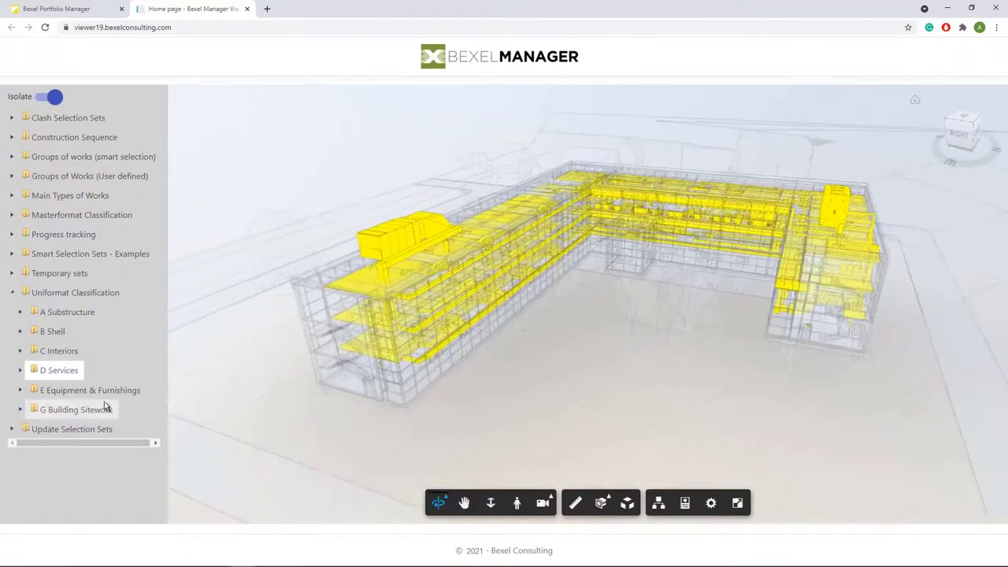
{"action": "left_click", "coordinate": [90, 392]}
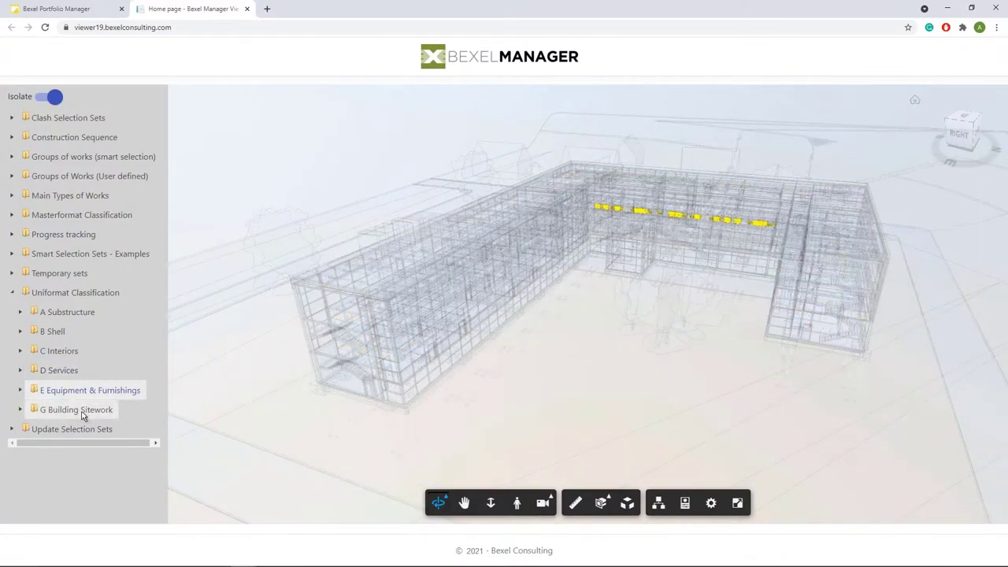
{"action": "left_click", "coordinate": [82, 411]}
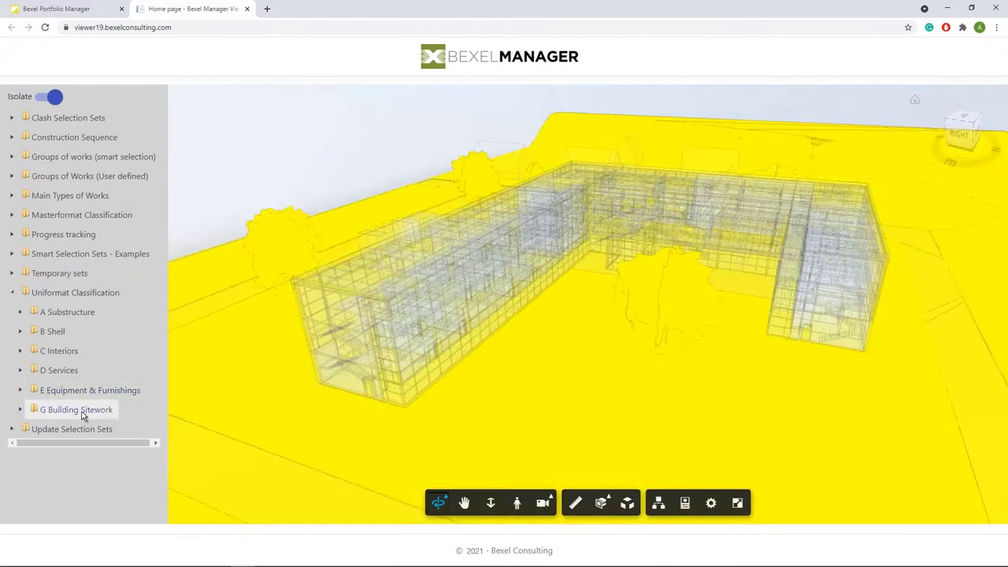
{"action": "left_click", "coordinate": [79, 310]}
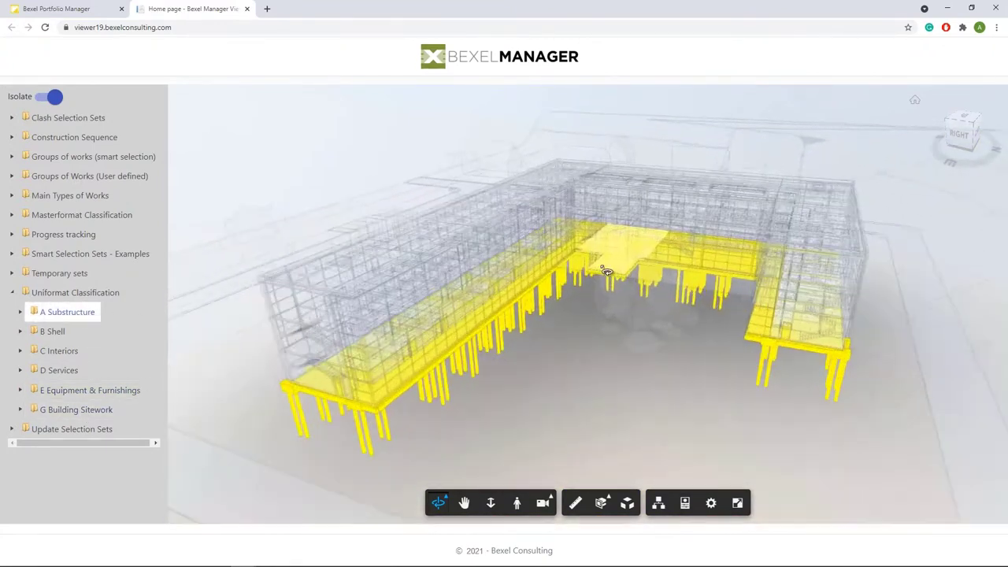
{"action": "left_click_drag", "start_coordinate": [606, 272], "coordinate": [596, 285]}
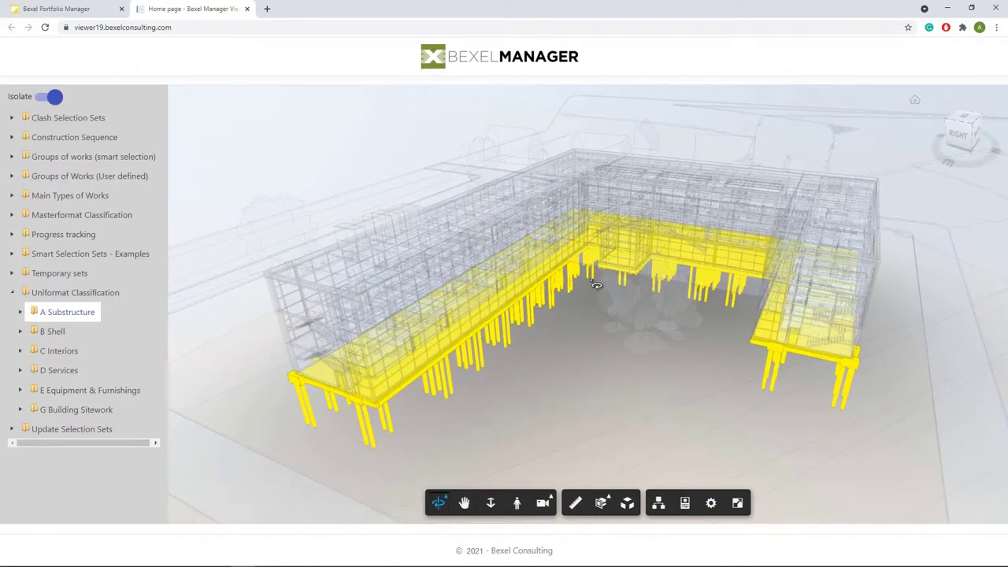
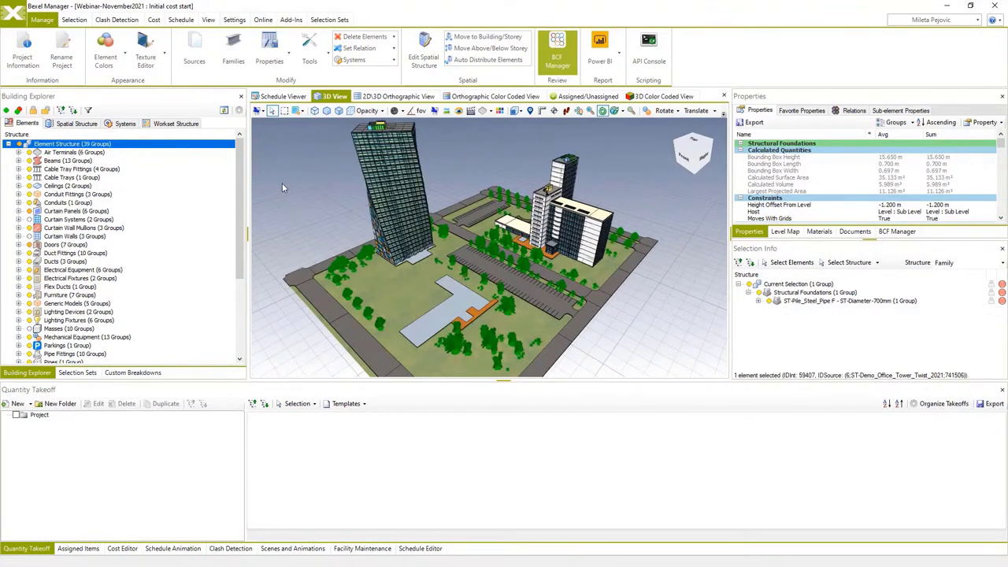
Switch to Bexel Manager and show the Webinar-November2021 model's spatial structure by building and floor.
{"action": "left_click", "coordinate": [85, 125]}
{"action": "scroll", "coordinate": [71, 163], "scroll_direction": "up", "scroll_amount": 2}
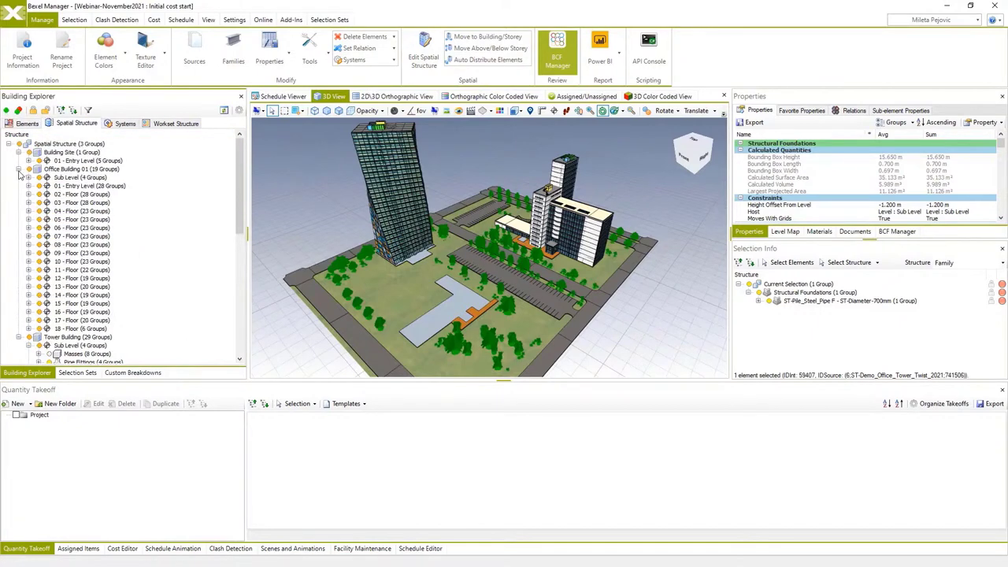
Collapse Office Building 01, Tower Building and Building Site in the spatial structure, and review the project's source models.
{"action": "left_click", "coordinate": [18, 169]}
{"action": "left_click", "coordinate": [19, 178]}
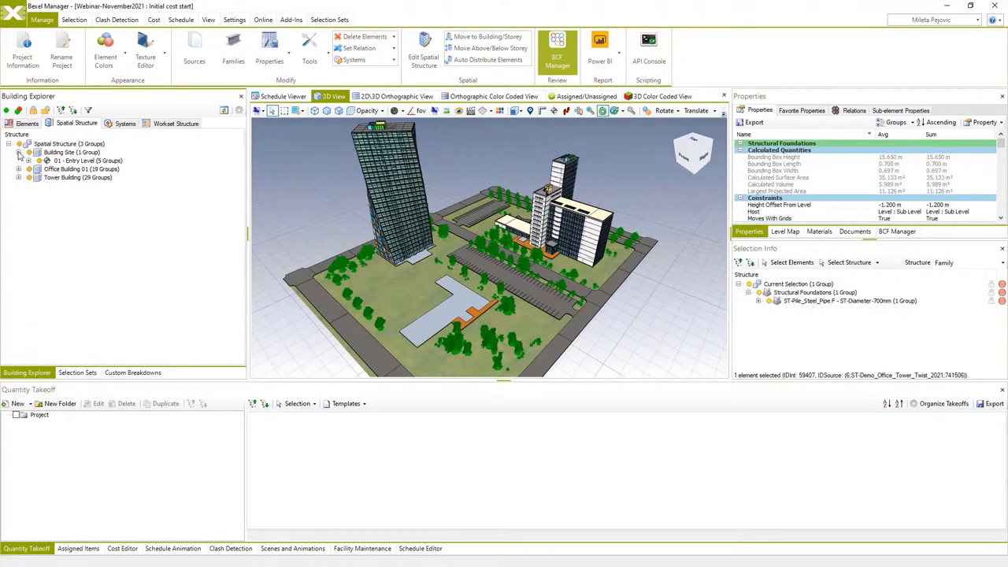
{"action": "left_click", "coordinate": [18, 152]}
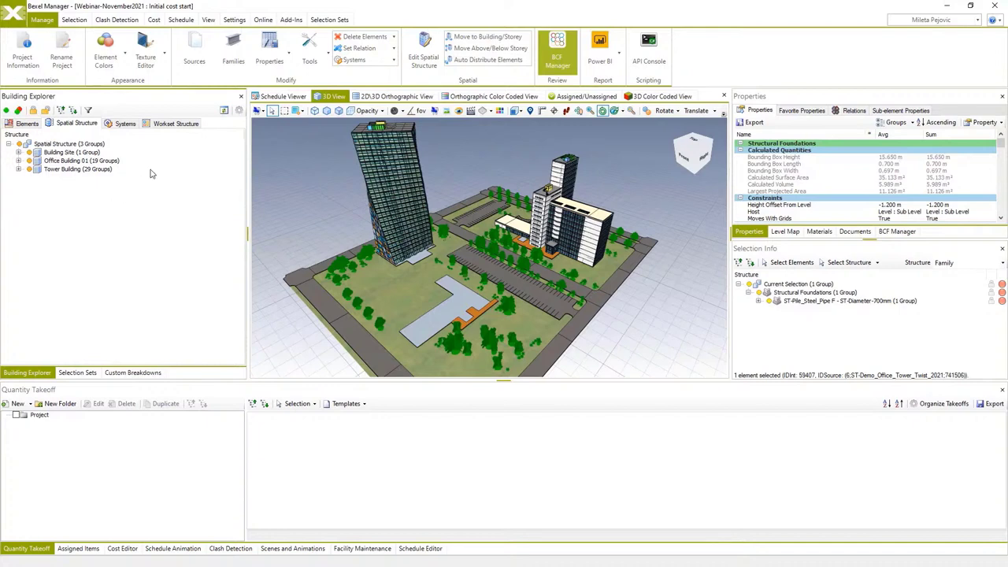
{"action": "left_click", "coordinate": [194, 52]}
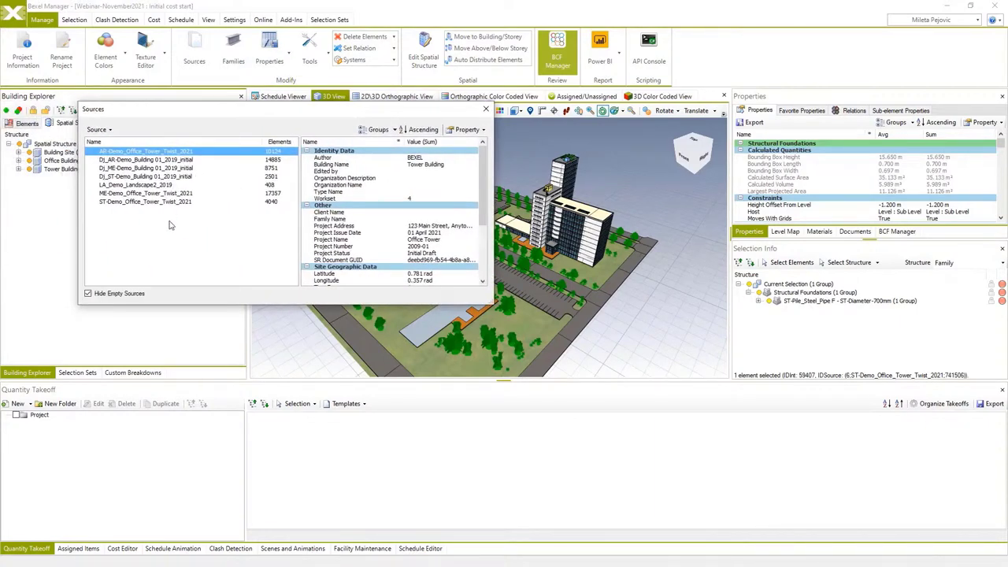
{"action": "left_click", "coordinate": [486, 111]}
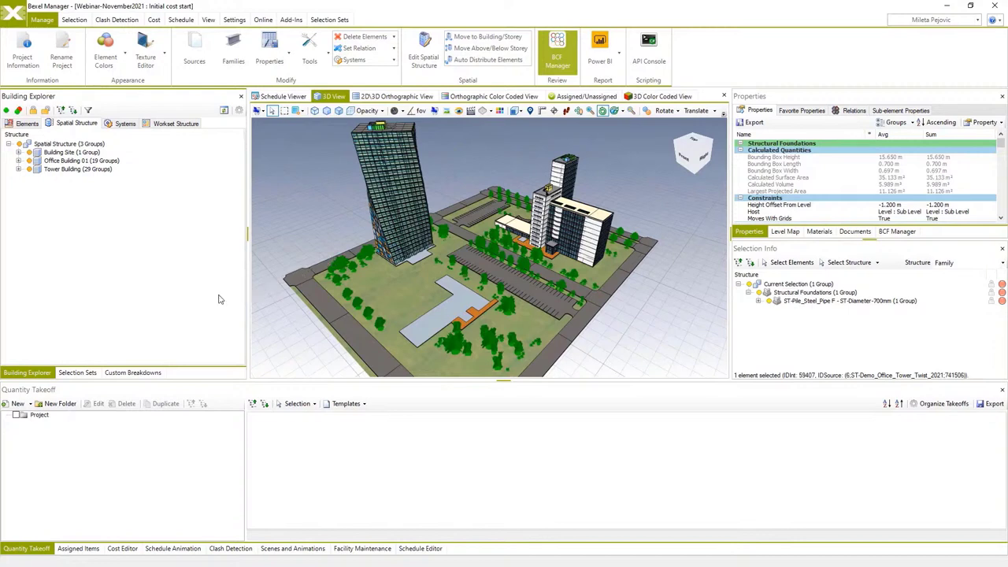
Show the project's selection sets and open 01 - Selection sets import.xlsx in Excel from the Import Selection Sets file chooser.
{"action": "left_click", "coordinate": [93, 375]}
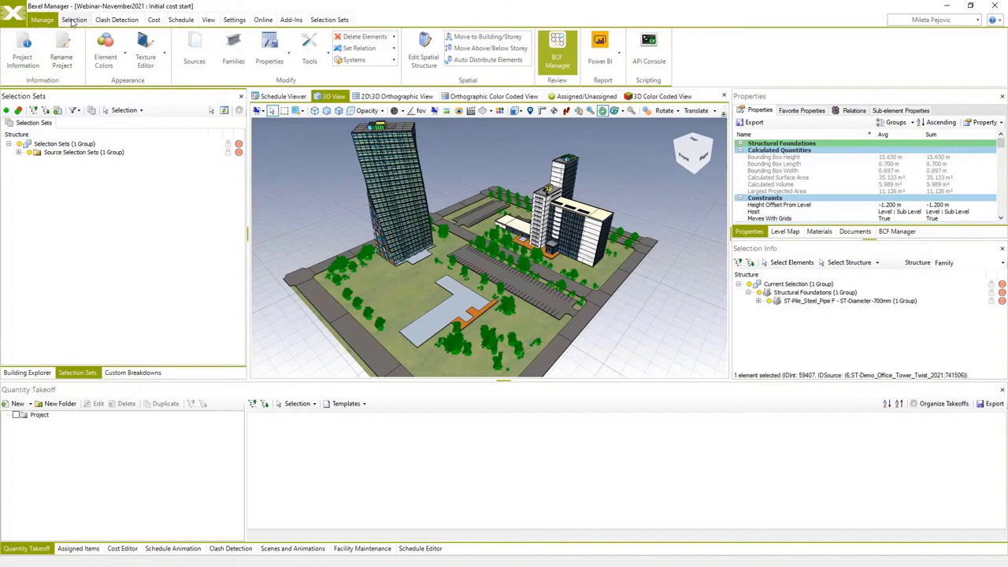
{"action": "left_click", "coordinate": [290, 20]}
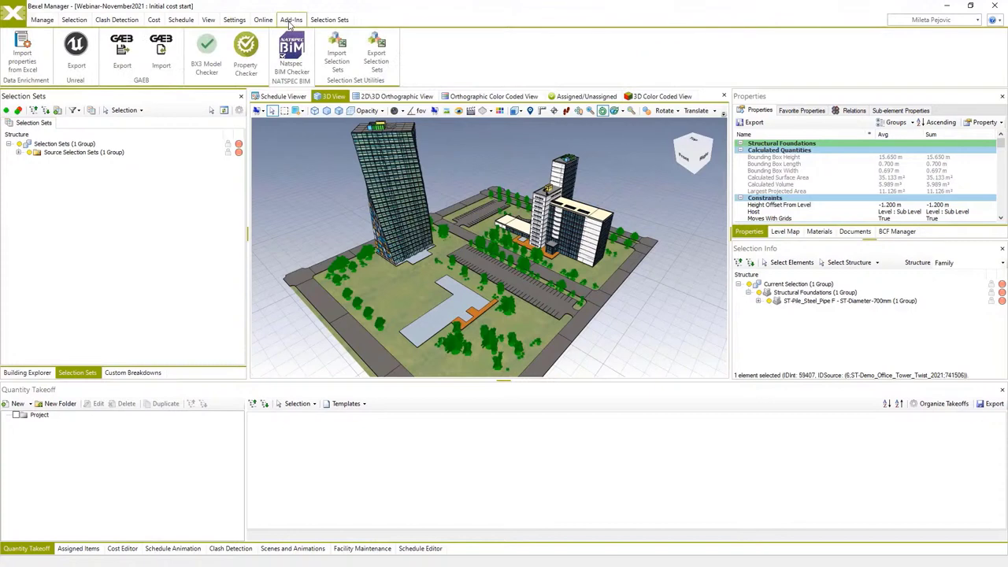
{"action": "left_click", "coordinate": [335, 47]}
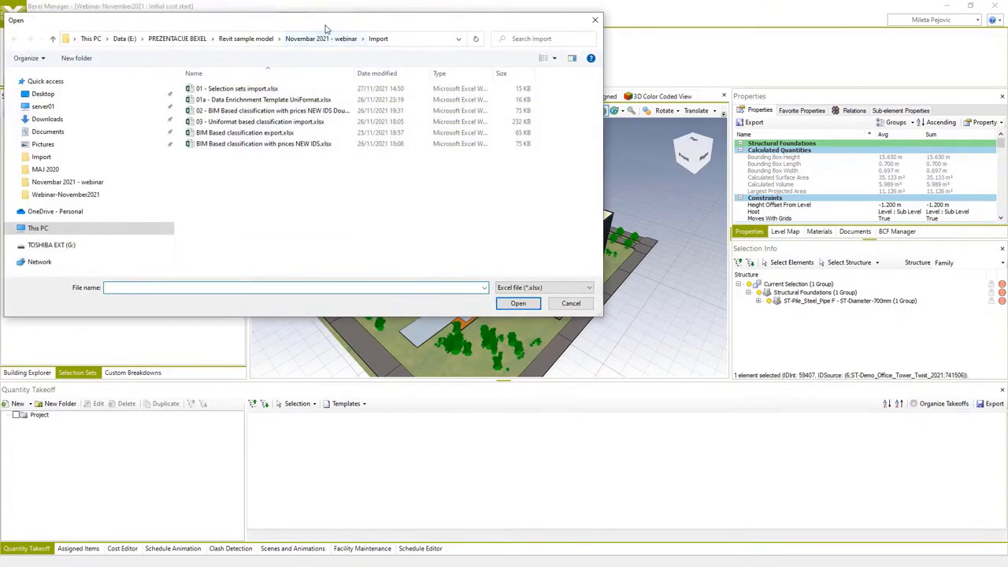
{"action": "left_click", "coordinate": [260, 90]}
{"action": "right_click", "coordinate": [260, 89]}
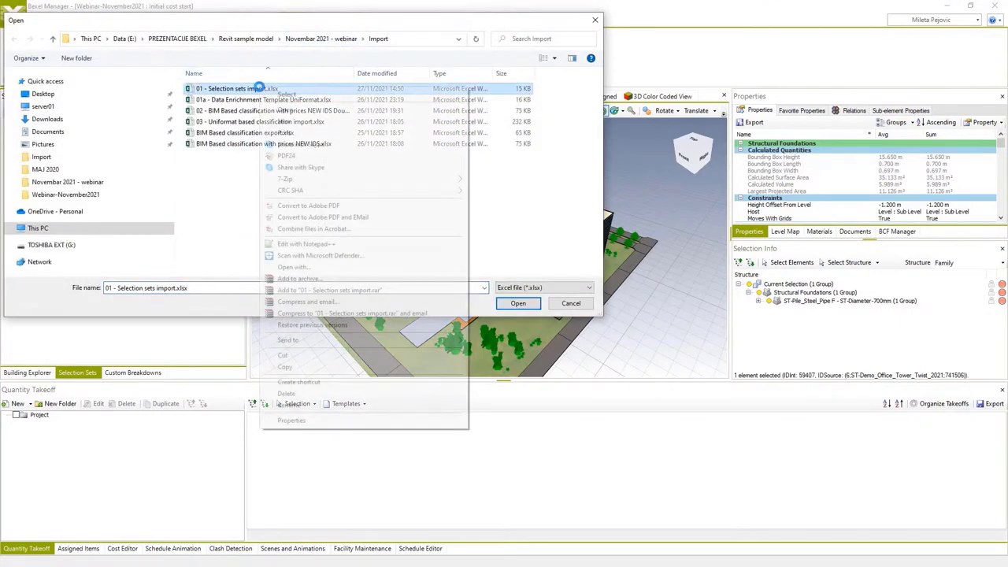
{"action": "left_click", "coordinate": [285, 109]}
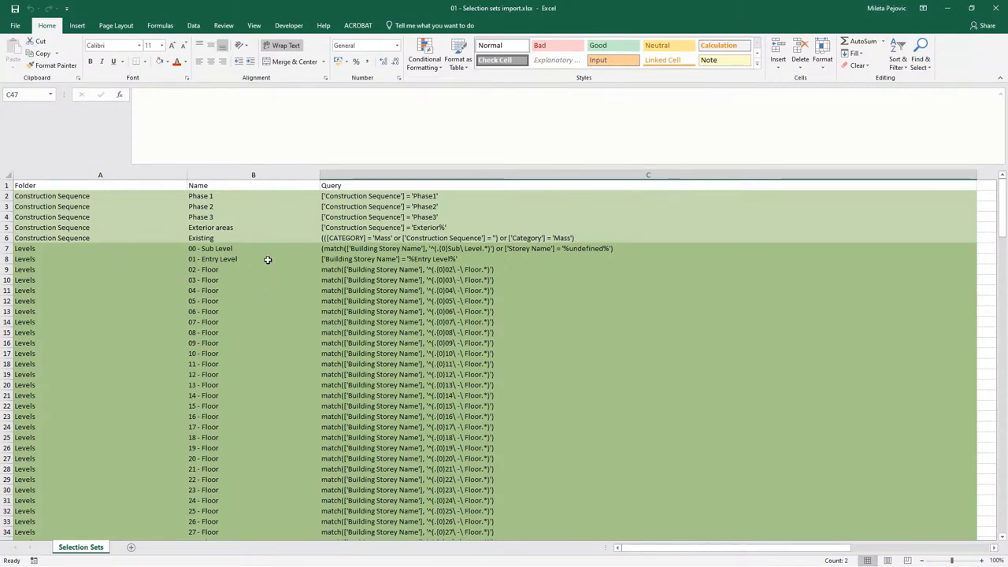
Examine the folders, names and queries in the Selection Sets sheet, from Construction Sequence and Levels through Clash Groups to Groups of works.
{"action": "scroll", "coordinate": [268, 260], "scroll_direction": "down", "scroll_amount": 3}
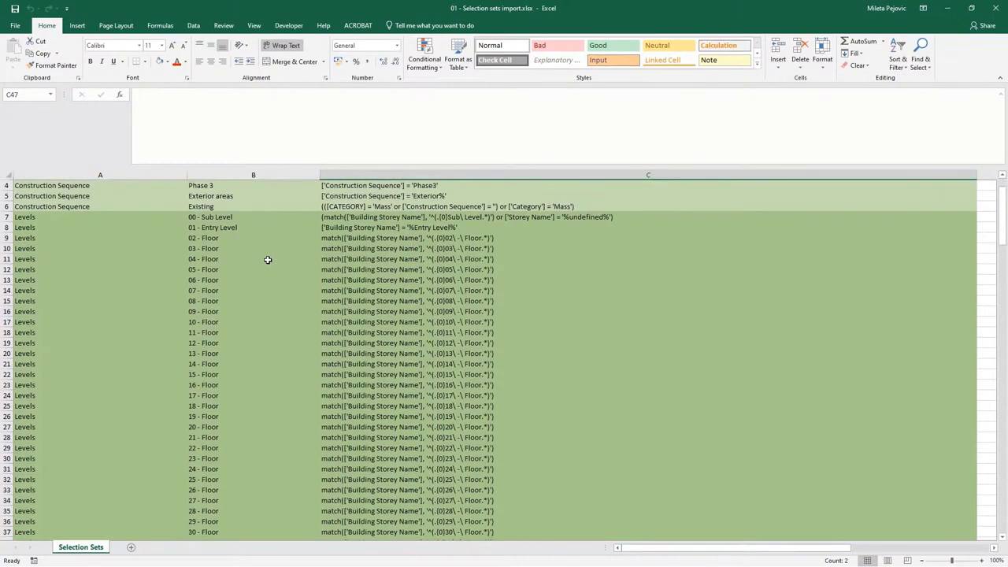
{"action": "scroll", "coordinate": [268, 260], "scroll_direction": "down", "scroll_amount": 4}
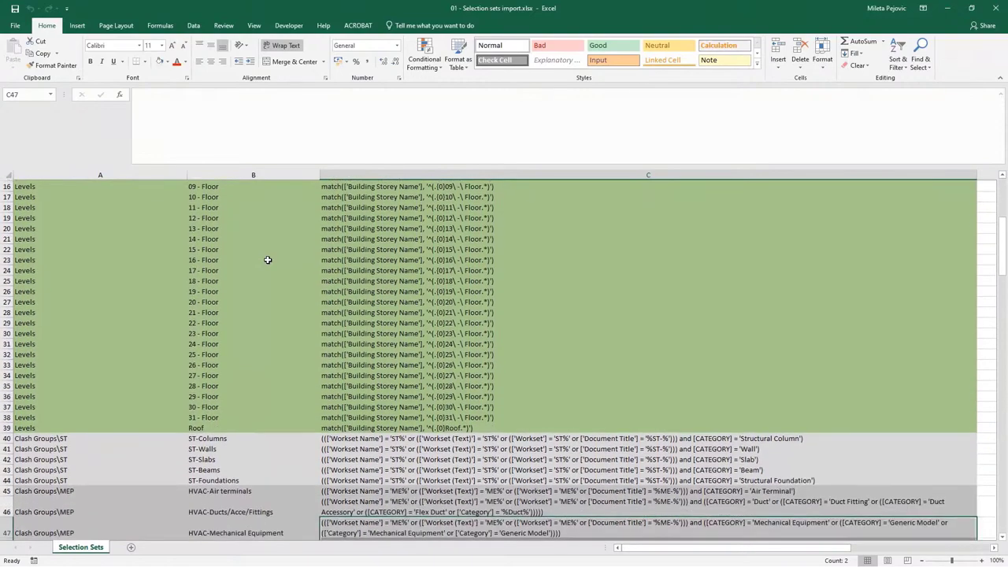
{"action": "scroll", "coordinate": [268, 259], "scroll_direction": "down", "scroll_amount": 3}
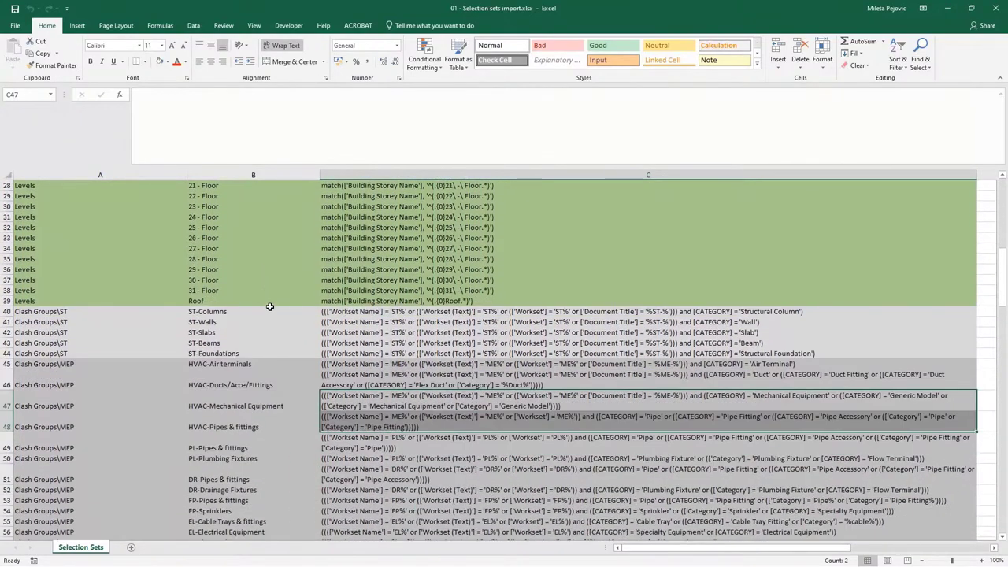
{"action": "scroll", "coordinate": [269, 313], "scroll_direction": "down", "scroll_amount": 1}
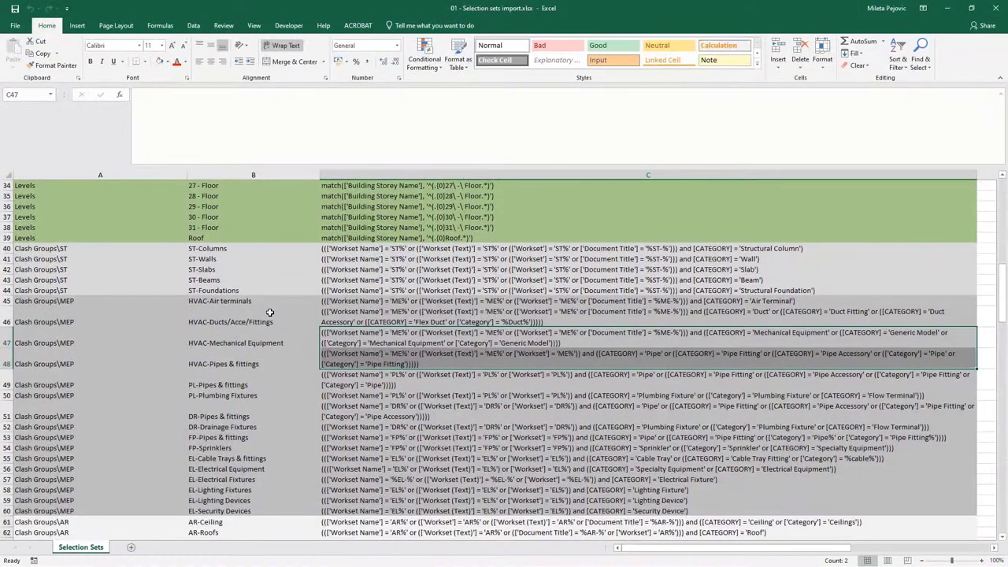
{"action": "scroll", "coordinate": [269, 312], "scroll_direction": "down", "scroll_amount": 1}
{"action": "scroll", "coordinate": [269, 312], "scroll_direction": "down", "scroll_amount": 1}
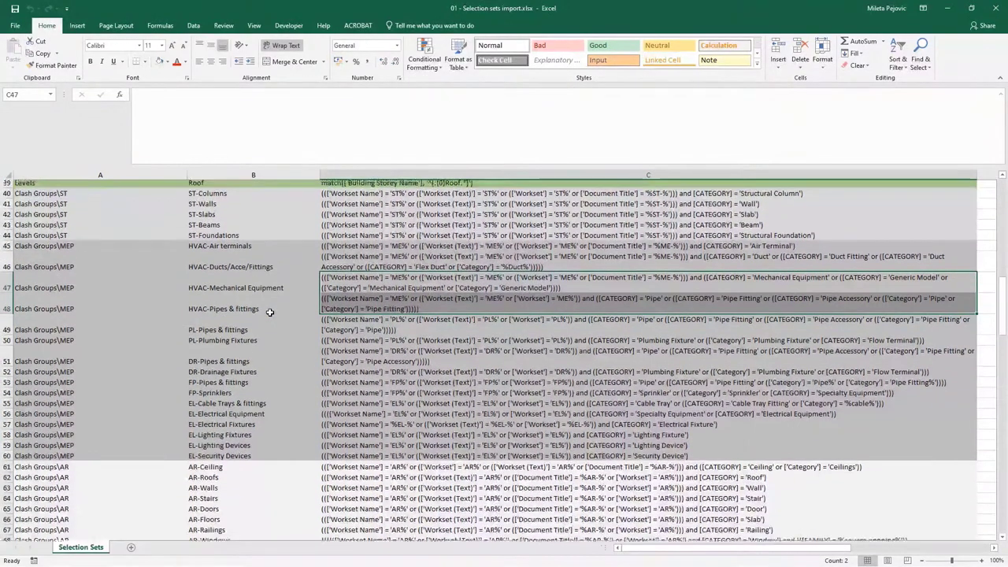
{"action": "scroll", "coordinate": [269, 313], "scroll_direction": "down", "scroll_amount": 2}
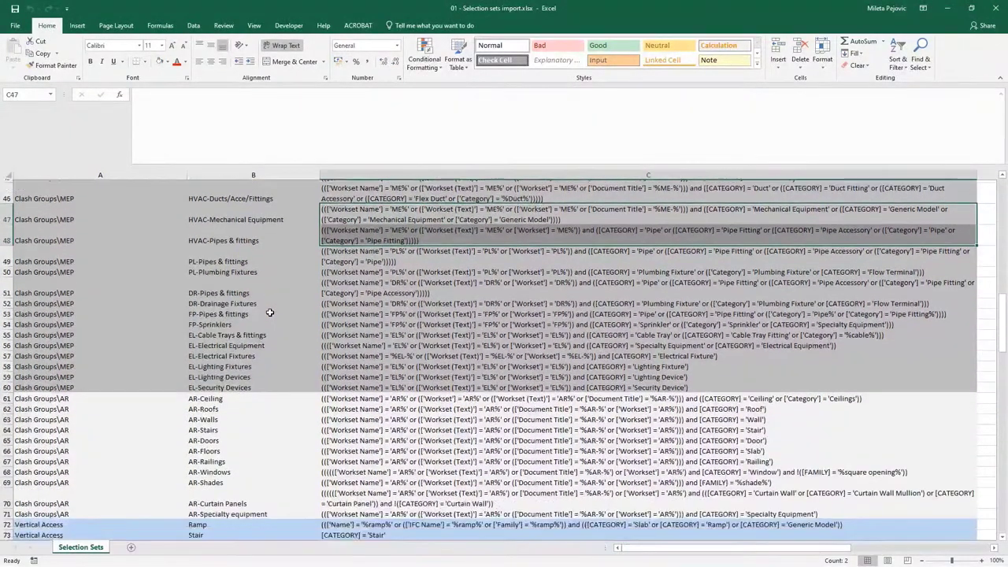
{"action": "scroll", "coordinate": [269, 312], "scroll_direction": "down", "scroll_amount": 1}
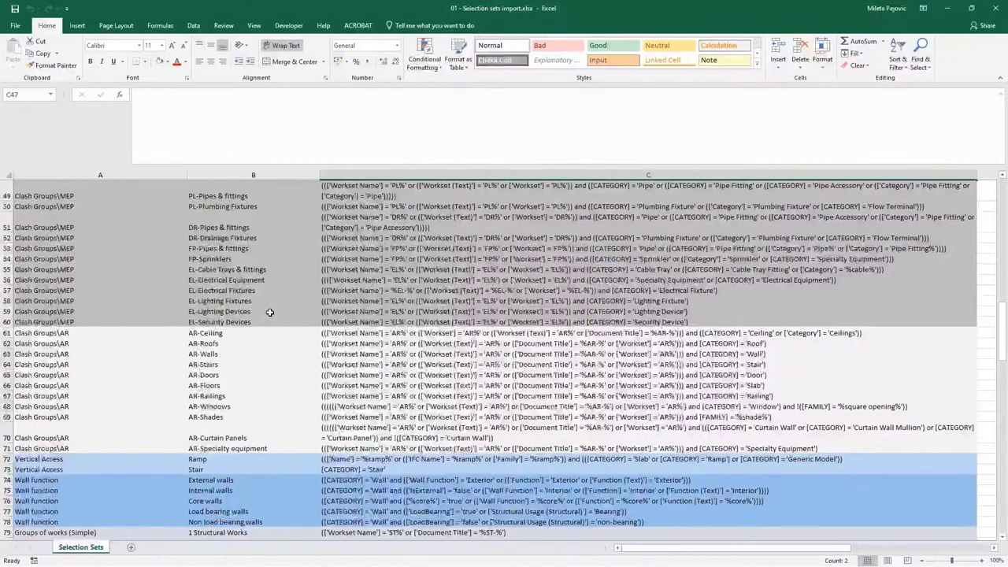
{"action": "scroll", "coordinate": [269, 312], "scroll_direction": "down", "scroll_amount": 2}
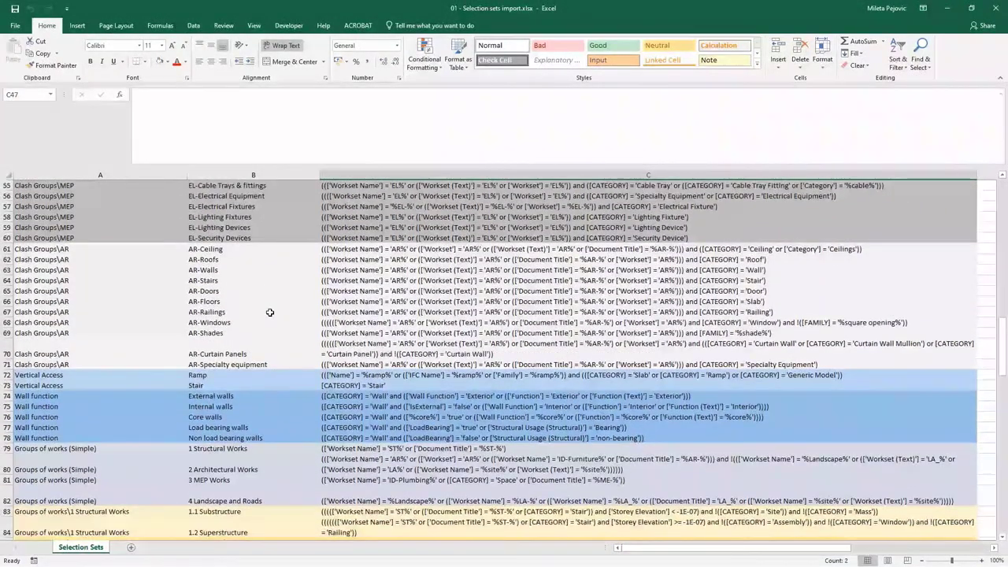
{"action": "scroll", "coordinate": [269, 312], "scroll_direction": "down", "scroll_amount": 1}
{"action": "scroll", "coordinate": [269, 312], "scroll_direction": "down", "scroll_amount": 1}
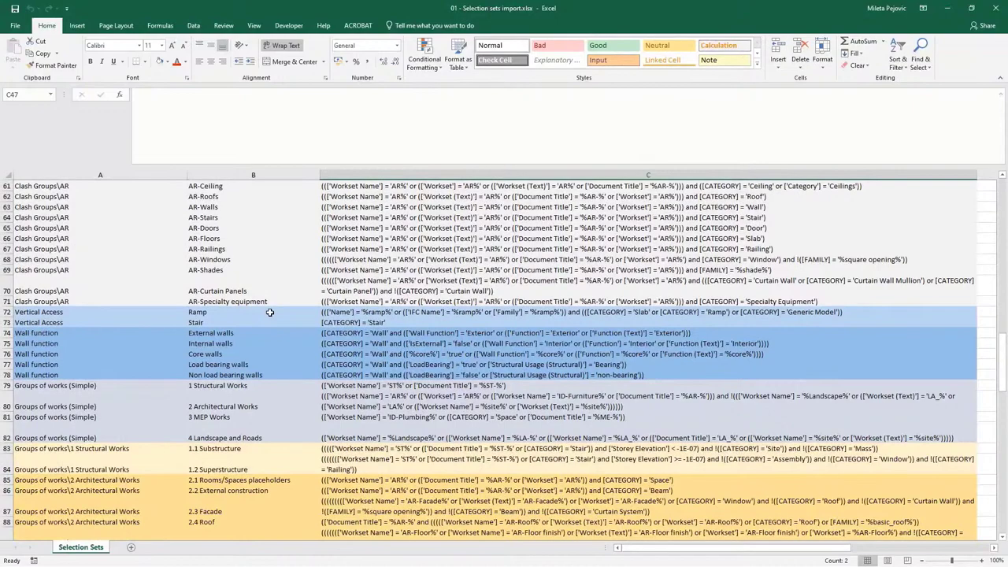
Leave the Excel workbook and import the selection sets from "01 - Selection sets import.xlsx" into Bexel Manager.
{"action": "scroll", "coordinate": [270, 312], "scroll_direction": "up", "scroll_amount": 10}
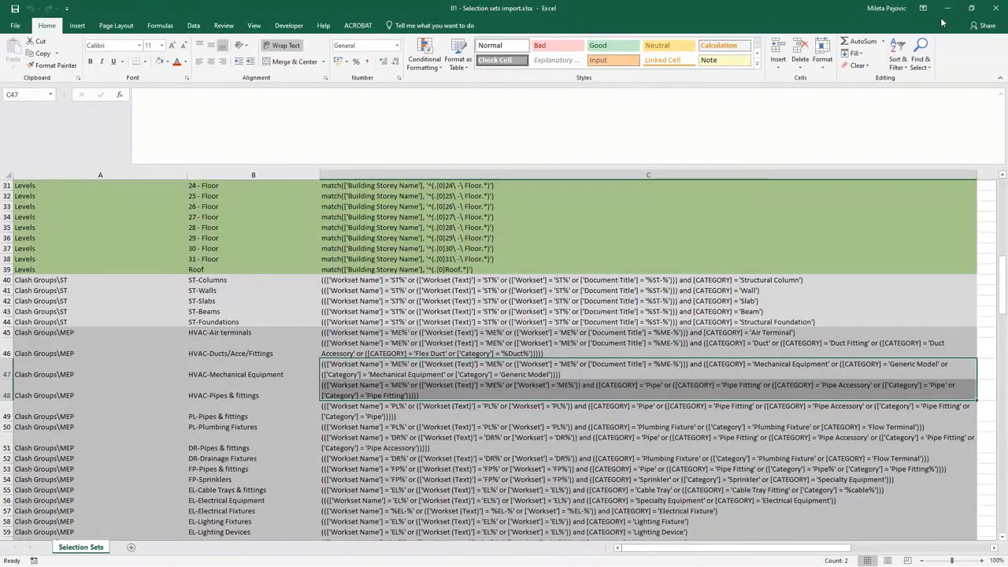
{"action": "left_click", "coordinate": [997, 15]}
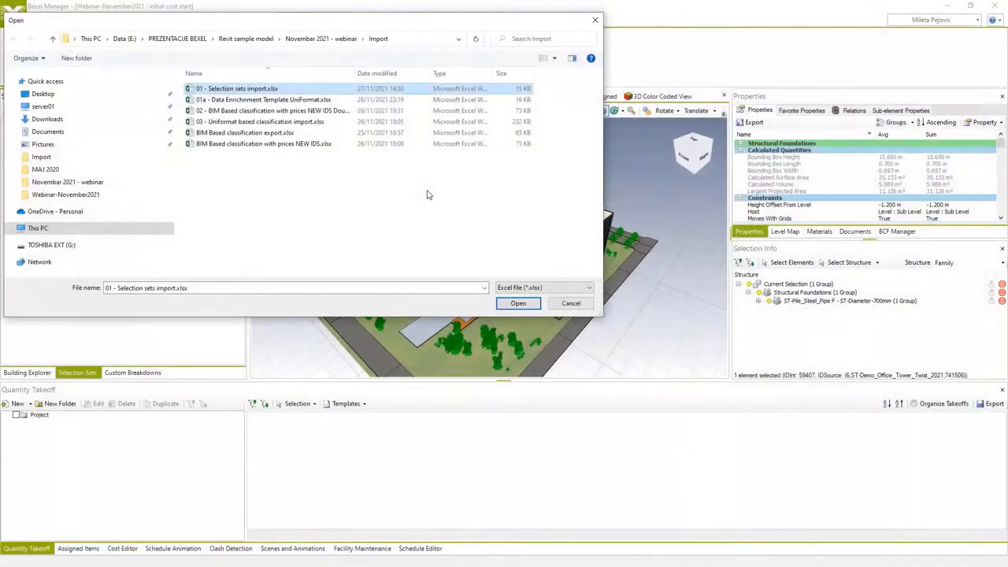
{"action": "left_click", "coordinate": [517, 303]}
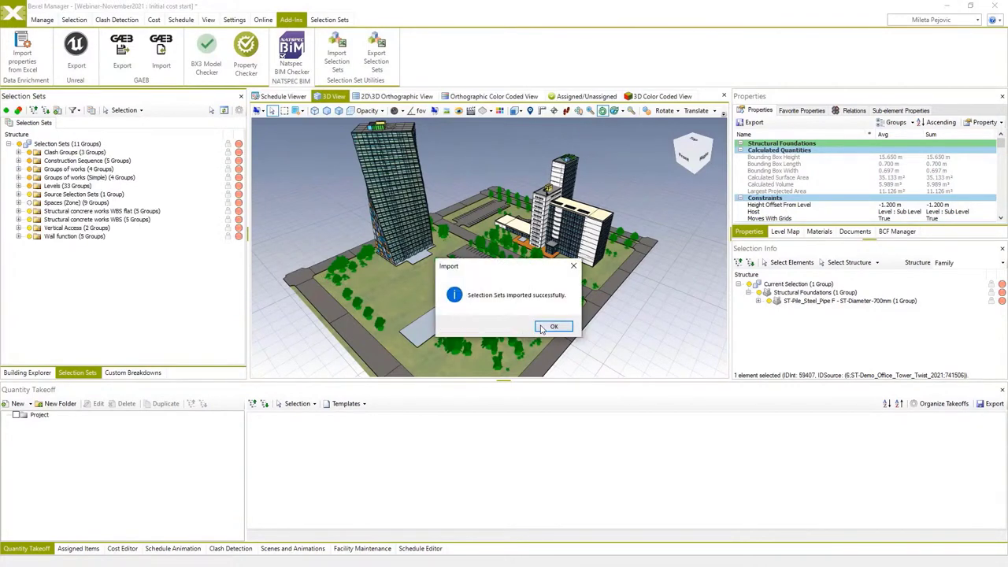
{"action": "left_click", "coordinate": [552, 326]}
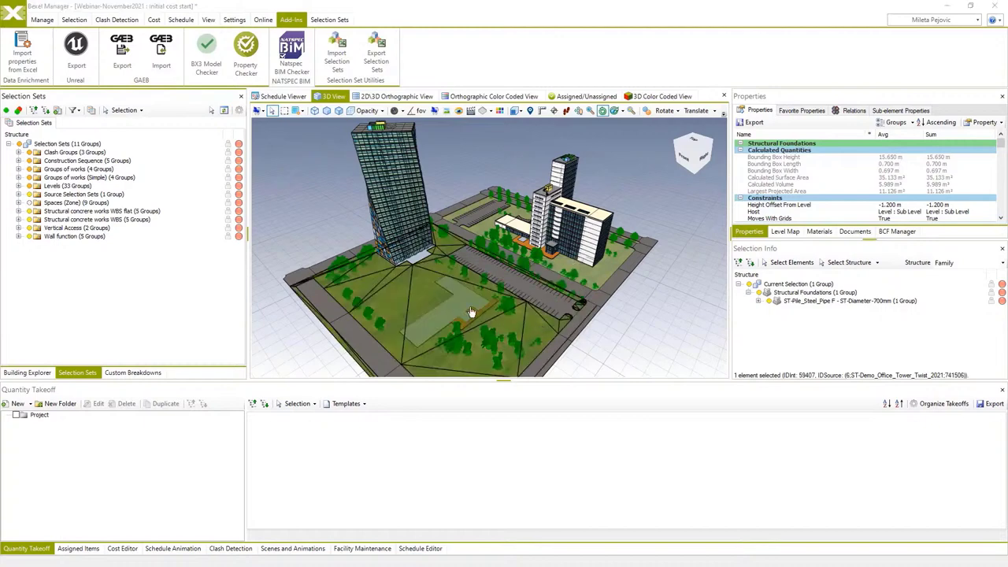
Hide all elements and examine the MEP and AR selection sets under Clash Groups, displaying the AR elements in the 3D view.
{"action": "left_click", "coordinate": [20, 145]}
{"action": "left_click", "coordinate": [19, 152]}
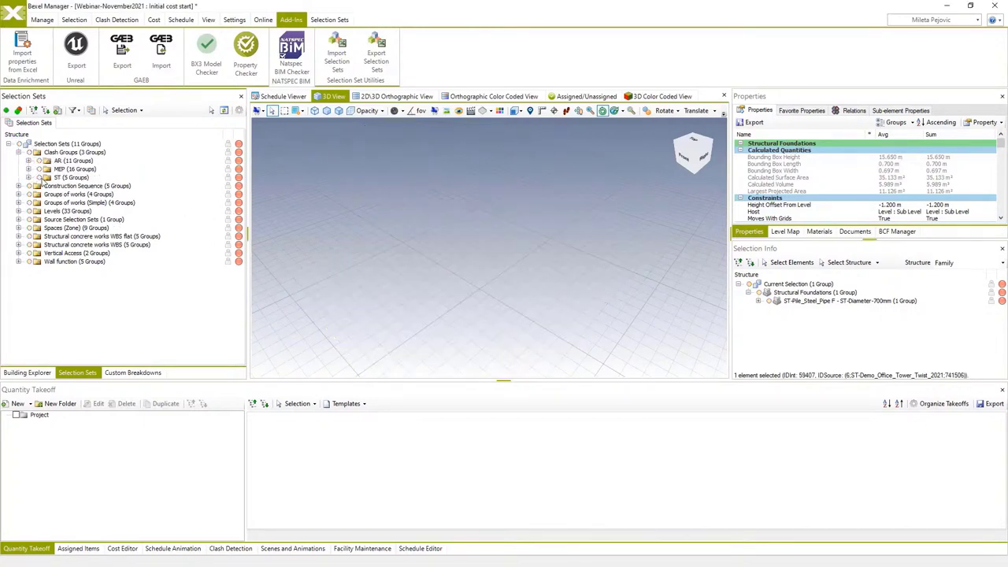
{"action": "left_click", "coordinate": [29, 170]}
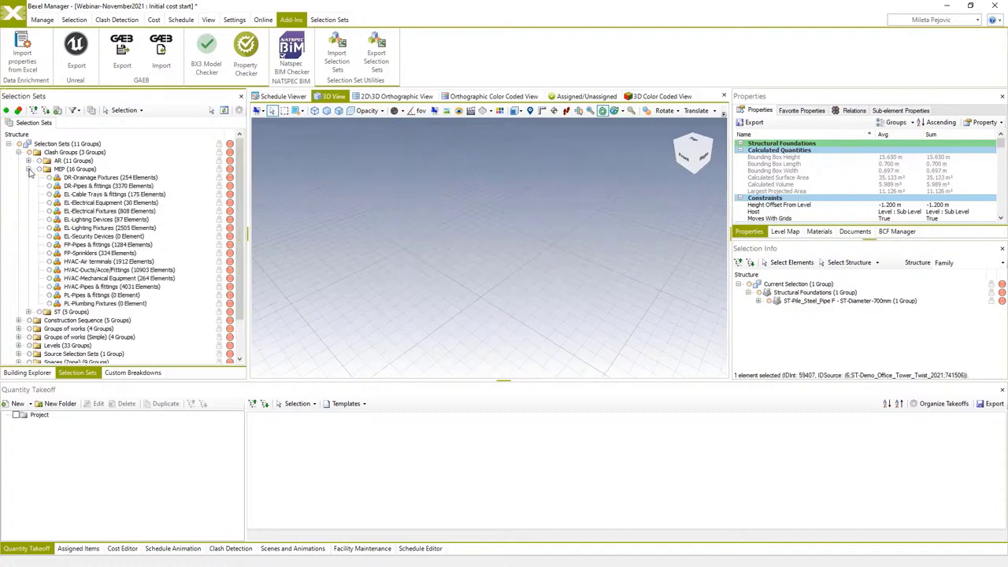
{"action": "left_click", "coordinate": [28, 161]}
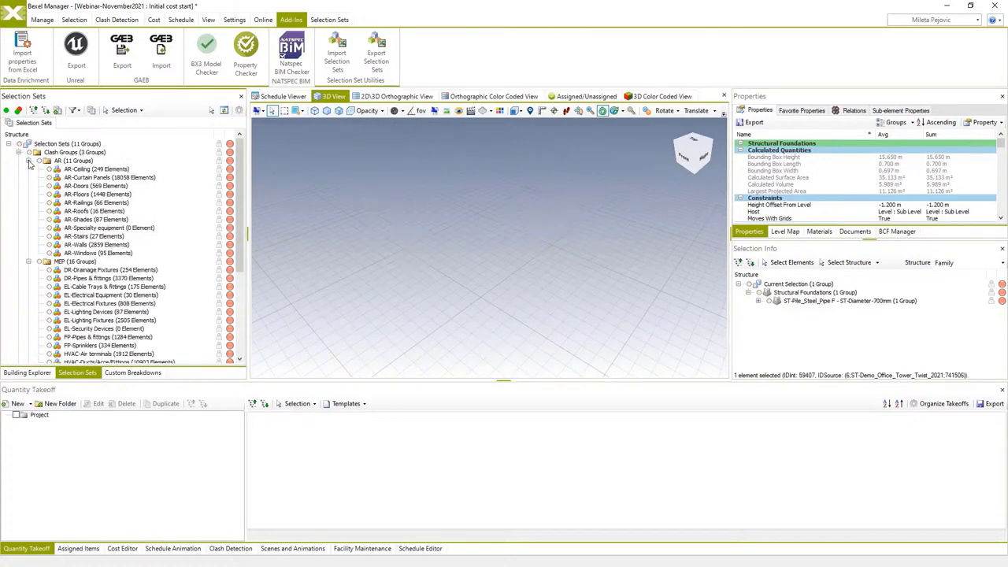
{"action": "mouse_move", "coordinate": [131, 209]}
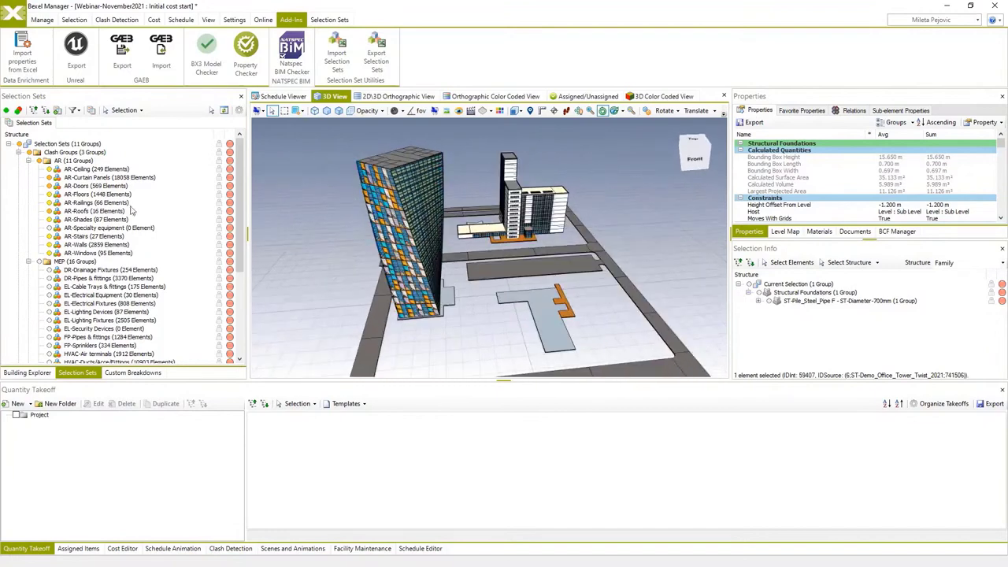
{"action": "left_click", "coordinate": [29, 161]}
{"action": "left_click", "coordinate": [29, 169]}
{"action": "left_click", "coordinate": [18, 152]}
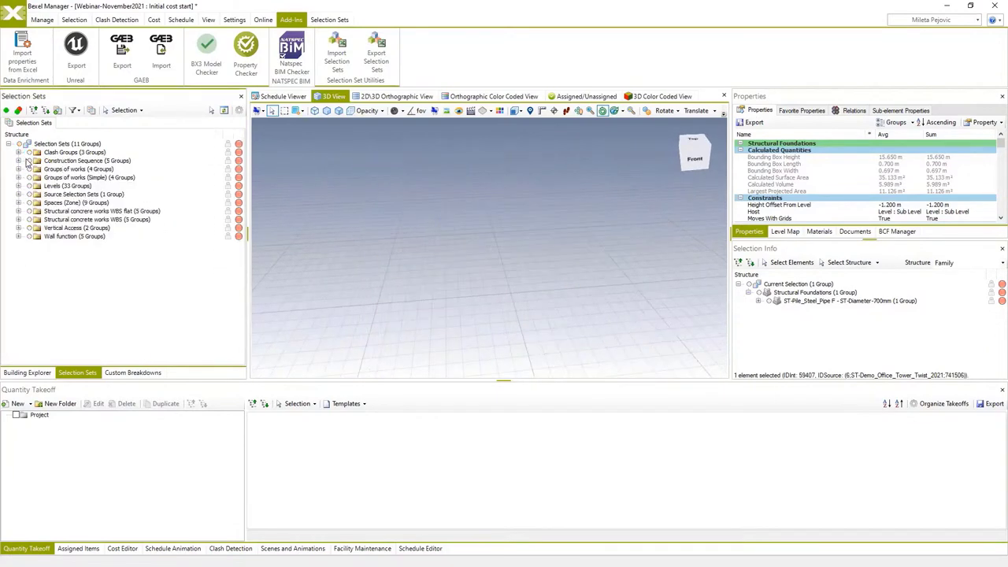
Examine the Construction Sequence phases and the structural, architectural and MEP sets under Groups of works, displaying the electrical light fixtures.
{"action": "left_click", "coordinate": [28, 161]}
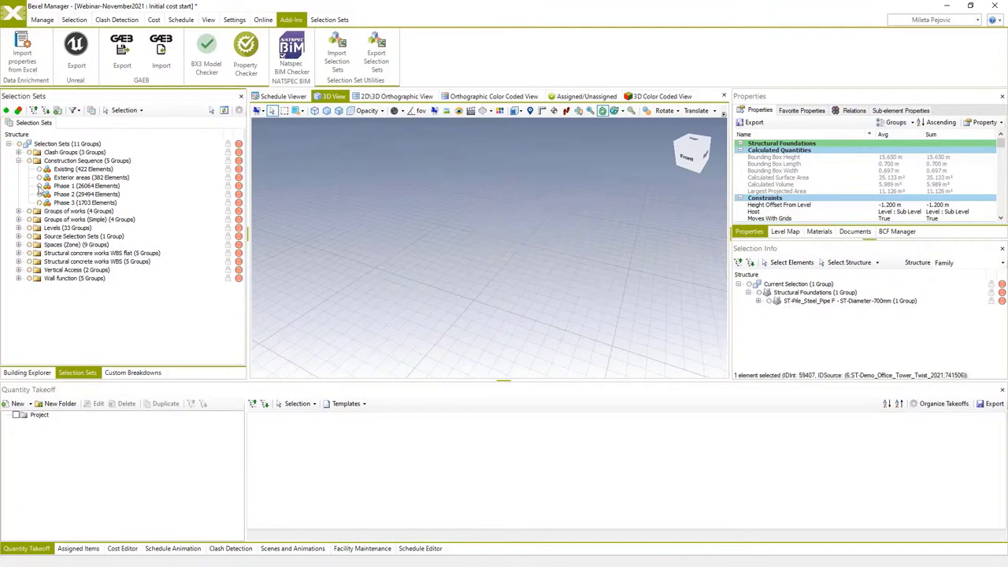
{"action": "left_click", "coordinate": [18, 161]}
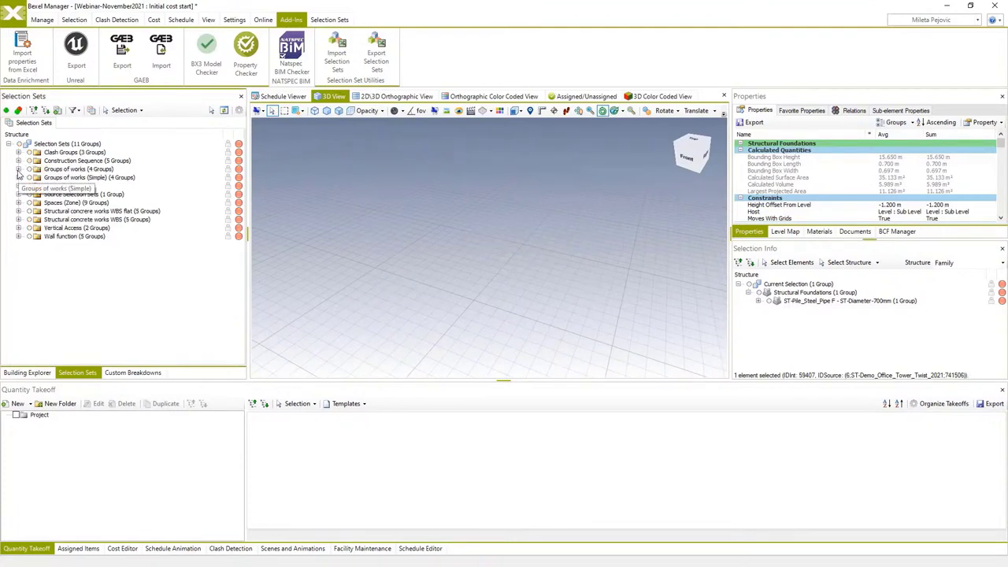
{"action": "left_click", "coordinate": [18, 170]}
{"action": "left_click", "coordinate": [28, 177]}
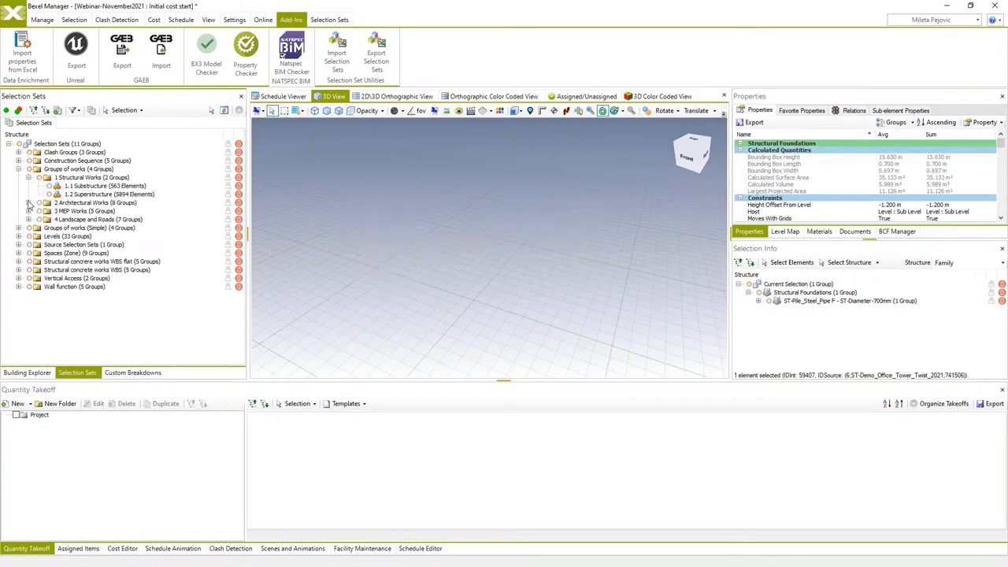
{"action": "left_click", "coordinate": [28, 203]}
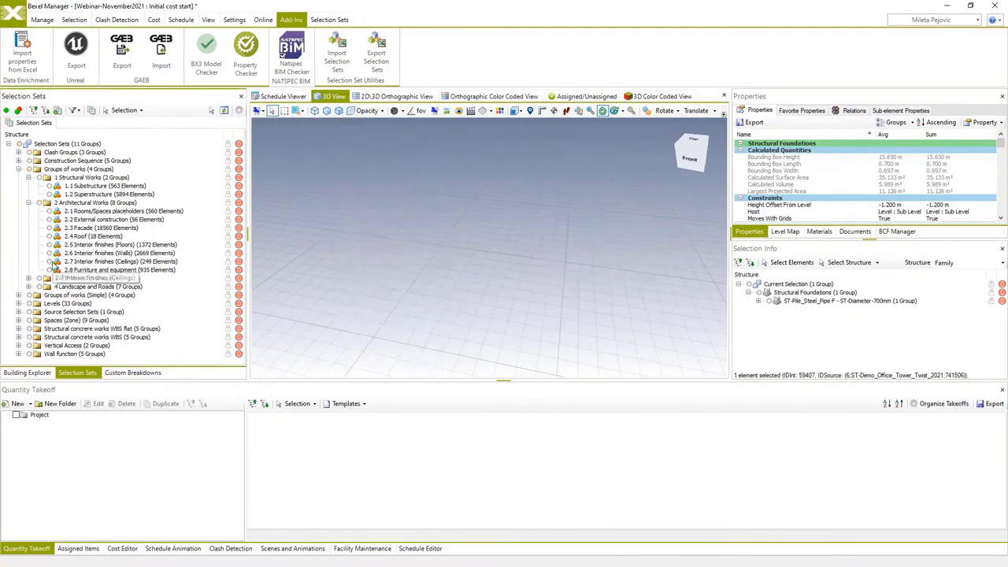
{"action": "left_click", "coordinate": [28, 203]}
{"action": "left_click", "coordinate": [29, 211]}
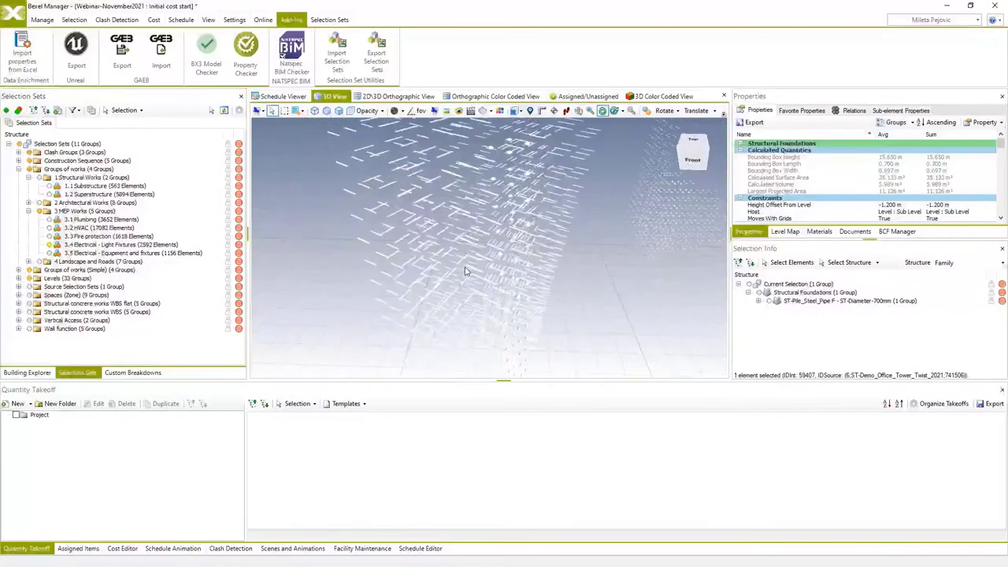
{"action": "left_click", "coordinate": [28, 211]}
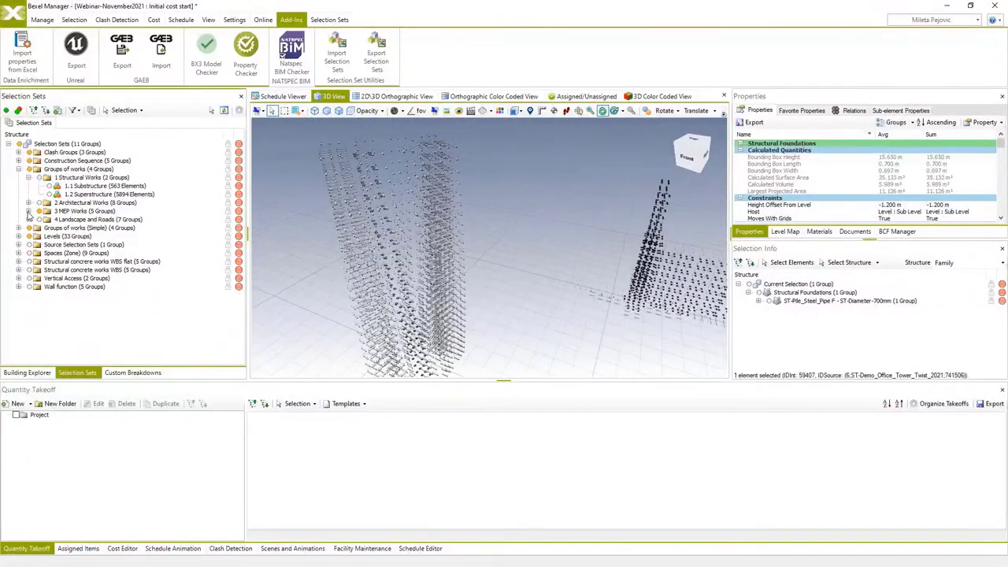
{"action": "left_click", "coordinate": [19, 169]}
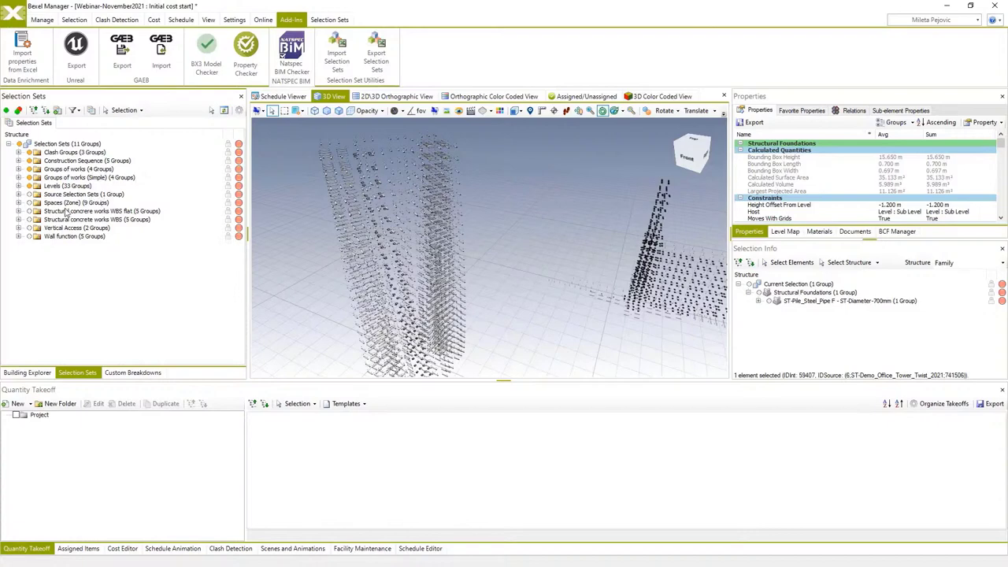
Examine the Spaces (Zone) and Vertical Access selection sets, displaying the Office zone and the Stair elements in the 3D view.
{"action": "left_click", "coordinate": [19, 203]}
{"action": "left_click", "coordinate": [40, 245]}
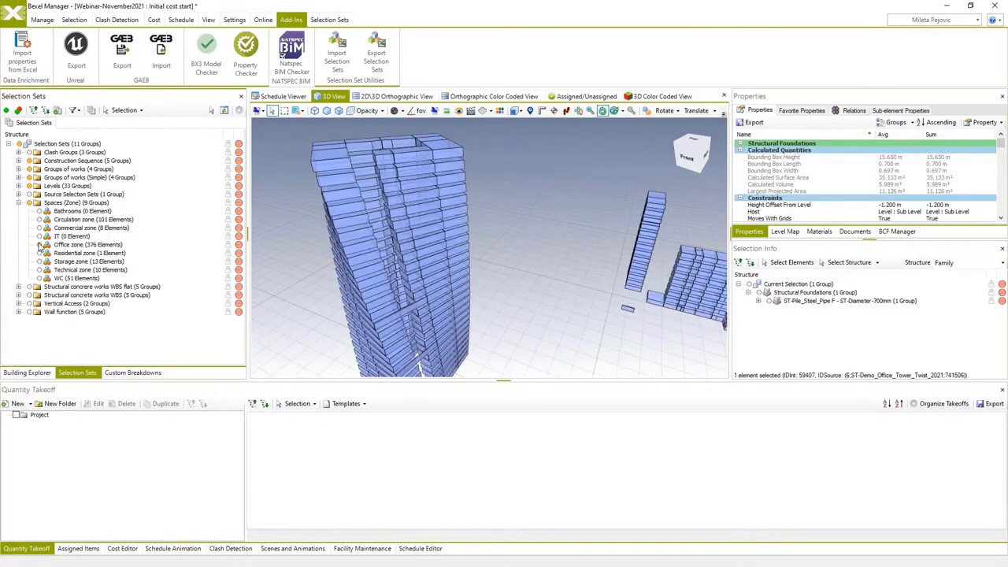
{"action": "left_click", "coordinate": [40, 262]}
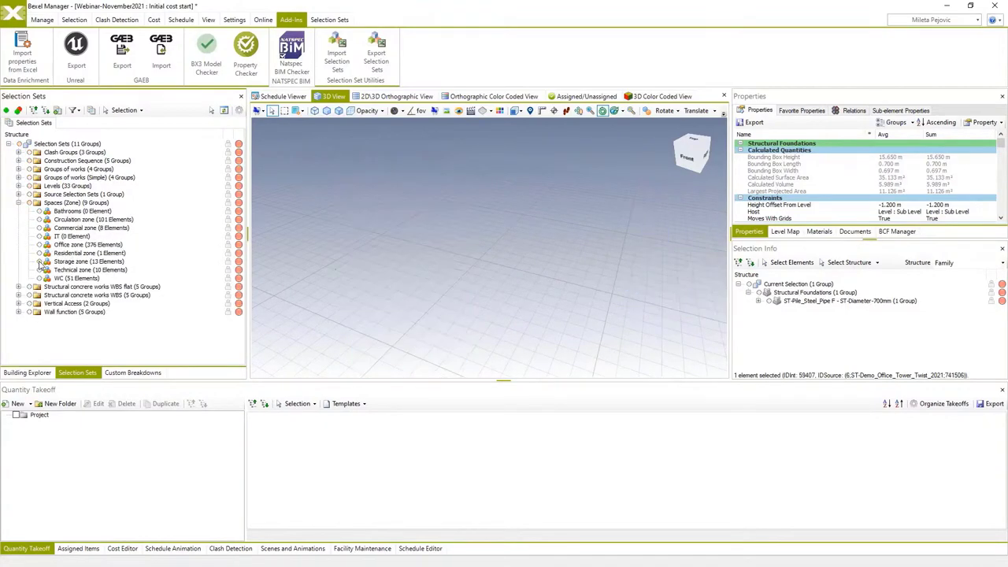
{"action": "left_click", "coordinate": [19, 304]}
{"action": "left_click", "coordinate": [28, 303]}
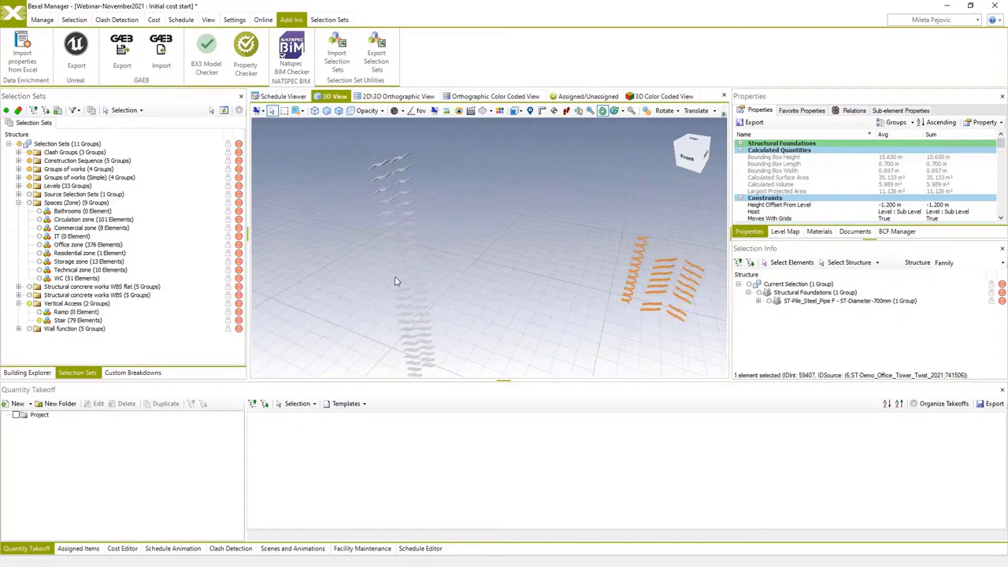
Examine the Wall function selection sets, displaying the core, external and internal walls one set at a time.
{"action": "left_click", "coordinate": [19, 328]}
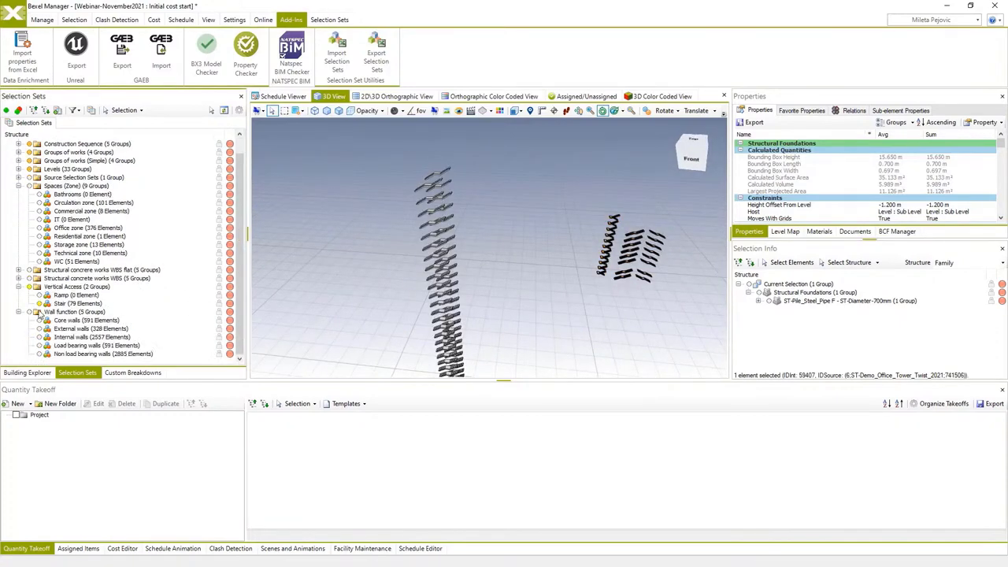
{"action": "left_click", "coordinate": [40, 322]}
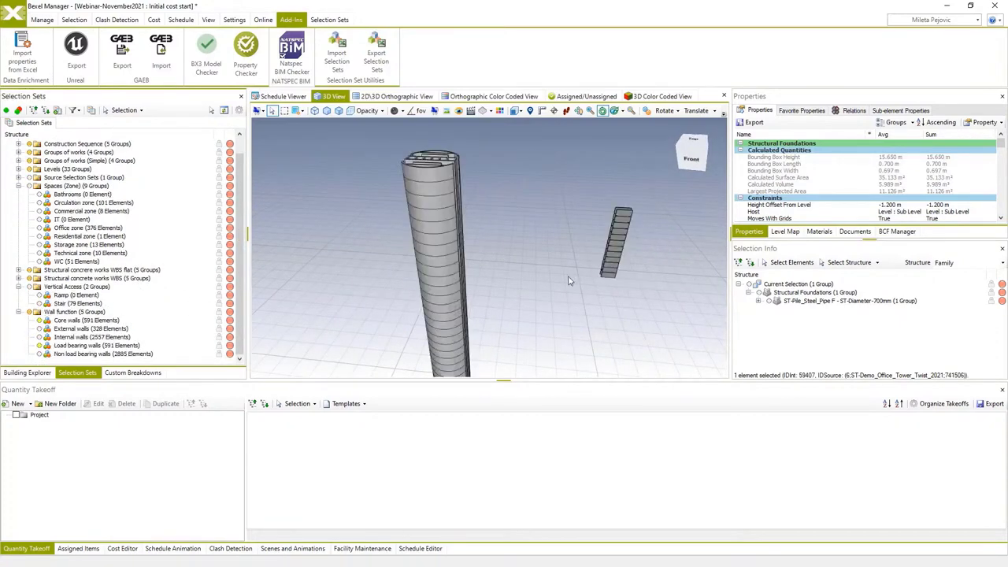
{"action": "left_click", "coordinate": [40, 322]}
{"action": "left_click", "coordinate": [40, 329]}
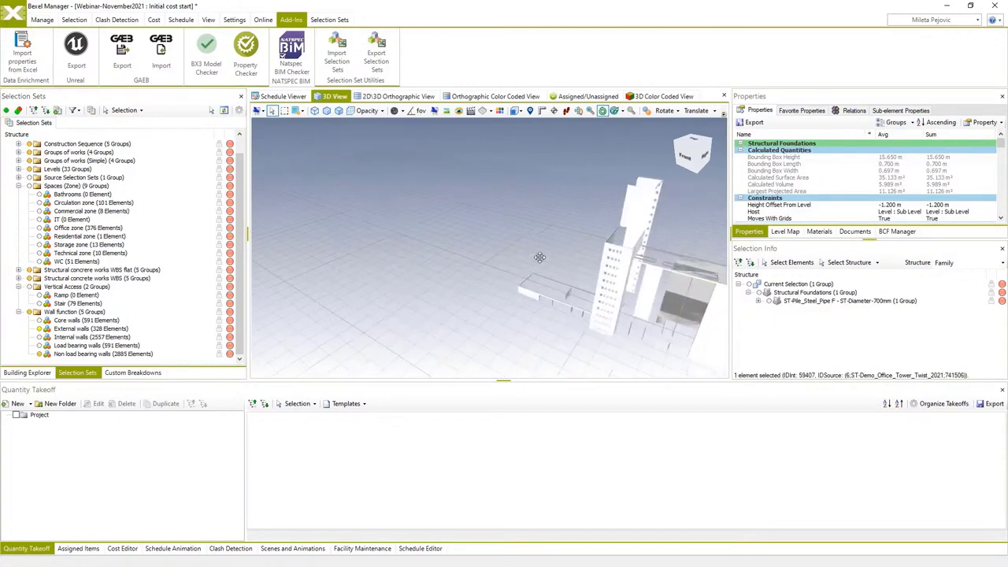
{"action": "left_click", "coordinate": [40, 329]}
{"action": "left_click", "coordinate": [40, 337]}
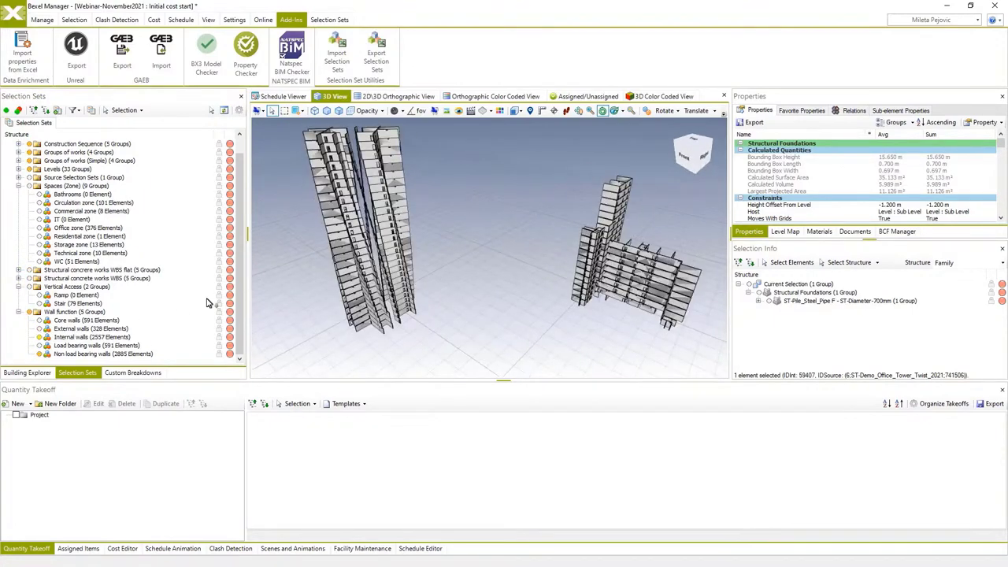
Collapse the Spaces (Zone), Vertical Access and Wall function groups and show all model elements again.
{"action": "scroll", "coordinate": [208, 303], "scroll_direction": "up", "scroll_amount": 1}
{"action": "left_click", "coordinate": [19, 144]}
{"action": "left_click", "coordinate": [18, 202]}
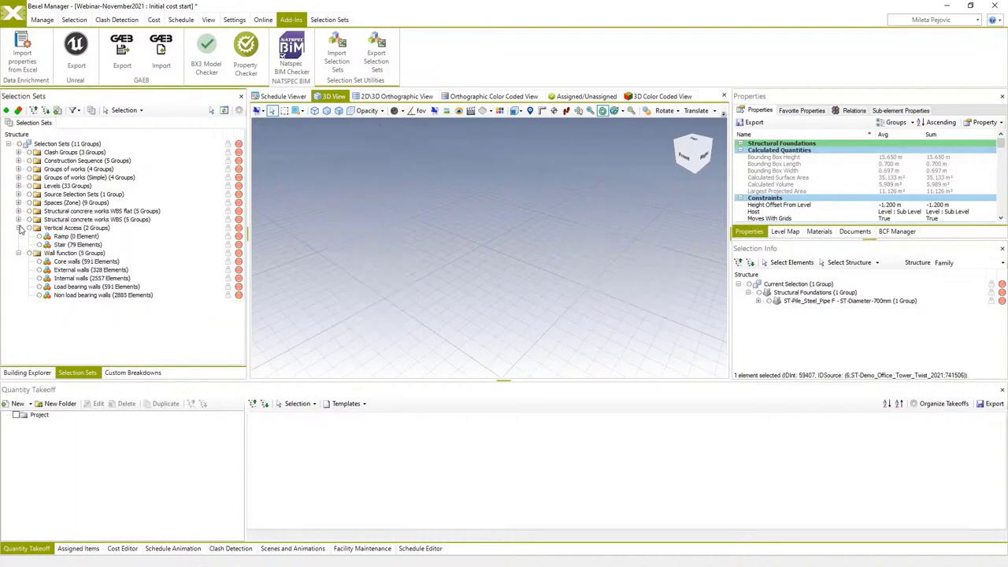
{"action": "left_click", "coordinate": [18, 228]}
{"action": "left_click", "coordinate": [18, 236]}
{"action": "left_click", "coordinate": [21, 145]}
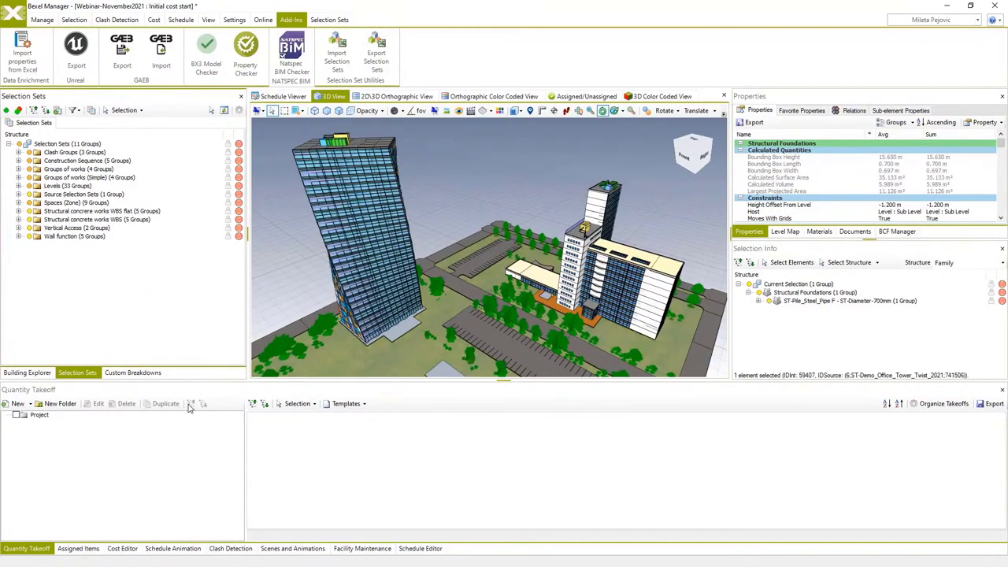
Start a new quantity takeoff of type Buildings and include Building Site, Office Building 01 and Tower Building.
{"action": "left_click", "coordinate": [25, 549]}
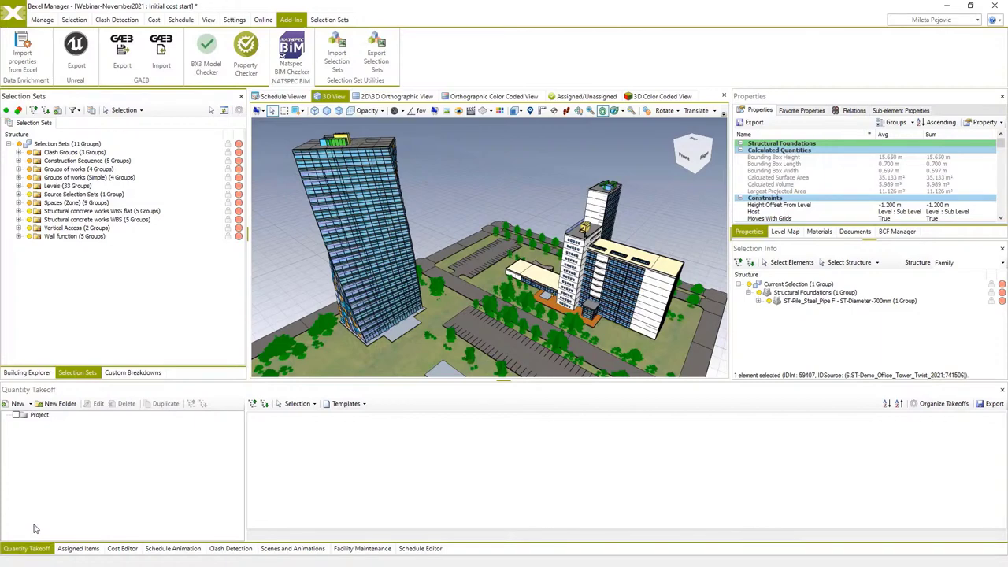
{"action": "left_click", "coordinate": [18, 404]}
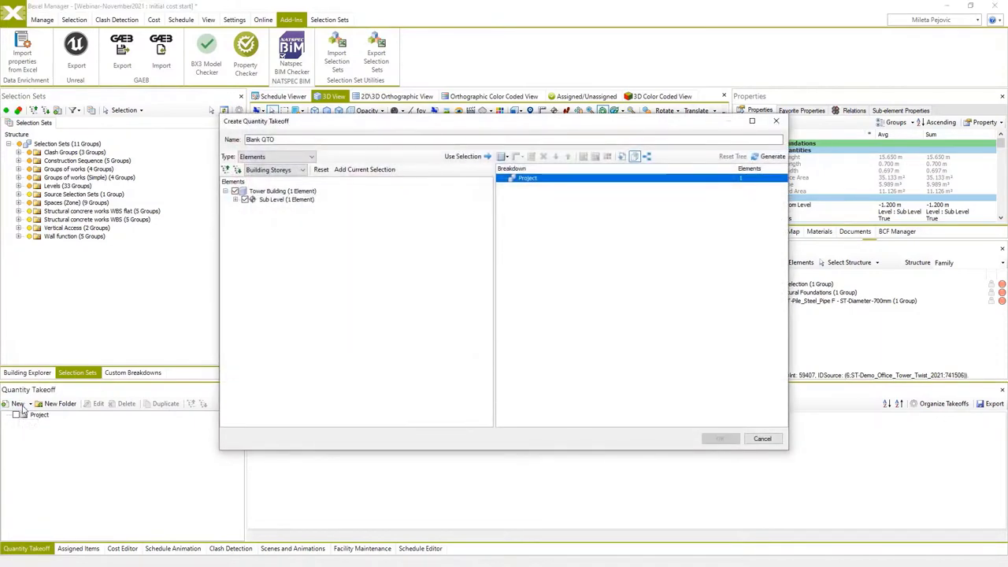
{"action": "left_click", "coordinate": [311, 156]}
{"action": "left_click", "coordinate": [267, 175]}
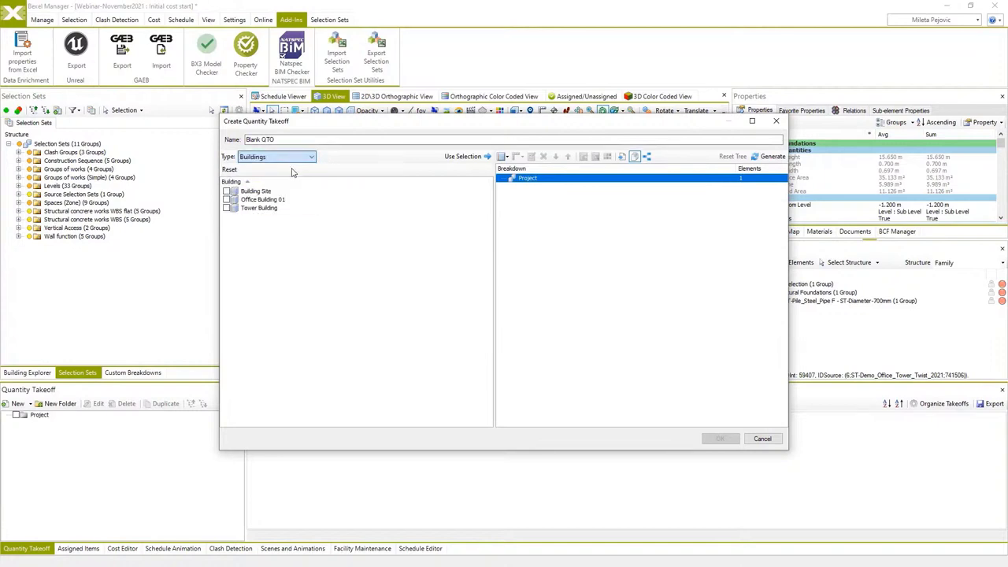
{"action": "left_click", "coordinate": [253, 191]}
{"action": "left_click", "coordinate": [257, 208], "text": "shift"}
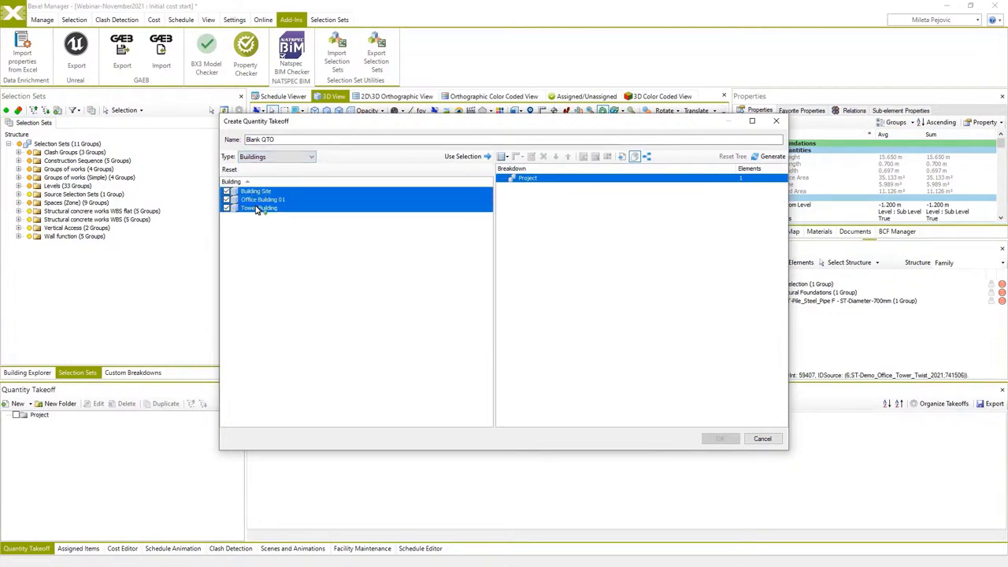
Name the quantity takeoff "QTO WBS by works" and apply the selected buildings to its breakdown.
{"action": "left_click_drag", "start_coordinate": [275, 139], "coordinate": [234, 141]}
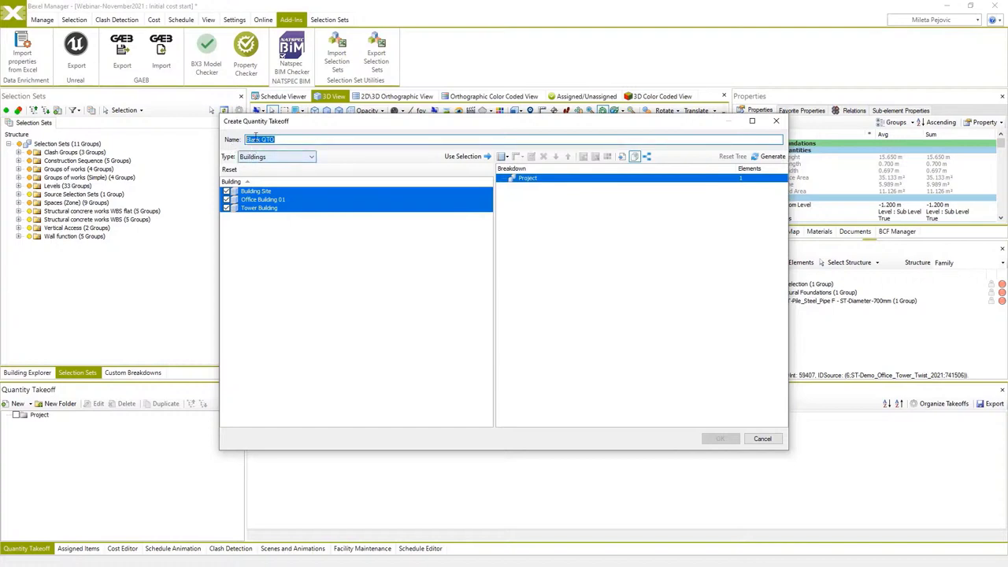
{"action": "type", "text": "QTO WBS by works"}
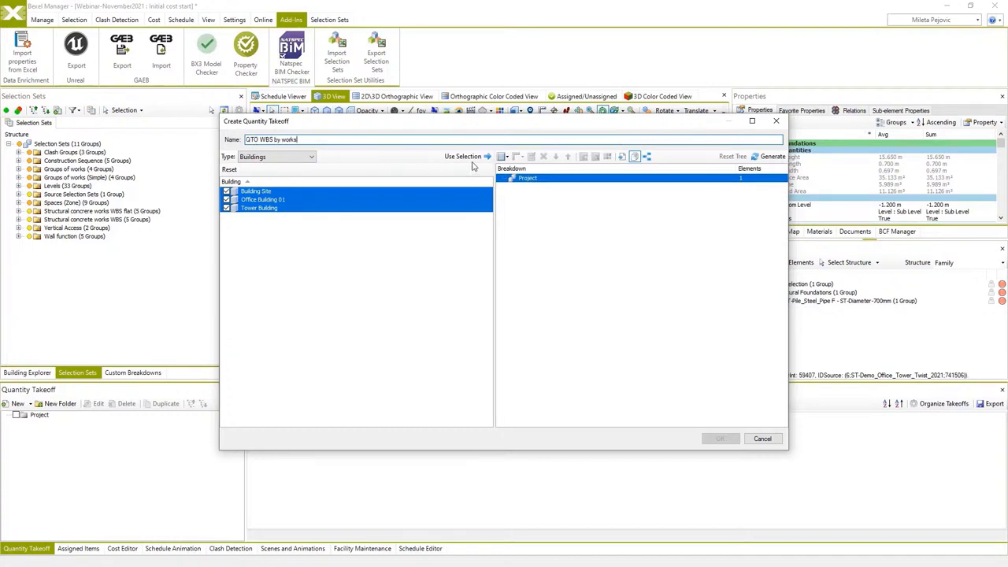
{"action": "left_click", "coordinate": [465, 156]}
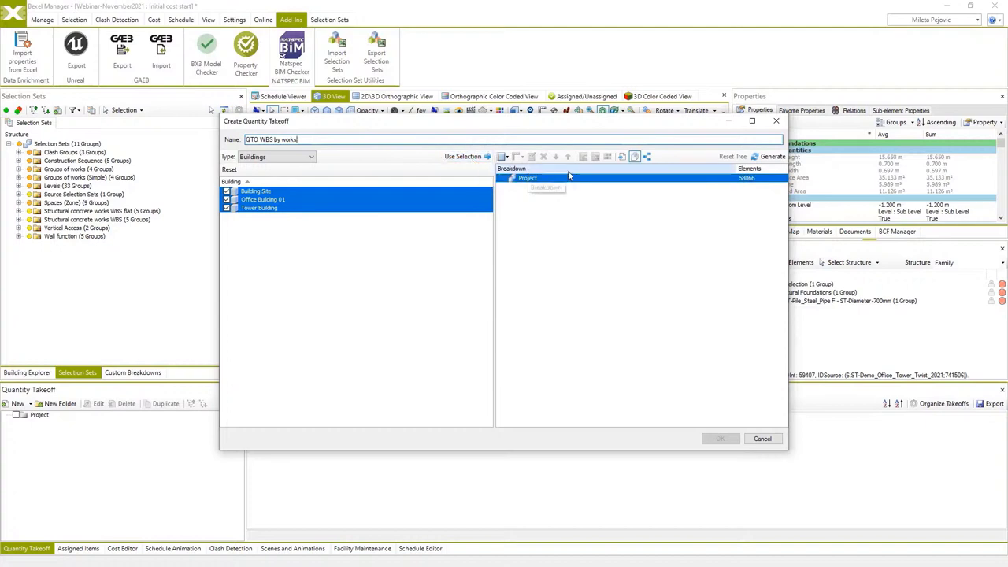
Import "QTO Work items Breakdown Template.cbstemplate" as the breakdown of the new quantity takeoff.
{"action": "left_click", "coordinate": [624, 159]}
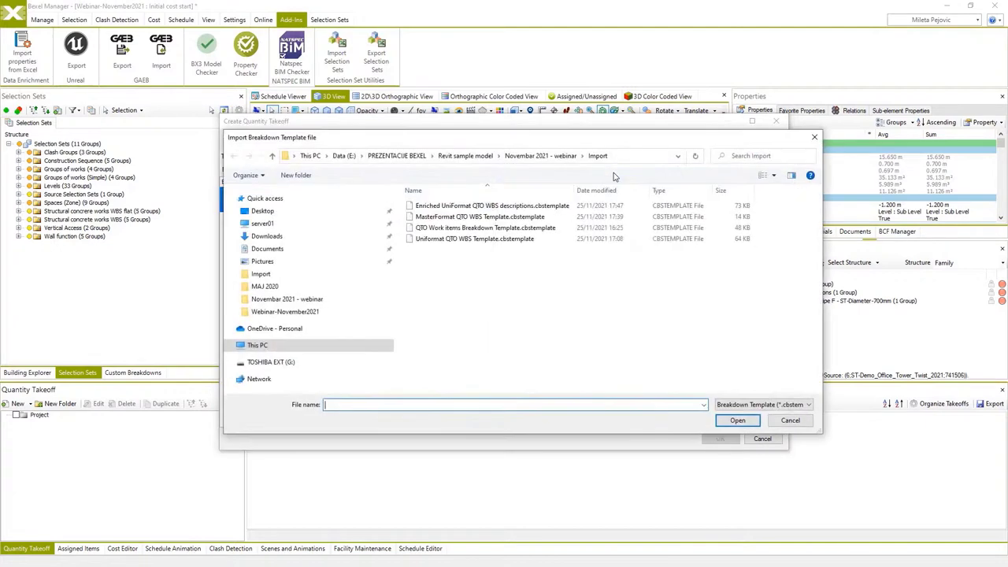
{"action": "left_click", "coordinate": [474, 230]}
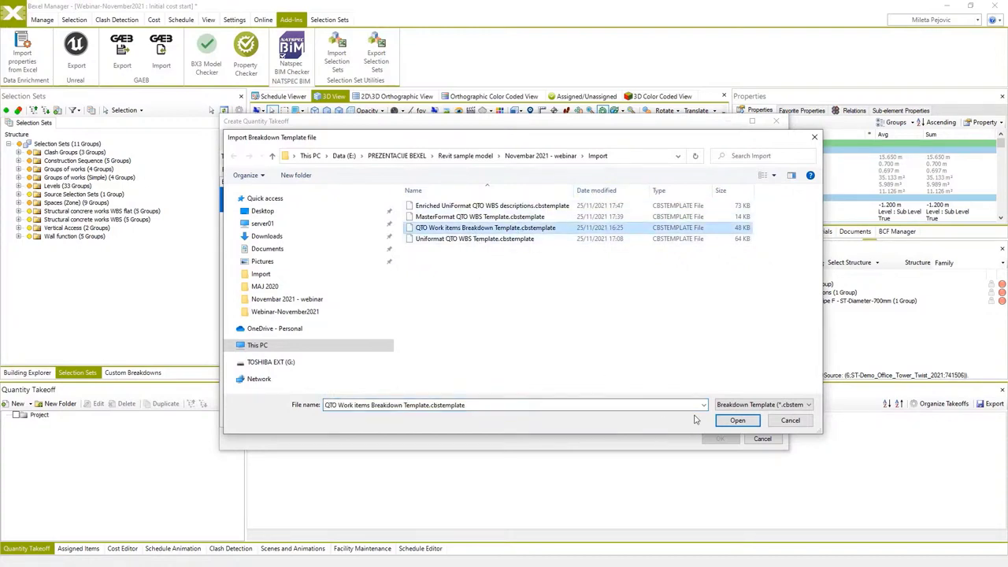
{"action": "left_click", "coordinate": [727, 421]}
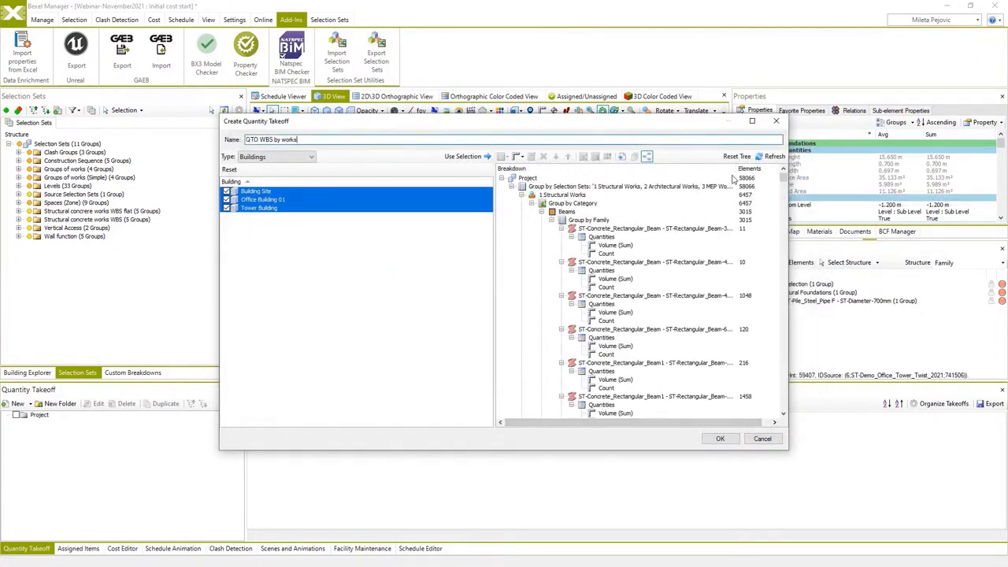
Reset the breakdown tree to its grouping rules and review which sets the Group by Selection Sets rule uses, leaving them as they are.
{"action": "left_click", "coordinate": [737, 156]}
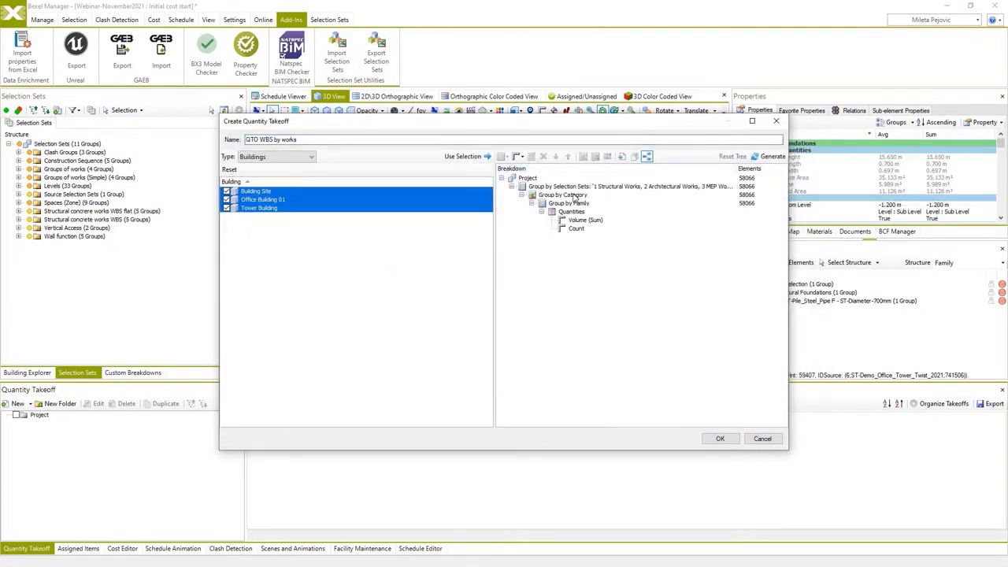
{"action": "left_click", "coordinate": [576, 188]}
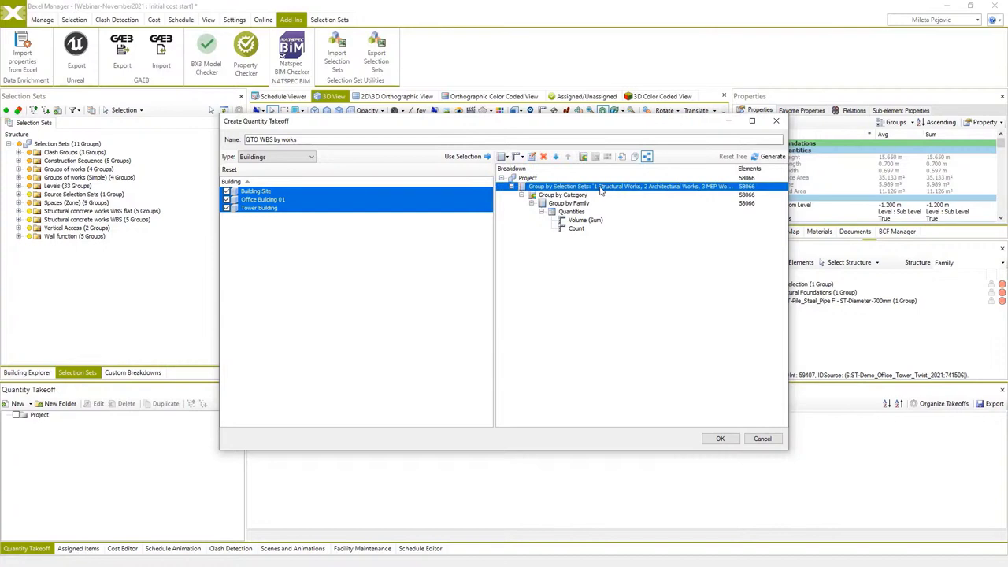
{"action": "right_click", "coordinate": [596, 189]}
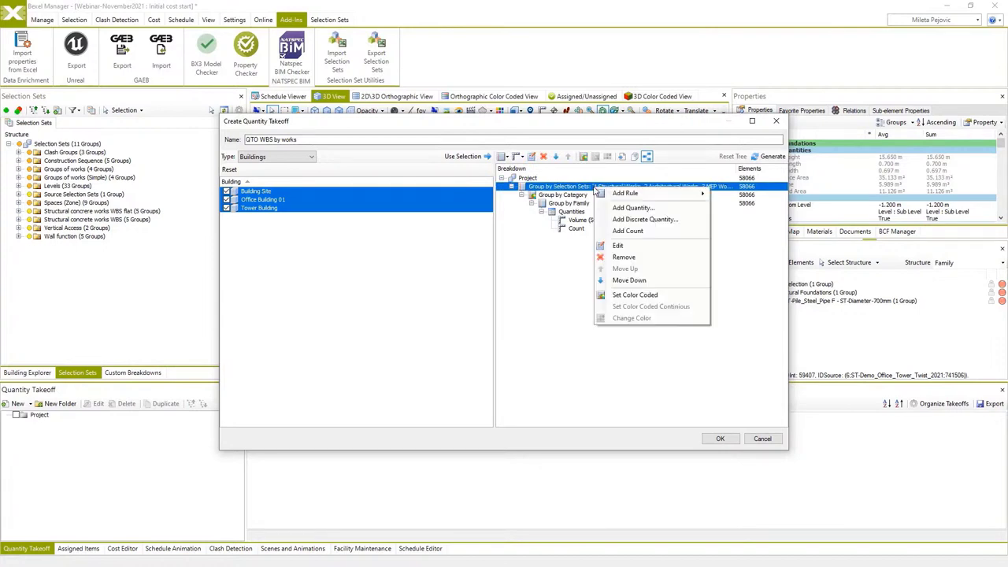
{"action": "left_click", "coordinate": [619, 243]}
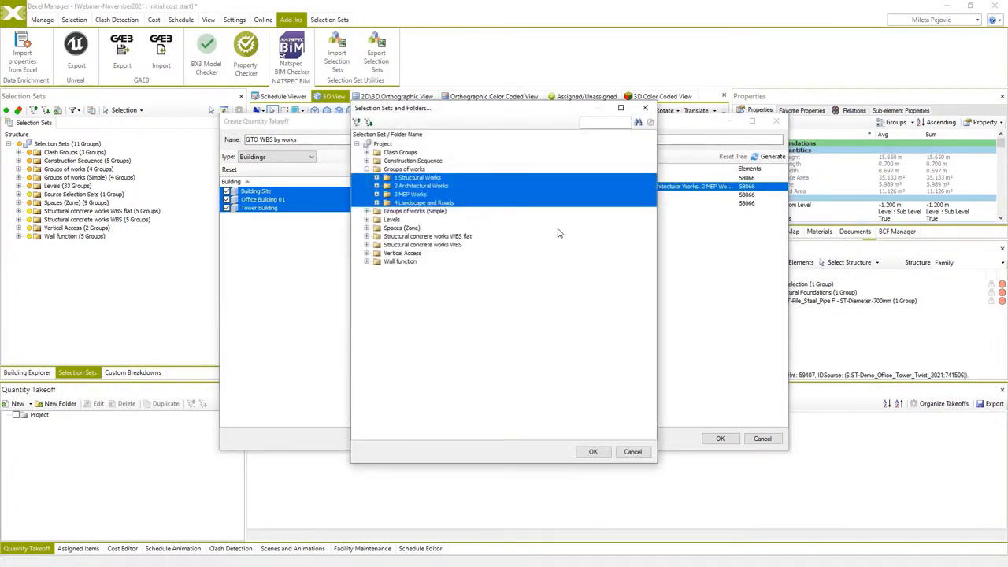
{"action": "left_click", "coordinate": [629, 451]}
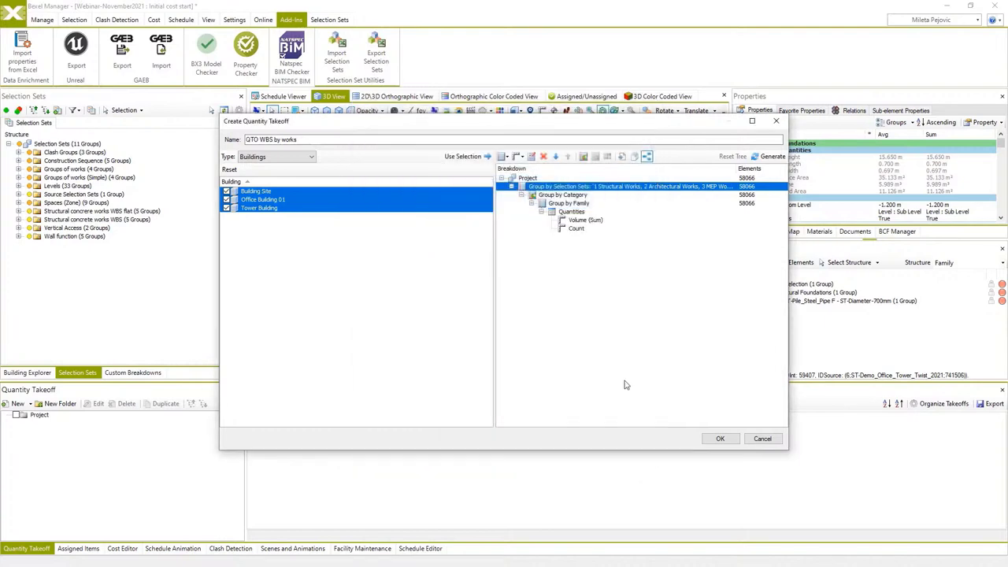
Create the quantity takeoff from the template breakdown and keep Auto-Select from Takeoff enabled.
{"action": "left_click", "coordinate": [575, 203]}
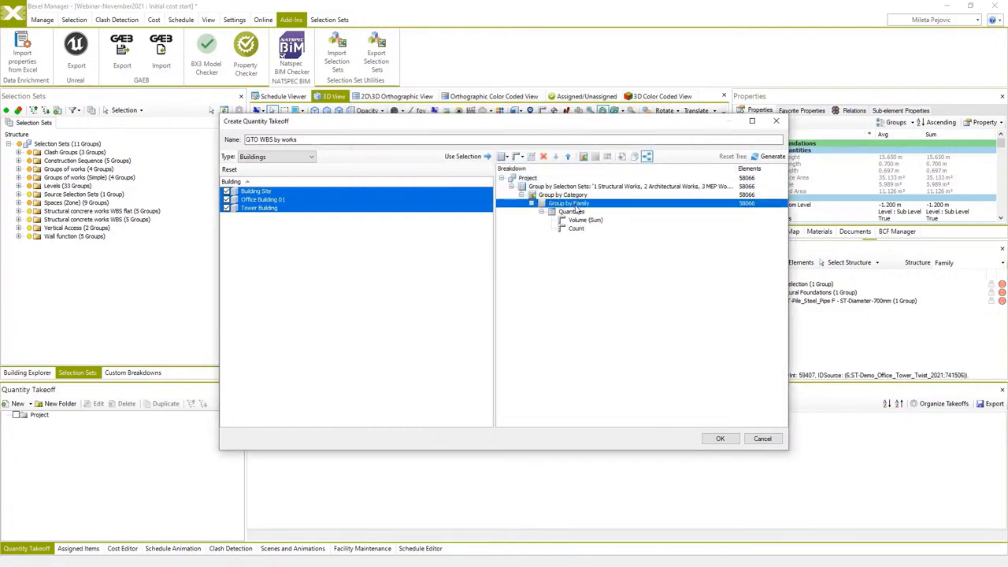
{"action": "left_click", "coordinate": [721, 439]}
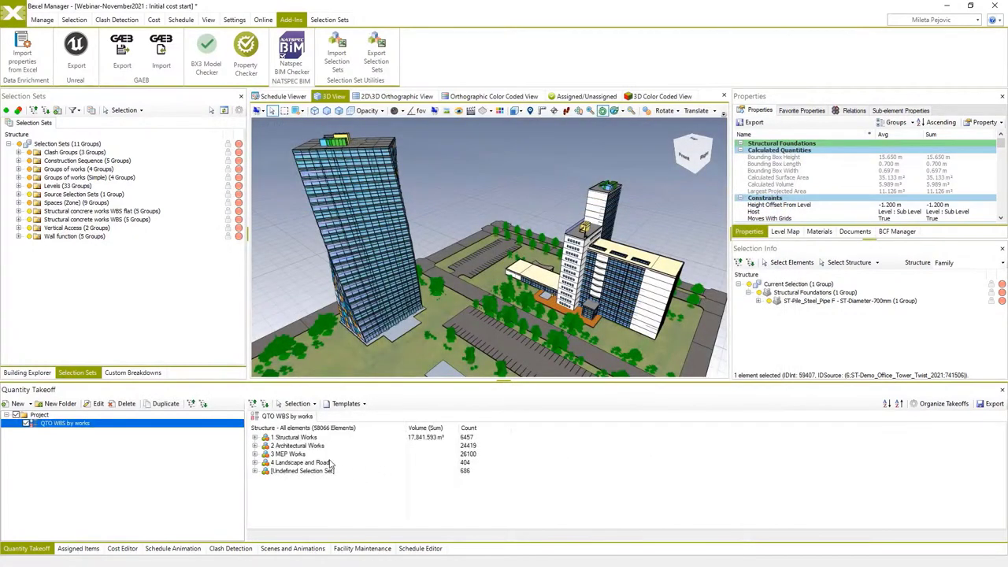
{"action": "left_click", "coordinate": [297, 404]}
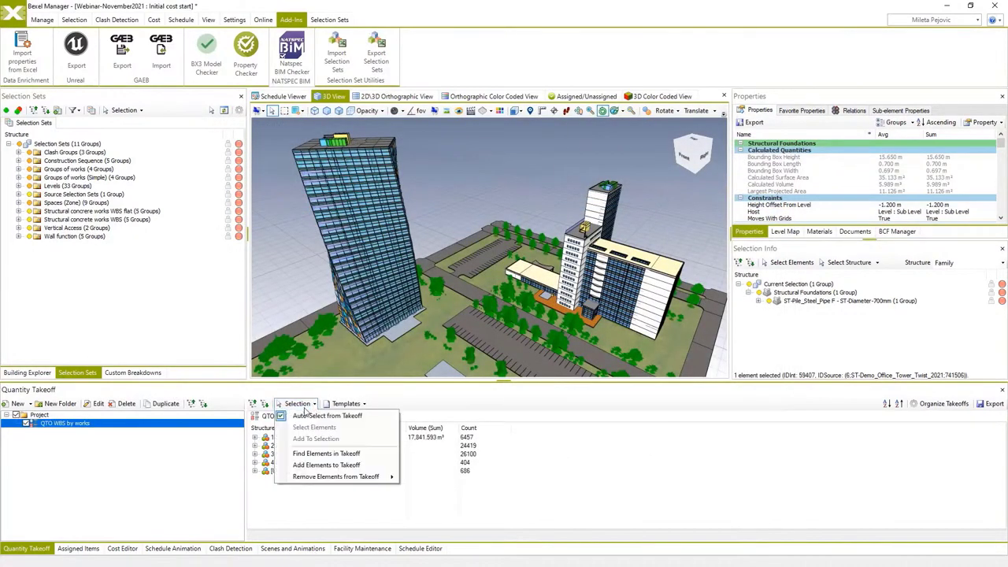
{"action": "left_click", "coordinate": [283, 416]}
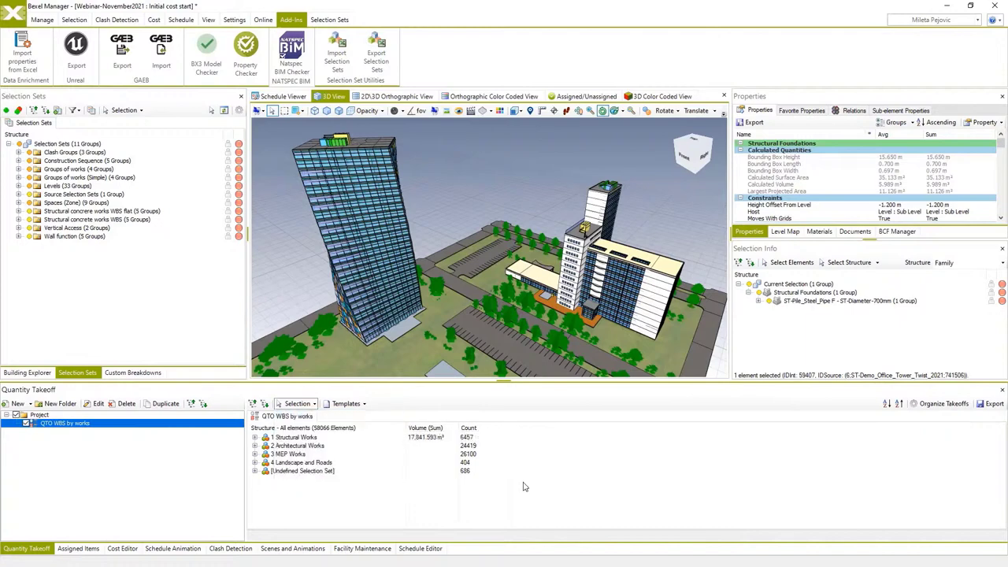
Isolate the elements of the 1 Structural Works takeoff group in the 3D view.
{"action": "left_click", "coordinate": [303, 438]}
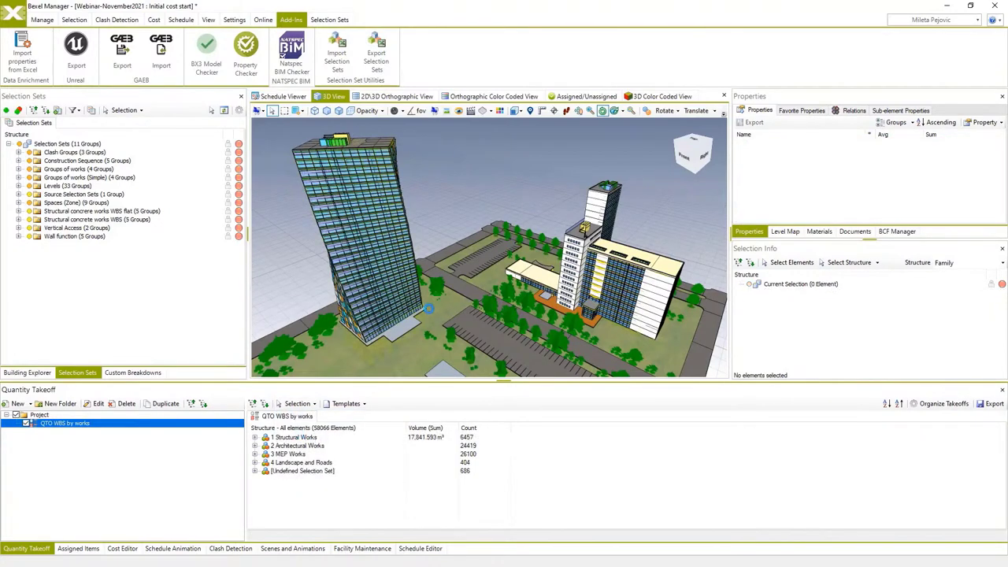
{"action": "right_click", "coordinate": [456, 222]}
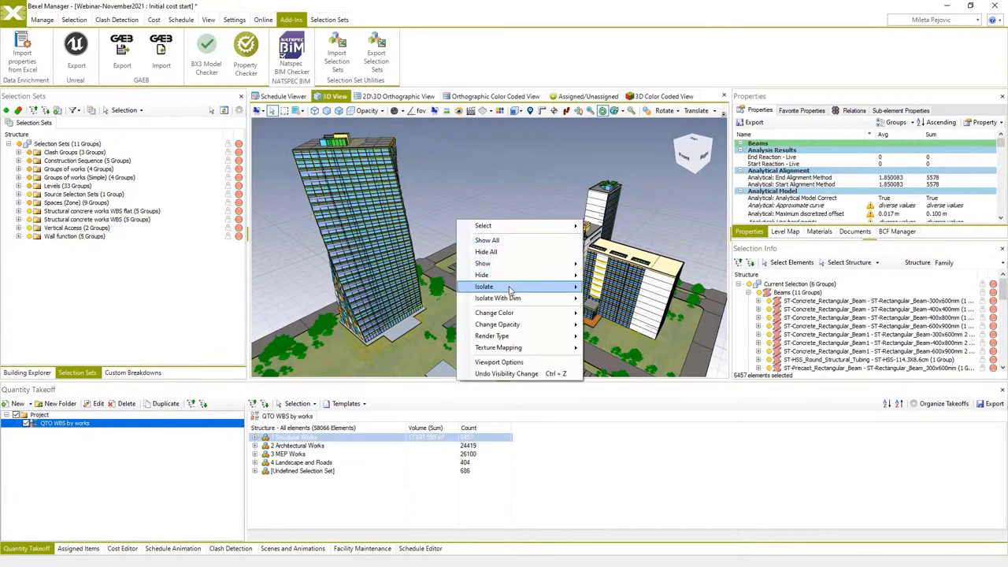
{"action": "mouse_move", "coordinate": [510, 289]}
{"action": "left_click", "coordinate": [626, 287]}
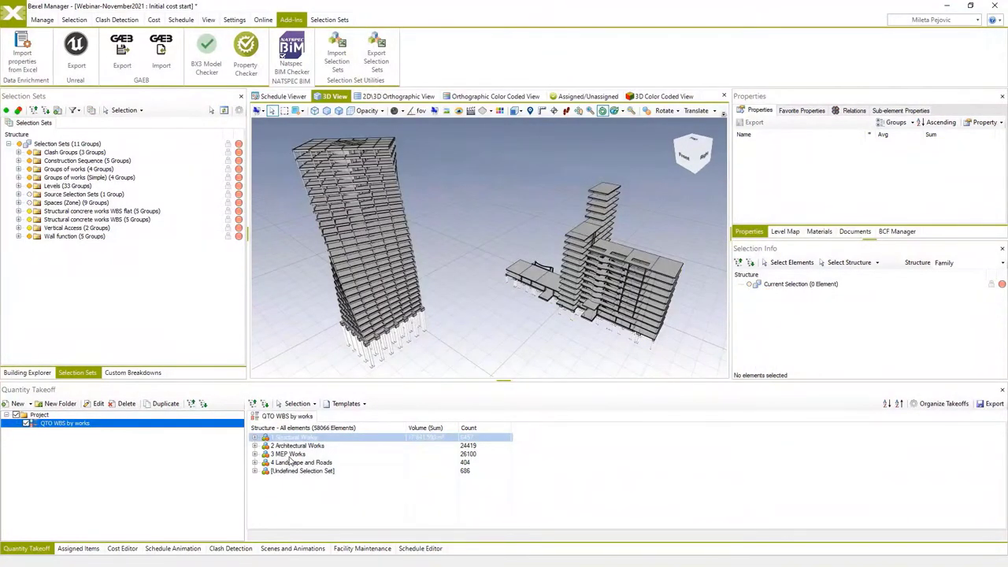
Isolate the 3 MEP Works elements in the 3D view and look over the categories in that takeoff group.
{"action": "right_click", "coordinate": [445, 340]}
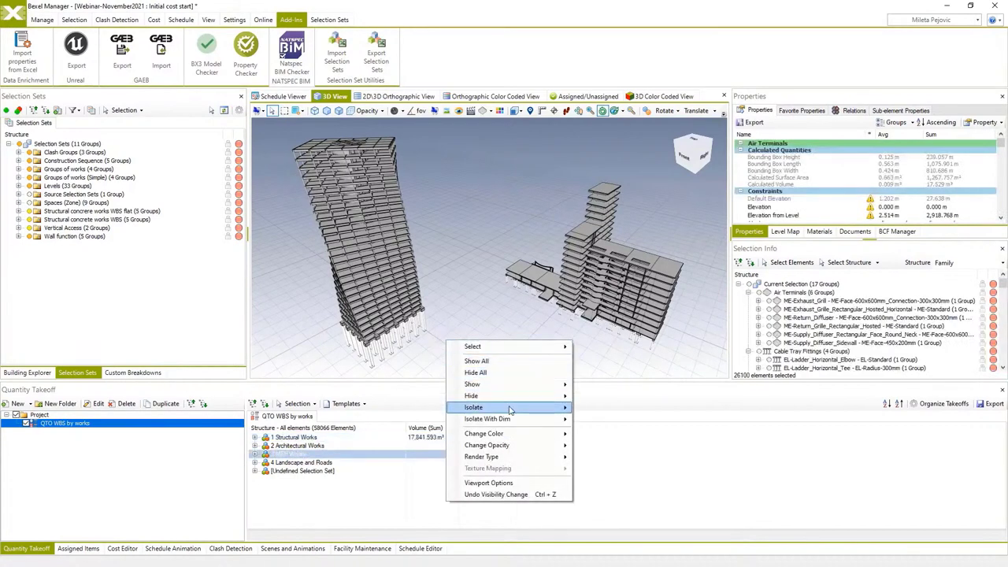
{"action": "mouse_move", "coordinate": [543, 407]}
{"action": "left_click", "coordinate": [599, 408]}
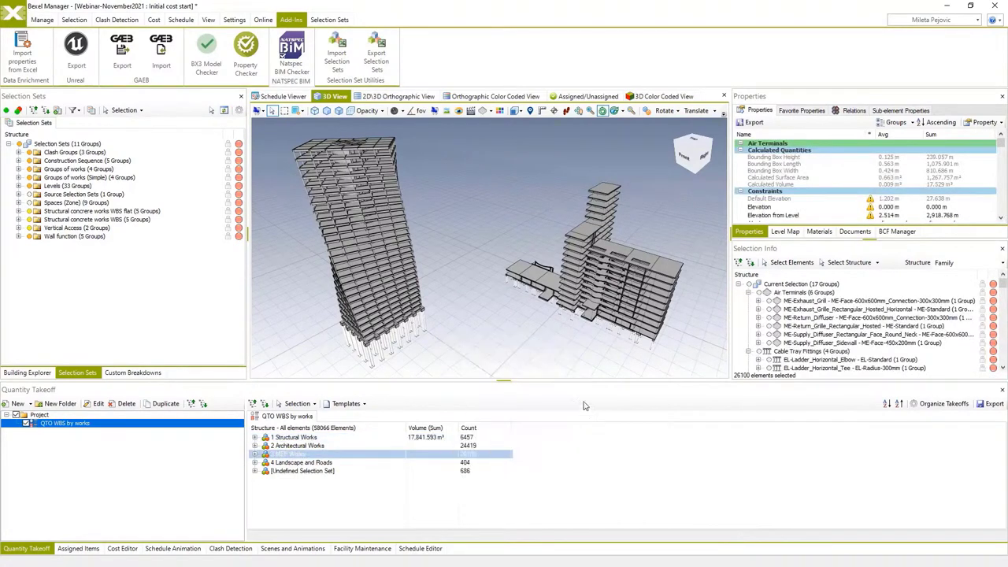
{"action": "left_click", "coordinate": [469, 355]}
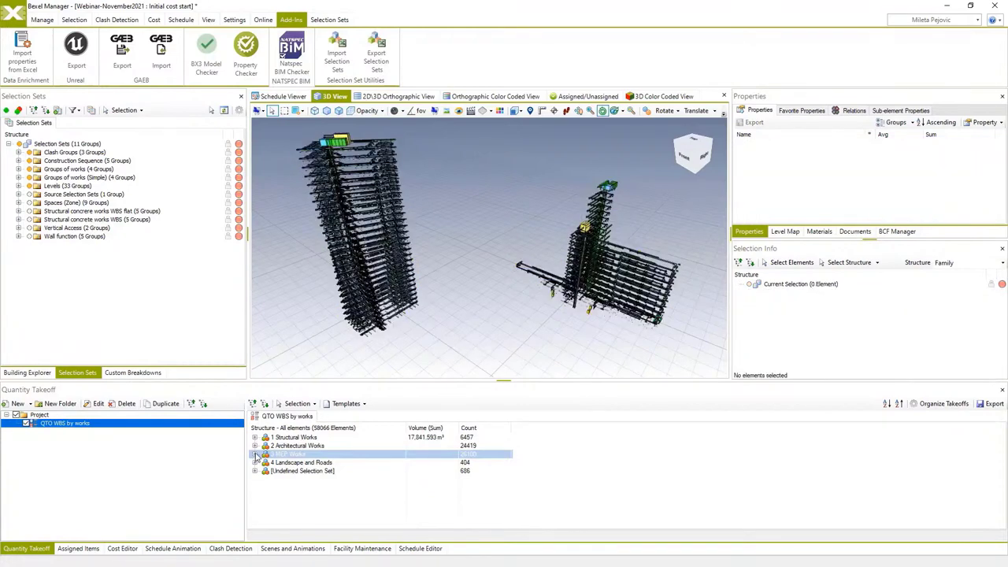
{"action": "left_click", "coordinate": [255, 455]}
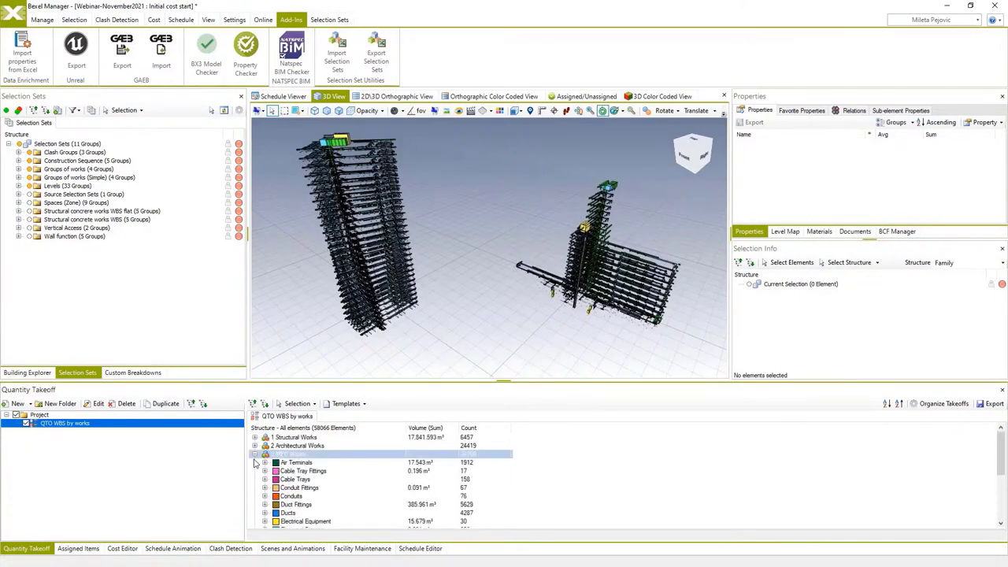
{"action": "left_click", "coordinate": [254, 455]}
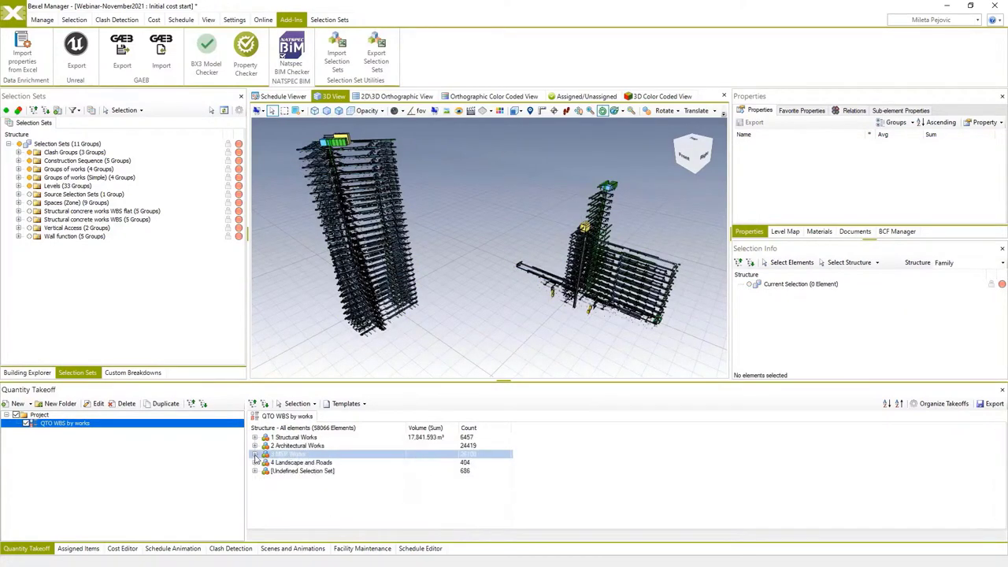
Isolate the elements of the [Undefined Selection Set] group and examine which element families the selection contains.
{"action": "left_click", "coordinate": [293, 470]}
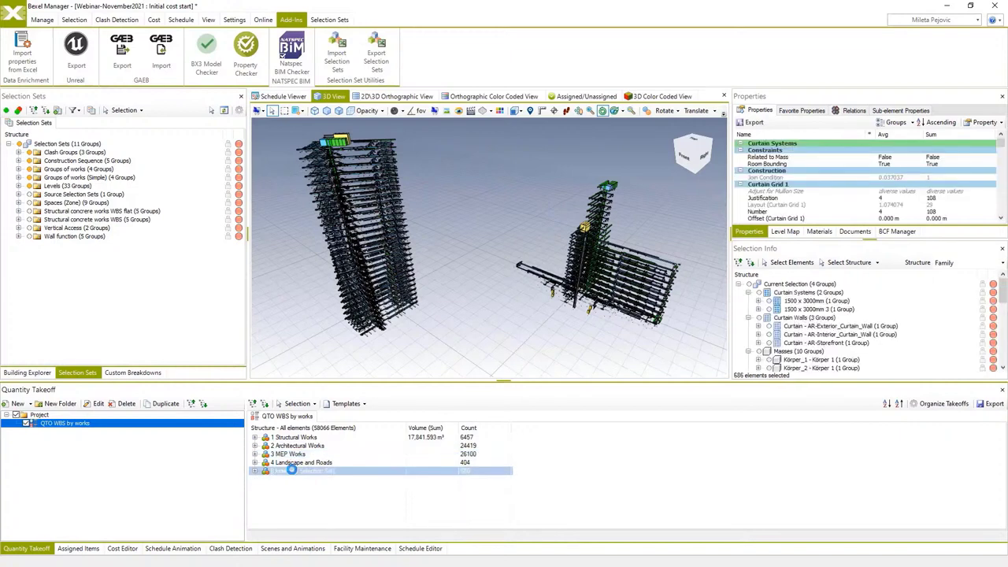
{"action": "right_click", "coordinate": [479, 349]}
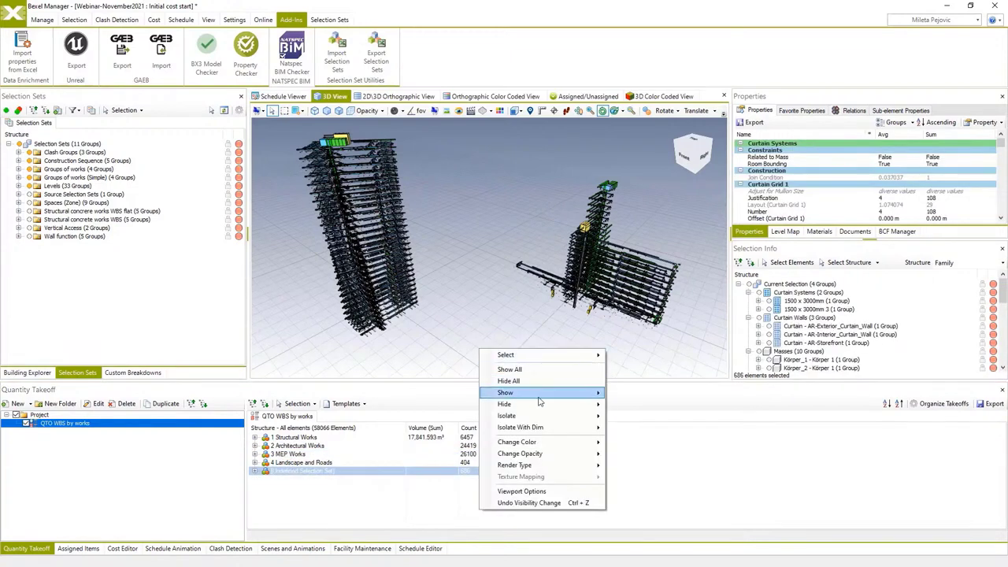
{"action": "mouse_move", "coordinate": [596, 421]}
{"action": "left_click", "coordinate": [648, 417]}
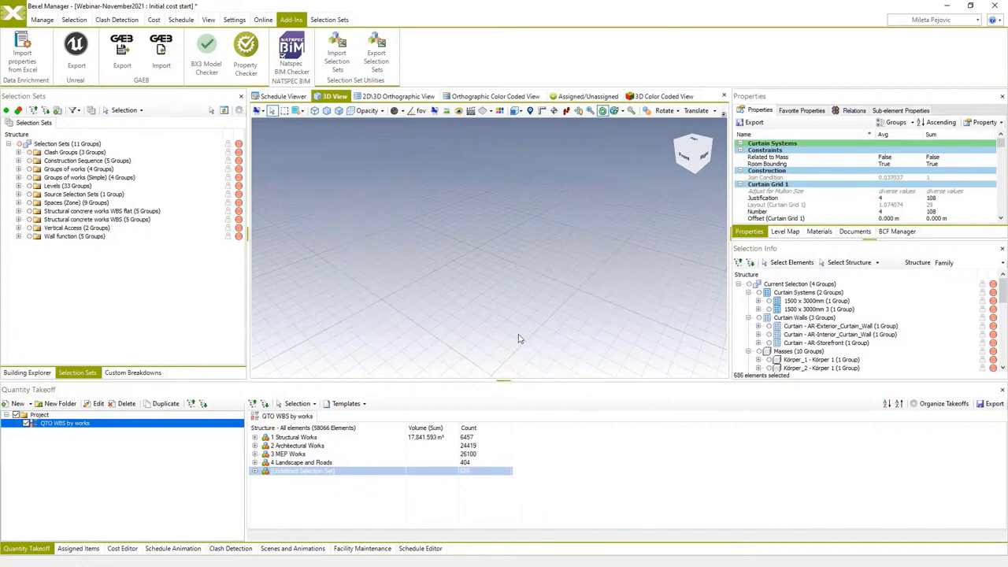
{"action": "scroll", "coordinate": [801, 322], "scroll_direction": "down", "scroll_amount": 2}
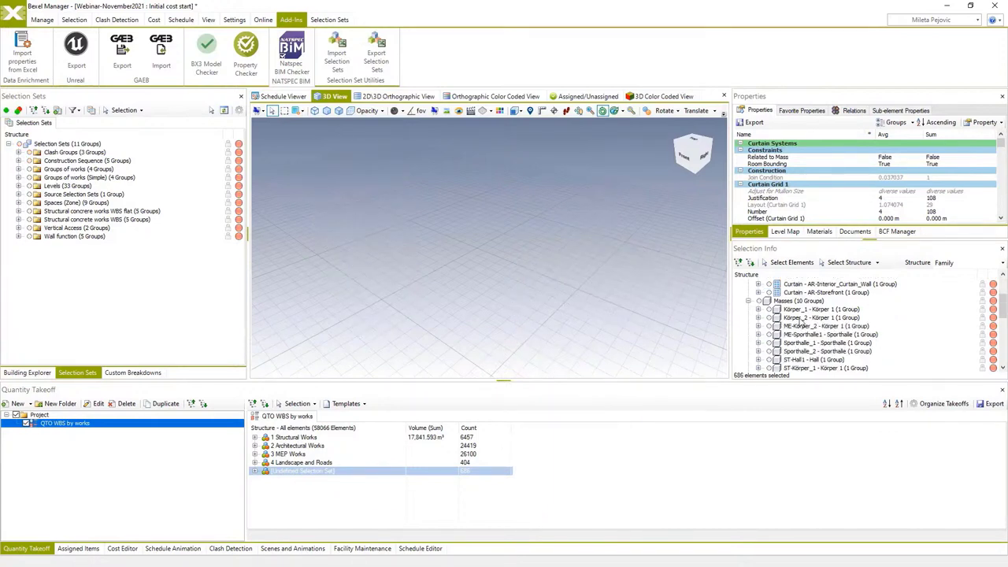
{"action": "scroll", "coordinate": [804, 321], "scroll_direction": "down", "scroll_amount": 5}
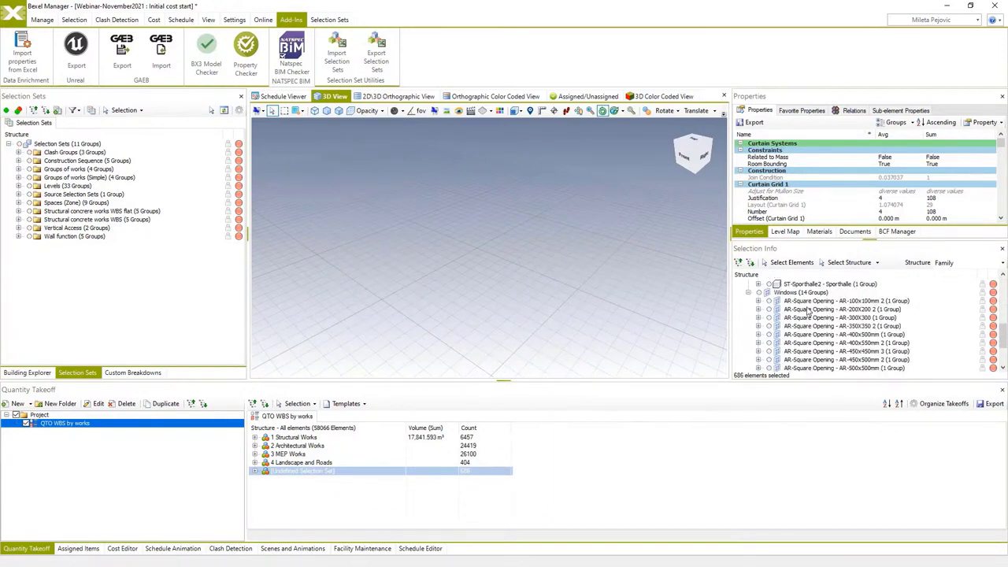
{"action": "scroll", "coordinate": [809, 312], "scroll_direction": "down", "scroll_amount": 2}
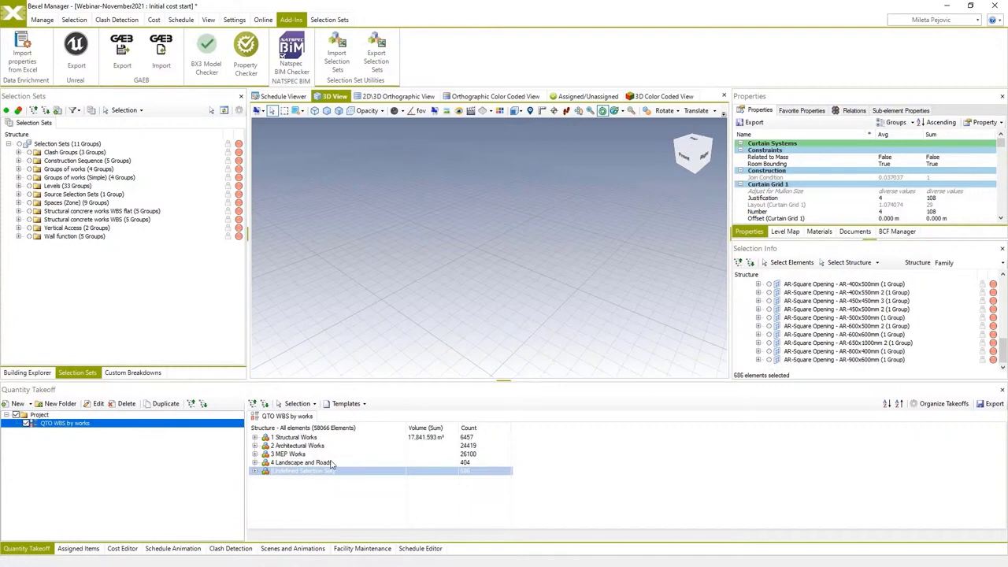
Remove the [Undefined Selection Set] elements from the takeoff and show all model elements again.
{"action": "right_click", "coordinate": [306, 472]}
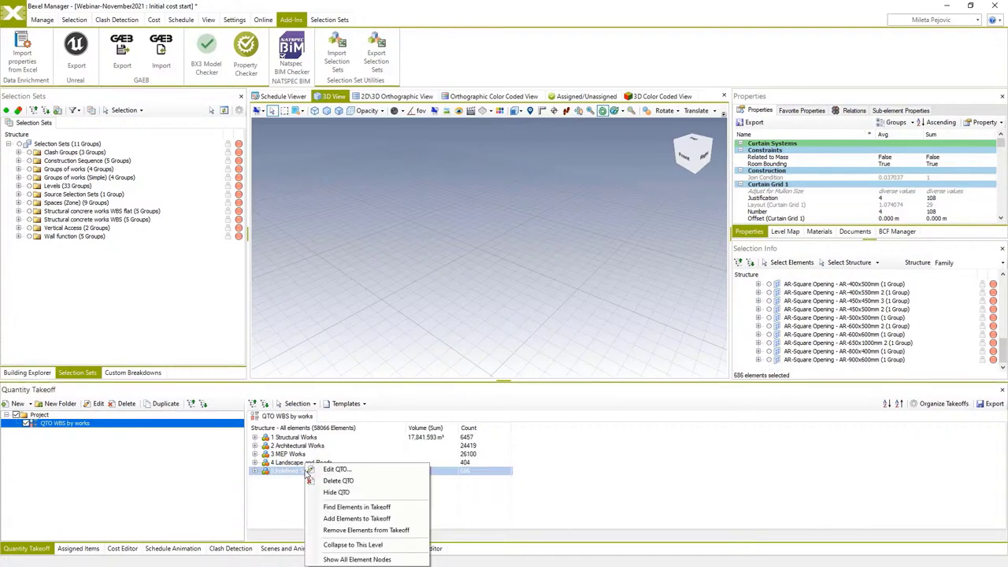
{"action": "left_click", "coordinate": [352, 530]}
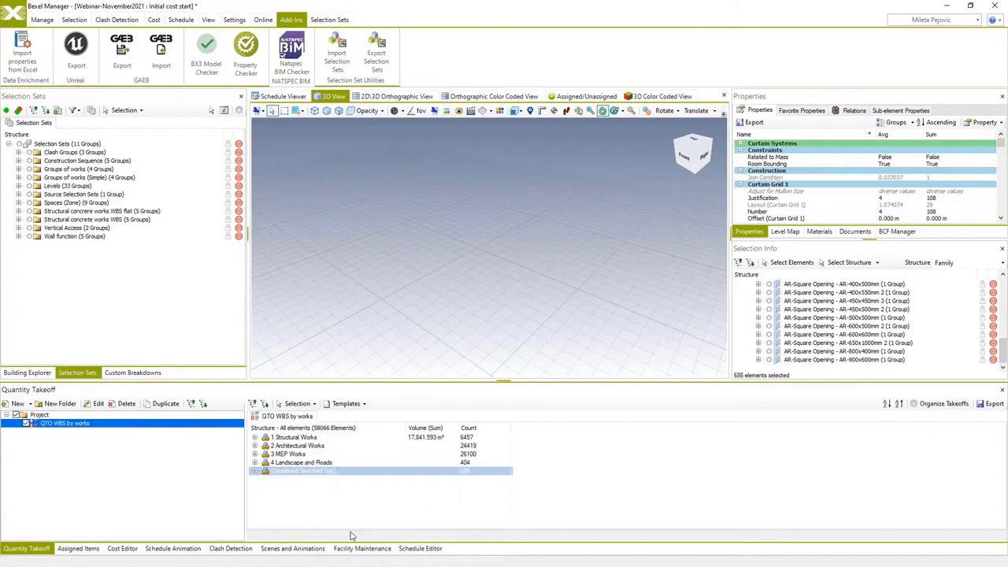
{"action": "right_click", "coordinate": [417, 349]}
{"action": "left_click", "coordinate": [451, 356]}
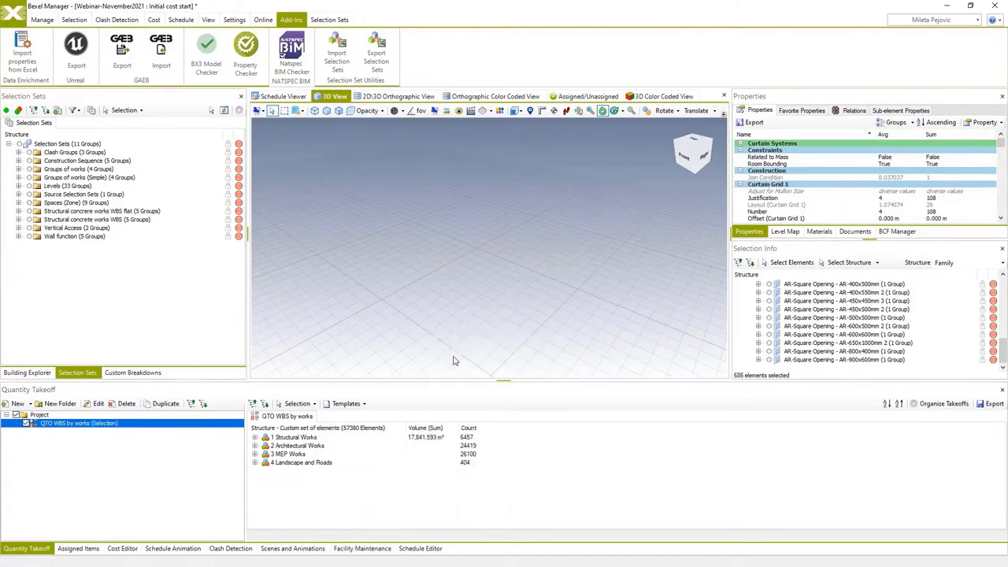
{"action": "scroll", "coordinate": [457, 307], "scroll_direction": "up", "scroll_amount": 3}
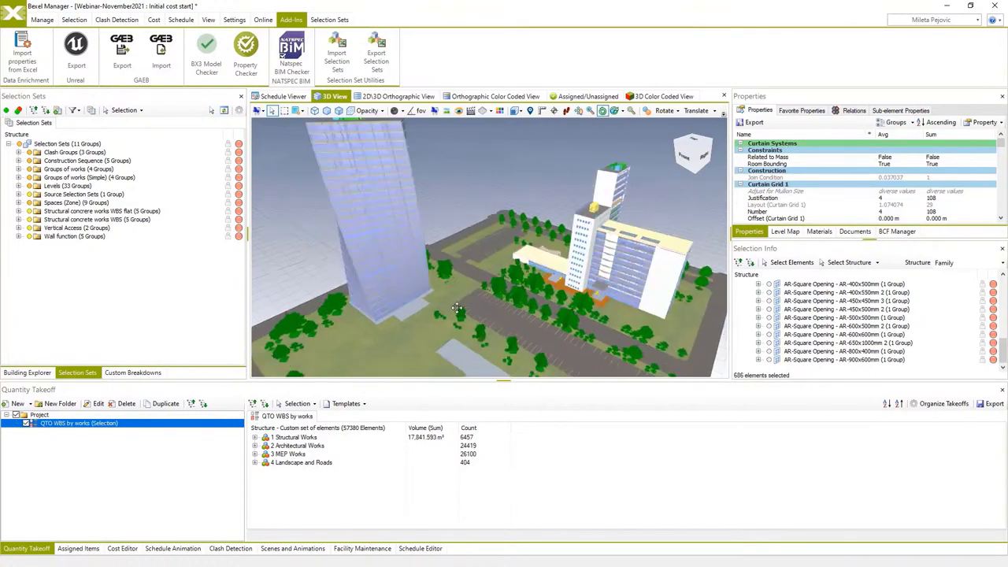
{"action": "mouse_move", "coordinate": [457, 307]}
{"action": "left_mouse_down"}
{"action": "mouse_move", "coordinate": [457, 292]}
{"action": "mouse_move", "coordinate": [488, 289]}
{"action": "mouse_move", "coordinate": [452, 298]}
{"action": "left_mouse_up"}
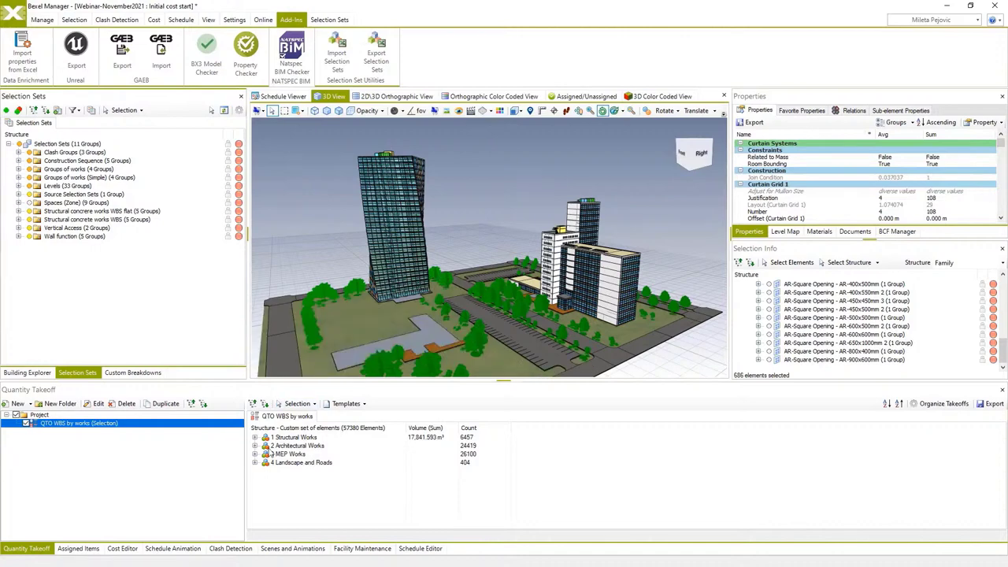
Look over the 2 Architectural Works group and the Styled Report options of the takeoff report export, without exporting.
{"action": "left_click", "coordinate": [254, 445]}
{"action": "left_click", "coordinate": [254, 446]}
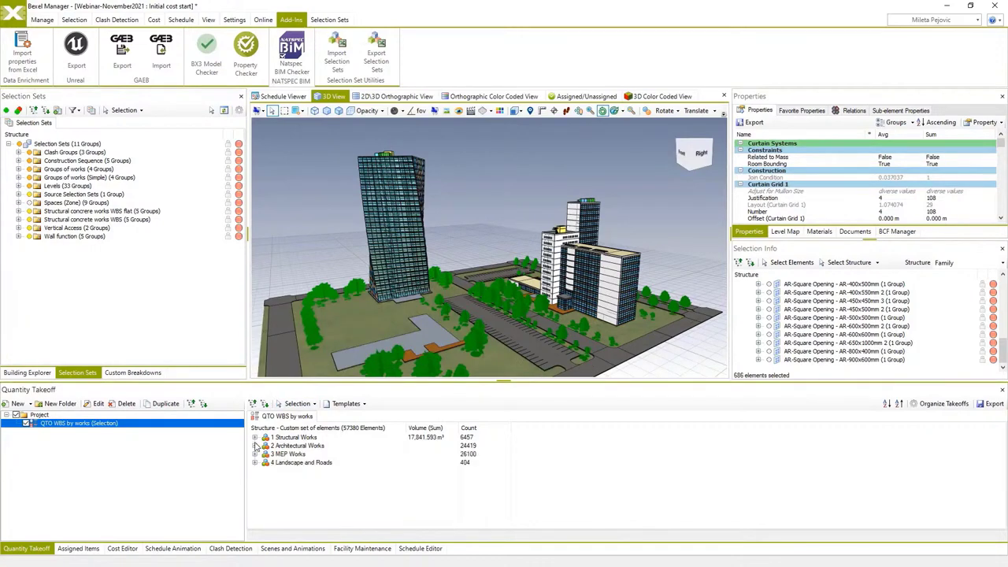
{"action": "left_click", "coordinate": [991, 404]}
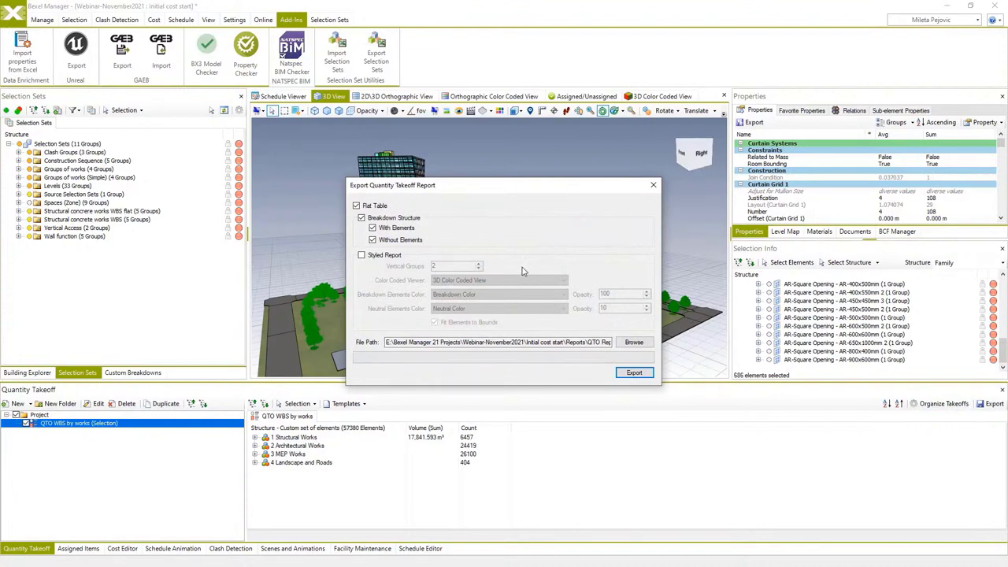
{"action": "left_click", "coordinate": [368, 256]}
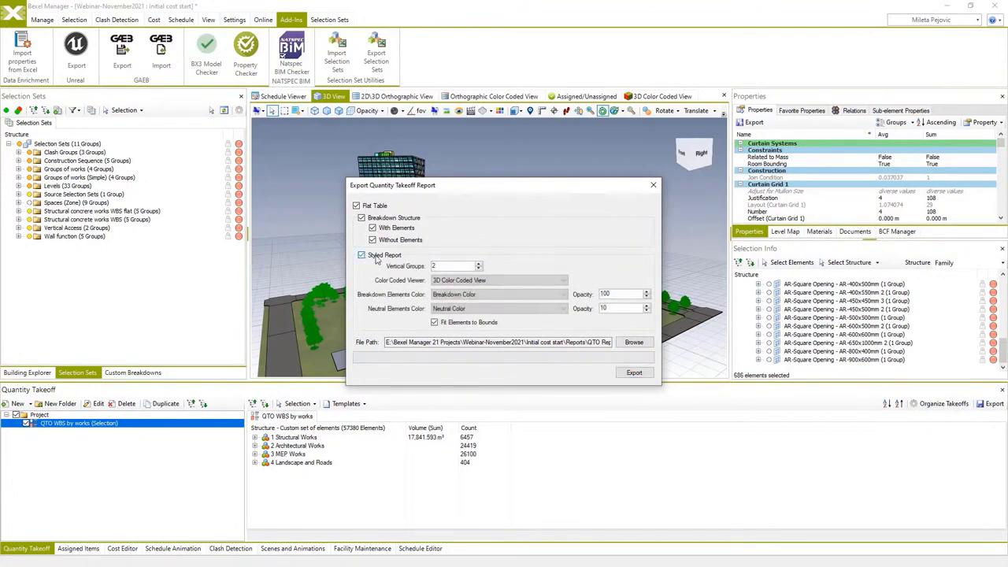
{"action": "left_click", "coordinate": [653, 188]}
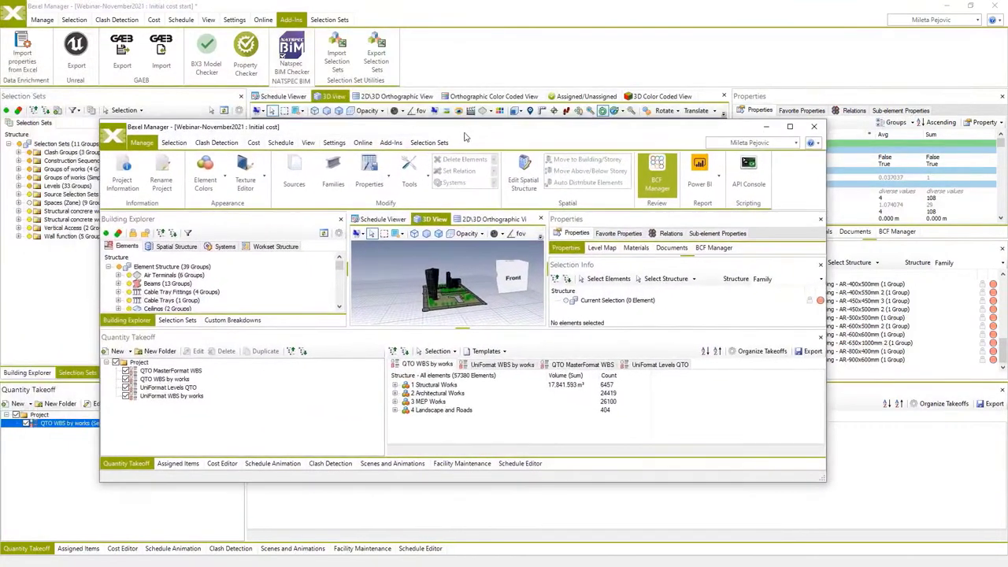
Maximize the Initial cost project window, widen the takeoff results area and load the UniFormat WBS by works takeoff.
{"action": "left_click", "coordinate": [790, 127]}
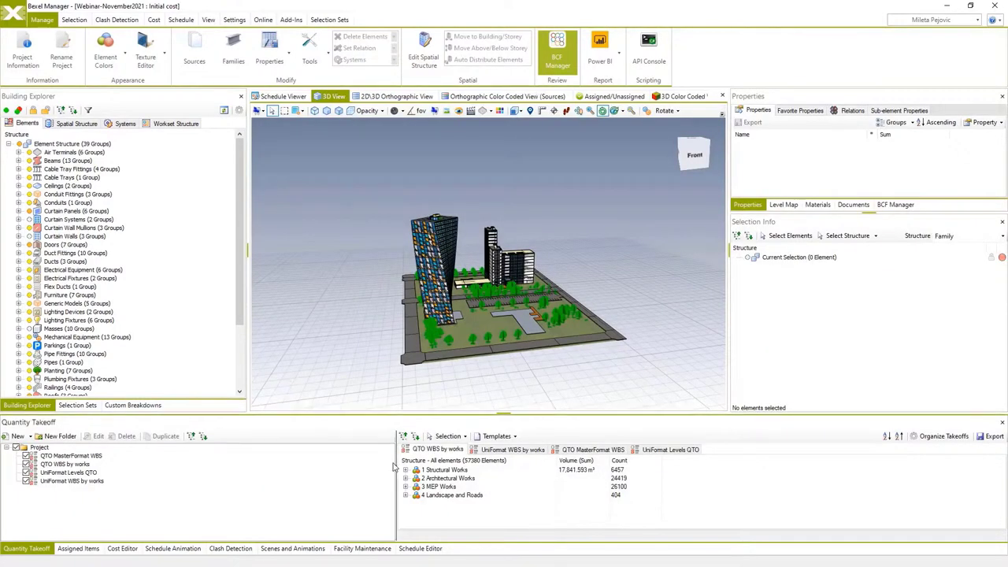
{"action": "left_click_drag", "start_coordinate": [396, 462], "coordinate": [277, 462]}
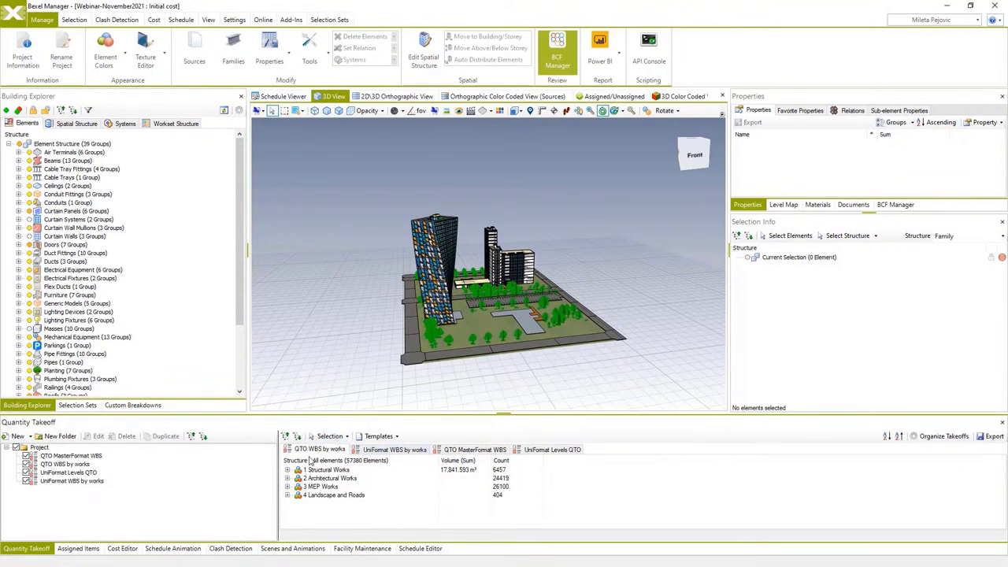
{"action": "left_click", "coordinate": [381, 454]}
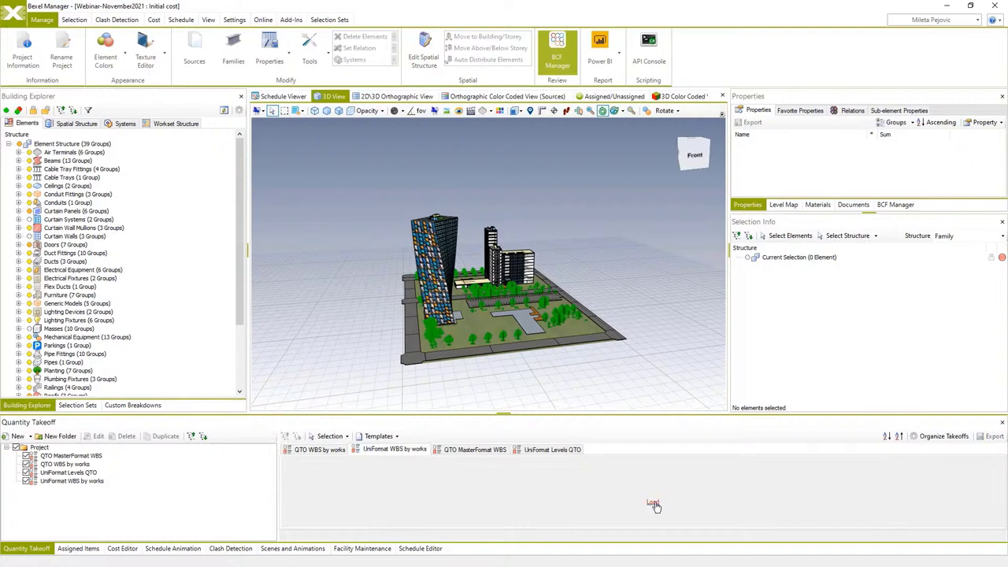
{"action": "left_click", "coordinate": [653, 502]}
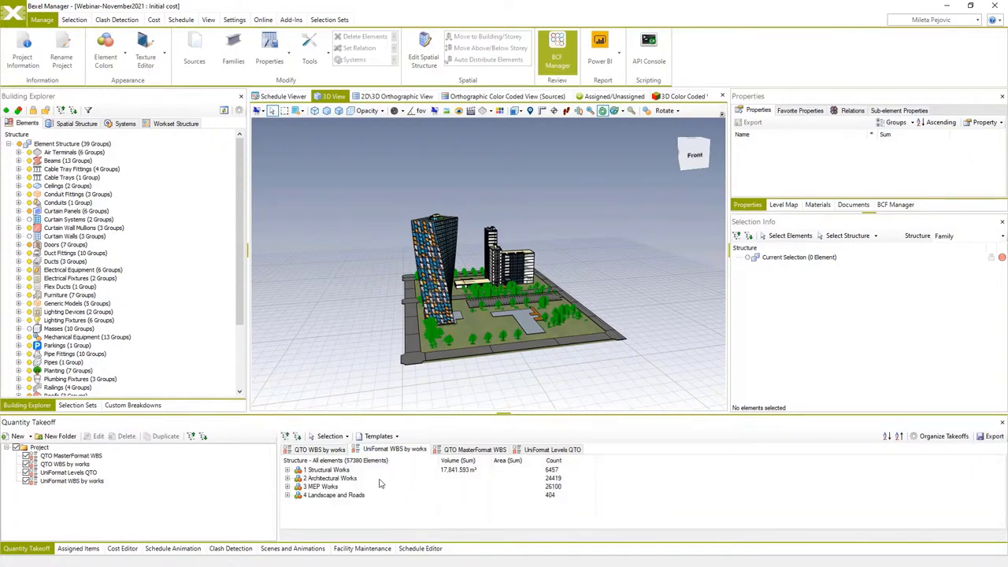
Look over the UniFormat code groups and their quantities under 1 Structural Works.
{"action": "left_click", "coordinate": [288, 470]}
{"action": "scroll", "coordinate": [334, 489], "scroll_direction": "down", "scroll_amount": 1}
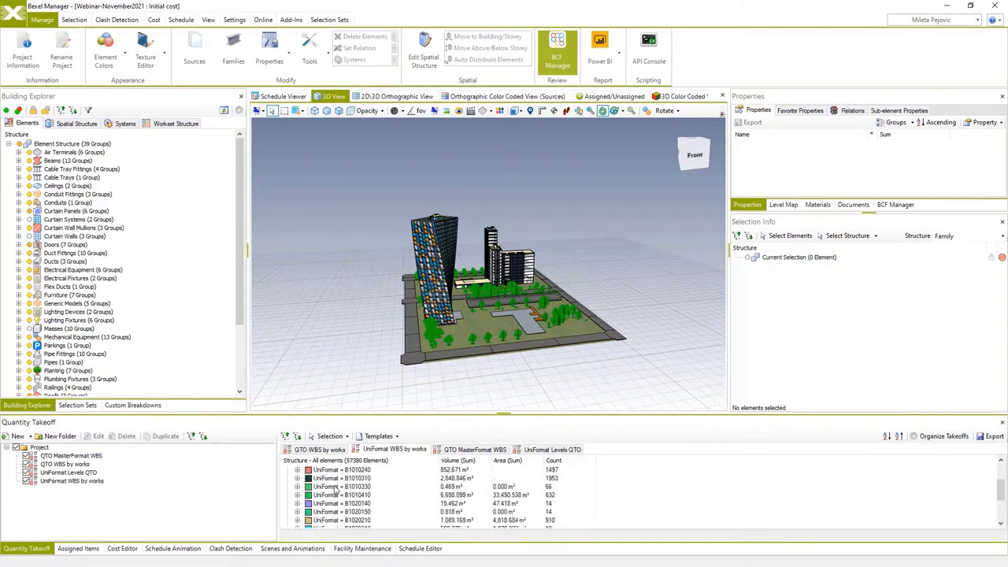
{"action": "scroll", "coordinate": [337, 490], "scroll_direction": "up", "scroll_amount": 2}
Review the breakdown levels of the UniFormat WBS by works takeoff and the importable breakdown template files, without changing anything.
{"action": "right_click", "coordinate": [382, 455]}
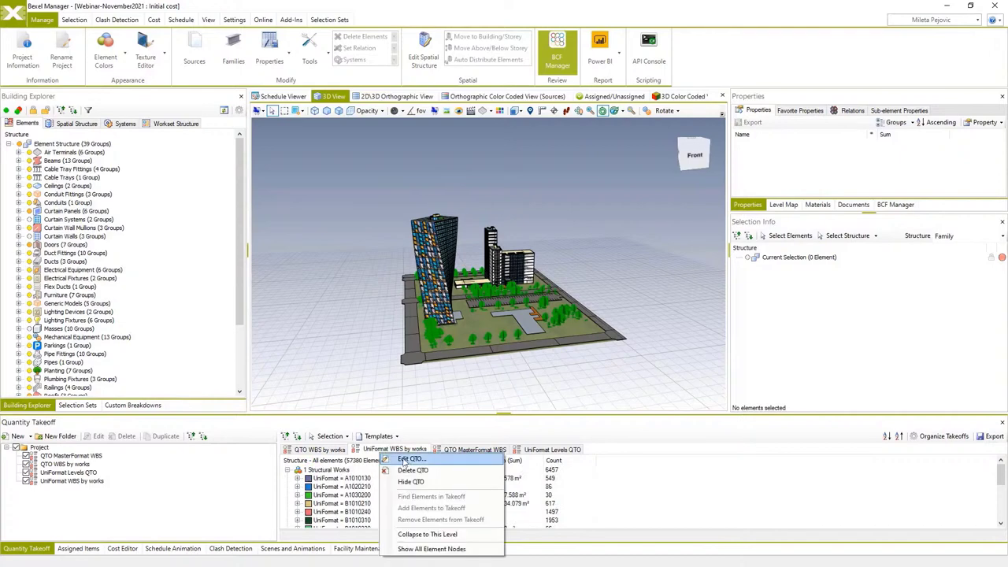
{"action": "left_click", "coordinate": [404, 461]}
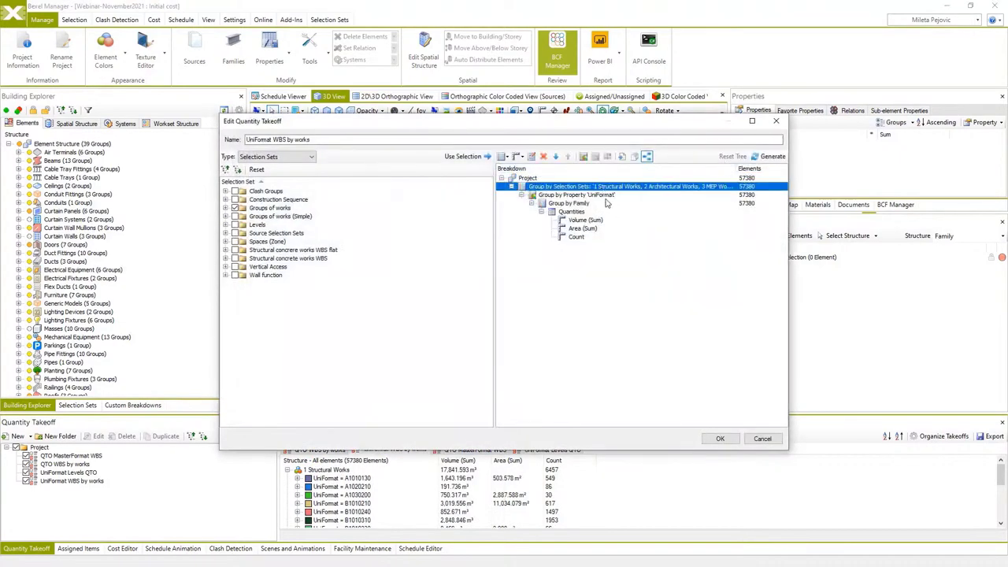
{"action": "left_click", "coordinate": [602, 195]}
{"action": "left_click", "coordinate": [584, 204]}
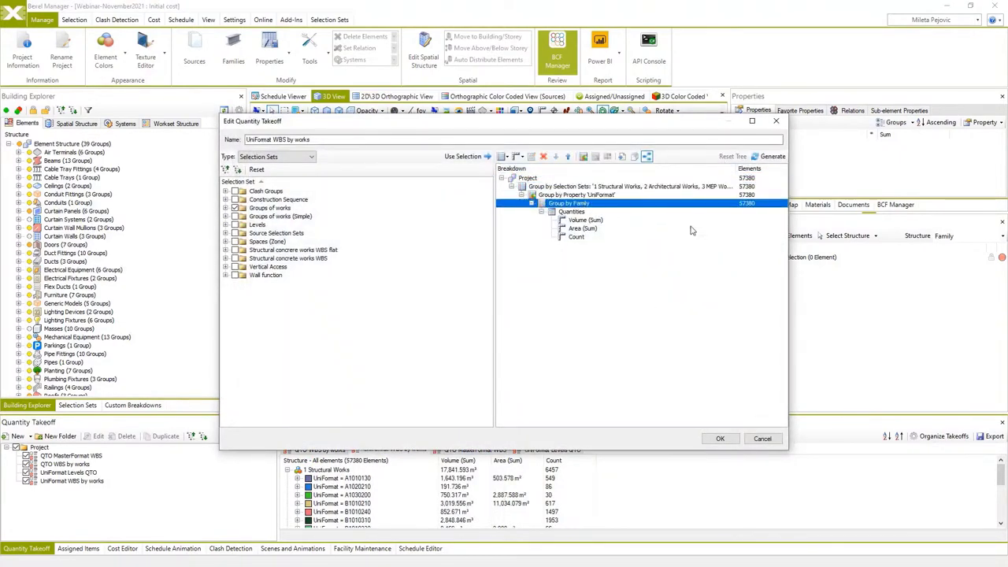
{"action": "left_click", "coordinate": [621, 157]}
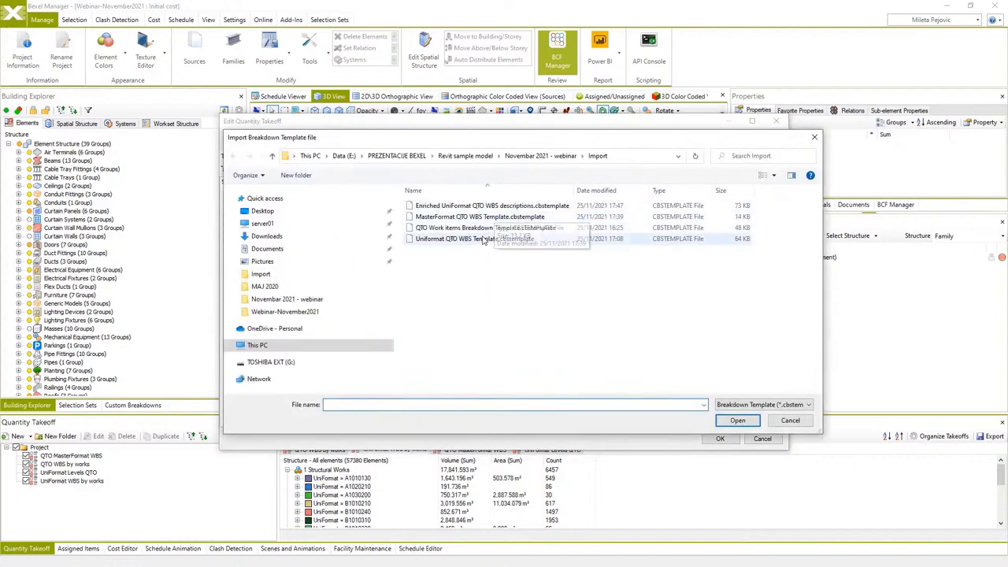
{"action": "left_click", "coordinate": [790, 420]}
{"action": "left_click", "coordinate": [762, 439]}
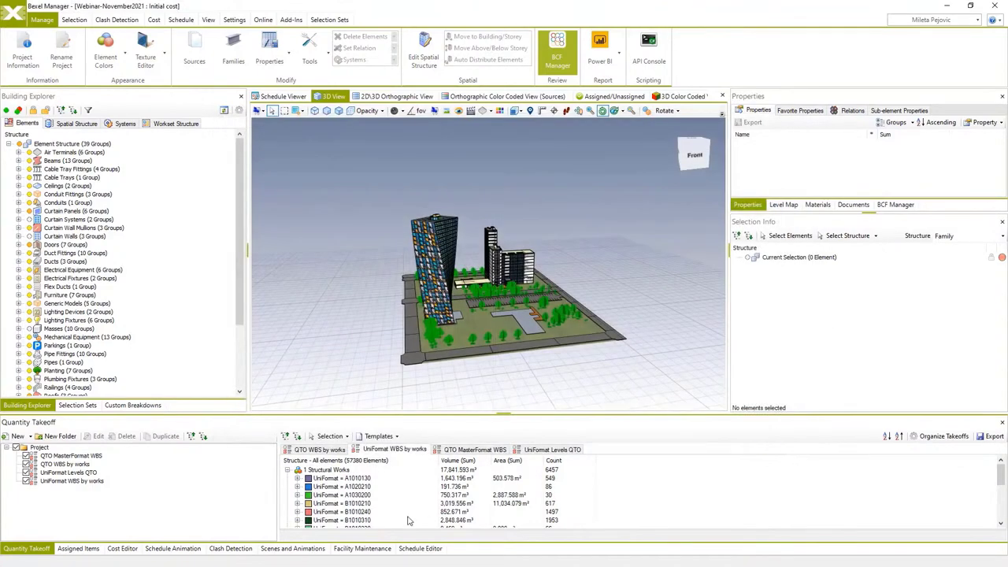
Show the model in the 3D Color Coded View with the viewer mode set to Quantity Takeoffs.
{"action": "left_click", "coordinate": [683, 97]}
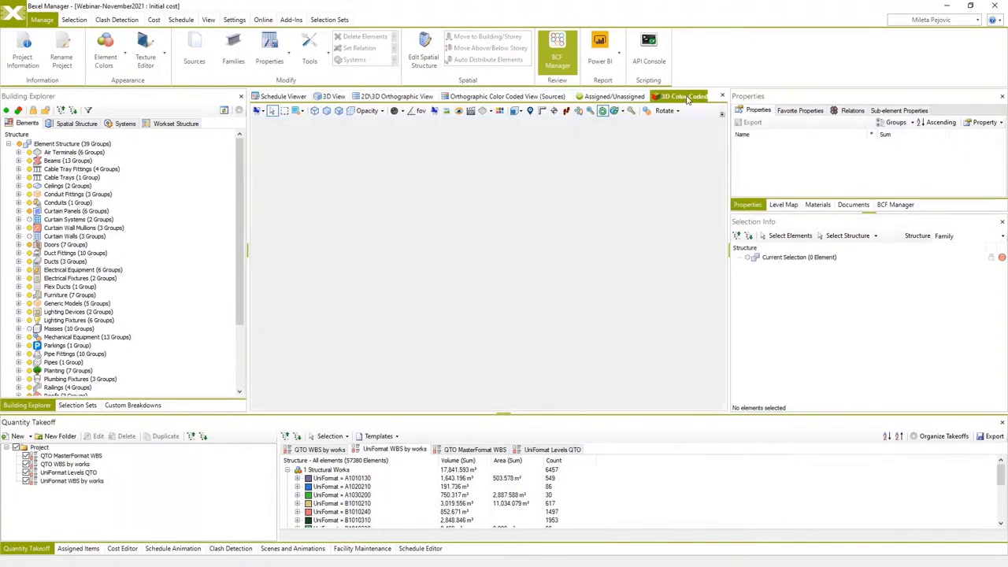
{"action": "left_click", "coordinate": [693, 111]}
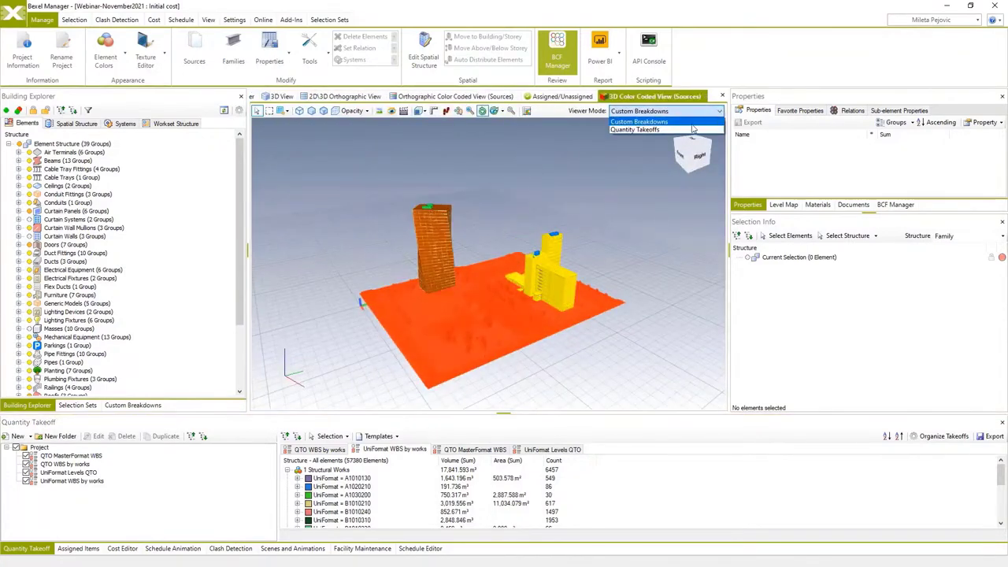
{"action": "left_click", "coordinate": [692, 130]}
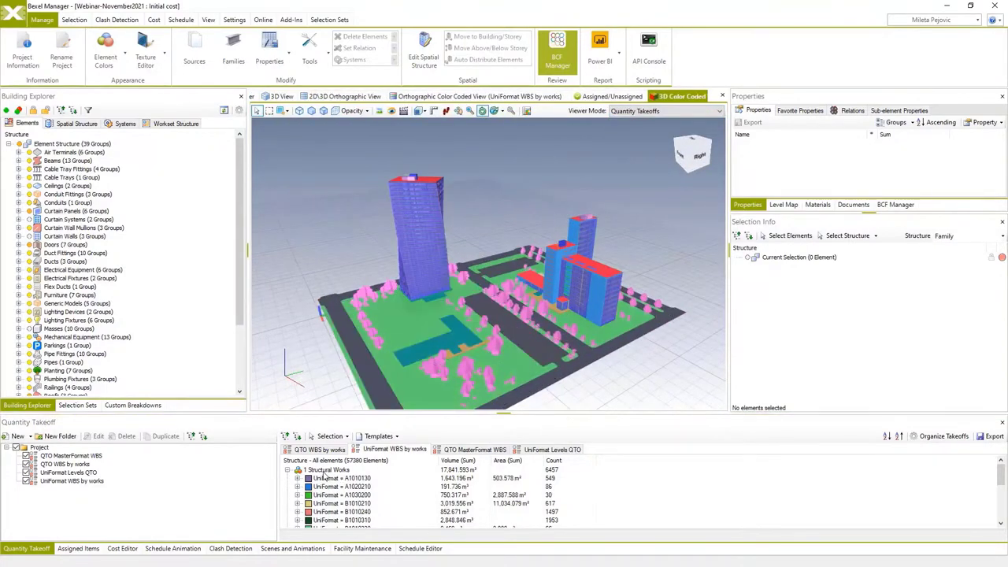
Collapse the 1 Structural Works group and isolate its elements in the color-coded 3D view.
{"action": "left_click", "coordinate": [288, 470]}
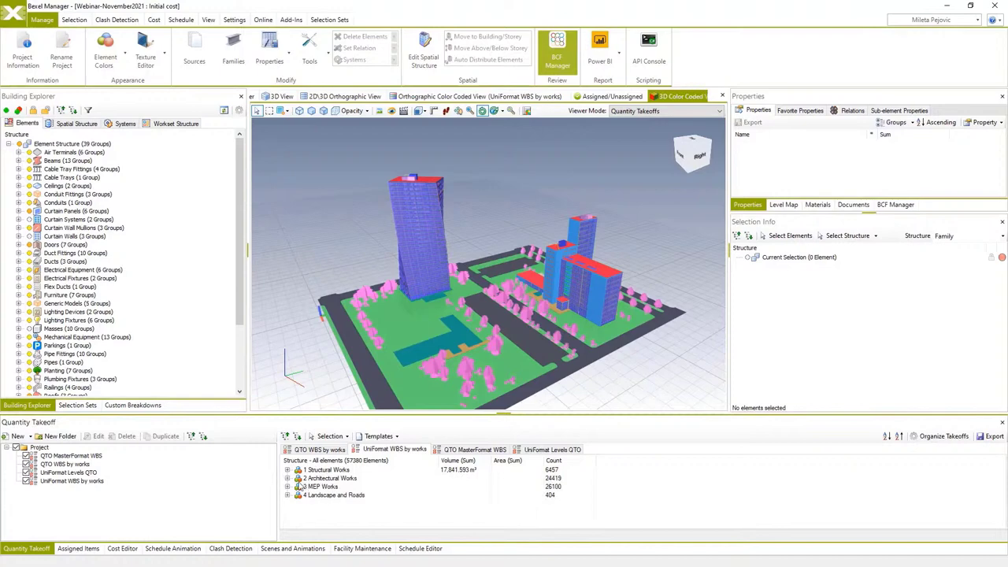
{"action": "left_click", "coordinate": [328, 470]}
{"action": "right_click", "coordinate": [318, 323]}
{"action": "mouse_move", "coordinate": [437, 388]}
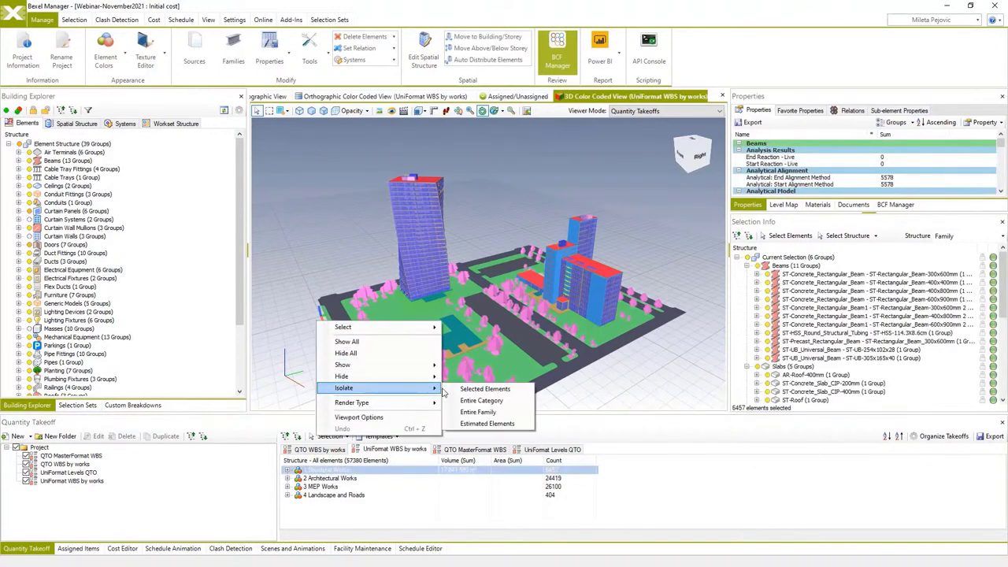
{"action": "left_click", "coordinate": [484, 388]}
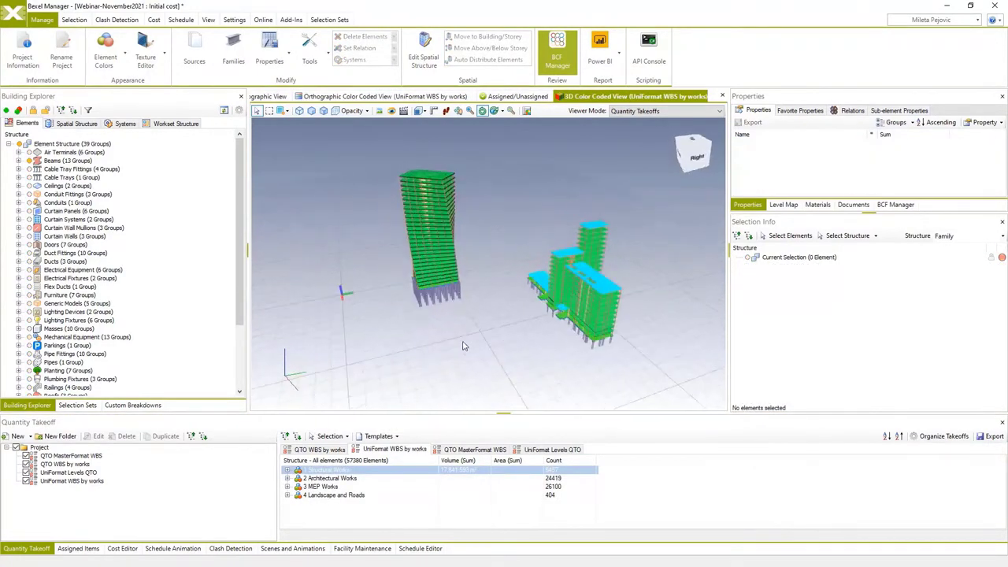
Display the QTO MasterFormat WBS takeoff in a taller results area and examine the subgroups of MasterFormat = 0.
{"action": "left_click", "coordinate": [470, 450]}
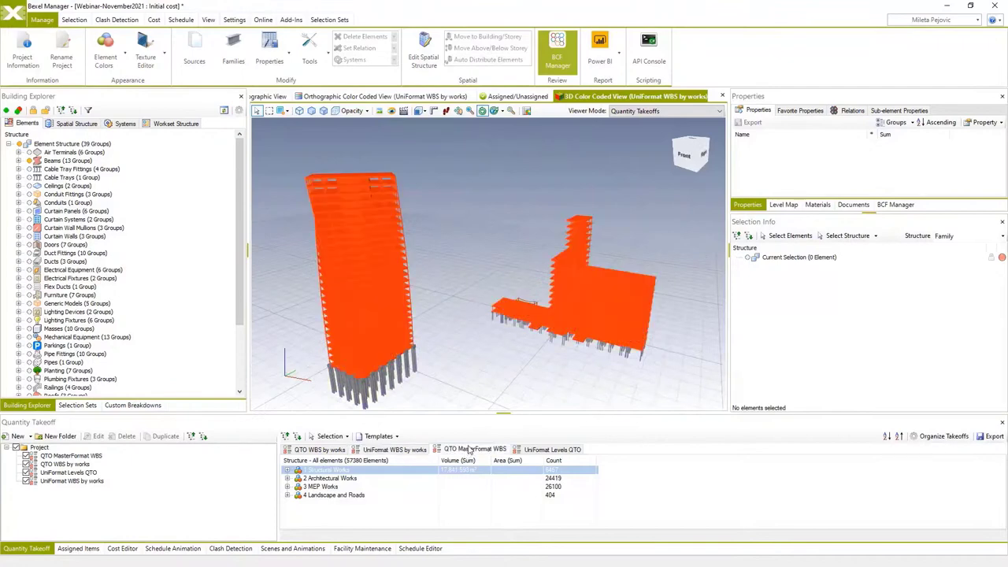
{"action": "left_click_drag", "start_coordinate": [431, 418], "coordinate": [432, 385]}
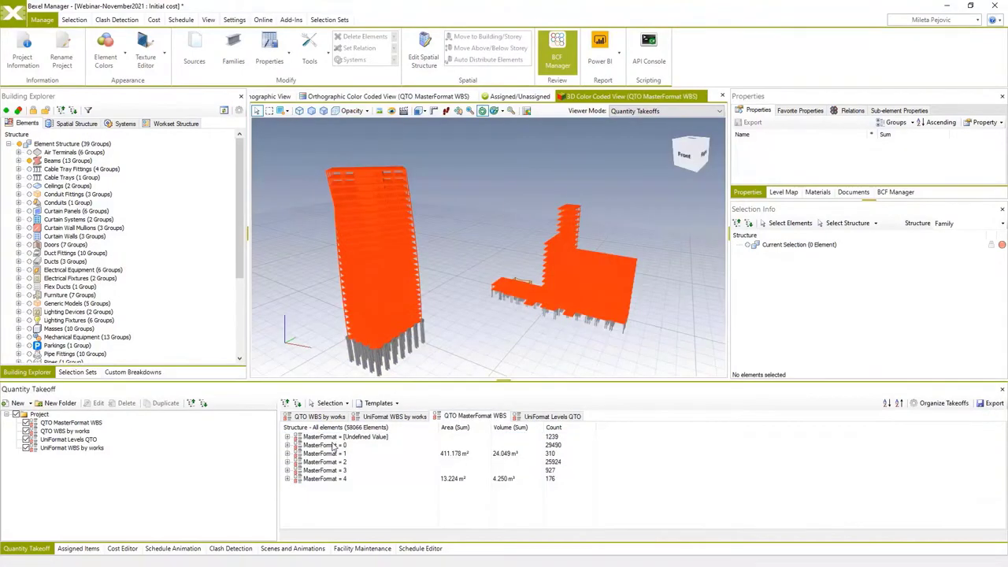
{"action": "left_click", "coordinate": [288, 445]}
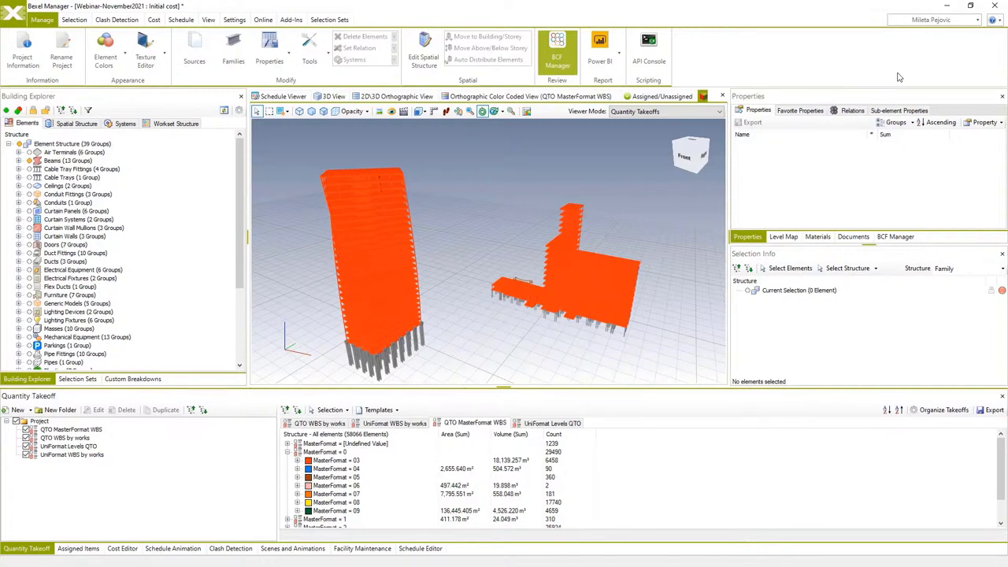
Switch to the Refinery Oman project and examine its Generic Models families and the selected pipe's SmartPlant 3D properties.
{"action": "left_click", "coordinate": [944, 7]}
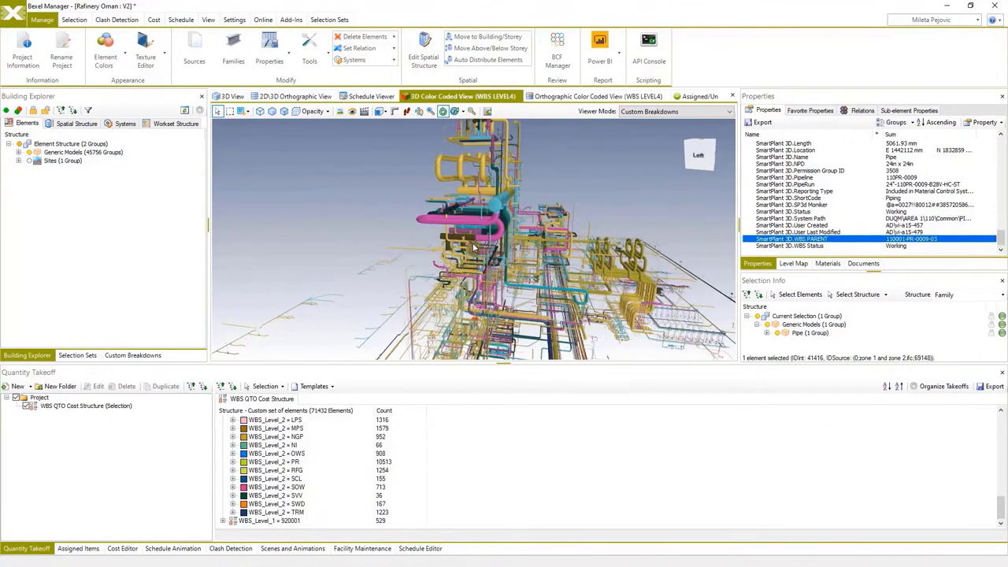
{"action": "left_click", "coordinate": [19, 152]}
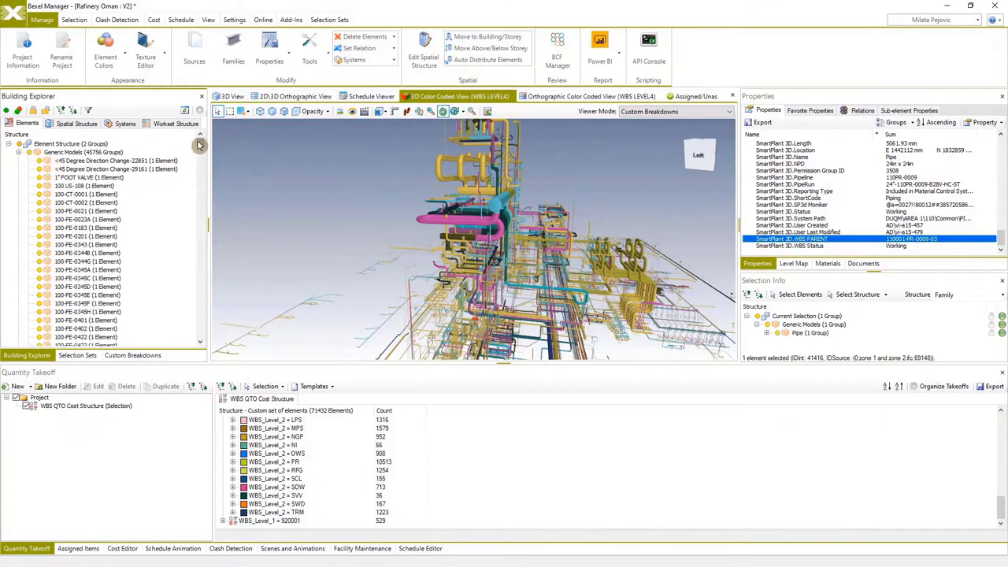
{"action": "mouse_move", "coordinate": [200, 145]}
{"action": "left_mouse_down"}
{"action": "mouse_move", "coordinate": [192, 214]}
{"action": "mouse_move", "coordinate": [204, 307]}
{"action": "mouse_move", "coordinate": [209, 142]}
{"action": "left_mouse_up"}
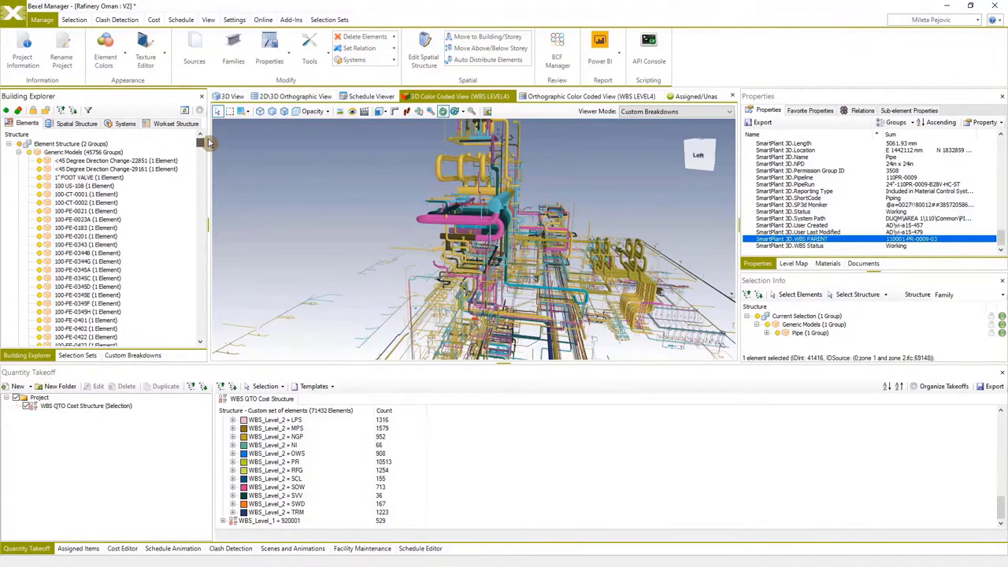
{"action": "left_click", "coordinate": [18, 152]}
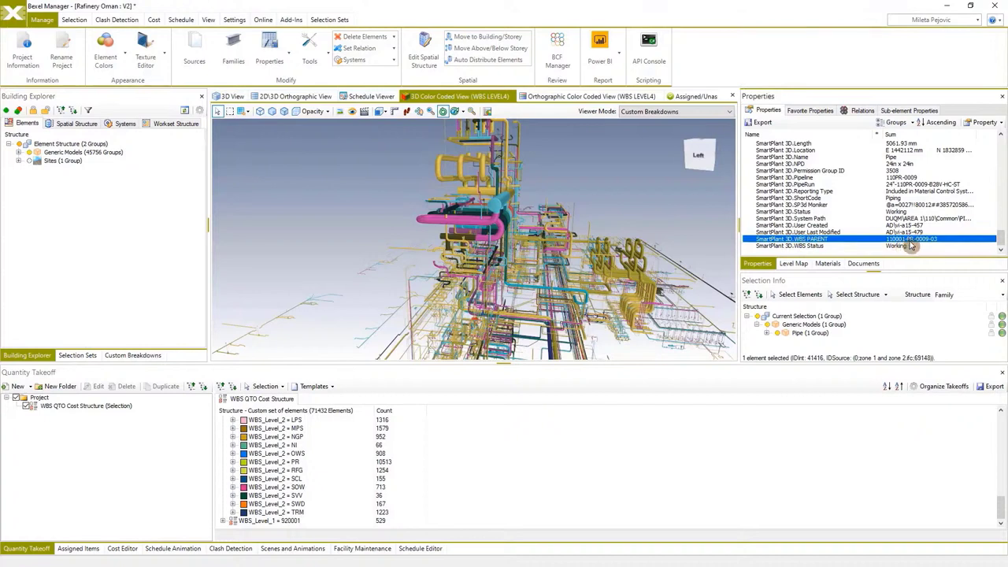
{"action": "scroll", "coordinate": [910, 246], "scroll_direction": "up", "scroll_amount": 2}
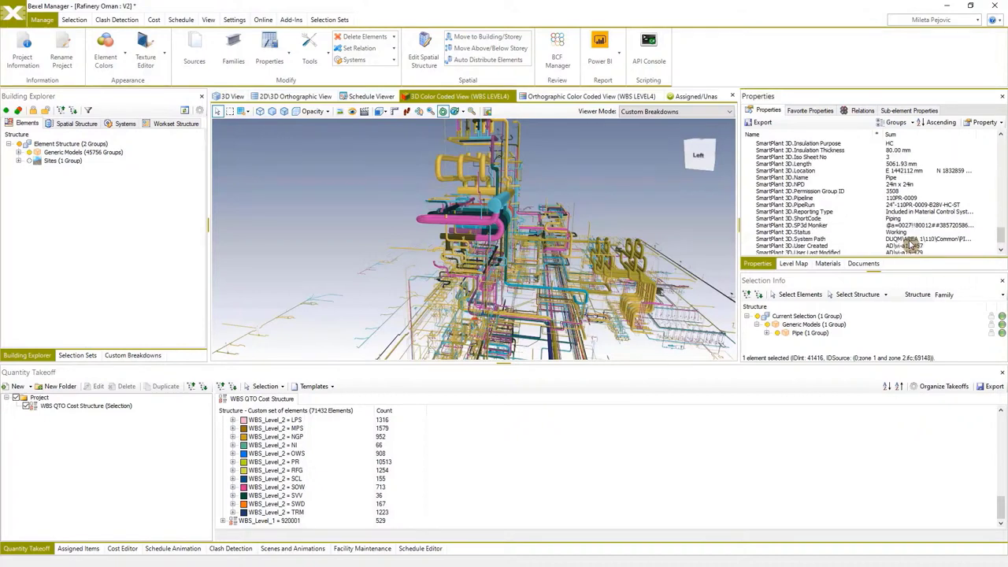
{"action": "scroll", "coordinate": [910, 246], "scroll_direction": "down", "scroll_amount": 2}
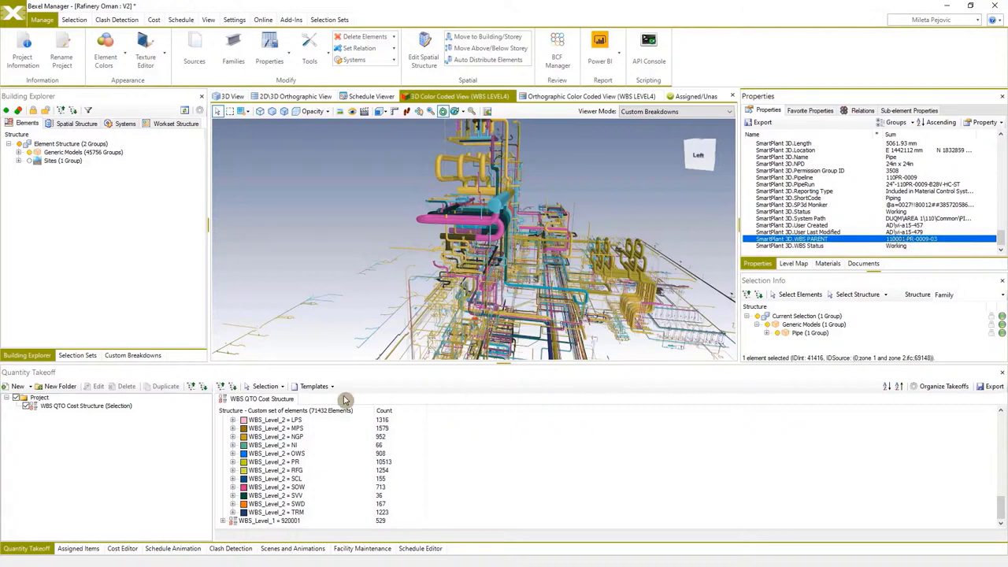
Look over the WBS LEVEL4 custom breakdown and the 100001 branch of the WBS QTO Cost Classification.
{"action": "left_click", "coordinate": [126, 354]}
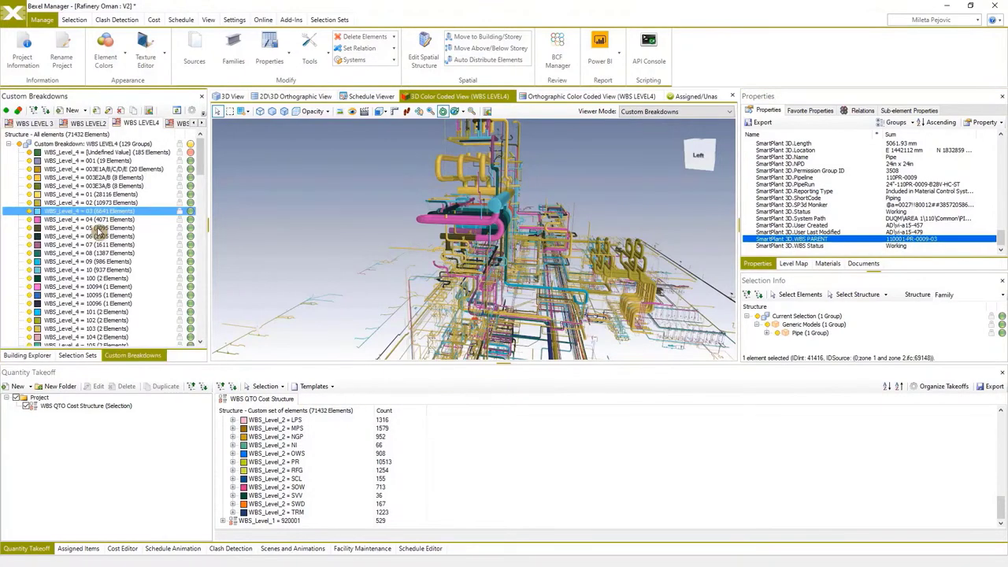
{"action": "scroll", "coordinate": [98, 231], "scroll_direction": "down", "scroll_amount": 2}
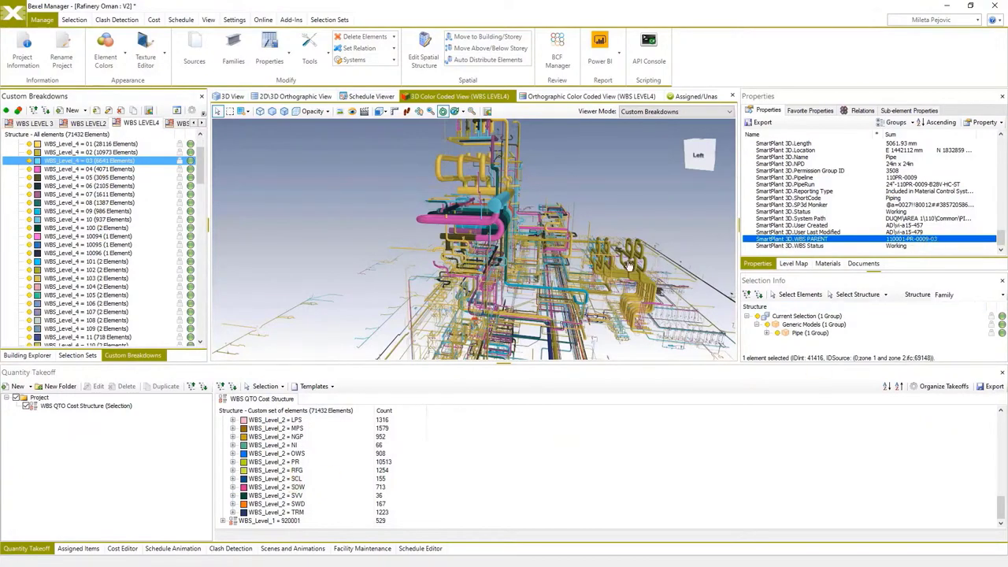
{"action": "left_click", "coordinate": [124, 548]}
{"action": "scroll", "coordinate": [171, 500], "scroll_direction": "down", "scroll_amount": 1}
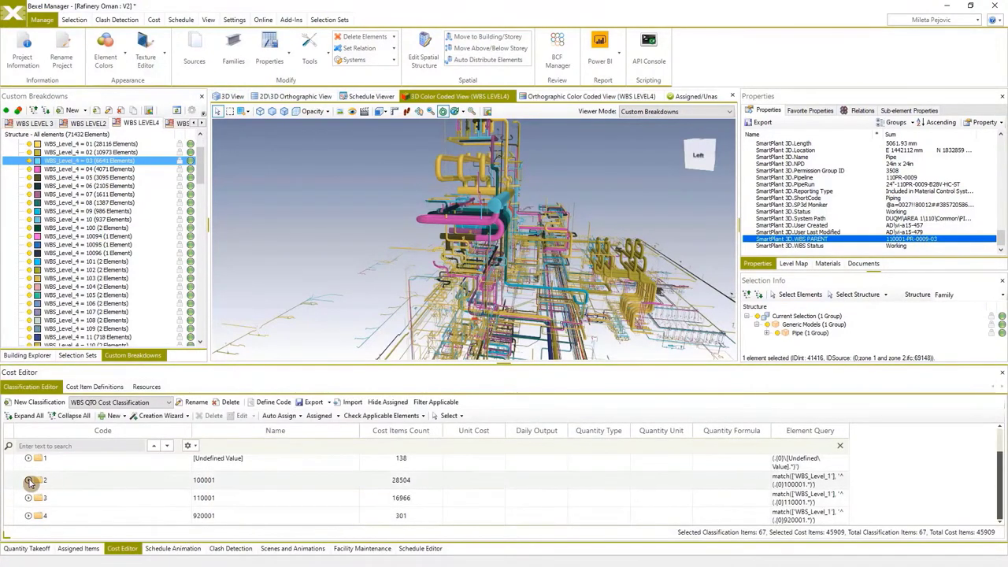
{"action": "double_click", "coordinate": [150, 483]}
{"action": "scroll", "coordinate": [167, 492], "scroll_direction": "down", "scroll_amount": 5}
{"action": "scroll", "coordinate": [167, 492], "scroll_direction": "up", "scroll_amount": 6}
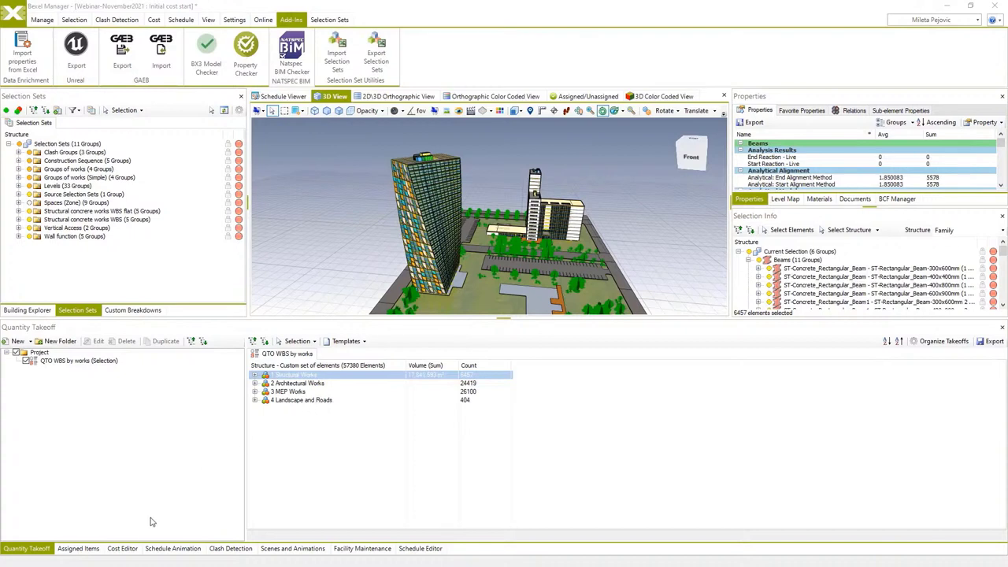
In the Initial cost start project, look over the Assigned Items, Cost Item Definitions and Resources, then return to the Classification Editor.
{"action": "left_click", "coordinate": [127, 549]}
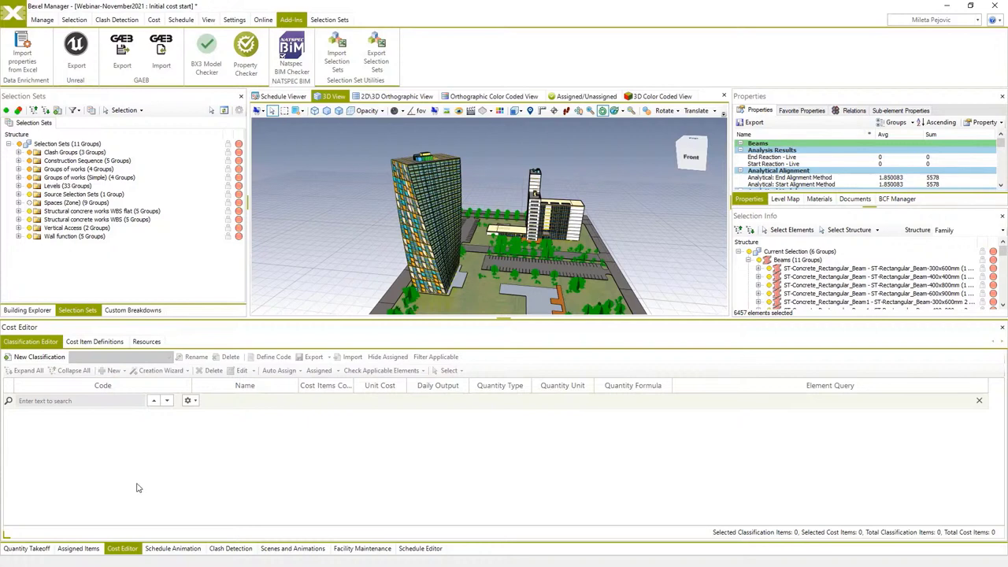
{"action": "left_click", "coordinate": [79, 549]}
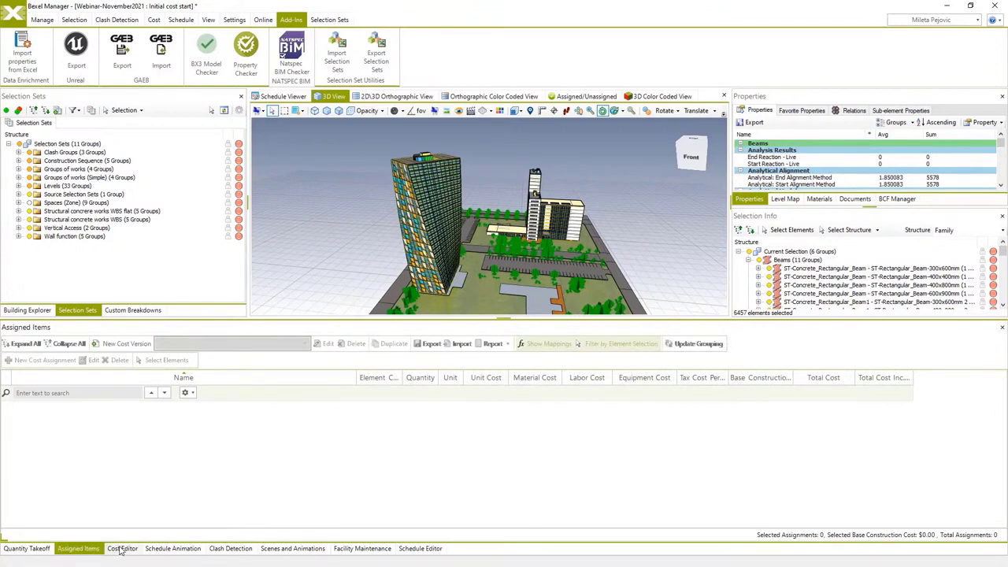
{"action": "left_click", "coordinate": [122, 548]}
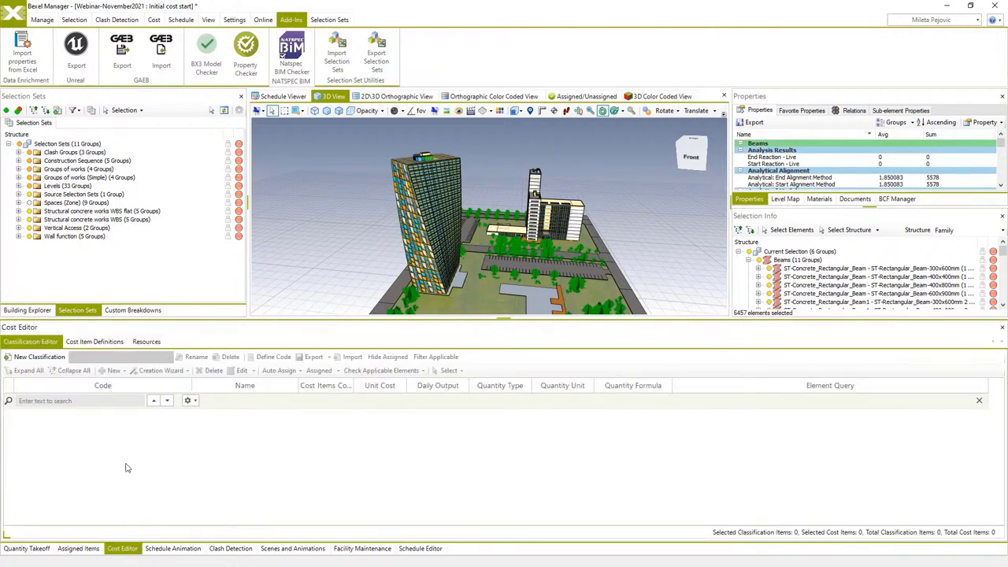
{"action": "left_click", "coordinate": [95, 341]}
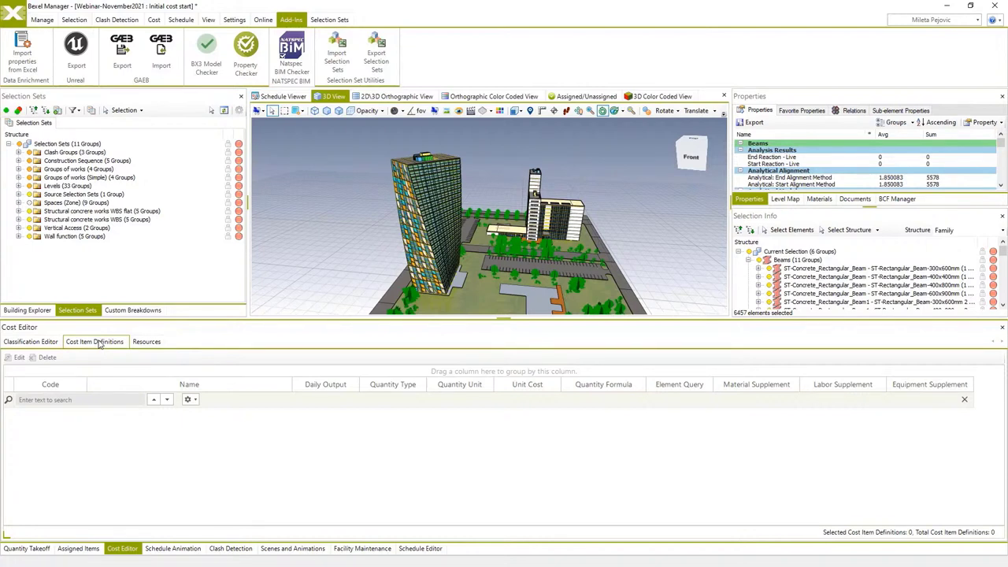
{"action": "left_click", "coordinate": [147, 342]}
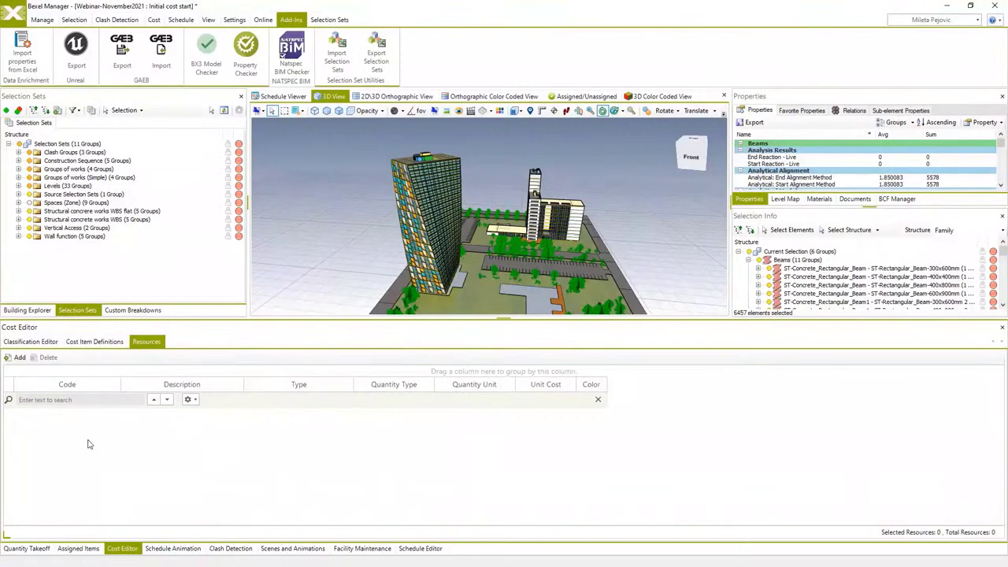
{"action": "left_click", "coordinate": [31, 342]}
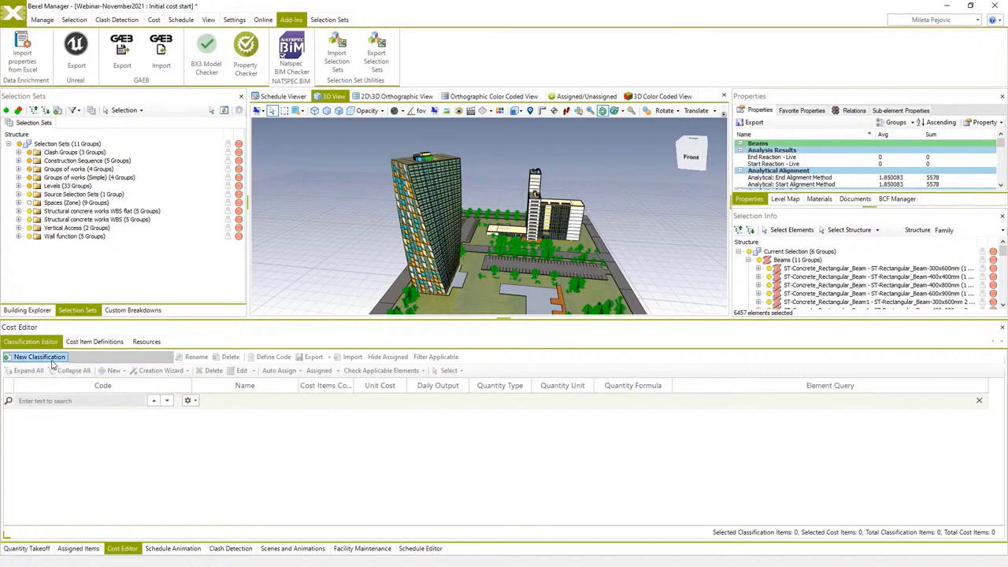
Create a new cost classification named BIM Based classification.
{"action": "left_click", "coordinate": [40, 357]}
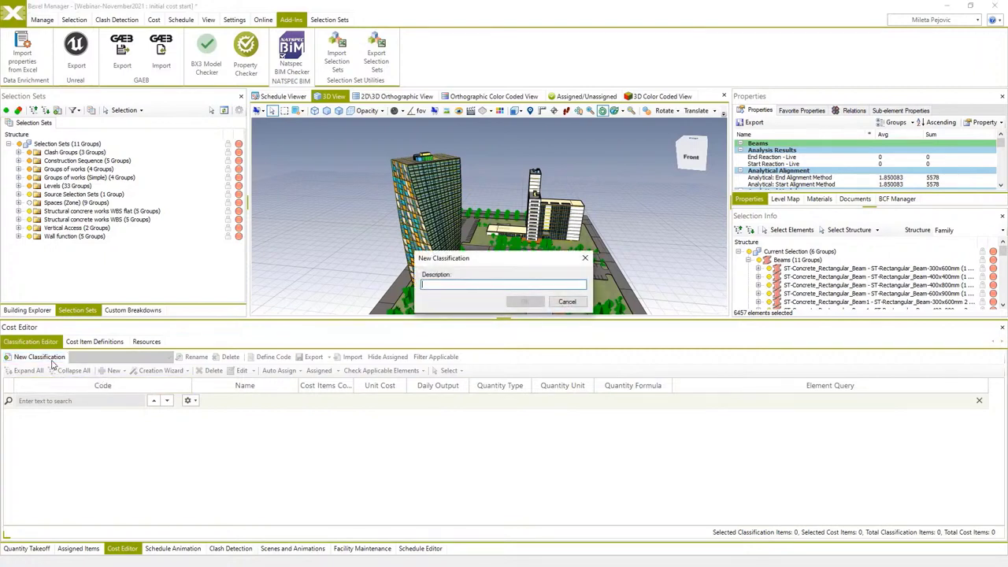
{"action": "type", "text": "BIM Based classifica"}
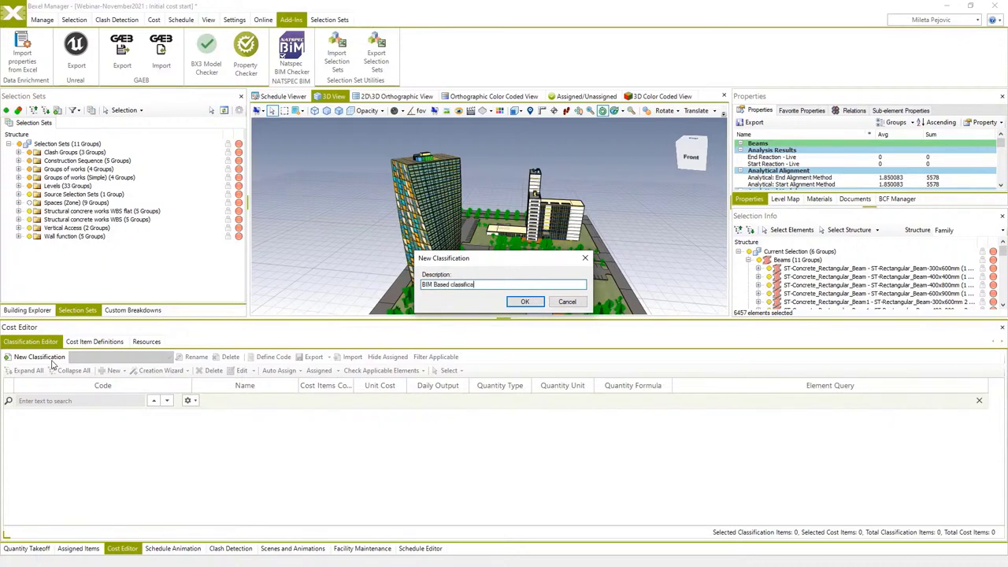
{"action": "type", "text": "tion"}
{"action": "left_click", "coordinate": [524, 301]}
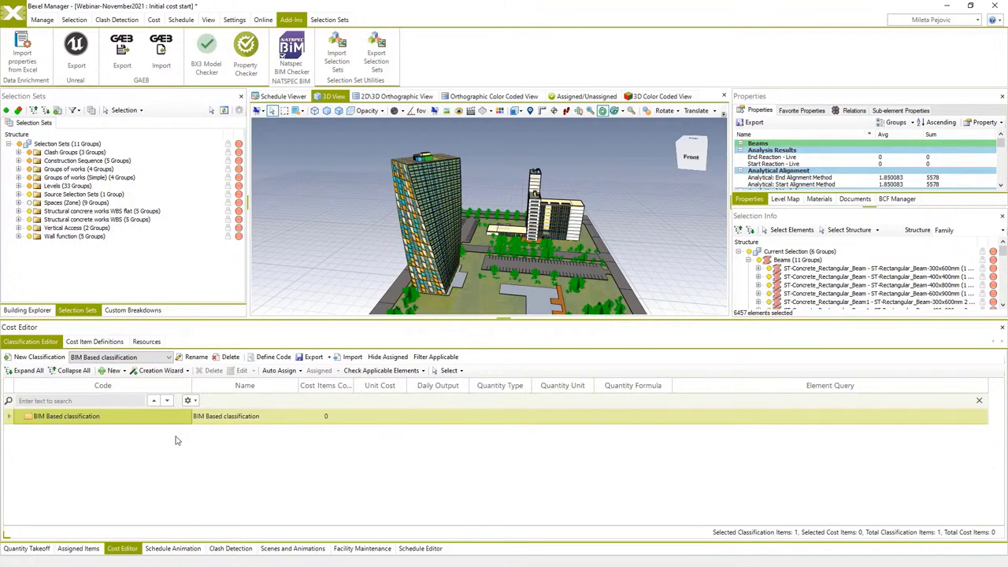
Generate classification items and cost items from the QTO WBS by works takeoff, using Schema codes and the Count quantity formula.
{"action": "right_click", "coordinate": [156, 420]}
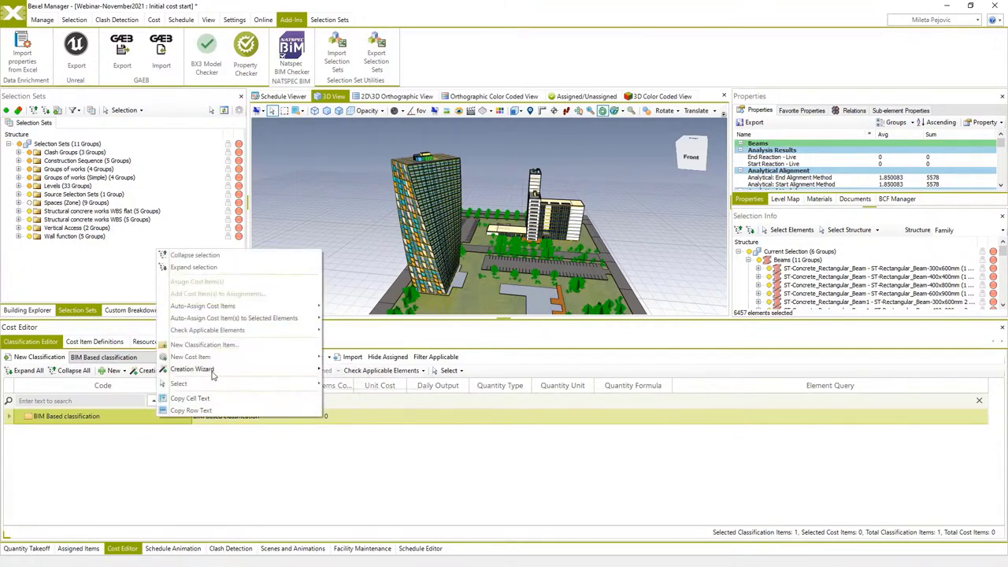
{"action": "mouse_move", "coordinate": [244, 371]}
{"action": "left_click", "coordinate": [384, 370]}
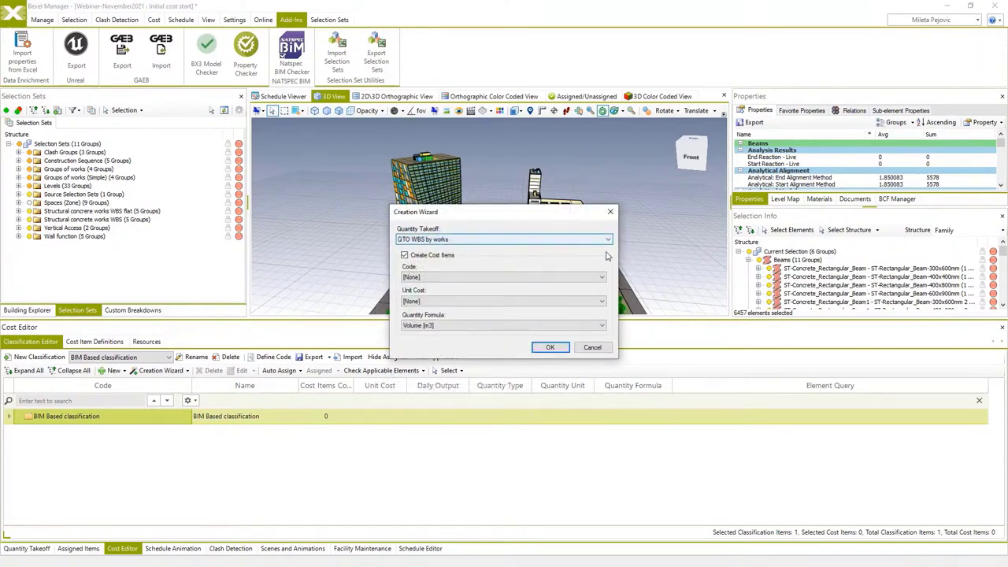
{"action": "left_click", "coordinate": [587, 277]}
{"action": "left_click", "coordinate": [570, 297]}
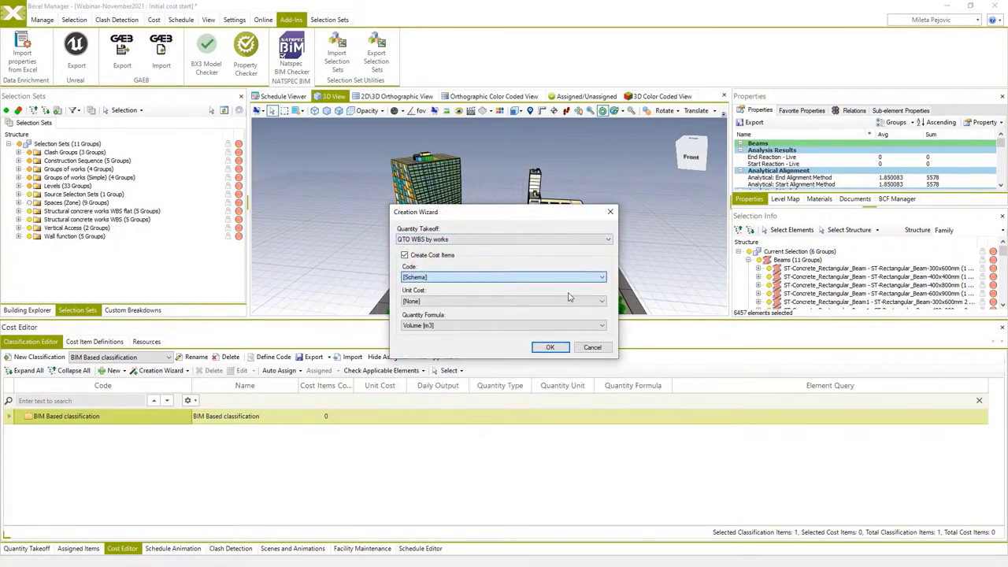
{"action": "left_click", "coordinate": [601, 326]}
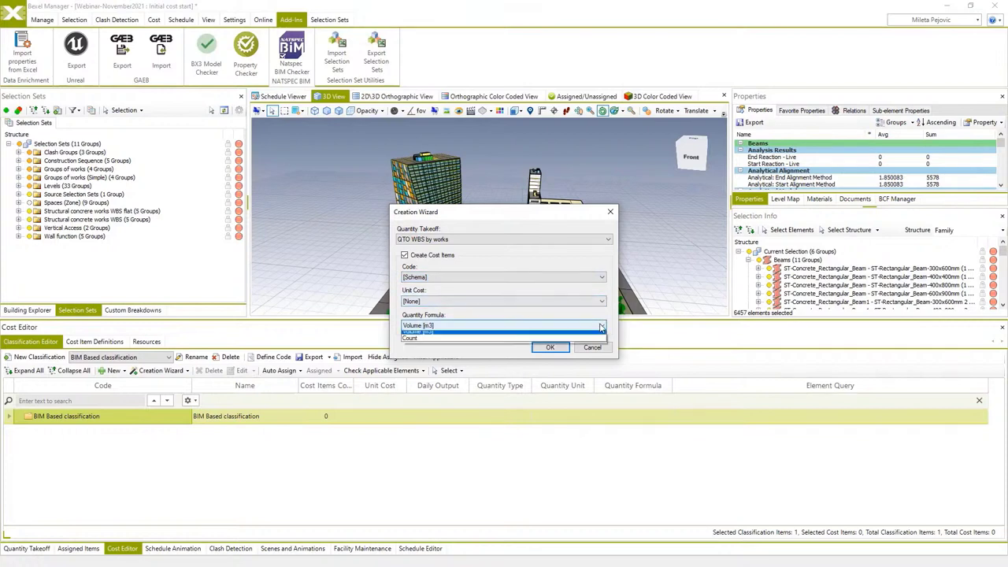
{"action": "left_click", "coordinate": [577, 337]}
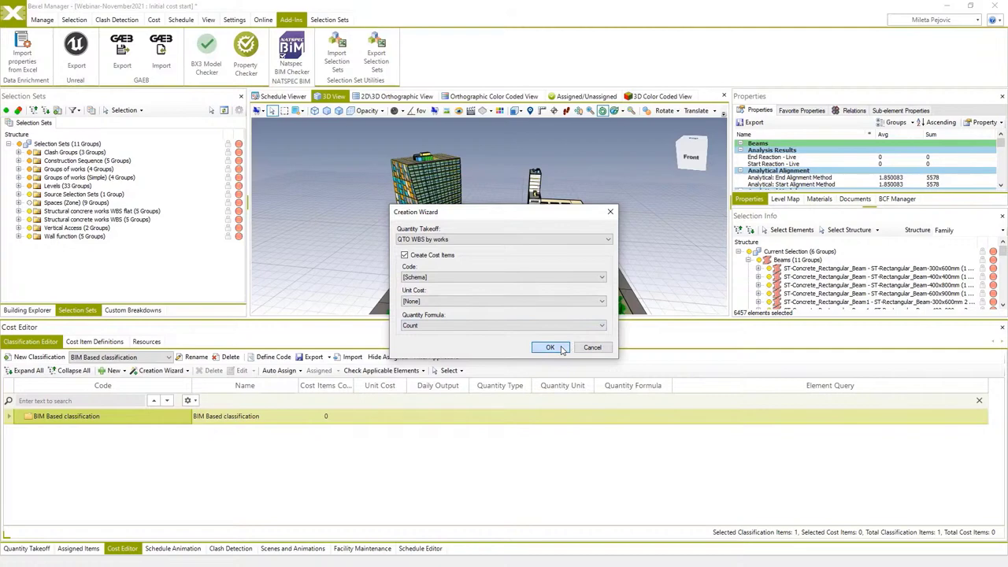
{"action": "left_click", "coordinate": [551, 347]}
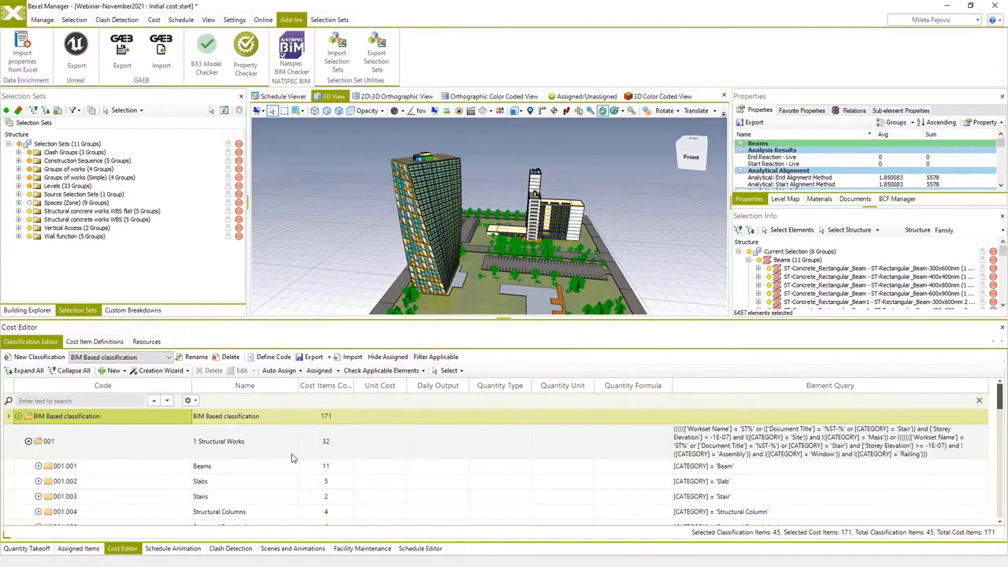
Redefine the classification's code schema with a length of 1 for level 0 and 2 for levels 1 and 2.
{"action": "left_click", "coordinate": [273, 357]}
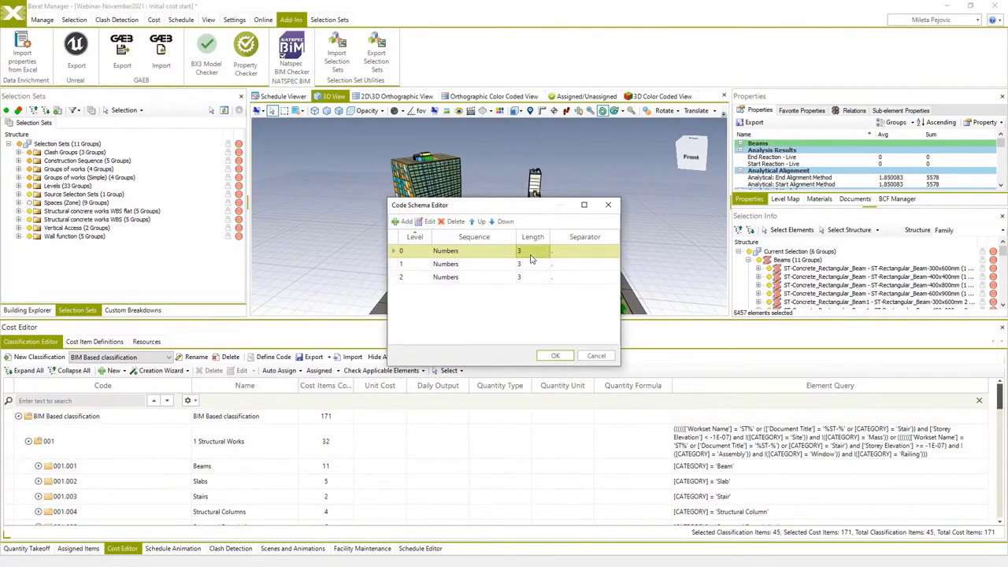
{"action": "double_click", "coordinate": [531, 259]}
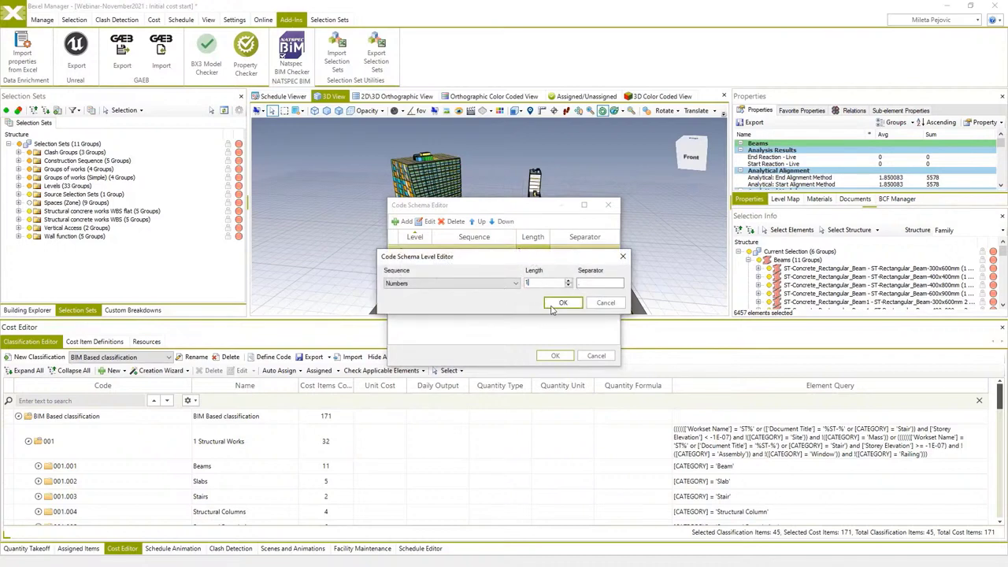
{"action": "left_click", "coordinate": [563, 303]}
{"action": "double_click", "coordinate": [530, 266]}
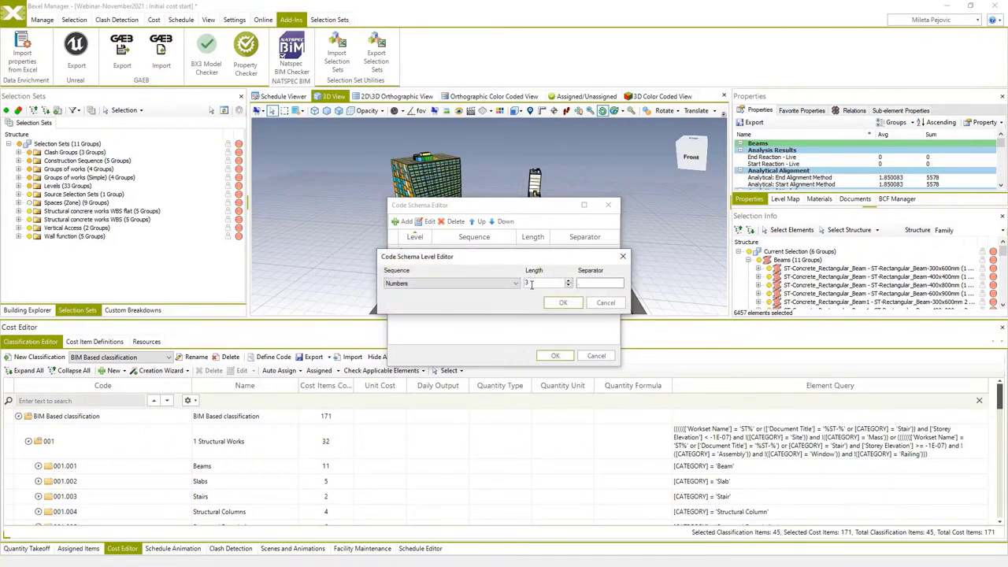
{"action": "left_click", "coordinate": [562, 302]}
{"action": "double_click", "coordinate": [530, 277]}
{"action": "type", "text": "2"}
{"action": "left_click", "coordinate": [559, 304]}
{"action": "left_click", "coordinate": [555, 356]}
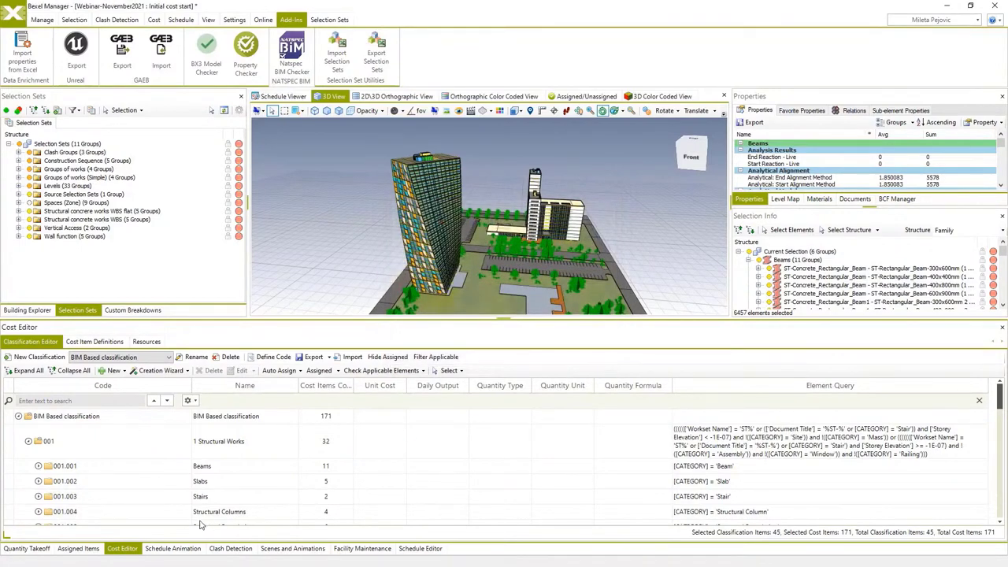
Collapse the main works groups and look over the new codes of Structural, Architectural, MEP and Landscape works.
{"action": "left_click", "coordinate": [27, 442]}
{"action": "left_click", "coordinate": [28, 442]}
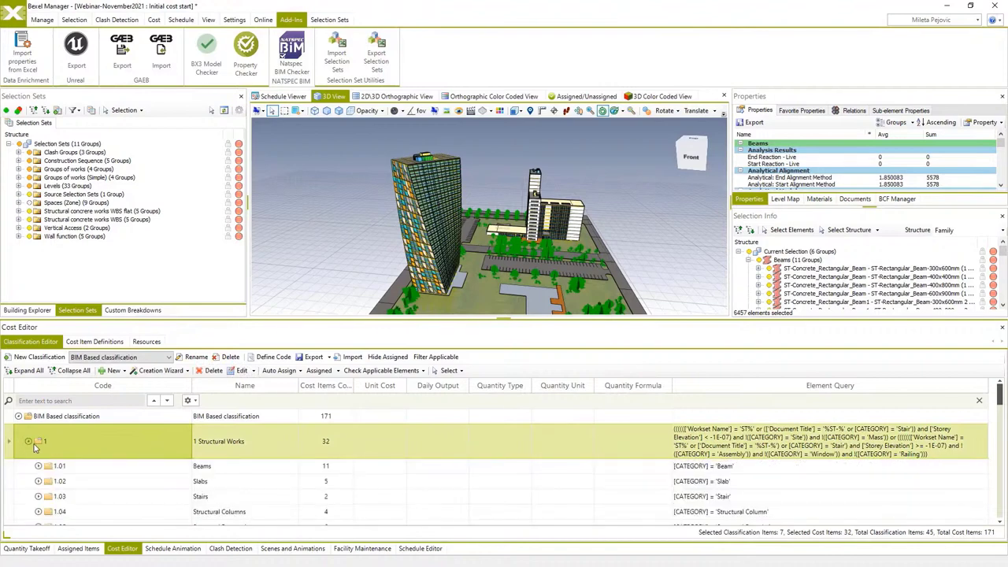
{"action": "left_click", "coordinate": [29, 443]}
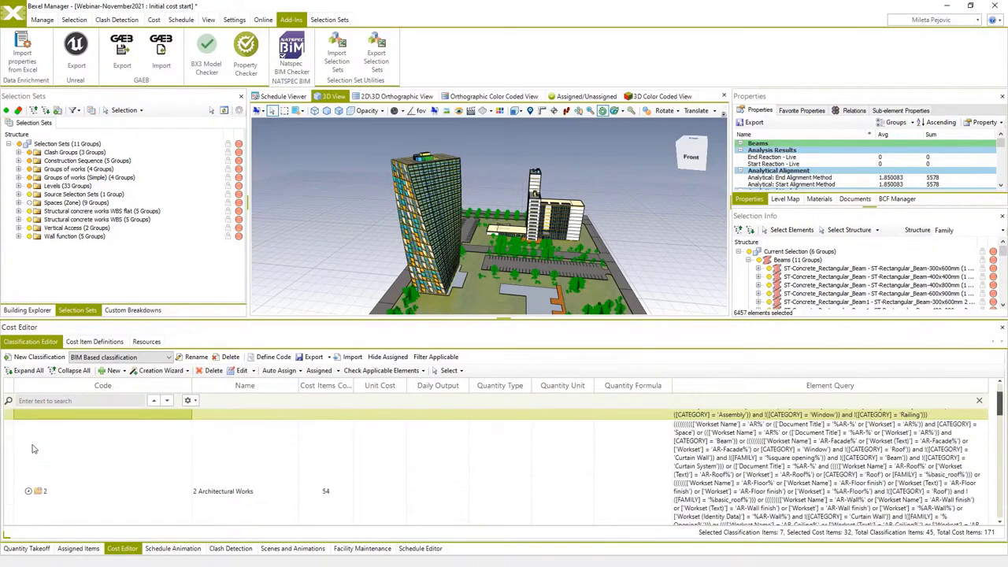
{"action": "scroll", "coordinate": [33, 449], "scroll_direction": "down", "scroll_amount": 2}
{"action": "left_click", "coordinate": [32, 453]}
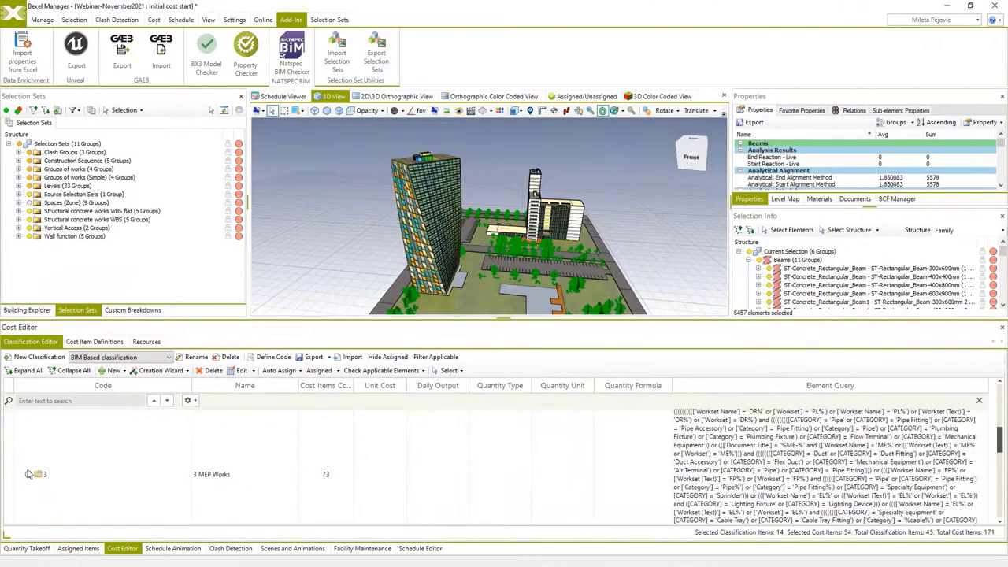
{"action": "scroll", "coordinate": [33, 455], "scroll_direction": "down", "scroll_amount": 1}
{"action": "left_click", "coordinate": [40, 458]}
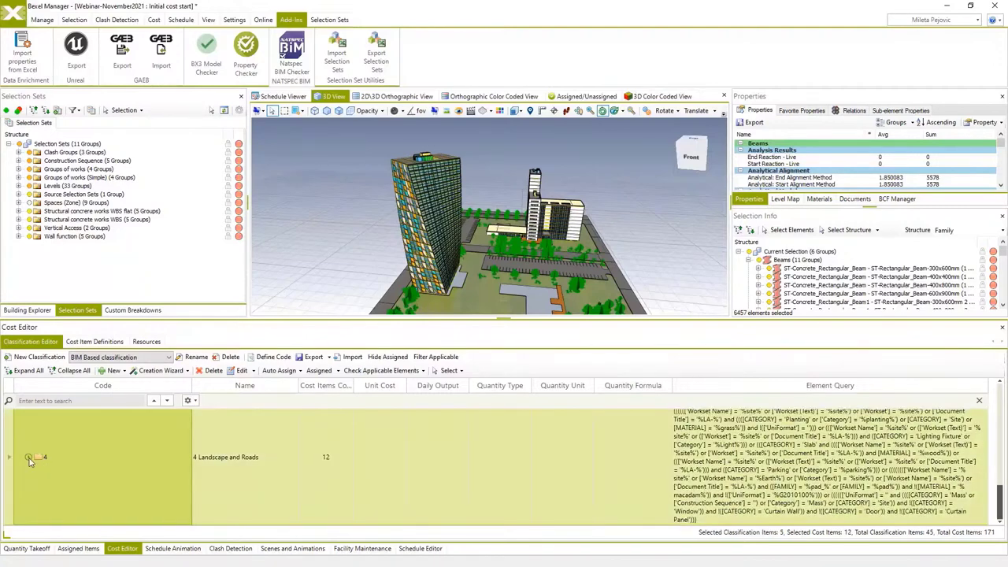
Expand the Landscape and Roads group and examine the cost items under Parkings and Planting.
{"action": "left_click", "coordinate": [28, 458]}
{"action": "scroll", "coordinate": [36, 465], "scroll_direction": "down", "scroll_amount": 1}
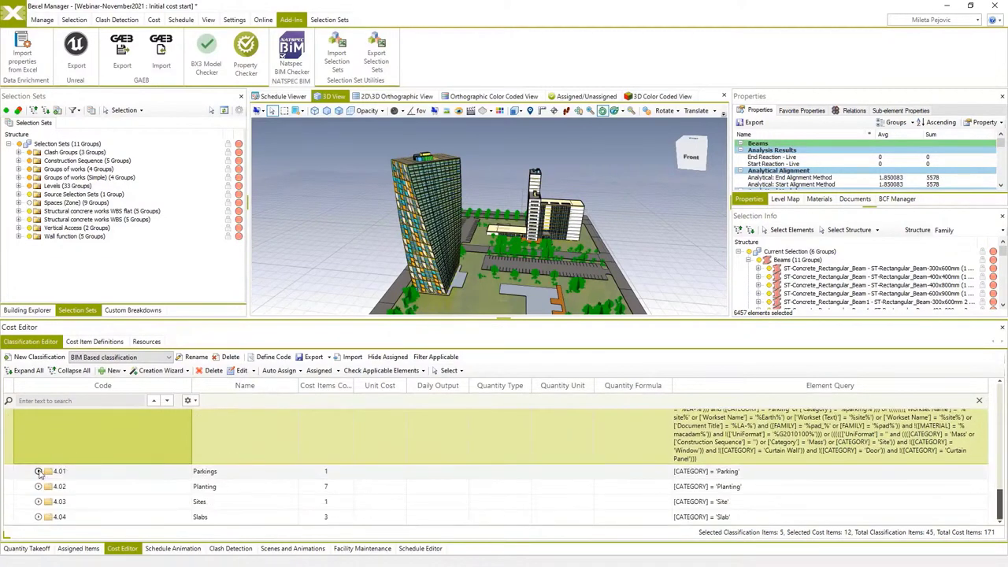
{"action": "left_click", "coordinate": [38, 471]}
{"action": "scroll", "coordinate": [40, 482], "scroll_direction": "down", "scroll_amount": 1}
{"action": "left_click", "coordinate": [38, 487]}
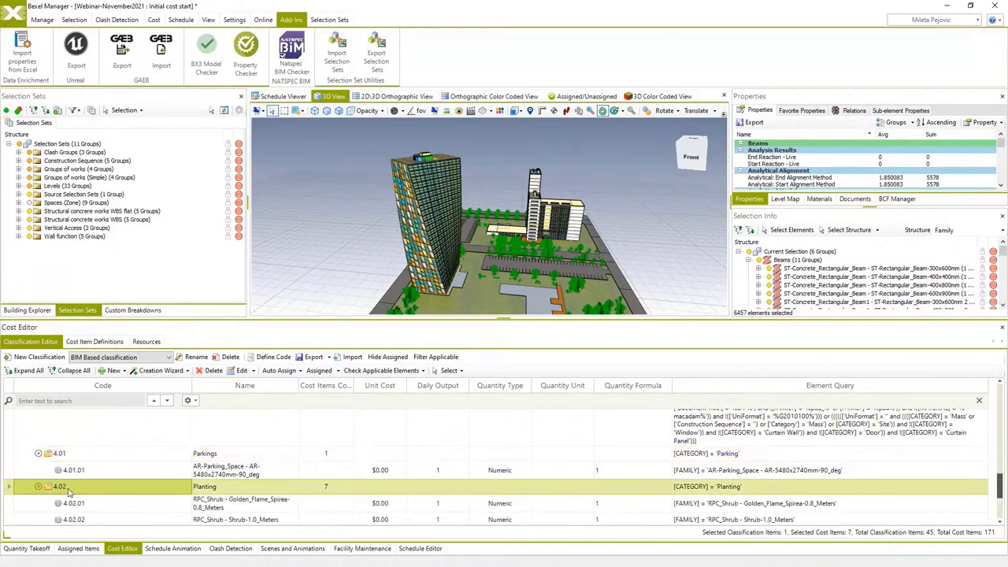
{"action": "scroll", "coordinate": [69, 492], "scroll_direction": "down", "scroll_amount": 2}
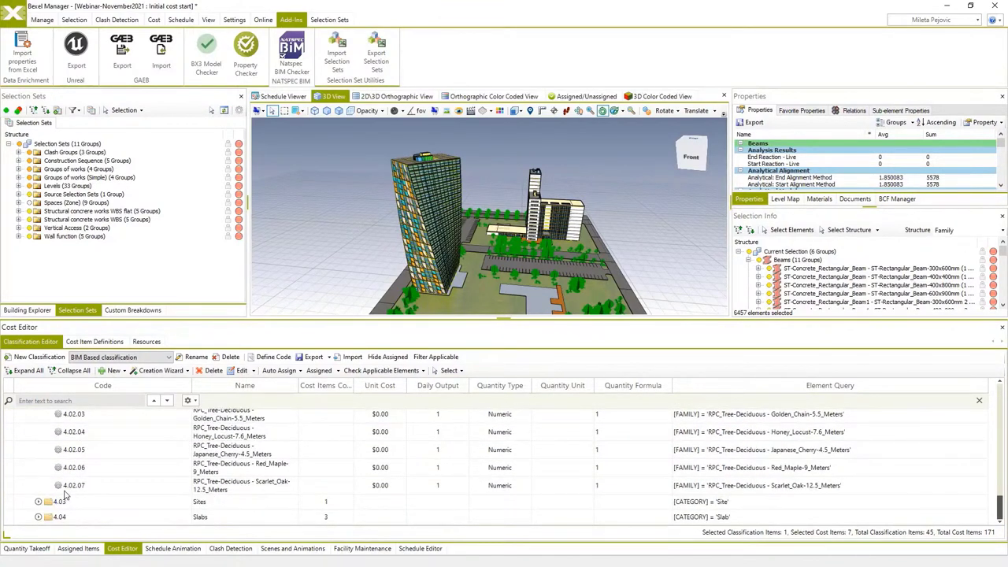
{"action": "scroll", "coordinate": [67, 495], "scroll_direction": "up", "scroll_amount": 2}
{"action": "scroll", "coordinate": [66, 495], "scroll_direction": "up", "scroll_amount": 2}
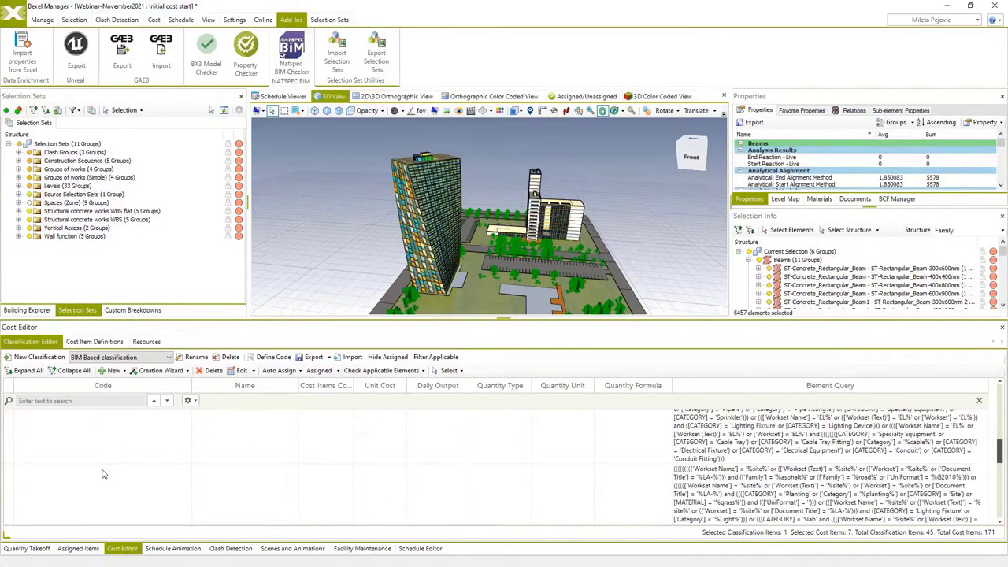
Open the 300x600mm concrete beam cost item under Structural Works for editing and set its daily output to 30.
{"action": "left_click", "coordinate": [29, 442]}
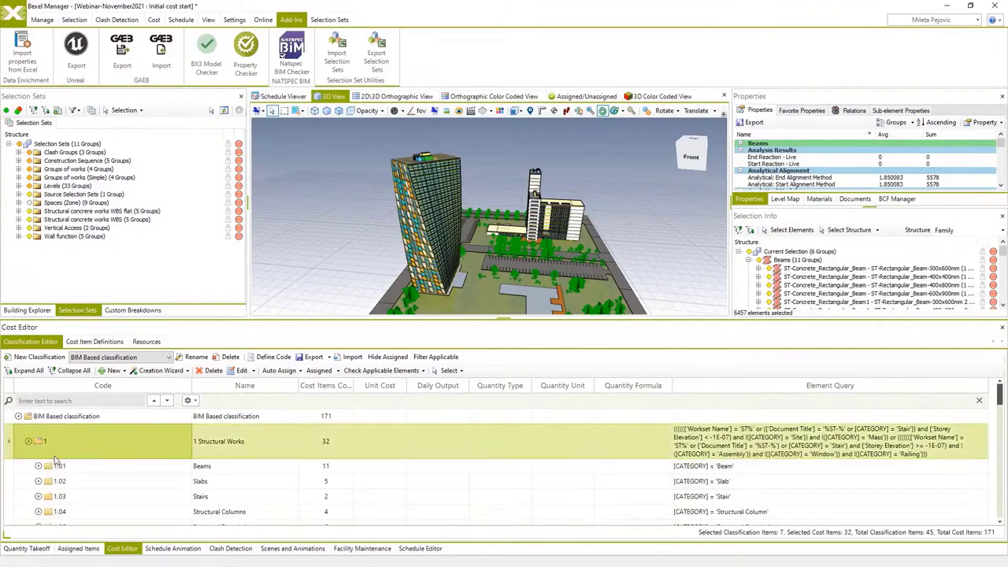
{"action": "left_click", "coordinate": [37, 465]}
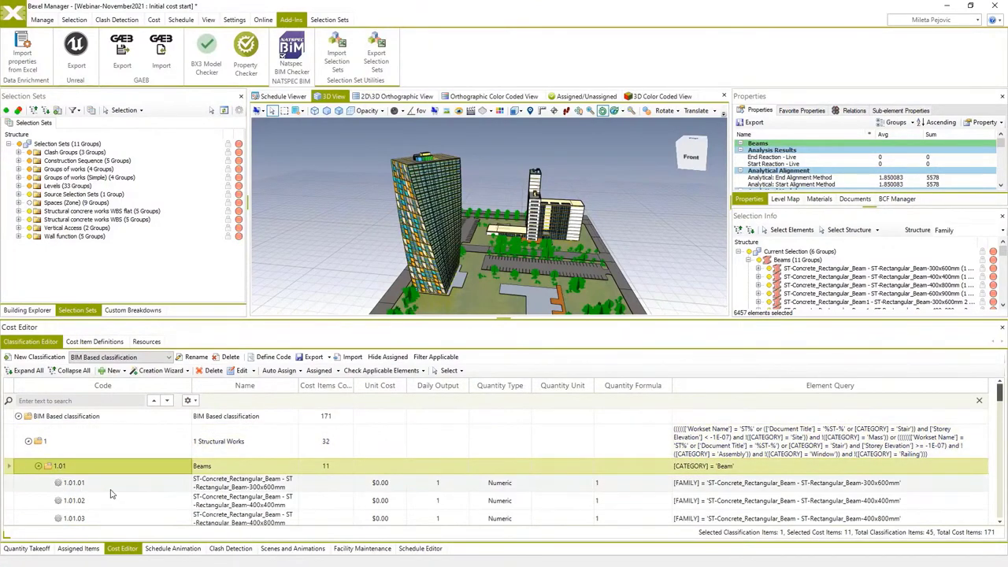
{"action": "left_click", "coordinate": [104, 489]}
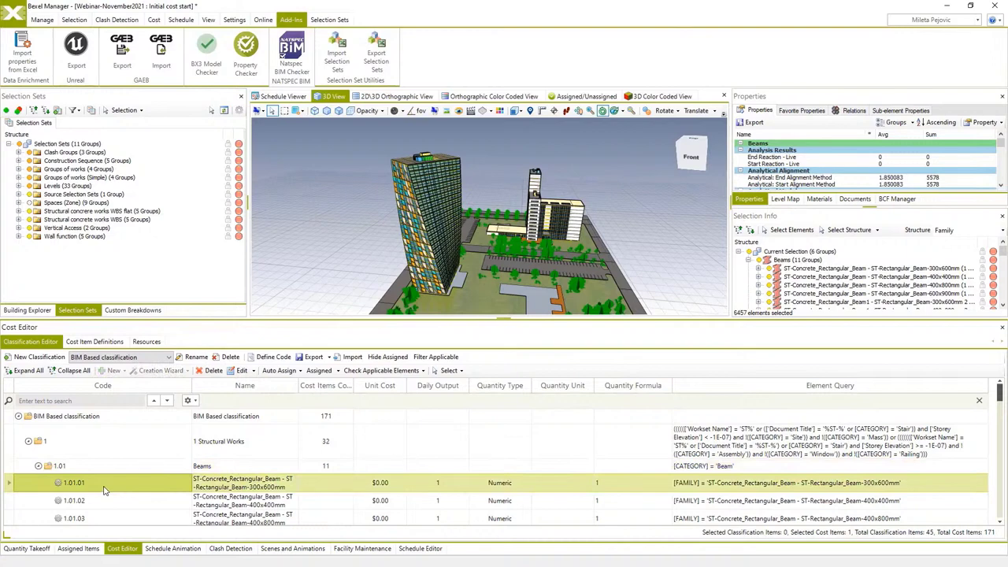
{"action": "right_click", "coordinate": [104, 489]}
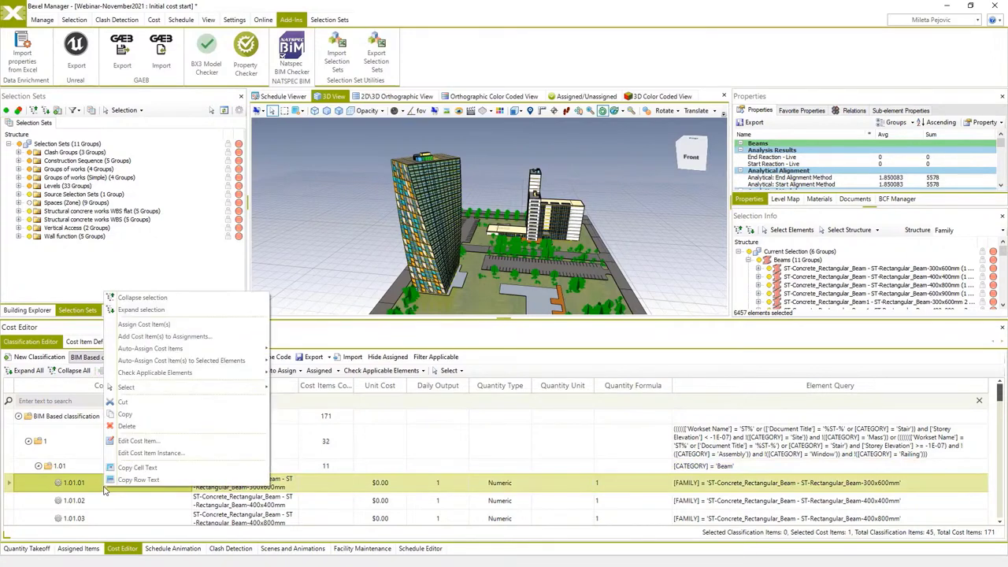
{"action": "left_click", "coordinate": [139, 441]}
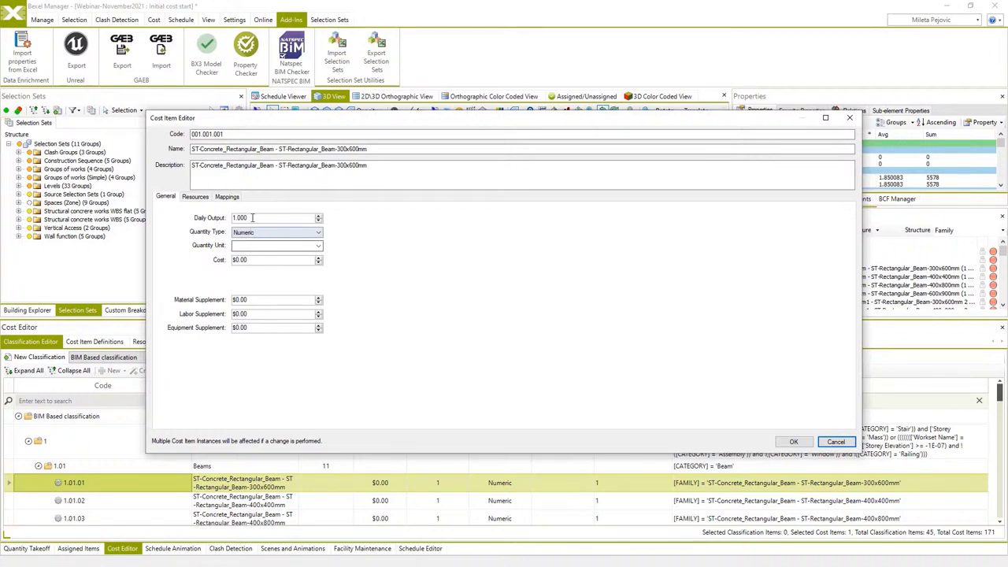
{"action": "left_click_drag", "start_coordinate": [249, 218], "coordinate": [226, 219]}
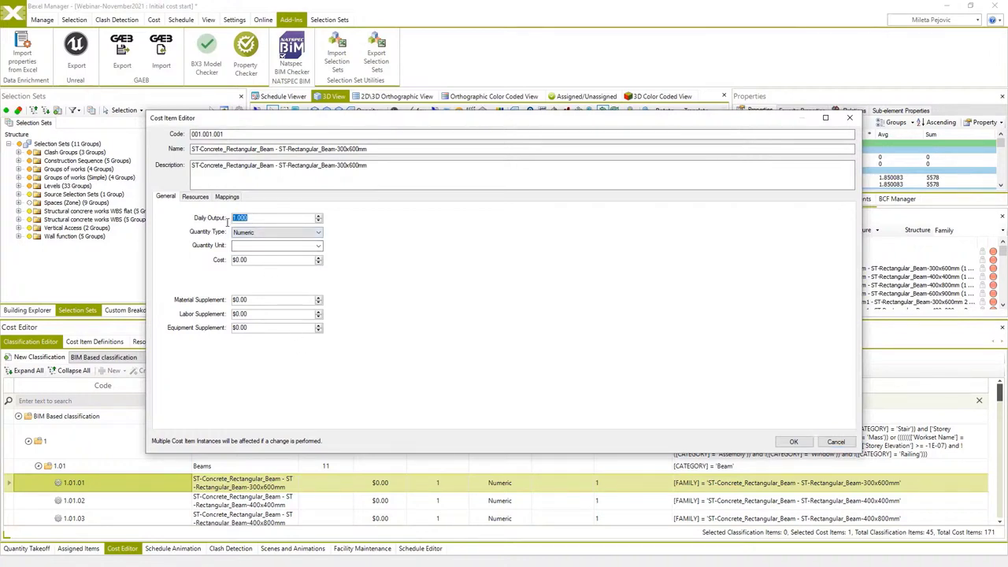
{"action": "type", "text": "30"}
Set the beam cost item's quantity type to Volume, its unit to m³ and its cost to 30.
{"action": "left_click", "coordinate": [276, 232]}
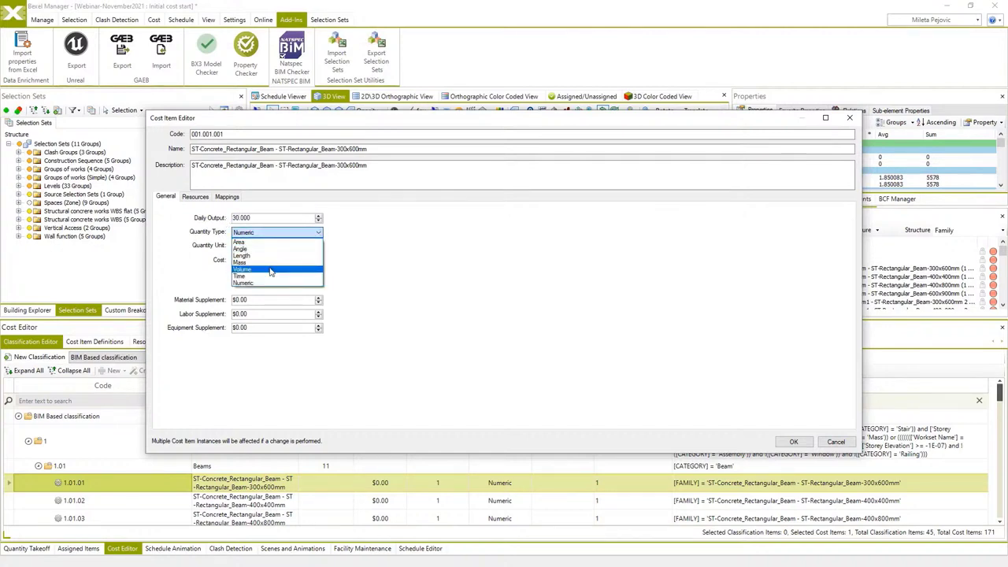
{"action": "left_click", "coordinate": [270, 272]}
{"action": "left_click", "coordinate": [296, 246]}
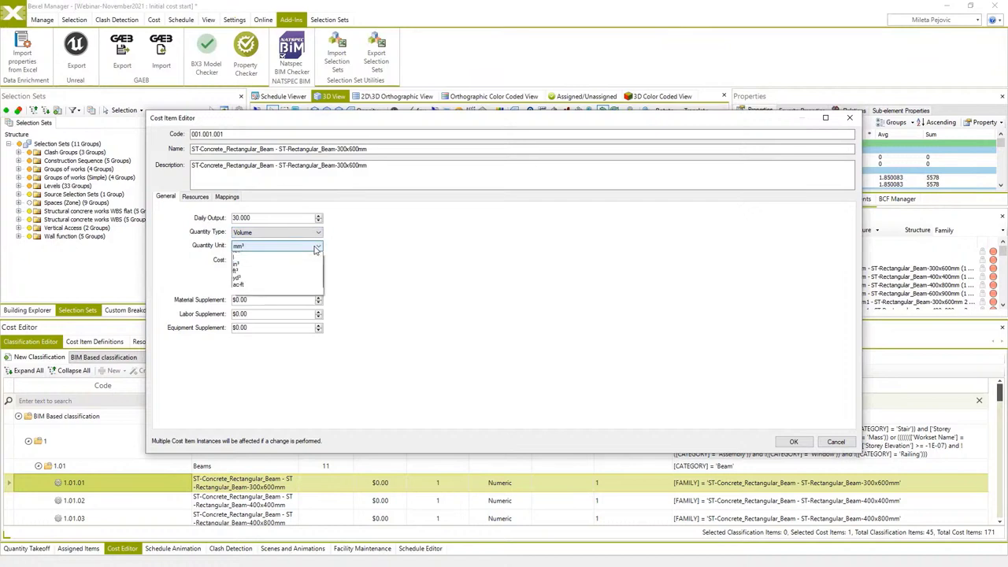
{"action": "left_click", "coordinate": [277, 276]}
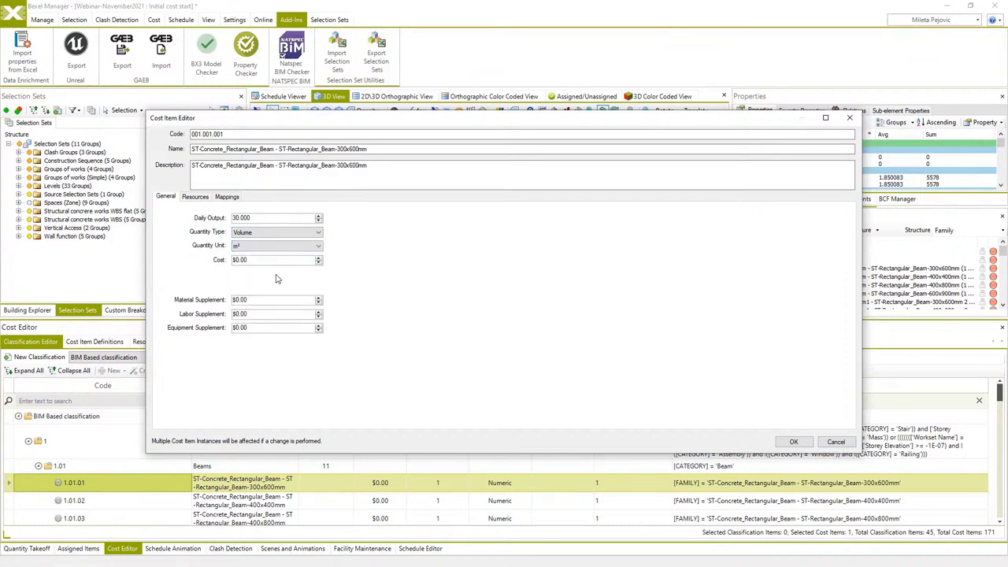
{"action": "left_click", "coordinate": [265, 261]}
{"action": "type", "text": "30"}
Look at the beam cost item's resources and mappings, set its quantity formula to [Volume] and save the item.
{"action": "left_click", "coordinate": [196, 198]}
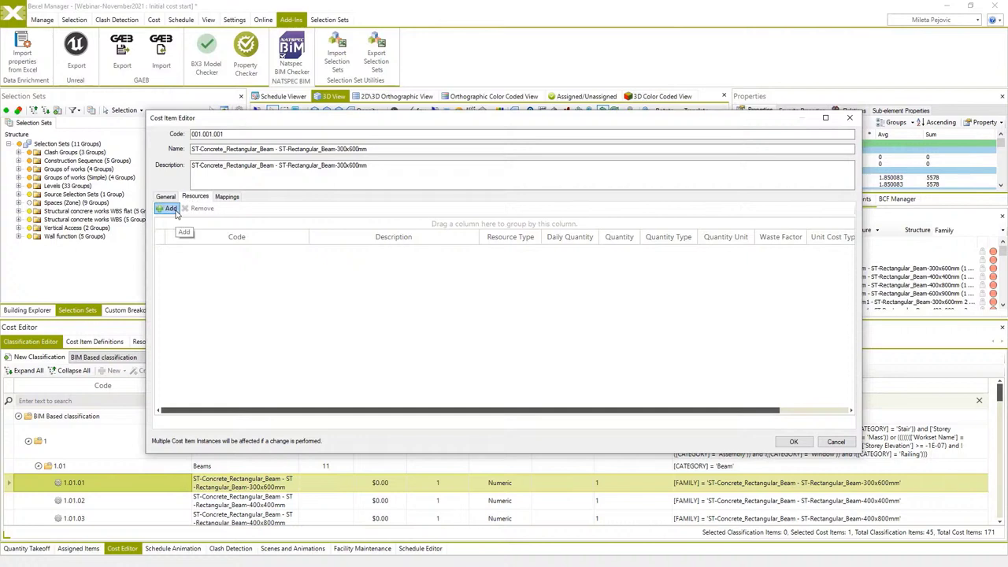
{"action": "left_click", "coordinate": [226, 198]}
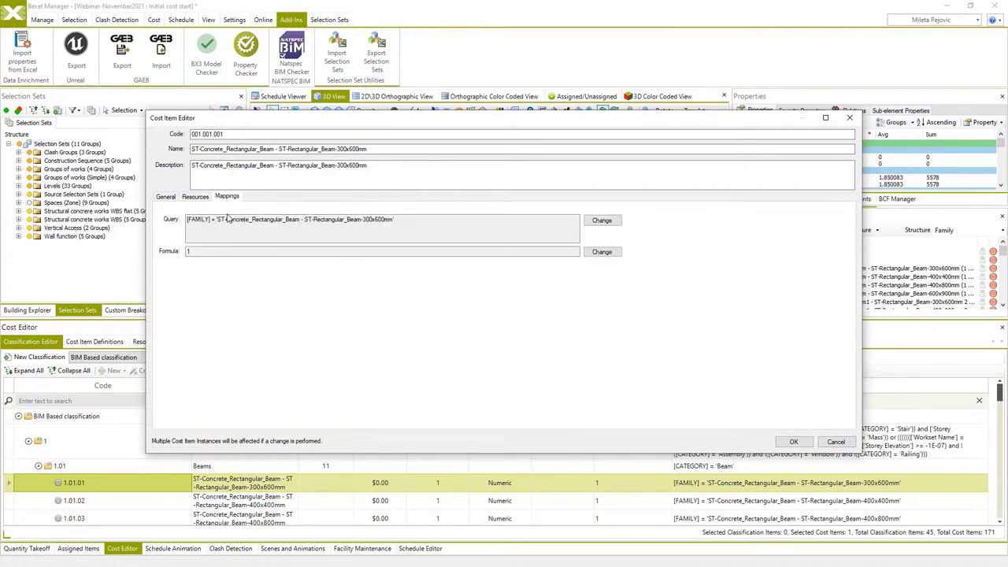
{"action": "left_click", "coordinate": [602, 252]}
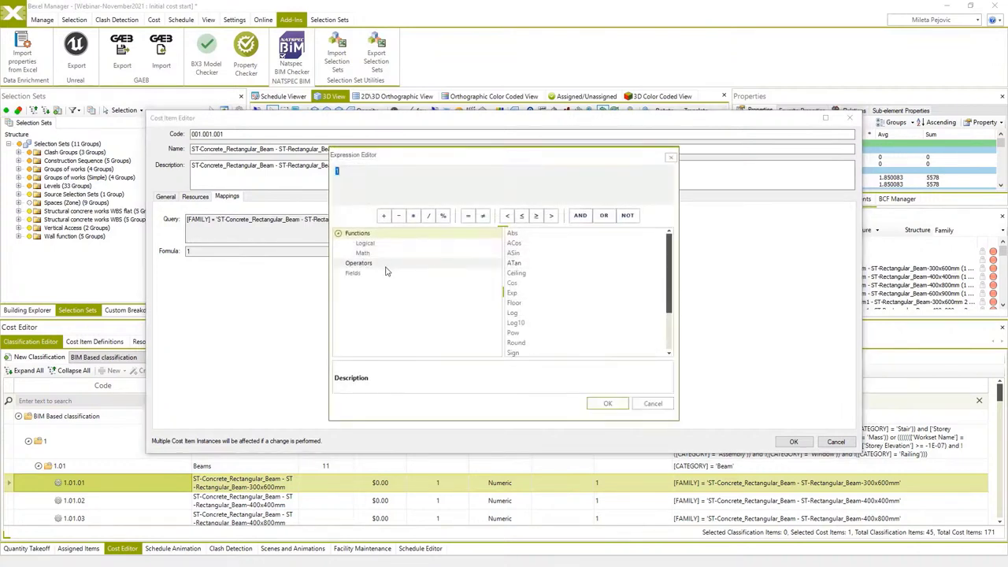
{"action": "left_click", "coordinate": [366, 273]}
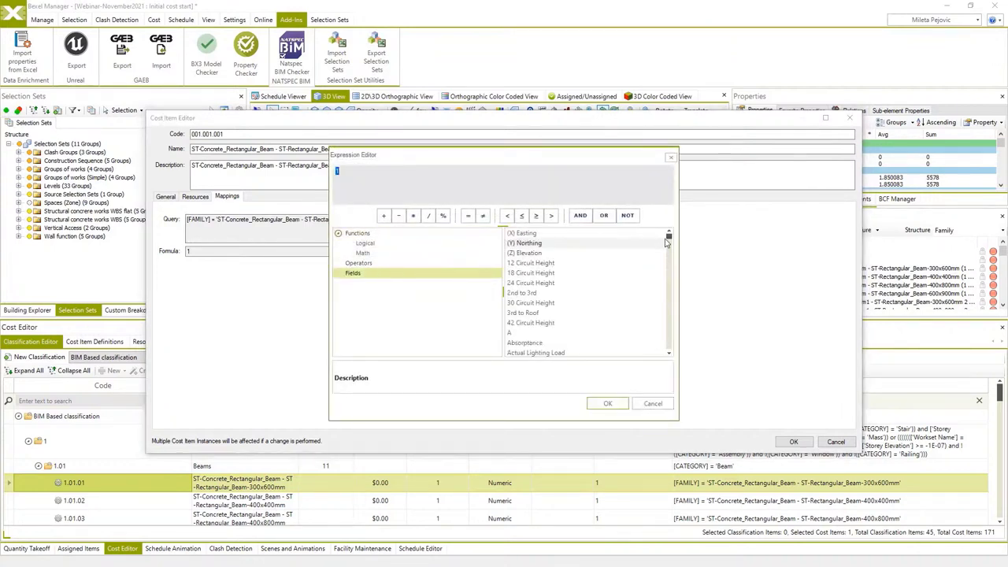
{"action": "left_click_drag", "start_coordinate": [668, 235], "coordinate": [670, 350]}
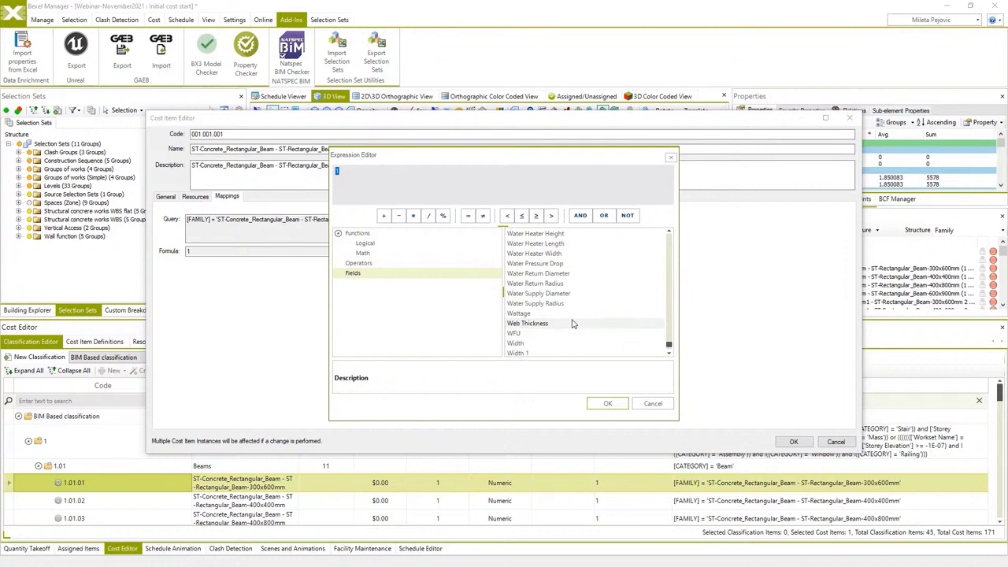
{"action": "scroll", "coordinate": [552, 319], "scroll_direction": "up", "scroll_amount": 7}
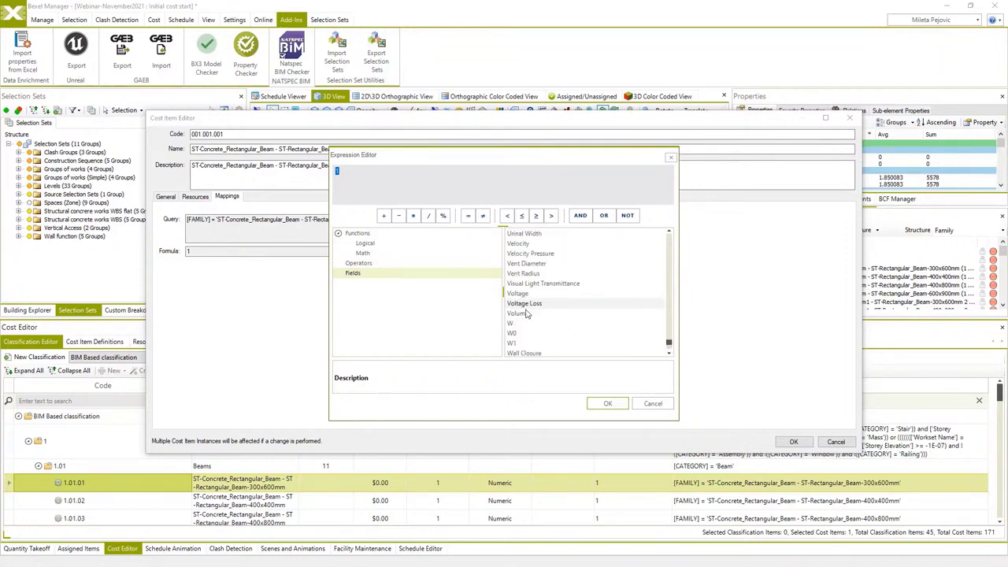
{"action": "double_click", "coordinate": [518, 314]}
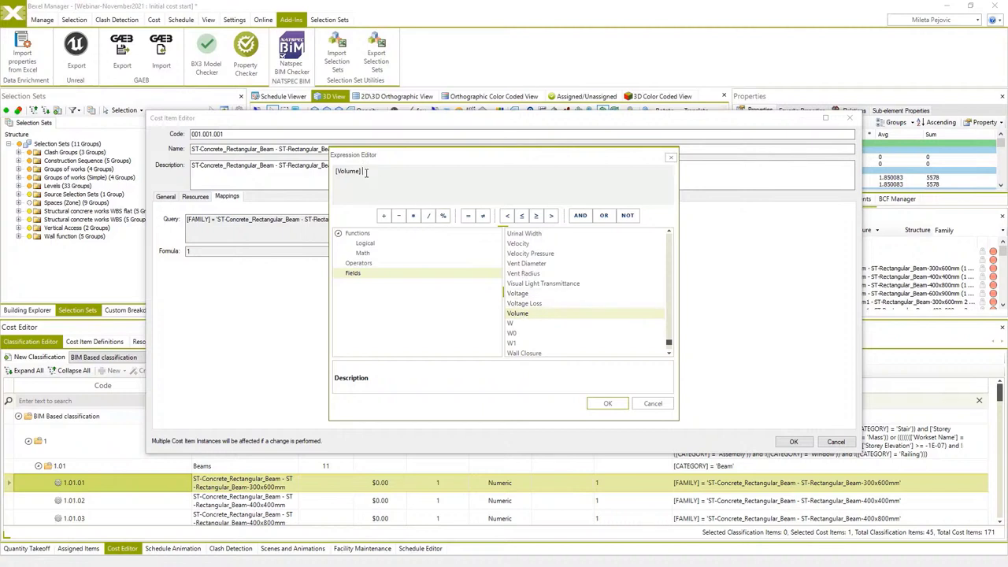
{"action": "left_click", "coordinate": [592, 404]}
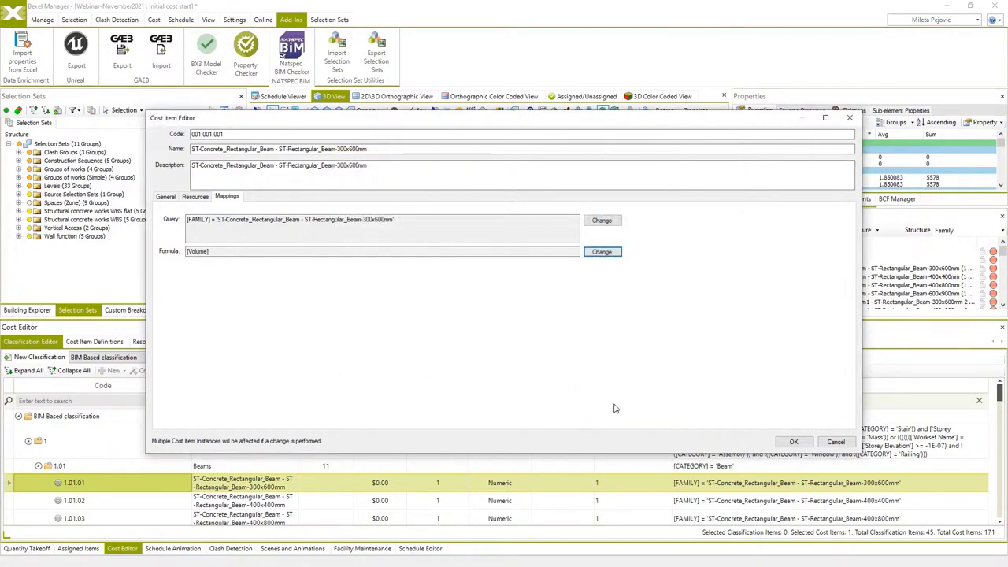
{"action": "left_click", "coordinate": [782, 444]}
{"action": "left_click", "coordinate": [783, 445]}
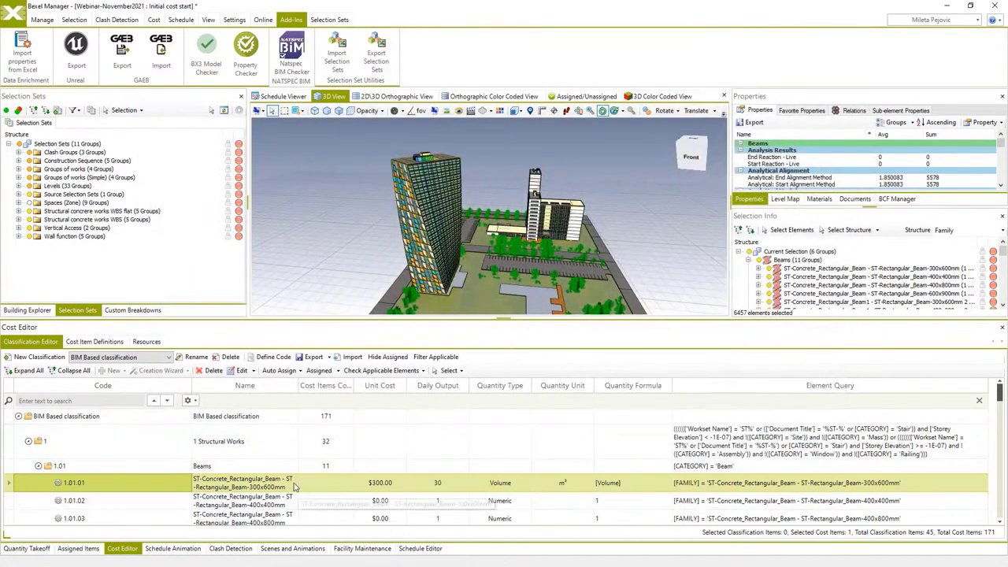
Select the elements of the 300x600mm concrete beam cost item 1.01.01, isolate them in the 3D view and clear the selection.
{"action": "scroll", "coordinate": [295, 486], "scroll_direction": "down", "scroll_amount": 1}
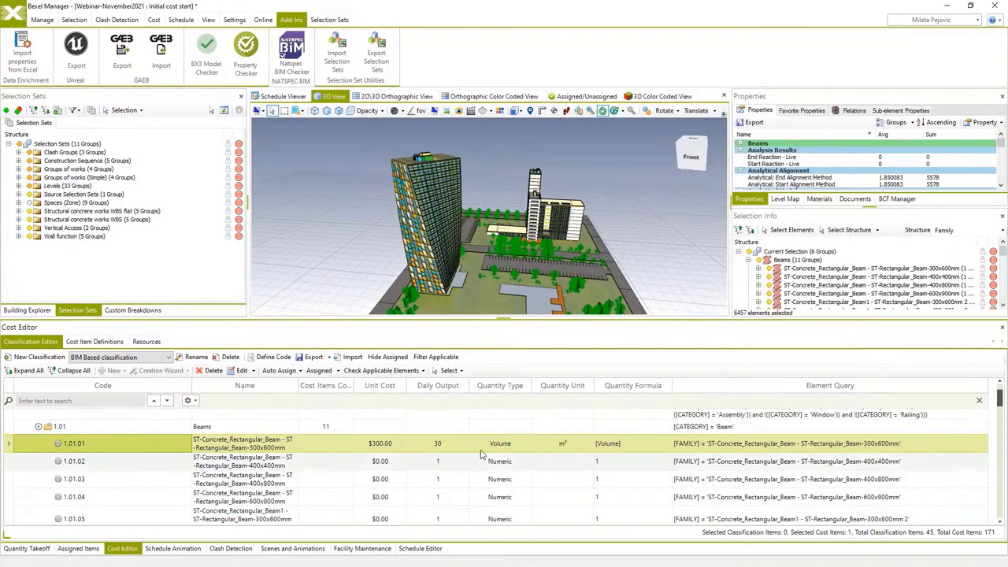
{"action": "right_click", "coordinate": [154, 452]}
{"action": "mouse_move", "coordinate": [259, 351]}
{"action": "left_click", "coordinate": [362, 391]}
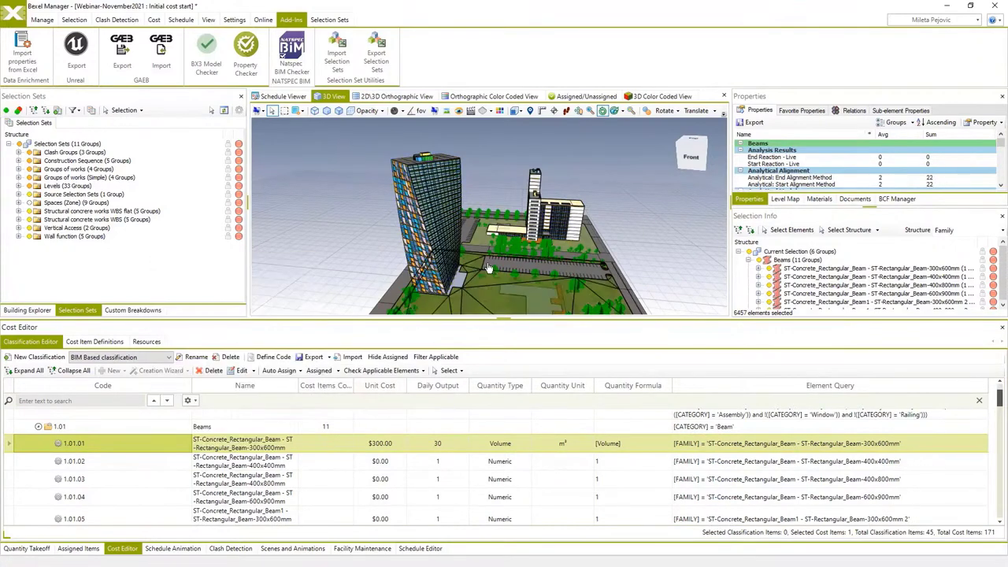
{"action": "right_click", "coordinate": [359, 257]}
{"action": "mouse_move", "coordinate": [421, 324]}
{"action": "left_click", "coordinate": [519, 325]}
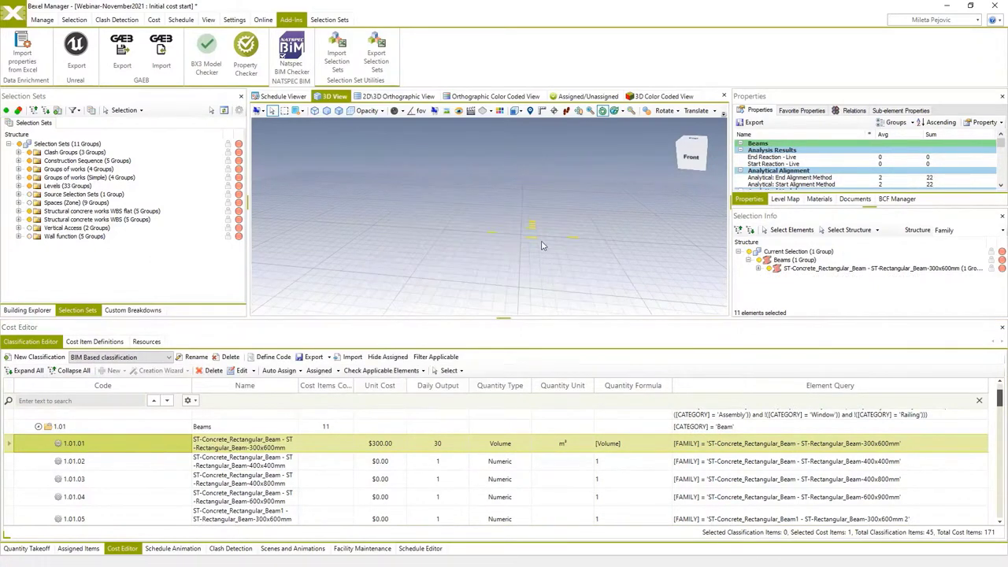
{"action": "left_click", "coordinate": [523, 280]}
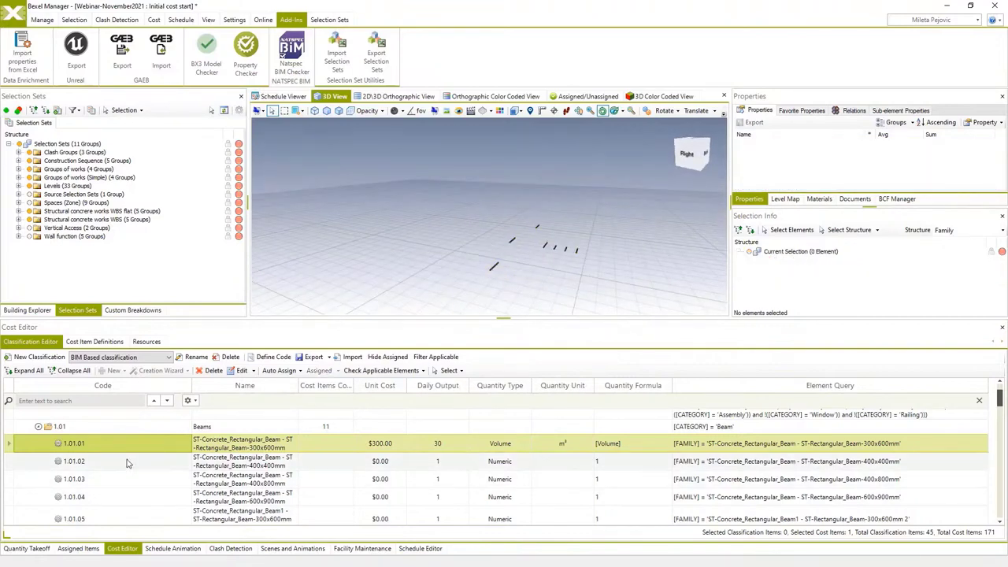
Select all elements belonging to the Beams group 1.01, isolate them in the 3D view and clear the selection.
{"action": "right_click", "coordinate": [110, 428]}
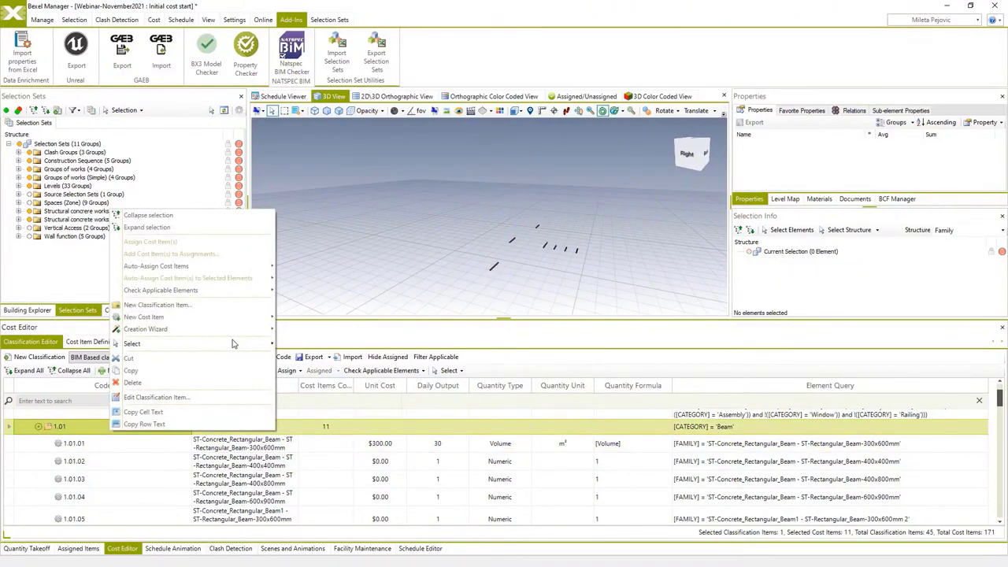
{"action": "mouse_move", "coordinate": [233, 344]}
{"action": "left_click", "coordinate": [331, 385]}
{"action": "right_click", "coordinate": [463, 272]}
{"action": "mouse_move", "coordinate": [555, 340]}
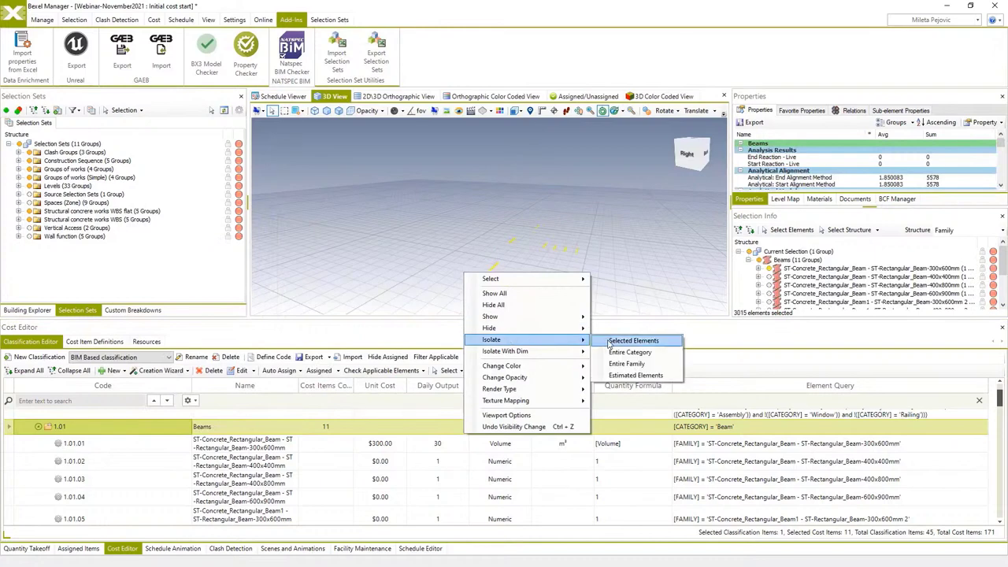
{"action": "left_click", "coordinate": [630, 340]}
{"action": "left_click", "coordinate": [589, 281]}
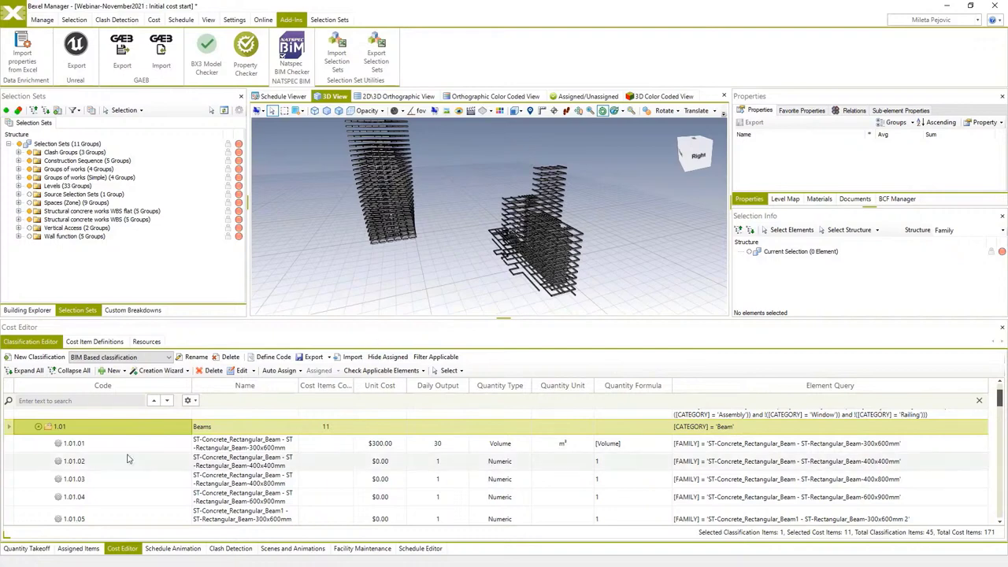
Collapse the Beams group, then select and isolate the elements of the Slabs group 1.02 in the 3D view.
{"action": "left_click", "coordinate": [39, 426]}
{"action": "left_click", "coordinate": [77, 446]}
{"action": "right_click", "coordinate": [77, 446]}
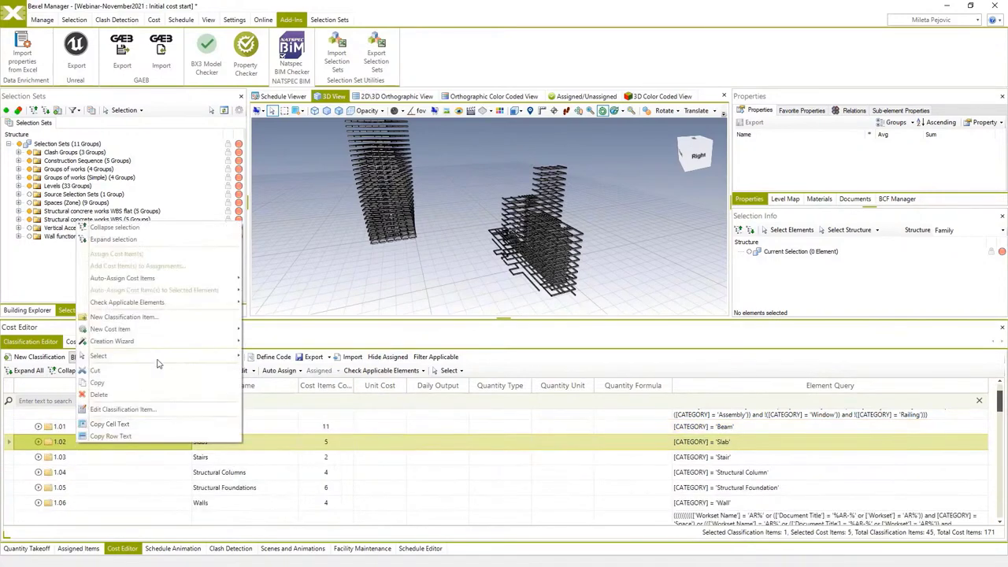
{"action": "left_click", "coordinate": [284, 399]}
{"action": "right_click", "coordinate": [454, 268]}
{"action": "mouse_move", "coordinate": [500, 322]}
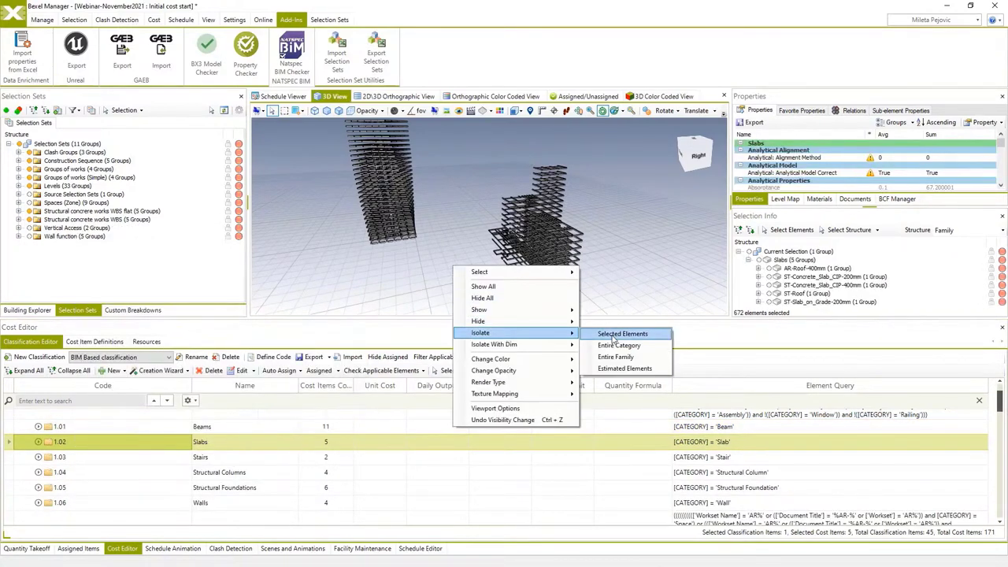
{"action": "left_click", "coordinate": [614, 335]}
{"action": "left_click", "coordinate": [455, 277]}
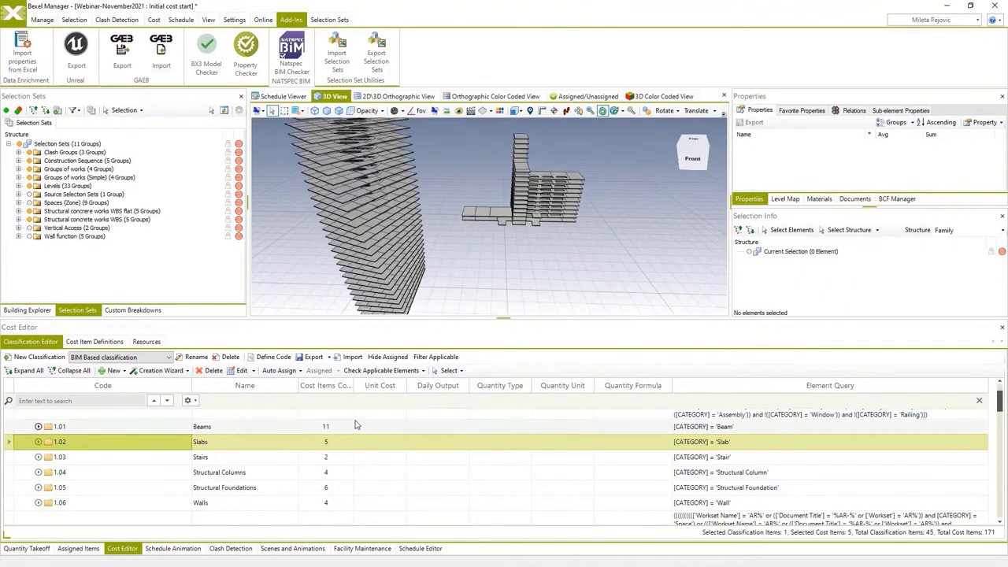
Export the classification to Excel as "BIM Based classification export webinar.xlsx" in the Import folder and open the exported file.
{"action": "left_click", "coordinate": [312, 359]}
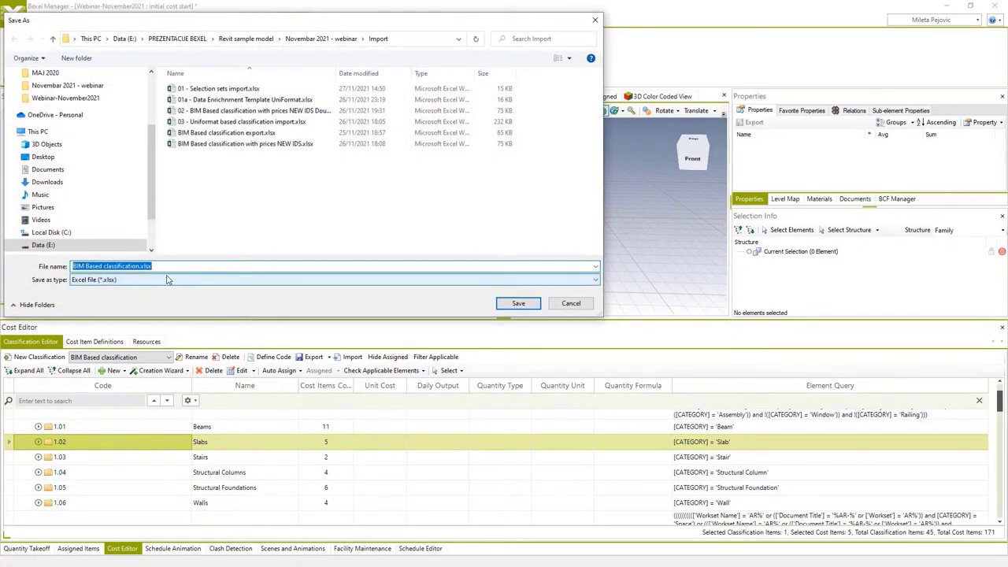
{"action": "left_click", "coordinate": [140, 266]}
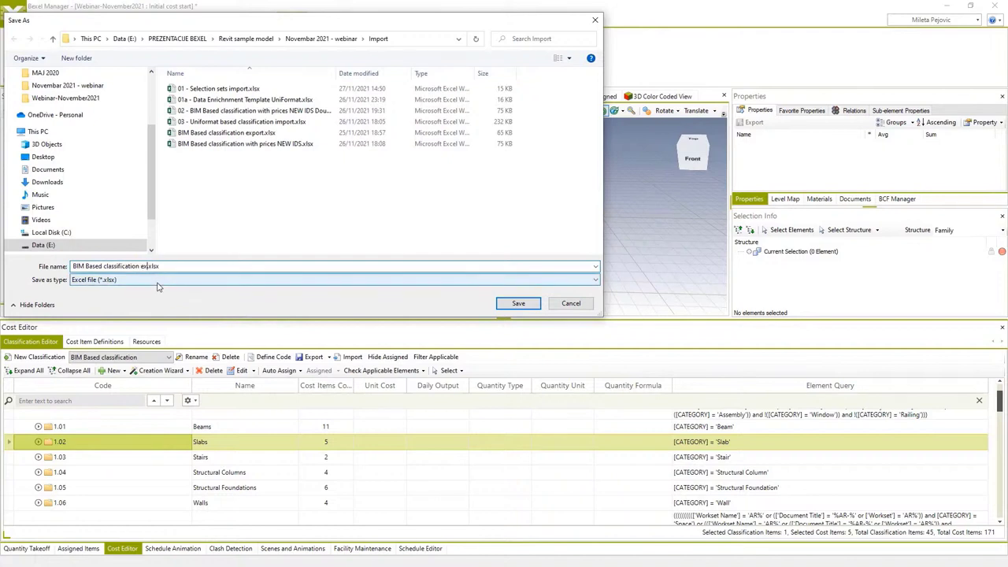
{"action": "type", "text": "export webinar"}
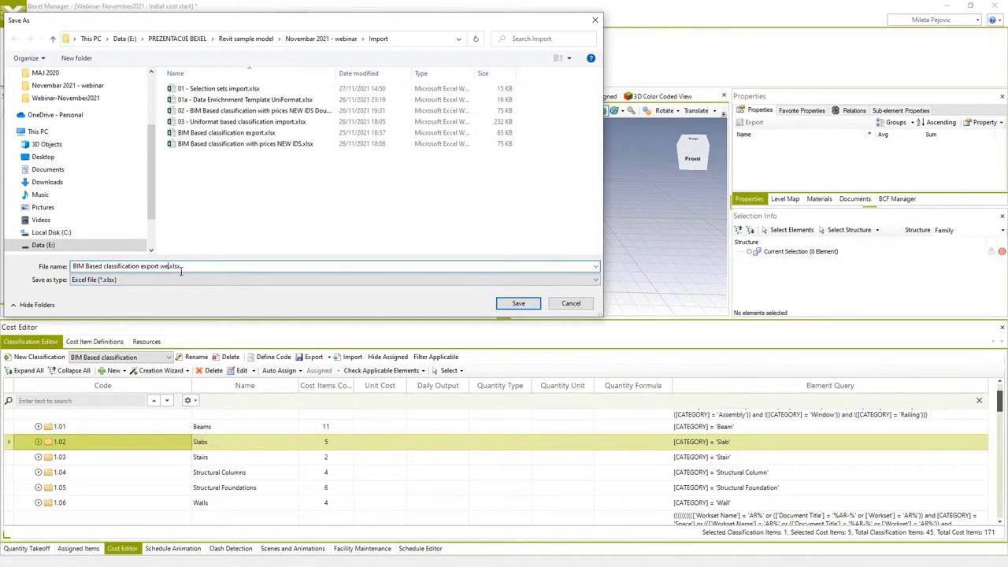
{"action": "left_click", "coordinate": [517, 309]}
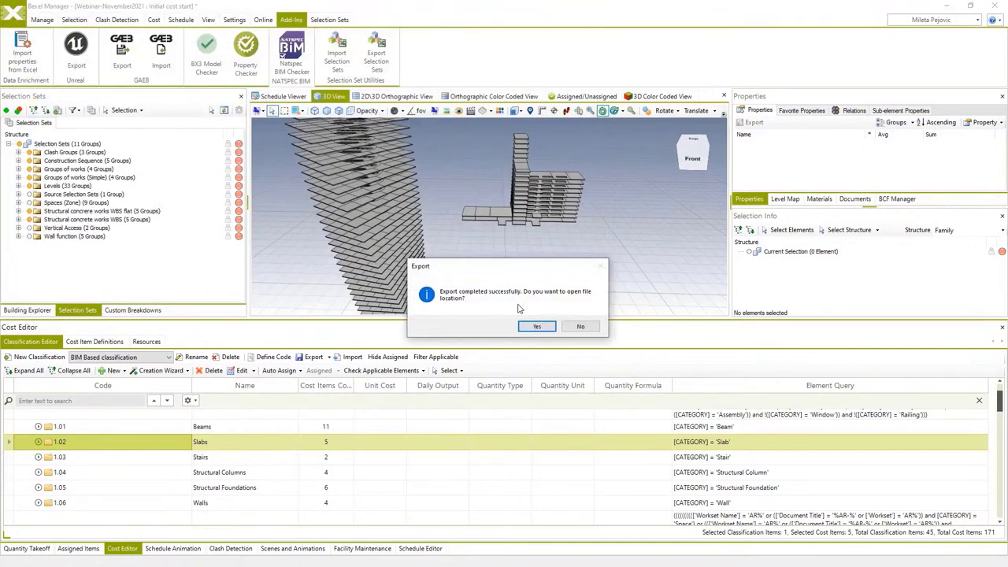
{"action": "left_click", "coordinate": [554, 330]}
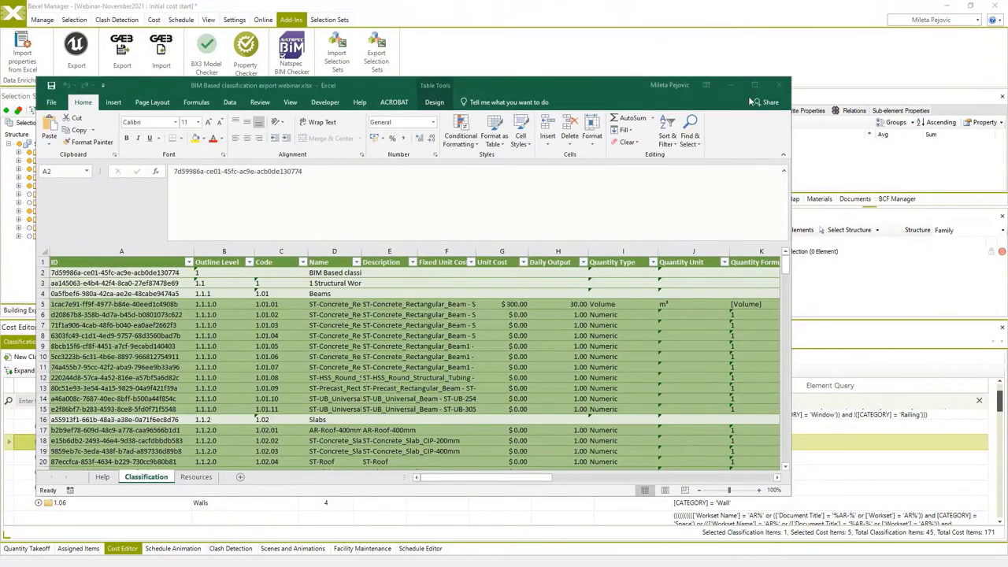
Maximize the exported workbook and widen the Name, Description and Element Query columns of the Classification sheet.
{"action": "left_click", "coordinate": [755, 85]}
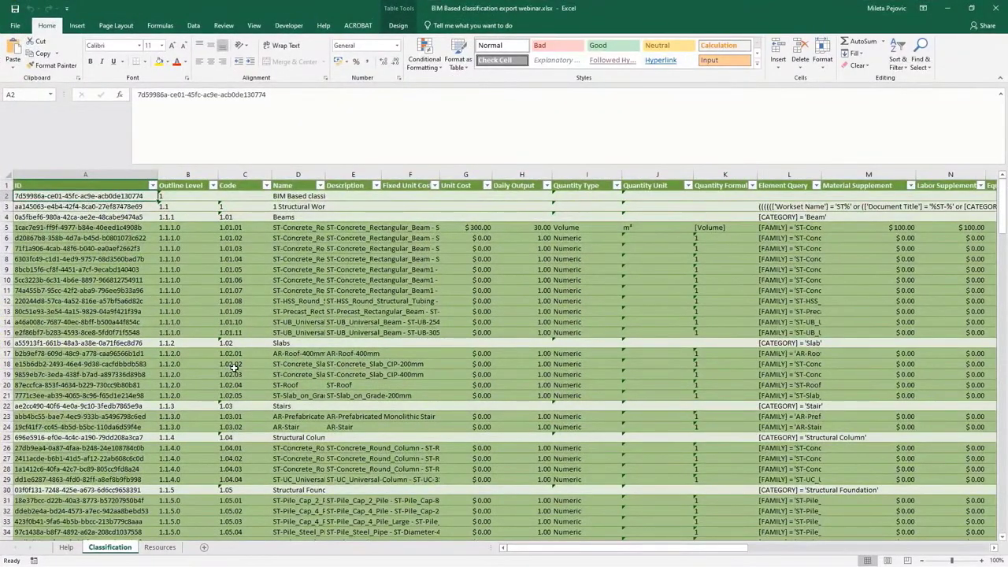
{"action": "left_click_drag", "start_coordinate": [325, 175], "coordinate": [356, 175]}
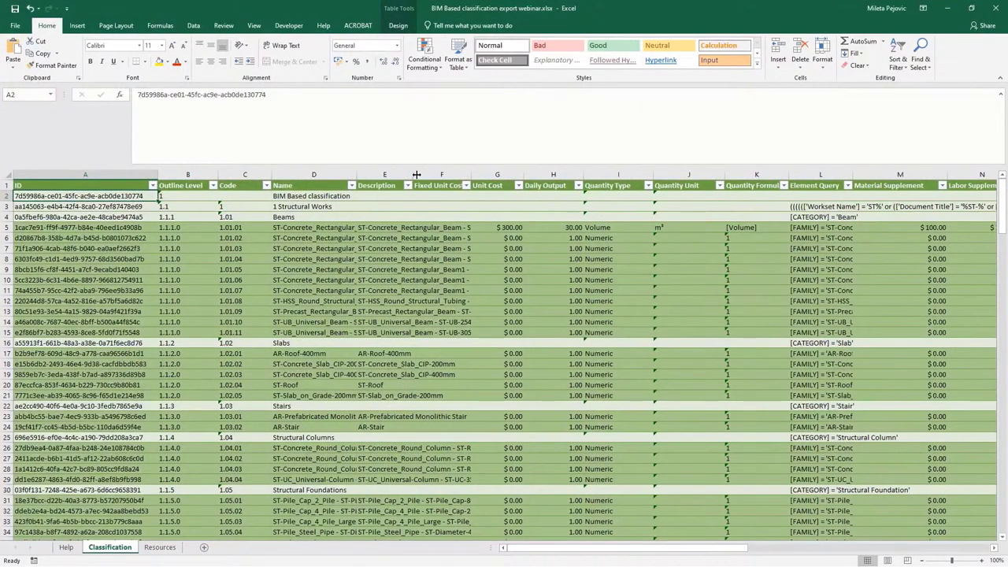
{"action": "left_click_drag", "start_coordinate": [416, 175], "coordinate": [437, 175]}
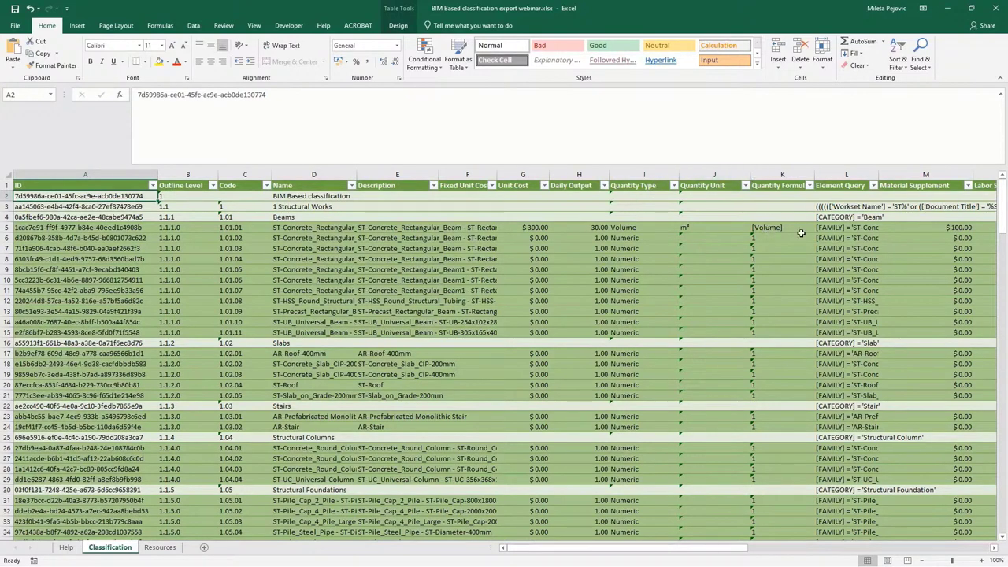
{"action": "left_click_drag", "start_coordinate": [878, 174], "coordinate": [915, 174]}
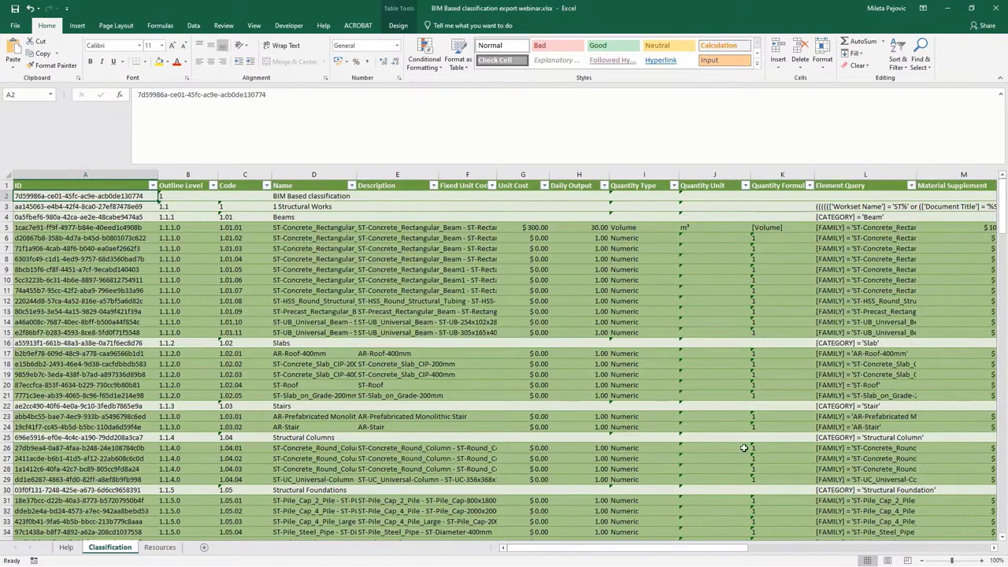
{"action": "left_click_drag", "start_coordinate": [666, 547], "coordinate": [645, 555]}
Look through the cost items on the Classification sheet and the column requirements on the Help sheet.
{"action": "scroll", "coordinate": [553, 297], "scroll_direction": "down", "scroll_amount": 10}
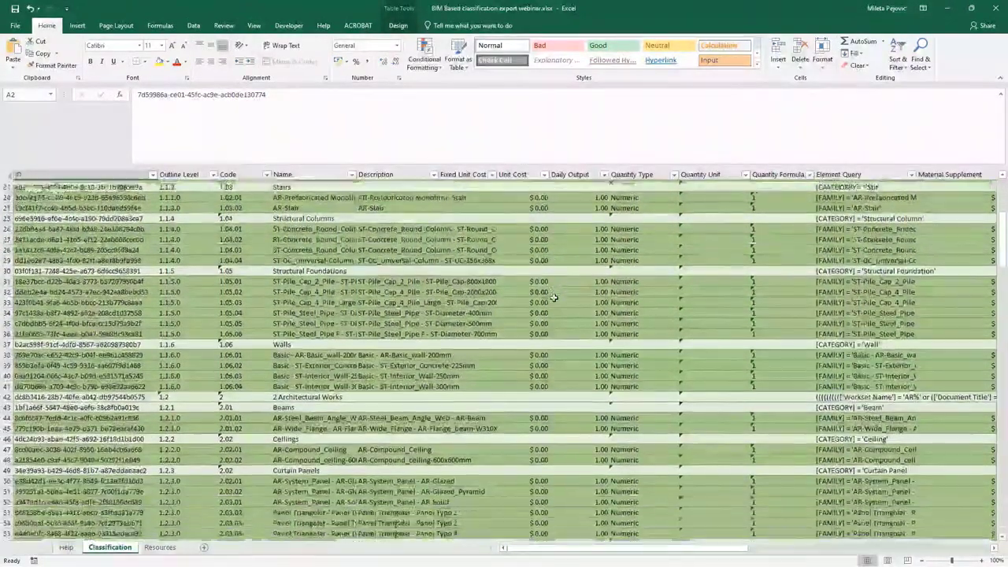
{"action": "scroll", "coordinate": [554, 297], "scroll_direction": "down", "scroll_amount": 13}
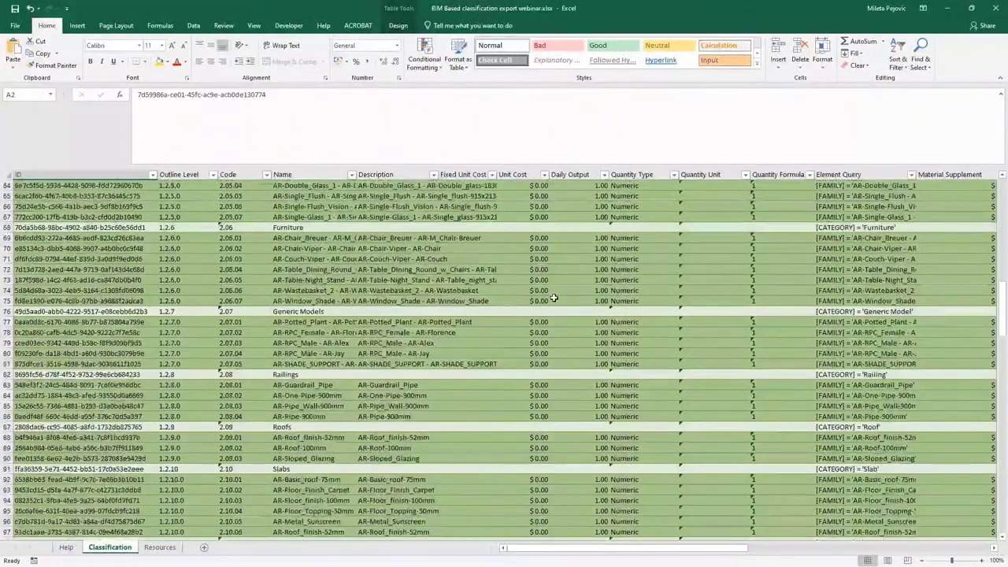
{"action": "scroll", "coordinate": [554, 297], "scroll_direction": "down", "scroll_amount": 7}
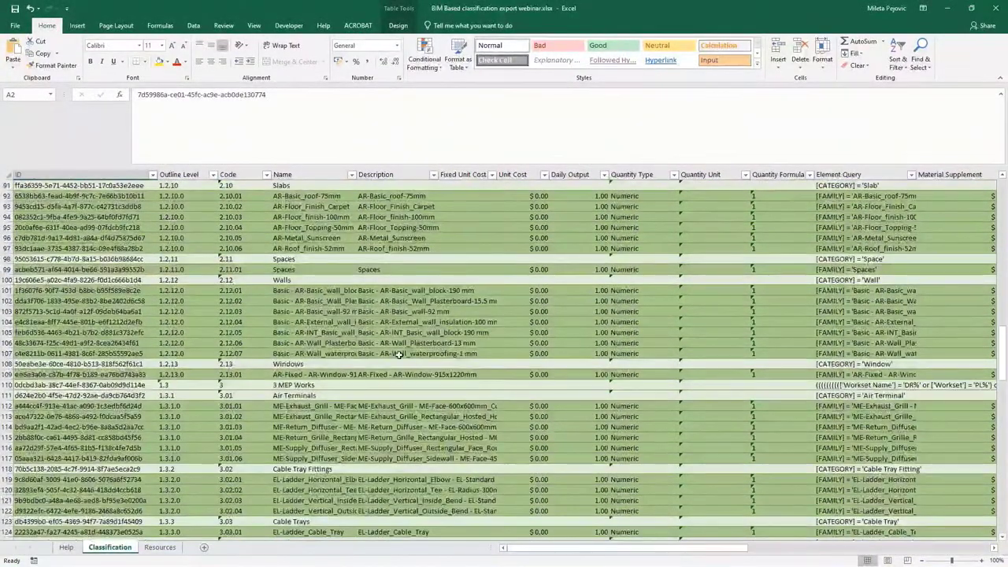
{"action": "left_click", "coordinate": [66, 548]}
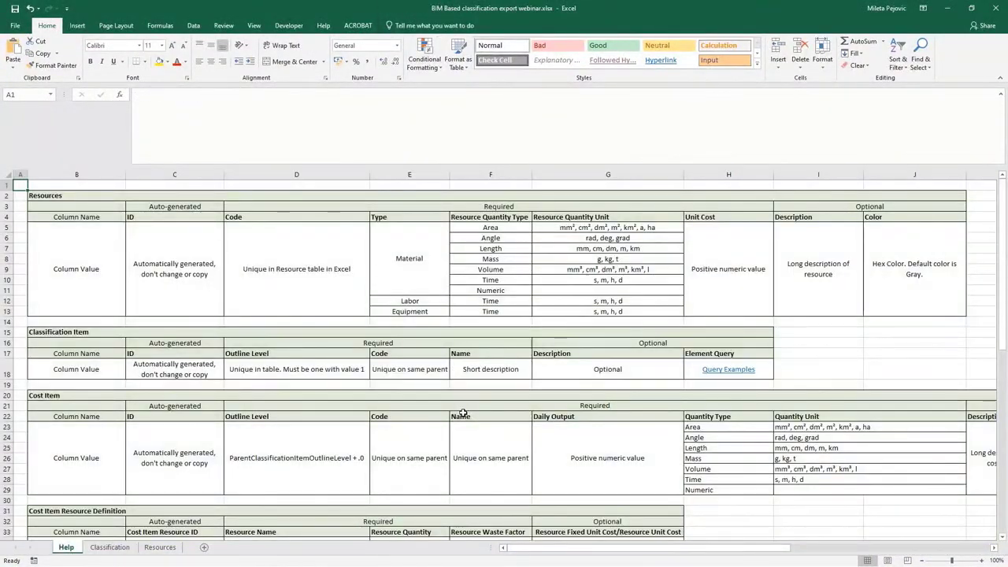
{"action": "scroll", "coordinate": [463, 413], "scroll_direction": "down", "scroll_amount": 5}
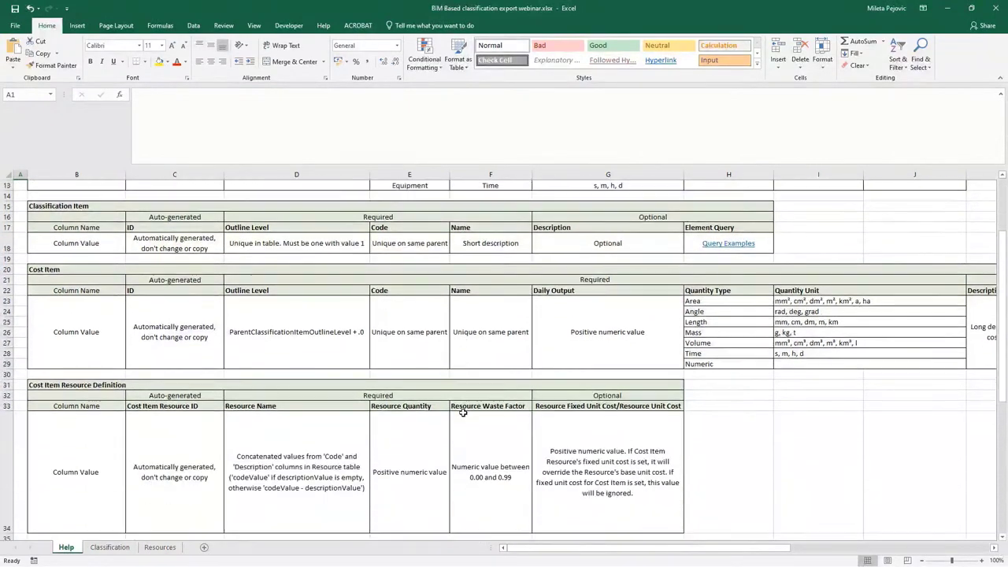
{"action": "scroll", "coordinate": [463, 413], "scroll_direction": "up", "scroll_amount": 5}
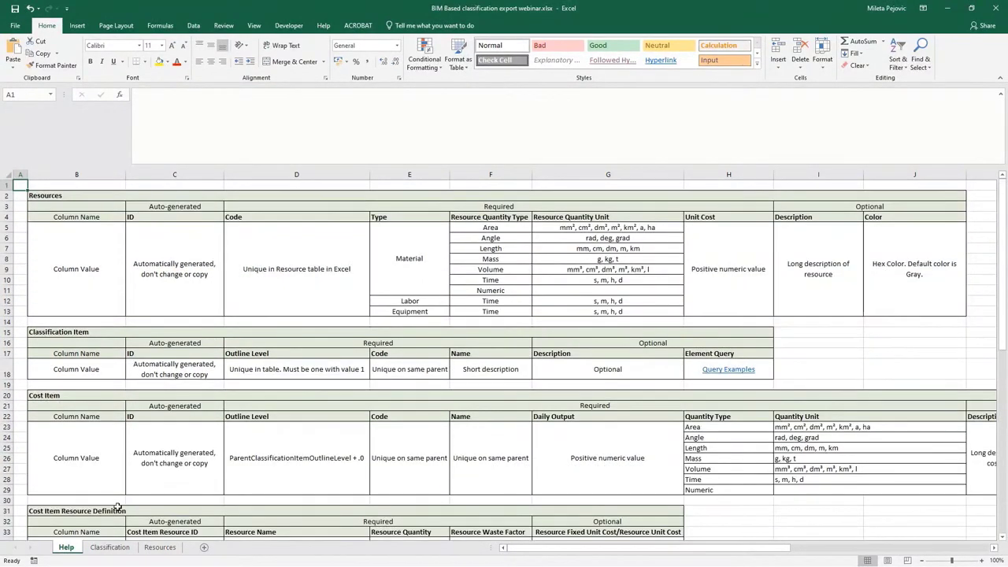
{"action": "left_click", "coordinate": [110, 547]}
{"action": "scroll", "coordinate": [436, 375], "scroll_direction": "up", "scroll_amount": 1}
{"action": "scroll", "coordinate": [437, 374], "scroll_direction": "up", "scroll_amount": 13}
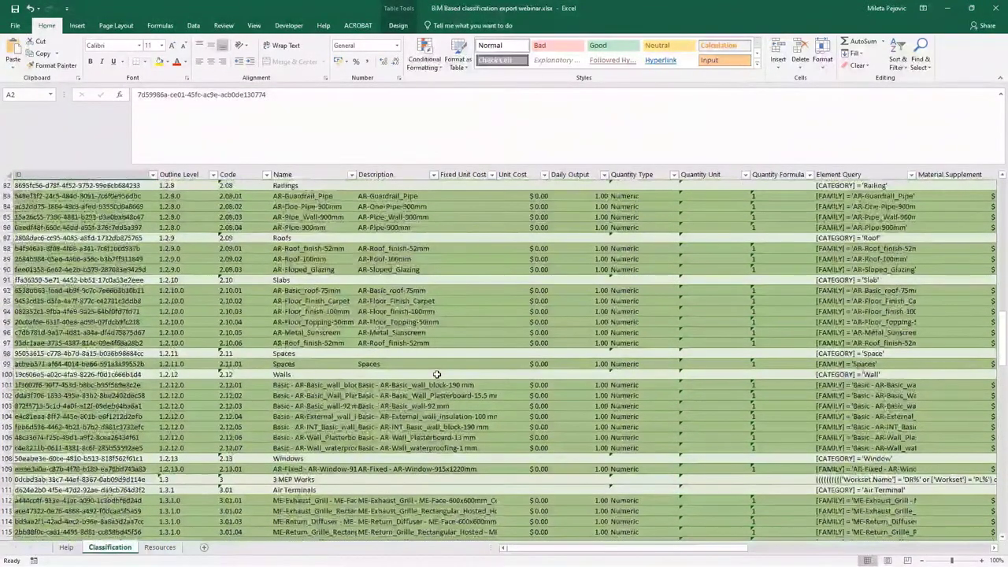
Switch to the workbook "BIM Based classification export webinar with prices.xlsx" and maximize it.
{"action": "scroll", "coordinate": [437, 375], "scroll_direction": "up", "scroll_amount": 16}
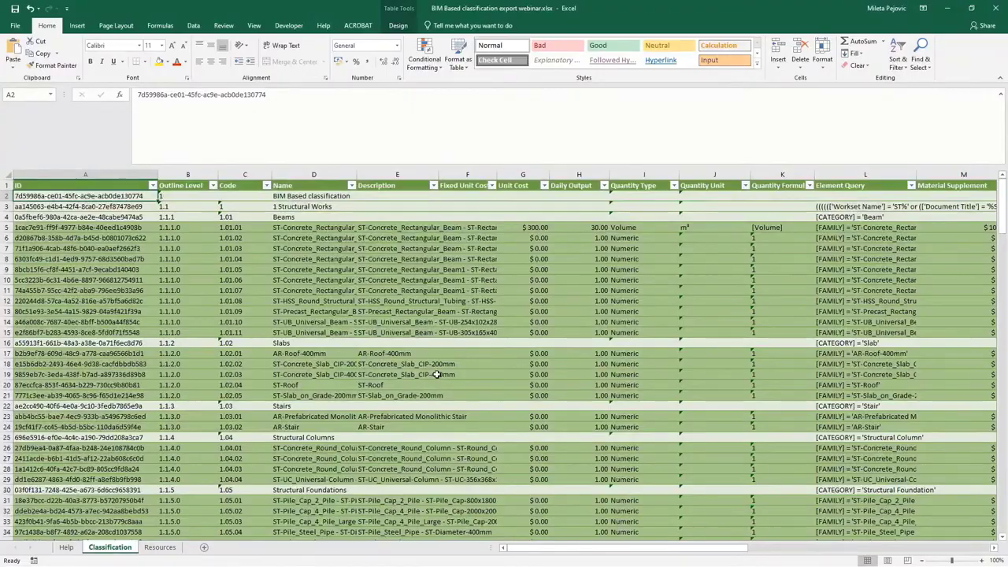
{"action": "key", "text": "alt+Tab"}
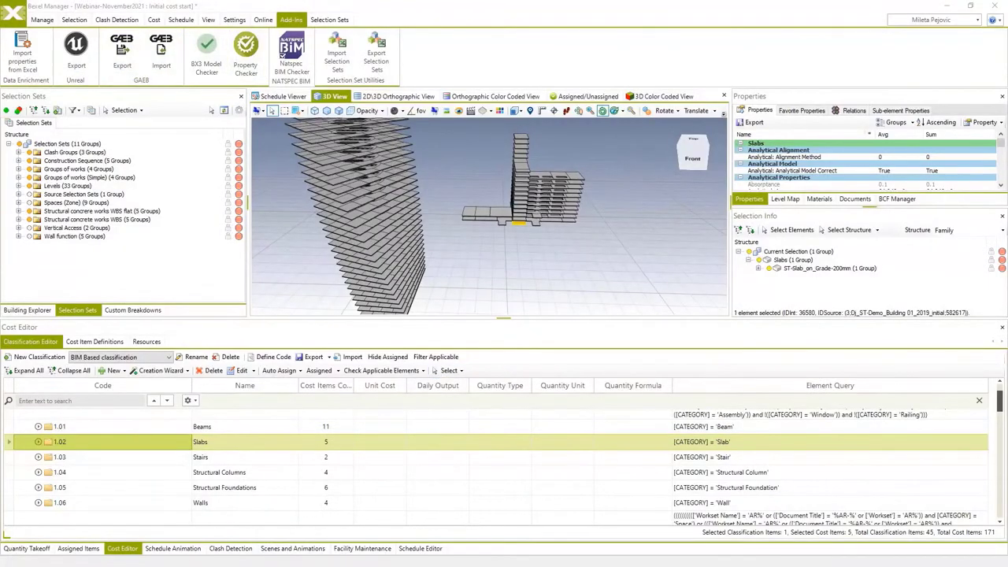
{"action": "key", "text": "alt+Tab"}
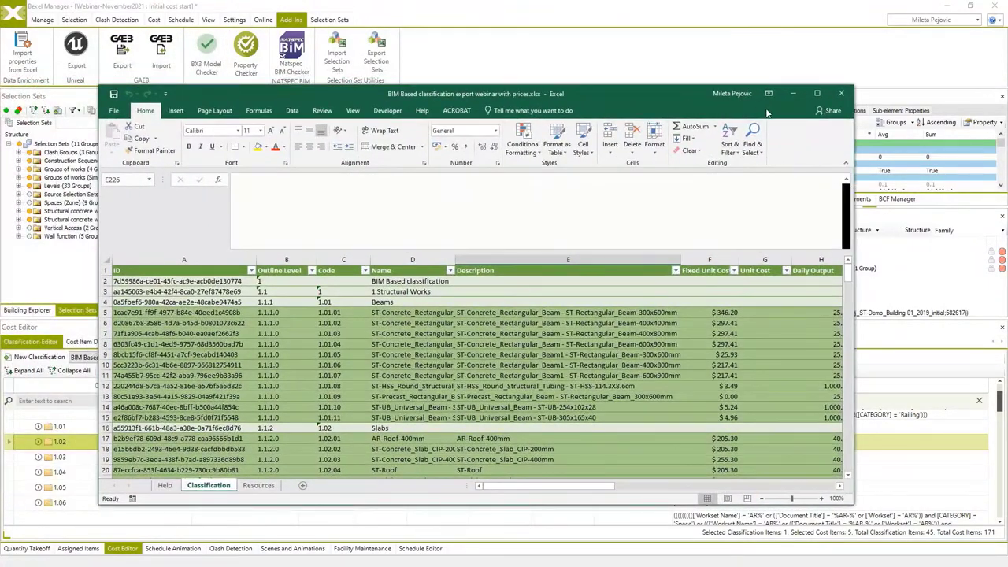
{"action": "left_click", "coordinate": [817, 93]}
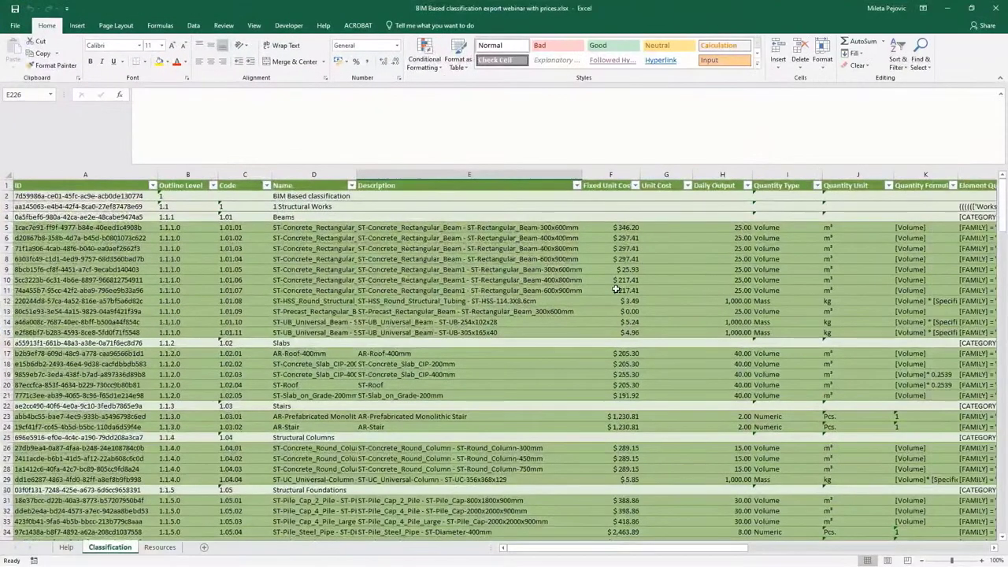
Examine the Fixed Unit Cost, Daily Output, Quantity Type, Quantity Unit and Quantity Formula columns of the priced Classification sheet.
{"action": "left_click_drag", "start_coordinate": [611, 549], "coordinate": [649, 551]}
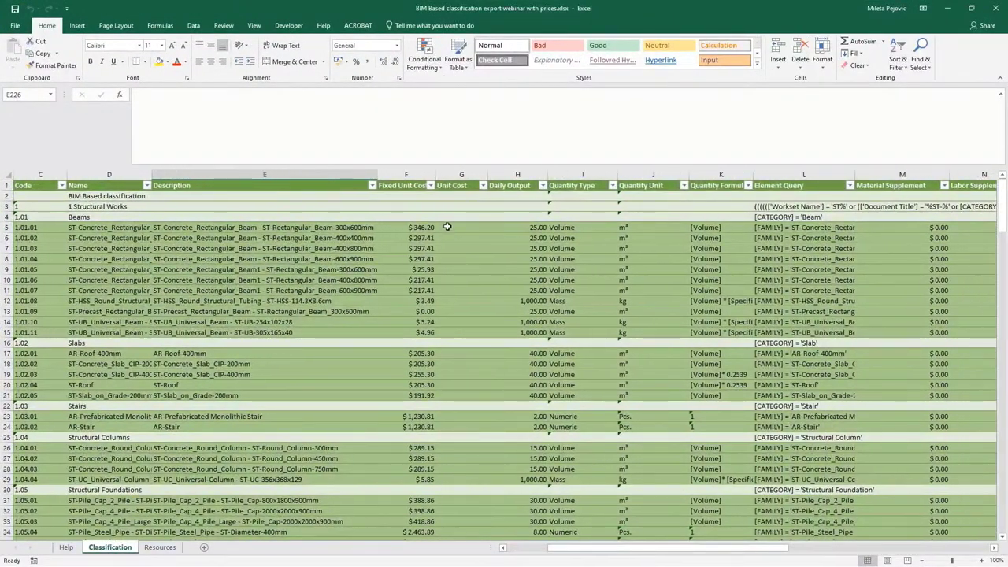
{"action": "left_click", "coordinate": [406, 174]}
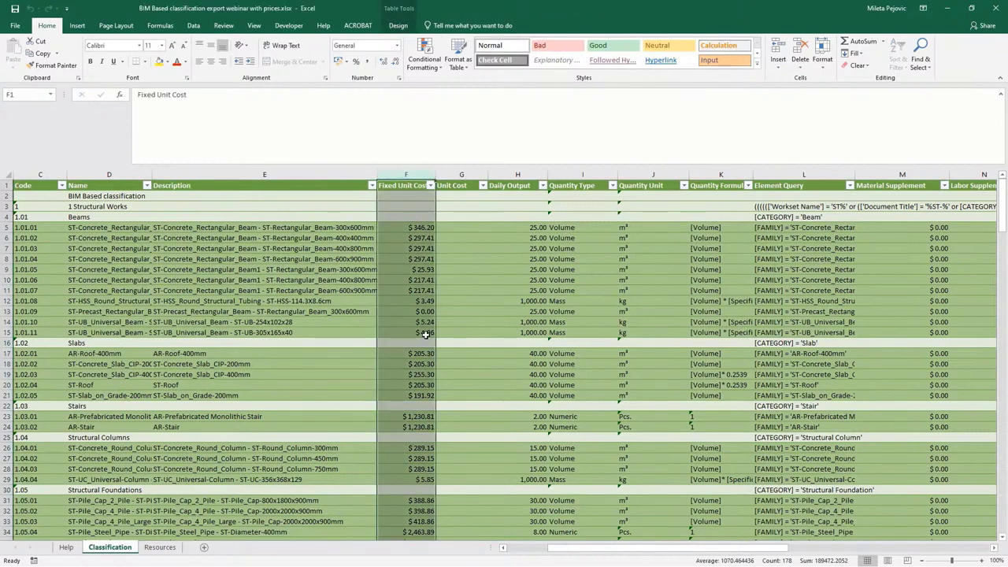
{"action": "left_click_drag", "start_coordinate": [479, 305], "coordinate": [480, 334]}
{"action": "left_click", "coordinate": [509, 189]}
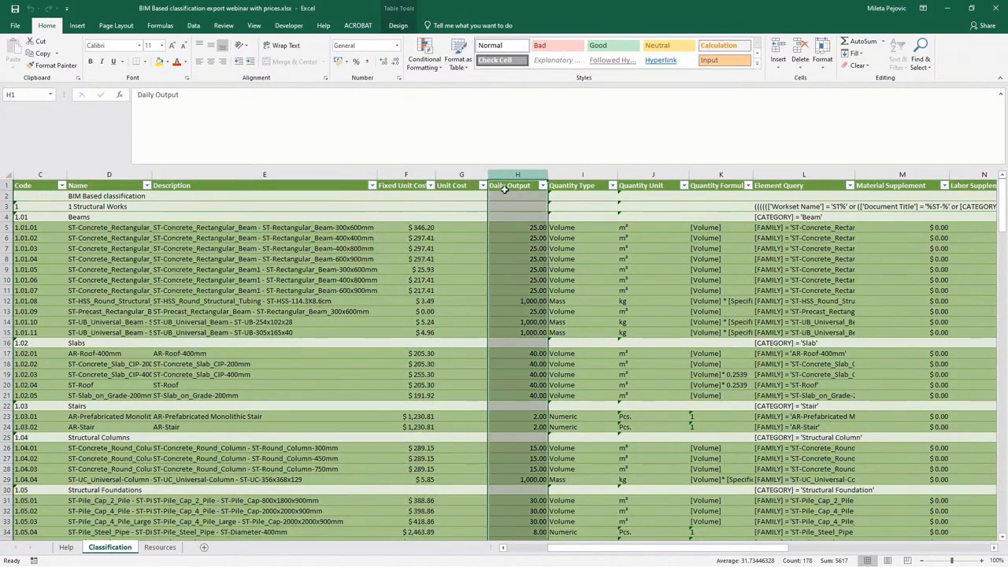
{"action": "left_click", "coordinate": [477, 315]}
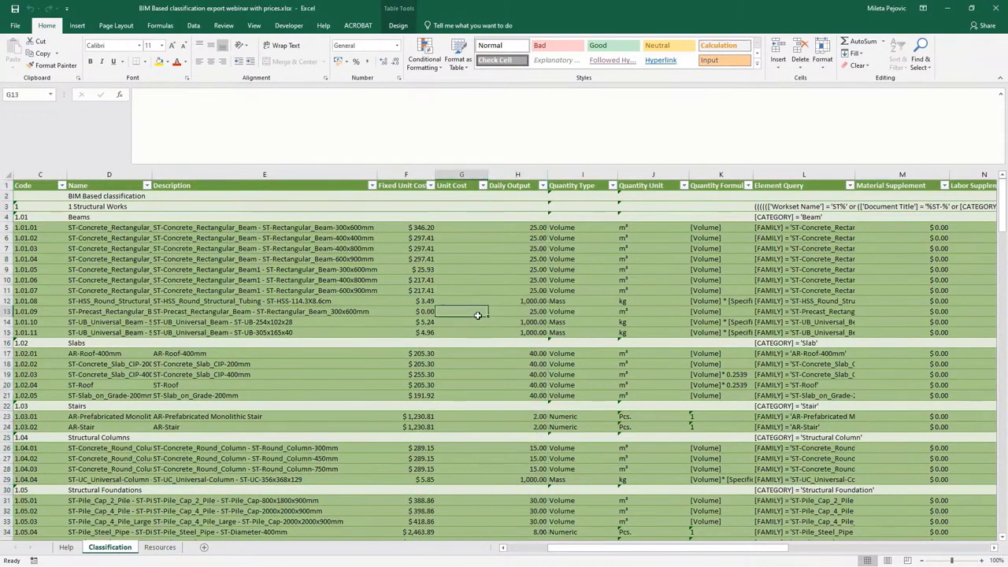
{"action": "left_click", "coordinate": [580, 177]}
{"action": "left_click_drag", "start_coordinate": [590, 177], "coordinate": [720, 178]}
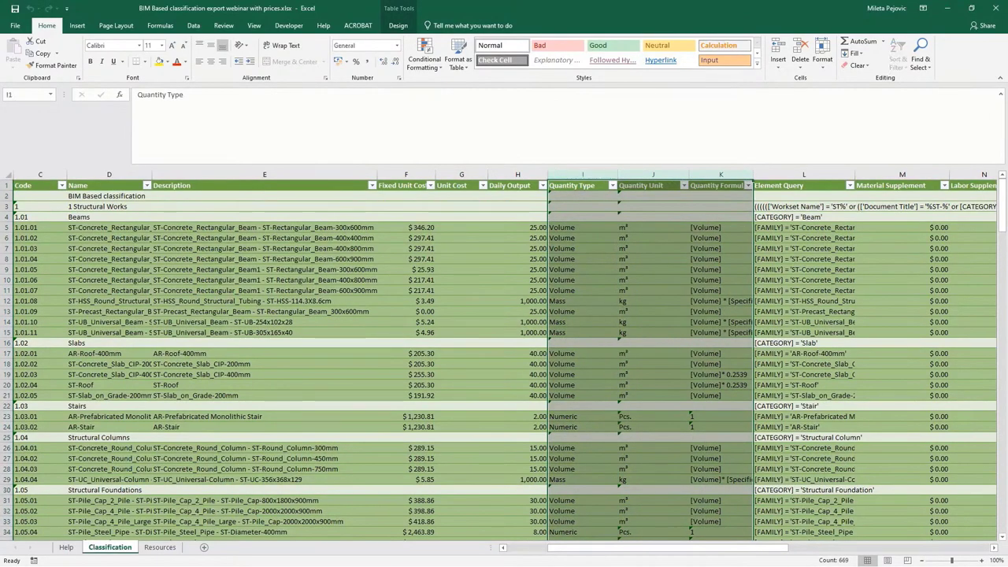
{"action": "mouse_move", "coordinate": [1002, 199]}
{"action": "left_mouse_down"}
{"action": "mouse_move", "coordinate": [1001, 410]}
{"action": "mouse_move", "coordinate": [1001, 180]}
{"action": "left_mouse_up"}
{"action": "left_click", "coordinate": [272, 279]}
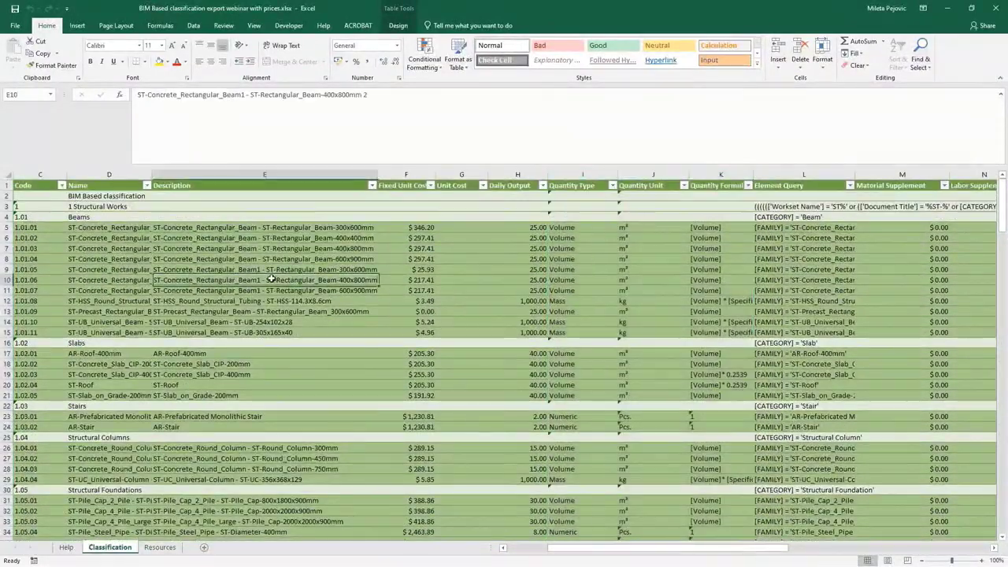
Switch to Bexel Manager and import "BIM Based classification export webinar with prices.xlsx" from the Import folder into the BIM Based classification.
{"action": "left_click", "coordinate": [947, 8]}
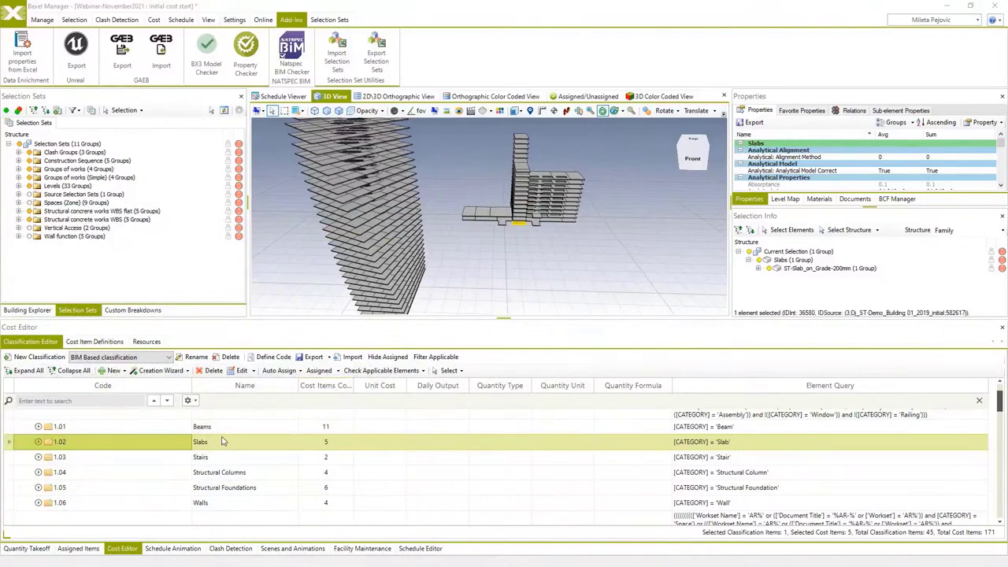
{"action": "left_click", "coordinate": [353, 358]}
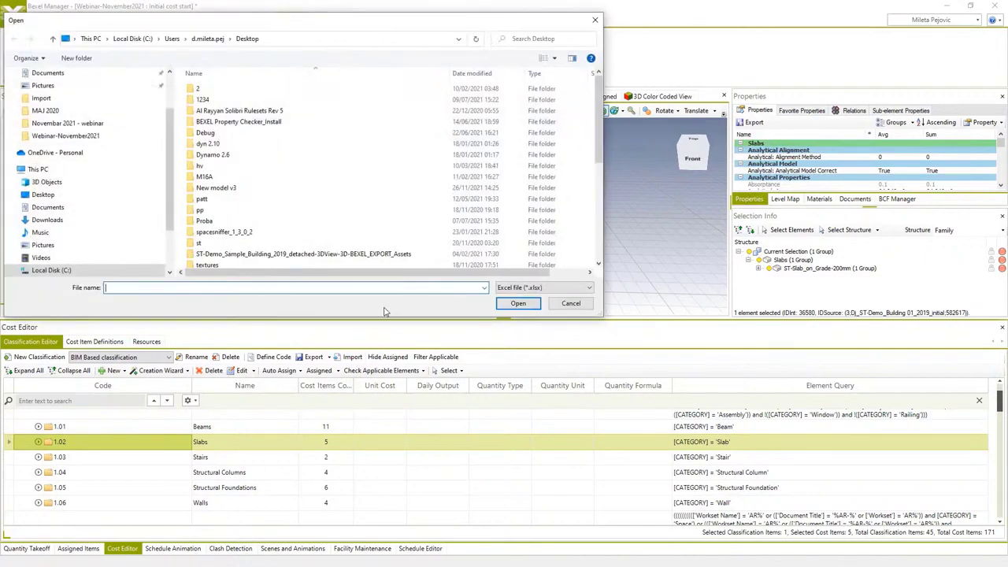
{"action": "left_click", "coordinate": [92, 126]}
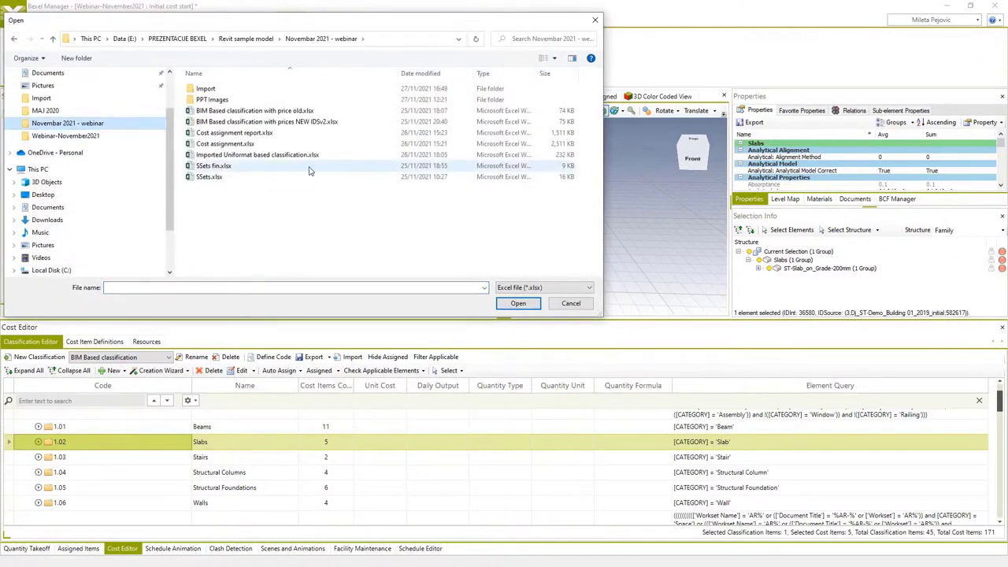
{"action": "double_click", "coordinate": [206, 88]}
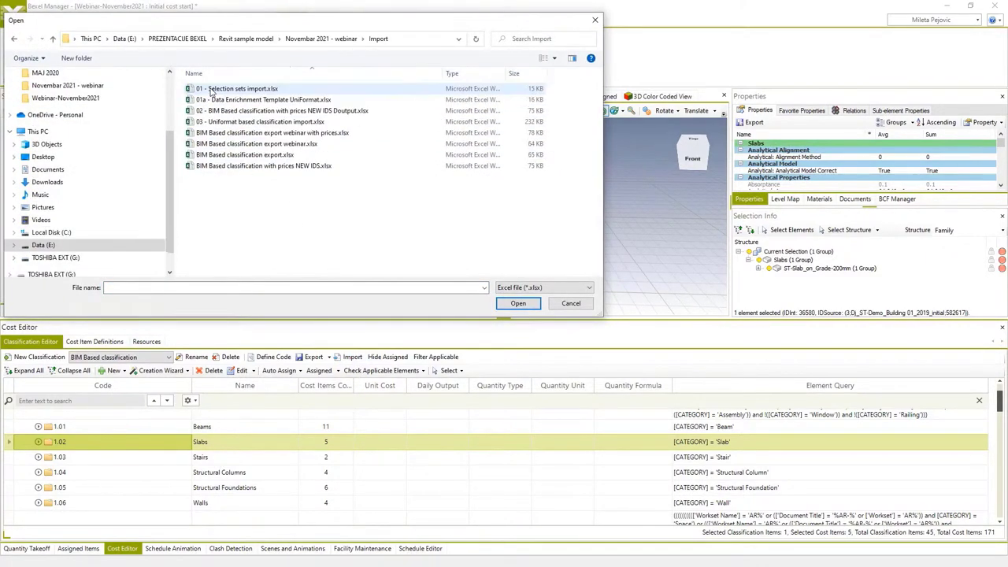
{"action": "left_click", "coordinate": [318, 134]}
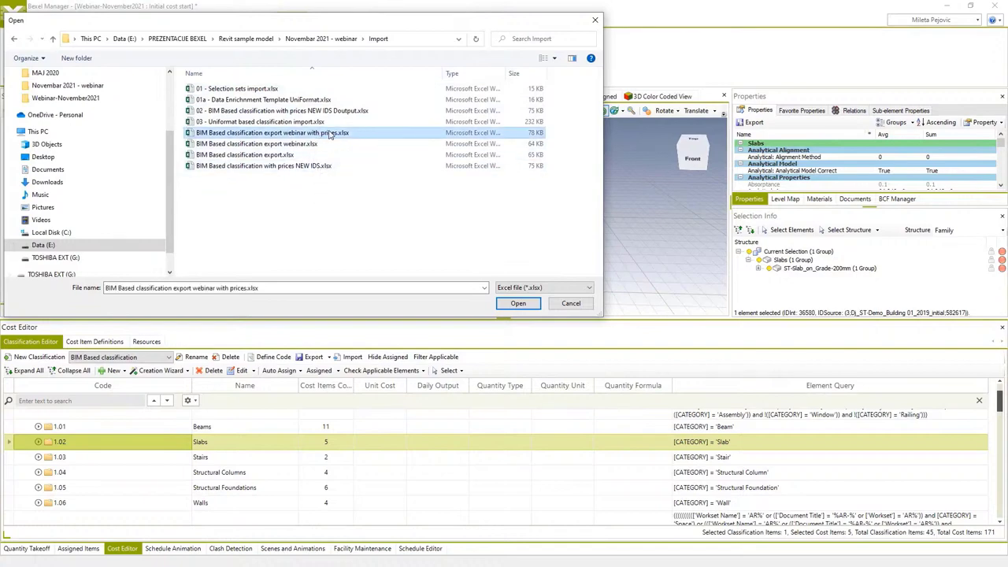
{"action": "left_click", "coordinate": [510, 305]}
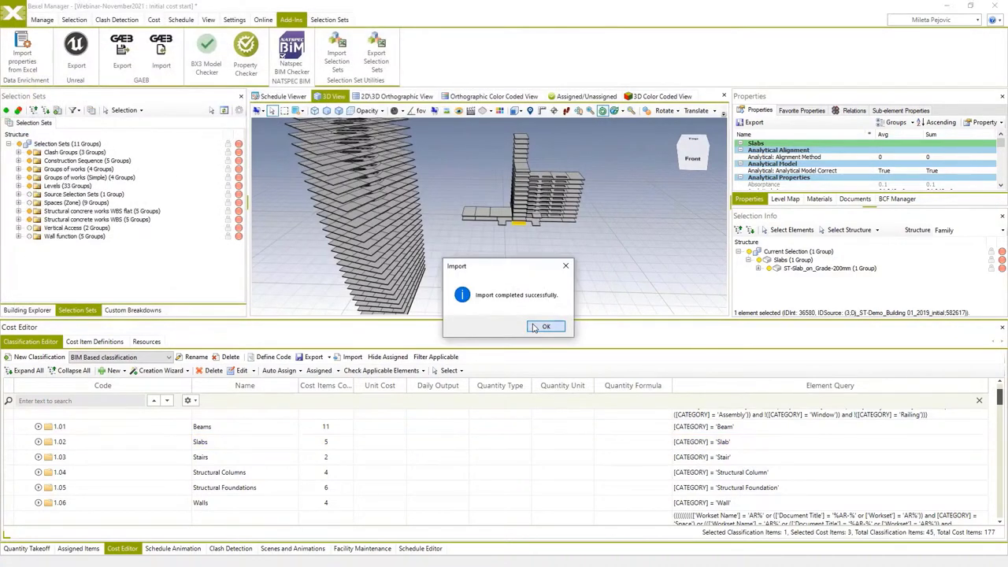
{"action": "left_click", "coordinate": [546, 327]}
Expand the Beams, Slabs and Stairs groups to check their imported unit costs, outputs and formulas, and collapse 1 Structural Works.
{"action": "scroll", "coordinate": [158, 461], "scroll_direction": "up", "scroll_amount": 1}
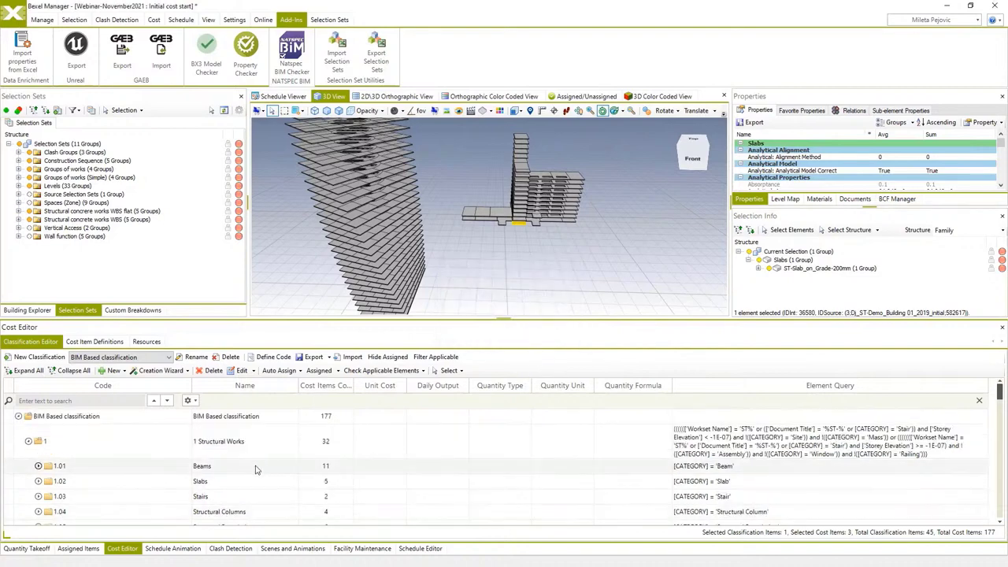
{"action": "left_click", "coordinate": [38, 466]}
{"action": "scroll", "coordinate": [93, 484], "scroll_direction": "down", "scroll_amount": 1}
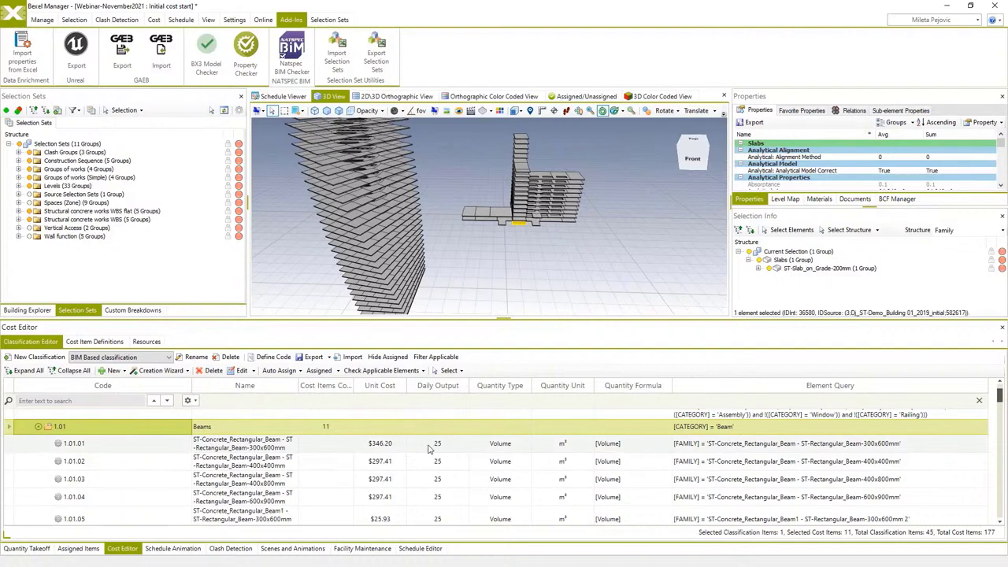
{"action": "scroll", "coordinate": [225, 467], "scroll_direction": "down", "scroll_amount": 3}
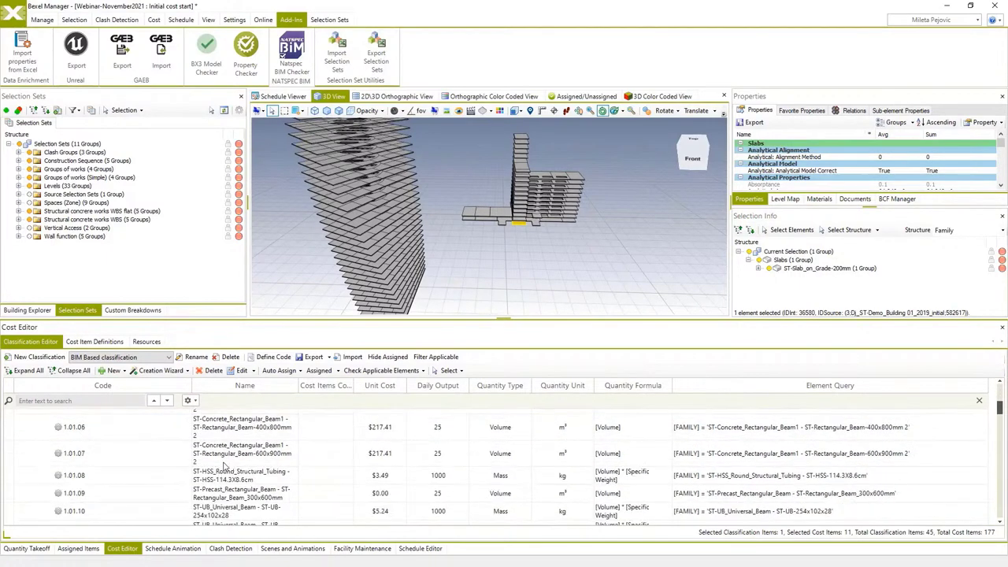
{"action": "scroll", "coordinate": [225, 466], "scroll_direction": "down", "scroll_amount": 2}
{"action": "left_click", "coordinate": [38, 468]}
{"action": "scroll", "coordinate": [159, 472], "scroll_direction": "down", "scroll_amount": 1}
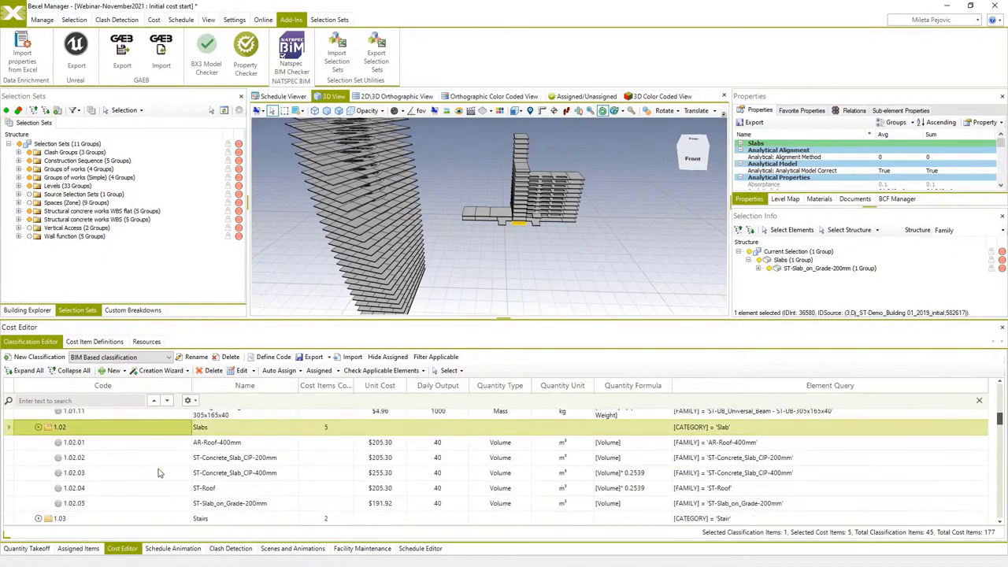
{"action": "scroll", "coordinate": [160, 473], "scroll_direction": "down", "scroll_amount": 1}
{"action": "double_click", "coordinate": [135, 477]}
{"action": "scroll", "coordinate": [134, 473], "scroll_direction": "down", "scroll_amount": 2}
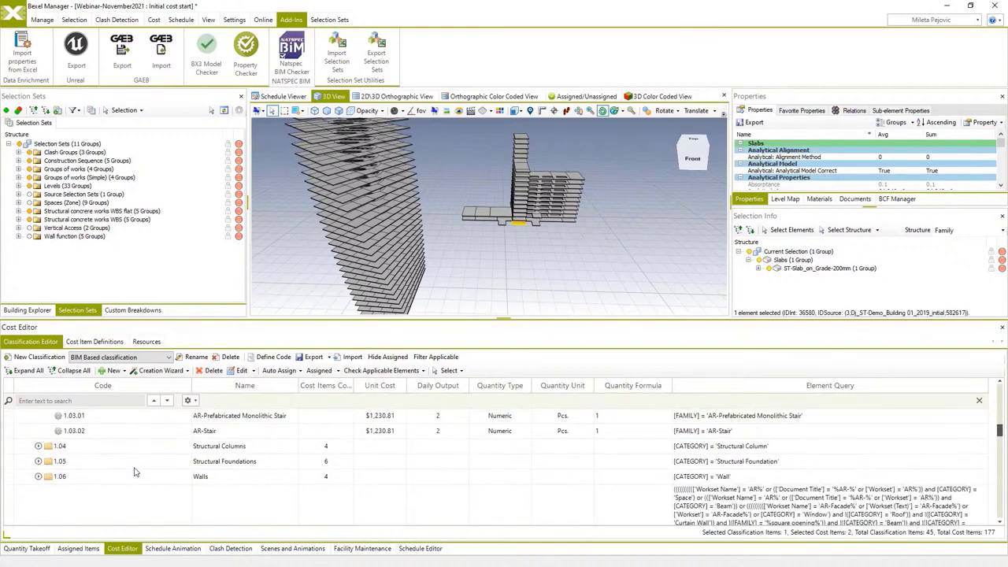
{"action": "scroll", "coordinate": [135, 472], "scroll_direction": "up", "scroll_amount": 10}
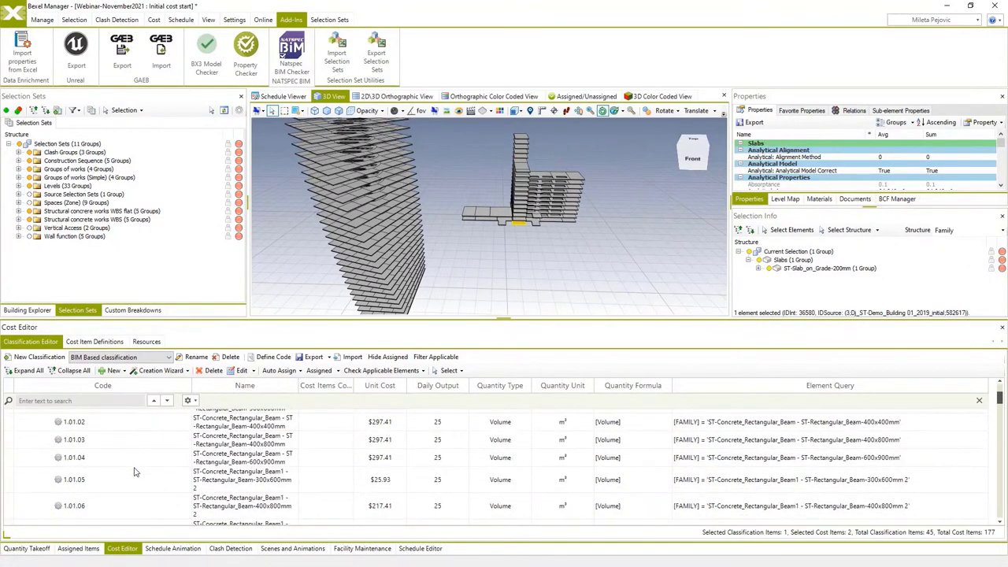
{"action": "scroll", "coordinate": [135, 471], "scroll_direction": "up", "scroll_amount": 2}
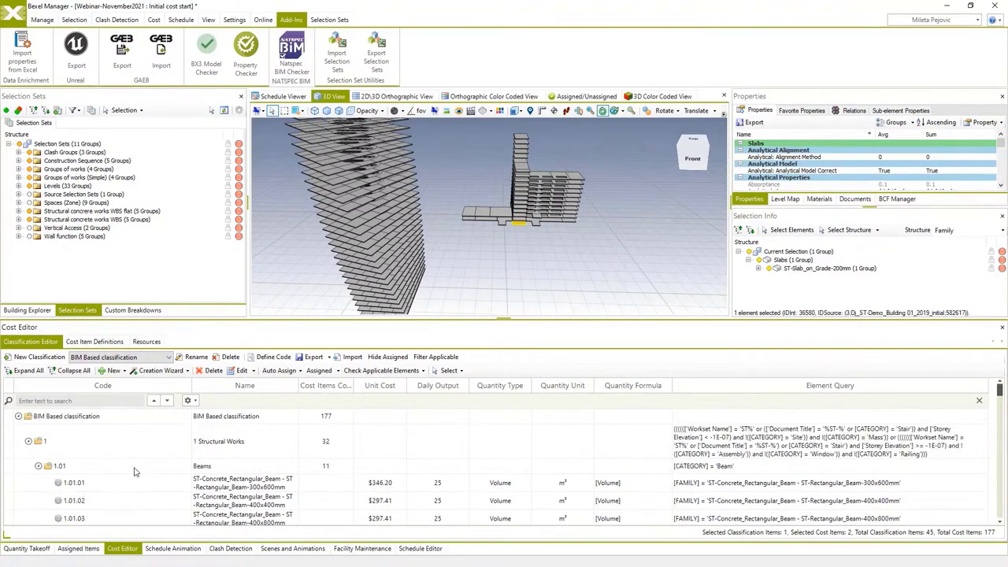
{"action": "left_click", "coordinate": [90, 447]}
{"action": "left_click", "coordinate": [28, 441]}
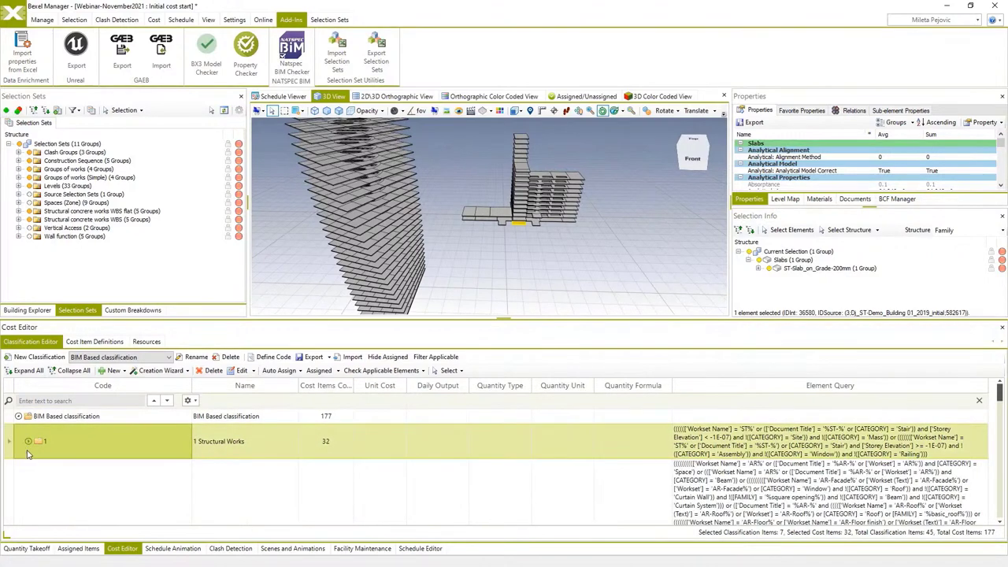
Auto-assign all cost items of the BIM Based classification to a new cost version without copying the unassigned items' information.
{"action": "left_click", "coordinate": [72, 417]}
{"action": "right_click", "coordinate": [71, 421]}
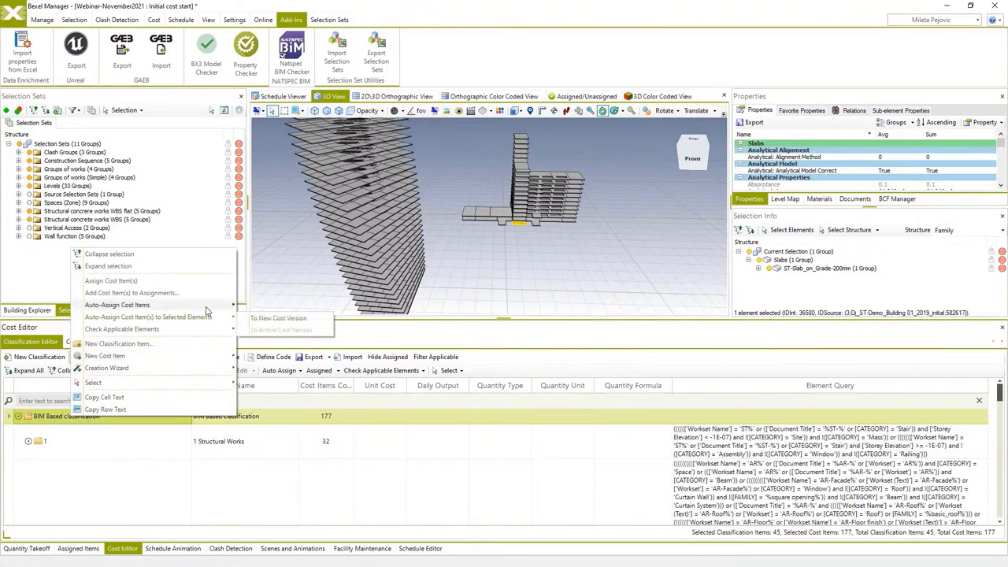
{"action": "mouse_move", "coordinate": [210, 307]}
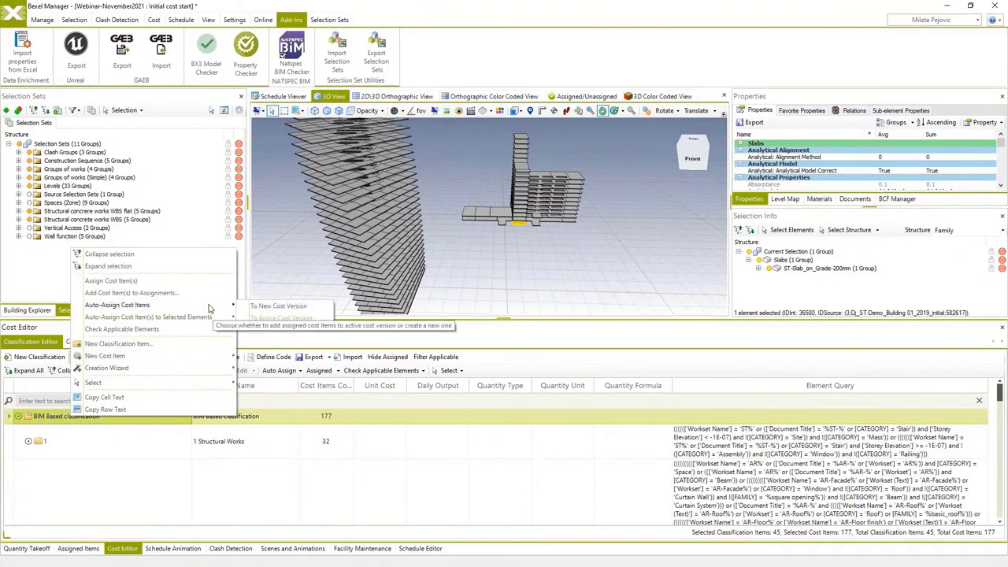
{"action": "left_click", "coordinate": [282, 306]}
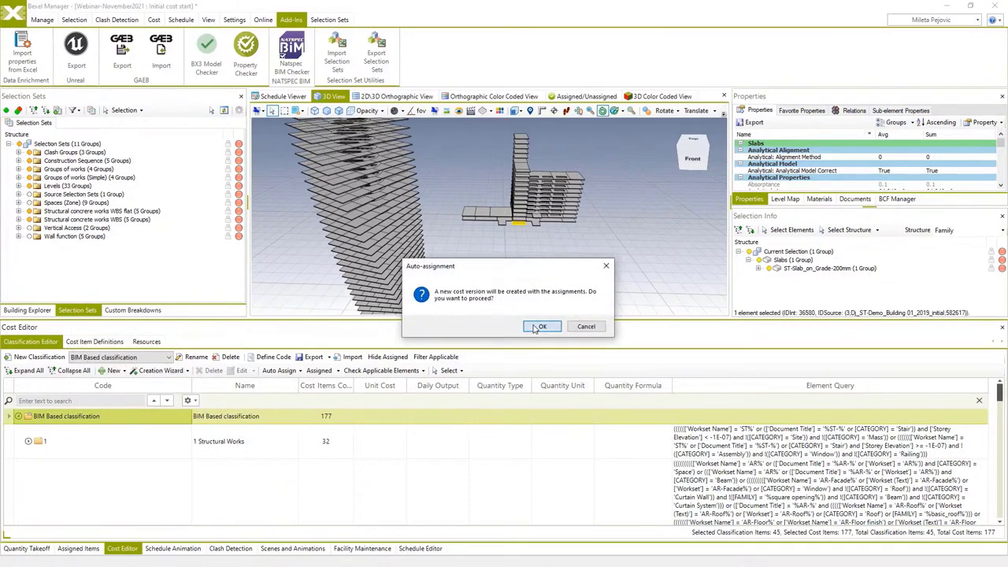
{"action": "left_click", "coordinate": [540, 326]}
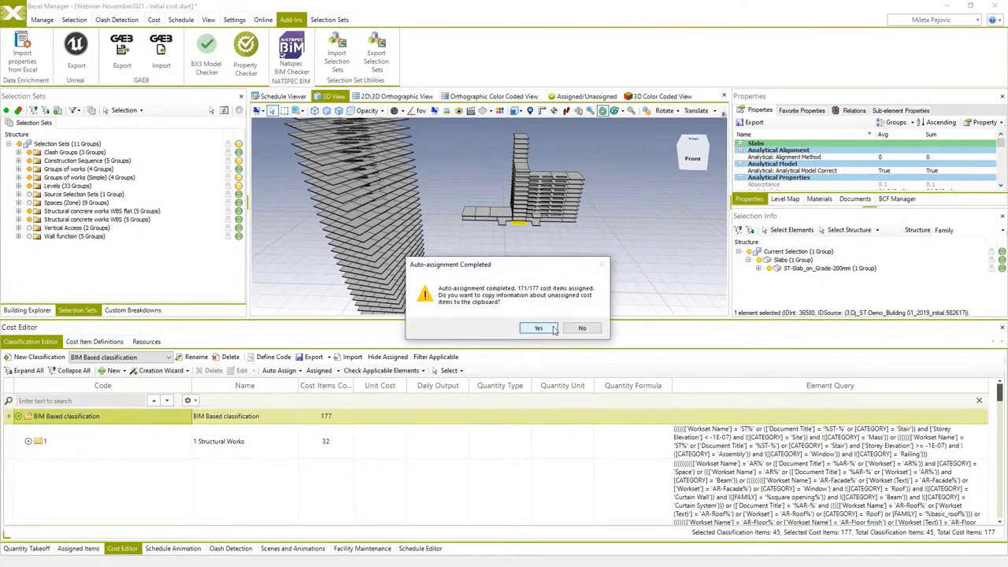
{"action": "left_click", "coordinate": [582, 329]}
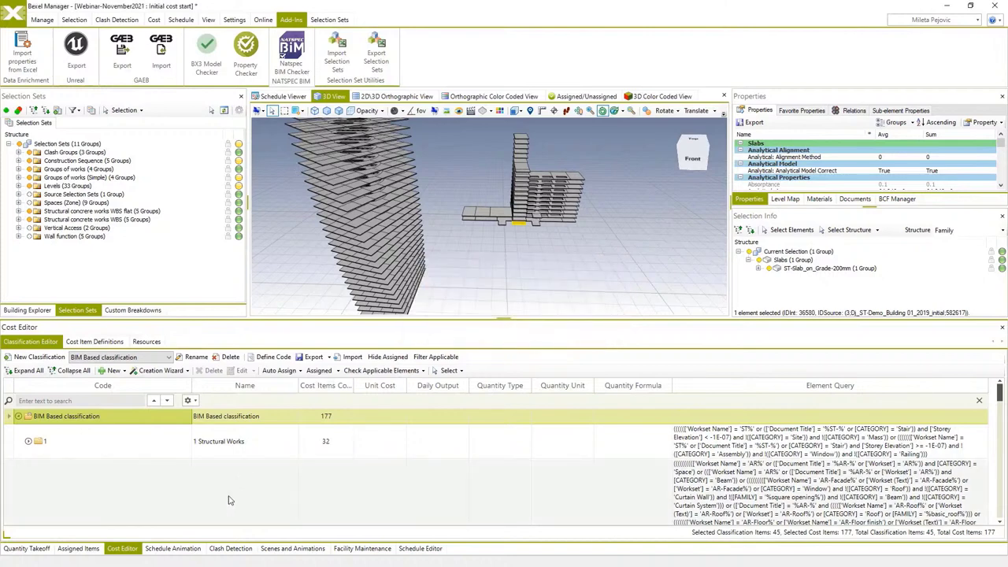
Show the assigned items of the new cost version and expand the classification down to the cost items of group 1.01 Beams.
{"action": "left_click", "coordinate": [79, 548]}
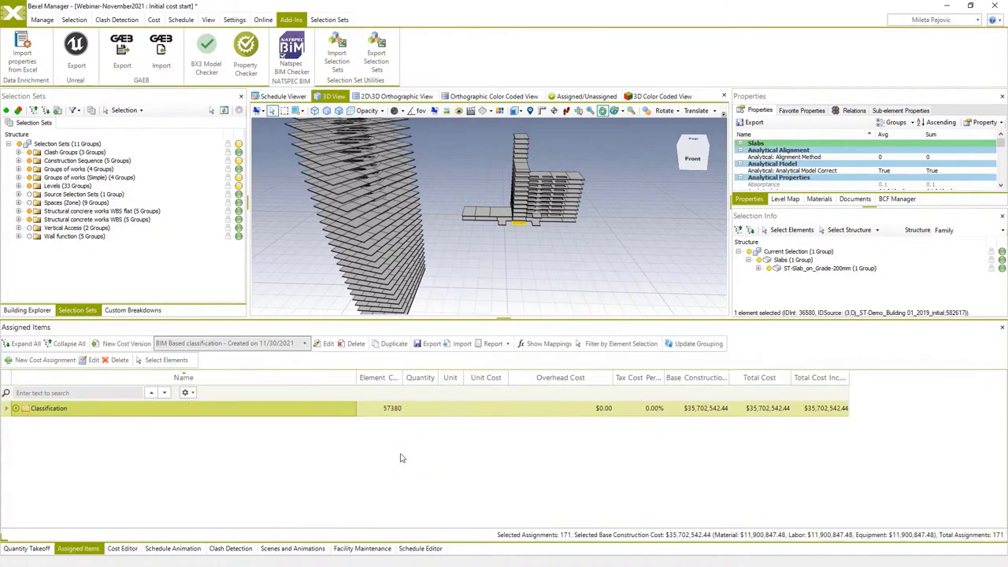
{"action": "left_click", "coordinate": [16, 409]}
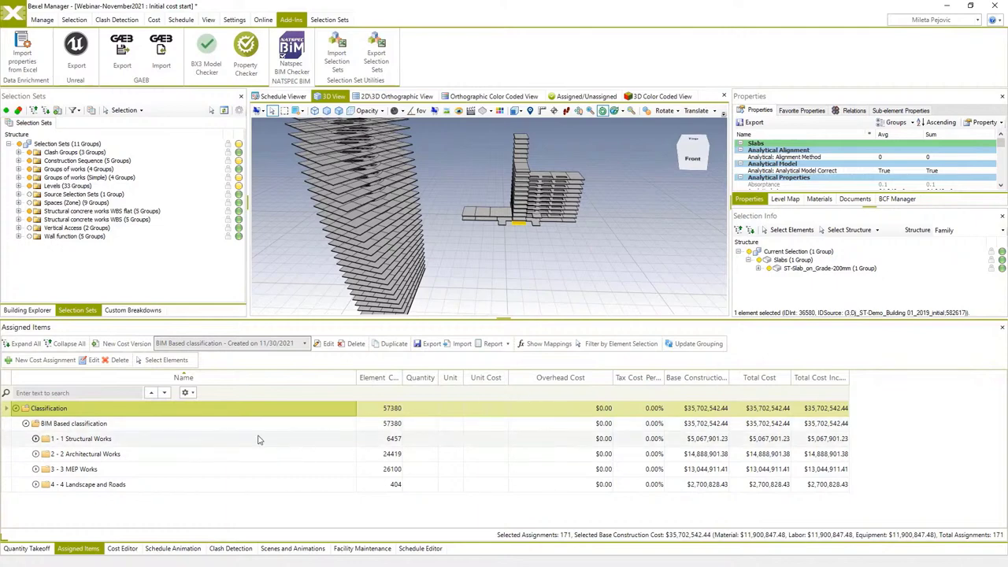
{"action": "left_click", "coordinate": [36, 439]}
{"action": "left_click", "coordinate": [44, 454]}
{"action": "scroll", "coordinate": [101, 463], "scroll_direction": "down", "scroll_amount": 1}
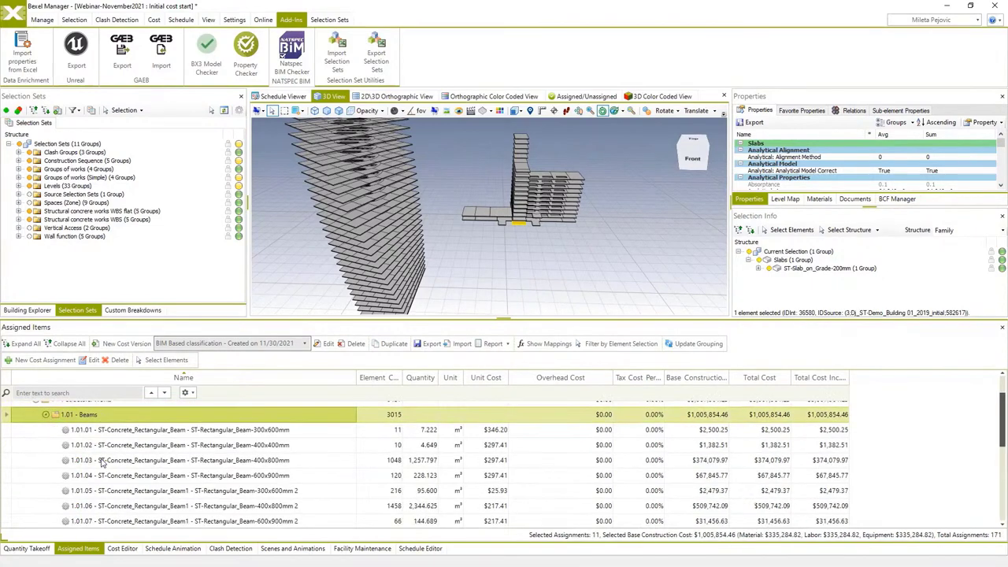
Show the mappings, inspect the quantity formula of beam item 1.01.01, and hide the mappings again.
{"action": "left_click", "coordinate": [549, 344]}
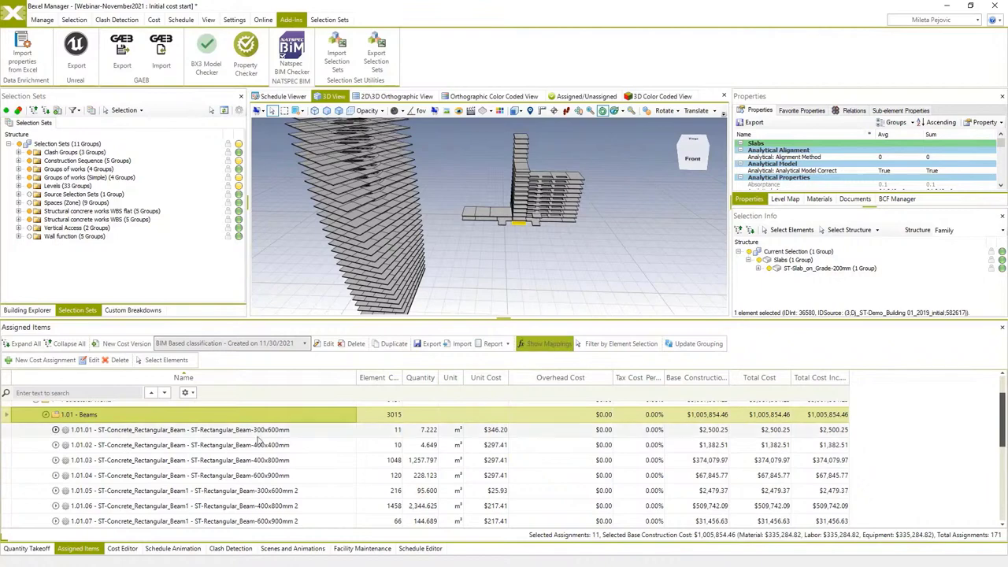
{"action": "left_click", "coordinate": [56, 430]}
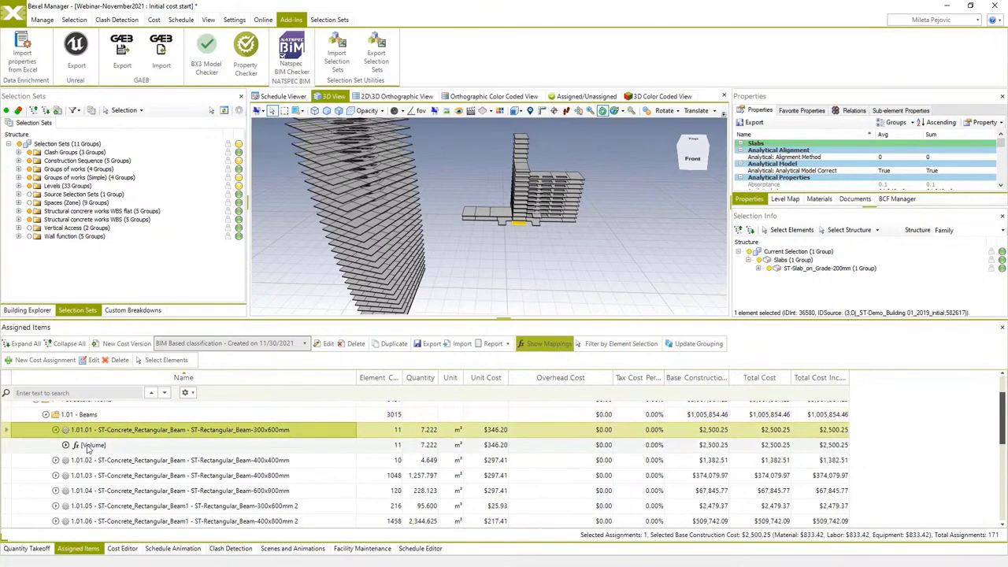
{"action": "left_click", "coordinate": [549, 344]}
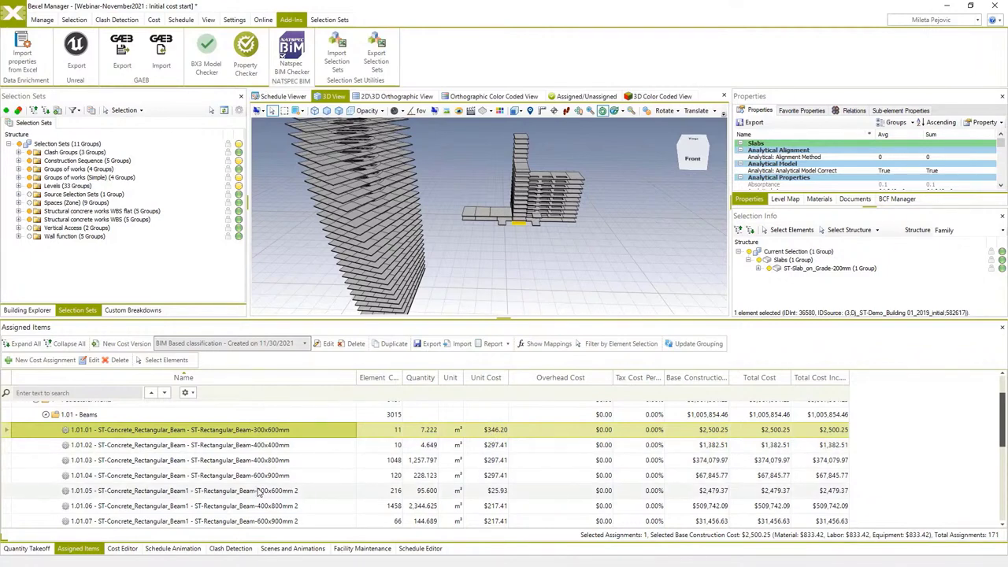
Collapse 1 Structural Works, select its model elements, and isolate them in the 3D view for inspection.
{"action": "scroll", "coordinate": [246, 488], "scroll_direction": "up", "scroll_amount": 5}
{"action": "left_click", "coordinate": [26, 423]}
{"action": "left_click", "coordinate": [26, 423]}
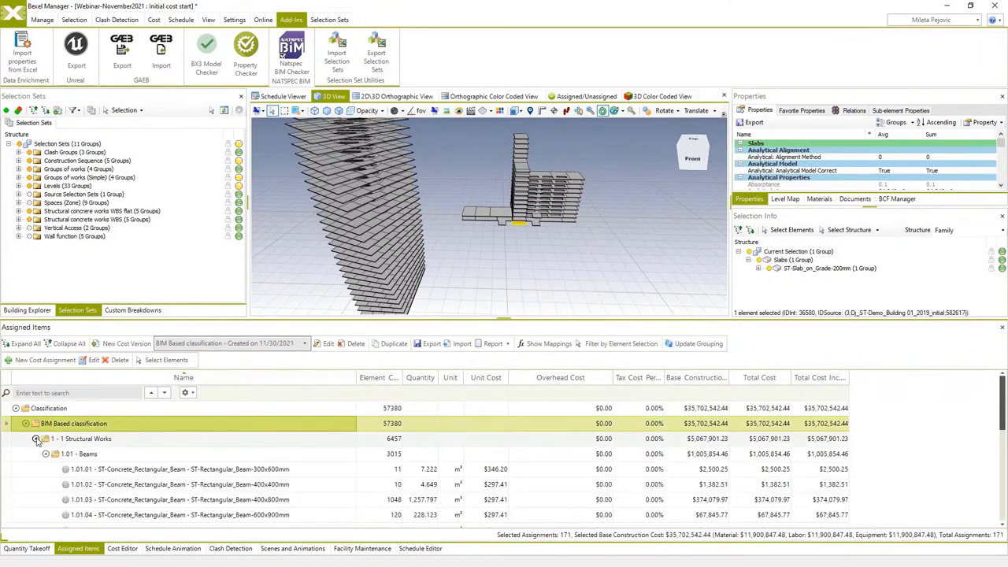
{"action": "left_click", "coordinate": [35, 438]}
{"action": "right_click", "coordinate": [75, 442]}
{"action": "left_click", "coordinate": [108, 522]}
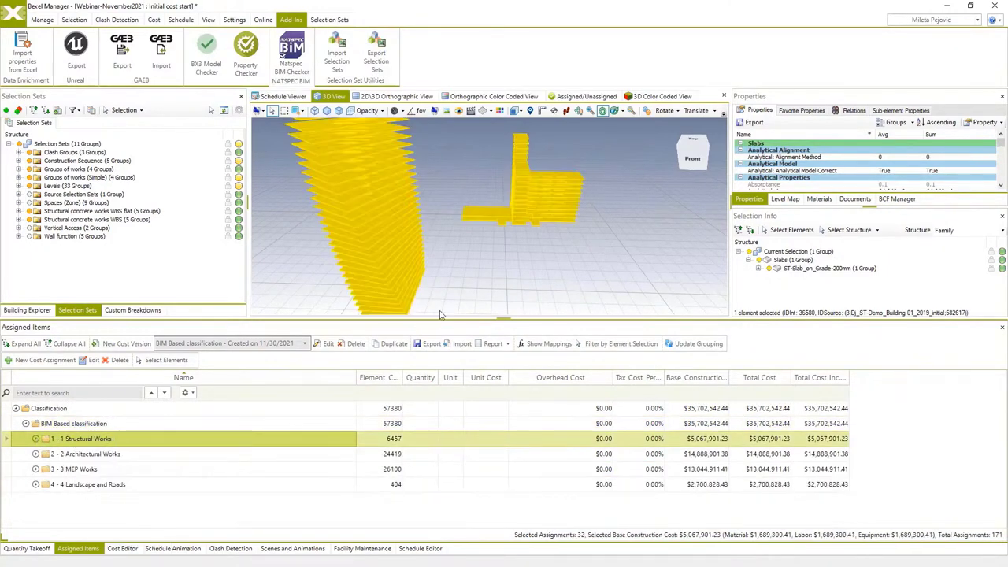
{"action": "right_click", "coordinate": [463, 301]}
{"action": "mouse_move", "coordinate": [526, 365]}
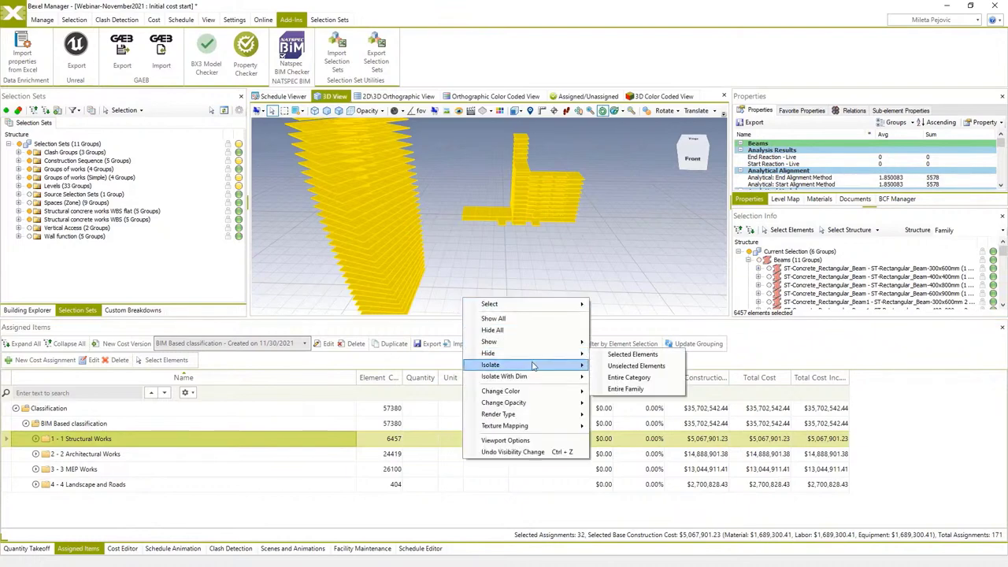
{"action": "left_click", "coordinate": [632, 366]}
{"action": "left_click_drag", "start_coordinate": [531, 274], "coordinate": [506, 265]}
{"action": "left_click", "coordinate": [480, 206]}
{"action": "left_click_drag", "start_coordinate": [480, 206], "coordinate": [485, 248]}
Select the model elements assigned to 2 Architectural Works and isolate them in the 3D view, inspecting them from behind.
{"action": "left_click", "coordinate": [79, 456]}
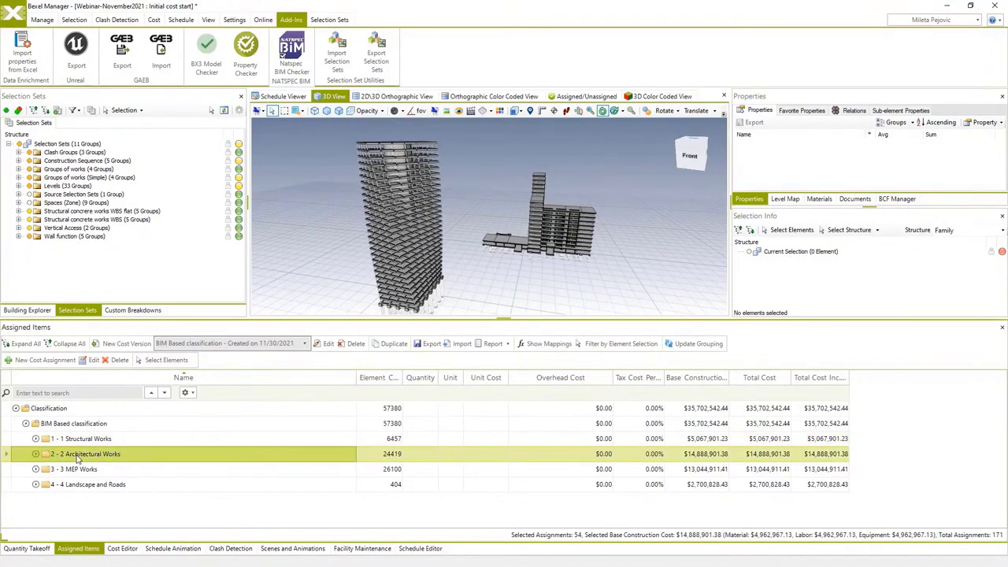
{"action": "right_click", "coordinate": [79, 456]}
{"action": "left_click", "coordinate": [114, 420]}
{"action": "right_click", "coordinate": [513, 298]}
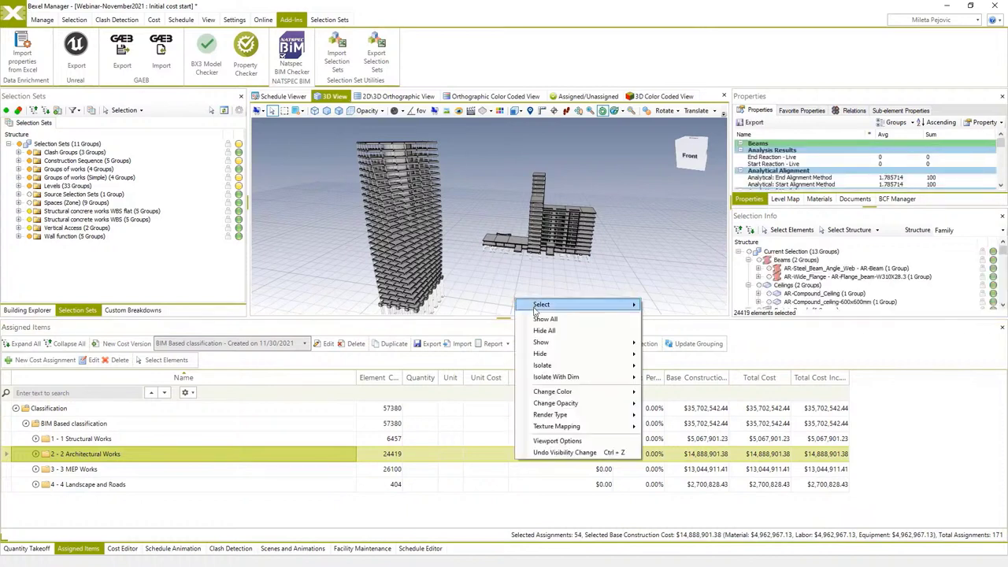
{"action": "mouse_move", "coordinate": [626, 367]}
{"action": "left_click", "coordinate": [660, 367]}
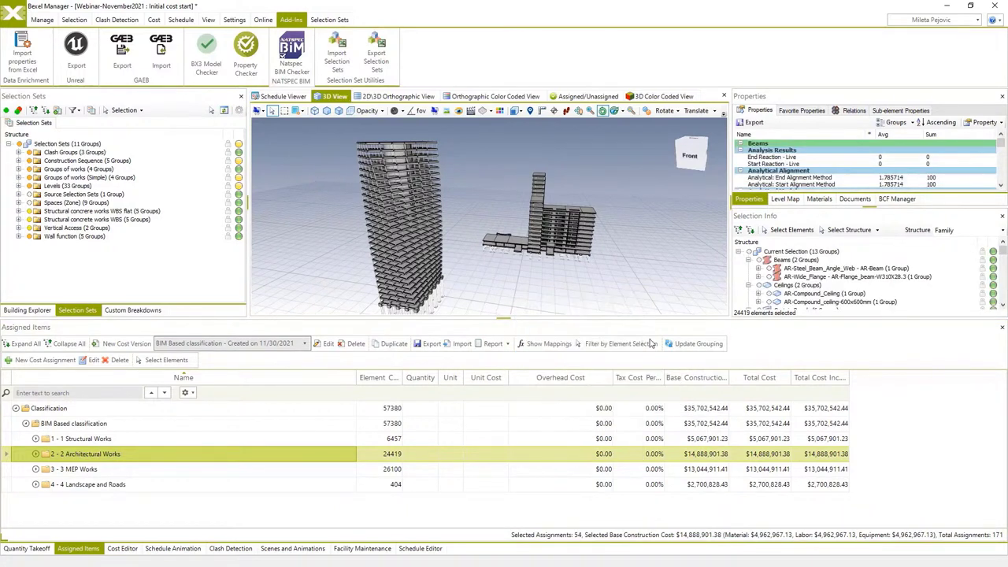
{"action": "left_click", "coordinate": [628, 267]}
{"action": "left_click_drag", "start_coordinate": [628, 268], "coordinate": [277, 288]}
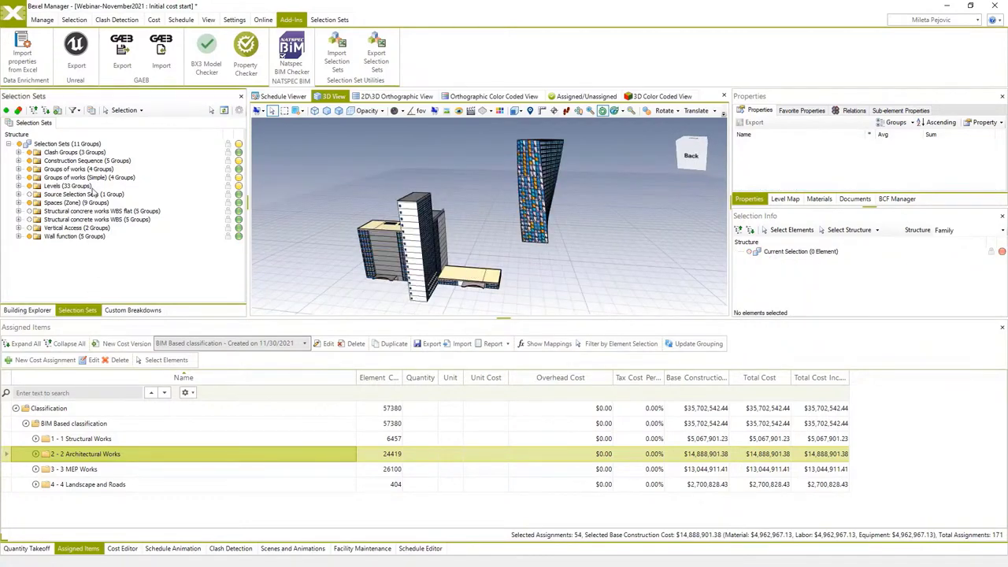
Hide all selection sets and show only the MEP elements from the Clash Groups set.
{"action": "left_click", "coordinate": [21, 145]}
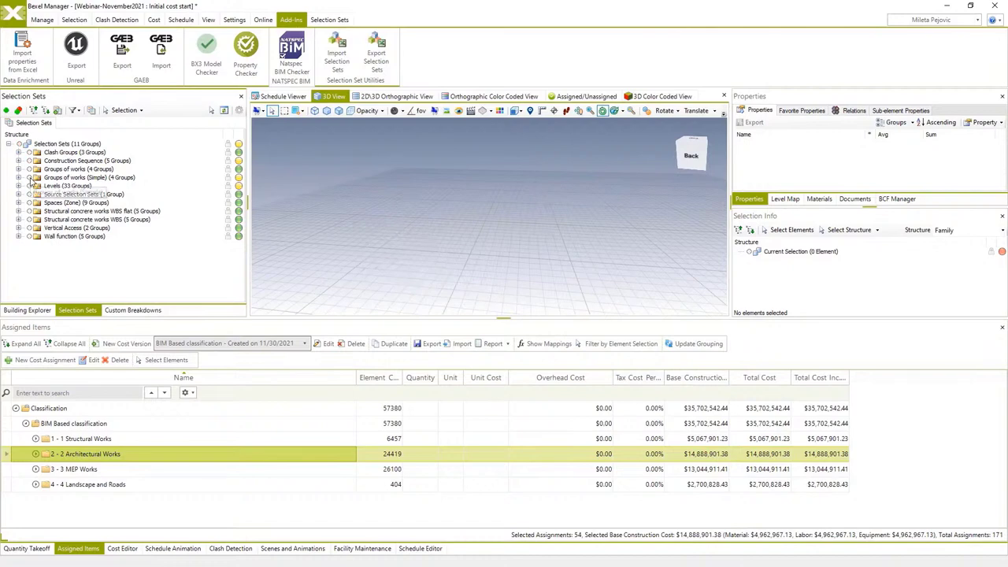
{"action": "left_click", "coordinate": [18, 153]}
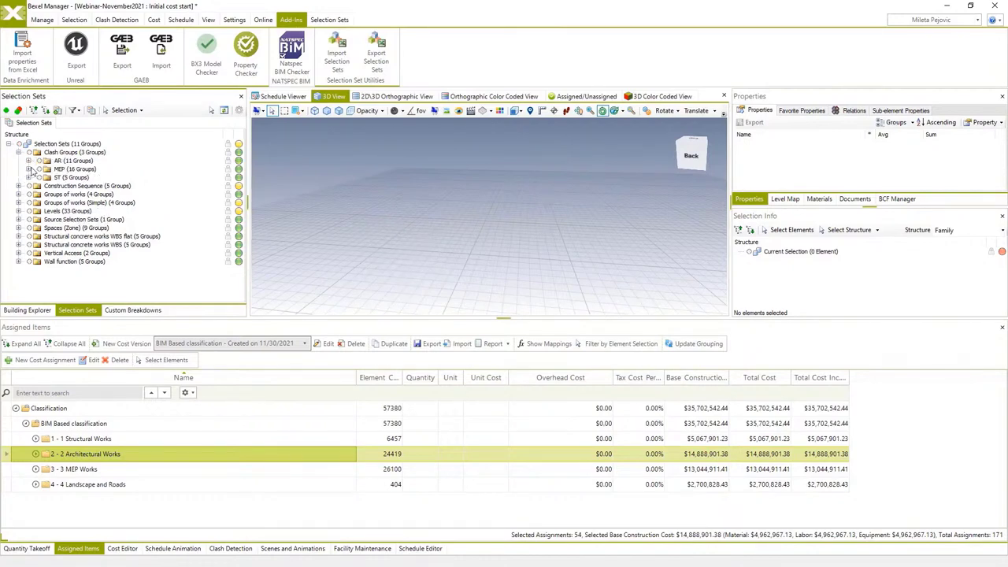
{"action": "left_click", "coordinate": [45, 162]}
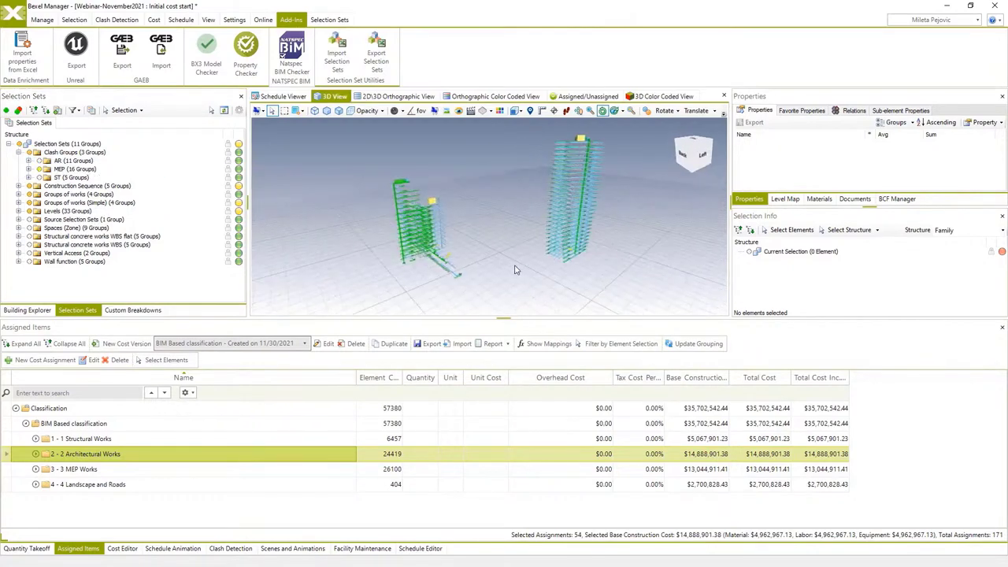
Select the high-rise tower's MEP elements, filter the assigned items by element selection, and expand 3 MEP Works to review costs.
{"action": "left_click_drag", "start_coordinate": [543, 134], "coordinate": [625, 290]}
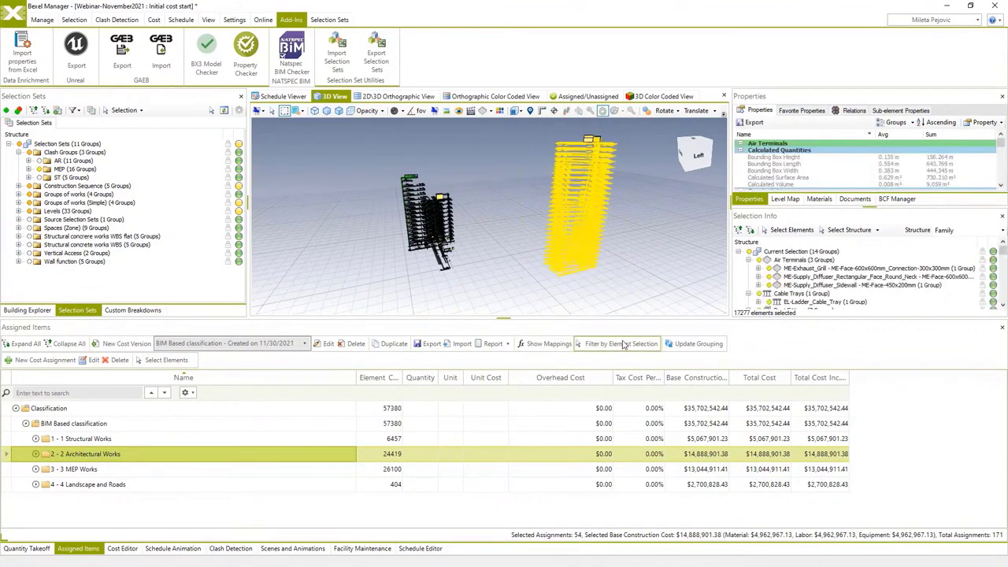
{"action": "left_click", "coordinate": [622, 344]}
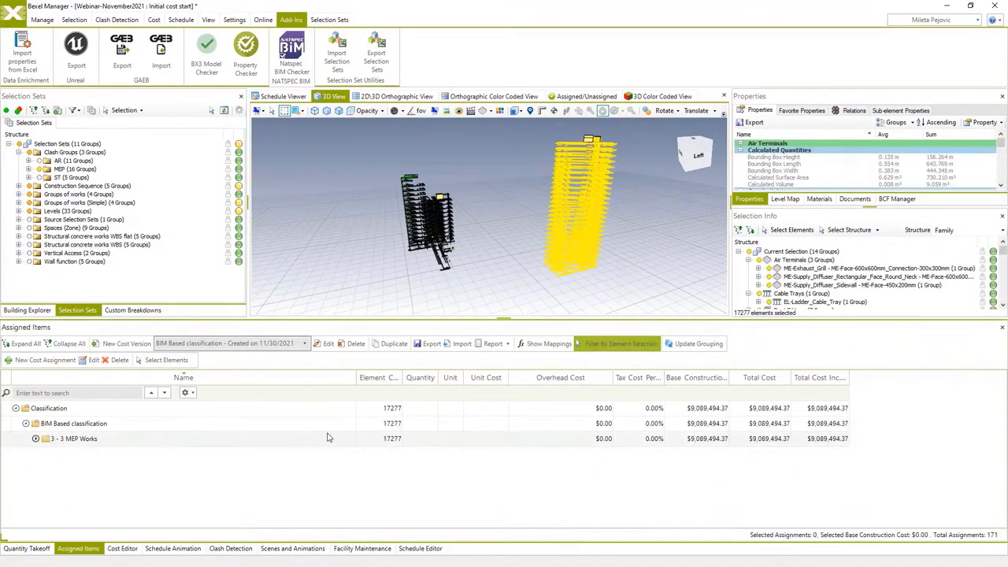
{"action": "left_click", "coordinate": [35, 440]}
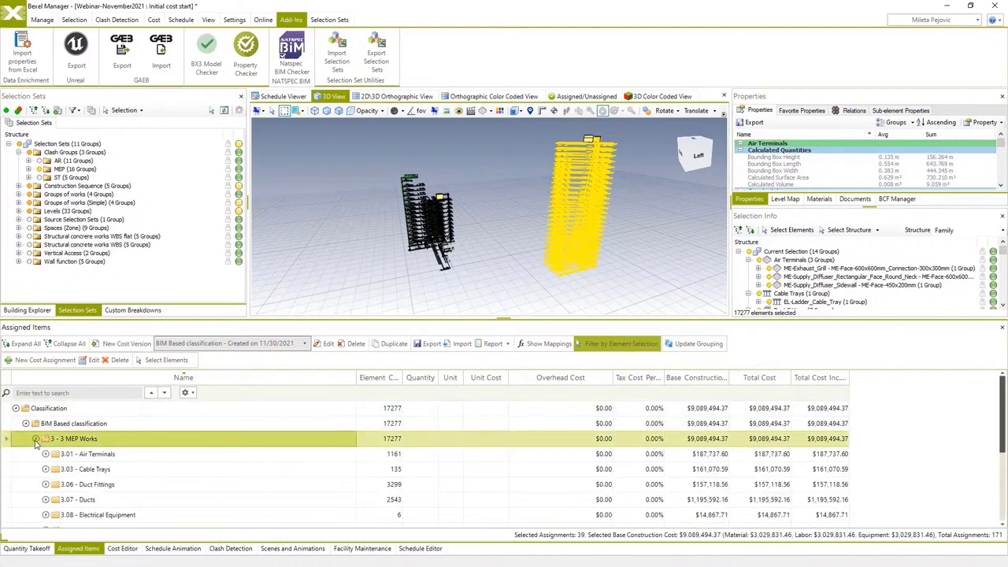
{"action": "scroll", "coordinate": [288, 483], "scroll_direction": "down", "scroll_amount": 1}
{"action": "scroll", "coordinate": [289, 483], "scroll_direction": "up", "scroll_amount": 1}
Reselect only the tower's lower MEP floors to review their costs, and collapse 3 MEP Works and remove the element selection filter.
{"action": "left_click", "coordinate": [533, 243]}
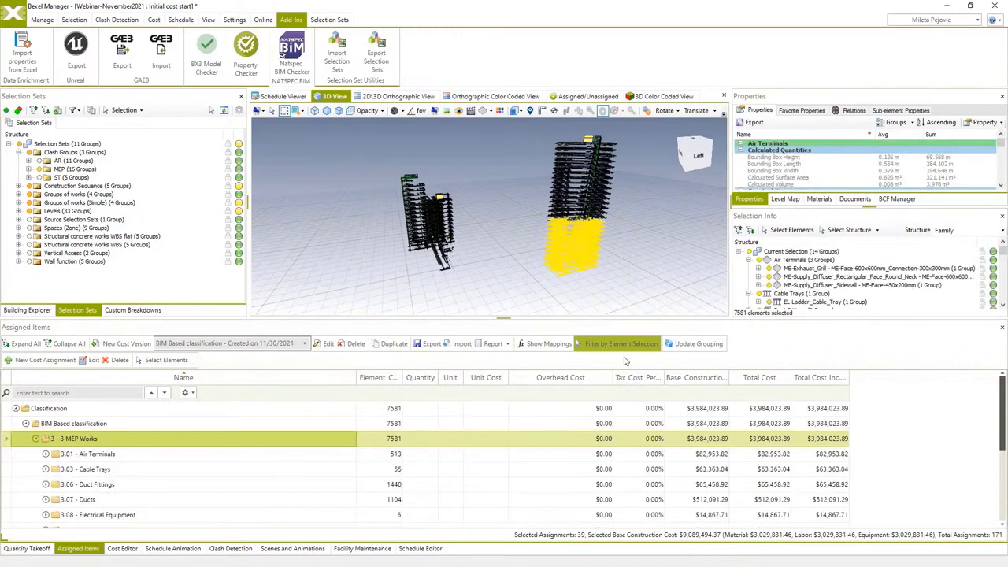
{"action": "left_click", "coordinate": [36, 439]}
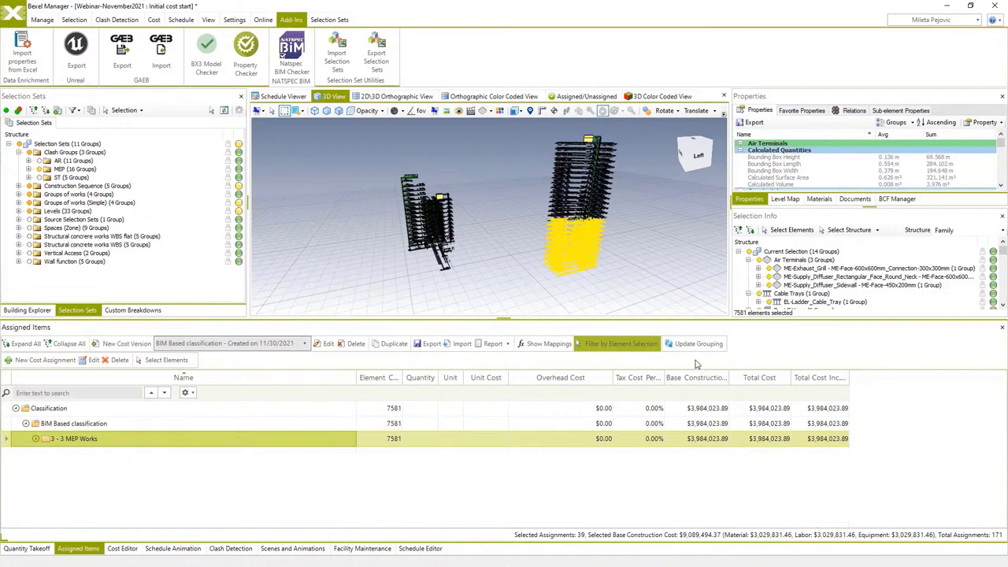
{"action": "left_click", "coordinate": [626, 344]}
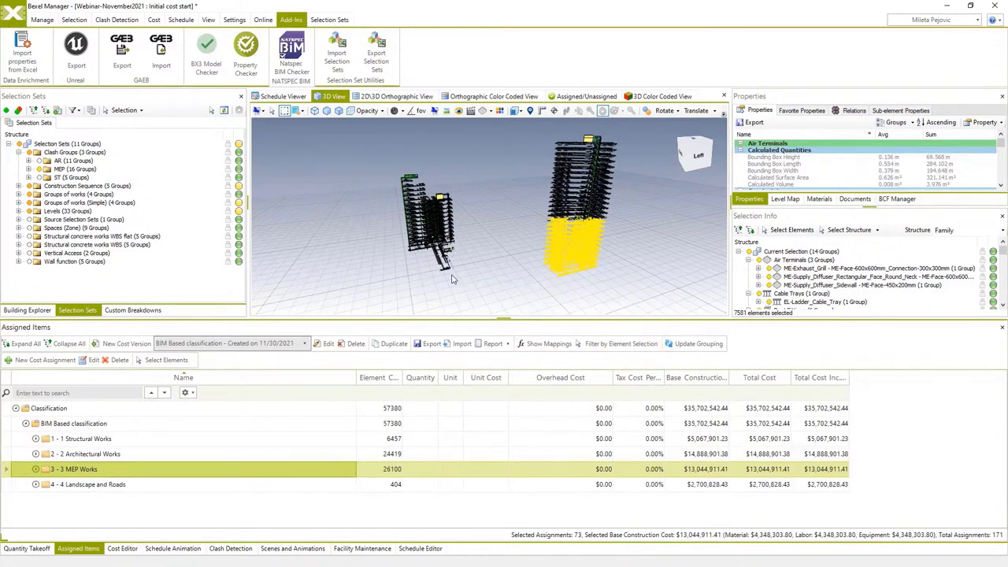
Show all elements of the model in the 3D view.
{"action": "right_click", "coordinate": [475, 284]}
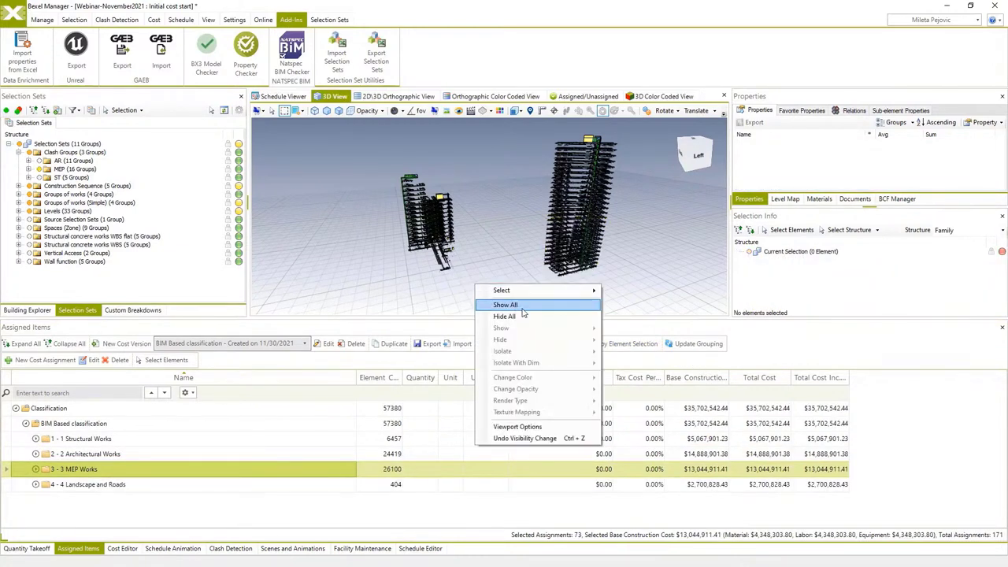
{"action": "left_click", "coordinate": [522, 307]}
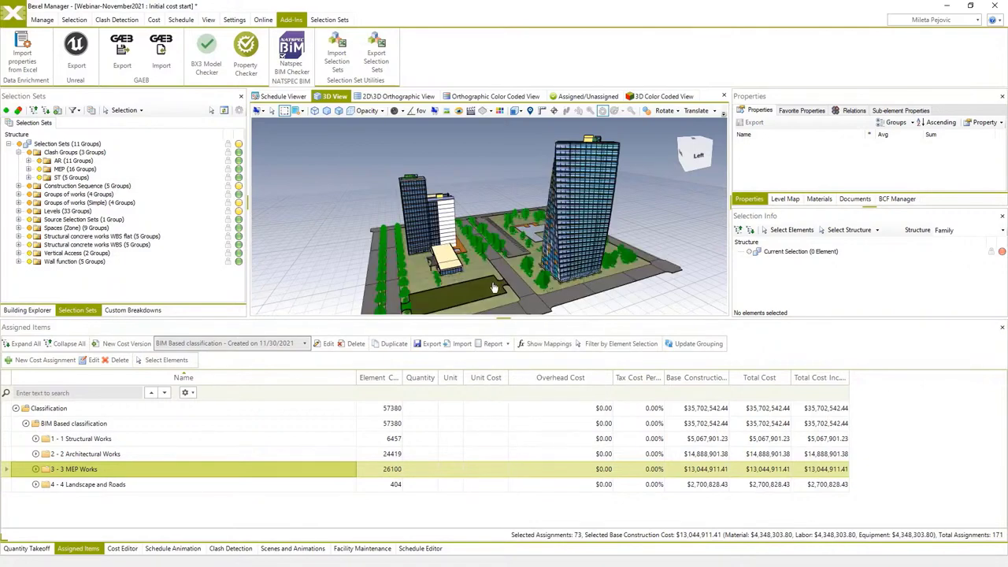
{"action": "left_click_drag", "start_coordinate": [492, 283], "coordinate": [511, 283]}
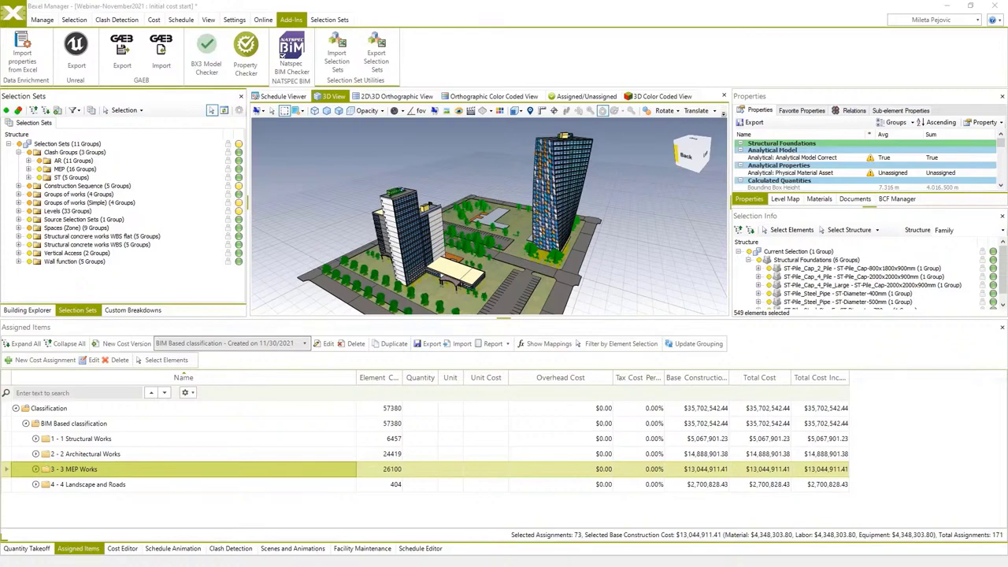
Switch to Excel and examine the Quantity Formula, Daily Output and Unit Cost columns of 03 - Uniformat based classification import.xlsx.
{"action": "key", "text": "alt+Tab"}
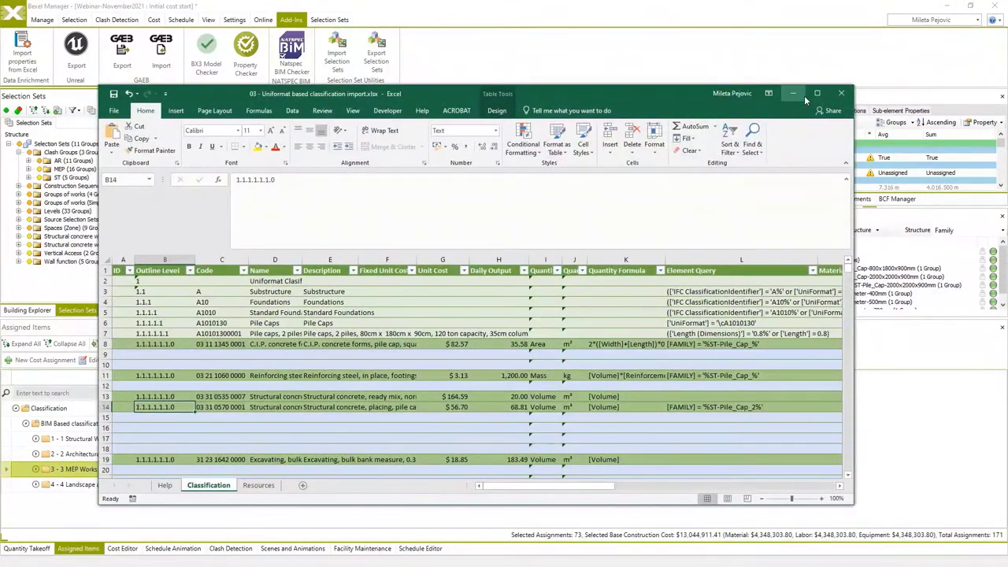
{"action": "left_click", "coordinate": [817, 92]}
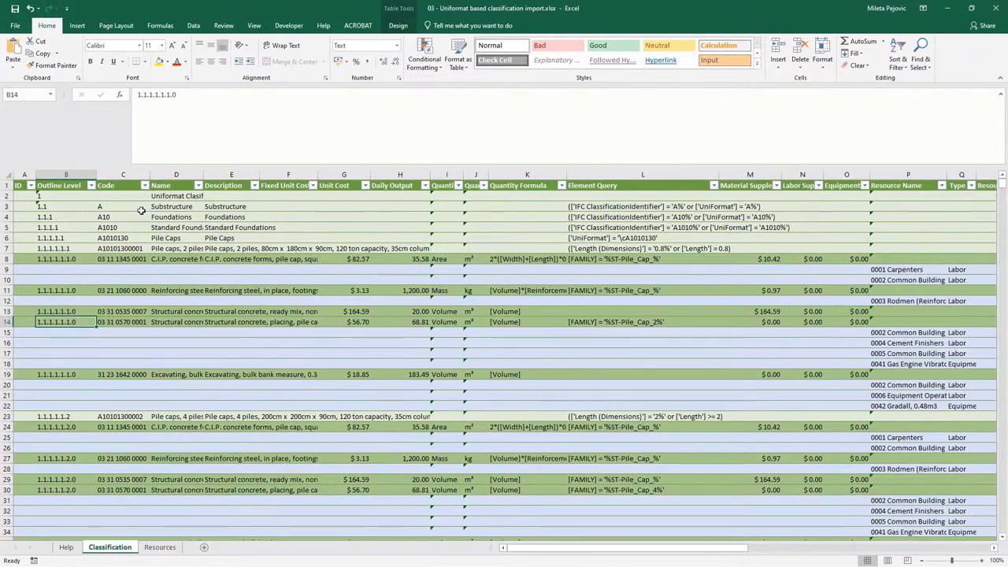
{"action": "left_click", "coordinate": [519, 175]}
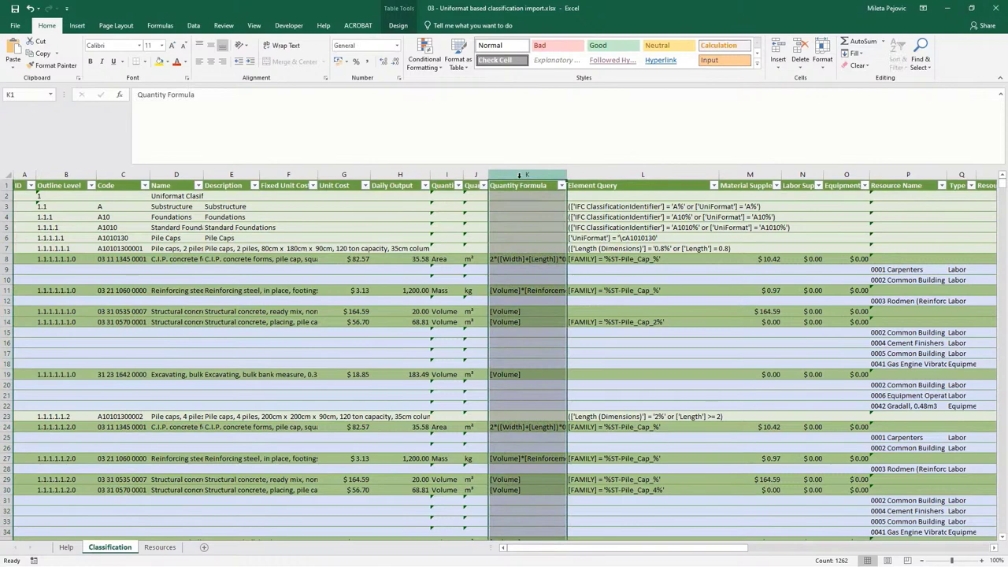
{"action": "left_click", "coordinate": [413, 175]}
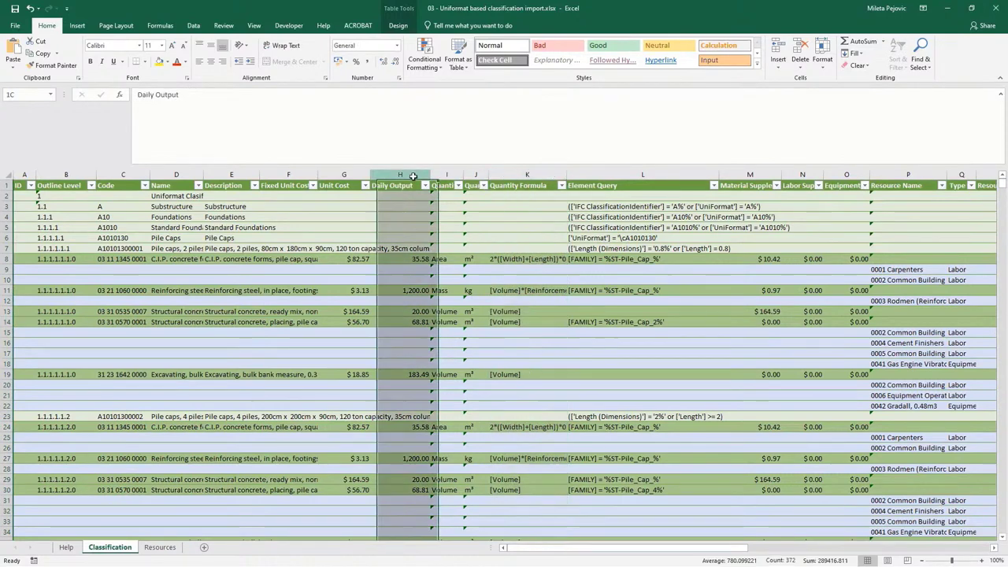
{"action": "left_click", "coordinate": [350, 176]}
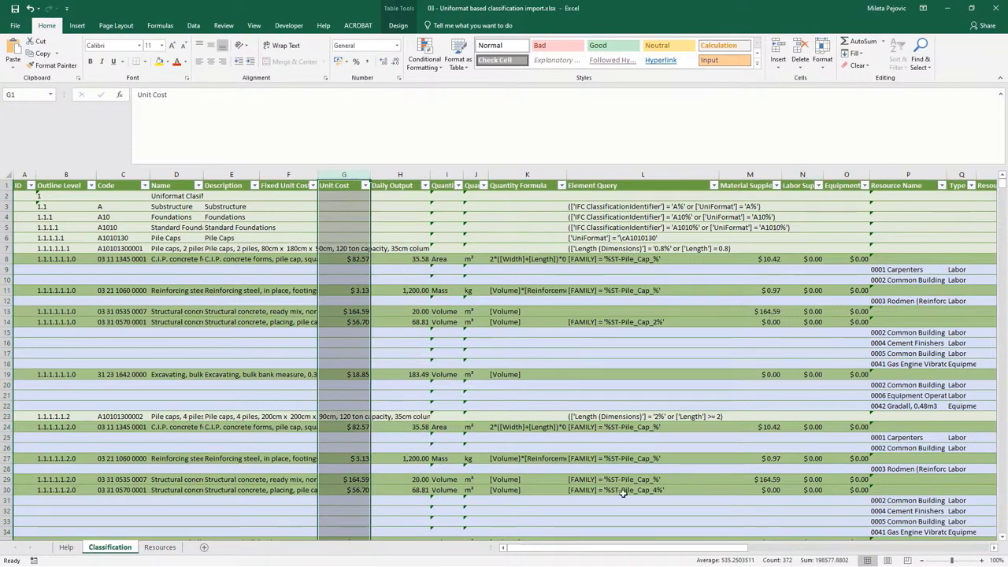
Check the Resources sheet of the workbook and look further down the rows of the Classification sheet.
{"action": "mouse_move", "coordinate": [607, 548]}
{"action": "left_mouse_down"}
{"action": "mouse_move", "coordinate": [732, 548]}
{"action": "mouse_move", "coordinate": [607, 548]}
{"action": "left_mouse_up"}
{"action": "left_click", "coordinate": [166, 548]}
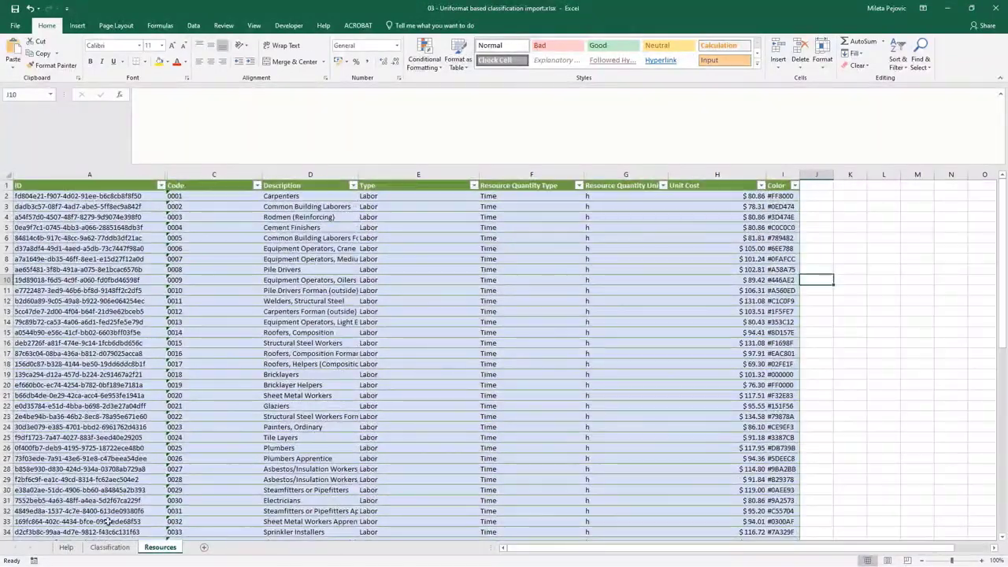
{"action": "left_click", "coordinate": [109, 547]}
{"action": "left_click_drag", "start_coordinate": [1003, 186], "coordinate": [1003, 240]}
{"action": "left_click", "coordinate": [971, 8]}
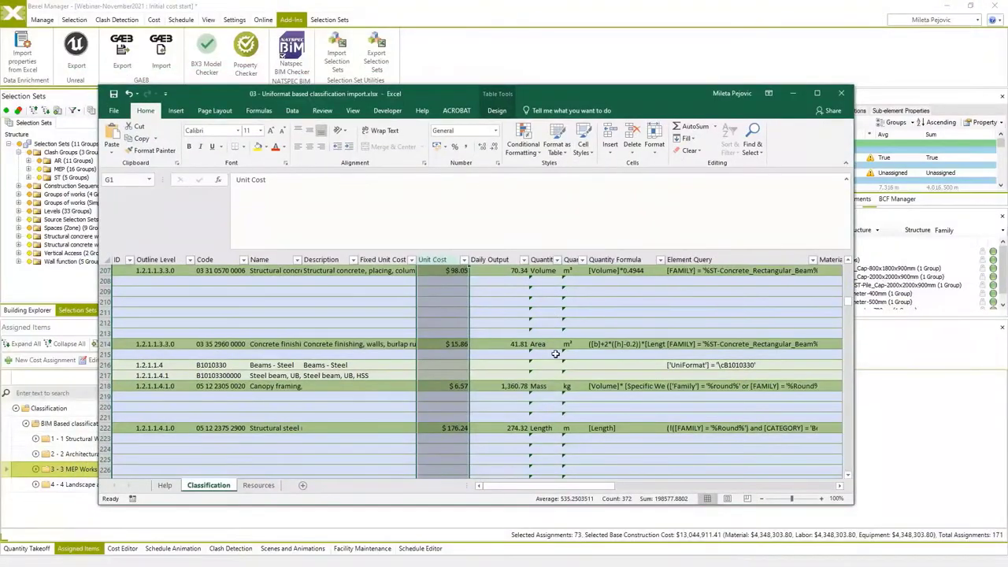
Examine the element queries of the steel beam, concrete beam and column items, and minimize the workbook.
{"action": "left_click", "coordinate": [703, 365]}
{"action": "scroll", "coordinate": [704, 365], "scroll_direction": "up", "scroll_amount": 14}
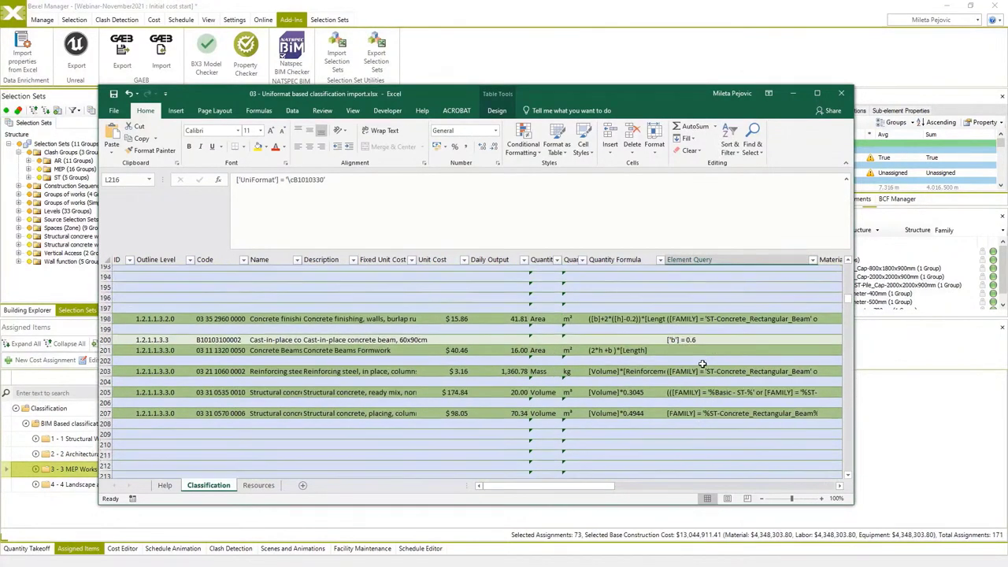
{"action": "scroll", "coordinate": [703, 365], "scroll_direction": "up", "scroll_amount": 7}
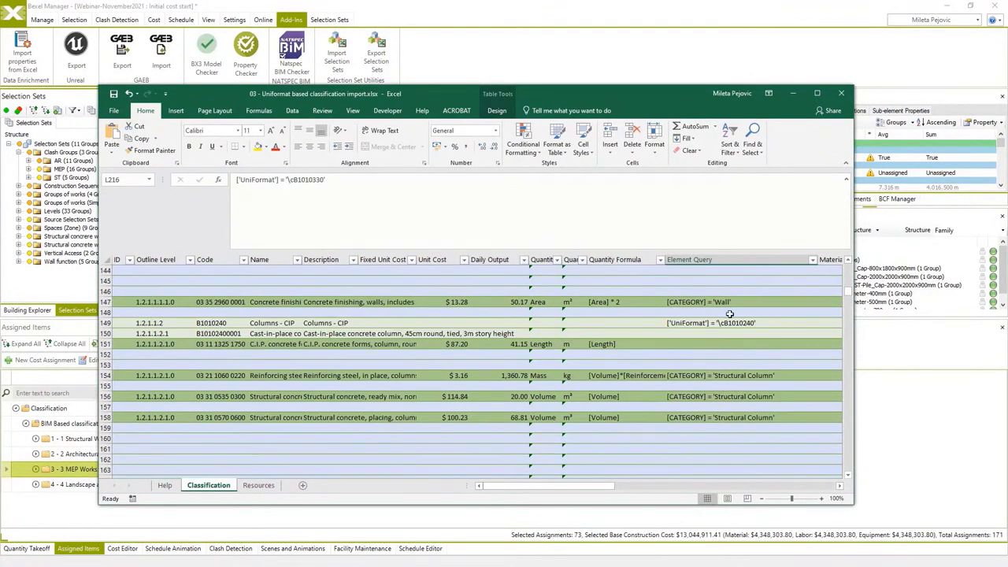
{"action": "left_click", "coordinate": [793, 95]}
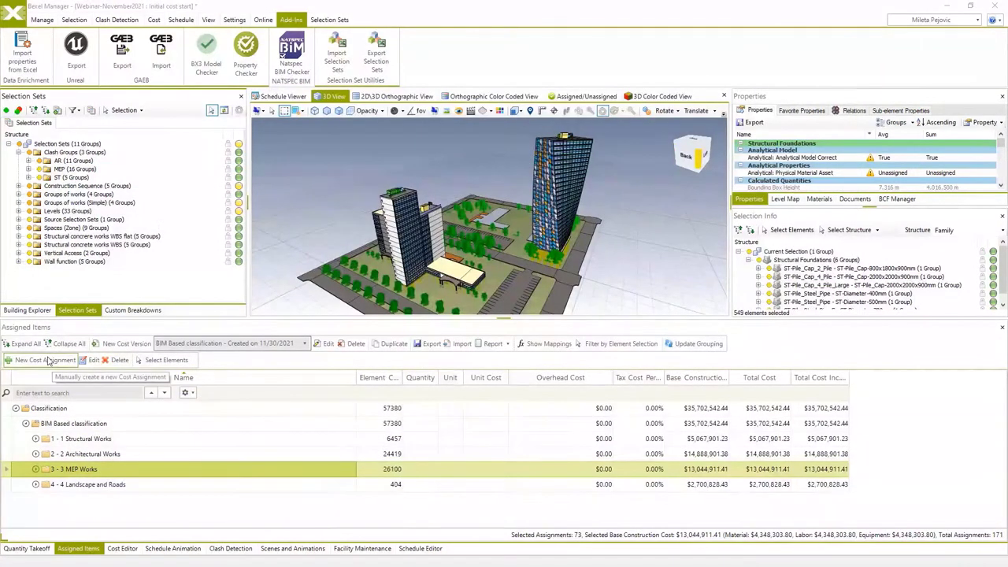
Create a new classification named "Uniformat Classification prices" in the Cost Editor.
{"action": "left_click", "coordinate": [122, 549]}
{"action": "left_click", "coordinate": [38, 356]}
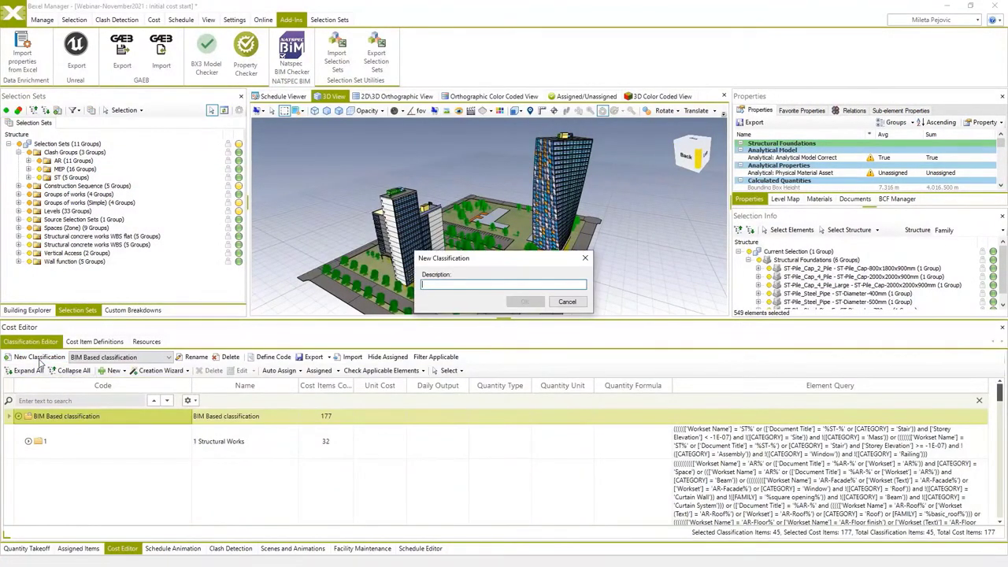
{"action": "type", "text": "Uniformat Classification prices"}
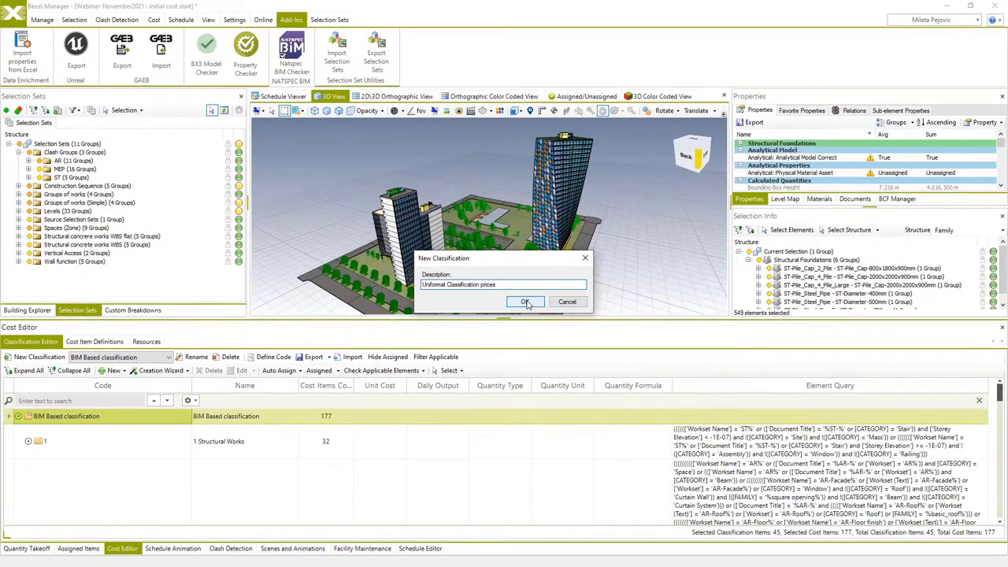
{"action": "left_click", "coordinate": [525, 301]}
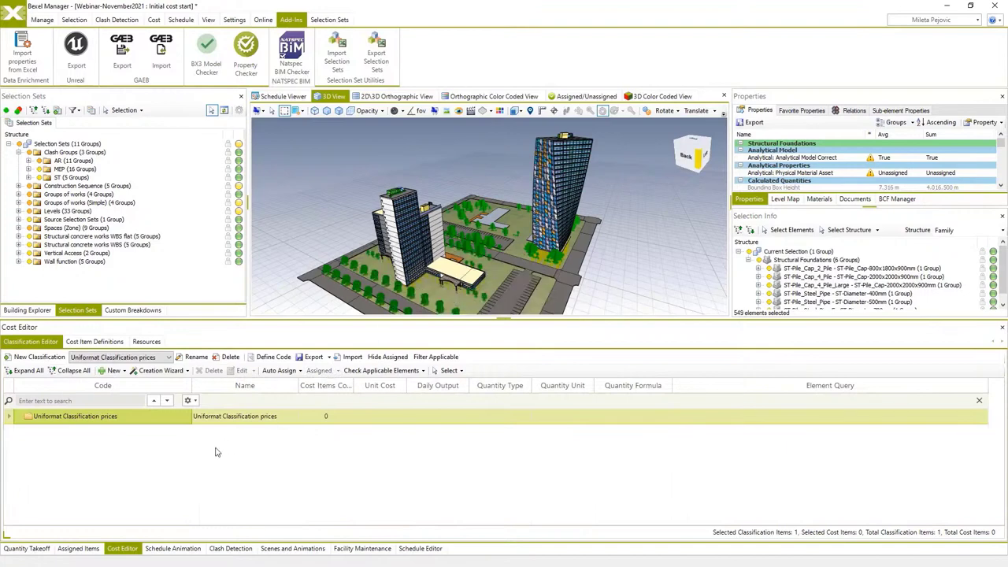
Import 03 - Uniformat based classification import.xlsx from the webinar's Import folder into the new classification.
{"action": "left_click", "coordinate": [350, 356]}
{"action": "left_click", "coordinate": [86, 182]}
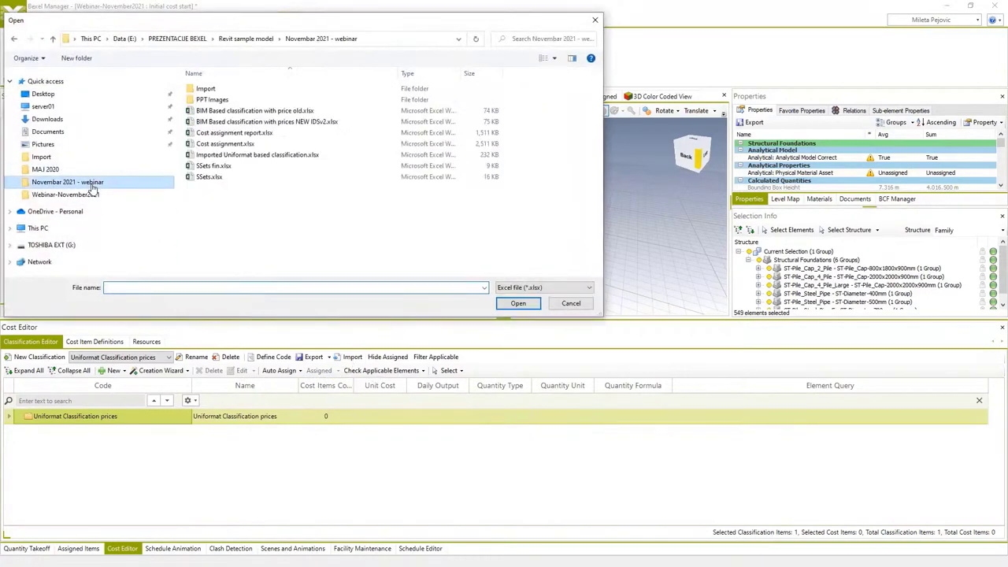
{"action": "double_click", "coordinate": [206, 88]}
{"action": "left_click", "coordinate": [262, 122]}
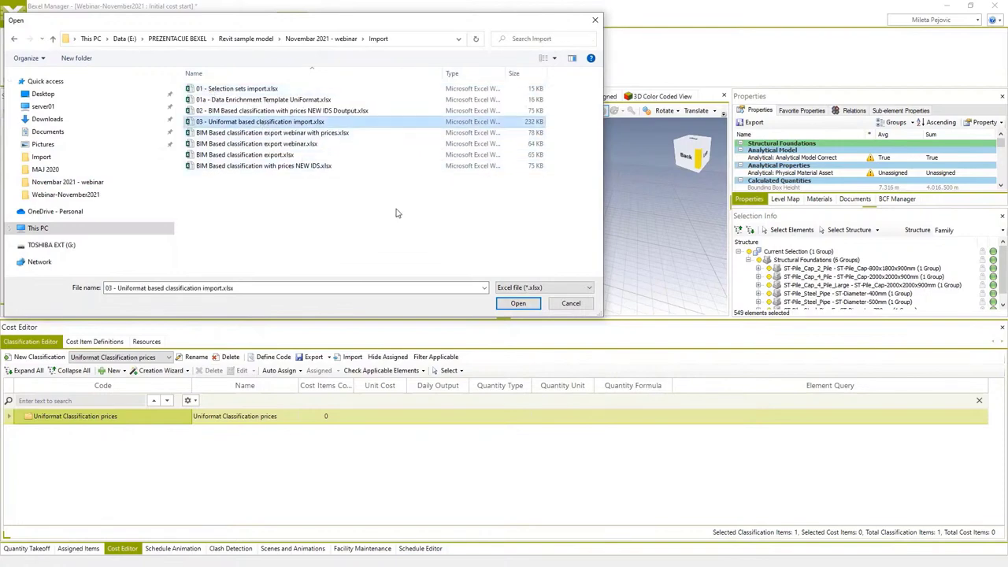
{"action": "left_click", "coordinate": [508, 304]}
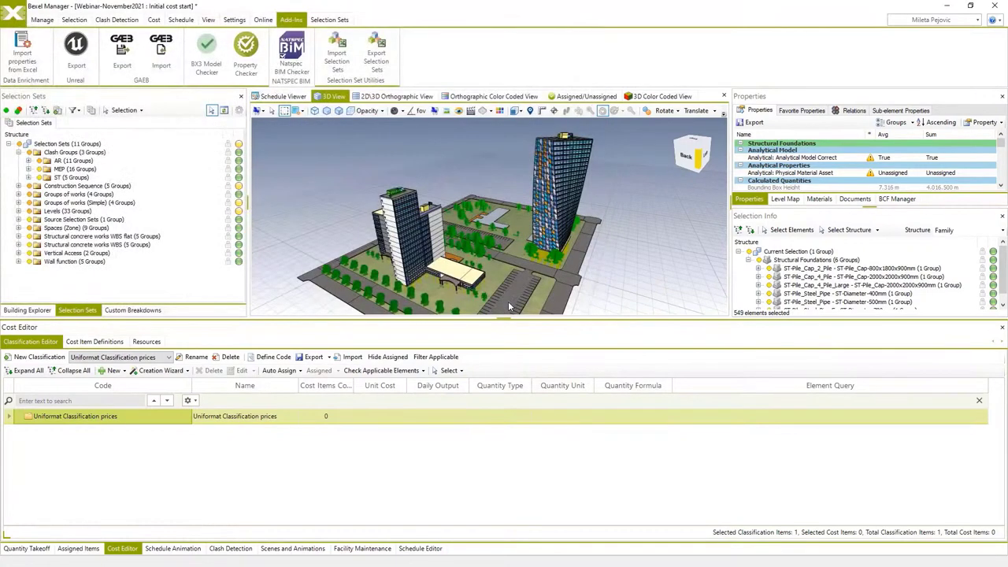
Close the import notice and examine the imported classification from Substructure down to the individual Pile Caps items under A1010130.
{"action": "left_click", "coordinate": [540, 326]}
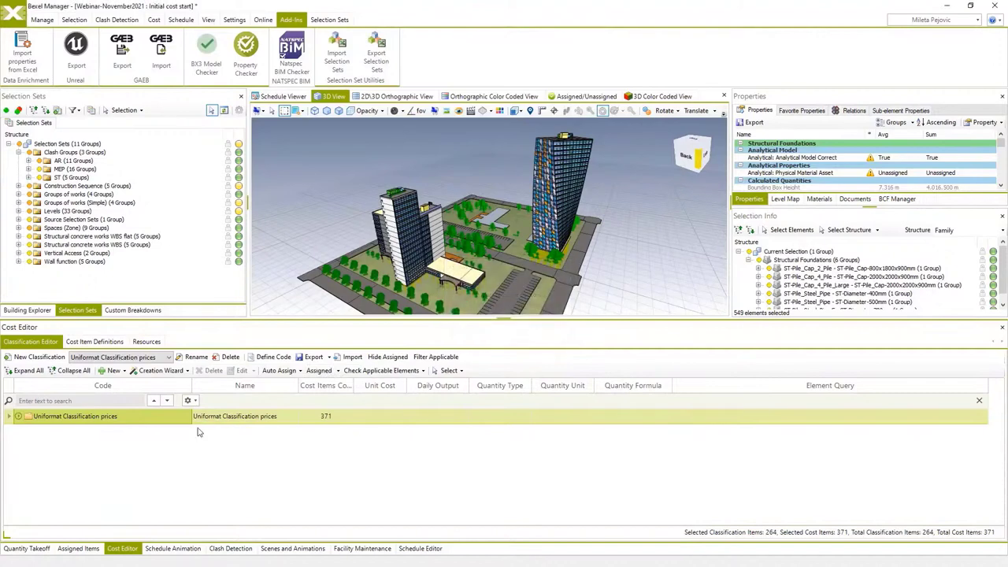
{"action": "left_click", "coordinate": [20, 416]}
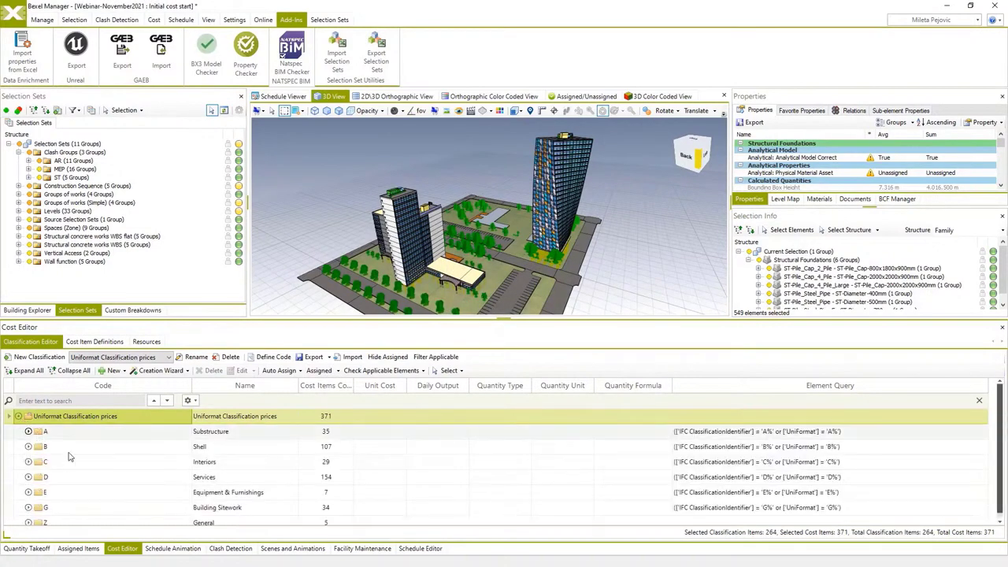
{"action": "left_click", "coordinate": [29, 431]}
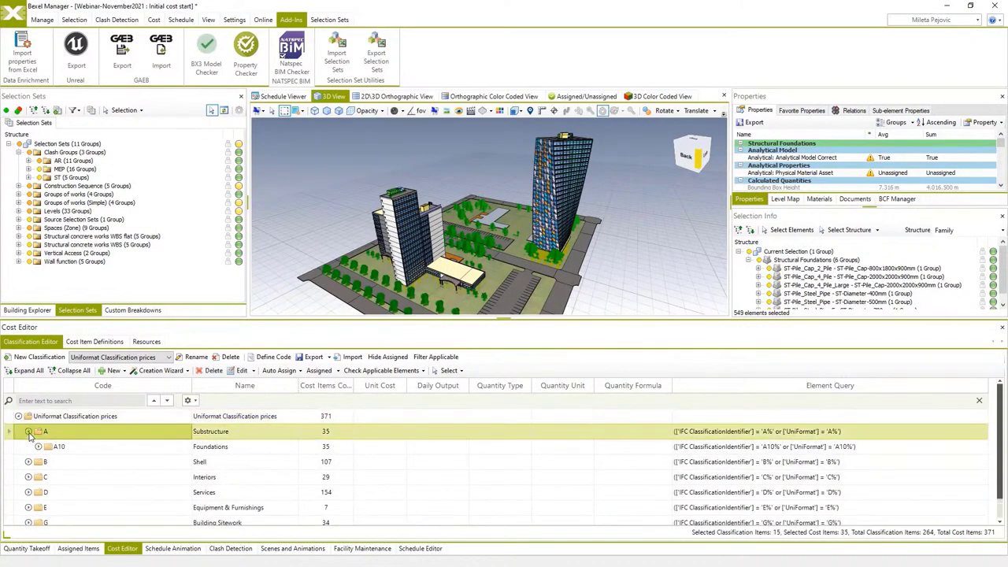
{"action": "left_click", "coordinate": [38, 446]}
{"action": "left_click", "coordinate": [48, 461]}
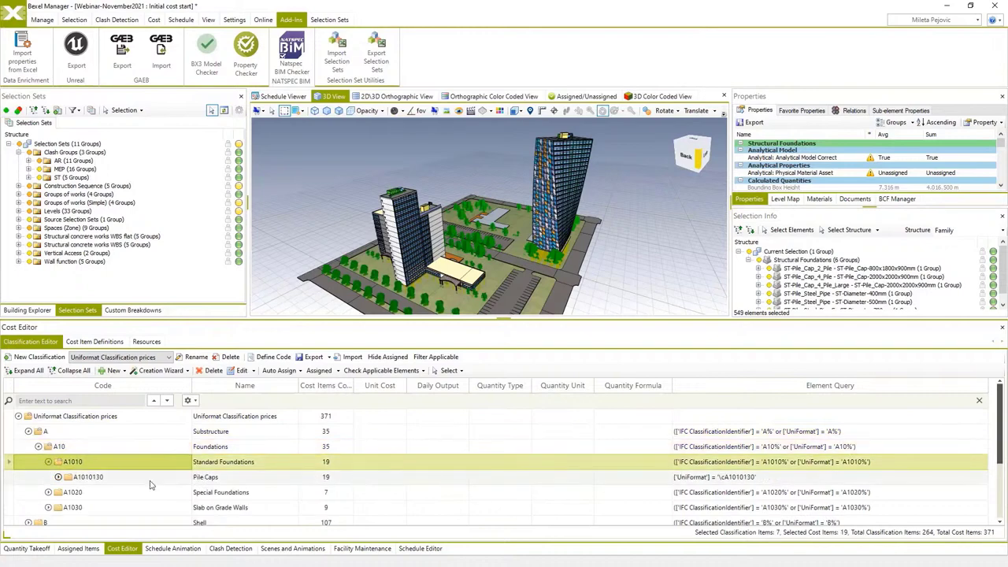
{"action": "left_click", "coordinate": [58, 477]}
{"action": "scroll", "coordinate": [351, 494], "scroll_direction": "down", "scroll_amount": 1}
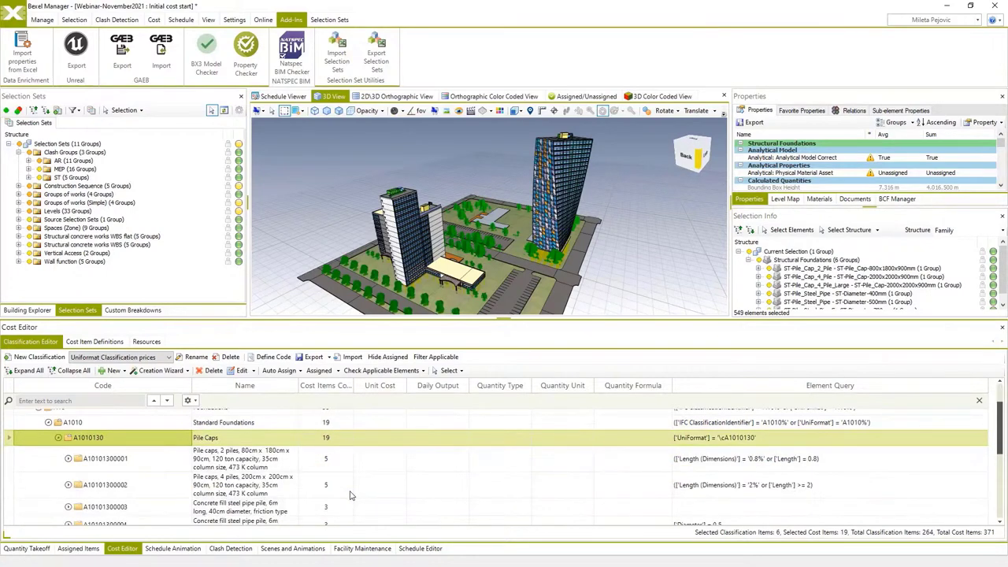
{"action": "scroll", "coordinate": [351, 494], "scroll_direction": "down", "scroll_amount": 1}
{"action": "scroll", "coordinate": [351, 494], "scroll_direction": "up", "scroll_amount": 3}
Auto-assign the cost items of the whole Uniformat Classification prices classification to a new cost version.
{"action": "double_click", "coordinate": [82, 426]}
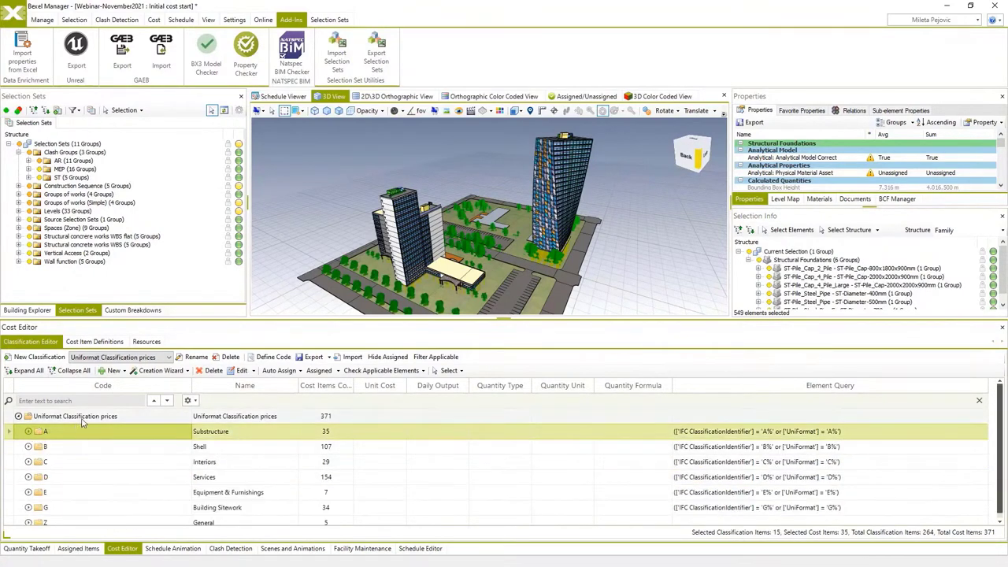
{"action": "left_click", "coordinate": [82, 419]}
{"action": "right_click", "coordinate": [81, 420]}
{"action": "mouse_move", "coordinate": [181, 307]}
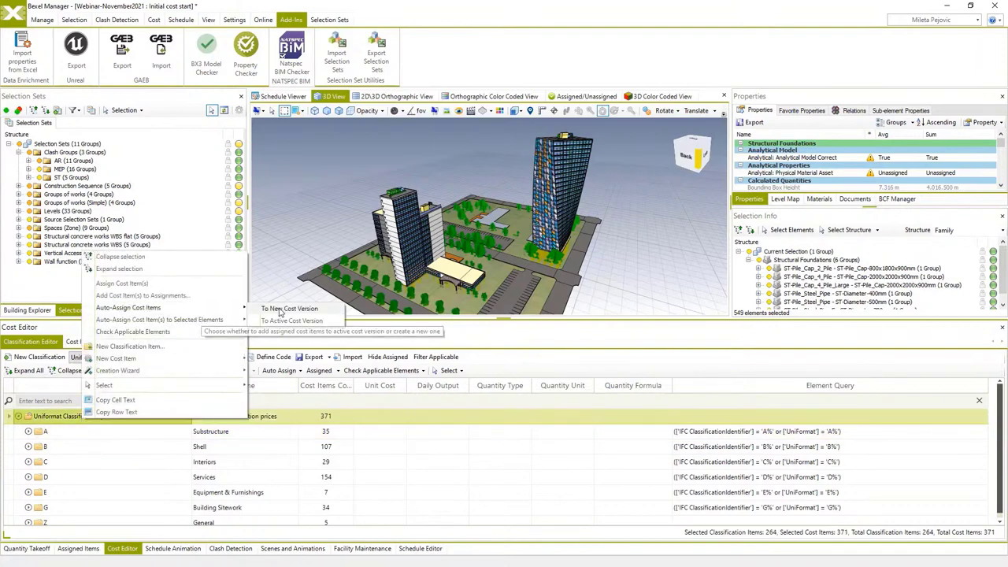
{"action": "left_click", "coordinate": [280, 310]}
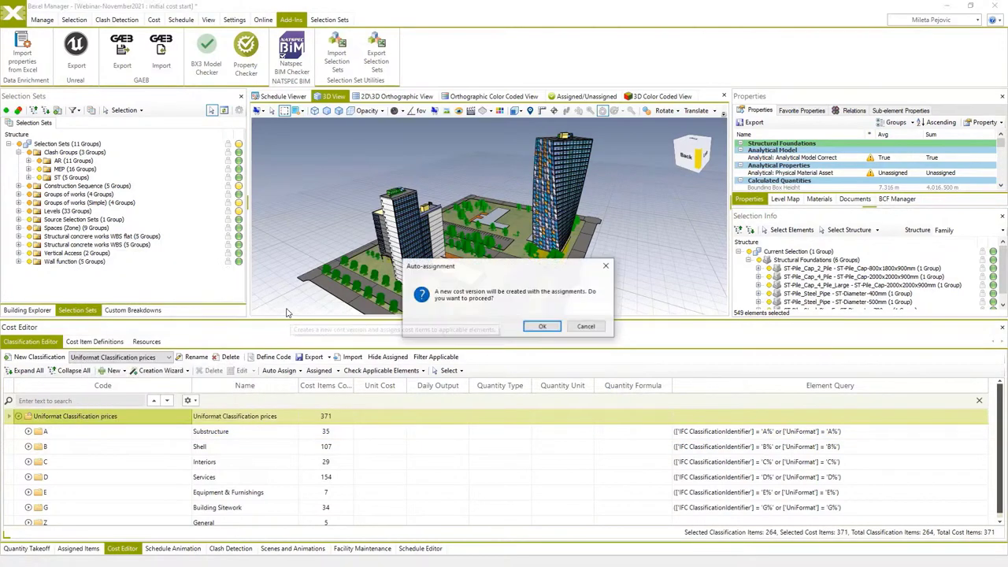
{"action": "left_click", "coordinate": [541, 327]}
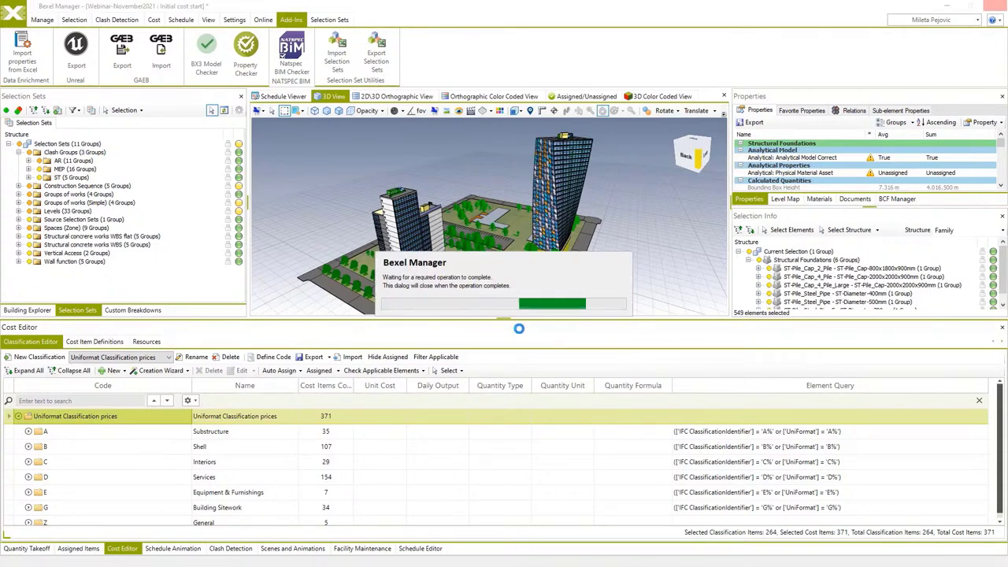
{"action": "left_click", "coordinate": [528, 330]}
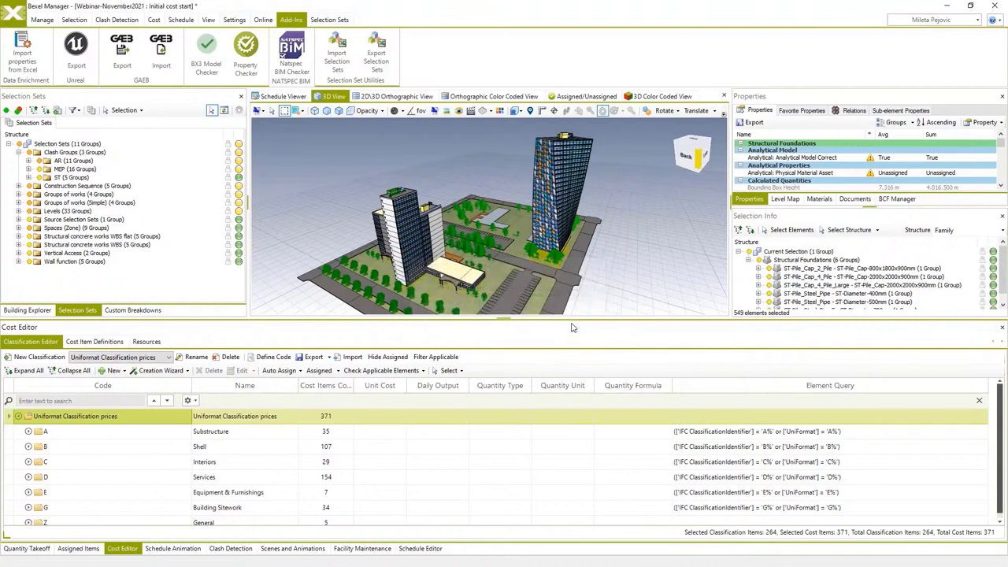
Review the new cost version's assigned items by main Uniformat group.
{"action": "left_click", "coordinate": [78, 548]}
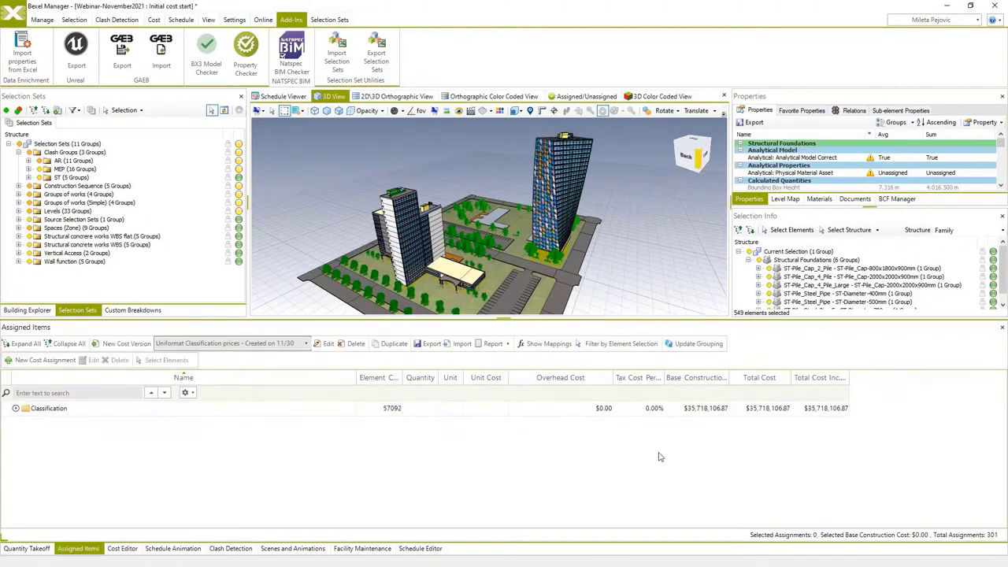
{"action": "left_click", "coordinate": [15, 408]}
{"action": "left_click", "coordinate": [26, 423]}
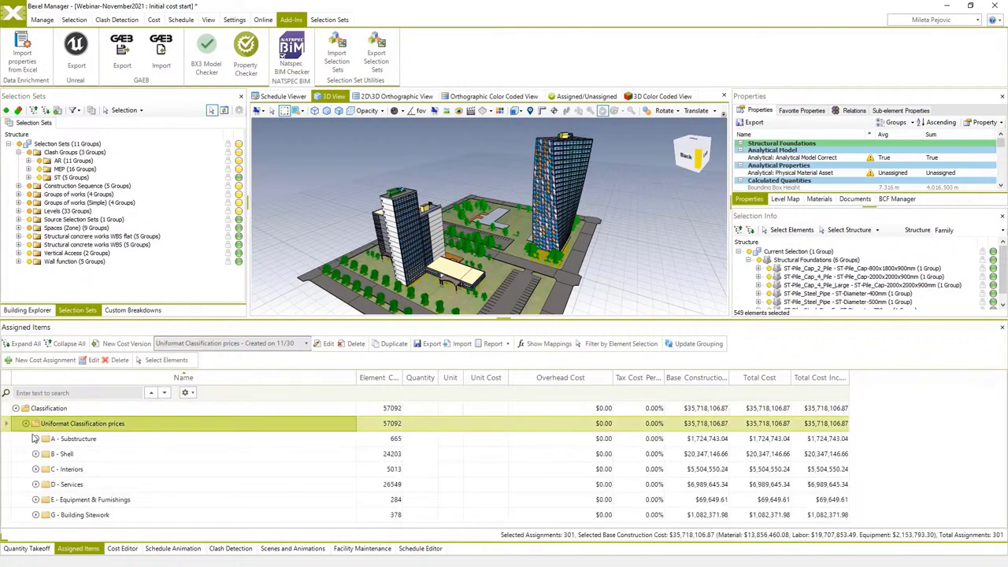
Add the Material Cost and Labor Cost columns to the assigned items table, after Overhead Cost.
{"action": "right_click", "coordinate": [269, 376]}
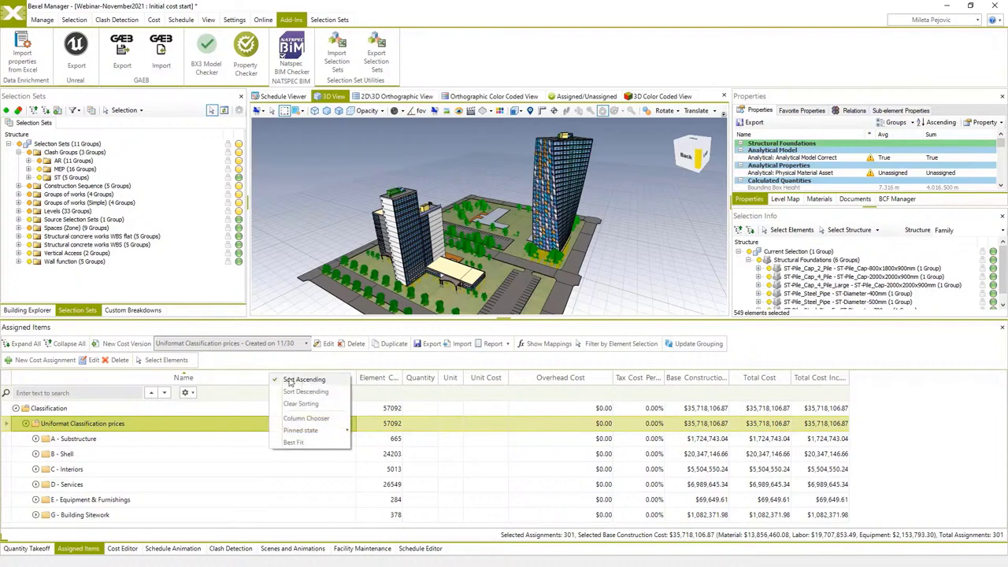
{"action": "left_click", "coordinate": [302, 419]}
{"action": "scroll", "coordinate": [110, 142], "scroll_direction": "down", "scroll_amount": 2}
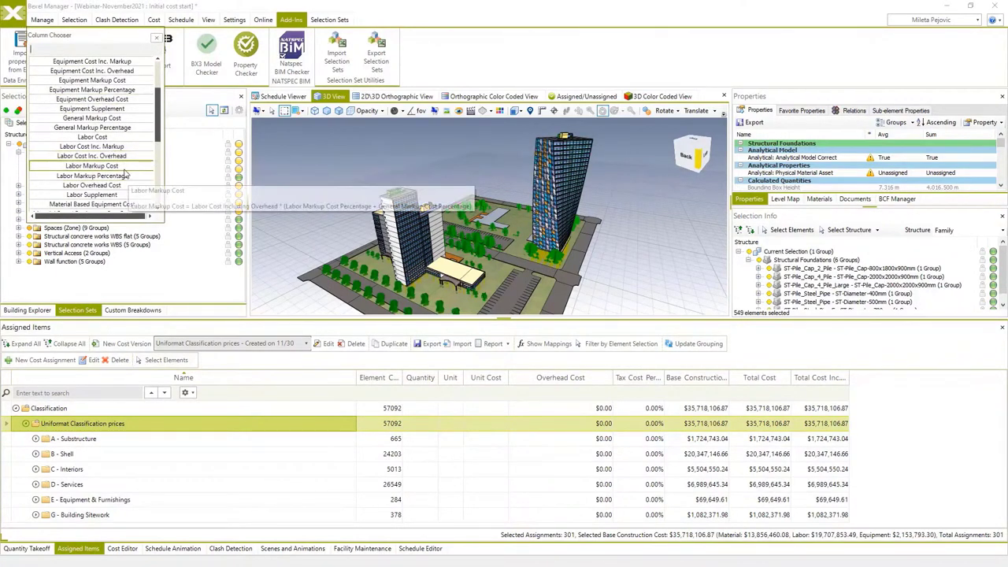
{"action": "scroll", "coordinate": [119, 175], "scroll_direction": "down", "scroll_amount": 2}
{"action": "left_click_drag", "start_coordinate": [94, 191], "coordinate": [620, 384]}
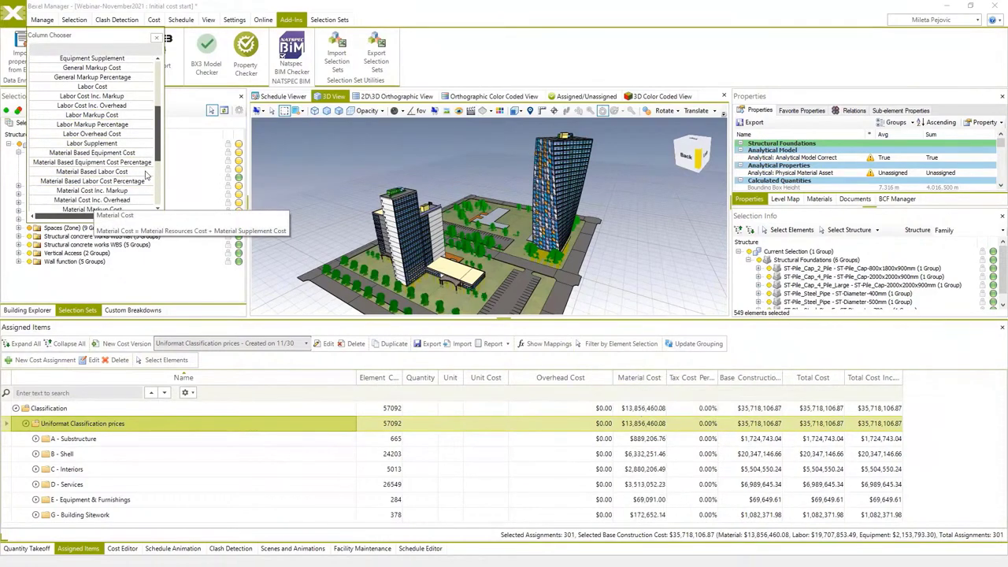
{"action": "scroll", "coordinate": [142, 167], "scroll_direction": "down", "scroll_amount": 5}
{"action": "scroll", "coordinate": [142, 167], "scroll_direction": "up", "scroll_amount": 4}
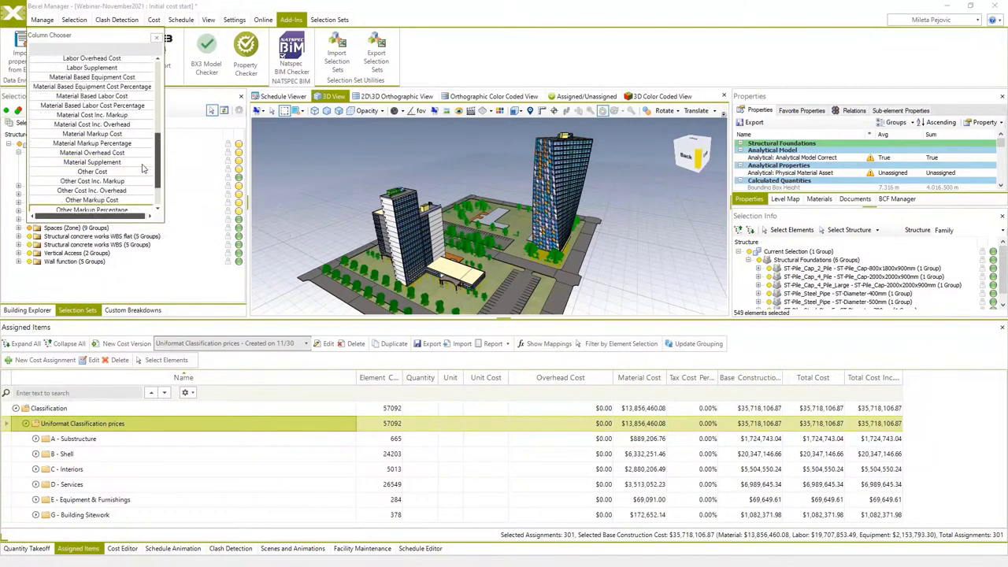
{"action": "left_click_drag", "start_coordinate": [92, 60], "coordinate": [671, 380]}
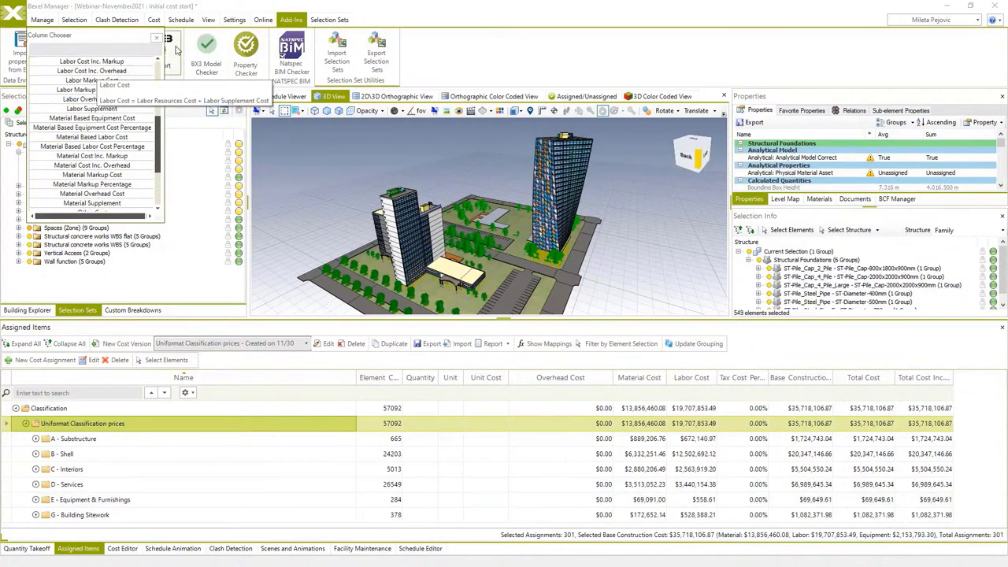
{"action": "left_click", "coordinate": [156, 37]}
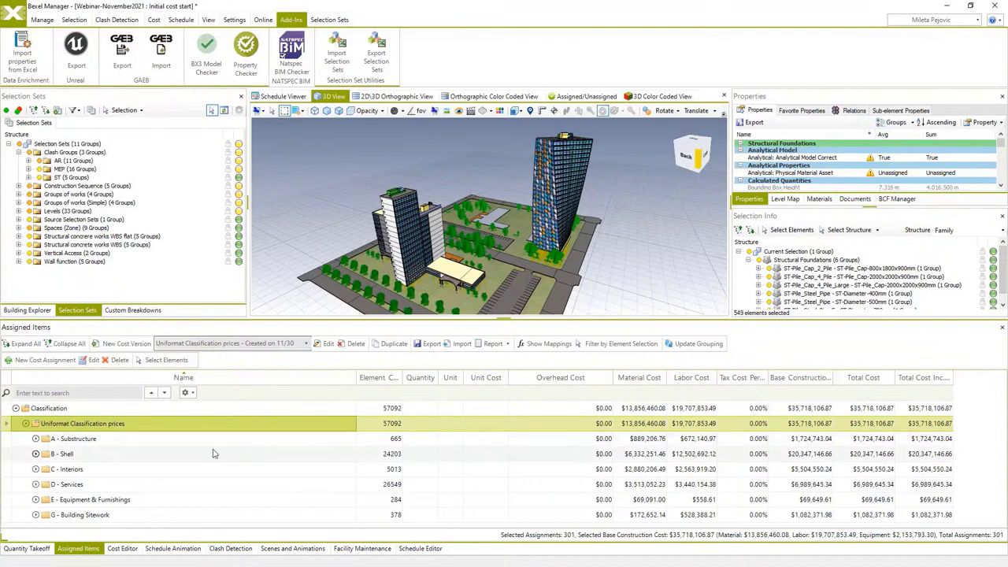
Select the elements assigned to A - Substructure, isolate them in the 3D view, and show the whole model again.
{"action": "right_click", "coordinate": [89, 440]}
{"action": "left_click", "coordinate": [125, 526]}
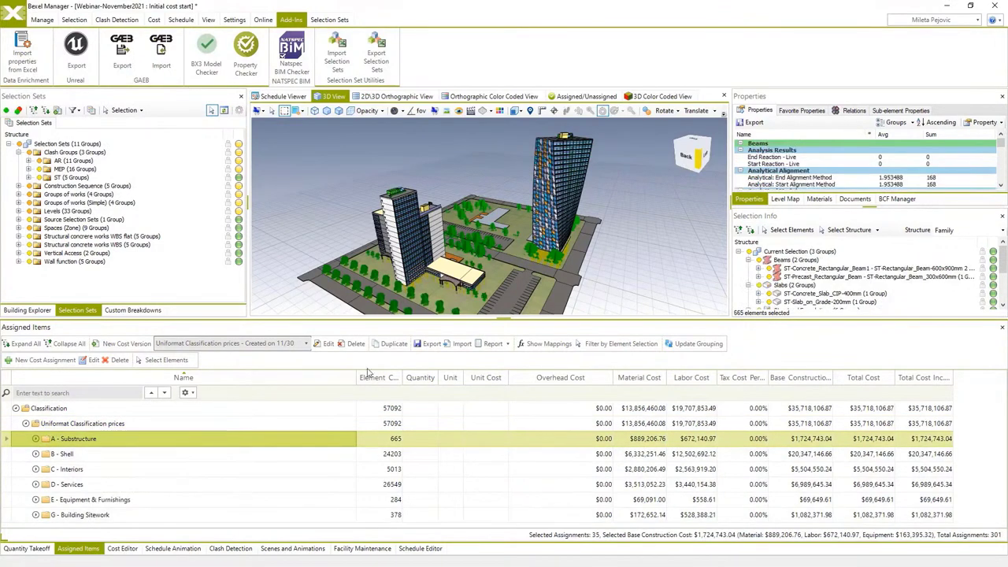
{"action": "right_click", "coordinate": [608, 259]}
{"action": "left_click", "coordinate": [767, 325]}
{"action": "left_click_drag", "start_coordinate": [551, 259], "coordinate": [501, 250]}
{"action": "left_click", "coordinate": [497, 251]}
{"action": "right_click", "coordinate": [496, 247]}
{"action": "left_click", "coordinate": [526, 268]}
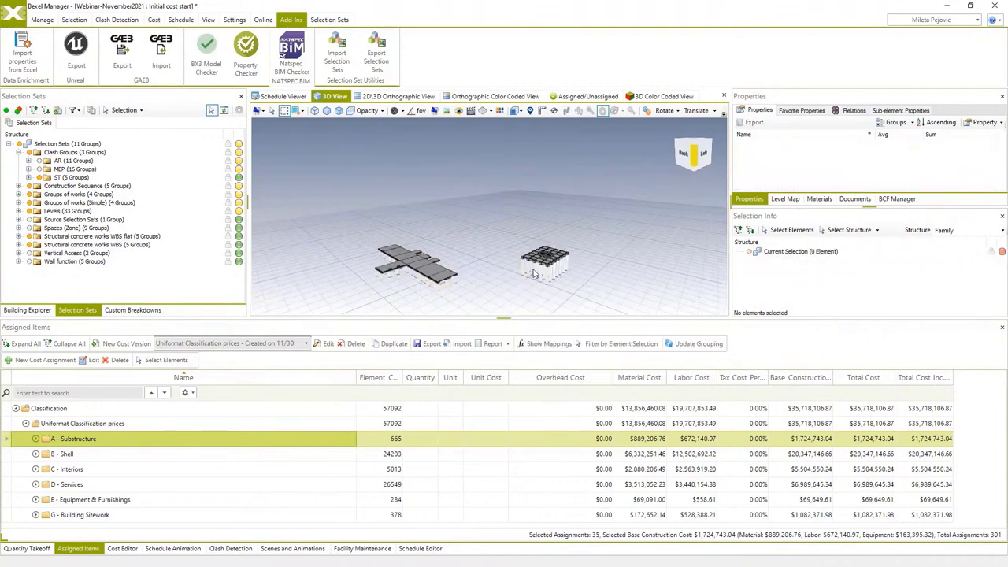
{"action": "left_click_drag", "start_coordinate": [513, 266], "coordinate": [501, 274]}
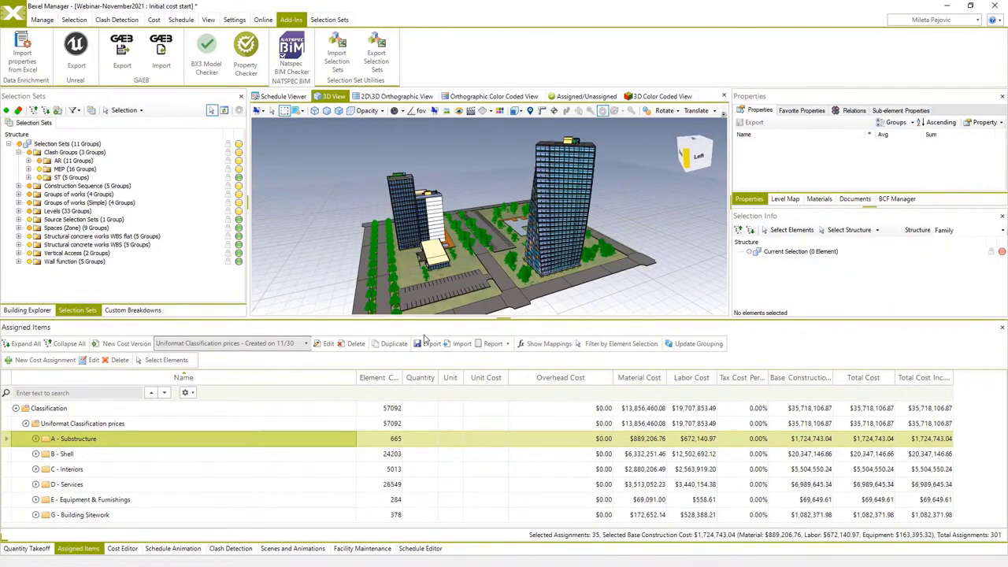
Examine the cost items under Z1020 Administrative Requirements in the General group of the classification in the Cost Editor.
{"action": "left_click", "coordinate": [122, 549]}
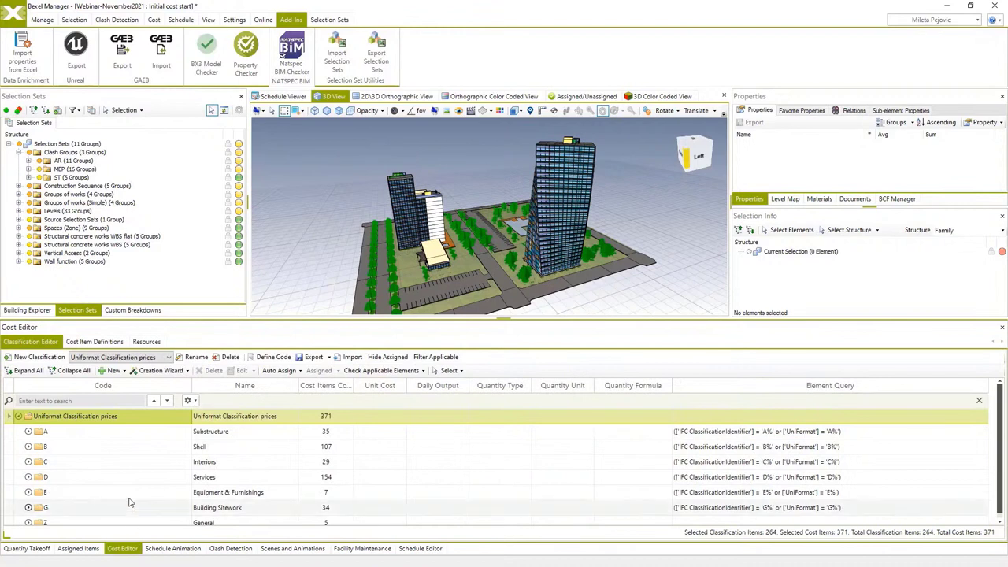
{"action": "scroll", "coordinate": [95, 502], "scroll_direction": "down", "scroll_amount": 1}
{"action": "double_click", "coordinate": [36, 517]}
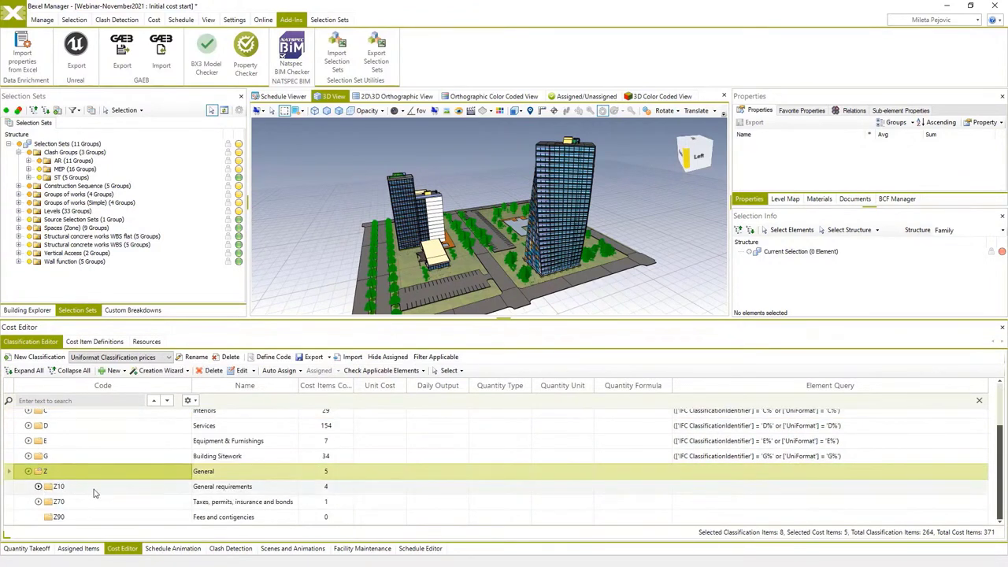
{"action": "double_click", "coordinate": [40, 487]}
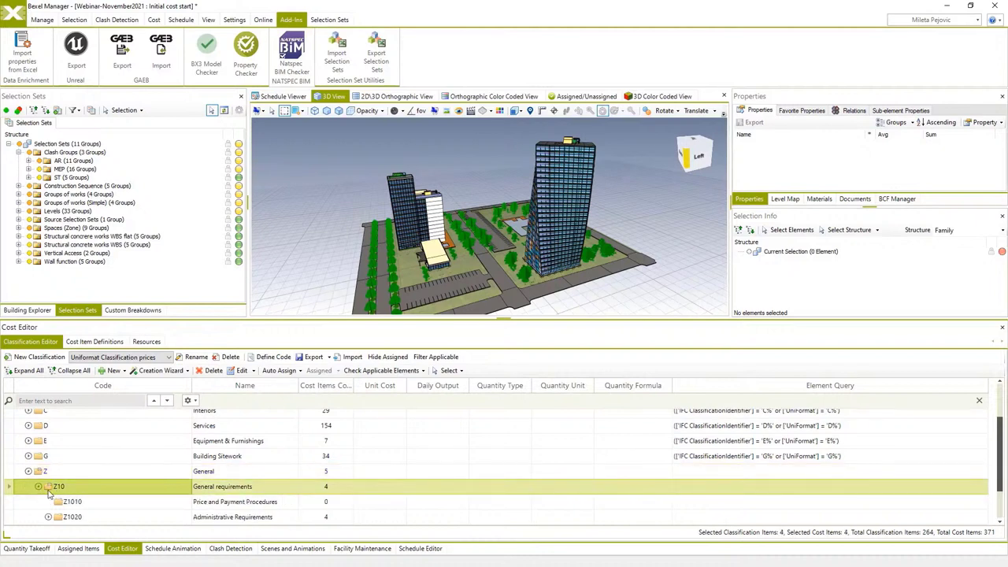
{"action": "double_click", "coordinate": [49, 479]}
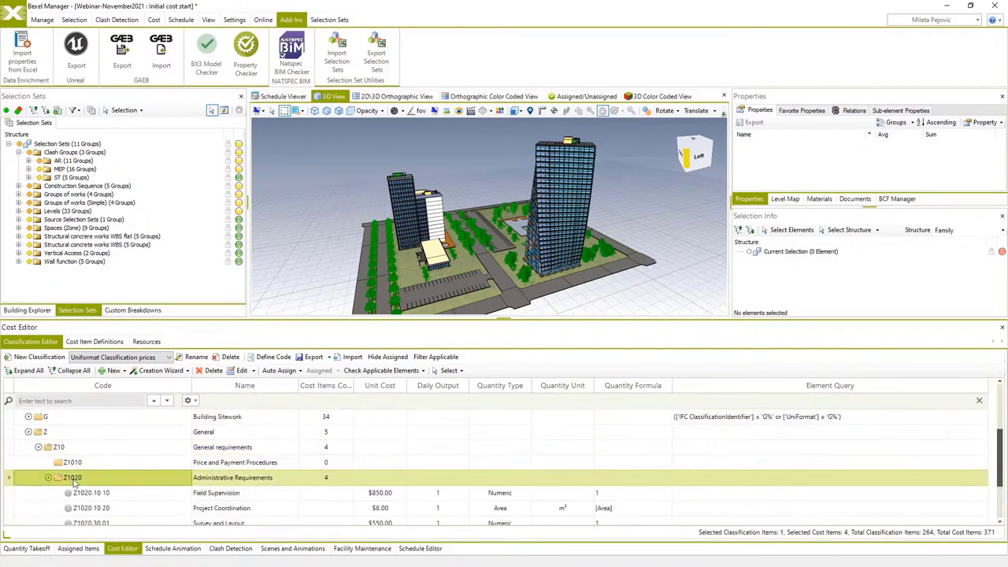
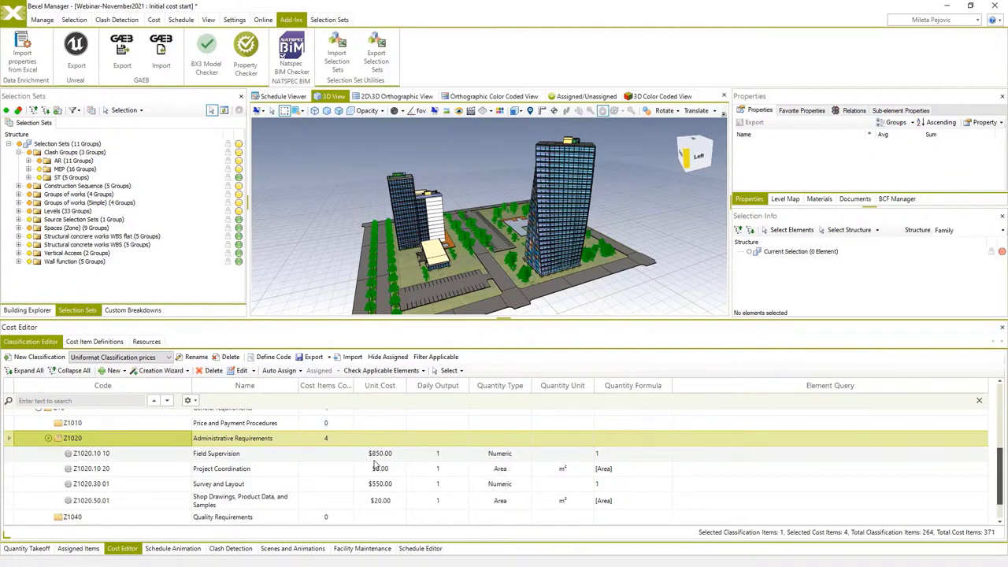
Create manual cost assignments for Field Supervision, Project Coordination, Survey and Layout, and Shop Drawings, Product Data, and Samples from Z1020.
{"action": "left_click", "coordinate": [79, 548]}
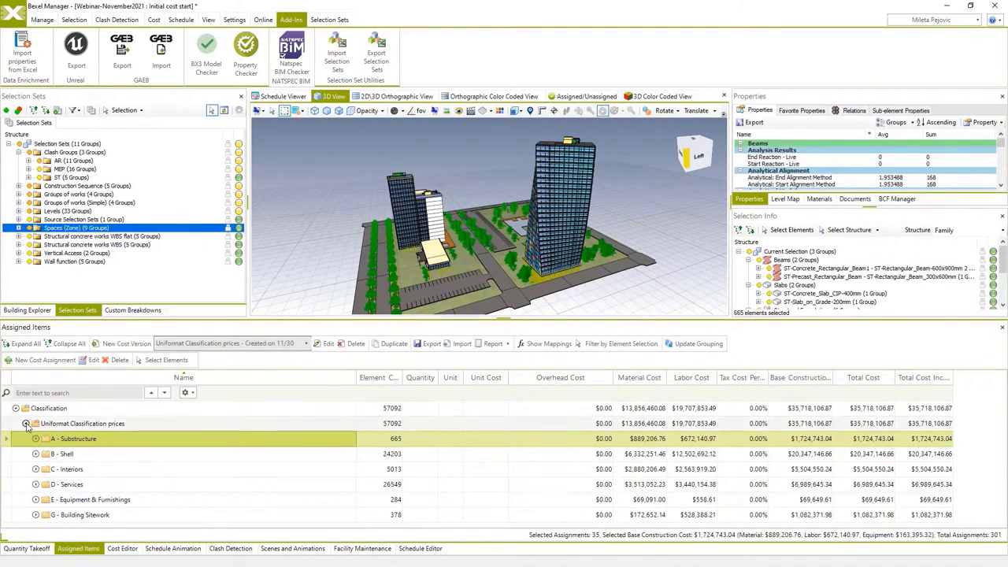
{"action": "left_click", "coordinate": [49, 364]}
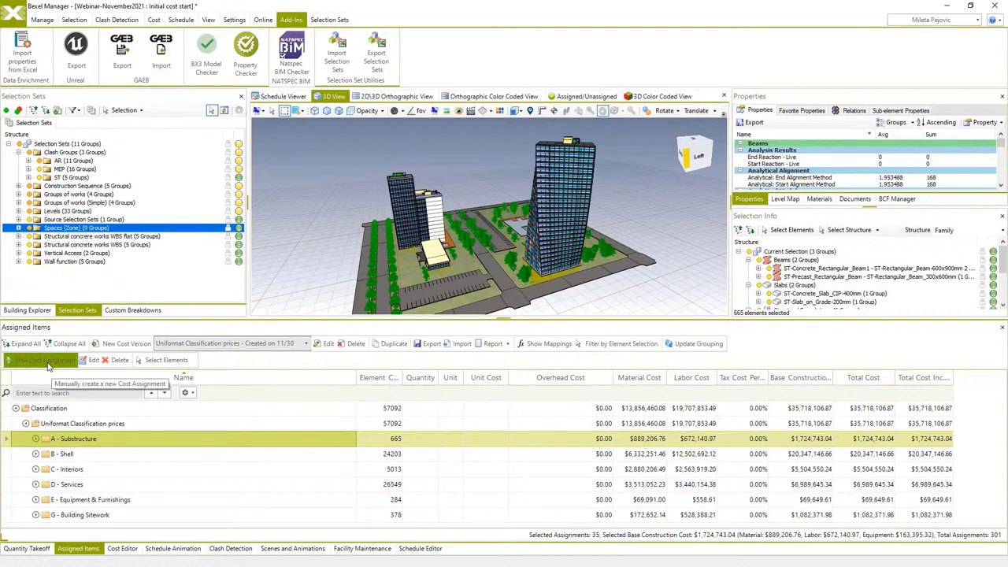
{"action": "left_click", "coordinate": [218, 319]}
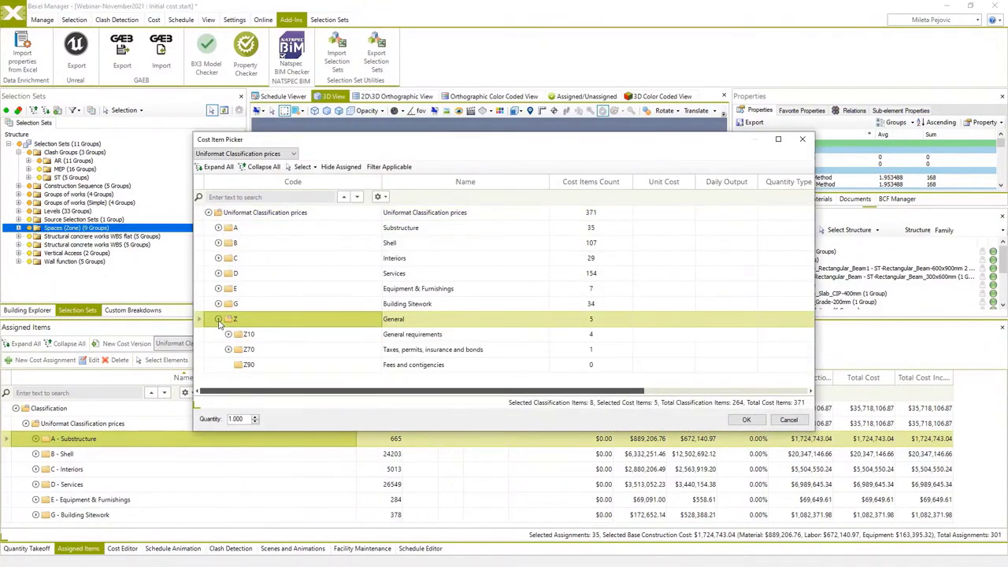
{"action": "left_click", "coordinate": [228, 334]}
{"action": "left_click", "coordinate": [238, 333]}
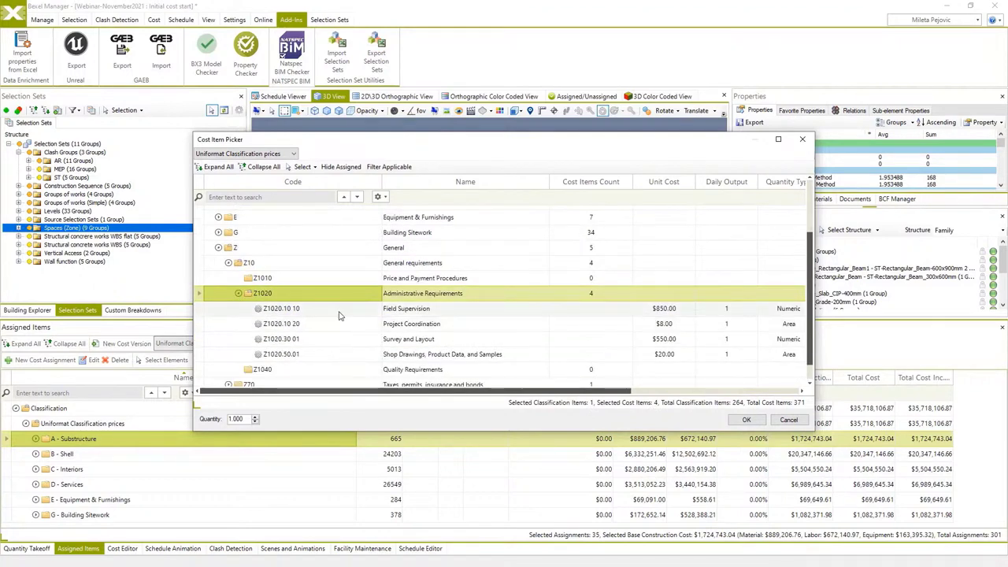
{"action": "left_click", "coordinate": [339, 310]}
{"action": "left_click", "coordinate": [342, 354], "text": "shift"}
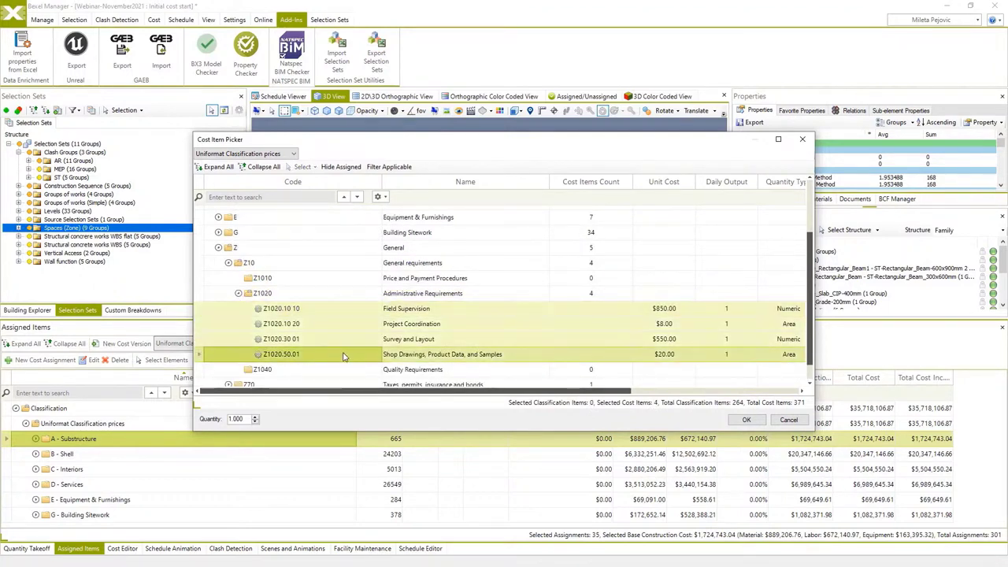
{"action": "left_click", "coordinate": [744, 420]}
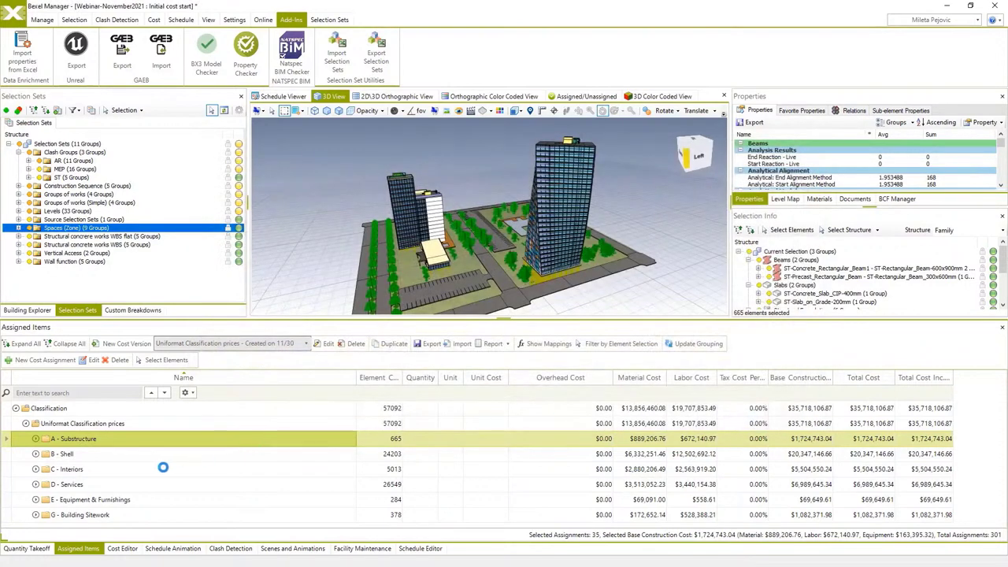
Check the costs added under Z - General in the assigned items, down to Z1020 - Administrative Requirements.
{"action": "left_click", "coordinate": [26, 423]}
{"action": "scroll", "coordinate": [929, 406], "scroll_direction": "down", "scroll_amount": 1}
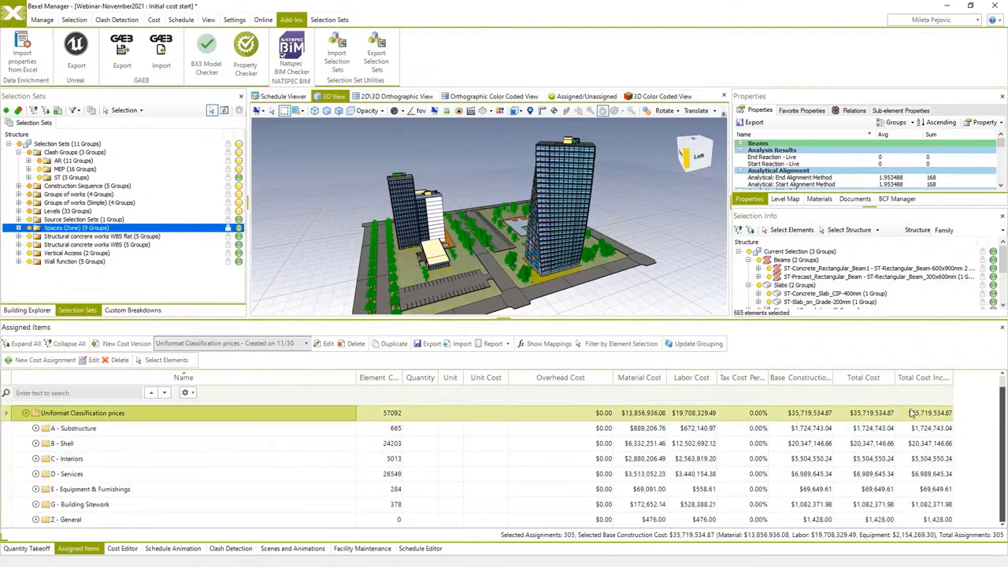
{"action": "left_click", "coordinate": [37, 521]}
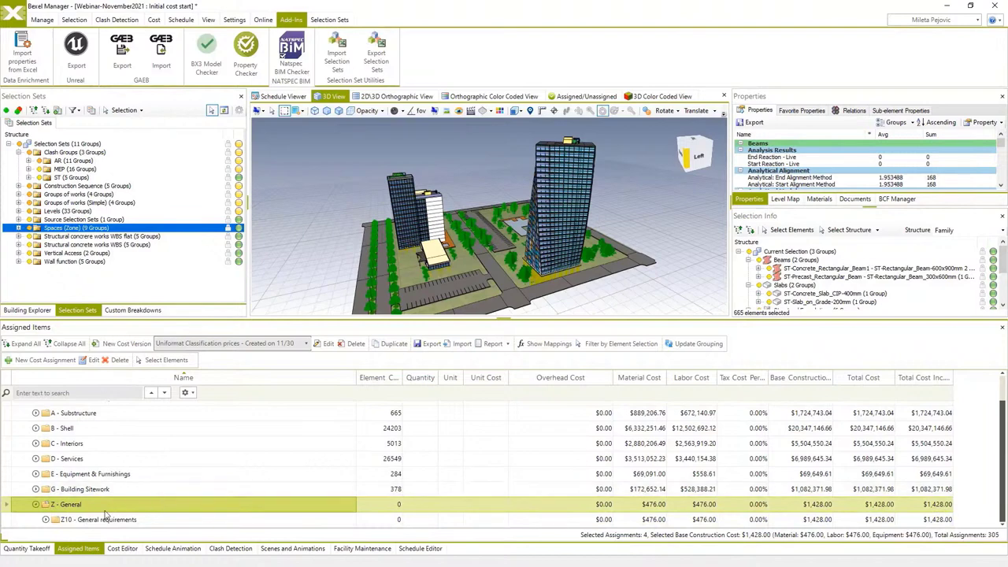
{"action": "left_click", "coordinate": [46, 520]}
{"action": "left_click", "coordinate": [57, 520]}
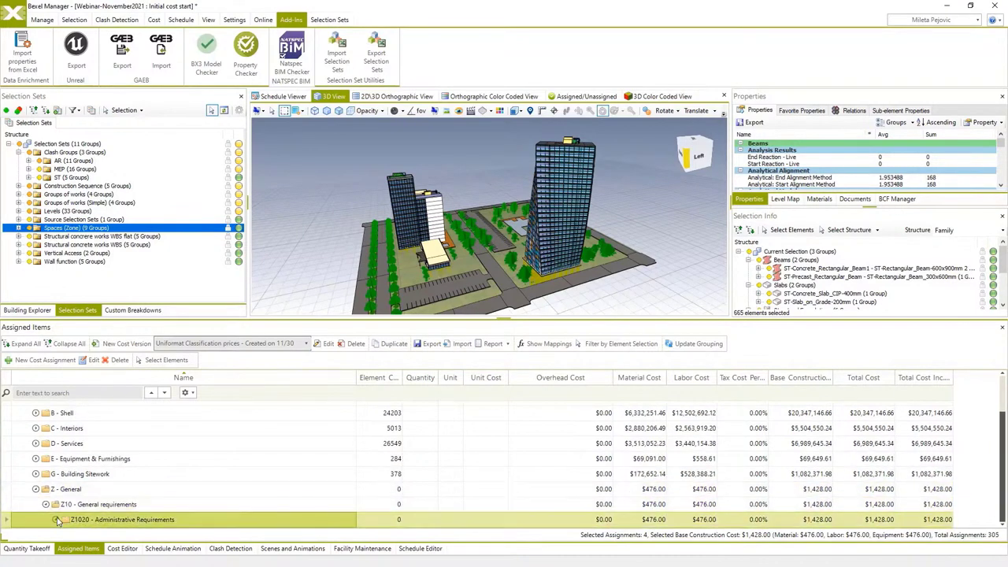
Edit the Project Coordination and the Shop Drawings, Product Data, and Samples assignments together, setting each one's fixed quantity to 37,500.
{"action": "left_click", "coordinate": [124, 491]}
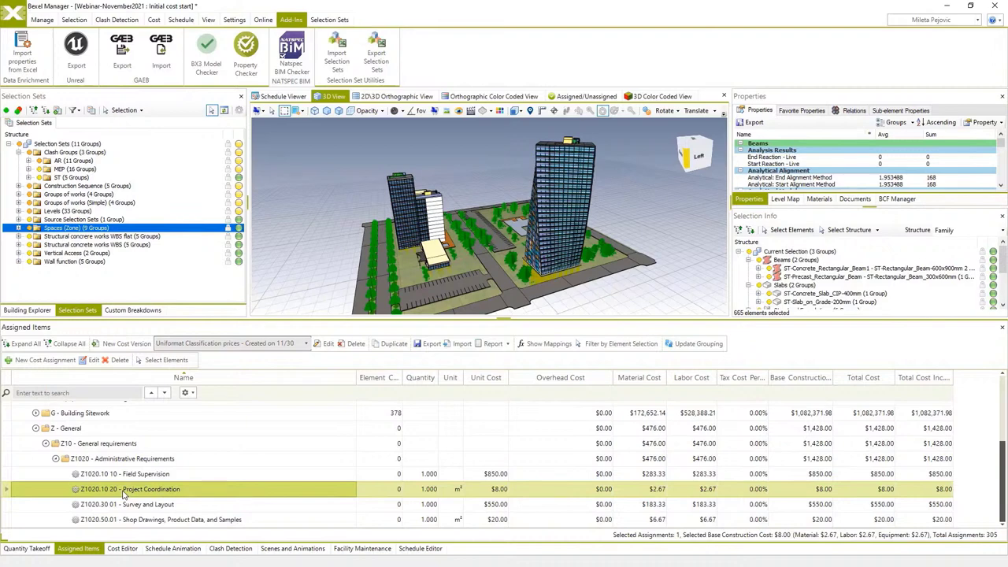
{"action": "right_click", "coordinate": [123, 493]}
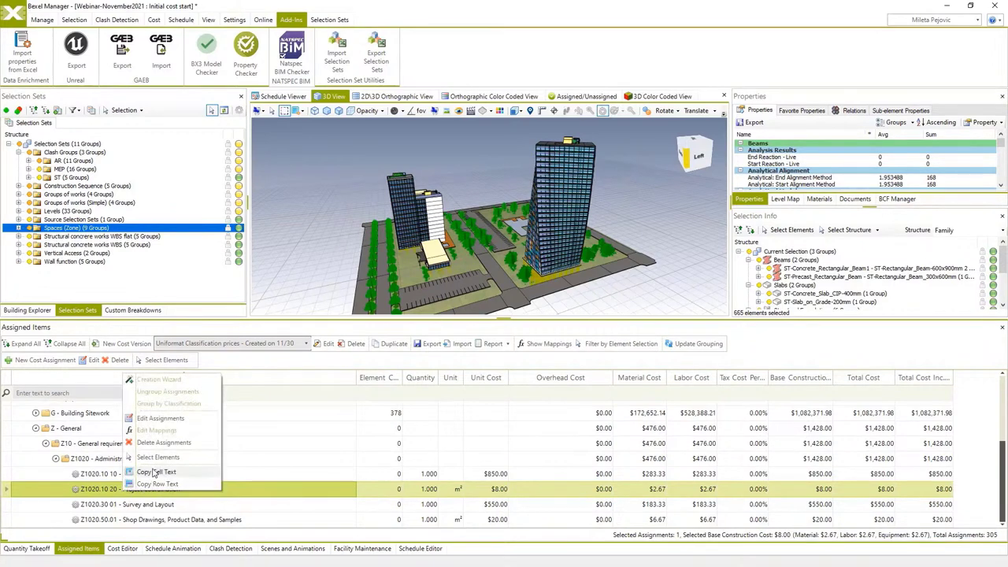
{"action": "left_click", "coordinate": [145, 521], "text": "ctrl"}
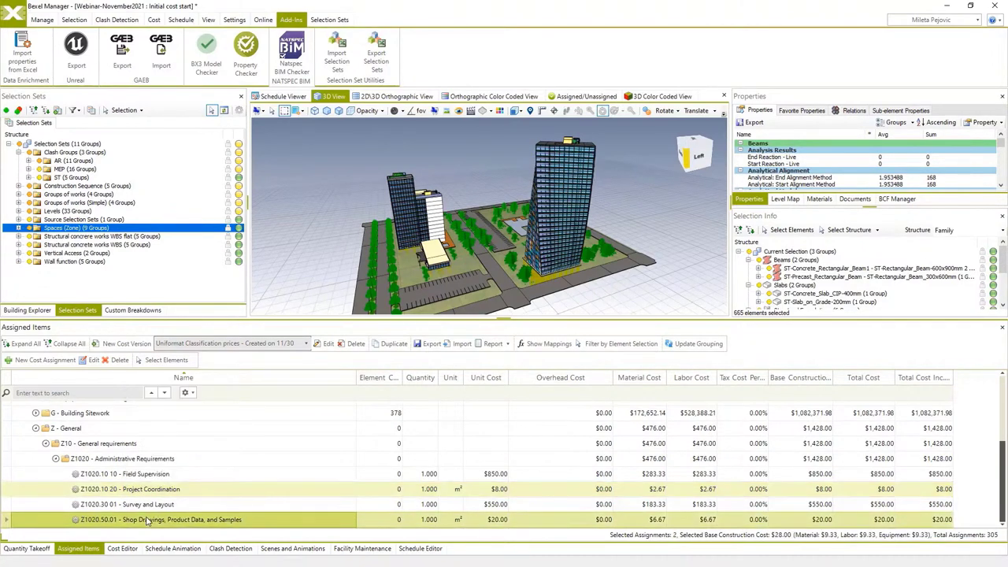
{"action": "right_click", "coordinate": [146, 520]}
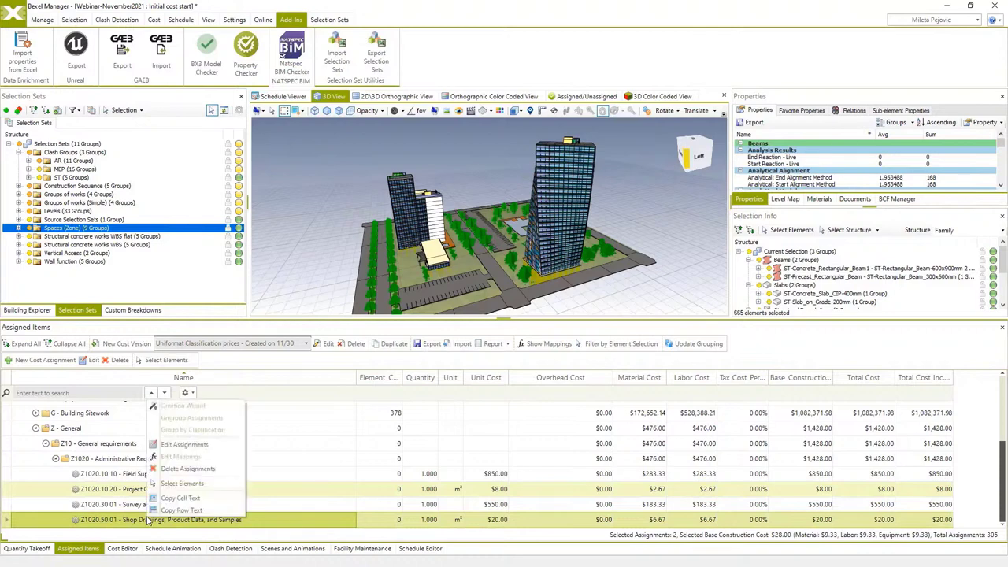
{"action": "left_click", "coordinate": [198, 446]}
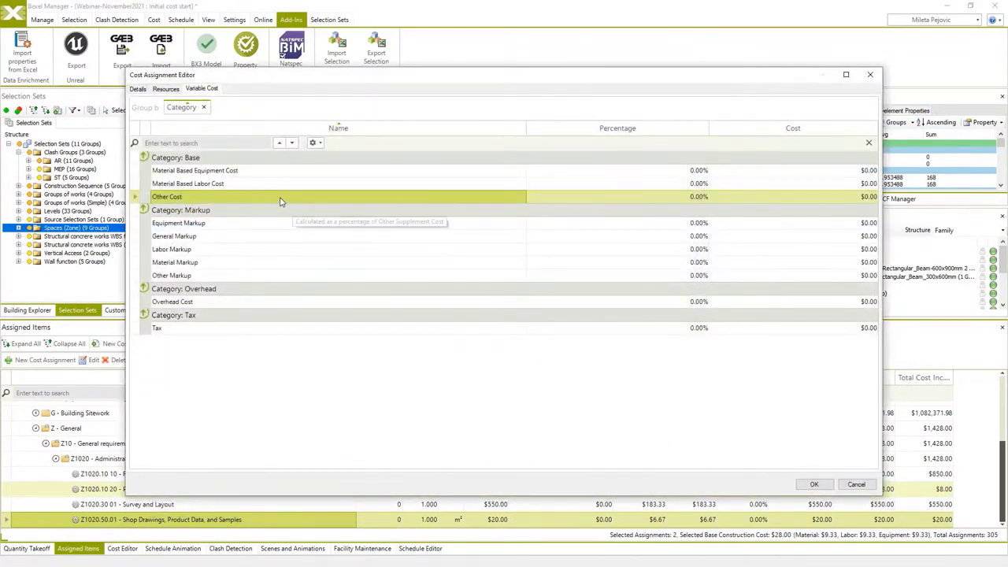
{"action": "left_click", "coordinate": [138, 88]}
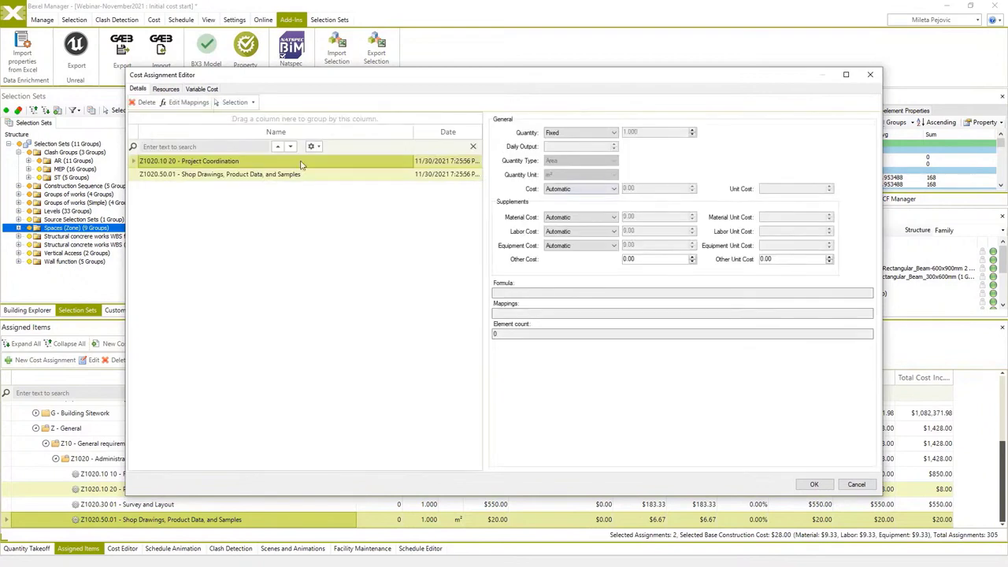
{"action": "left_click_drag", "start_coordinate": [643, 132], "coordinate": [623, 132]}
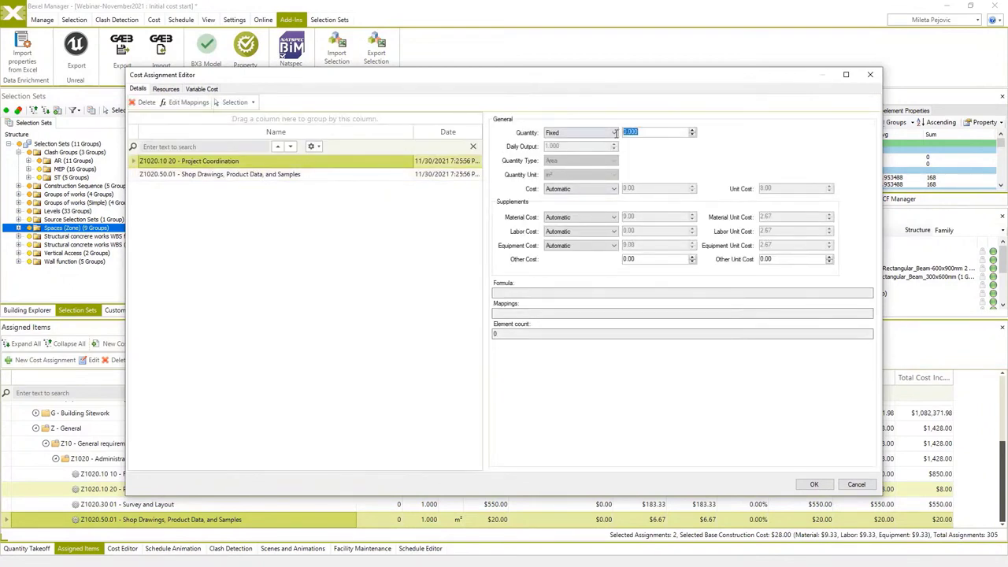
{"action": "type", "text": "37500"}
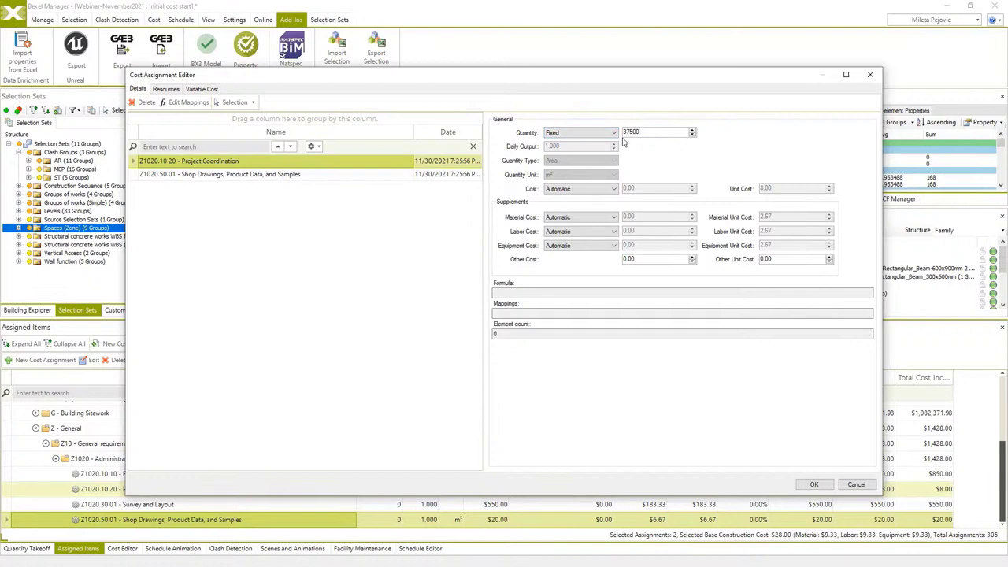
{"action": "key", "text": "Return"}
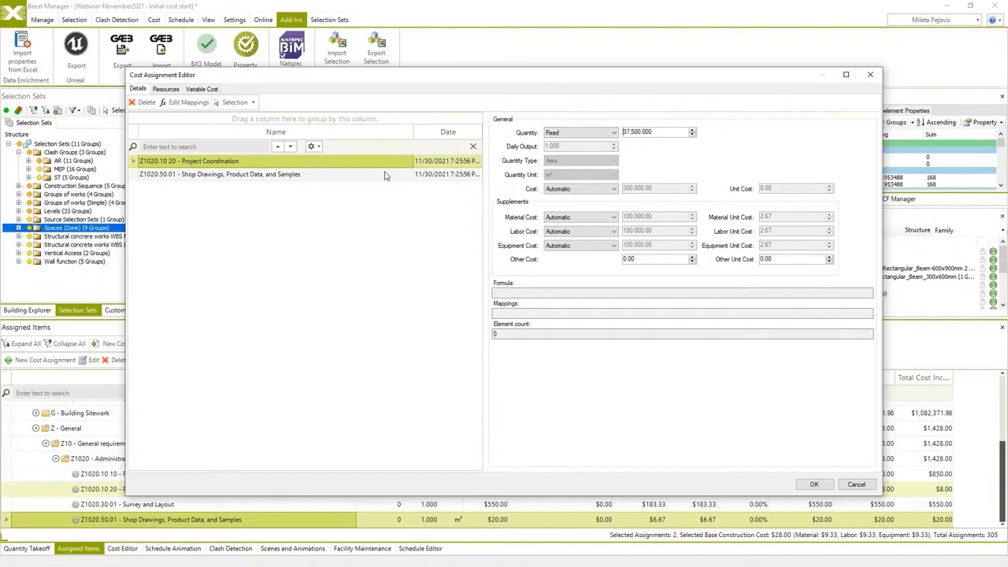
{"action": "left_click", "coordinate": [343, 174]}
{"action": "type", "text": "37500"}
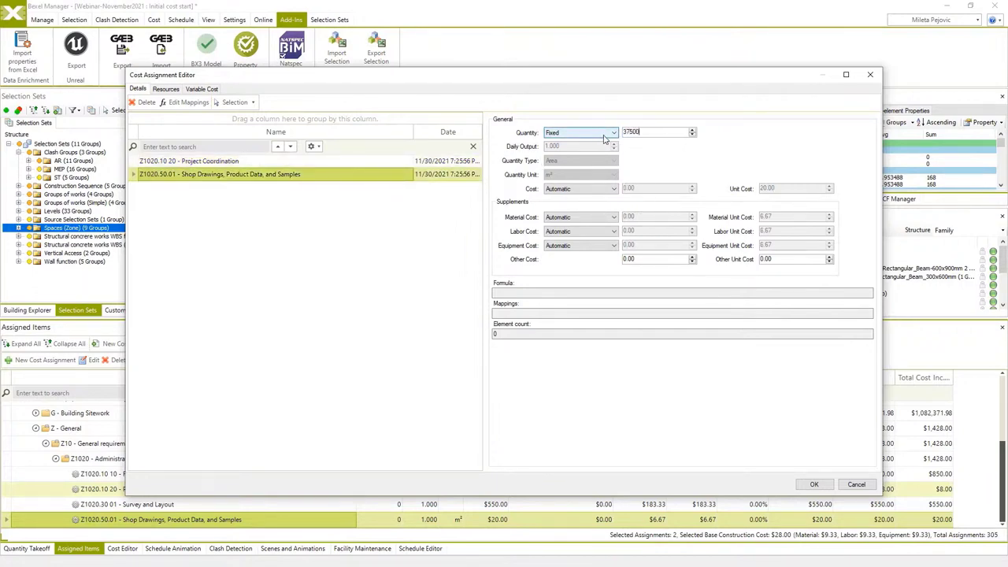
{"action": "key", "text": "Return"}
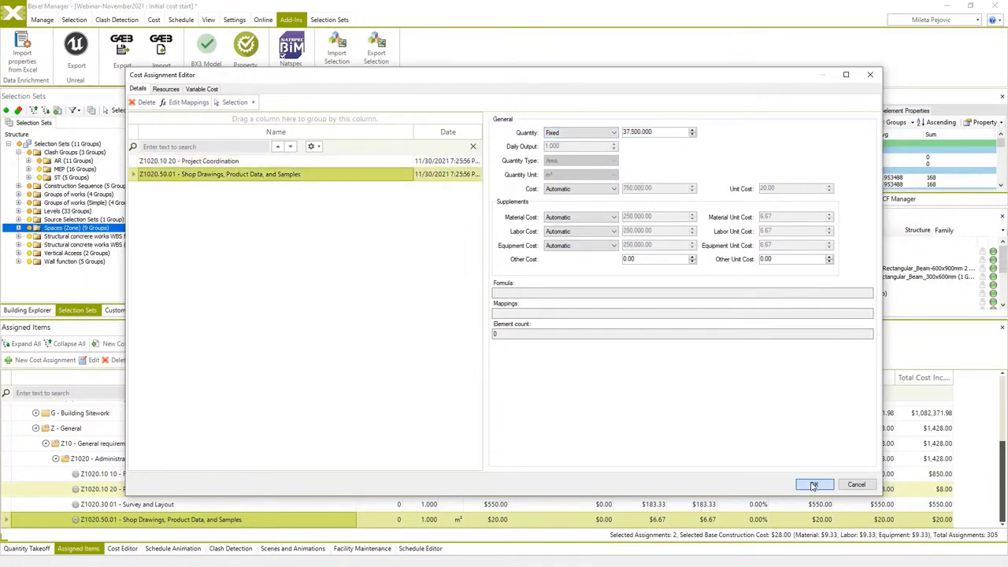
Set the variable Tax cost to 15% for the Project Coordination and Shop Drawings assignments and apply the edits.
{"action": "left_click", "coordinate": [187, 162]}
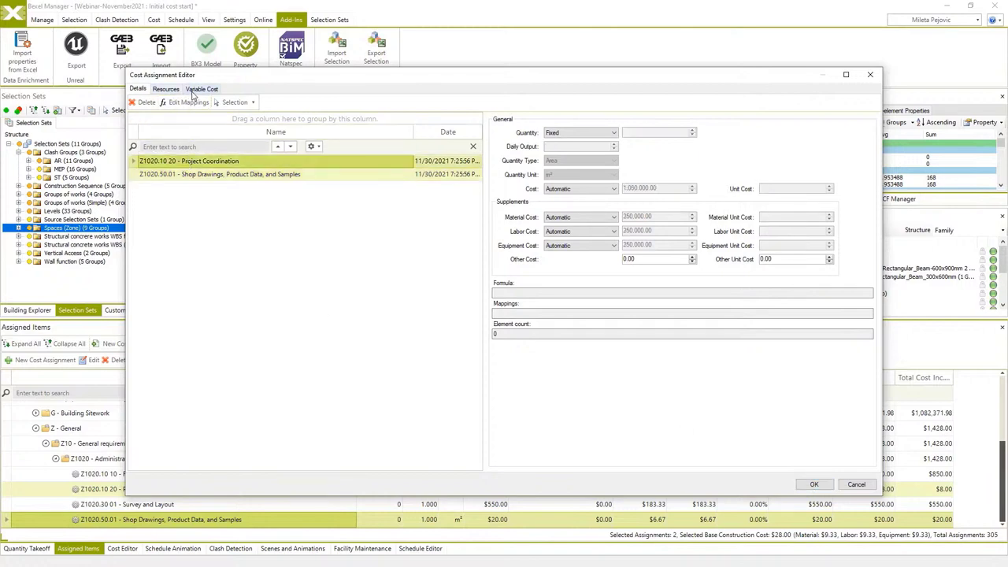
{"action": "left_click", "coordinate": [202, 89]}
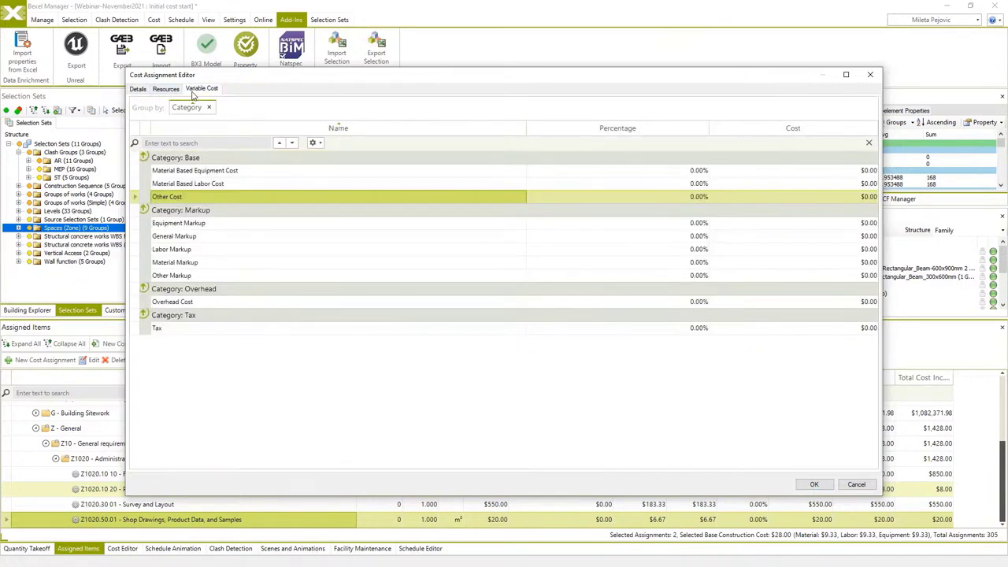
{"action": "left_click", "coordinate": [685, 330]}
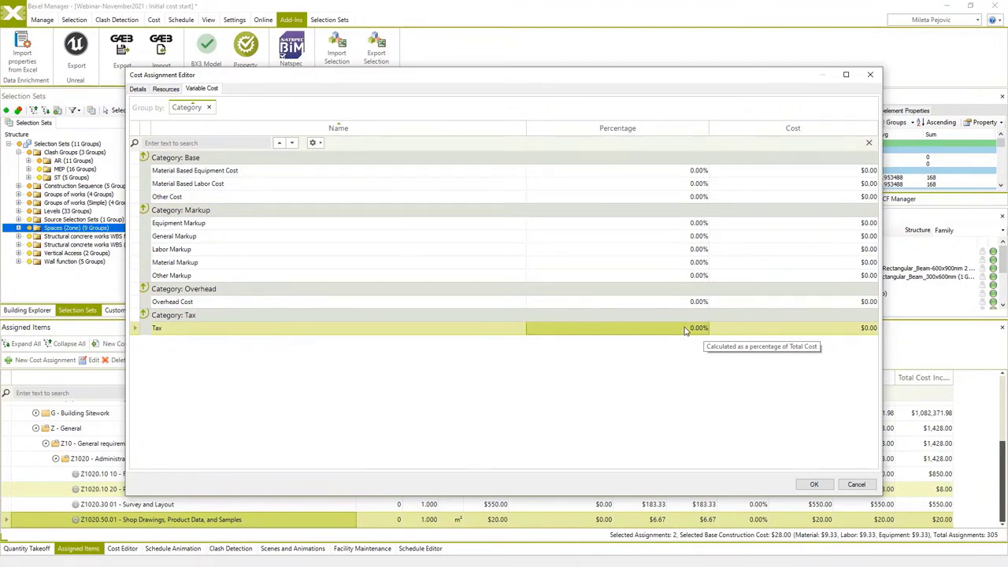
{"action": "left_click", "coordinate": [683, 330]}
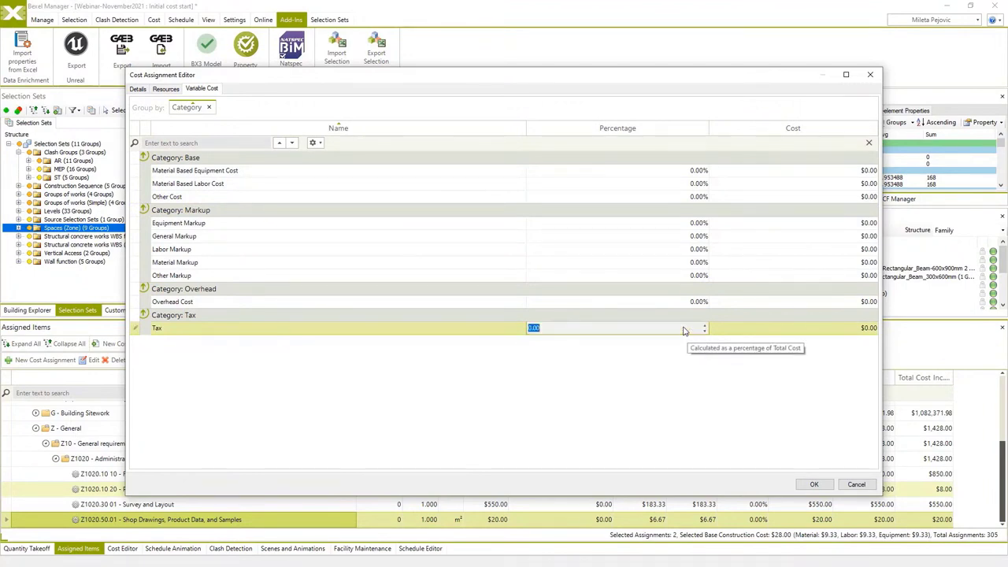
{"action": "type", "text": "15"}
{"action": "key", "text": "Return"}
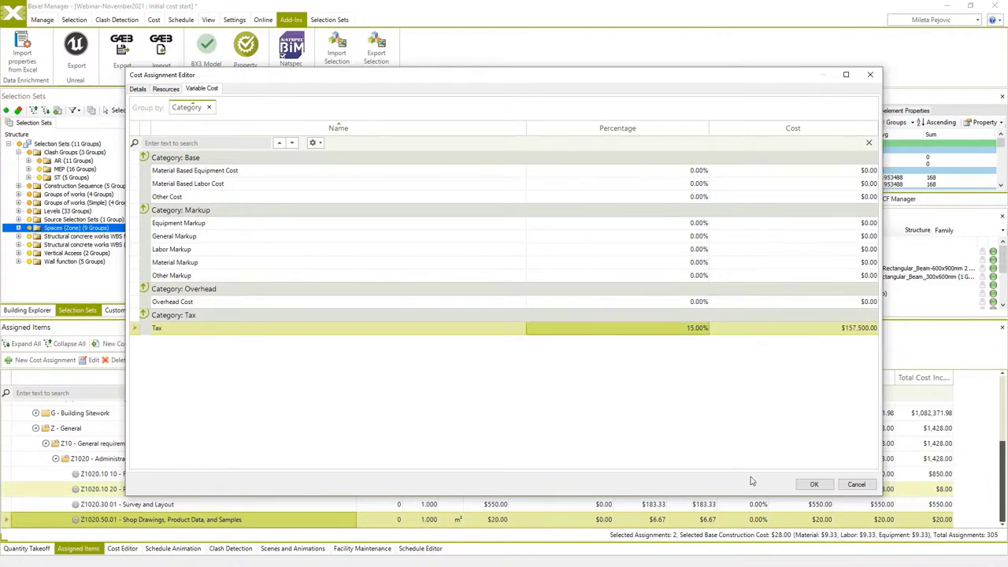
{"action": "left_click", "coordinate": [809, 485]}
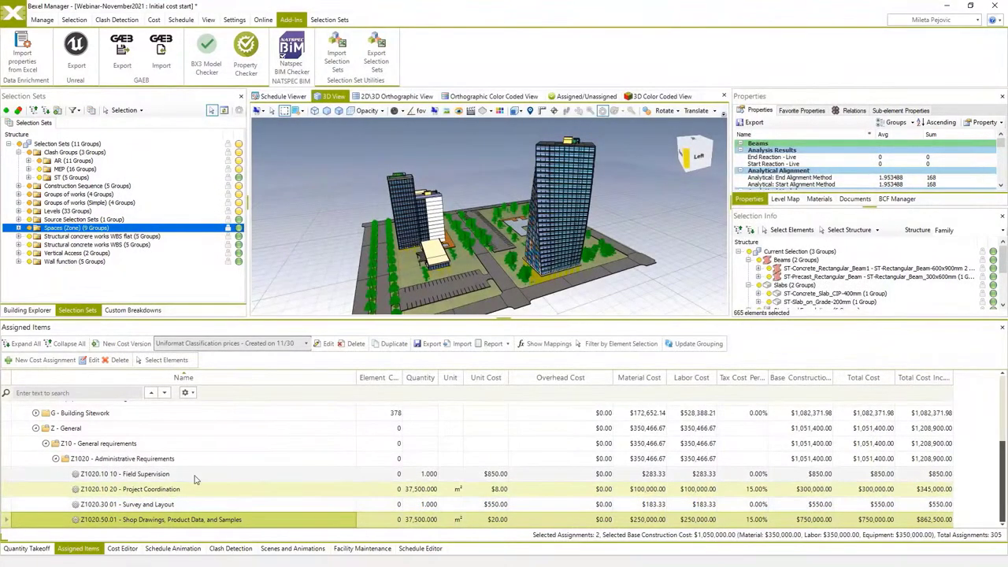
Edit the assignments of all groups from A - Substructure to G - Building Sitework together and set their Tax to 15%.
{"action": "scroll", "coordinate": [195, 484], "scroll_direction": "up", "scroll_amount": 2}
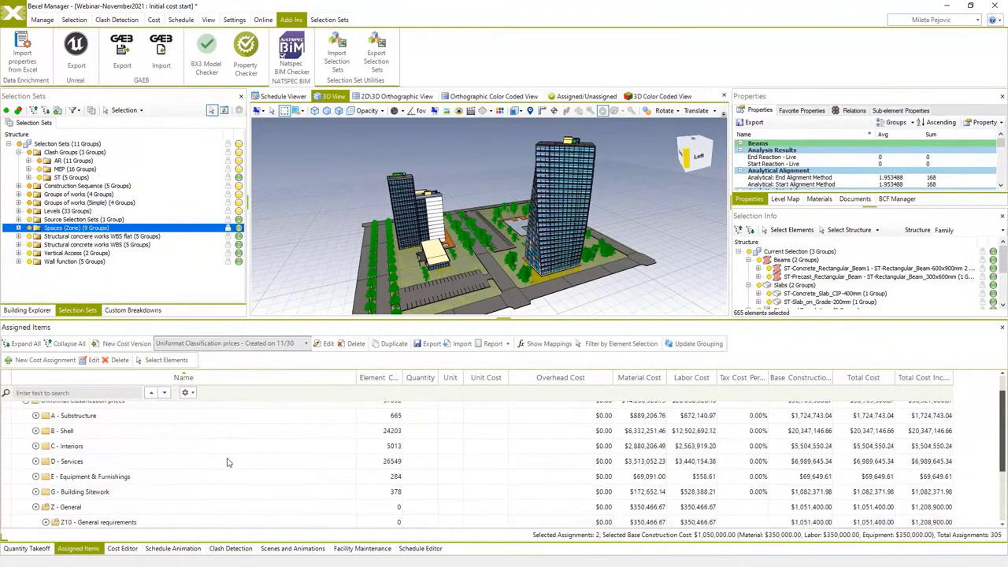
{"action": "scroll", "coordinate": [228, 456], "scroll_direction": "up", "scroll_amount": 1}
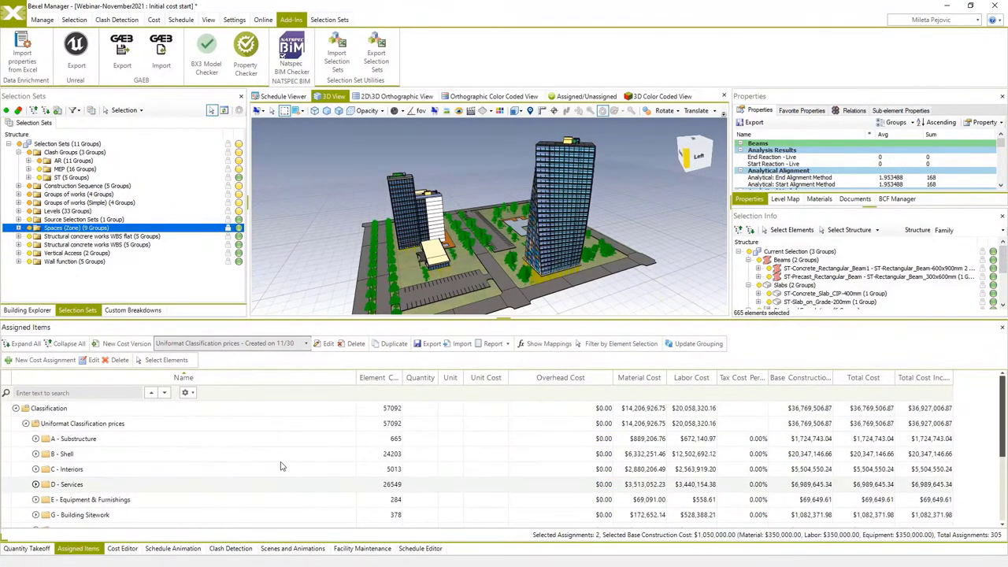
{"action": "scroll", "coordinate": [281, 466], "scroll_direction": "down", "scroll_amount": 1}
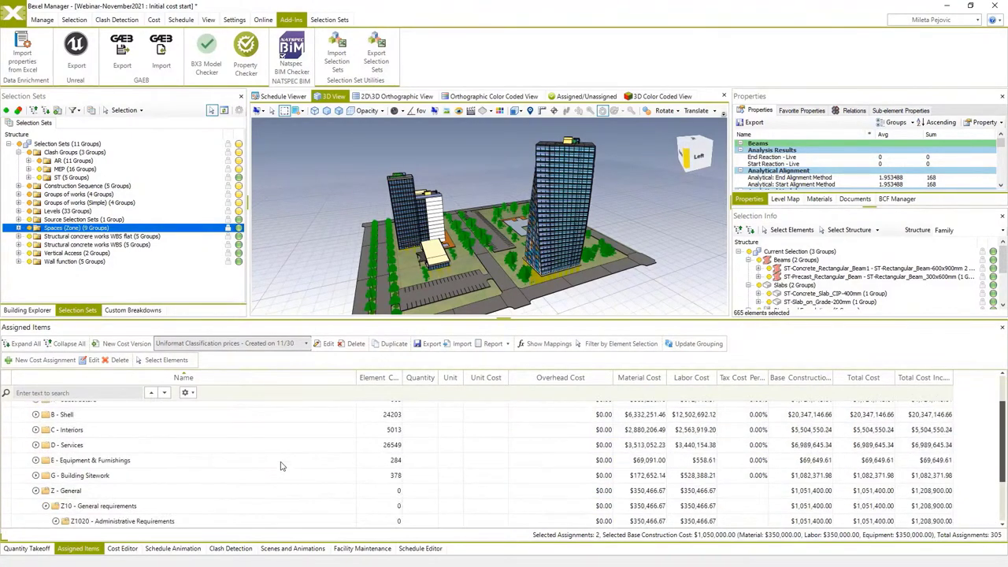
{"action": "scroll", "coordinate": [299, 465], "scroll_direction": "up", "scroll_amount": 1}
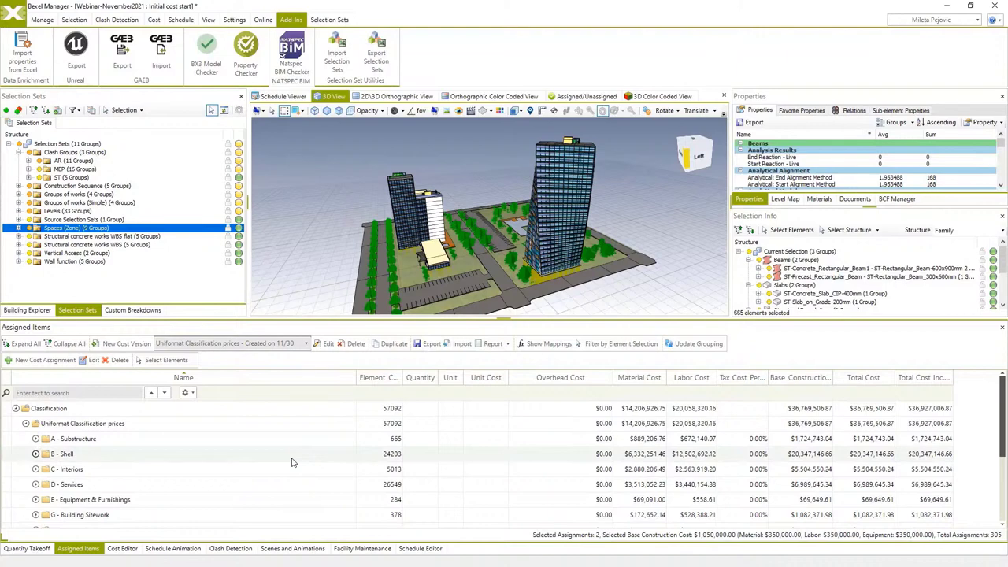
{"action": "left_click", "coordinate": [217, 438]}
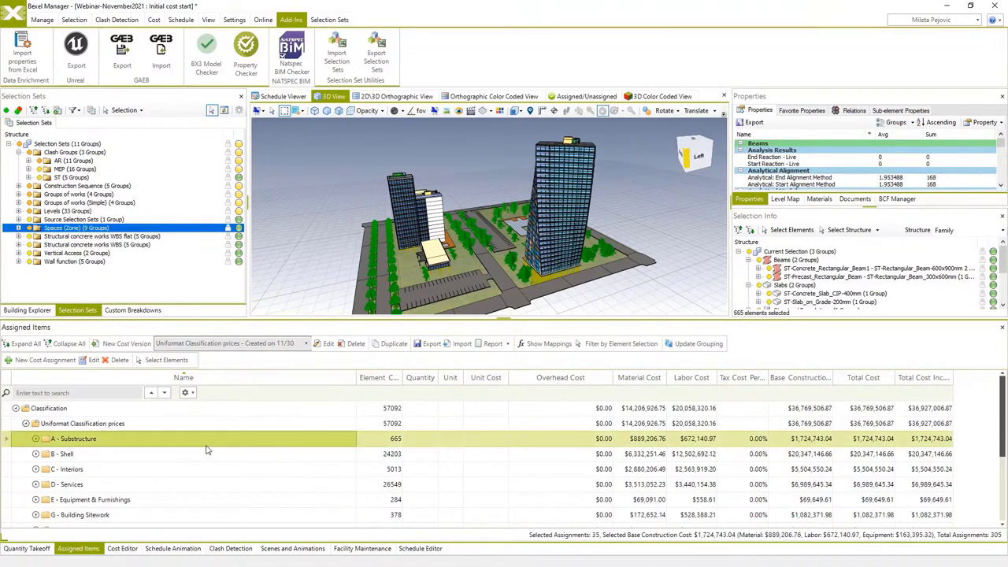
{"action": "scroll", "coordinate": [189, 445], "scroll_direction": "down", "scroll_amount": 2}
{"action": "left_click", "coordinate": [157, 439], "text": "shift"}
{"action": "right_click", "coordinate": [158, 447]}
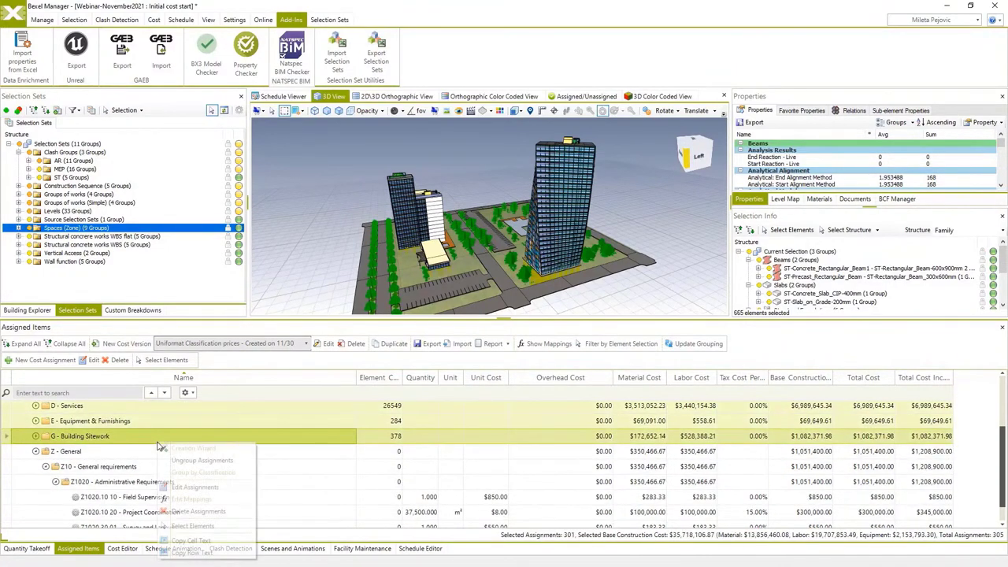
{"action": "left_click", "coordinate": [197, 488]}
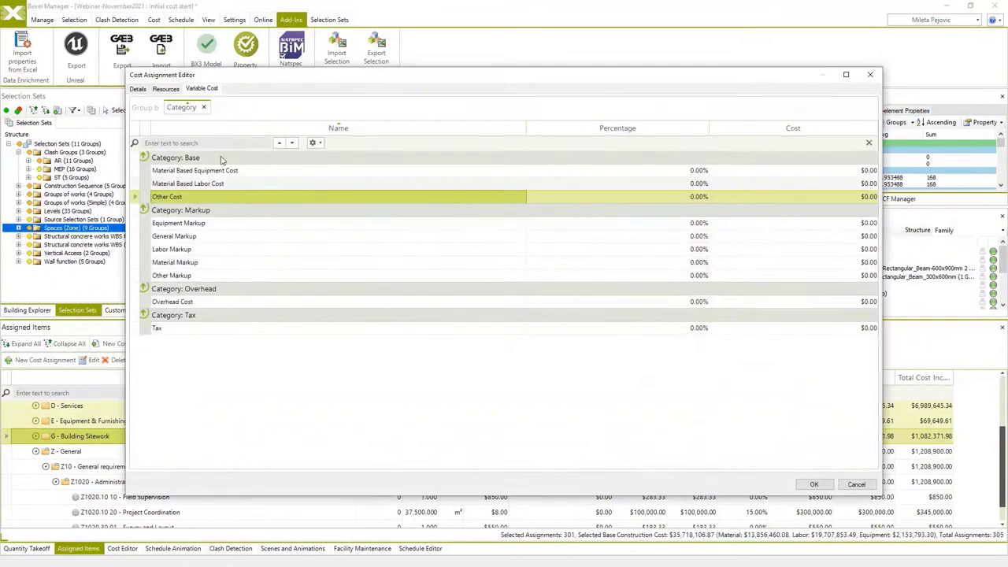
{"action": "left_click", "coordinate": [685, 329]}
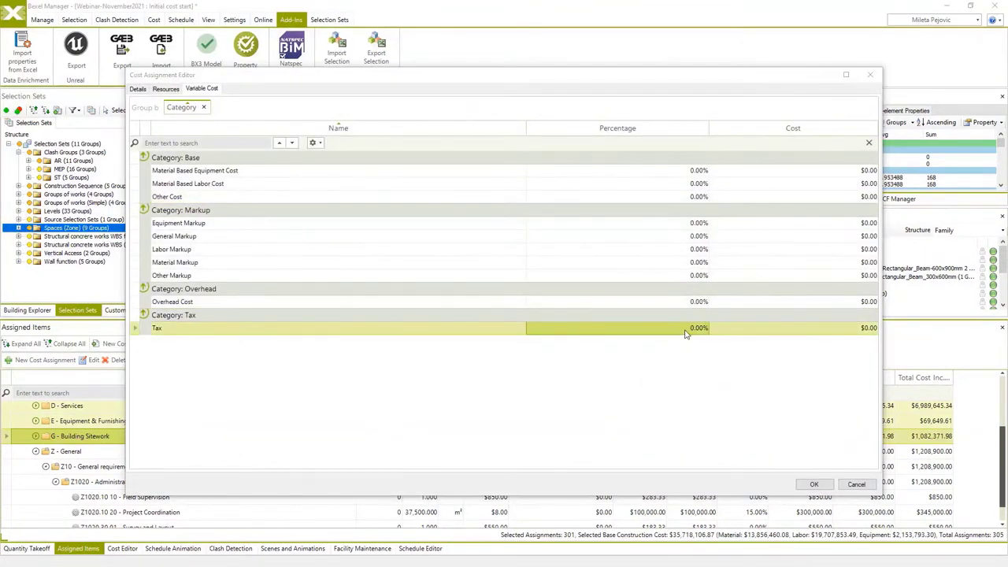
{"action": "type", "text": "15"}
{"action": "key", "text": "Return"}
Set the General Markup to 9% for these assignments and apply the variable costs.
{"action": "left_click", "coordinate": [675, 237]}
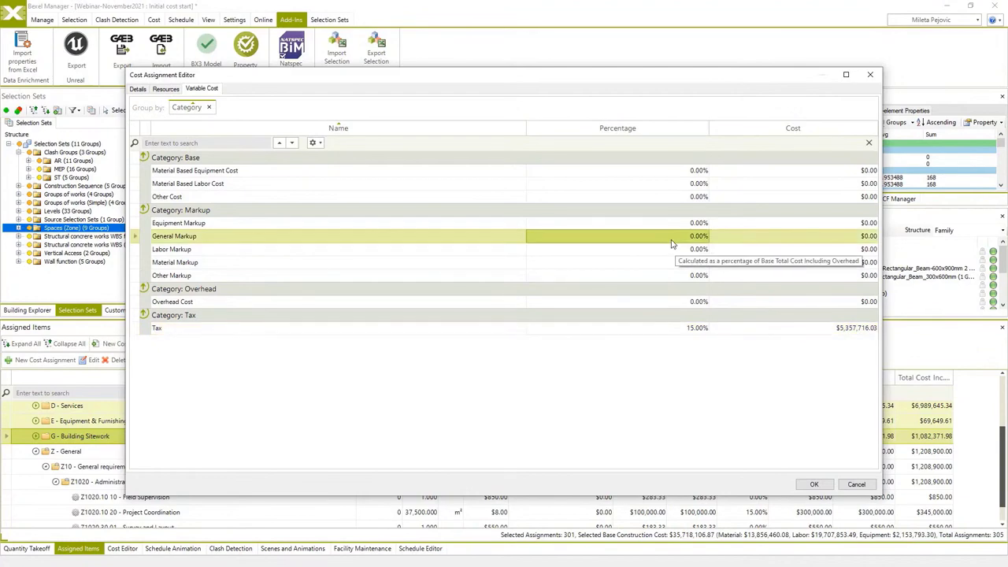
{"action": "type", "text": "9"}
{"action": "key", "text": "Return"}
{"action": "left_click", "coordinate": [813, 485]}
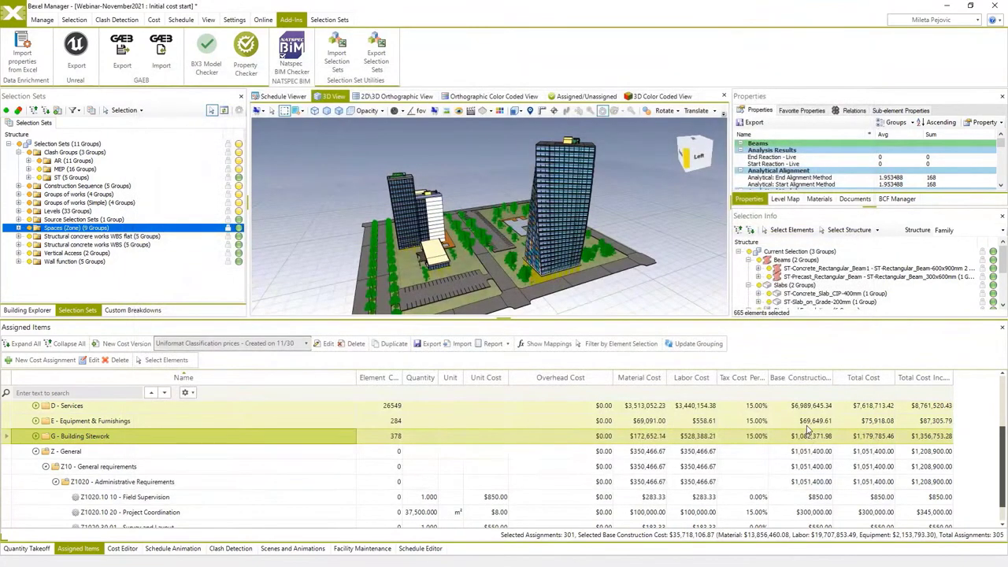
Replace the Overhead Cost column in the assigned items with General Markup Cost and narrow the new column.
{"action": "right_click", "coordinate": [580, 382]}
{"action": "left_click", "coordinate": [610, 428]}
{"action": "left_click", "coordinate": [100, 118]}
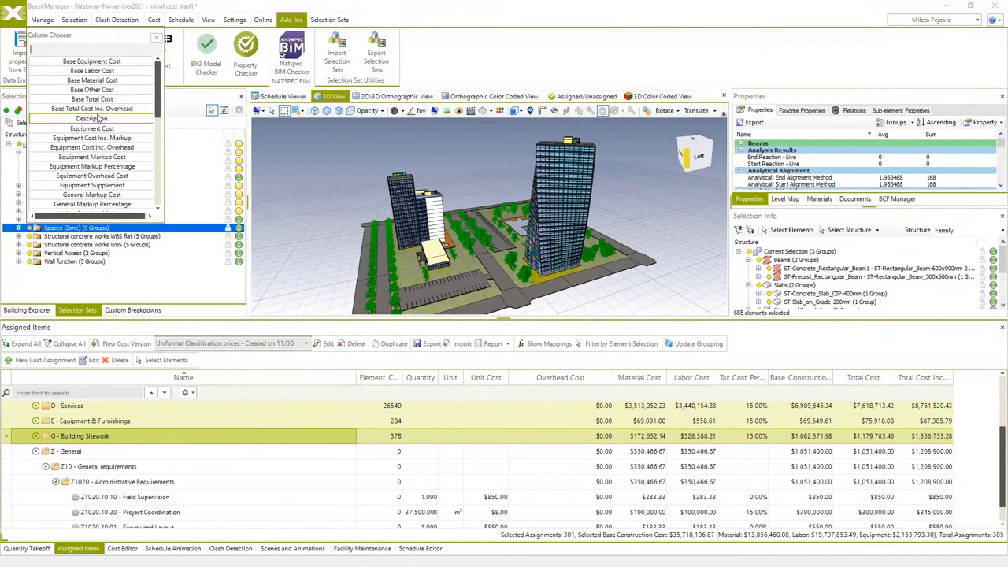
{"action": "scroll", "coordinate": [100, 122], "scroll_direction": "down", "scroll_amount": 1}
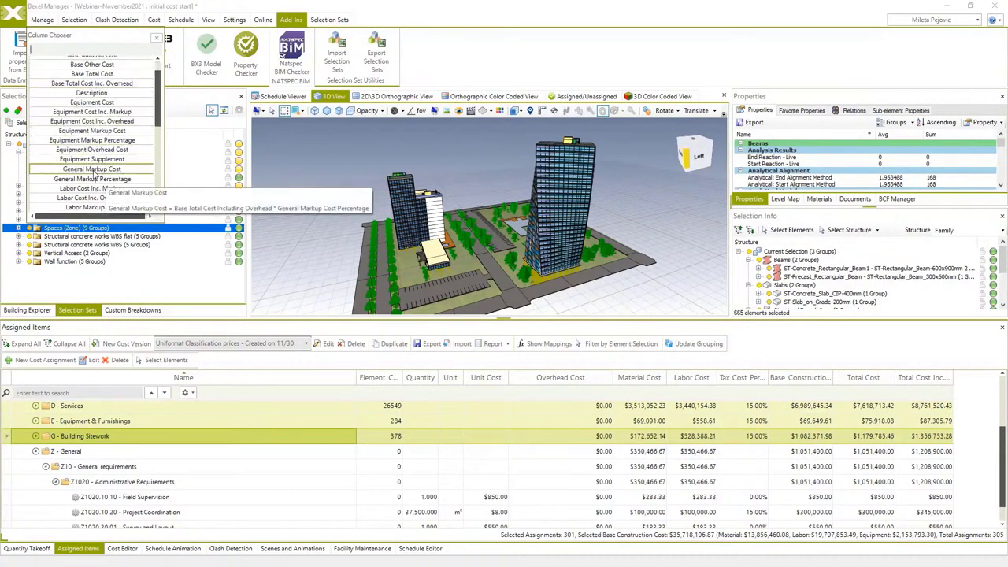
{"action": "left_click_drag", "start_coordinate": [92, 174], "coordinate": [577, 379]}
{"action": "right_click", "coordinate": [577, 379]}
{"action": "left_click", "coordinate": [603, 437]}
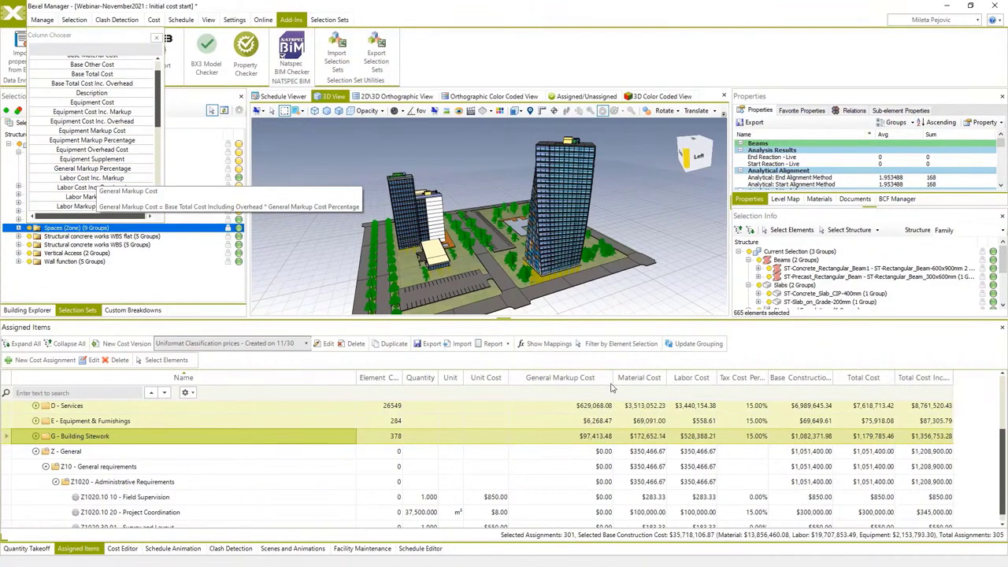
{"action": "left_click_drag", "start_coordinate": [612, 377], "coordinate": [583, 377]}
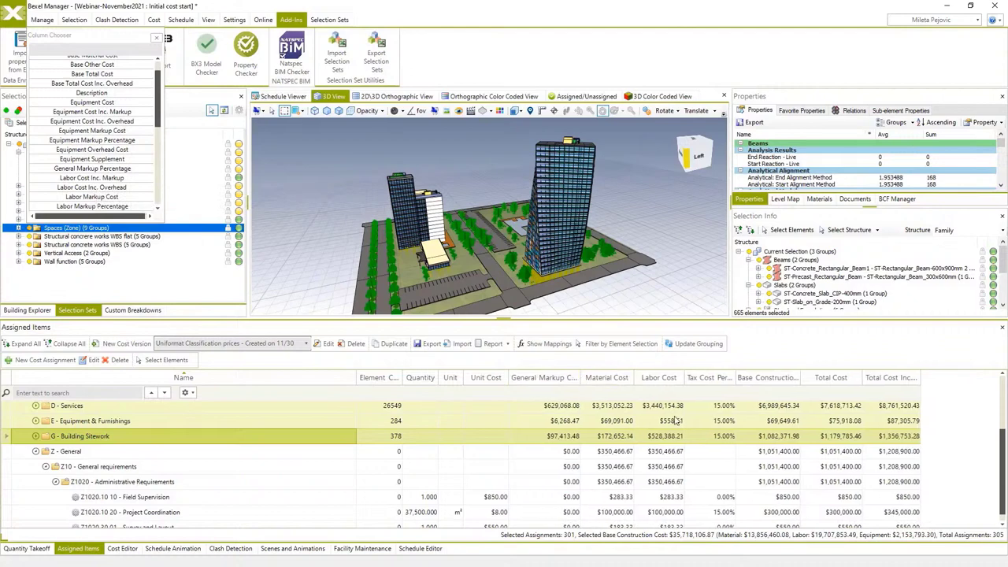
Review the markup and total costs of the Uniformat Classification prices group as a whole and of its subgroups.
{"action": "scroll", "coordinate": [890, 425], "scroll_direction": "up", "scroll_amount": 3}
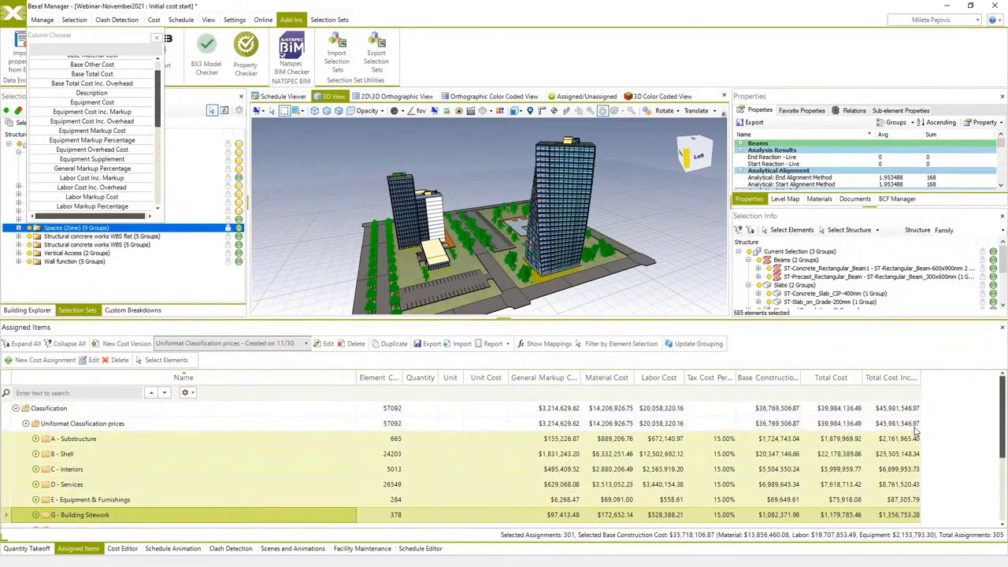
{"action": "left_click", "coordinate": [26, 424]}
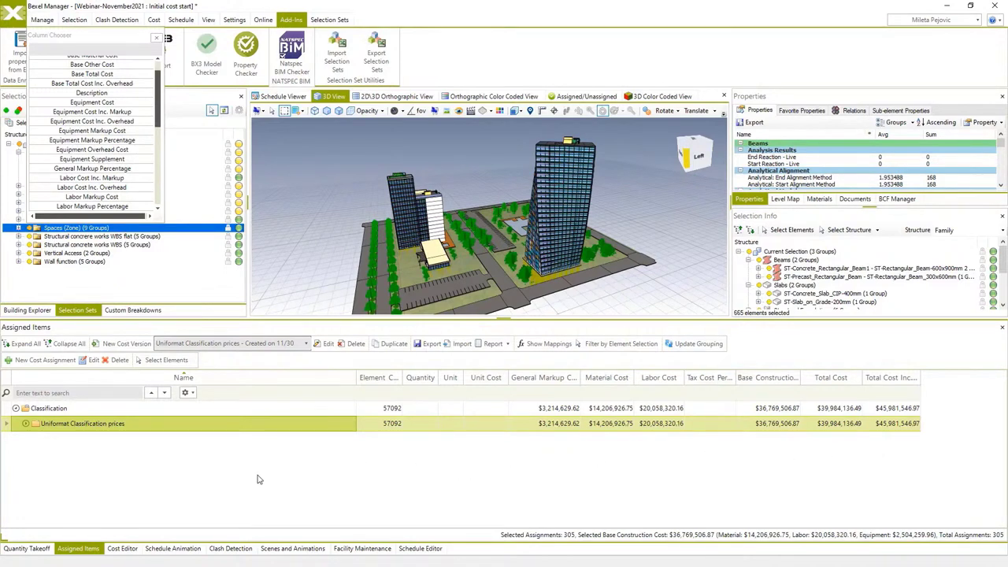
{"action": "left_click", "coordinate": [26, 424]}
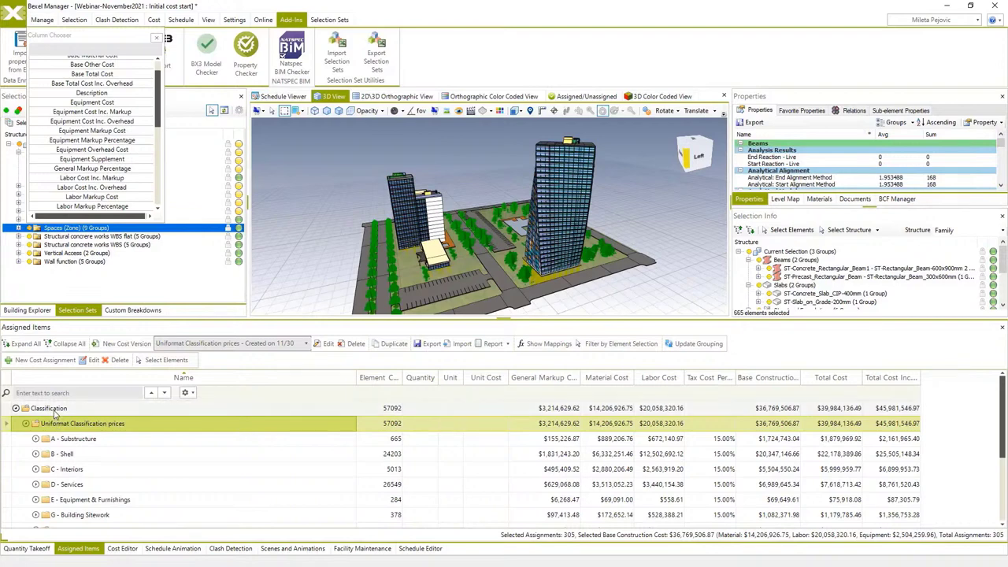
{"action": "left_click", "coordinate": [49, 408]}
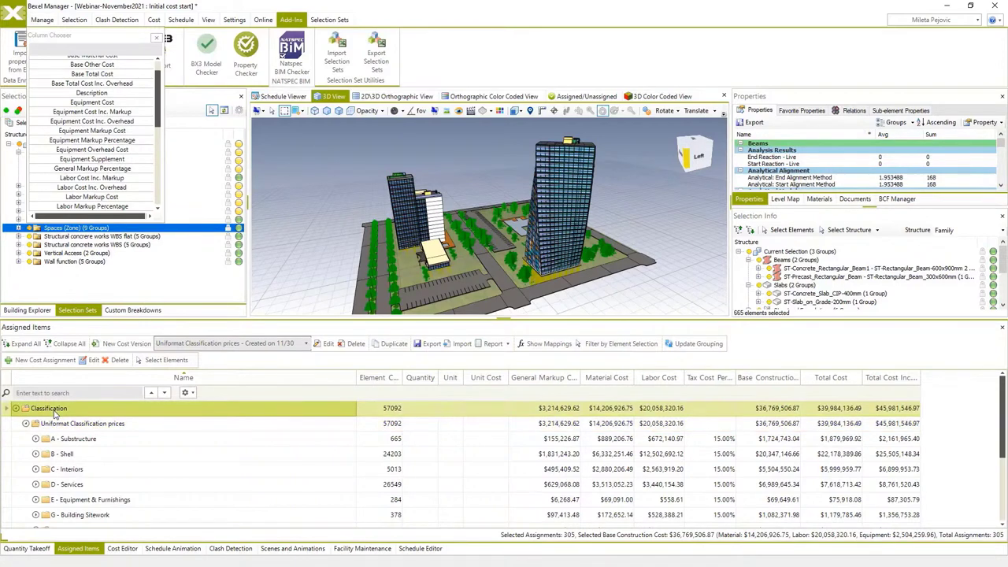
Ungroup the assignments under Classification and look through the resulting flat list of cost items.
{"action": "right_click", "coordinate": [55, 410]}
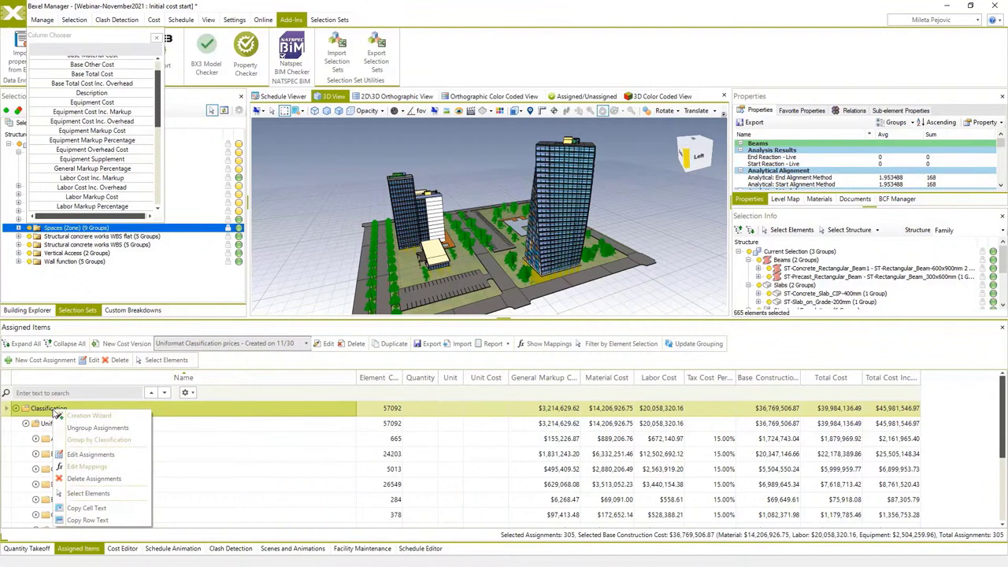
{"action": "left_click", "coordinate": [98, 427]}
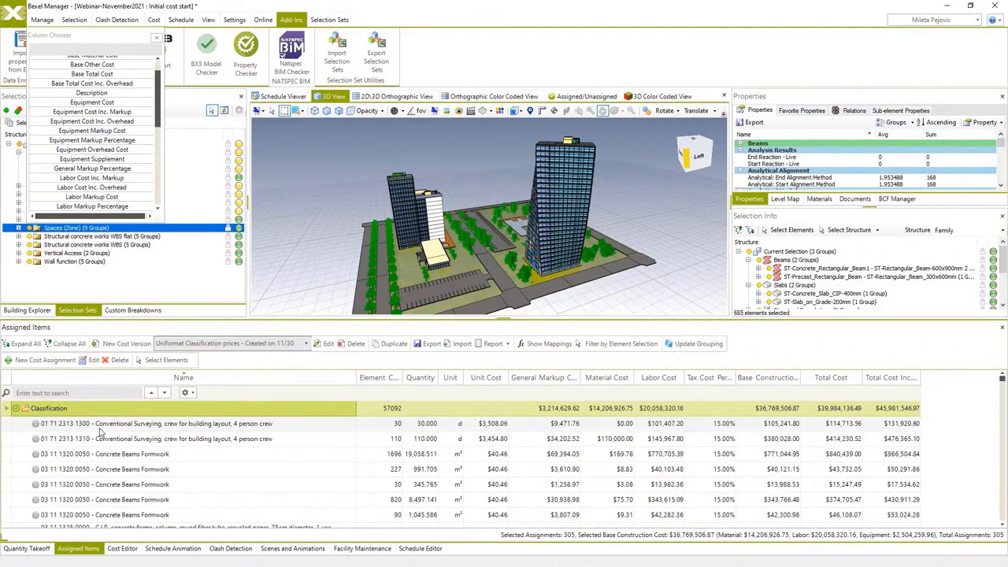
{"action": "scroll", "coordinate": [551, 457], "scroll_direction": "down", "scroll_amount": 1}
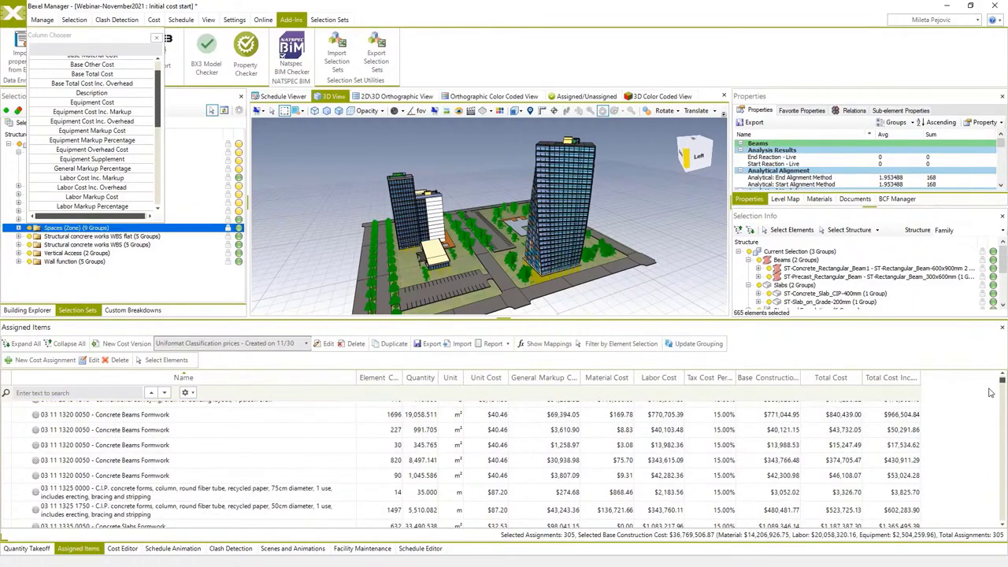
{"action": "left_click_drag", "start_coordinate": [1002, 384], "coordinate": [1002, 429]}
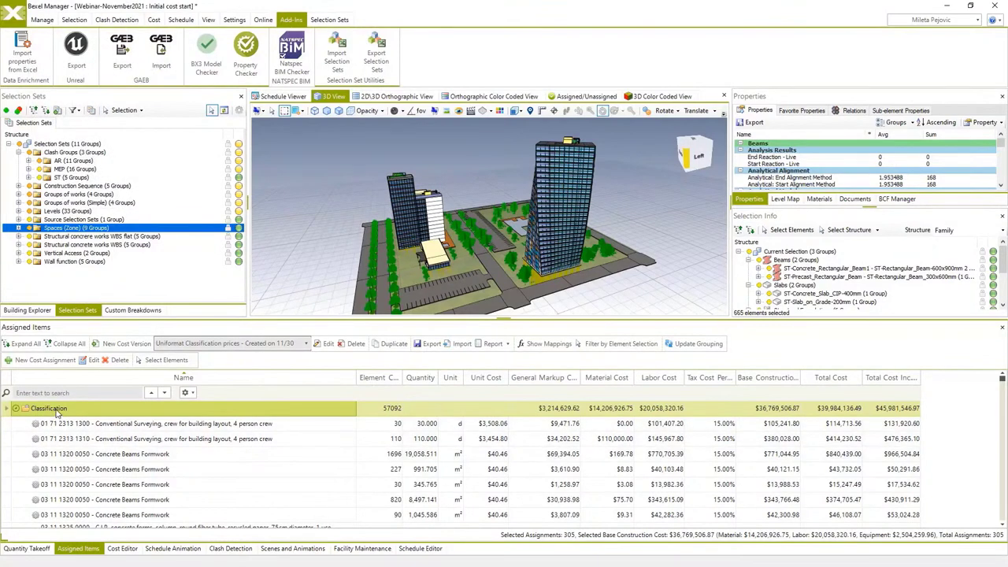
Group the assignments under Classification by classification and expand the Uniformat Classification prices group.
{"action": "right_click", "coordinate": [56, 412]}
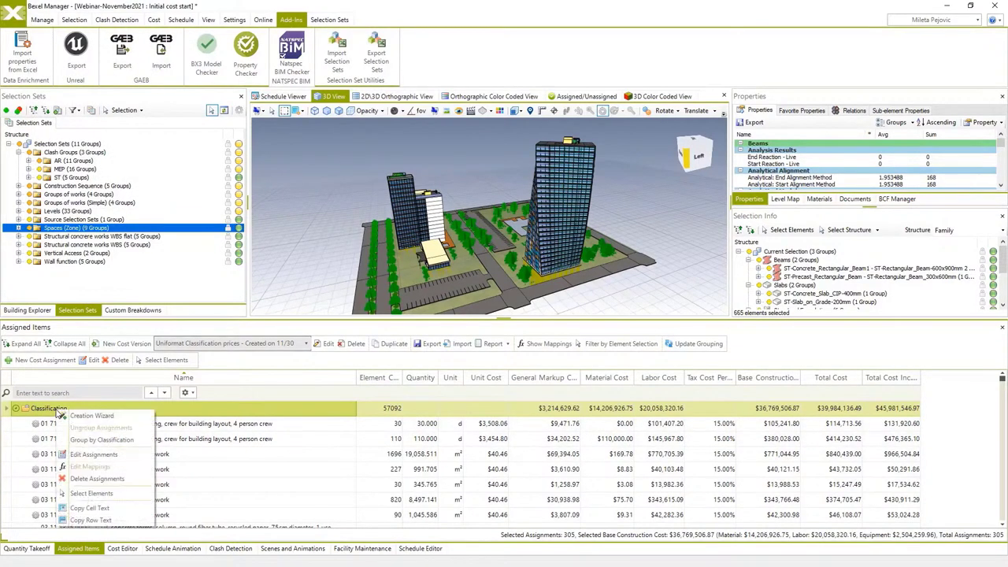
{"action": "left_click", "coordinate": [89, 441]}
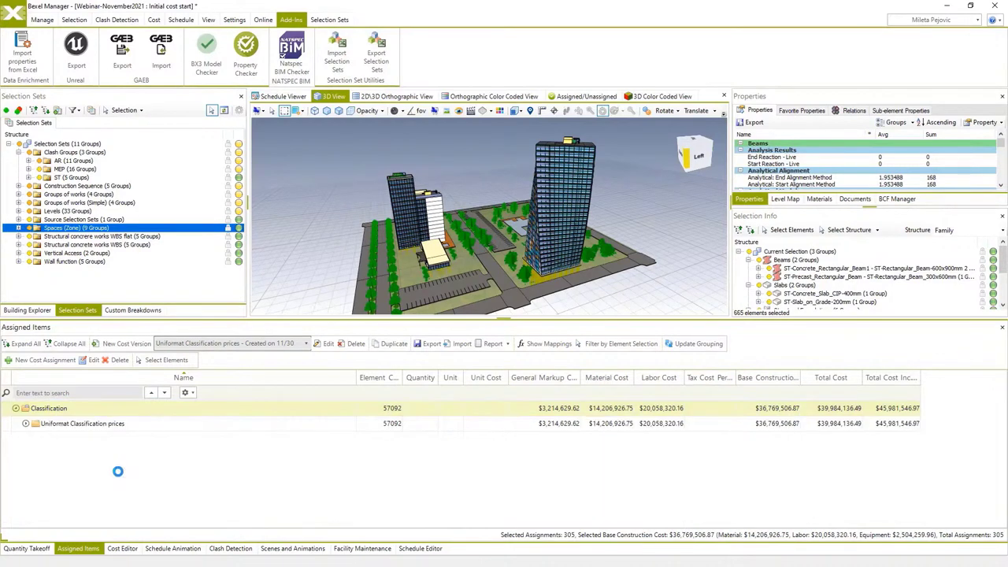
{"action": "double_click", "coordinate": [66, 423]}
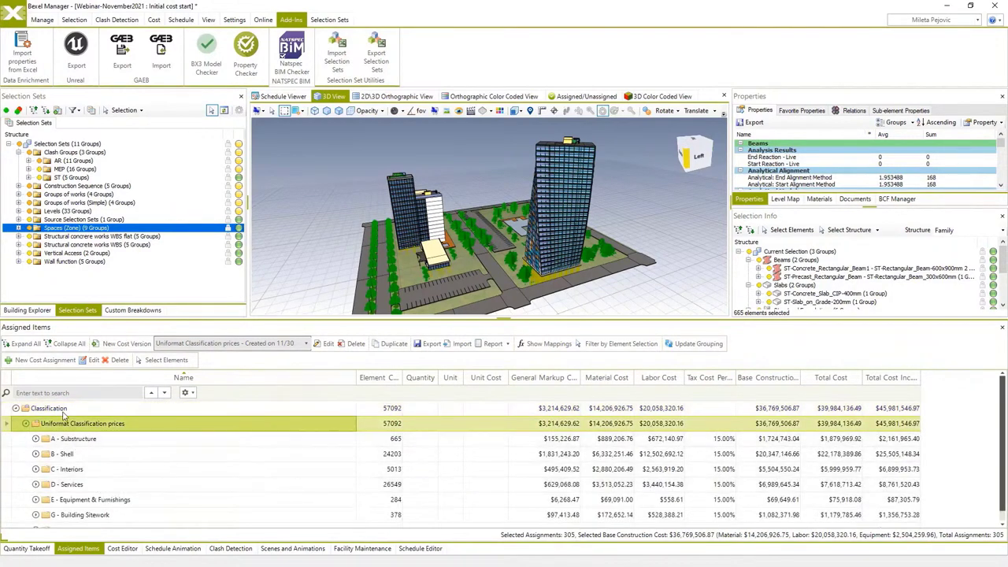
Ungroup the assignments under Classification again and open the Creation Wizard for that group.
{"action": "right_click", "coordinate": [62, 410]}
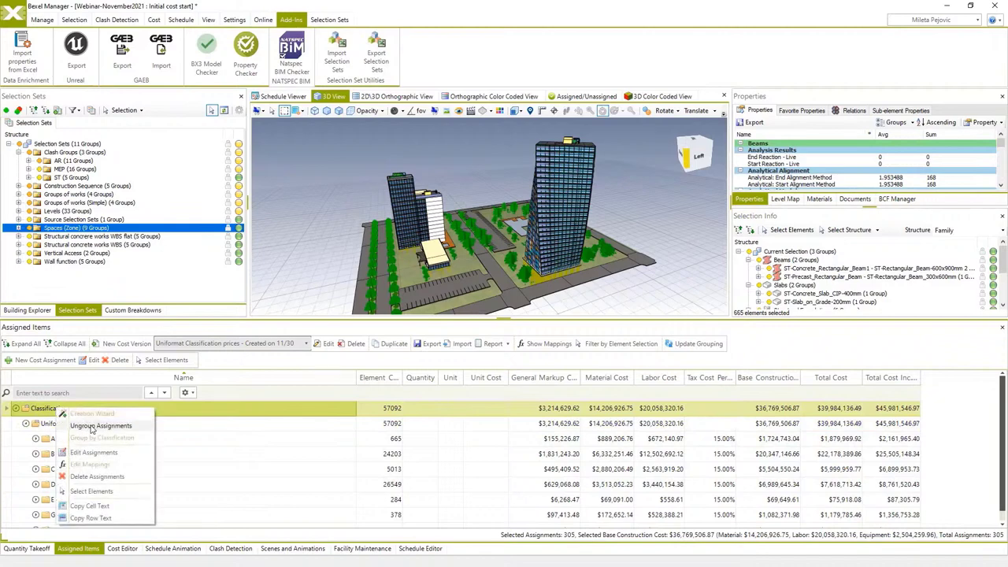
{"action": "left_click", "coordinate": [92, 428]}
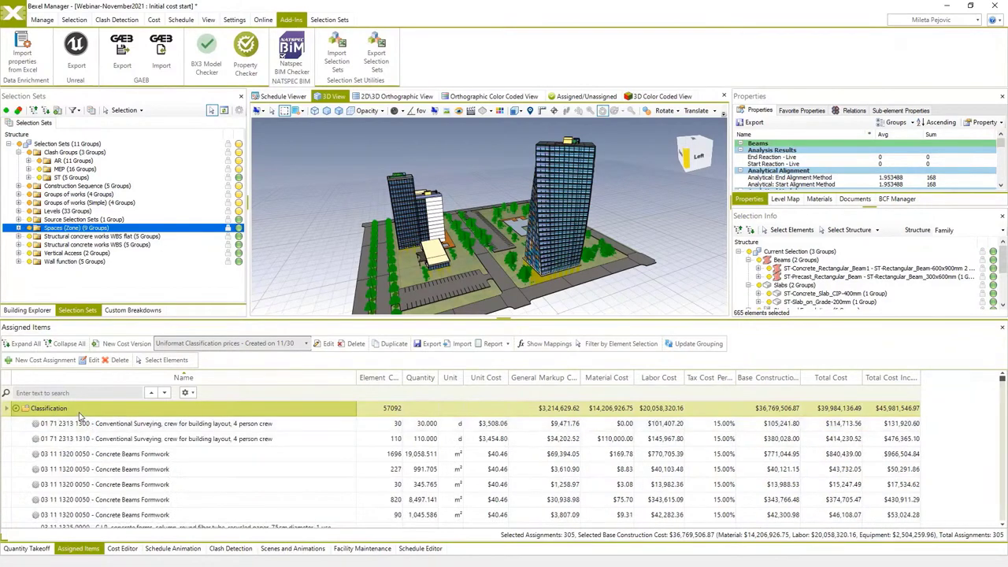
{"action": "right_click", "coordinate": [79, 416]}
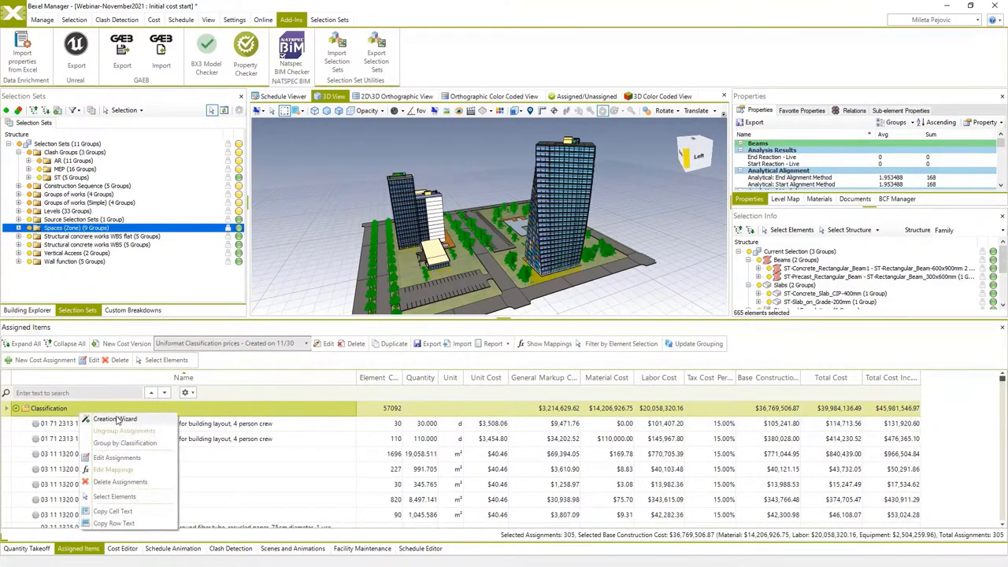
{"action": "left_click", "coordinate": [117, 419]}
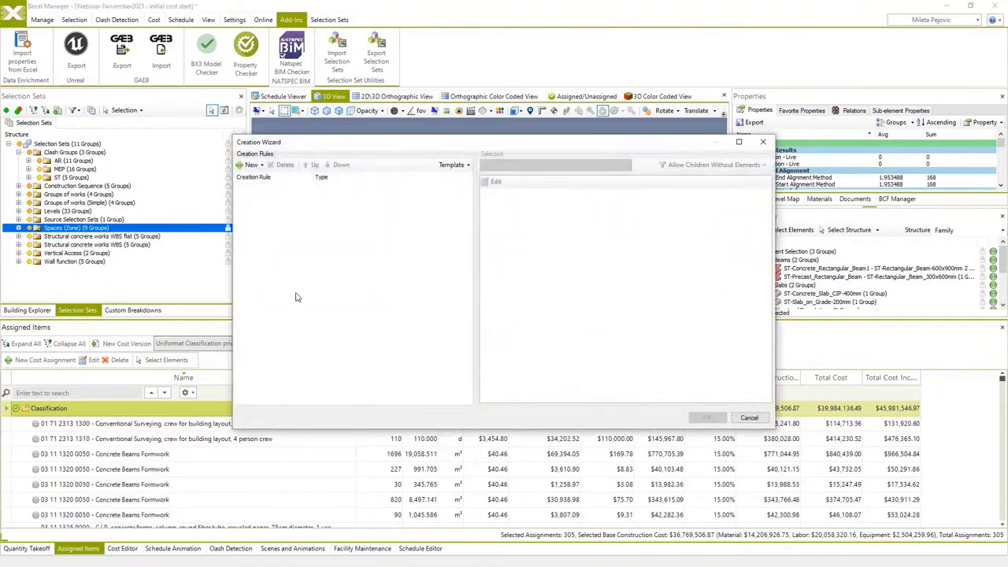
Add a dynamic creation rule that uses the Groups of works selection set as its reference object.
{"action": "left_click", "coordinate": [262, 165]}
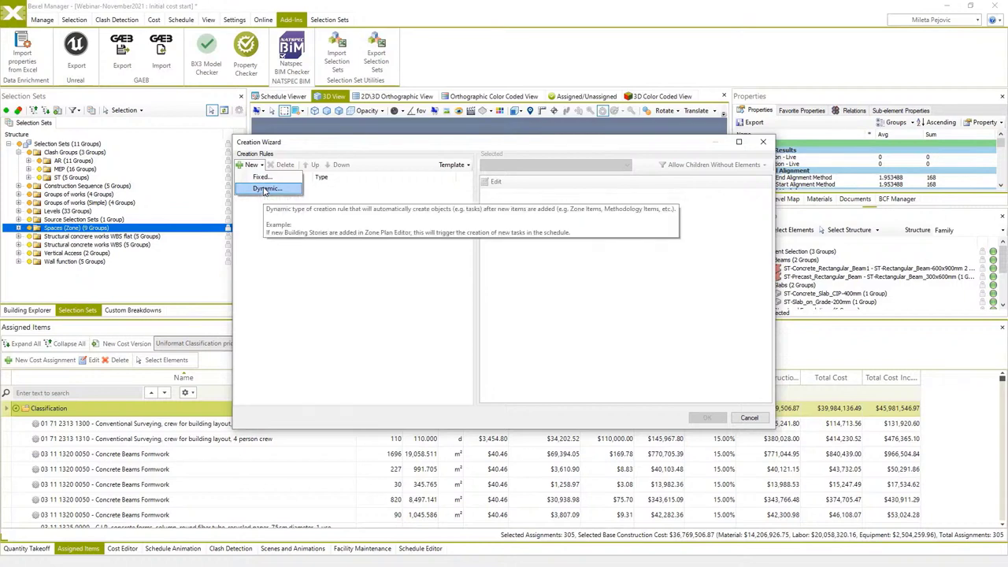
{"action": "left_click", "coordinate": [266, 190]}
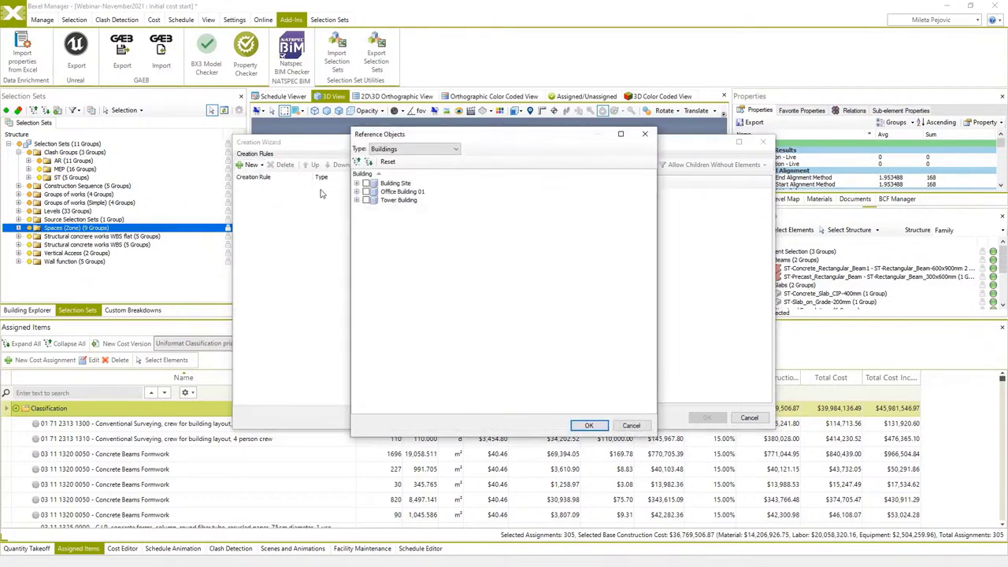
{"action": "left_click", "coordinate": [365, 183]}
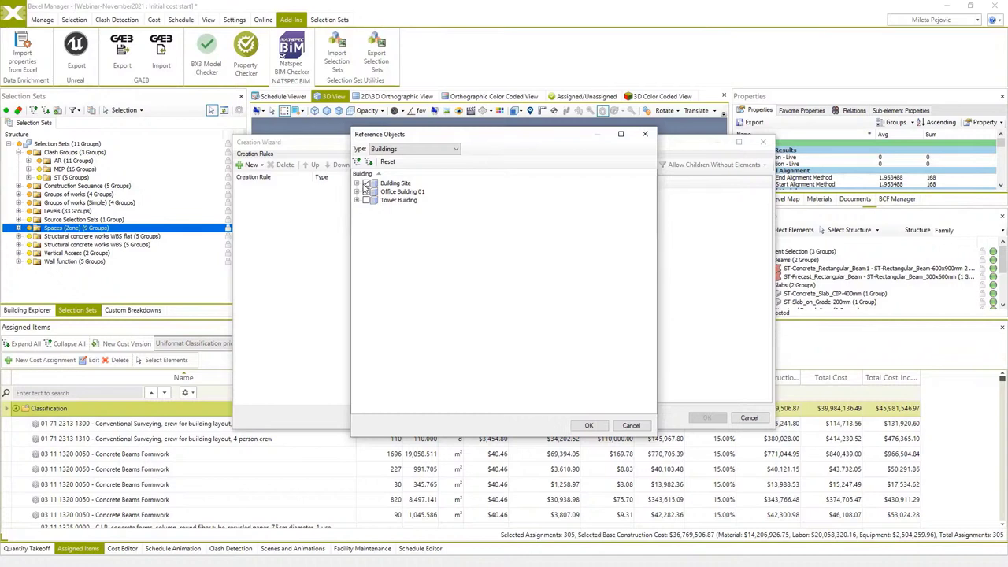
{"action": "left_click", "coordinate": [447, 149]}
{"action": "left_click", "coordinate": [393, 175]}
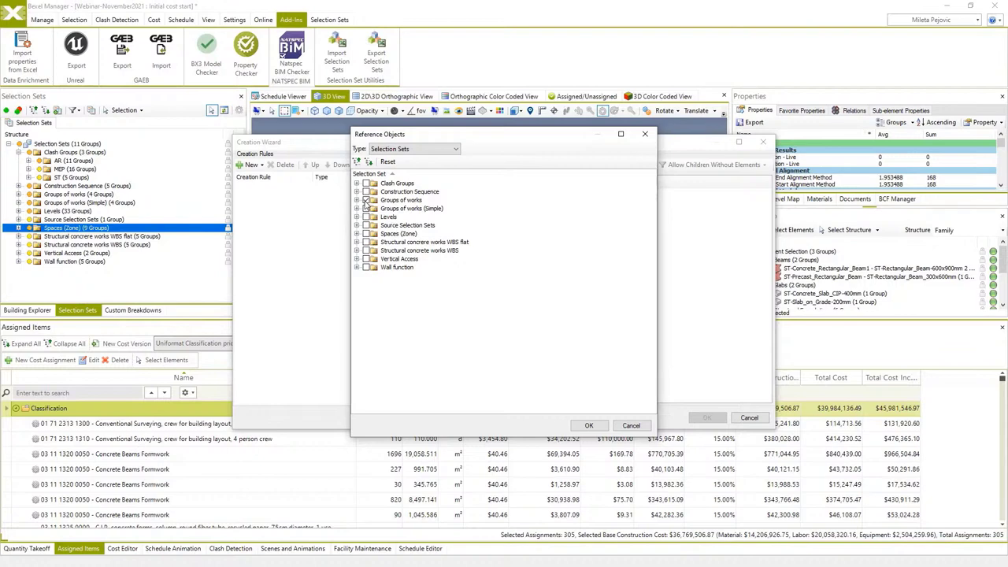
{"action": "left_click", "coordinate": [357, 200]}
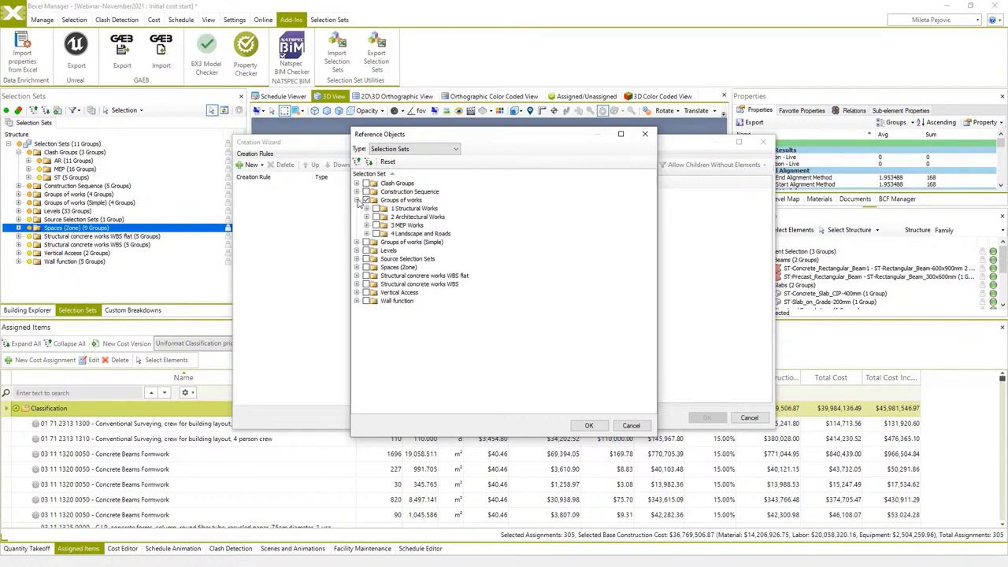
{"action": "left_click", "coordinate": [588, 425]}
Start a second dynamic creation rule referencing 1 Structural Works, 2 Architectural Works, 3 MEP Works and 4 Landscape and Roads under Groups of works.
{"action": "right_click", "coordinate": [285, 187]}
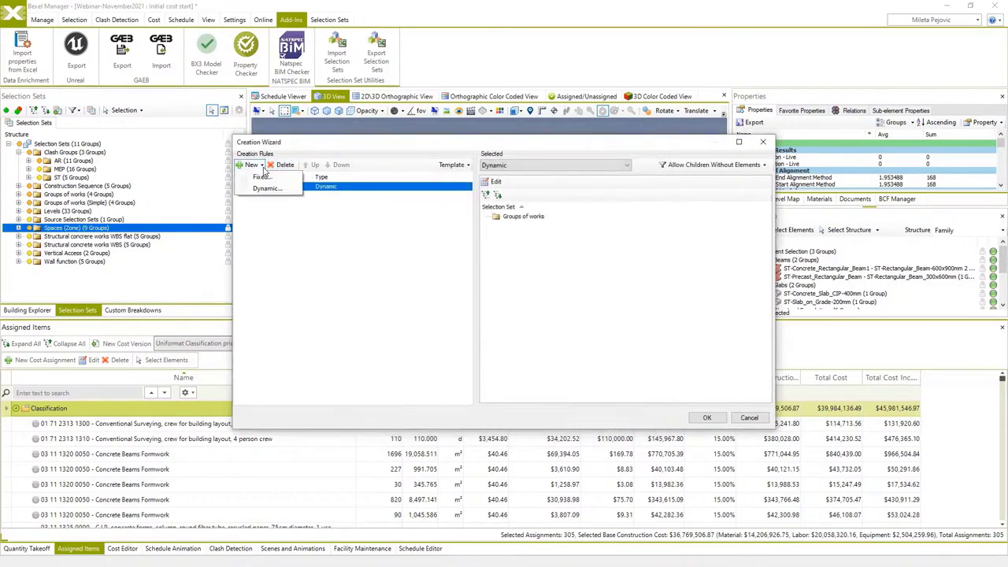
{"action": "left_click", "coordinate": [272, 184]}
{"action": "left_click", "coordinate": [376, 209]}
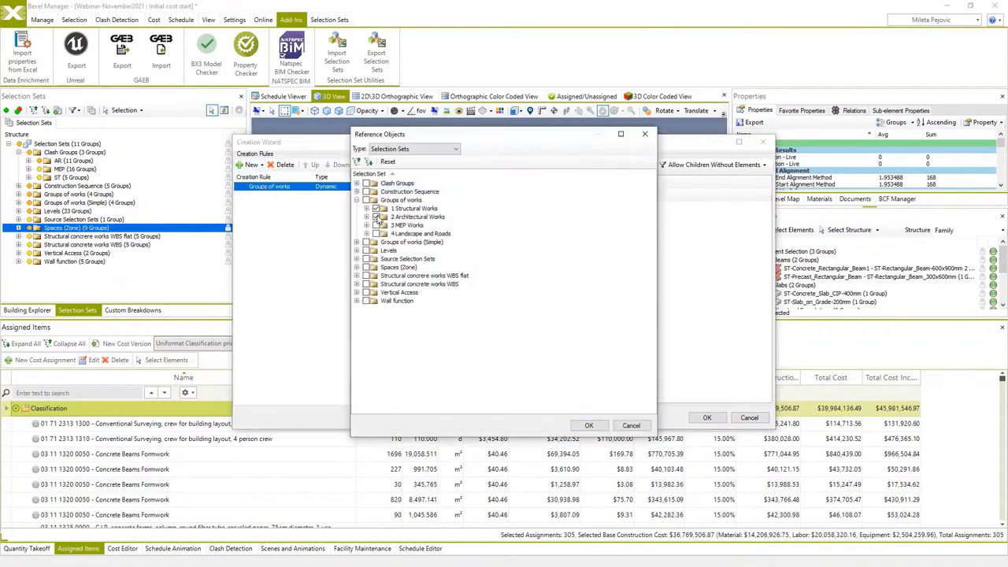
{"action": "left_click", "coordinate": [376, 217]}
{"action": "left_click", "coordinate": [376, 225]}
{"action": "left_click", "coordinate": [376, 233]}
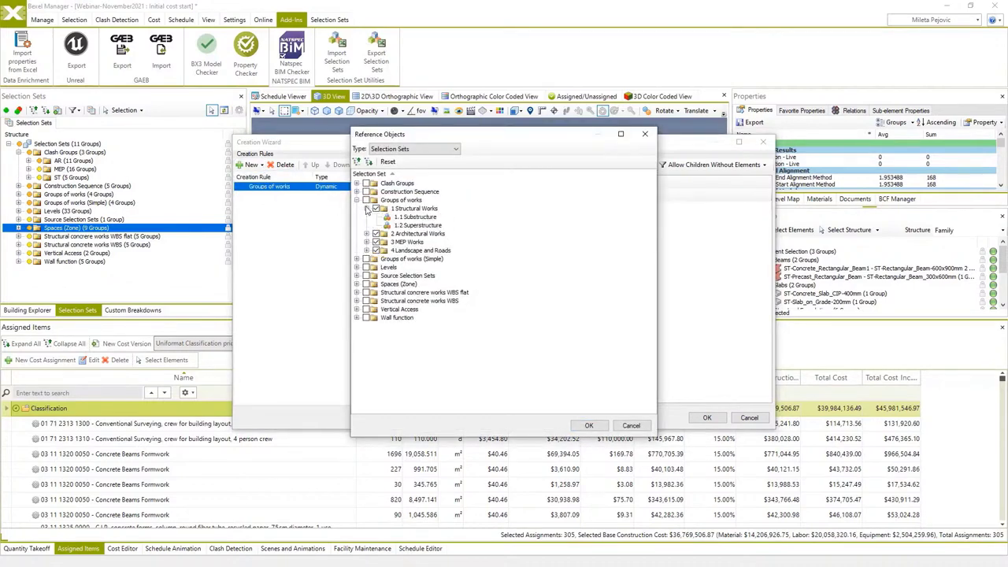
Accept the four work groups under Groups of works as a dynamic selection-set creation rule.
{"action": "left_click", "coordinate": [588, 425]}
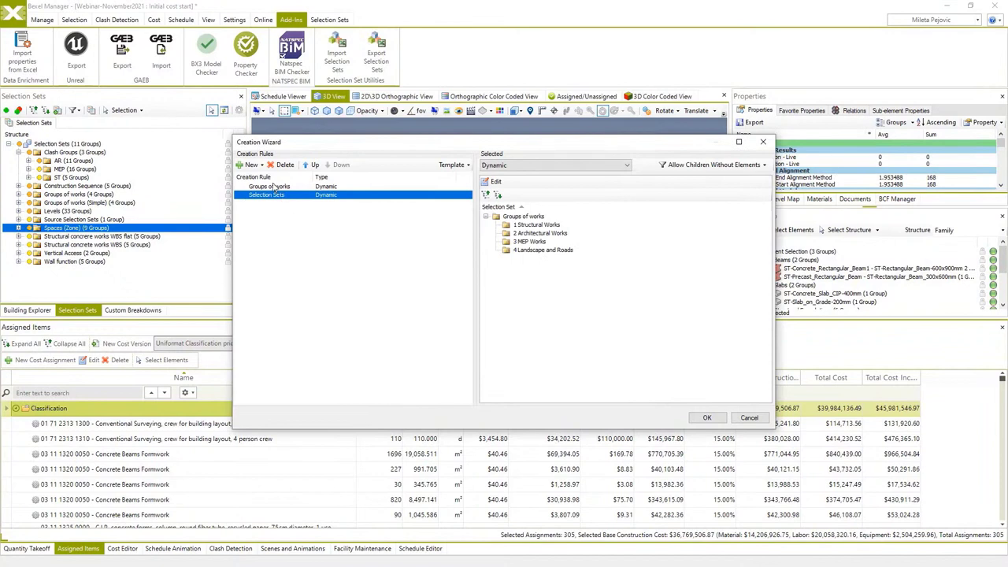
Add a fixed Buildings rule covering Building Site, Office Building 01 and Tower Building, and move it to the top of the creation rules.
{"action": "left_click", "coordinate": [252, 165]}
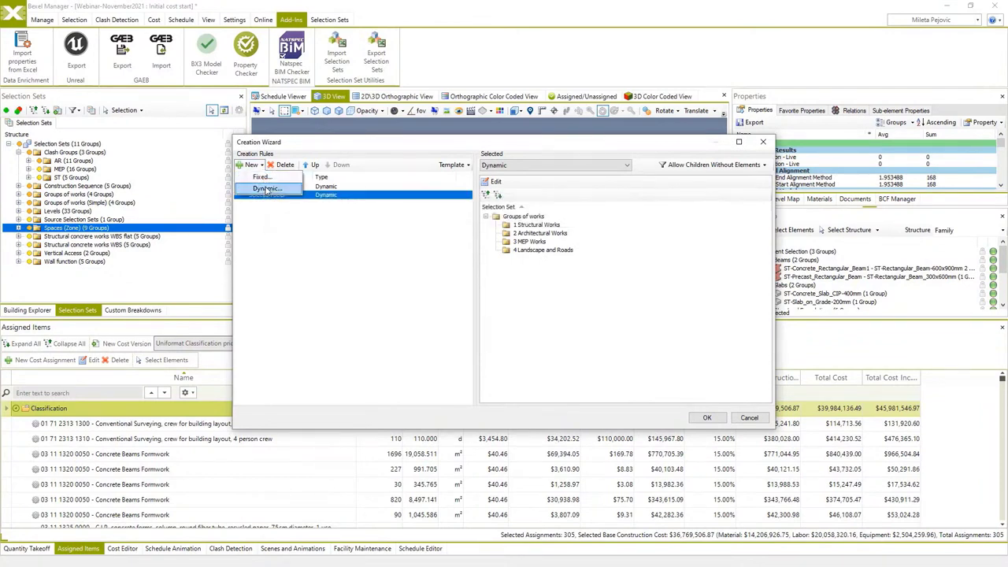
{"action": "left_click", "coordinate": [266, 189]}
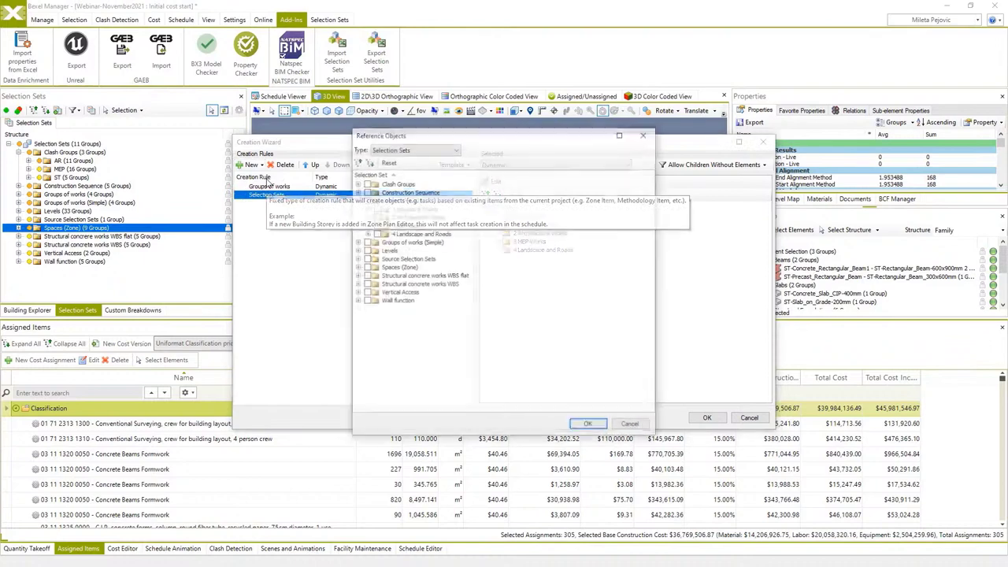
{"action": "left_click", "coordinate": [454, 151]}
{"action": "left_click", "coordinate": [389, 167]}
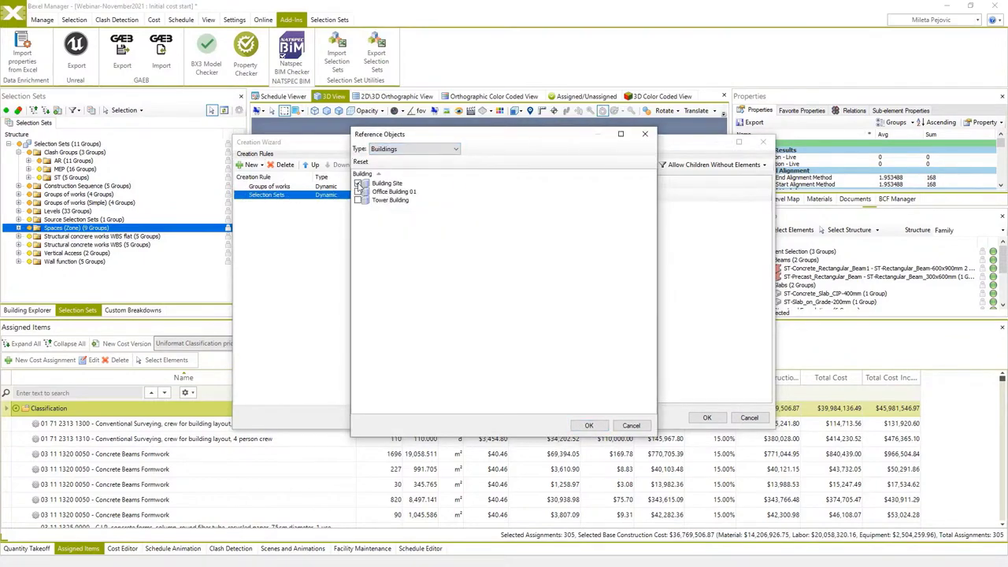
{"action": "left_click", "coordinate": [589, 425]}
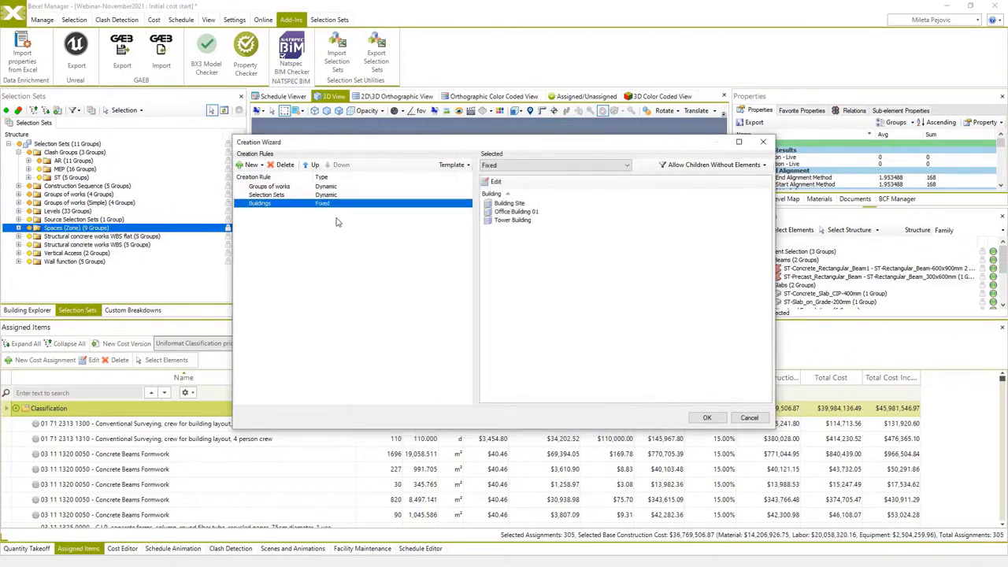
{"action": "left_click", "coordinate": [311, 166]}
{"action": "left_click", "coordinate": [311, 165]}
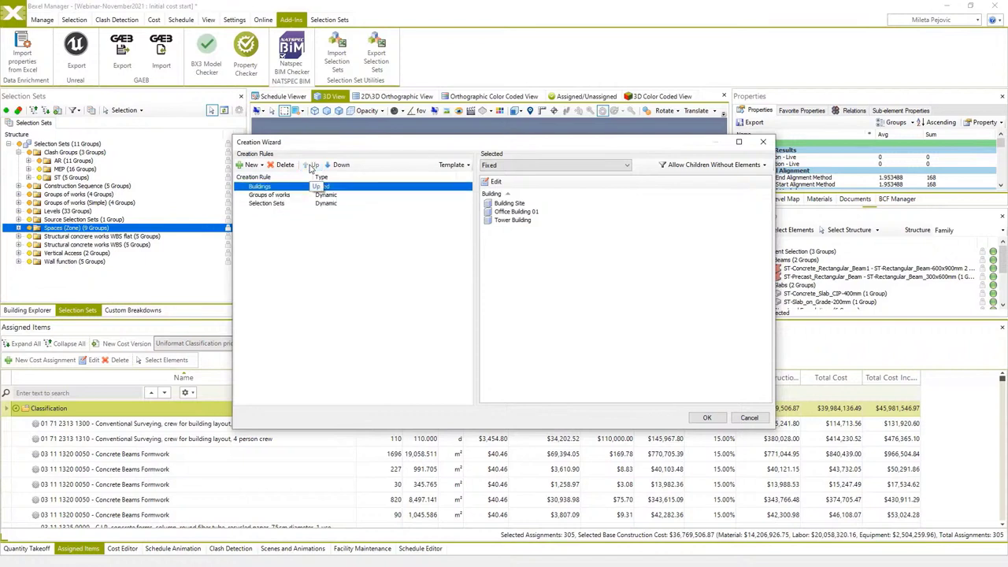
Add a dynamic rule for the Levels selection set at the end of the creation rules and apply the grouping.
{"action": "left_click", "coordinate": [268, 203]}
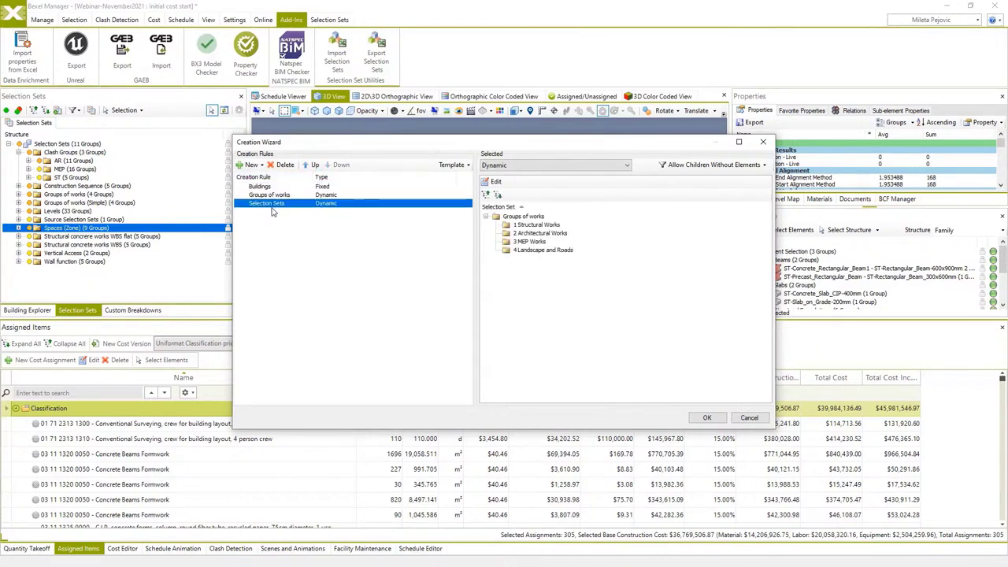
{"action": "left_click", "coordinate": [254, 165]}
{"action": "left_click", "coordinate": [265, 190]}
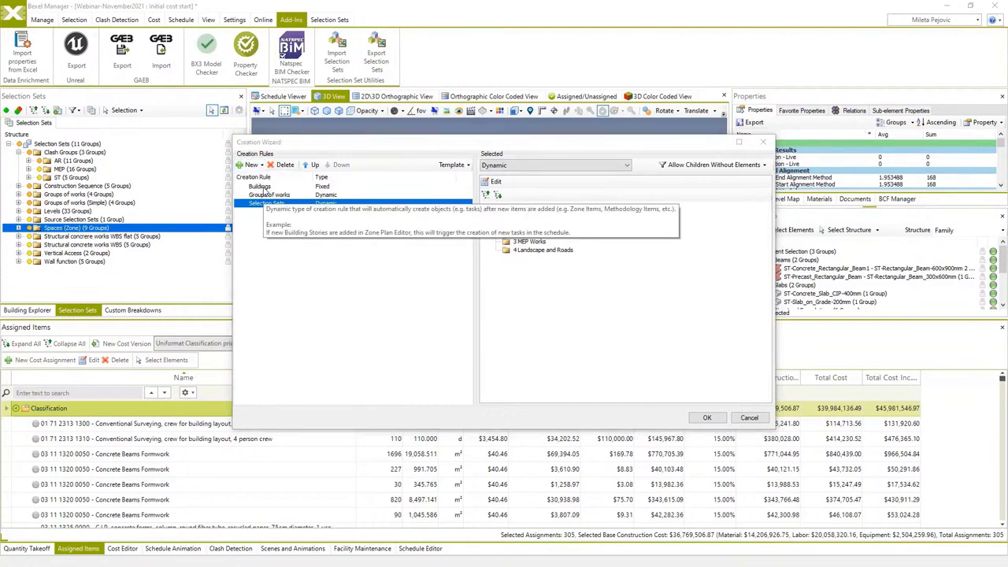
{"action": "left_click", "coordinate": [454, 150]}
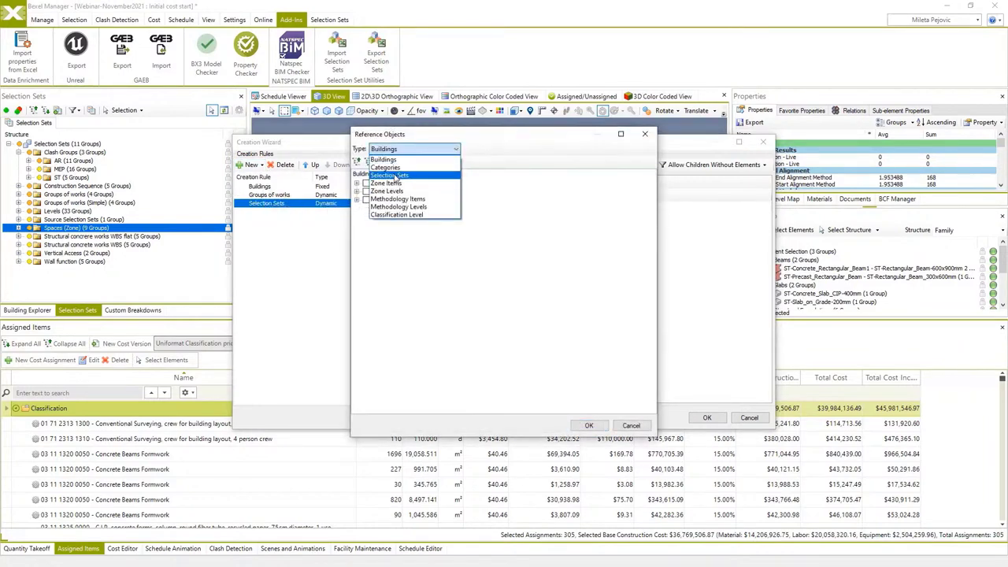
{"action": "left_click", "coordinate": [394, 175]}
{"action": "left_click", "coordinate": [361, 250]}
{"action": "left_click", "coordinate": [589, 425]}
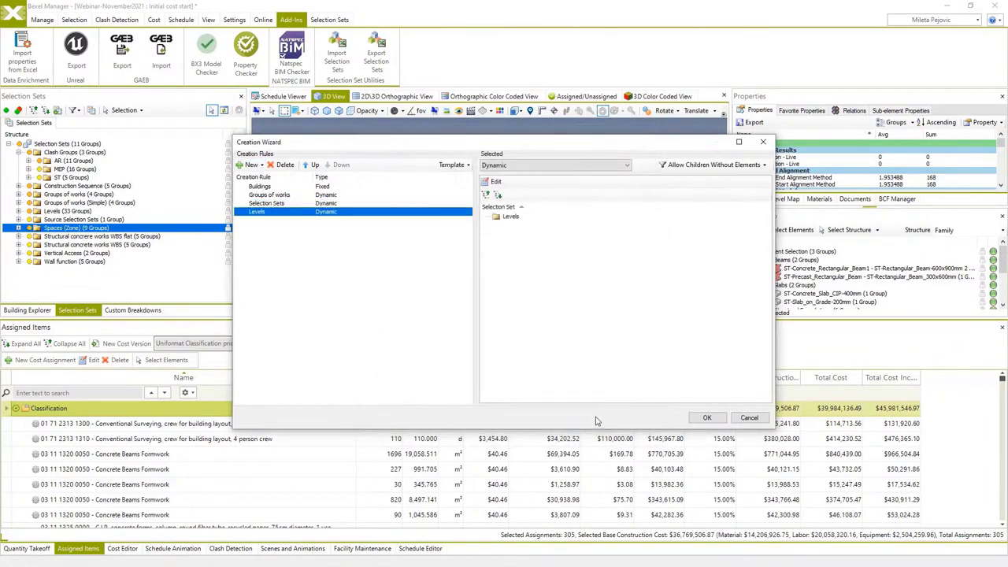
{"action": "left_click", "coordinate": [707, 418]}
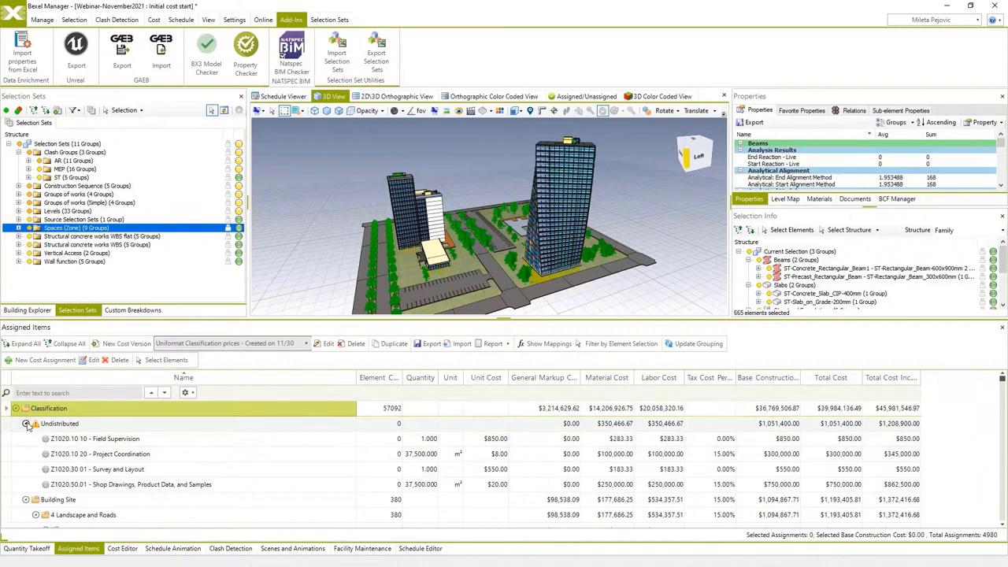
Collapse the Undistributed, Building Site, Office Building 01 and Tower Building groups in the assigned items.
{"action": "left_click", "coordinate": [26, 423]}
{"action": "left_click", "coordinate": [26, 439]}
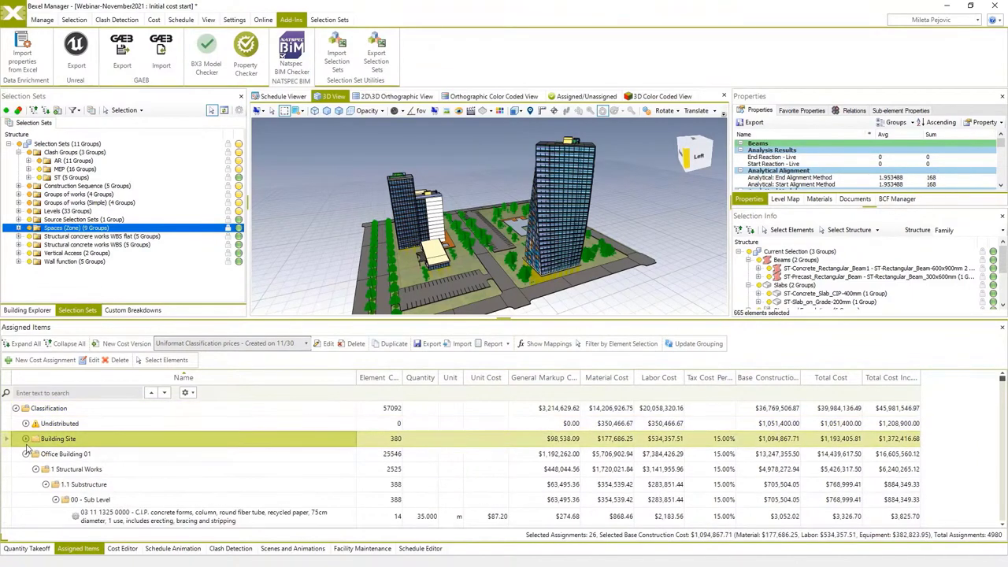
{"action": "left_click", "coordinate": [26, 454]}
{"action": "left_click", "coordinate": [25, 469]}
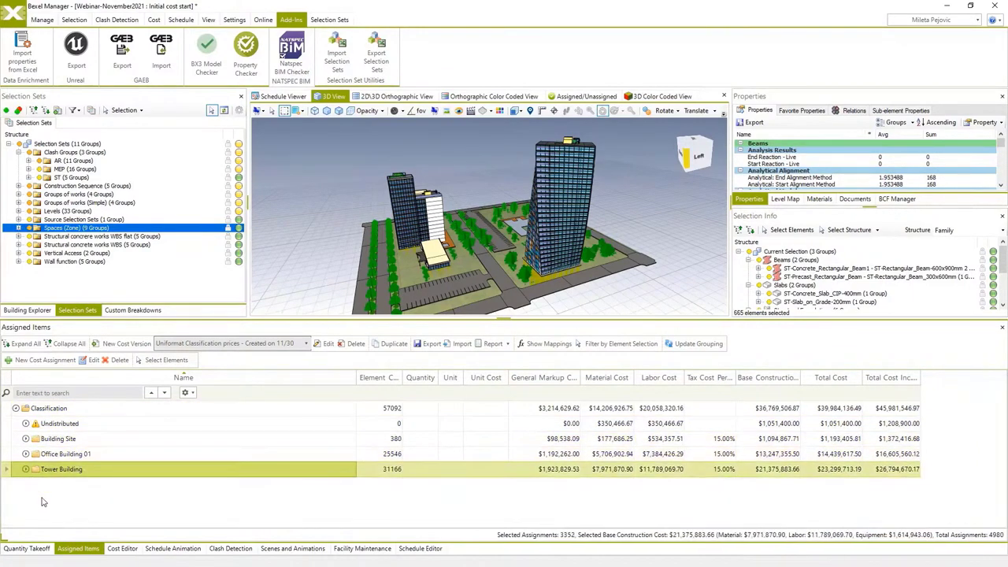
Examine the cost items in the Undistributed group and collapse it again.
{"action": "left_click", "coordinate": [57, 429]}
{"action": "left_click", "coordinate": [26, 424]}
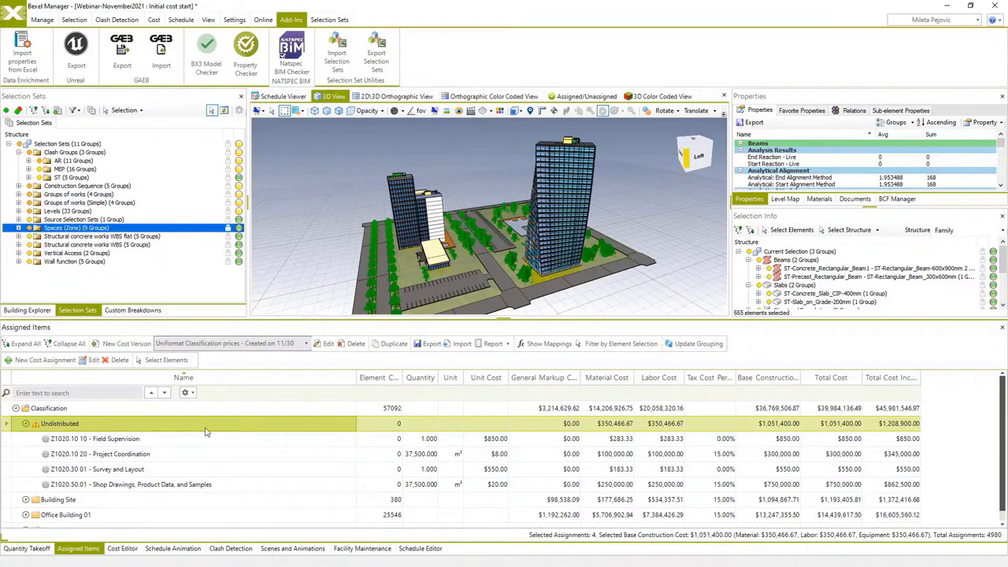
{"action": "left_click", "coordinate": [25, 424]}
{"action": "left_click", "coordinate": [30, 439]}
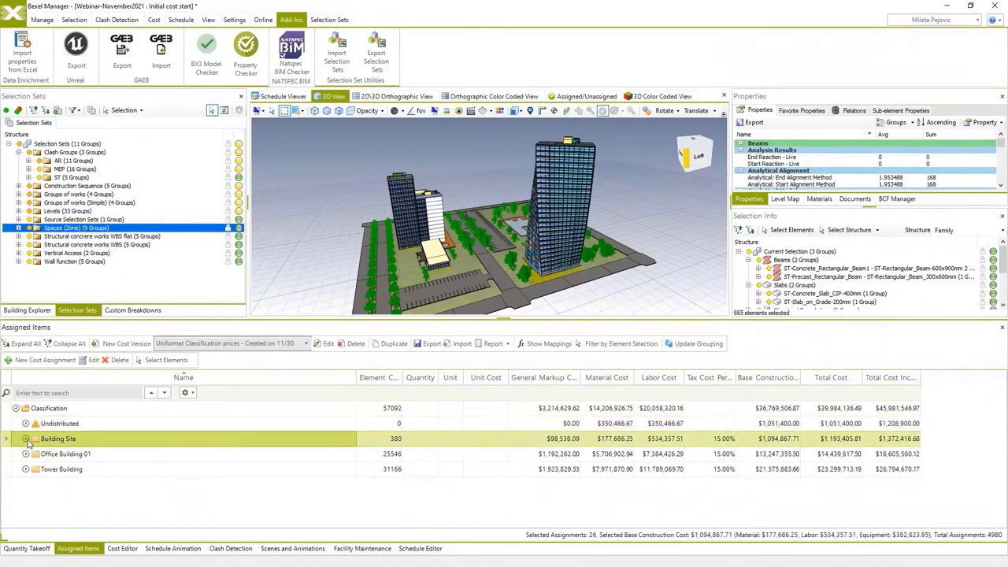
Examine the subgroups of 4 Landscape and Roads under Building Site.
{"action": "left_click", "coordinate": [26, 438]}
{"action": "left_click", "coordinate": [37, 455]}
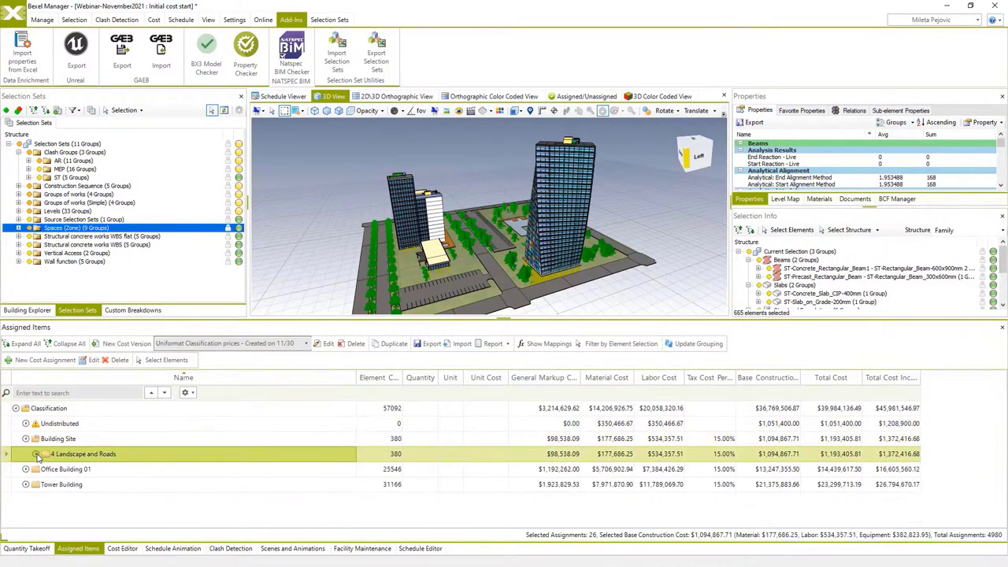
{"action": "left_click", "coordinate": [36, 454]}
{"action": "key", "text": "Down"}
{"action": "key", "text": "Down"}
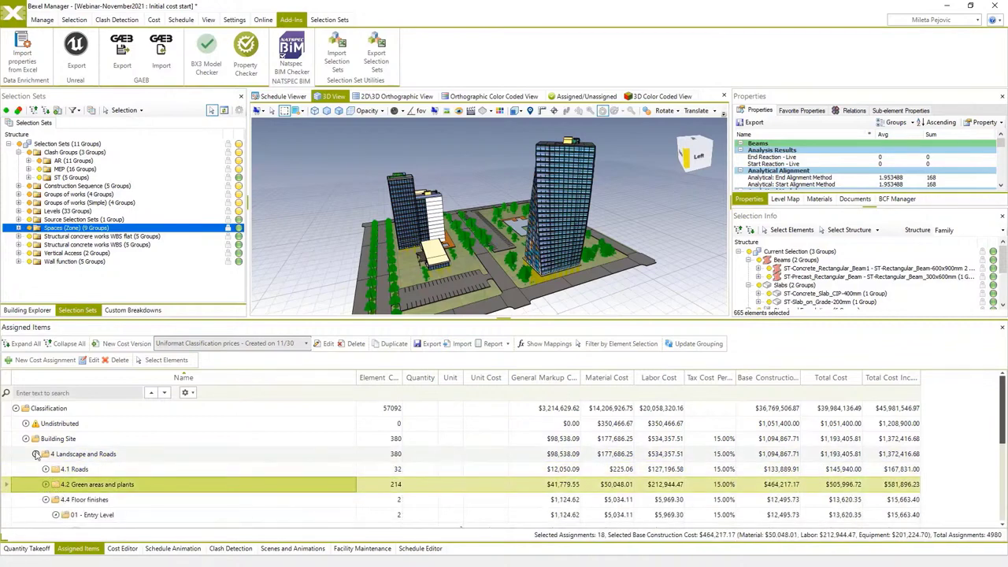
{"action": "left_click", "coordinate": [36, 454]}
Examine the Tower Building's superstructure items, and collapse its Structural, Architectural and MEP Works groups.
{"action": "left_click", "coordinate": [25, 484]}
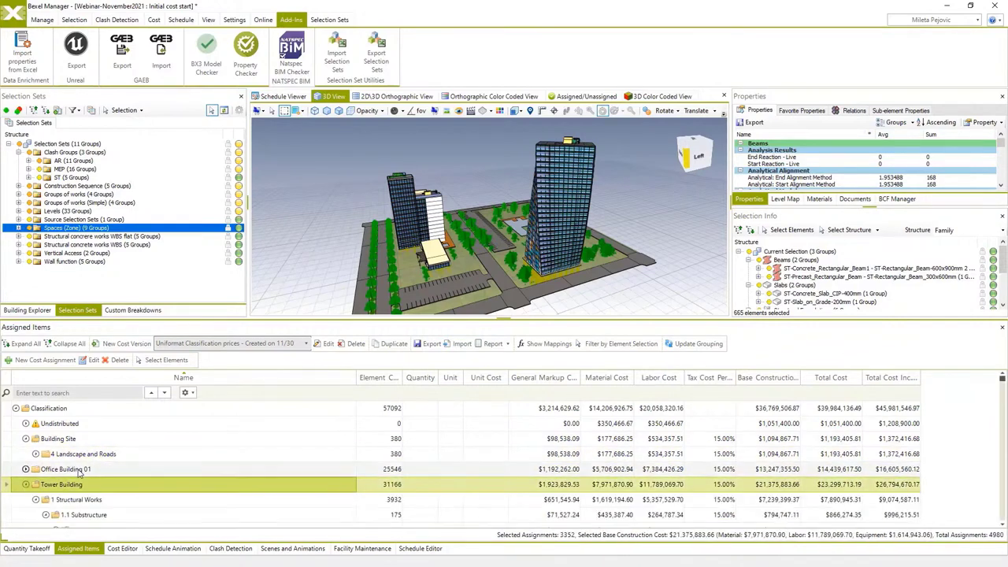
{"action": "left_click", "coordinate": [45, 451]}
{"action": "left_click", "coordinate": [46, 451]}
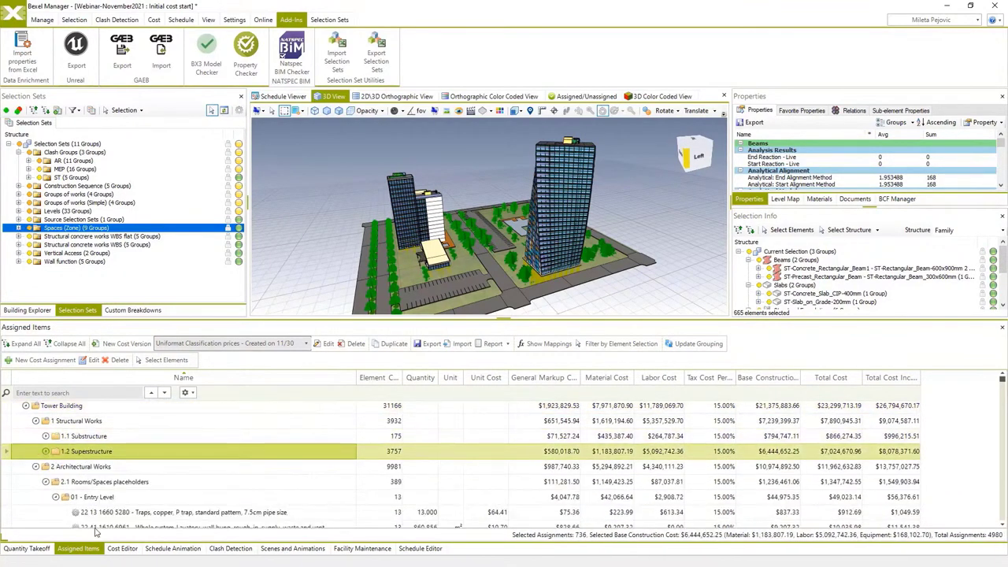
{"action": "left_click", "coordinate": [45, 451]}
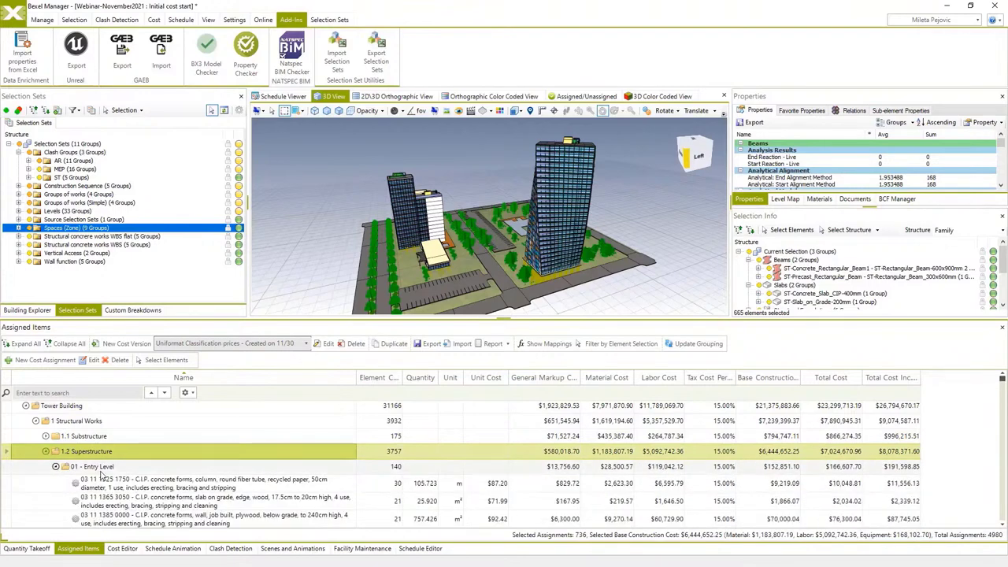
{"action": "left_click", "coordinate": [57, 466]}
{"action": "left_click", "coordinate": [36, 421]}
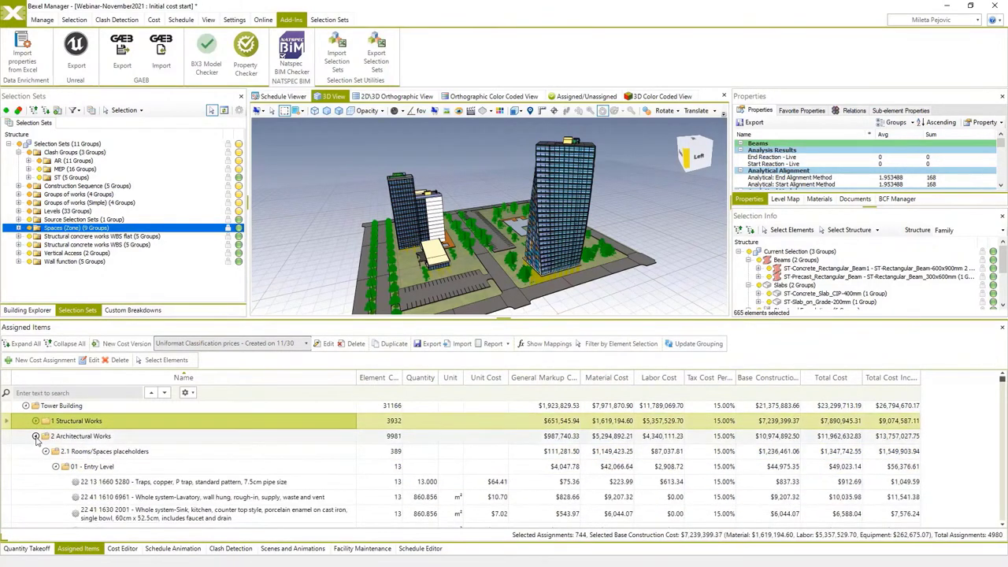
{"action": "left_click", "coordinate": [35, 437]}
{"action": "left_click", "coordinate": [36, 451]}
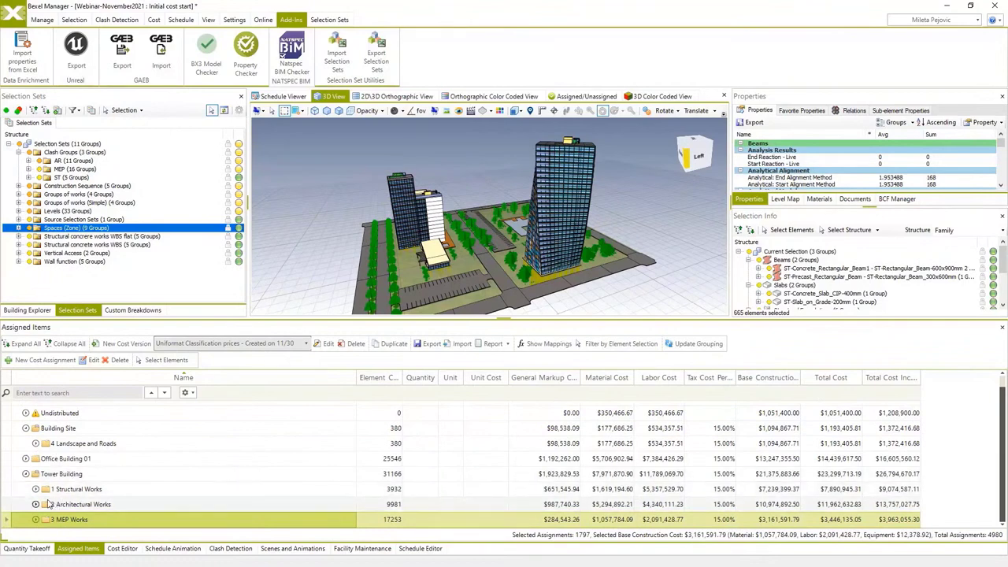
Examine the Tower Building's superstructure costs floor by floor under Structural Works, and collapse the building groups.
{"action": "left_click", "coordinate": [36, 489]}
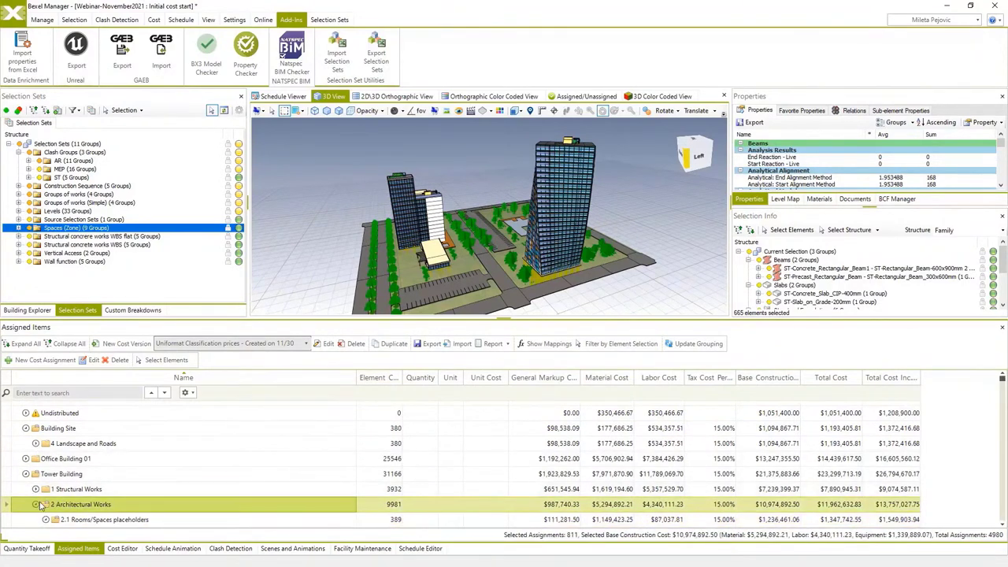
{"action": "scroll", "coordinate": [79, 473], "scroll_direction": "down", "scroll_amount": 2}
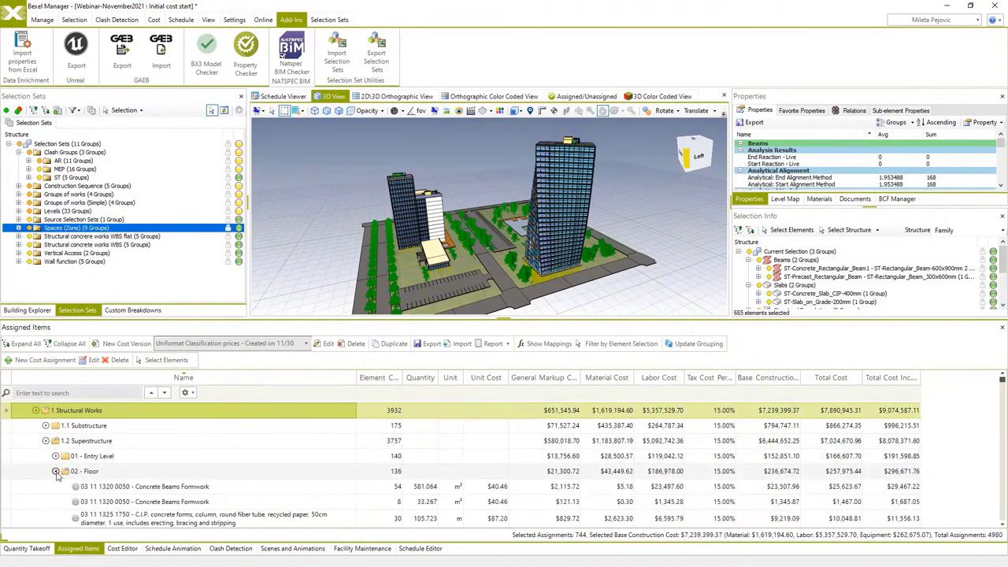
{"action": "left_click", "coordinate": [55, 471]}
{"action": "left_click", "coordinate": [55, 487]}
{"action": "scroll", "coordinate": [111, 480], "scroll_direction": "down", "scroll_amount": 5}
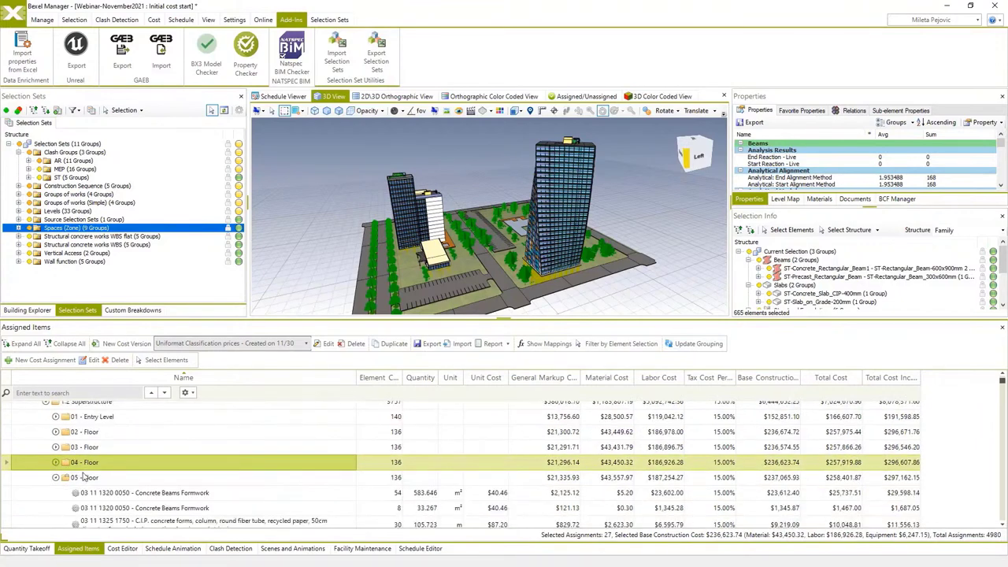
{"action": "scroll", "coordinate": [161, 471], "scroll_direction": "up", "scroll_amount": 10}
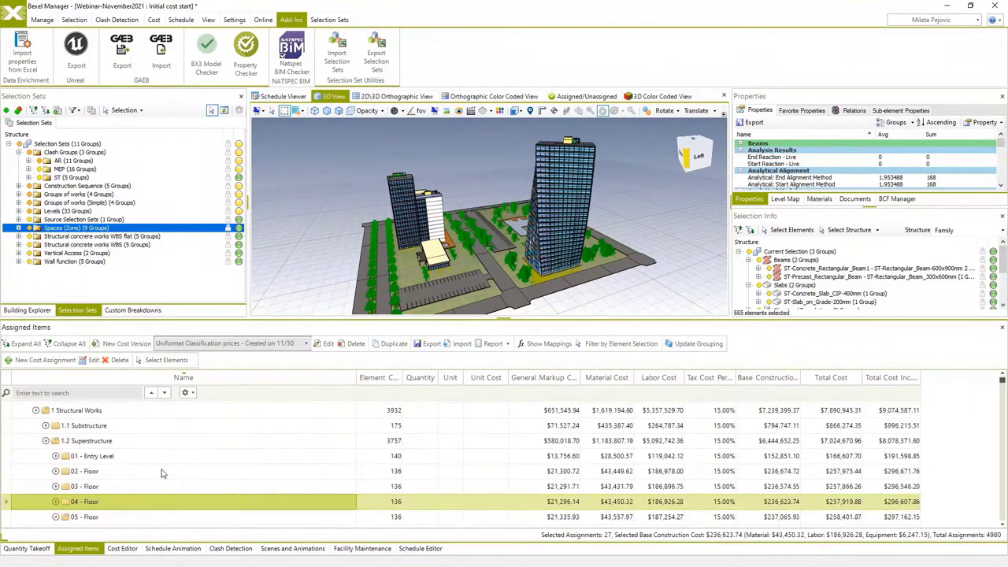
{"action": "left_click", "coordinate": [30, 499]}
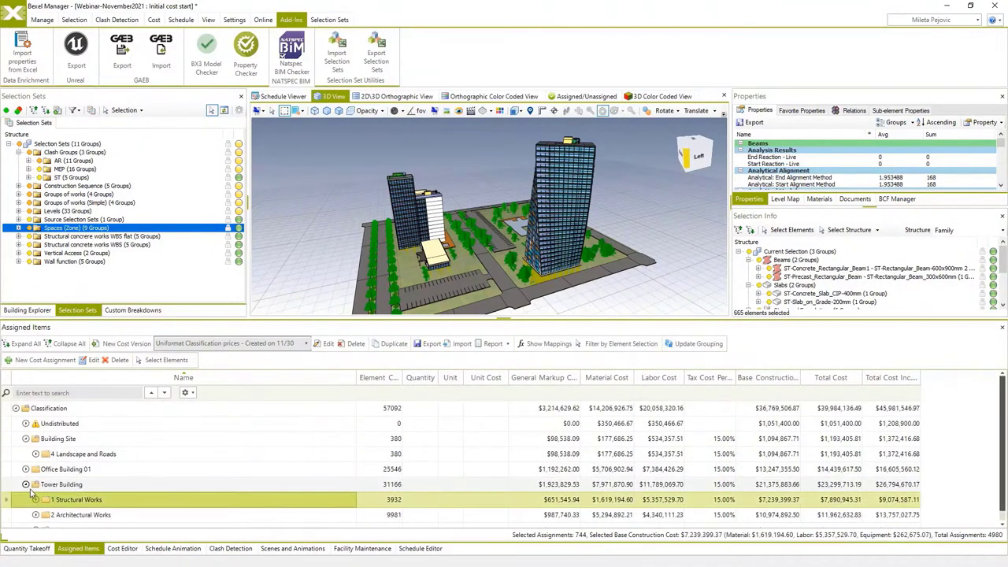
{"action": "left_click", "coordinate": [25, 484]}
{"action": "left_click", "coordinate": [25, 438]}
Select the model elements assigned to Building Site, followed by those assigned to Office Building 01.
{"action": "right_click", "coordinate": [113, 438]}
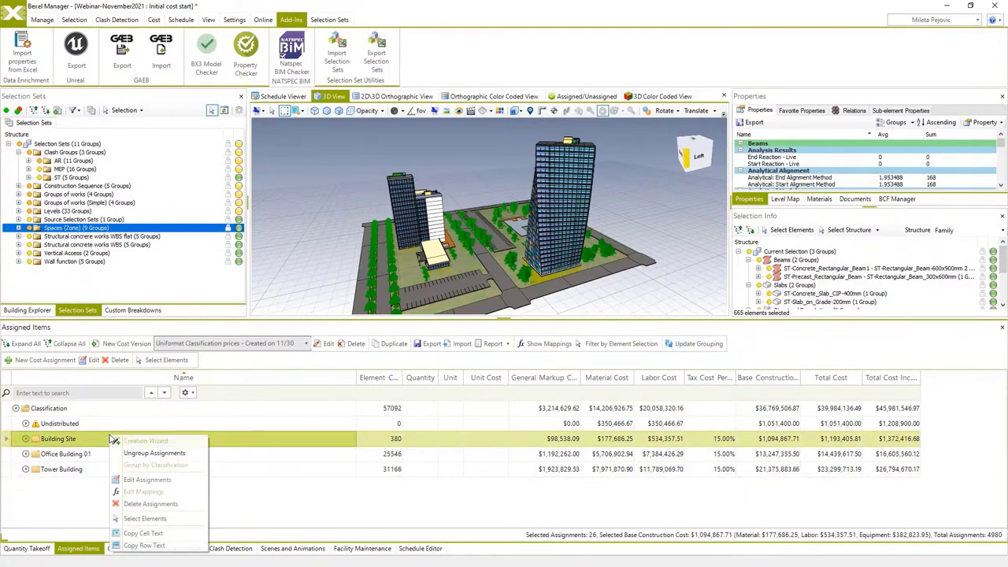
{"action": "left_click", "coordinate": [147, 518]}
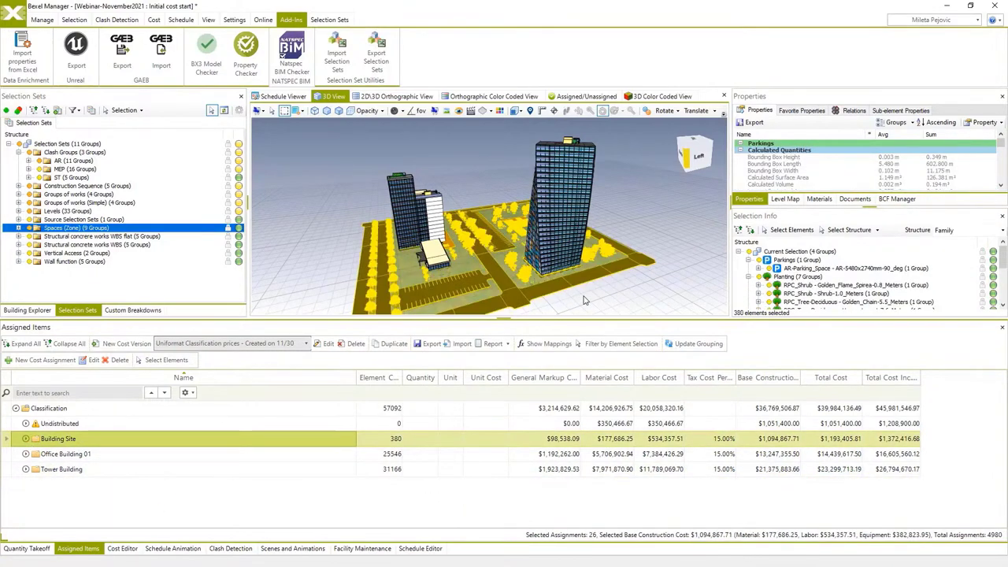
{"action": "left_click", "coordinate": [68, 455]}
{"action": "right_click", "coordinate": [68, 455]}
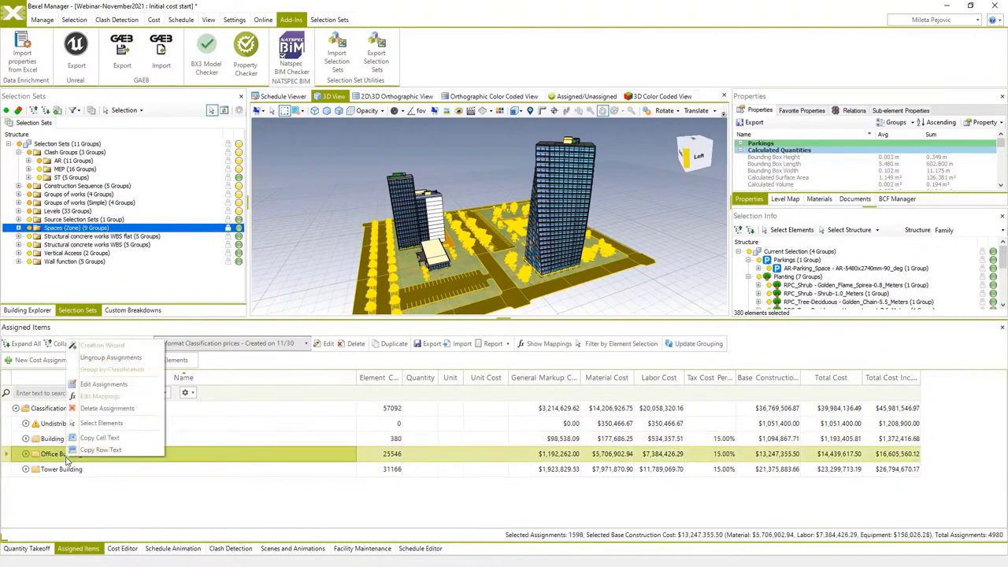
{"action": "left_click", "coordinate": [110, 428]}
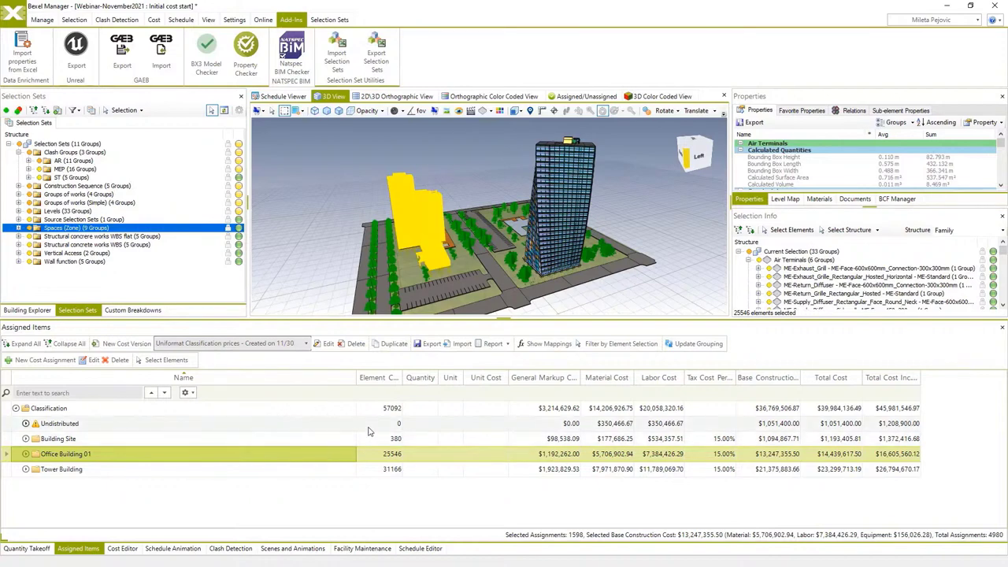
Export the assigned items to an Excel file named "BOQ export uniformat" and open it in Excel.
{"action": "left_click", "coordinate": [430, 344]}
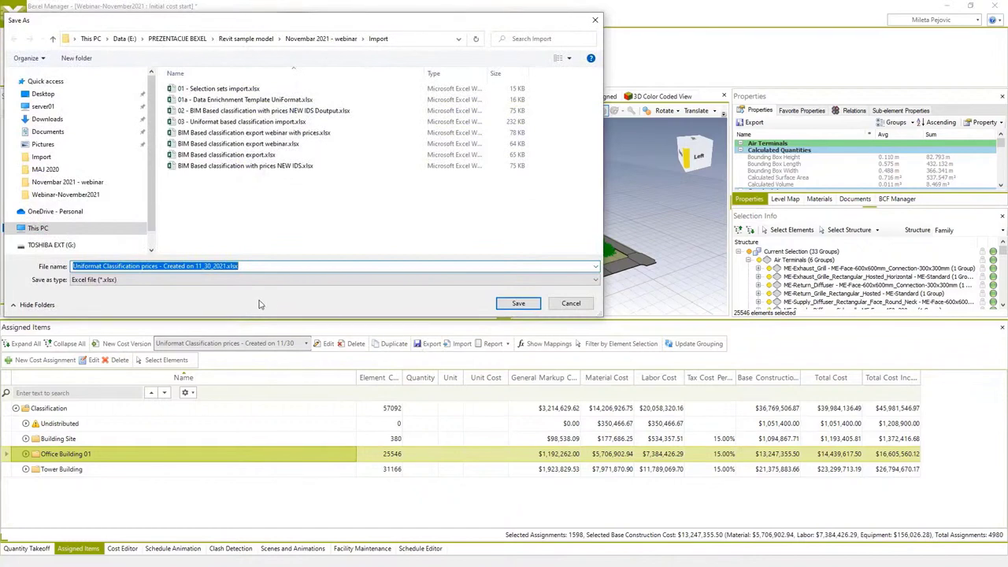
{"action": "type", "text": "BOQ export uniformat"}
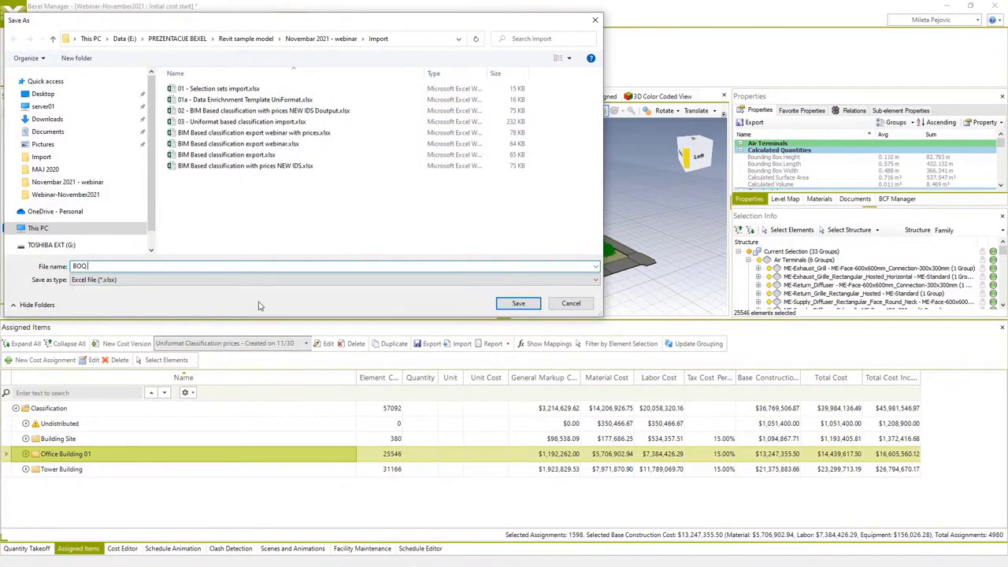
{"action": "left_click", "coordinate": [519, 304]}
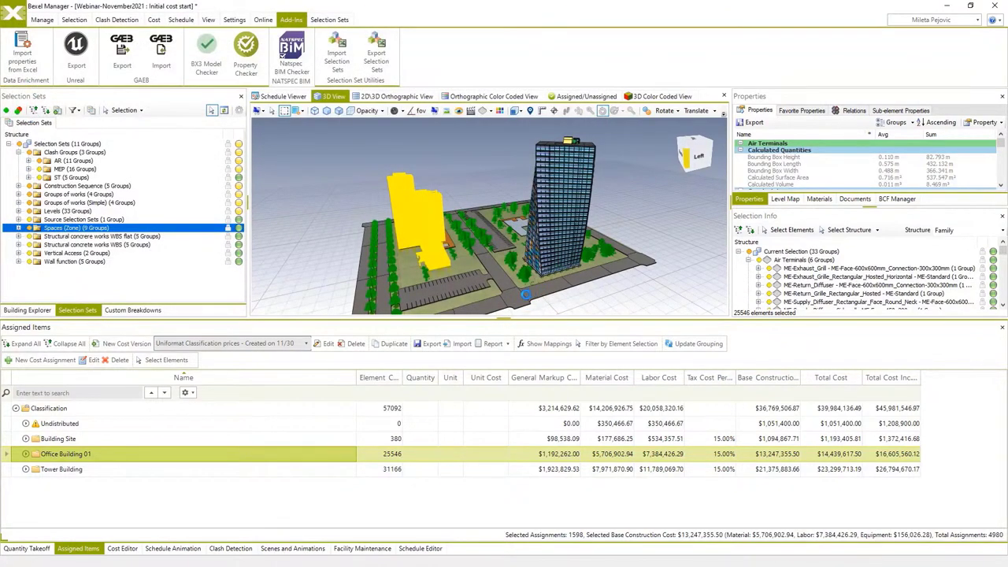
{"action": "left_click", "coordinate": [531, 329]}
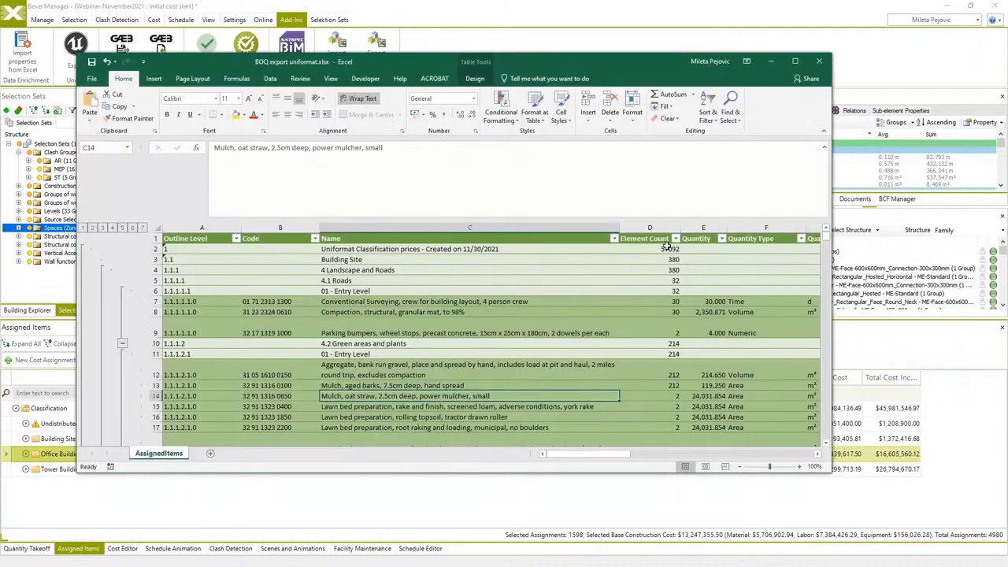
Reduce the exported sheet's outline to the building totals for review, and expand it back to all item levels.
{"action": "left_click", "coordinate": [795, 62]}
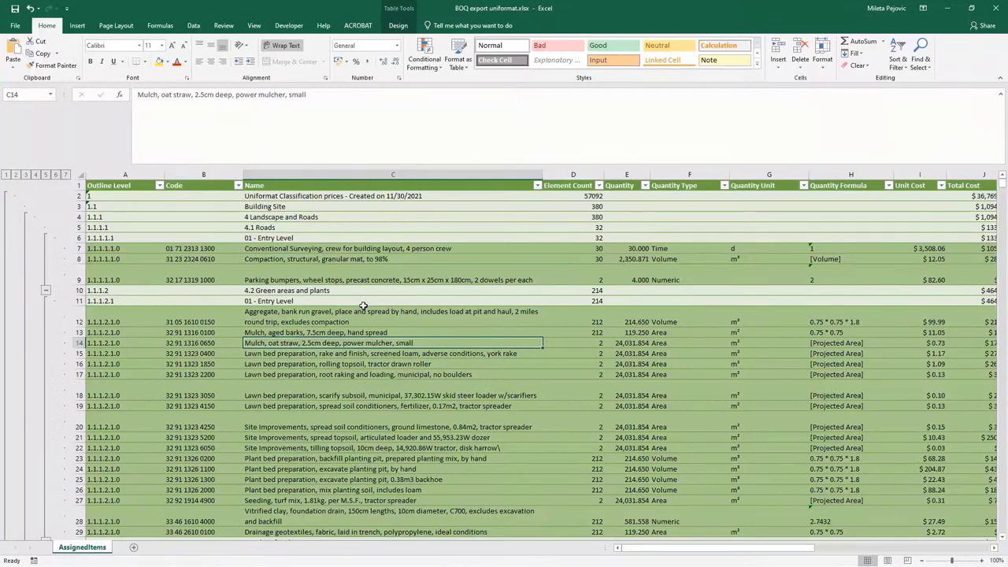
{"action": "left_click", "coordinate": [25, 175]}
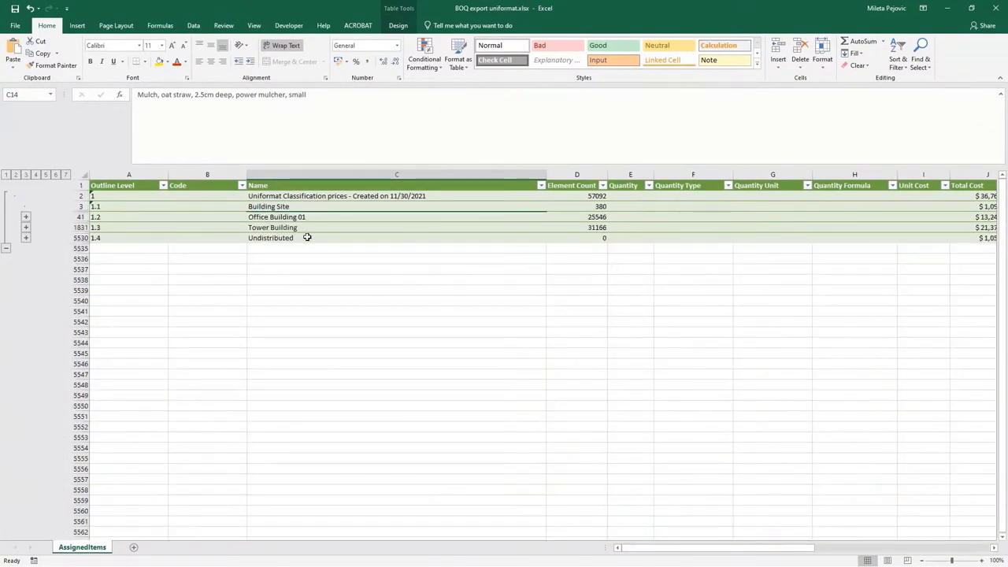
{"action": "left_click_drag", "start_coordinate": [644, 547], "coordinate": [624, 547]}
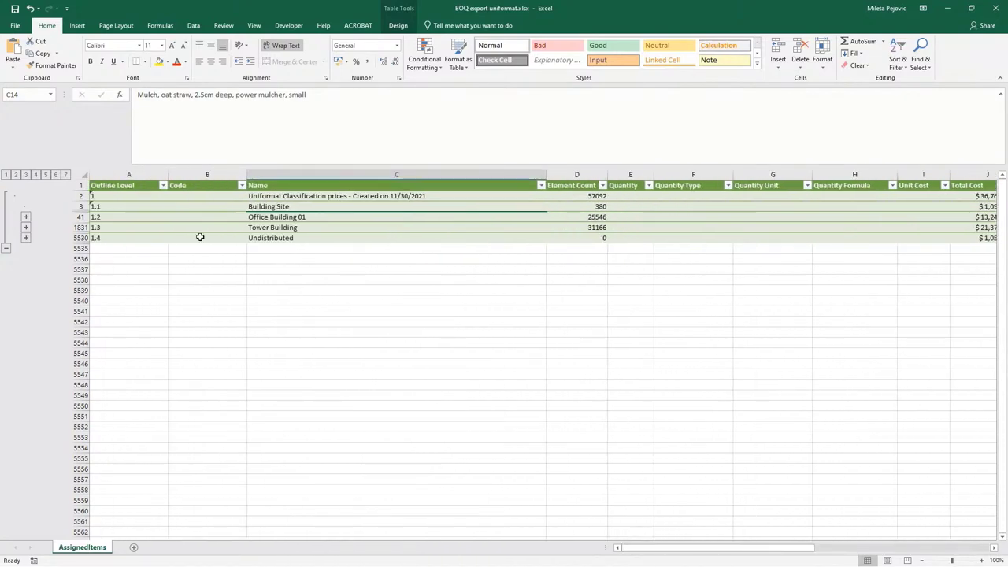
{"action": "left_click", "coordinate": [66, 175]}
Narrow the Name, Code and Outline Level columns to bring the cost columns into view.
{"action": "left_click_drag", "start_coordinate": [541, 173], "coordinate": [421, 173]}
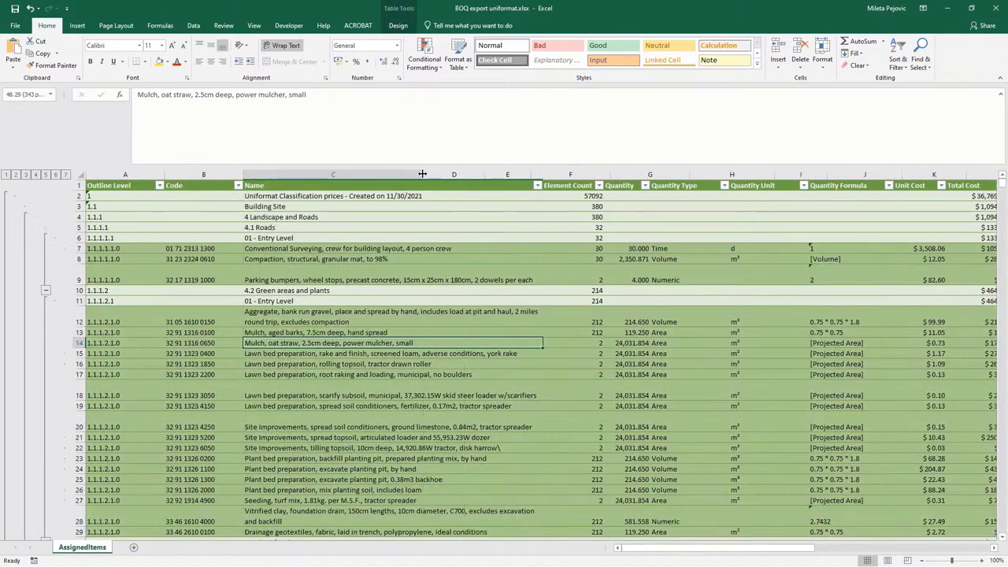
{"action": "left_click_drag", "start_coordinate": [244, 174], "coordinate": [226, 174]}
{"action": "left_click_drag", "start_coordinate": [164, 174], "coordinate": [141, 174]}
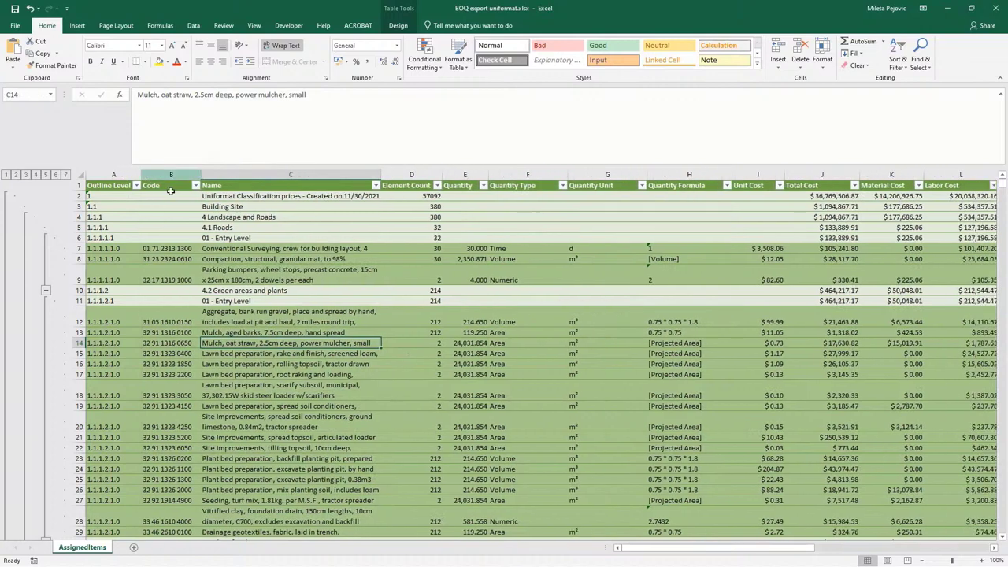
Examine the exported names, quantities, units, unit costs and total costs from the Building Site items down to the Office Building 01 floors.
{"action": "left_click", "coordinate": [271, 278]}
{"action": "left_click", "coordinate": [236, 206]}
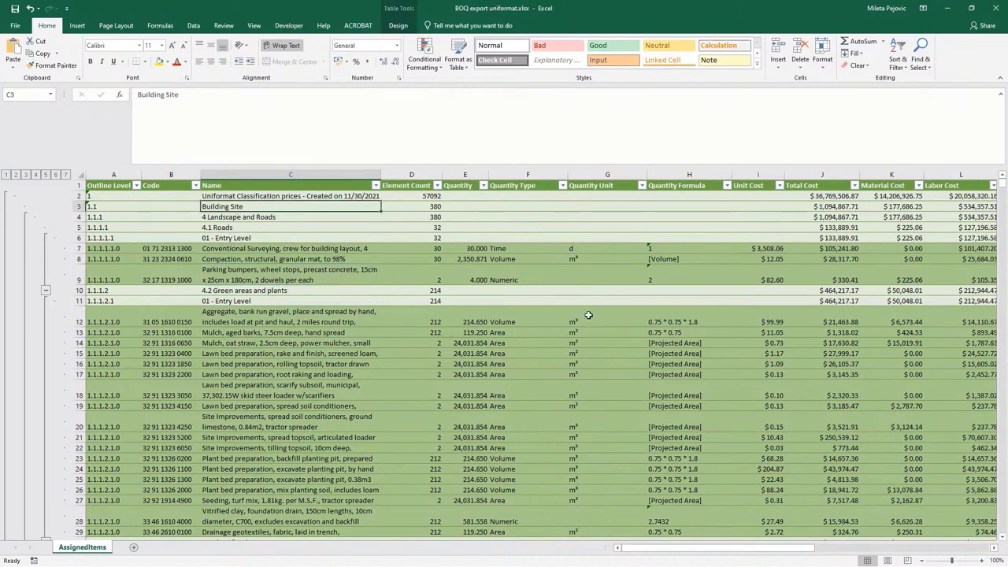
{"action": "left_click", "coordinate": [468, 173]}
{"action": "left_click", "coordinate": [607, 174]}
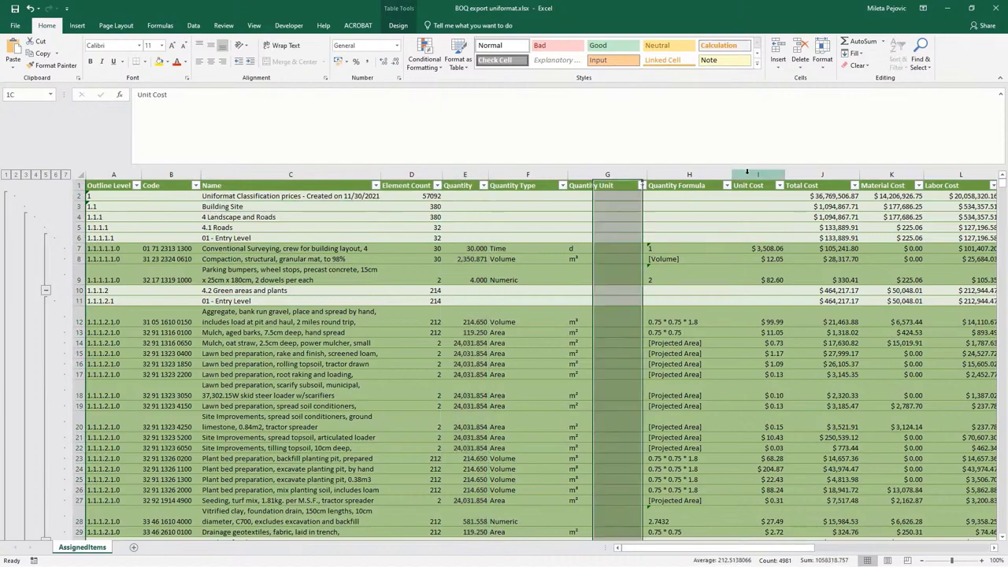
{"action": "left_click", "coordinate": [757, 174]}
{"action": "left_click", "coordinate": [830, 175]}
{"action": "left_click", "coordinate": [737, 322]}
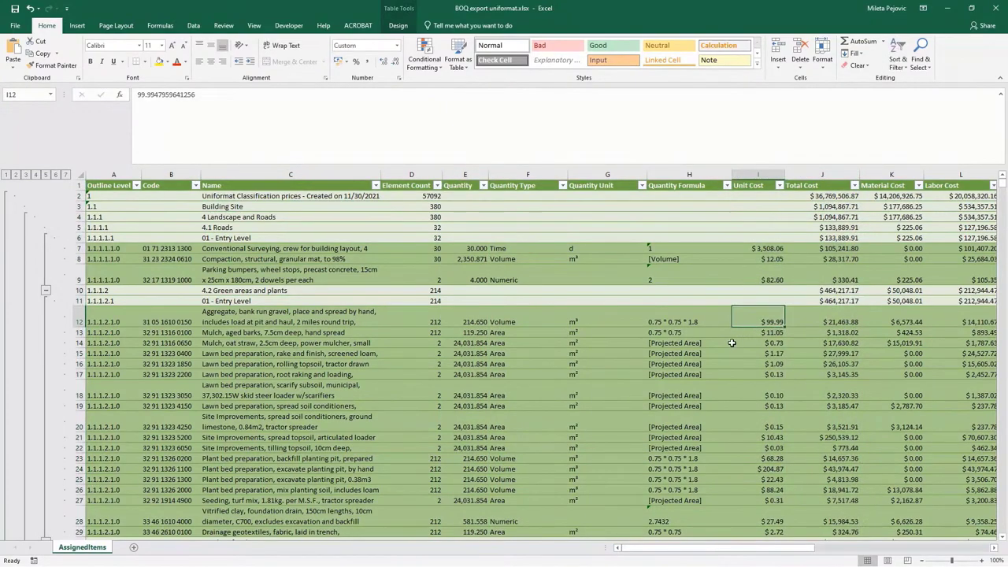
{"action": "scroll", "coordinate": [732, 340], "scroll_direction": "down", "scroll_amount": 12}
{"action": "left_click_drag", "start_coordinate": [1001, 188], "coordinate": [998, 229]}
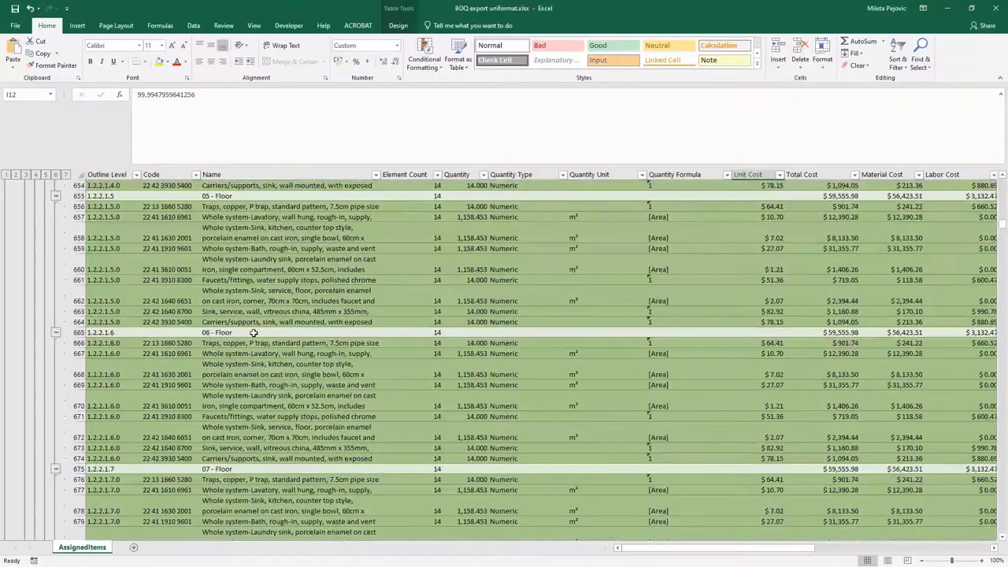
Close the "BOQ export uniformat" workbook without saving its changes and return to Bexel Manager.
{"action": "left_click", "coordinate": [971, 9]}
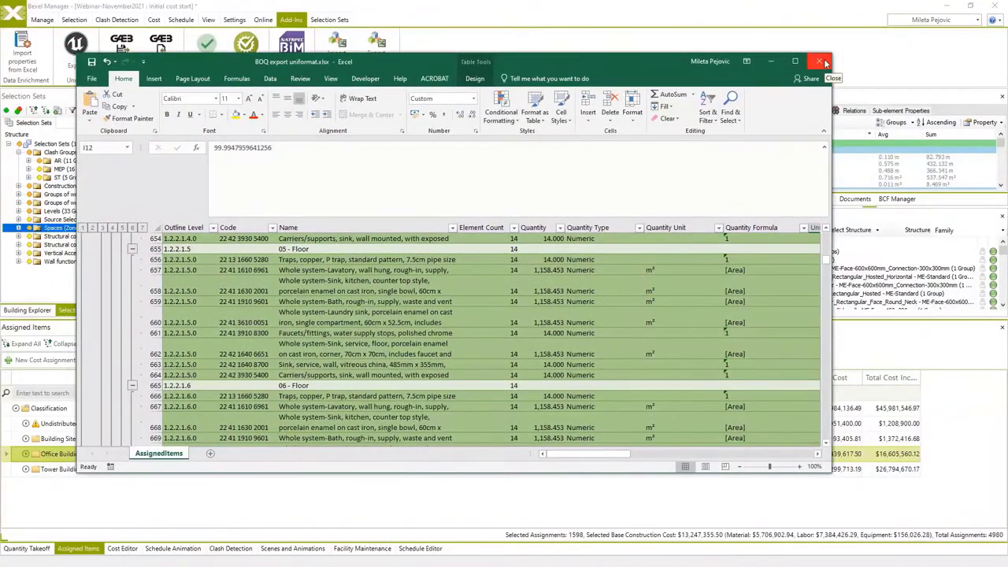
{"action": "left_click", "coordinate": [823, 63]}
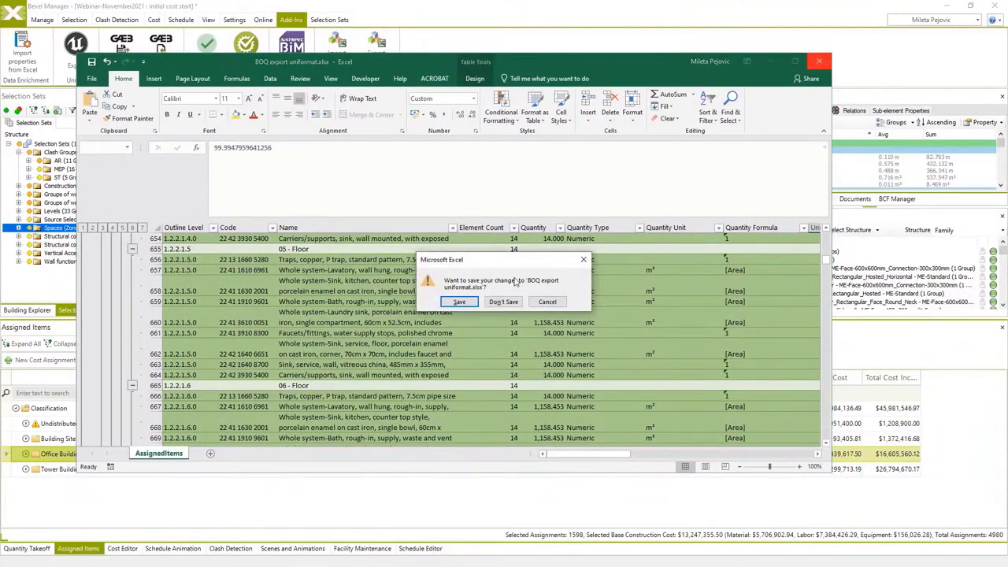
{"action": "left_click", "coordinate": [504, 301]}
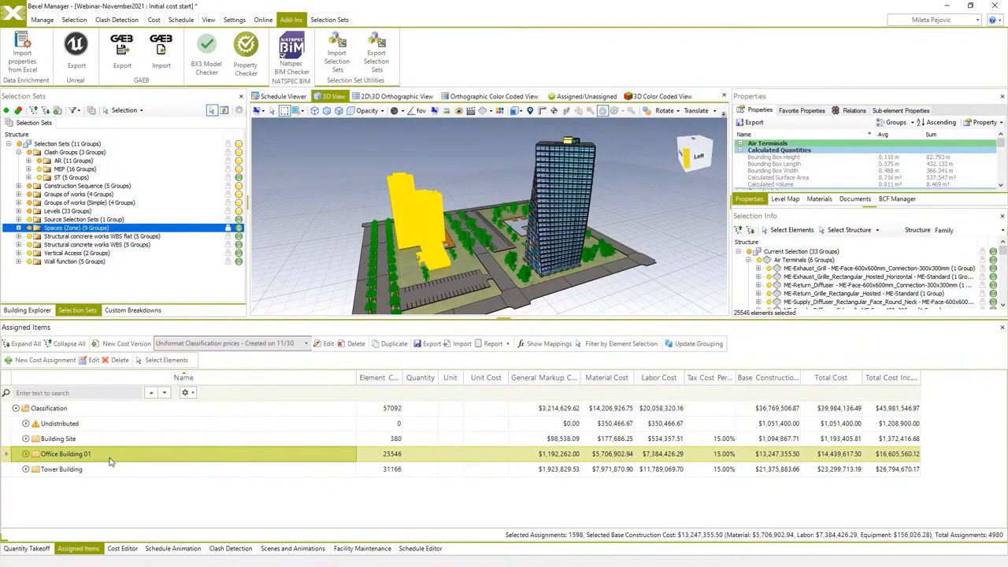
Ungroup all cost assignments under the Classification root of the Uniformat cost version.
{"action": "left_click", "coordinate": [48, 408]}
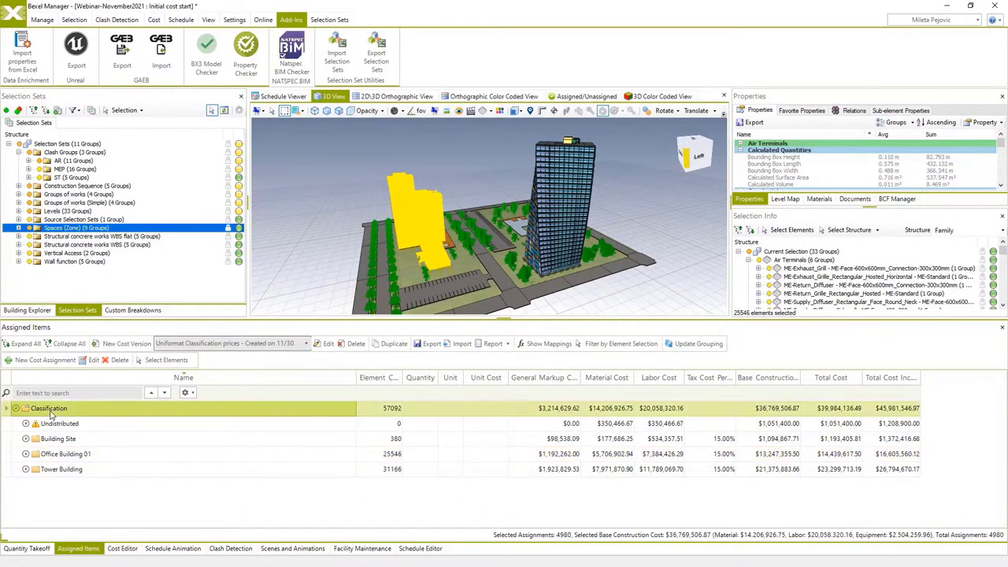
{"action": "right_click", "coordinate": [50, 412]}
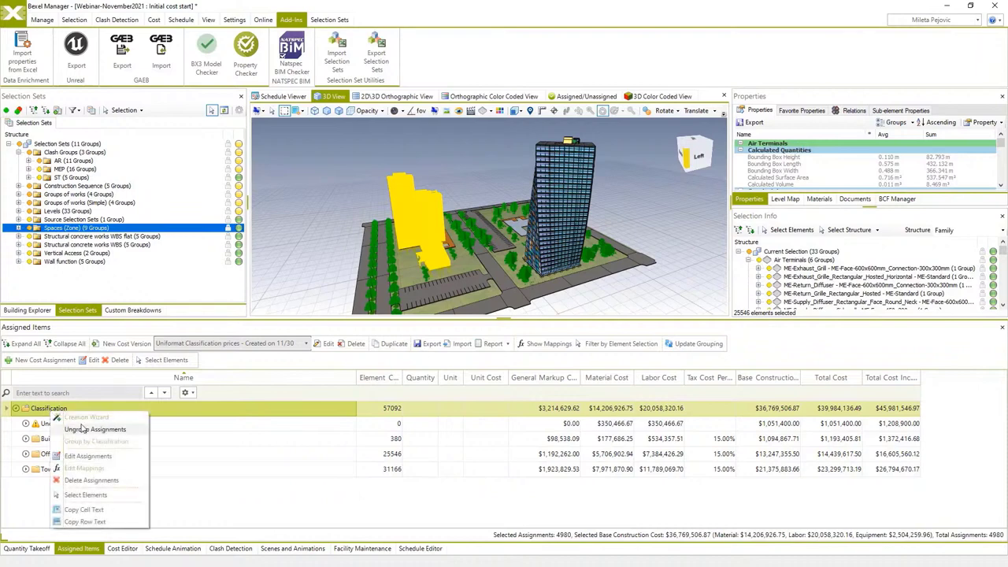
{"action": "left_click", "coordinate": [88, 430]}
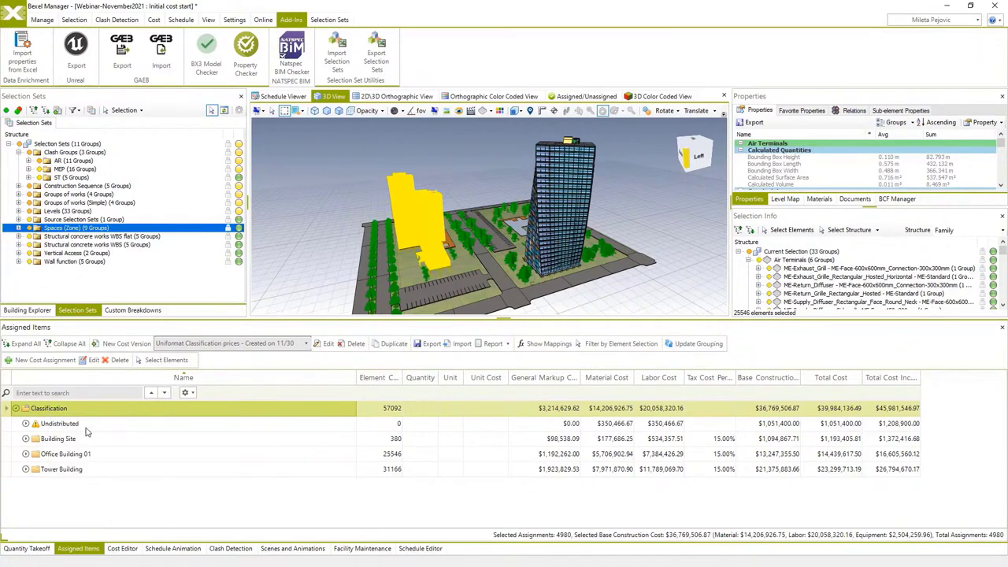
Start the Creation Wizard for the Classification root and add a fixed Buildings rule with Building Site, Office Building 01 and Tower Building.
{"action": "right_click", "coordinate": [79, 419]}
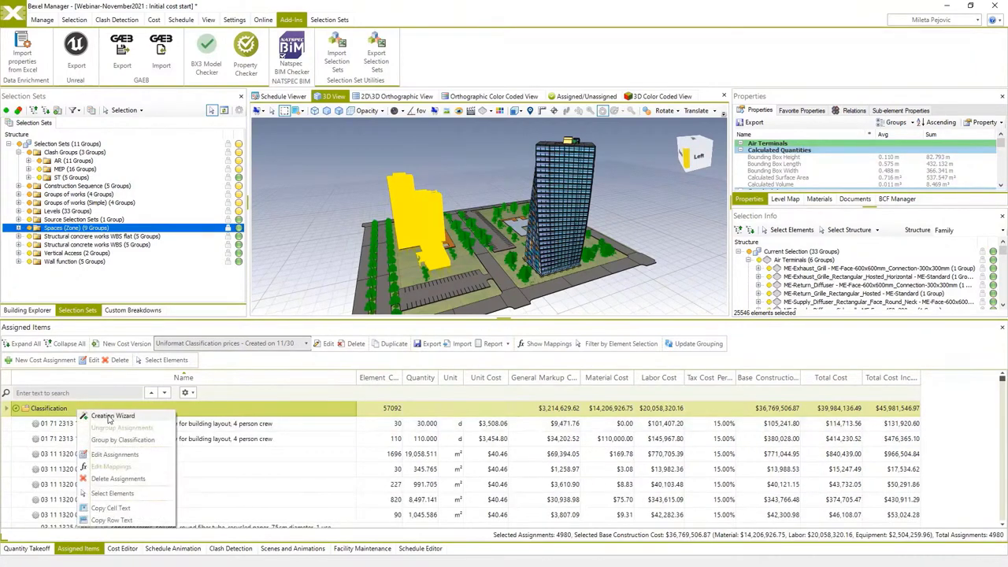
{"action": "left_click", "coordinate": [110, 416]}
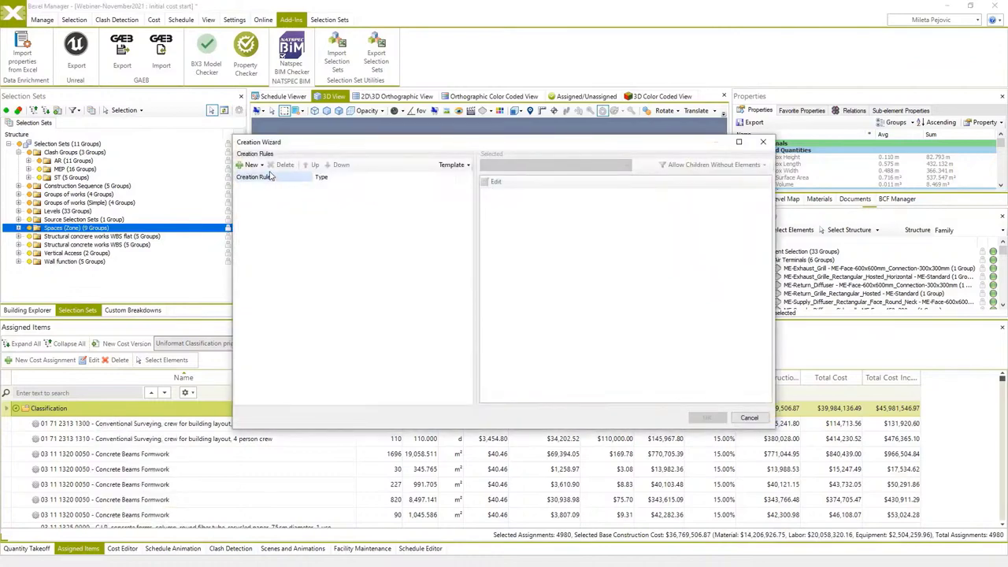
{"action": "left_click", "coordinate": [263, 166]}
{"action": "left_click", "coordinate": [260, 177]}
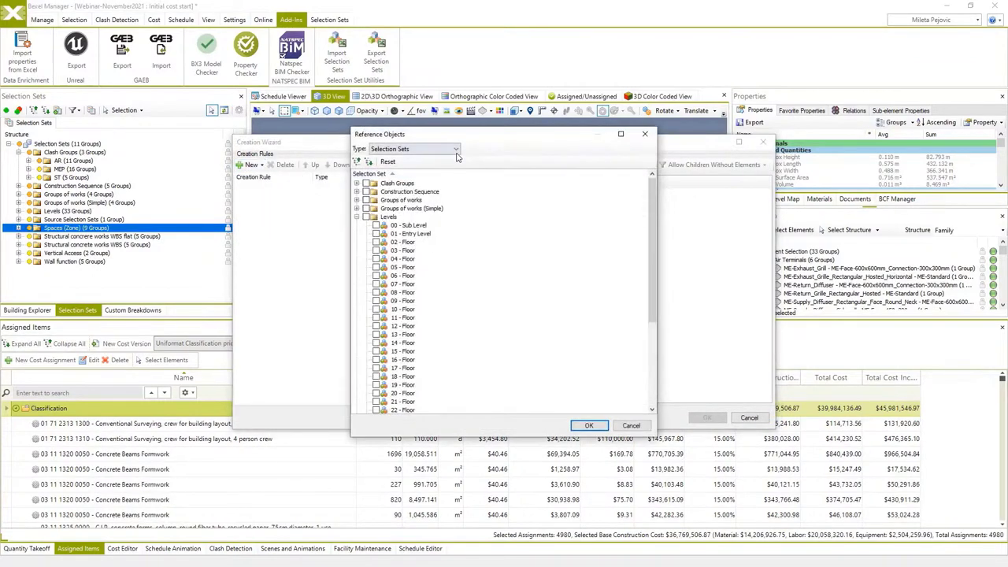
{"action": "left_click", "coordinate": [455, 149]}
{"action": "left_click", "coordinate": [420, 167]}
{"action": "left_click", "coordinate": [358, 183]}
{"action": "left_click", "coordinate": [359, 191]}
{"action": "left_click", "coordinate": [359, 200]}
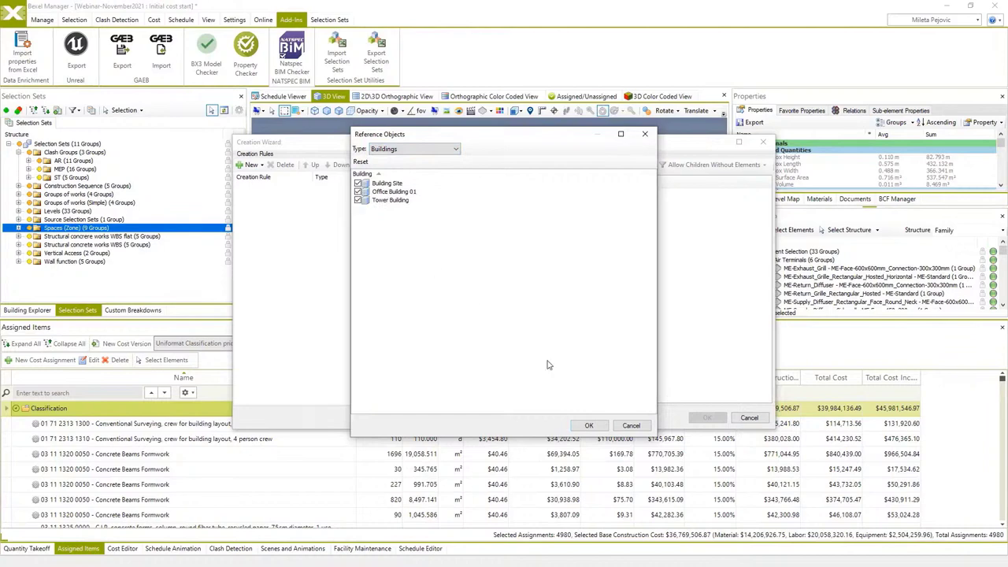
{"action": "left_click", "coordinate": [588, 425]}
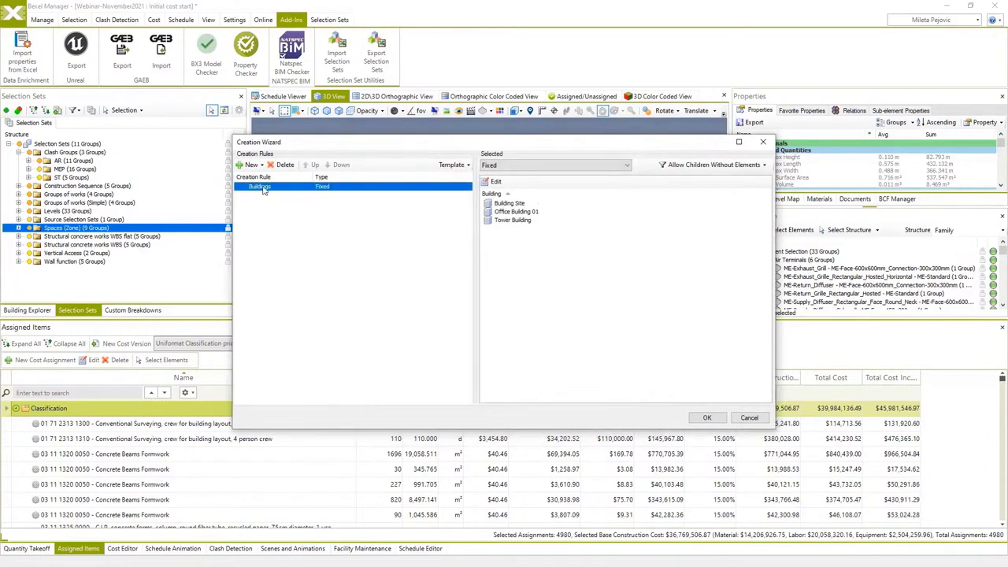
Add a dynamic Classification Level rule that groups by the first level of Uniformat Classification prices.
{"action": "left_click", "coordinate": [251, 165]}
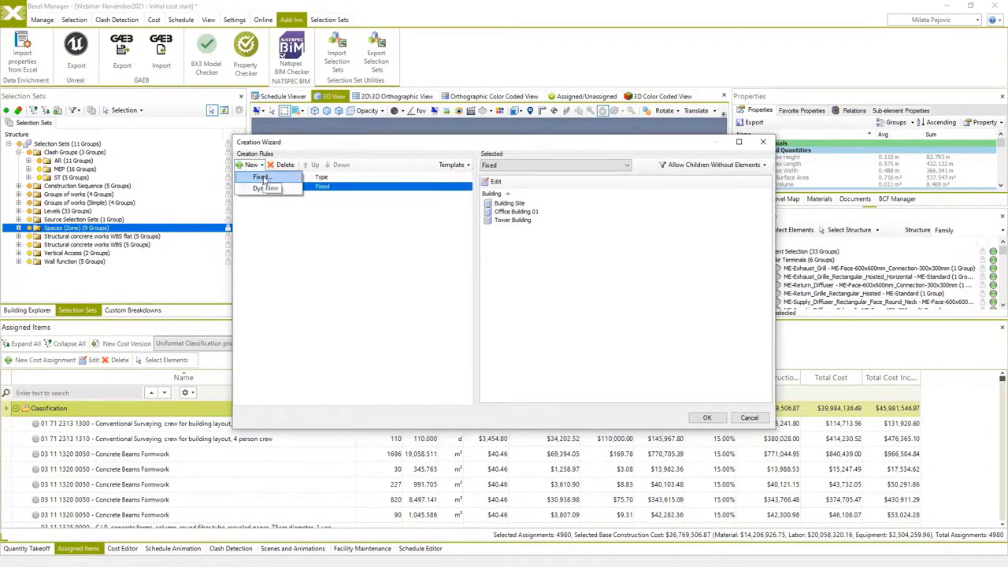
{"action": "left_click", "coordinate": [267, 188]}
{"action": "left_click", "coordinate": [452, 150]}
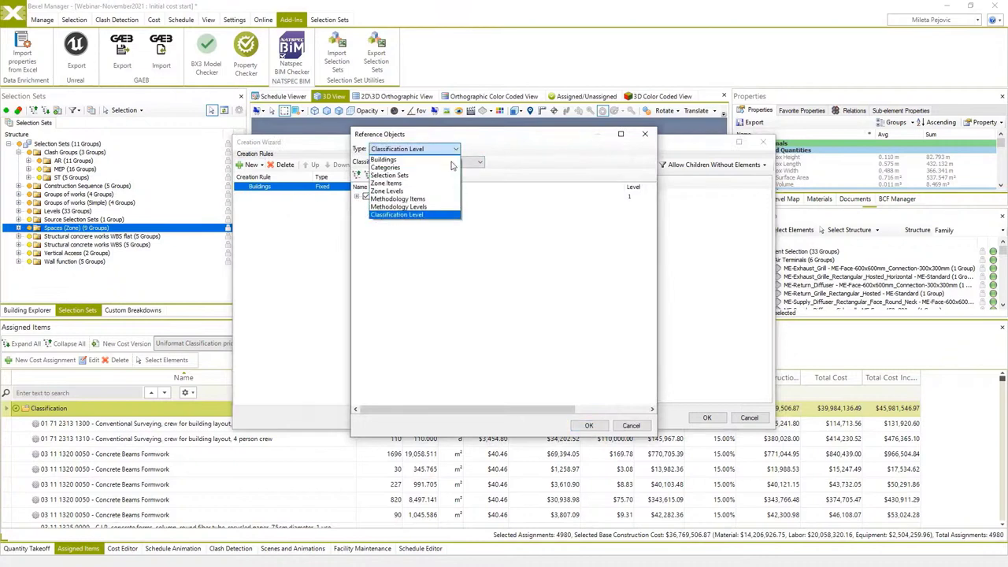
{"action": "left_click", "coordinate": [430, 217]}
{"action": "left_click", "coordinate": [478, 162]}
{"action": "left_click", "coordinate": [425, 171]}
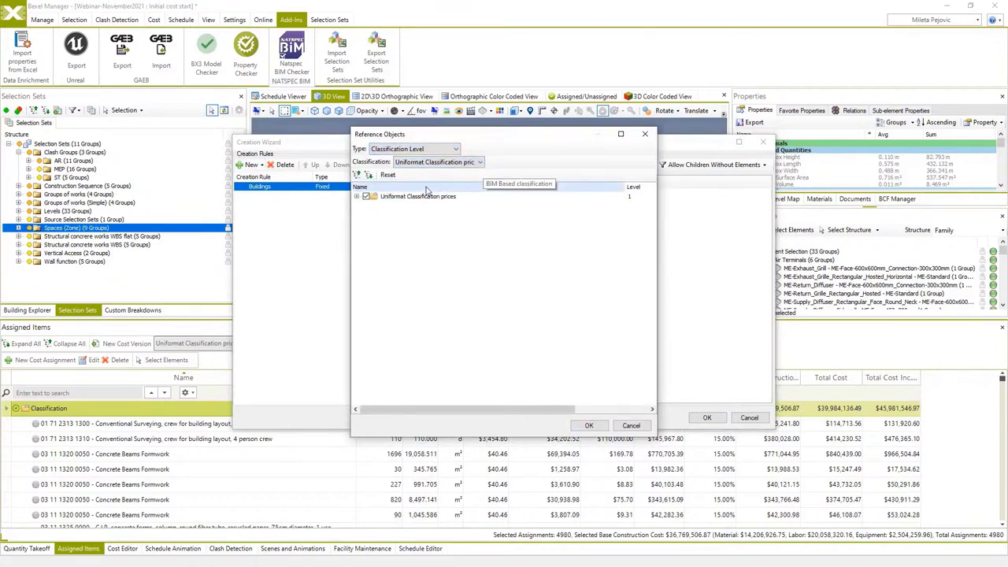
{"action": "left_click", "coordinate": [358, 197]}
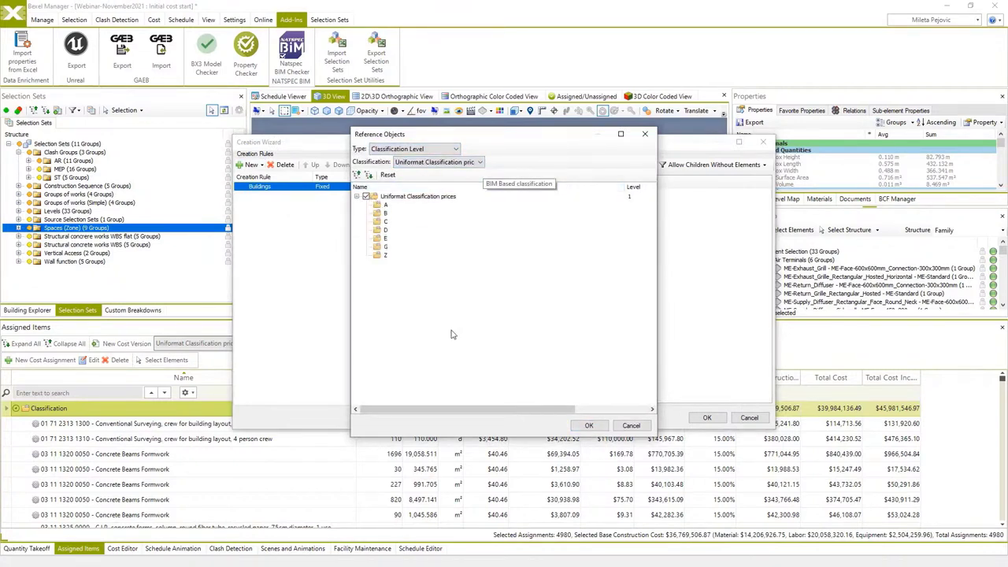
{"action": "left_click", "coordinate": [588, 425]}
Add a dynamic Selection Sets rule based on the Levels group.
{"action": "left_click", "coordinate": [263, 165]}
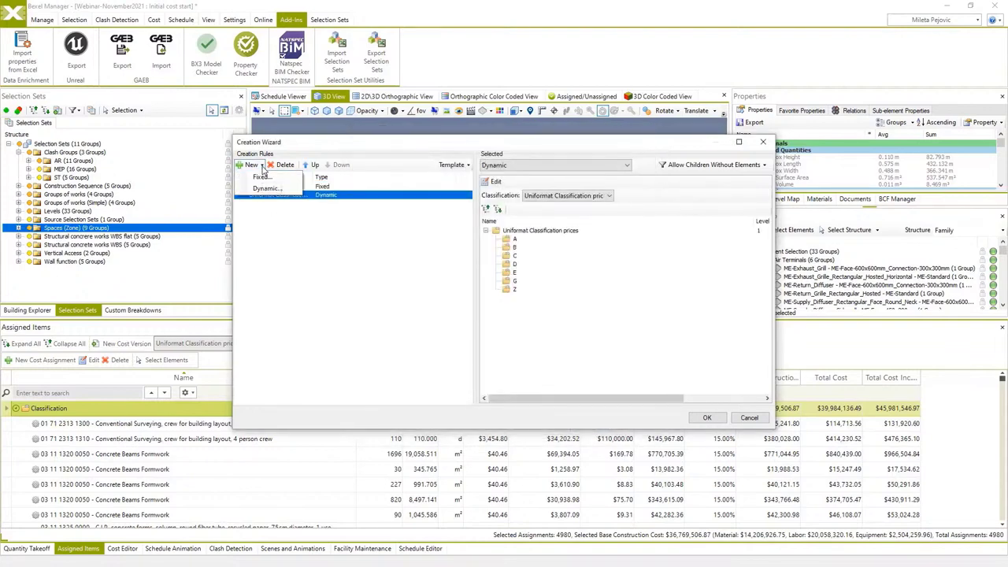
{"action": "left_click", "coordinate": [265, 188]}
{"action": "left_click", "coordinate": [455, 149]}
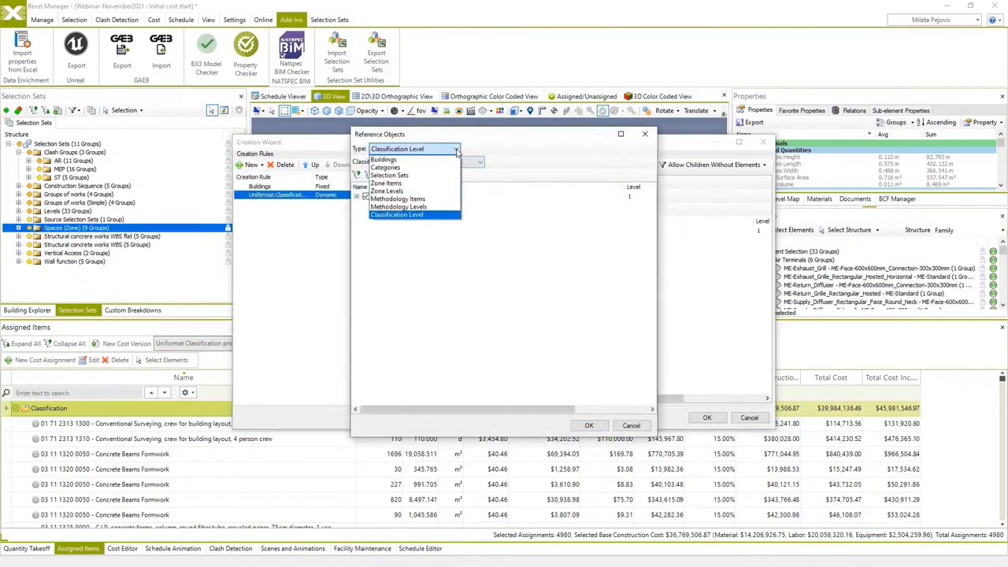
{"action": "left_click", "coordinate": [418, 174]}
{"action": "left_click", "coordinate": [367, 217]}
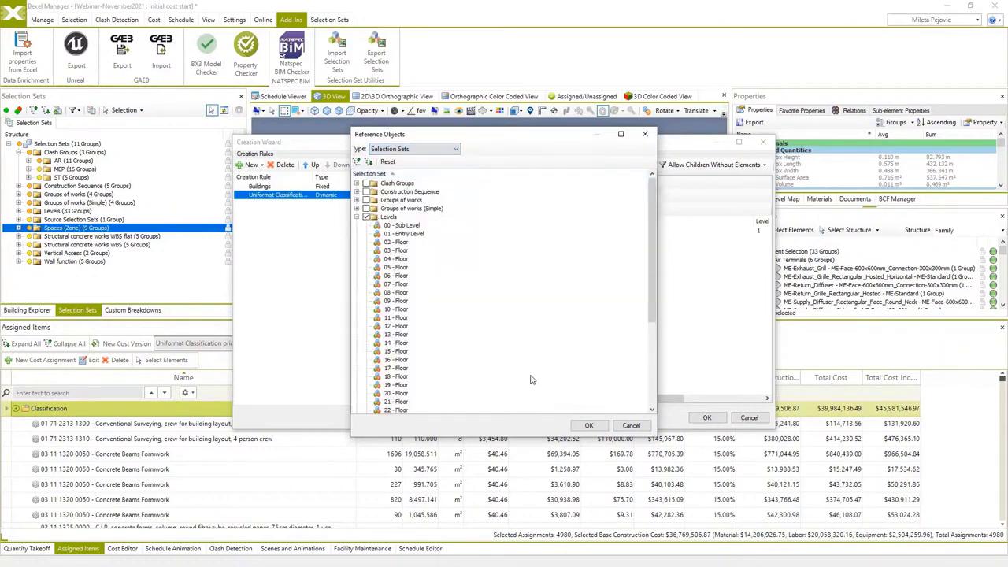
{"action": "left_click", "coordinate": [586, 424]}
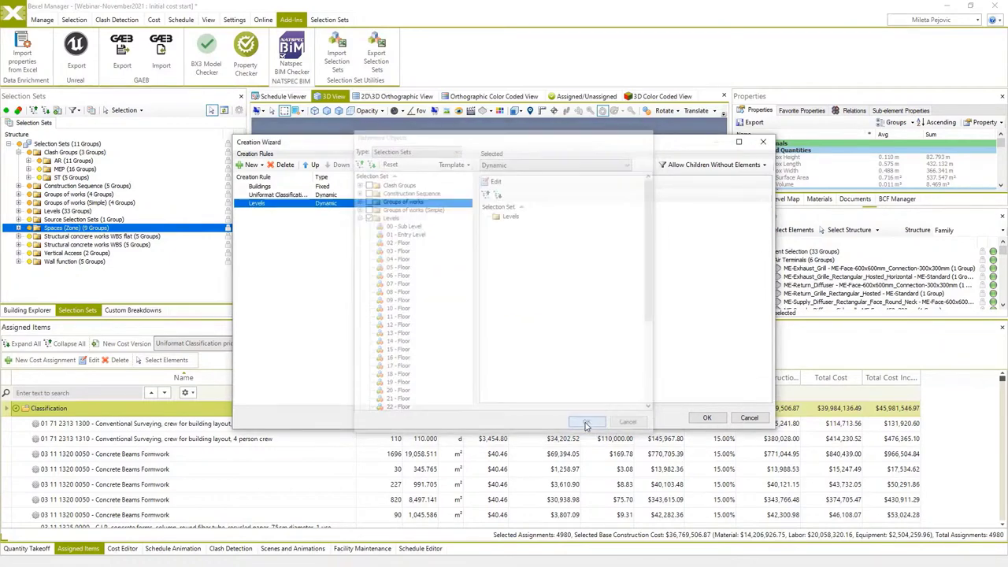
Save the creation rules as a template named "Custom BOQ breakdown" and apply the grouping to the assignments.
{"action": "left_click", "coordinate": [457, 165]}
{"action": "left_click", "coordinate": [468, 189]}
{"action": "type", "text": "Custo"}
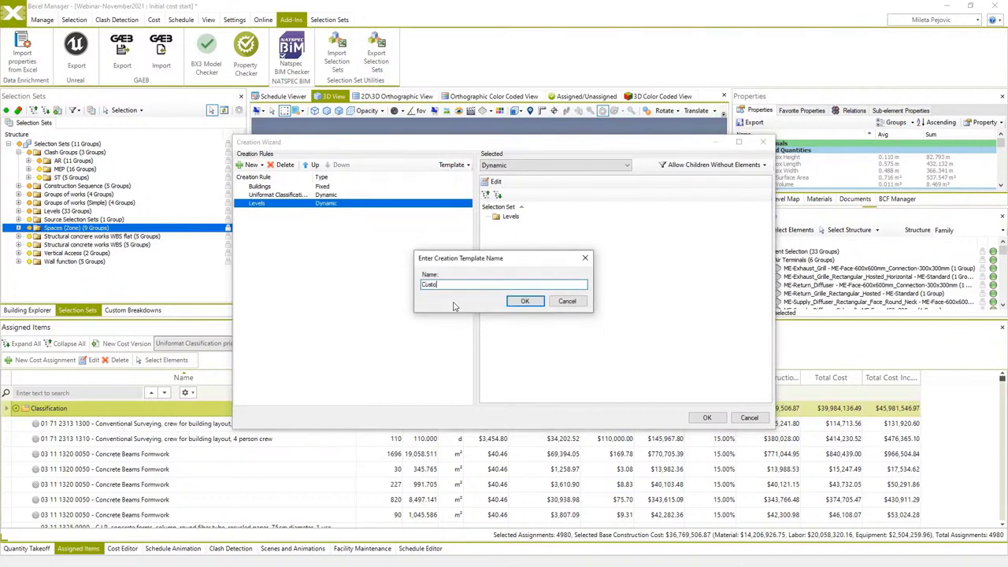
{"action": "type", "text": "m BOQ breakdown"}
{"action": "left_click", "coordinate": [525, 300]}
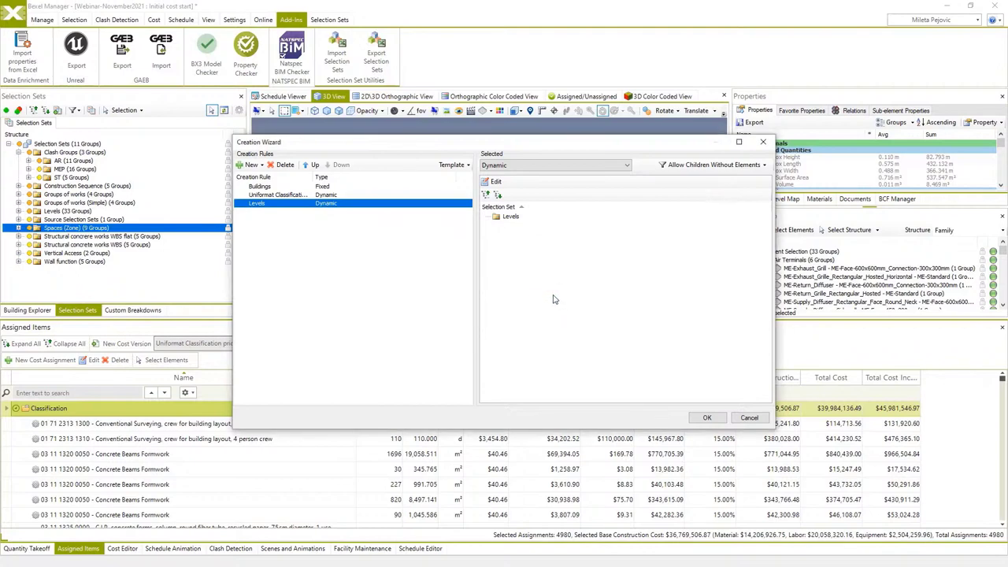
{"action": "left_click", "coordinate": [706, 418]}
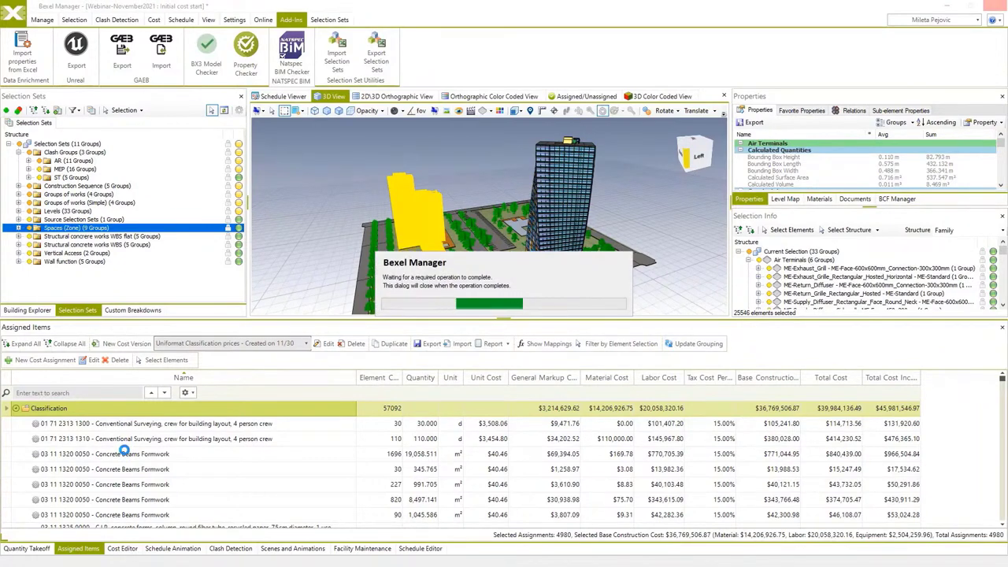
Collapse the building groups and examine the Building Site's breakdown into B - Shell and G - Building Sitework.
{"action": "left_click", "coordinate": [26, 423]}
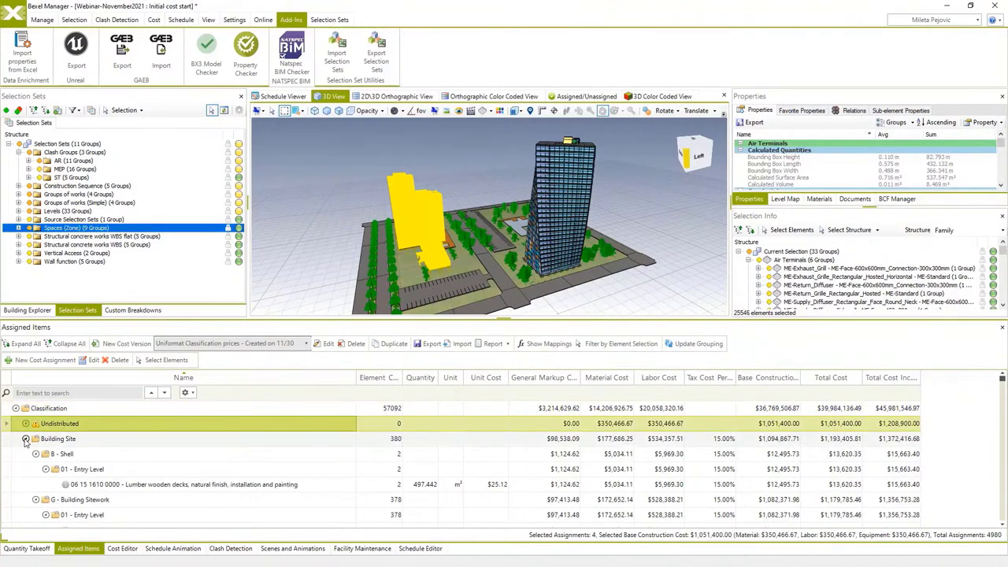
{"action": "left_click", "coordinate": [26, 438]}
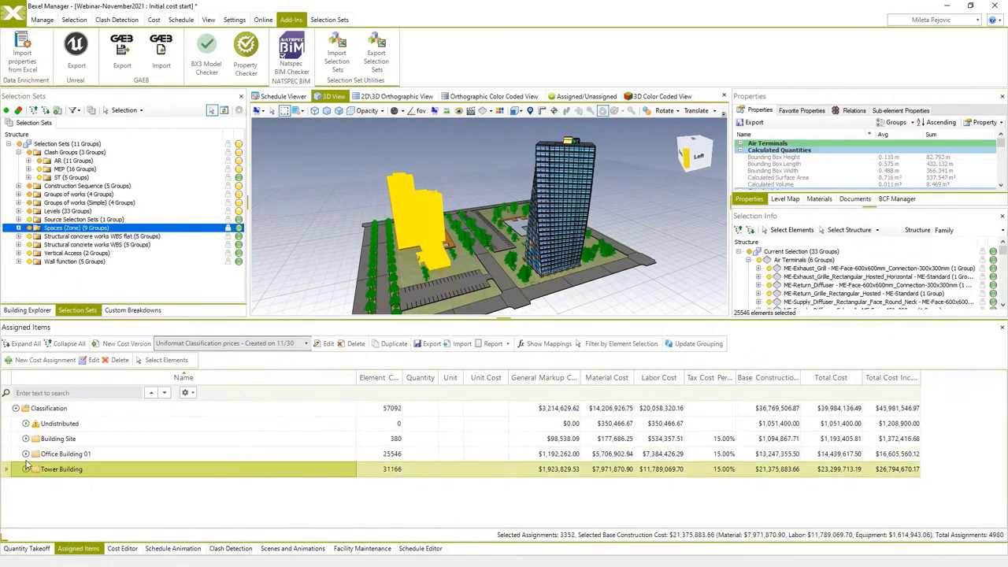
{"action": "left_click", "coordinate": [26, 438]}
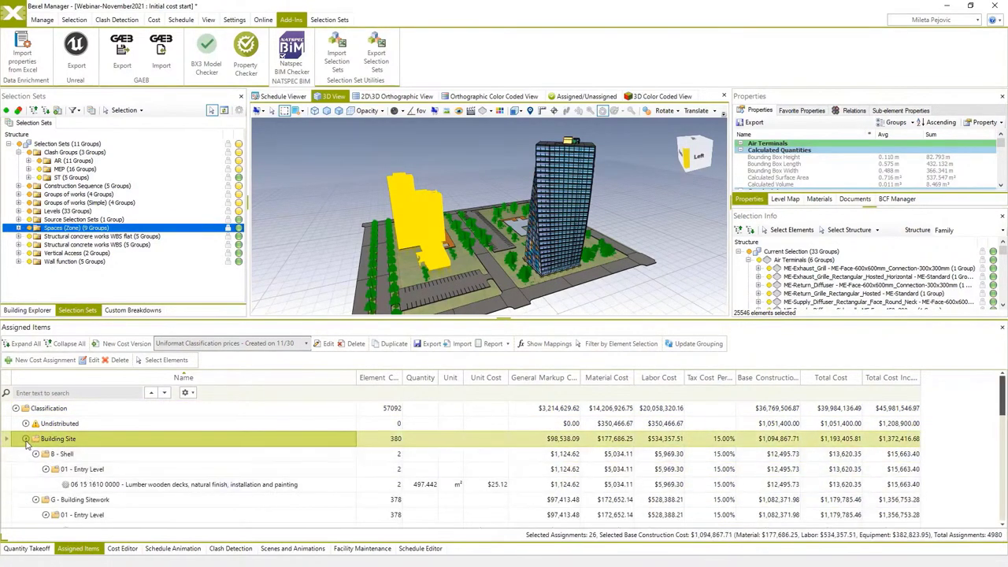
{"action": "left_click", "coordinate": [26, 439]}
Collapse the Building Site and examine the levels under A - Substructure of Office Building 01.
{"action": "left_click", "coordinate": [26, 454]}
{"action": "left_click", "coordinate": [35, 469]}
{"action": "left_click", "coordinate": [46, 484]}
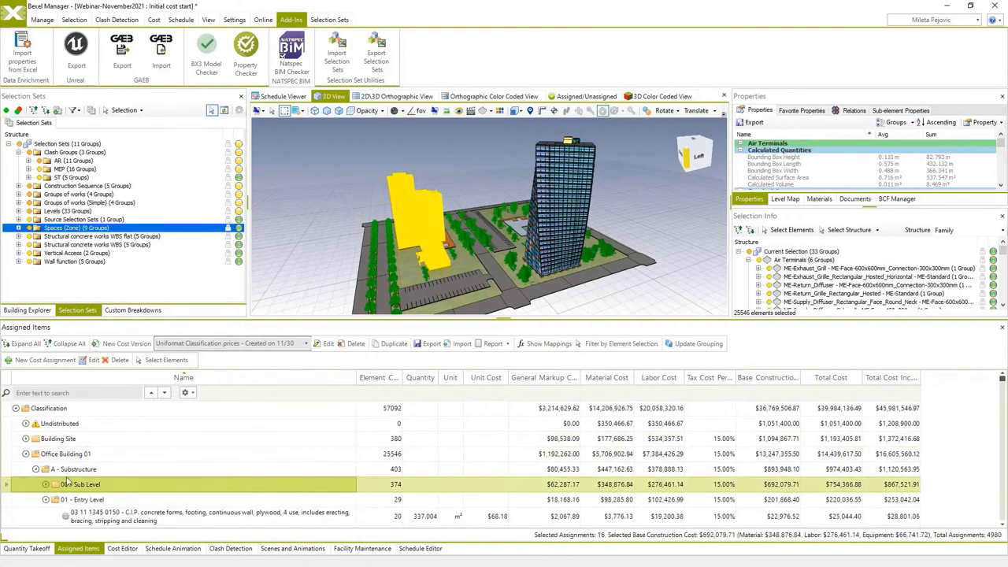
{"action": "left_click", "coordinate": [46, 460]}
{"action": "left_click", "coordinate": [35, 476]}
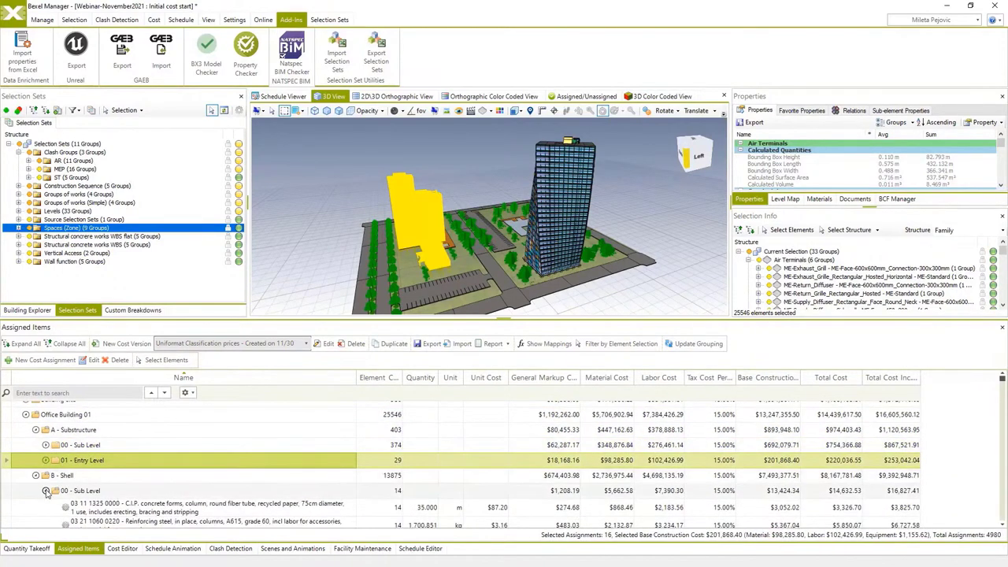
Collapse the level groups under B - Shell of Office Building 01, from 00 - Sub Level through 07 - Floor, and compare their costs.
{"action": "left_click", "coordinate": [46, 490]}
{"action": "left_click", "coordinate": [45, 466]}
{"action": "left_click", "coordinate": [45, 473]}
{"action": "left_click", "coordinate": [45, 473]}
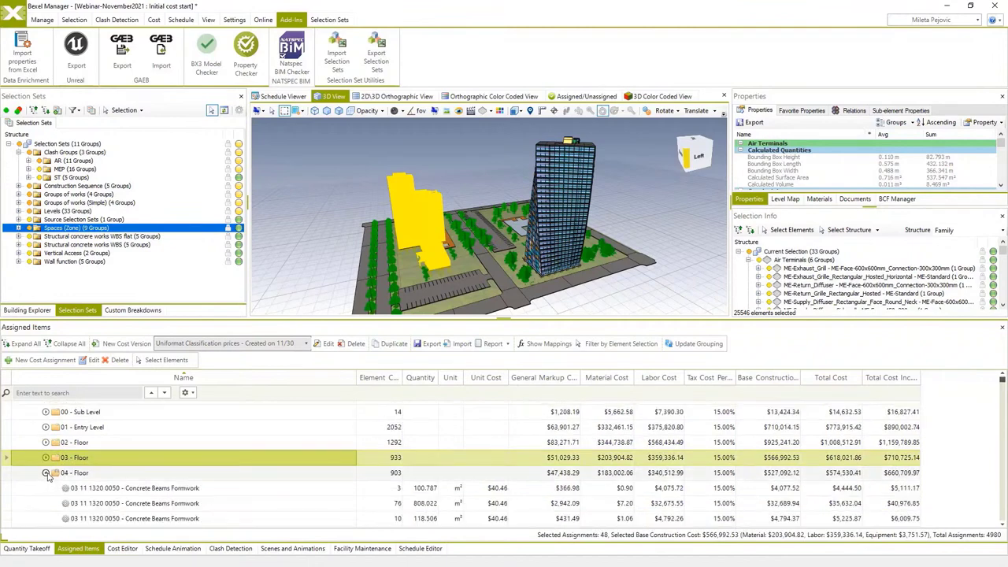
{"action": "left_click", "coordinate": [45, 488]}
{"action": "left_click", "coordinate": [45, 488]}
{"action": "left_click", "coordinate": [46, 425]}
{"action": "left_click", "coordinate": [46, 438]}
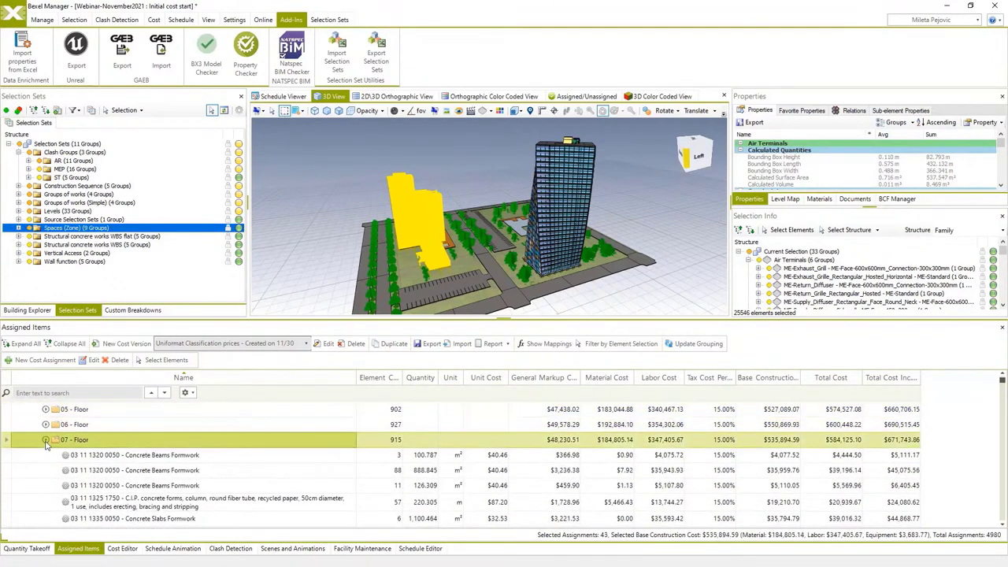
{"action": "scroll", "coordinate": [49, 446], "scroll_direction": "up", "scroll_amount": 5}
Collapse B - Shell and C - Interiors and examine the D - Services and E - Equipment & Furnishings categories of Office Building 01.
{"action": "left_click", "coordinate": [35, 475]}
{"action": "left_click", "coordinate": [35, 451]}
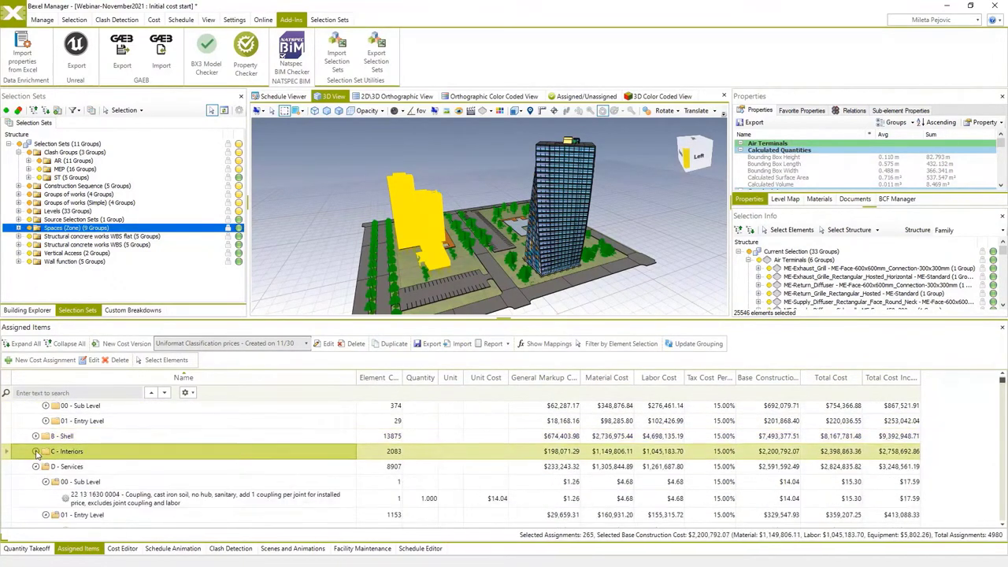
{"action": "left_click", "coordinate": [36, 466]}
{"action": "scroll", "coordinate": [39, 473], "scroll_direction": "down", "scroll_amount": 5}
{"action": "scroll", "coordinate": [67, 486], "scroll_direction": "up", "scroll_amount": 5}
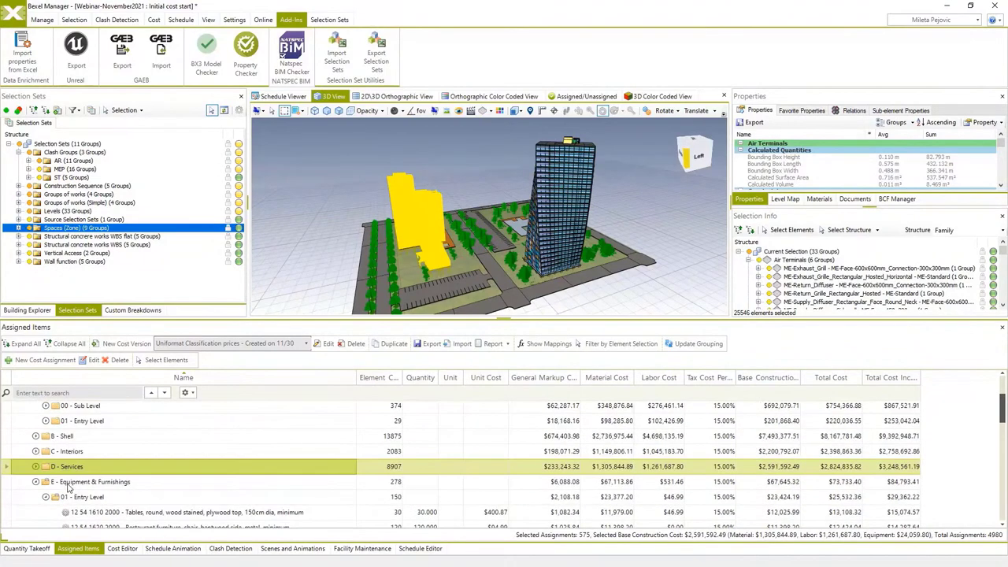
{"action": "left_click", "coordinate": [37, 467]}
Select the elements assigned to 01 - Entry Level under D - Services and isolate them in the 3D view.
{"action": "scroll", "coordinate": [40, 469], "scroll_direction": "down", "scroll_amount": 2}
{"action": "right_click", "coordinate": [85, 439]}
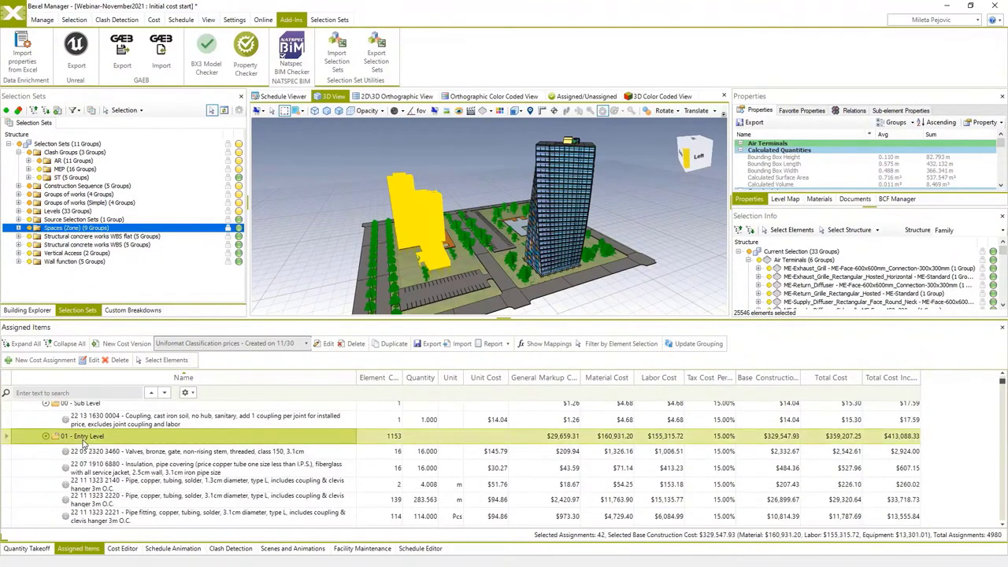
{"action": "left_click", "coordinate": [118, 523]}
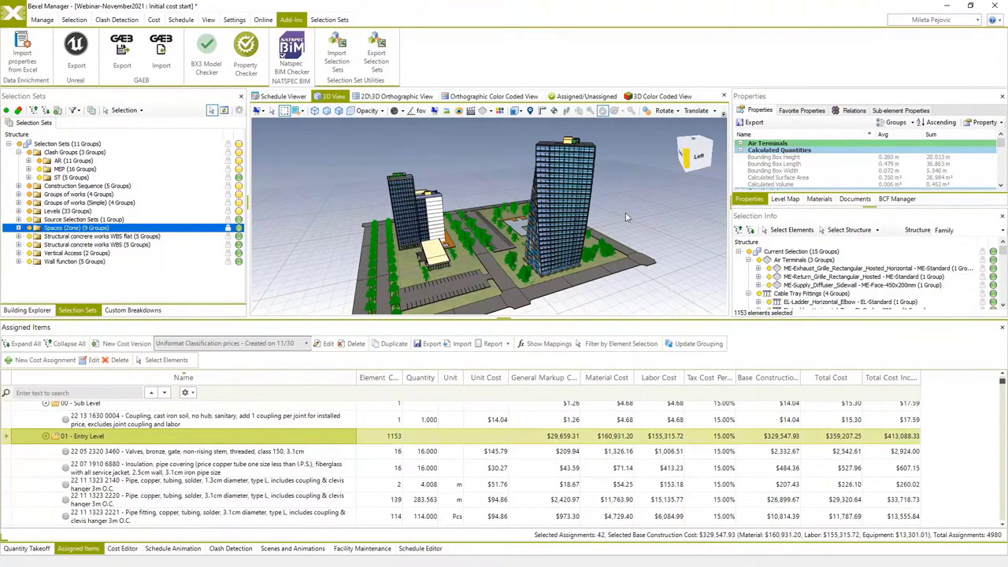
{"action": "right_click", "coordinate": [625, 213]}
{"action": "left_click", "coordinate": [672, 281]}
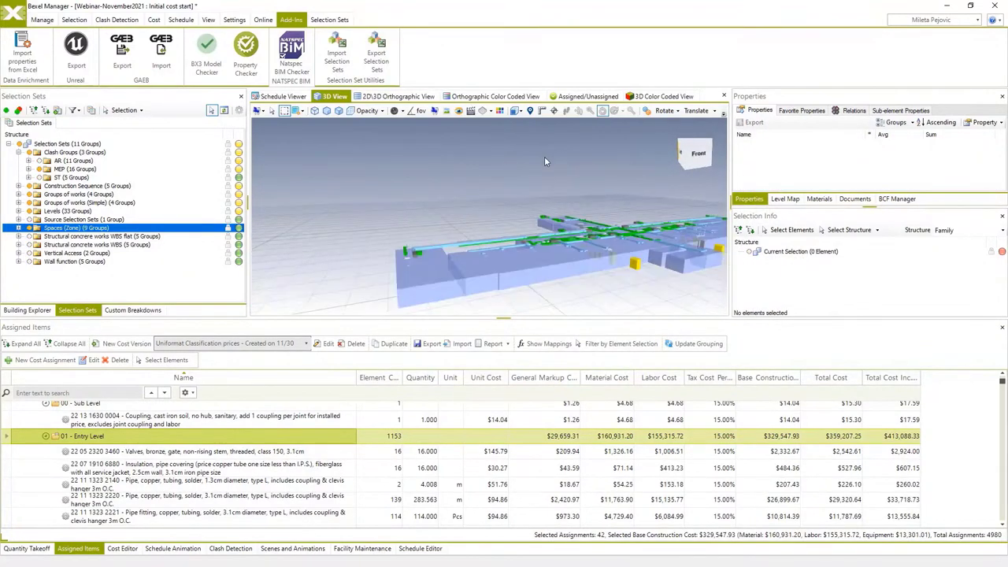
Show all model elements again in the 3D view and collapse the 01 - Entry Level group under D - Services.
{"action": "right_click", "coordinate": [367, 255]}
{"action": "left_click", "coordinate": [396, 274]}
{"action": "left_click_drag", "start_coordinate": [394, 270], "coordinate": [550, 242]}
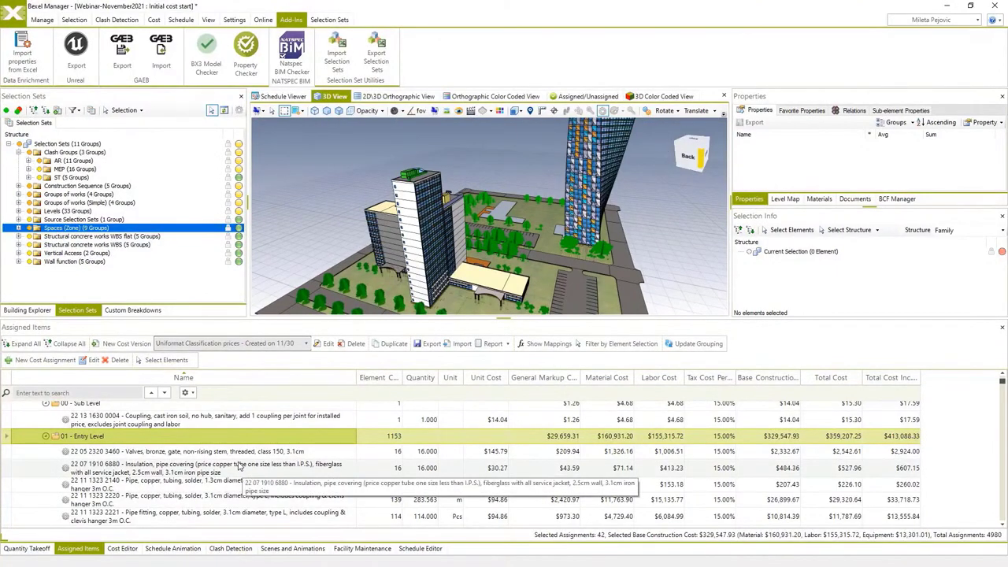
{"action": "left_click", "coordinate": [45, 436]}
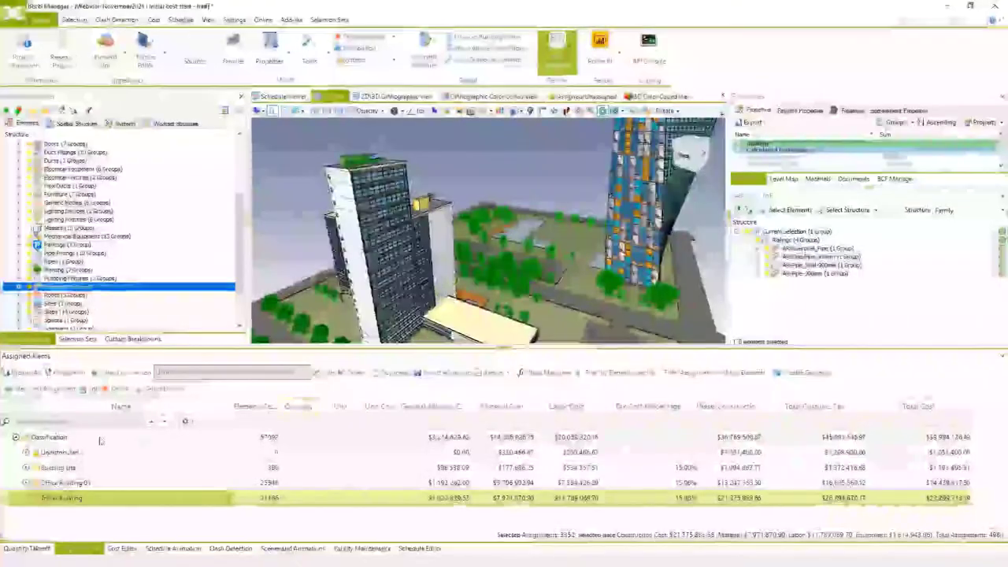
Remove the building groups from Classification and list all cost assignments directly beneath it.
{"action": "right_click", "coordinate": [88, 439]}
{"action": "left_click", "coordinate": [126, 457]}
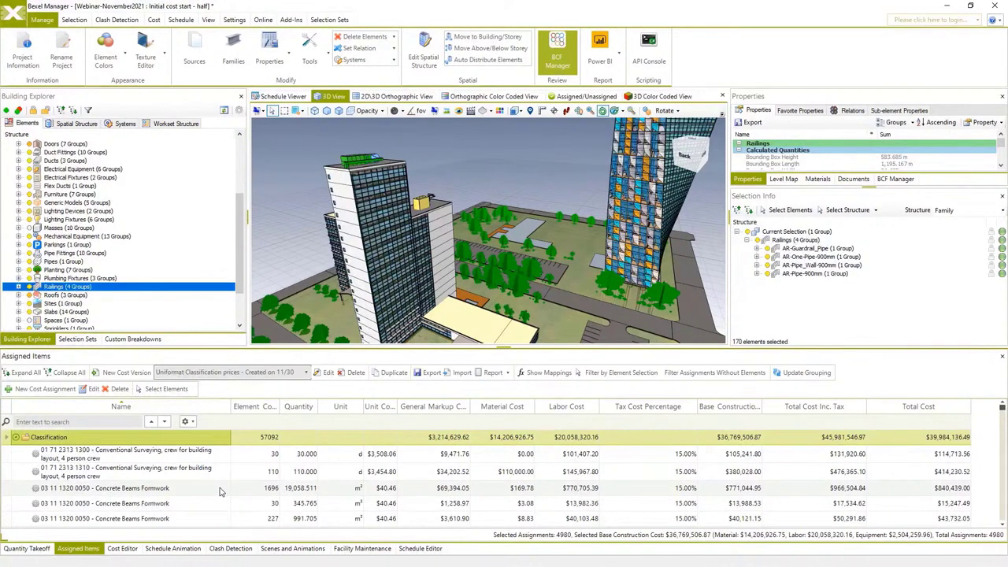
{"action": "scroll", "coordinate": [181, 512], "scroll_direction": "down", "scroll_amount": 3}
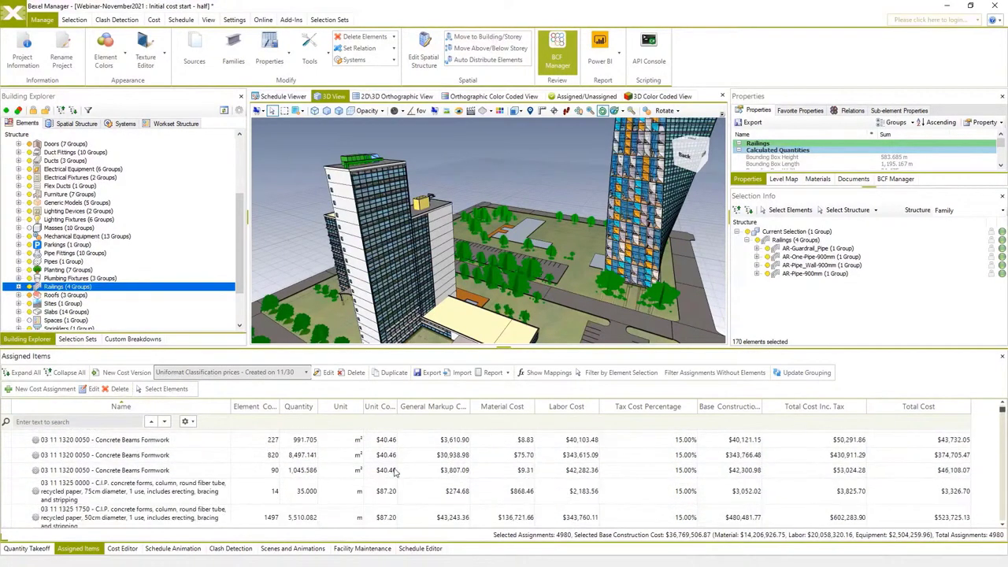
{"action": "scroll", "coordinate": [396, 471], "scroll_direction": "up", "scroll_amount": 3}
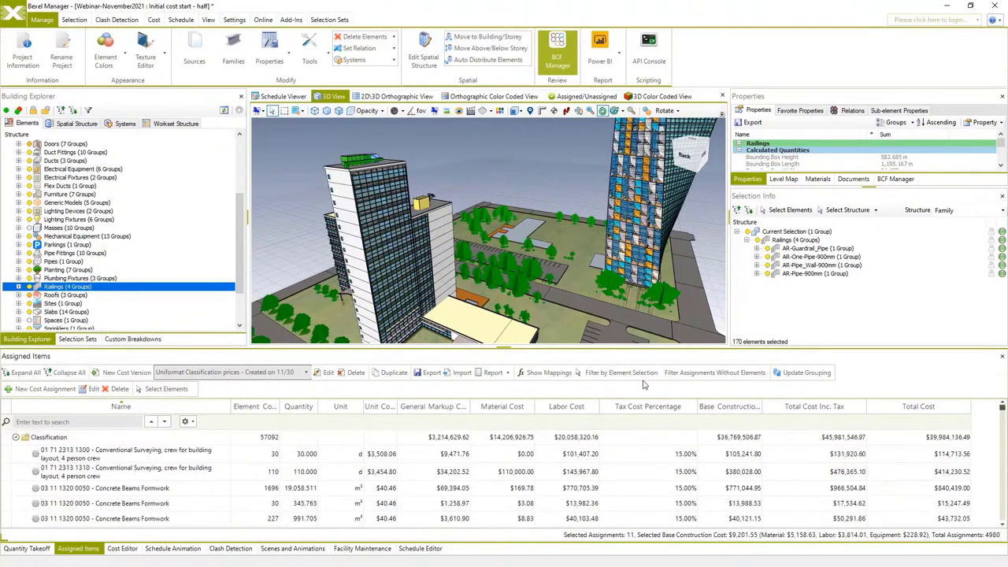
Filter the cost assignments to those without elements, examine the items from Field Supervision to Shop Drawings, and clear the filter.
{"action": "left_click", "coordinate": [726, 376]}
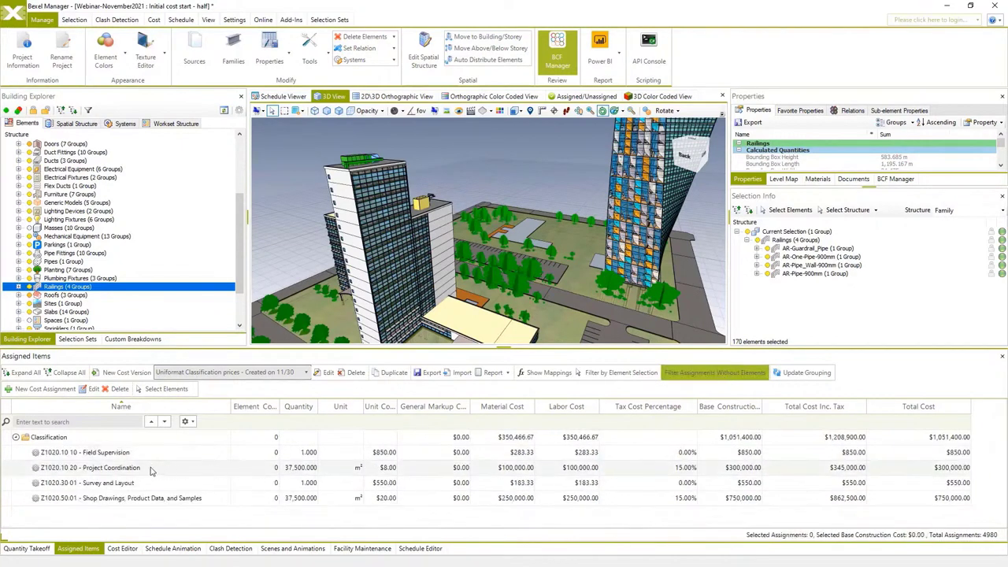
{"action": "left_click", "coordinate": [123, 454]}
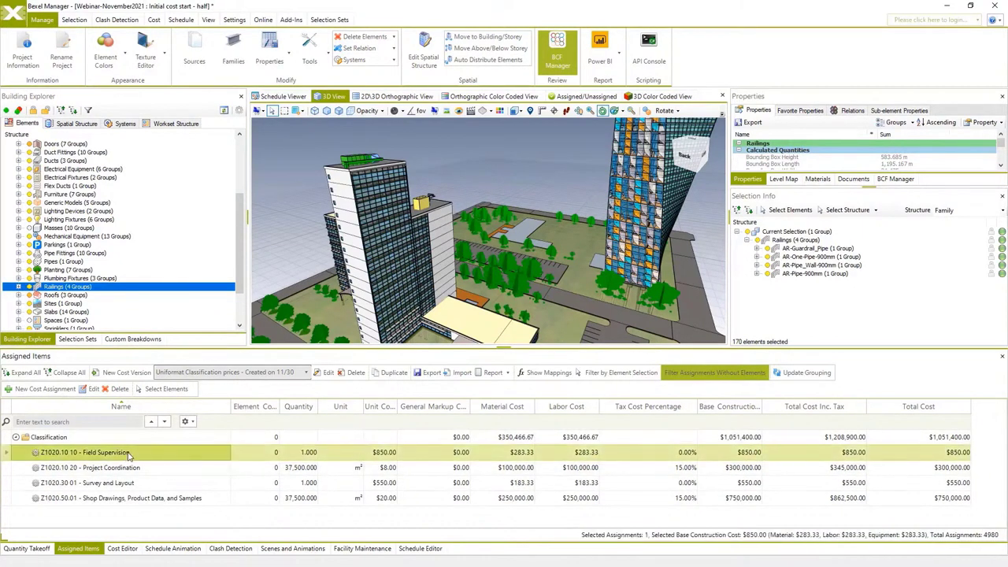
{"action": "left_click", "coordinate": [129, 497], "text": "shift"}
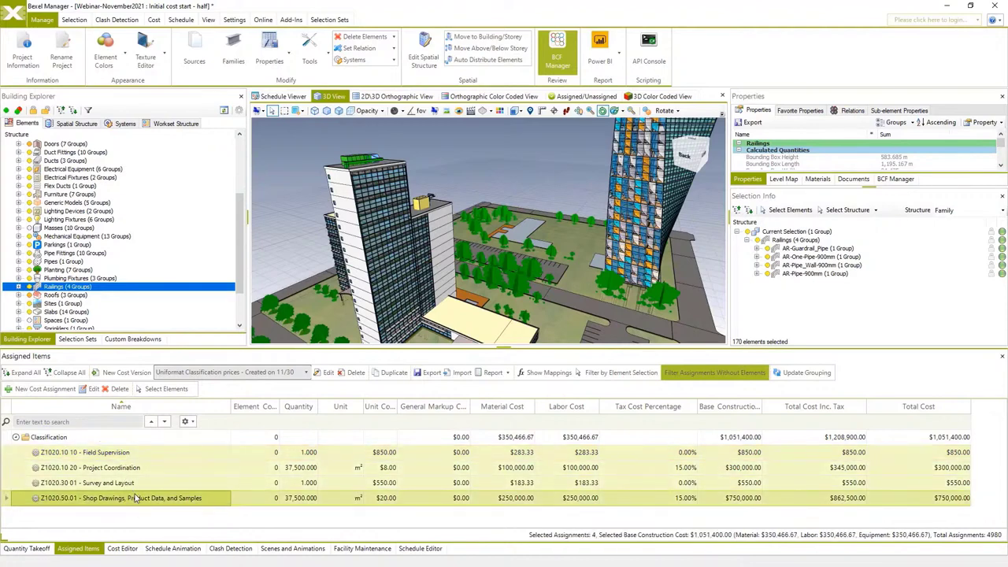
{"action": "left_click", "coordinate": [132, 454]}
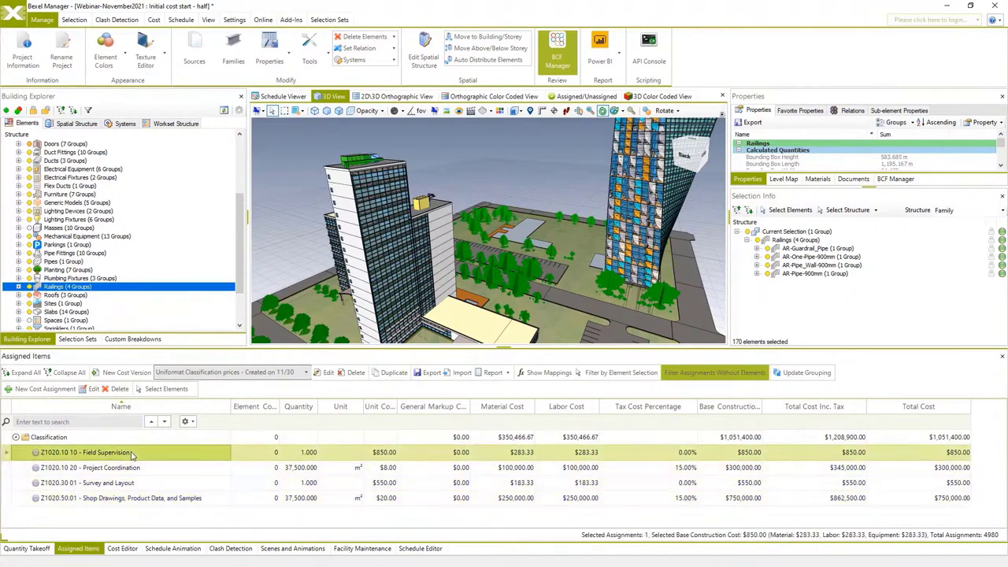
{"action": "left_click", "coordinate": [714, 372]}
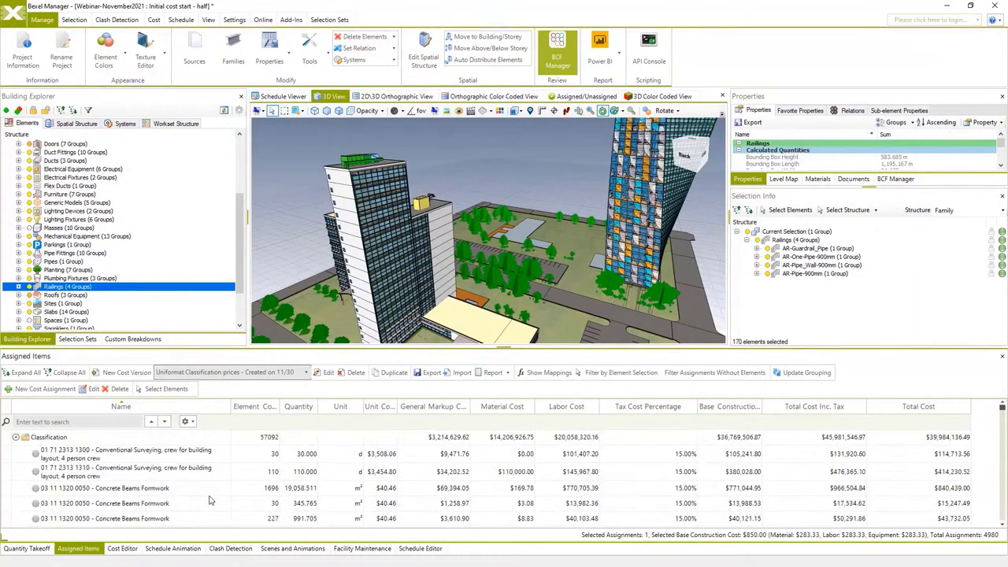
{"action": "left_click", "coordinate": [153, 439]}
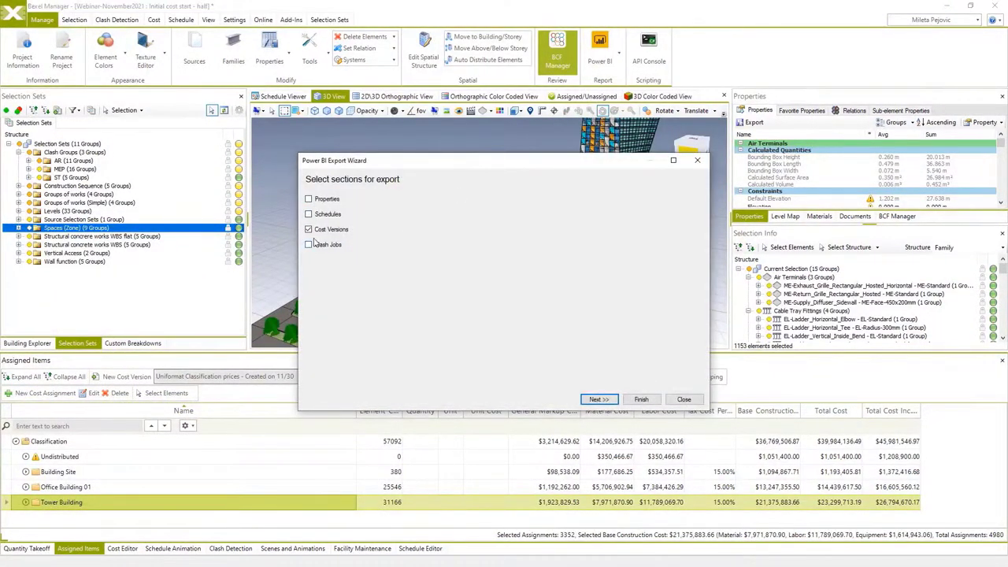
Dismiss the Power BI export wizard and review the "09 Add Cost Data to properties" script in the API console.
{"action": "left_click", "coordinate": [683, 399]}
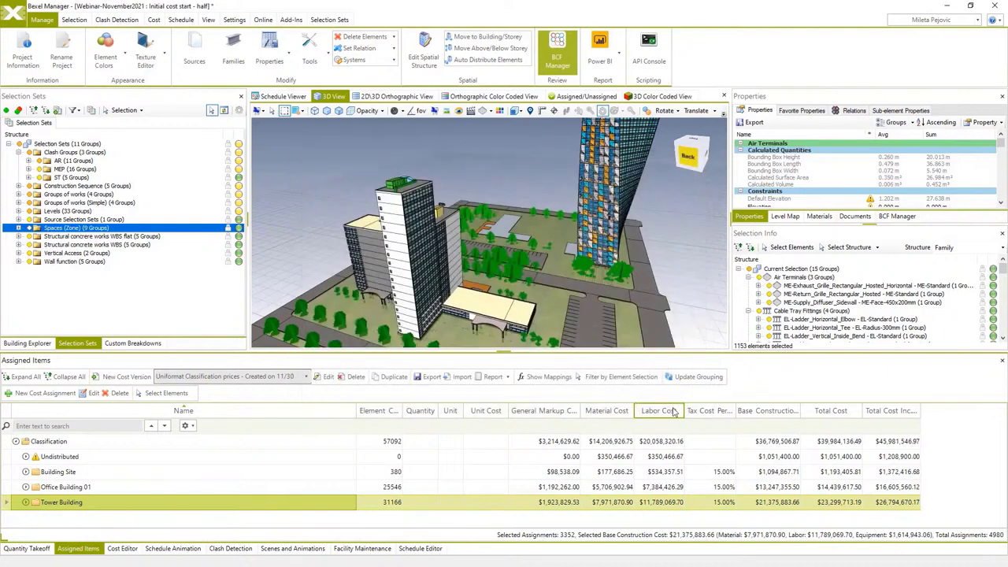
{"action": "left_click", "coordinate": [648, 49]}
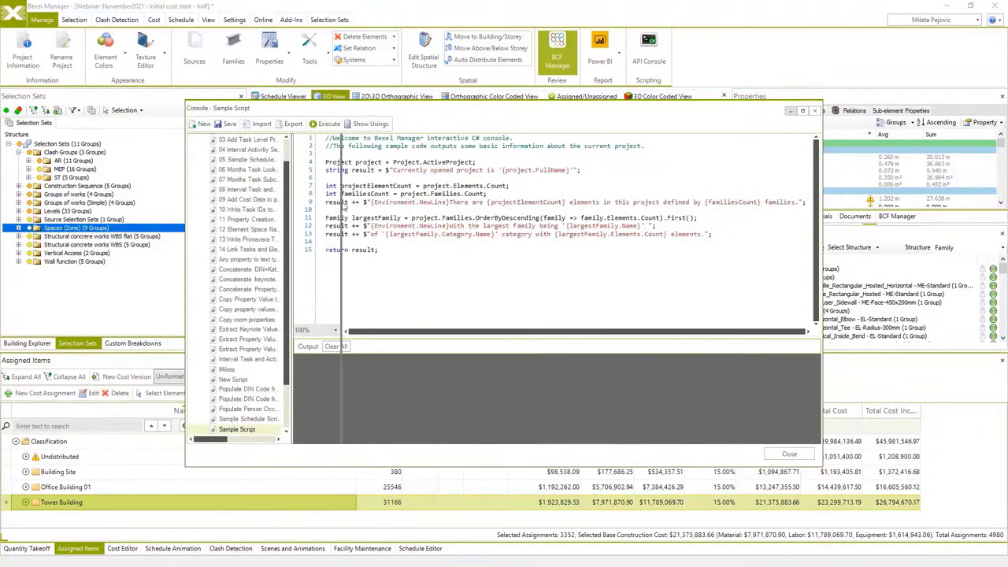
{"action": "left_click", "coordinate": [282, 201]}
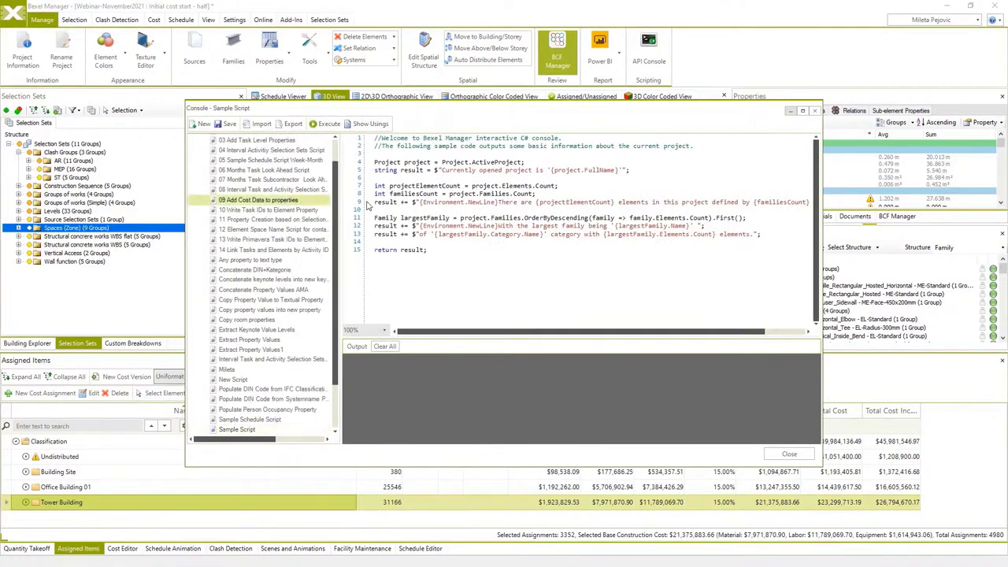
{"action": "double_click", "coordinate": [296, 202]}
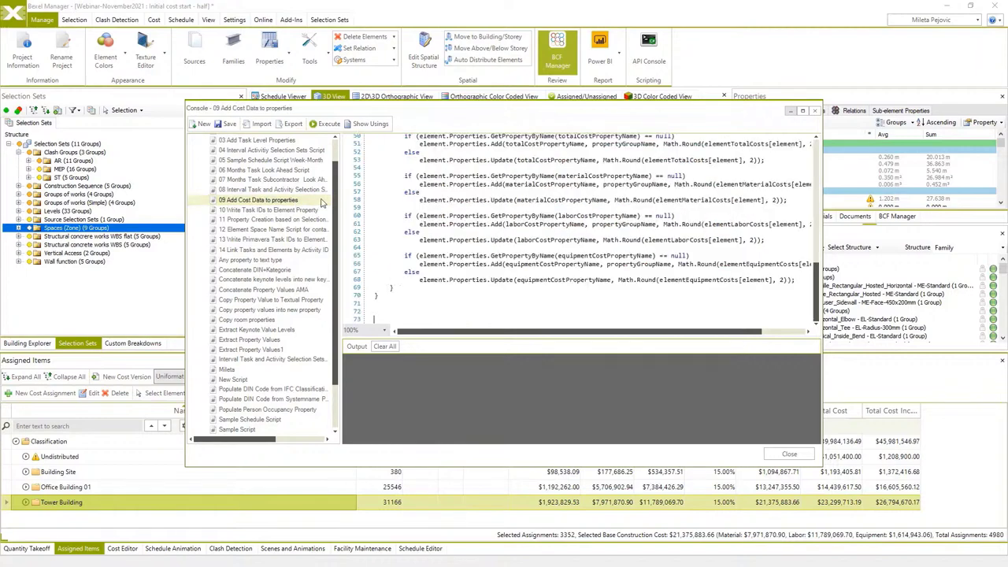
{"action": "scroll", "coordinate": [446, 232], "scroll_direction": "up", "scroll_amount": 15}
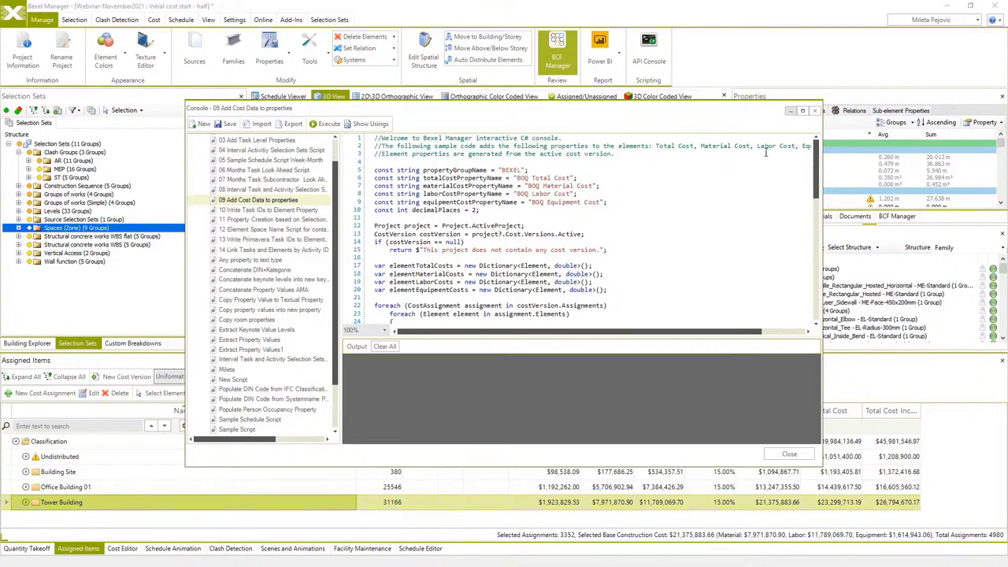
{"action": "left_click", "coordinate": [814, 111]}
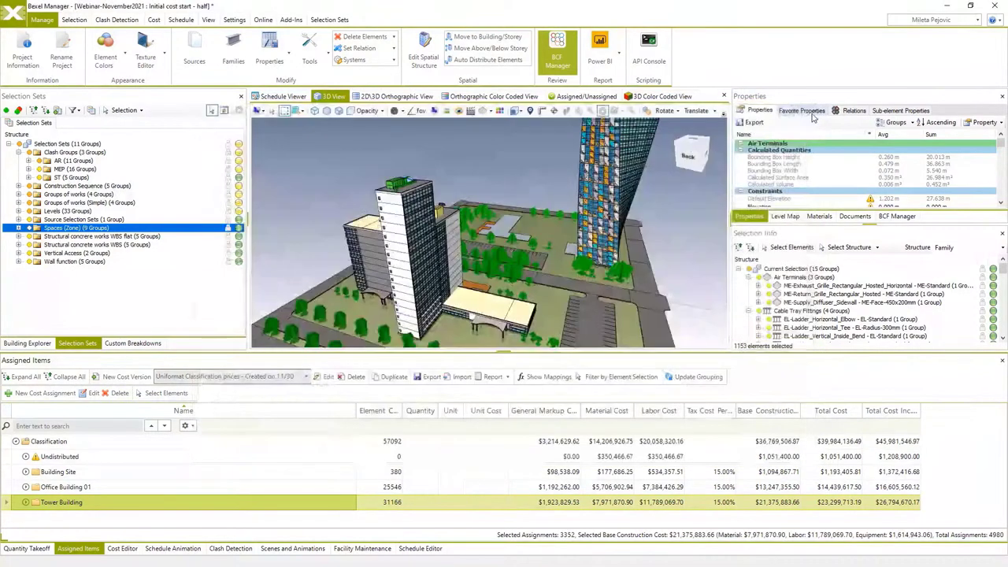
View the project's IFC export and data exchange options.
{"action": "left_click", "coordinate": [13, 13]}
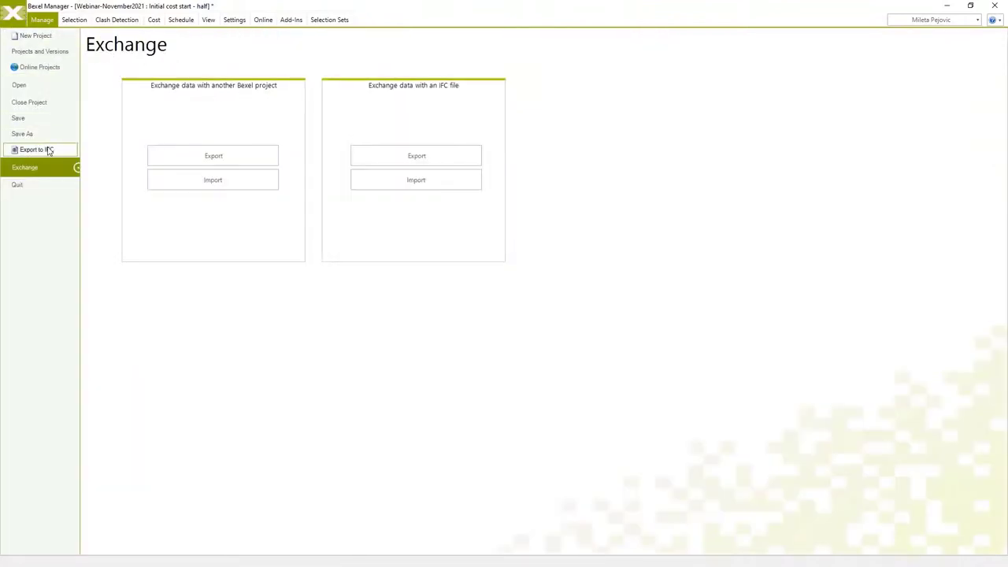
{"action": "left_click", "coordinate": [19, 17]}
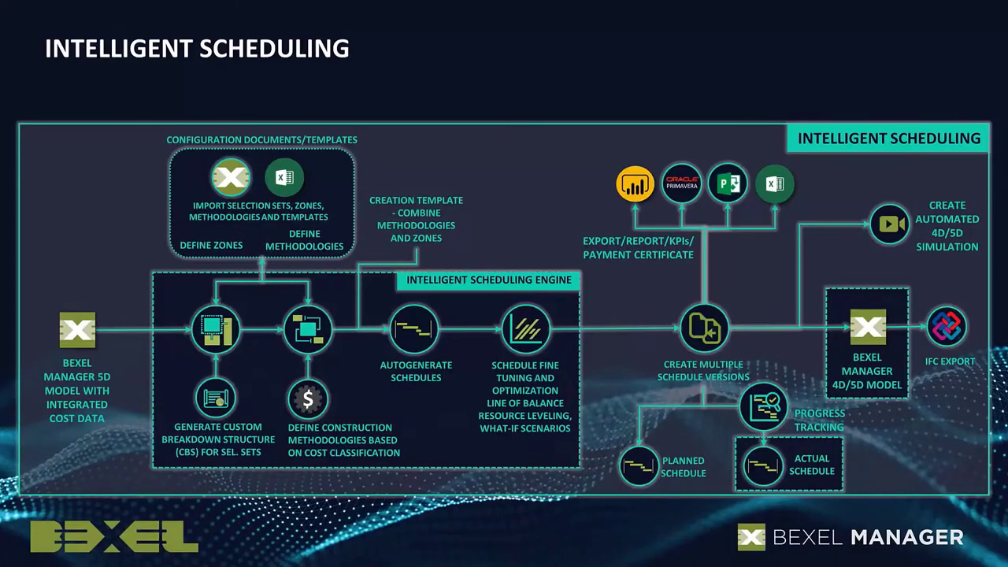
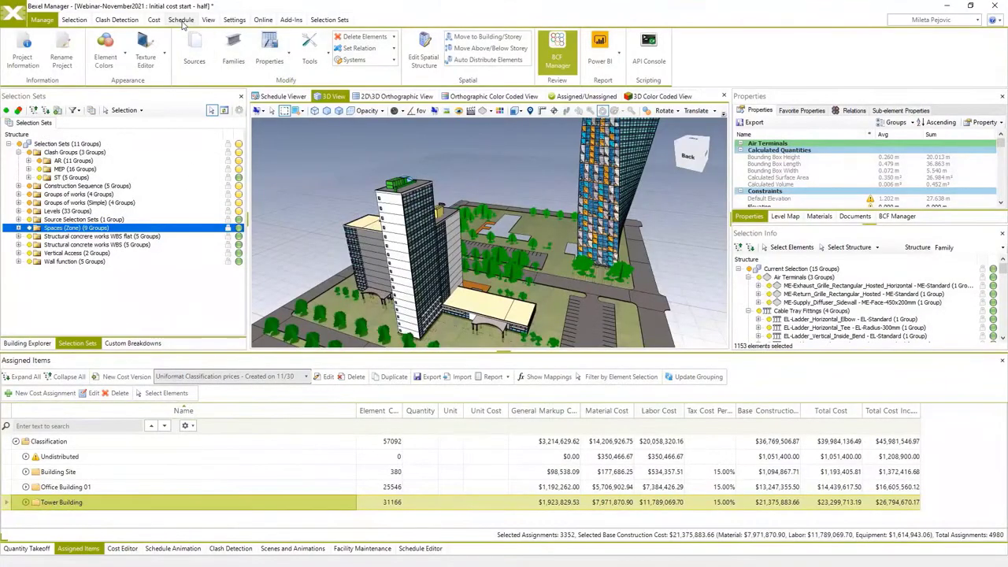
Create a new schedule zone named "Buildings" in the Zone Editor.
{"action": "left_click", "coordinate": [181, 20]}
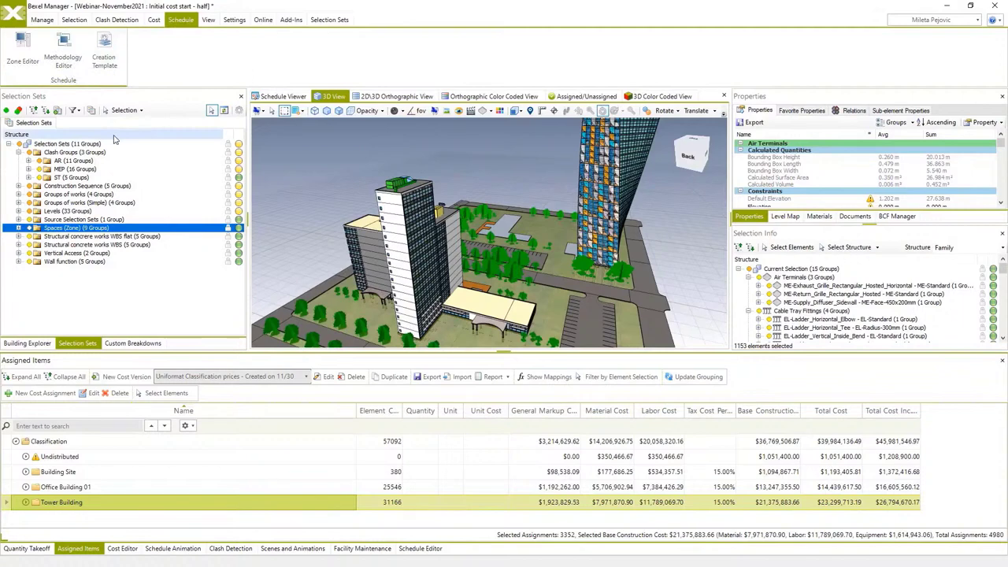
{"action": "left_click", "coordinate": [22, 48]}
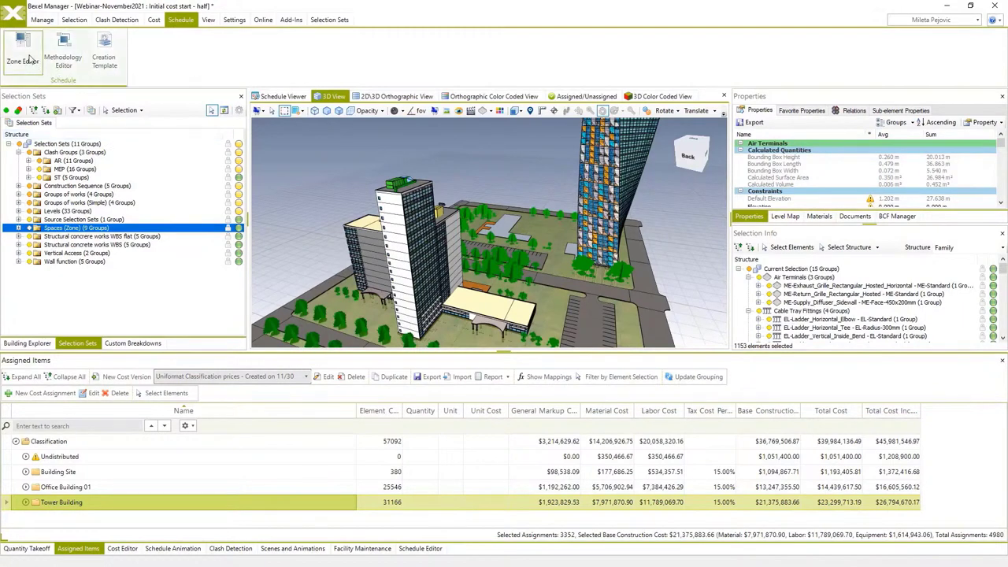
{"action": "left_click", "coordinate": [189, 94]}
{"action": "type", "text": "Buildings"}
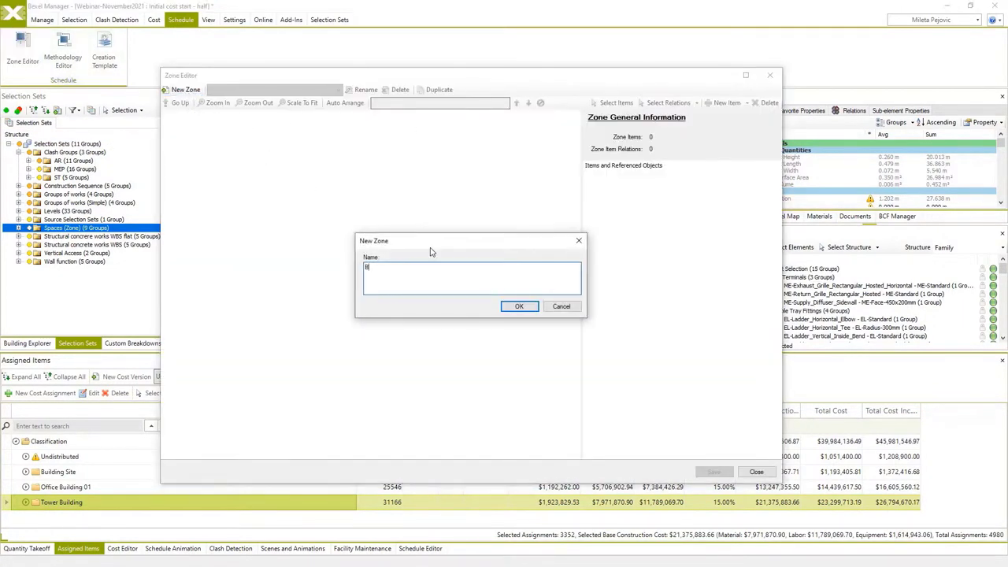
{"action": "left_click", "coordinate": [519, 306]}
Add linked items of type Buildings to the Buildings zone, with relations created between them.
{"action": "right_click", "coordinate": [281, 213]}
{"action": "mouse_move", "coordinate": [313, 218]}
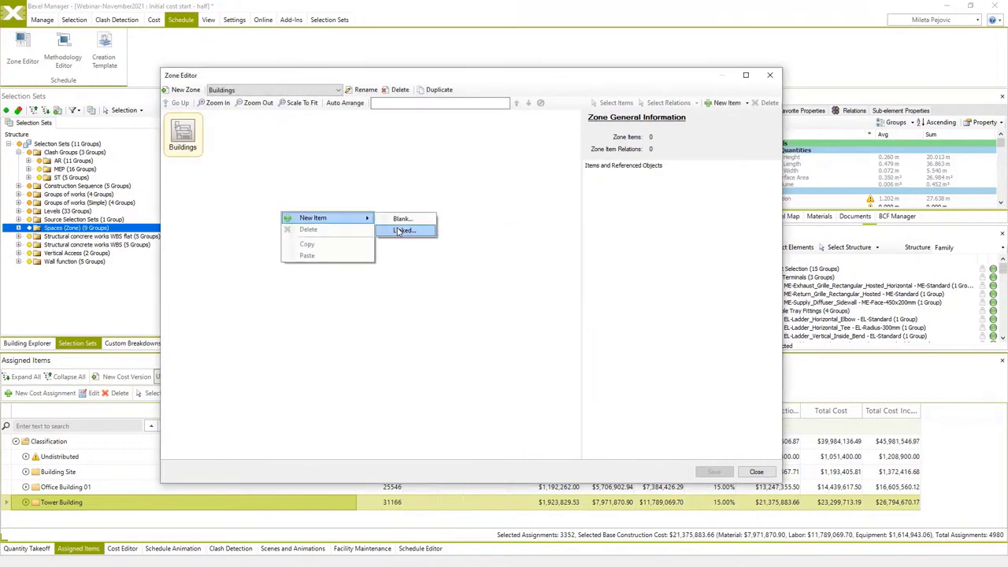
{"action": "left_click", "coordinate": [399, 230]}
{"action": "left_click", "coordinate": [441, 149]}
{"action": "left_click", "coordinate": [440, 164]}
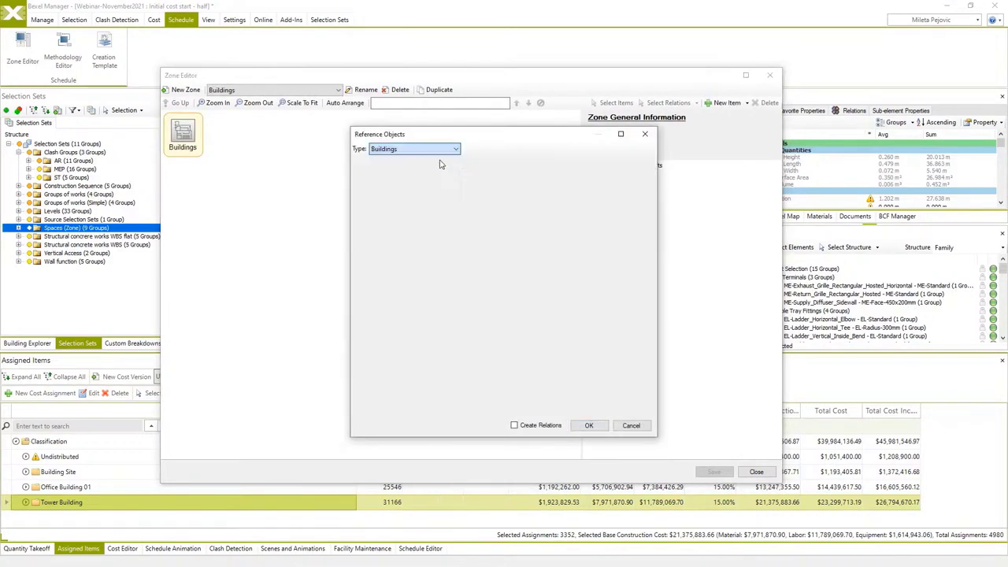
{"action": "left_click", "coordinate": [514, 425]}
{"action": "left_click", "coordinate": [588, 425]}
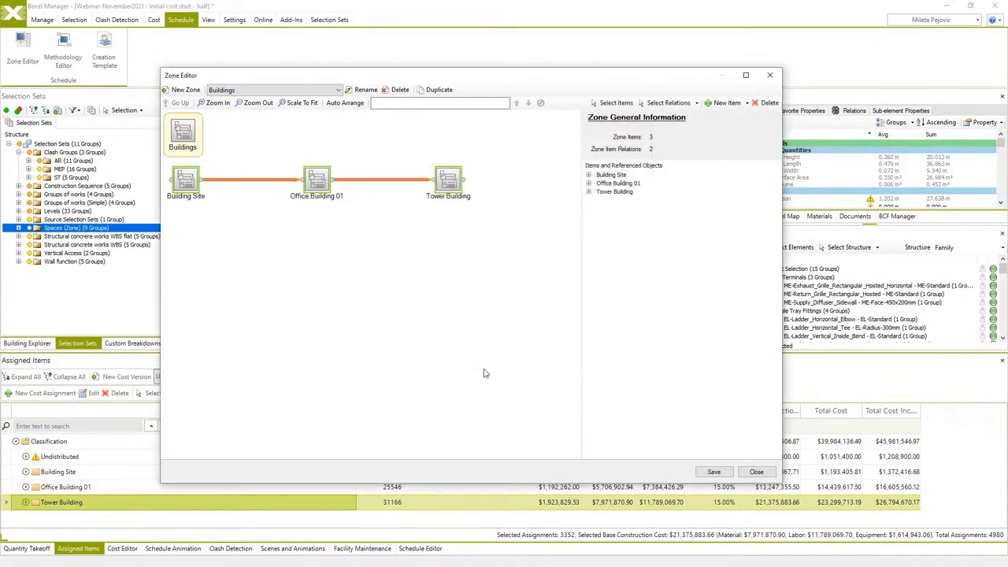
Save a Duration Percentage lag of 30 on both relations between the buildings and check the linked building items.
{"action": "left_click", "coordinate": [274, 183]}
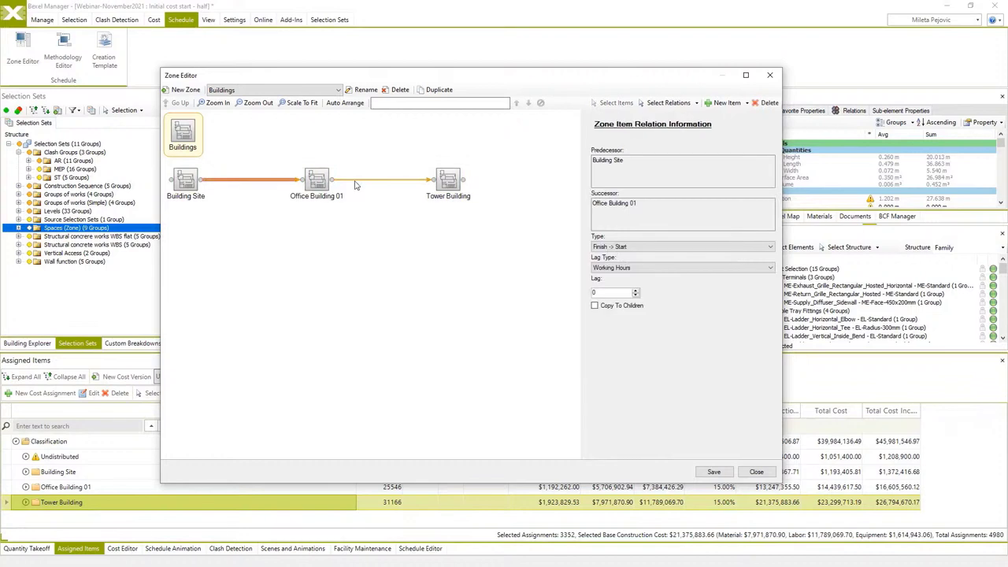
{"action": "left_click", "coordinate": [355, 181], "text": "ctrl"}
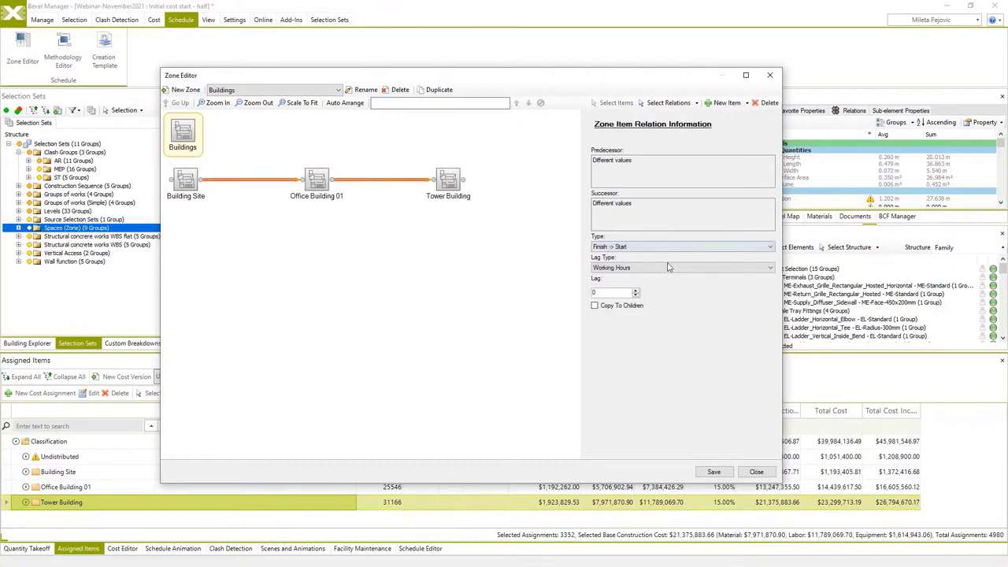
{"action": "left_click", "coordinate": [770, 246]}
{"action": "left_click", "coordinate": [770, 267]}
{"action": "left_click", "coordinate": [769, 267]}
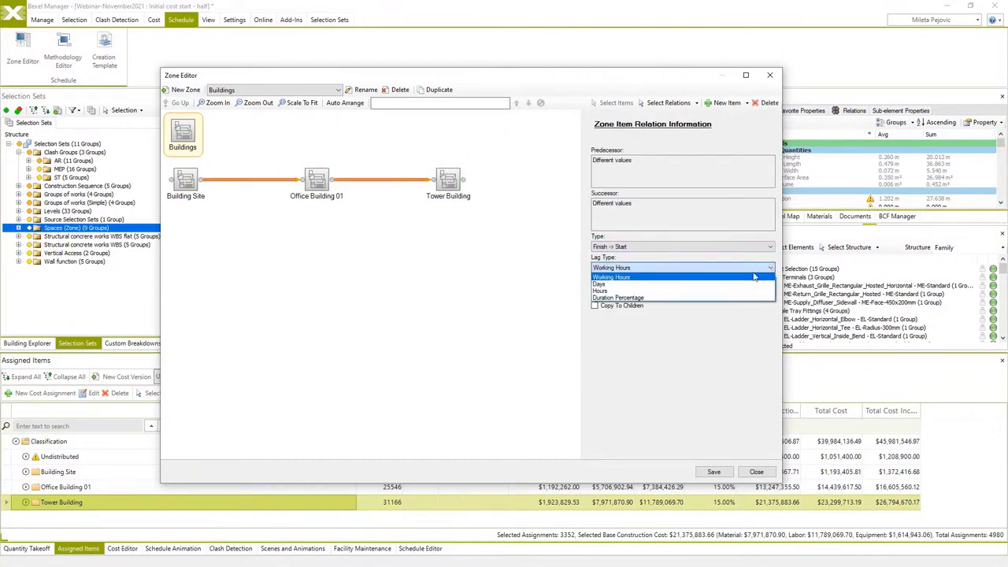
{"action": "left_click", "coordinate": [630, 297]}
{"action": "key", "text": "Tab"}
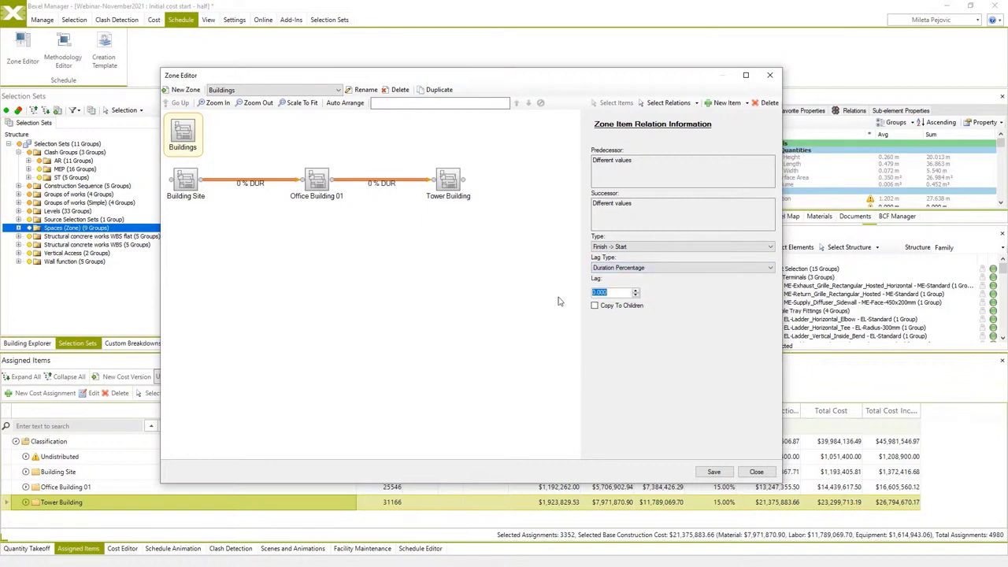
{"action": "type", "text": "30"}
{"action": "key", "text": "Return"}
{"action": "left_click", "coordinate": [714, 471]}
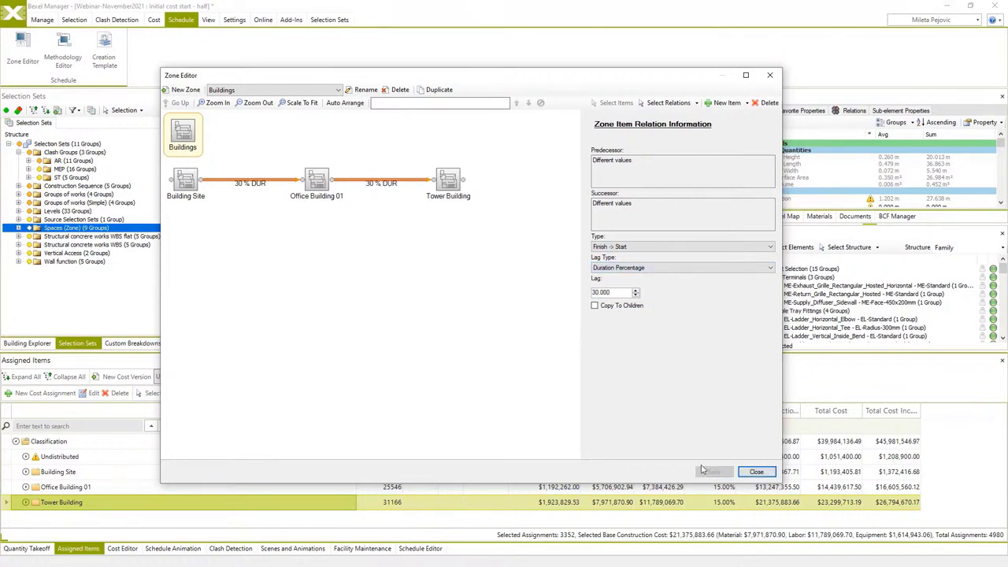
{"action": "left_click", "coordinate": [220, 231]}
{"action": "left_click", "coordinate": [193, 189]}
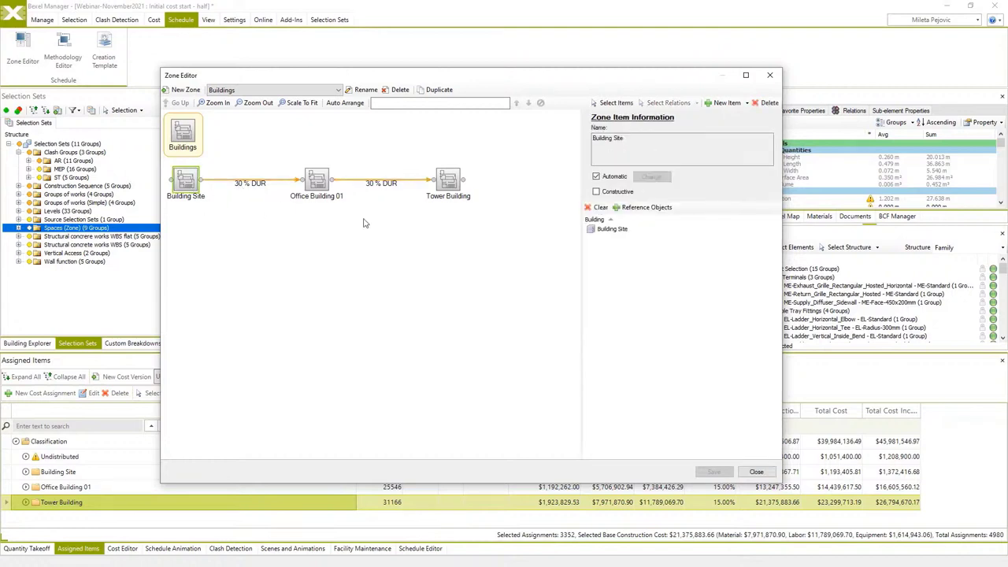
{"action": "left_click", "coordinate": [320, 189]}
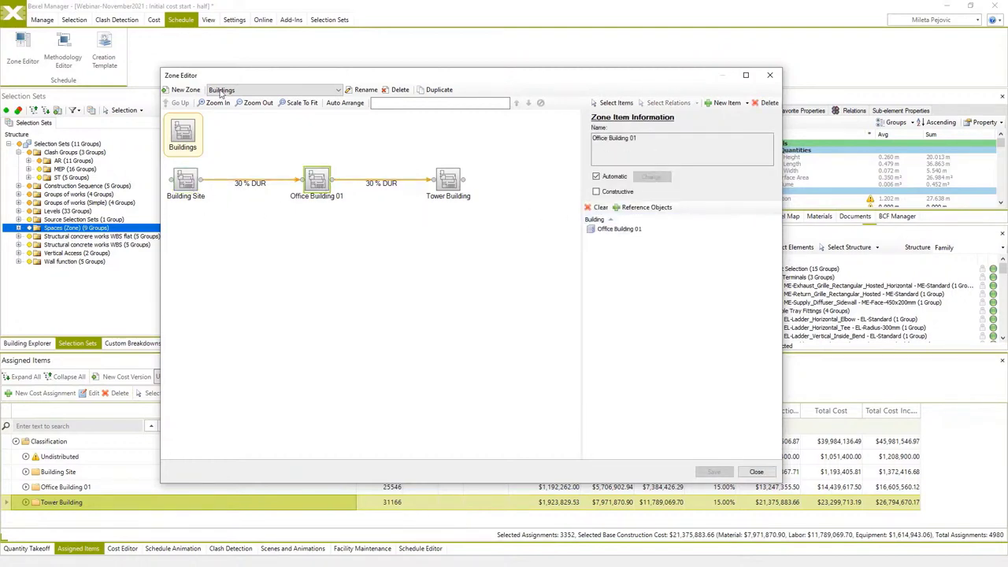
Create a new schedule zone named "Levels".
{"action": "left_click", "coordinate": [186, 89]}
{"action": "type", "text": "L"}
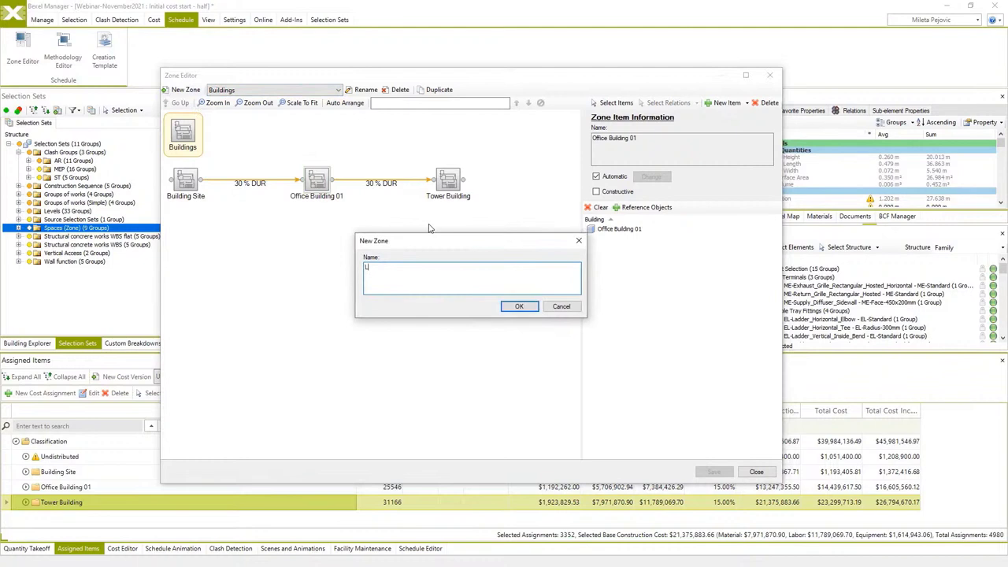
{"action": "type", "text": "evels"}
{"action": "left_click", "coordinate": [509, 310]}
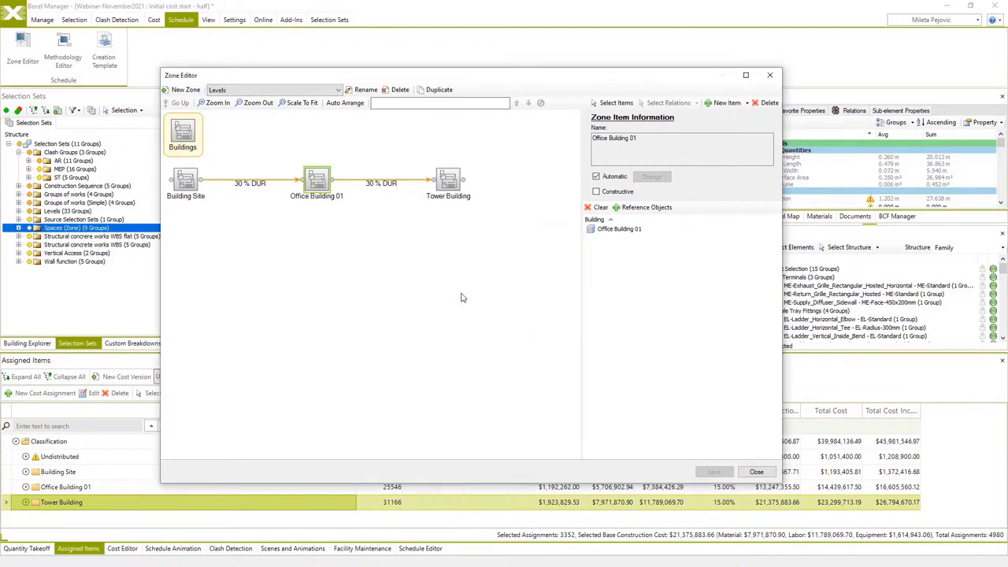
Add linked items to the Levels zone from the Levels selection sets, 00 - Sub Level through Roof, with relations created between them.
{"action": "right_click", "coordinate": [265, 188]}
{"action": "mouse_move", "coordinate": [315, 193]}
{"action": "left_click", "coordinate": [386, 204]}
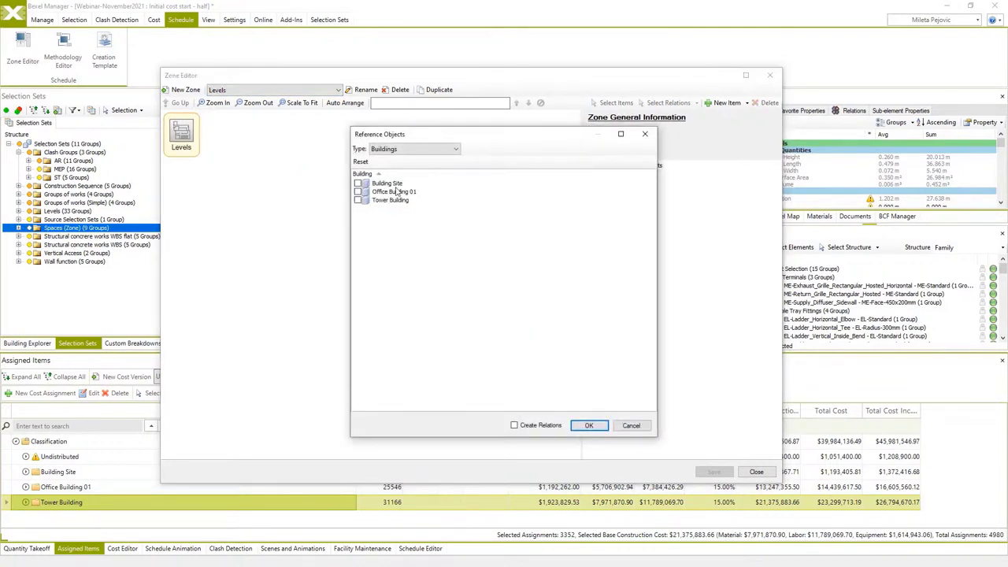
{"action": "left_click", "coordinate": [413, 149]}
{"action": "left_click", "coordinate": [388, 208]}
{"action": "left_click", "coordinate": [394, 226]}
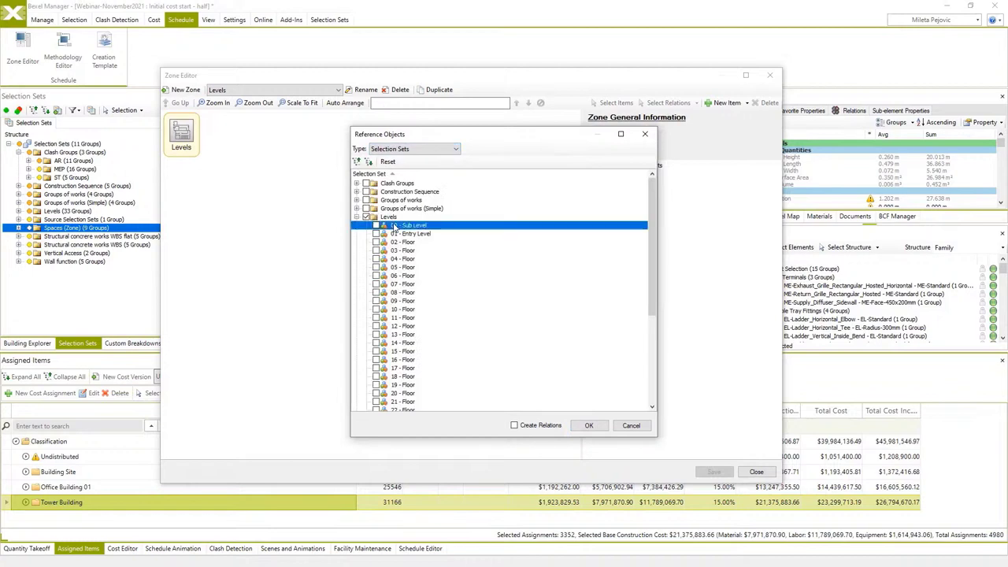
{"action": "scroll", "coordinate": [409, 260], "scroll_direction": "down", "scroll_amount": 5}
{"action": "left_click", "coordinate": [402, 367], "text": "shift"}
{"action": "left_click", "coordinate": [540, 428]}
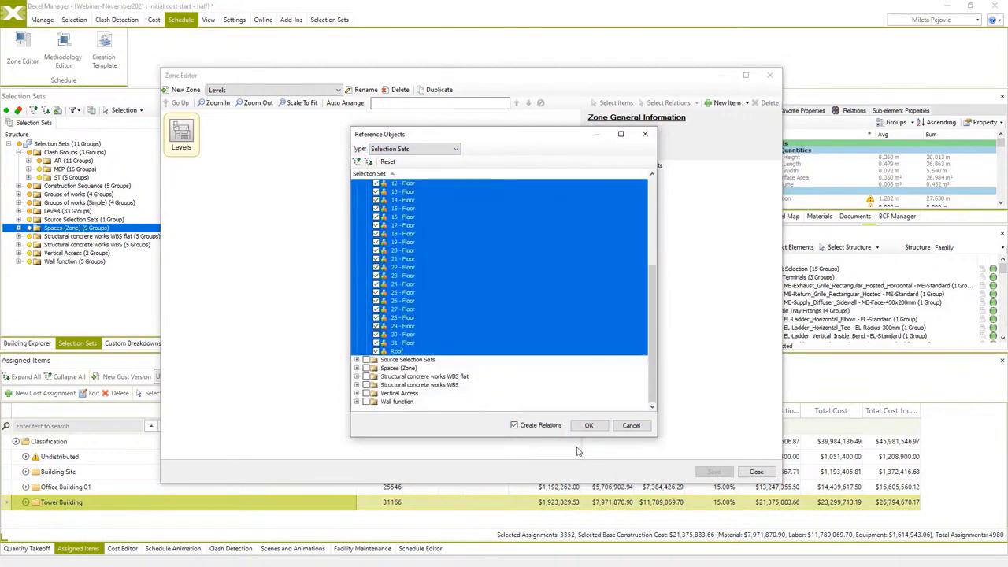
{"action": "left_click", "coordinate": [588, 425]}
Check the 01 - Entry Level item, mark the main Levels item as Constructive and save the zone.
{"action": "mouse_move", "coordinate": [201, 455]}
{"action": "left_mouse_down"}
{"action": "mouse_move", "coordinate": [546, 460]}
{"action": "mouse_move", "coordinate": [185, 463]}
{"action": "left_mouse_up"}
{"action": "left_click", "coordinate": [320, 181]}
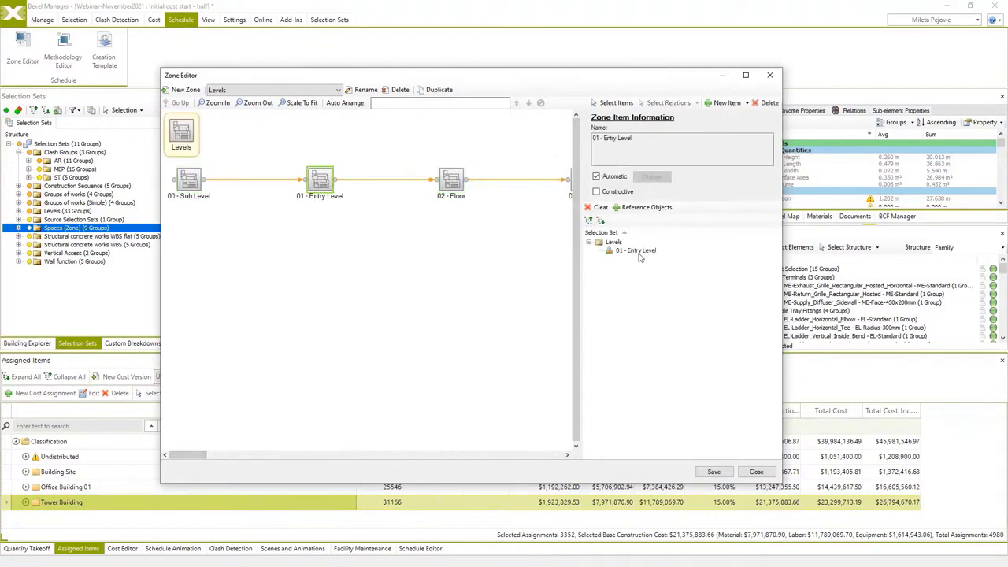
{"action": "left_click", "coordinate": [187, 136]}
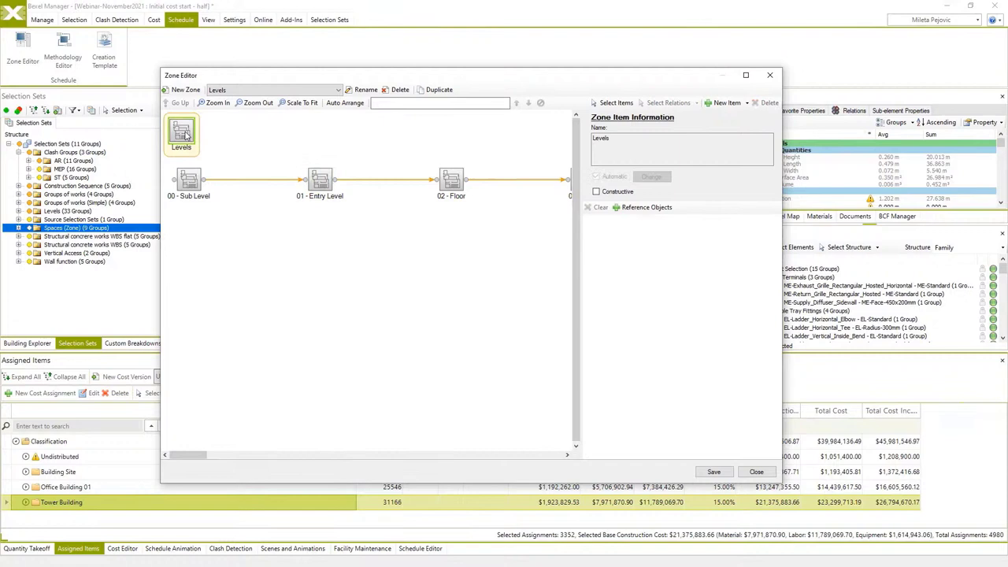
{"action": "left_click", "coordinate": [596, 192]}
{"action": "left_click", "coordinate": [706, 472]}
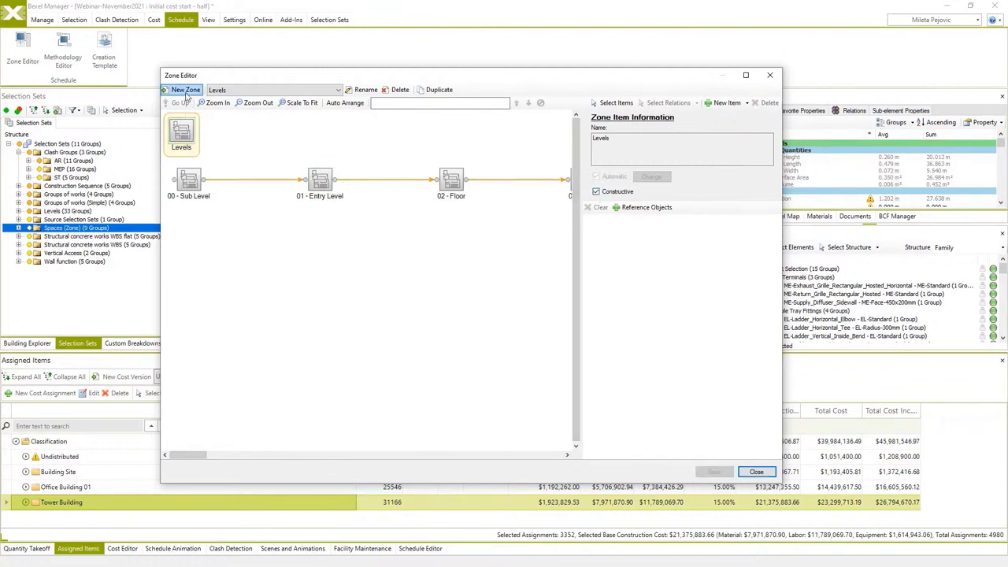
Create a new schedule zone named "Phases".
{"action": "left_click", "coordinate": [186, 92]}
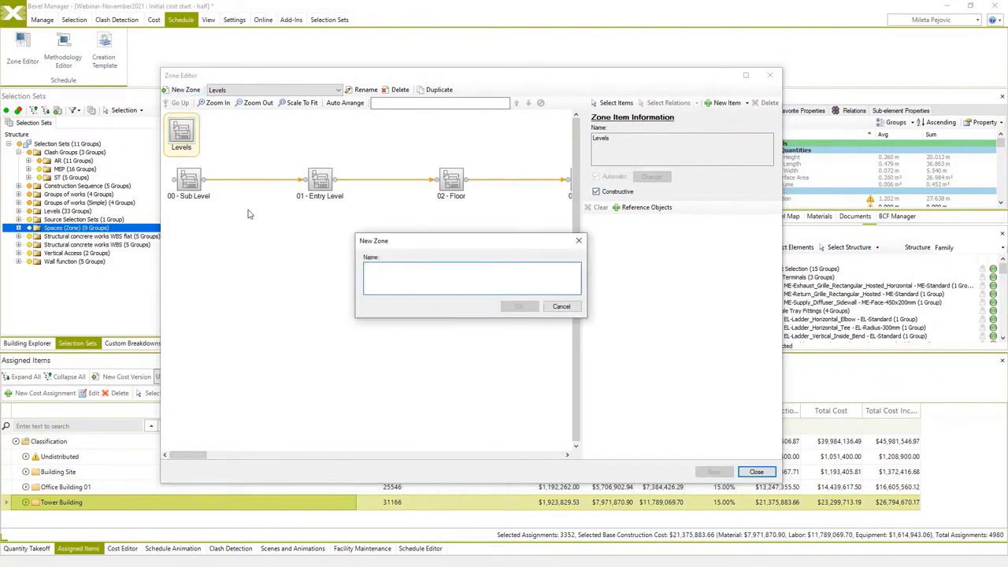
{"action": "type", "text": "Phases"}
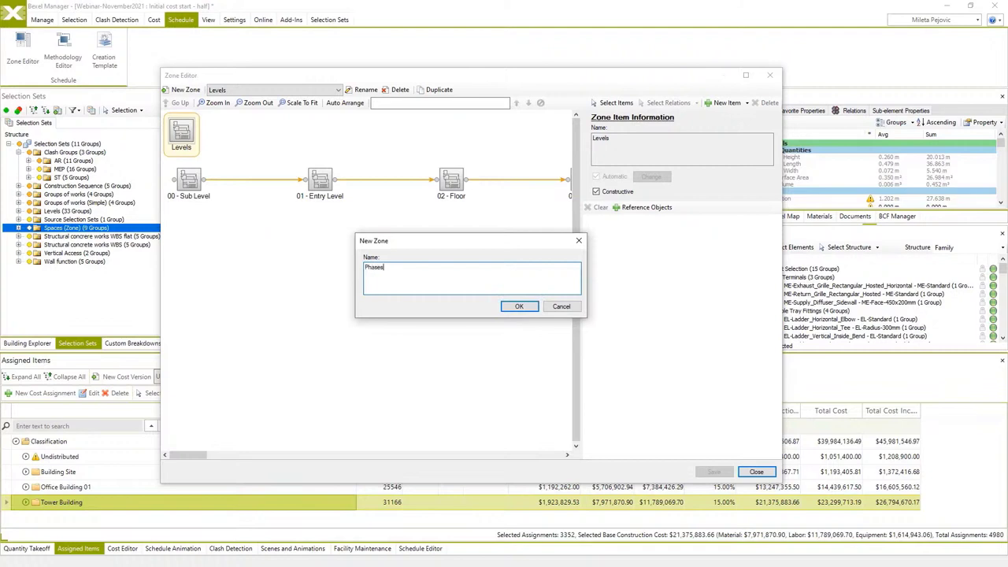
{"action": "left_click", "coordinate": [519, 307]}
Link Exterior areas and Phases 1 to 3 from the Construction Sequence selection sets to the Phases zone with relations, and save it.
{"action": "right_click", "coordinate": [317, 200]}
{"action": "left_click", "coordinate": [449, 215]}
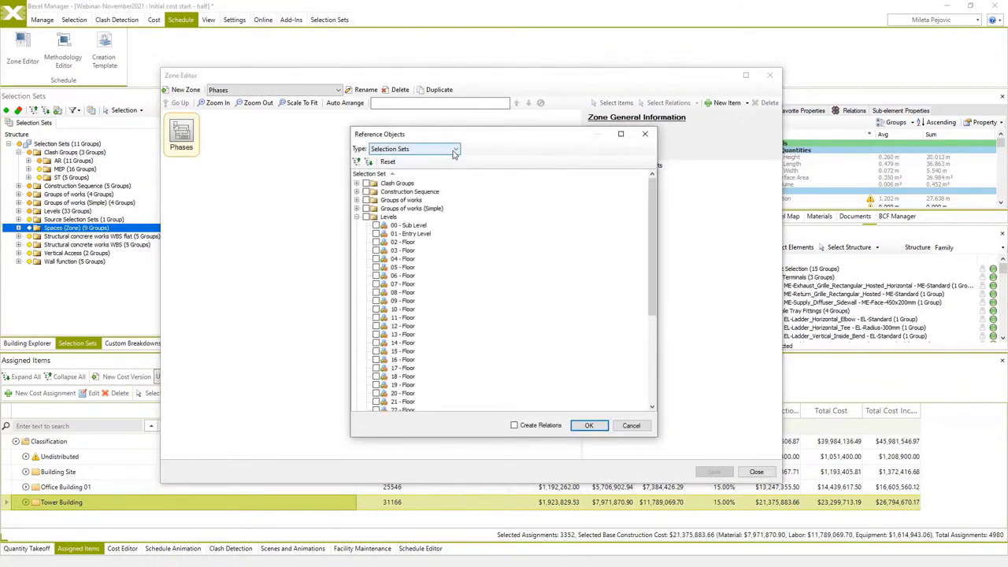
{"action": "left_click", "coordinate": [357, 217]}
{"action": "left_click", "coordinate": [357, 191]}
{"action": "left_click", "coordinate": [384, 207]}
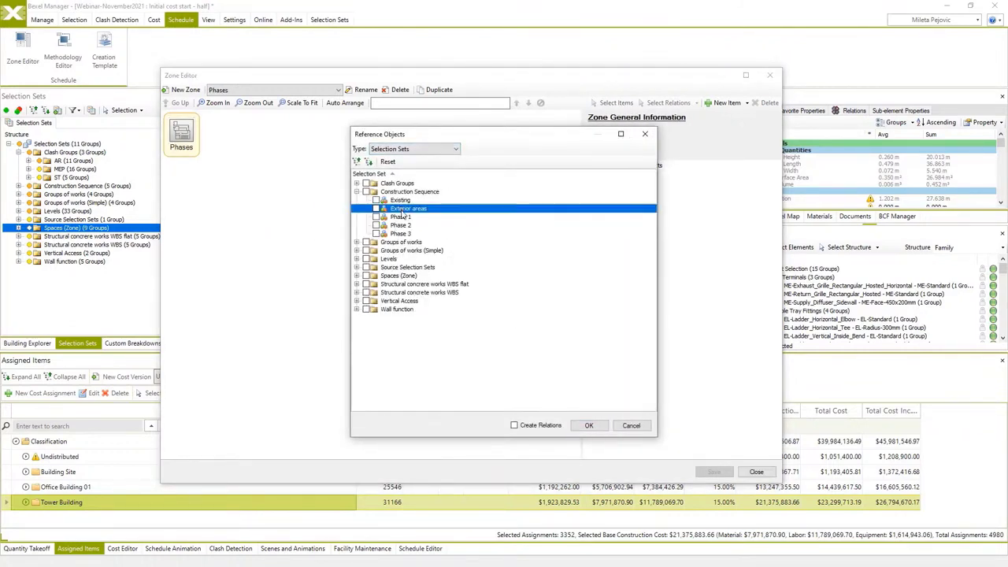
{"action": "left_click", "coordinate": [402, 234], "text": "shift"}
{"action": "left_click", "coordinate": [522, 428]}
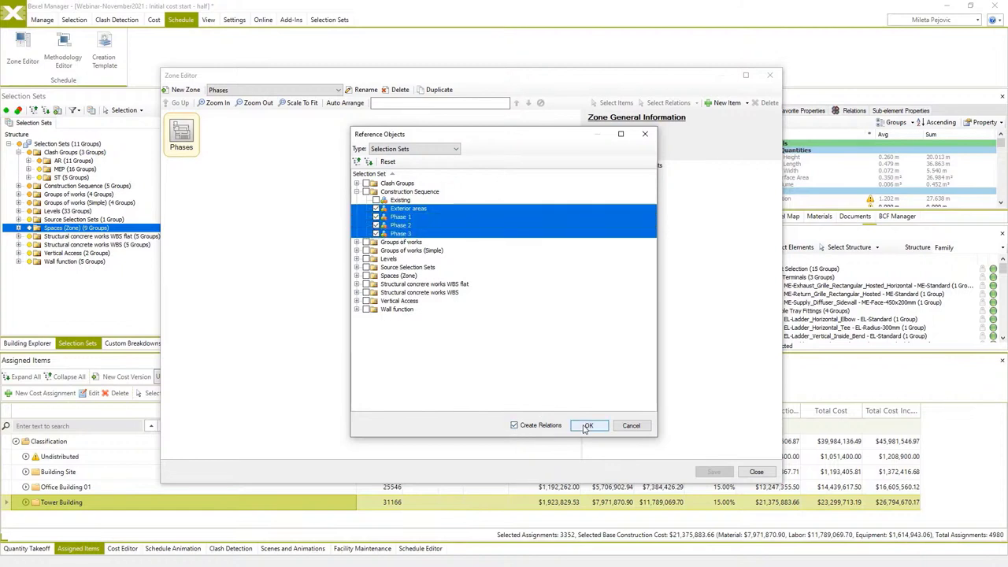
{"action": "left_click", "coordinate": [588, 425]}
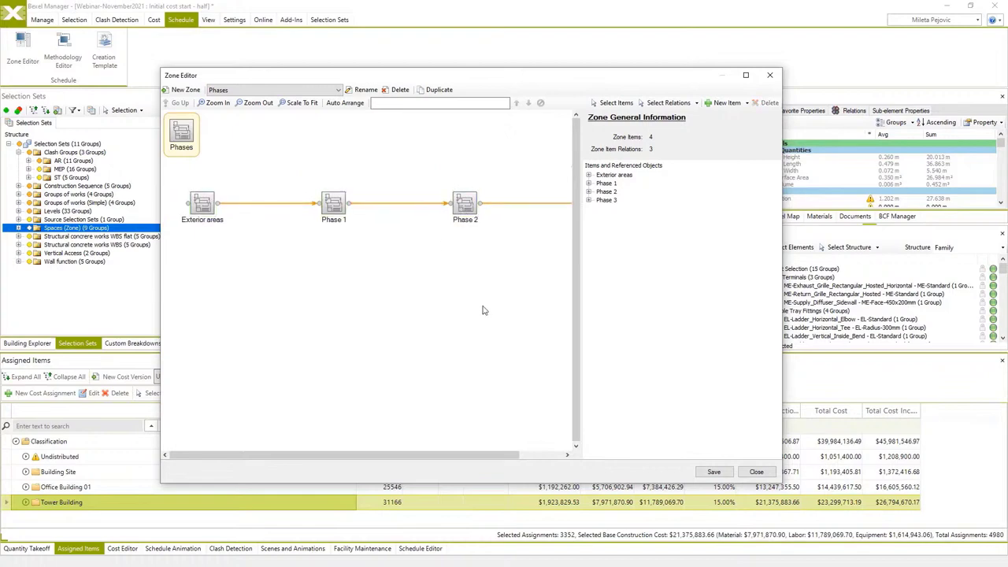
{"action": "left_click", "coordinate": [714, 471]}
{"action": "left_click", "coordinate": [754, 472]}
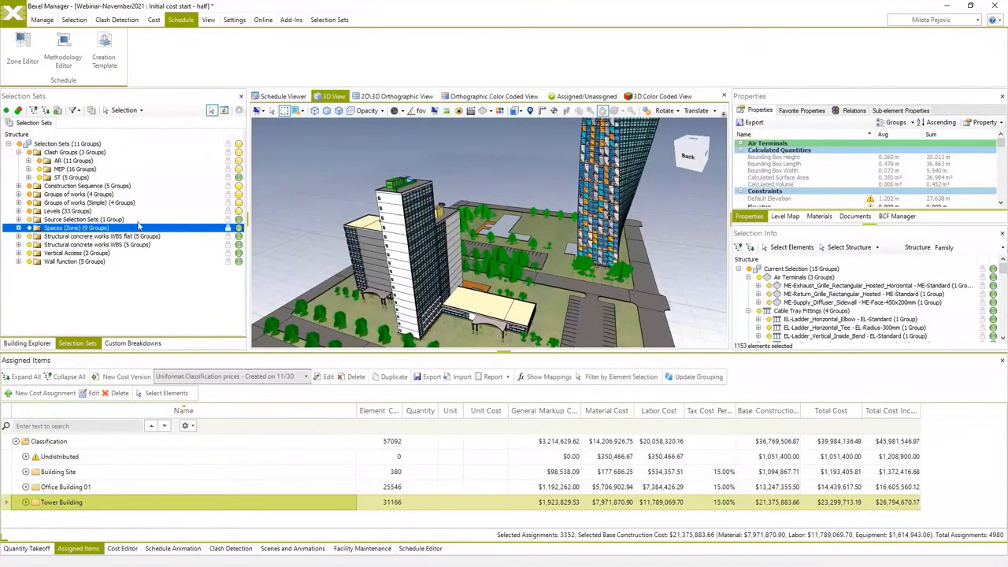
Hide the whole model and preview Tower Building, Office Building 01 and Building Site one at a time in the 3D view.
{"action": "left_click", "coordinate": [28, 144]}
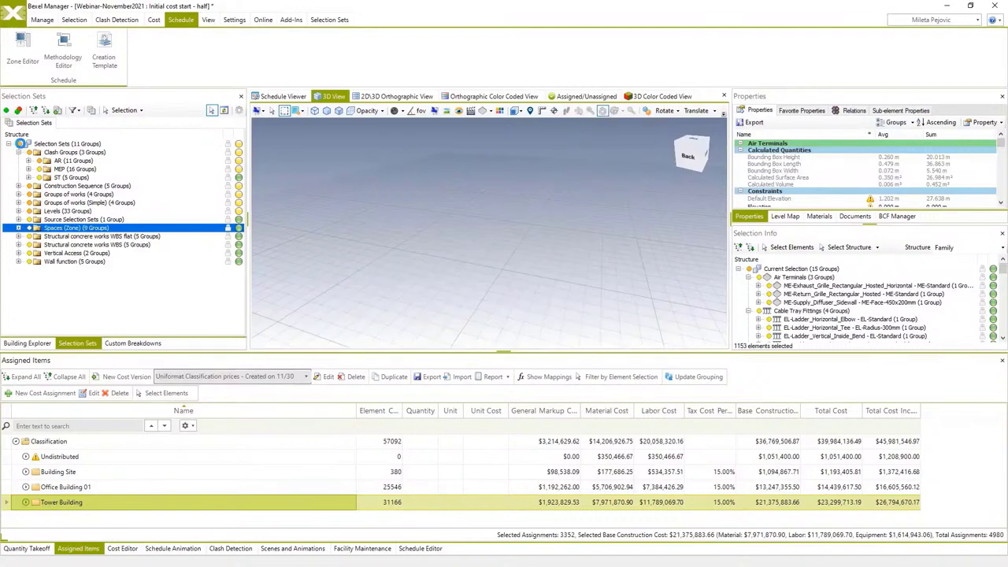
{"action": "left_click", "coordinate": [27, 342]}
{"action": "left_click", "coordinate": [77, 124]}
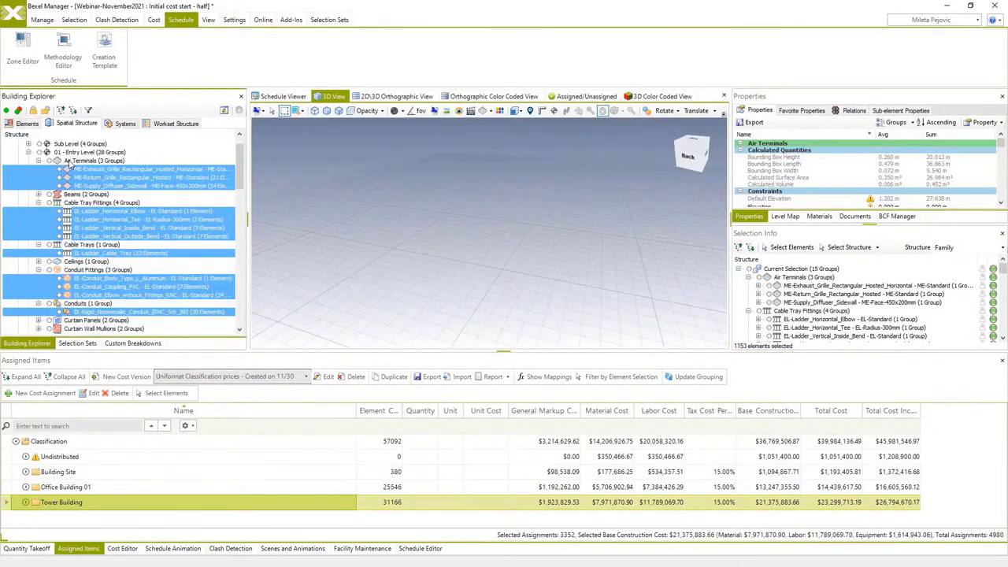
{"action": "left_click", "coordinate": [18, 161]}
{"action": "left_click", "coordinate": [28, 169]}
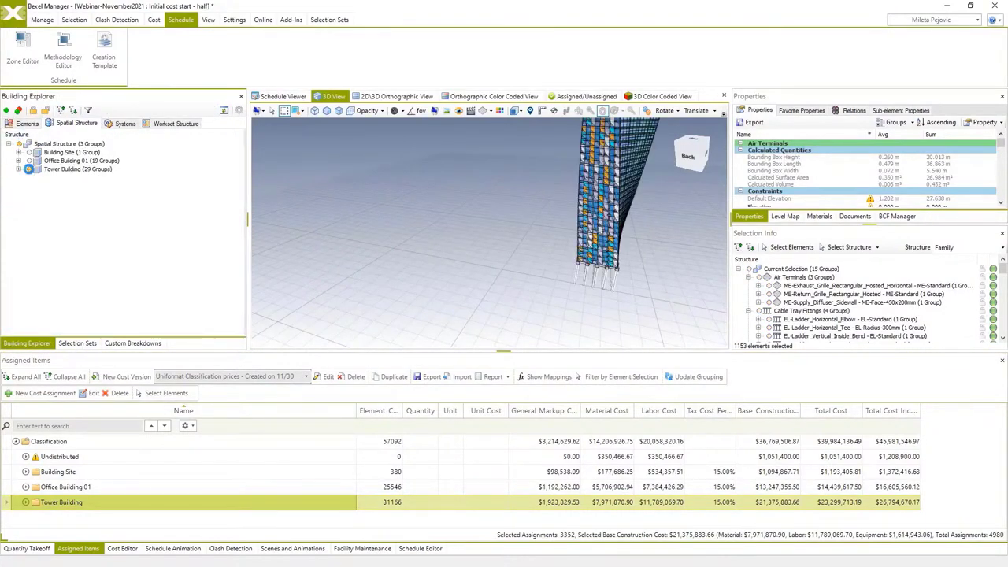
{"action": "left_click", "coordinate": [28, 169]}
{"action": "left_click", "coordinate": [28, 160]}
{"action": "left_click", "coordinate": [28, 161]}
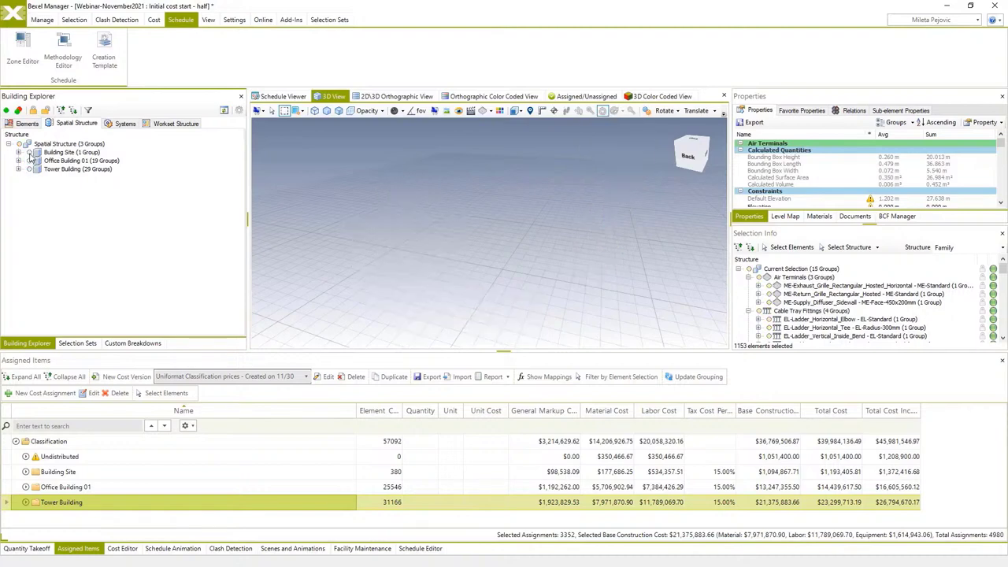
{"action": "left_click", "coordinate": [28, 152]}
{"action": "left_click", "coordinate": [28, 152]}
Preview the Exterior areas, Phase 1 and Phase 2 selection sets of the Construction Sequence one at a time in the 3D view.
{"action": "left_click", "coordinate": [77, 343]}
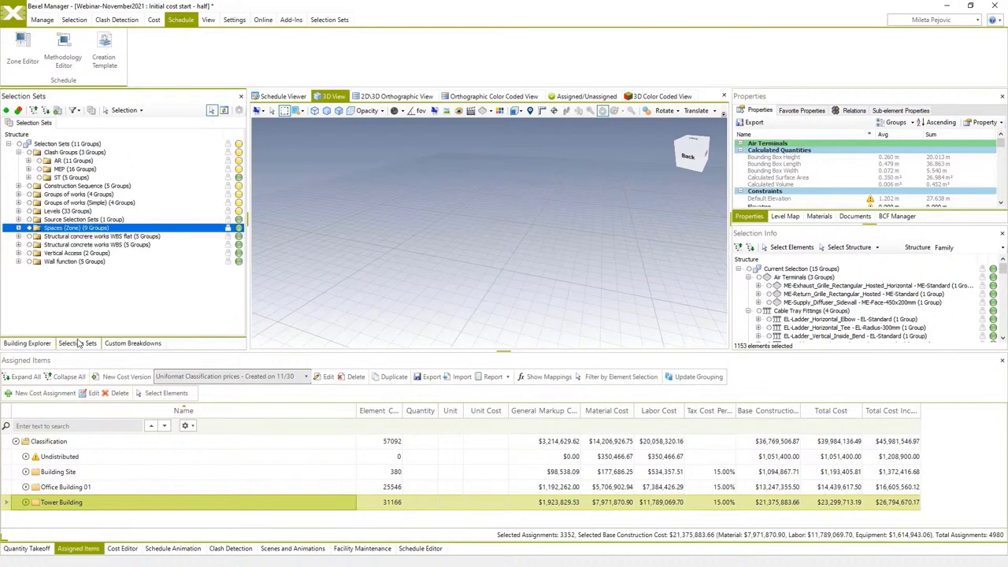
{"action": "left_click", "coordinate": [19, 186]}
{"action": "left_click", "coordinate": [39, 204]}
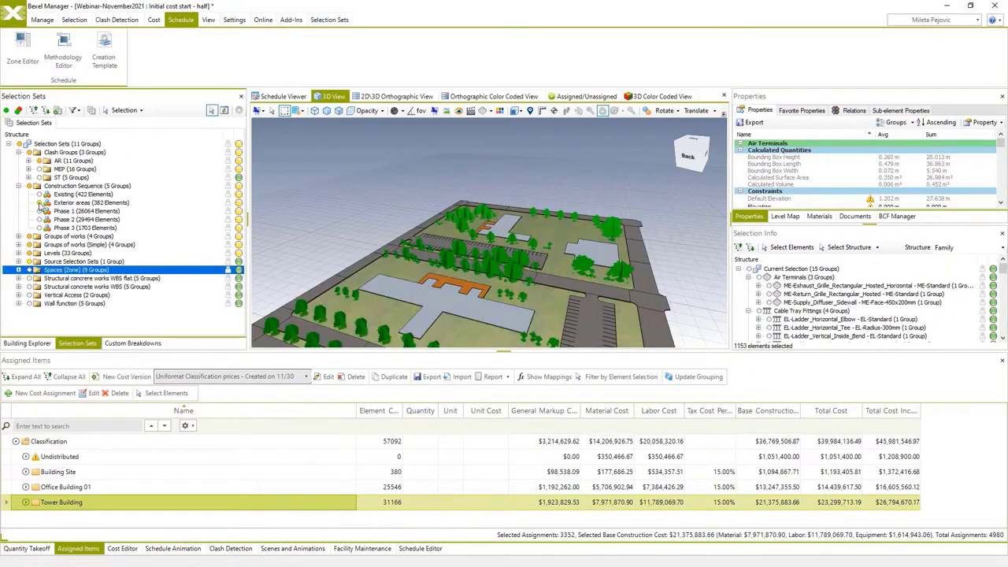
{"action": "left_click", "coordinate": [39, 203]}
{"action": "left_click", "coordinate": [39, 211]}
{"action": "left_click", "coordinate": [39, 211]}
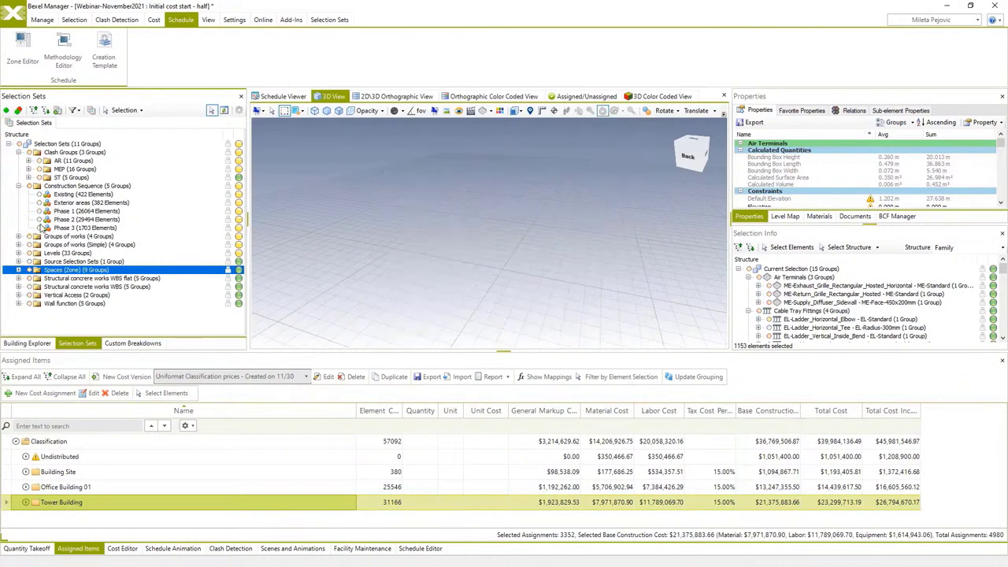
{"action": "left_click", "coordinate": [40, 219]}
{"action": "left_click", "coordinate": [40, 218]}
Preview the 03 - Floor and 04 - Floor level sets in the 3D view and make the whole model visible again.
{"action": "left_click", "coordinate": [18, 253]}
{"action": "left_click", "coordinate": [39, 286]}
{"action": "left_click", "coordinate": [39, 287]}
{"action": "left_click", "coordinate": [39, 287]}
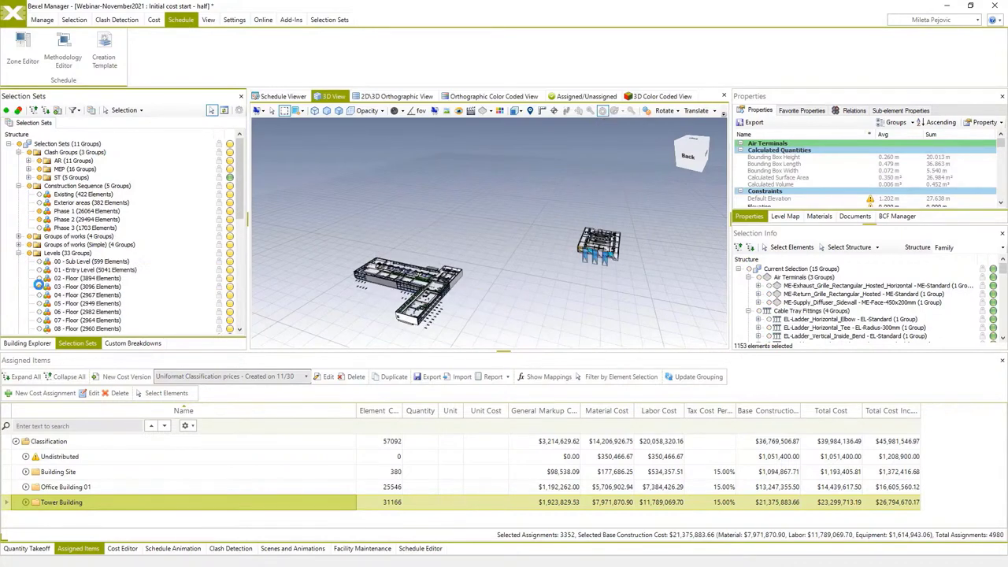
{"action": "left_click", "coordinate": [40, 287]}
{"action": "left_click", "coordinate": [40, 296]}
{"action": "left_click", "coordinate": [40, 296]}
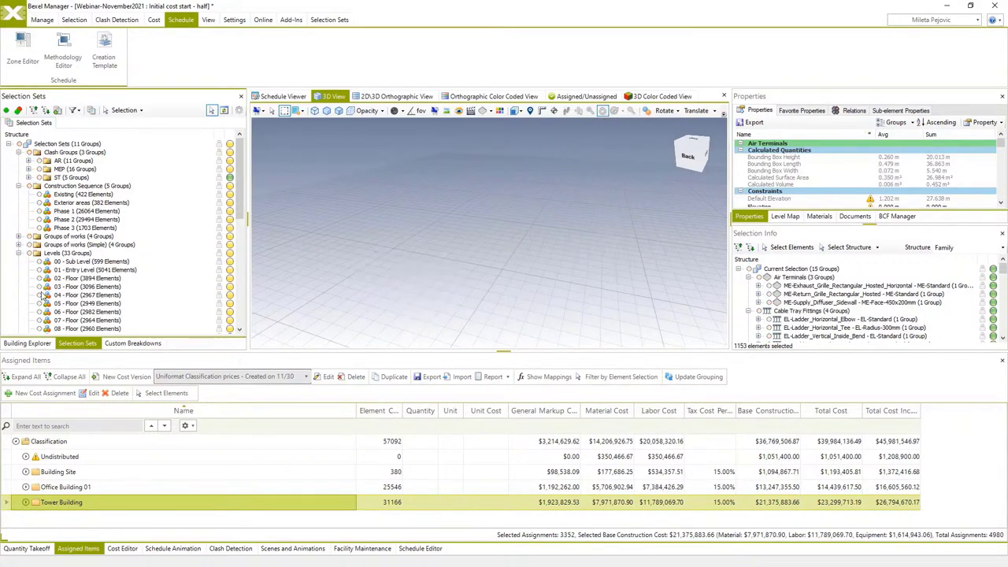
{"action": "left_click", "coordinate": [26, 145]}
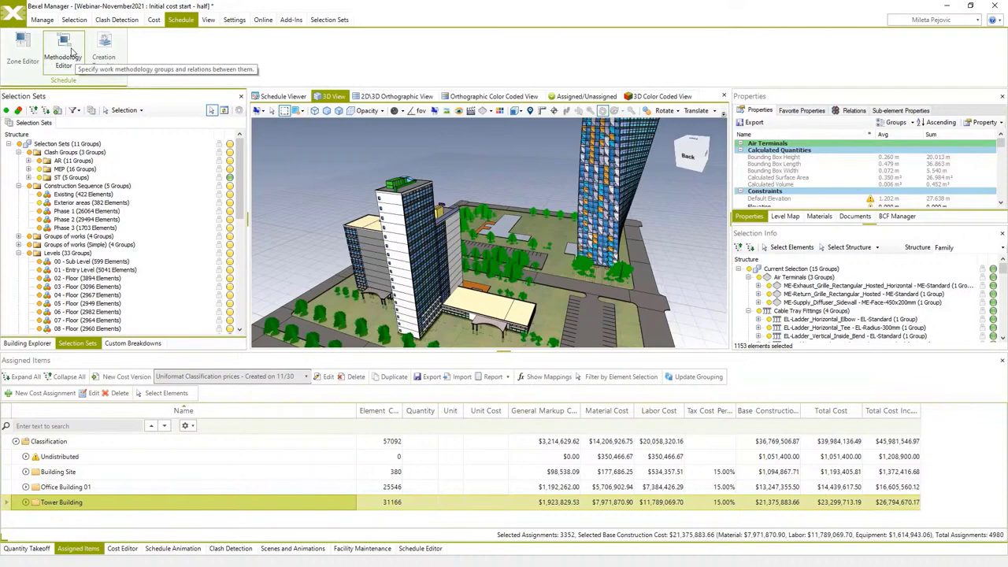
Import the Methodologies section from the Bexel exchange file exchange methodology.bxf into the project and return to the model.
{"action": "left_click", "coordinate": [24, 15]}
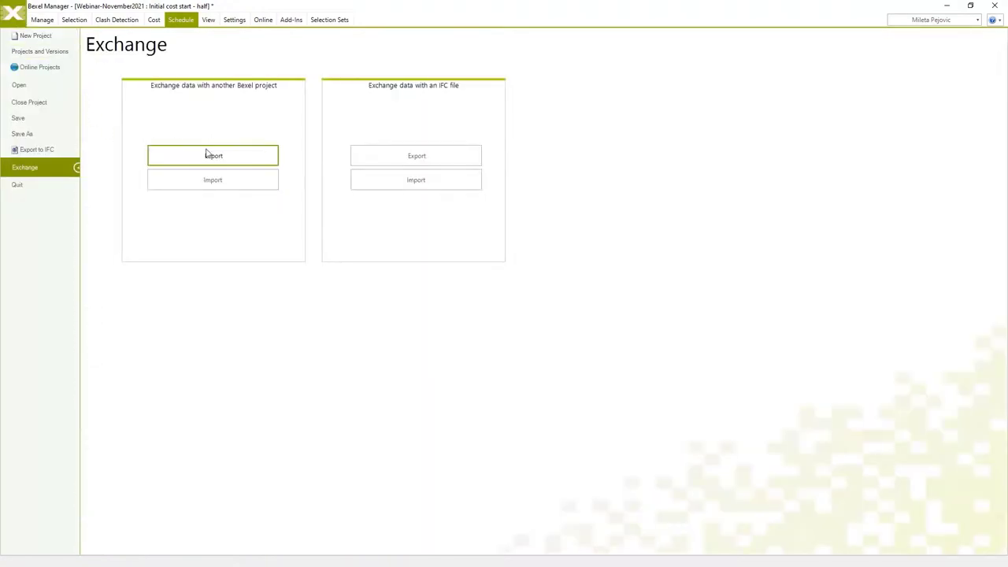
{"action": "left_click", "coordinate": [218, 179]}
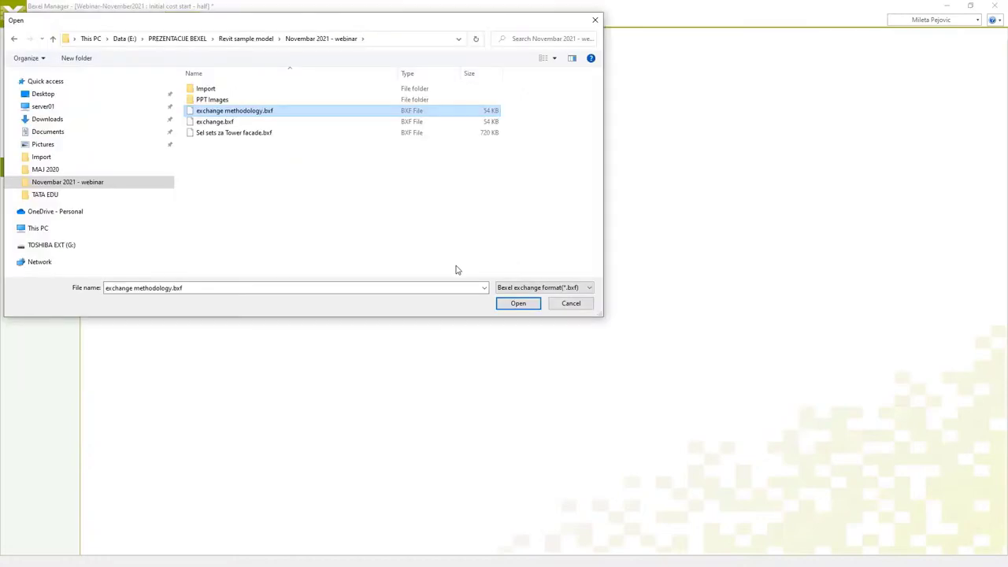
{"action": "left_click", "coordinate": [517, 304]}
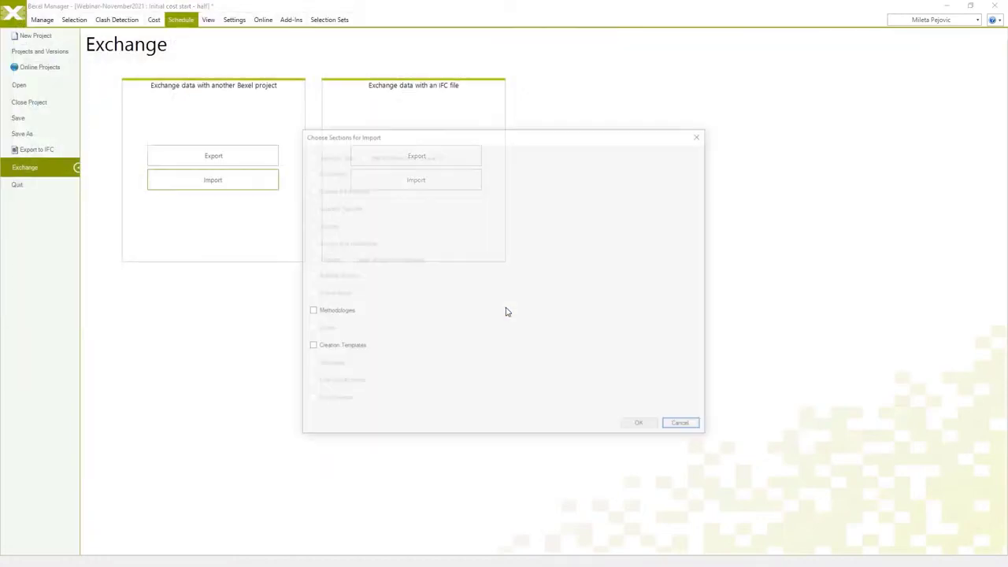
{"action": "left_click", "coordinate": [309, 312]}
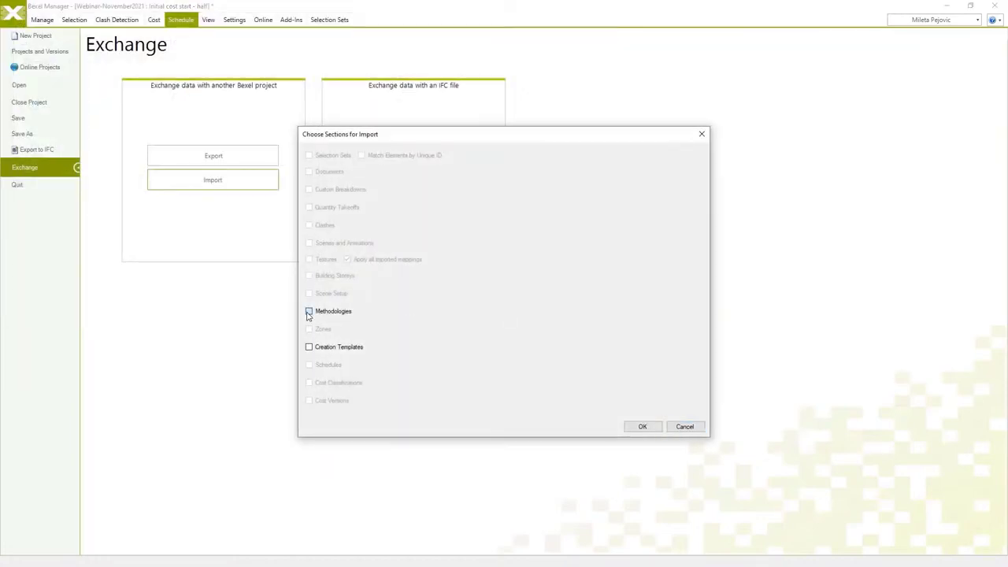
{"action": "left_click", "coordinate": [642, 426]}
{"action": "left_click", "coordinate": [556, 334]}
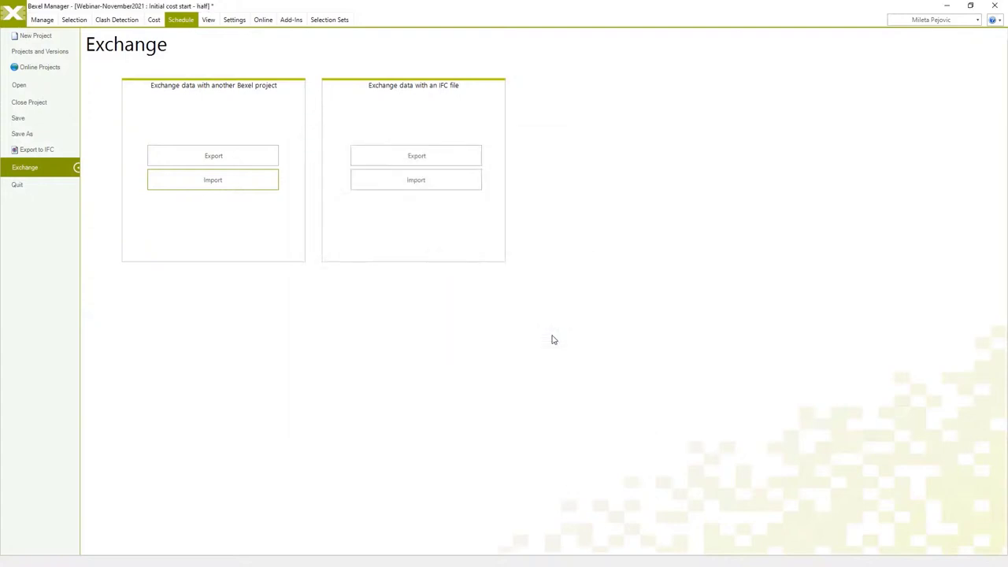
{"action": "key", "text": "Escape"}
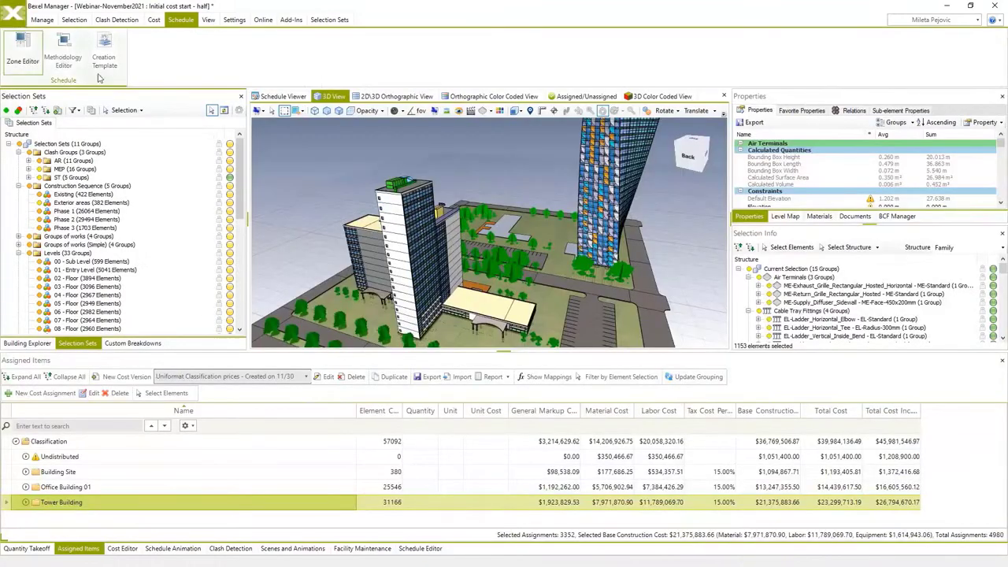
Open the Methodology Editor full size and inspect the A Foundations and B1020230 Beams items of the Uniformat Based Methodology.
{"action": "left_click", "coordinate": [62, 52]}
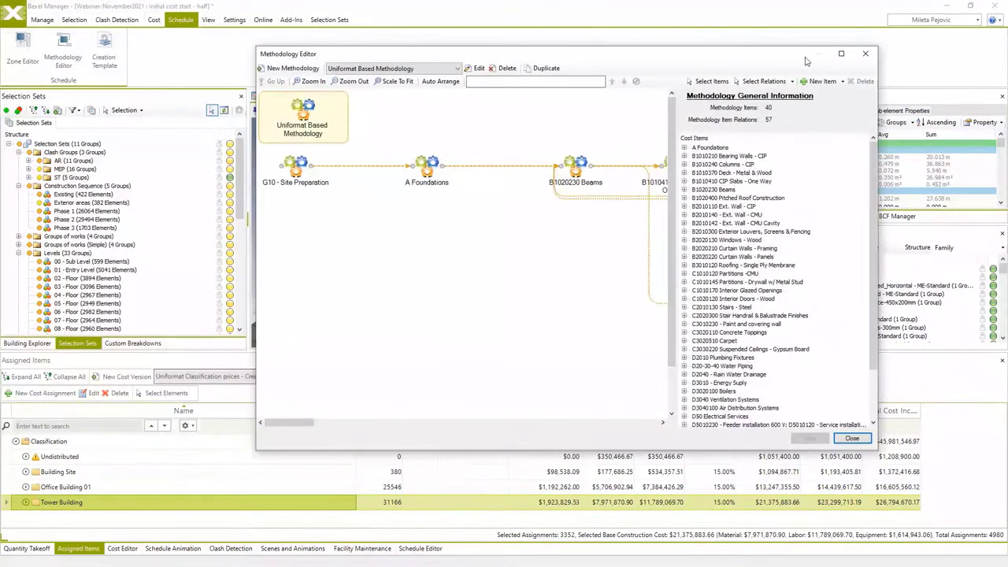
{"action": "left_click", "coordinate": [841, 54]}
{"action": "scroll", "coordinate": [329, 292], "scroll_direction": "down", "scroll_amount": 2, "text": "ctrl"}
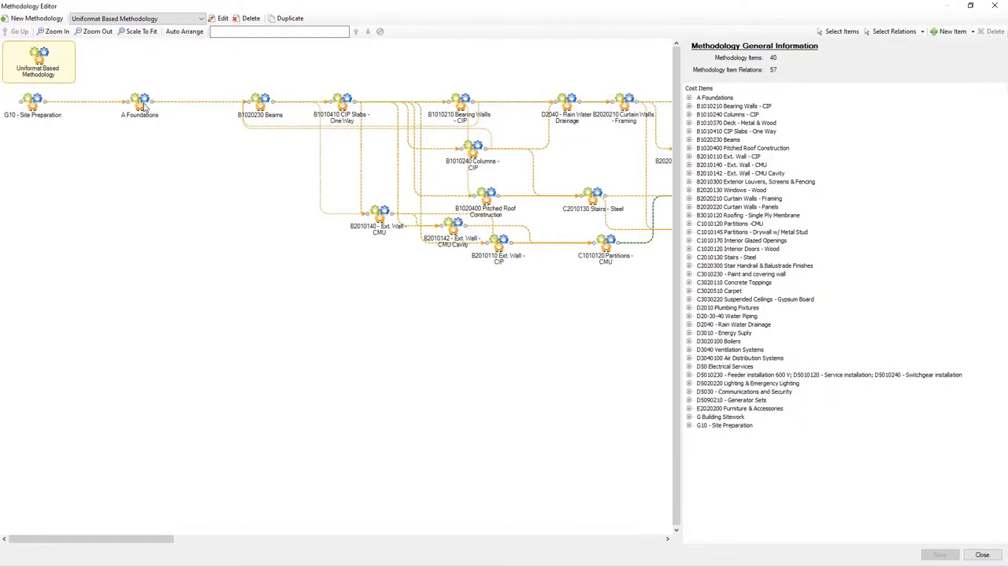
{"action": "left_click", "coordinate": [140, 102]}
{"action": "left_click", "coordinate": [259, 106]}
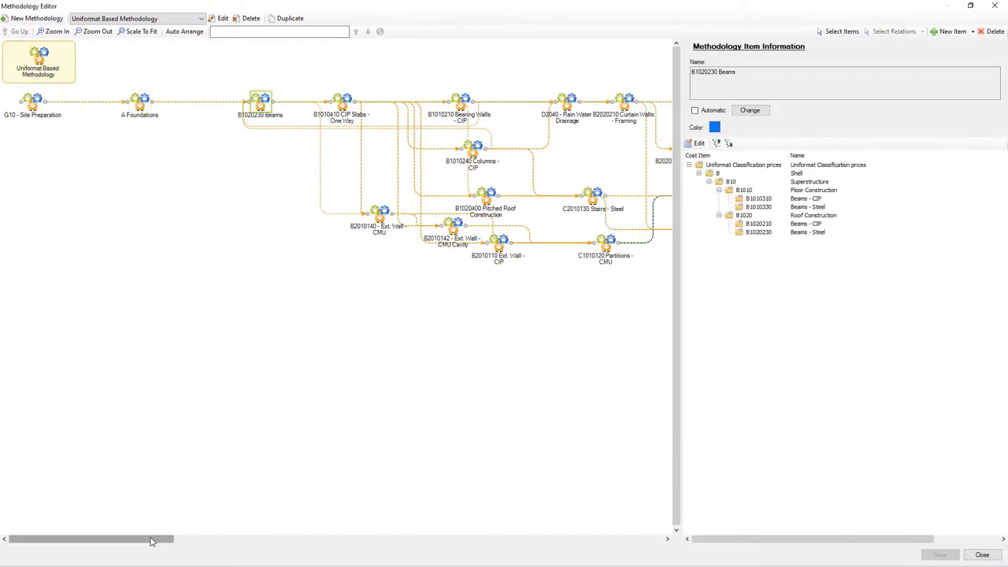
{"action": "mouse_move", "coordinate": [153, 540]}
{"action": "left_mouse_down"}
{"action": "mouse_move", "coordinate": [643, 552]}
{"action": "mouse_move", "coordinate": [134, 539]}
{"action": "left_mouse_up"}
{"action": "left_click", "coordinate": [204, 334]}
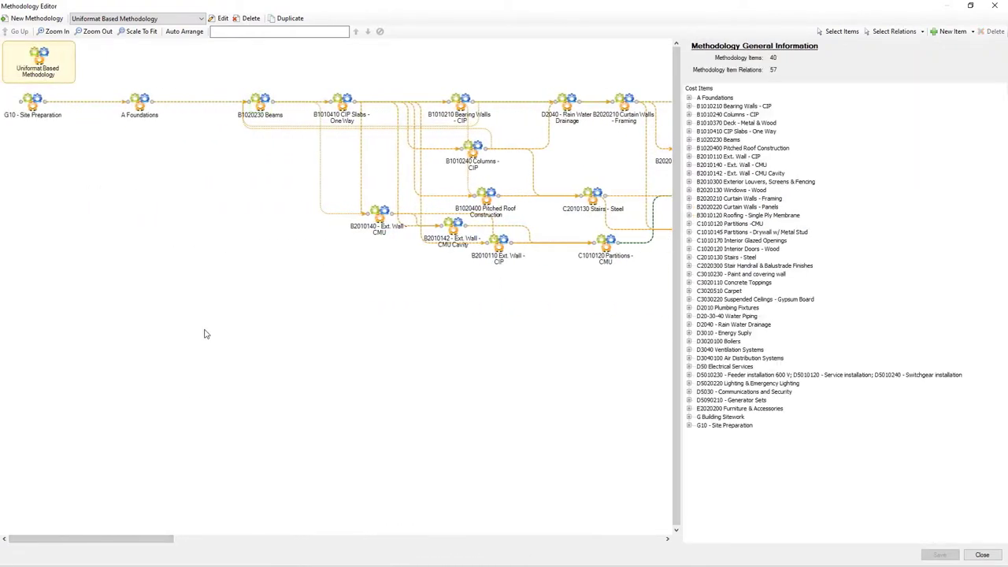
Switch to the QTO BIM Based Methodology and examine the cost items assigned to Structural Foundations without changing them.
{"action": "left_click", "coordinate": [178, 19]}
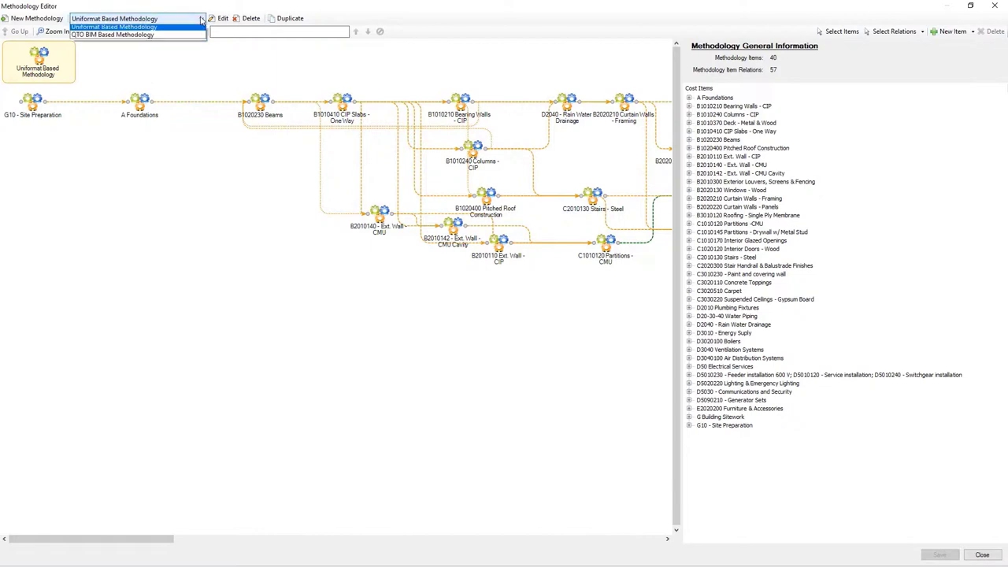
{"action": "left_click", "coordinate": [172, 37]}
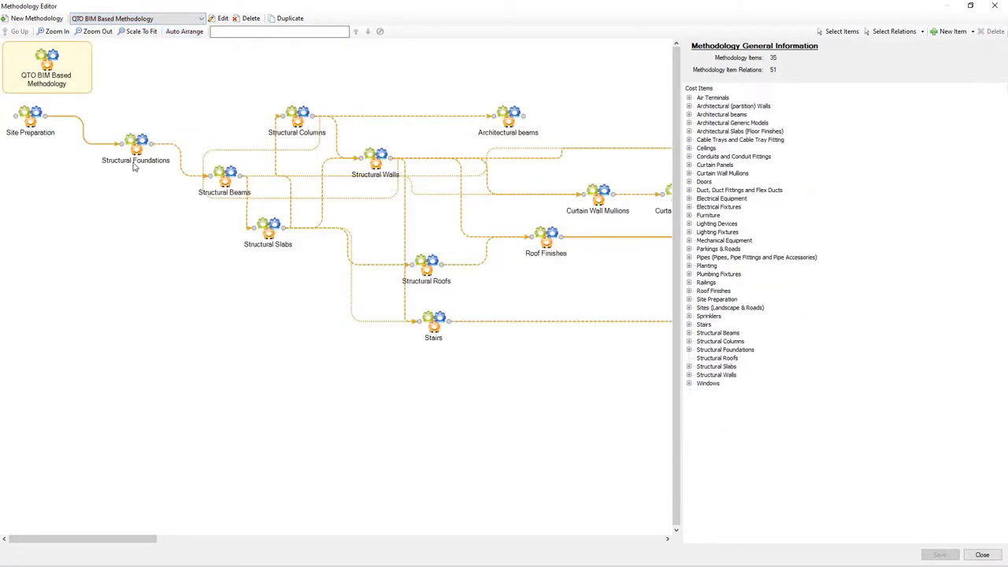
{"action": "left_click", "coordinate": [138, 147]}
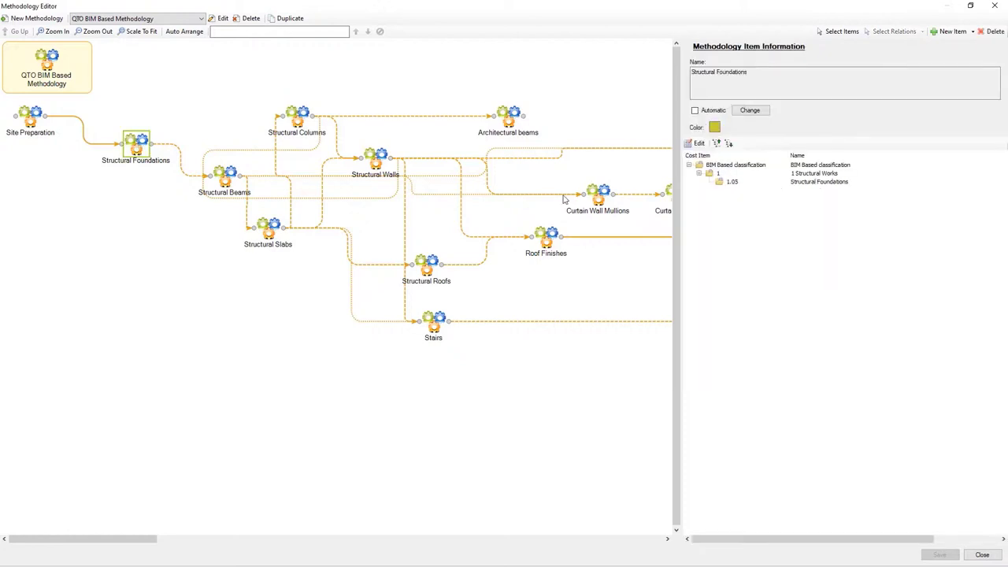
{"action": "left_click", "coordinate": [696, 143]}
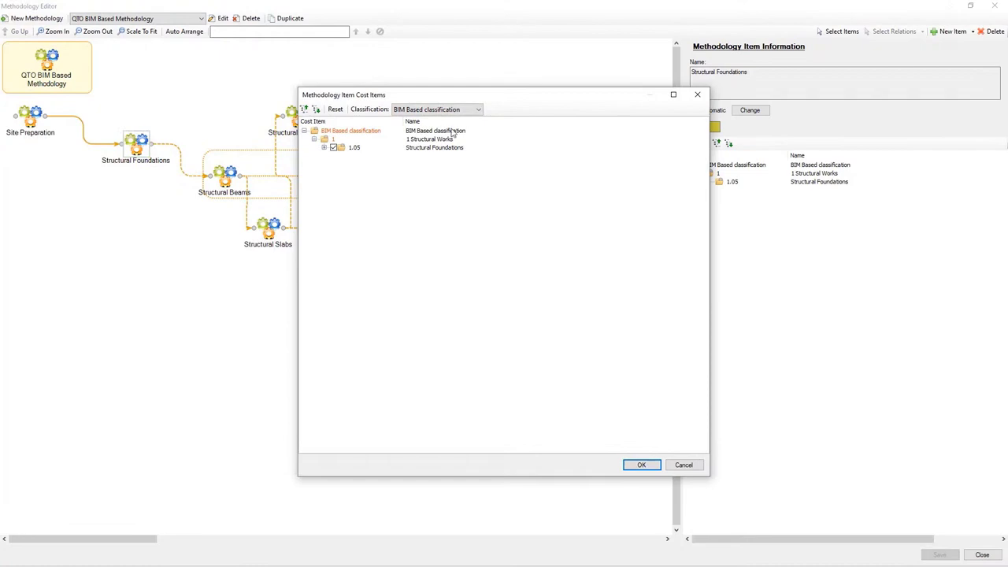
{"action": "left_click", "coordinate": [324, 148]}
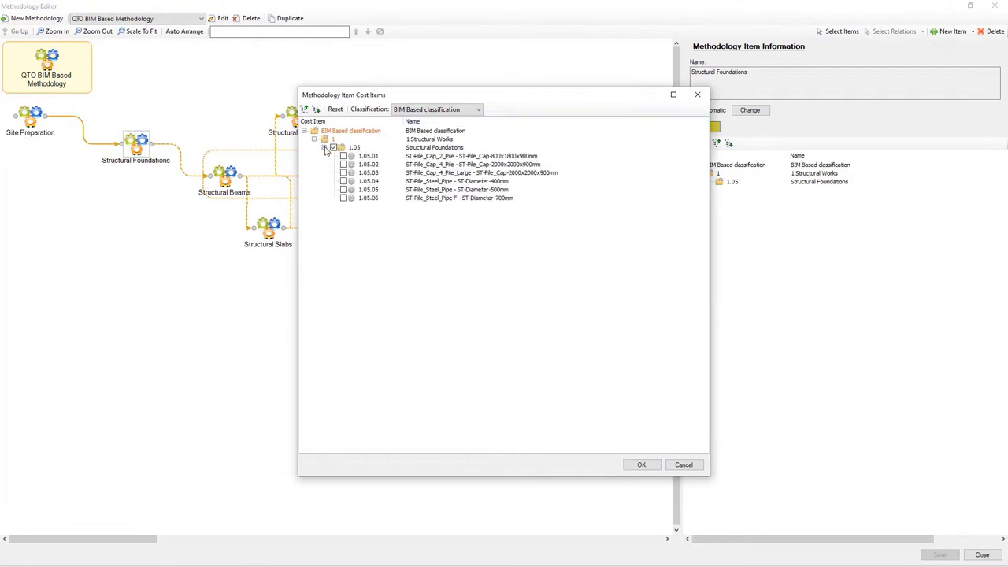
{"action": "left_click", "coordinate": [682, 465]}
Inspect the cost items of Structural Slabs and Structural Walls in the methodology, and close the Methodology Editor.
{"action": "left_click", "coordinate": [270, 230]}
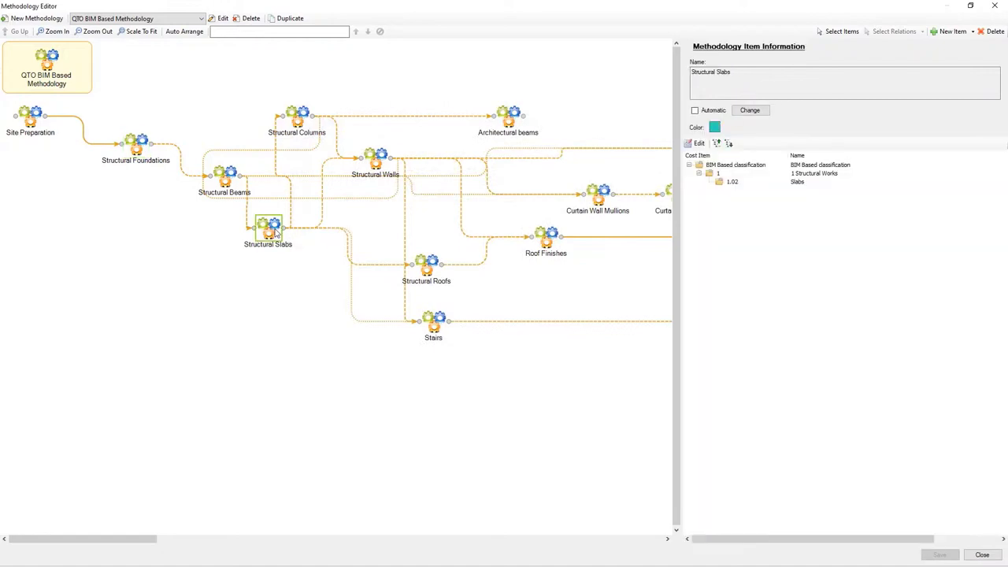
{"action": "left_click", "coordinate": [370, 164]}
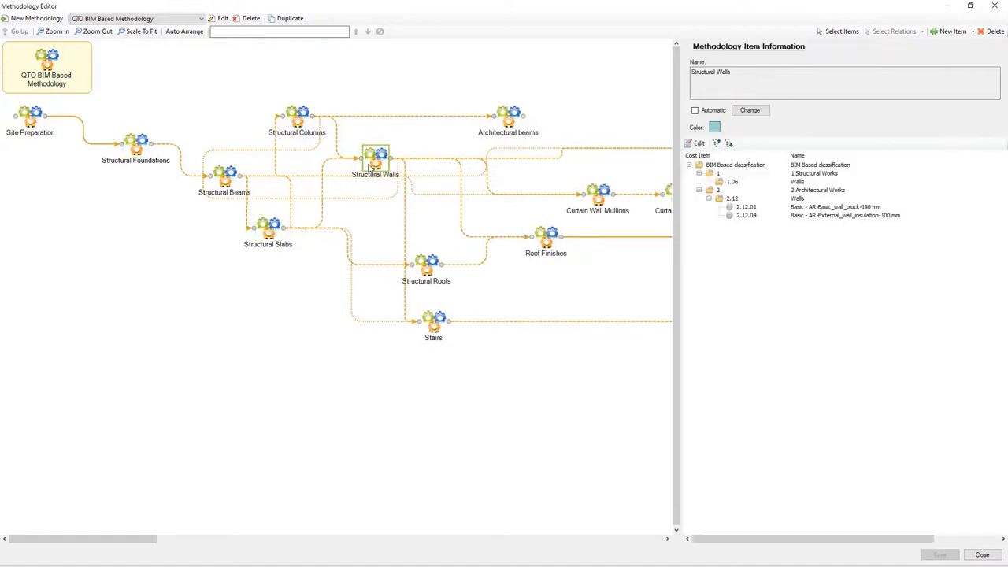
{"action": "left_click", "coordinate": [982, 555]}
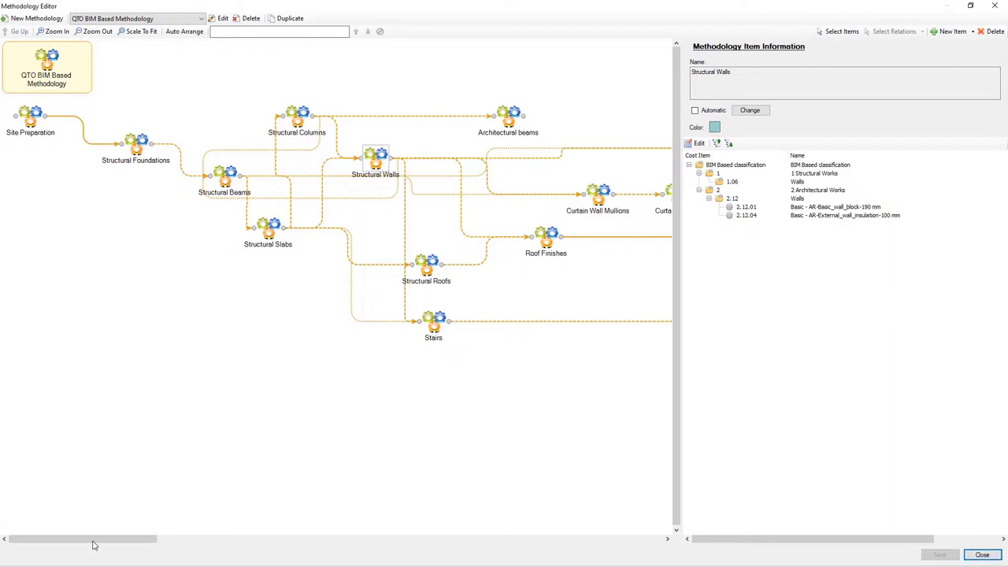
{"action": "mouse_move", "coordinate": [92, 544]}
{"action": "left_mouse_down"}
{"action": "mouse_move", "coordinate": [462, 562]}
{"action": "mouse_move", "coordinate": [95, 548]}
{"action": "left_mouse_up"}
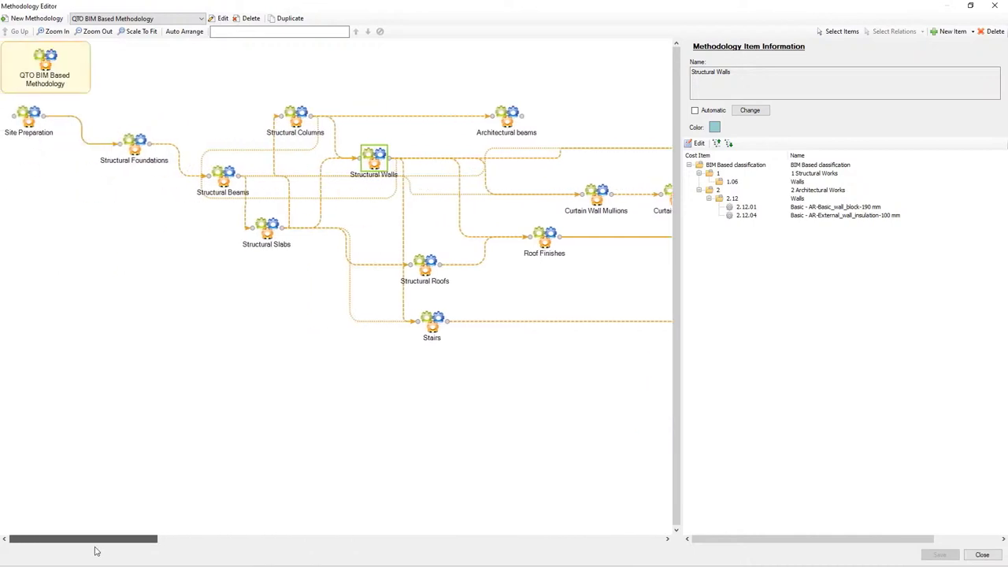
{"action": "left_click", "coordinate": [981, 555]}
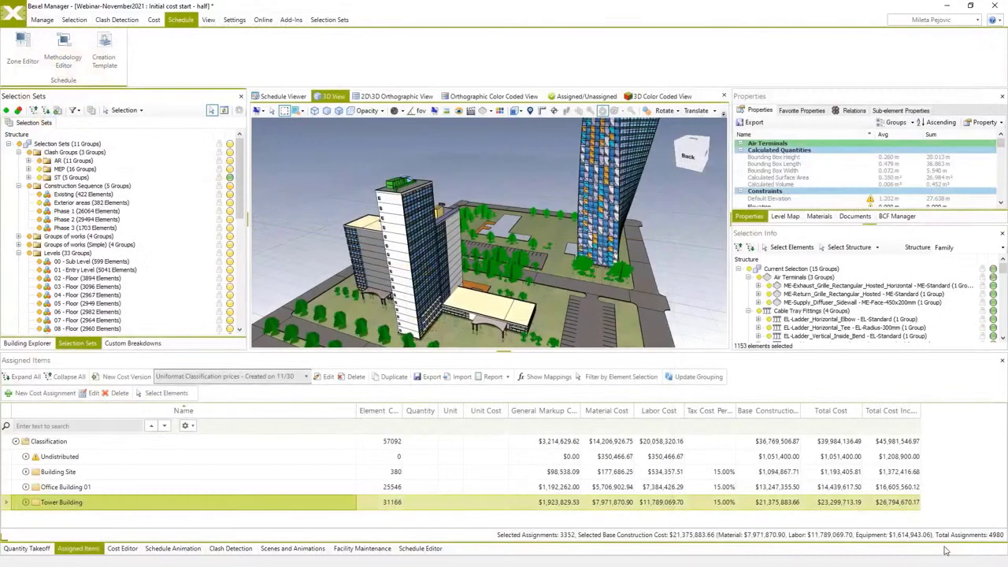
Review the creation rules of the BIM Based - Levels and phases and Uniformat based creation templates, and close the template manager.
{"action": "left_click", "coordinate": [104, 51]}
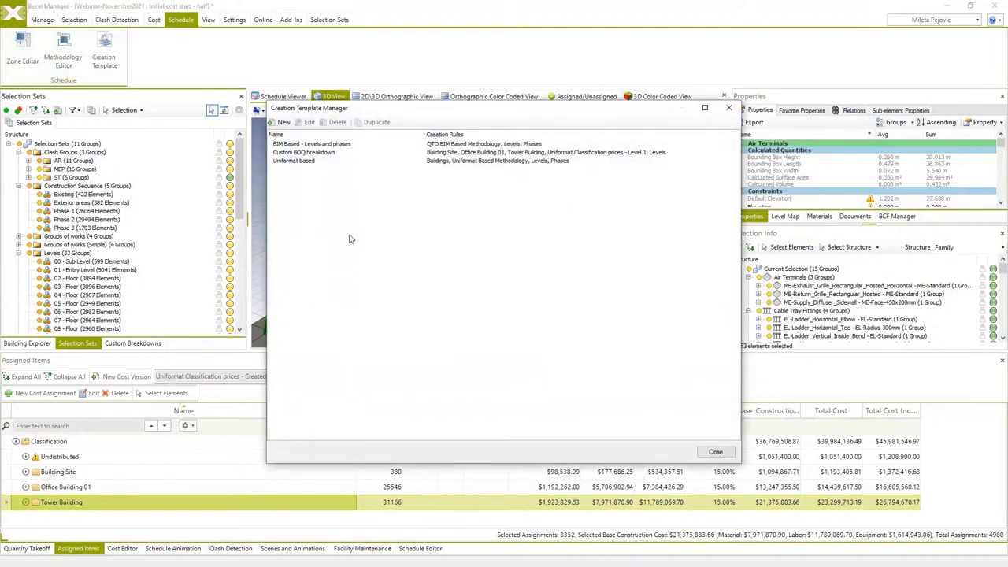
{"action": "left_click", "coordinate": [302, 148]}
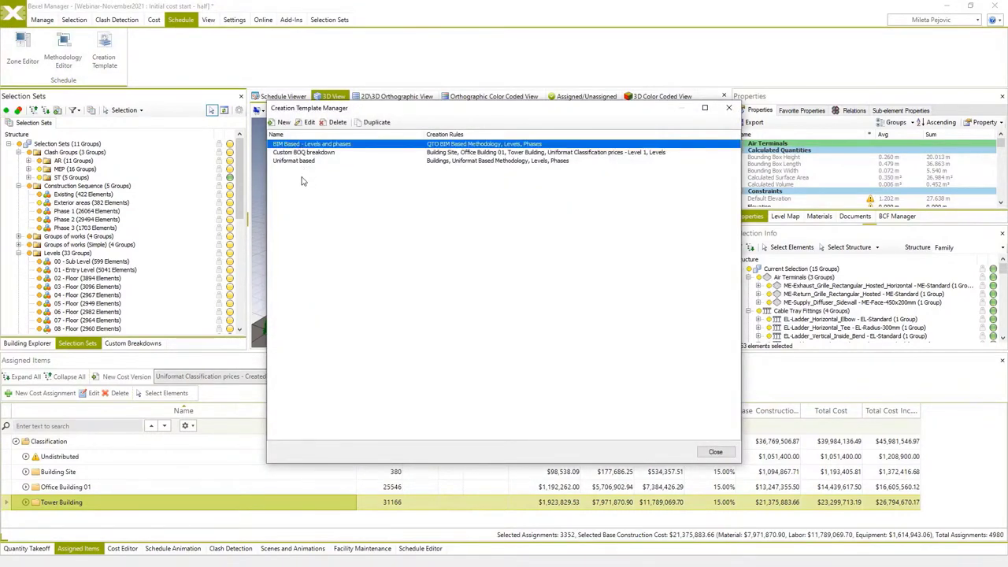
{"action": "left_click", "coordinate": [302, 162]}
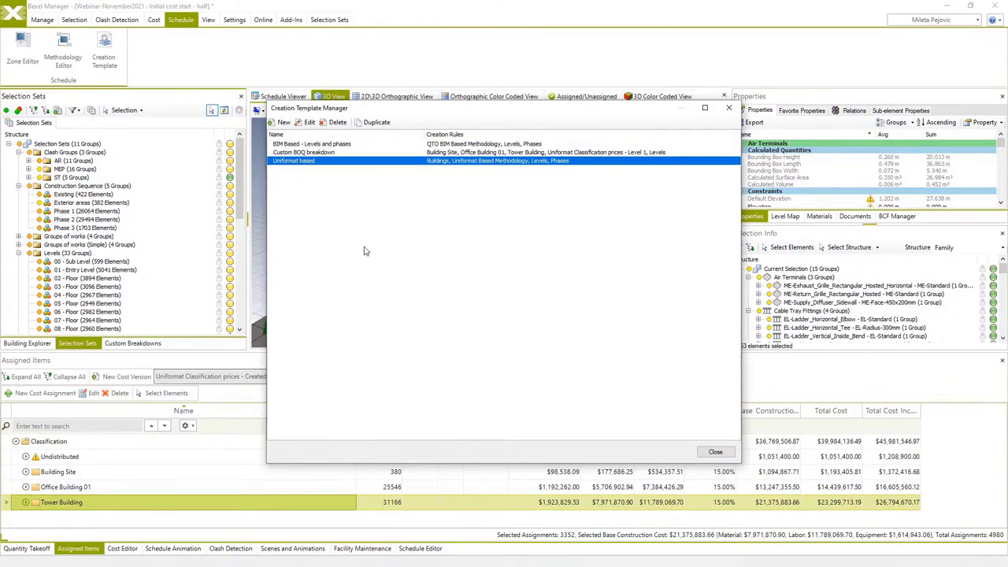
{"action": "left_click", "coordinate": [713, 453]}
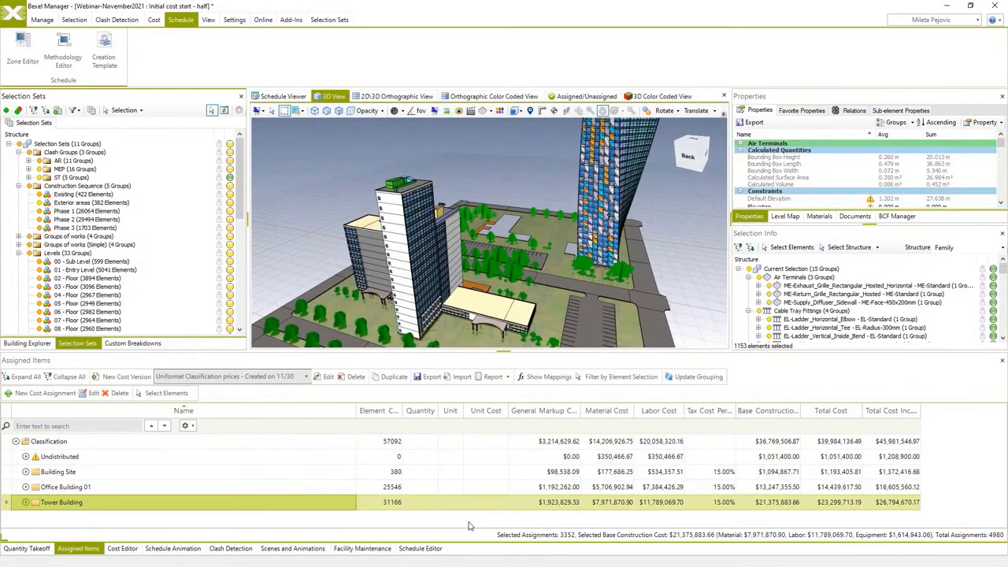
Create a new schedule named bim based that uses the BIM Based classification cost version.
{"action": "left_click", "coordinate": [412, 548]}
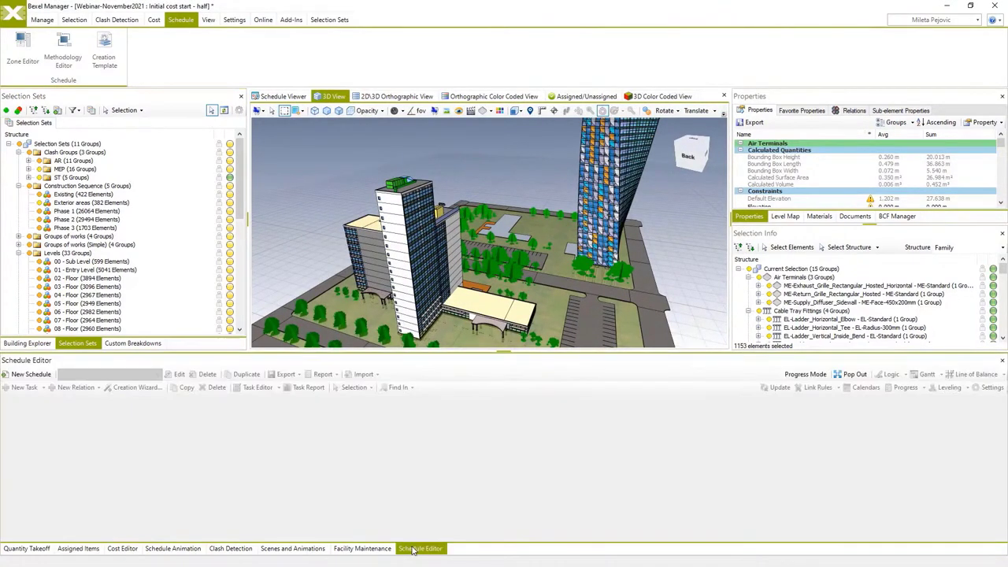
{"action": "left_click", "coordinate": [30, 374]}
{"action": "type", "text": "bim based"}
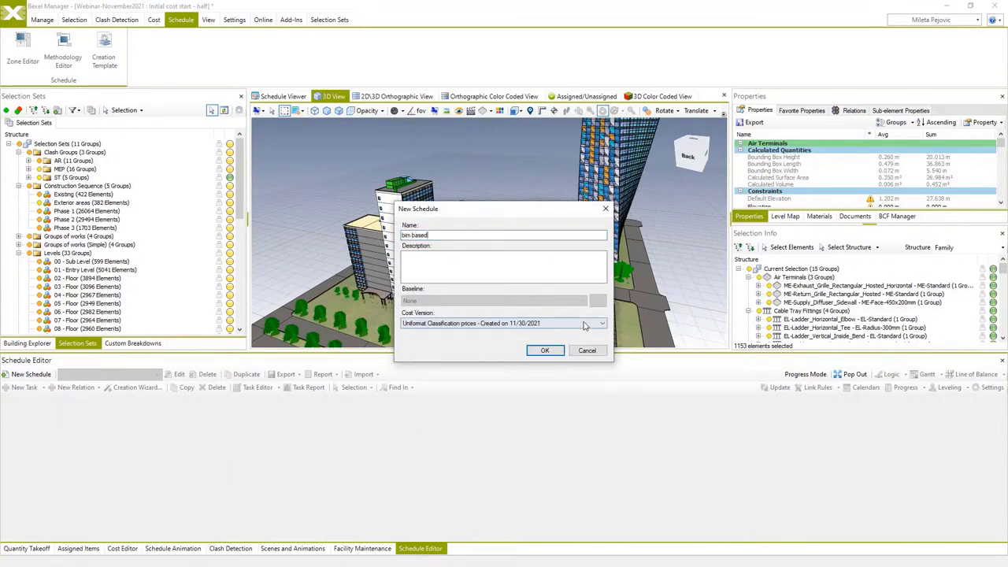
{"action": "left_click", "coordinate": [543, 323]}
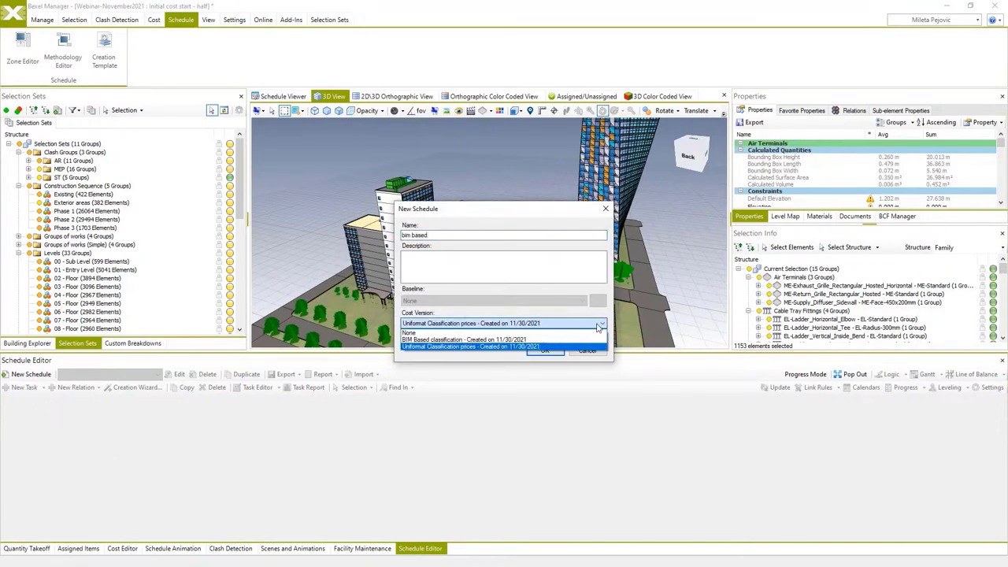
{"action": "left_click", "coordinate": [548, 340]}
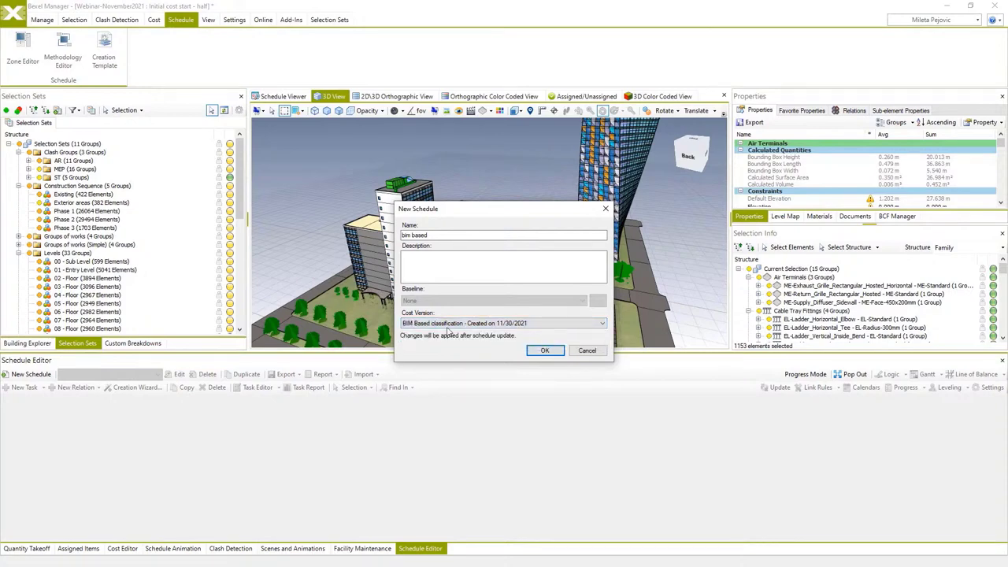
{"action": "left_click", "coordinate": [542, 351]}
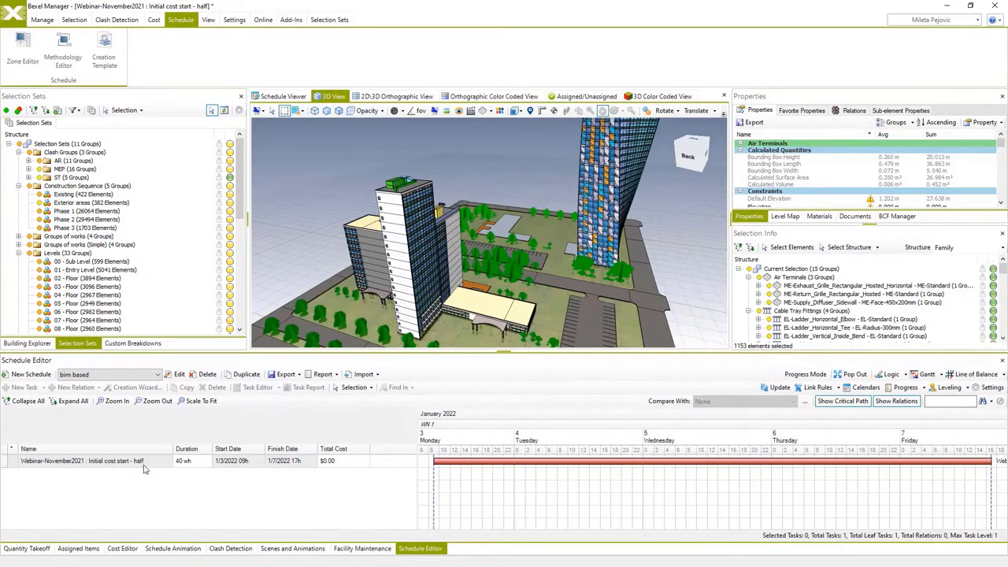
Generate the schedule's tasks under the root task with the Creation Wizard and the BIM Based - Levels and phases template, and fit the Gantt timeline.
{"action": "right_click", "coordinate": [101, 461]}
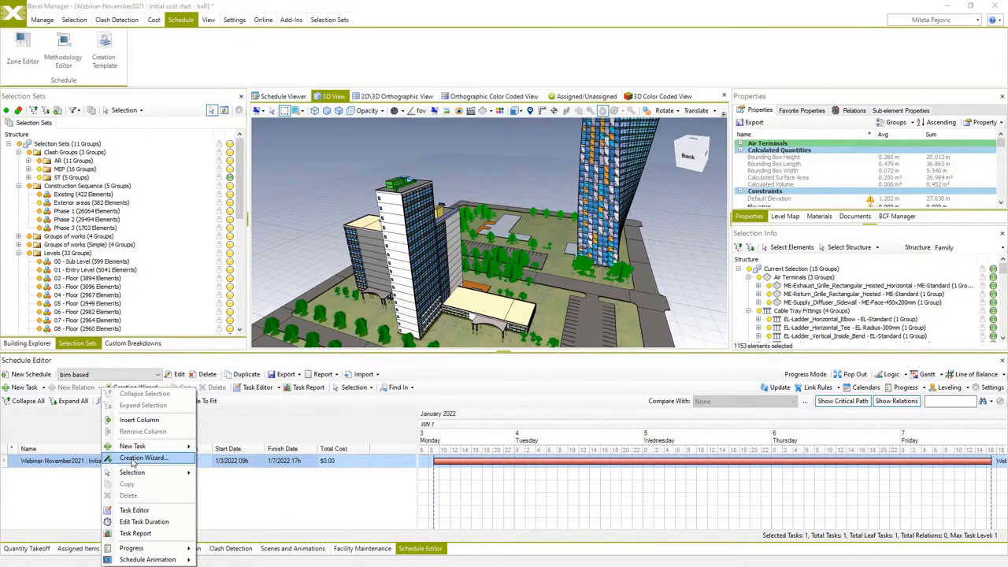
{"action": "left_click", "coordinate": [141, 458]}
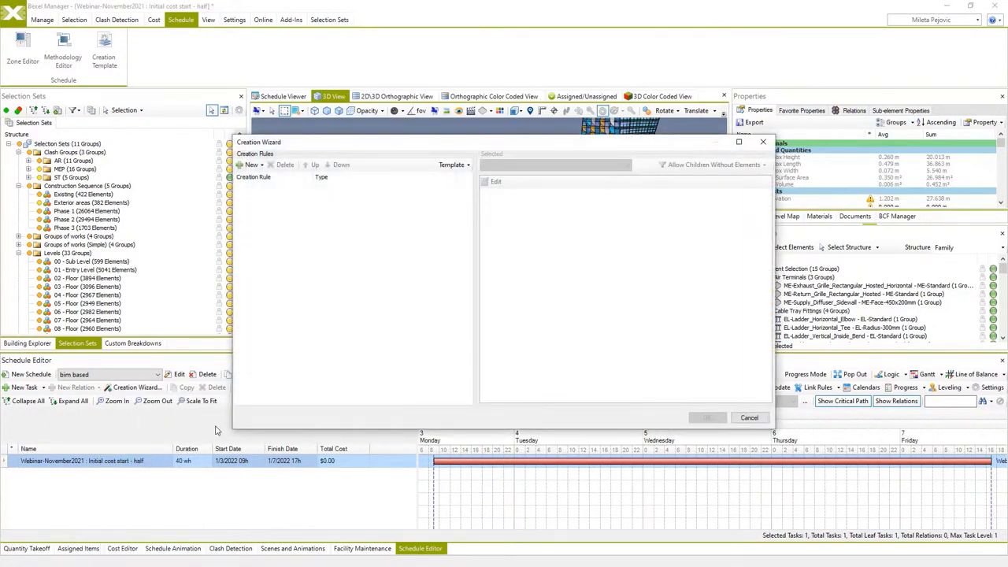
{"action": "left_click", "coordinate": [453, 165]}
{"action": "left_click", "coordinate": [456, 189]}
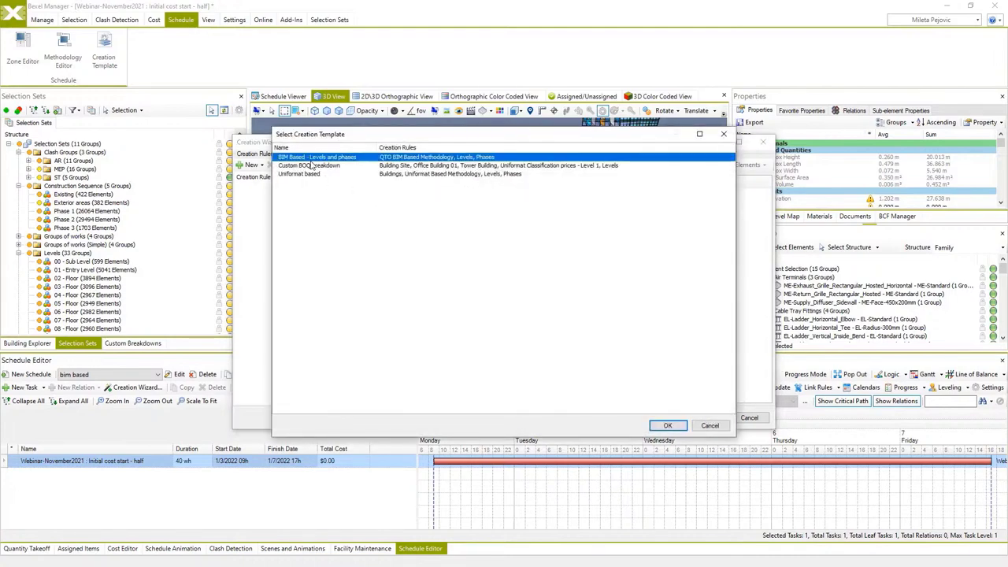
{"action": "left_click", "coordinate": [667, 425]}
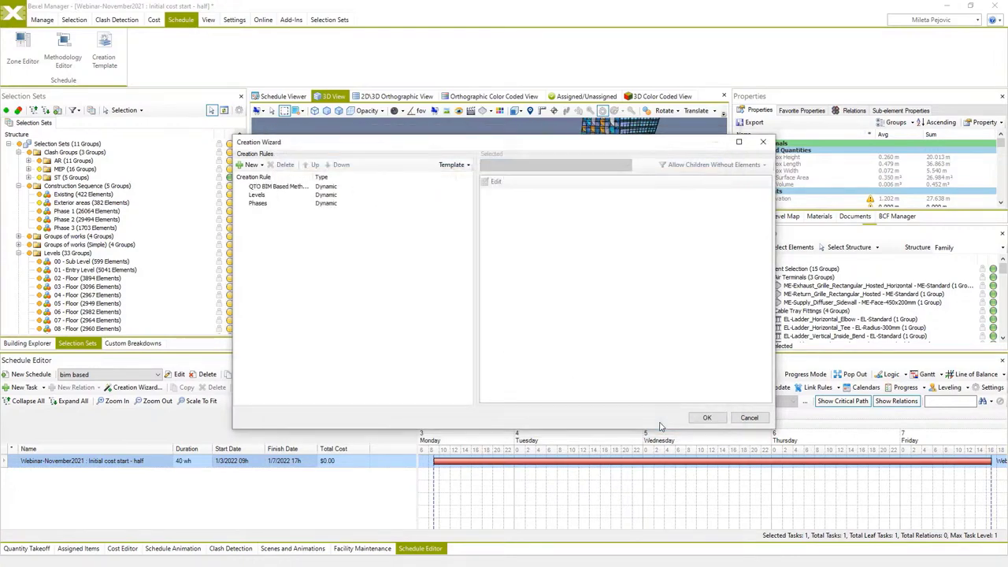
{"action": "left_click", "coordinate": [700, 419]}
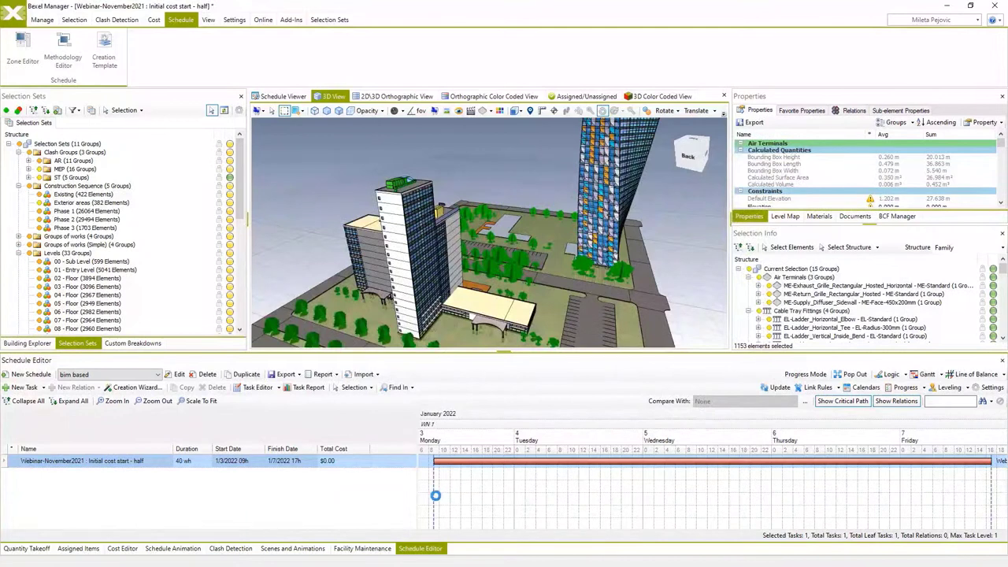
{"action": "left_click", "coordinate": [201, 401]}
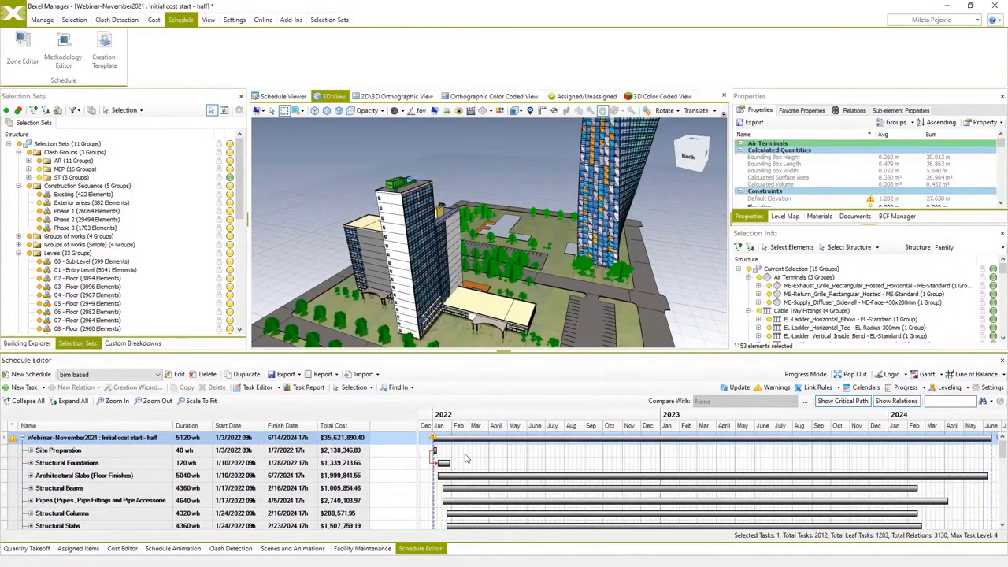
Examine the generated tasks of the bim based schedule, expanding Site Preparation and the Sub Level of Structural Columns down to their phases.
{"action": "scroll", "coordinate": [441, 468], "scroll_direction": "down", "scroll_amount": 5}
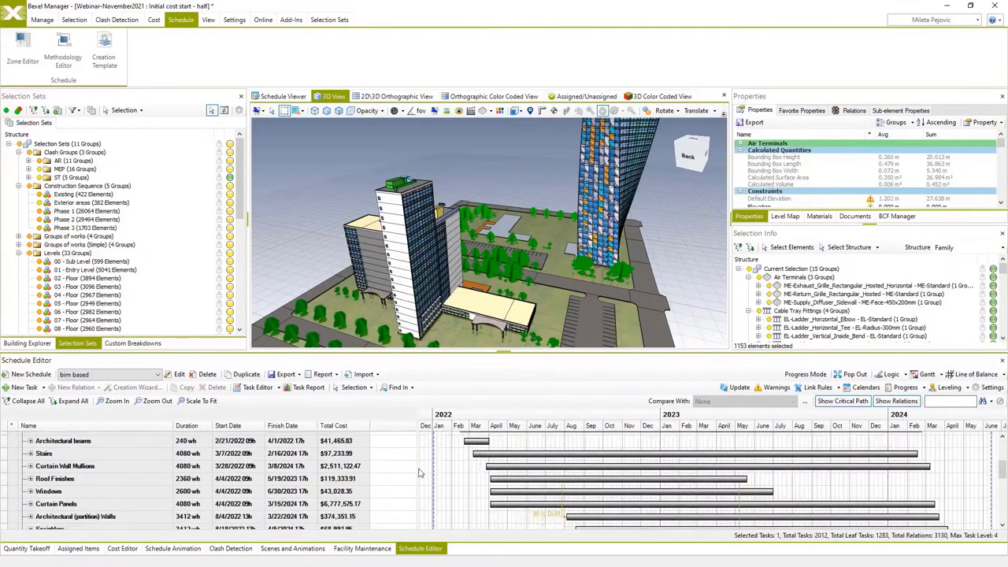
{"action": "scroll", "coordinate": [130, 473], "scroll_direction": "up", "scroll_amount": 3}
{"action": "scroll", "coordinate": [130, 473], "scroll_direction": "up", "scroll_amount": 2}
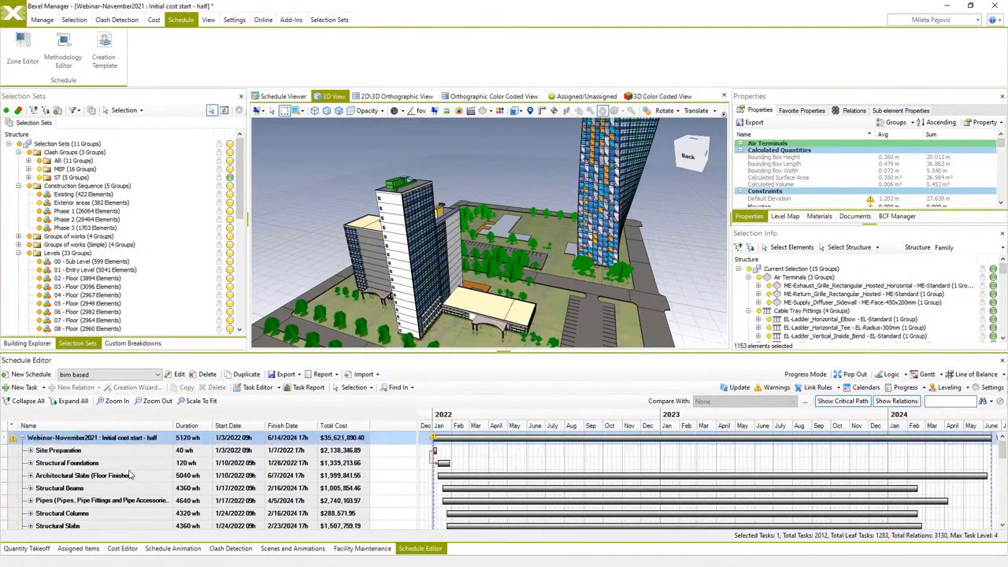
{"action": "left_click", "coordinate": [29, 450]}
{"action": "left_click", "coordinate": [39, 463]}
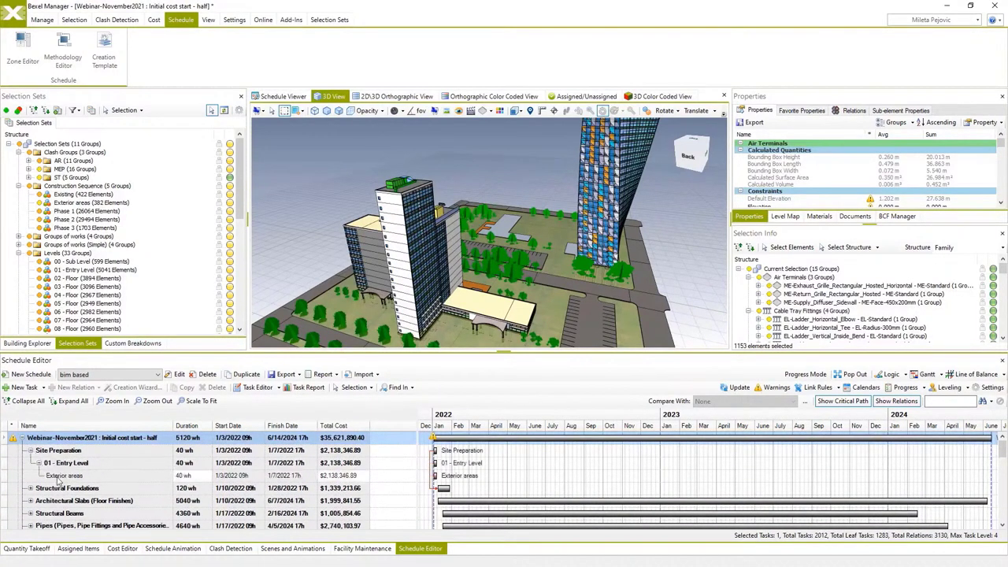
{"action": "scroll", "coordinate": [58, 482], "scroll_direction": "down", "scroll_amount": 2}
{"action": "left_click", "coordinate": [30, 476]}
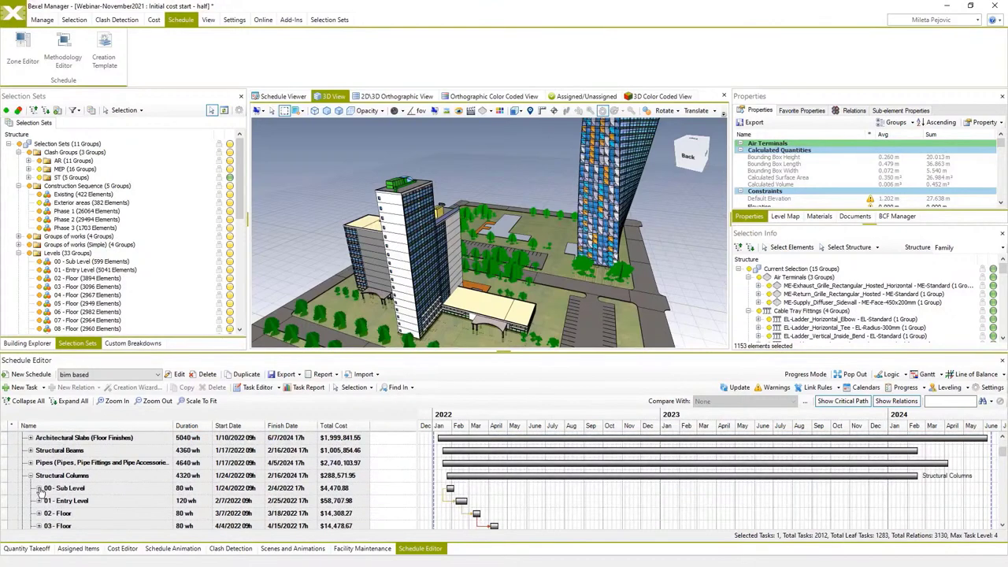
{"action": "left_click", "coordinate": [38, 488]}
{"action": "scroll", "coordinate": [86, 494], "scroll_direction": "down", "scroll_amount": 1}
{"action": "scroll", "coordinate": [87, 495], "scroll_direction": "up", "scroll_amount": 3}
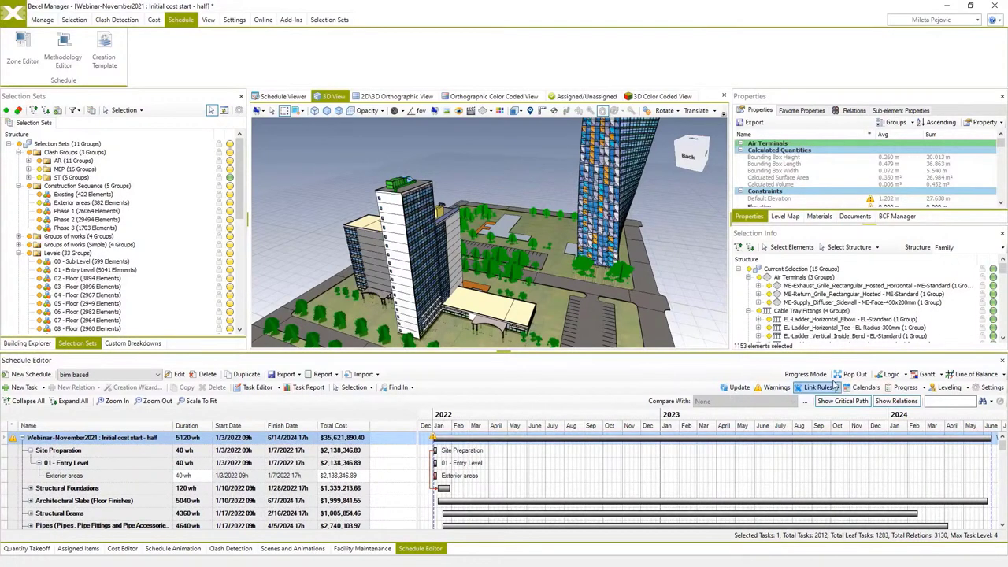
Examine the schedule as a Line of Balance chart across the floors in an enlarged Schedule Editor, and return to the Gantt view.
{"action": "left_click", "coordinate": [971, 374]}
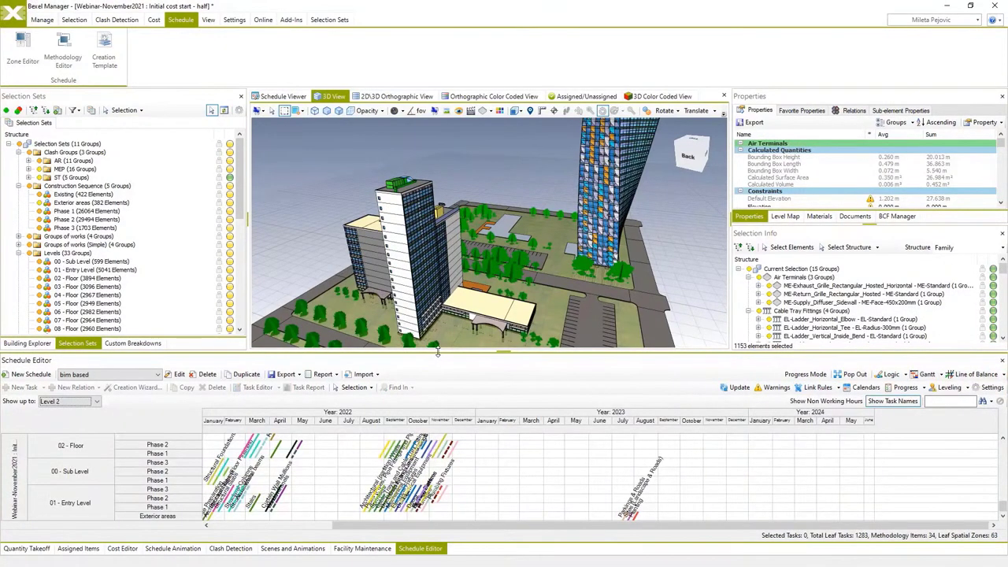
{"action": "left_click_drag", "start_coordinate": [438, 352], "coordinate": [448, 215]}
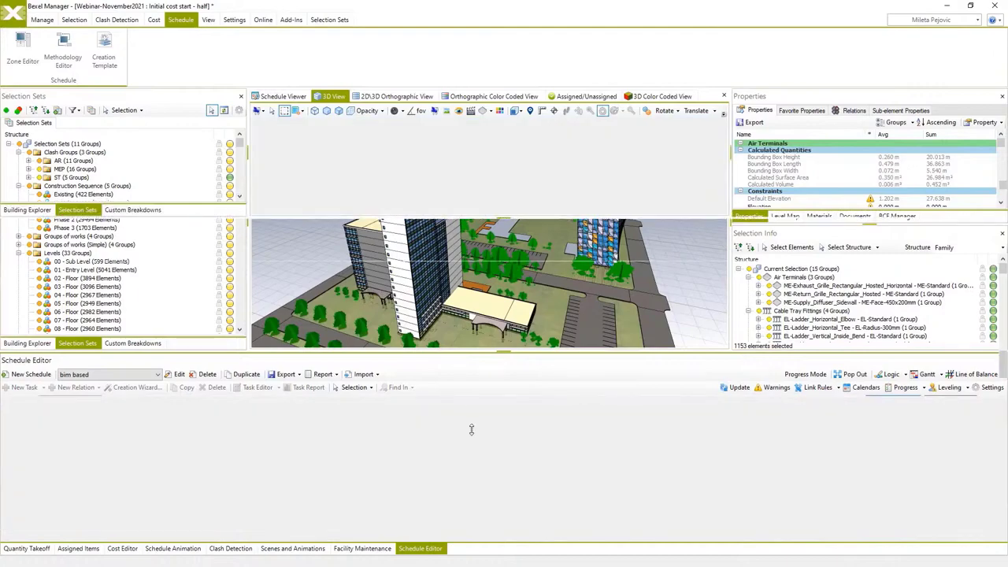
{"action": "scroll", "coordinate": [545, 432], "scroll_direction": "up", "scroll_amount": 5}
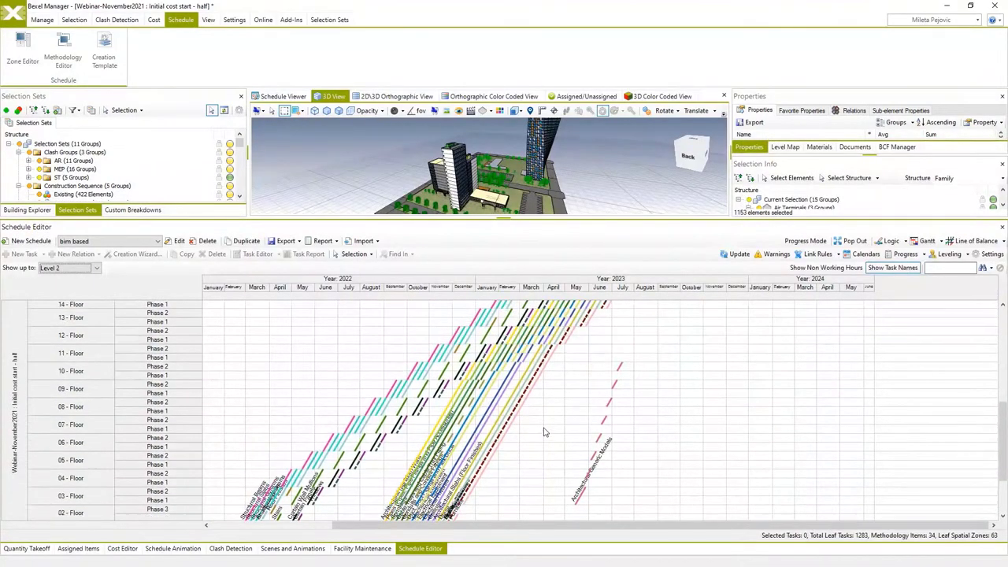
{"action": "scroll", "coordinate": [545, 431], "scroll_direction": "up", "scroll_amount": 8}
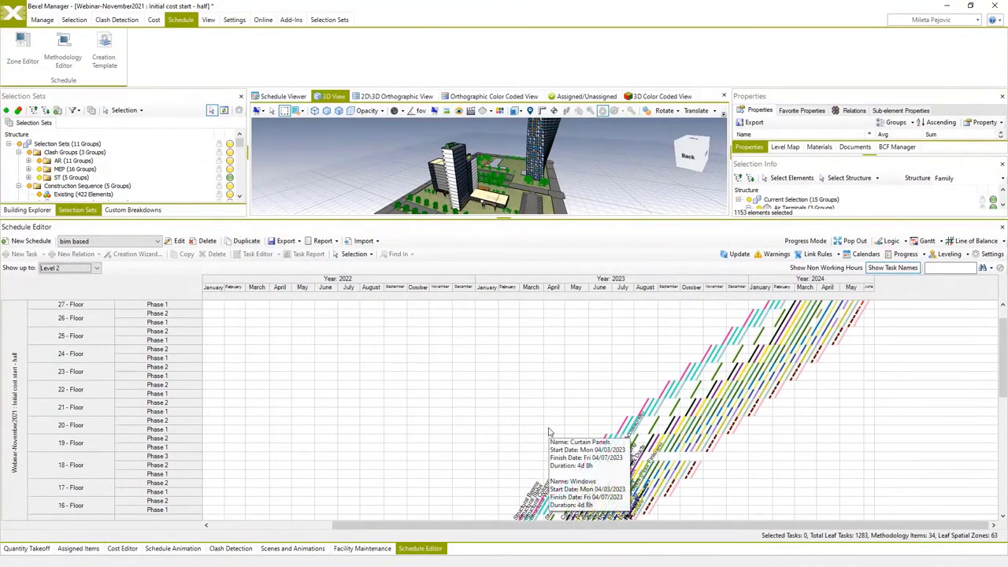
{"action": "scroll", "coordinate": [548, 432], "scroll_direction": "down", "scroll_amount": 3}
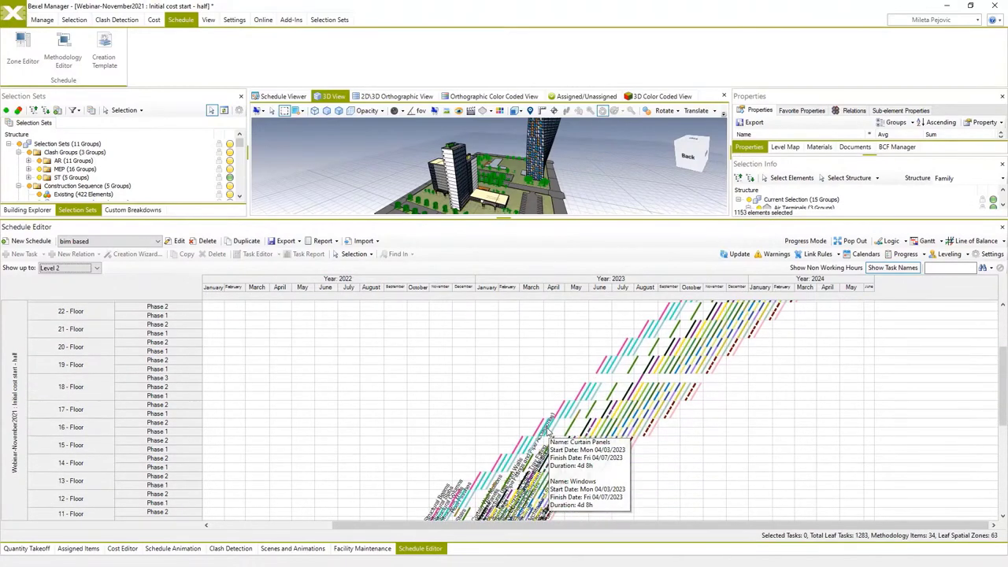
{"action": "scroll", "coordinate": [549, 432], "scroll_direction": "down", "scroll_amount": 2}
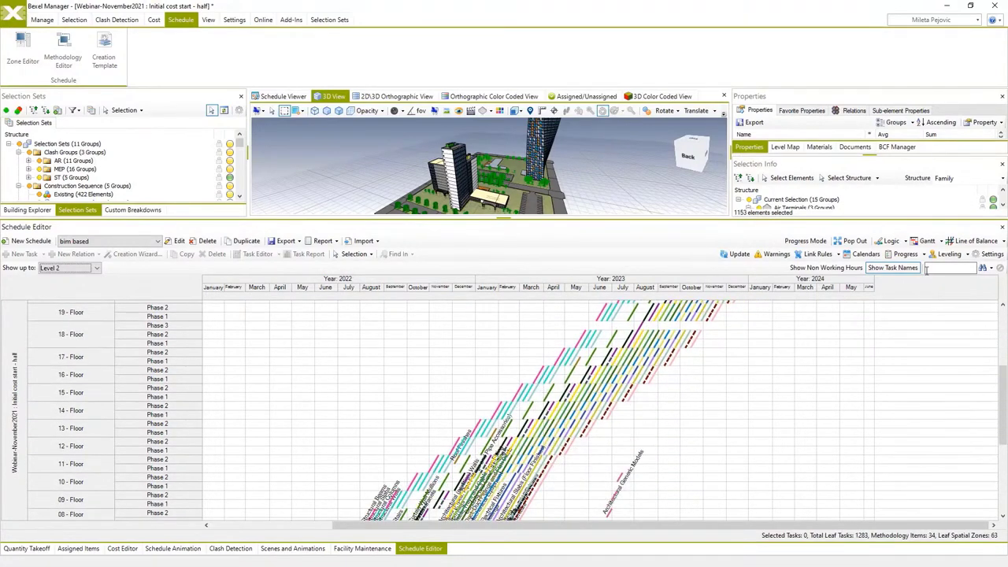
{"action": "left_click", "coordinate": [926, 240]}
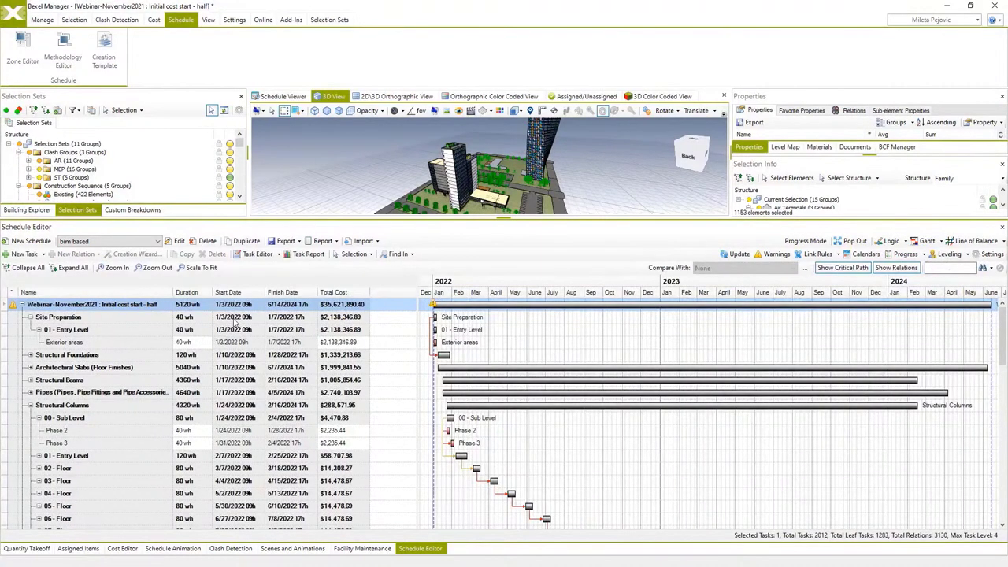
Open the task report for the root task and inspect its cost, cumulative cost and activity quantity charts.
{"action": "left_click", "coordinate": [308, 260]}
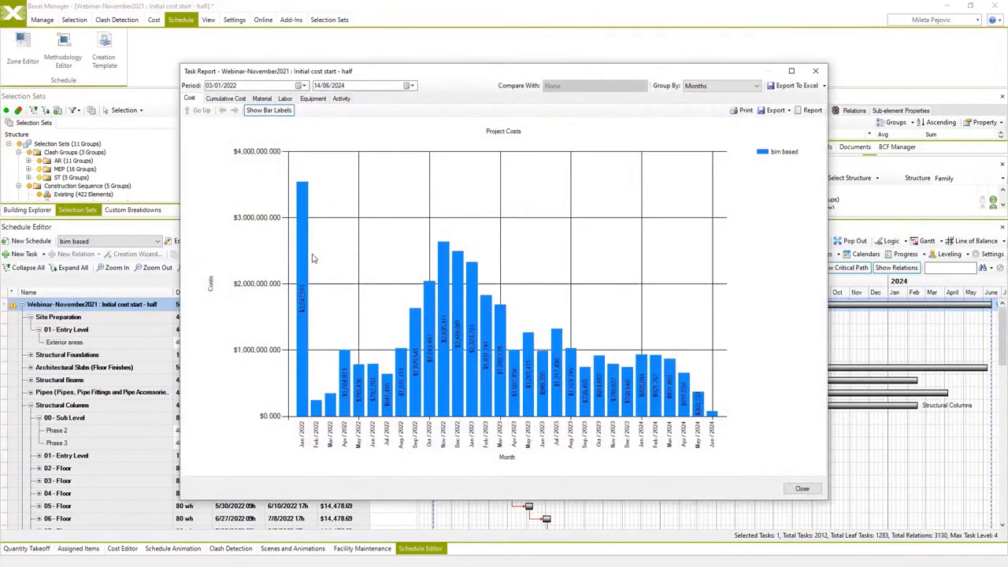
{"action": "left_click", "coordinate": [233, 102]}
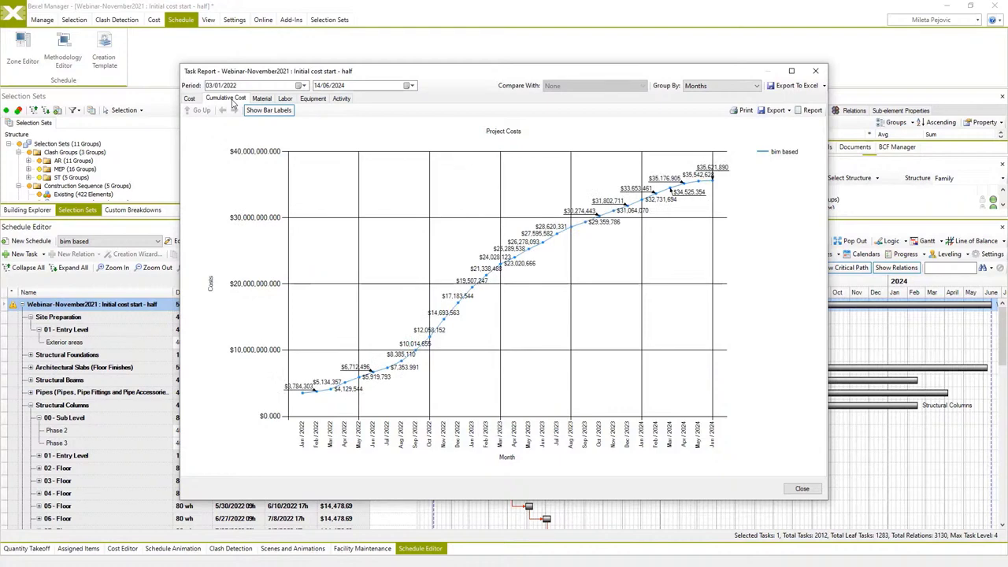
{"action": "left_click", "coordinate": [341, 99]}
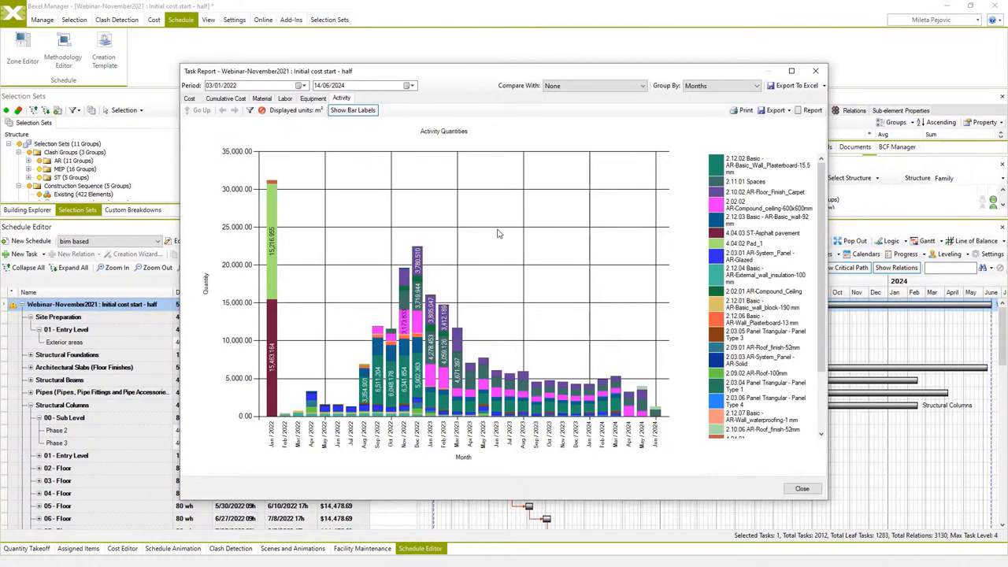
{"action": "left_click", "coordinate": [423, 319]}
Review the Excel and image export options for the report's cumulative cost chart, and close the task report.
{"action": "left_click", "coordinate": [226, 98]}
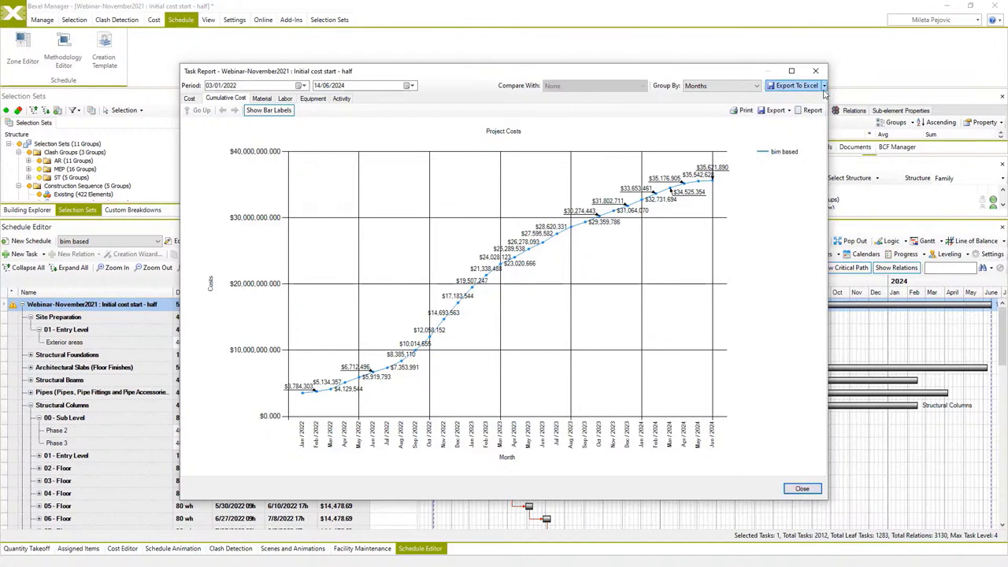
{"action": "left_click", "coordinate": [797, 85]}
{"action": "left_click", "coordinate": [788, 161]}
{"action": "left_click", "coordinate": [776, 110]}
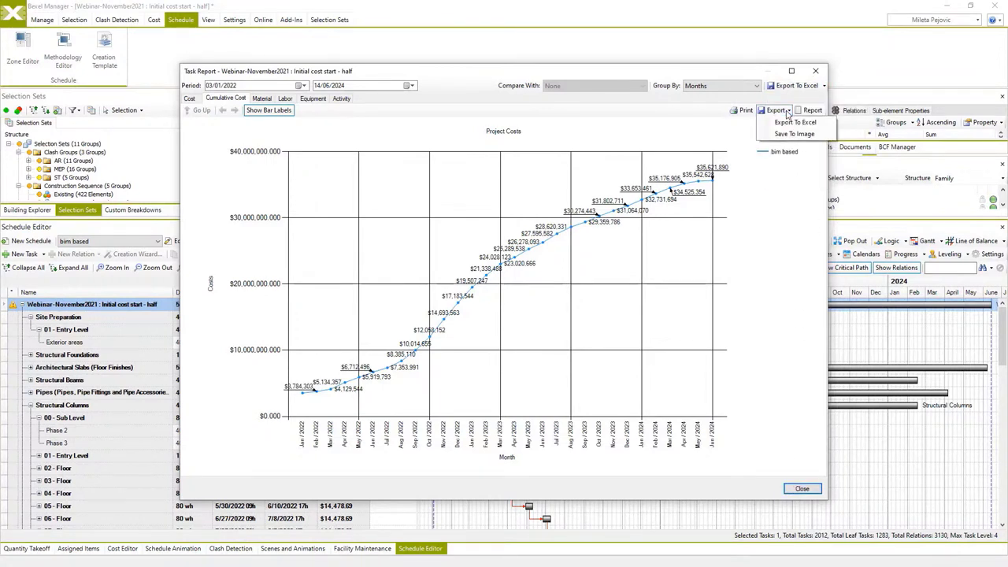
{"action": "left_click", "coordinate": [796, 134]}
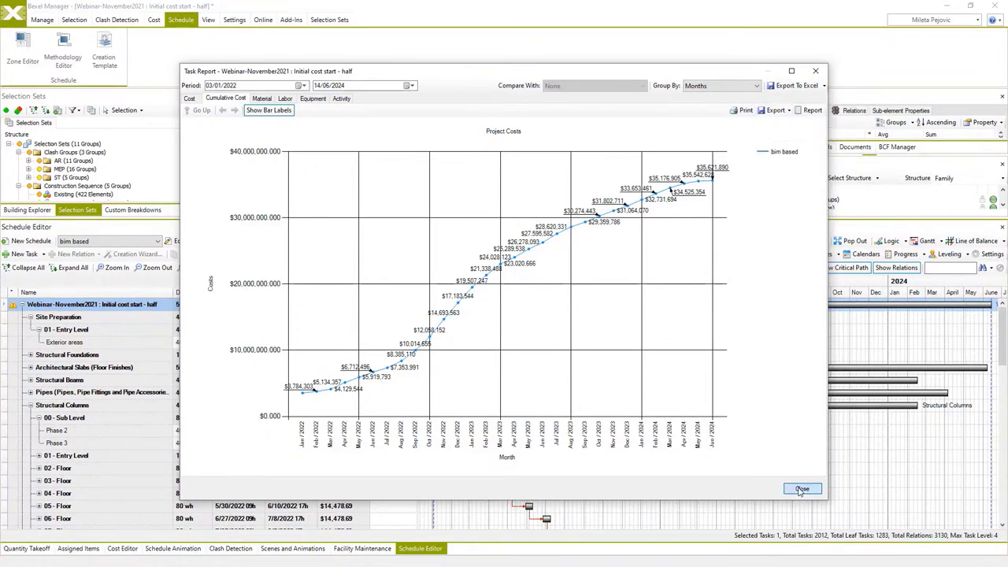
{"action": "left_click", "coordinate": [801, 488]}
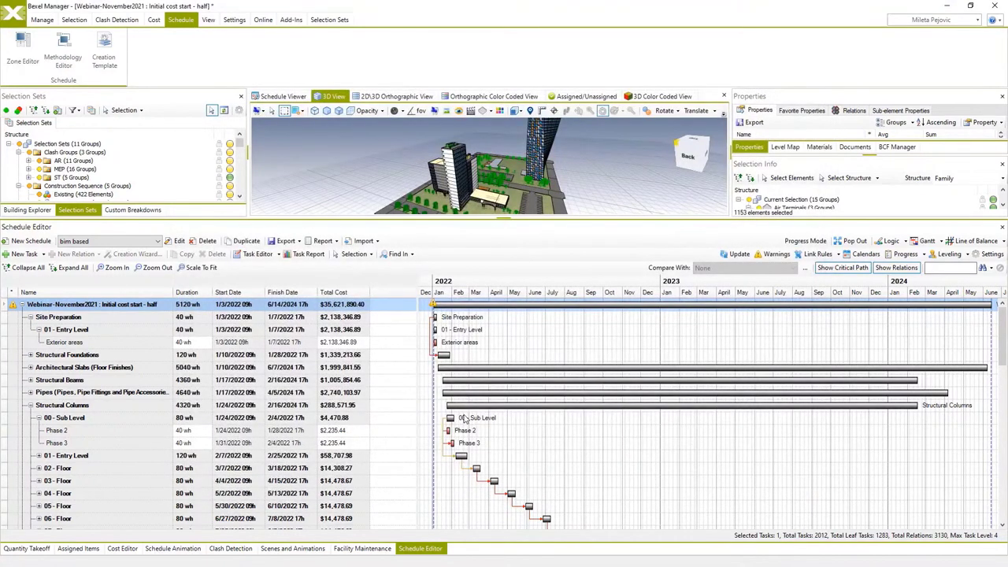
Update the schedule animation from the bim based schedule and enlarge the 3D viewer area.
{"action": "left_click", "coordinate": [173, 549]}
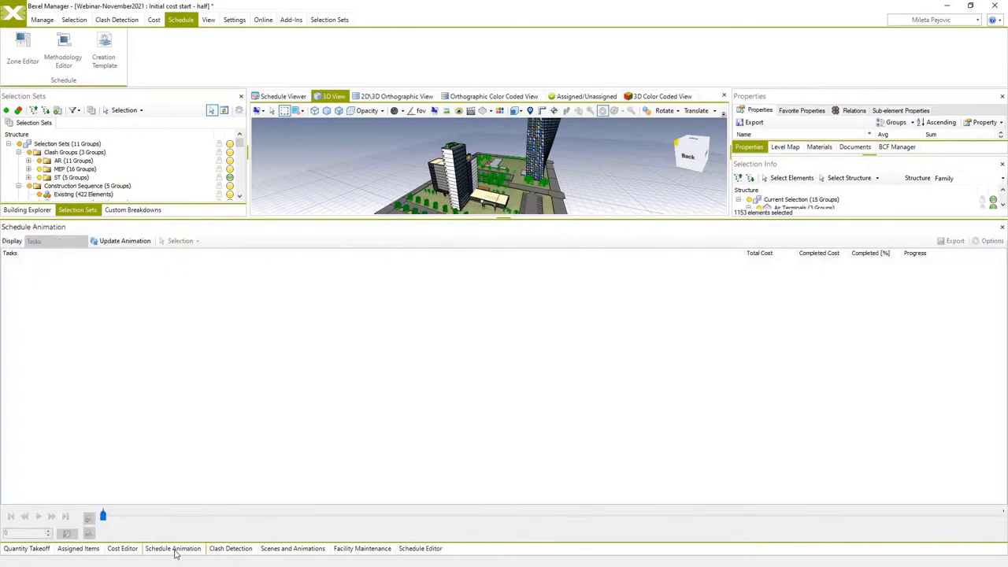
{"action": "left_click", "coordinate": [142, 241]}
{"action": "left_click_drag", "start_coordinate": [423, 218], "coordinate": [399, 382]}
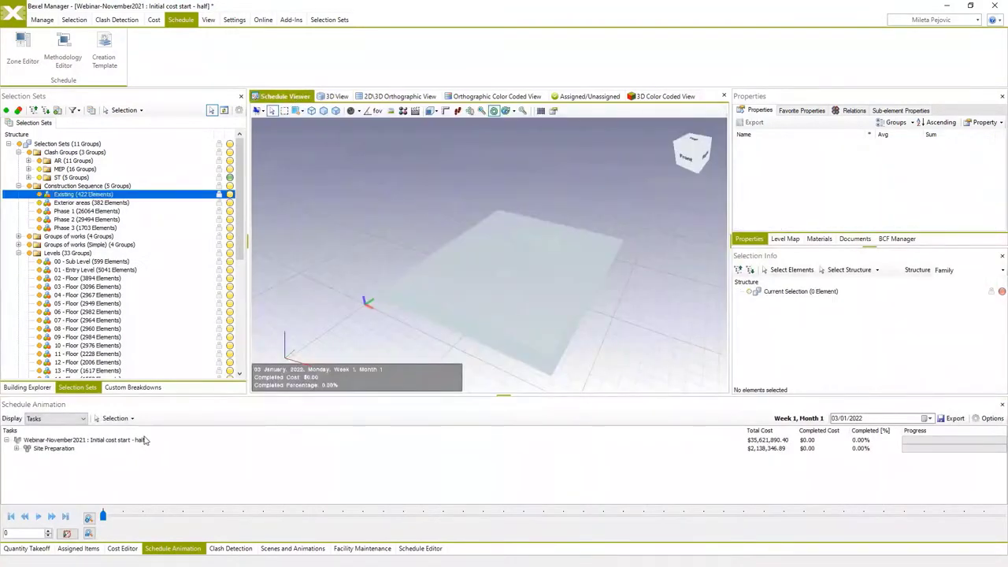
Play the construction animation from several viewing angles, scrub its timeline to January 2024, and return it to the beginning.
{"action": "left_click_drag", "start_coordinate": [472, 311], "coordinate": [445, 315]}
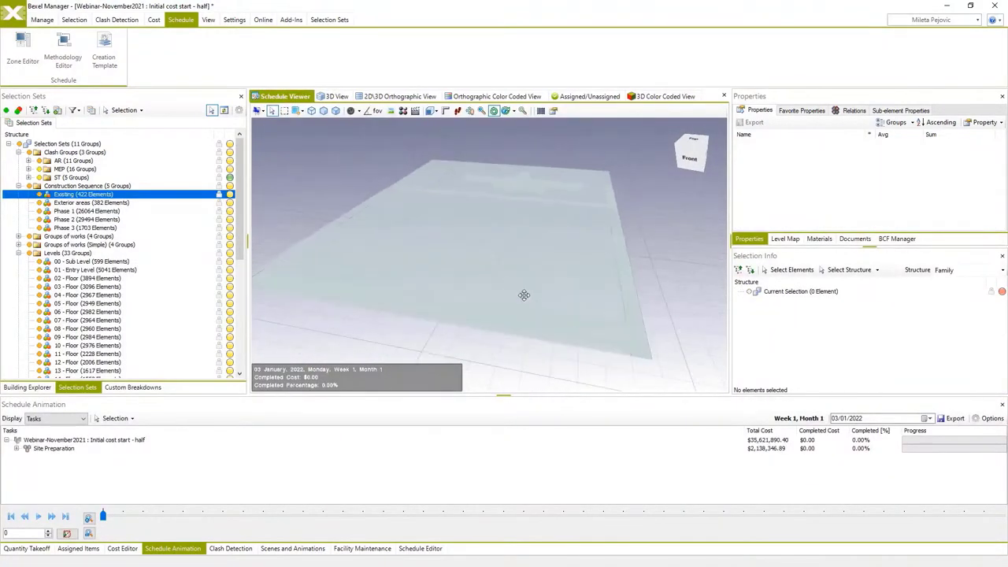
{"action": "left_click", "coordinate": [39, 517]}
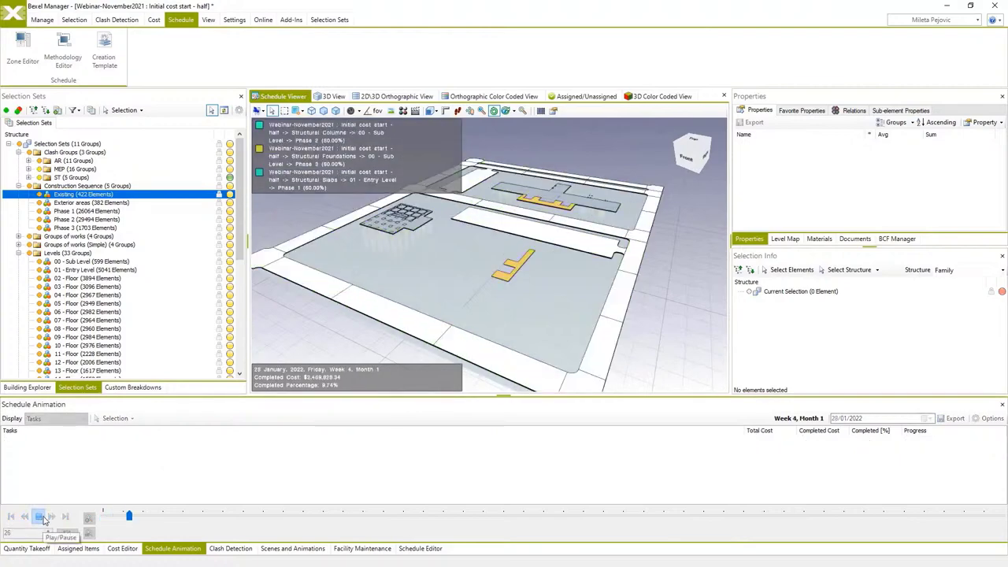
{"action": "left_click_drag", "start_coordinate": [396, 257], "coordinate": [504, 275]}
{"action": "left_click", "coordinate": [39, 517]}
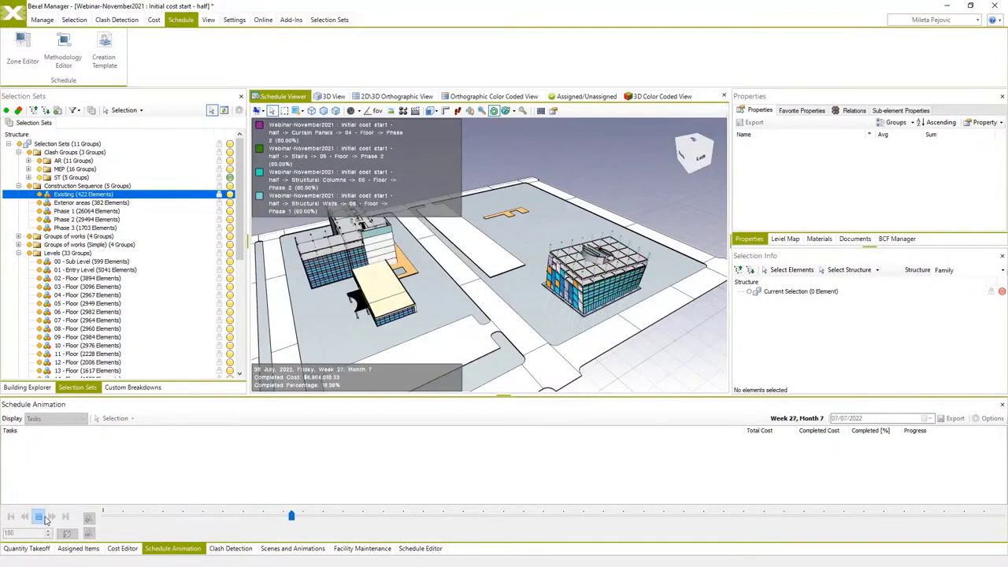
{"action": "left_click", "coordinate": [39, 517]}
{"action": "left_click_drag", "start_coordinate": [576, 526], "coordinate": [902, 516]}
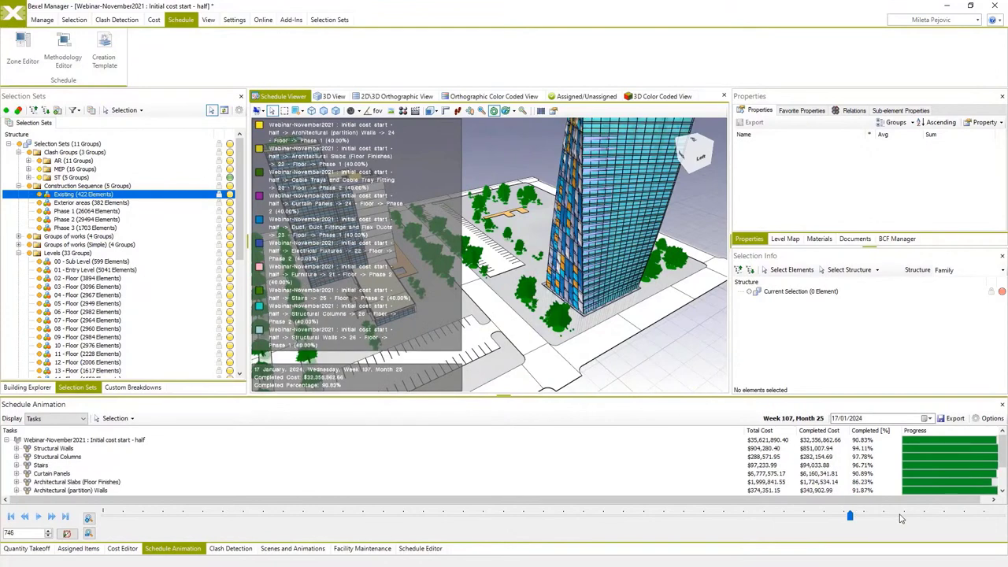
{"action": "left_click", "coordinate": [102, 515]}
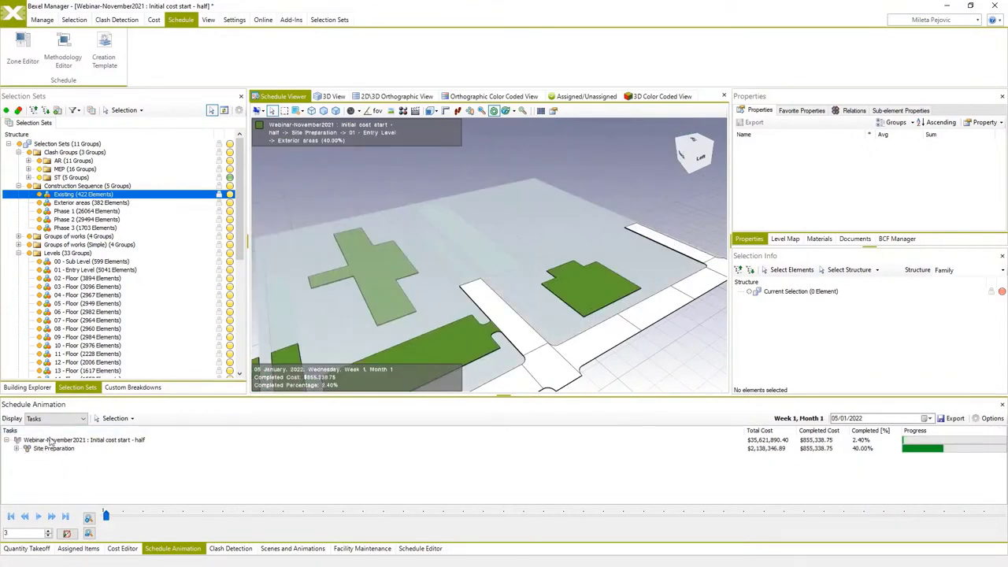
Create an animation named 1 in Project with camera key frames at positions 0 and 809, and preview it along the timeline.
{"action": "left_click", "coordinate": [82, 421]}
{"action": "left_click", "coordinate": [36, 440]}
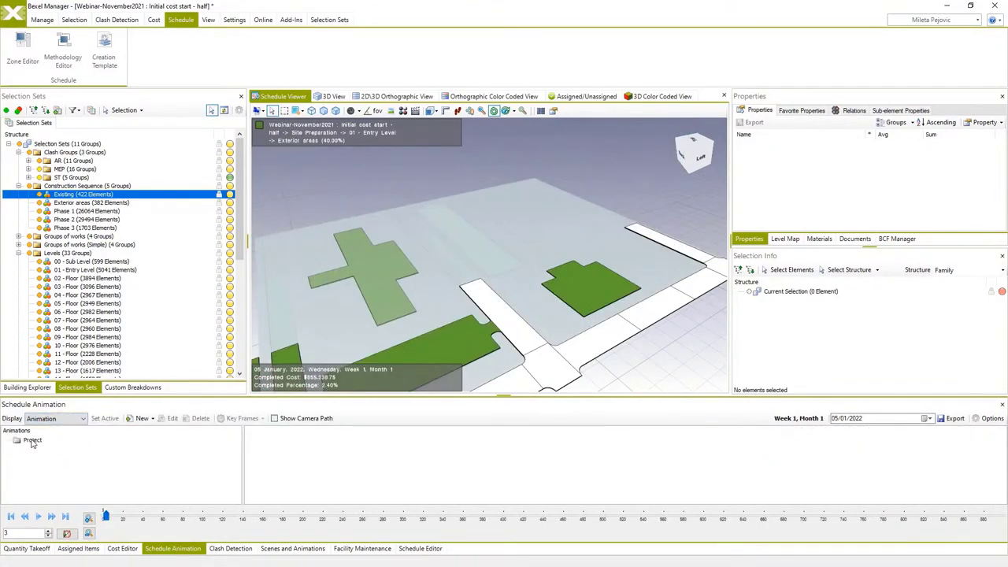
{"action": "left_click", "coordinate": [142, 418]}
{"action": "left_click", "coordinate": [150, 432]}
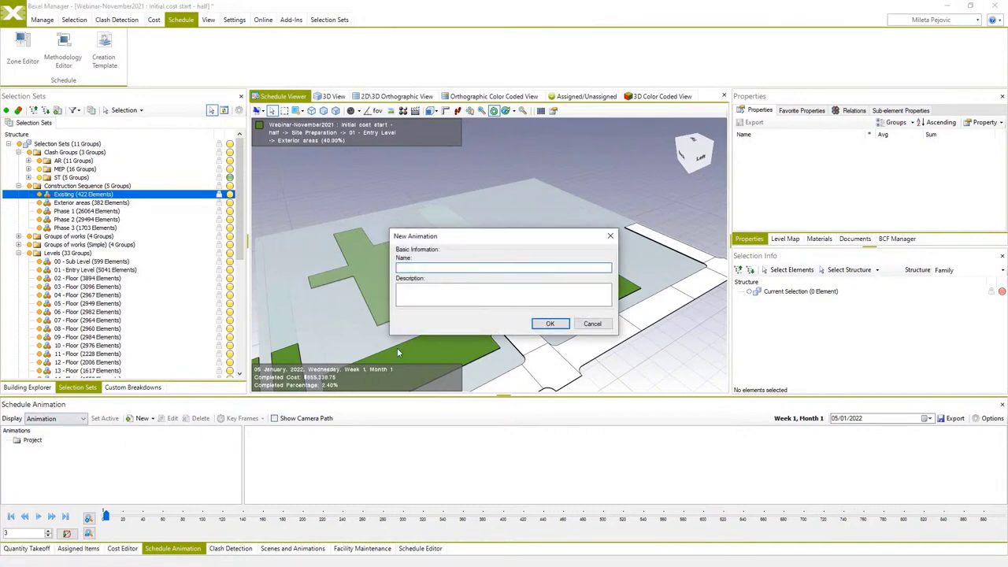
{"action": "type", "text": "1"}
{"action": "left_click", "coordinate": [549, 326]}
{"action": "left_click", "coordinate": [30, 449]}
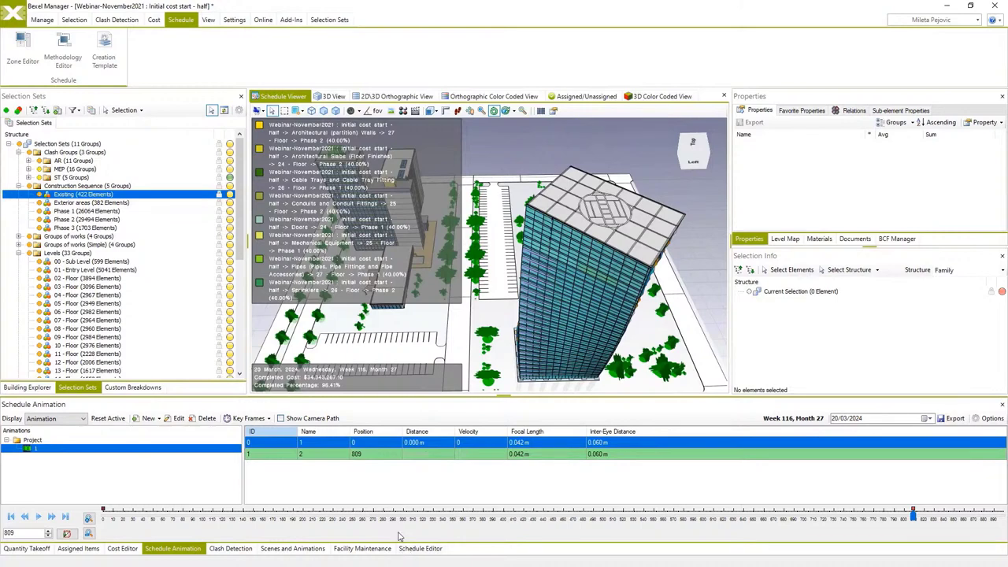
{"action": "left_click_drag", "start_coordinate": [400, 523], "coordinate": [678, 525]}
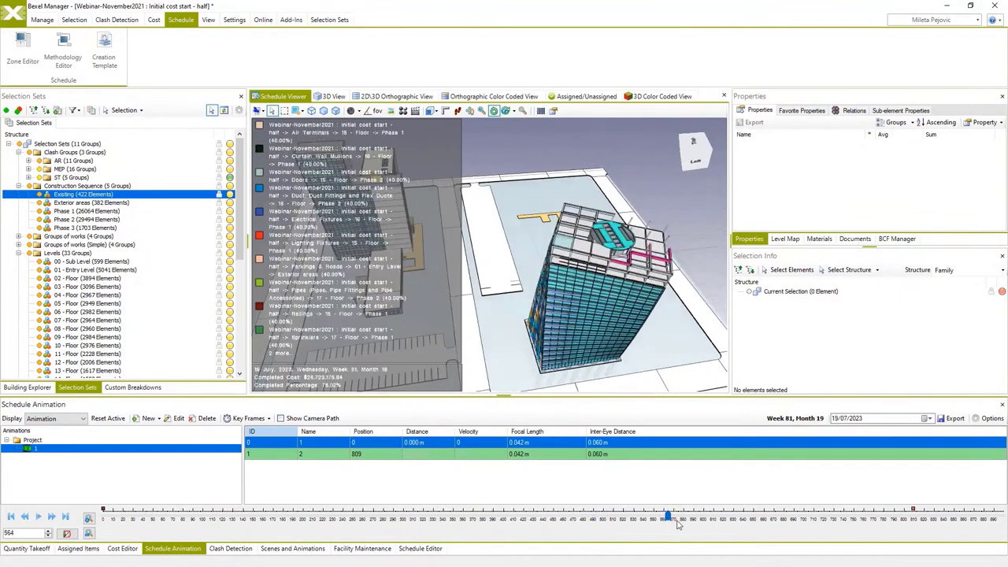
Return to the Schedule Editor and create a schedule named uniformat based with the Uniformat Classification prices cost version and no baseline.
{"action": "left_click", "coordinate": [438, 550]}
{"action": "scroll", "coordinate": [292, 481], "scroll_direction": "down", "scroll_amount": 3}
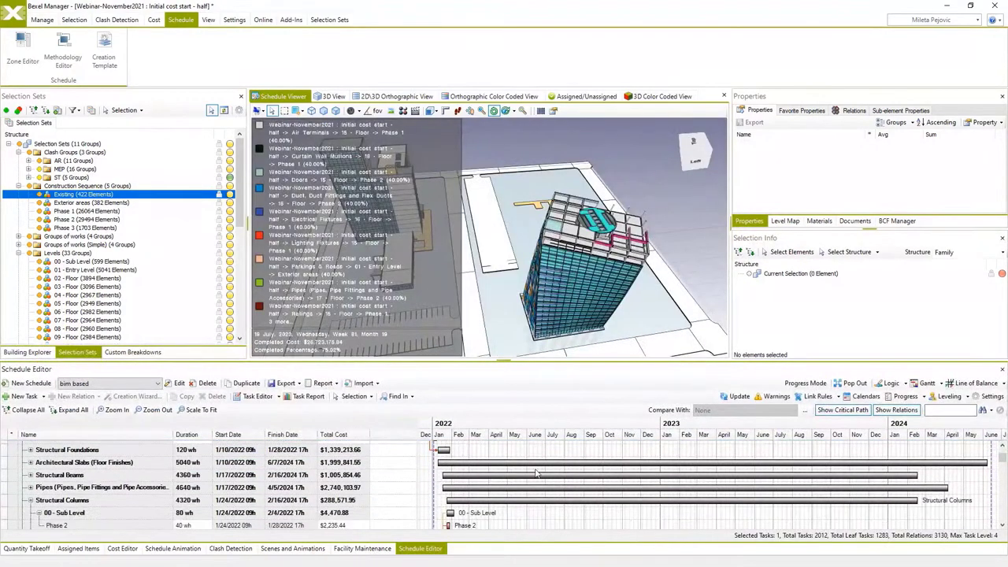
{"action": "scroll", "coordinate": [292, 483], "scroll_direction": "up", "scroll_amount": 3}
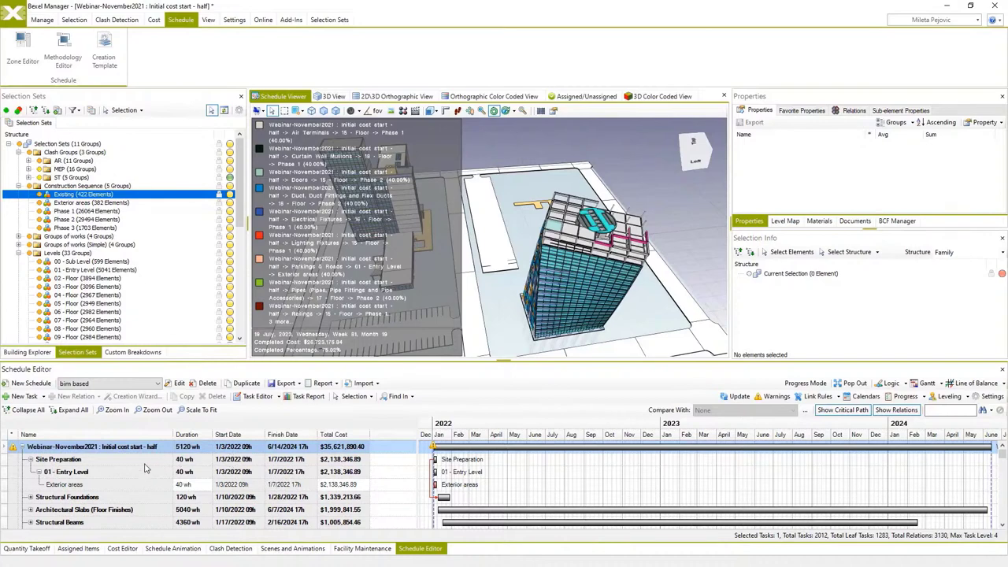
{"action": "left_click", "coordinate": [32, 383]}
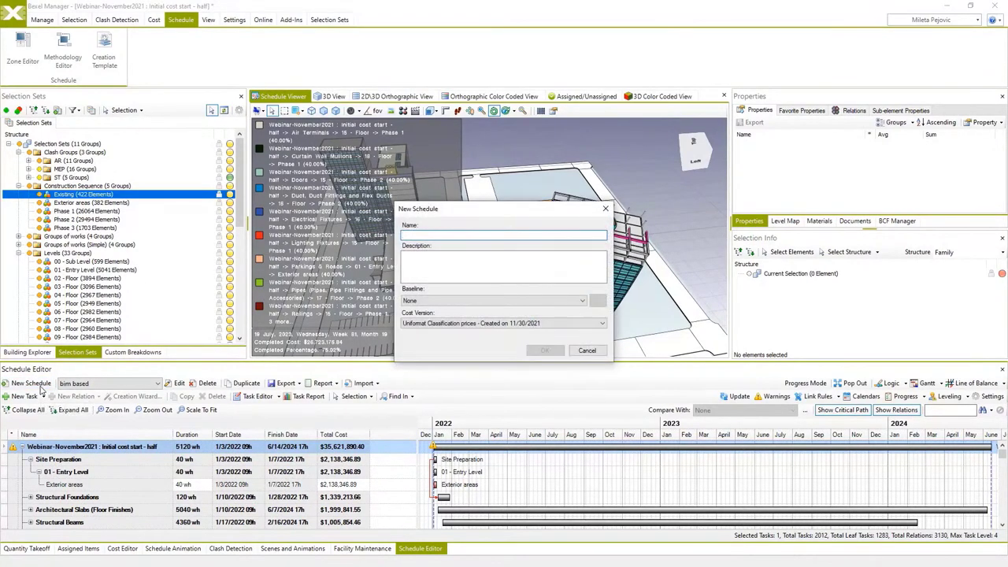
{"action": "type", "text": "uniformat based"}
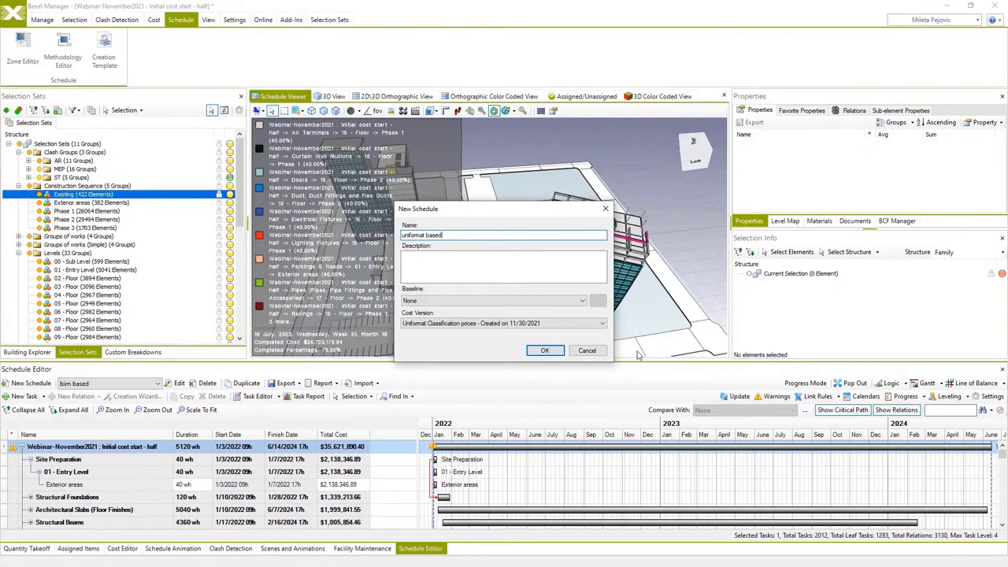
{"action": "left_click", "coordinate": [554, 353]}
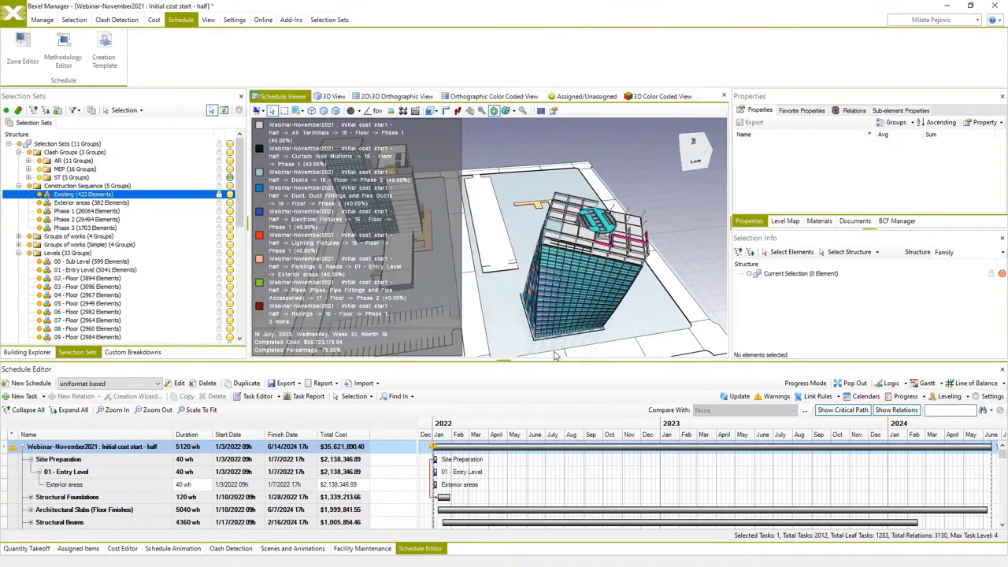
Generate the uniformat based schedule's tasks from its root task with the Creation Wizard, using the Uniformat based creation template.
{"action": "left_click", "coordinate": [89, 471]}
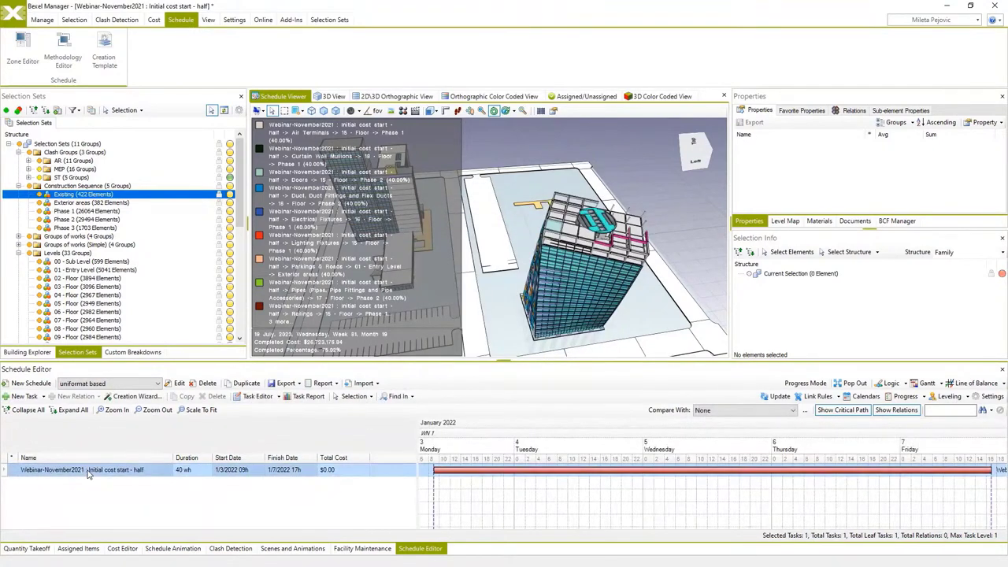
{"action": "right_click", "coordinate": [89, 471]}
{"action": "left_click", "coordinate": [126, 458]}
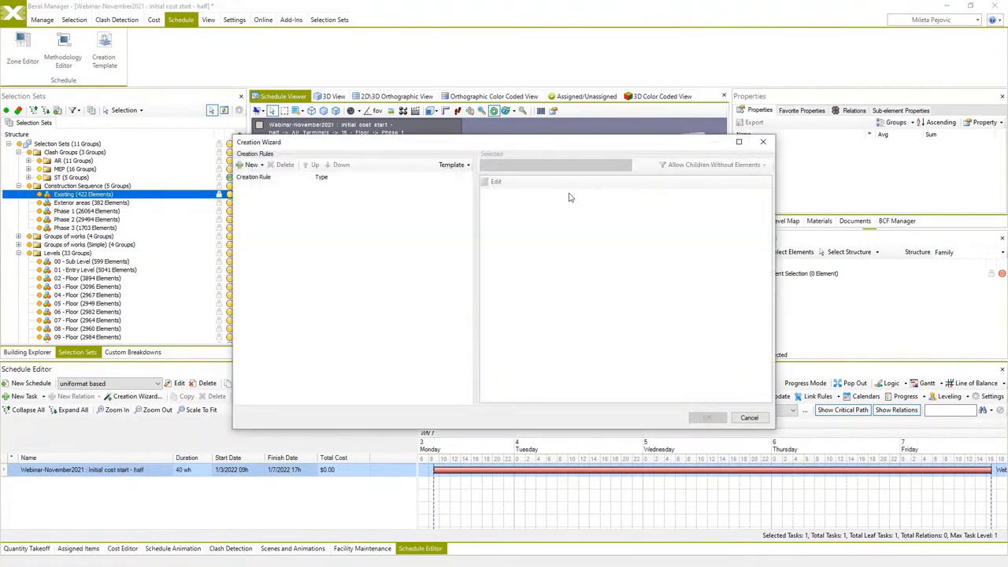
{"action": "left_click", "coordinate": [453, 164]}
{"action": "left_click", "coordinate": [459, 189]}
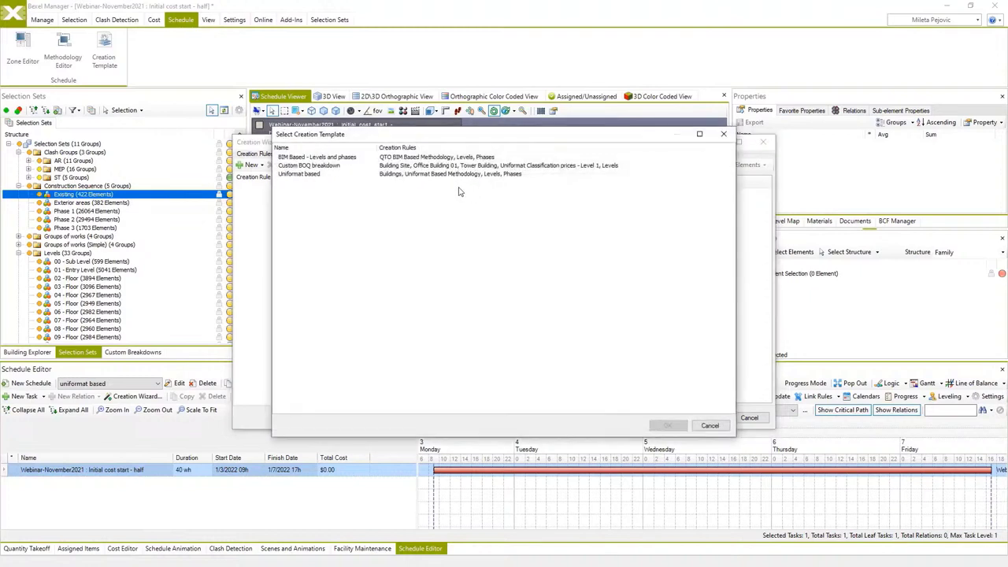
{"action": "left_click", "coordinate": [343, 177]}
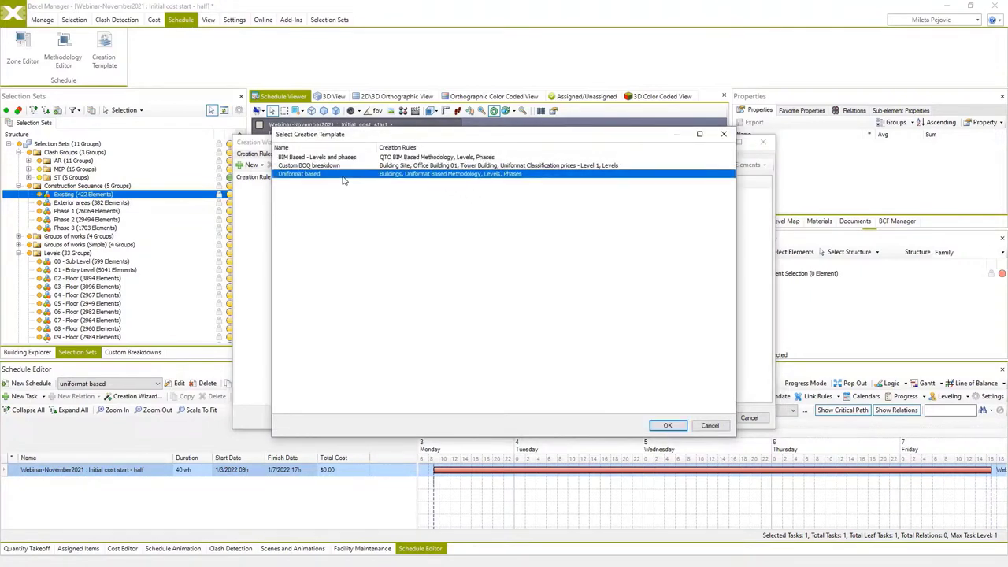
{"action": "left_click", "coordinate": [667, 425]}
{"action": "left_click", "coordinate": [278, 195]}
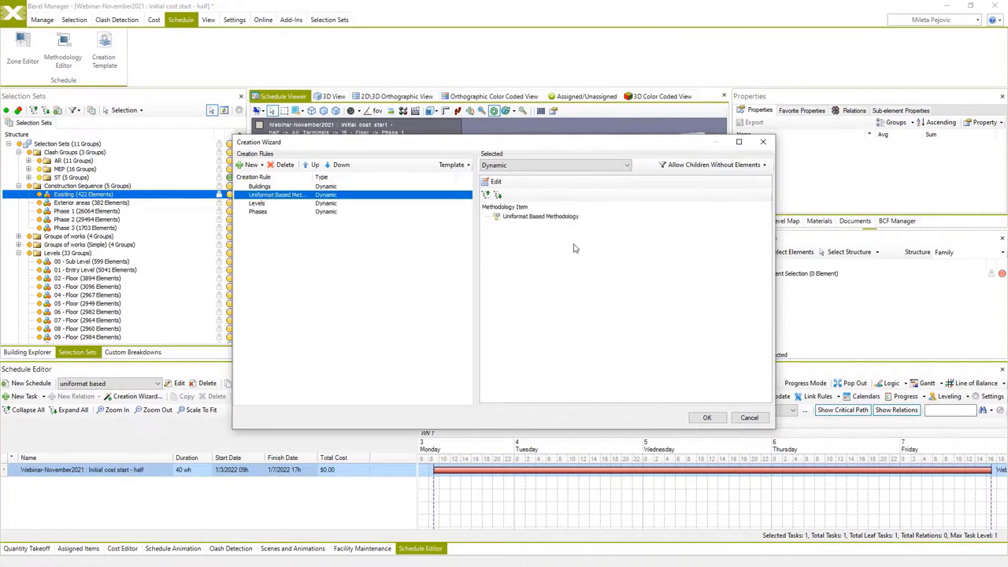
{"action": "left_click", "coordinate": [707, 418]}
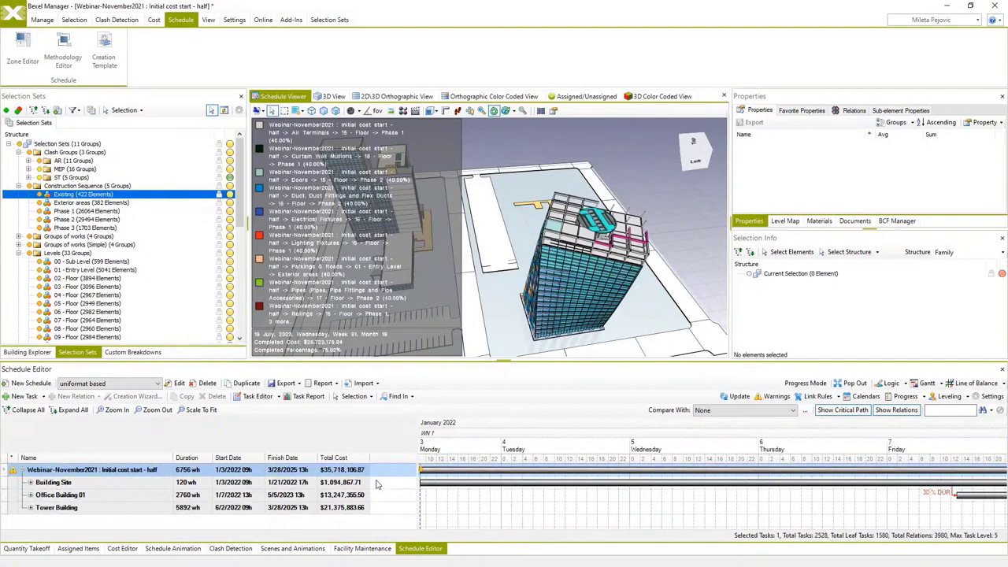
Scale the Gantt timeline to fit and expand all tasks in a detached Schedule Editor window.
{"action": "left_click", "coordinate": [208, 416]}
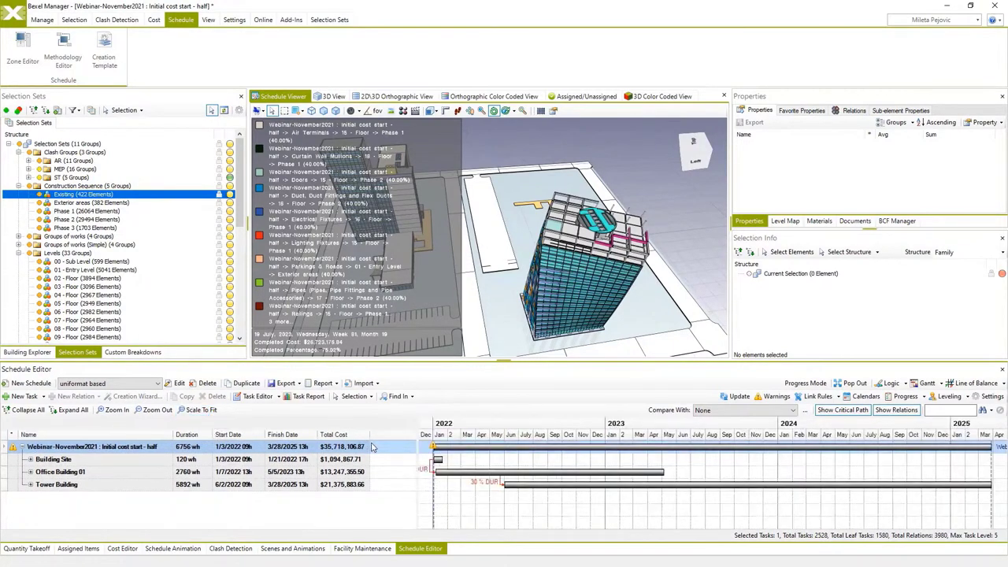
{"action": "left_click", "coordinate": [153, 490]}
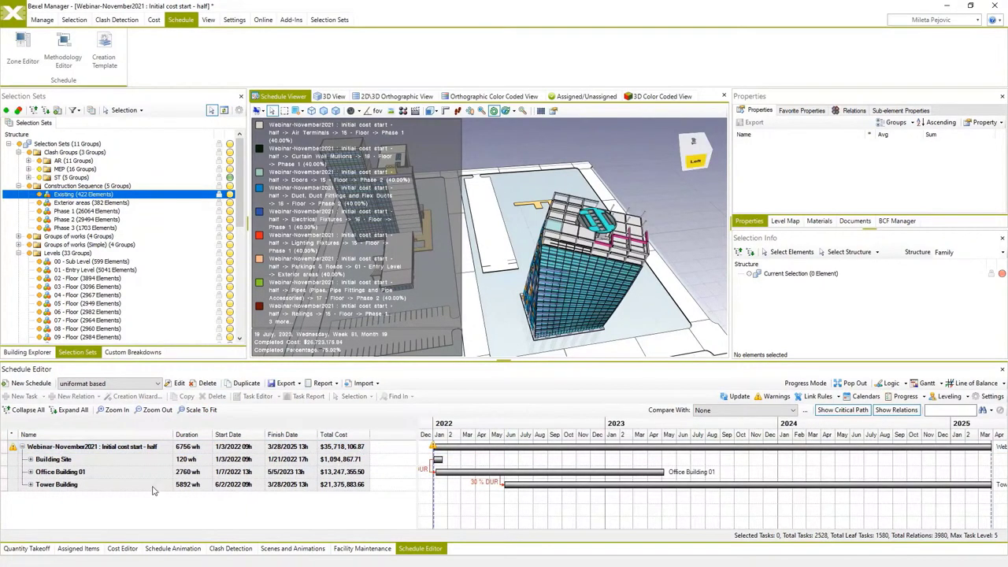
{"action": "left_click", "coordinate": [74, 409]}
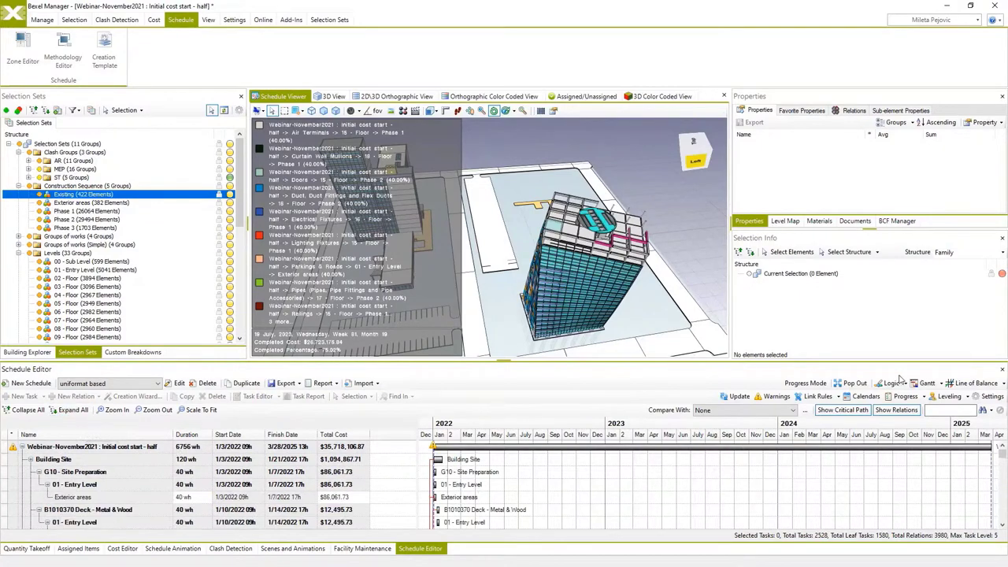
{"action": "left_click", "coordinate": [854, 383]}
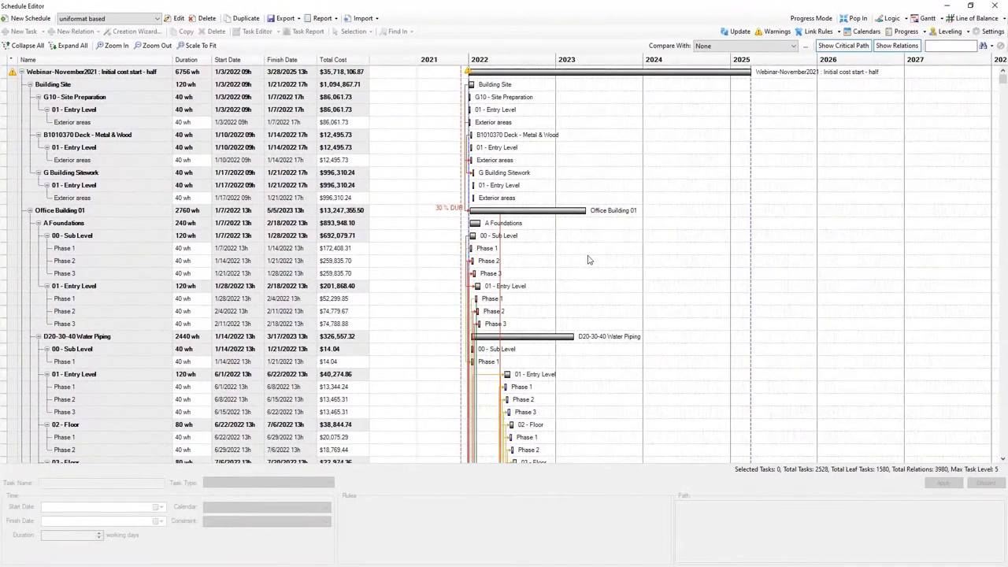
Browse the expanded building, Uniformat, level and phase tasks, and collapse them again with the Gantt timeline scaled to fit.
{"action": "scroll", "coordinate": [945, 157], "scroll_direction": "down", "scroll_amount": 2}
{"action": "left_click", "coordinate": [1003, 123]}
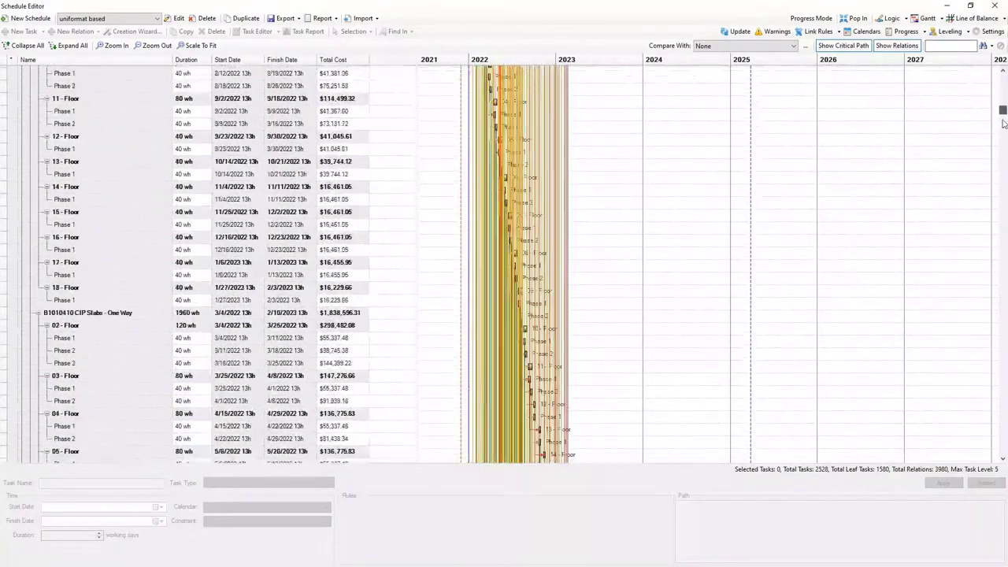
{"action": "scroll", "coordinate": [1002, 123], "scroll_direction": "down", "scroll_amount": 20}
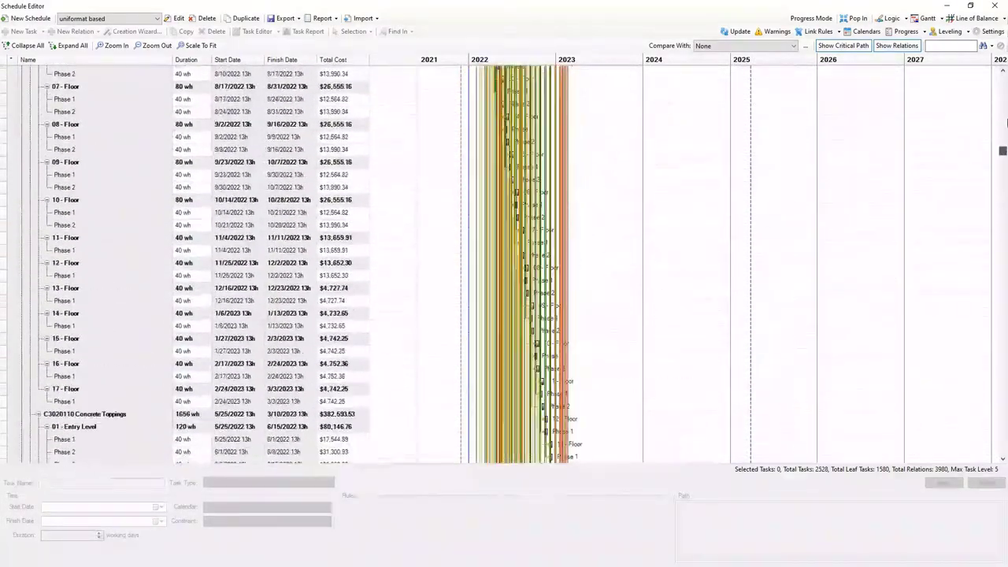
{"action": "scroll", "coordinate": [1005, 123], "scroll_direction": "up", "scroll_amount": 20}
{"action": "left_click", "coordinate": [197, 45]}
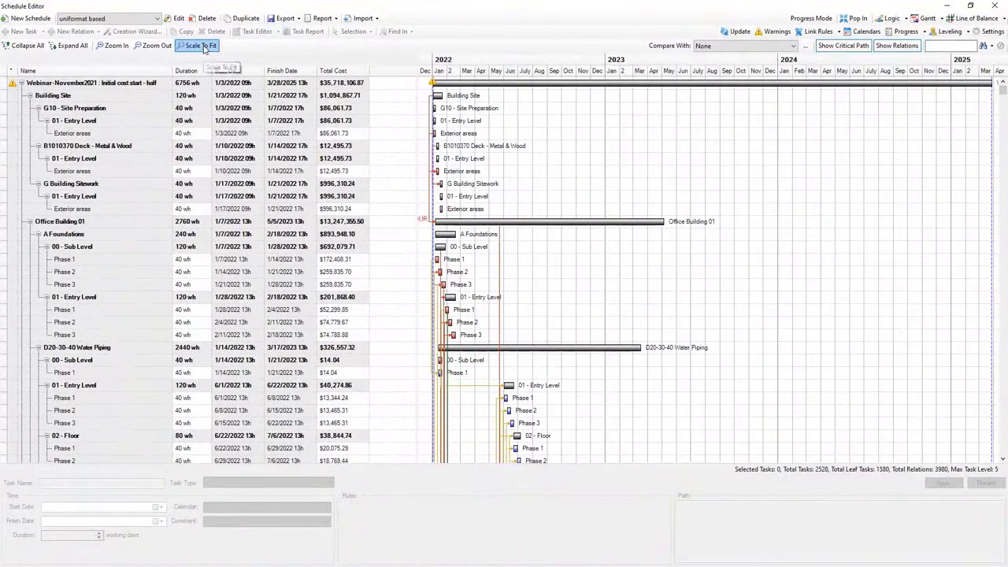
{"action": "left_click", "coordinate": [34, 45]}
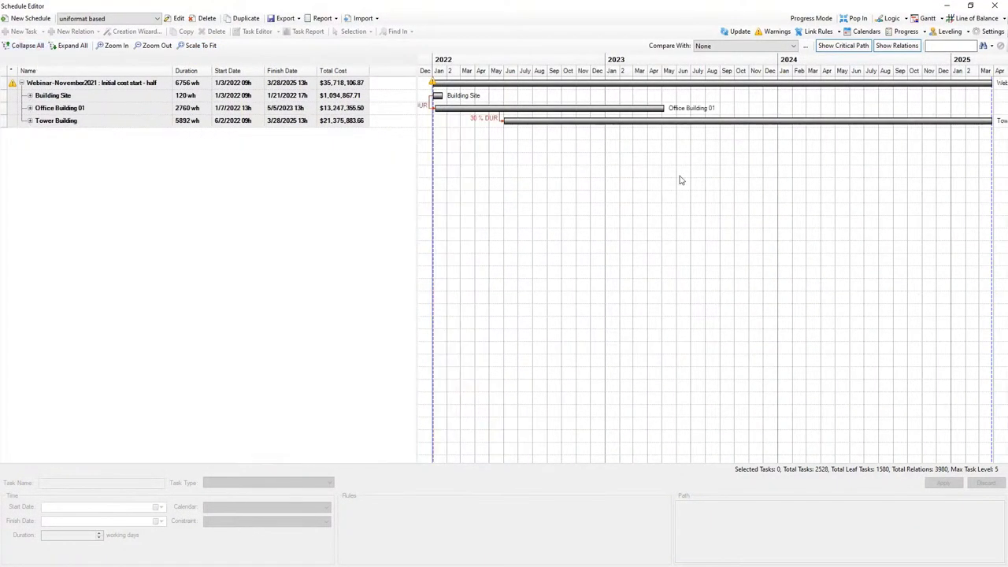
Review the schedule as Line of Balance and locate an Office Building 01 Carpet Phase 1 task on 08 - Floor in Gantt.
{"action": "left_click", "coordinate": [970, 18]}
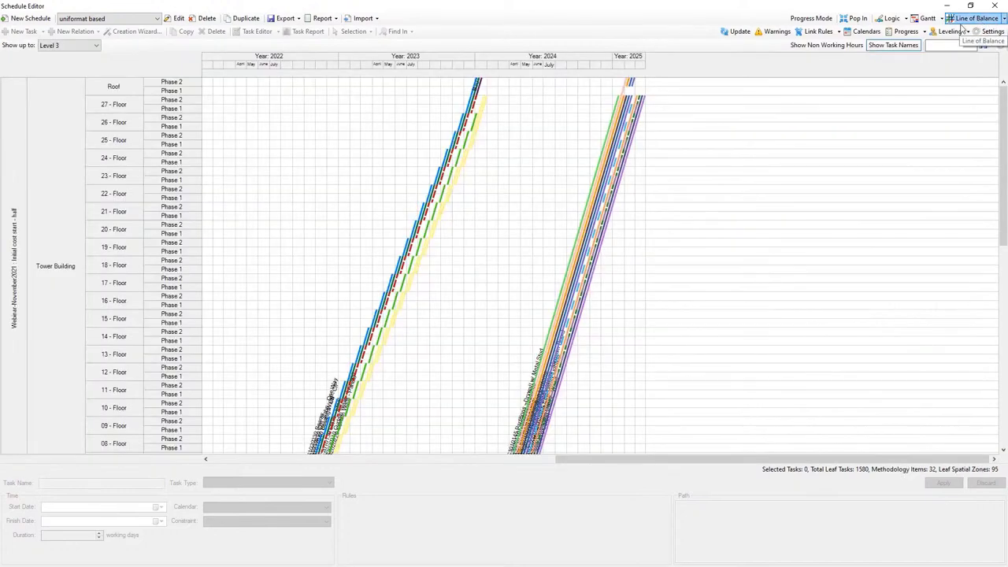
{"action": "left_click_drag", "start_coordinate": [1002, 232], "coordinate": [994, 434]}
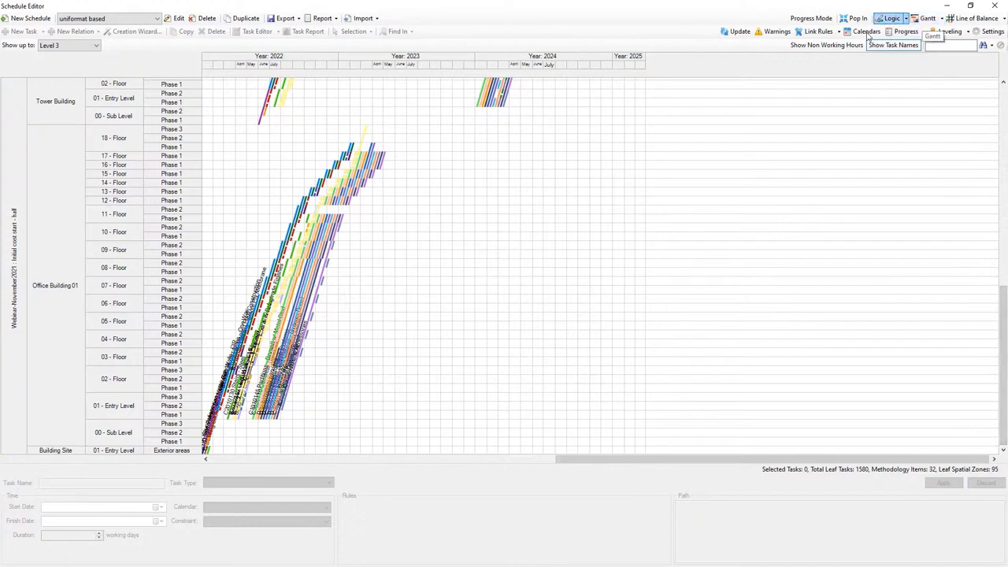
{"action": "left_click", "coordinate": [323, 275]}
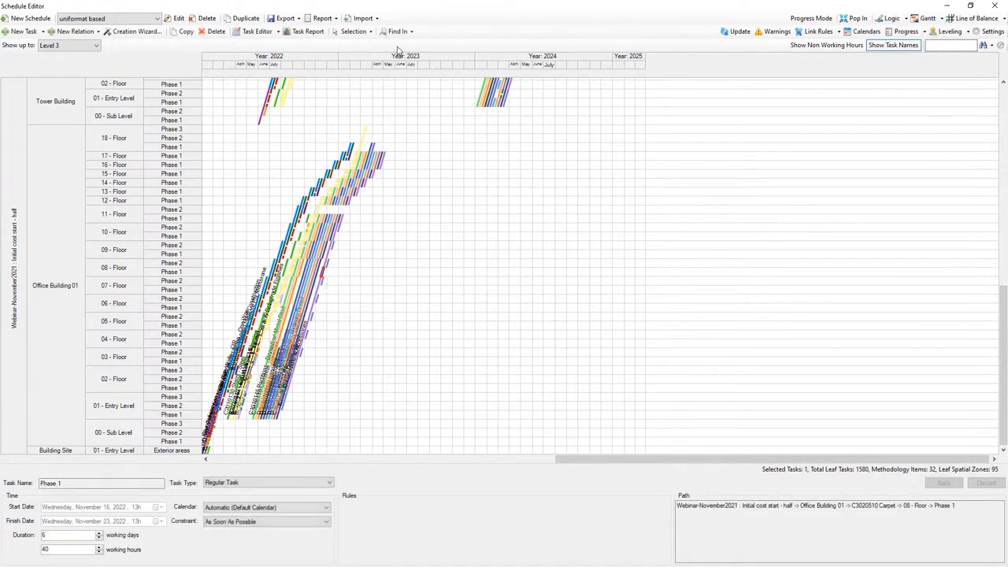
{"action": "left_click", "coordinate": [398, 31]}
{"action": "left_click", "coordinate": [402, 53]}
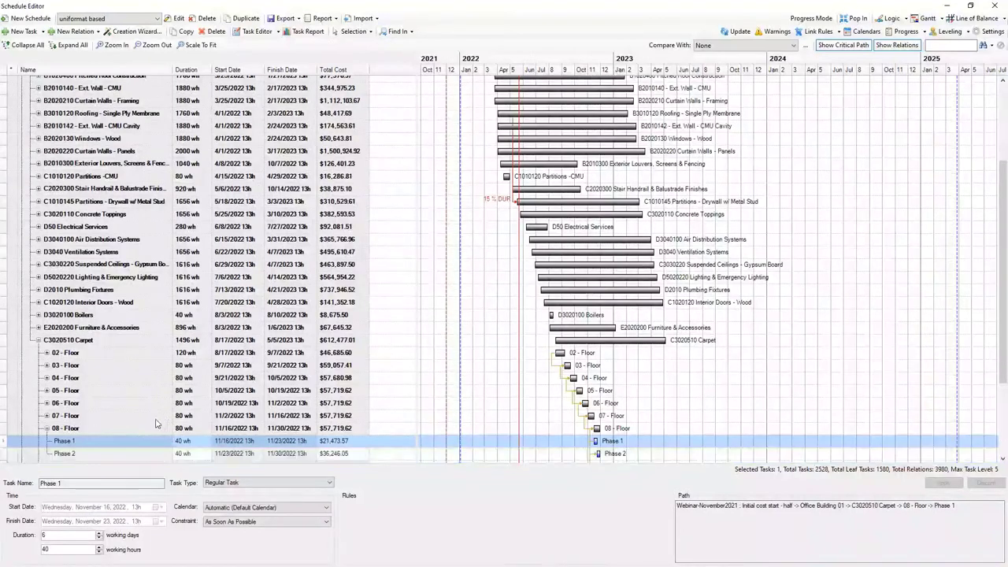
View the Cost section of the Task Report for the root task of the schedule, and close the report.
{"action": "key", "text": "ctrl+Home"}
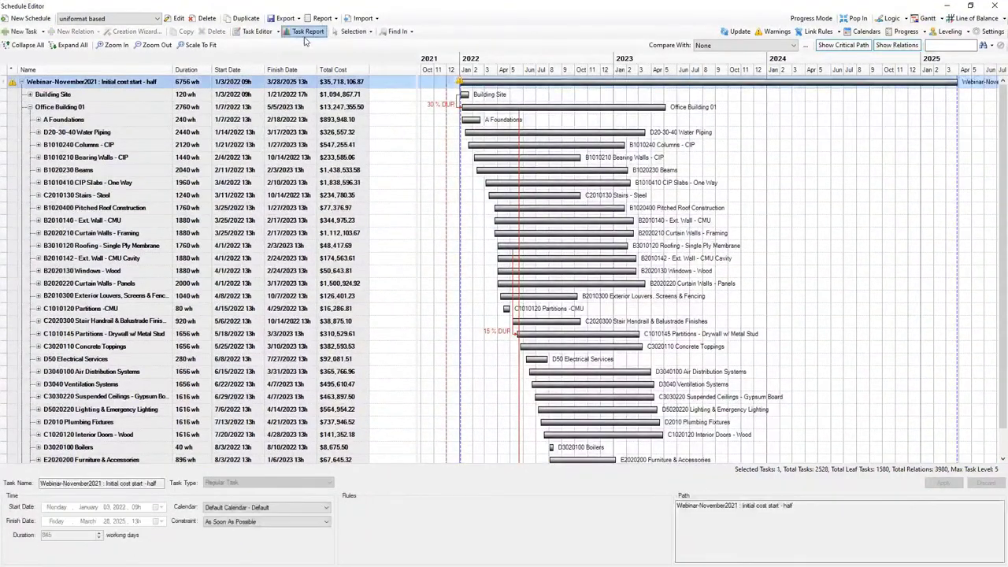
{"action": "left_click", "coordinate": [306, 32]}
{"action": "left_click", "coordinate": [190, 98]}
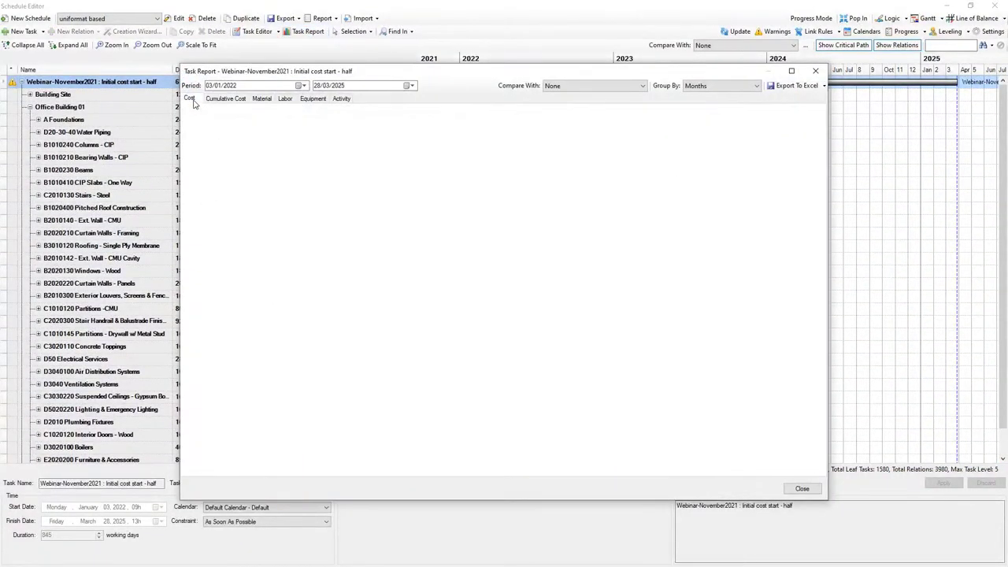
{"action": "left_click", "coordinate": [813, 72]}
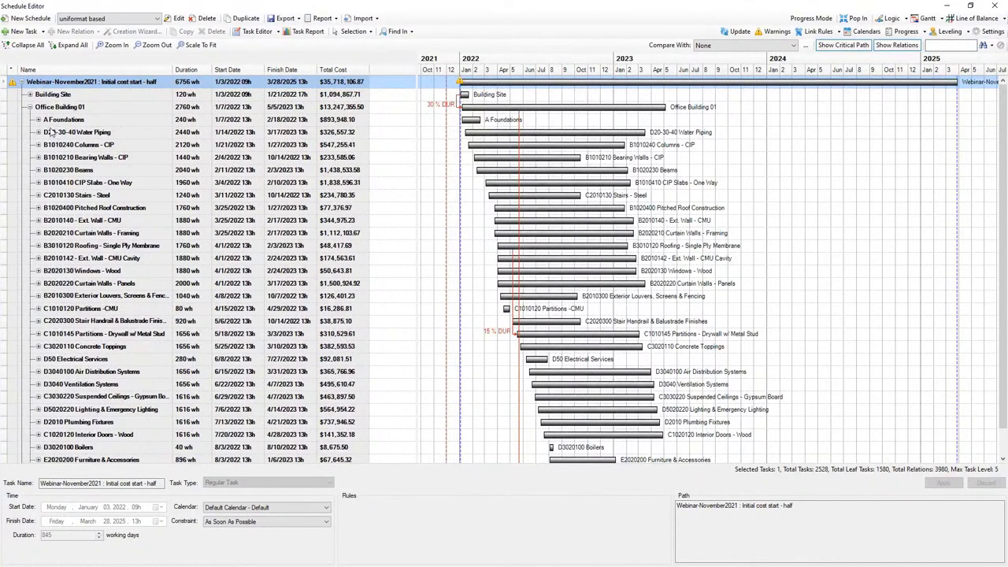
Insert a Duration (Days) column directly after Duration, and dock the Schedule Editor back into the main window.
{"action": "right_click", "coordinate": [381, 75]}
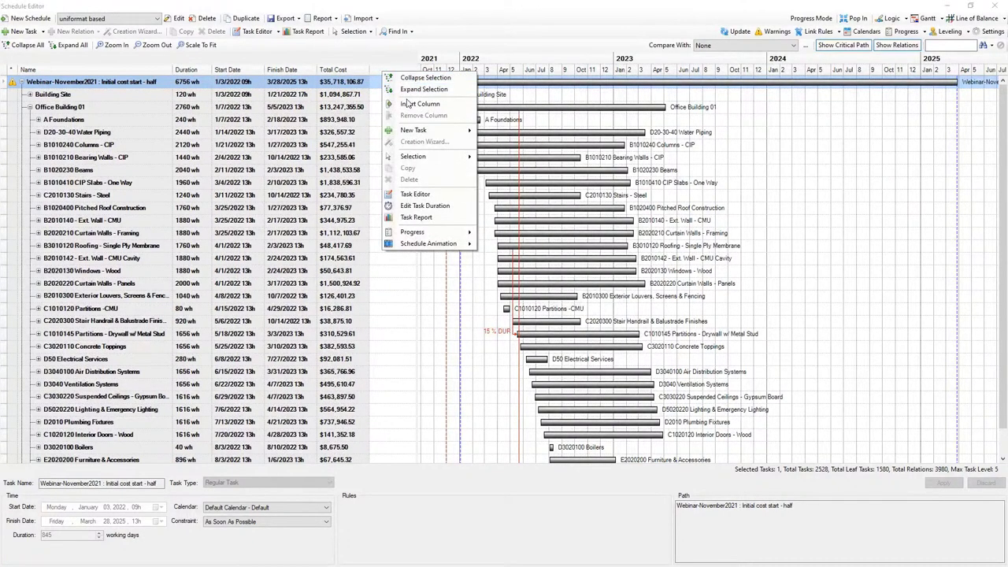
{"action": "left_click", "coordinate": [408, 100]}
{"action": "type", "text": "dur"}
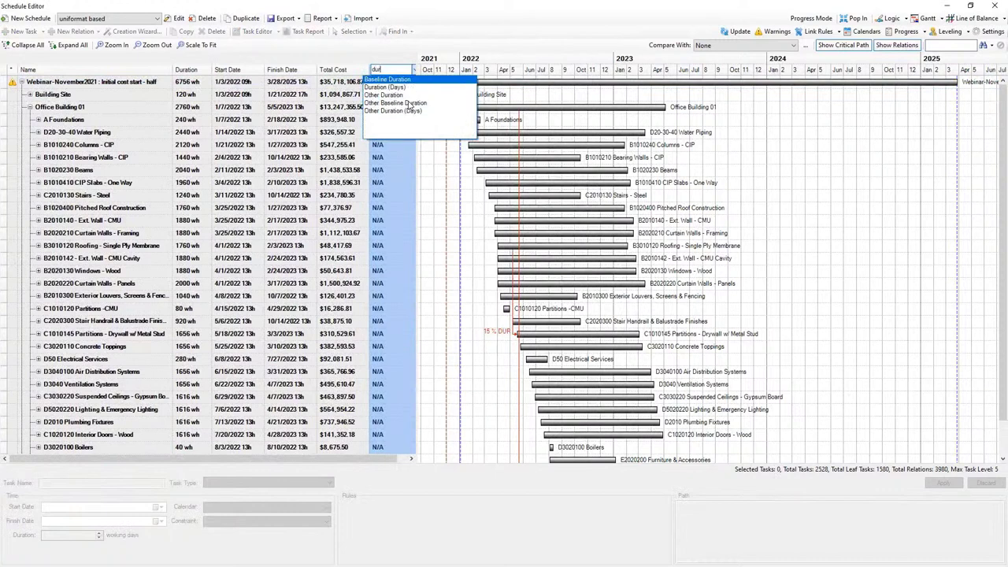
{"action": "left_click", "coordinate": [399, 86]}
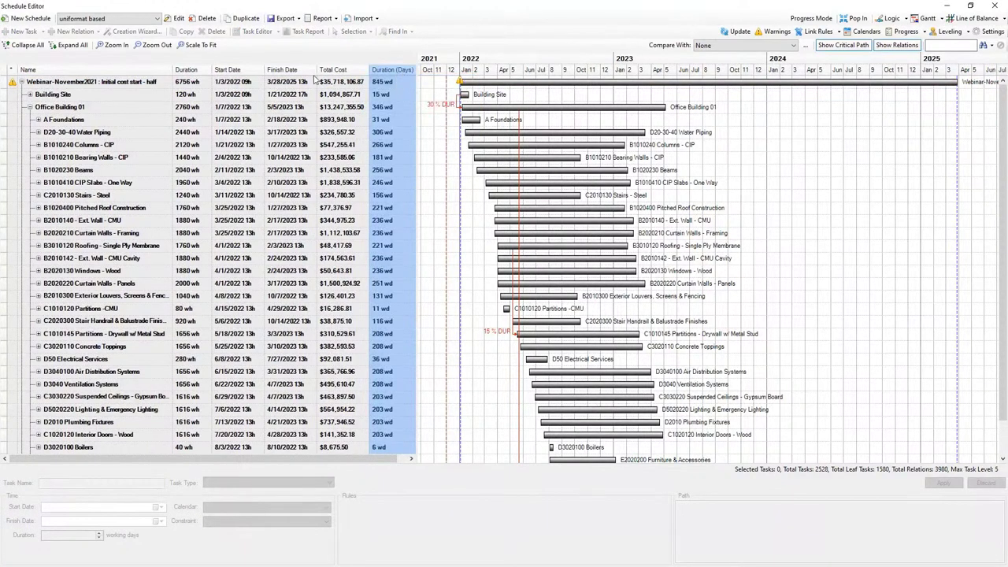
{"action": "mouse_move", "coordinate": [314, 79]}
{"action": "left_mouse_down"}
{"action": "mouse_move", "coordinate": [217, 81]}
{"action": "mouse_move", "coordinate": [217, 92]}
{"action": "left_mouse_up"}
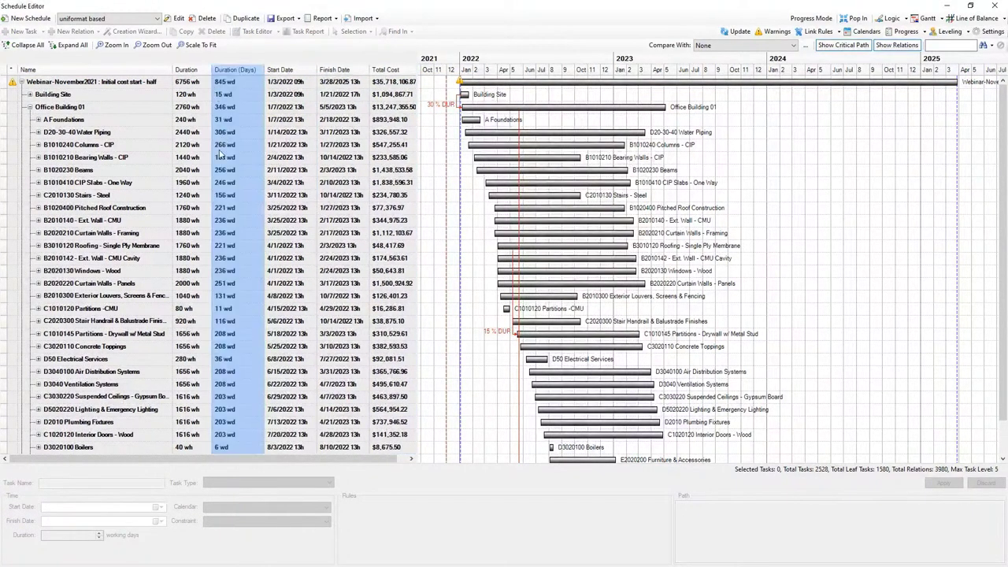
{"action": "left_click", "coordinate": [854, 18]}
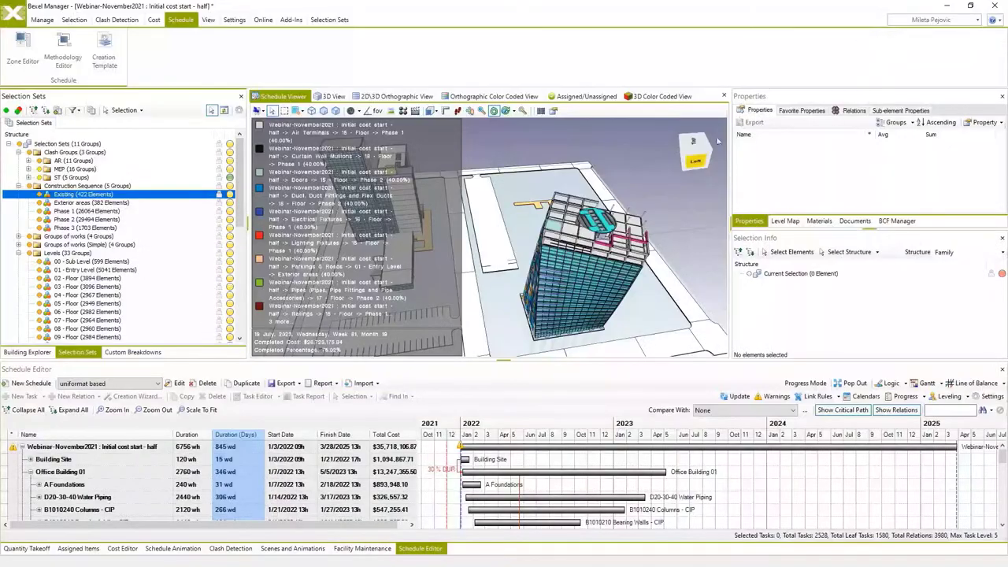
Configure the schedule animation's legend to hide the activity legend and leave the date out of the project legend.
{"action": "left_click", "coordinate": [175, 548]}
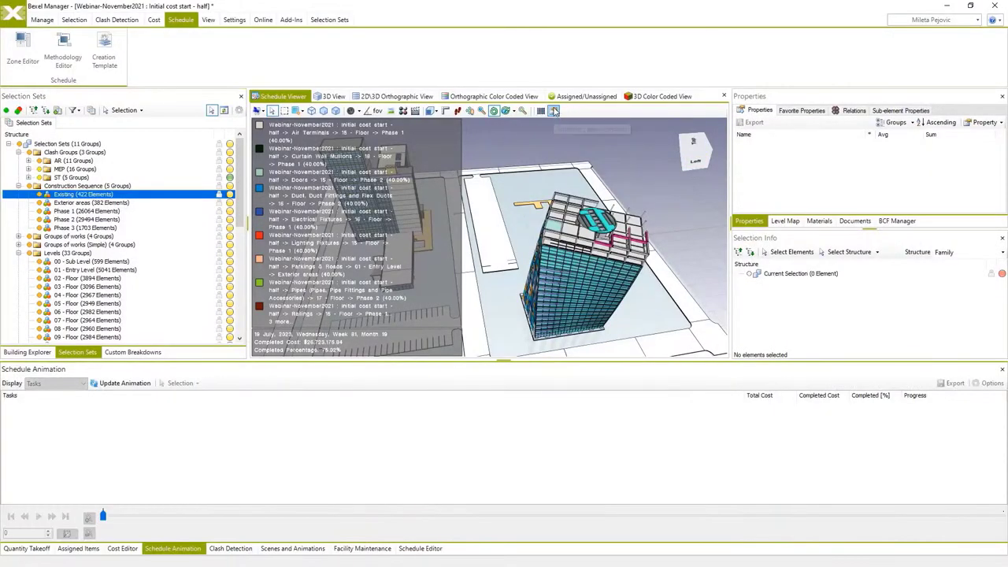
{"action": "left_click", "coordinate": [555, 111]}
{"action": "left_click", "coordinate": [307, 163]}
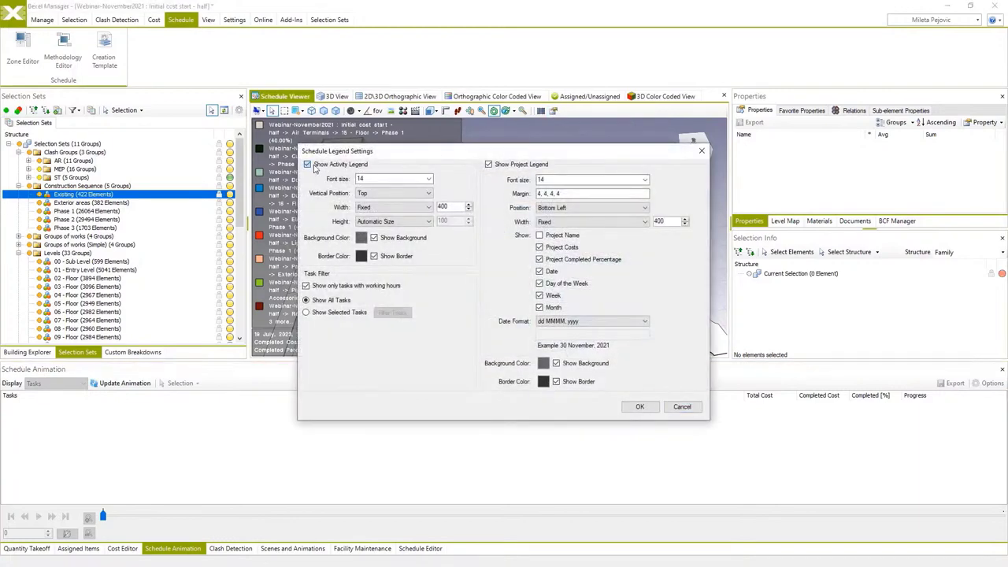
{"action": "left_click", "coordinate": [488, 164]}
{"action": "left_click", "coordinate": [488, 164]}
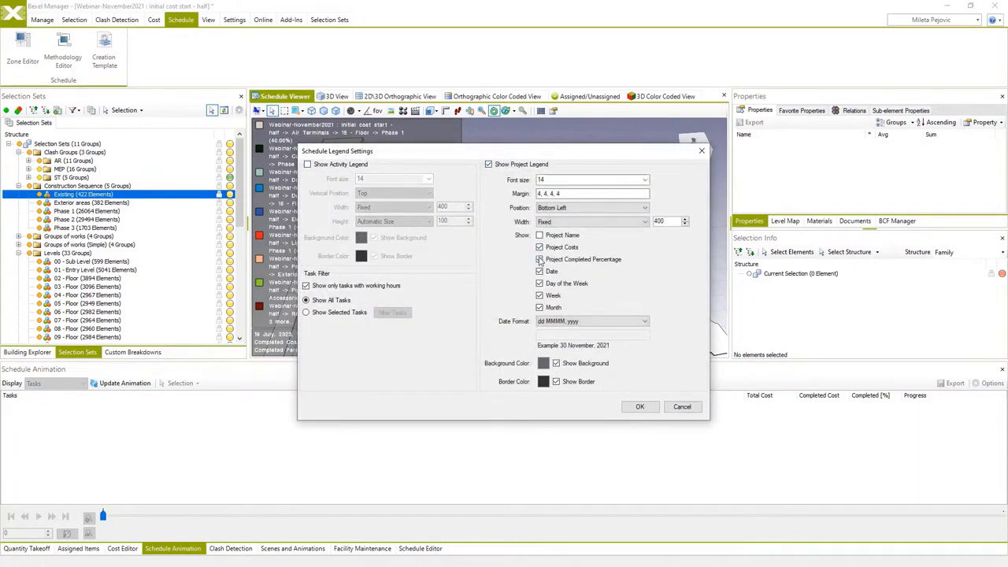
{"action": "left_click", "coordinate": [540, 272]}
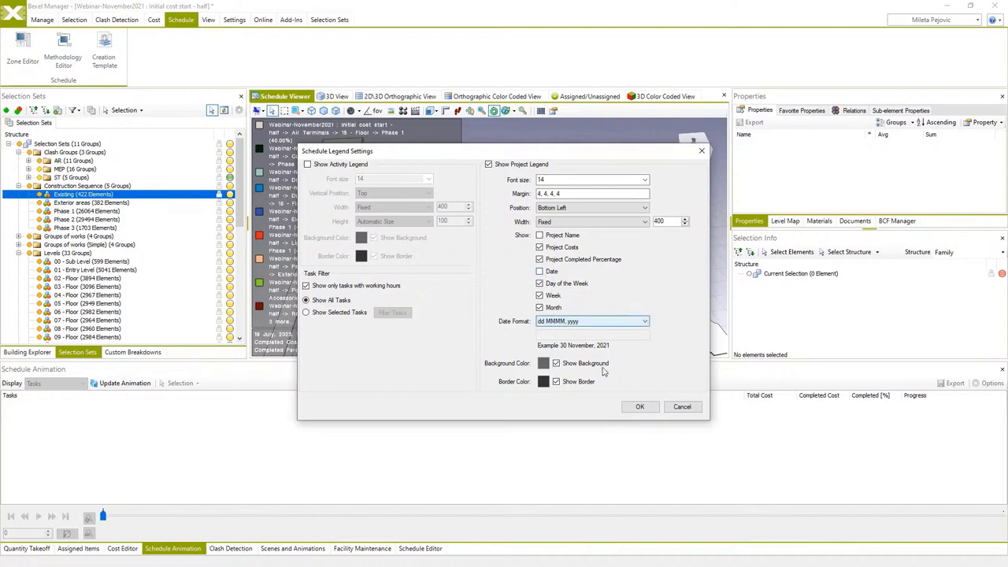
{"action": "left_click", "coordinate": [640, 407]}
Update the schedule animation for the uniformat based schedule and play it through with camera animation 1 set active.
{"action": "left_click", "coordinate": [126, 383]}
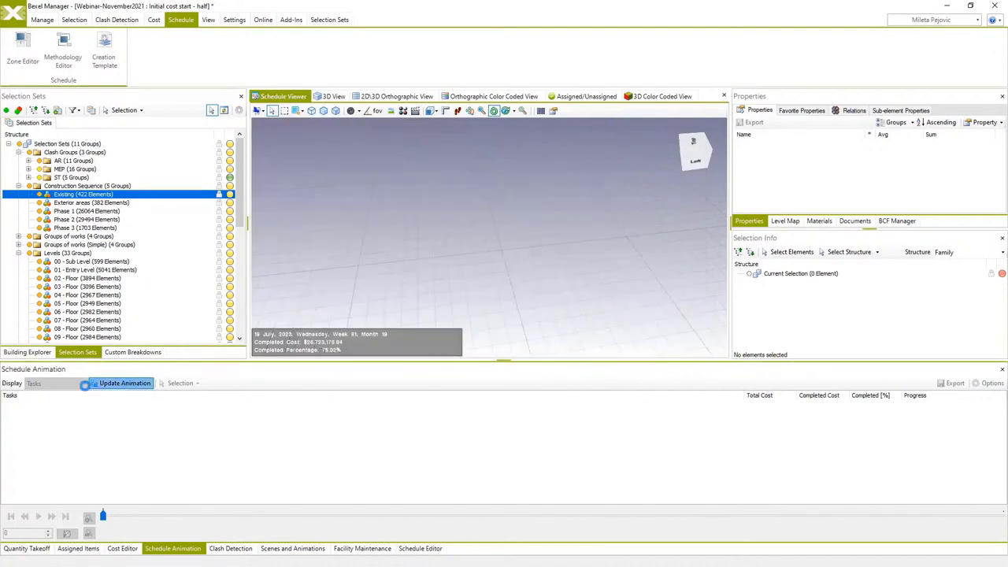
{"action": "left_click", "coordinate": [59, 384]}
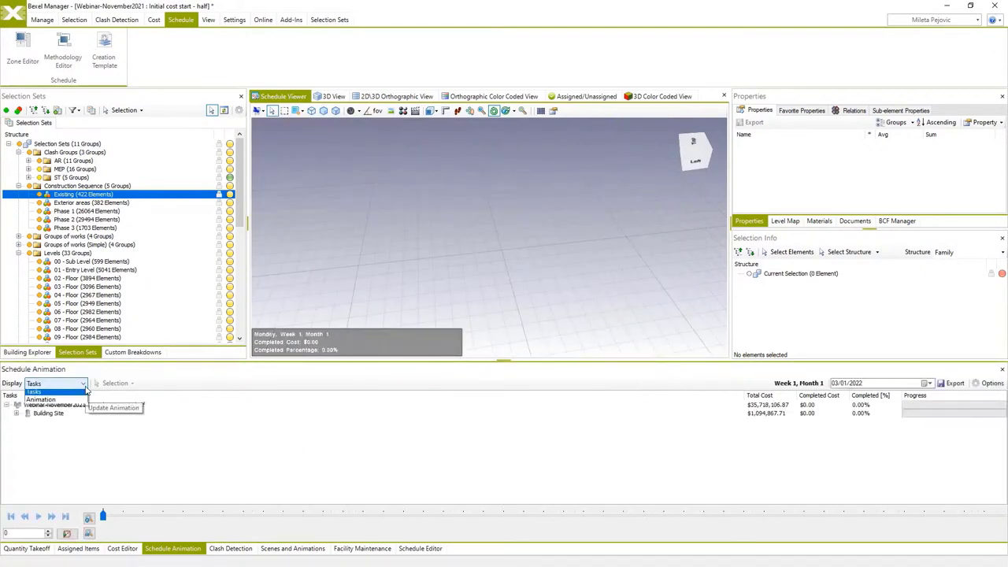
{"action": "left_click", "coordinate": [69, 406]}
{"action": "left_click", "coordinate": [36, 415]}
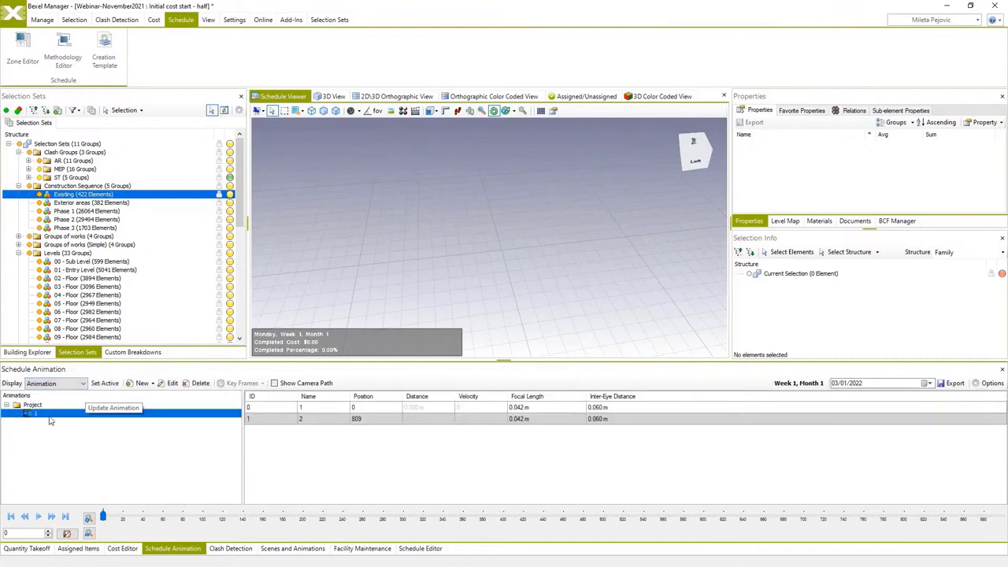
{"action": "left_click", "coordinate": [103, 382]}
{"action": "left_click", "coordinate": [38, 516]}
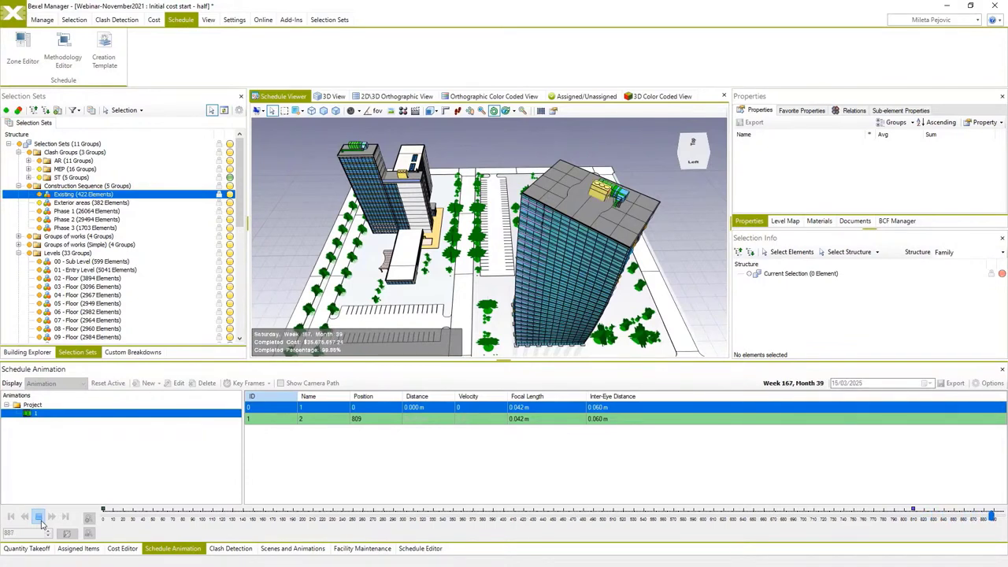
{"action": "left_click", "coordinate": [154, 550]}
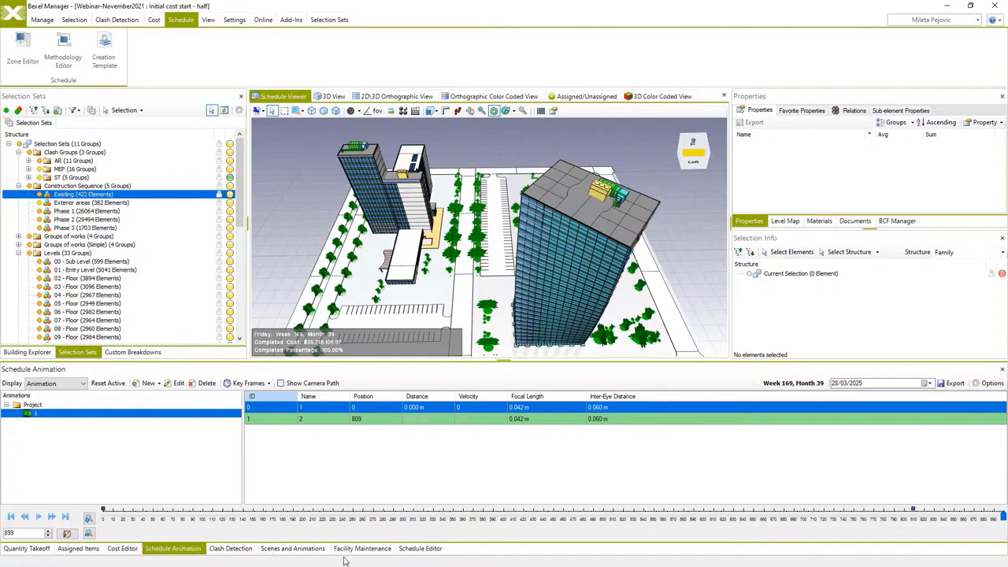
Examine the daily output and unit cost values of the beam cost items in the BIM Based classification of the Cost Editor.
{"action": "left_click", "coordinate": [420, 548]}
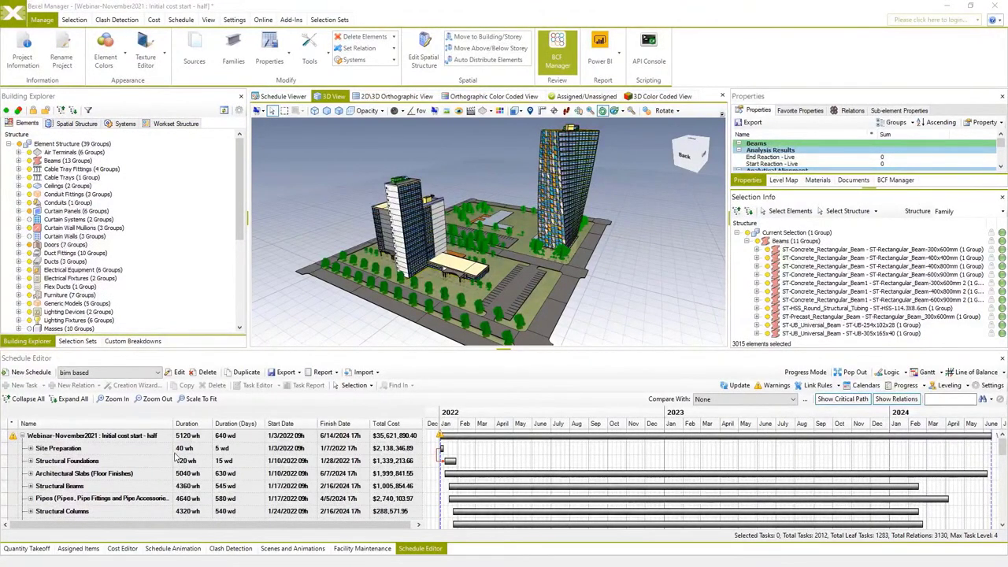
{"action": "left_click", "coordinate": [123, 547]}
{"action": "scroll", "coordinate": [231, 491], "scroll_direction": "up", "scroll_amount": 3}
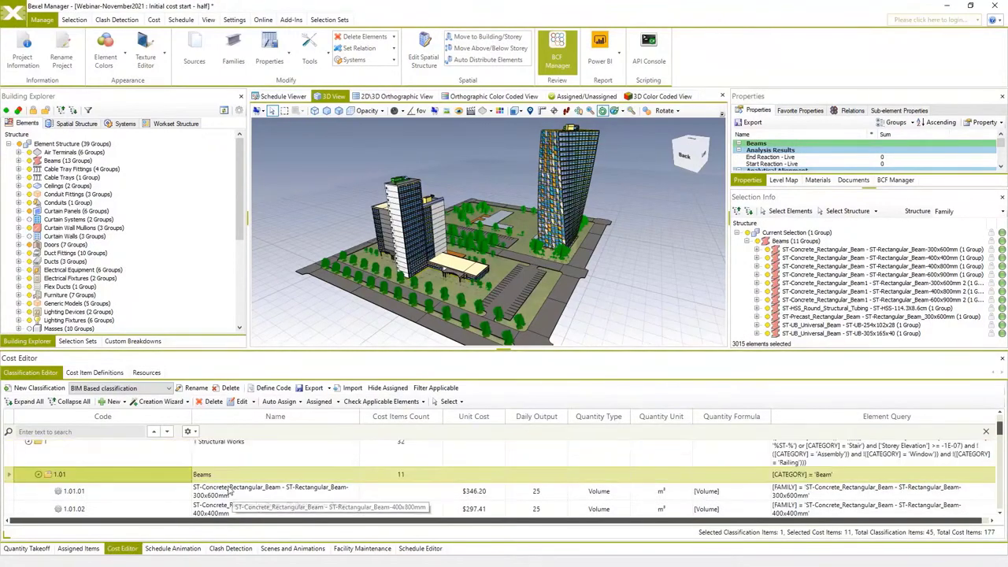
{"action": "scroll", "coordinate": [209, 484], "scroll_direction": "down", "scroll_amount": 5}
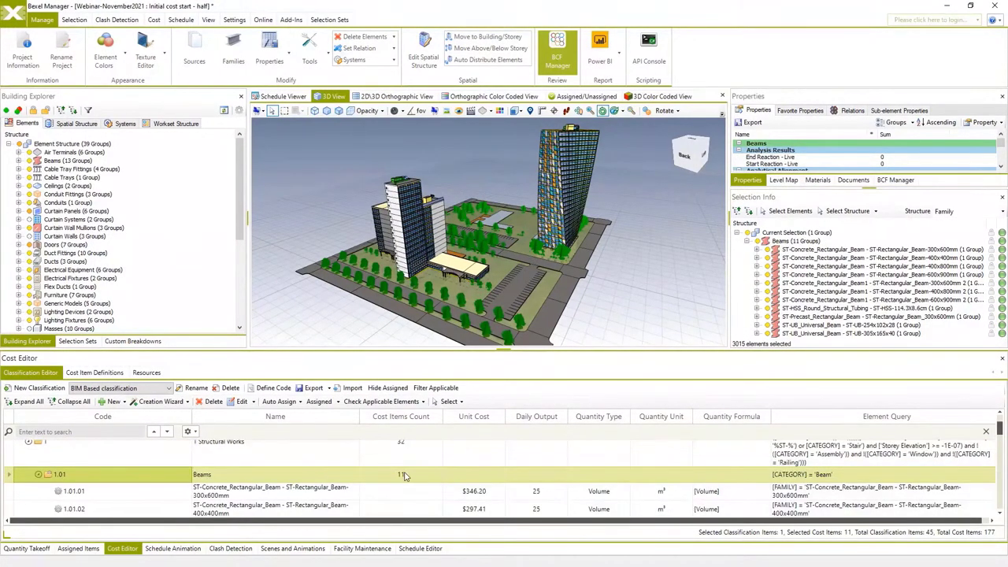
{"action": "scroll", "coordinate": [532, 490], "scroll_direction": "down", "scroll_amount": 3}
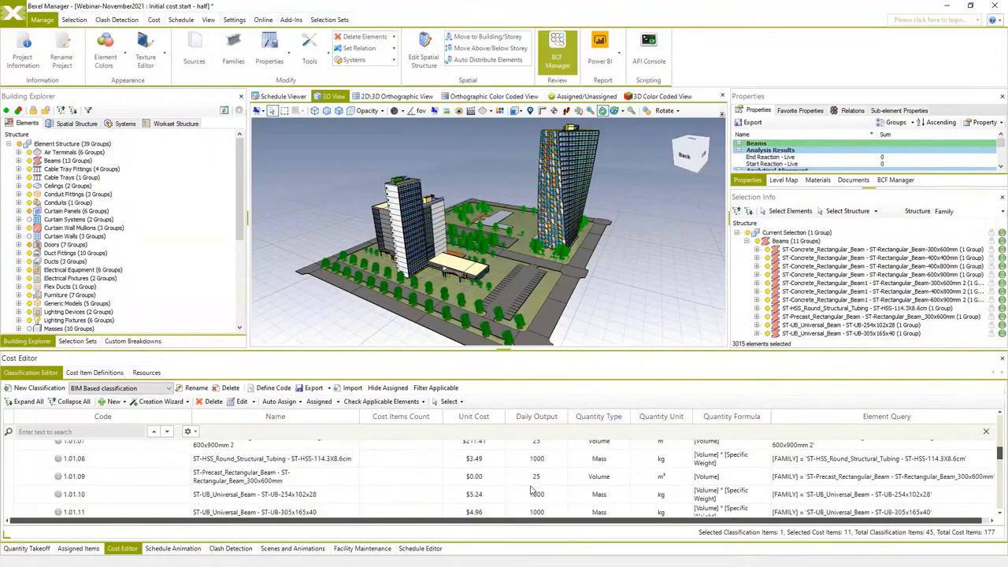
{"action": "double_click", "coordinate": [486, 488]}
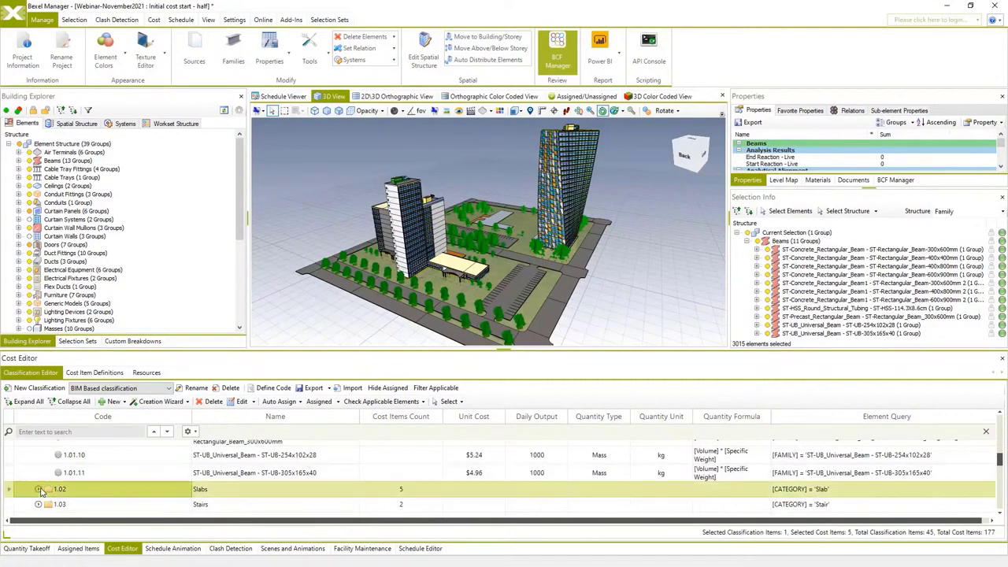
{"action": "scroll", "coordinate": [503, 484], "scroll_direction": "down", "scroll_amount": 2}
{"action": "scroll", "coordinate": [506, 484], "scroll_direction": "up", "scroll_amount": 6}
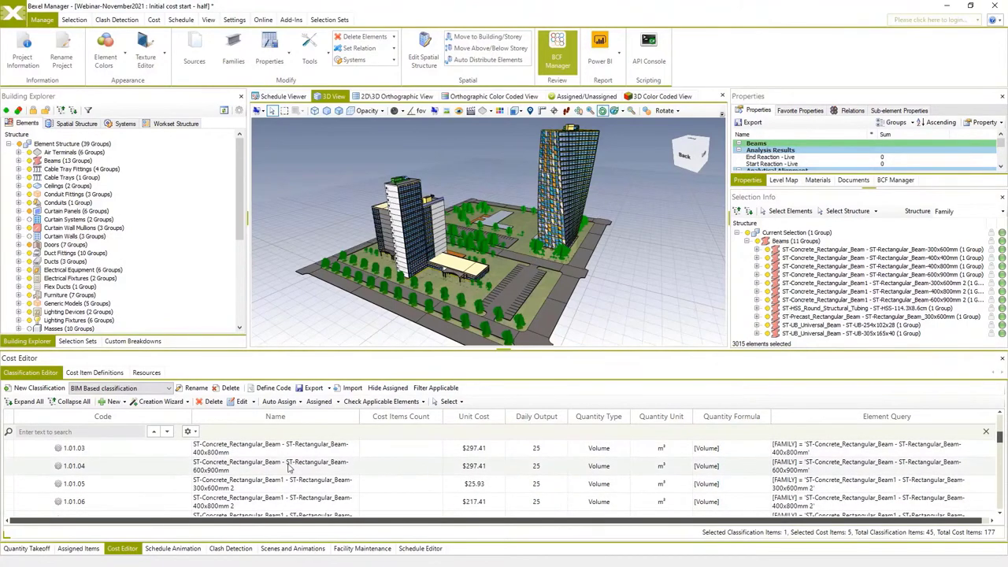
Inspect the resources and daily output of the ST-Rectangular_Beam-600x900mm cost item (1.01.04), and close its editor without changes.
{"action": "right_click", "coordinate": [266, 470]}
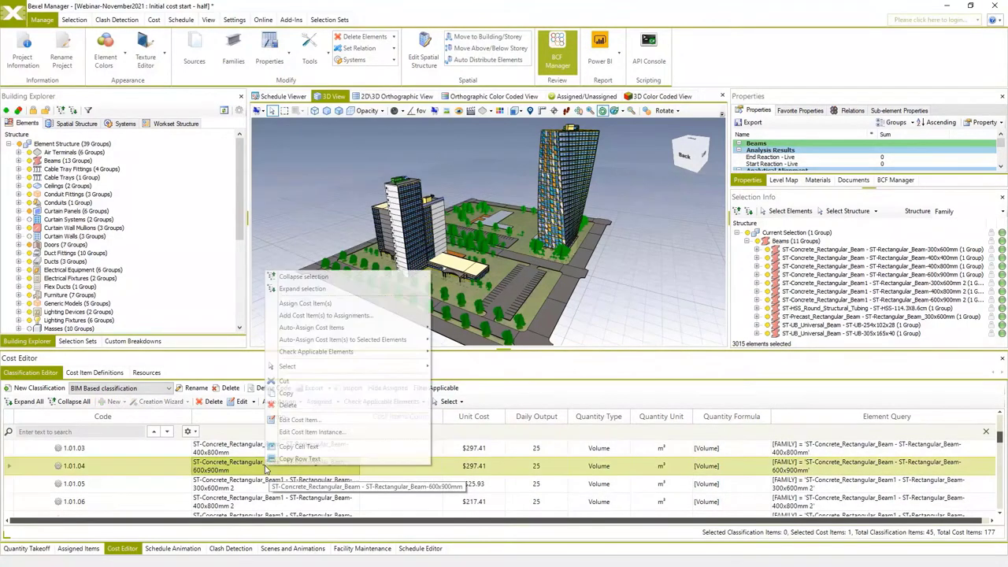
{"action": "left_click", "coordinate": [311, 426]}
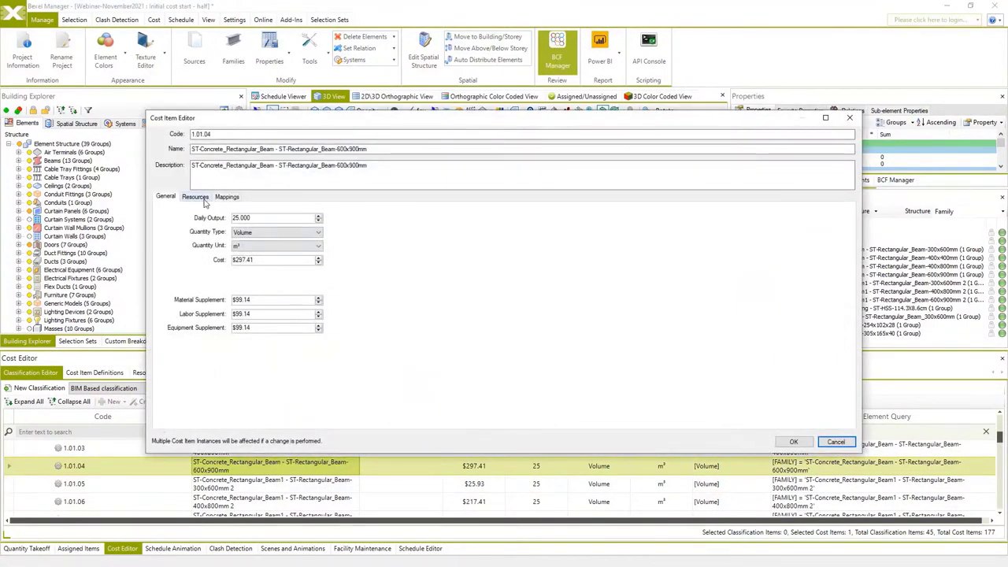
{"action": "left_click", "coordinate": [195, 197]}
{"action": "left_click", "coordinate": [166, 197]}
{"action": "left_click_drag", "start_coordinate": [251, 218], "coordinate": [214, 218]}
{"action": "left_click", "coordinate": [836, 442]}
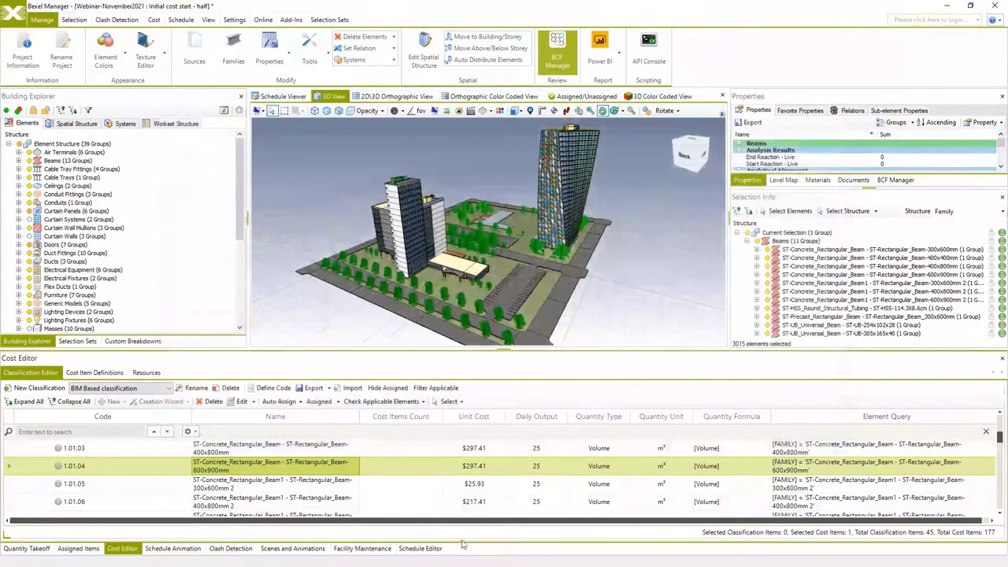
Expand Structural Foundations in the bim based schedule, select its 00 - Sub Level task, and look at the available task duration commands.
{"action": "left_click", "coordinate": [435, 550]}
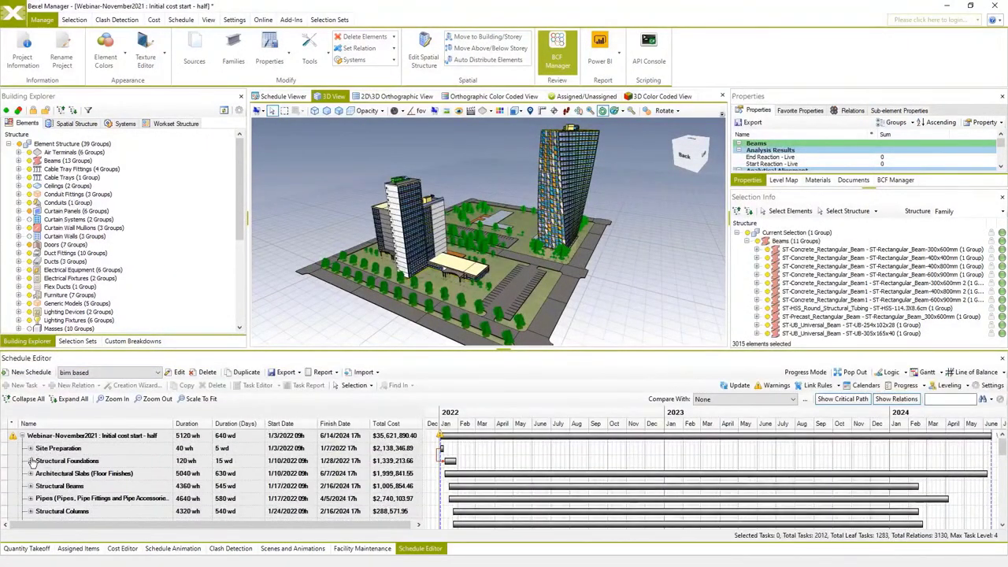
{"action": "left_click", "coordinate": [83, 474]}
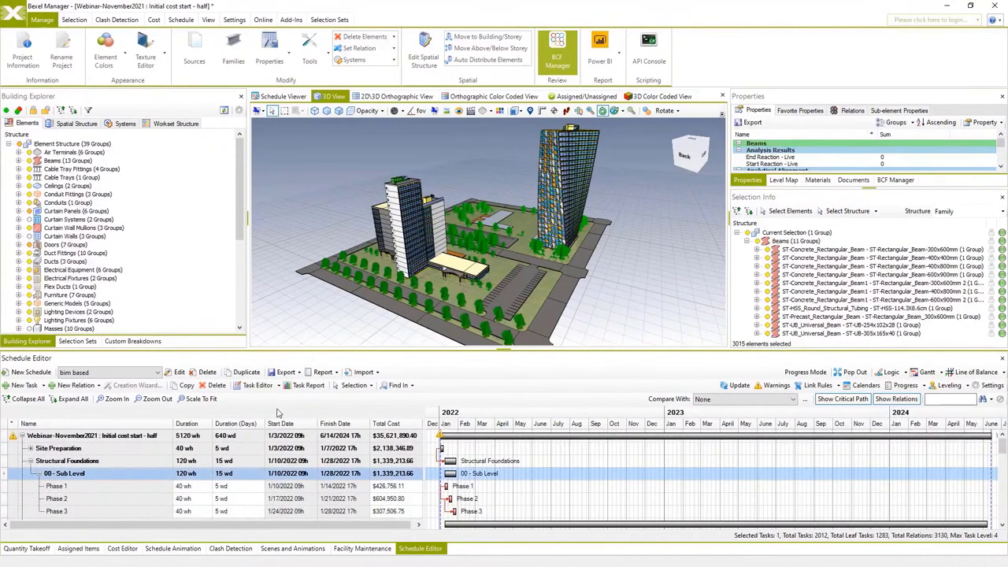
{"action": "left_click", "coordinate": [278, 386]}
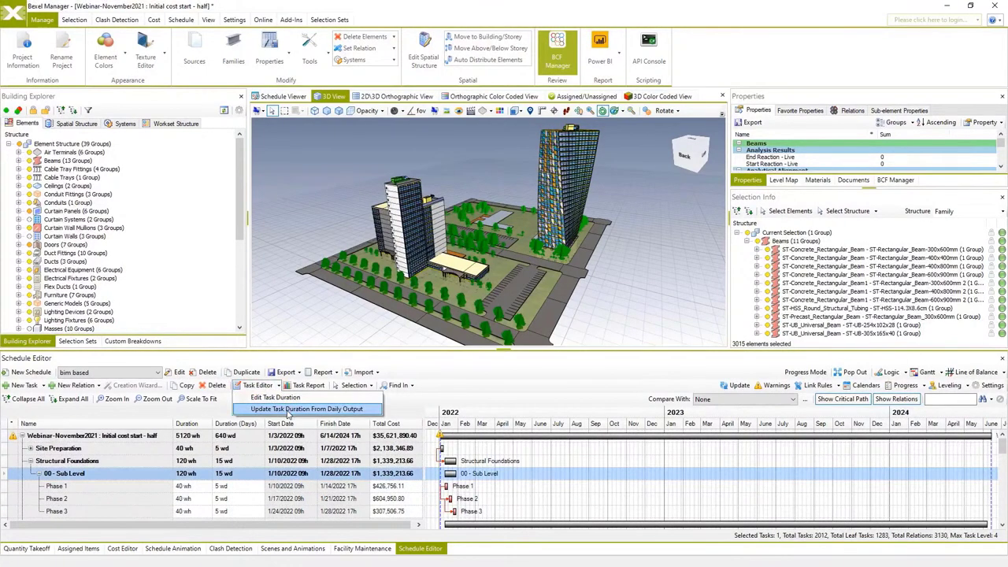
{"action": "left_click", "coordinate": [439, 389]}
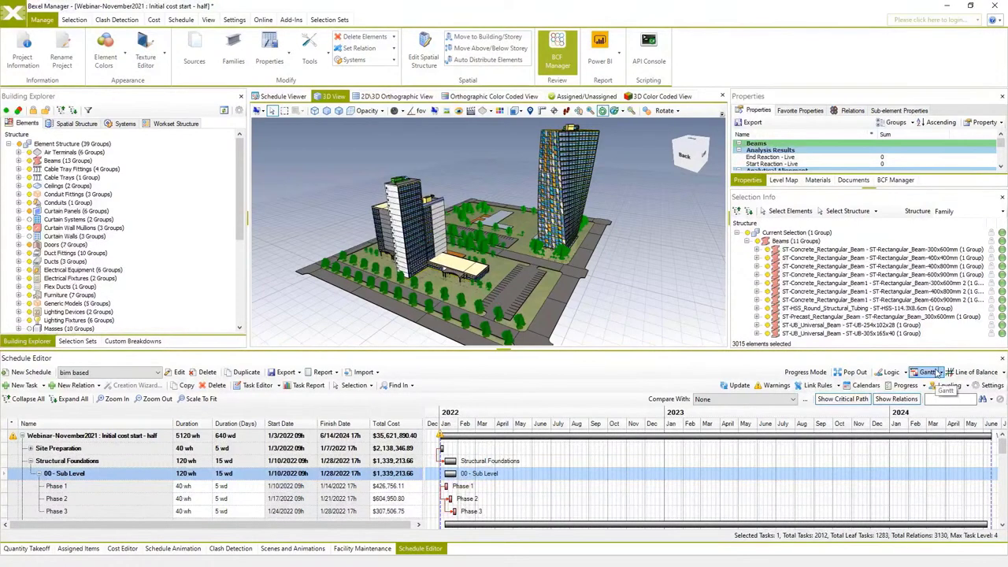
View the bim based schedule as a Line of Balance and return to the Gantt view.
{"action": "left_click", "coordinate": [970, 372]}
{"action": "scroll", "coordinate": [347, 487], "scroll_direction": "down", "scroll_amount": 6}
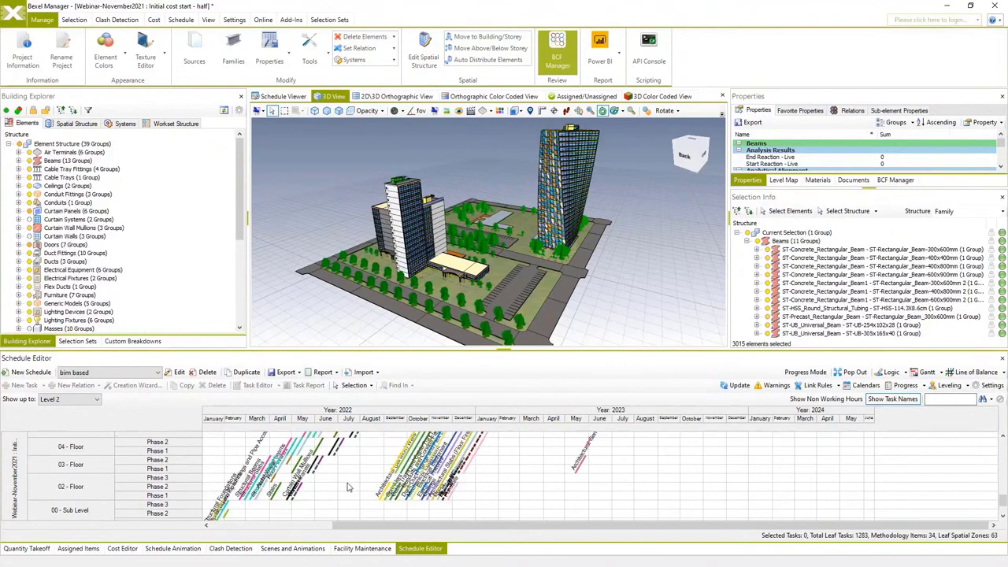
{"action": "left_click", "coordinate": [926, 372]}
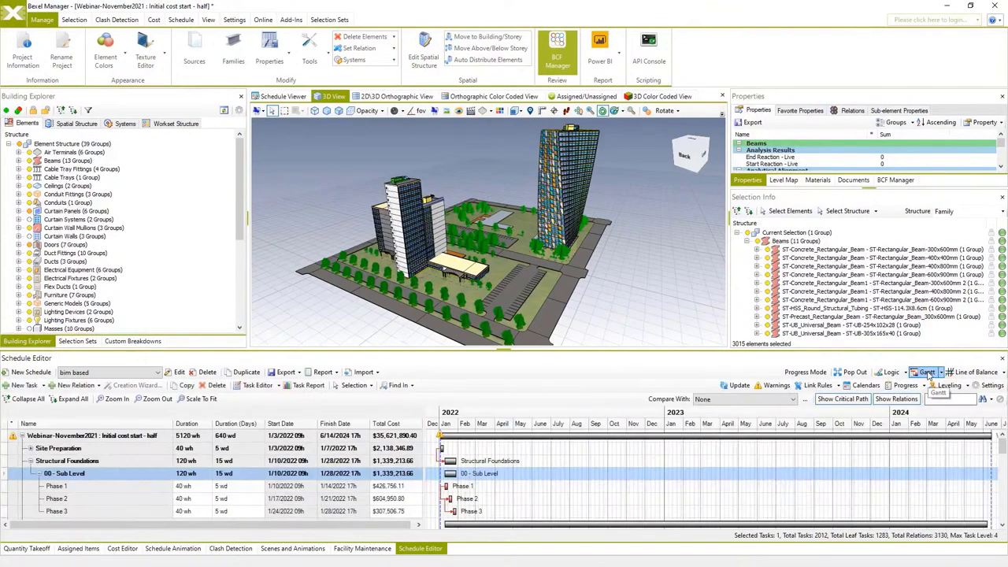
Select the elements assigned to 1 Structural Works in the Assigned Items and isolate them in the 3D view.
{"action": "left_click", "coordinate": [71, 549]}
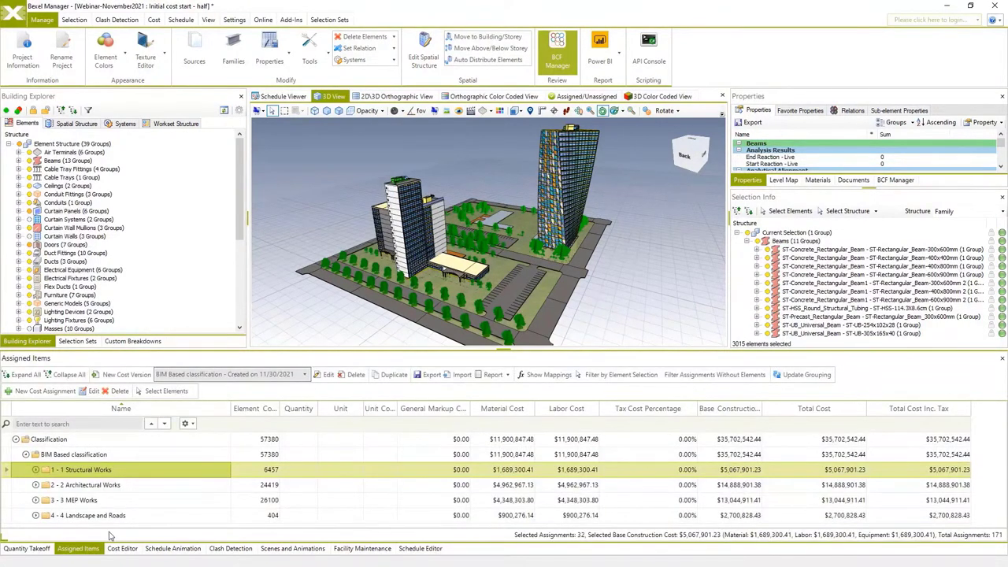
{"action": "right_click", "coordinate": [84, 474]}
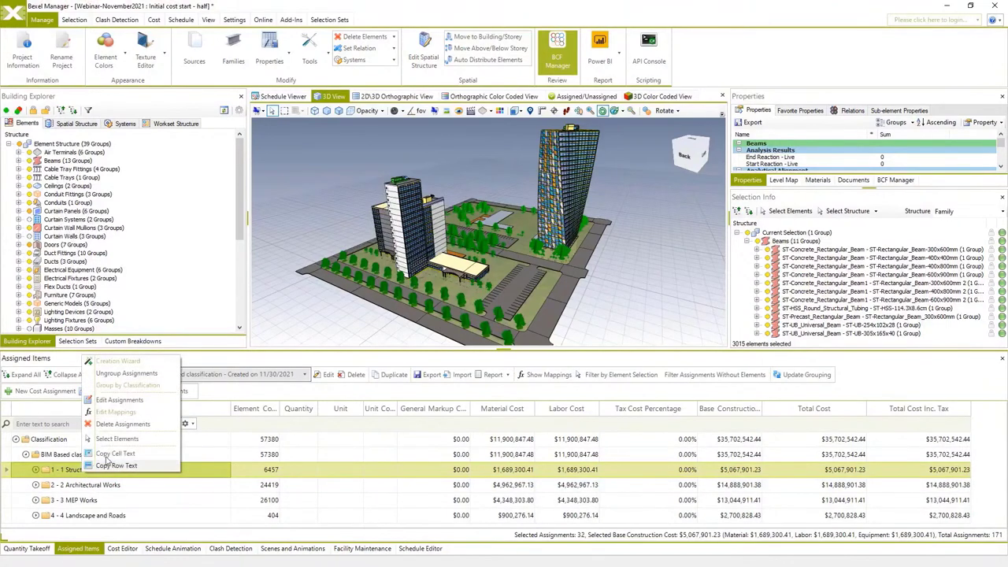
{"action": "left_click", "coordinate": [118, 439]}
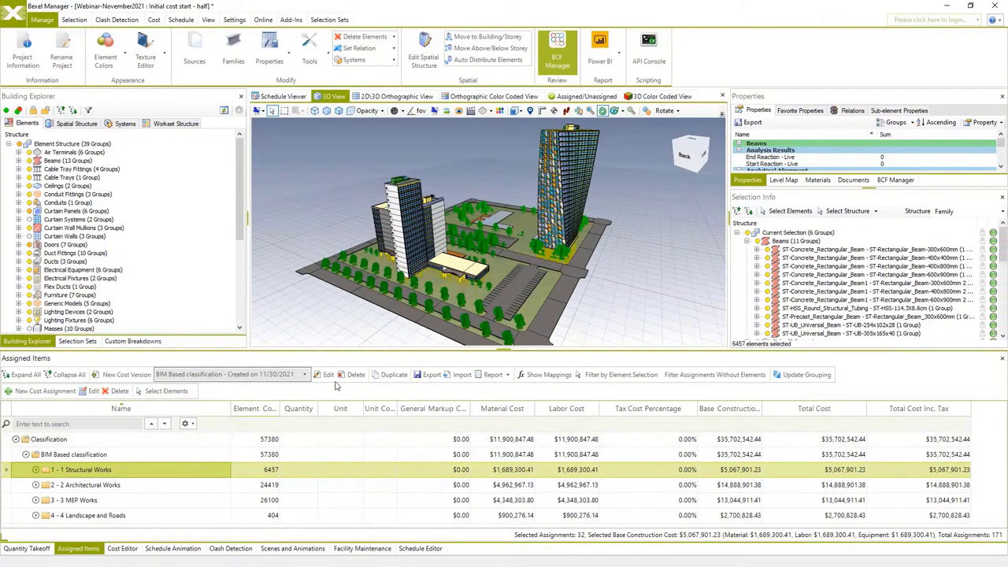
{"action": "right_click", "coordinate": [619, 313]}
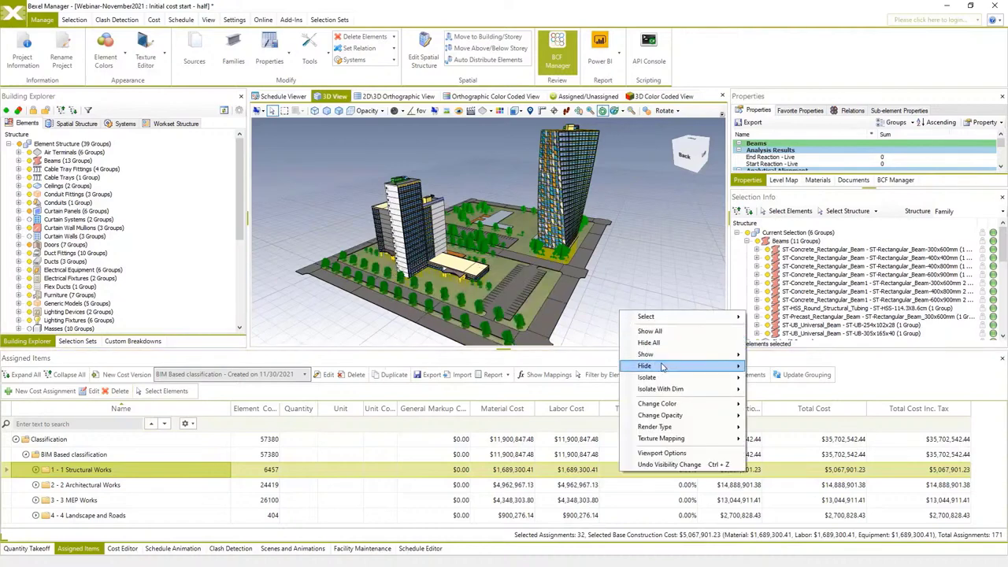
{"action": "mouse_move", "coordinate": [658, 366]}
{"action": "left_click", "coordinate": [759, 383]}
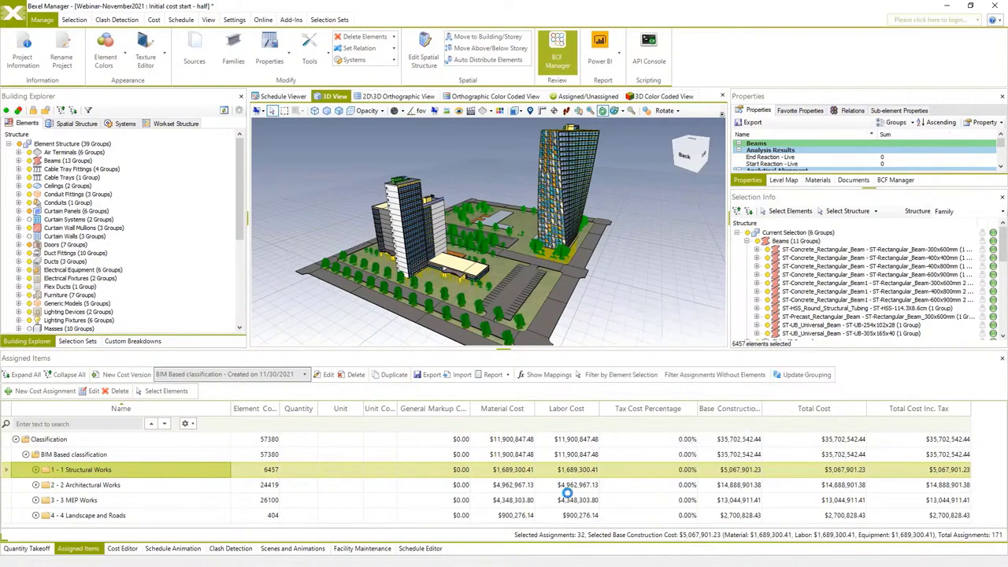
Find and select all tasks of the bim based schedule that contain the selected structural elements.
{"action": "left_click", "coordinate": [420, 548]}
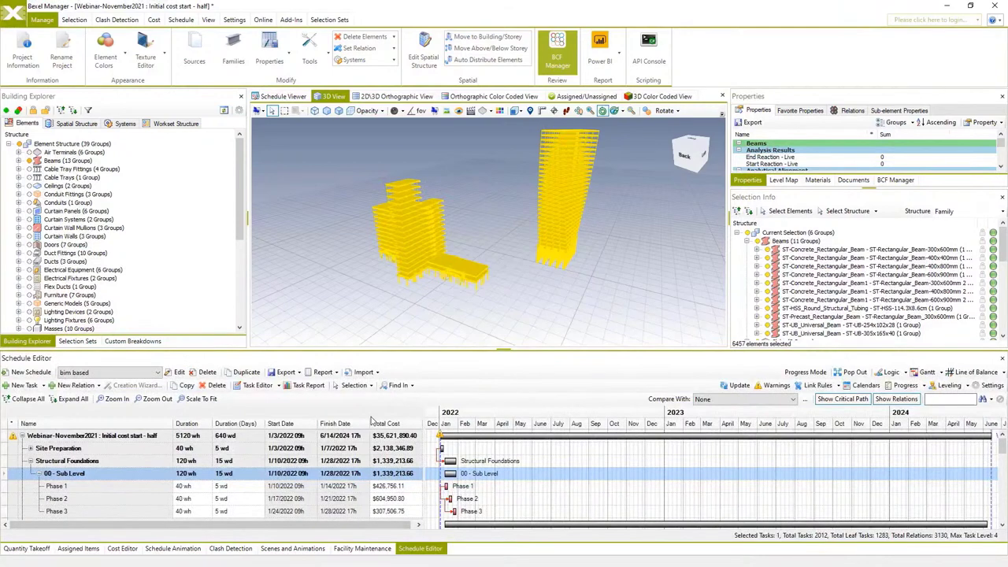
{"action": "left_click", "coordinate": [370, 386]}
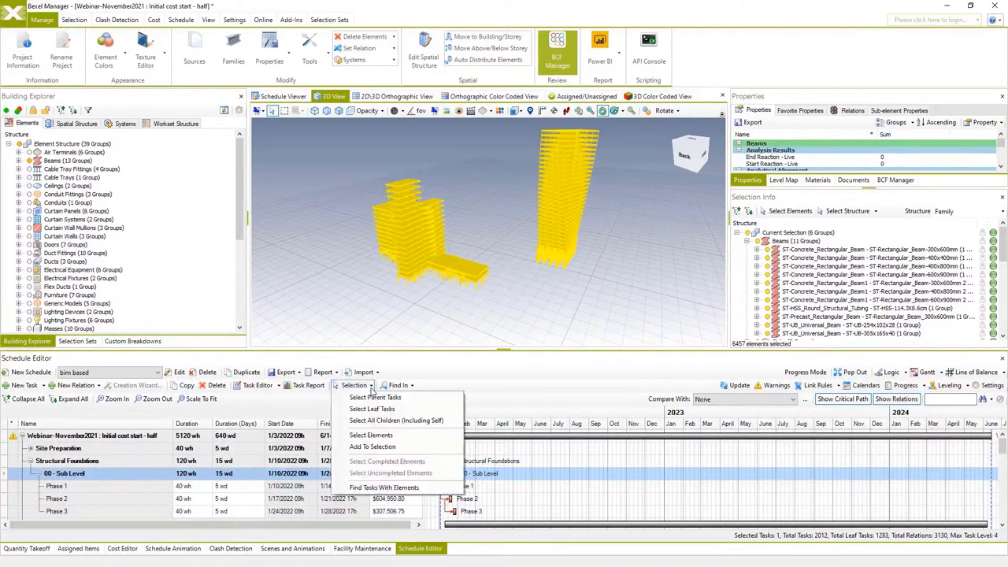
{"action": "left_click", "coordinate": [375, 488]}
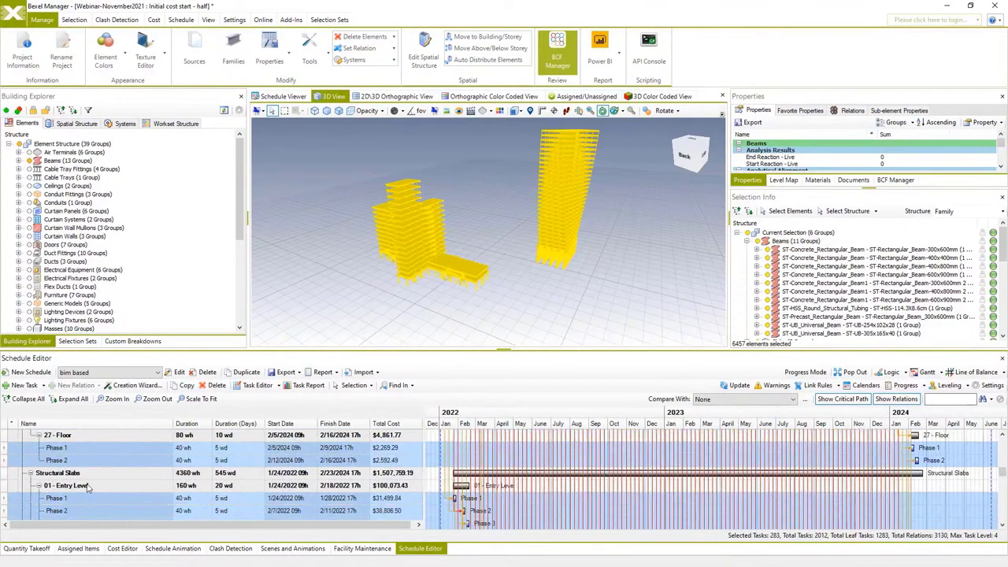
{"action": "scroll", "coordinate": [86, 488], "scroll_direction": "up", "scroll_amount": 5}
{"action": "scroll", "coordinate": [86, 472], "scroll_direction": "up", "scroll_amount": 4}
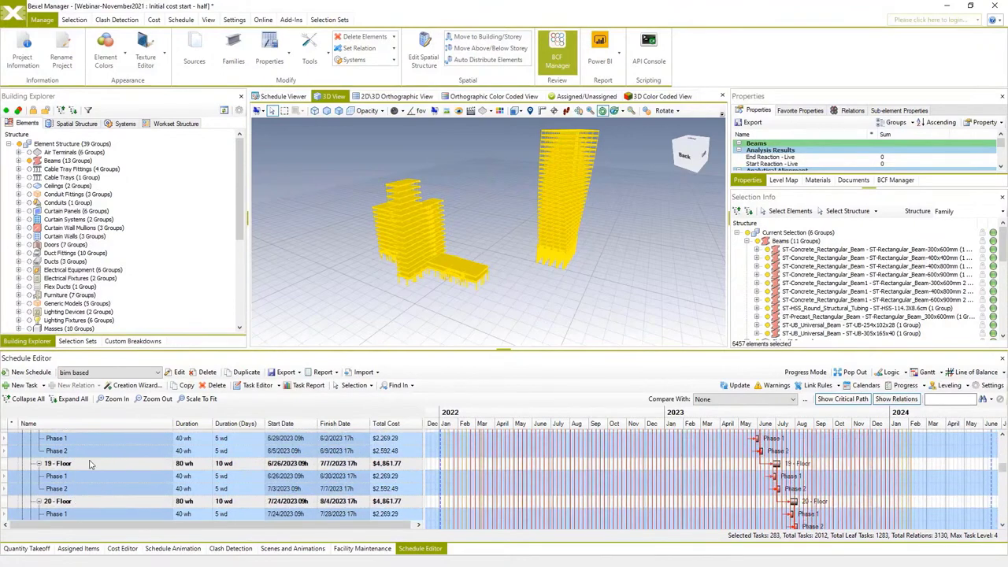
Update the durations of the selected structural tasks from daily output and review the recalculated durations across the floors.
{"action": "left_click", "coordinate": [278, 386]}
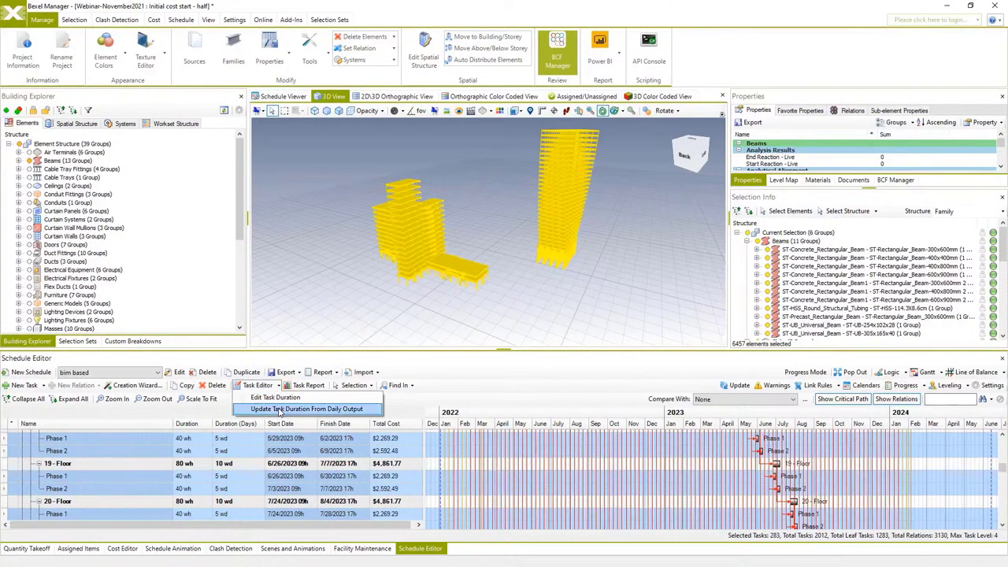
{"action": "left_click", "coordinate": [278, 410]}
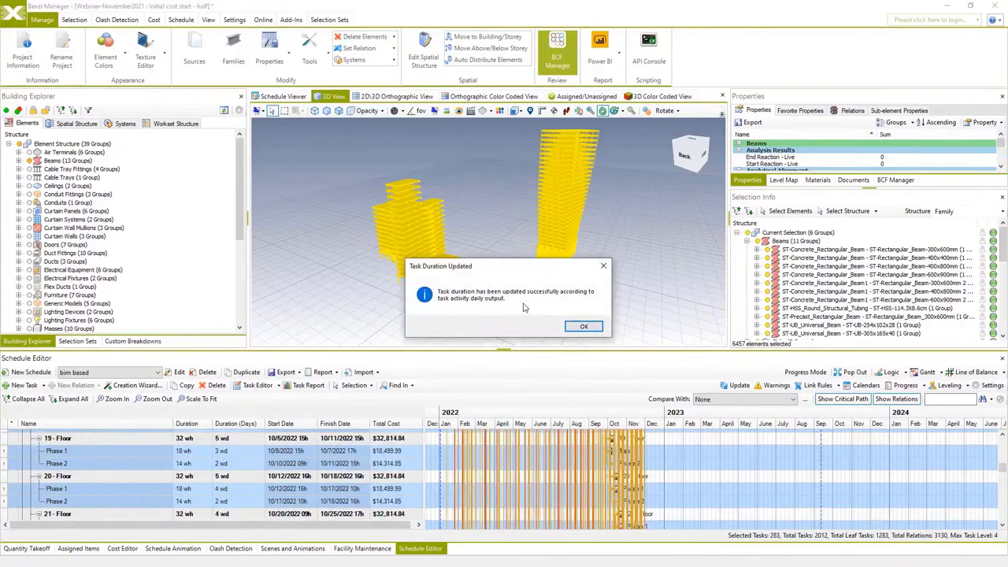
{"action": "left_click", "coordinate": [580, 328]}
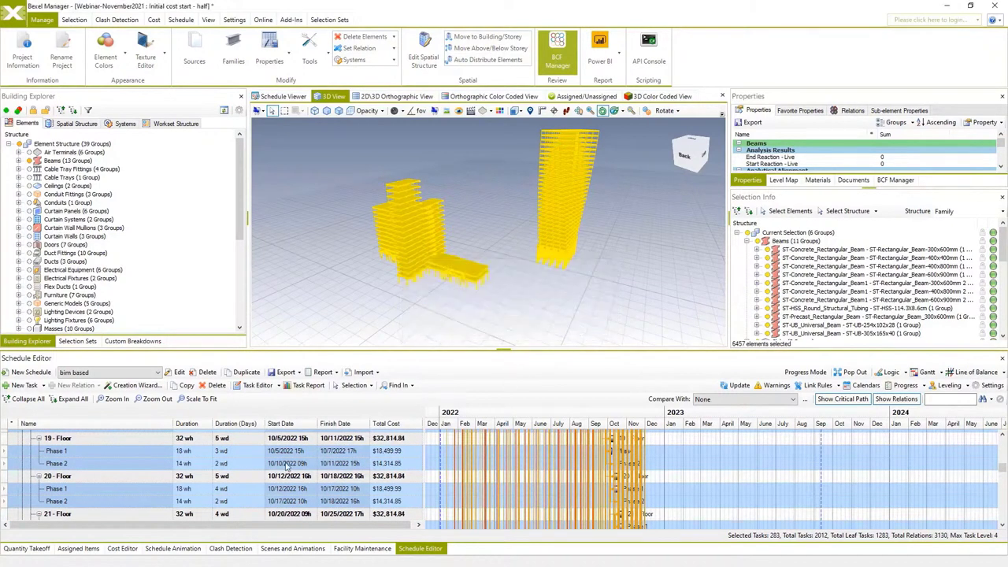
{"action": "scroll", "coordinate": [138, 489], "scroll_direction": "up", "scroll_amount": 4}
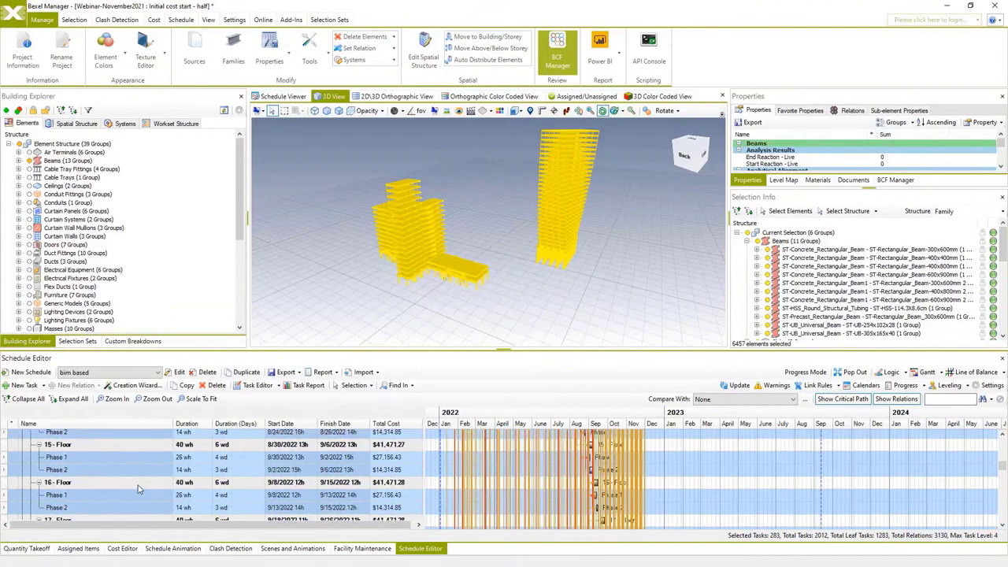
{"action": "scroll", "coordinate": [189, 472], "scroll_direction": "up", "scroll_amount": 10}
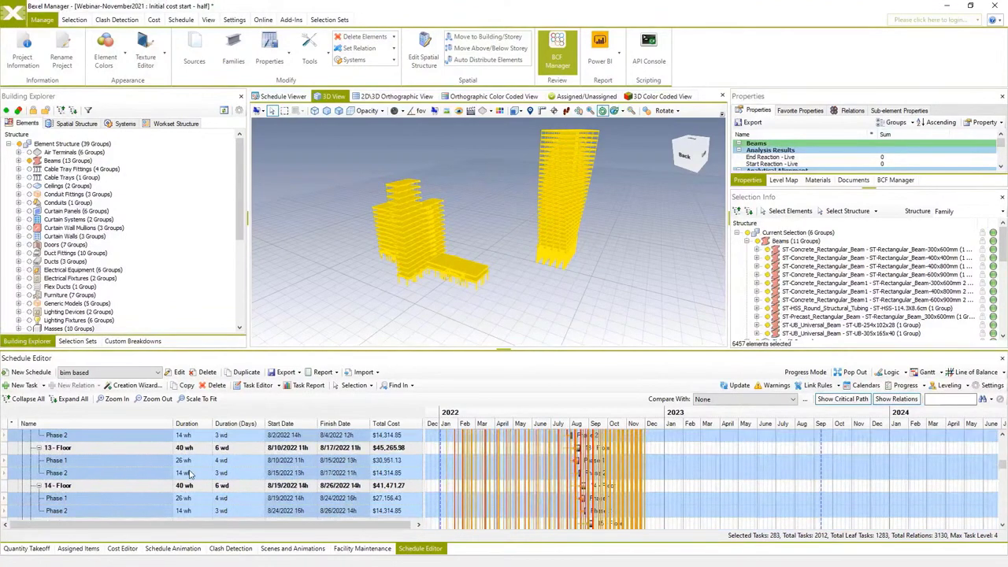
{"action": "scroll", "coordinate": [189, 473], "scroll_direction": "down", "scroll_amount": 14}
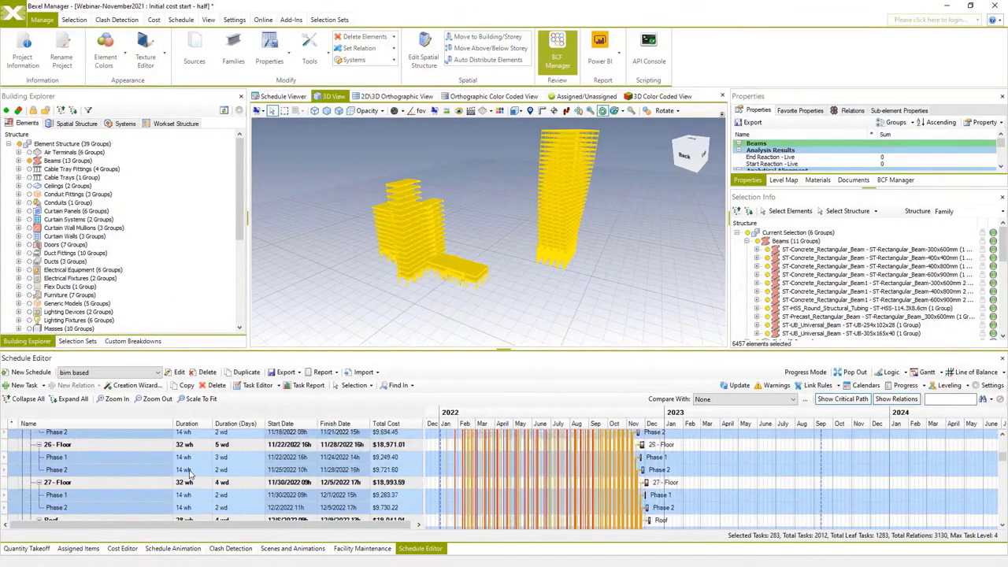
{"action": "scroll", "coordinate": [189, 473], "scroll_direction": "up", "scroll_amount": 15}
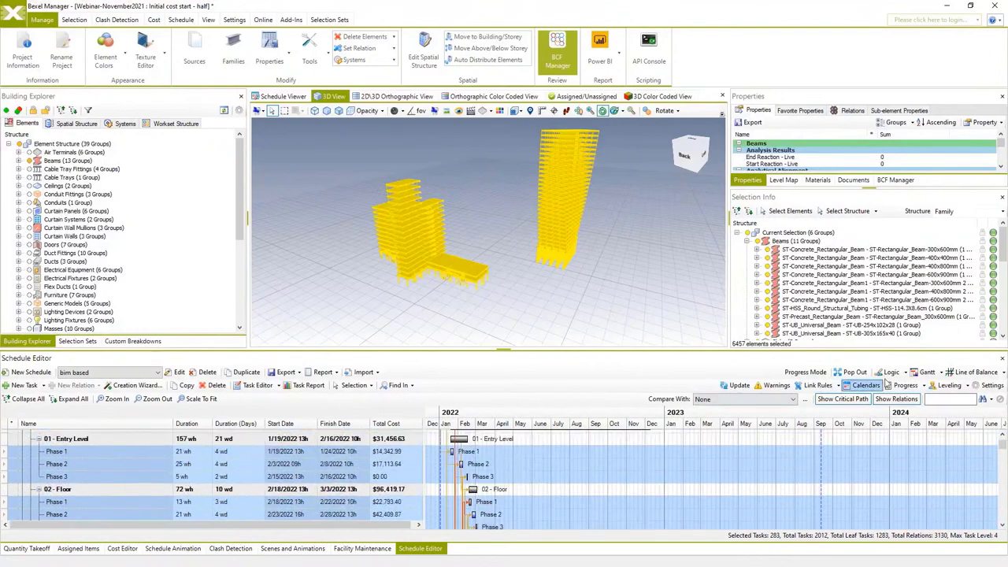
Examine the updated schedule in a popped-out Line of Balance, check the Structural Beams Phase 2 task on 03 - Floor, and dock the editor back.
{"action": "left_click", "coordinate": [961, 374]}
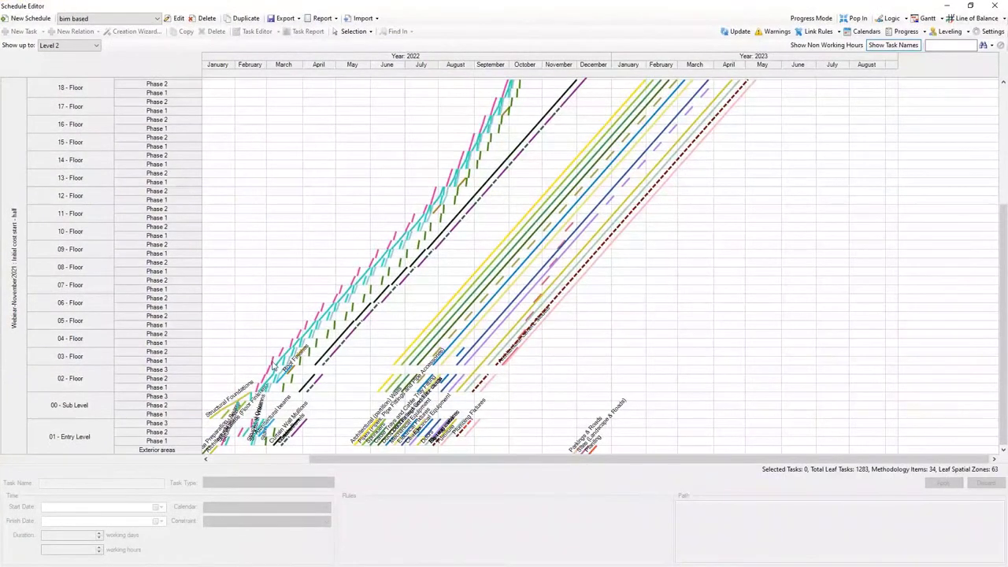
{"action": "scroll", "coordinate": [291, 354], "scroll_direction": "up", "scroll_amount": 1}
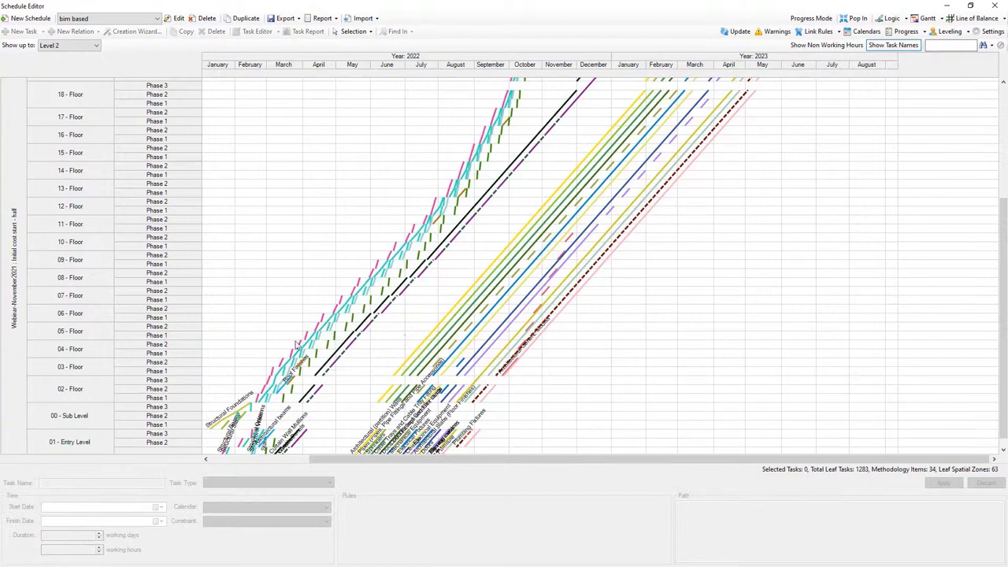
{"action": "left_click", "coordinate": [284, 364]}
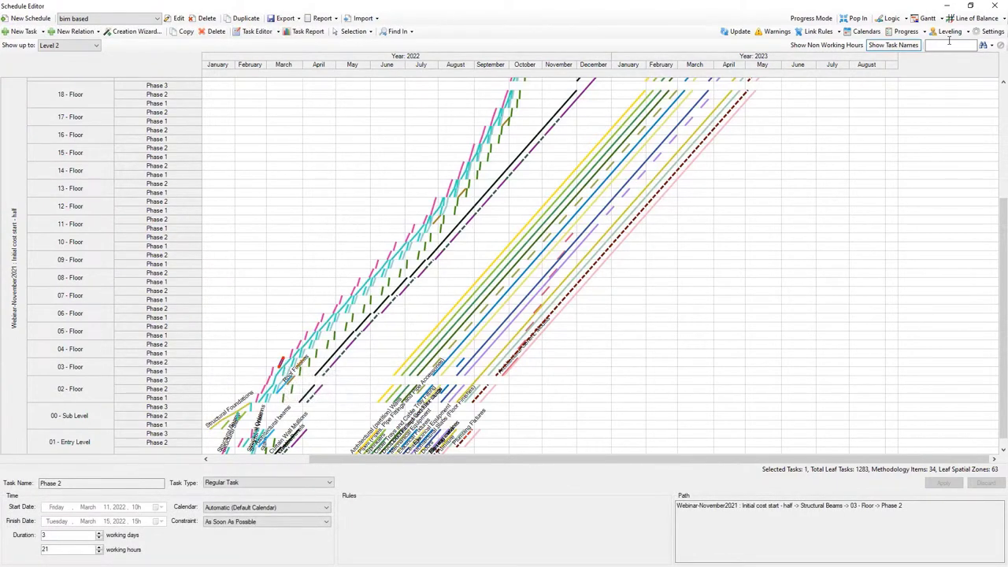
{"action": "left_click", "coordinate": [994, 6]}
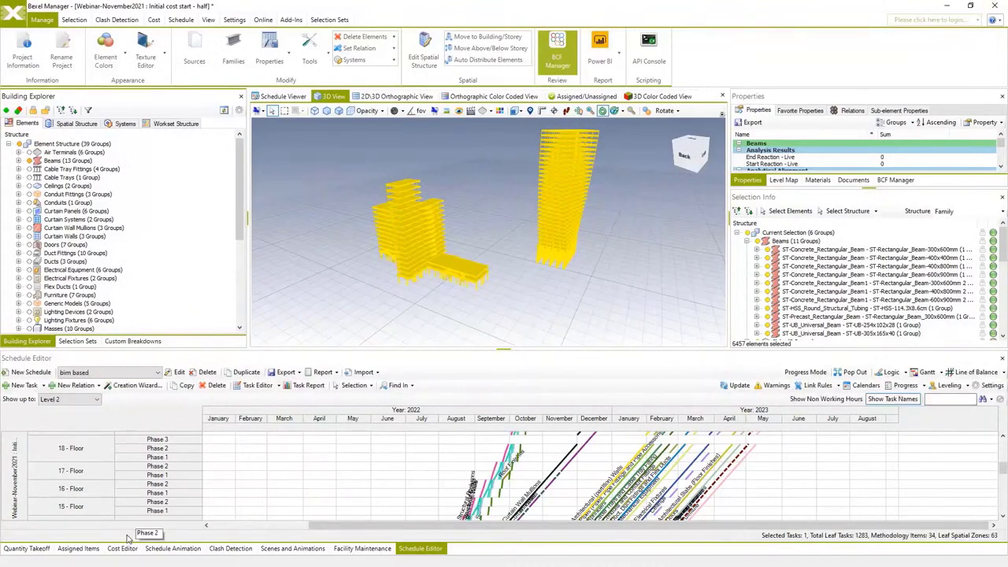
Set the daily output of the volume-based beam cost items under 1.01 to 15 in the BIM Based classification, leaving out the mass-based ones.
{"action": "left_click", "coordinate": [122, 549]}
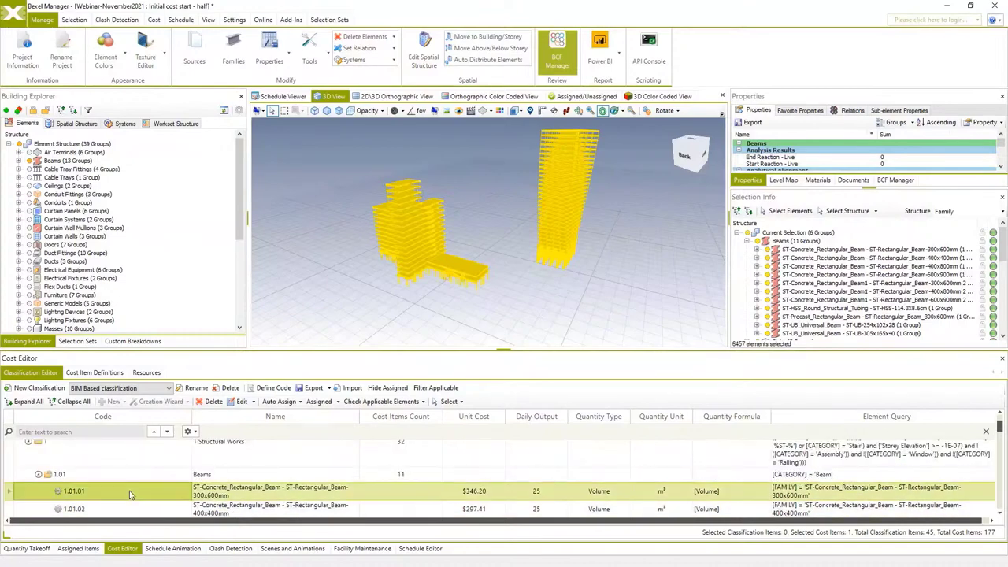
{"action": "scroll", "coordinate": [131, 494], "scroll_direction": "down", "scroll_amount": 2}
{"action": "scroll", "coordinate": [131, 495], "scroll_direction": "down", "scroll_amount": 1}
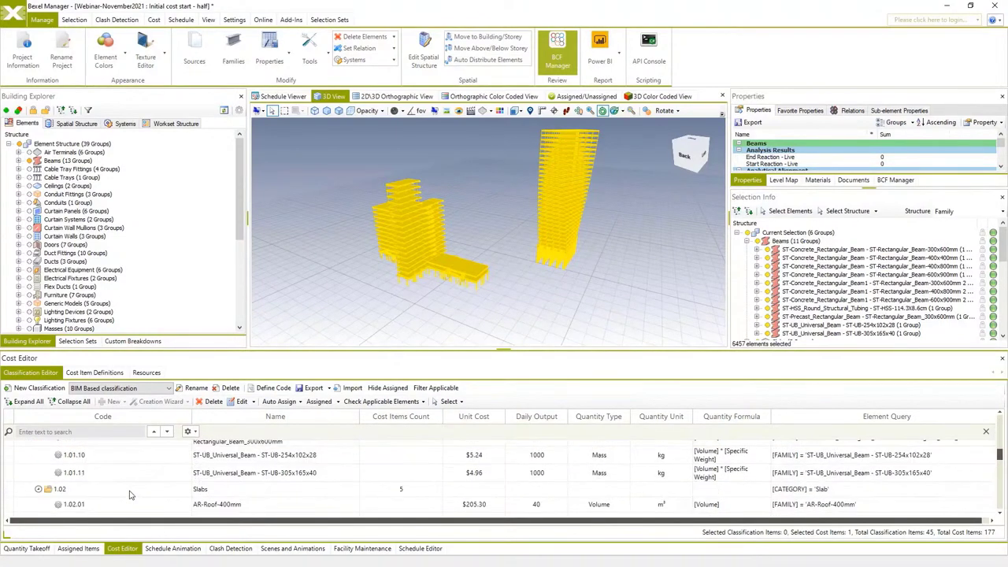
{"action": "scroll", "coordinate": [128, 484], "scroll_direction": "up", "scroll_amount": 1}
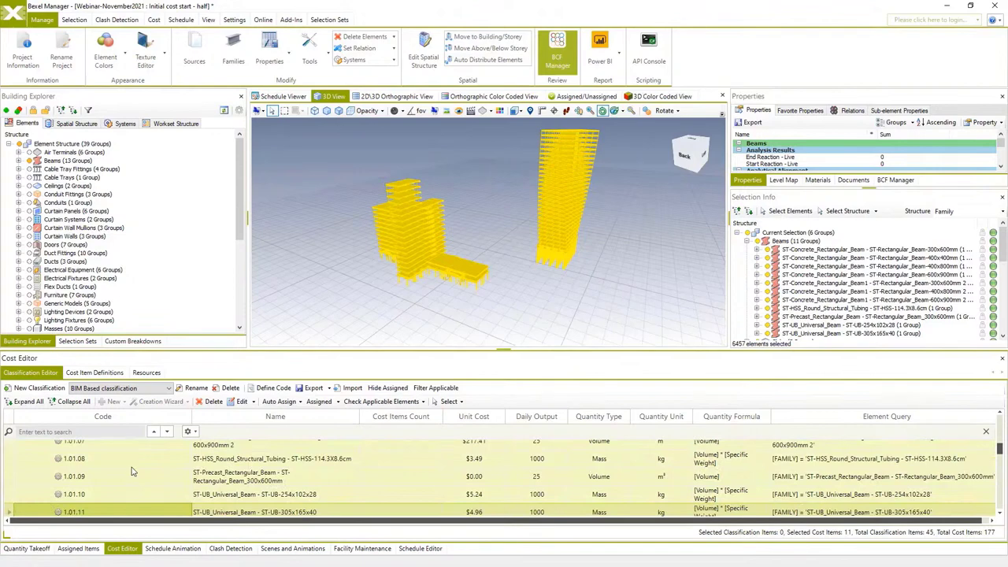
{"action": "scroll", "coordinate": [135, 512], "scroll_direction": "down", "scroll_amount": 1}
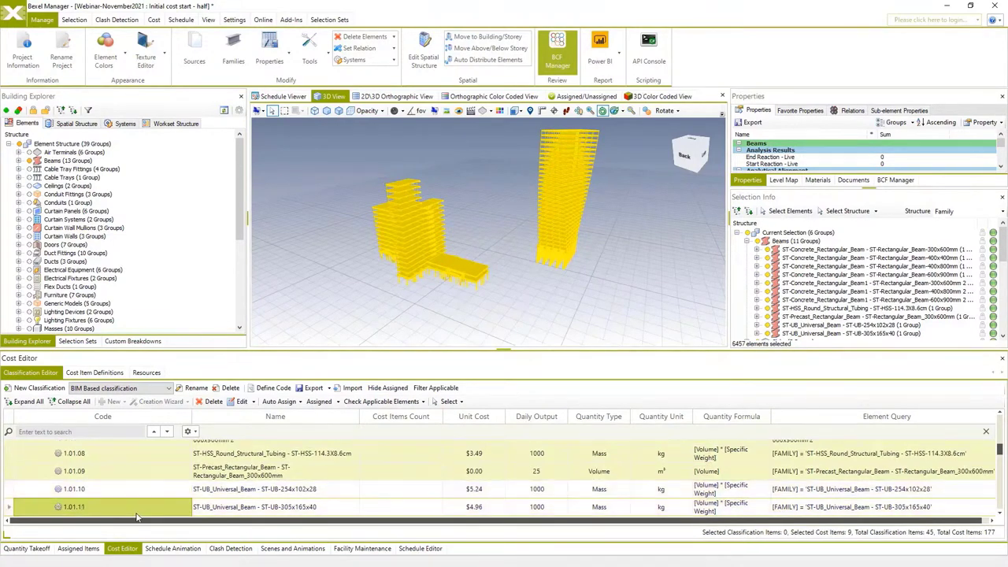
{"action": "left_click", "coordinate": [143, 456]}
{"action": "scroll", "coordinate": [141, 467], "scroll_direction": "up", "scroll_amount": 1}
{"action": "right_click", "coordinate": [141, 466]}
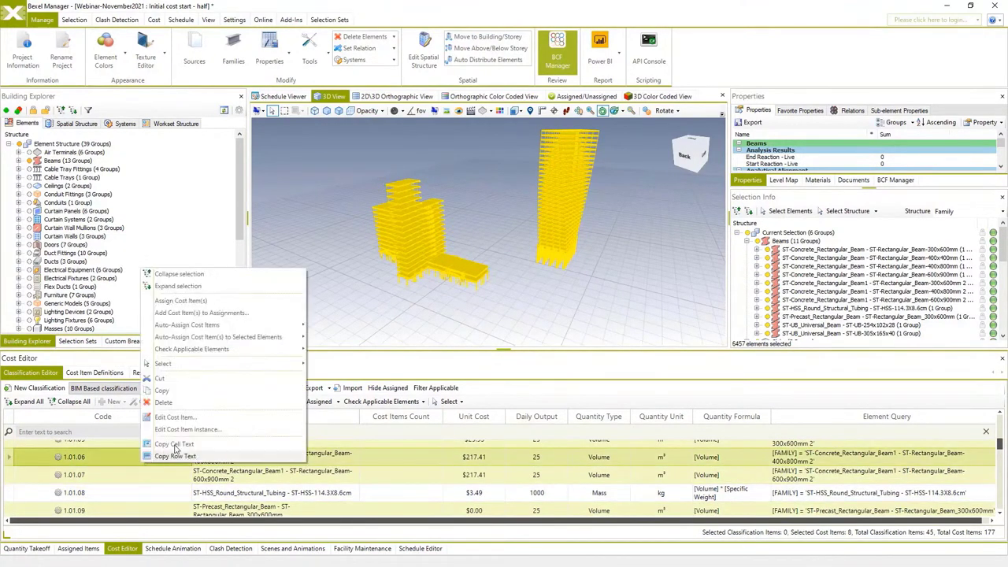
{"action": "left_click", "coordinate": [188, 430]}
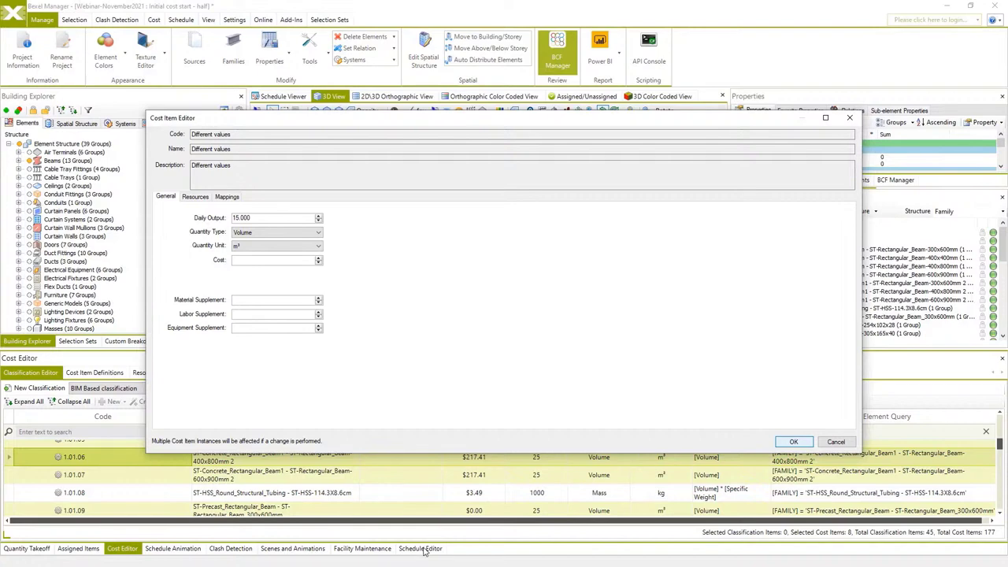
{"action": "key", "text": "Return"}
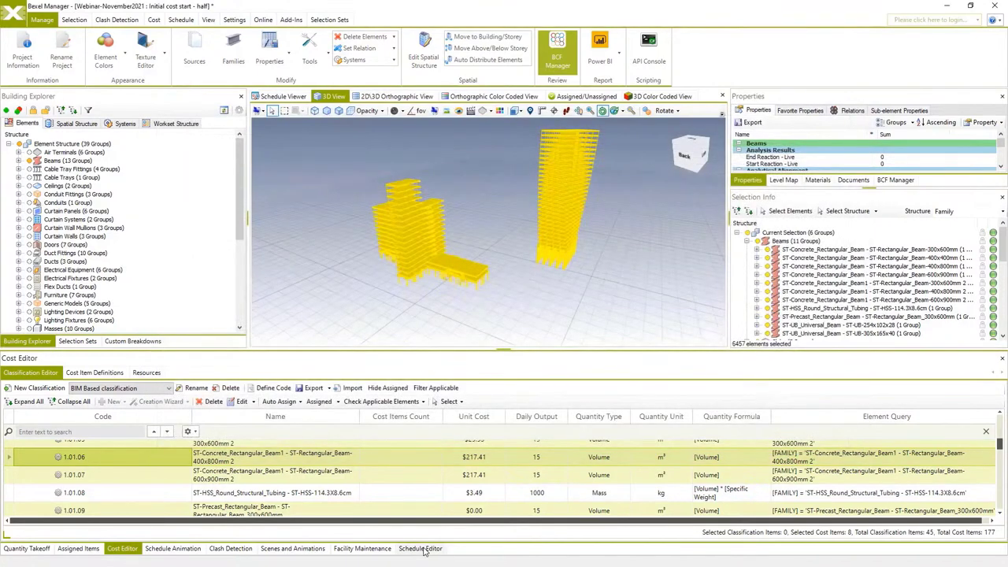
Update the duration of the Structural Beams task in the bim based schedule from daily output and review its floors and phases.
{"action": "left_click", "coordinate": [421, 549]}
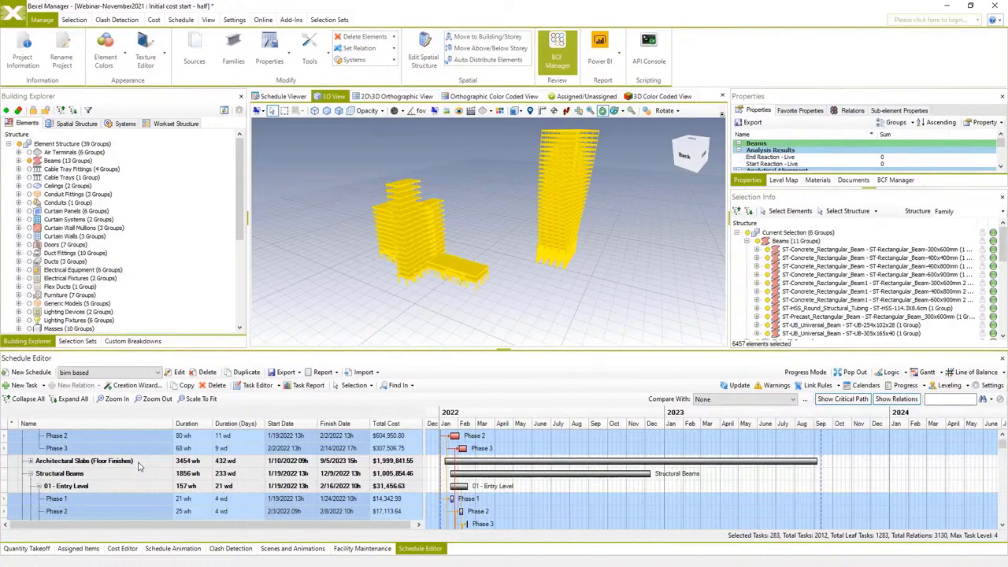
{"action": "scroll", "coordinate": [138, 466], "scroll_direction": "up", "scroll_amount": 1}
{"action": "scroll", "coordinate": [138, 466], "scroll_direction": "down", "scroll_amount": 1}
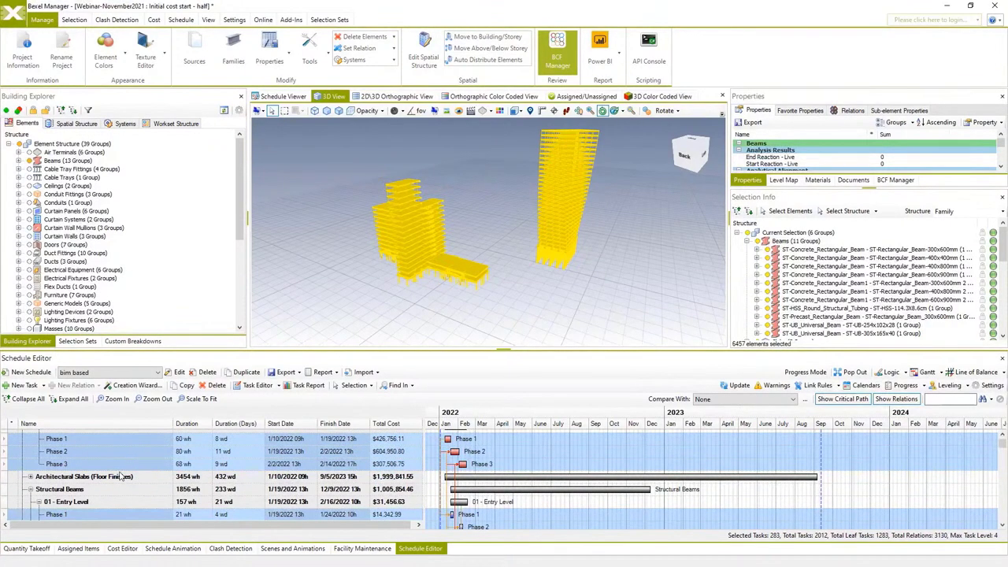
{"action": "left_click", "coordinate": [79, 490]}
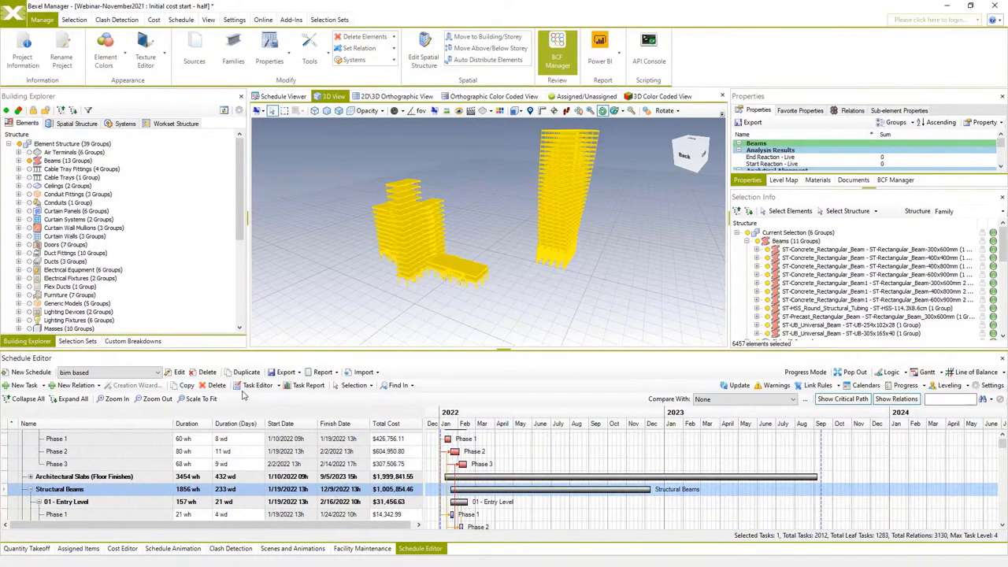
{"action": "left_click", "coordinate": [277, 386]}
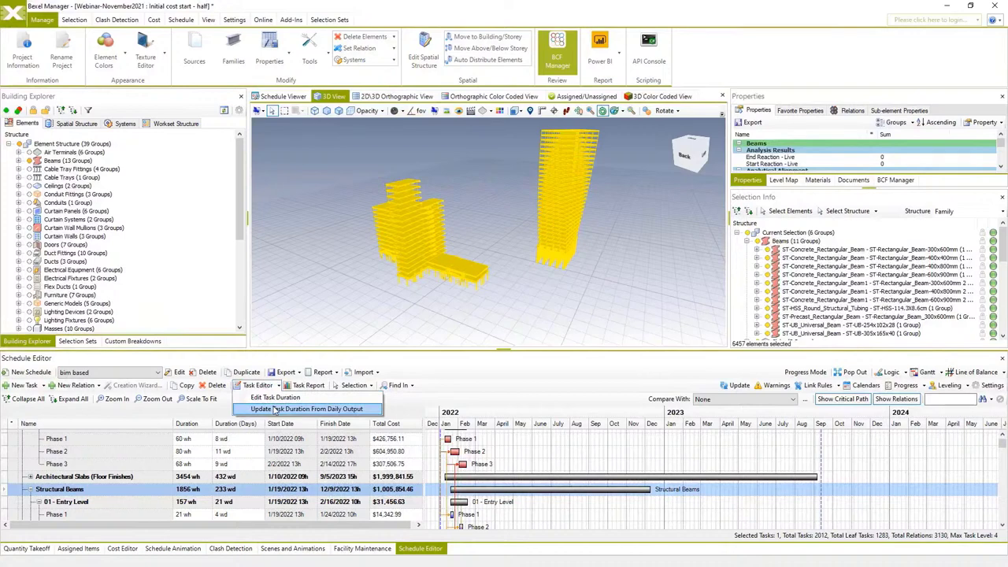
{"action": "left_click", "coordinate": [274, 410]}
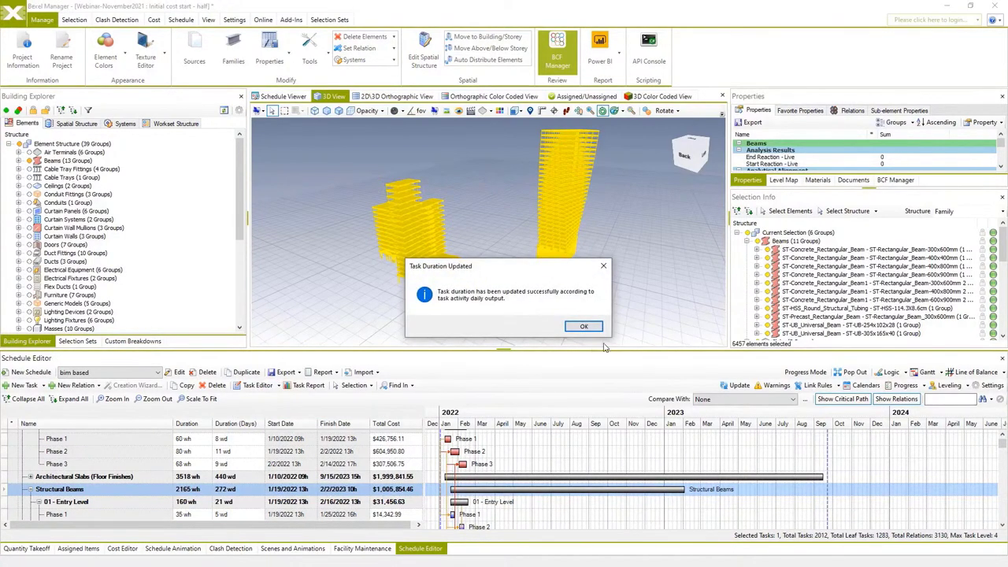
{"action": "left_click", "coordinate": [584, 326]}
{"action": "scroll", "coordinate": [198, 485], "scroll_direction": "down", "scroll_amount": 2}
{"action": "scroll", "coordinate": [198, 485], "scroll_direction": "down", "scroll_amount": 2}
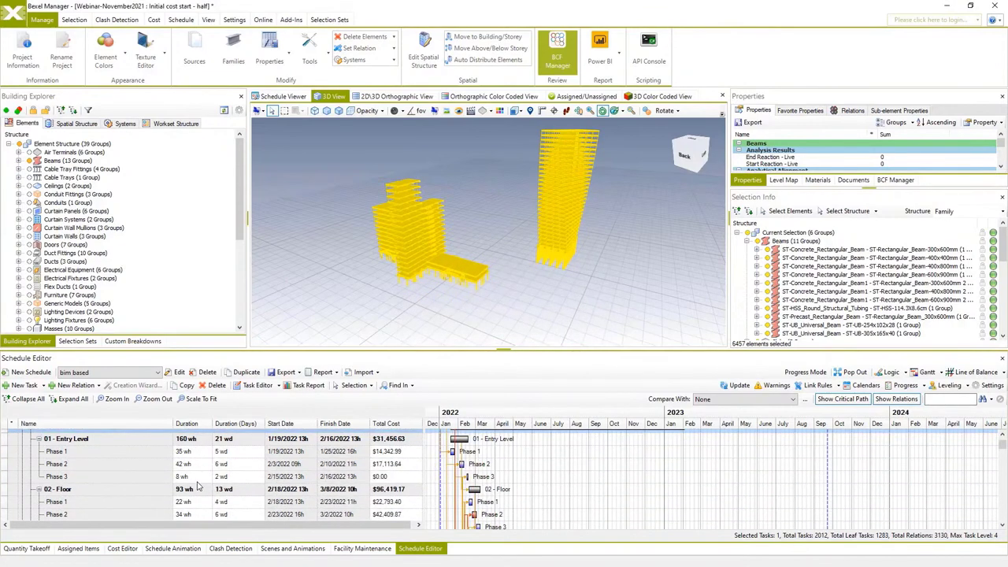
{"action": "scroll", "coordinate": [198, 485], "scroll_direction": "up", "scroll_amount": 2}
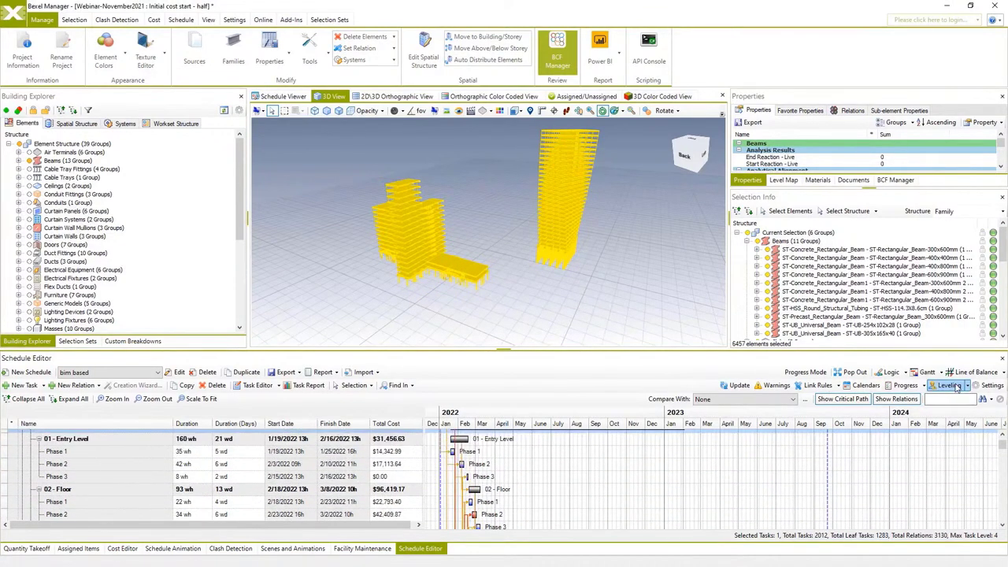
Review the recalculated beam tasks in a maximized pop-out Line of Balance, return to the Gantt chart and dock the Schedule Editor.
{"action": "left_click", "coordinate": [975, 372]}
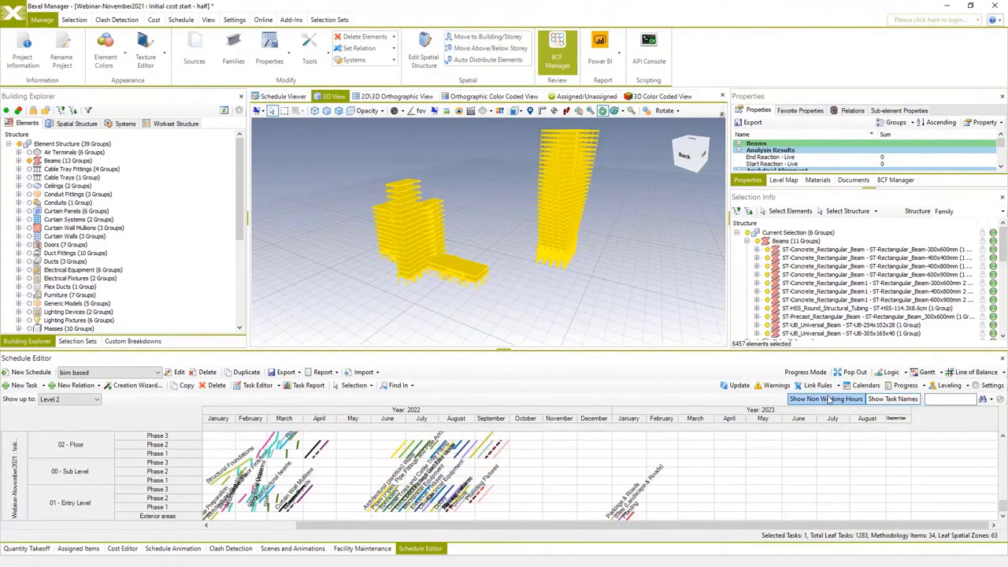
{"action": "left_click", "coordinate": [852, 372]}
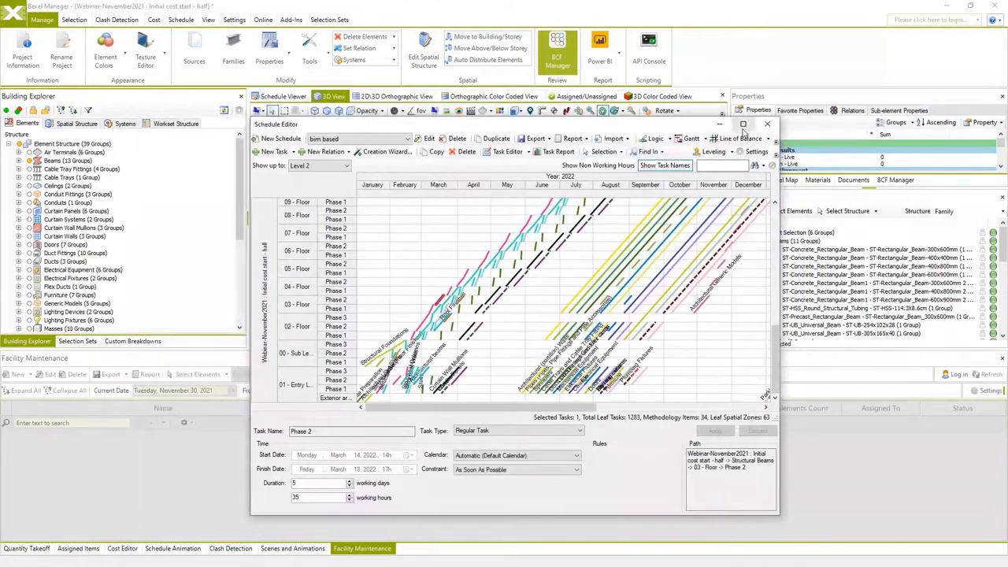
{"action": "left_click", "coordinate": [752, 110]}
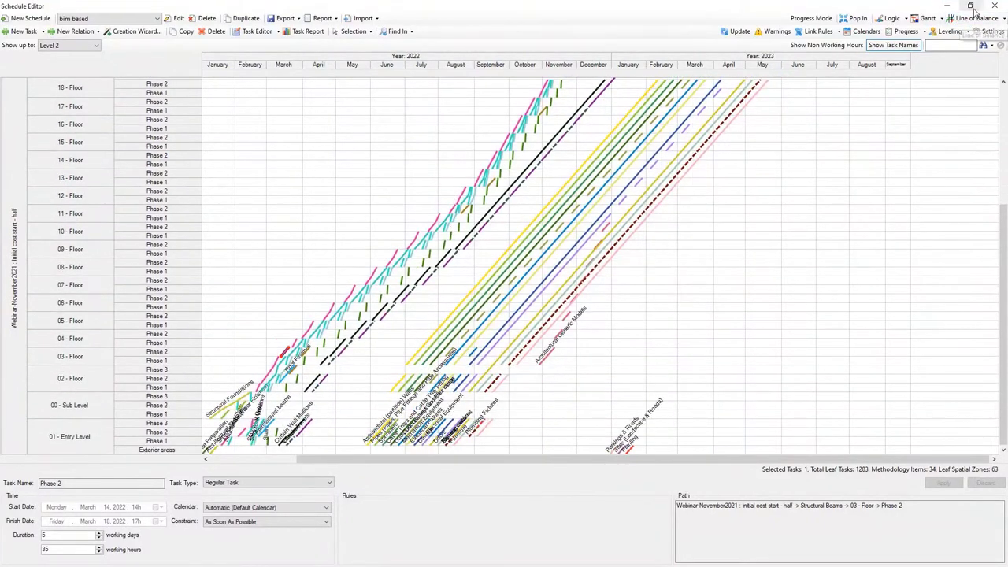
{"action": "left_click", "coordinate": [924, 17]}
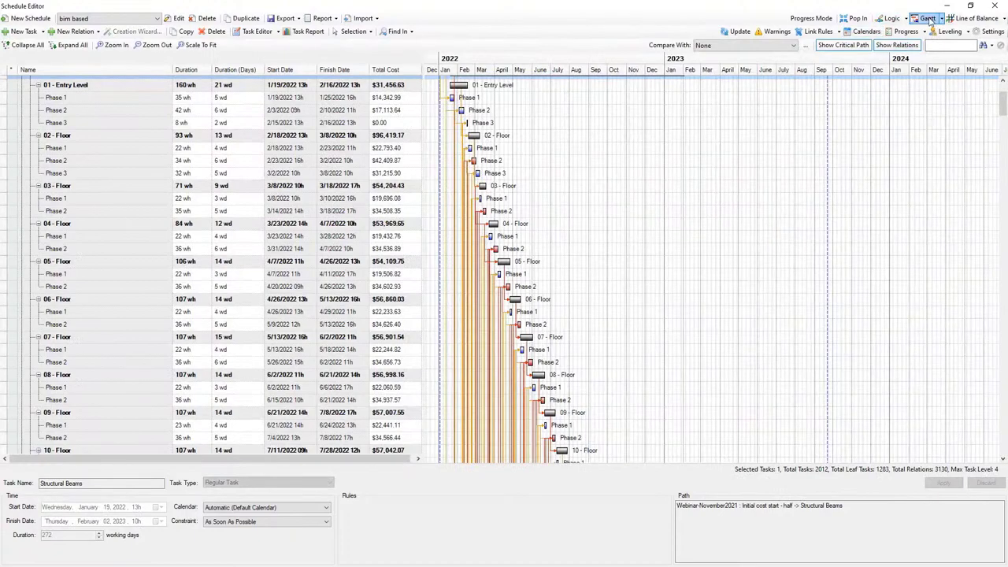
{"action": "left_click", "coordinate": [854, 18]}
Show all model elements again in the 3D view.
{"action": "right_click", "coordinate": [485, 290]}
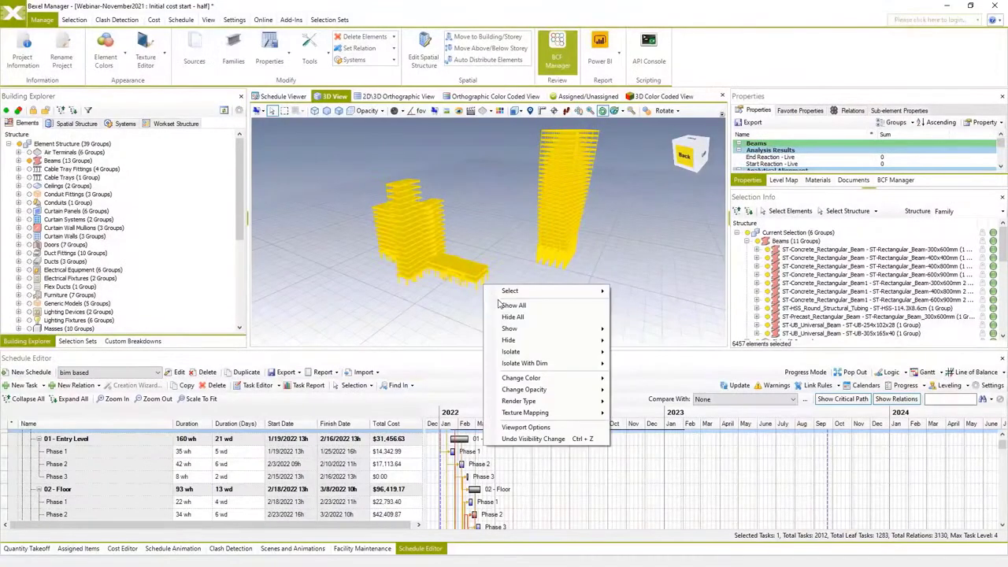
{"action": "left_click", "coordinate": [507, 307]}
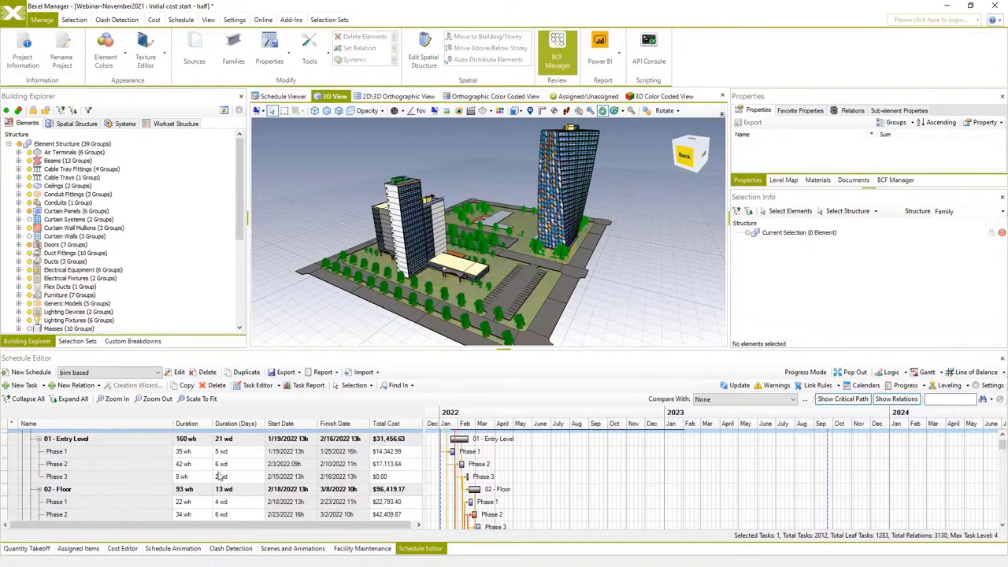
{"action": "scroll", "coordinate": [315, 465], "scroll_direction": "up", "scroll_amount": 2}
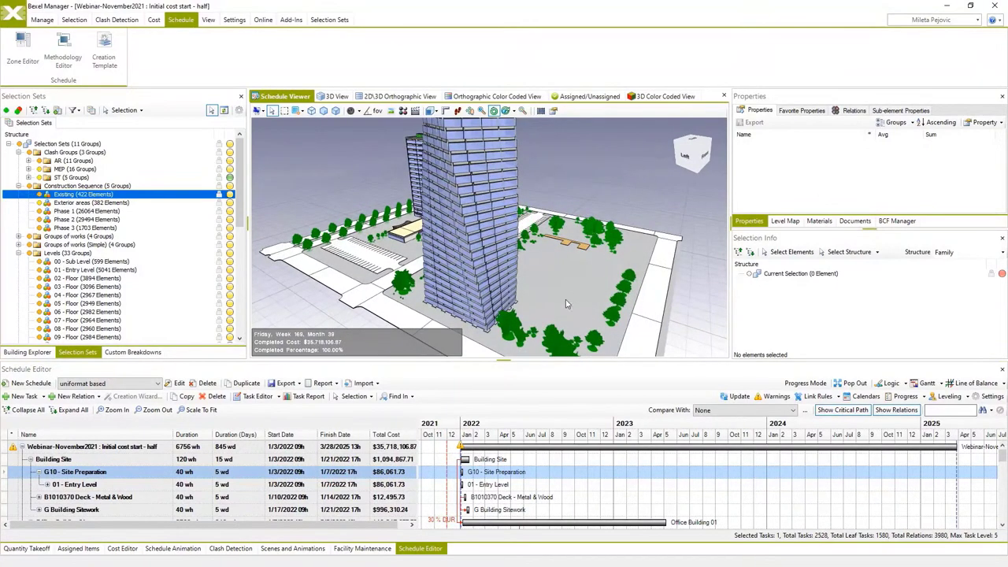
Save the Webinar-November2021 project and close it.
{"action": "left_click", "coordinate": [16, 22]}
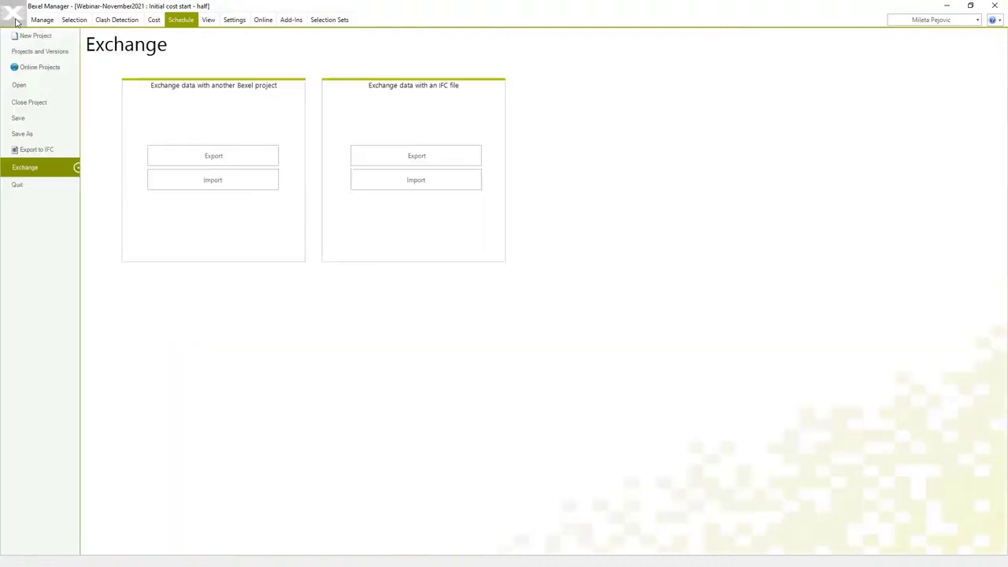
{"action": "left_click", "coordinate": [26, 118]}
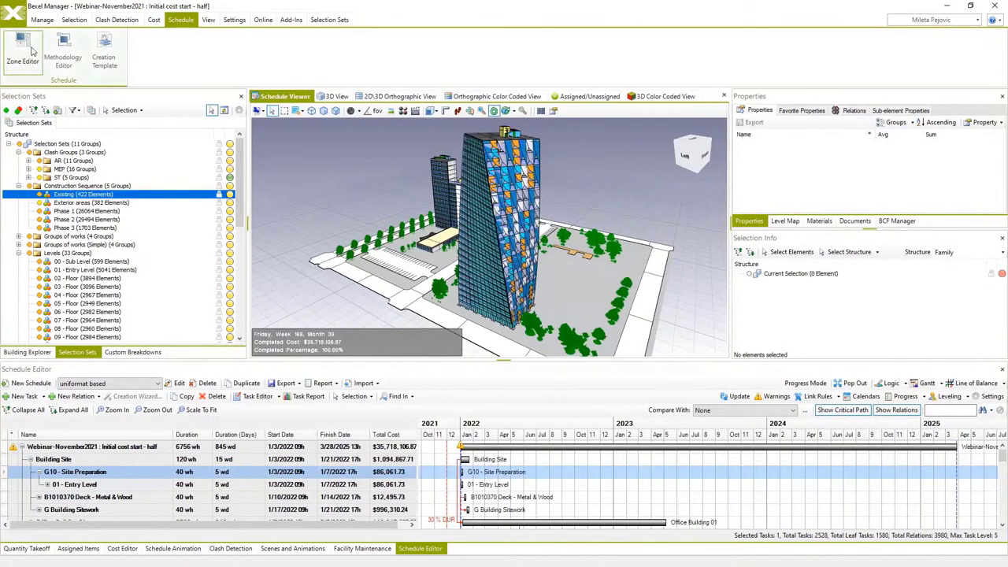
{"action": "left_click", "coordinate": [16, 20]}
{"action": "left_click", "coordinate": [40, 105]}
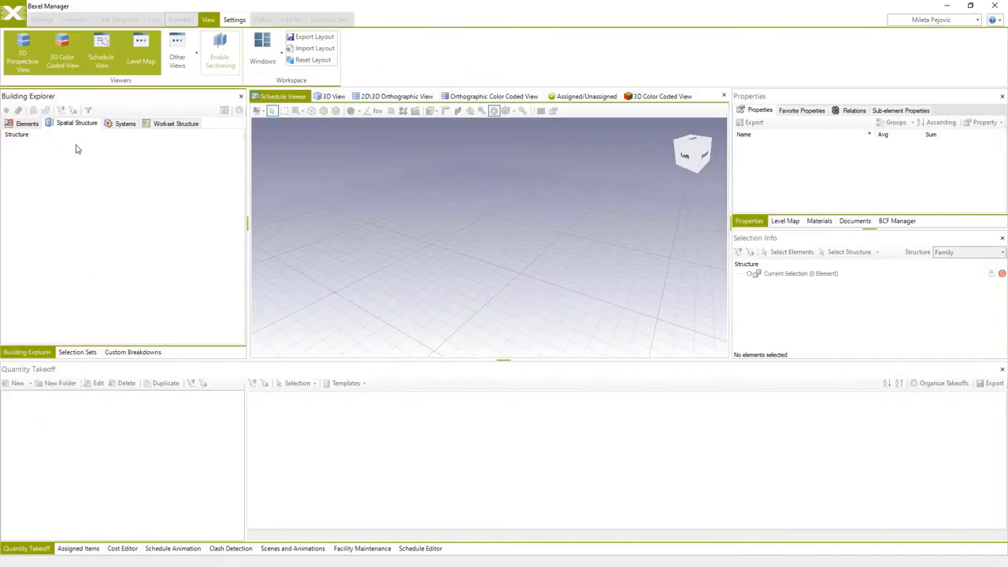
Start an update of the Initial cost start - half version of the Webinar-November2021 project in the project and version manager.
{"action": "left_click", "coordinate": [13, 13]}
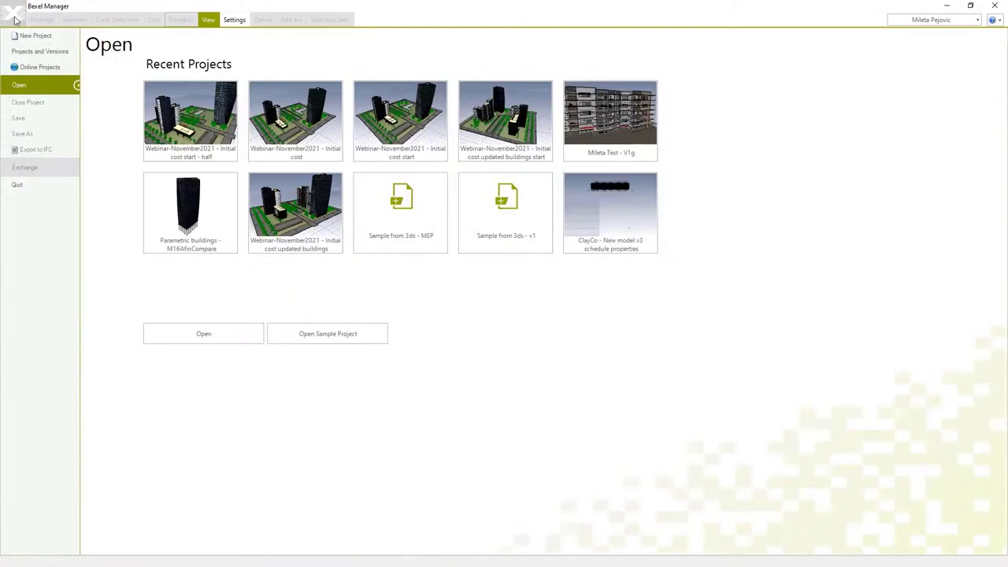
{"action": "left_click", "coordinate": [35, 52]}
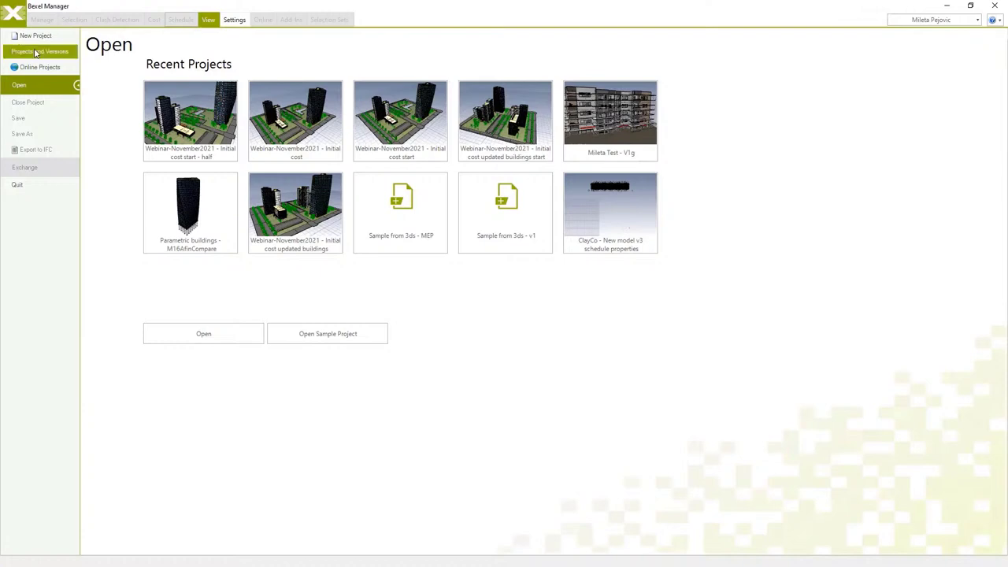
{"action": "scroll", "coordinate": [252, 331], "scroll_direction": "down", "scroll_amount": 10}
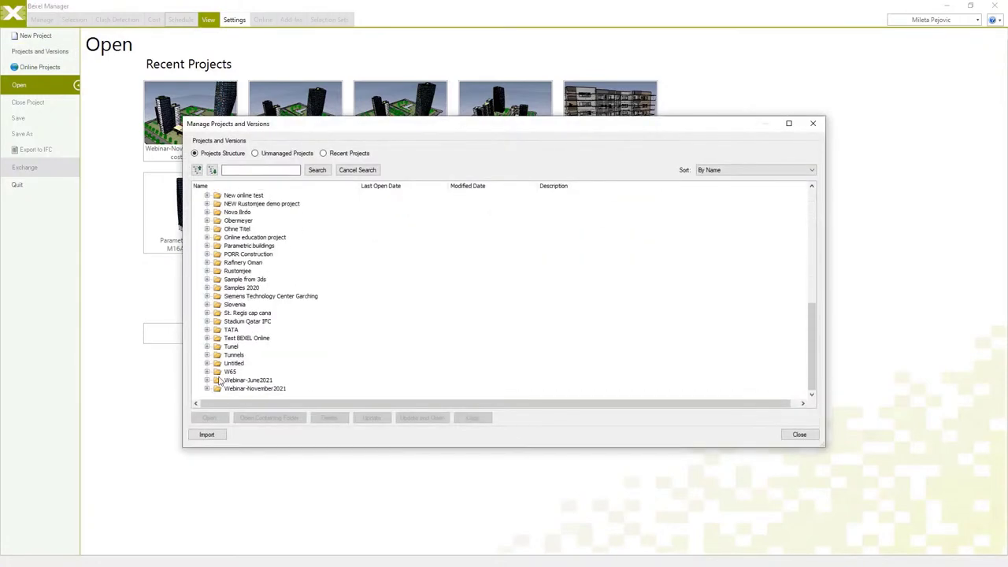
{"action": "left_click", "coordinate": [206, 389]}
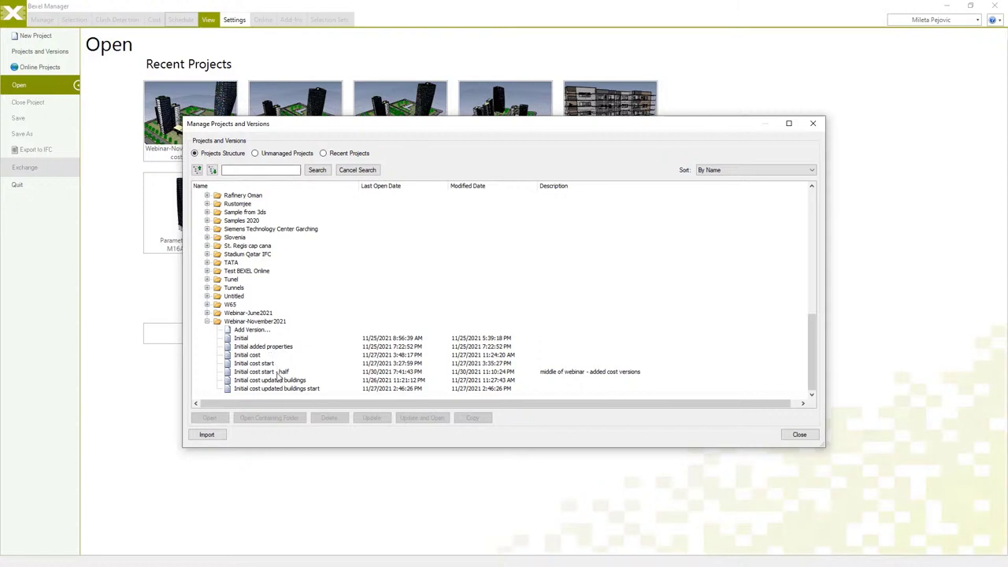
{"action": "left_click", "coordinate": [277, 375]}
{"action": "left_click", "coordinate": [372, 418]}
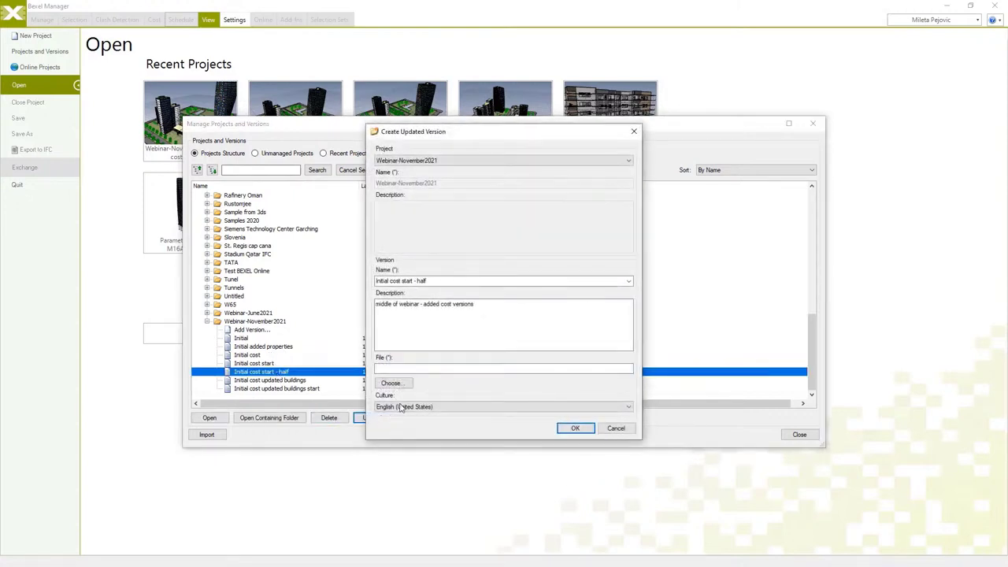
Name the updated version "Initial cost updated model" and set its description to "added new buildings".
{"action": "triple_click", "coordinate": [421, 284]}
{"action": "type", "text": "Initial cost updated mode"}
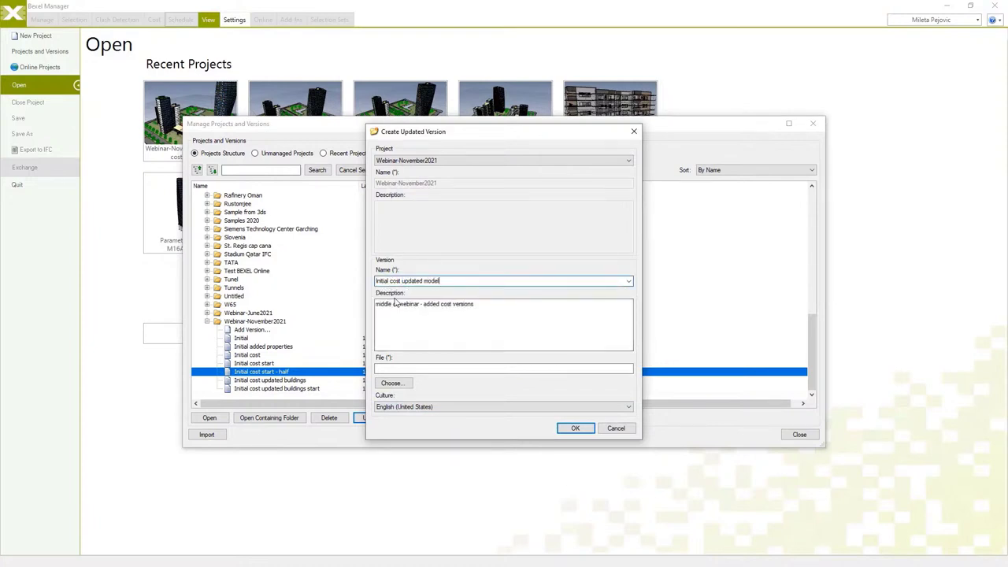
{"action": "key", "text": "Tab"}
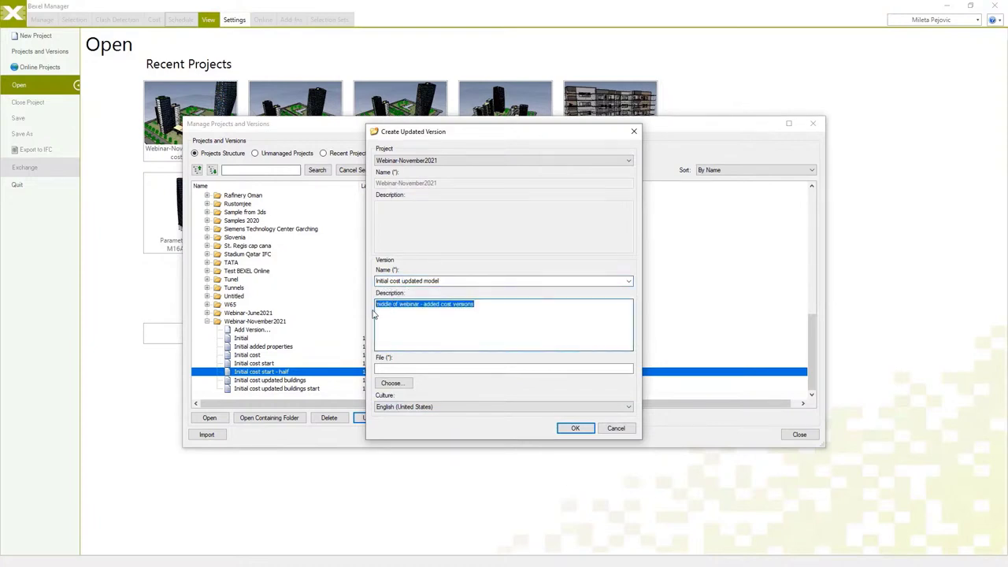
{"action": "type", "text": "added new buildings"}
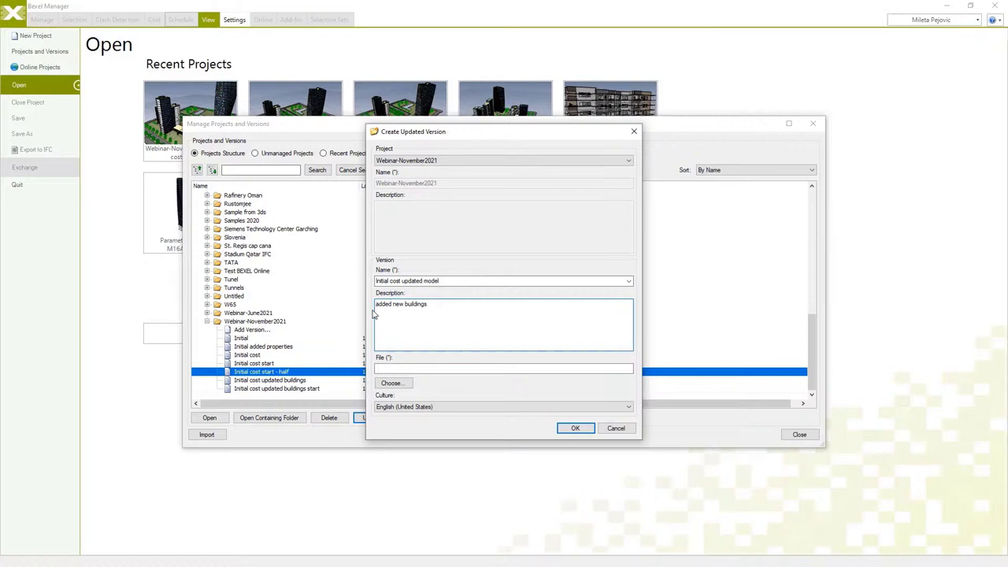
Attach all six Building 01 and Building 02 BX3 files from the BIM files folder and create the updated version.
{"action": "left_click", "coordinate": [396, 386]}
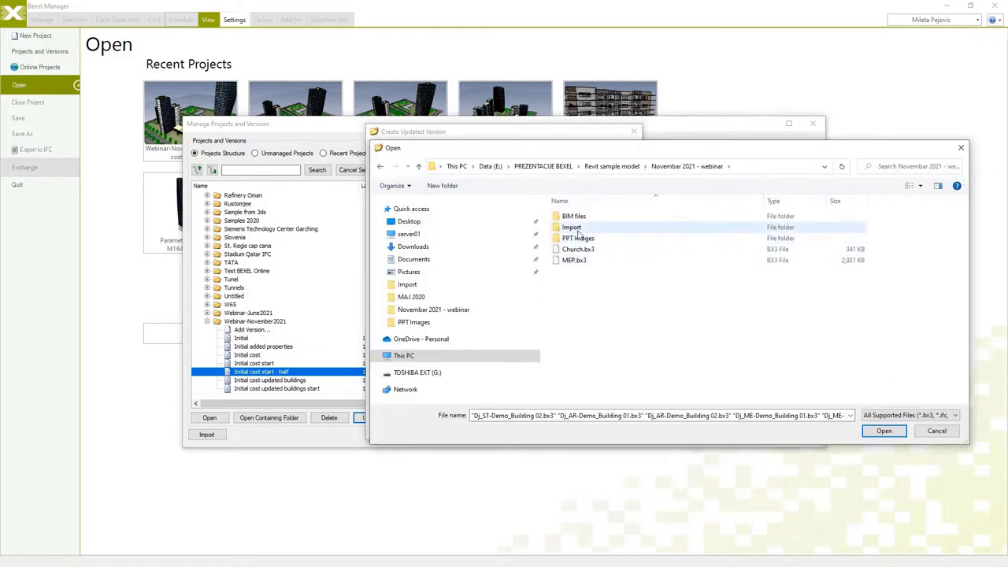
{"action": "double_click", "coordinate": [575, 216]}
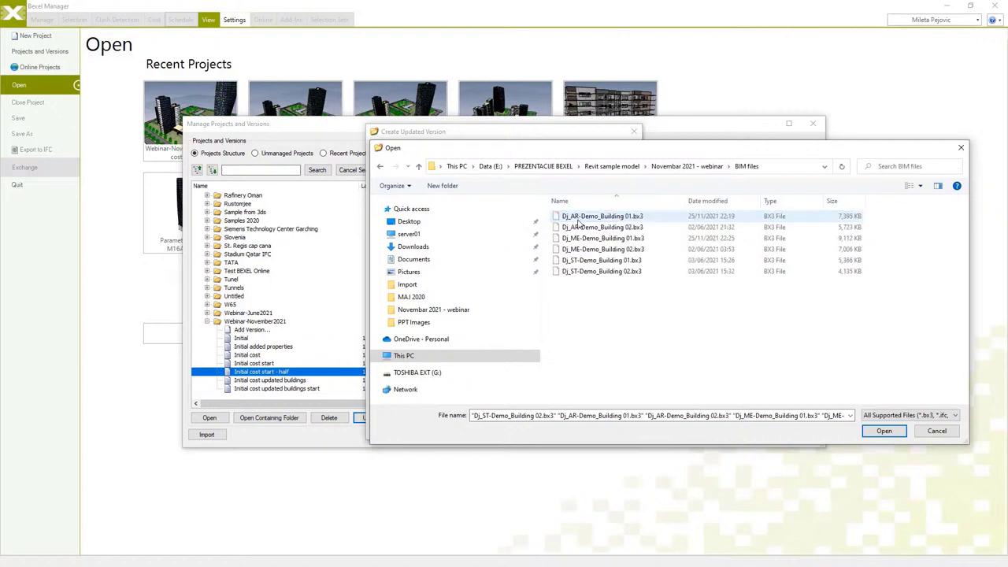
{"action": "left_click", "coordinate": [578, 216]}
{"action": "left_click", "coordinate": [599, 270], "text": "shift"}
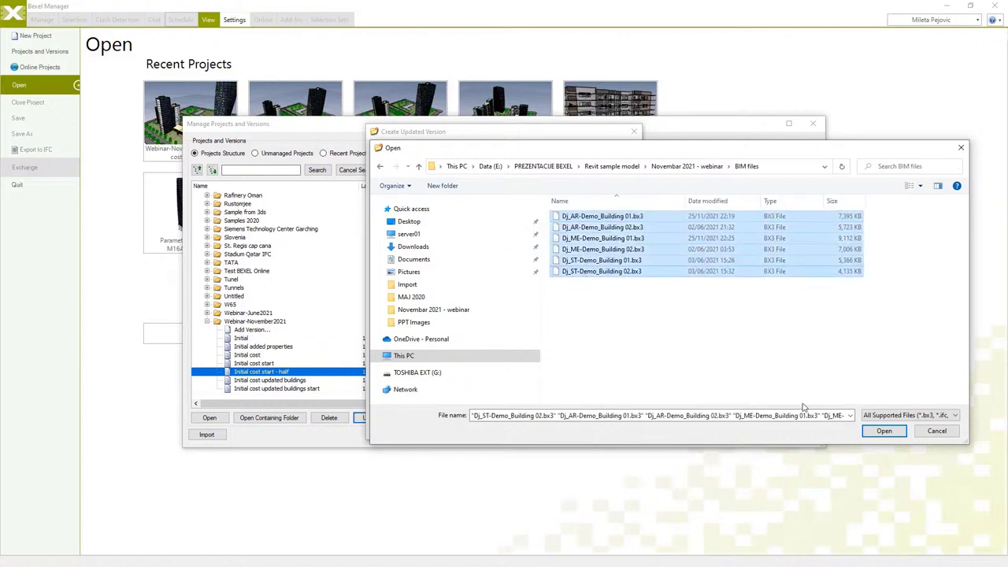
{"action": "left_click", "coordinate": [883, 431]}
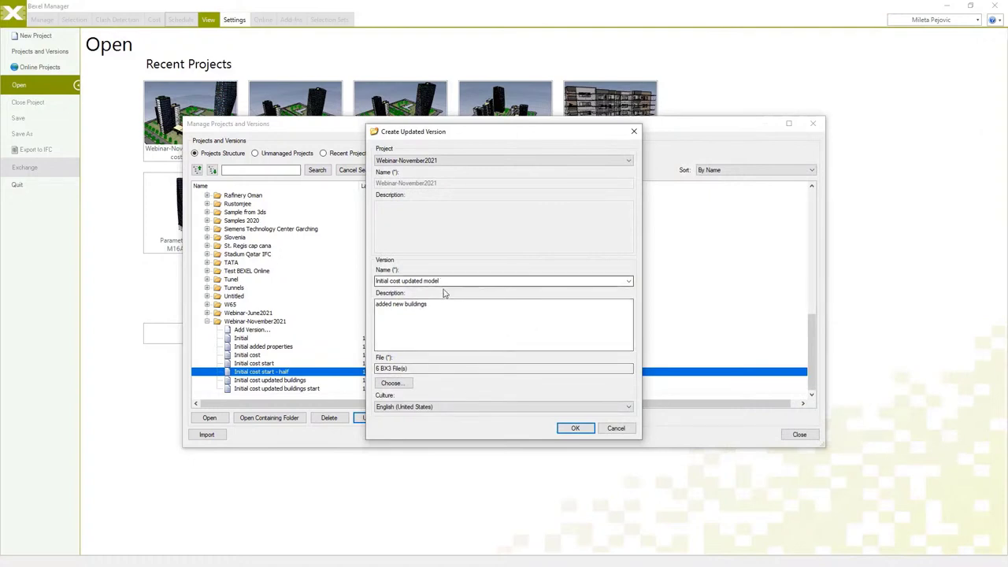
{"action": "left_click", "coordinate": [574, 429]}
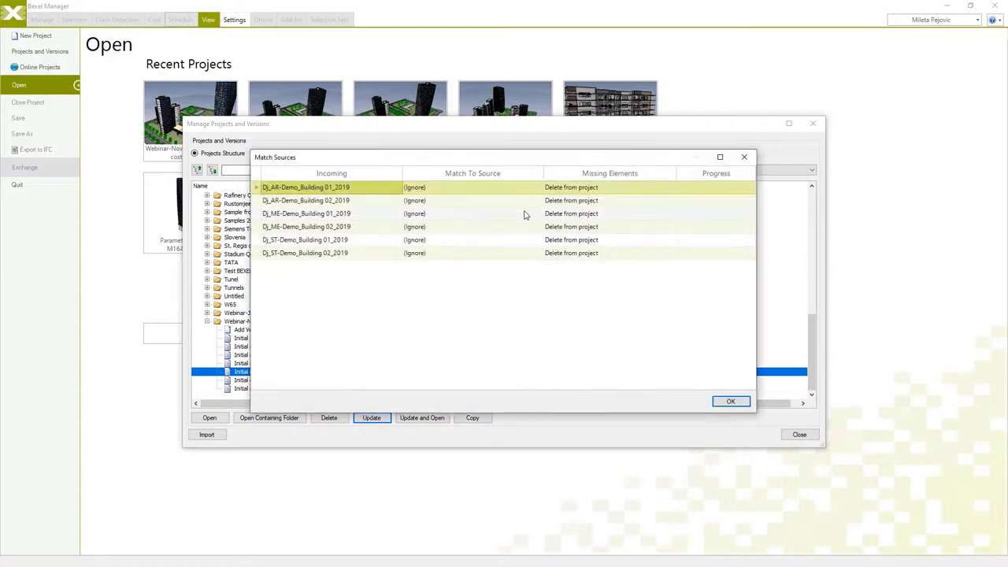
Match incoming Dj_AR-Demo_Building 01_2019 to source Dj_AR-Demo_Building 01_2019_initial, and set Dj_AR-Demo_Building 02_2019 as a new source.
{"action": "left_click", "coordinate": [534, 188]}
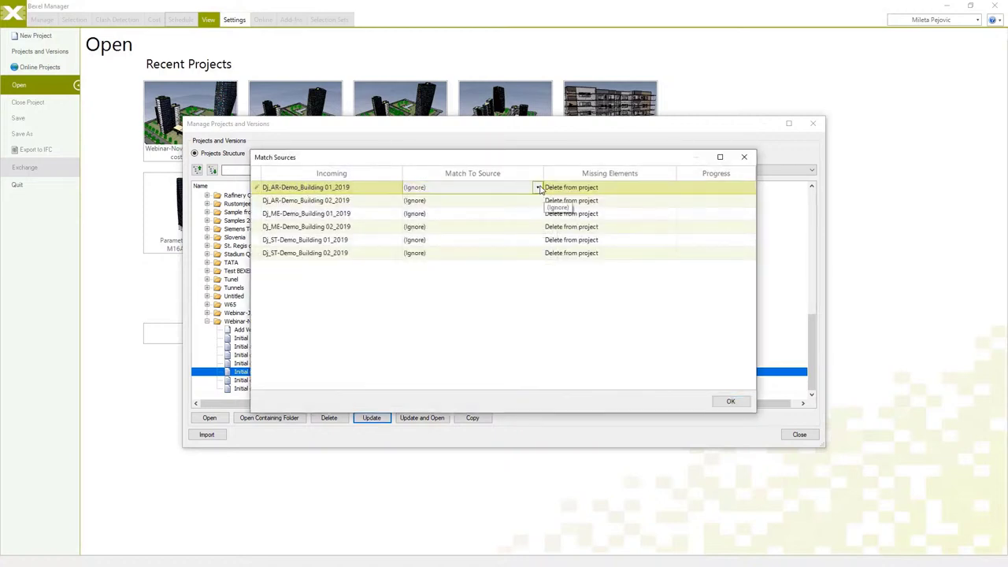
{"action": "left_click", "coordinate": [537, 188]}
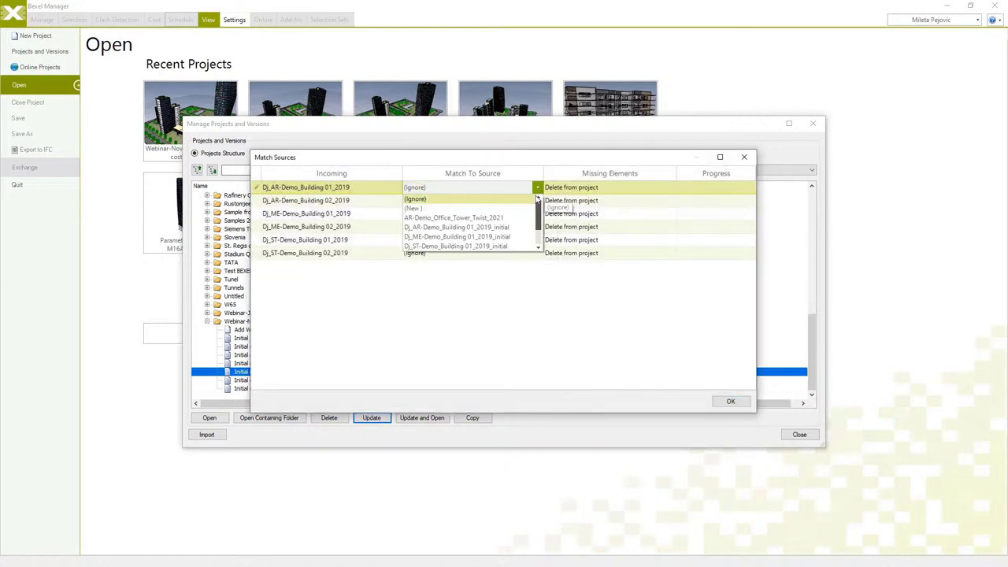
{"action": "left_click", "coordinate": [511, 227]}
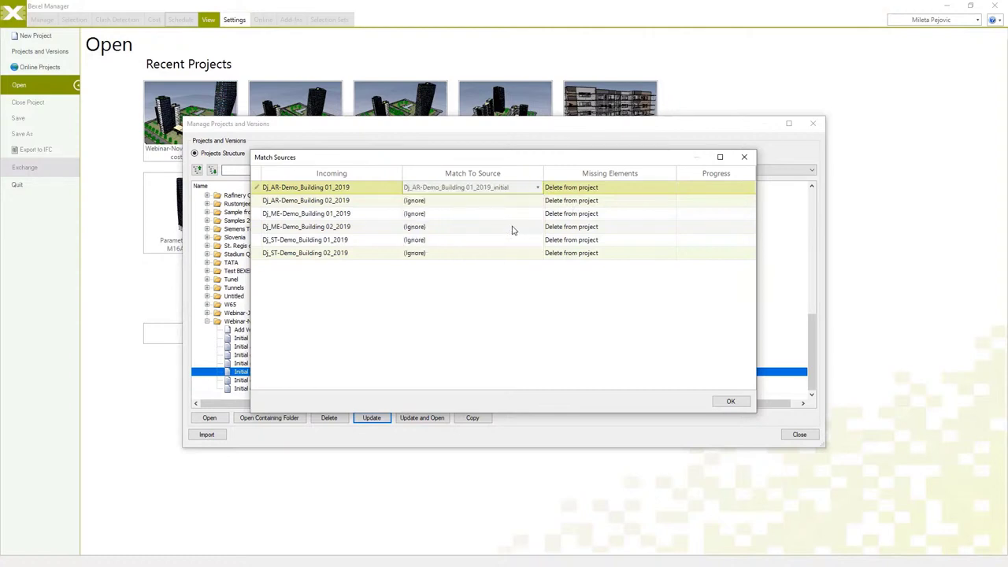
{"action": "left_click", "coordinate": [520, 204]}
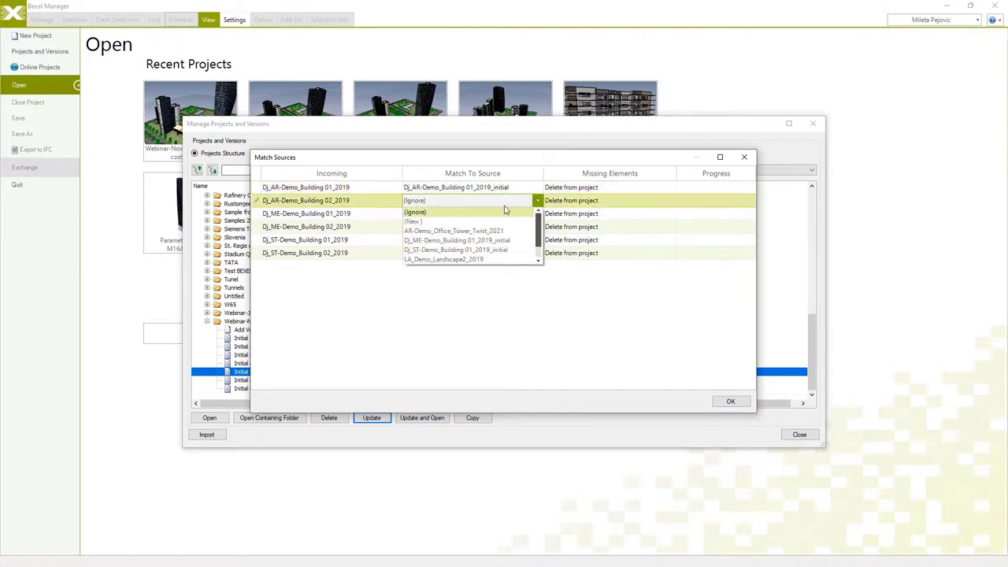
{"action": "left_click", "coordinate": [431, 222]}
{"action": "left_click", "coordinate": [548, 302]}
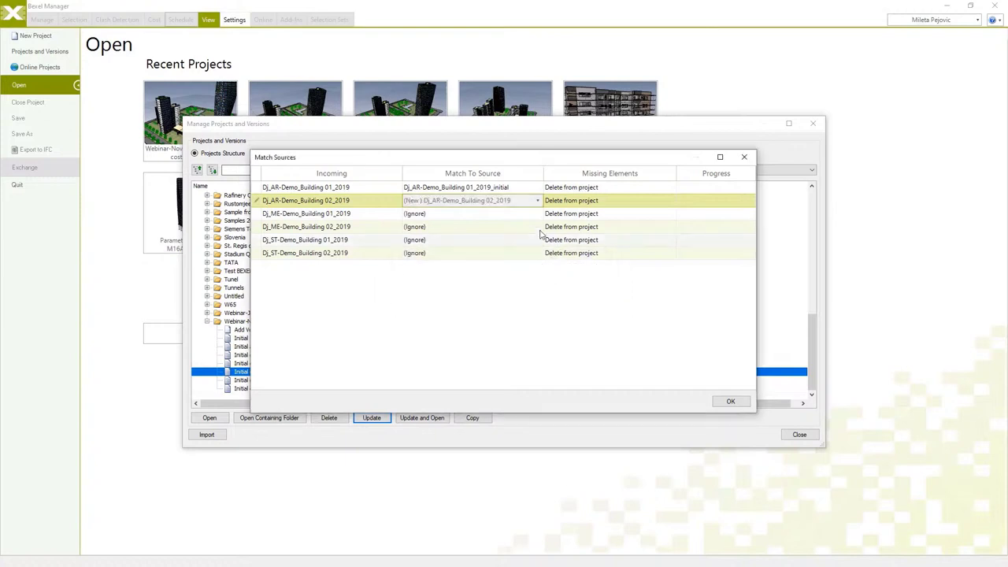
Match incoming Dj_ME-Demo_Building 01_2019 to Dj_ME-Demo_Building 01_2019_initial, and set Dj_ME-Demo_Building 02_2019 as a new source.
{"action": "left_click", "coordinate": [538, 213]}
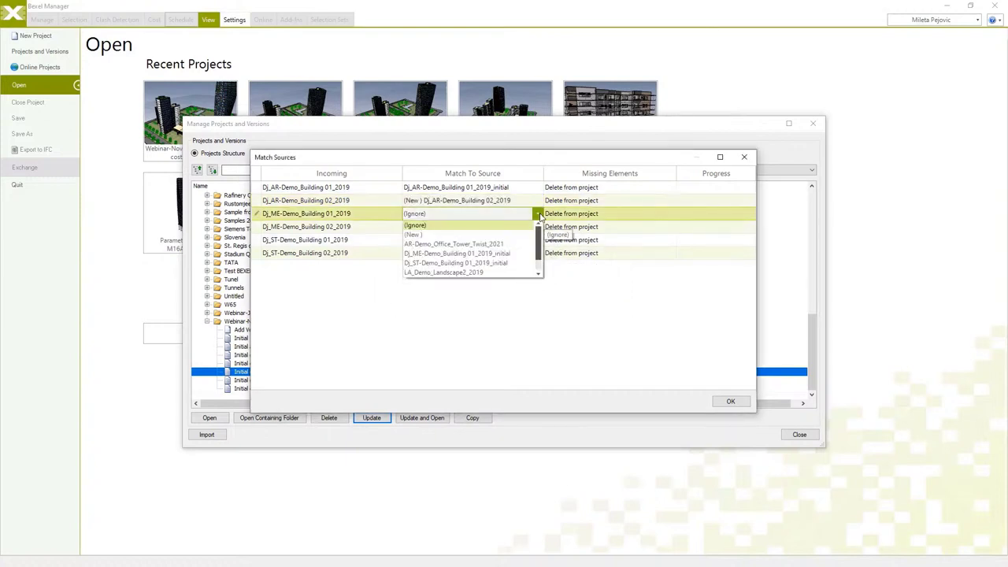
{"action": "left_click", "coordinate": [496, 254]}
{"action": "left_click", "coordinate": [539, 227]}
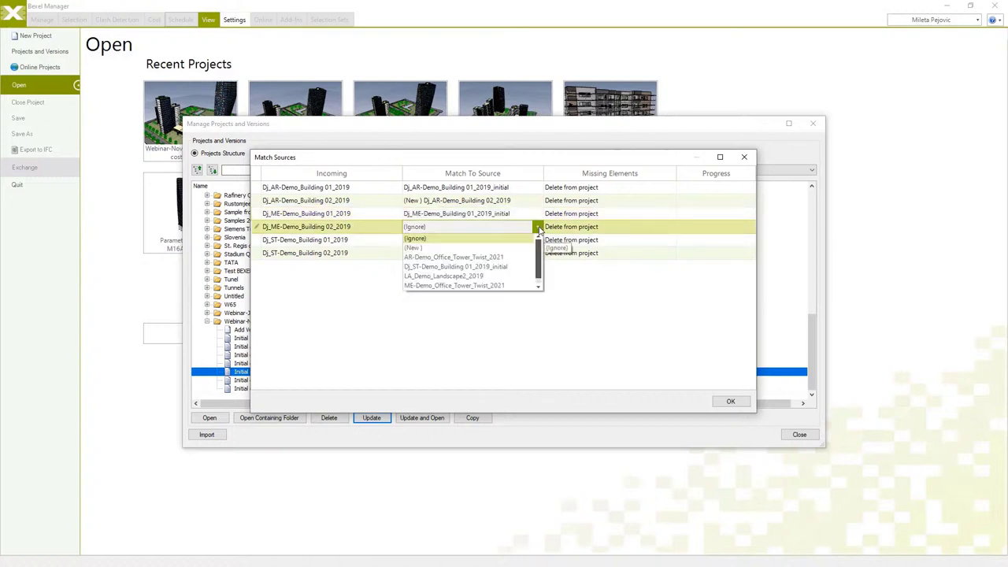
{"action": "left_click", "coordinate": [481, 247]}
{"action": "left_click", "coordinate": [547, 300]}
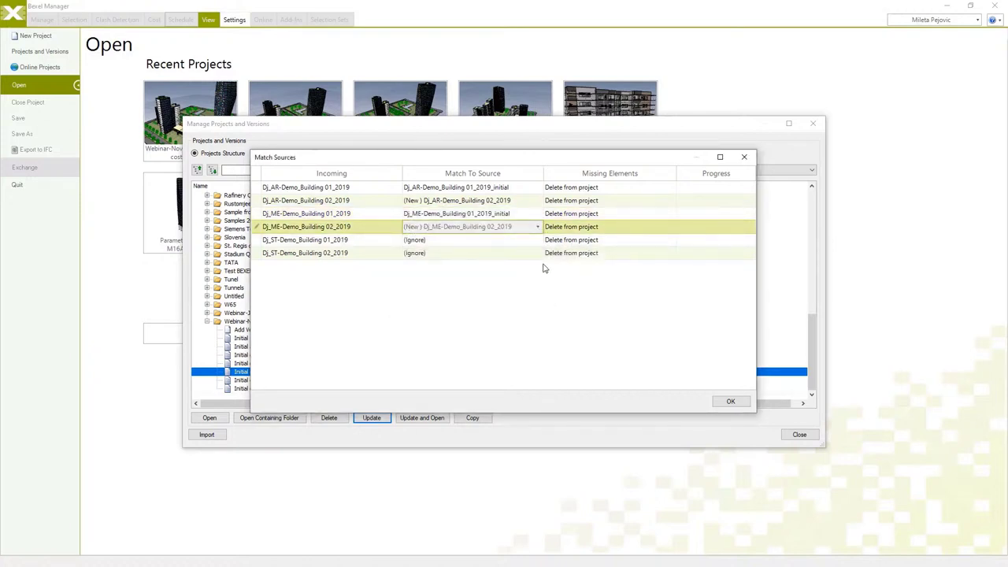
Match Dj_ST-Demo_Building 01_2019 to Dj_ST-Demo_Building 01_2019_initial, set Dj_ST-Demo_Building 02_2019 as a new source, and run the project update.
{"action": "left_click", "coordinate": [539, 240]}
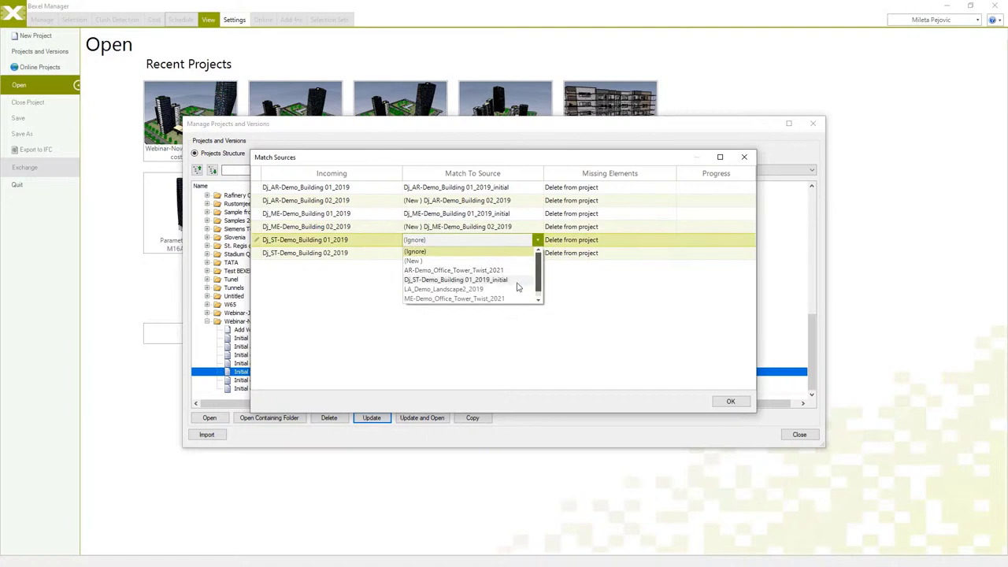
{"action": "scroll", "coordinate": [516, 281], "scroll_direction": "down", "scroll_amount": 1}
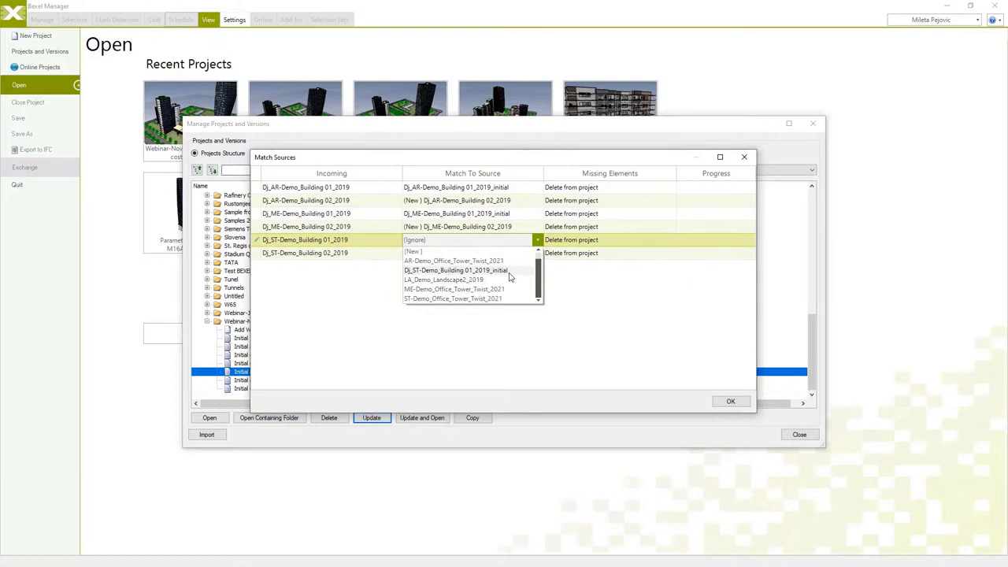
{"action": "left_click", "coordinate": [509, 277]}
{"action": "left_click", "coordinate": [535, 254]}
{"action": "left_click", "coordinate": [537, 253]}
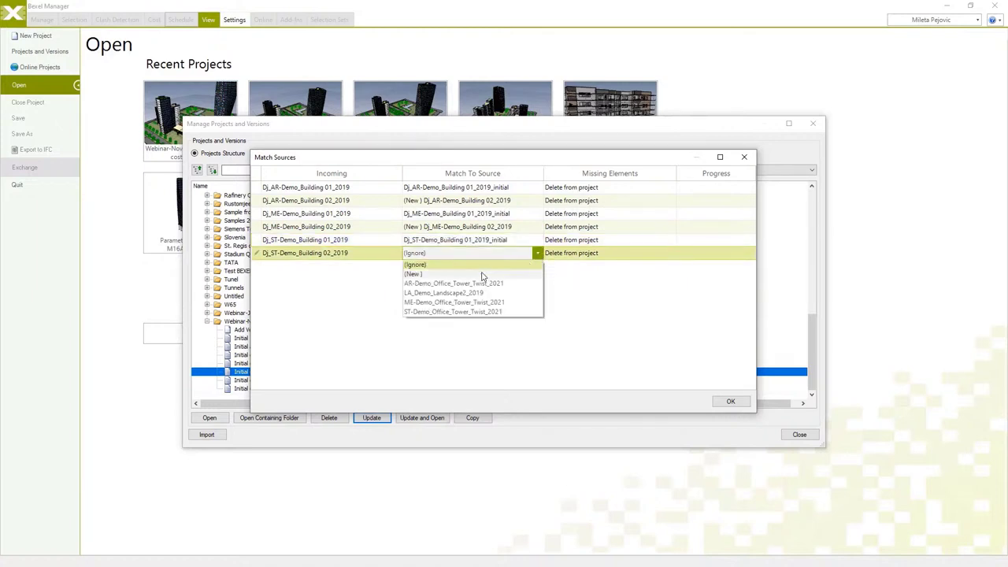
{"action": "left_click", "coordinate": [481, 274]}
{"action": "left_click", "coordinate": [544, 301]}
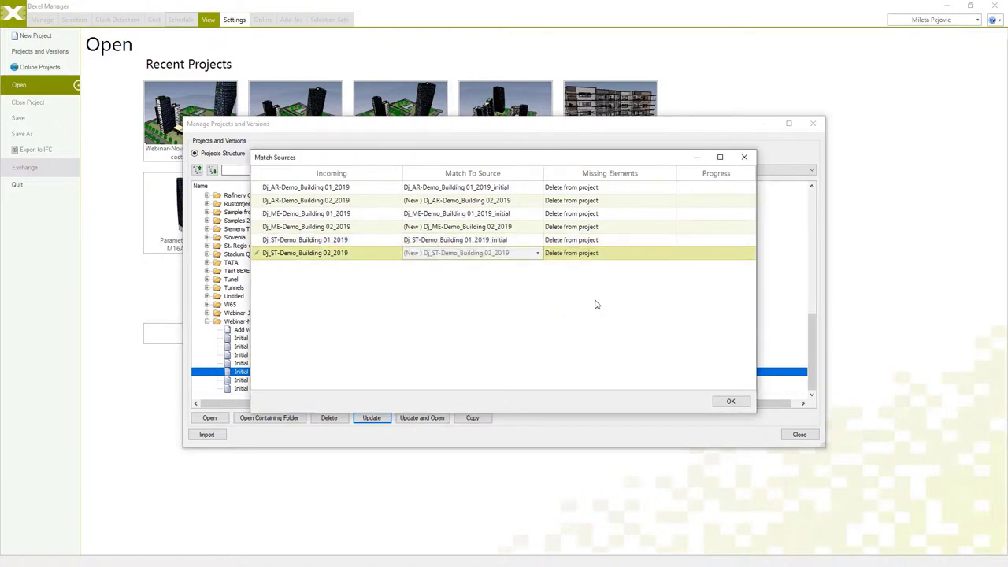
{"action": "left_click", "coordinate": [713, 400]}
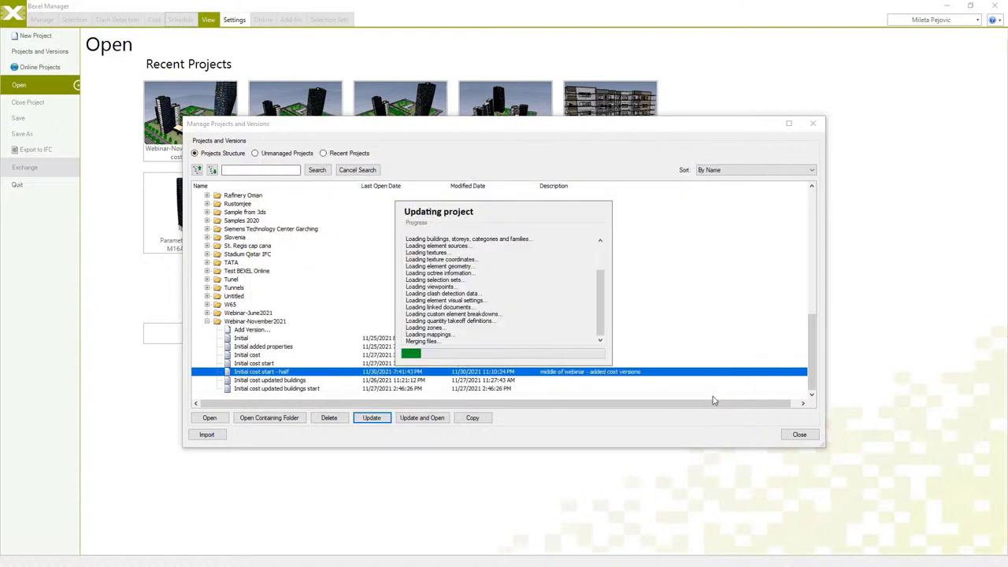
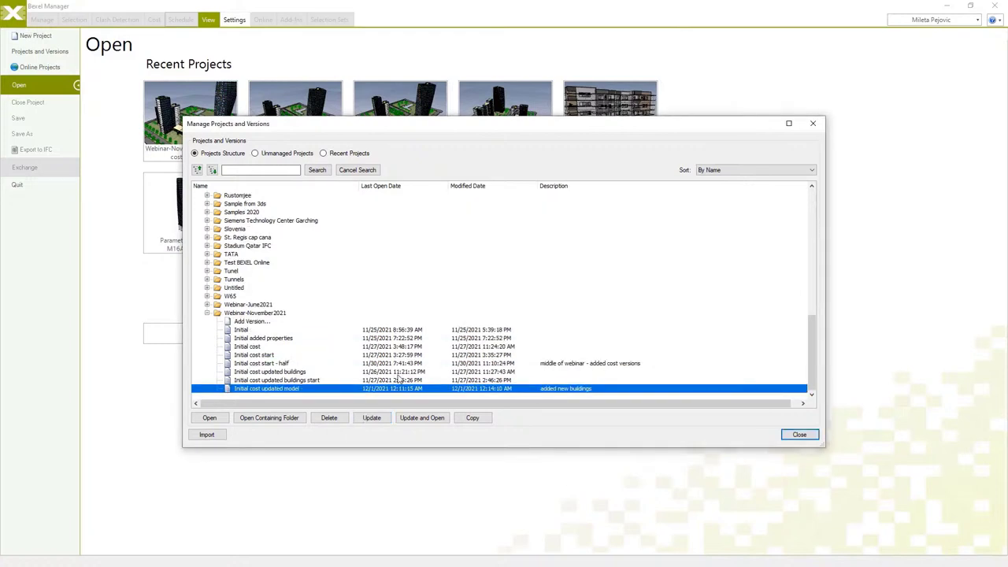
Open the "Initial cost updated buildings start" project version, display its "uniformat based" schedule, and select Office Building 02 in the model.
{"action": "left_click", "coordinate": [215, 425]}
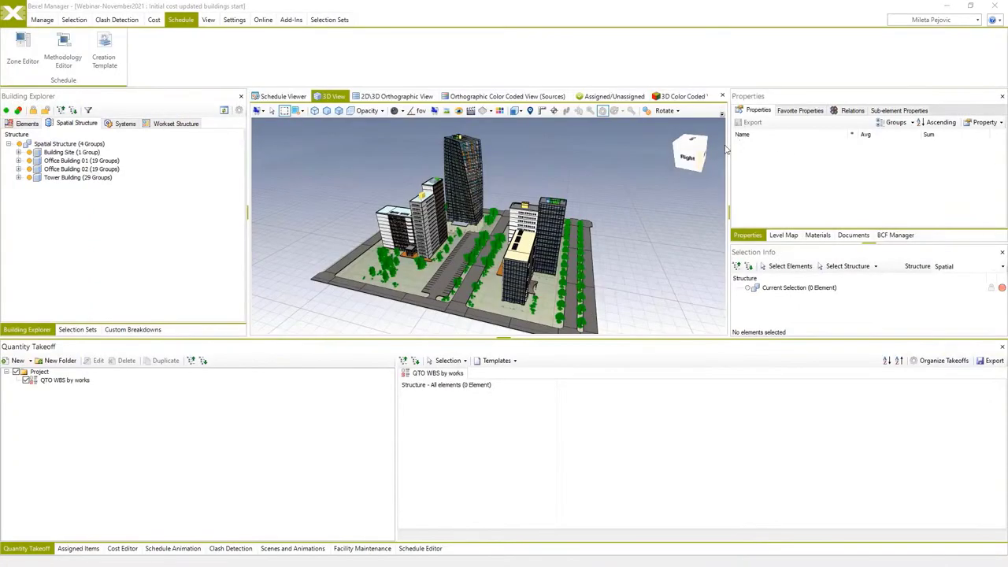
{"action": "left_click", "coordinate": [424, 548]}
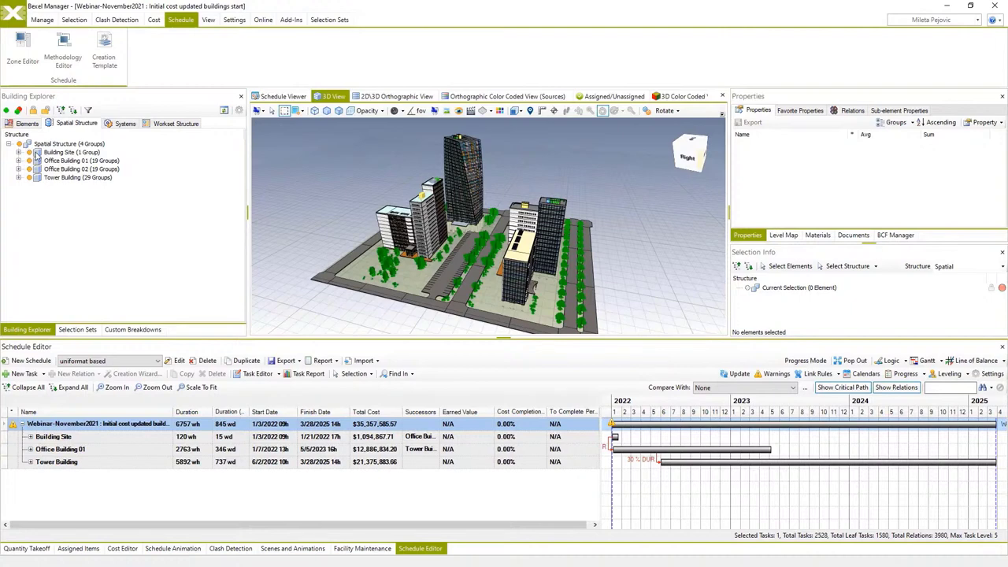
{"action": "left_click", "coordinate": [439, 220]}
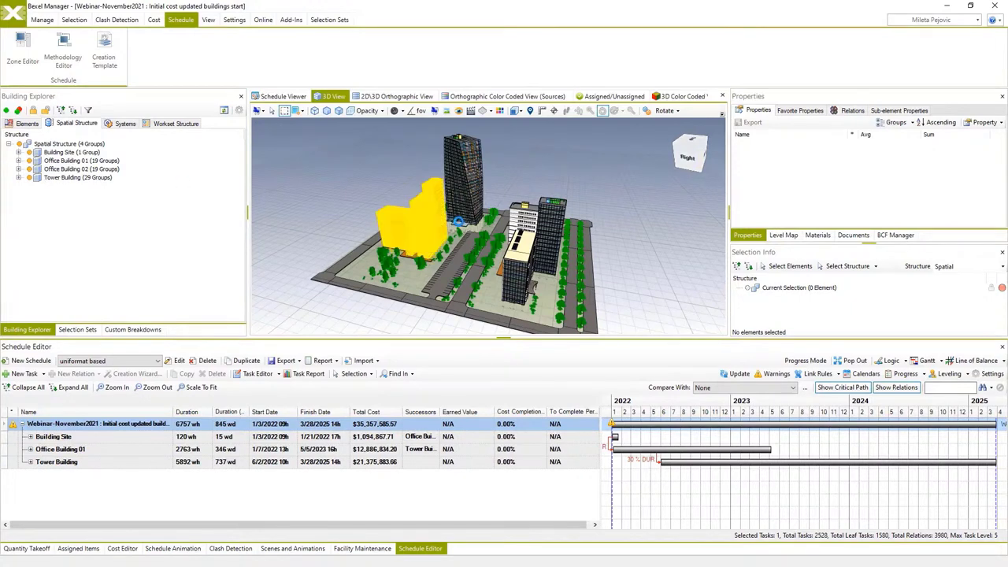
Isolate the Added elements set from the 11/30/2021 update selection sets in the 3D view.
{"action": "left_click", "coordinate": [78, 329]}
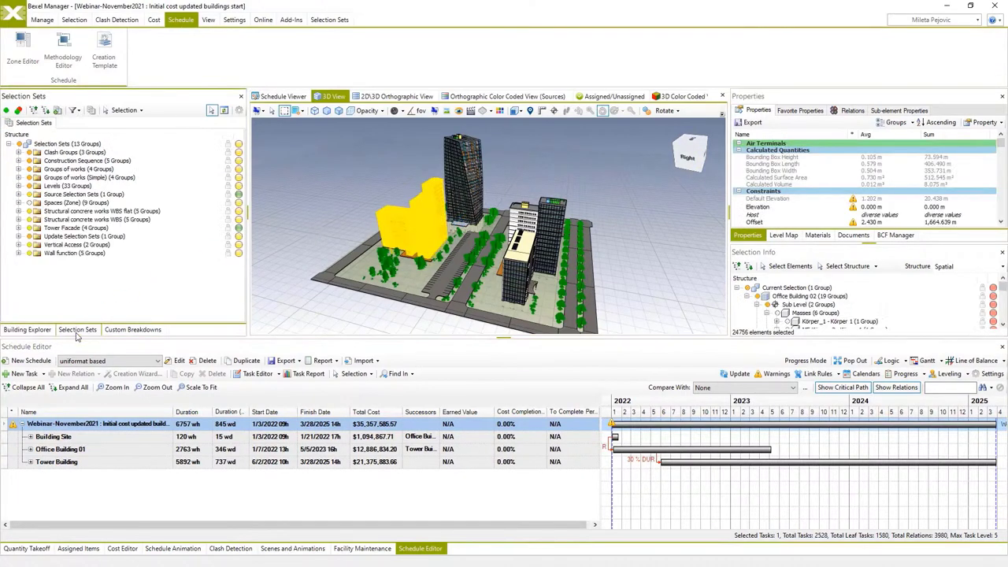
{"action": "left_click", "coordinate": [19, 236]}
{"action": "left_click", "coordinate": [28, 245]}
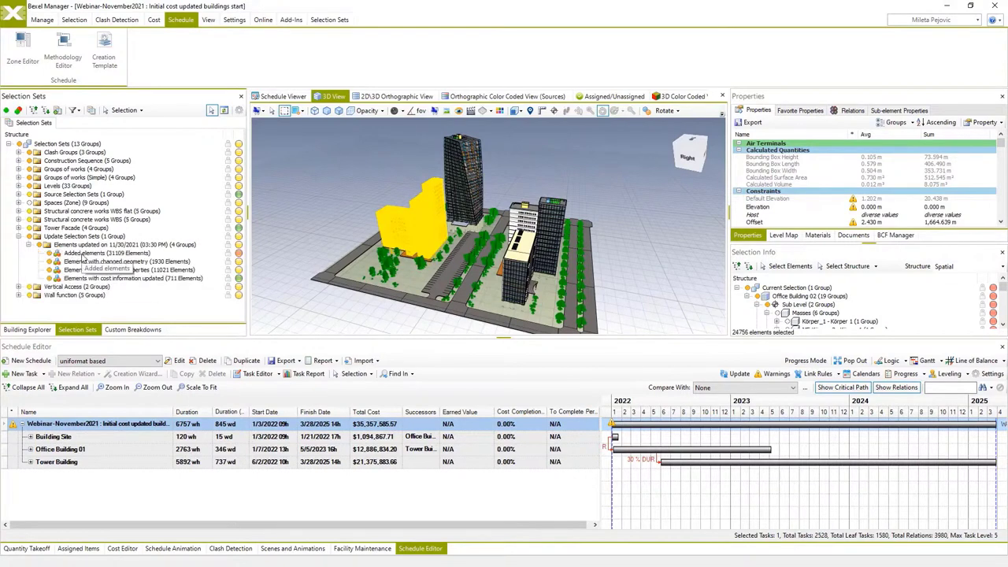
{"action": "left_click", "coordinate": [76, 253]}
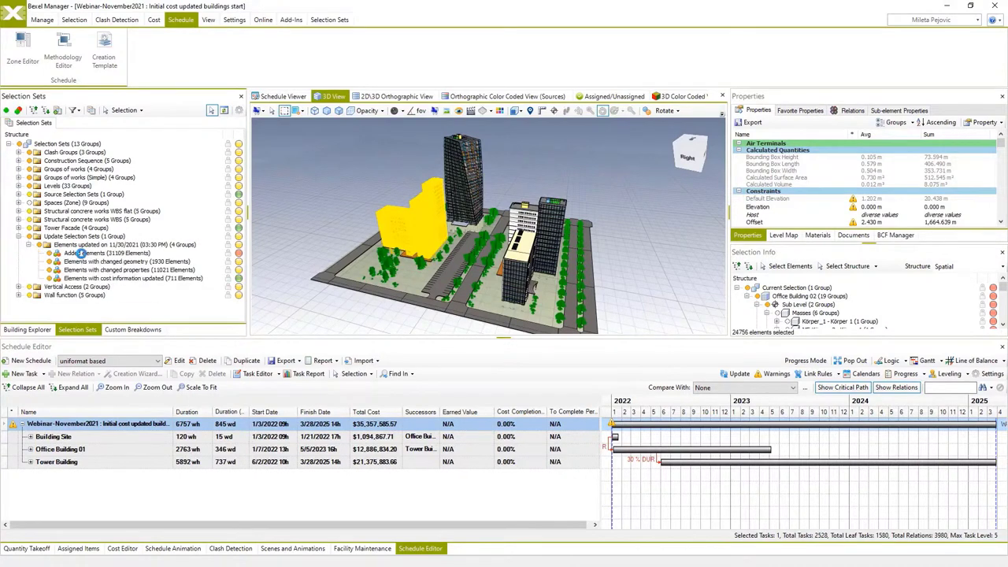
{"action": "right_click", "coordinate": [358, 205]}
{"action": "mouse_move", "coordinate": [407, 274]}
{"action": "left_click", "coordinate": [496, 276]}
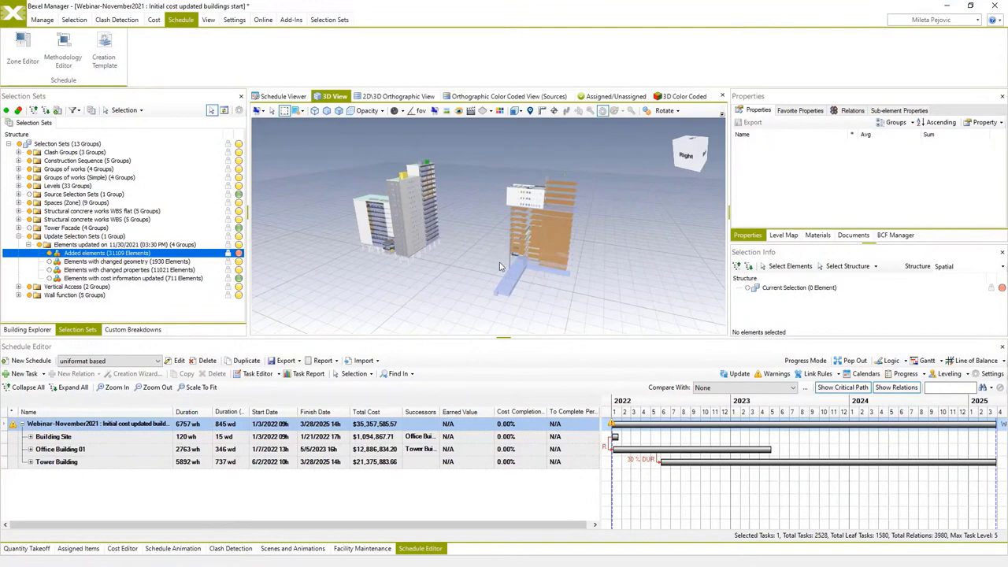
{"action": "mouse_move", "coordinate": [499, 267]}
{"action": "left_mouse_down"}
{"action": "mouse_move", "coordinate": [569, 271]}
{"action": "mouse_move", "coordinate": [490, 265]}
{"action": "mouse_move", "coordinate": [501, 270]}
{"action": "left_mouse_up"}
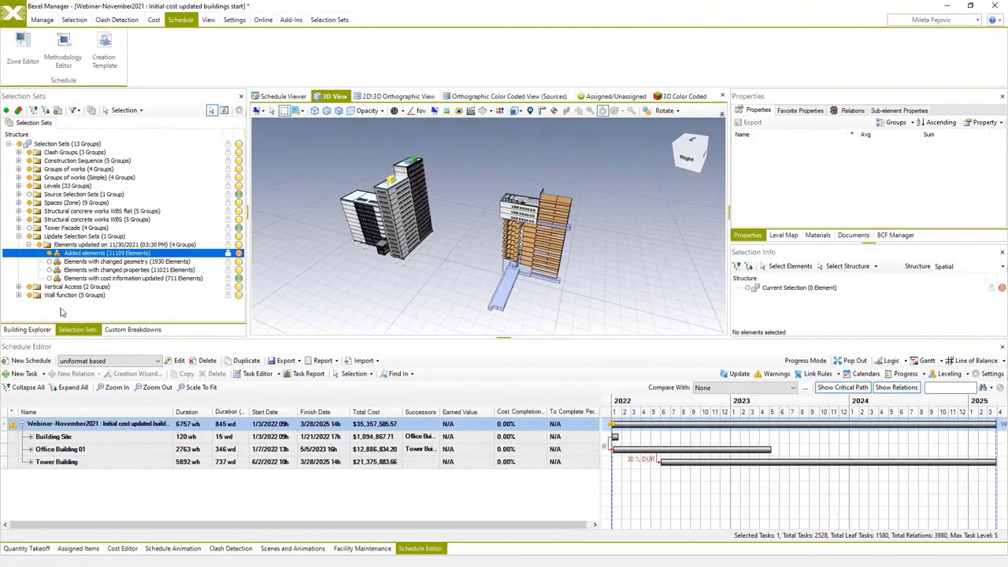
Auto-distribute all Curtain Panels and Curtain Wall Mullions through the storeys based on their position.
{"action": "left_click", "coordinate": [27, 329]}
{"action": "left_click", "coordinate": [27, 124]}
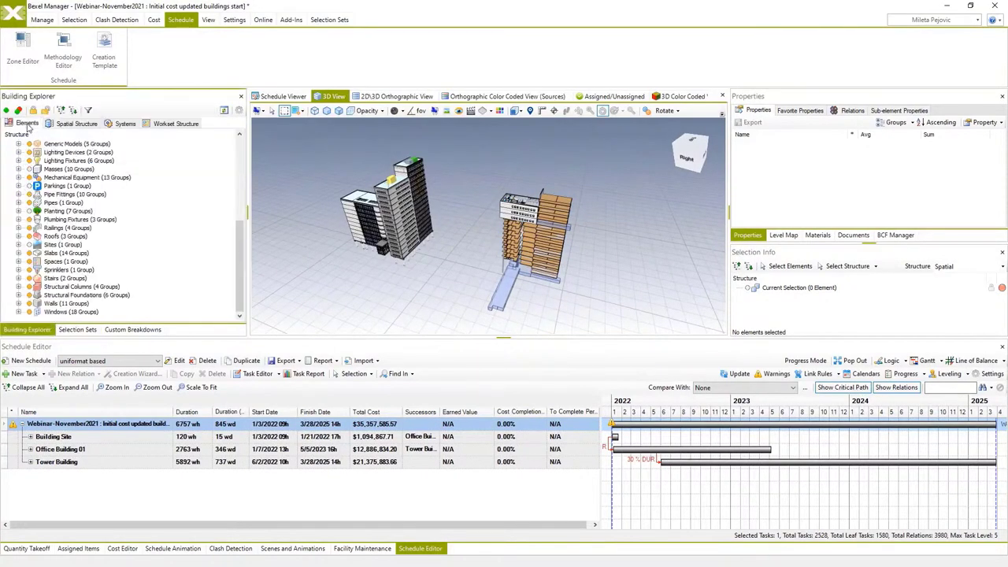
{"action": "scroll", "coordinate": [57, 167], "scroll_direction": "up", "scroll_amount": 6}
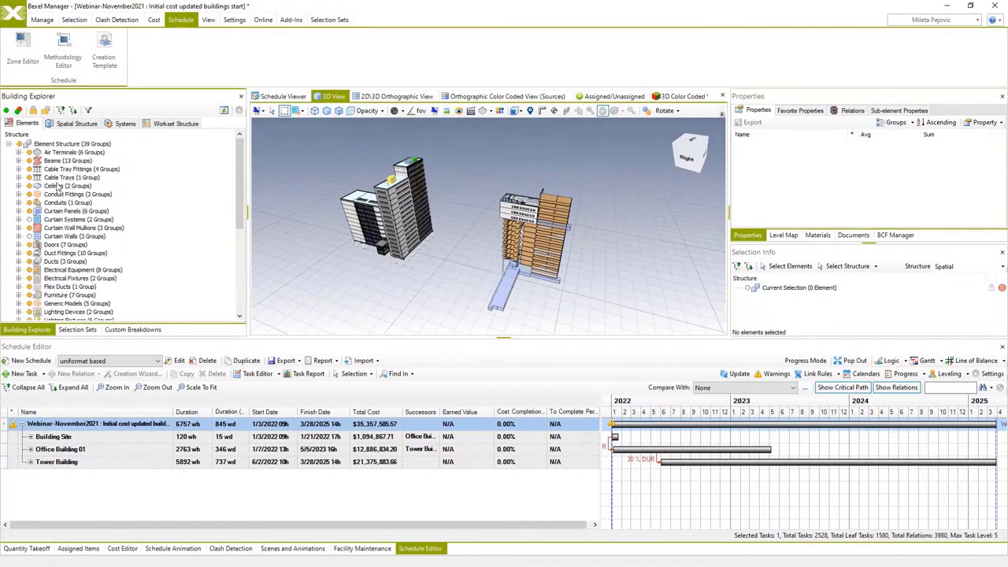
{"action": "left_click", "coordinate": [59, 211]}
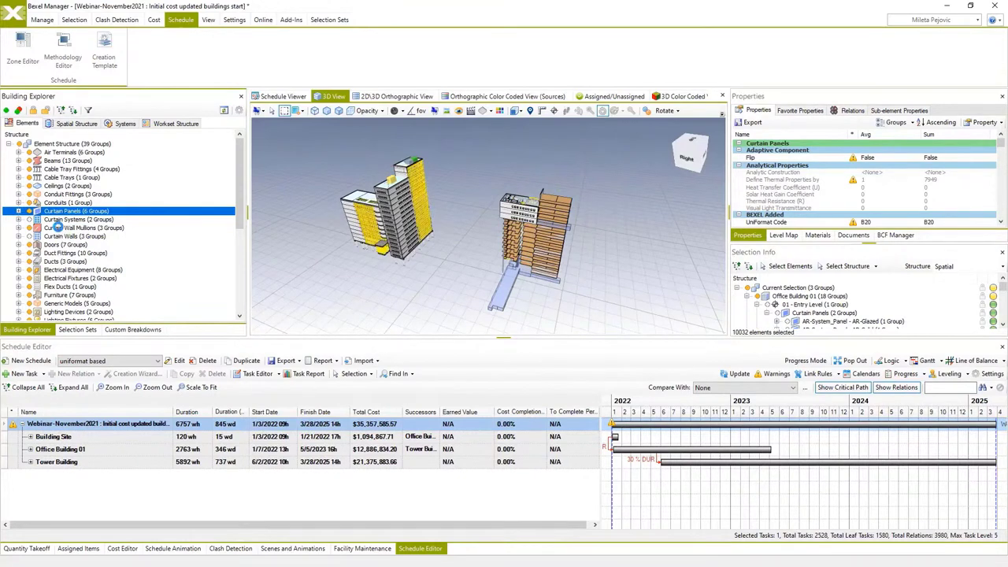
{"action": "left_click", "coordinate": [63, 227], "text": "ctrl"}
{"action": "left_click", "coordinate": [42, 20]}
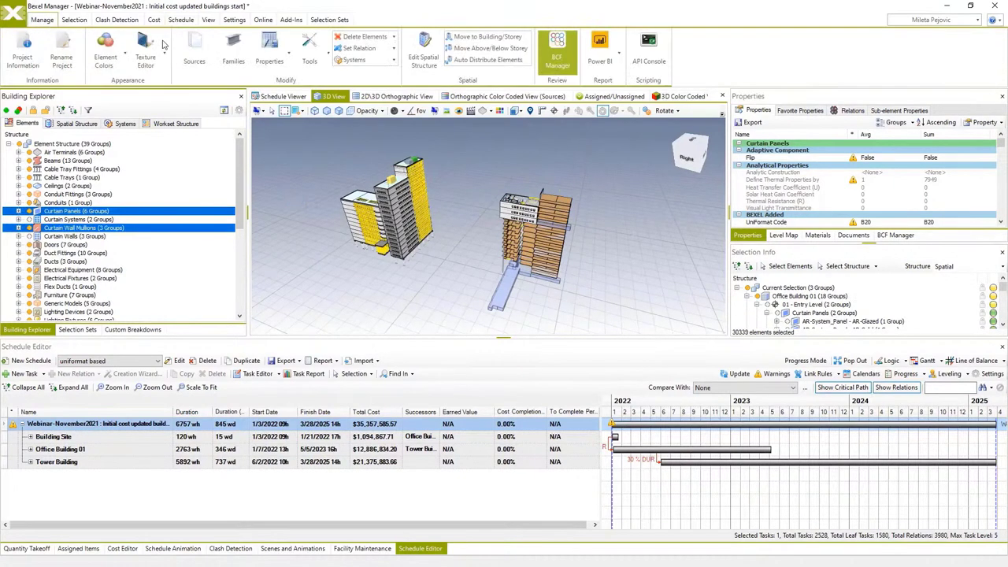
{"action": "left_click", "coordinate": [487, 60]}
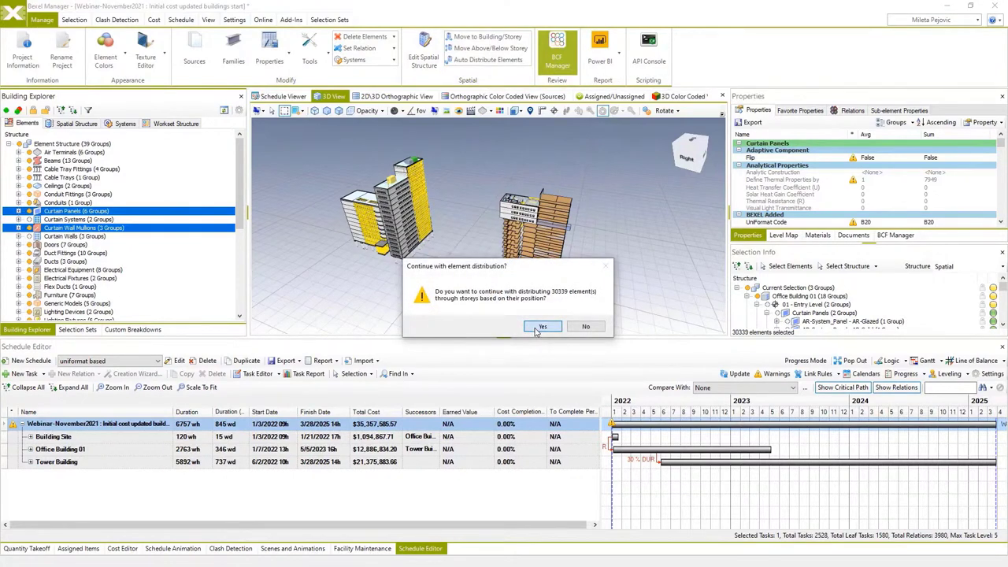
{"action": "left_click", "coordinate": [541, 327]}
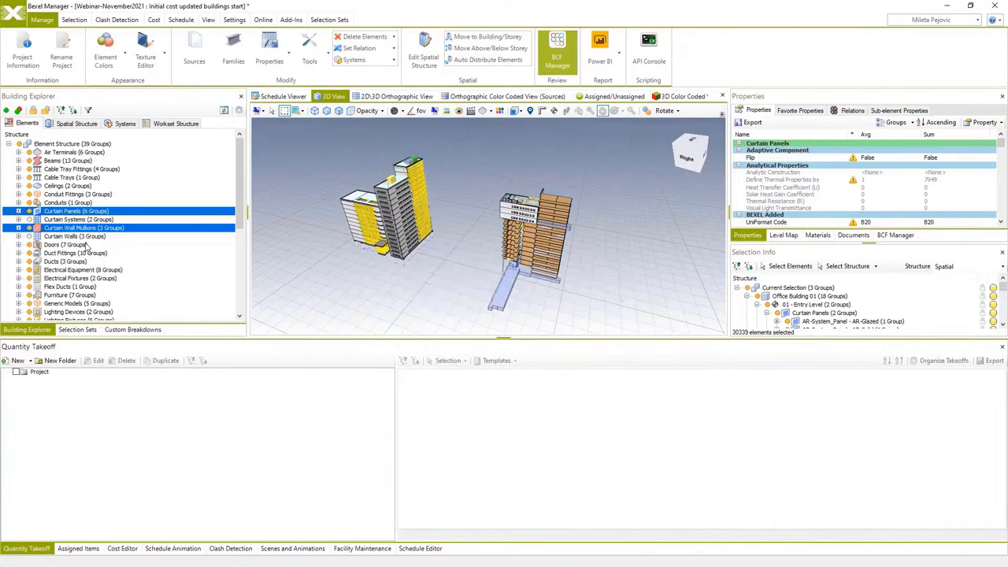
Review the element distribution across Office Building 02's storeys in the spatial structure and show all model elements again.
{"action": "left_click", "coordinate": [84, 123]}
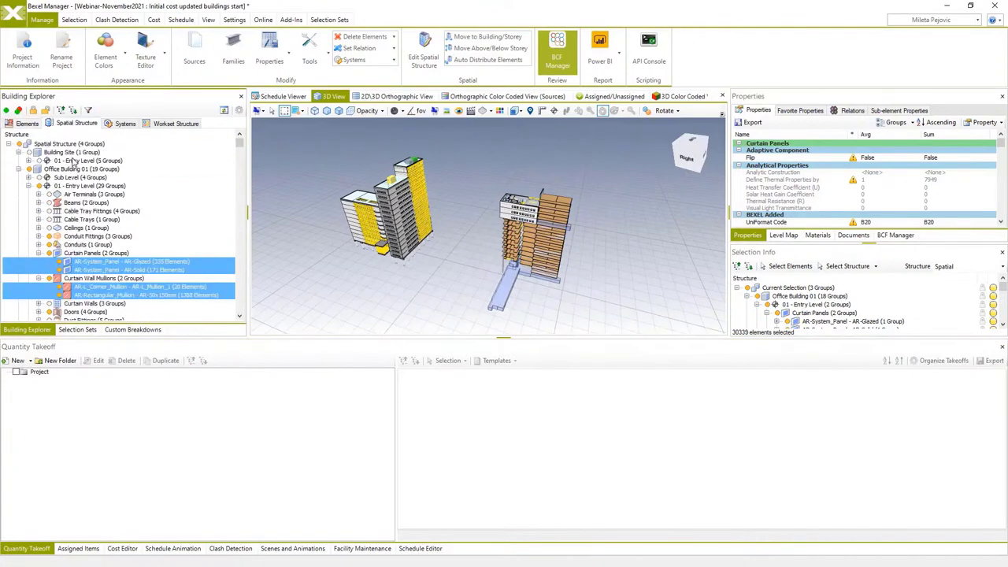
{"action": "left_click", "coordinate": [20, 169]}
{"action": "left_click", "coordinate": [19, 177]}
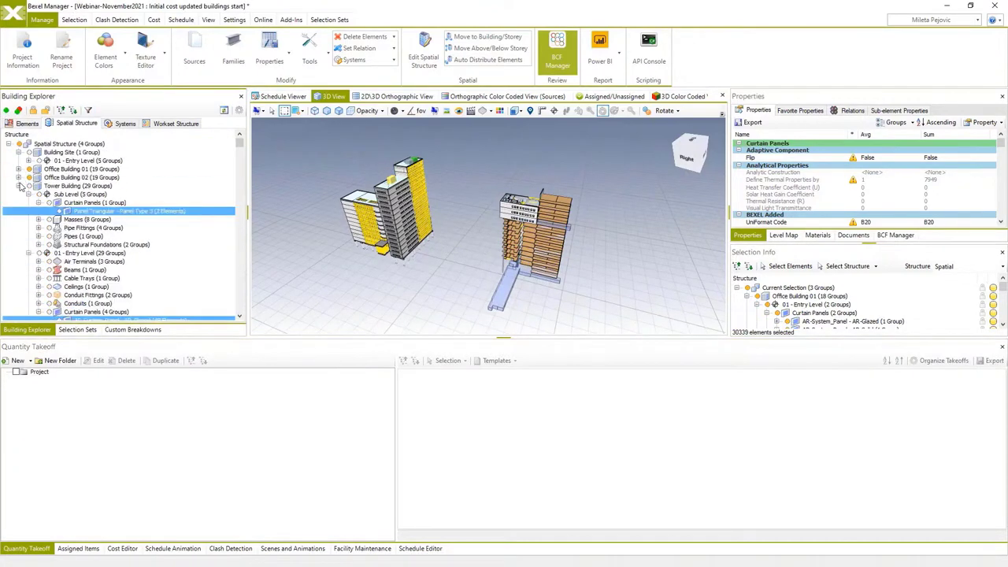
{"action": "left_click", "coordinate": [30, 195]}
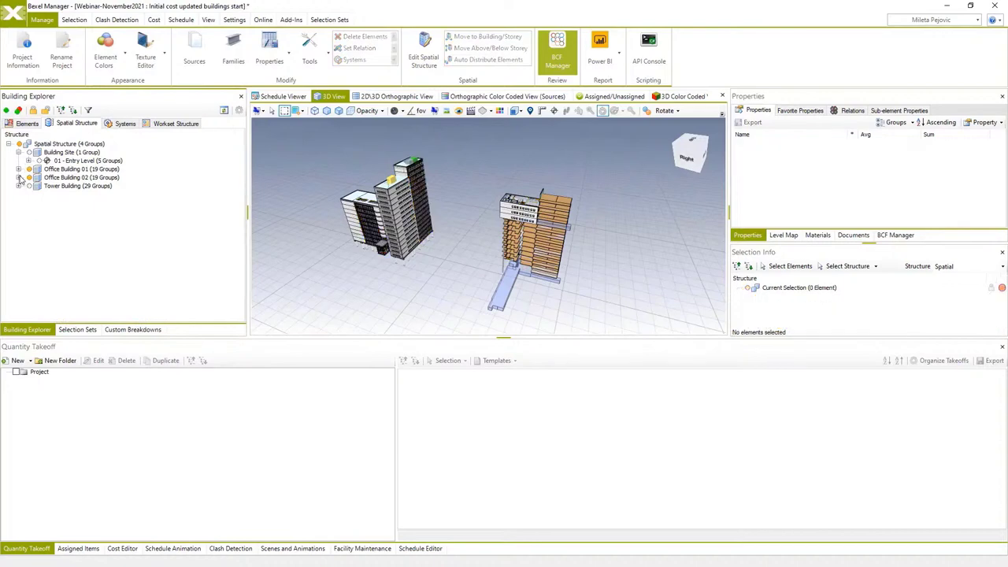
{"action": "left_click", "coordinate": [19, 177]}
{"action": "left_click", "coordinate": [29, 179]}
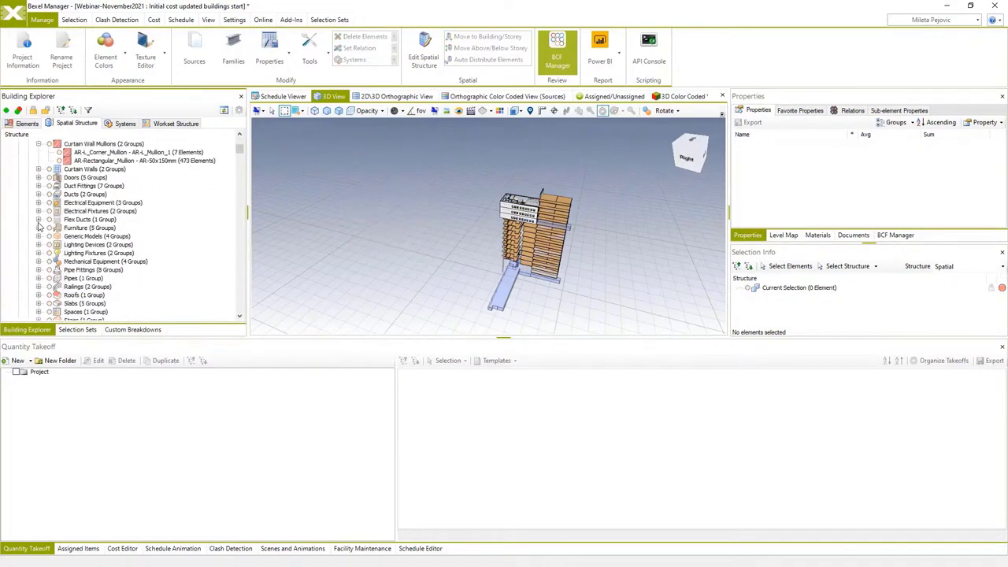
{"action": "left_click", "coordinate": [29, 219]}
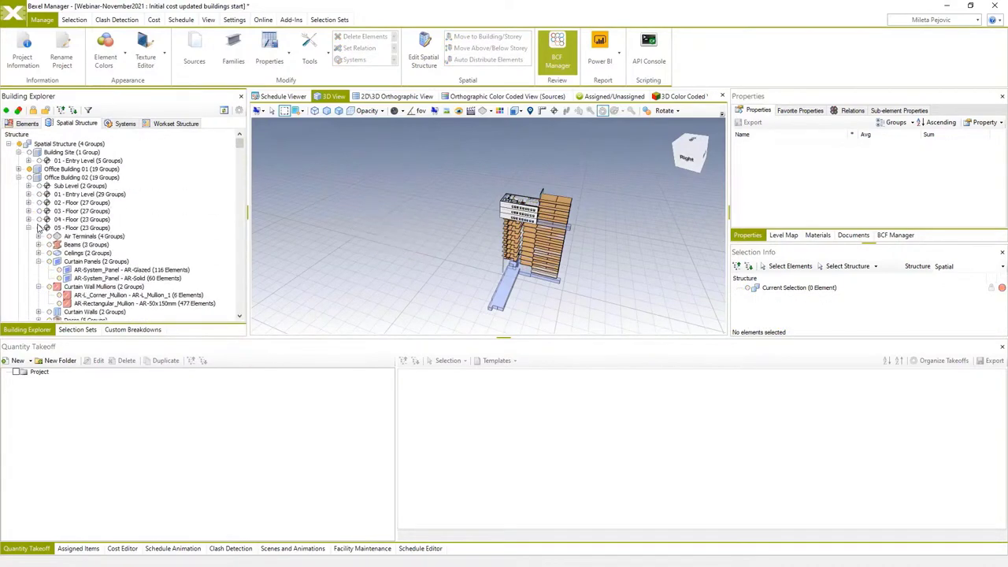
{"action": "right_click", "coordinate": [452, 254]}
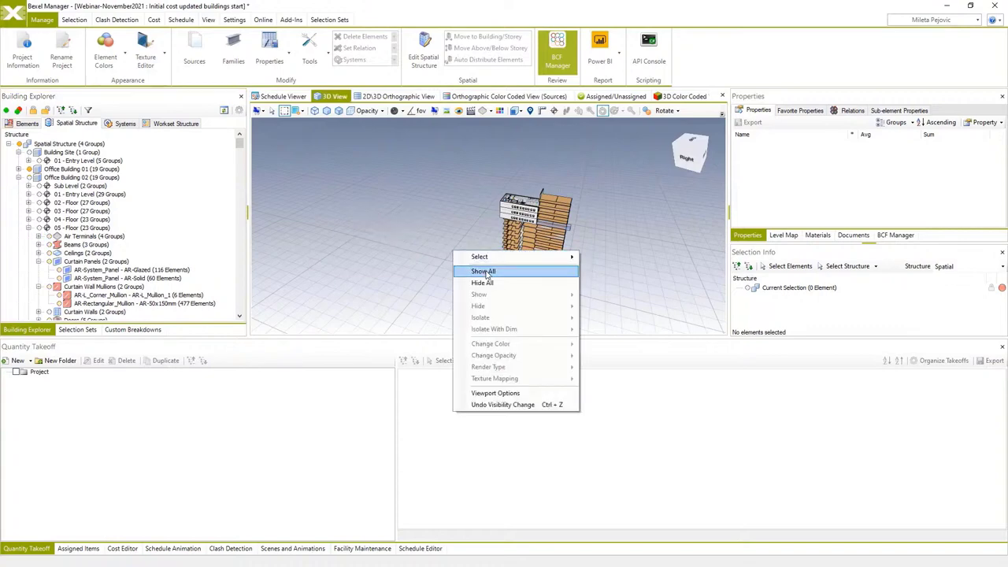
{"action": "left_click", "coordinate": [482, 270]}
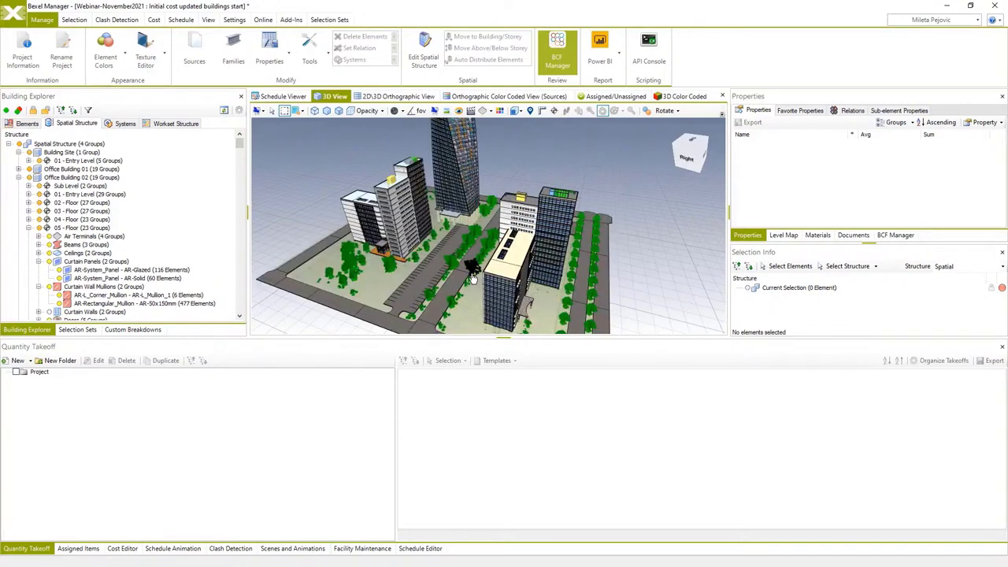
Duplicate the "uniformat based" schedule under the name "uniformat based updated buildings".
{"action": "left_click", "coordinate": [430, 549]}
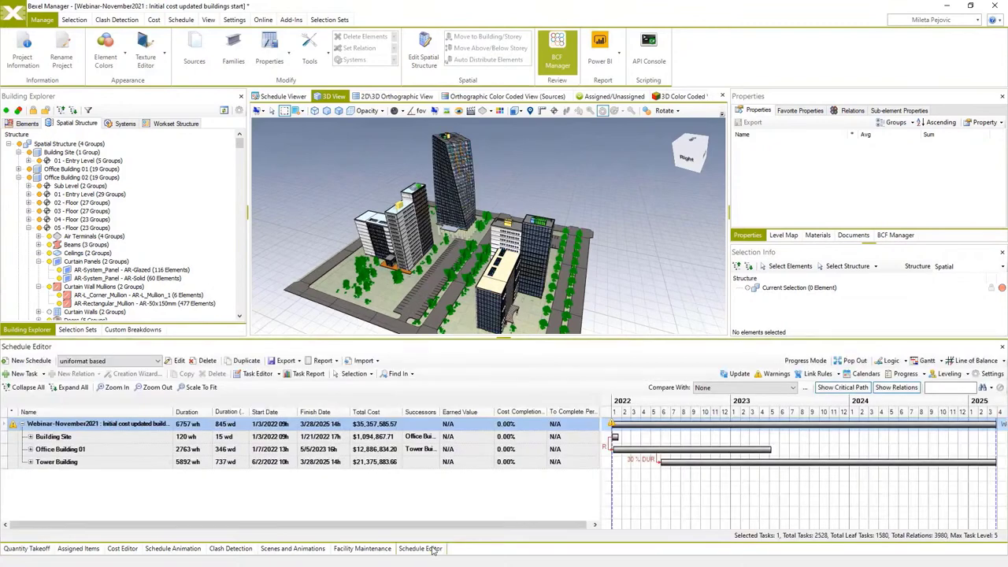
{"action": "left_click_drag", "start_coordinate": [498, 296], "coordinate": [495, 285]}
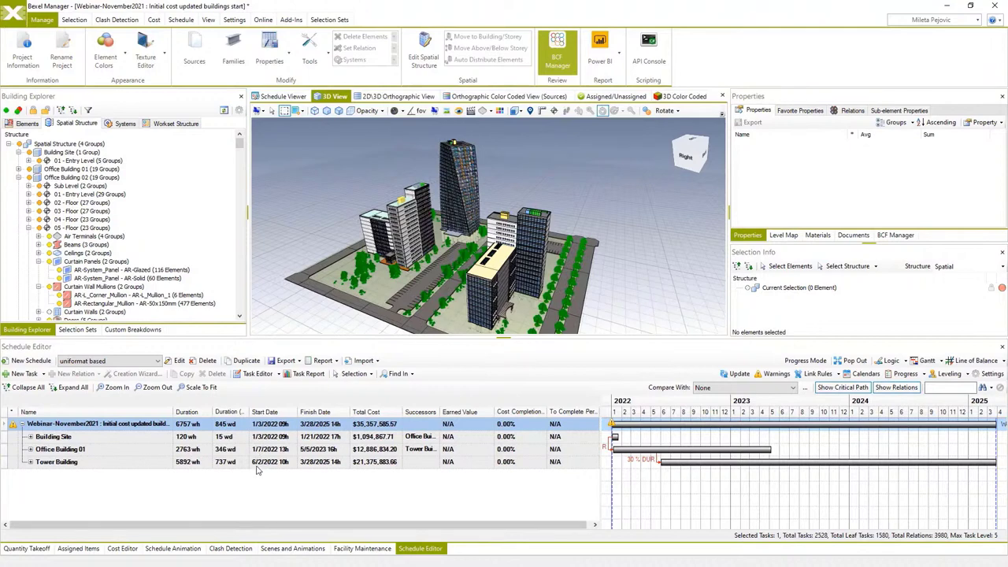
{"action": "left_click", "coordinate": [244, 360]}
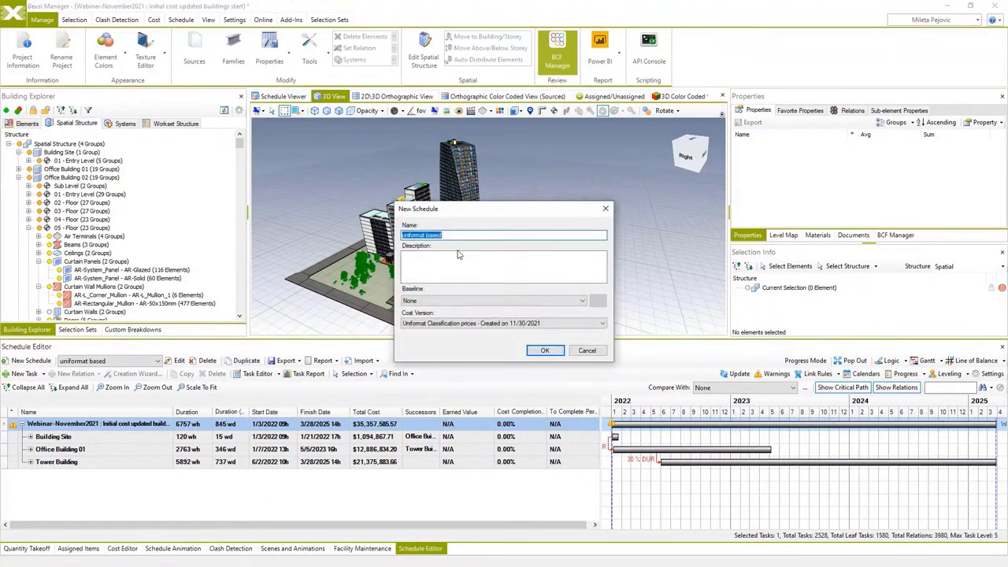
{"action": "left_click", "coordinate": [459, 235]}
{"action": "left_click", "coordinate": [543, 352]}
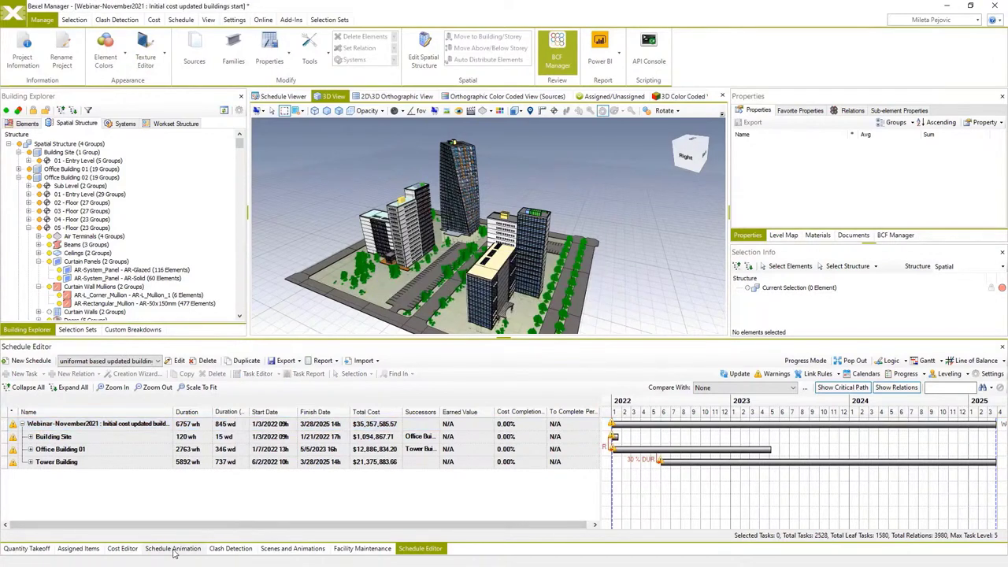
Duplicate the "Uniformat Clasification prices" cost version as "Uniformat assigned + updated buildings" and look through its assigned items.
{"action": "left_click", "coordinate": [78, 548]}
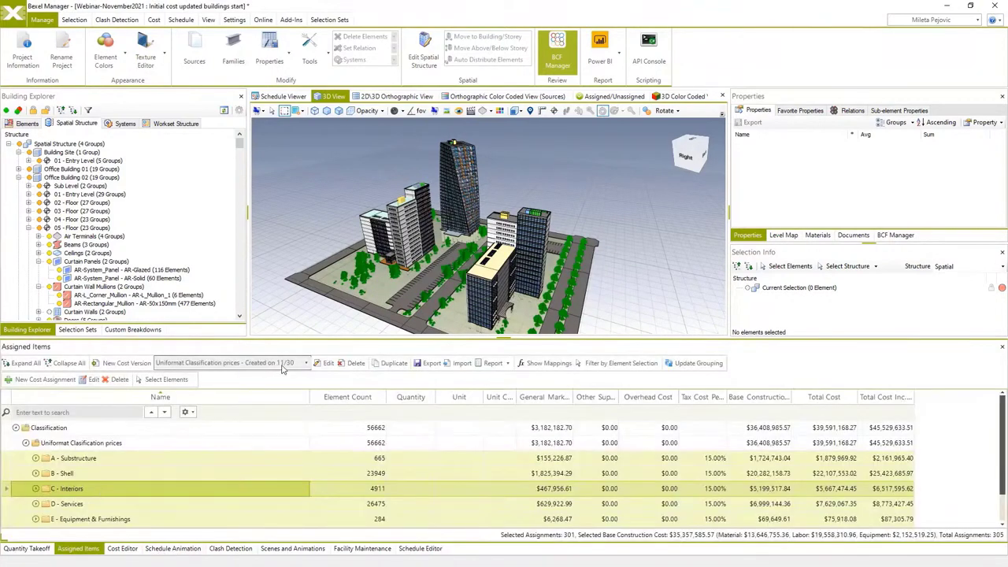
{"action": "left_click", "coordinate": [305, 363]}
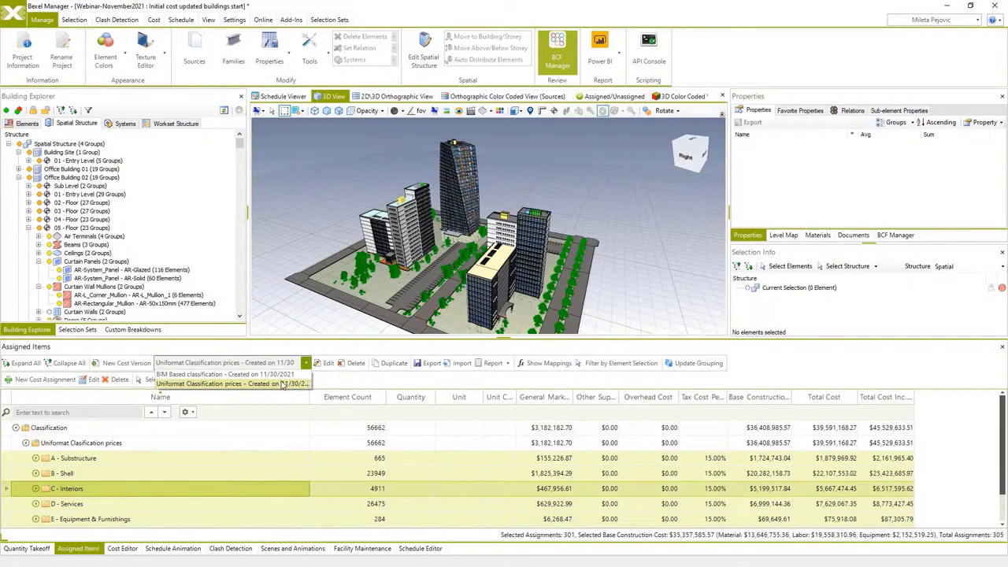
{"action": "left_click", "coordinate": [285, 385]}
{"action": "left_click", "coordinate": [389, 366]}
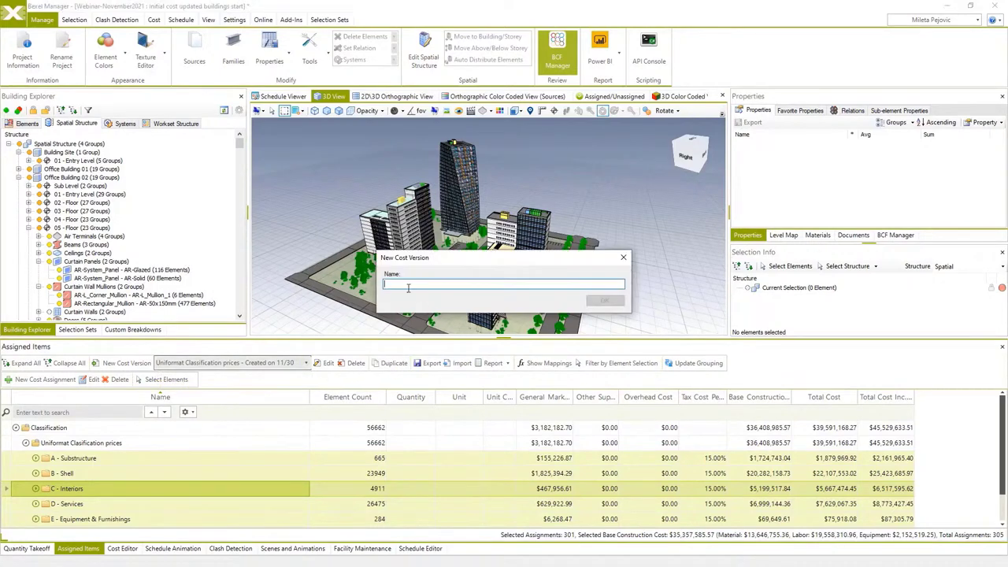
{"action": "type", "text": "Uniformat assigned + updated buildings"}
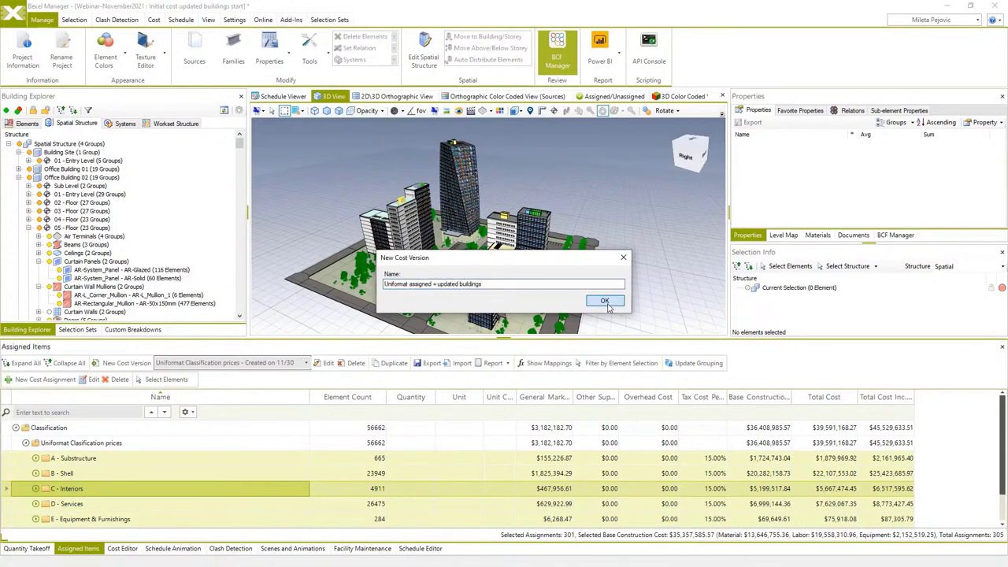
{"action": "left_click", "coordinate": [604, 300]}
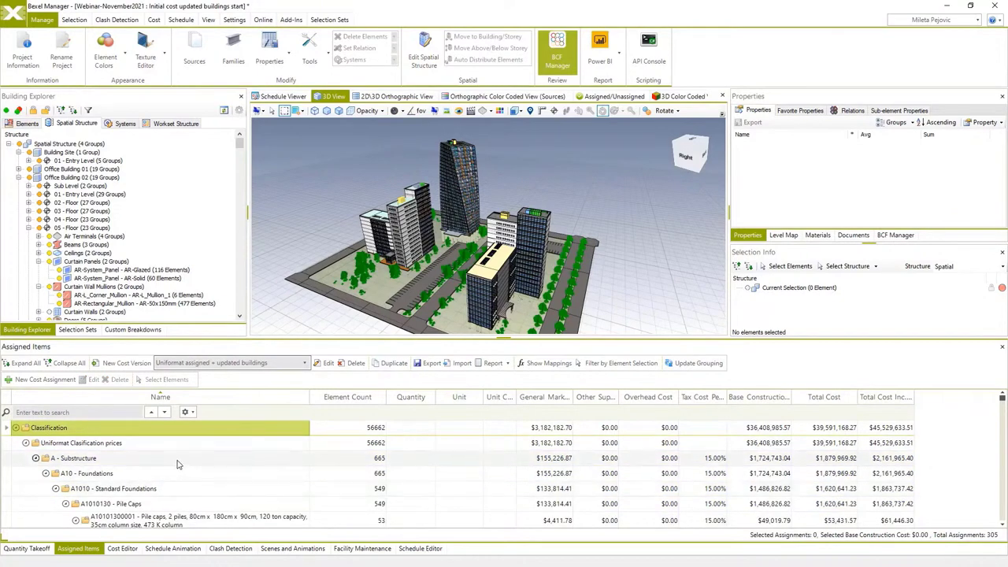
{"action": "scroll", "coordinate": [177, 464], "scroll_direction": "down", "scroll_amount": 5}
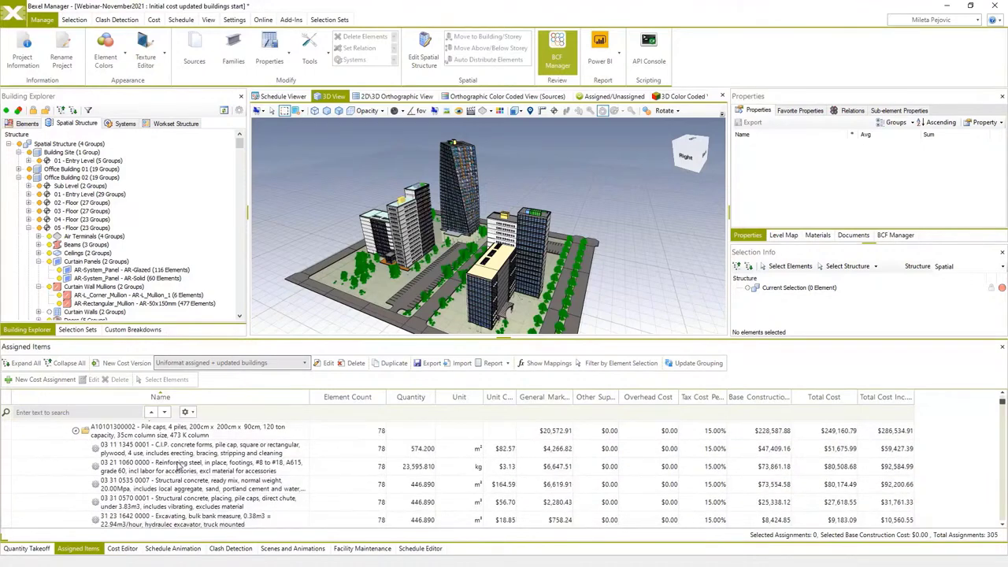
{"action": "scroll", "coordinate": [177, 465], "scroll_direction": "up", "scroll_amount": 5}
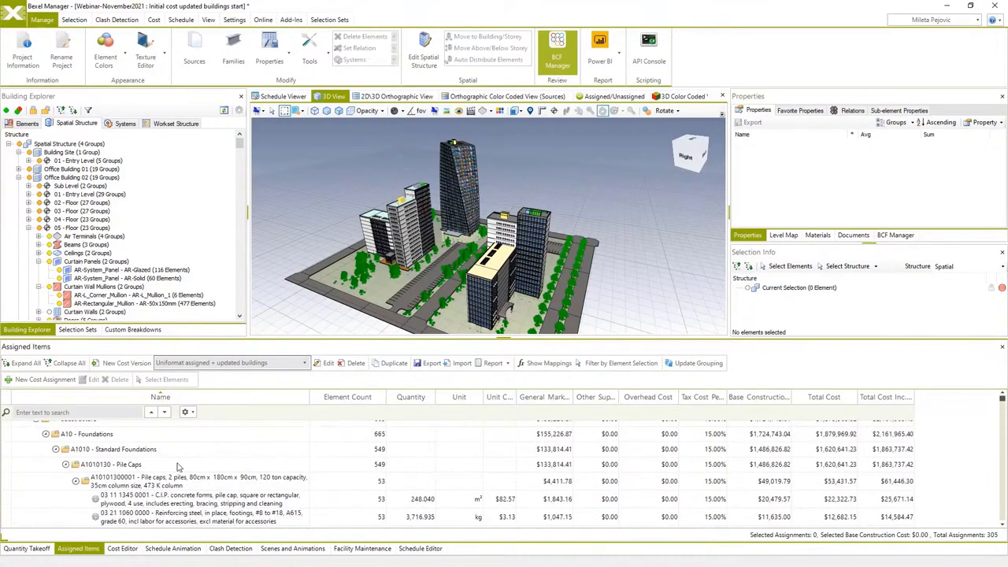
{"action": "scroll", "coordinate": [177, 467], "scroll_direction": "up", "scroll_amount": 2}
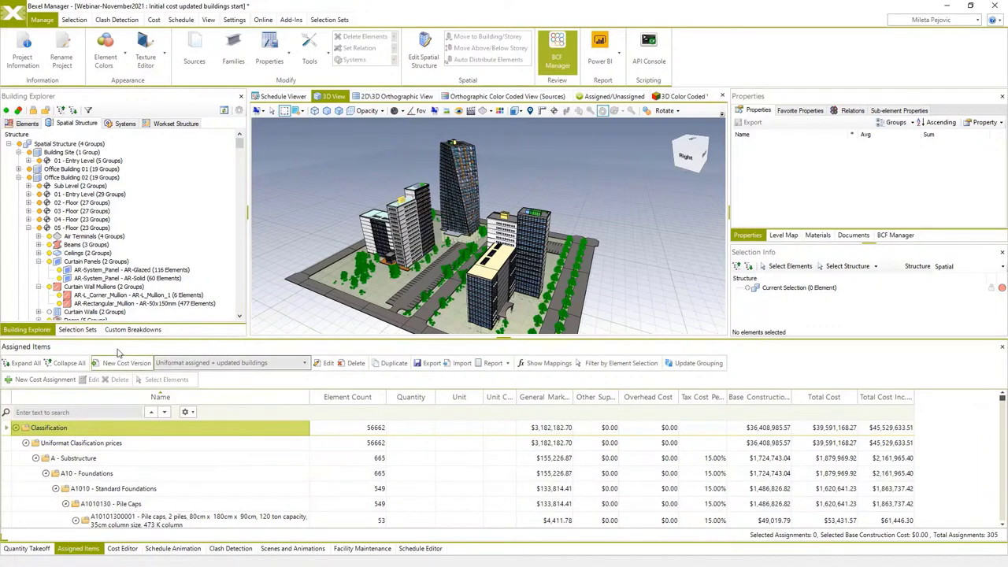
Auto-assign the whole "Uniformat Clasification prices" classification to the elements of the "Added elements" selection set in the active cost version.
{"action": "left_click", "coordinate": [88, 329]}
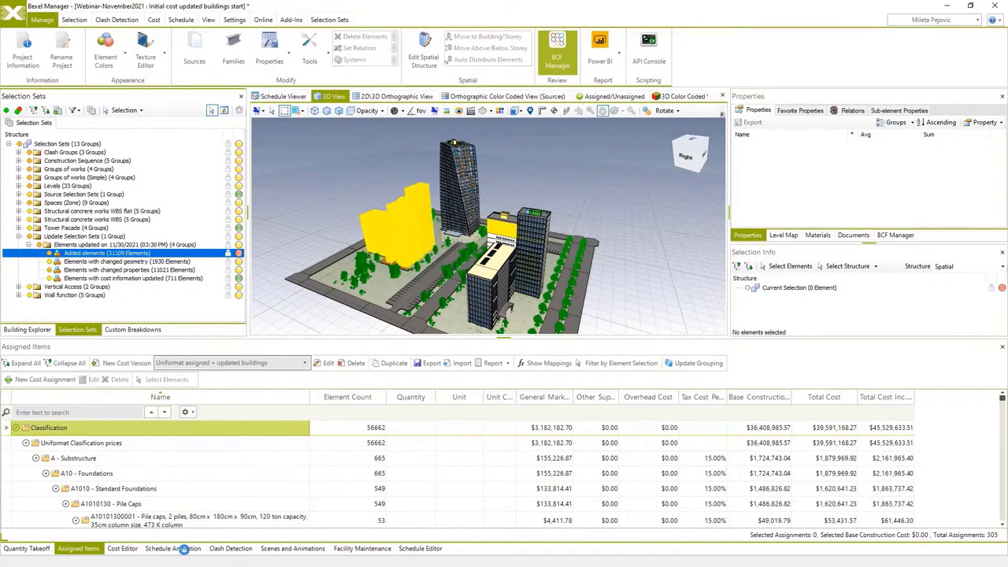
{"action": "left_click", "coordinate": [126, 548]}
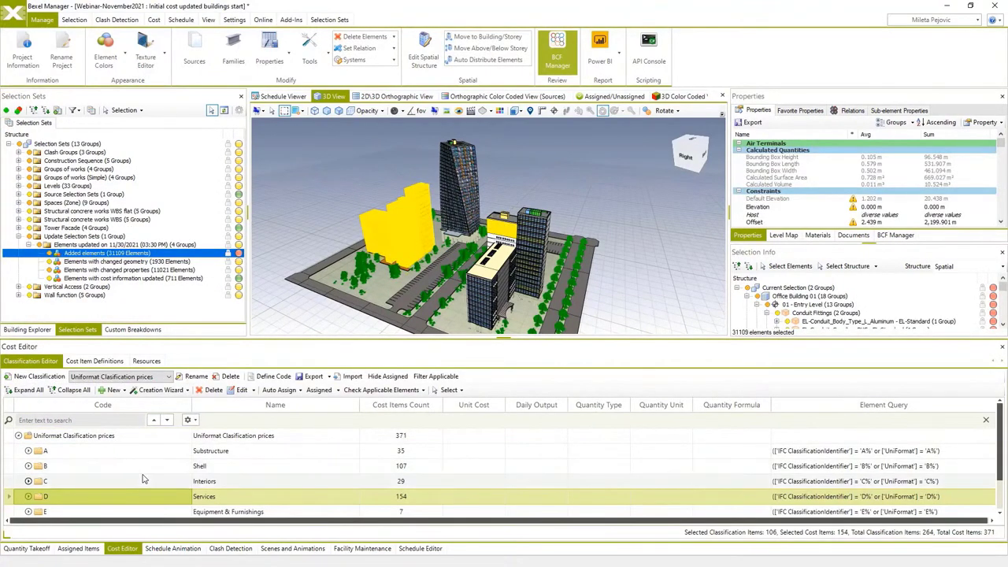
{"action": "left_click", "coordinate": [96, 437]}
{"action": "right_click", "coordinate": [96, 439]}
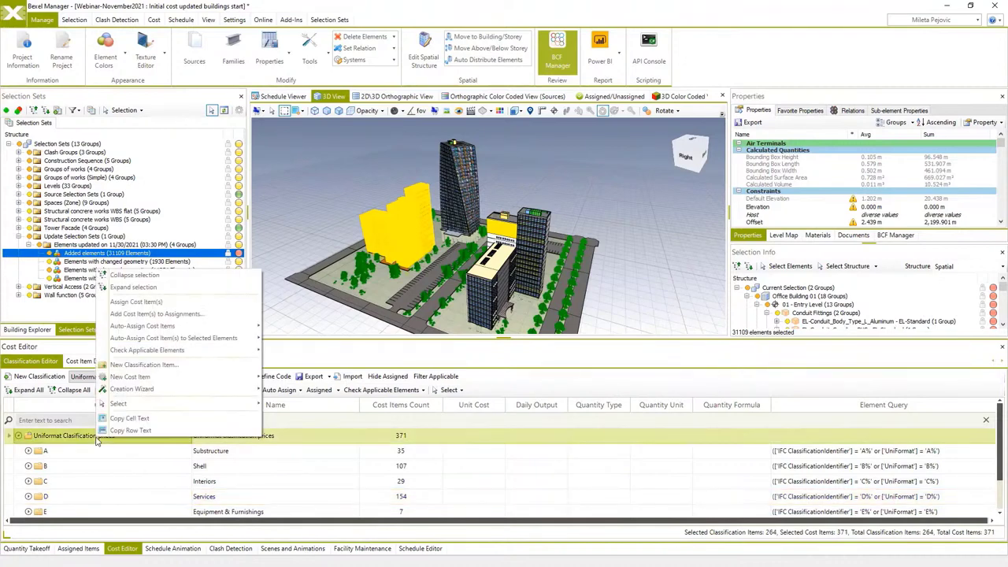
{"action": "mouse_move", "coordinate": [237, 337]}
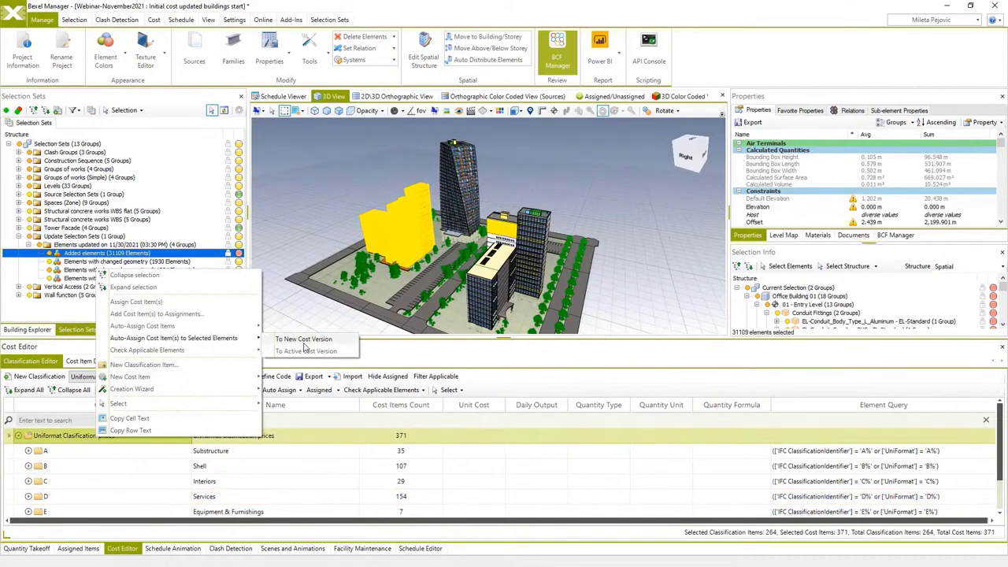
{"action": "left_click", "coordinate": [308, 351]}
{"action": "left_click", "coordinate": [532, 327]}
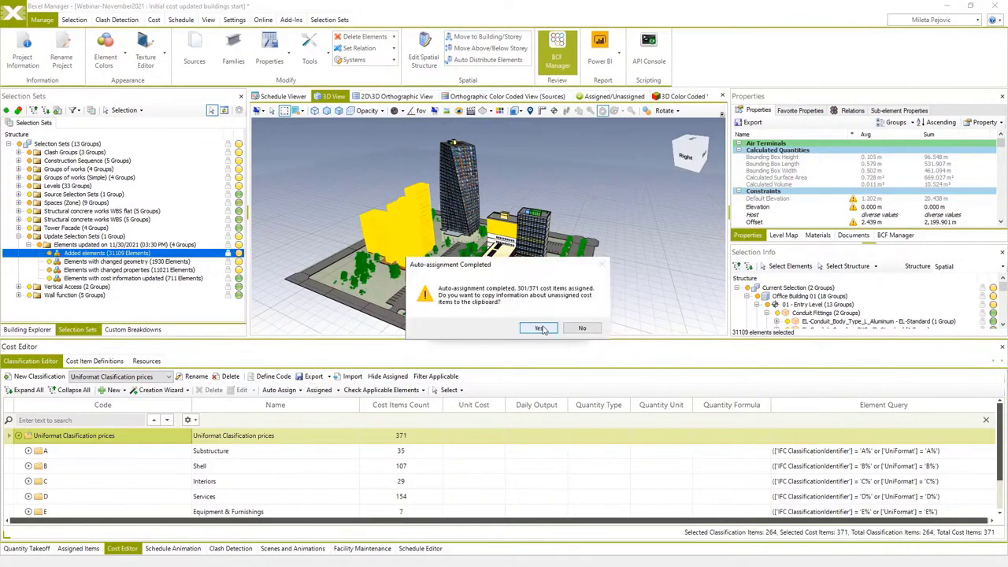
{"action": "left_click", "coordinate": [567, 328]}
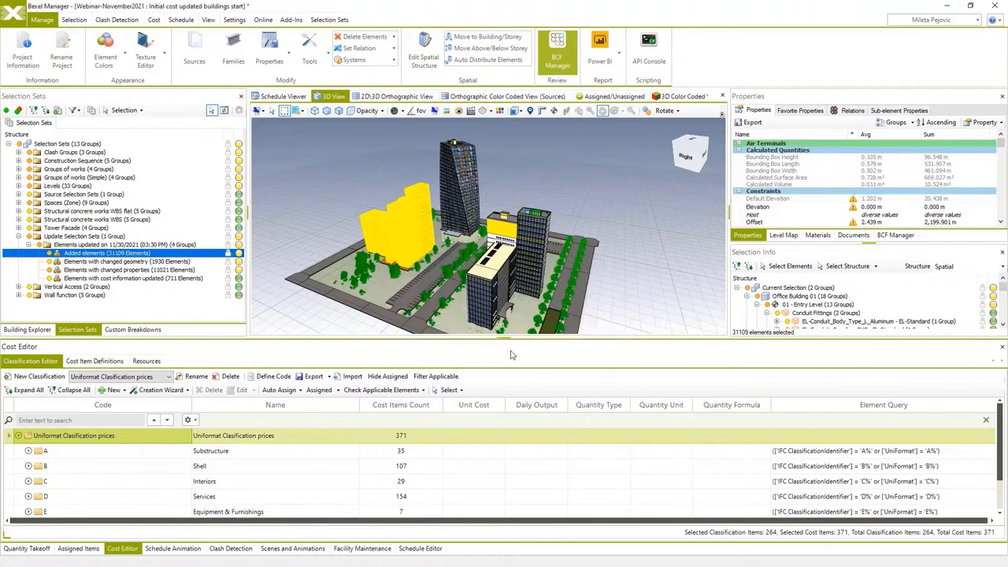
Review the element counts and costs per Uniformat group in the updated cost version's assigned items.
{"action": "left_click", "coordinate": [97, 553]}
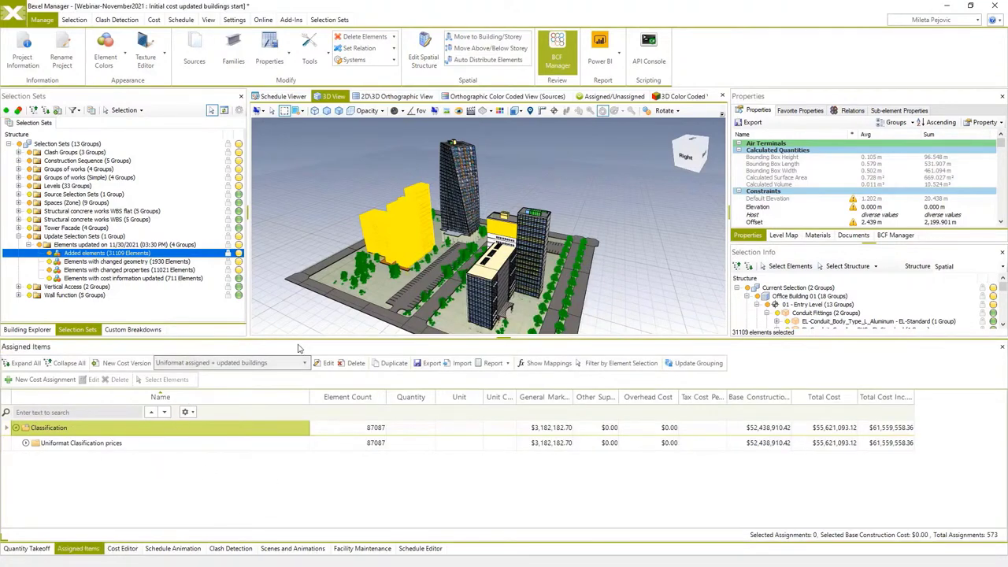
{"action": "left_click", "coordinate": [343, 329]}
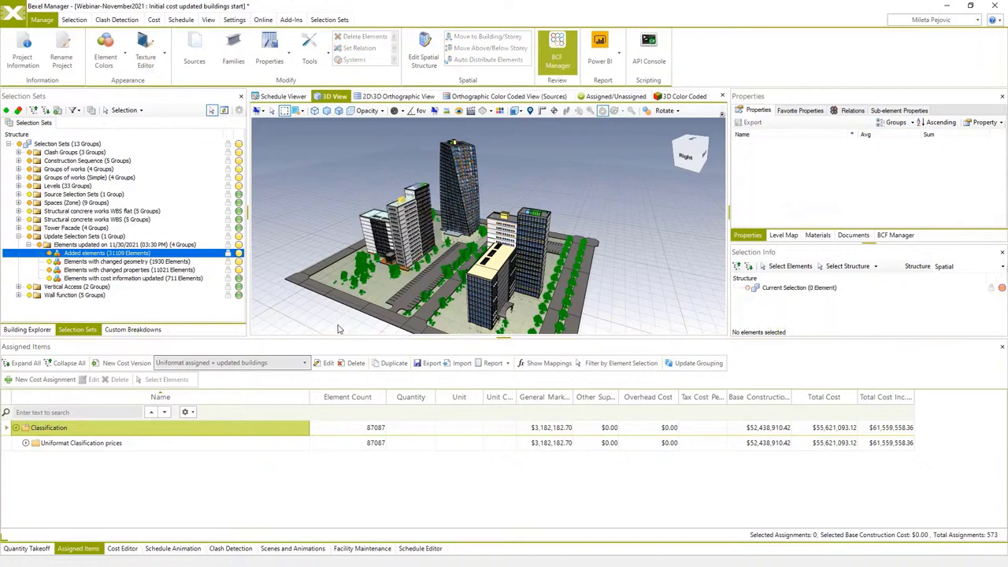
{"action": "left_click", "coordinate": [26, 443]}
{"action": "scroll", "coordinate": [47, 459], "scroll_direction": "down", "scroll_amount": 1}
{"action": "scroll", "coordinate": [47, 457], "scroll_direction": "up", "scroll_amount": 1}
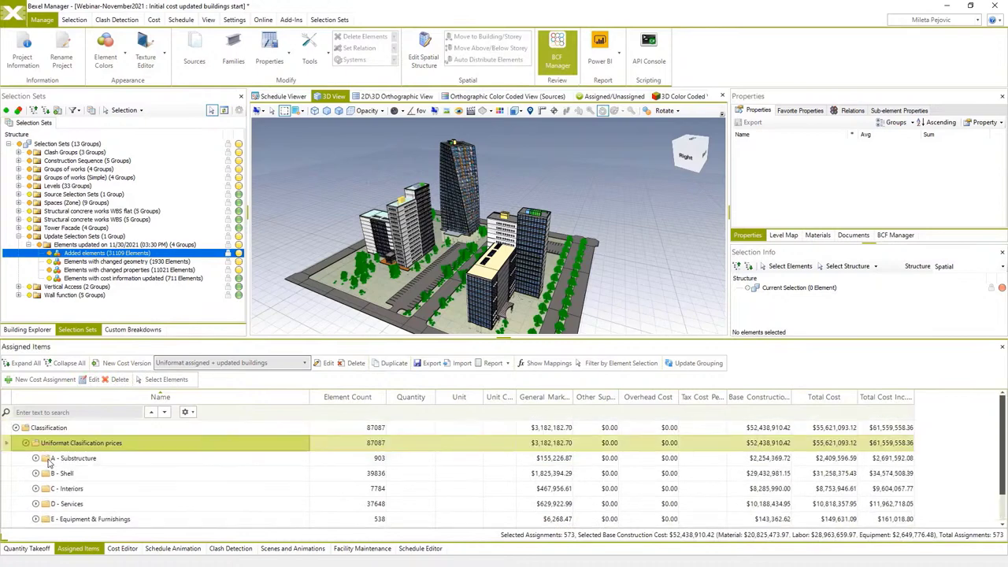
{"action": "left_click", "coordinate": [55, 430]}
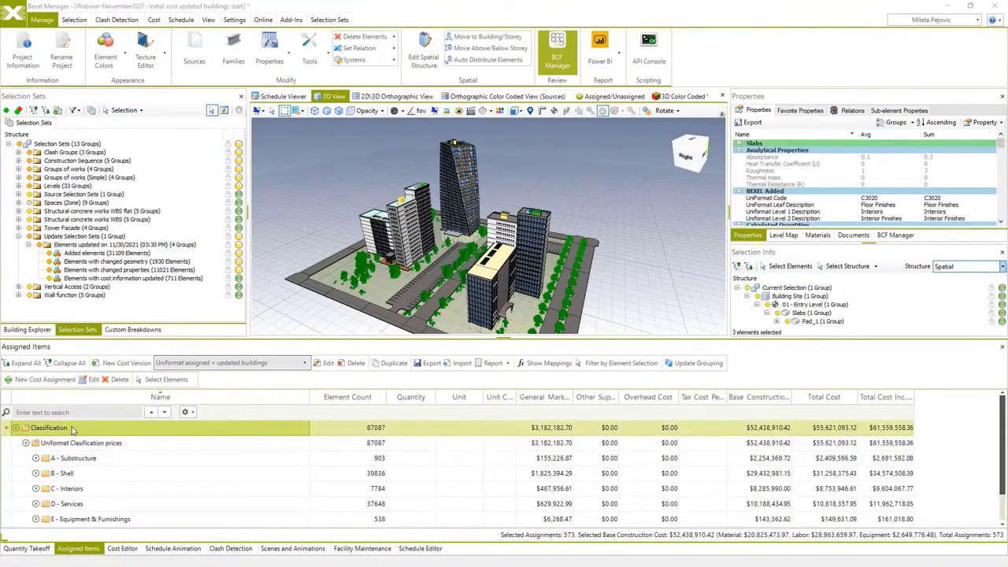
Add Office Building 02 as a new building item to the schedule's "Buildings" zone.
{"action": "left_click", "coordinate": [420, 549]}
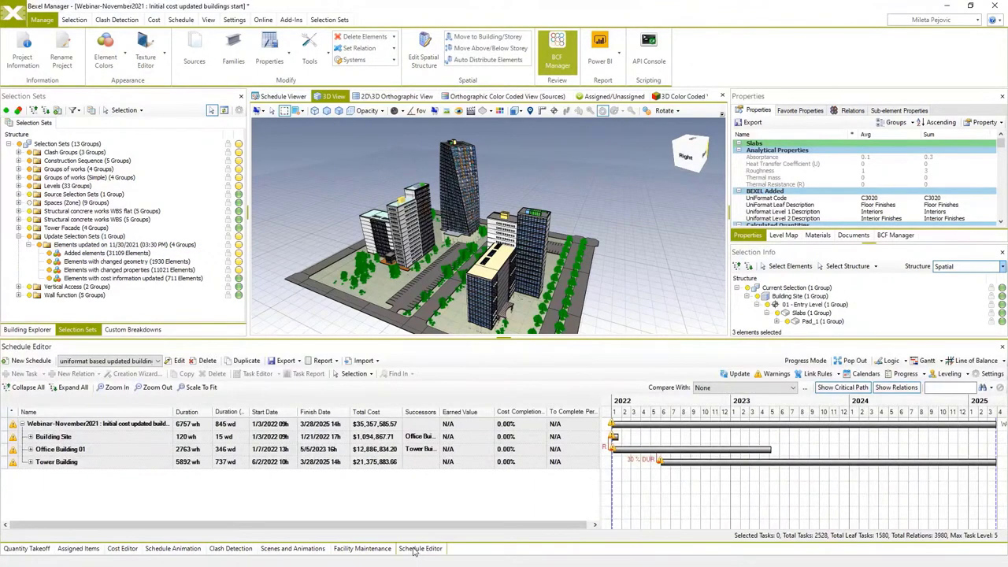
{"action": "left_click", "coordinate": [180, 20]}
{"action": "left_click", "coordinate": [23, 49]}
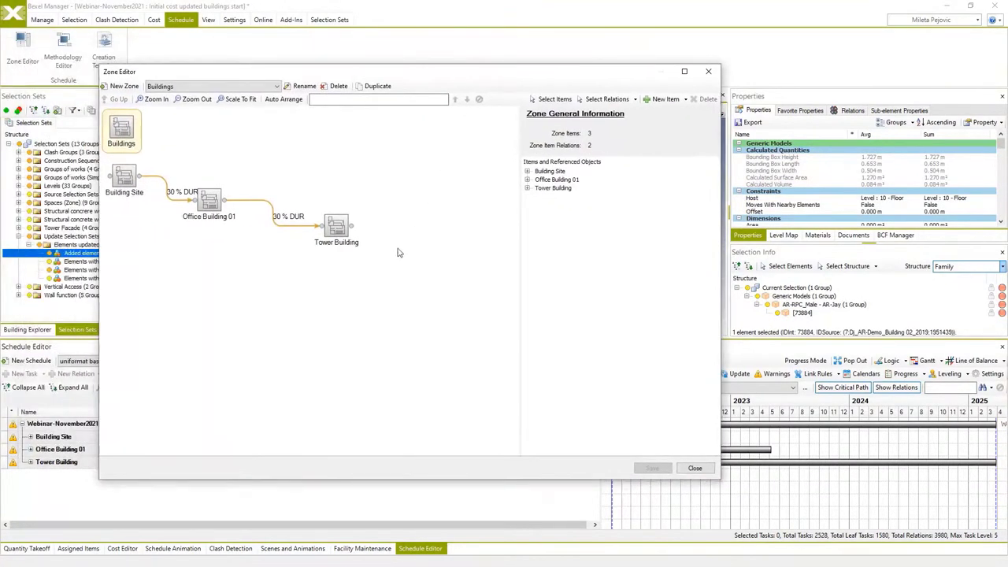
{"action": "right_click", "coordinate": [399, 252]}
{"action": "mouse_move", "coordinate": [429, 254]}
{"action": "left_click", "coordinate": [519, 268]}
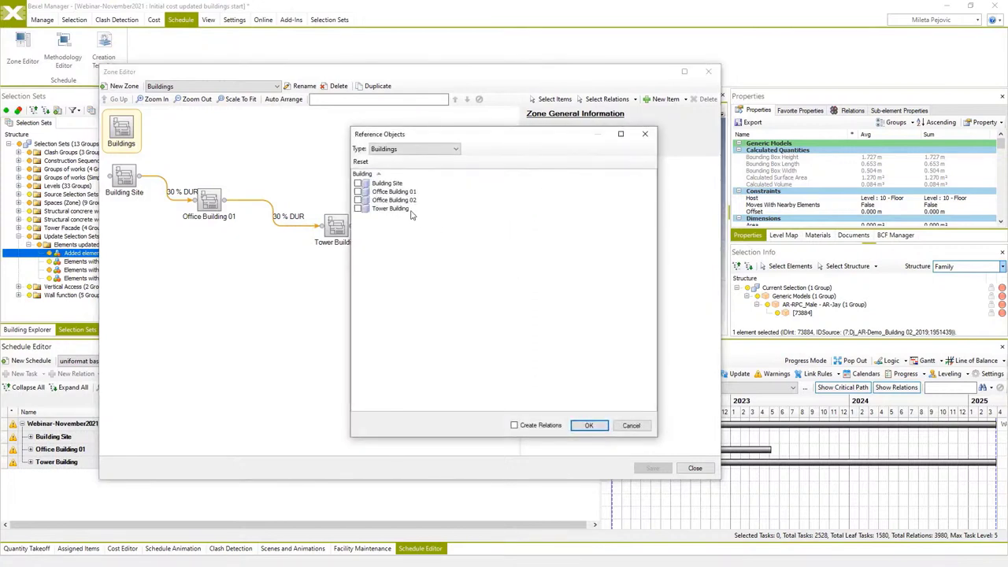
{"action": "left_click", "coordinate": [359, 200]}
{"action": "left_click", "coordinate": [589, 426]}
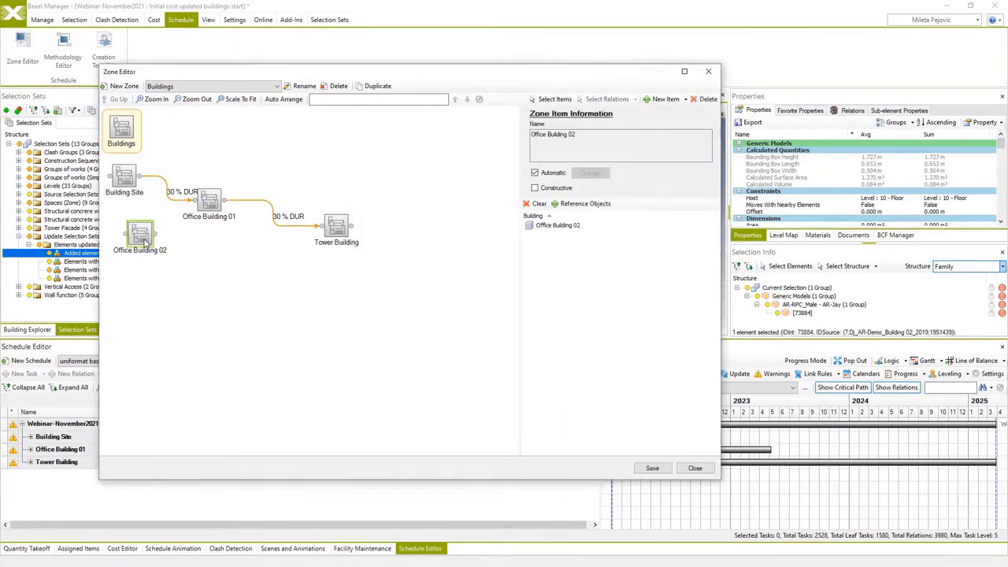
Link Tower Building to Office Building 02 in the zone with a lag of 30 % of duration and save the zone.
{"action": "mouse_move", "coordinate": [144, 243]}
{"action": "left_mouse_down"}
{"action": "mouse_move", "coordinate": [417, 267]}
{"action": "mouse_move", "coordinate": [415, 256]}
{"action": "left_mouse_up"}
{"action": "left_click_drag", "start_coordinate": [352, 229], "coordinate": [398, 247]}
{"action": "left_click", "coordinate": [383, 250]}
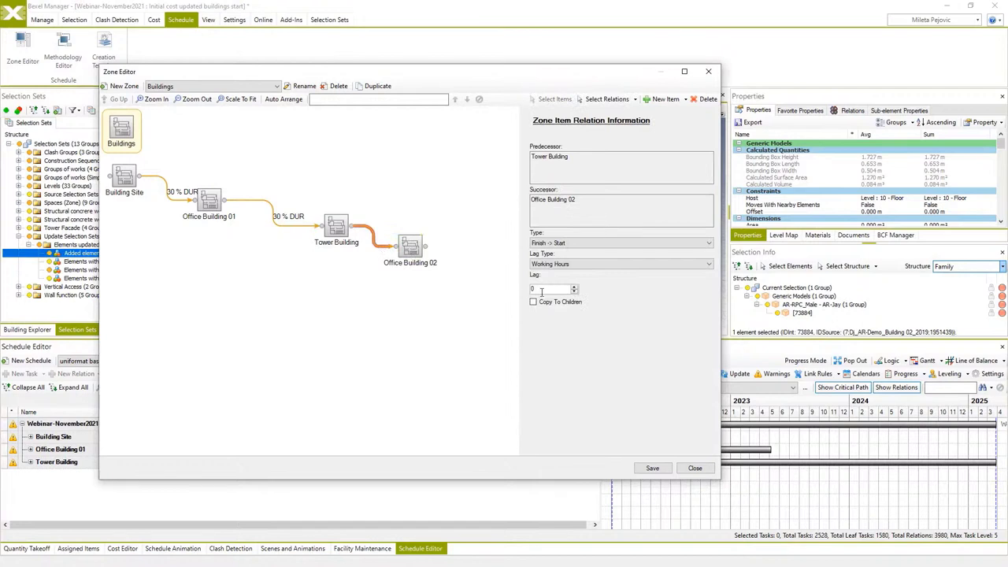
{"action": "left_click", "coordinate": [693, 266]}
{"action": "left_click", "coordinate": [677, 296]}
{"action": "type", "text": "30"}
{"action": "left_click", "coordinate": [469, 335]}
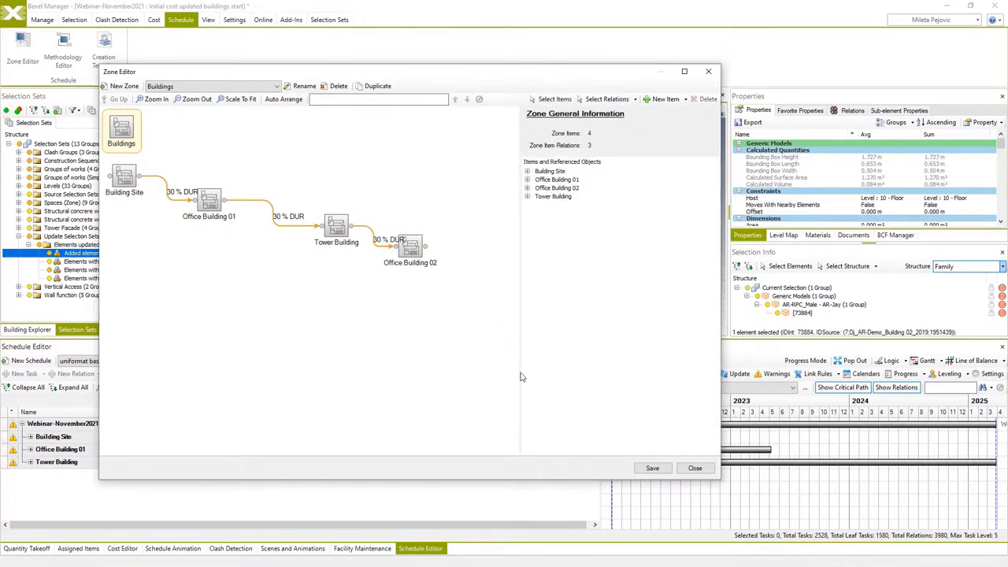
{"action": "left_click", "coordinate": [654, 468]}
{"action": "left_click", "coordinate": [694, 468]}
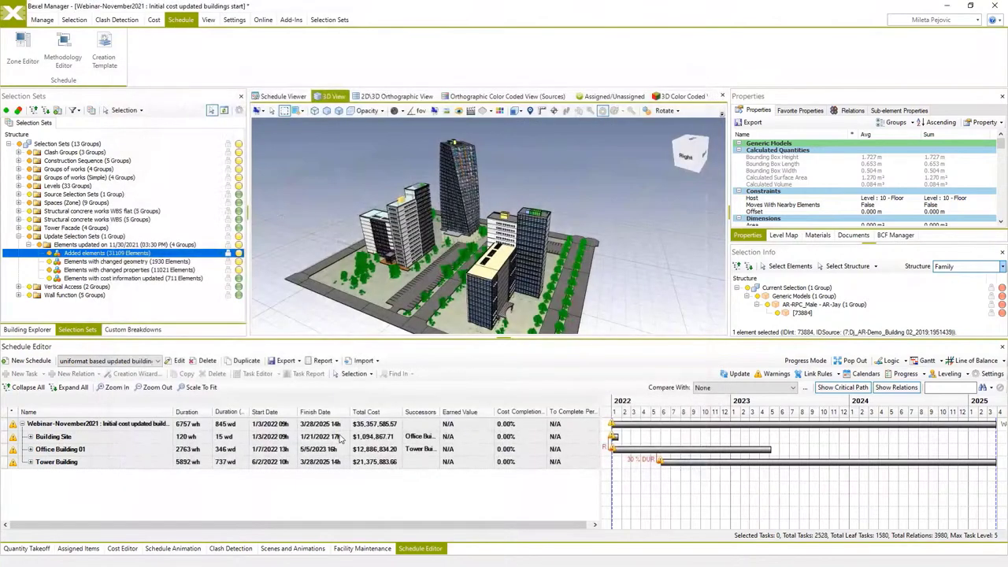
Set the schedule's cost version to "Uniformat assigned + updated buildings".
{"action": "left_click", "coordinate": [178, 359]}
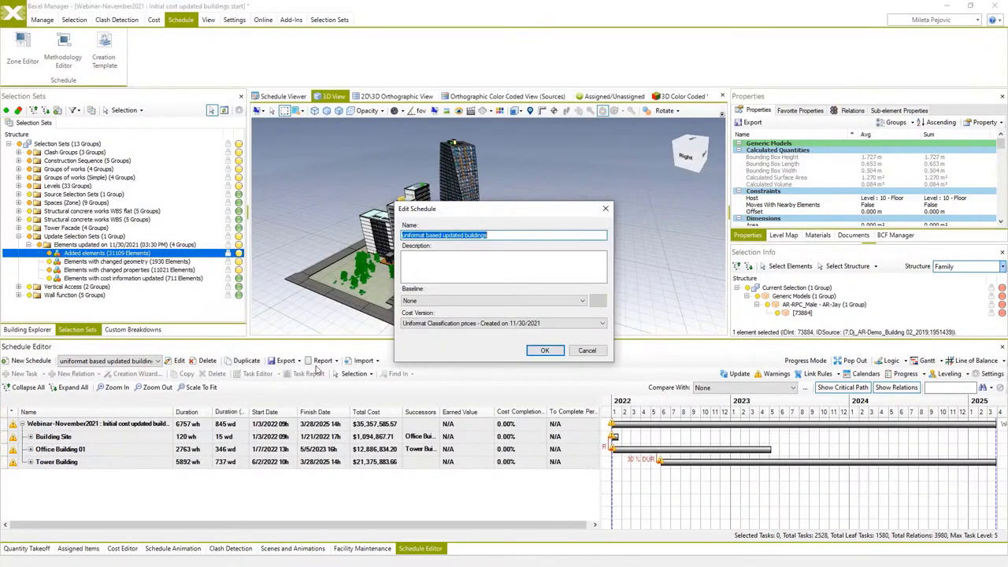
{"action": "left_click", "coordinate": [601, 326]}
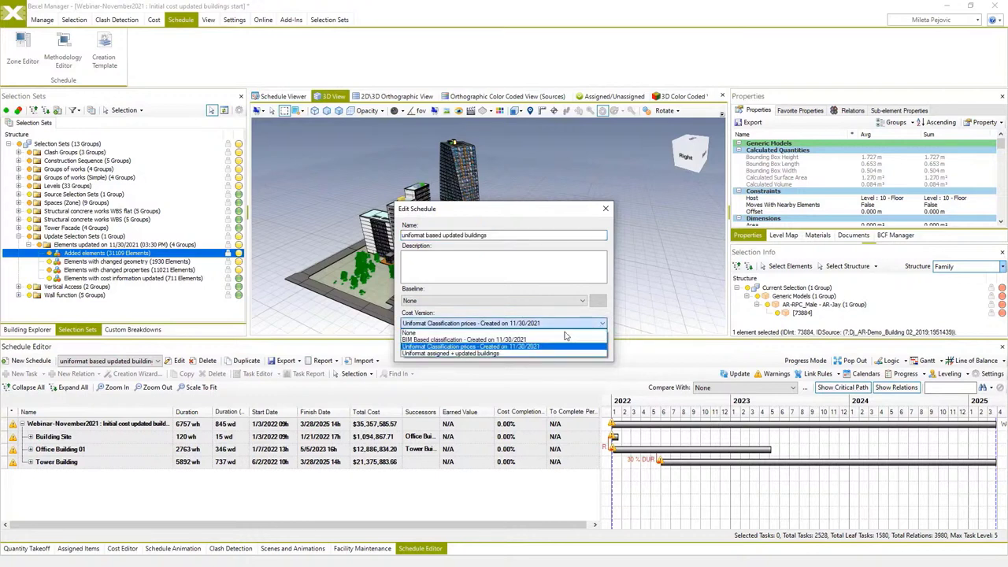
{"action": "left_click", "coordinate": [493, 353]}
{"action": "left_click", "coordinate": [535, 351]}
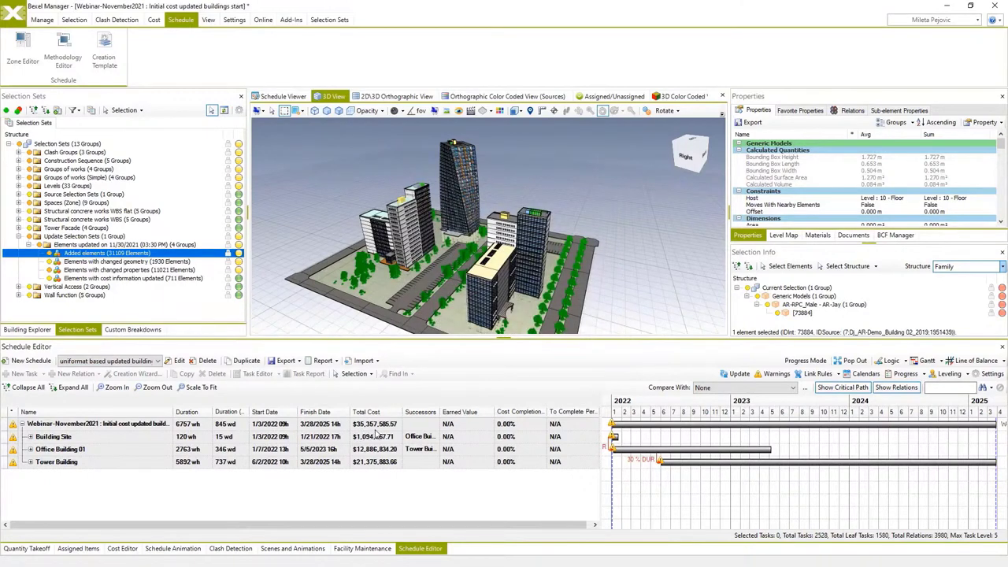
Check the creation rule and link rule warnings of the schedule update and run the update.
{"action": "left_click", "coordinate": [743, 381]}
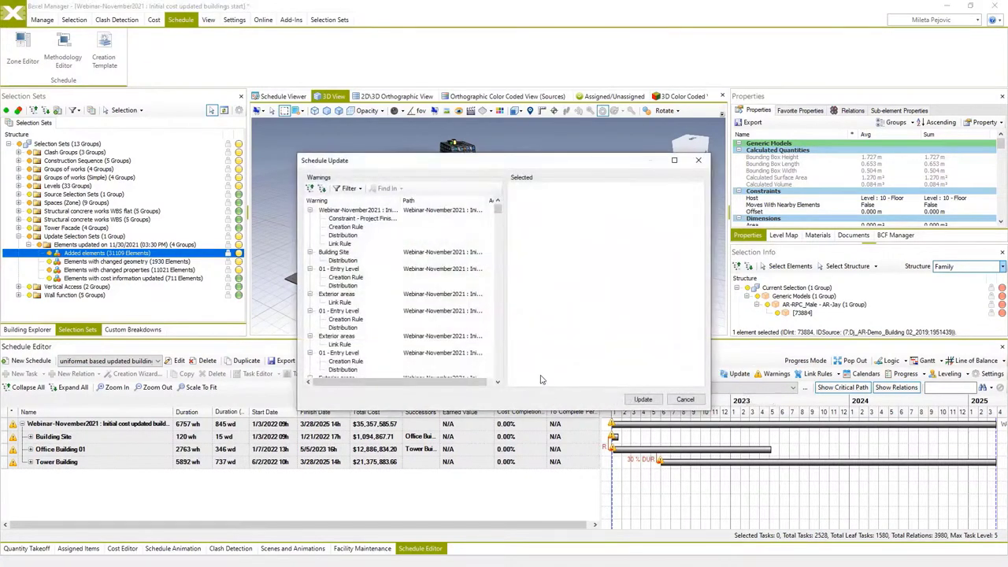
{"action": "scroll", "coordinate": [413, 278], "scroll_direction": "down", "scroll_amount": 5}
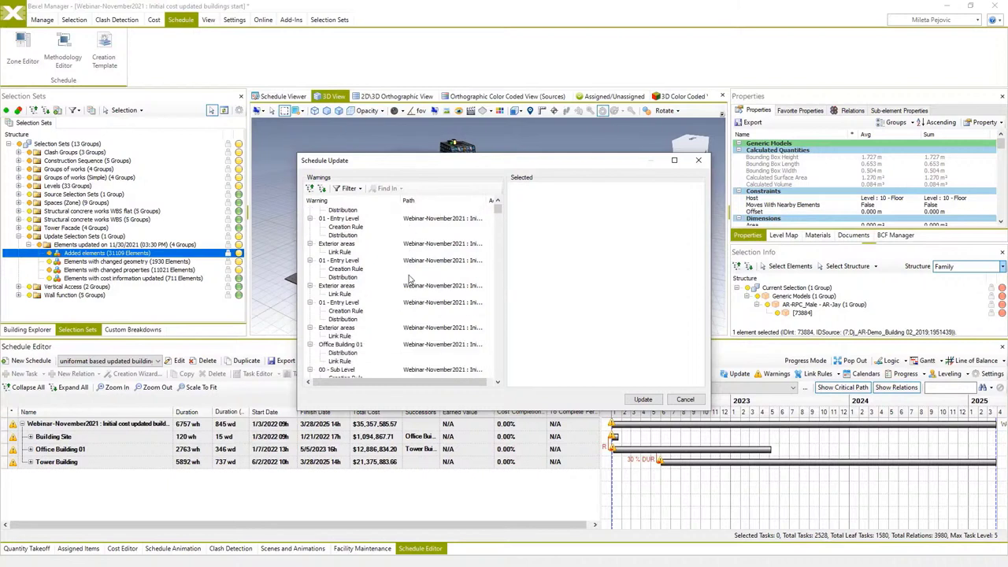
{"action": "left_click", "coordinate": [344, 269]}
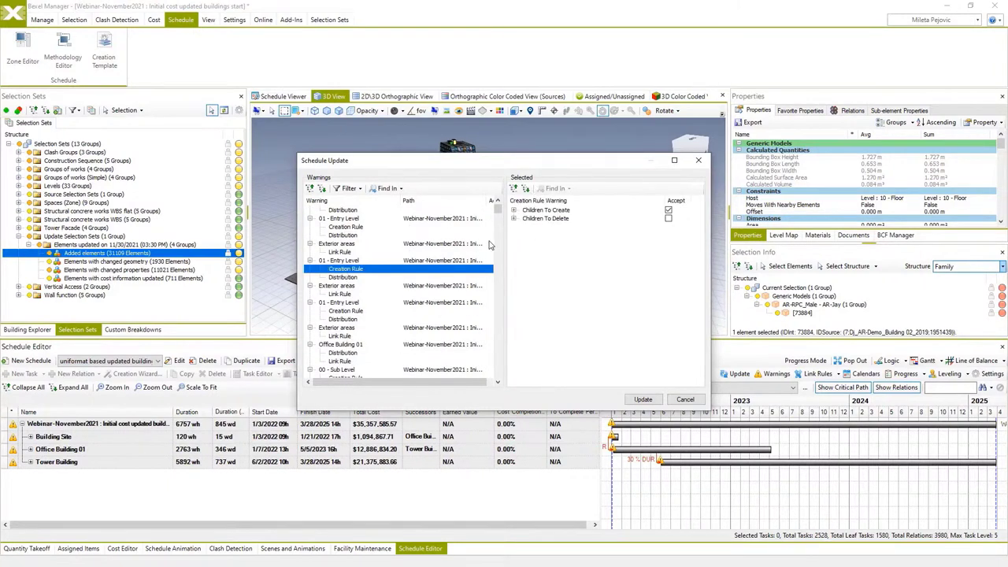
{"action": "left_click", "coordinate": [342, 296]}
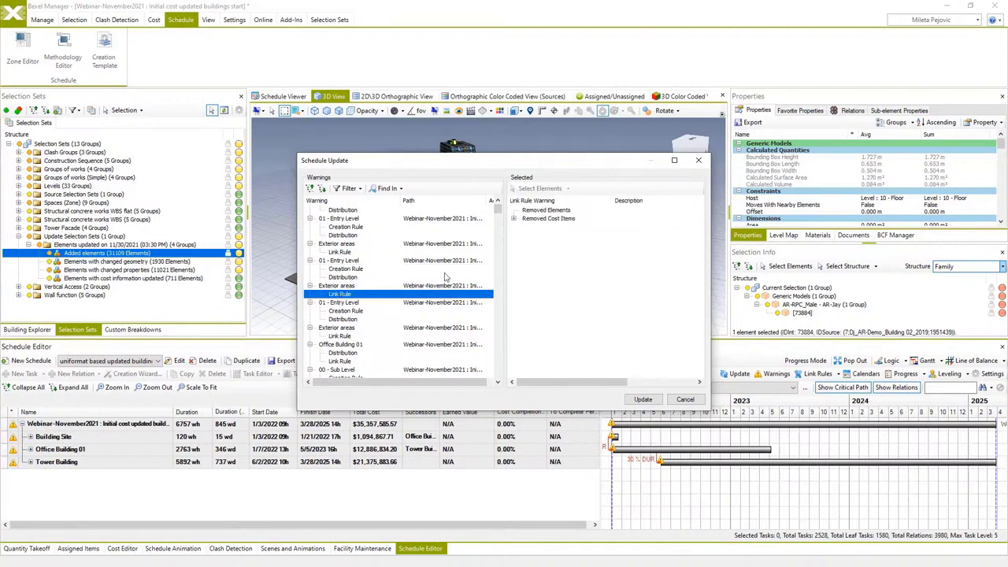
{"action": "left_click", "coordinate": [642, 400]}
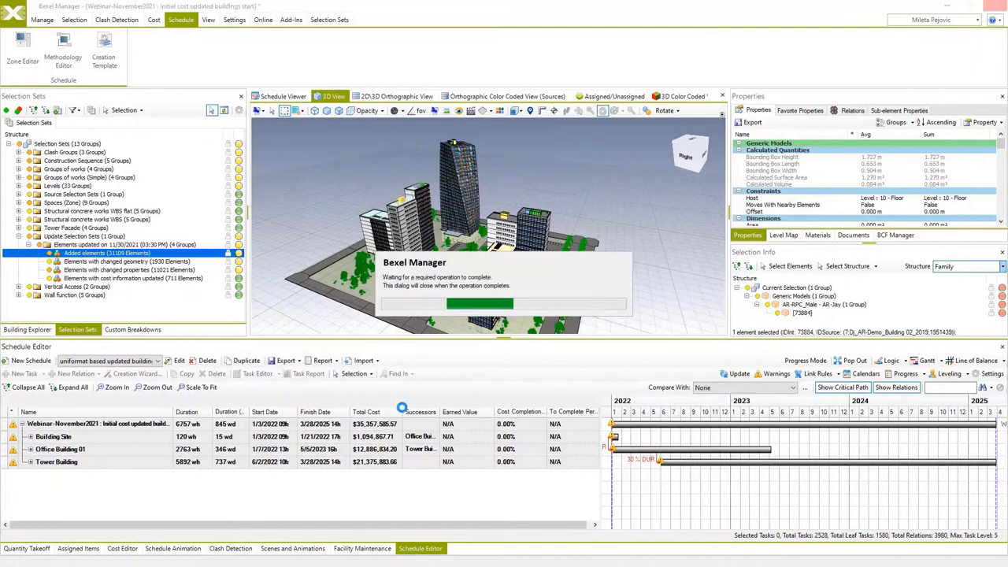
{"action": "left_click", "coordinate": [557, 327]}
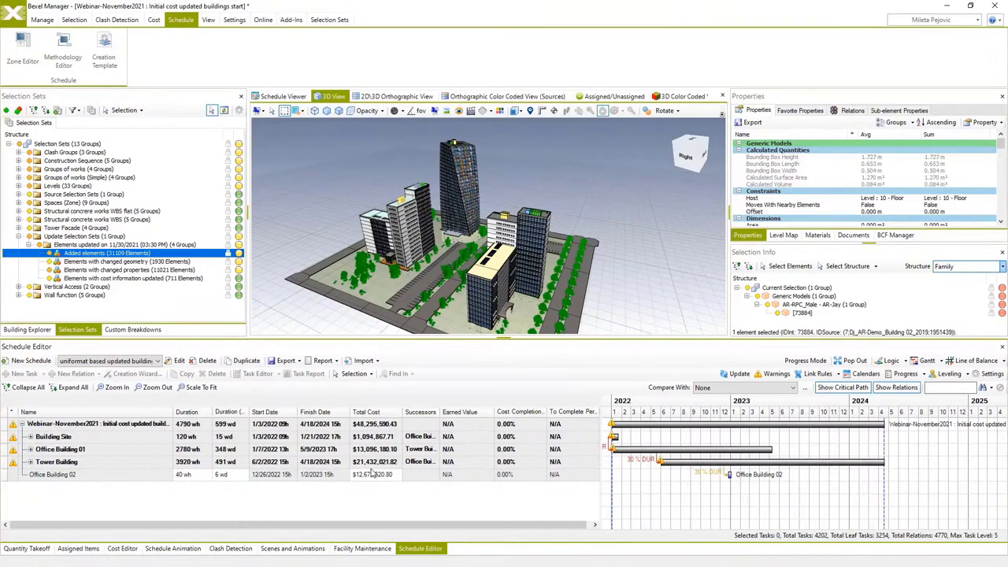
Load the "Uniformat based" creation template into the Creation Wizard for the Office Building 02 task.
{"action": "left_click", "coordinate": [61, 476]}
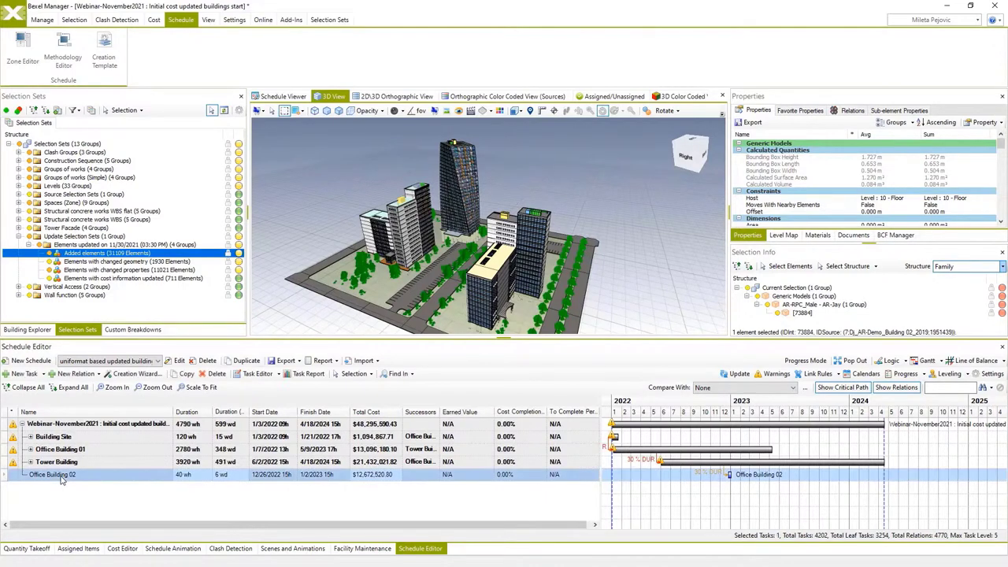
{"action": "right_click", "coordinate": [61, 480]}
{"action": "left_click", "coordinate": [102, 400]}
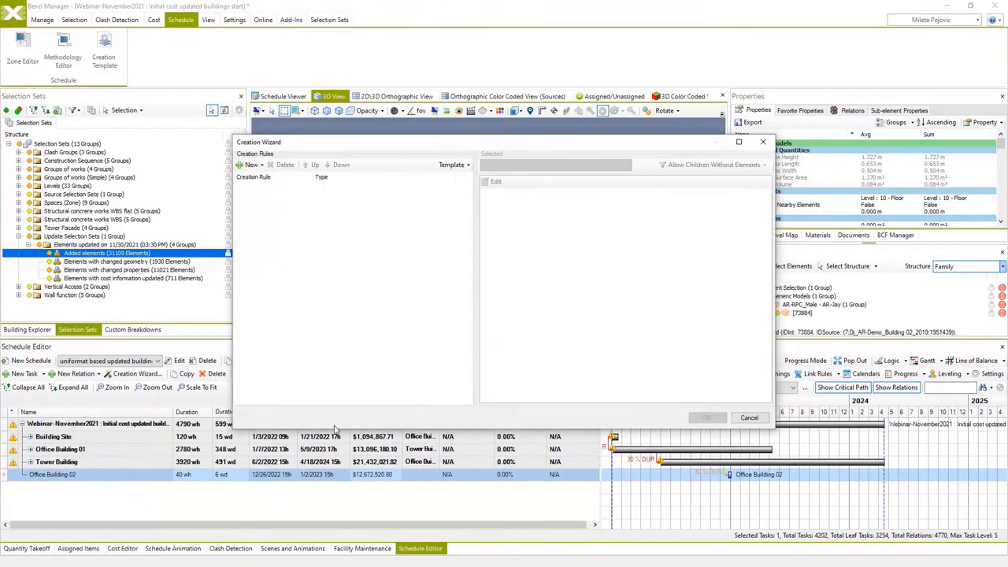
{"action": "left_click", "coordinate": [453, 165]}
{"action": "left_click", "coordinate": [461, 189]}
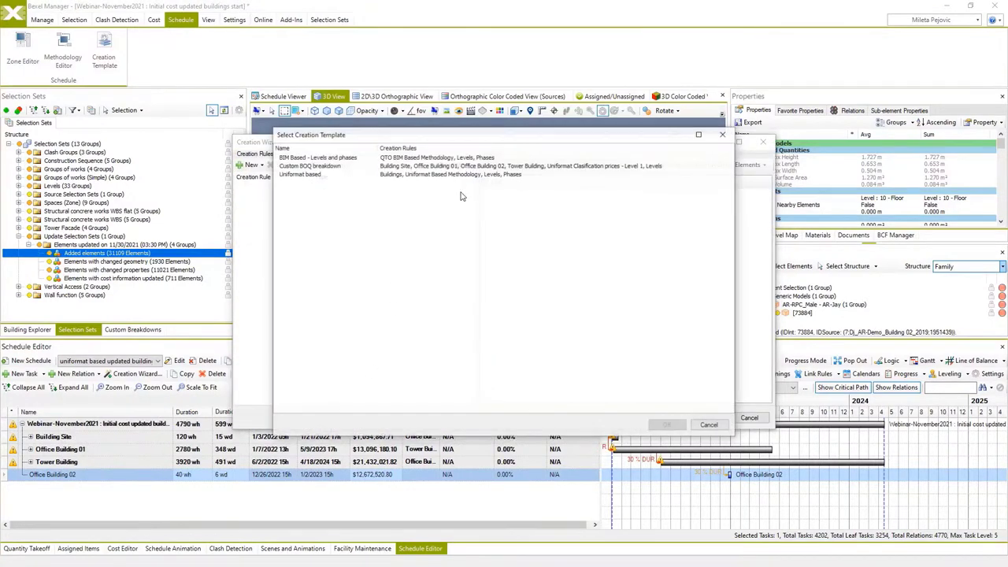
{"action": "left_click", "coordinate": [315, 174]}
{"action": "left_click", "coordinate": [666, 425]}
Remove the Buildings rule from the creation rules and generate the subtasks of Office Building 02.
{"action": "left_click", "coordinate": [266, 187]}
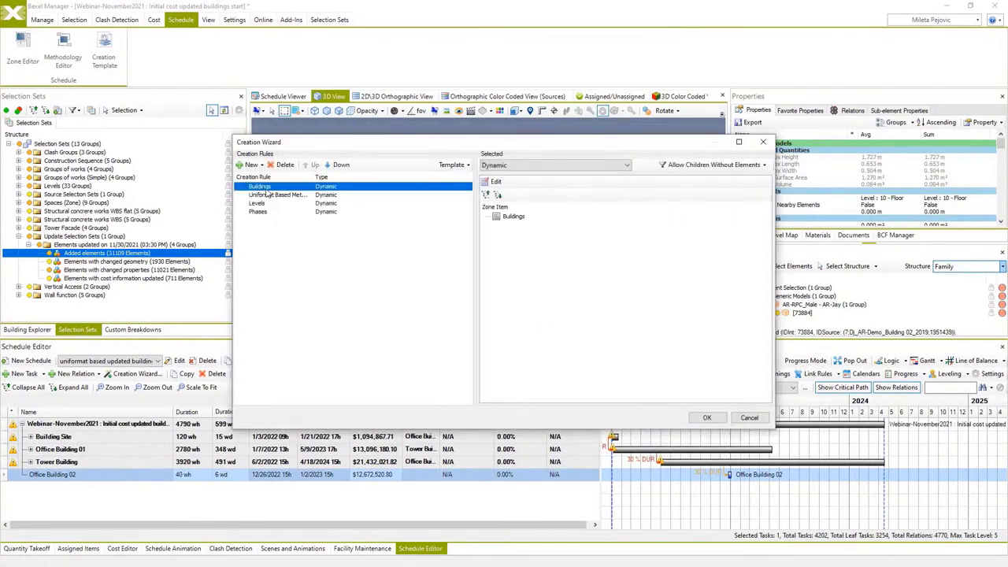
{"action": "left_click", "coordinate": [284, 165]}
{"action": "left_click", "coordinate": [526, 328]}
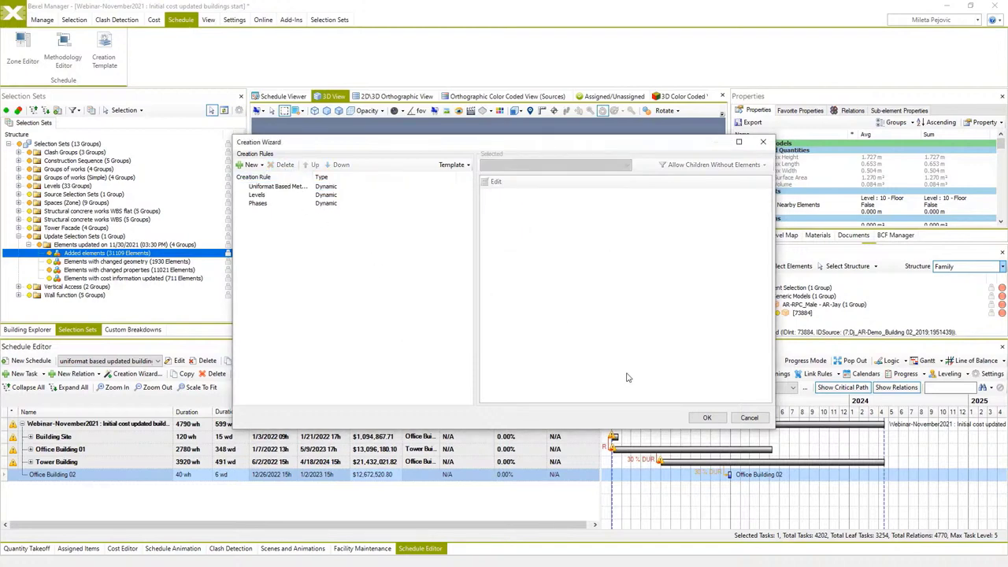
{"action": "left_click", "coordinate": [707, 417]}
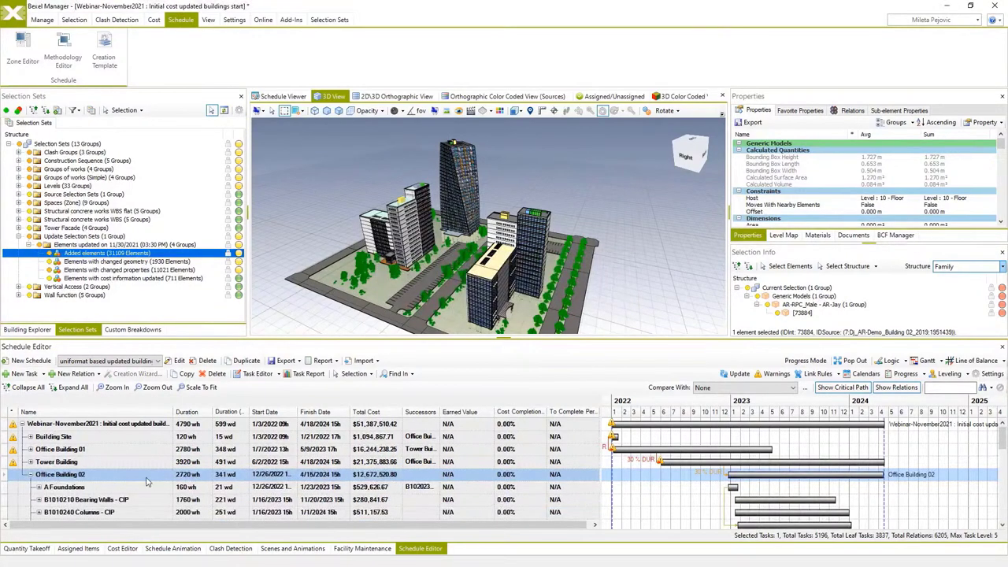
Collapse the Office Building 02 tasks and open the task report for the entire project.
{"action": "left_click", "coordinate": [30, 474]}
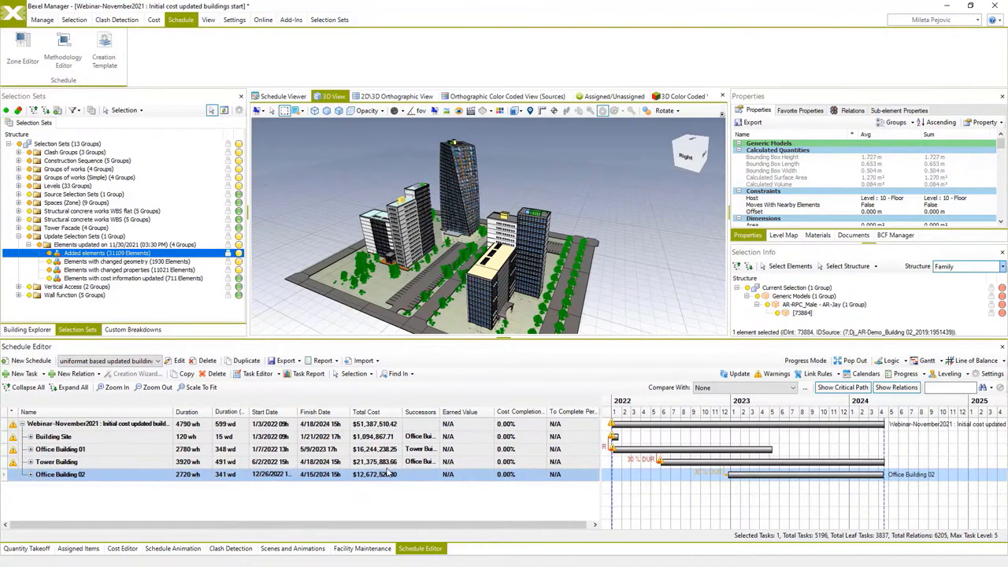
{"action": "left_click", "coordinate": [134, 423]}
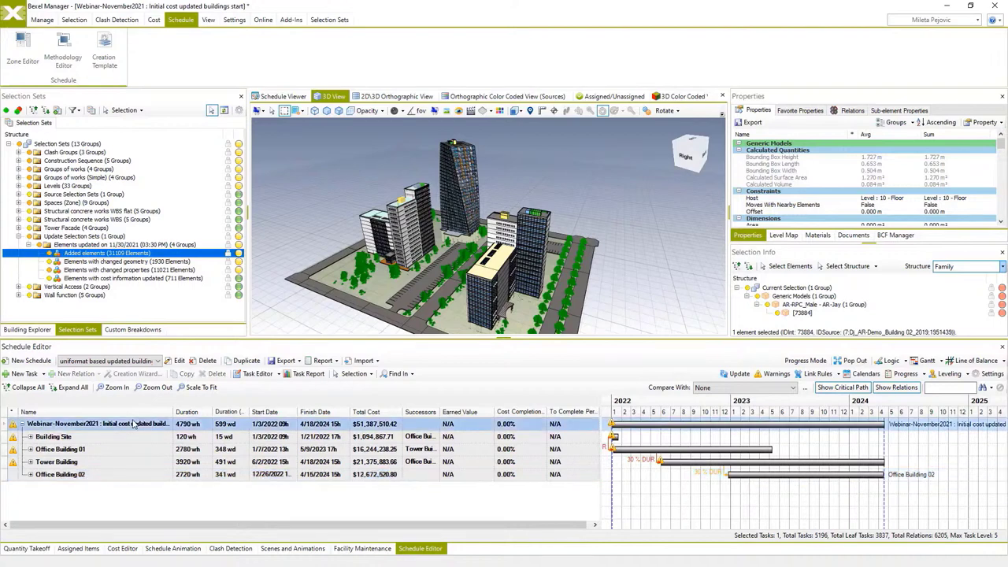
{"action": "left_click", "coordinate": [308, 374]}
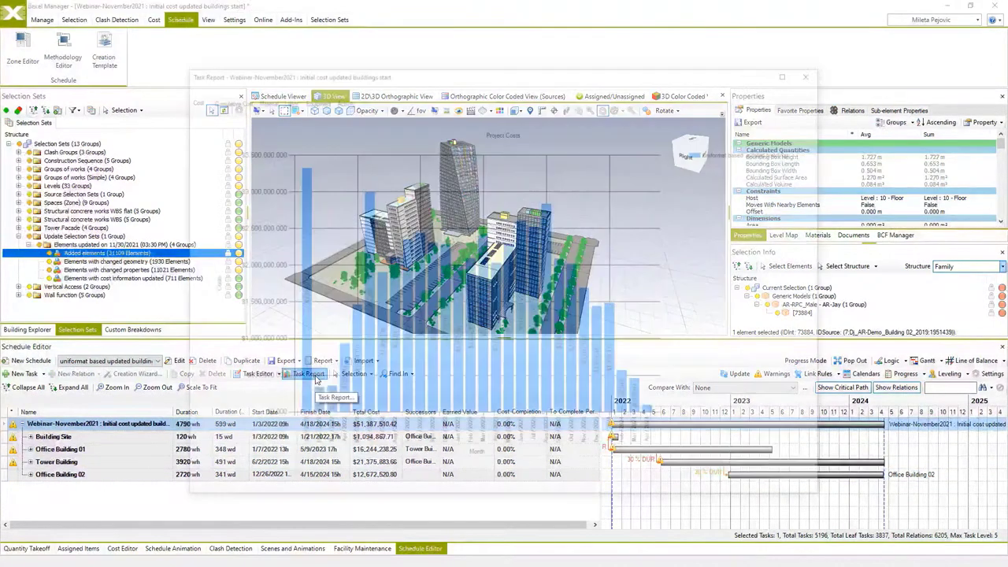
Review the project's cumulative cost and activity quantity charts in the task report, then close the report.
{"action": "left_click", "coordinate": [227, 99]}
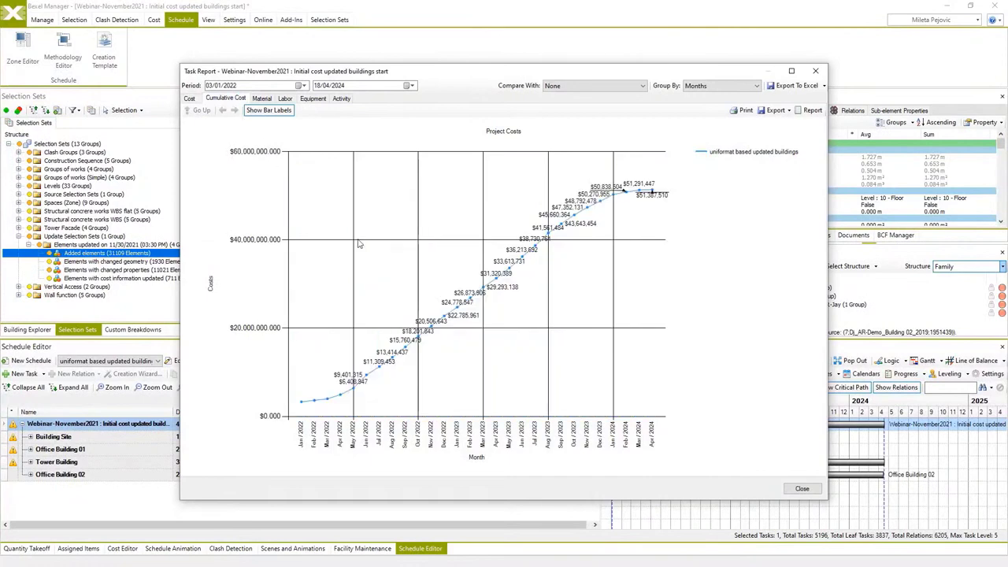
{"action": "left_click", "coordinate": [341, 98]}
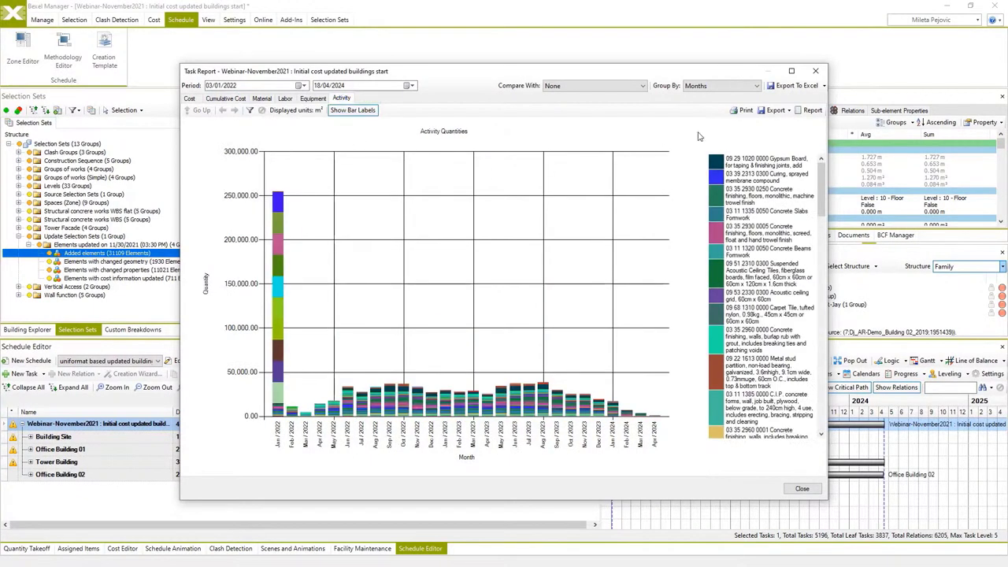
{"action": "left_click", "coordinate": [813, 72]}
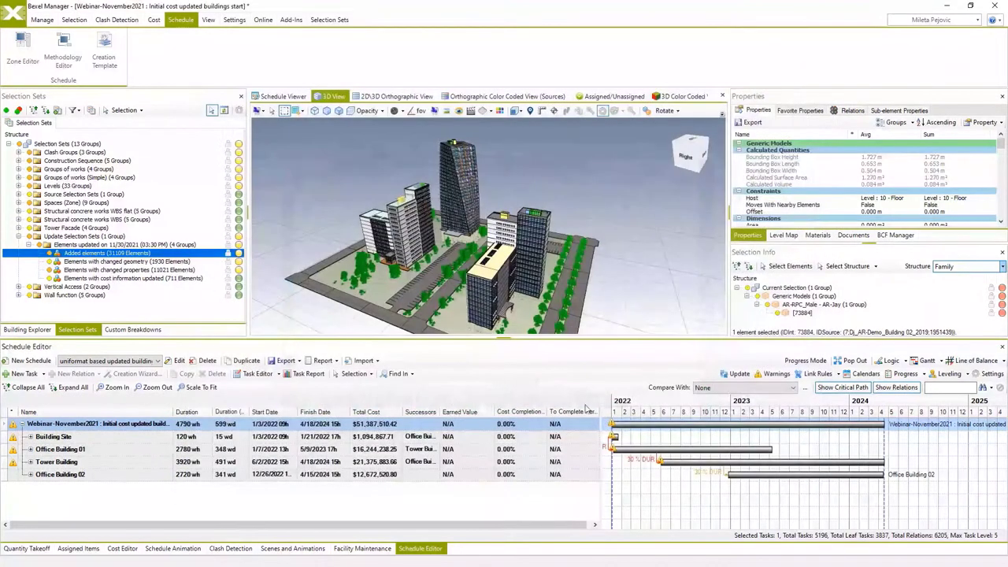
Examine the line of balance diagram for Office Building 01 and the Tower Building in the enlarged schedule editor, then dock the editor again.
{"action": "left_click", "coordinate": [974, 361]}
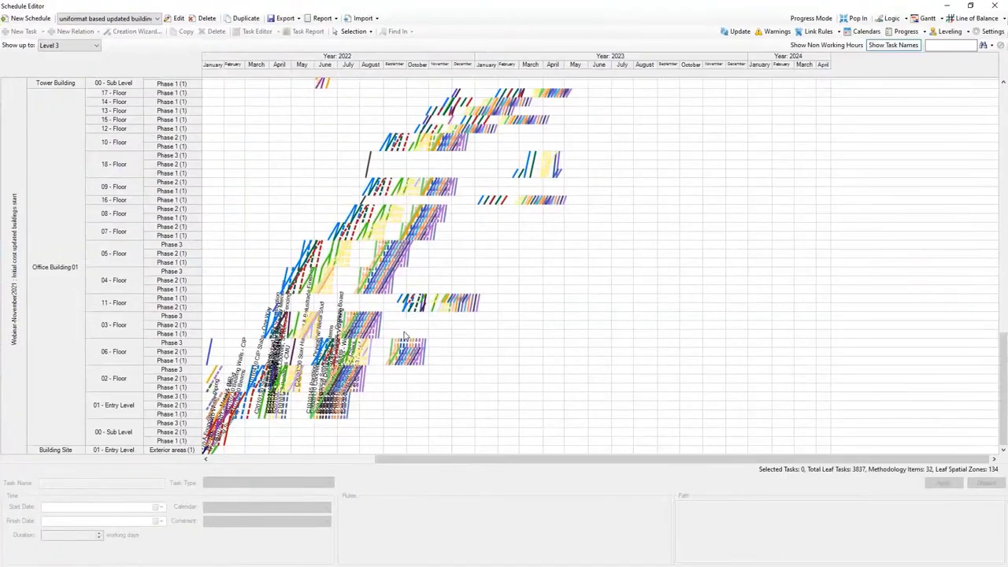
{"action": "scroll", "coordinate": [404, 337], "scroll_direction": "up", "scroll_amount": 8}
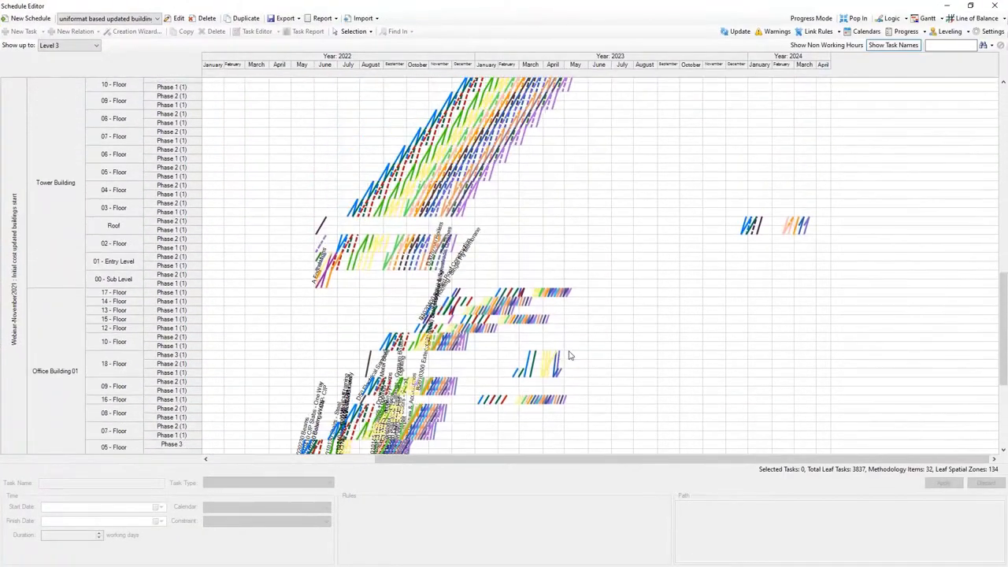
{"action": "left_click", "coordinate": [857, 18]}
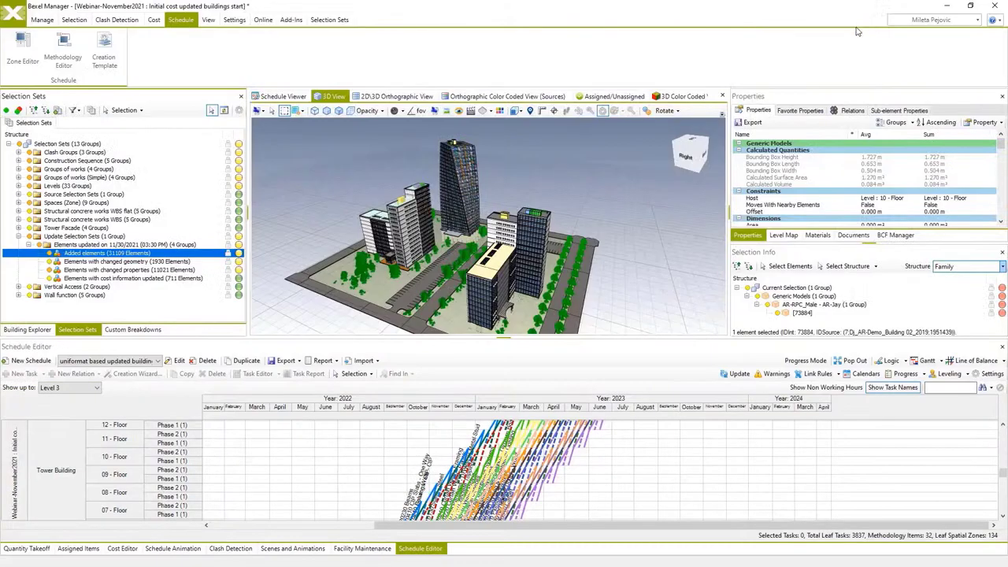
Play the schedule animation from the project start in the Schedule Viewer with no elements selected.
{"action": "left_click", "coordinate": [173, 549]}
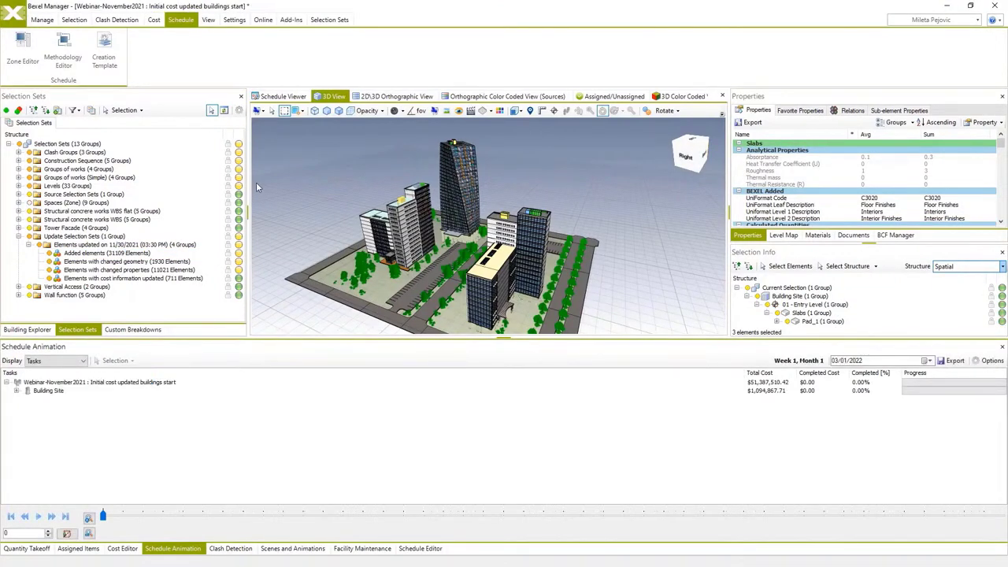
{"action": "left_click", "coordinate": [289, 97]}
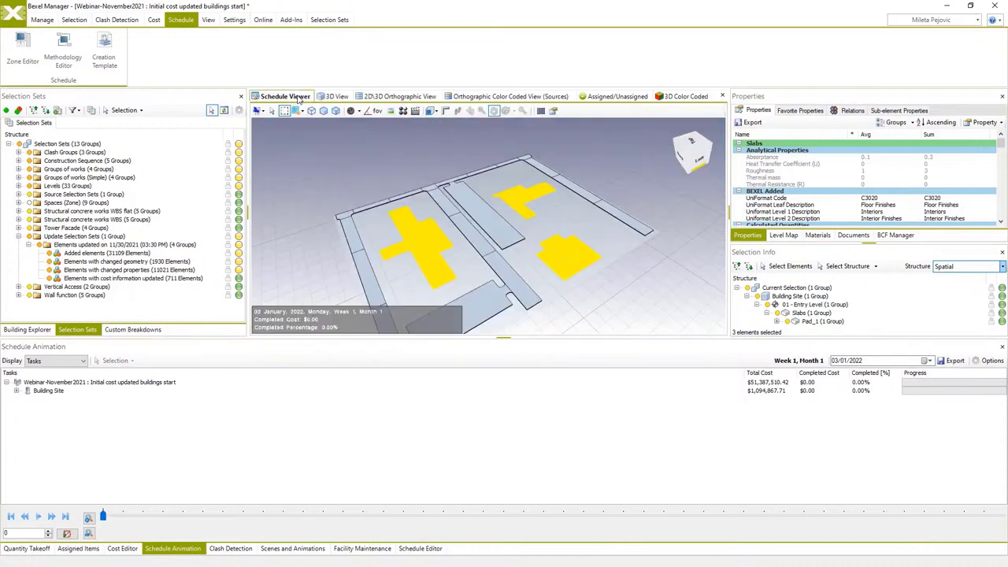
{"action": "left_click", "coordinate": [323, 288]}
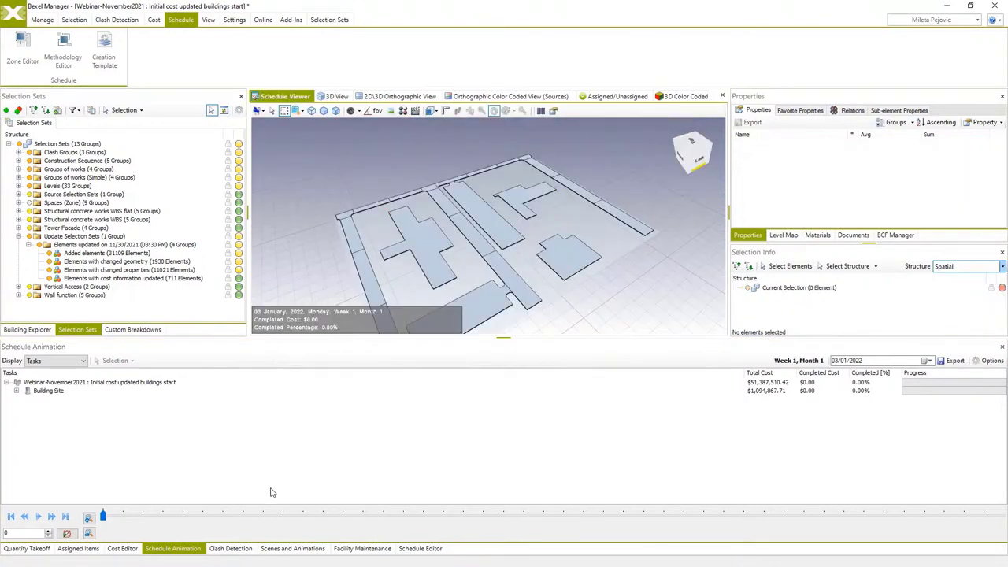
{"action": "left_click", "coordinate": [38, 517]}
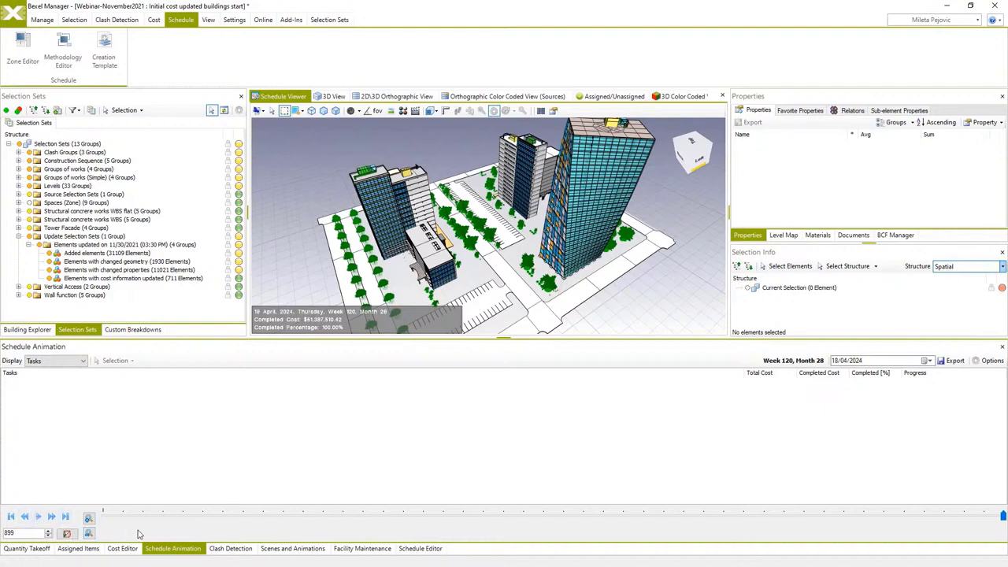
Return to the schedule editor, then switch to the Power BI report and examine the 5D Estimation charts and Construction Costs Estimation table.
{"action": "left_click", "coordinate": [420, 549]}
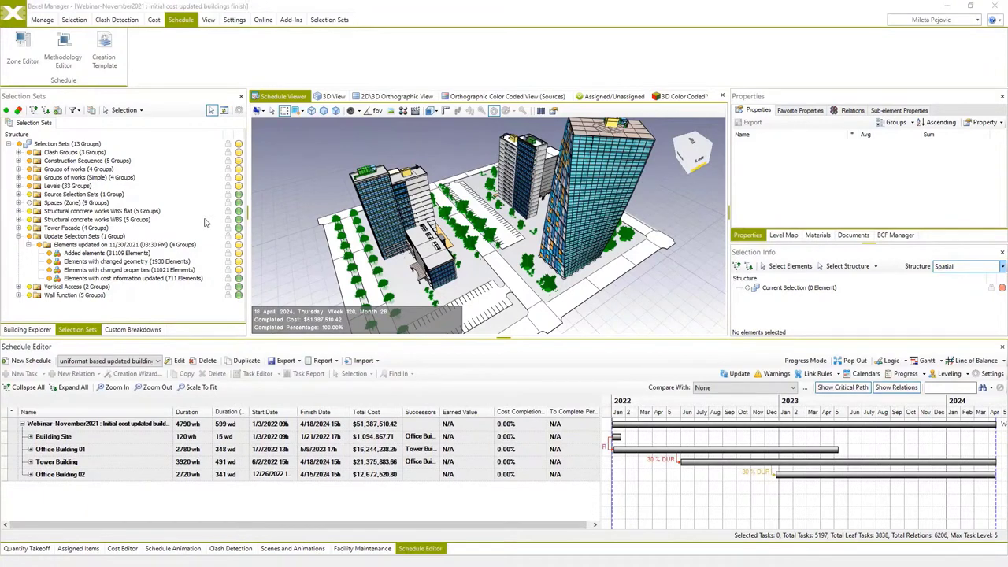
{"action": "left_click", "coordinate": [43, 21]}
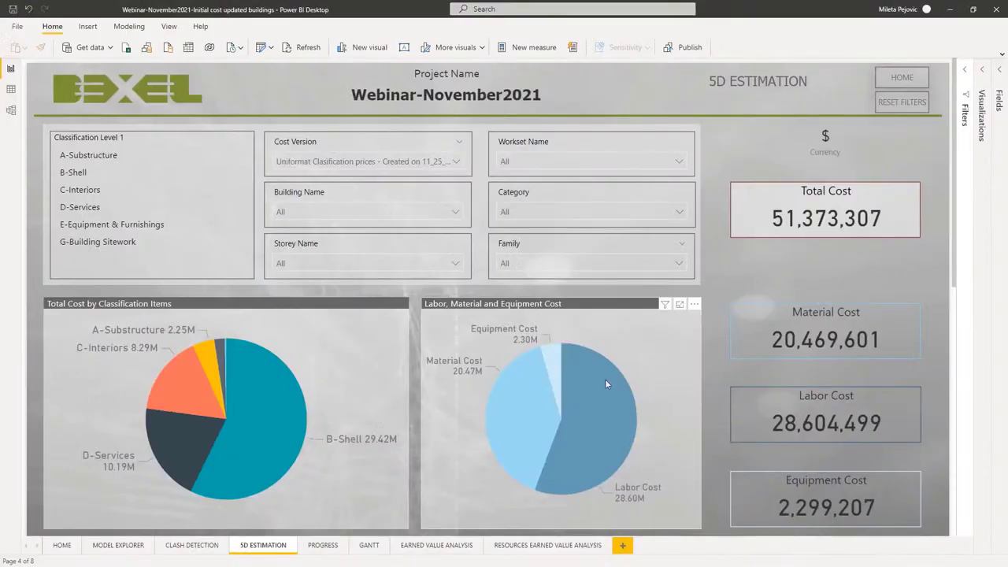
{"action": "scroll", "coordinate": [728, 285], "scroll_direction": "down", "scroll_amount": 3}
{"action": "scroll", "coordinate": [727, 282], "scroll_direction": "down", "scroll_amount": 4}
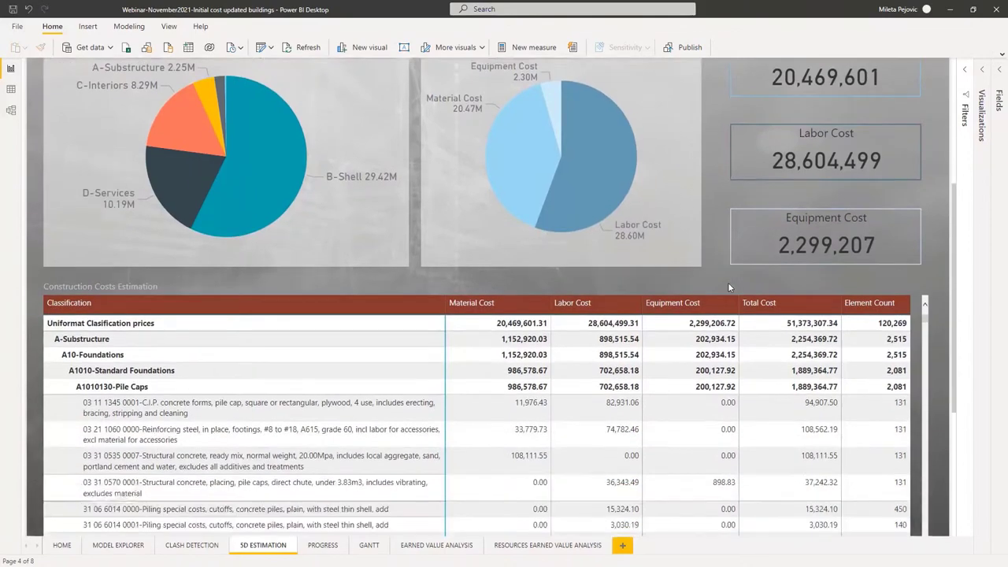
{"action": "scroll", "coordinate": [917, 327], "scroll_direction": "down", "scroll_amount": 5}
{"action": "scroll", "coordinate": [917, 327], "scroll_direction": "down", "scroll_amount": 3}
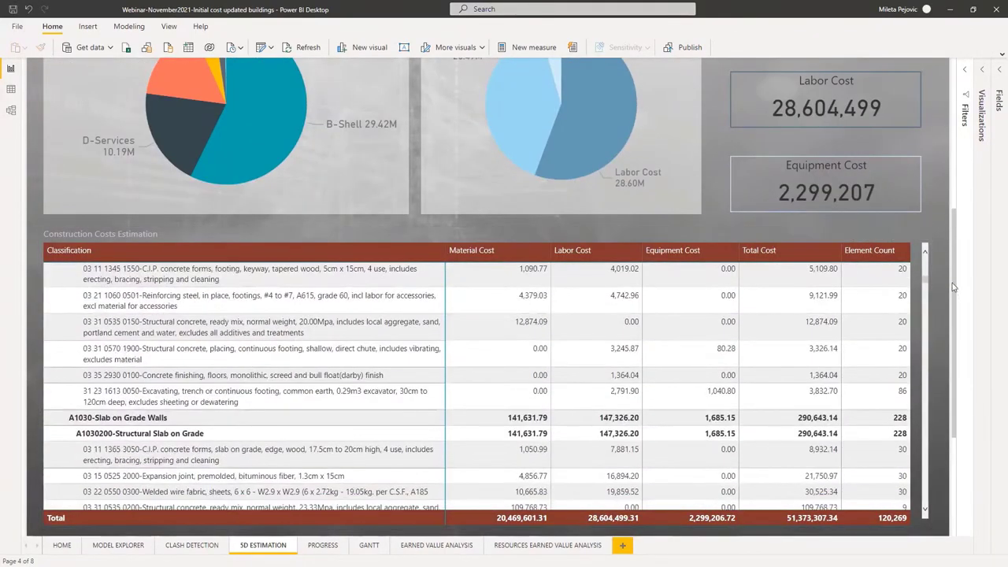
{"action": "scroll", "coordinate": [941, 330], "scroll_direction": "down", "scroll_amount": 1}
{"action": "scroll", "coordinate": [618, 262], "scroll_direction": "up", "scroll_amount": 5}
{"action": "scroll", "coordinate": [619, 261], "scroll_direction": "up", "scroll_amount": 5}
{"action": "scroll", "coordinate": [702, 187], "scroll_direction": "up", "scroll_amount": 3}
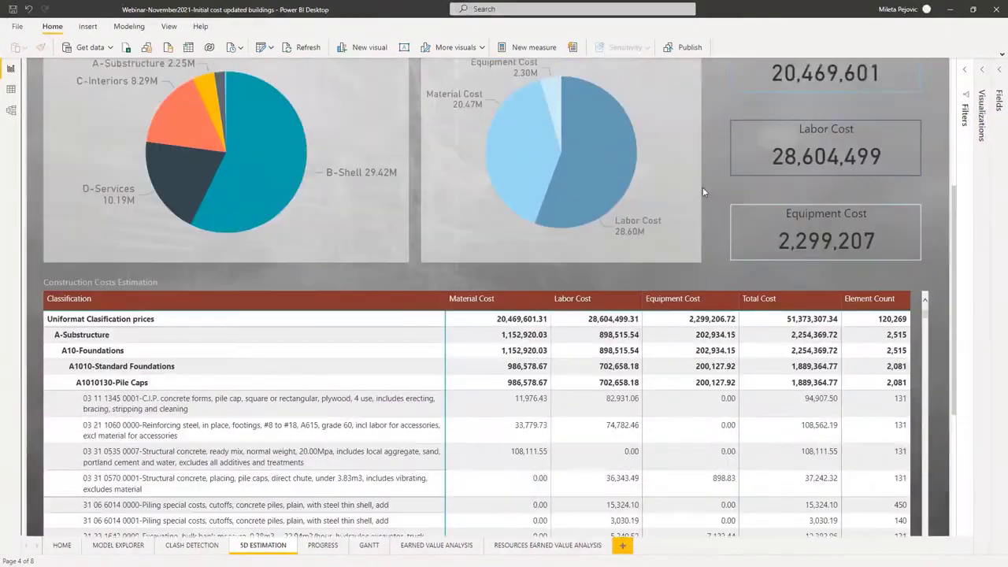
Filter the 5D Estimation page by the B-Shell classification and examine its material, labor and equipment costs.
{"action": "left_click", "coordinate": [249, 235]}
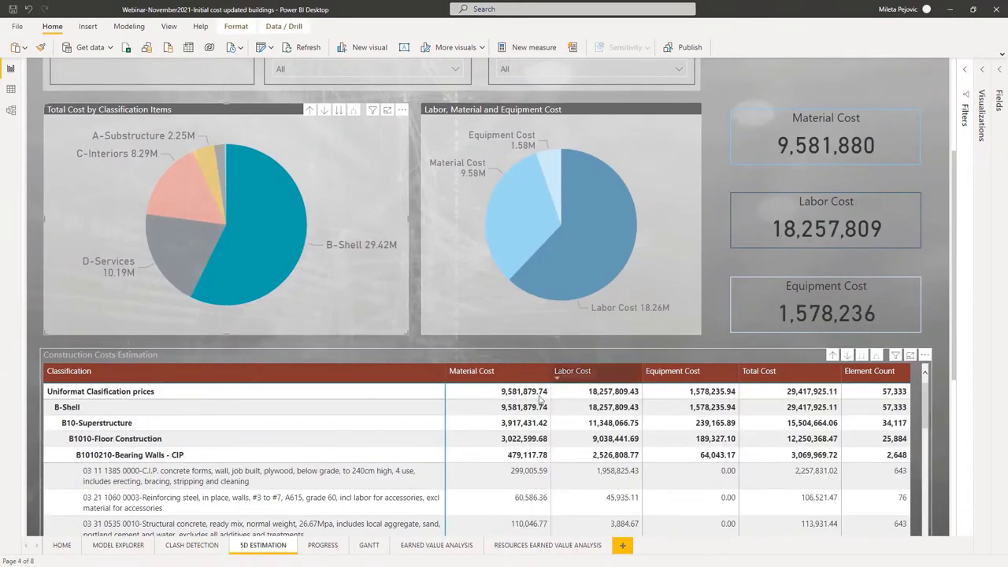
{"action": "scroll", "coordinate": [859, 431], "scroll_direction": "down", "scroll_amount": 2}
{"action": "scroll", "coordinate": [859, 431], "scroll_direction": "up", "scroll_amount": 2}
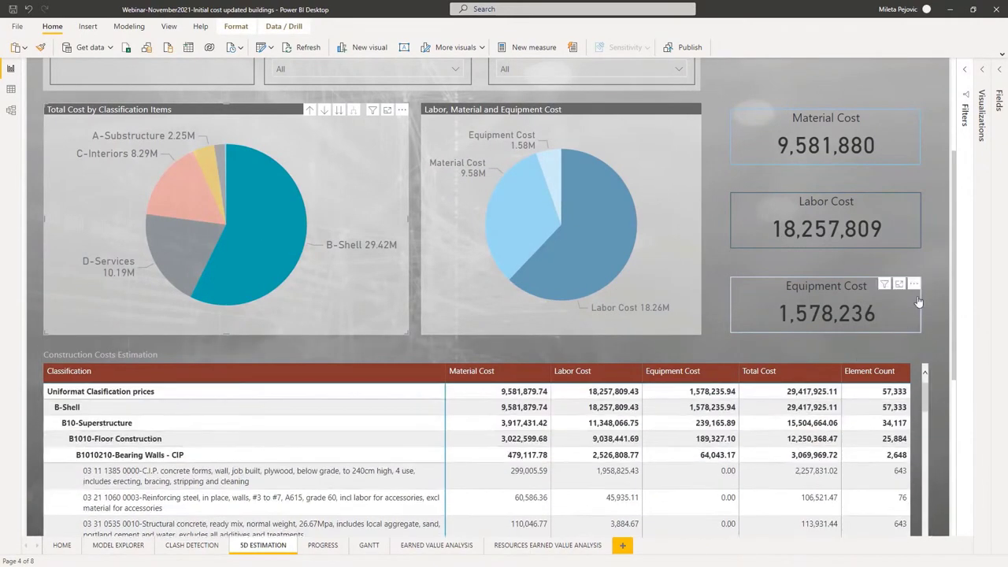
{"action": "scroll", "coordinate": [929, 275], "scroll_direction": "up", "scroll_amount": 3}
{"action": "scroll", "coordinate": [929, 275], "scroll_direction": "down", "scroll_amount": 1}
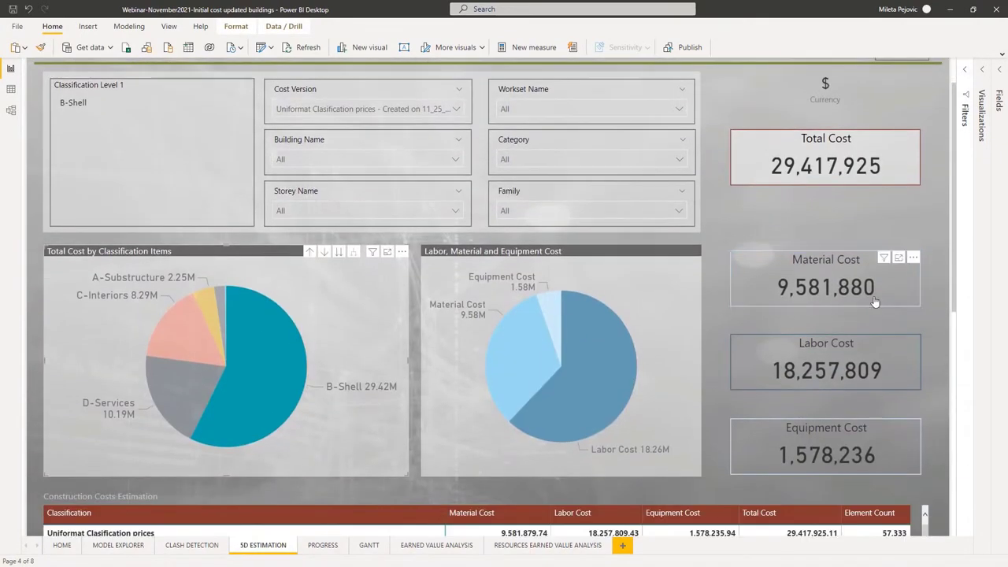
Review the Earned Value Analysis page of the report and return to Bexel Manager.
{"action": "left_click", "coordinate": [461, 549]}
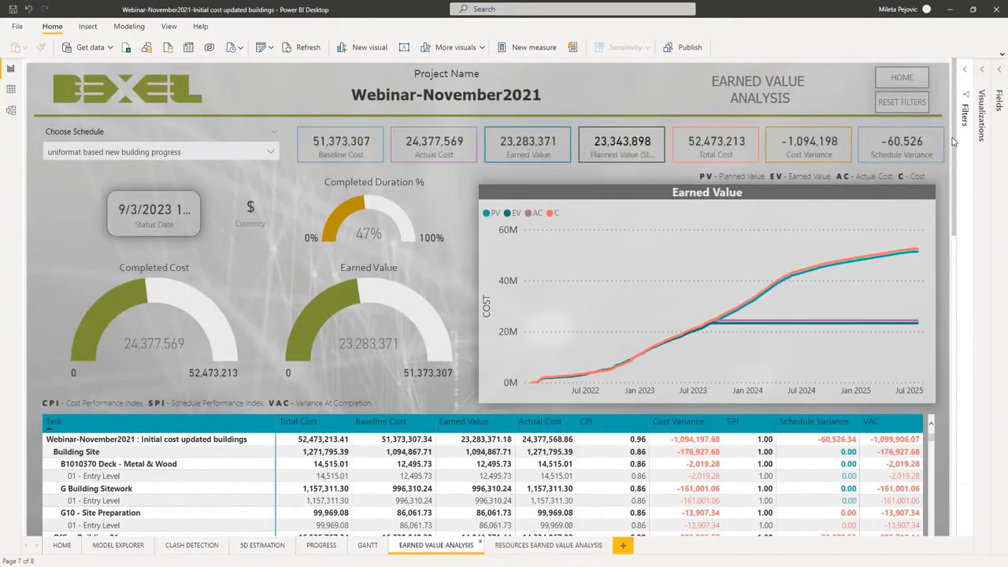
{"action": "mouse_move", "coordinate": [955, 142]}
{"action": "left_mouse_down"}
{"action": "mouse_move", "coordinate": [965, 432]}
{"action": "mouse_move", "coordinate": [952, 155]}
{"action": "left_mouse_up"}
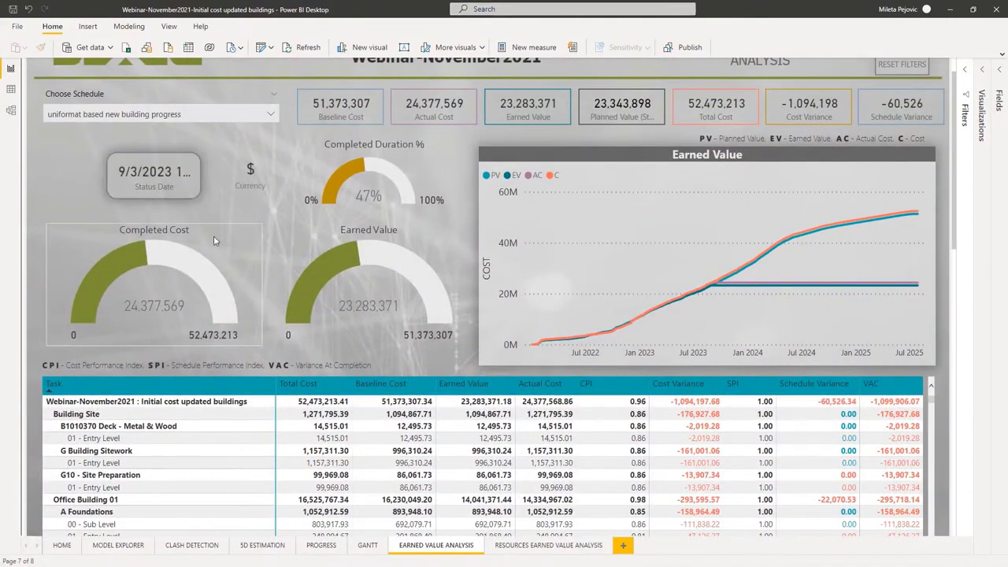
{"action": "left_click", "coordinate": [948, 10]}
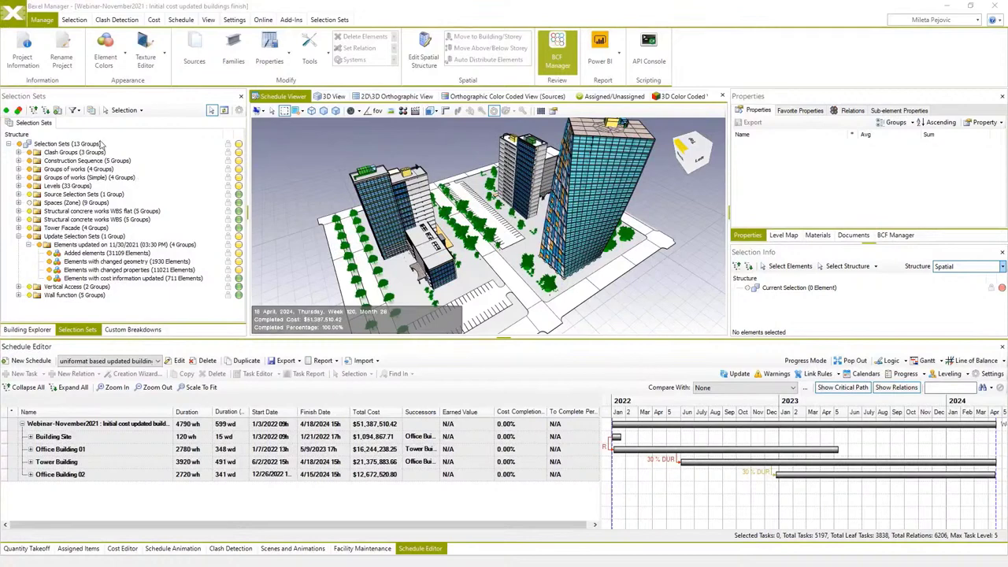
Import the Methodologies, Zones and Creation Templates sections from High-rise templates.bxf in the Import folder.
{"action": "left_click", "coordinate": [17, 24]}
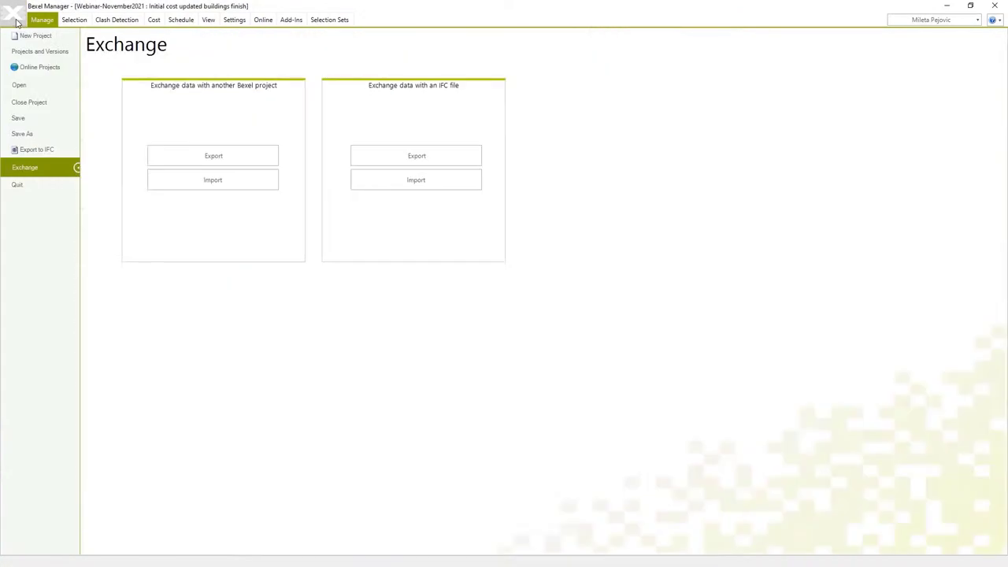
{"action": "left_click", "coordinate": [169, 184]}
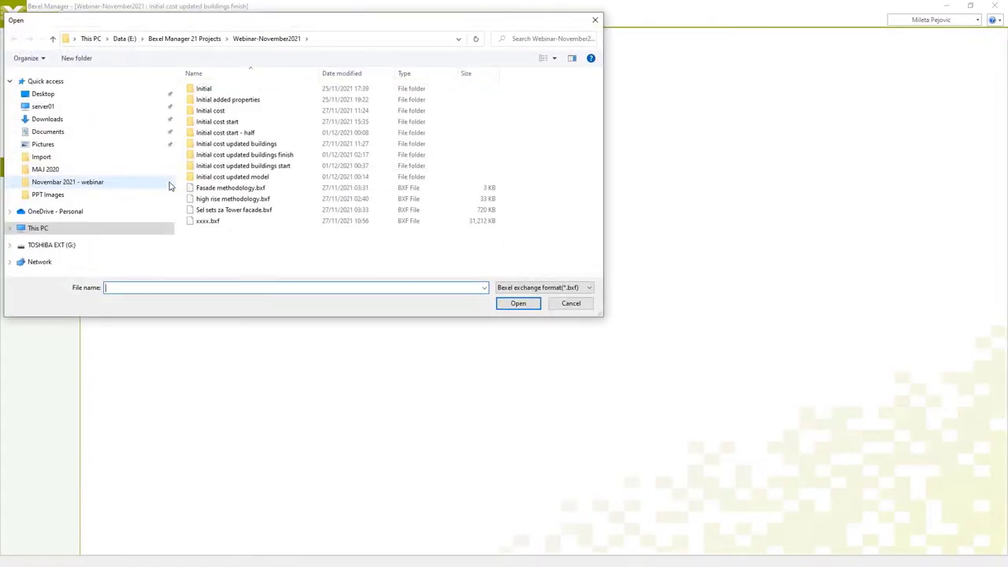
{"action": "left_click", "coordinate": [41, 157]}
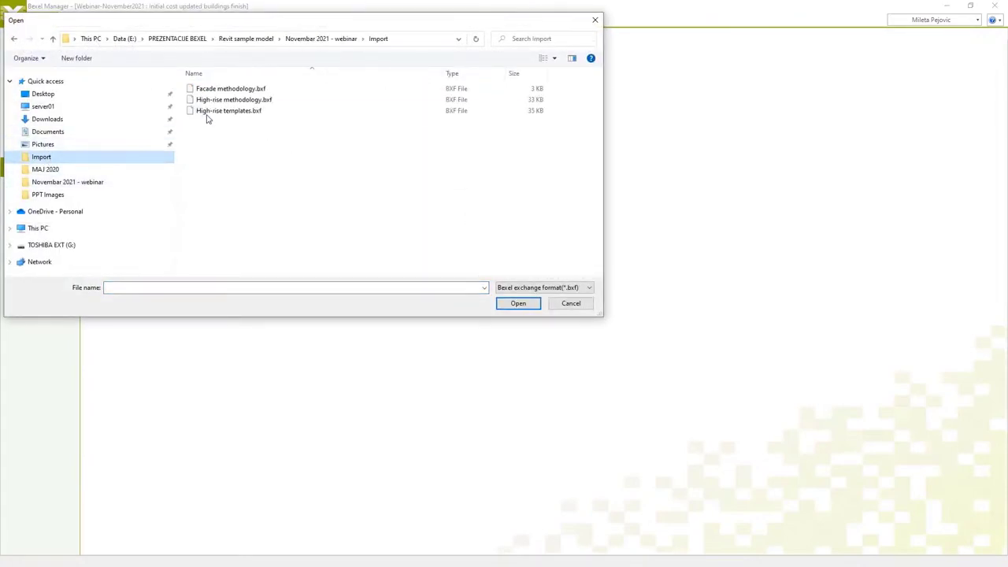
{"action": "left_click", "coordinate": [236, 112]}
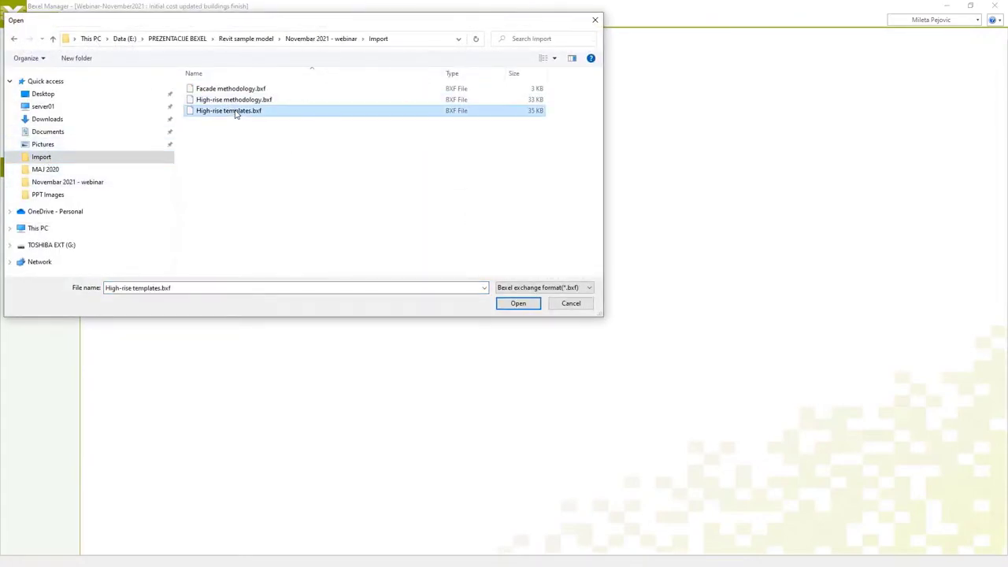
{"action": "left_click", "coordinate": [529, 306]}
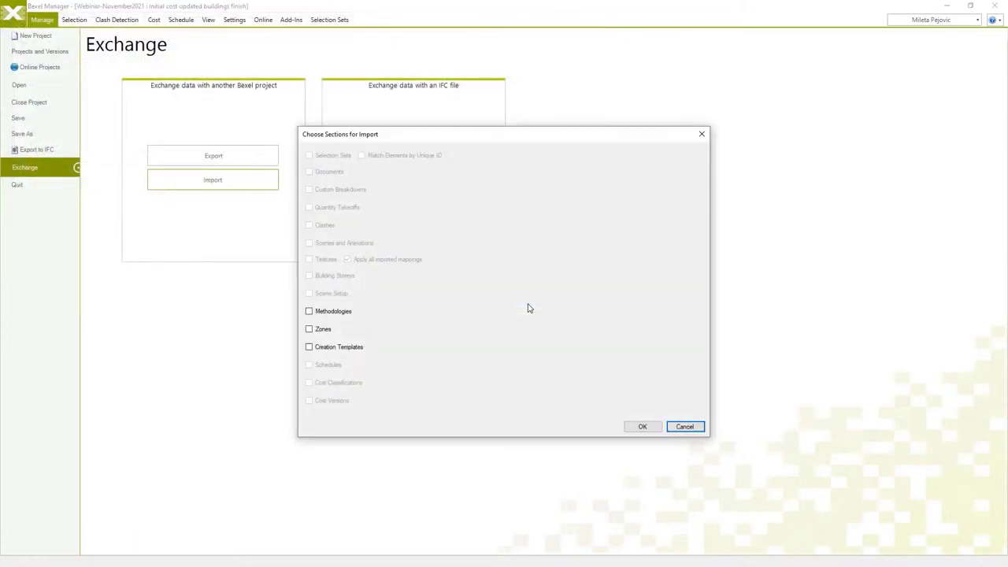
{"action": "left_click", "coordinate": [308, 313]}
{"action": "left_click", "coordinate": [644, 426]}
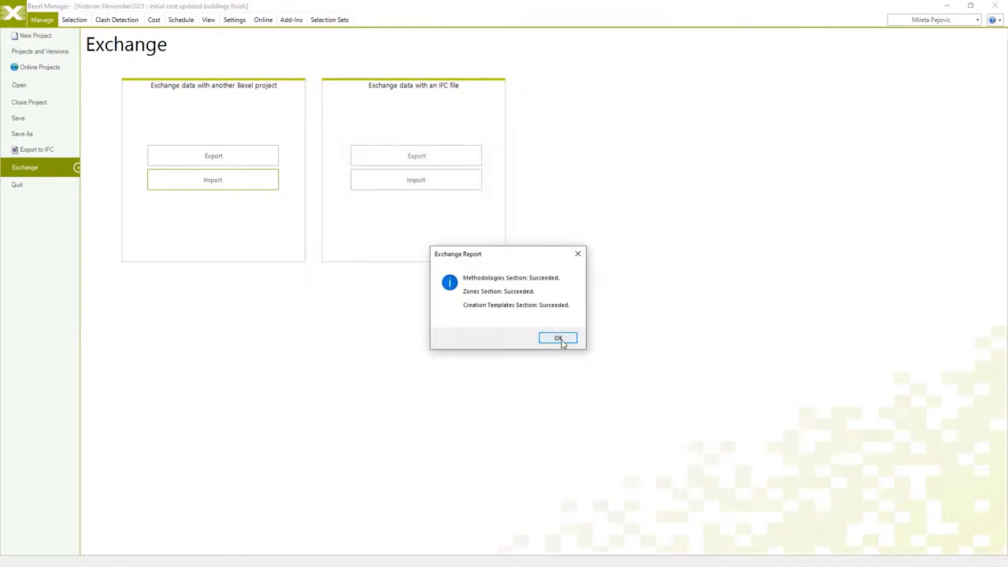
{"action": "left_click", "coordinate": [558, 338]}
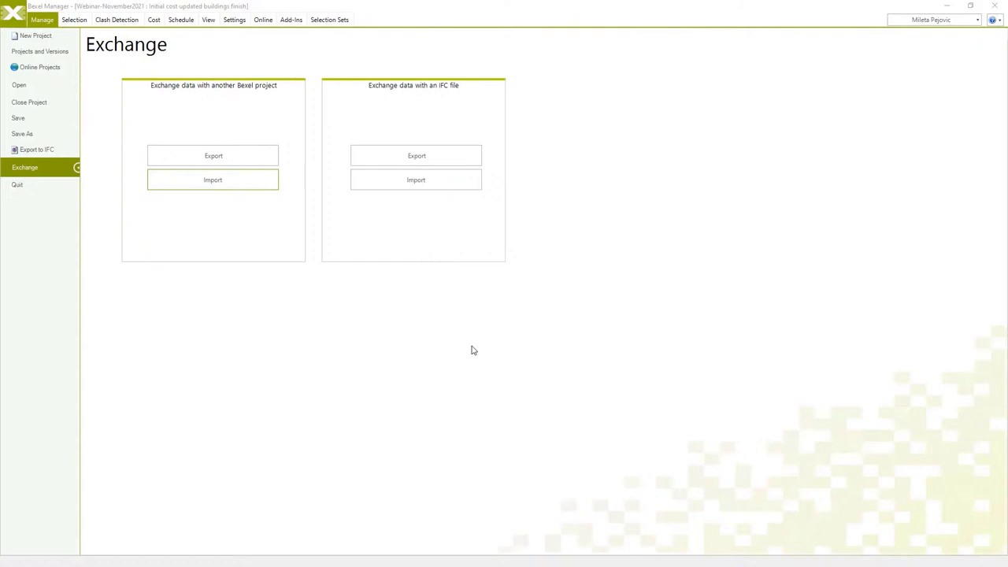
{"action": "key", "text": "Escape"}
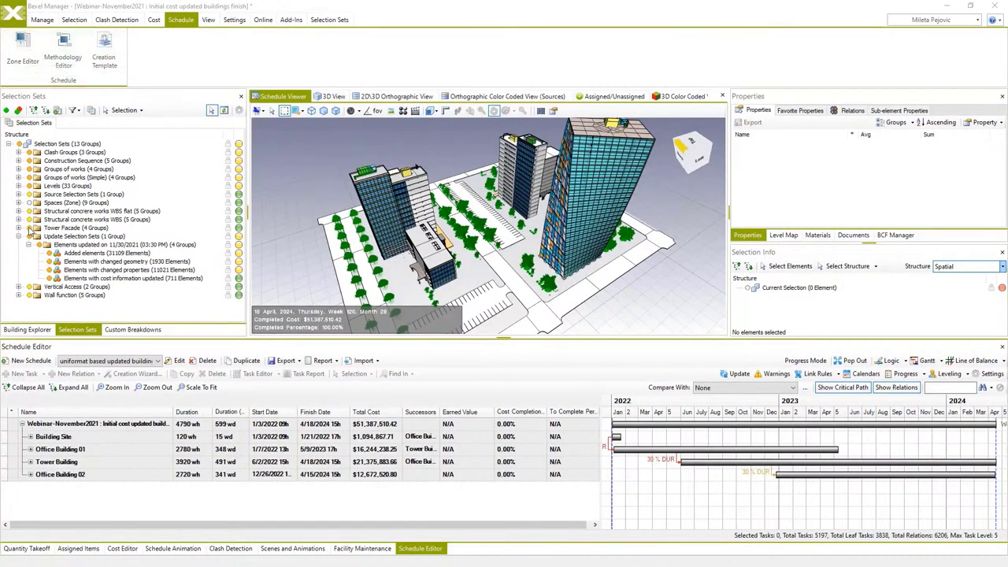
Hide all selection sets in the 3D view and expand the Tower Facade group.
{"action": "left_click", "coordinate": [343, 97]}
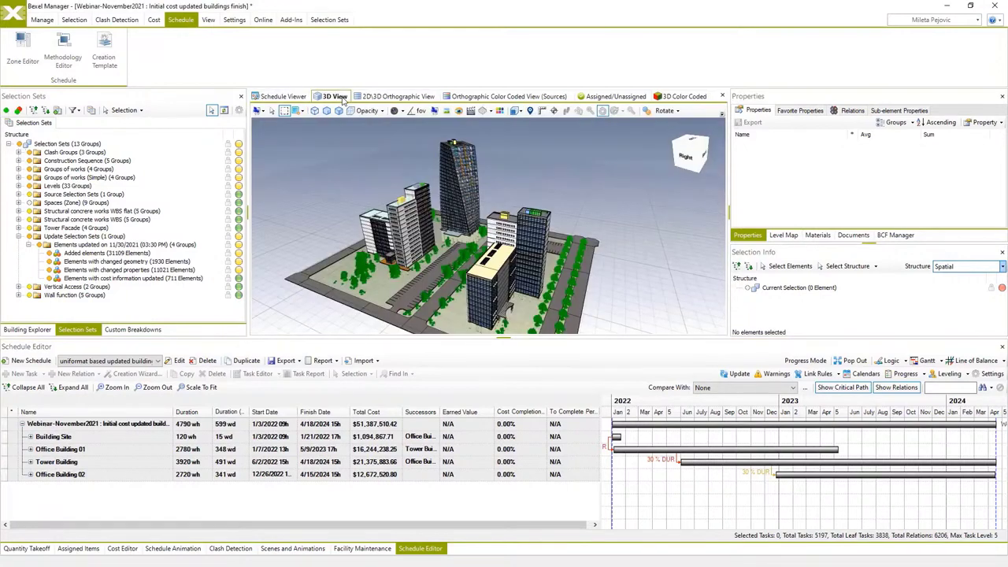
{"action": "left_click", "coordinate": [21, 146]}
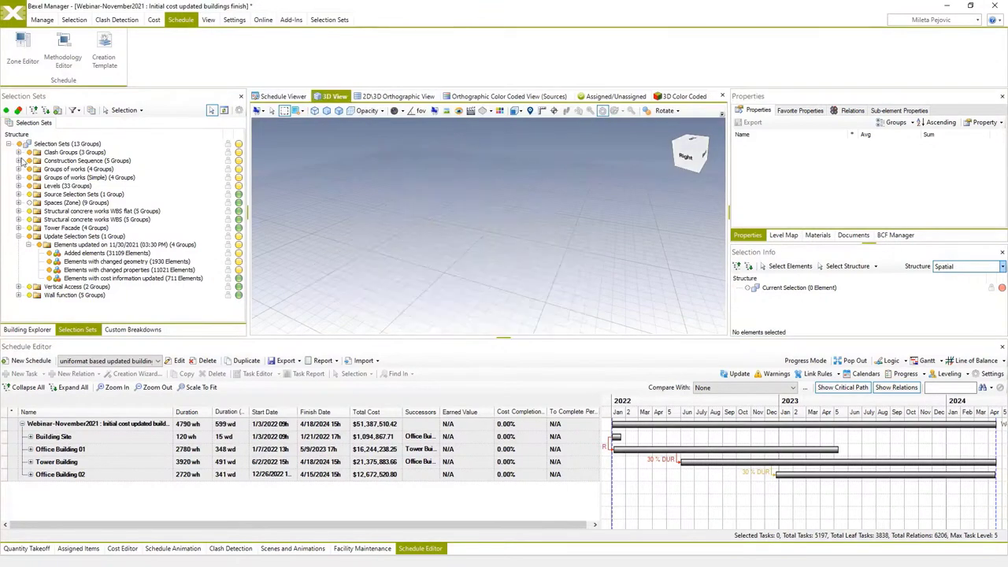
{"action": "left_click", "coordinate": [19, 227]}
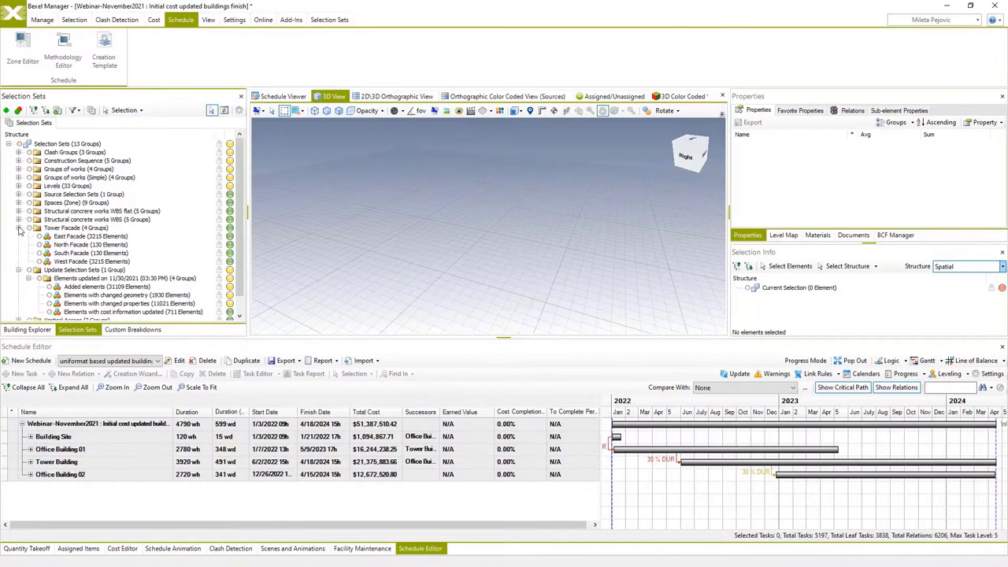
Preview the East, North, South and West Facade selection sets one at a time, then collapse the Tower Facade group.
{"action": "left_click", "coordinate": [39, 237]}
{"action": "left_click", "coordinate": [38, 236]}
{"action": "left_click", "coordinate": [38, 245]}
{"action": "left_click", "coordinate": [38, 245]}
{"action": "left_click", "coordinate": [39, 253]}
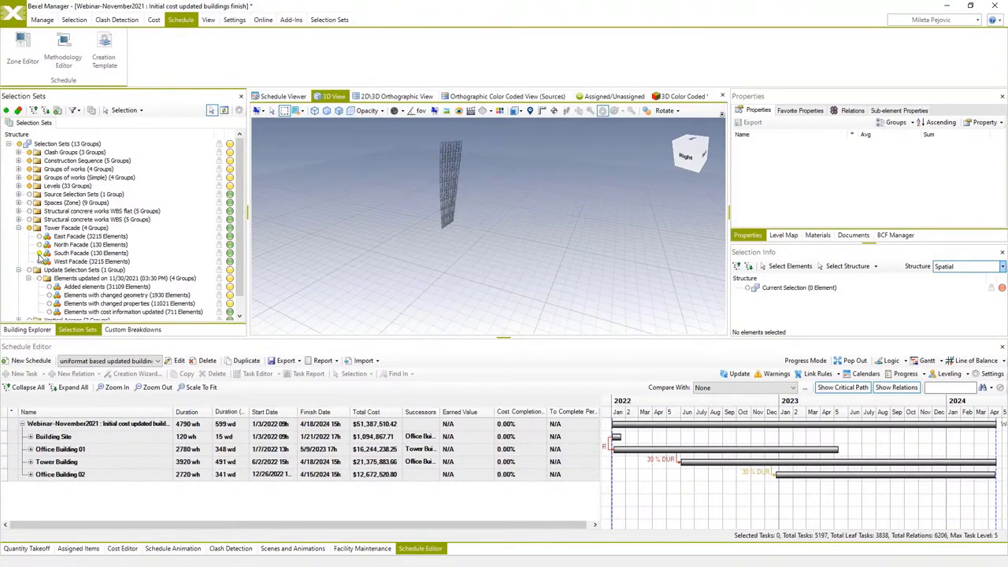
{"action": "left_click", "coordinate": [38, 252]}
{"action": "left_click", "coordinate": [38, 261]}
{"action": "left_click", "coordinate": [38, 261]}
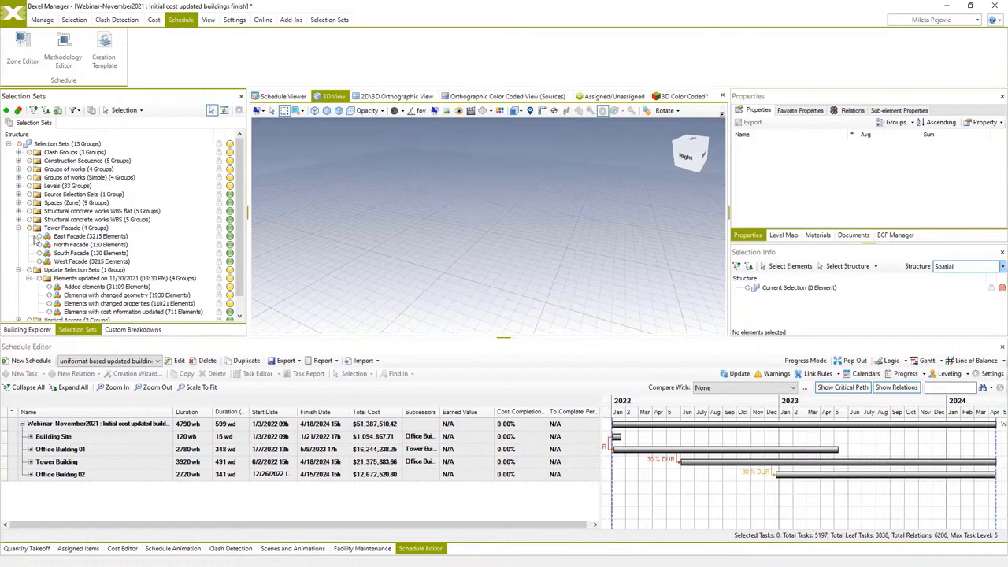
{"action": "left_click", "coordinate": [19, 227]}
Show all model elements in the 3D view.
{"action": "right_click", "coordinate": [284, 196]}
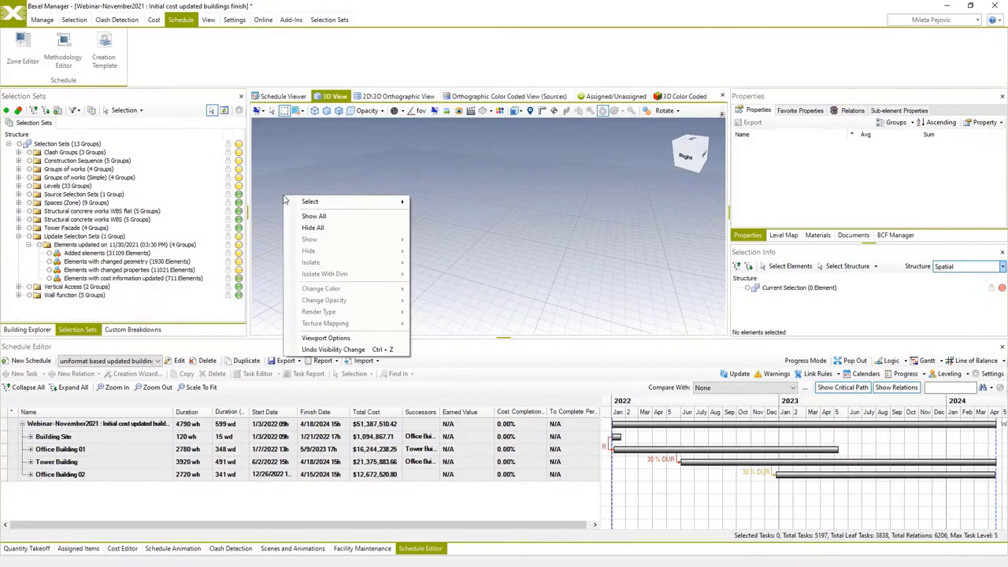
{"action": "left_click", "coordinate": [315, 214]}
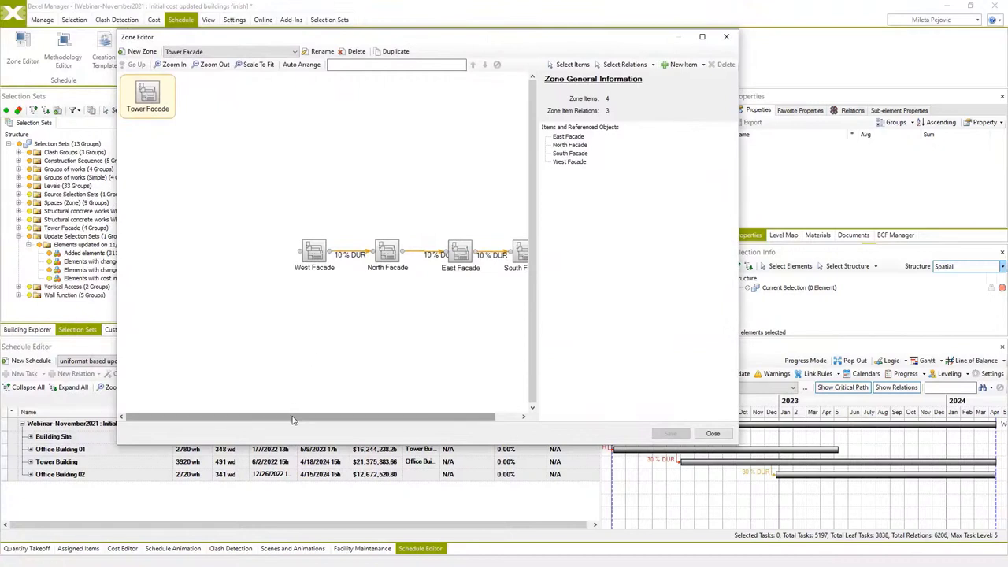
Examine the Tower Facade zone in the Zone Editor by rearranging its West, North, East and South Facade items, then close it without saving.
{"action": "left_click_drag", "start_coordinate": [297, 416], "coordinate": [356, 421]}
{"action": "left_click_drag", "start_coordinate": [299, 250], "coordinate": [281, 251]}
{"action": "left_click_drag", "start_coordinate": [359, 256], "coordinate": [348, 278]}
{"action": "left_click_drag", "start_coordinate": [436, 253], "coordinate": [416, 235]}
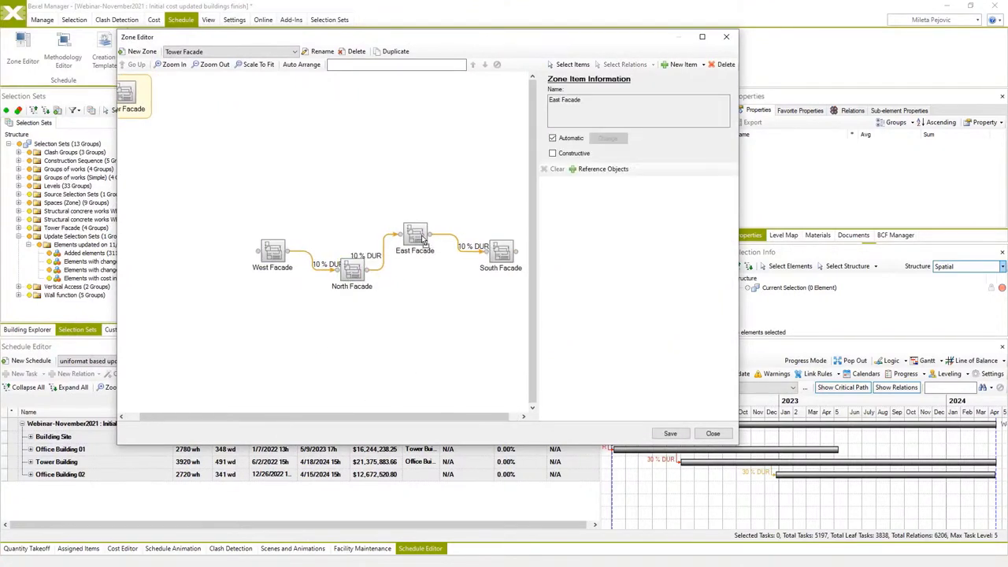
{"action": "left_click_drag", "start_coordinate": [504, 258], "coordinate": [497, 270]}
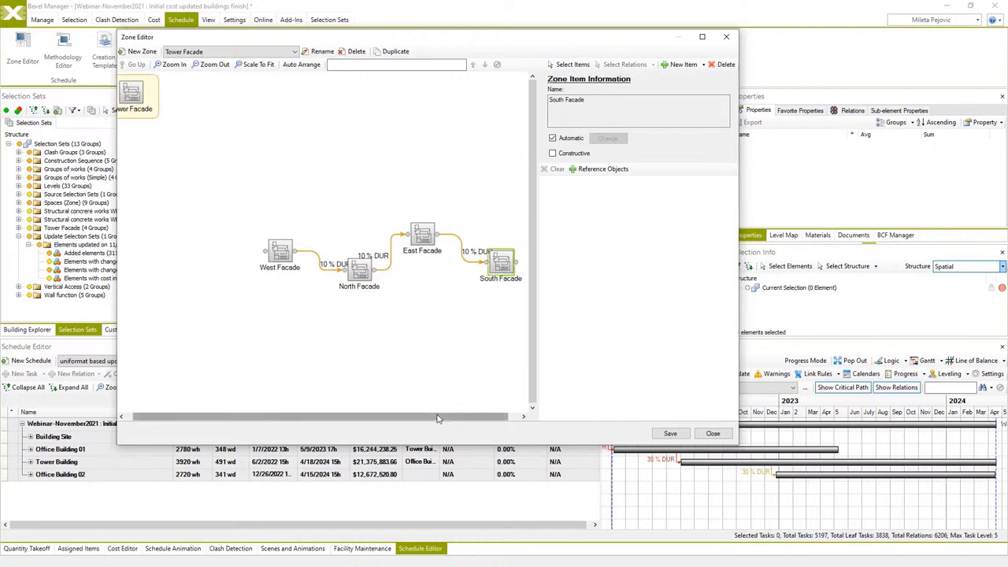
{"action": "left_click", "coordinate": [712, 434]}
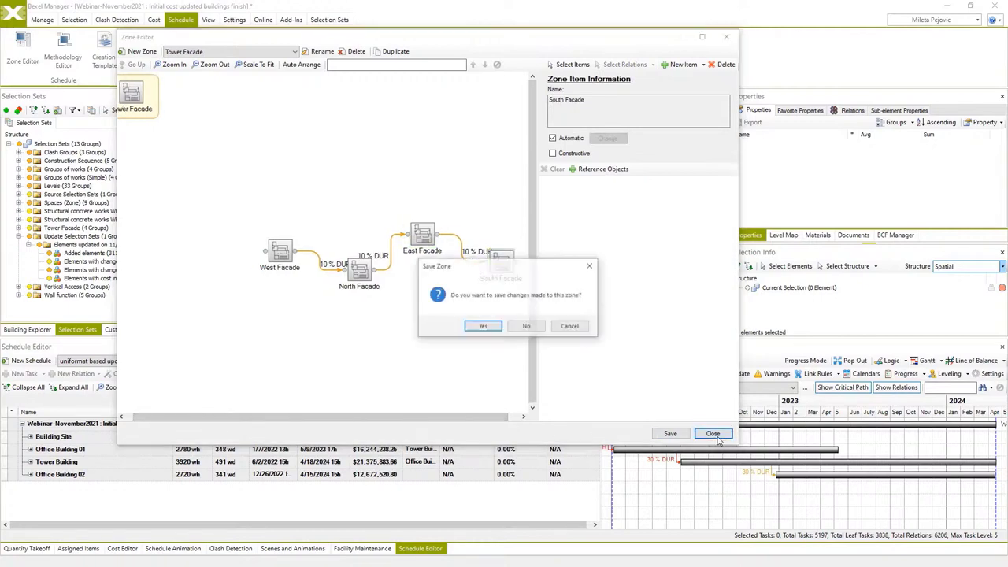
{"action": "left_click", "coordinate": [534, 327]}
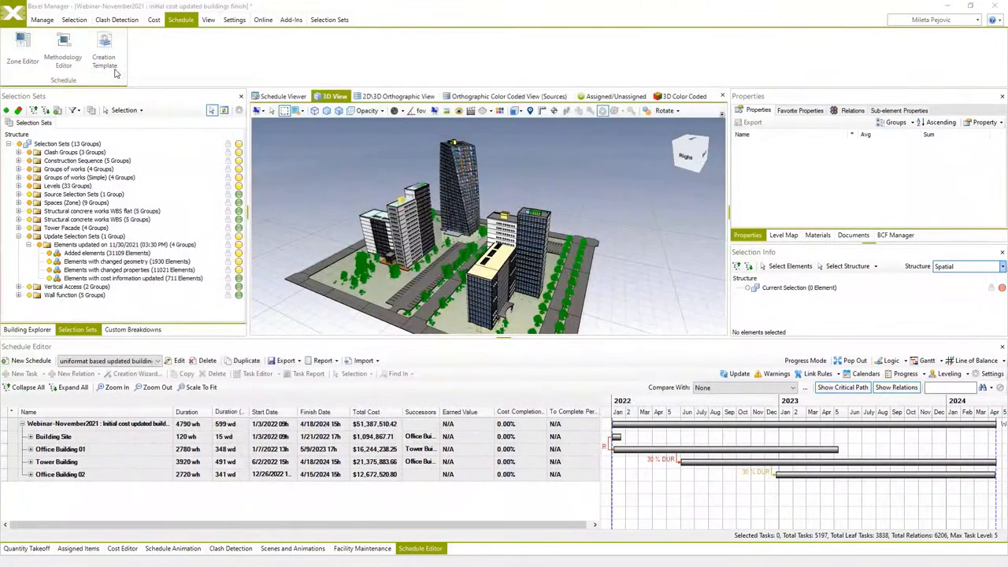
Examine the Uniformat Based Methodology HighRise in the maximized Methodology Editor, including its B1010210 Bearing Walls and B1010410 CIP Slabs items.
{"action": "left_click", "coordinate": [62, 48]}
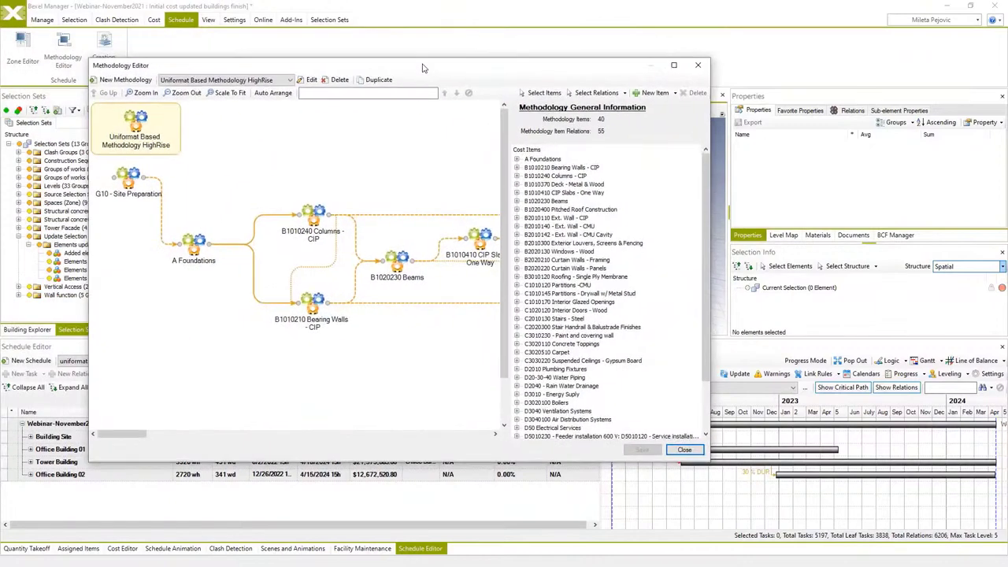
{"action": "left_click", "coordinate": [292, 81]}
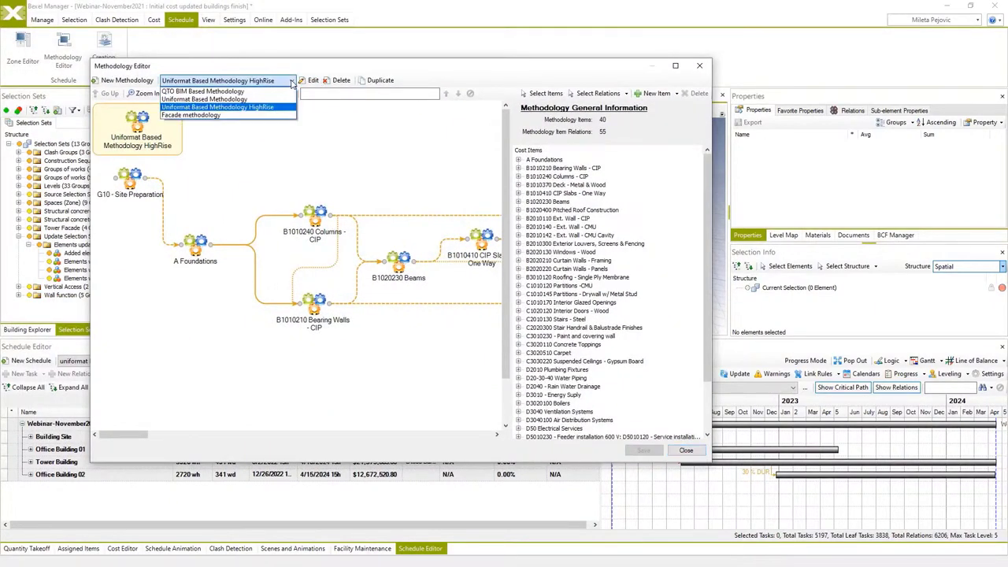
{"action": "left_click", "coordinate": [256, 110]}
{"action": "left_click", "coordinate": [675, 66]}
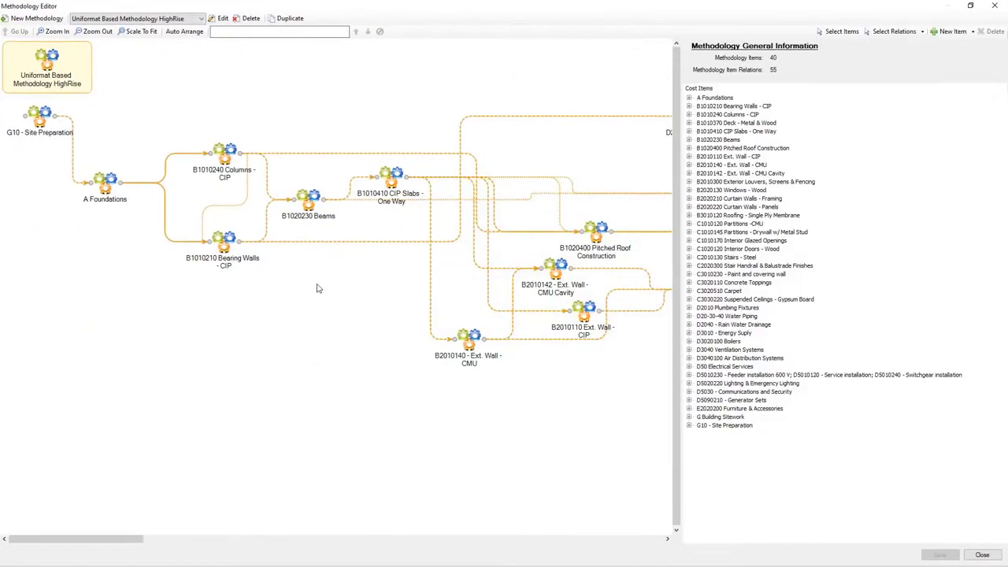
{"action": "scroll", "coordinate": [312, 298], "scroll_direction": "down", "scroll_amount": 5, "text": "ctrl"}
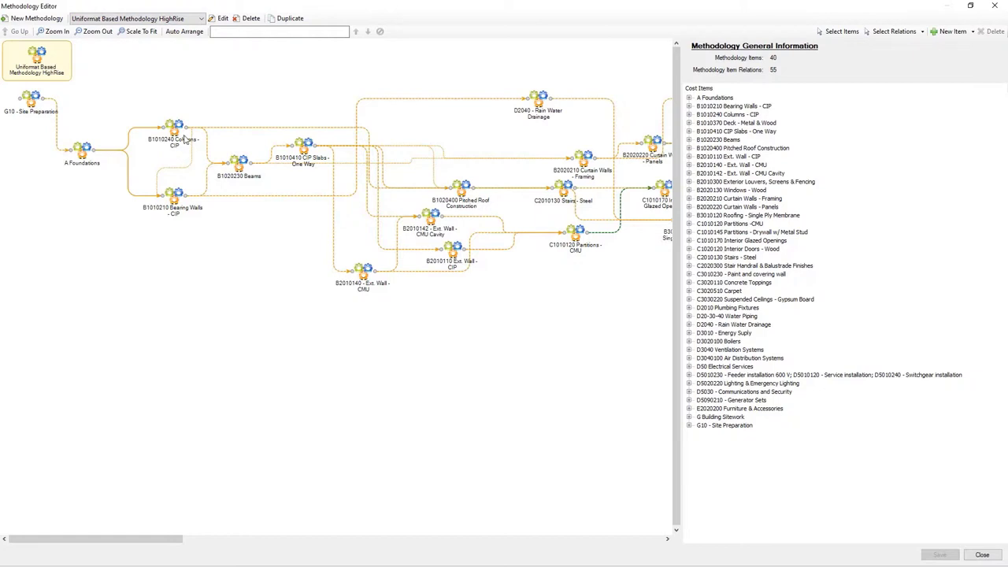
{"action": "left_click", "coordinate": [176, 195]}
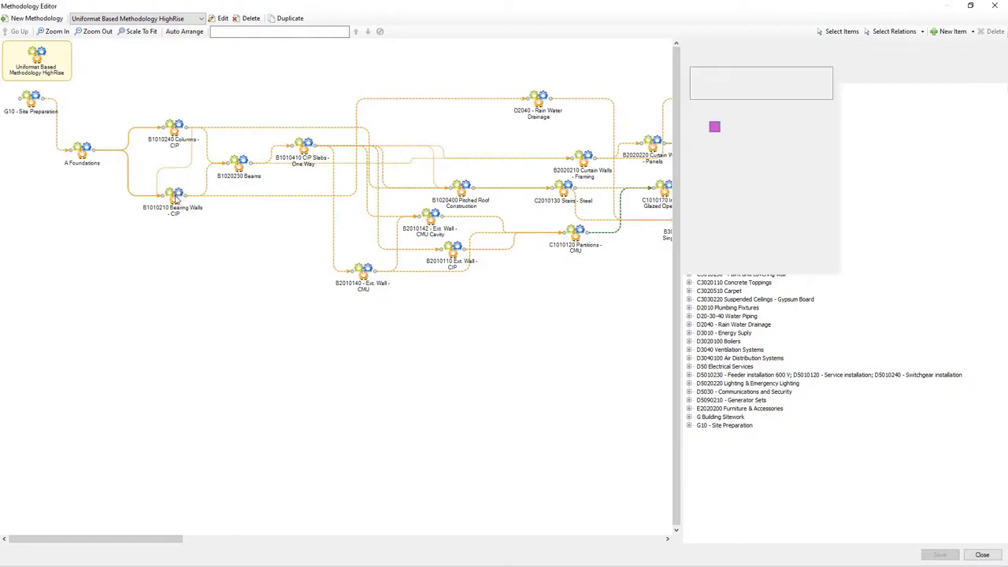
{"action": "left_click", "coordinate": [305, 145]}
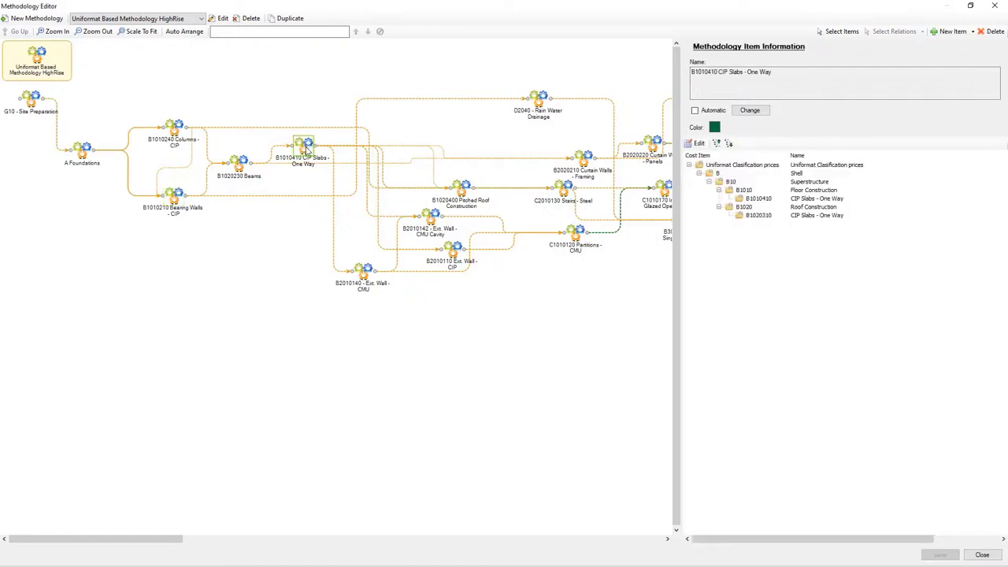
Examine the Uniformat Based Methodology and the Facade methodology with its curtain wall framing and panels items, then close the editor.
{"action": "left_click", "coordinate": [182, 18]}
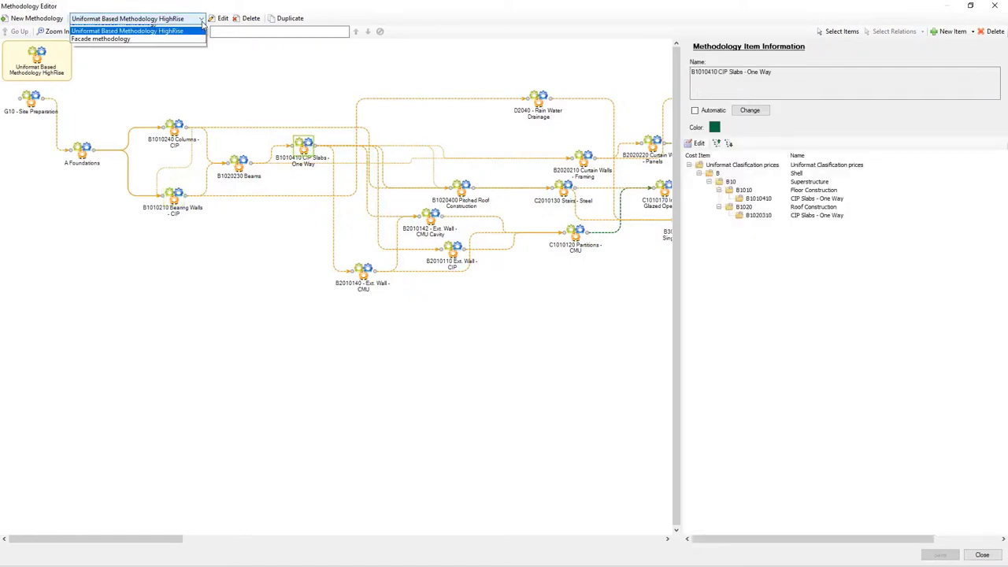
{"action": "left_click", "coordinate": [174, 37]}
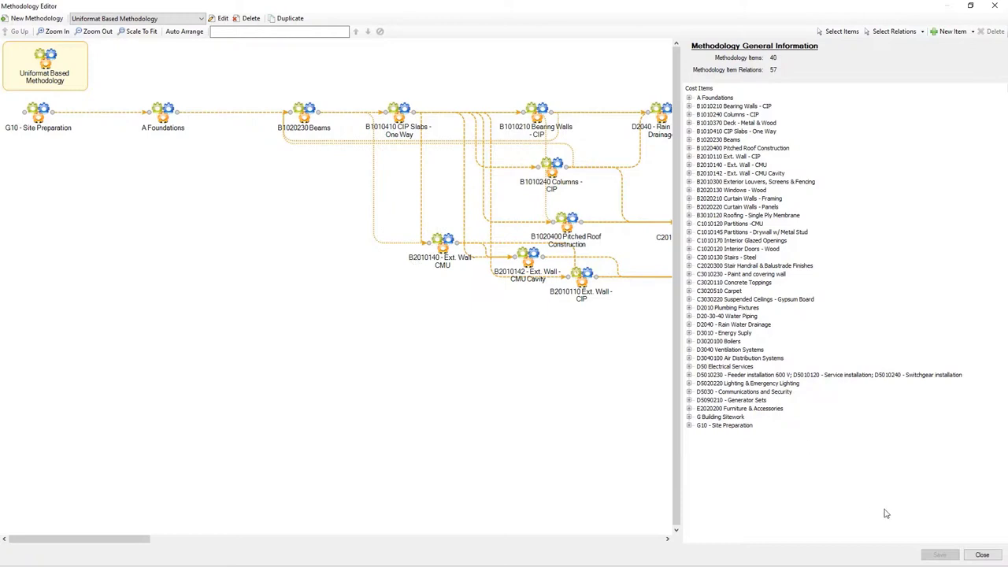
{"action": "left_click", "coordinate": [201, 18]}
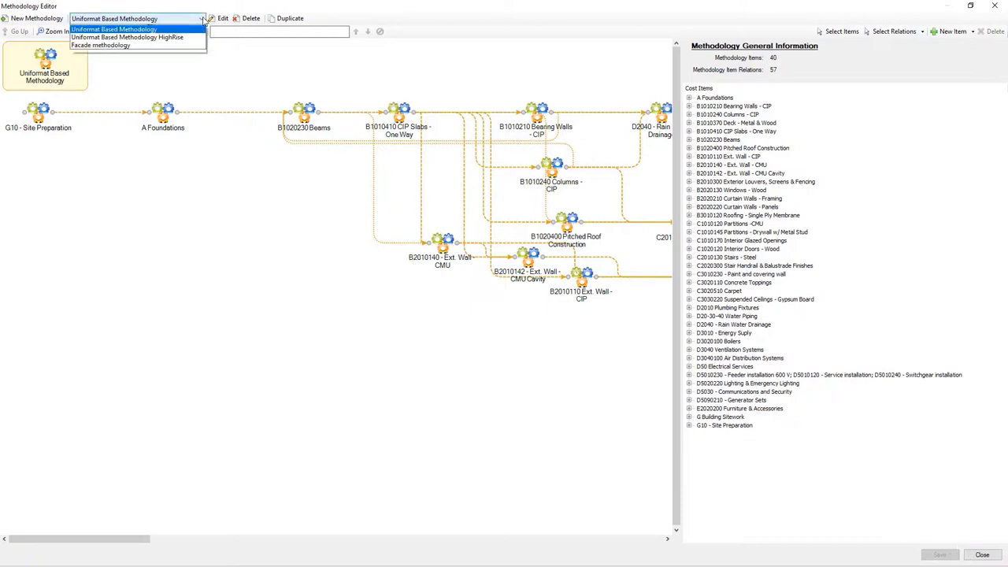
{"action": "left_click", "coordinate": [142, 53]}
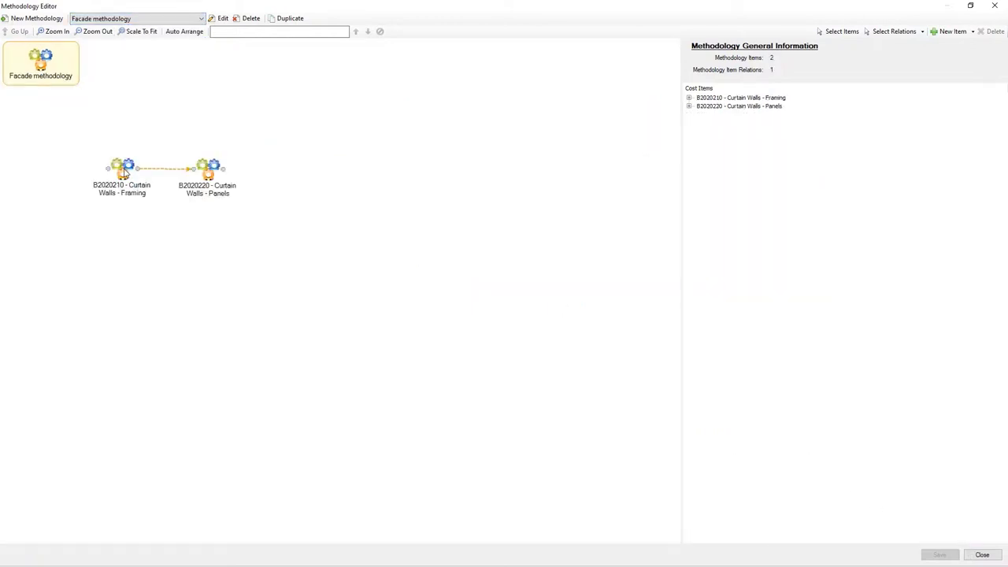
{"action": "left_click", "coordinate": [125, 173]}
{"action": "left_click", "coordinate": [211, 172]}
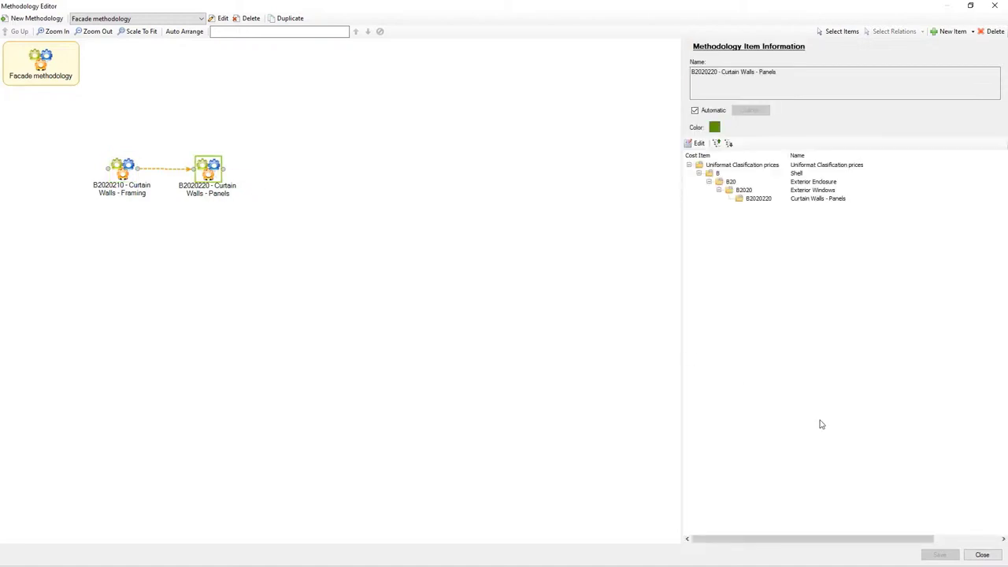
{"action": "left_click", "coordinate": [982, 554]}
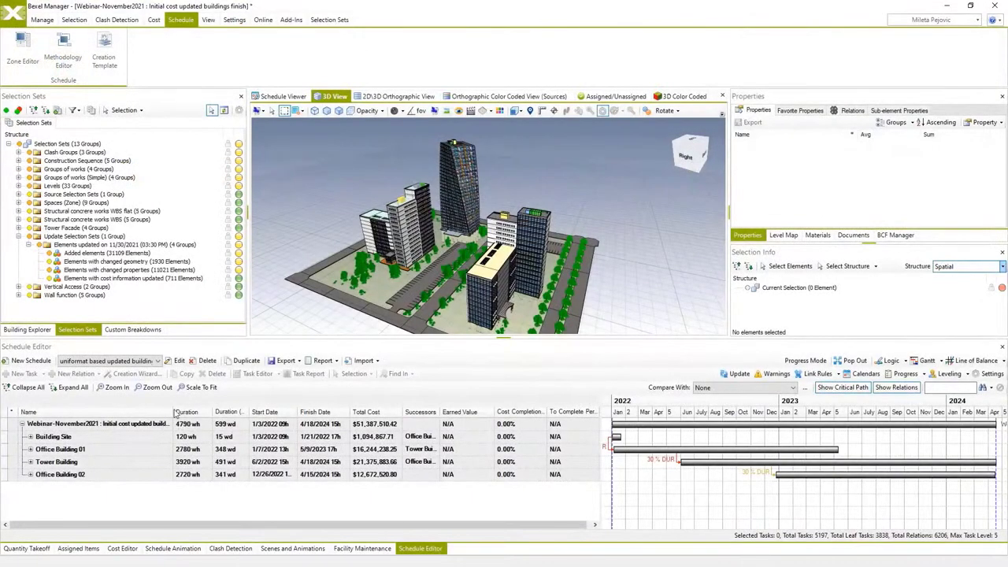
Create a new schedule named NEW HI RISE METHODOLOGY with the Uniformat assigned + updated buildings cost version.
{"action": "left_click", "coordinate": [32, 360]}
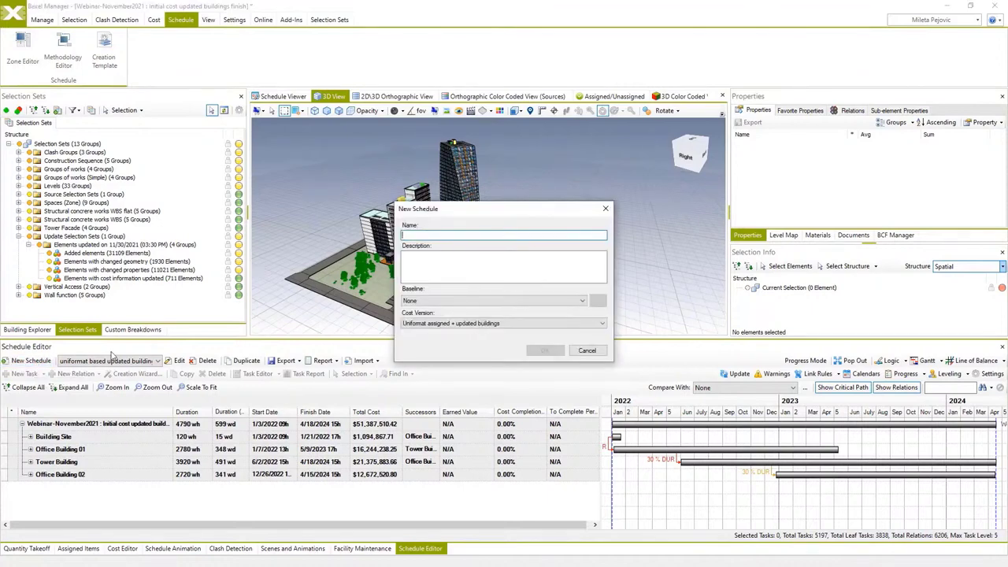
{"action": "type", "text": "NEW HI RISE METHOD"}
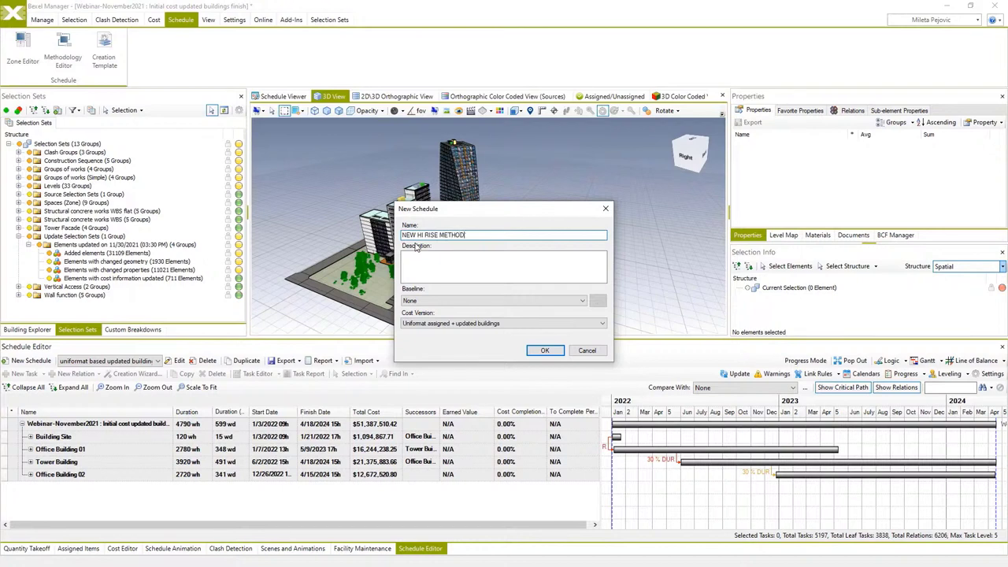
{"action": "type", "text": "OLOGY"}
{"action": "left_click", "coordinate": [551, 323]}
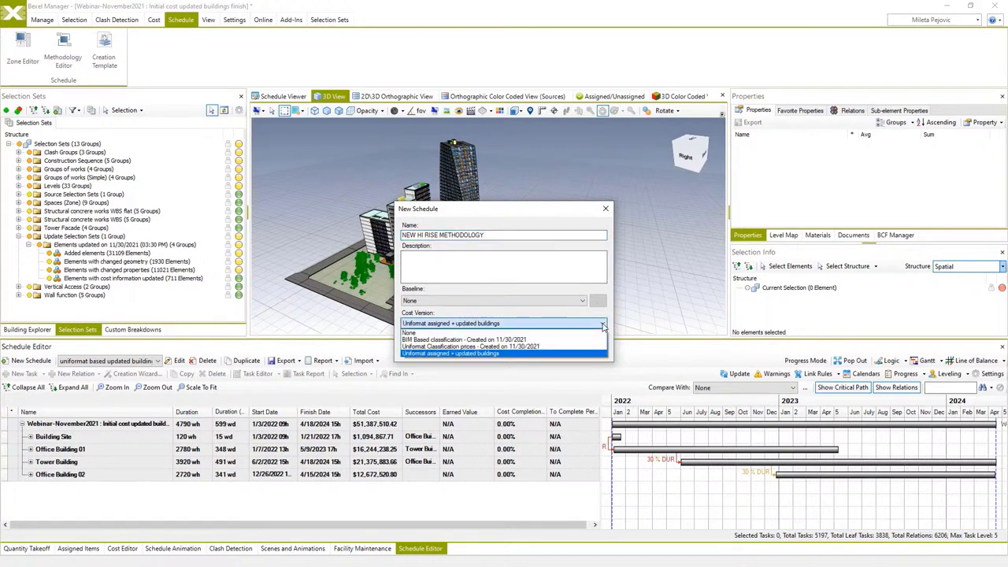
{"action": "left_click", "coordinate": [543, 332]}
{"action": "left_click", "coordinate": [544, 351]}
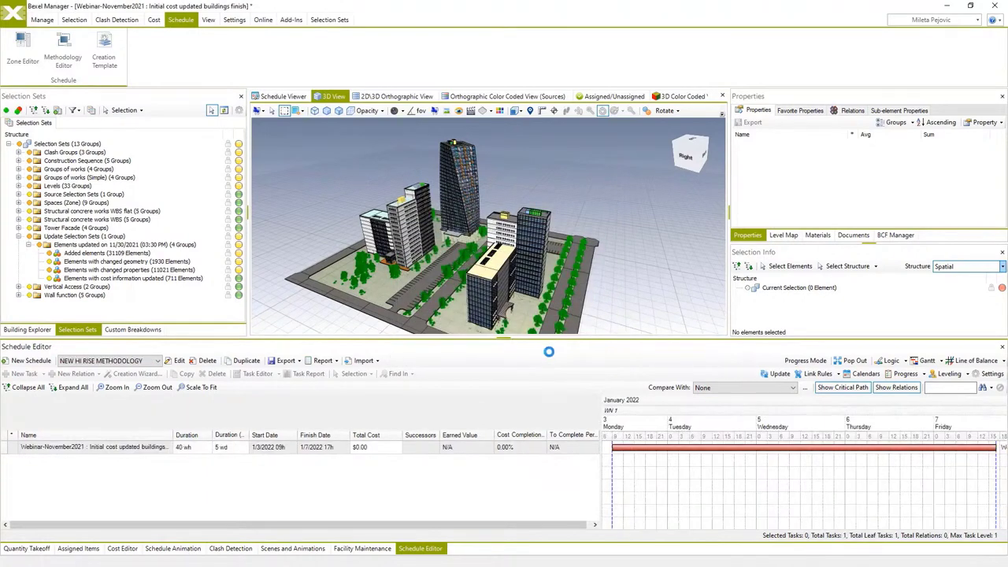
Generate the schedule's tasks under the root task with the Creation Wizard, using the Uniformat based creation template.
{"action": "right_click", "coordinate": [114, 448]}
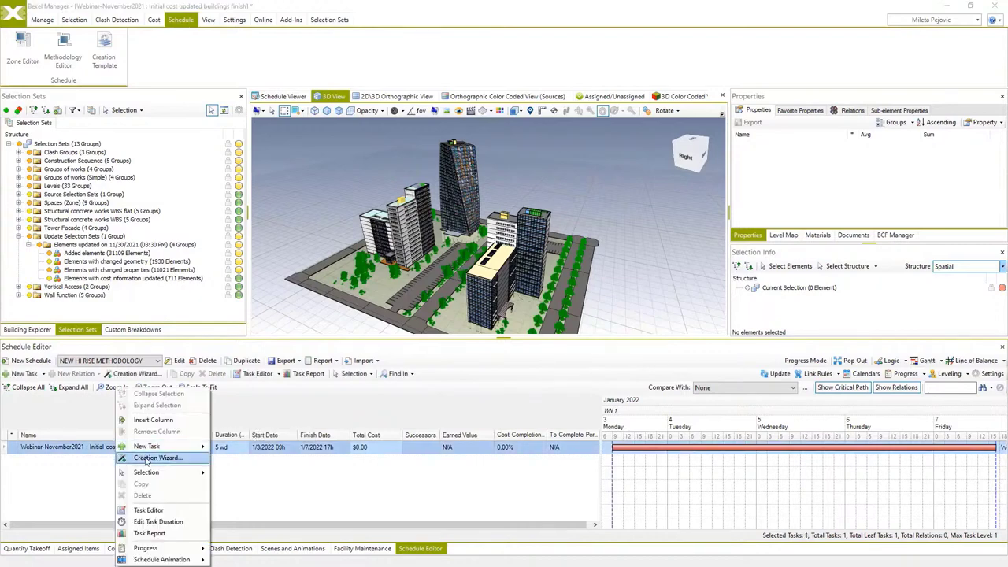
{"action": "left_click", "coordinate": [149, 460]}
{"action": "left_click", "coordinate": [463, 165]}
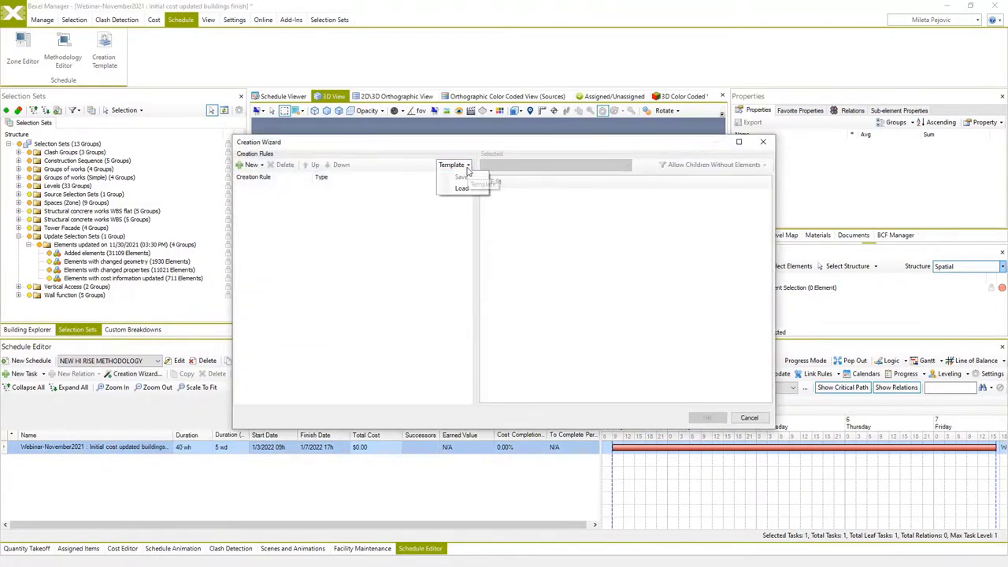
{"action": "left_click", "coordinate": [462, 189]}
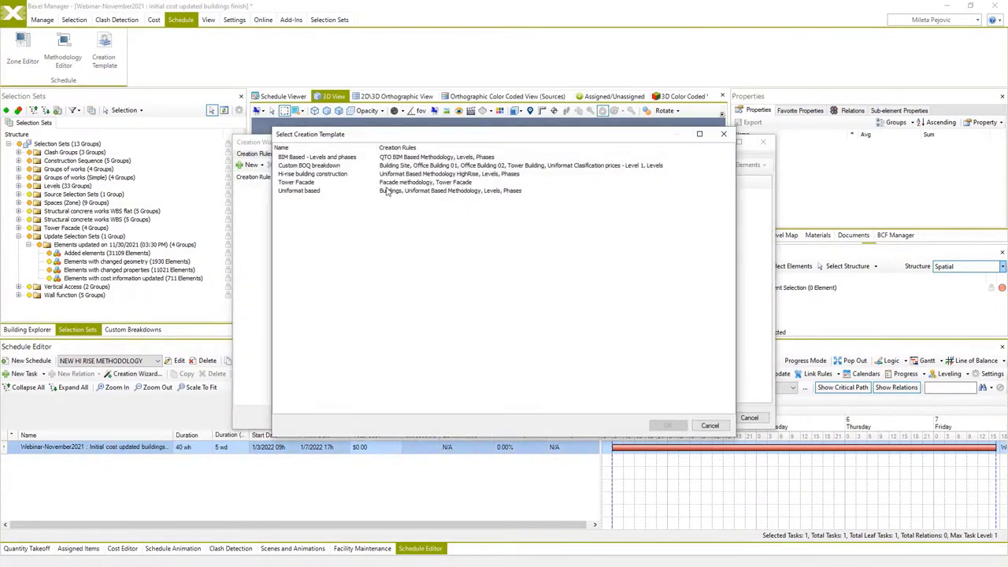
{"action": "left_click", "coordinate": [305, 192]}
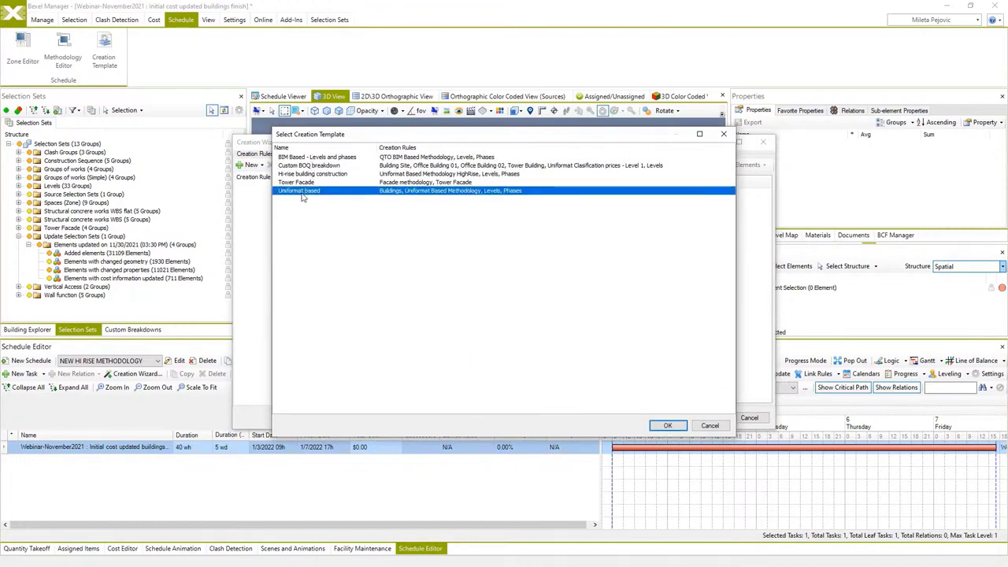
{"action": "left_click", "coordinate": [667, 426]}
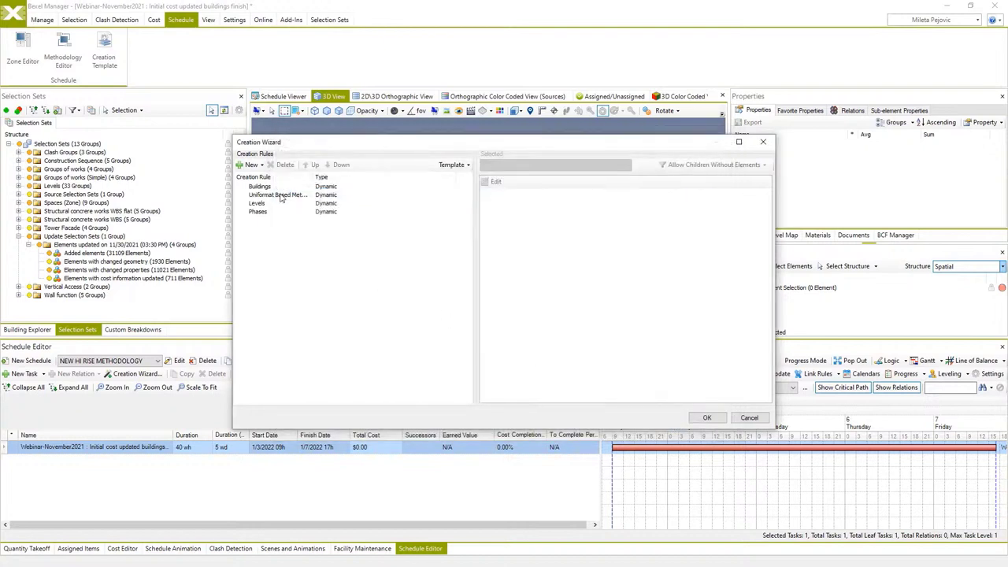
{"action": "left_click", "coordinate": [262, 187]}
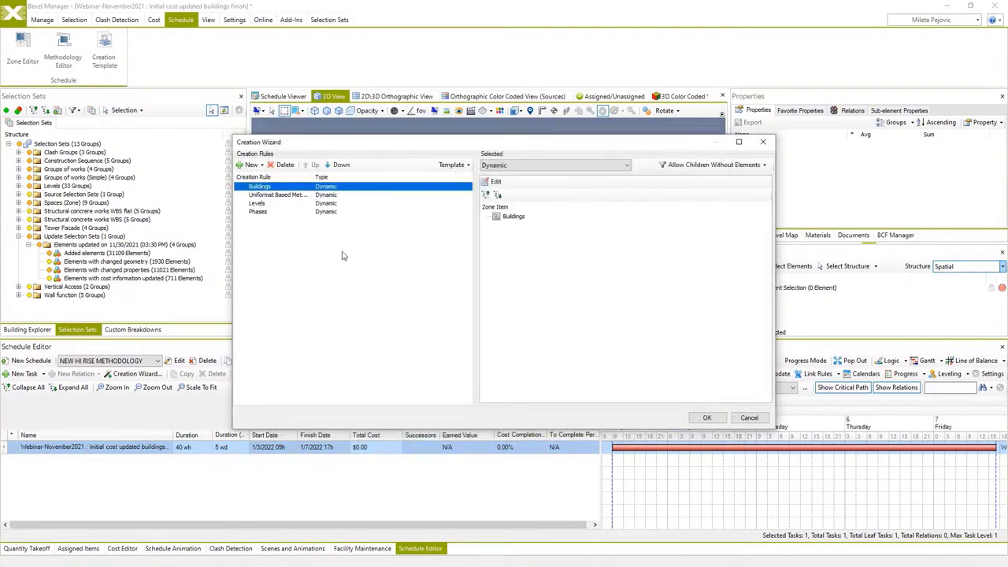
{"action": "left_click", "coordinate": [704, 418]}
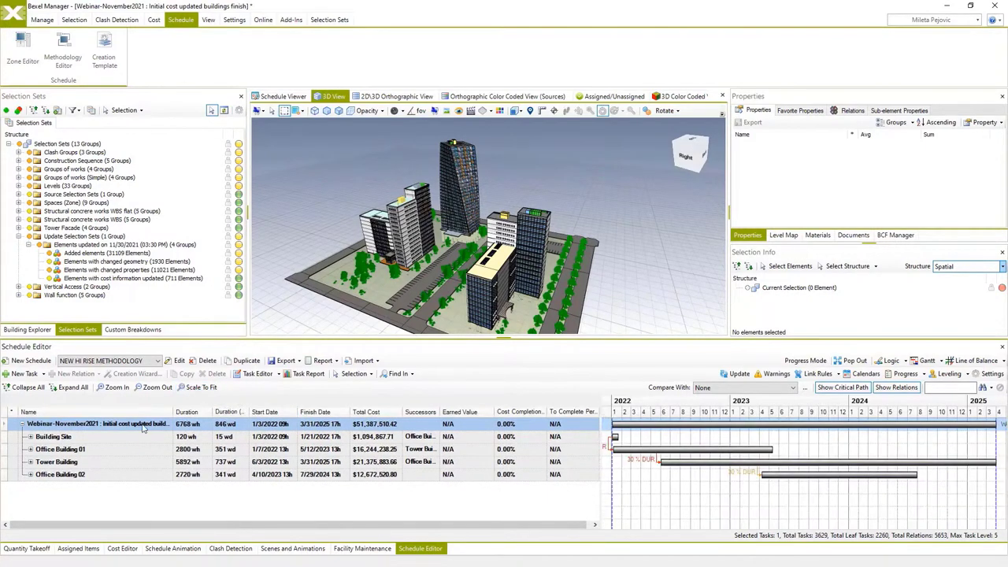
Delete all Tower Building subtasks from A Foundations through C3020510 Carpet and select the Tower Building task.
{"action": "left_click", "coordinate": [30, 462]}
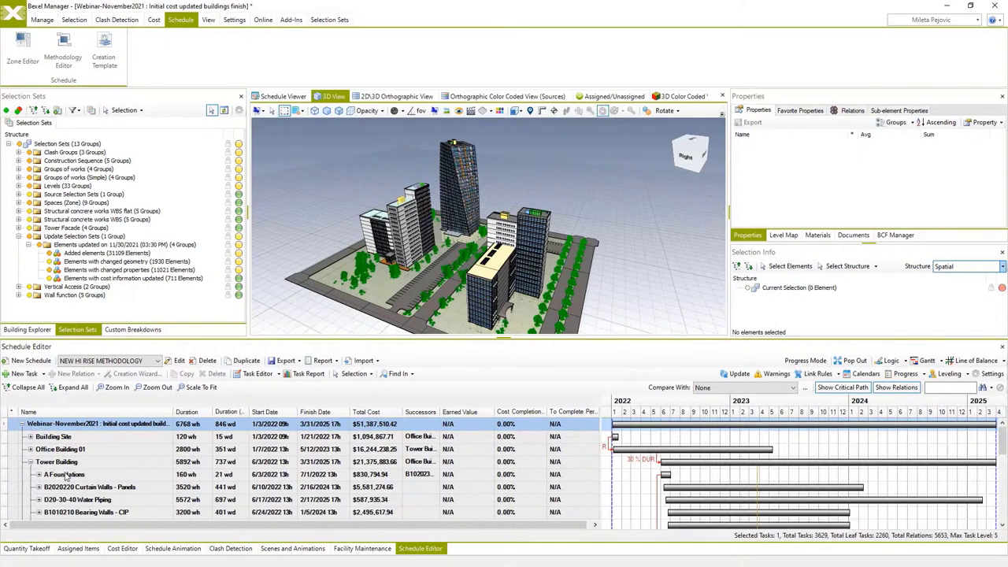
{"action": "left_click", "coordinate": [67, 474]}
{"action": "scroll", "coordinate": [68, 477], "scroll_direction": "down", "scroll_amount": 5}
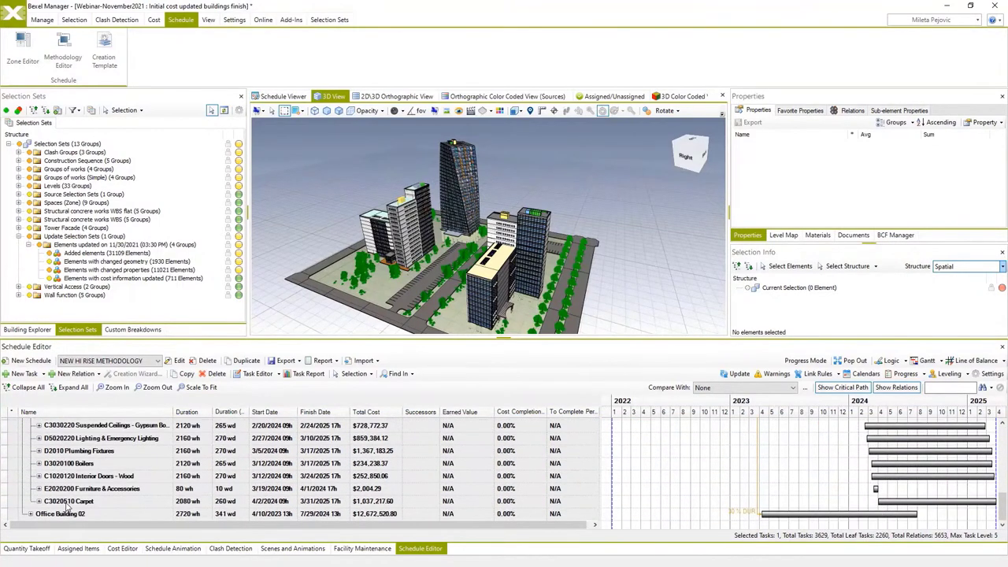
{"action": "left_click", "coordinate": [68, 501], "text": "shift"}
{"action": "scroll", "coordinate": [73, 495], "scroll_direction": "up", "scroll_amount": 5}
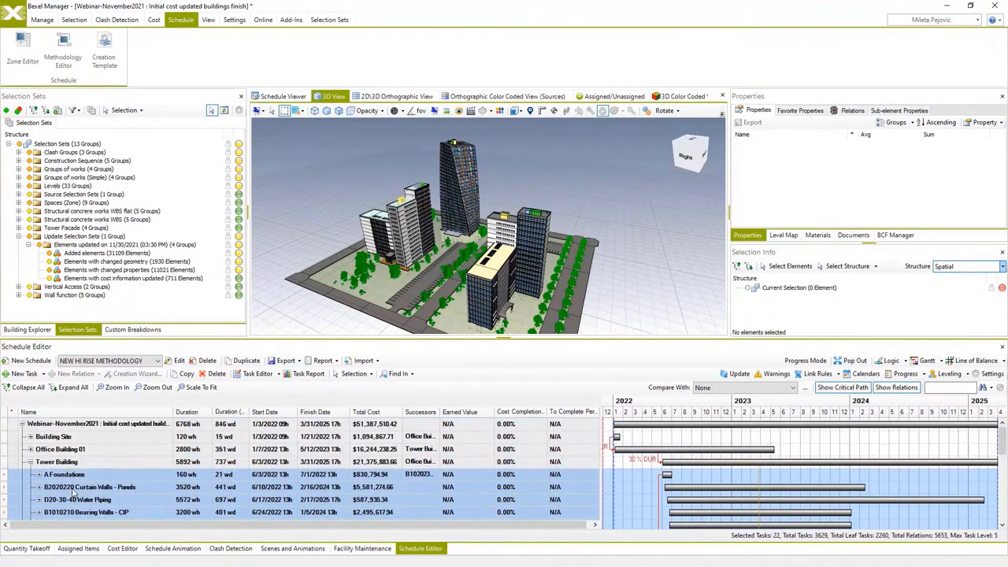
{"action": "left_click", "coordinate": [215, 374]}
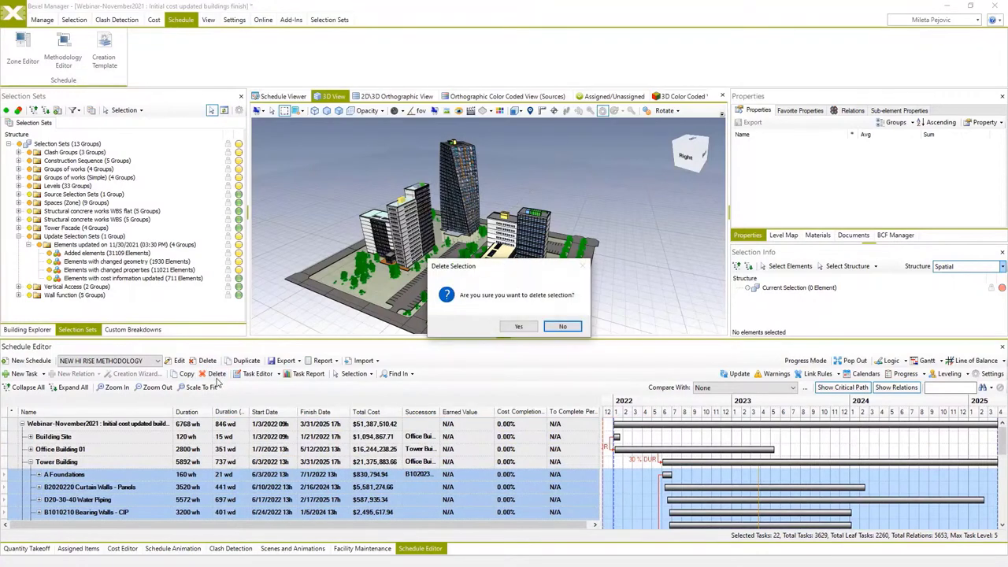
{"action": "left_click", "coordinate": [518, 326]}
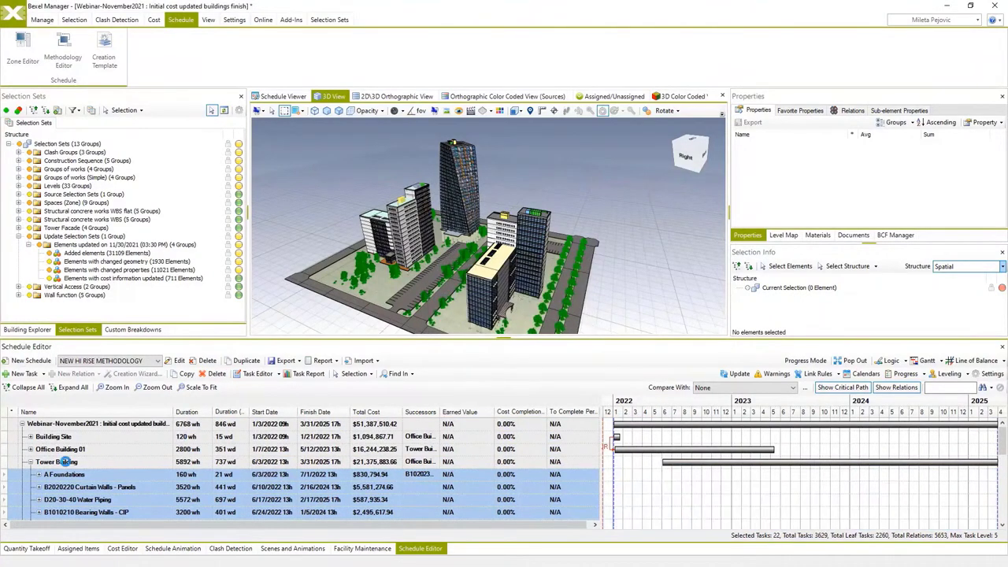
{"action": "left_click", "coordinate": [66, 462]}
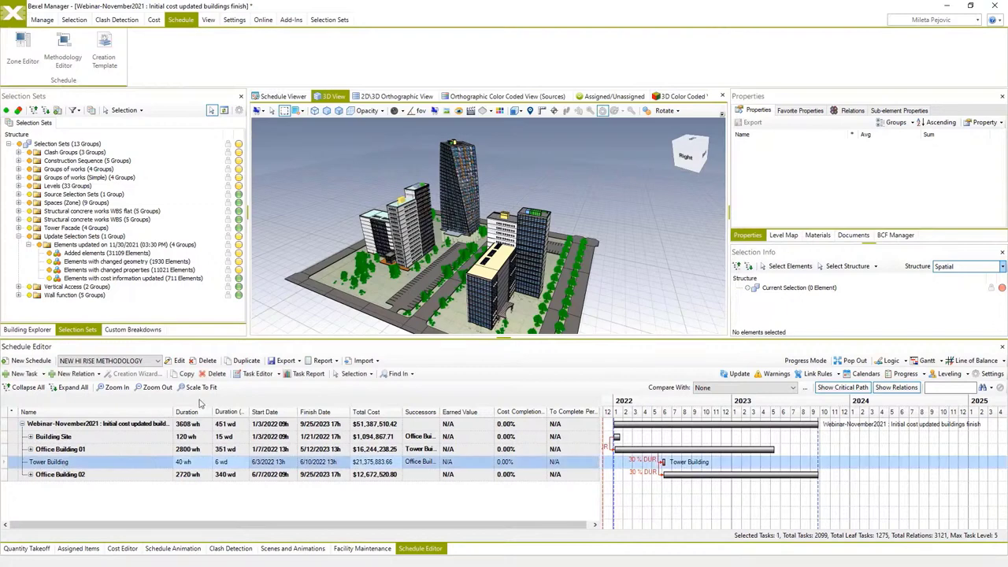
Delete the Uniformat Based Methodology creation rule from the Tower Building task.
{"action": "left_click", "coordinate": [256, 374]}
{"action": "left_click", "coordinate": [287, 226]}
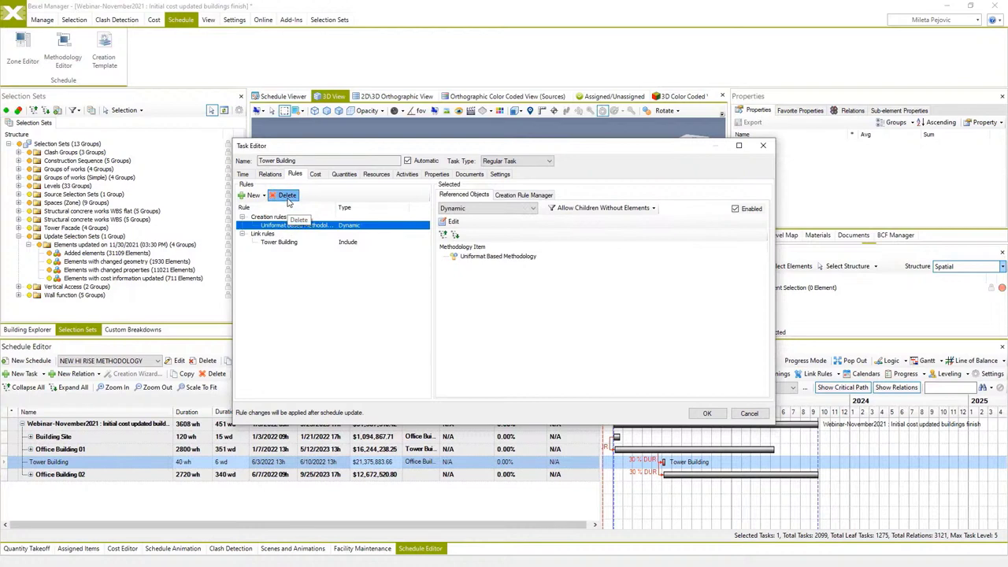
{"action": "left_click", "coordinate": [286, 195]}
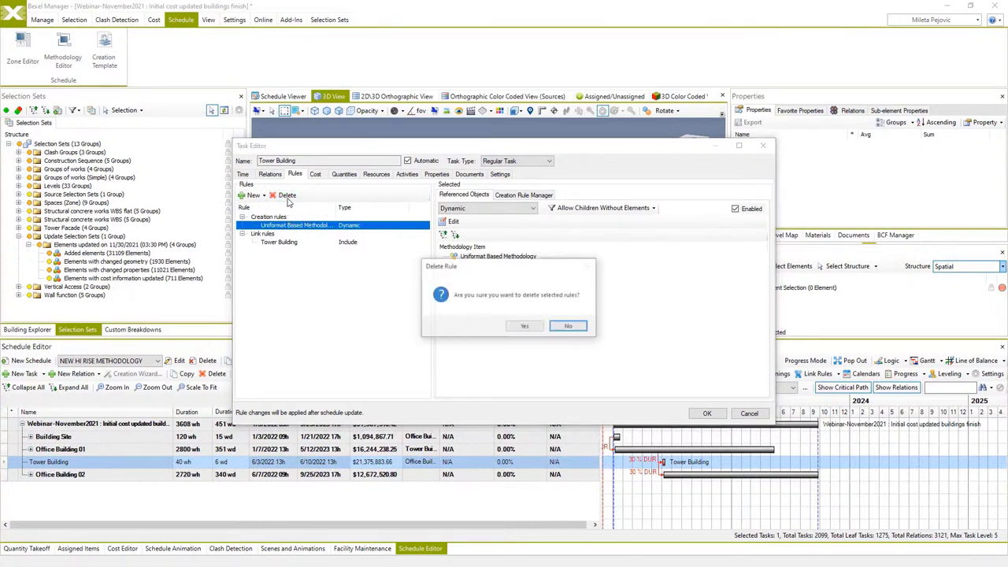
{"action": "left_click", "coordinate": [523, 326]}
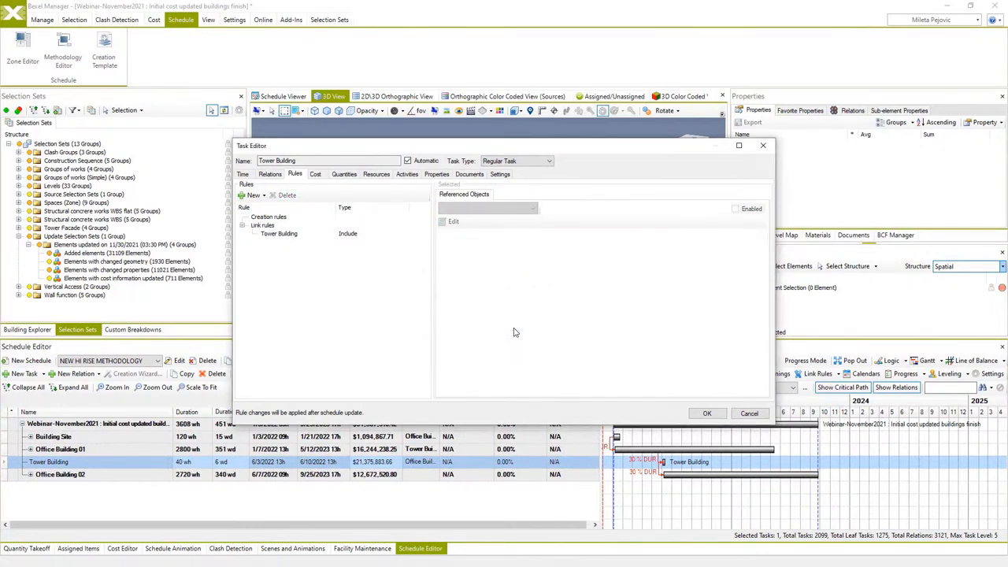
{"action": "left_click", "coordinate": [705, 414]}
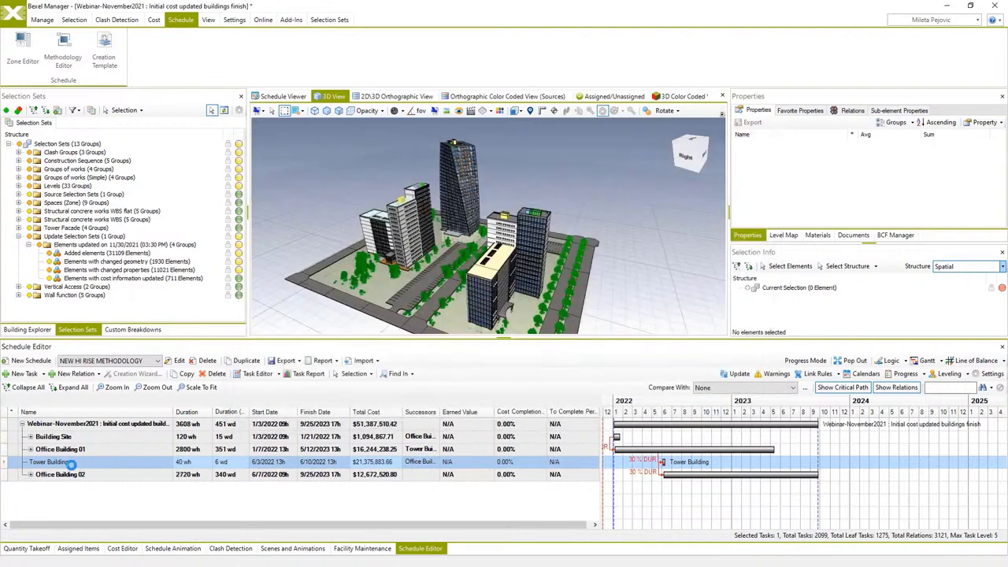
Generate subtasks under Tower Building with the Creation Wizard, using the Hi-rise building construction template, and collapse the task.
{"action": "right_click", "coordinate": [79, 465]}
{"action": "left_click", "coordinate": [121, 463]}
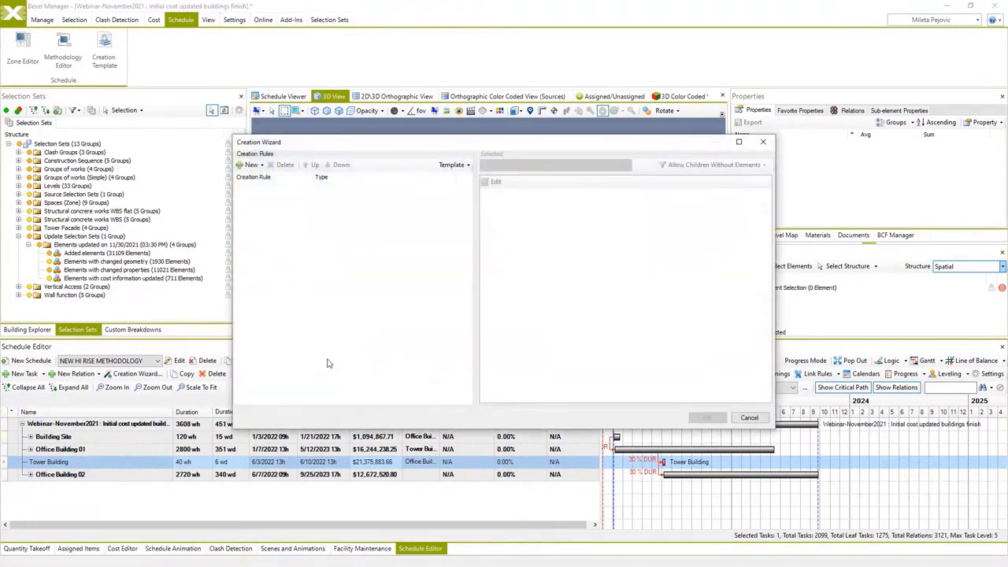
{"action": "left_click", "coordinate": [453, 165]}
{"action": "left_click", "coordinate": [462, 190]}
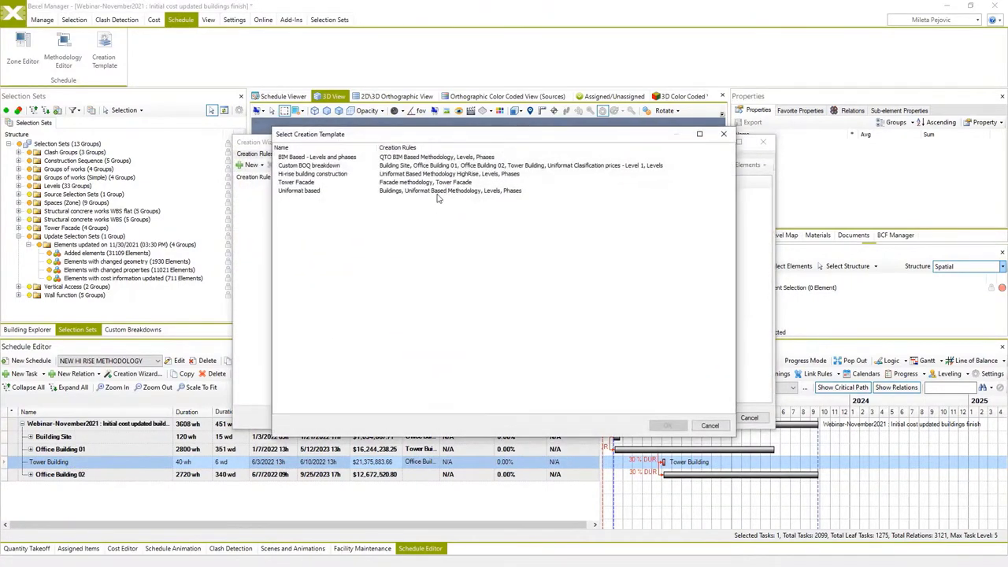
{"action": "left_click", "coordinate": [307, 174]}
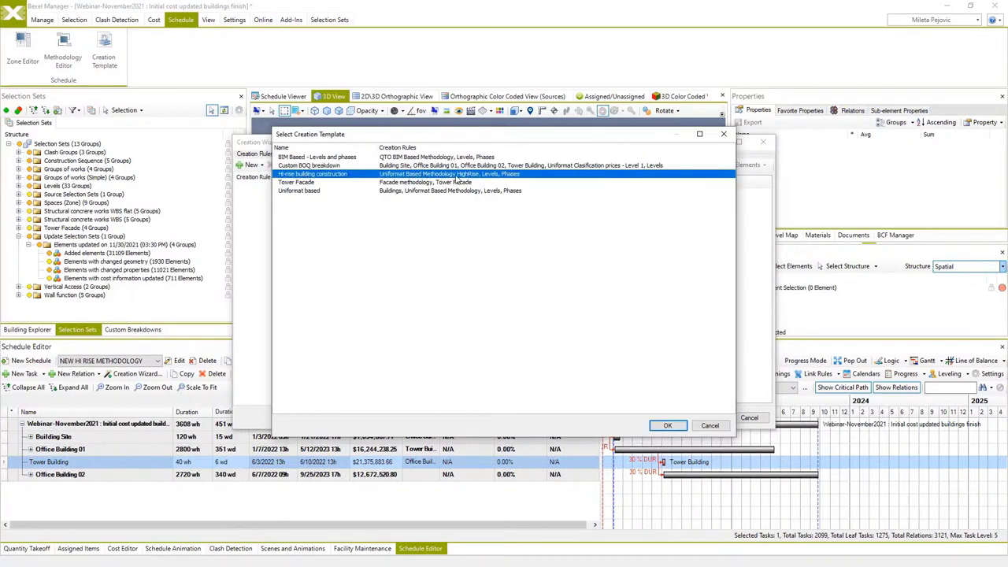
{"action": "left_click", "coordinate": [666, 426]}
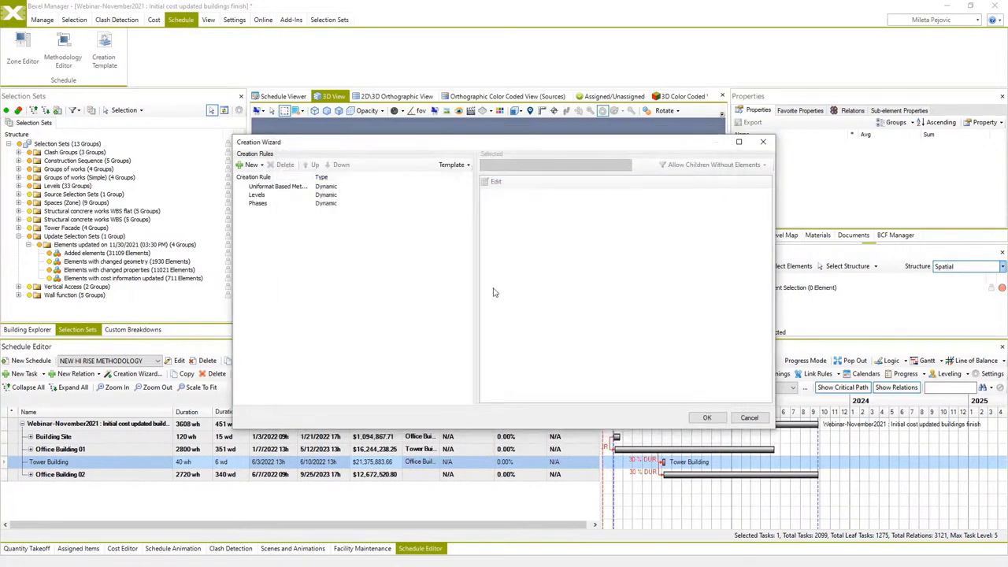
{"action": "left_click", "coordinate": [702, 419]}
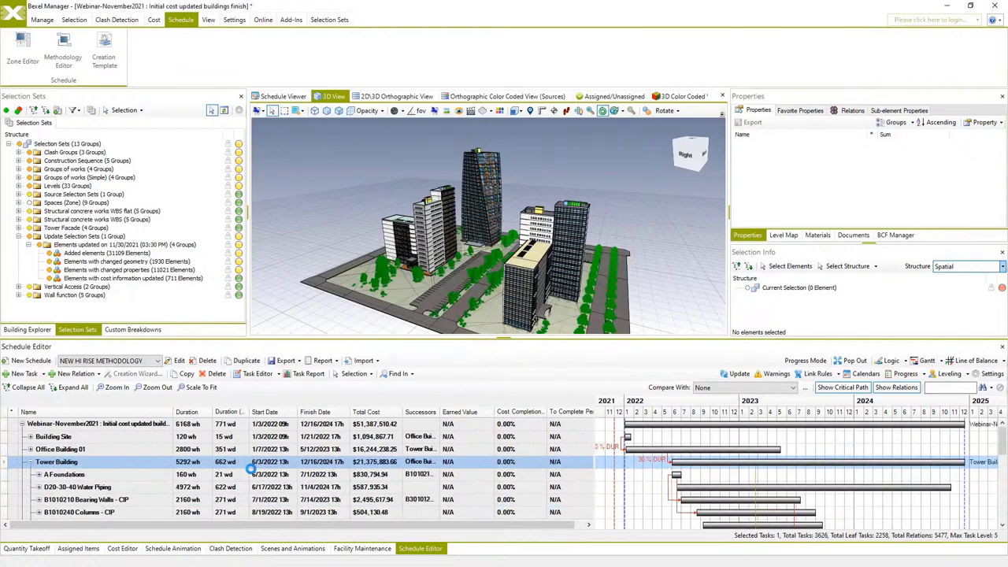
{"action": "left_click", "coordinate": [31, 463]}
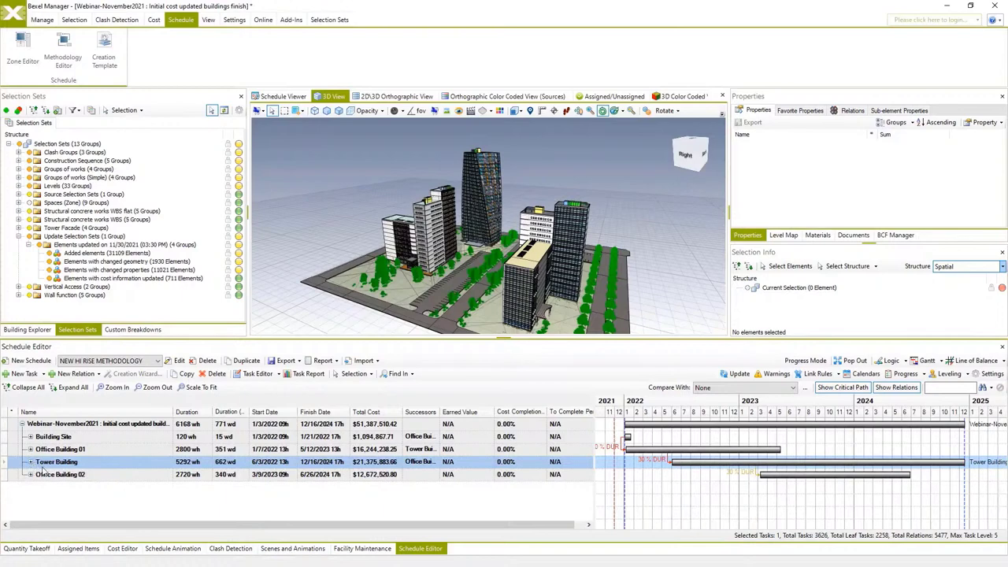
Update the schedule animation and jump to June 2022 in the Schedule Viewer.
{"action": "left_click", "coordinate": [159, 549]}
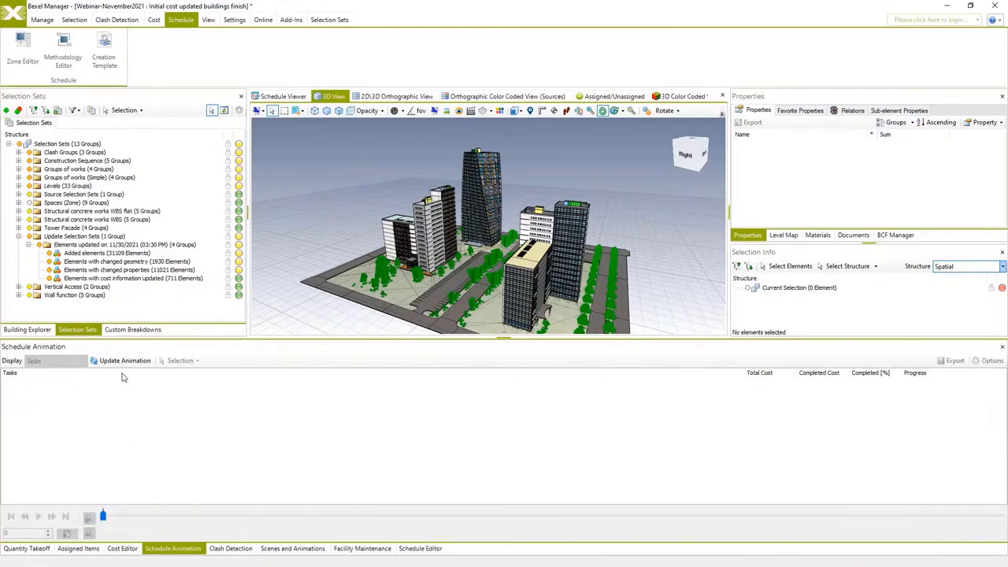
{"action": "left_click", "coordinate": [285, 97]}
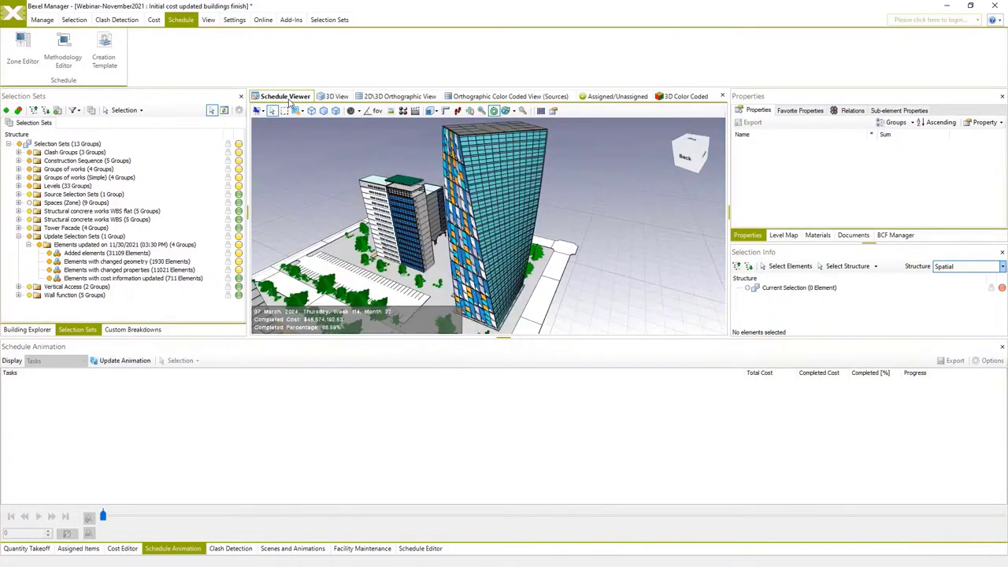
{"action": "left_click", "coordinate": [144, 360]}
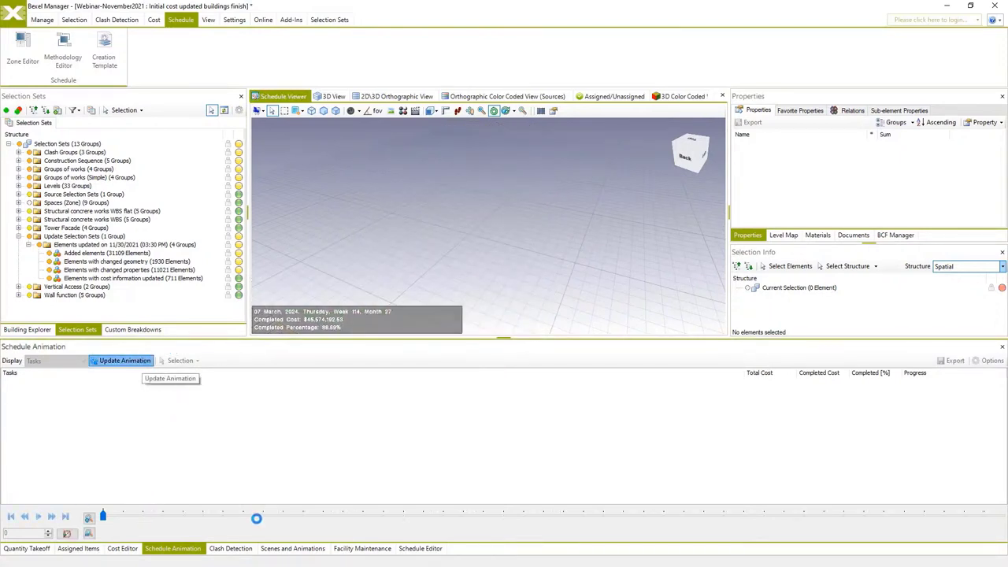
{"action": "left_click", "coordinate": [223, 516]}
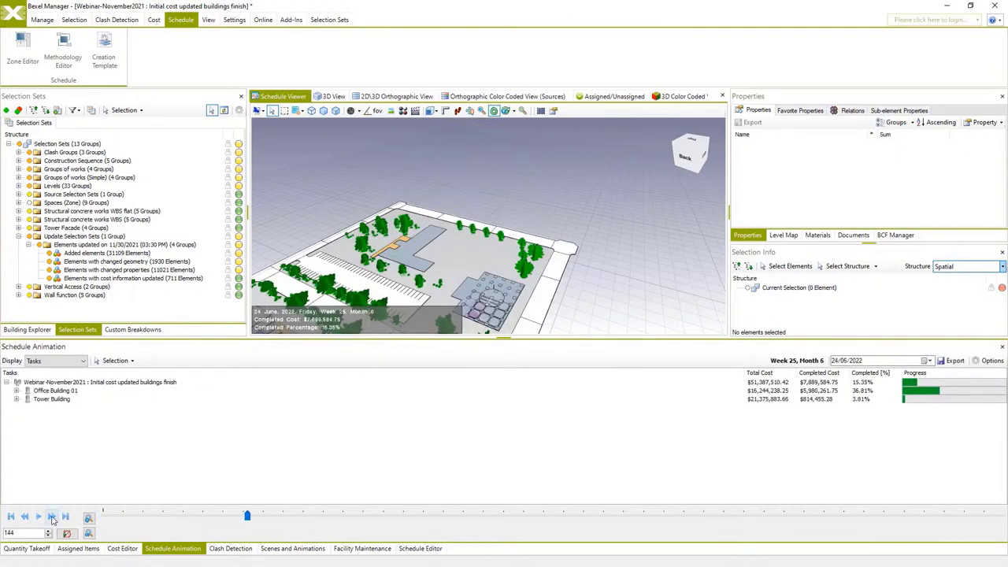
Play the construction animation through to June 2023 to review how the tower's structure and facade progress, and pause it.
{"action": "left_click", "coordinate": [52, 516]}
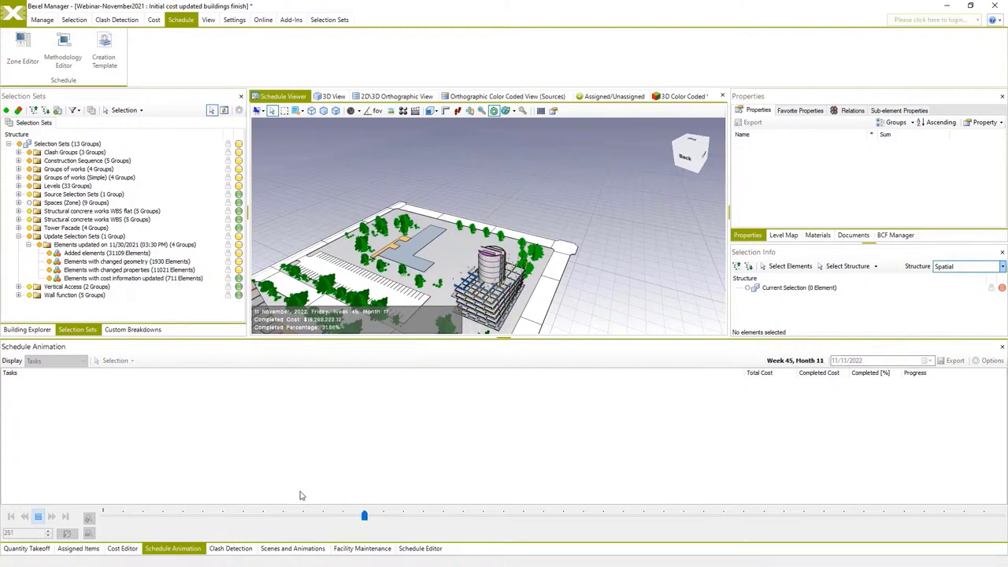
{"action": "left_click_drag", "start_coordinate": [492, 275], "coordinate": [510, 261]}
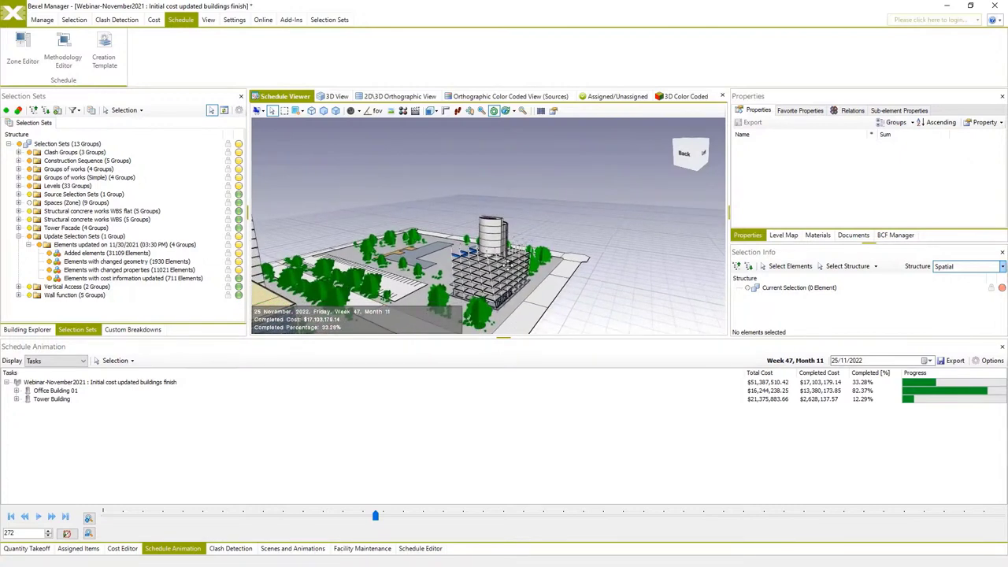
{"action": "left_click", "coordinate": [38, 515]}
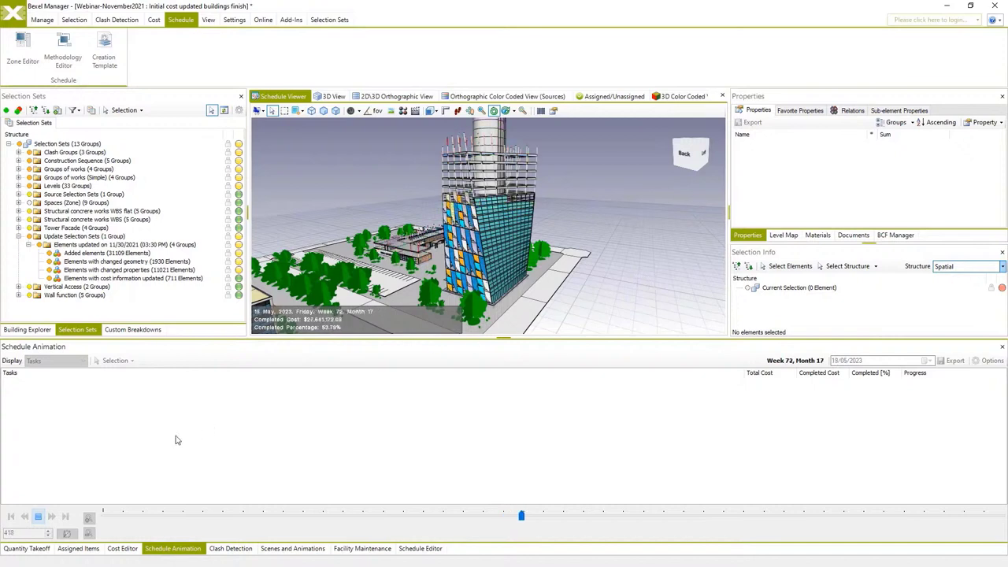
{"action": "left_click", "coordinate": [35, 517]}
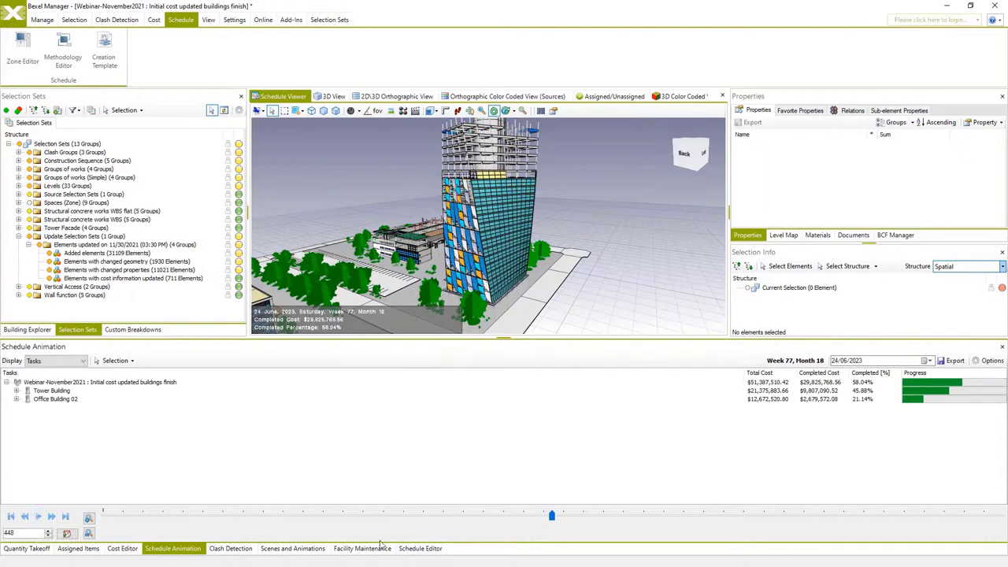
Duplicate the NEW HI RISE METHODOLOGY schedule under the name NEW HI RISE METHODOLOGY facade side.
{"action": "left_click", "coordinate": [414, 549]}
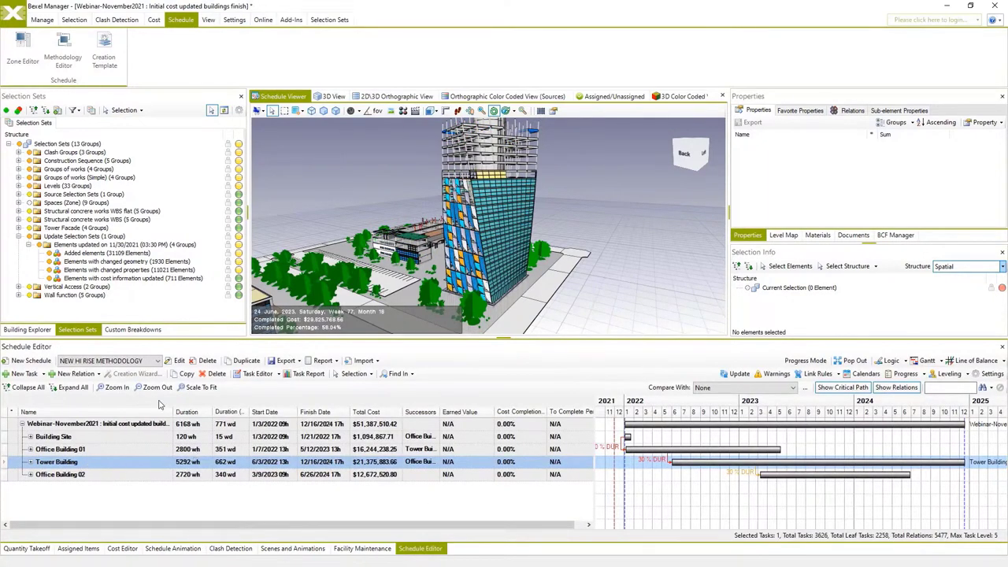
{"action": "left_click", "coordinate": [246, 361]}
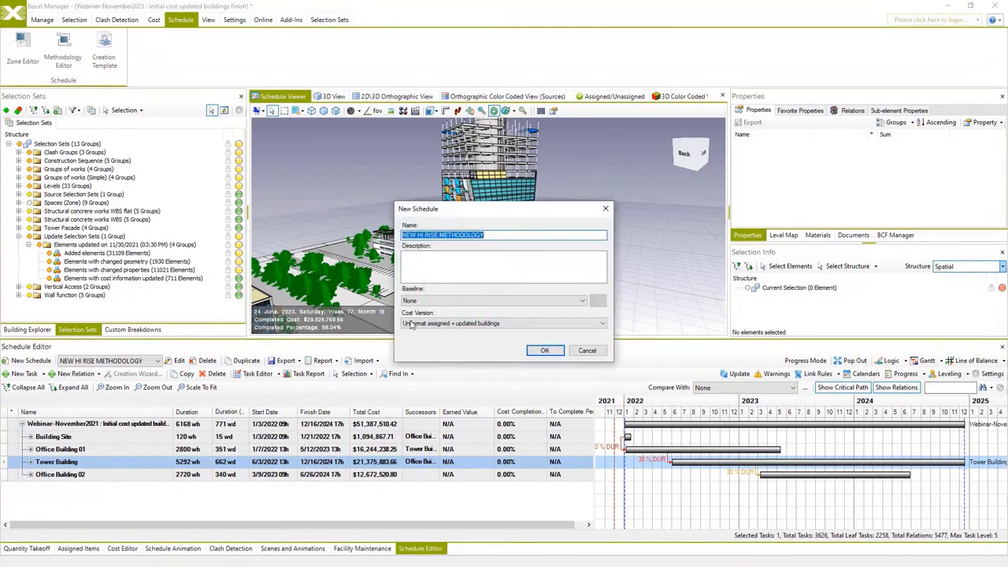
{"action": "key", "text": "End"}
{"action": "left_click", "coordinate": [508, 256]}
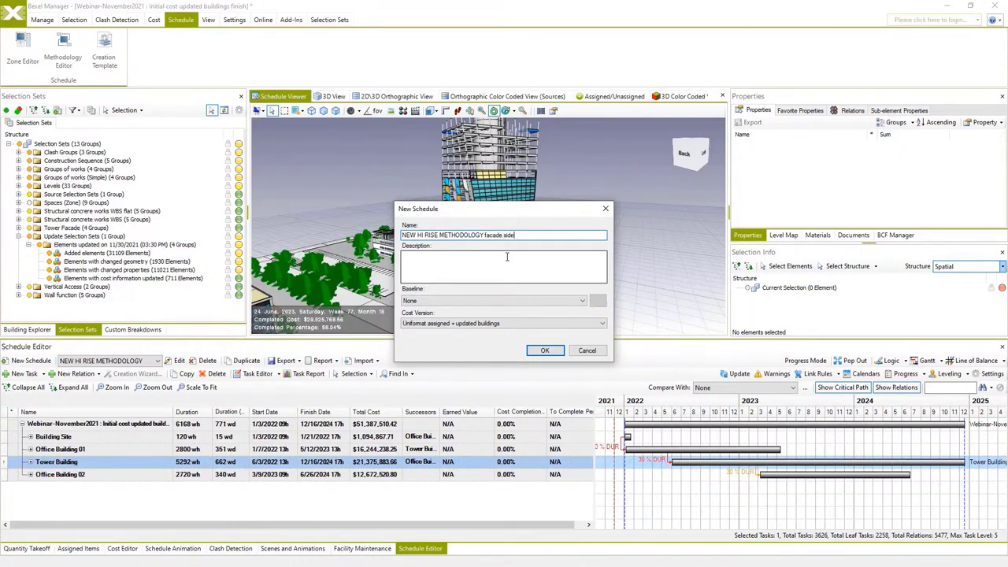
{"action": "left_click", "coordinate": [543, 350]}
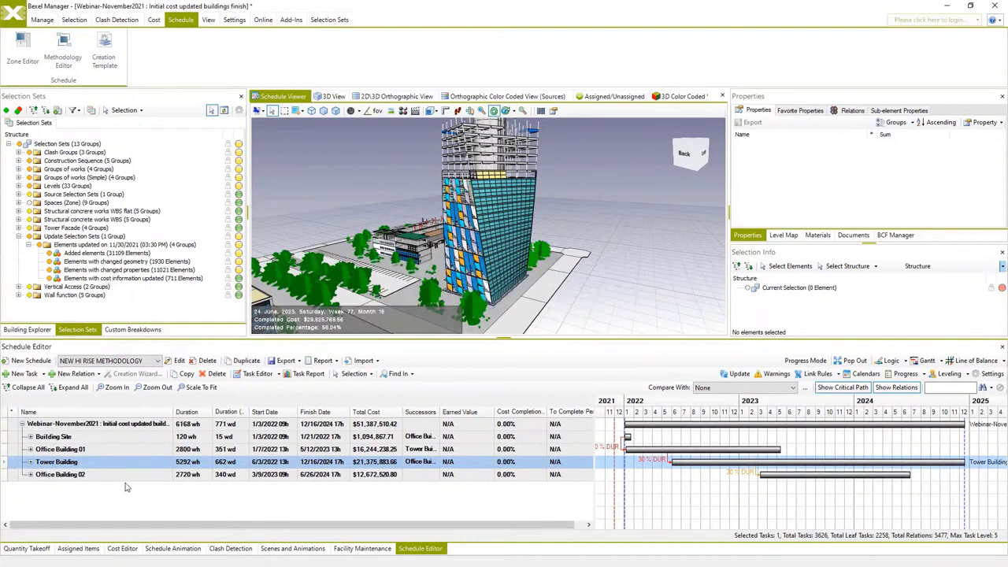
Delete the B2020210 Curtain Walls - Framing and B2020220 Curtain Walls - Panels tasks from Tower Building in the duplicated schedule.
{"action": "left_click", "coordinate": [30, 462]}
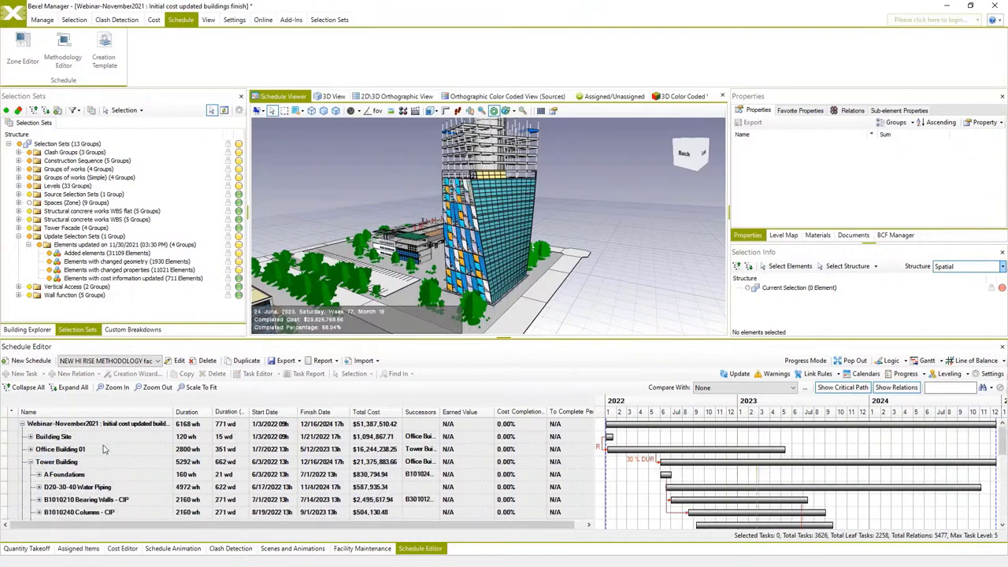
{"action": "scroll", "coordinate": [107, 450], "scroll_direction": "down", "scroll_amount": 6}
{"action": "scroll", "coordinate": [113, 457], "scroll_direction": "down", "scroll_amount": 1}
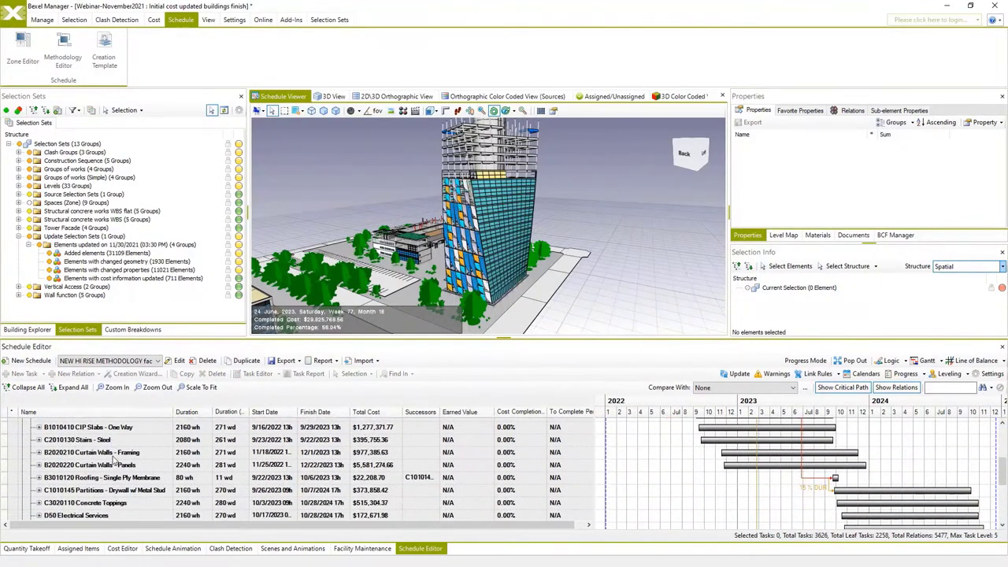
{"action": "left_click", "coordinate": [118, 455]}
{"action": "left_click", "coordinate": [118, 466], "text": "ctrl"}
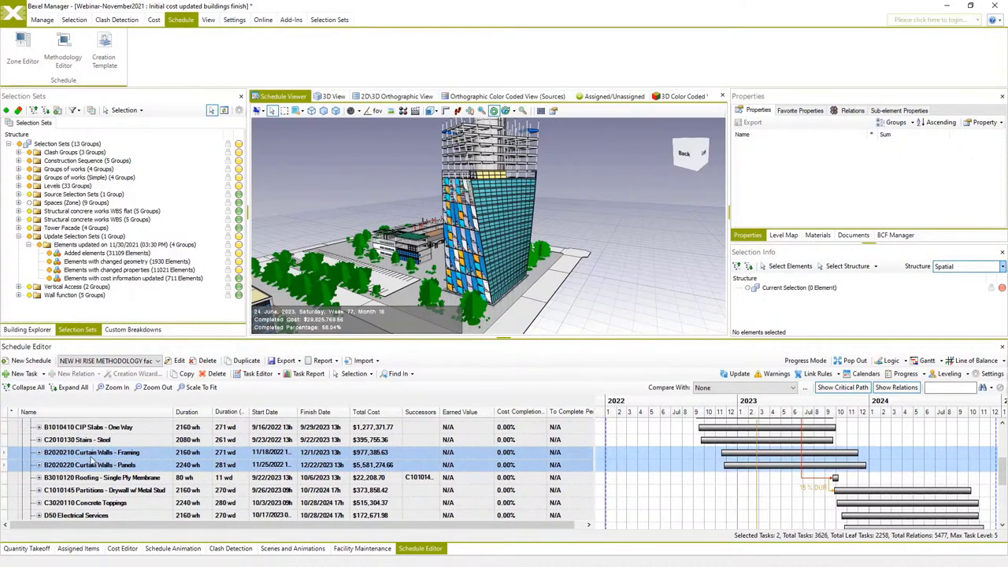
{"action": "left_click", "coordinate": [216, 374]}
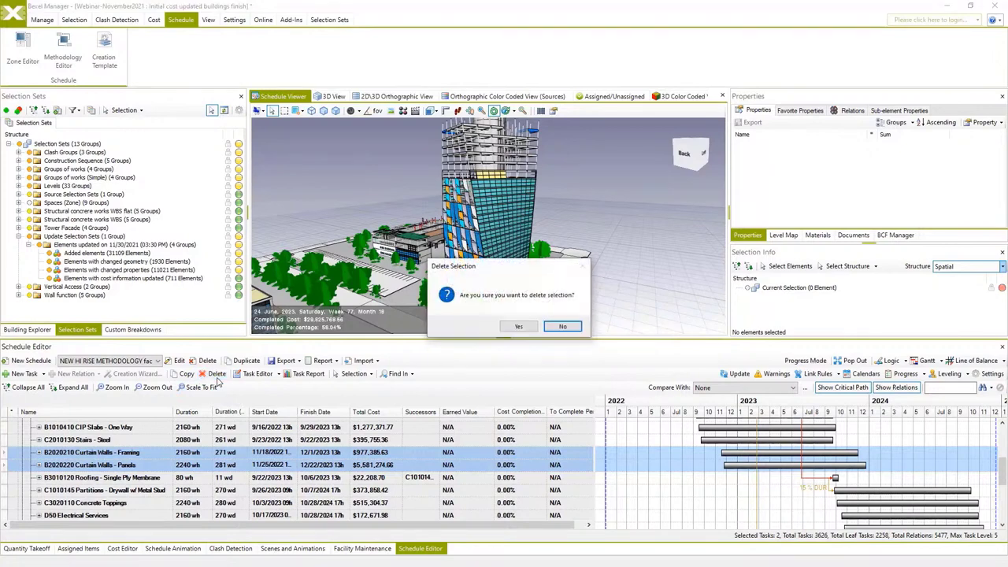
{"action": "left_click", "coordinate": [516, 327]}
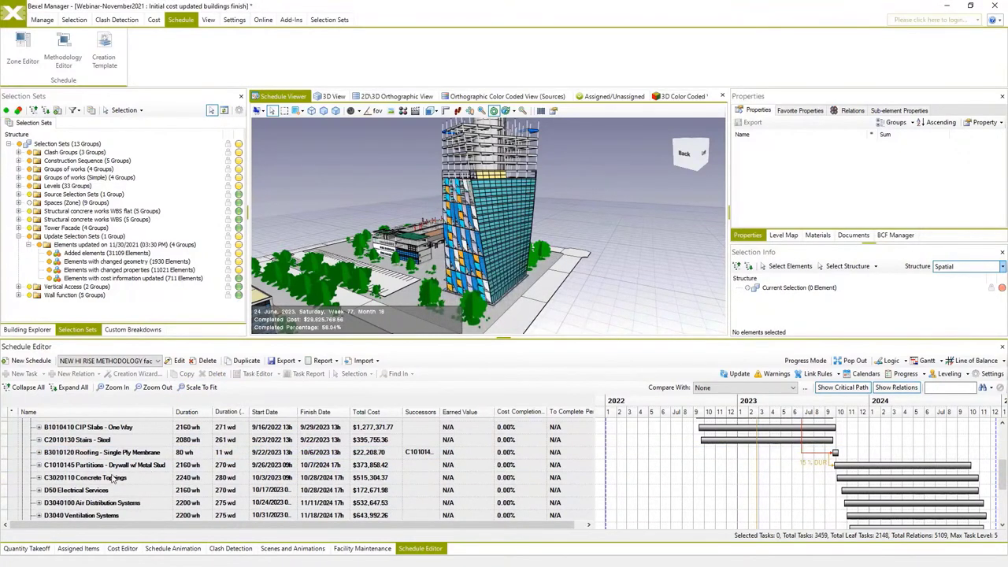
Add a linked task under Tower Building that references the Facade methodology item.
{"action": "scroll", "coordinate": [110, 478], "scroll_direction": "up", "scroll_amount": 3}
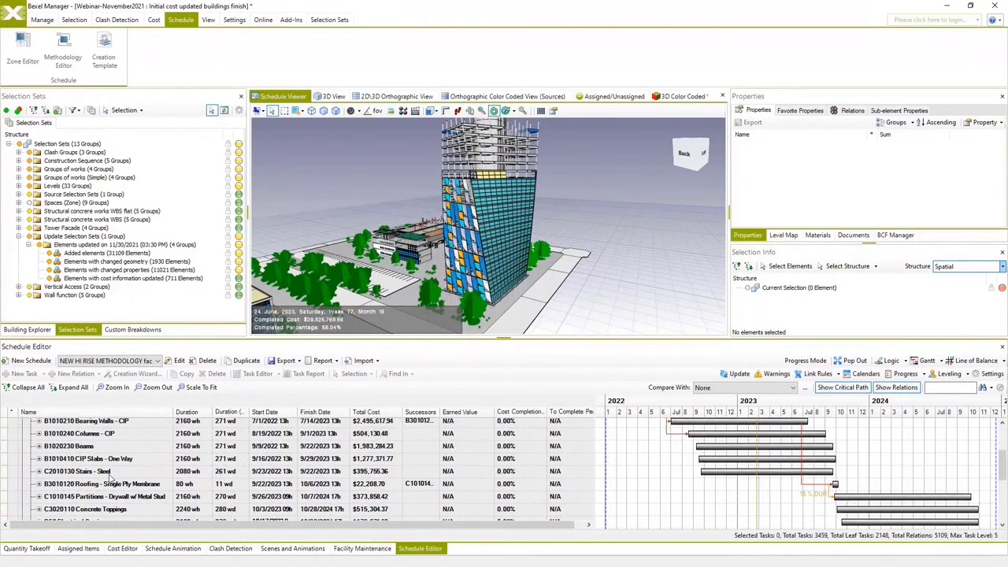
{"action": "left_click", "coordinate": [68, 445]}
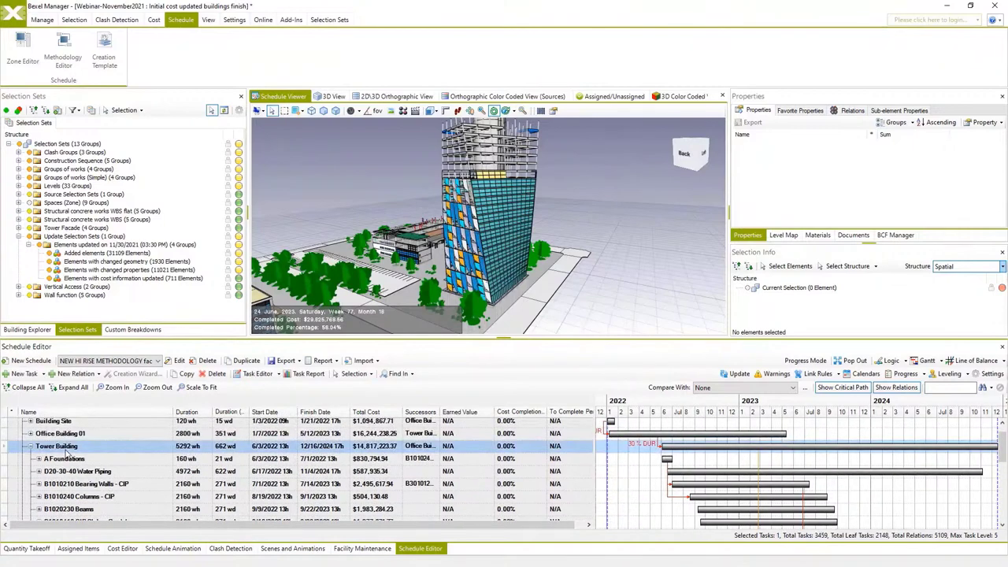
{"action": "right_click", "coordinate": [68, 448]}
{"action": "mouse_move", "coordinate": [98, 449]}
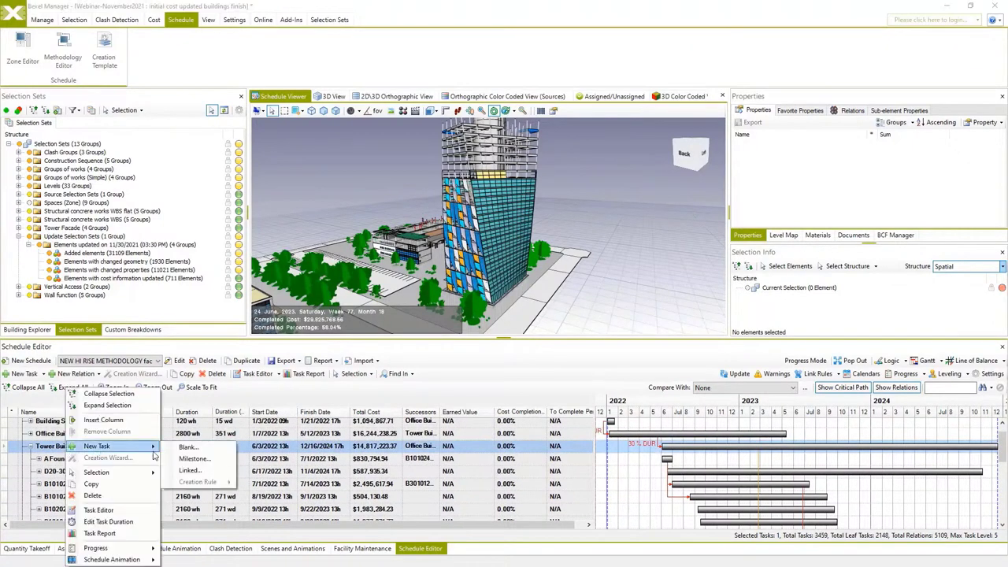
{"action": "left_click", "coordinate": [193, 470]}
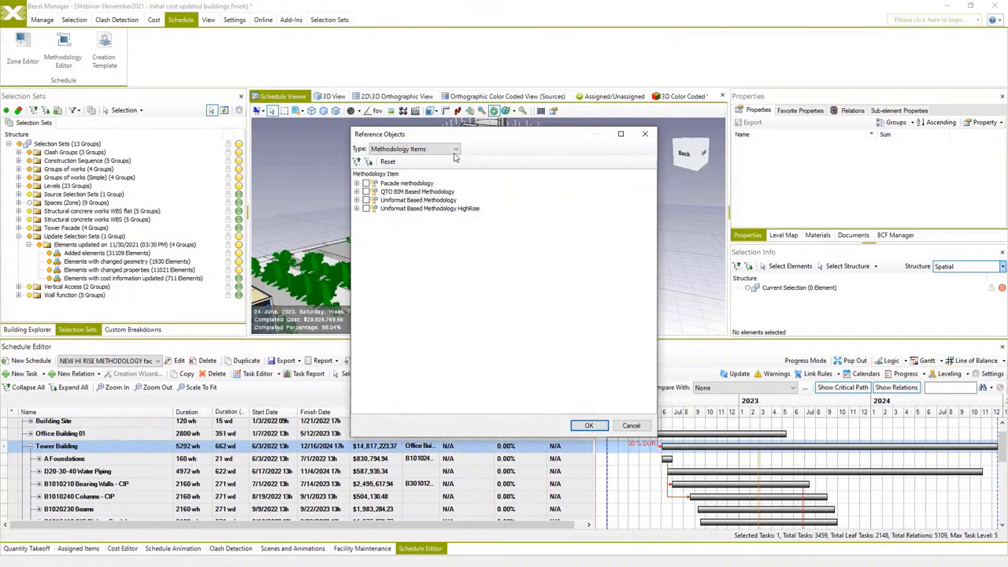
{"action": "left_click", "coordinate": [366, 183]}
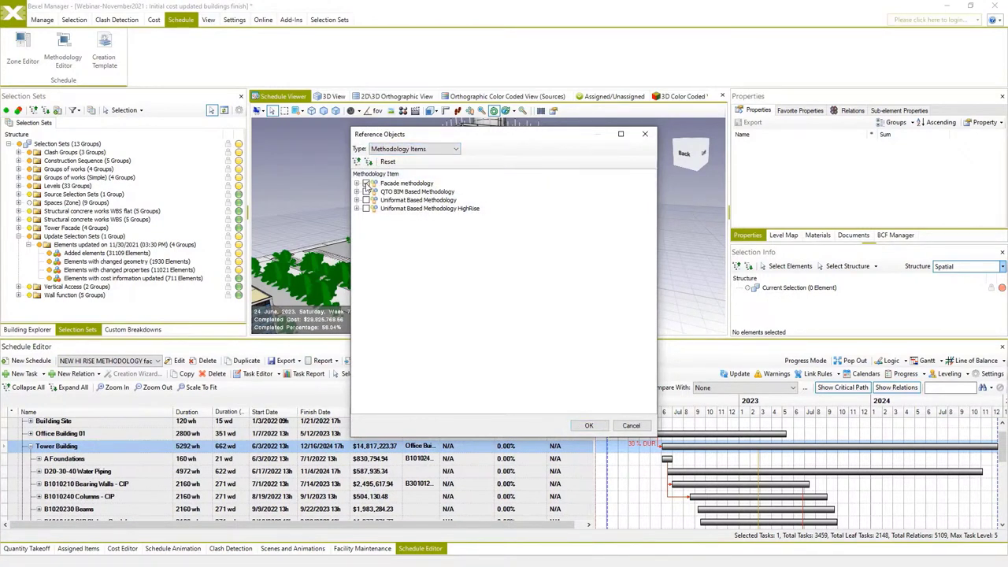
{"action": "left_click", "coordinate": [589, 427]}
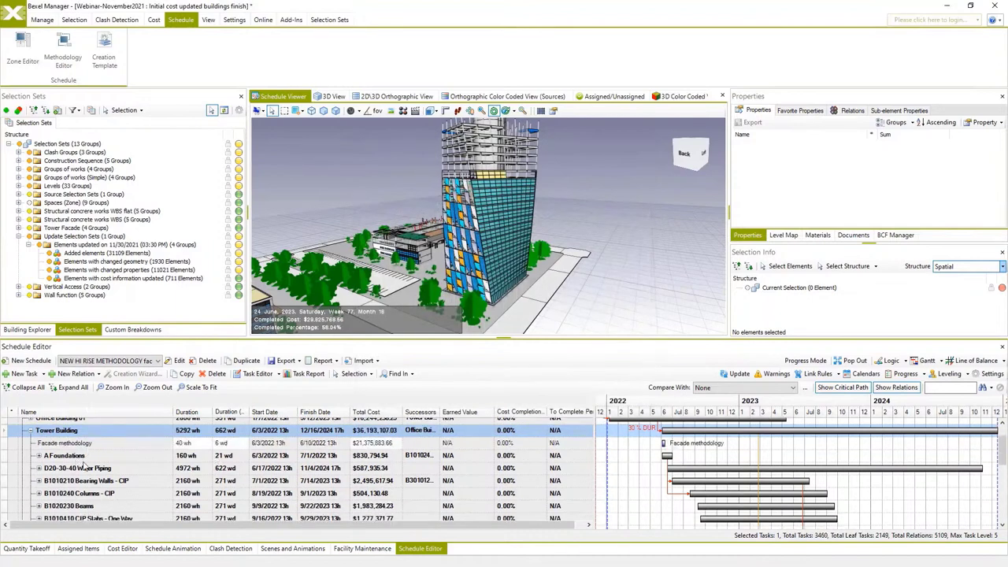
Give the Facade methodology task a Finish -> Start predecessor: Phase 2 of 15 - Floor under Tower Building's B1010410 CIP Slabs - One Way.
{"action": "left_click", "coordinate": [60, 443]}
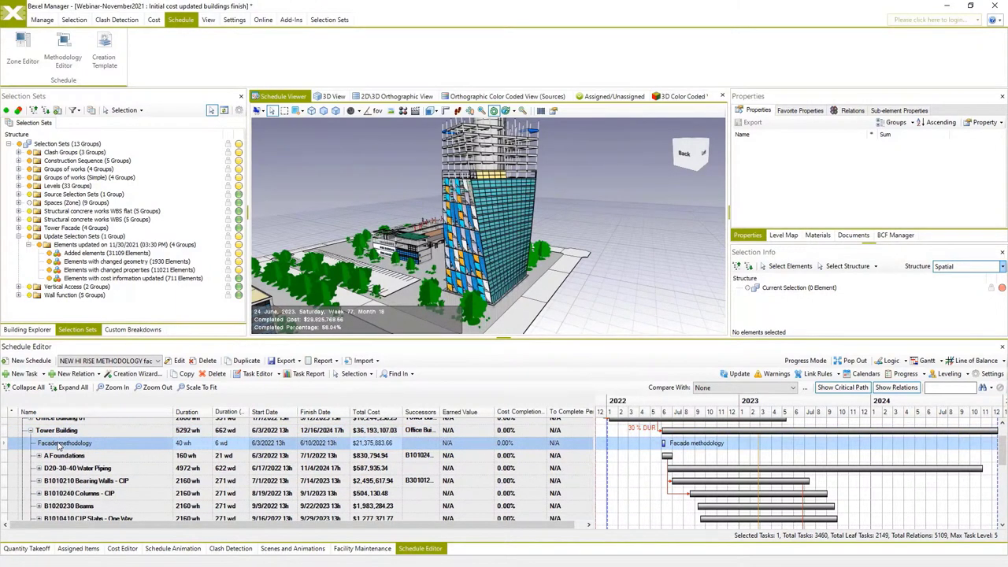
{"action": "right_click", "coordinate": [60, 445]}
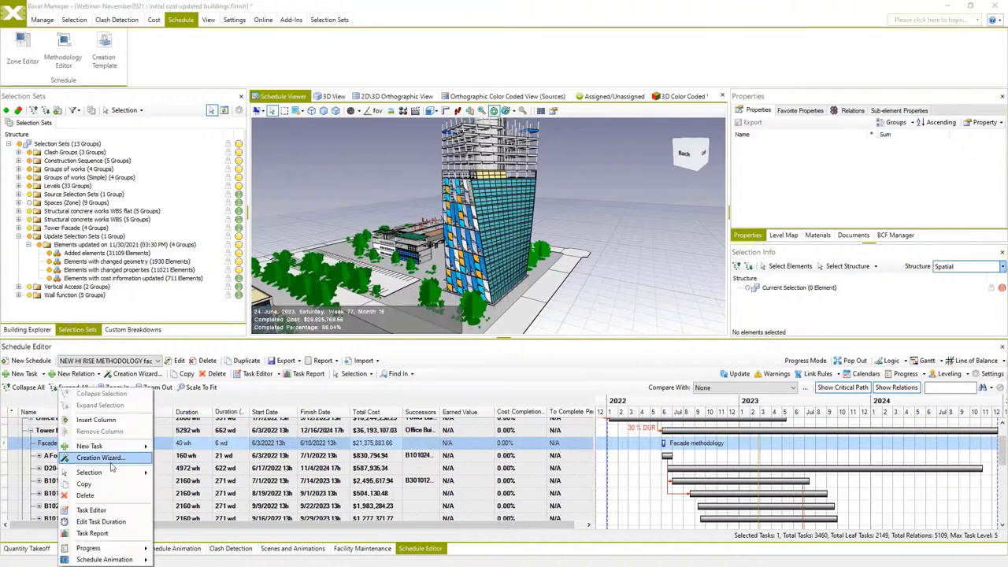
{"action": "mouse_move", "coordinate": [111, 476]}
{"action": "left_click", "coordinate": [91, 509]}
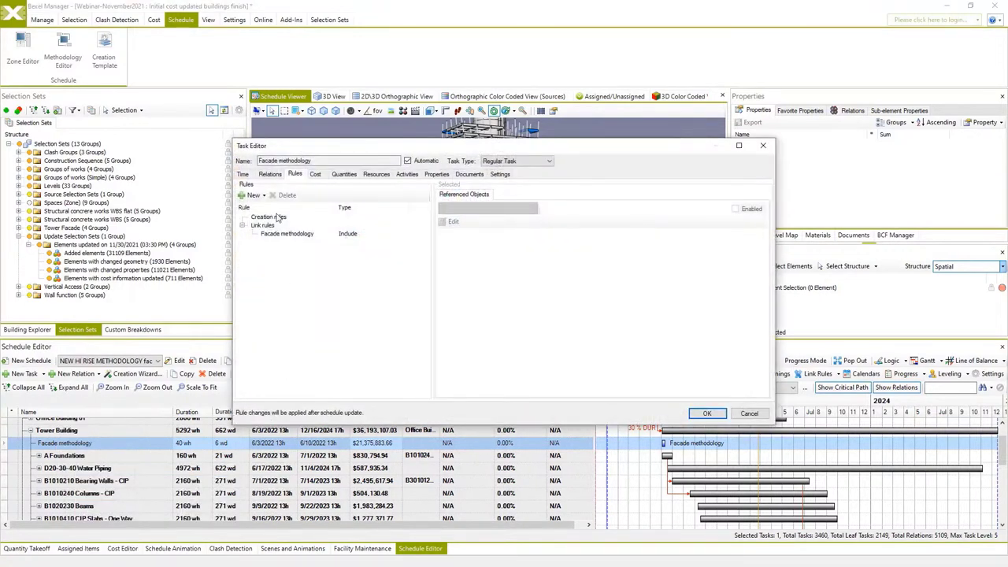
{"action": "left_click", "coordinate": [270, 174]}
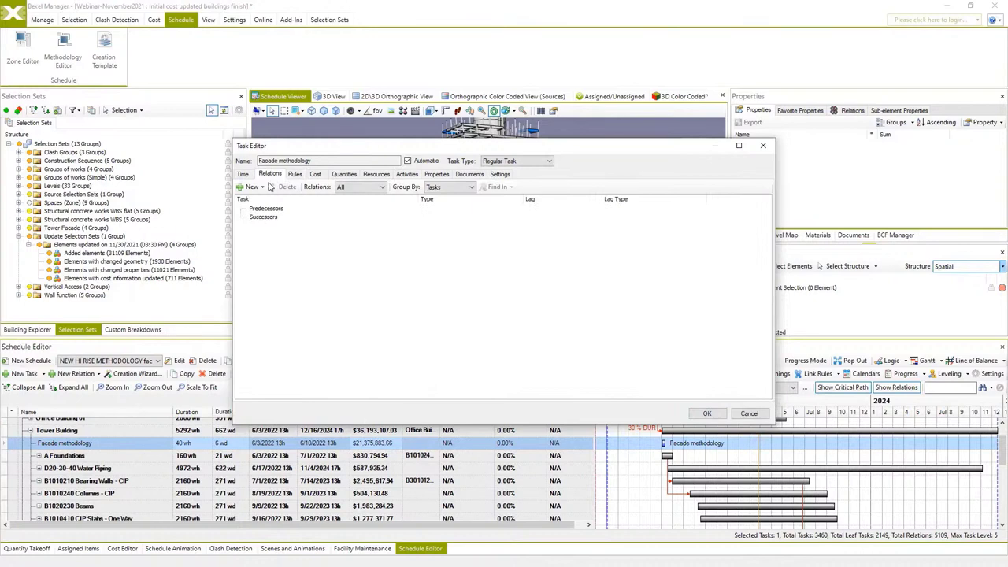
{"action": "left_click", "coordinate": [263, 187]}
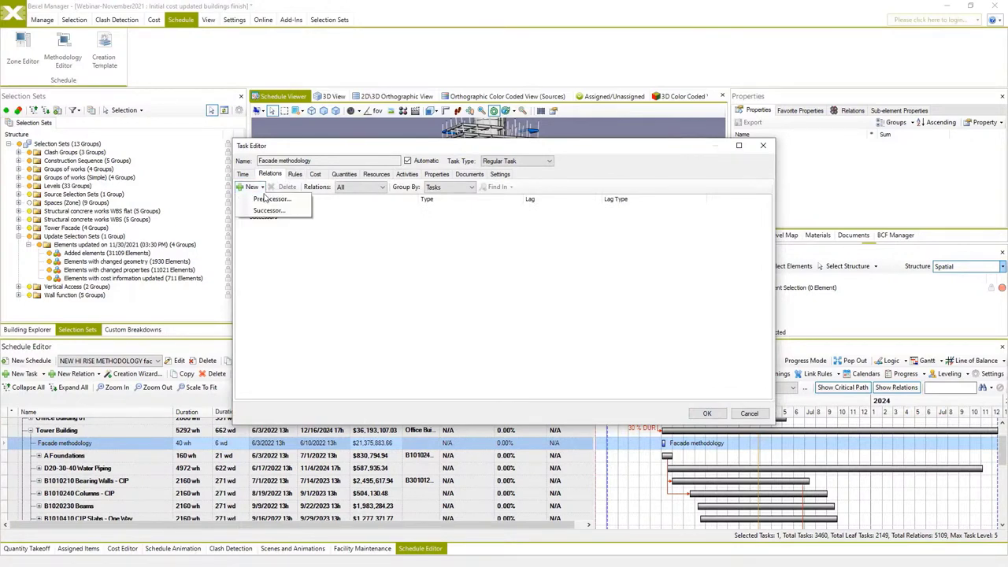
{"action": "left_click", "coordinate": [272, 201]}
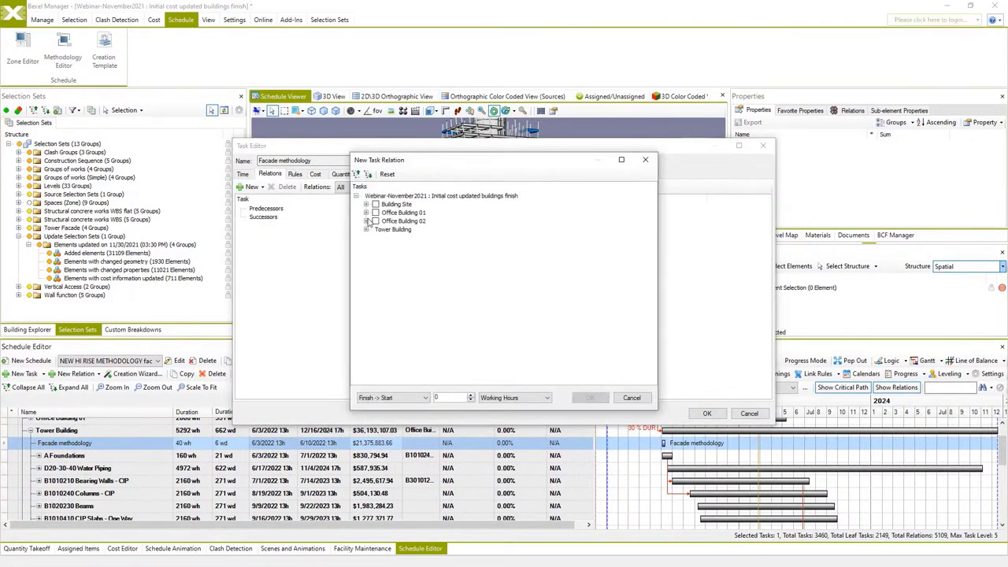
{"action": "left_click", "coordinate": [366, 229]}
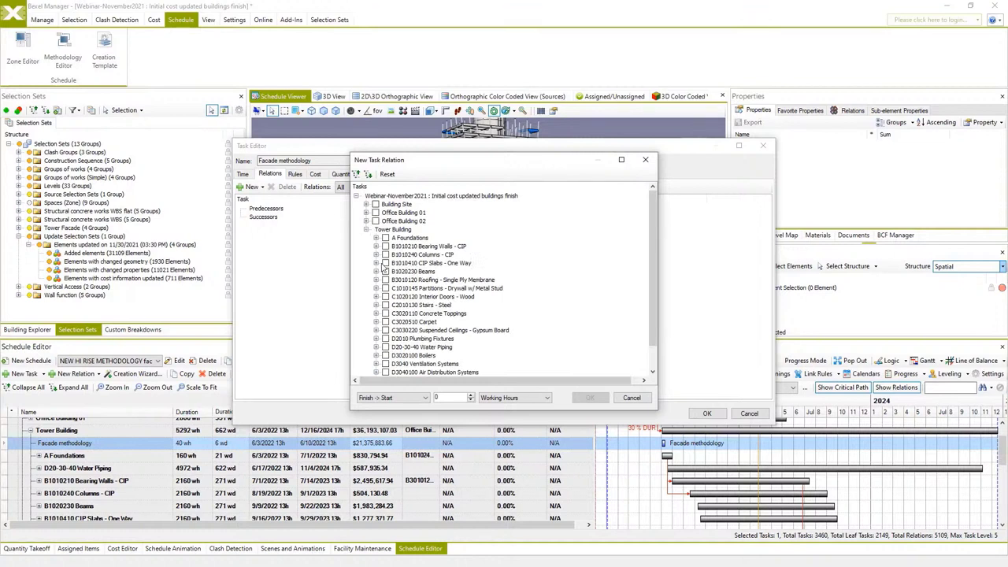
{"action": "left_click", "coordinate": [376, 263]}
{"action": "scroll", "coordinate": [411, 301], "scroll_direction": "down", "scroll_amount": 2}
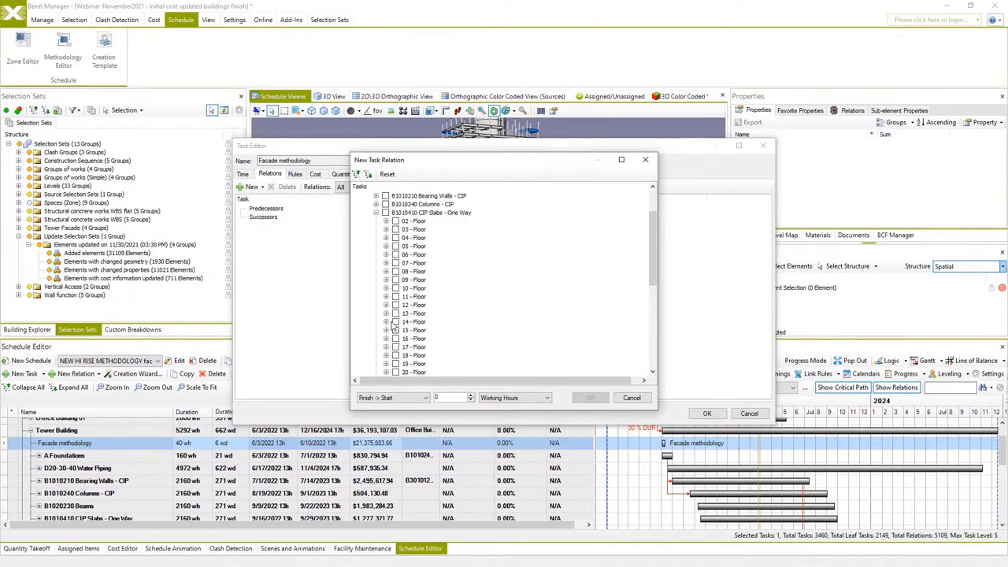
{"action": "left_click", "coordinate": [386, 330]}
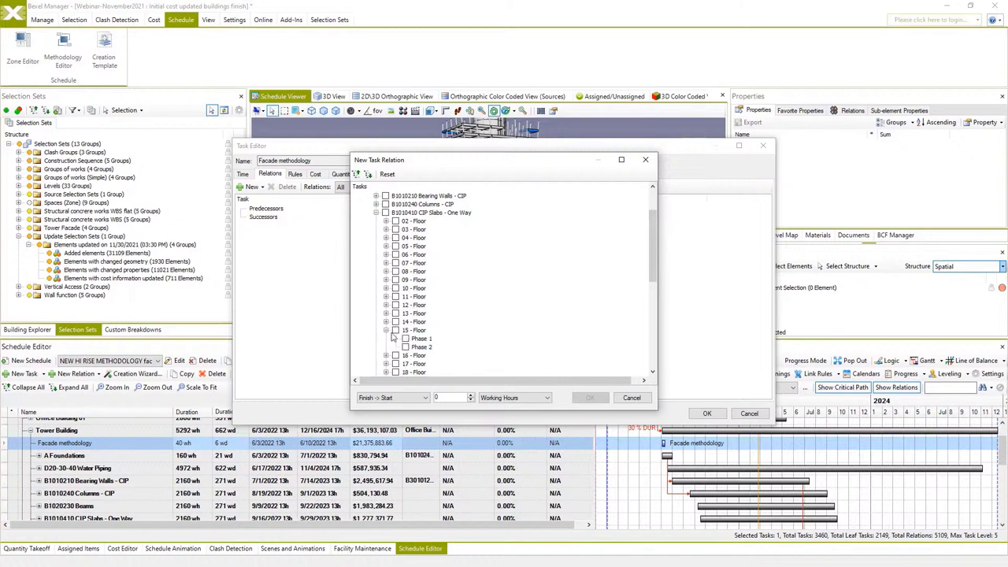
{"action": "left_click", "coordinate": [405, 347]}
{"action": "left_click", "coordinate": [598, 399]}
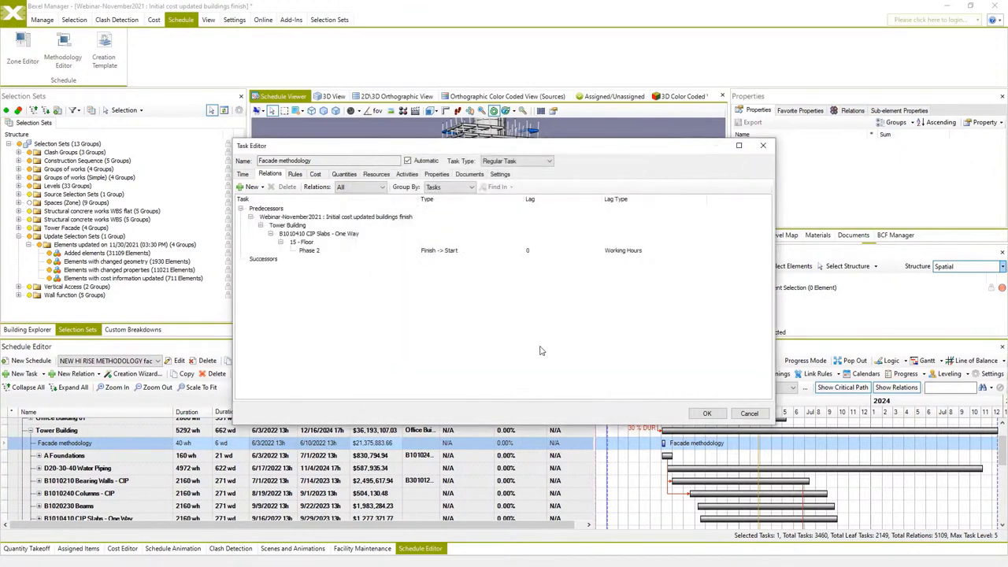
{"action": "left_click", "coordinate": [706, 413]}
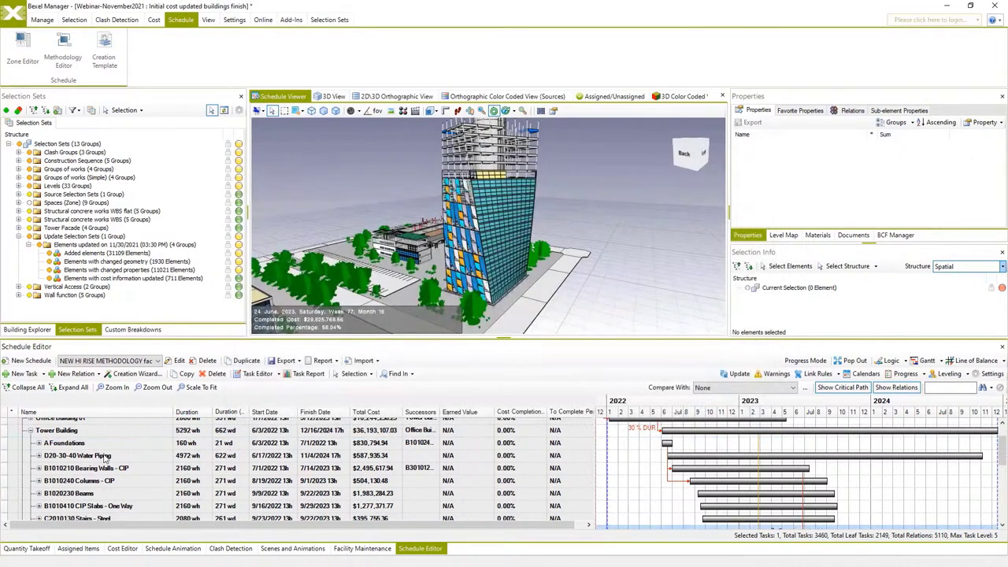
Generate the subtasks of the Facade methodology task with the Creation Wizard, using the Tower Facade creation template.
{"action": "scroll", "coordinate": [102, 463], "scroll_direction": "down", "scroll_amount": 2}
{"action": "right_click", "coordinate": [82, 471]}
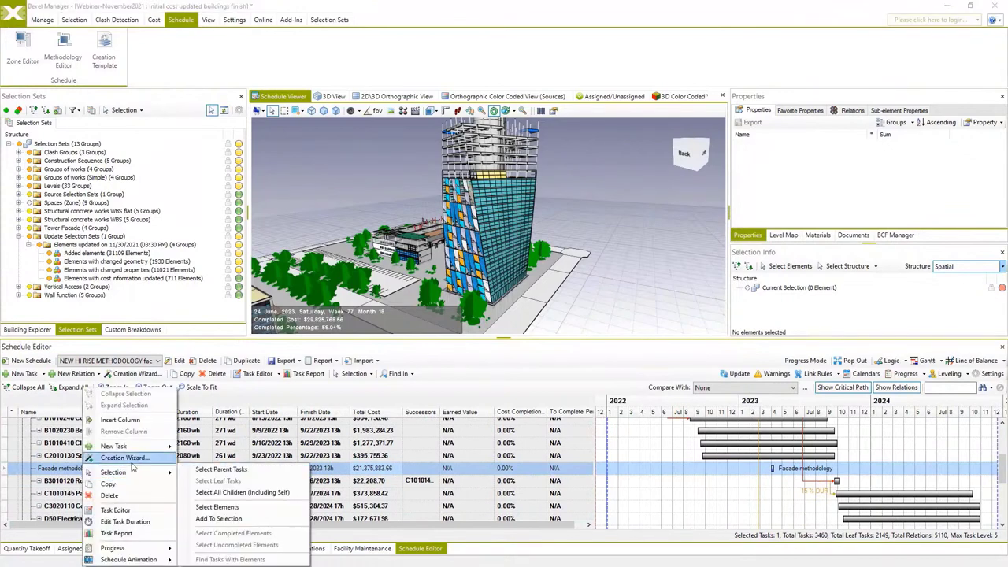
{"action": "left_click", "coordinate": [110, 458]}
{"action": "left_click", "coordinate": [452, 164]}
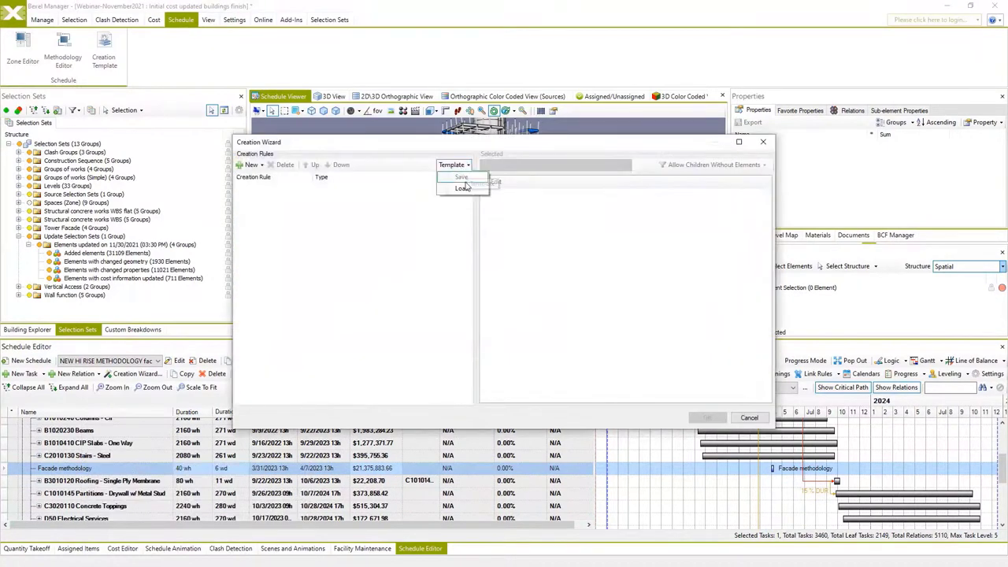
{"action": "left_click", "coordinate": [463, 189]}
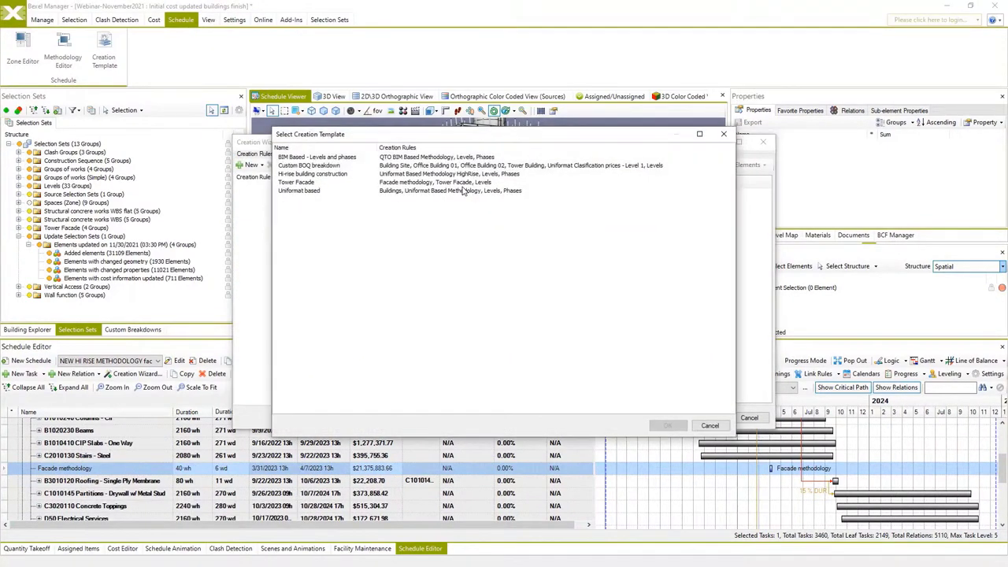
{"action": "left_click", "coordinate": [311, 183]}
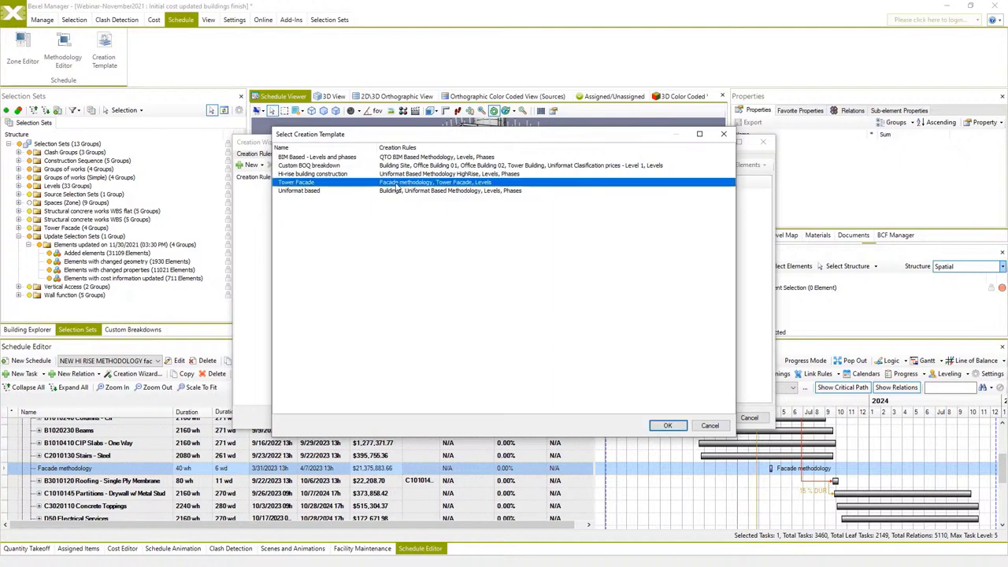
{"action": "left_click", "coordinate": [667, 425]}
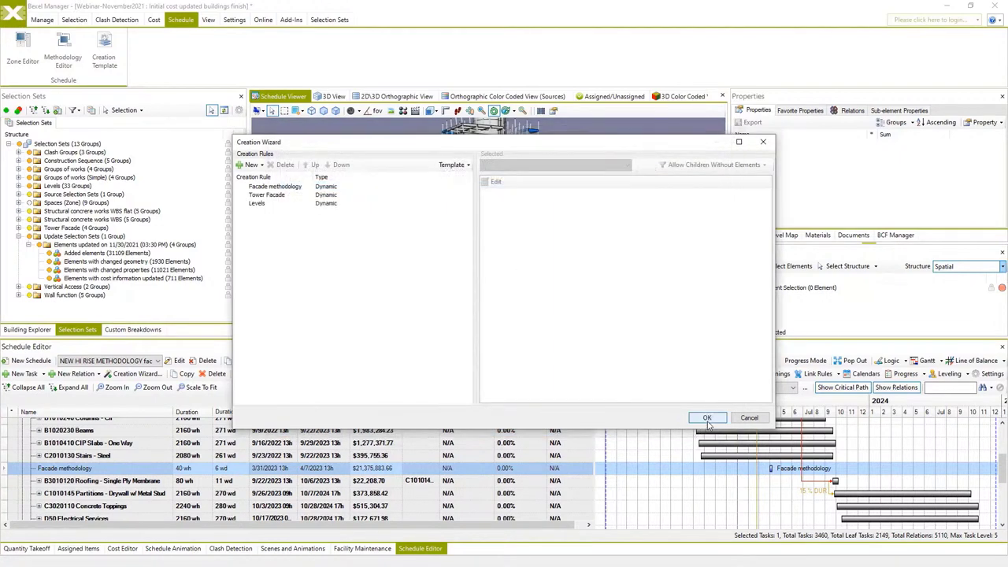
{"action": "left_click", "coordinate": [706, 417]}
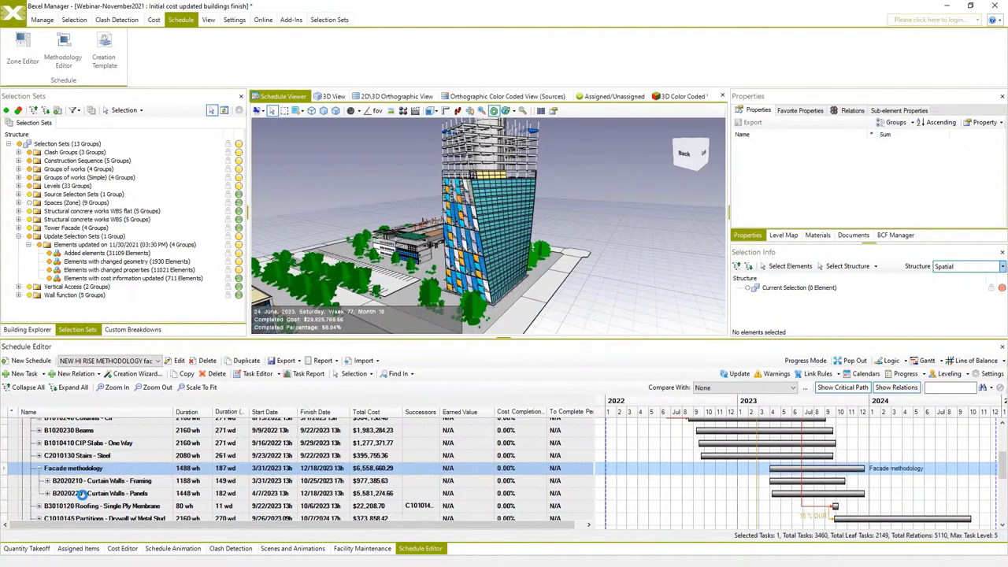
Examine how the curtain wall Framing and Panels tasks under Facade methodology are broken down by facade side and floor.
{"action": "left_click", "coordinate": [47, 481]}
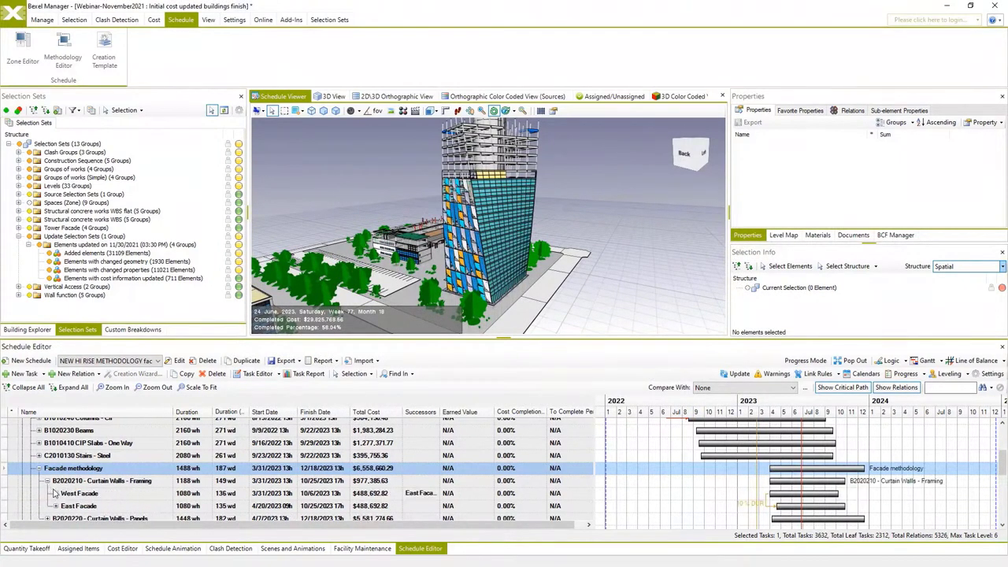
{"action": "left_click", "coordinate": [55, 493]}
{"action": "scroll", "coordinate": [77, 492], "scroll_direction": "down", "scroll_amount": 2}
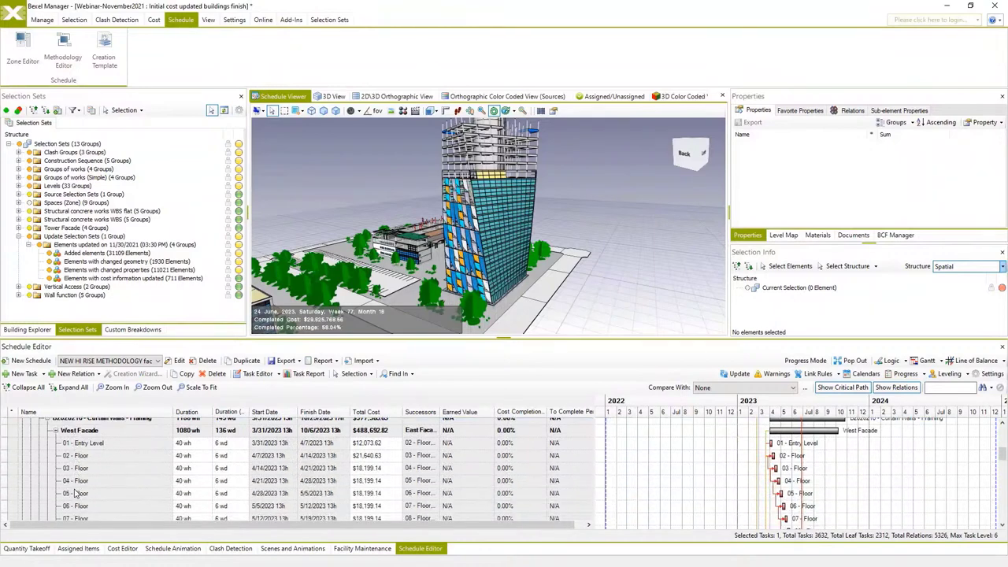
{"action": "scroll", "coordinate": [77, 493], "scroll_direction": "up", "scroll_amount": 2}
{"action": "left_click", "coordinate": [47, 465]}
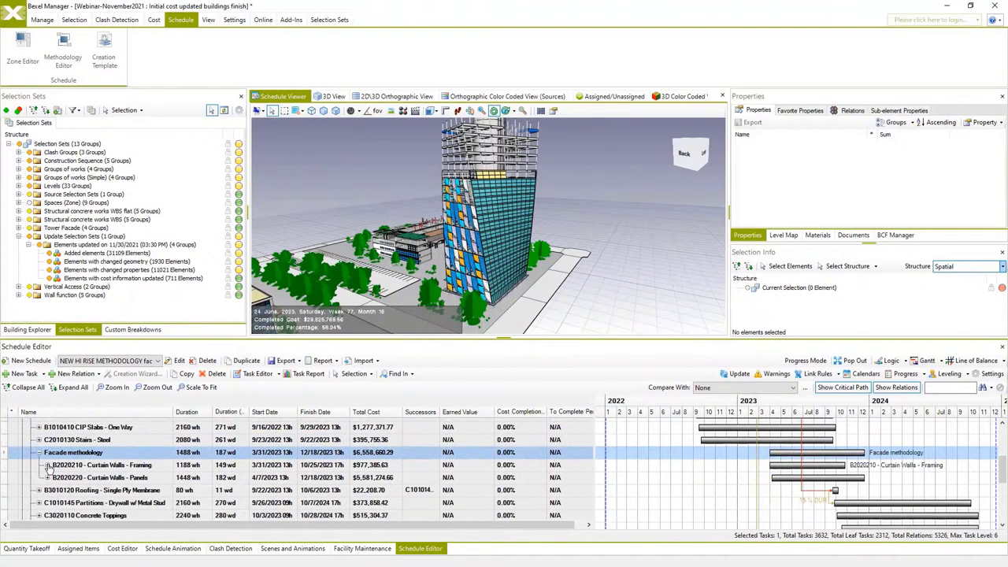
{"action": "left_click", "coordinate": [47, 477]}
{"action": "scroll", "coordinate": [101, 487], "scroll_direction": "down", "scroll_amount": 2}
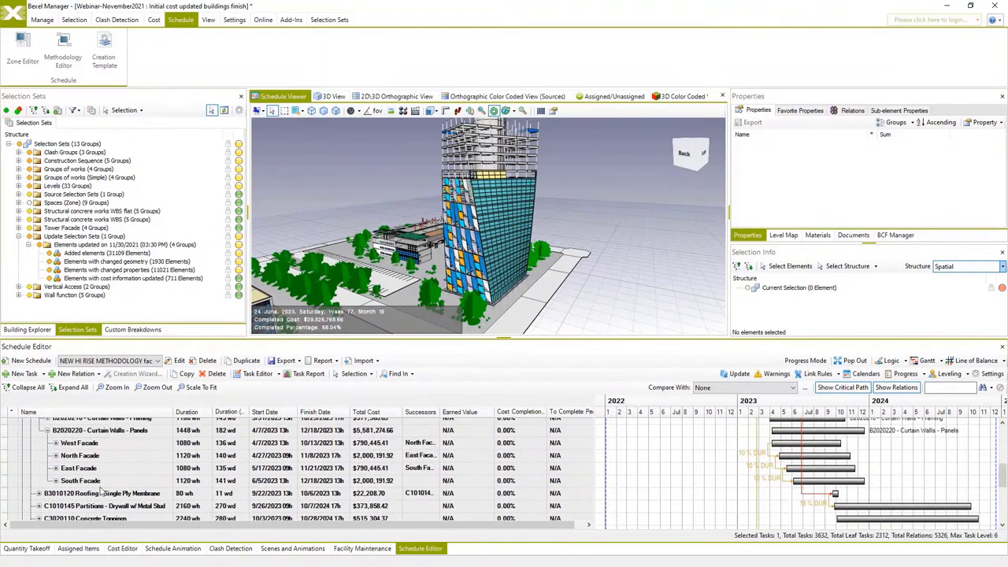
{"action": "scroll", "coordinate": [72, 482], "scroll_direction": "up", "scroll_amount": 1}
{"action": "left_click", "coordinate": [48, 447]}
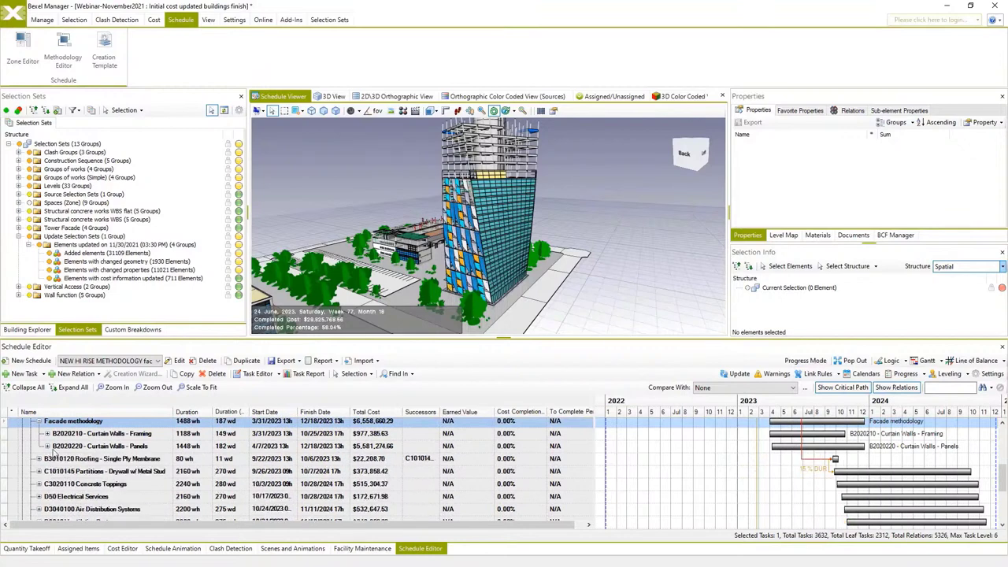
Update the schedule animation for the facade side schedule and play it from April to July 2023 to review the tower's facade progress.
{"action": "left_click", "coordinate": [165, 549]}
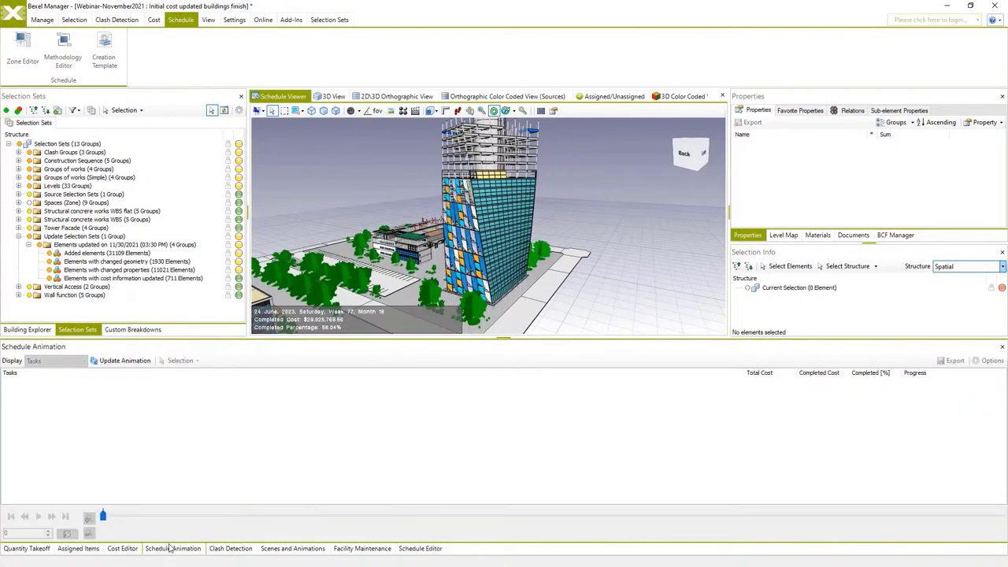
{"action": "left_click", "coordinate": [124, 360]}
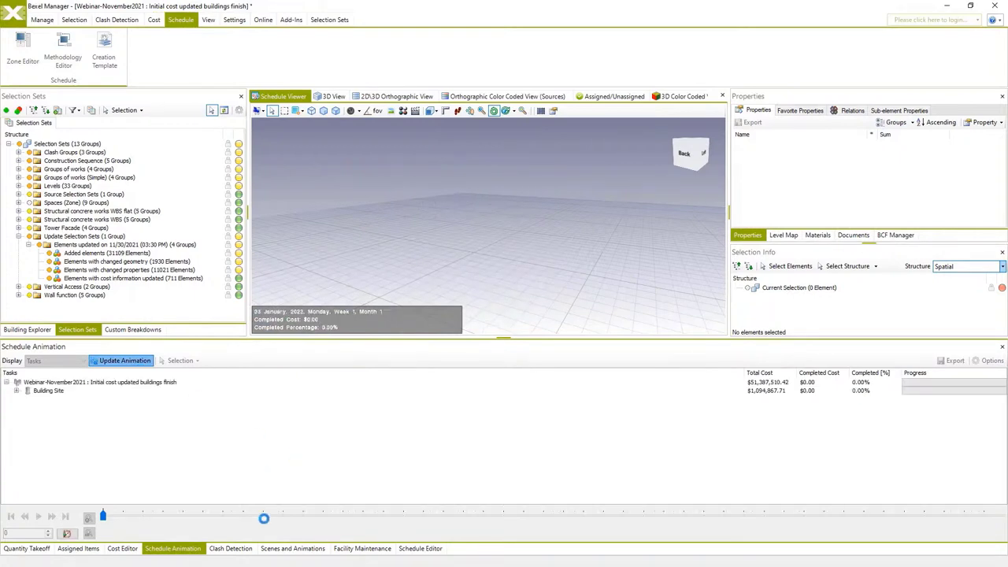
{"action": "left_click_drag", "start_coordinate": [296, 523], "coordinate": [503, 526]}
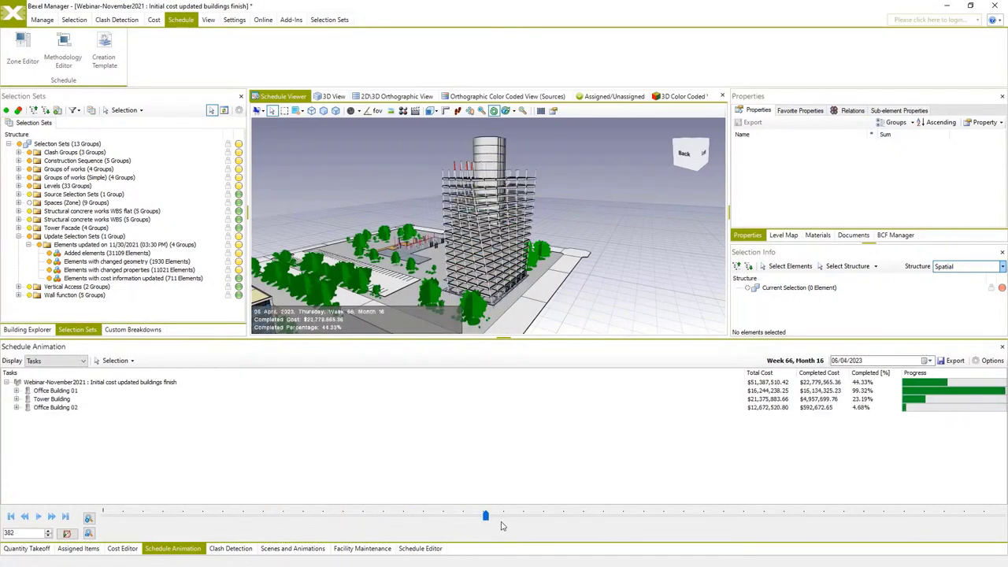
{"action": "left_click", "coordinate": [38, 516]}
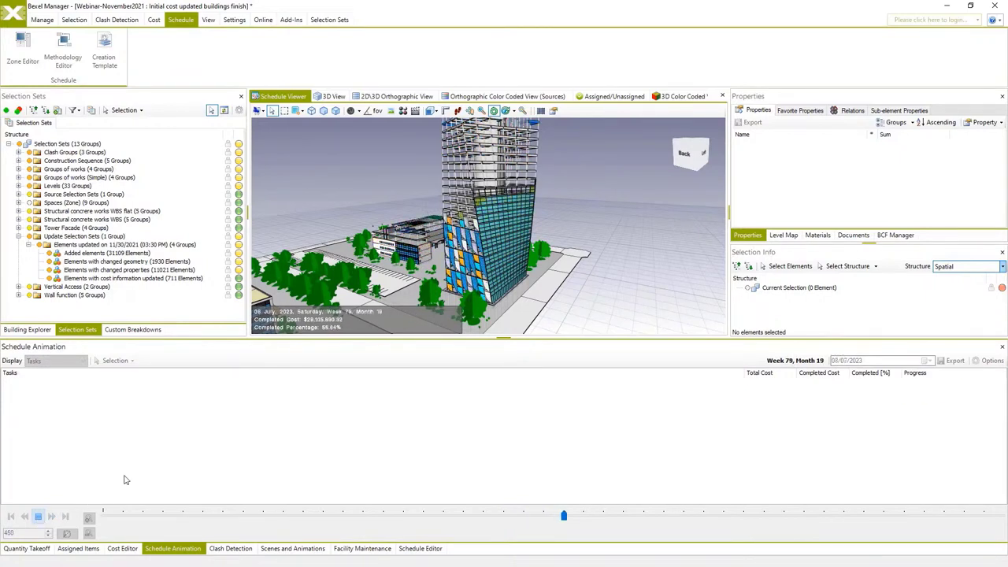
{"action": "left_click", "coordinate": [37, 516]}
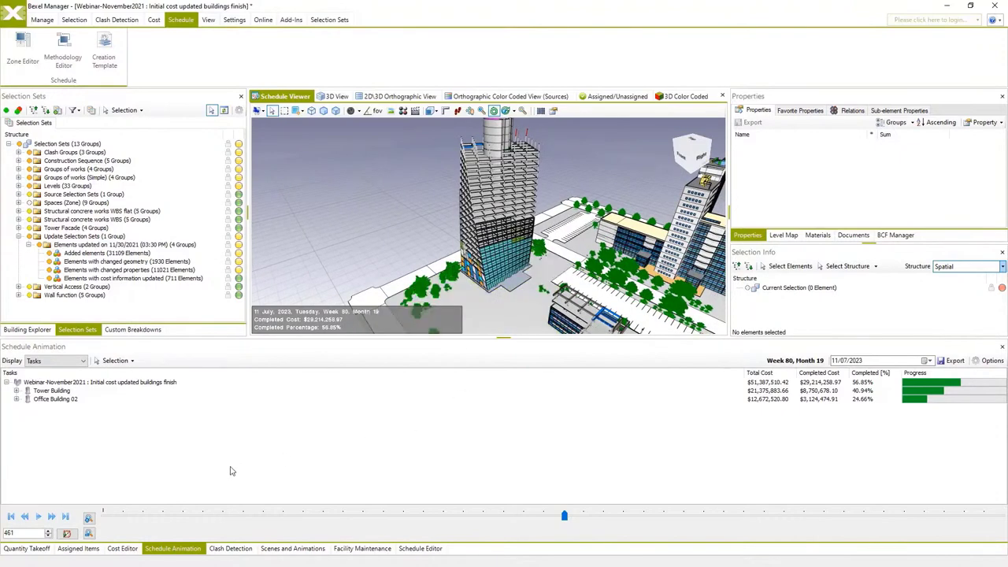
Continue the construction animation in two stretches through to October 2023, checking the facade from other sides of the tower.
{"action": "left_click", "coordinate": [41, 517]}
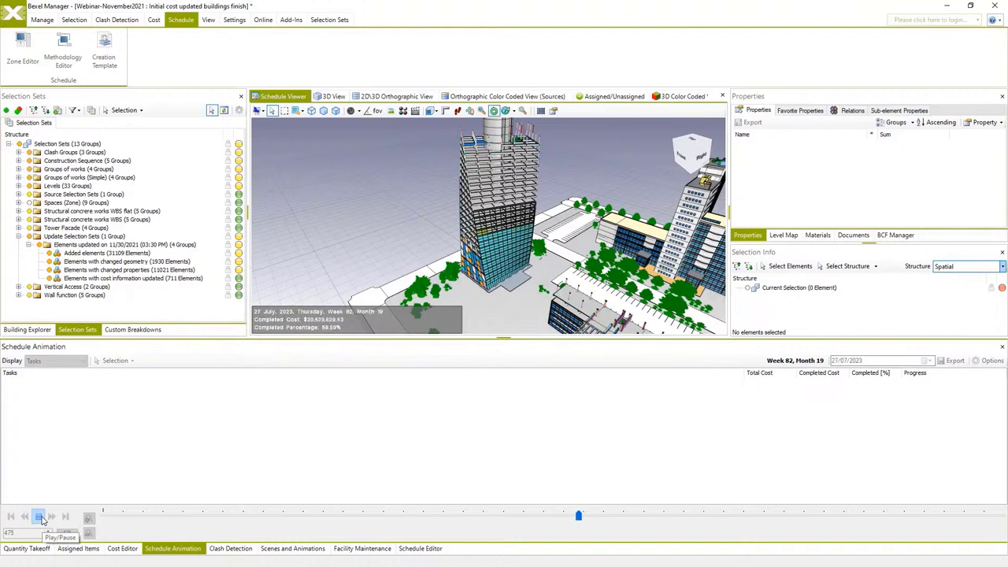
{"action": "left_click", "coordinate": [39, 517]}
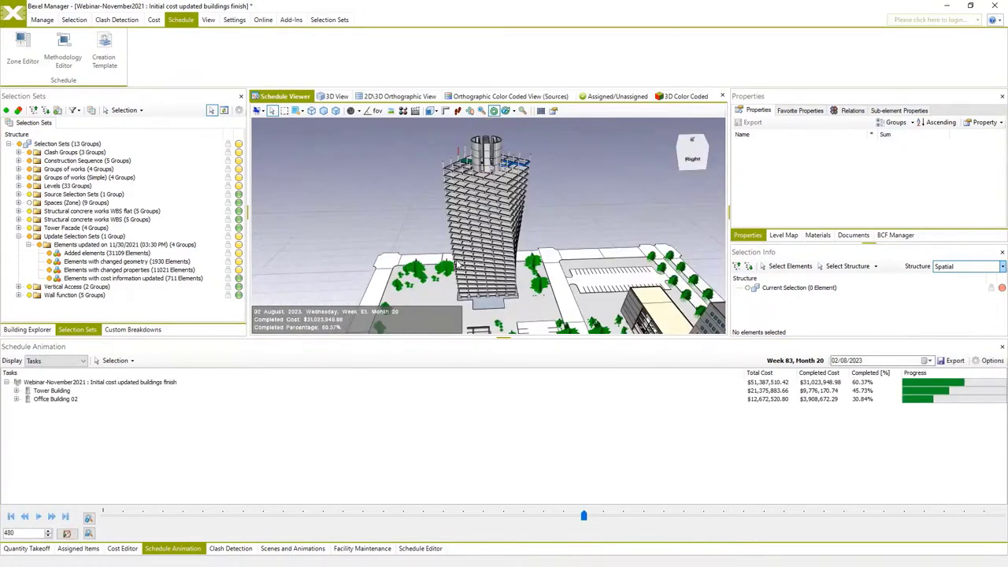
{"action": "left_click", "coordinate": [39, 518]}
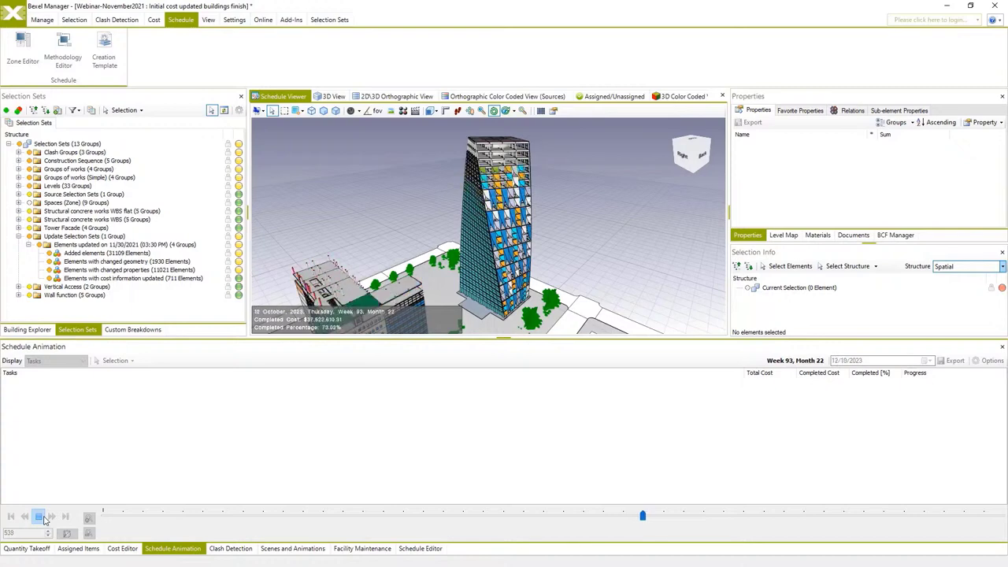
{"action": "left_click", "coordinate": [38, 516]}
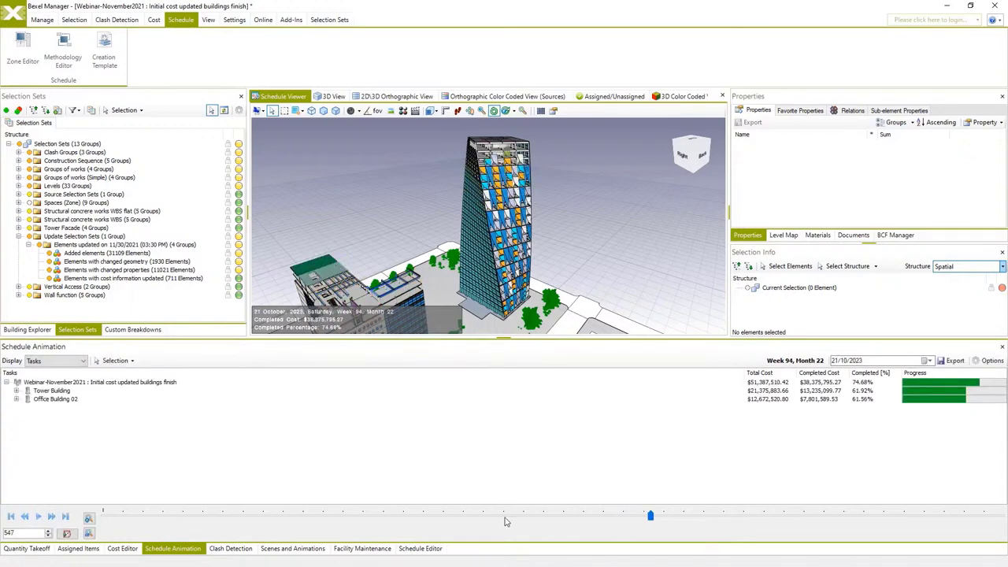
Return to the schedule's task list, enlarge its area and review the Facade methodology tasks among the other Tower Building tasks.
{"action": "left_click", "coordinate": [435, 549]}
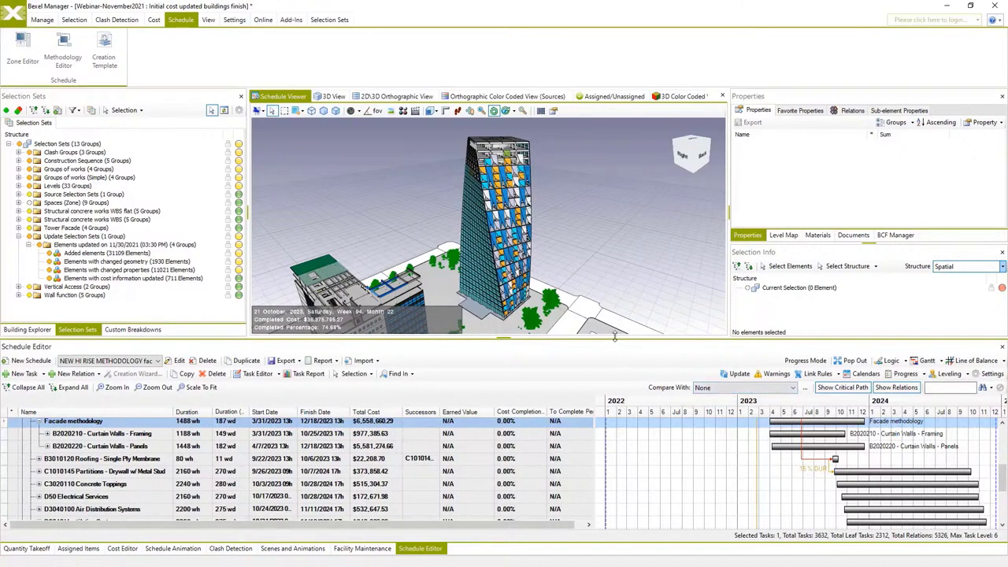
{"action": "left_click_drag", "start_coordinate": [616, 341], "coordinate": [616, 252]}
{"action": "scroll", "coordinate": [140, 399], "scroll_direction": "up", "scroll_amount": 1}
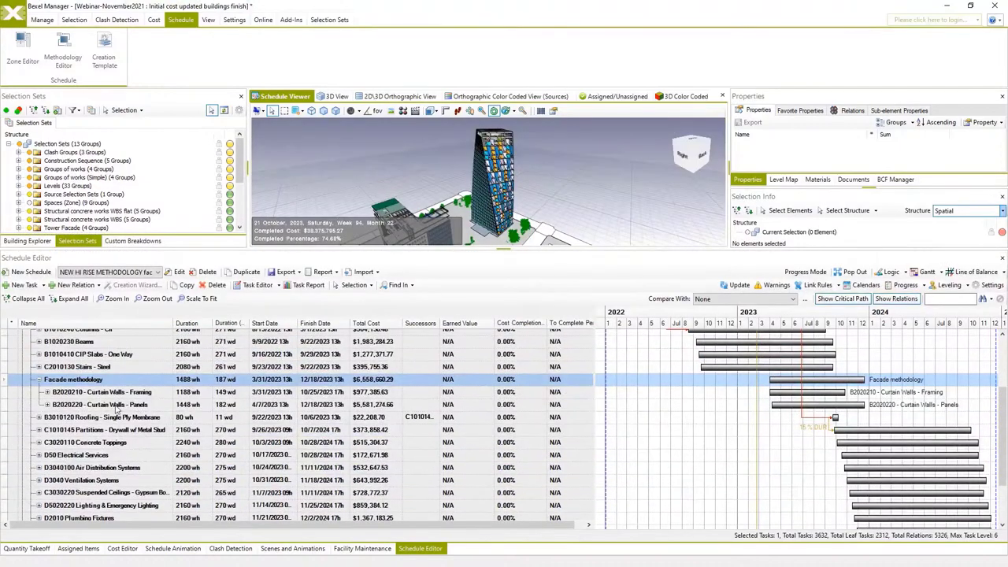
{"action": "scroll", "coordinate": [81, 395], "scroll_direction": "up", "scroll_amount": 2}
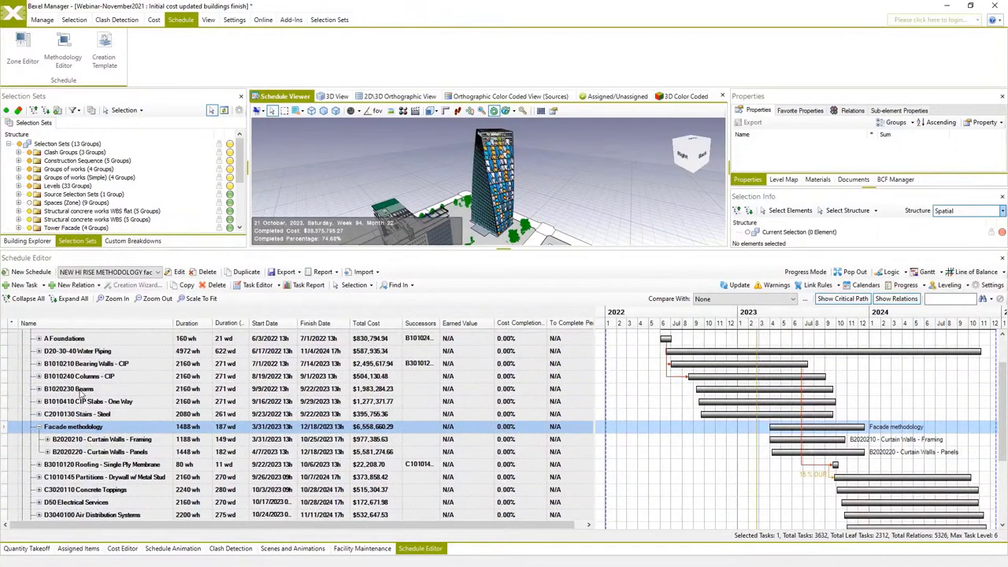
{"action": "scroll", "coordinate": [81, 394], "scroll_direction": "up", "scroll_amount": 2}
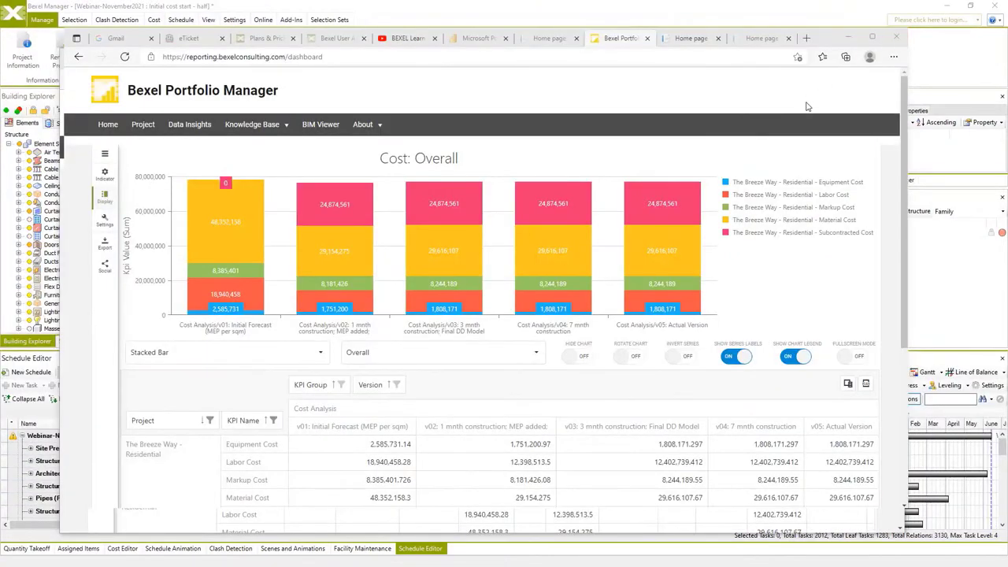
Maximize Bexel Portfolio Manager, show the Cost: Overall dashboard in full screen and rotate its stacked bar chart to horizontal bars.
{"action": "left_click", "coordinate": [871, 37]}
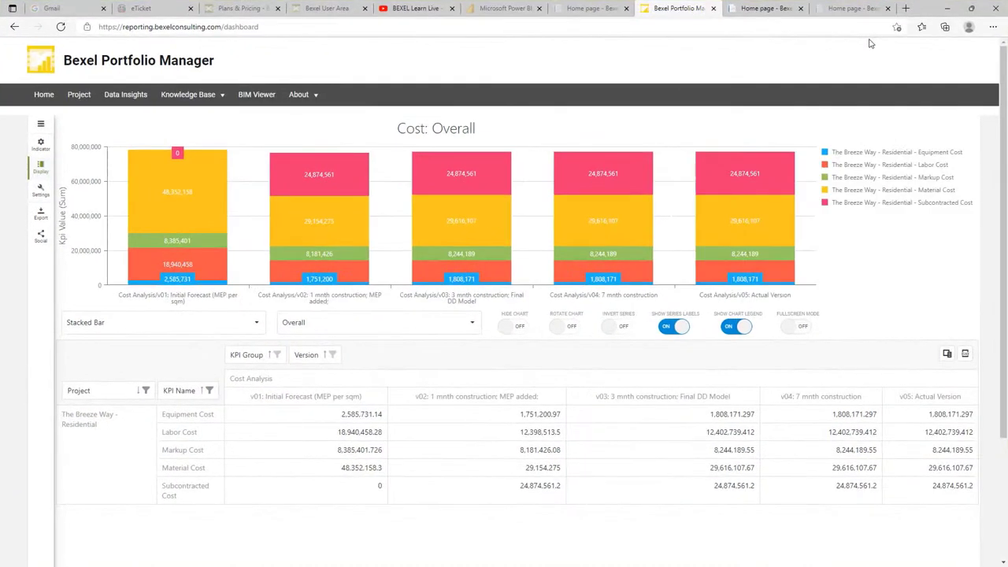
{"action": "left_click", "coordinate": [795, 326]}
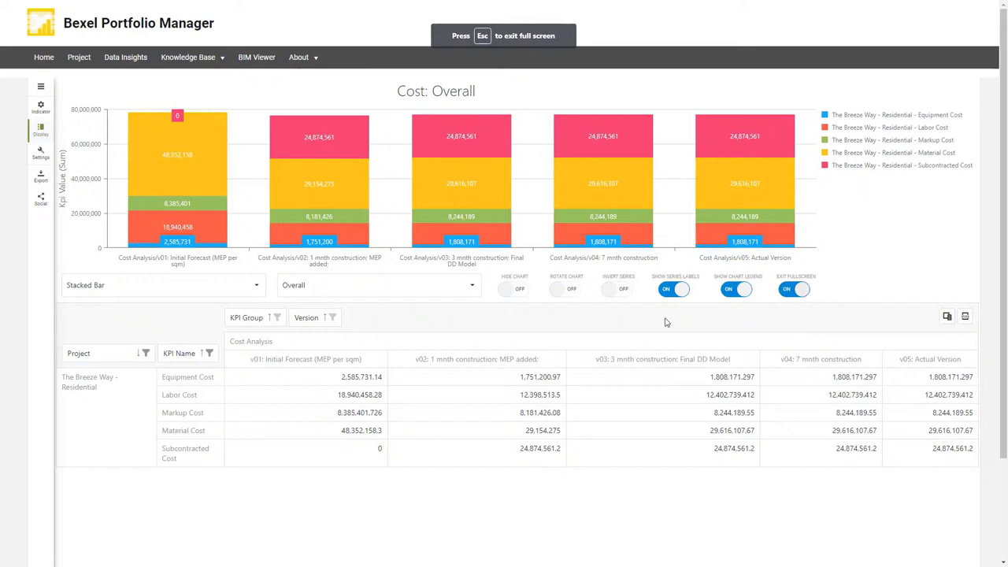
{"action": "left_click", "coordinate": [562, 291]}
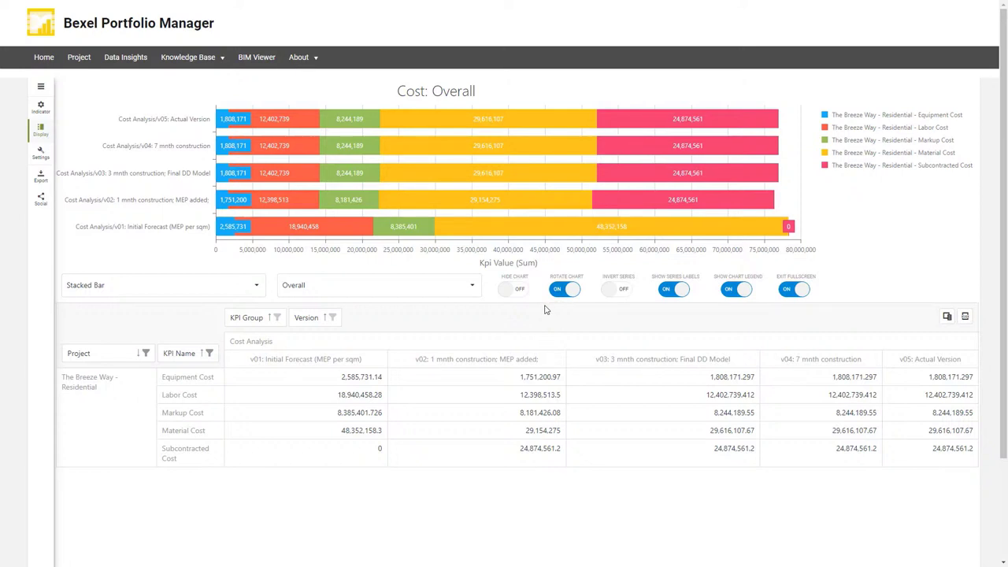
Filter the KPI names to Cost From BIM and Cost Not From BIM, and return the chart to vertical bars.
{"action": "left_click", "coordinate": [210, 353]}
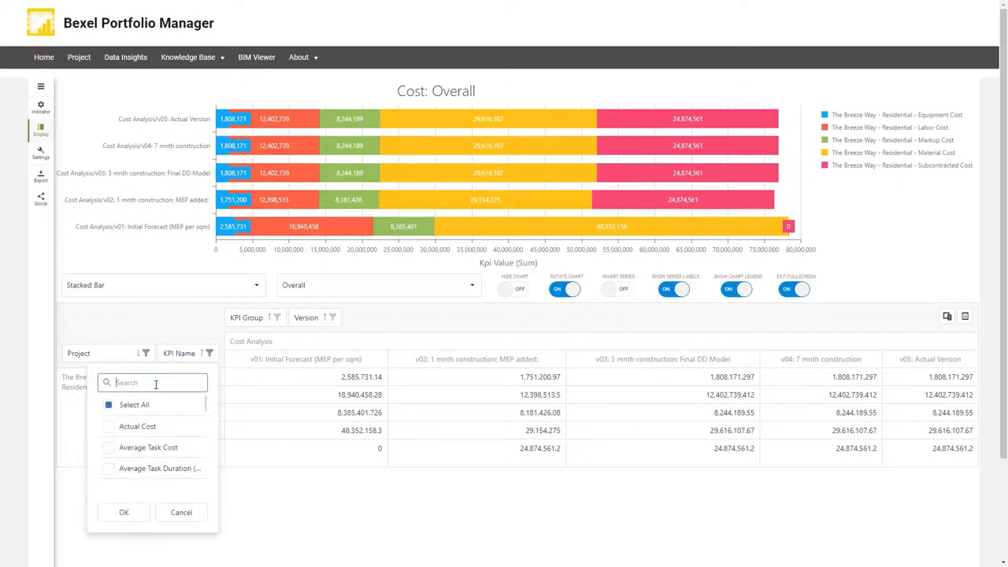
{"action": "type", "text": "BIM"}
{"action": "left_click", "coordinate": [109, 404]}
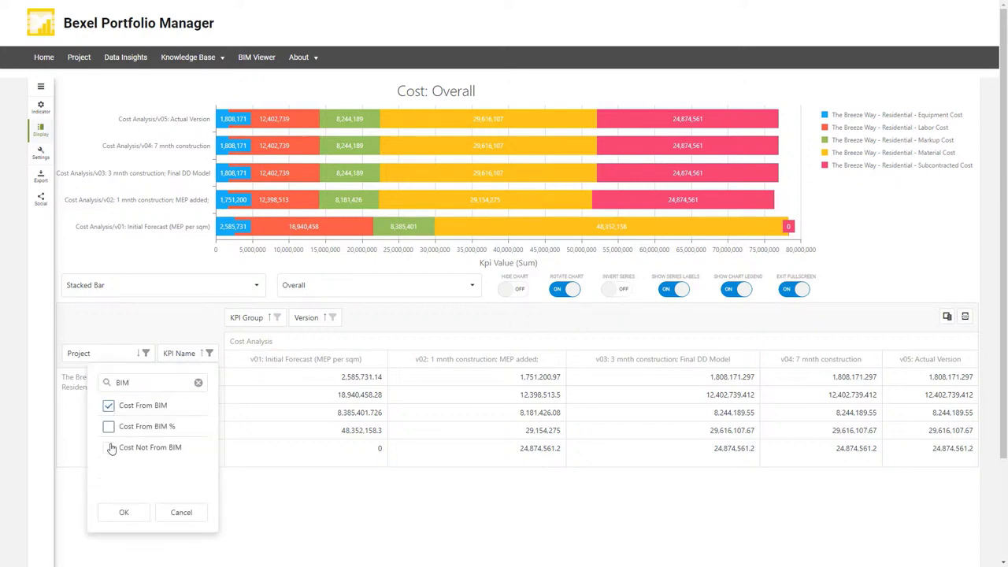
{"action": "left_click", "coordinate": [109, 447]}
{"action": "left_click", "coordinate": [124, 512]}
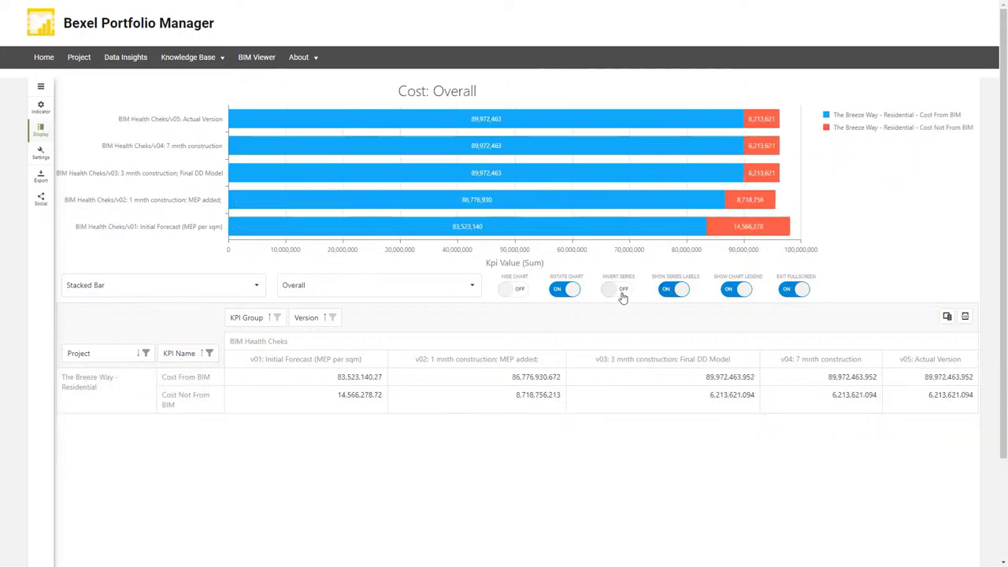
{"action": "left_click", "coordinate": [565, 290]}
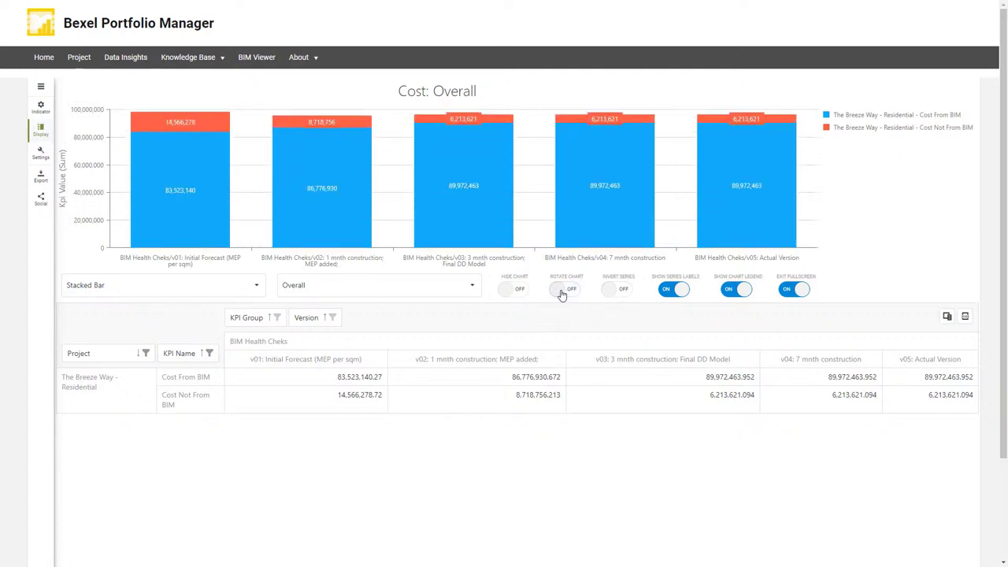
Filter the dashboard to the Munich - Salzburg Railway project and rotate the chart to horizontal bars.
{"action": "left_click", "coordinate": [145, 352]}
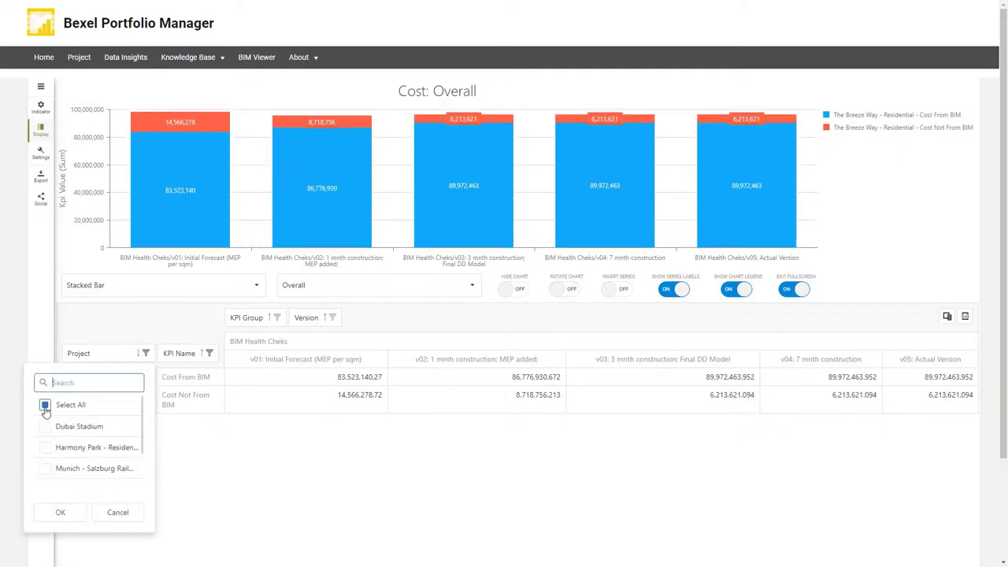
{"action": "scroll", "coordinate": [49, 415], "scroll_direction": "down", "scroll_amount": 1}
{"action": "left_click", "coordinate": [46, 429]}
{"action": "left_click", "coordinate": [60, 512]}
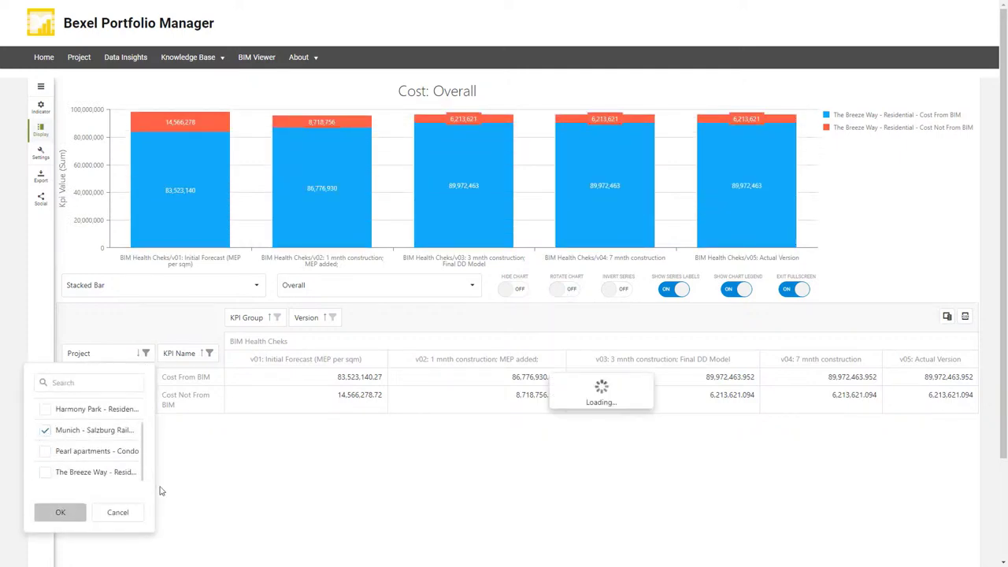
{"action": "left_click", "coordinate": [564, 291]}
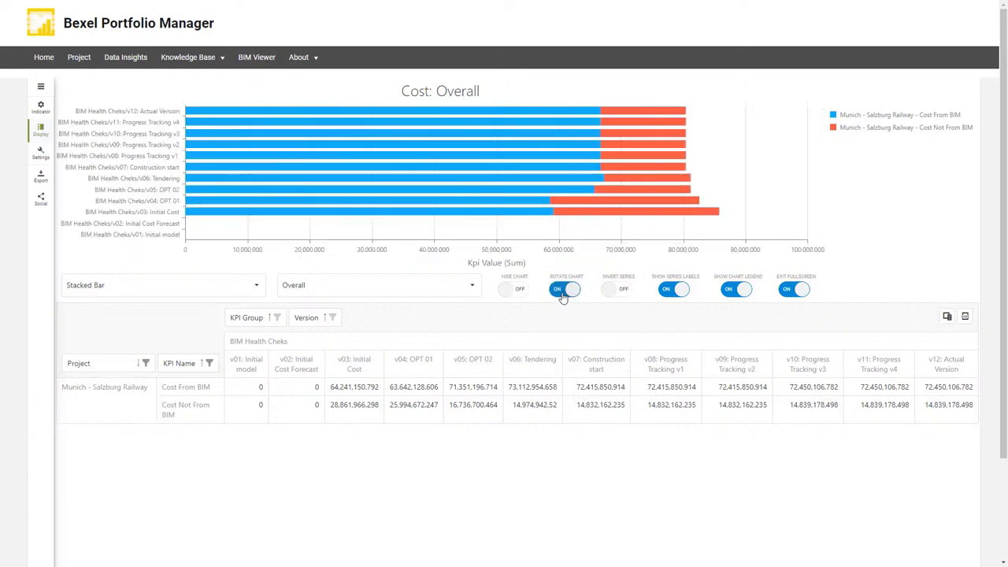
Replace the project filter with Pearl apartments - Condo and inspect the Cost Not From BIM bar of its v01 version.
{"action": "left_click", "coordinate": [145, 363]}
{"action": "left_click", "coordinate": [45, 414]}
{"action": "scroll", "coordinate": [45, 438], "scroll_direction": "down", "scroll_amount": 1}
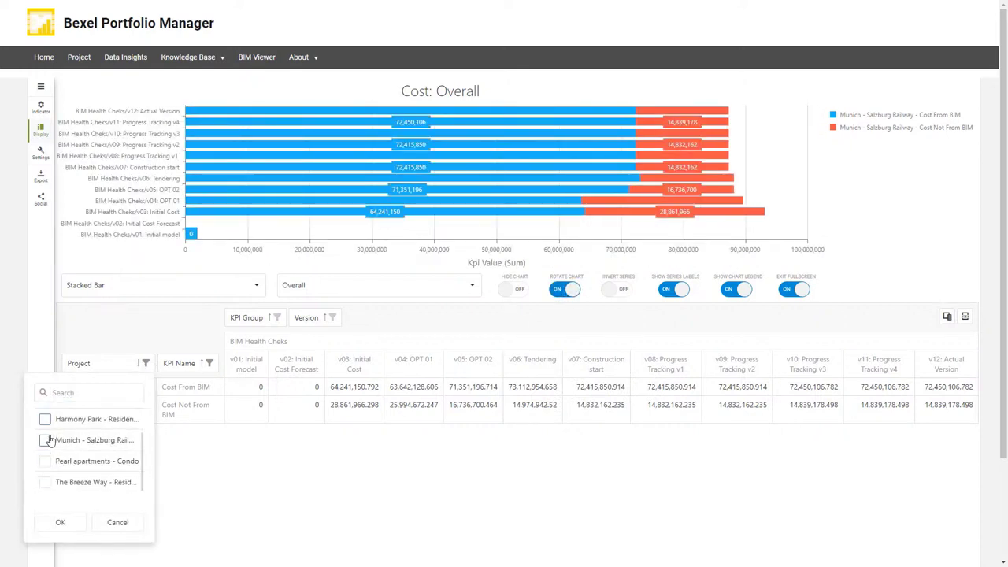
{"action": "left_click", "coordinate": [45, 457]}
{"action": "left_click", "coordinate": [60, 522]}
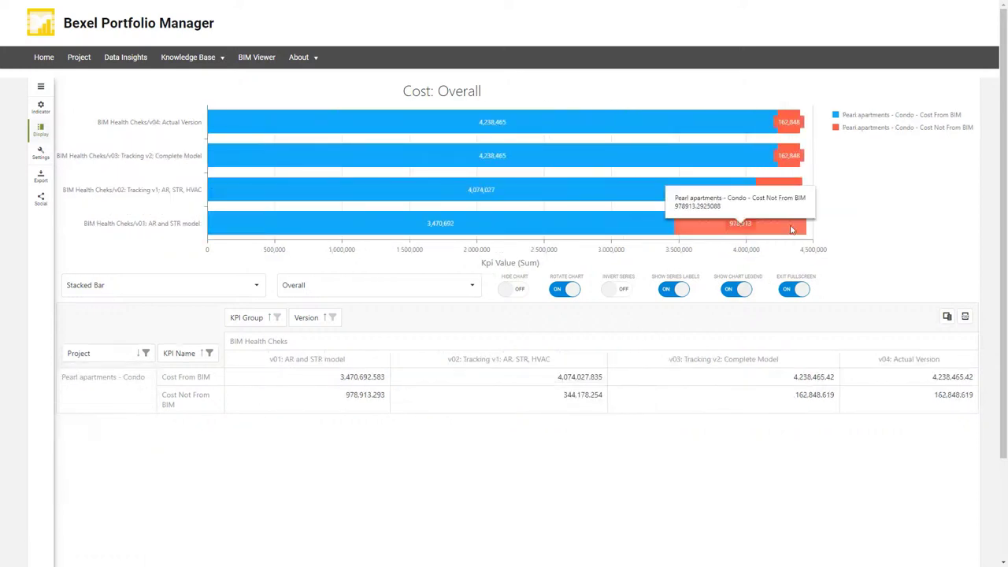
{"action": "mouse_move", "coordinate": [653, 229]}
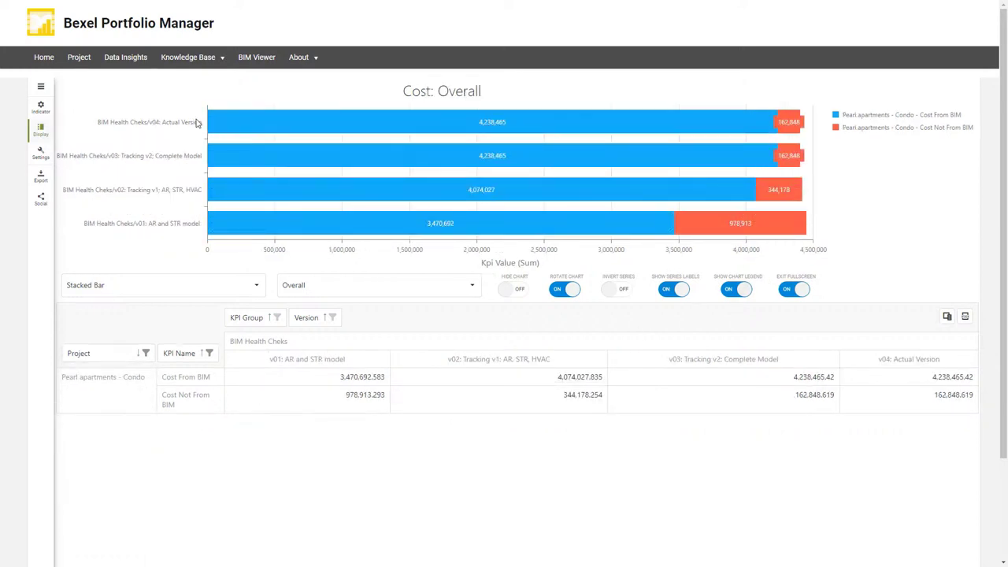
Filter the KPI names to only Cost per m² and return the chart to vertical bars.
{"action": "left_click", "coordinate": [210, 354]}
{"action": "left_click", "coordinate": [108, 405]}
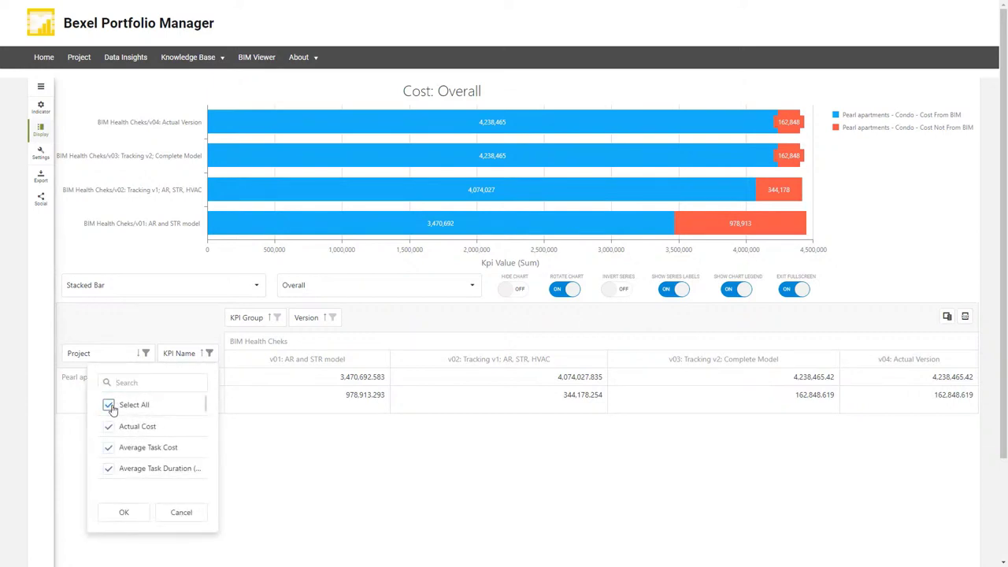
{"action": "left_click", "coordinate": [108, 404]}
{"action": "left_click", "coordinate": [131, 384]}
{"action": "type", "text": "c"}
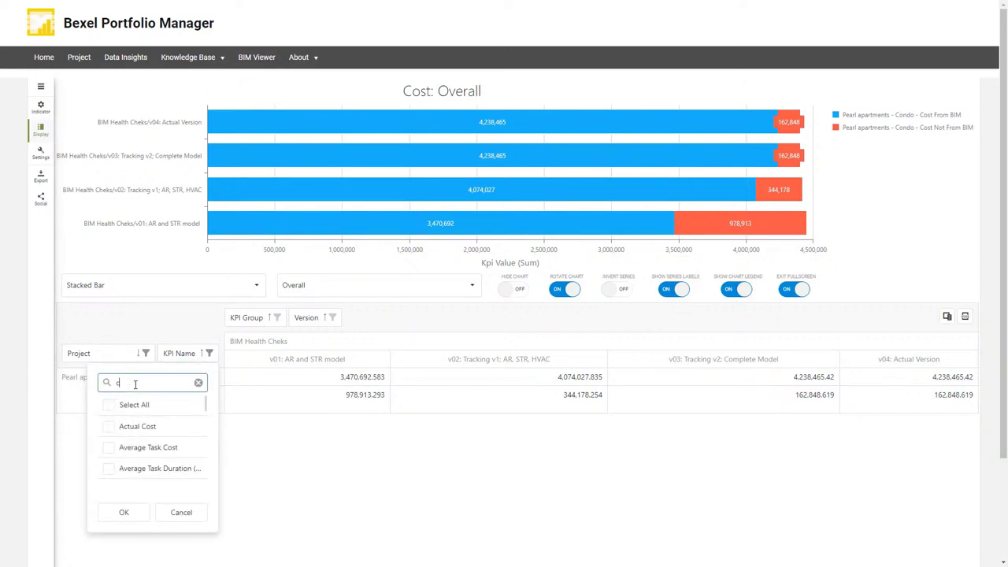
{"action": "type", "text": "ost"}
{"action": "scroll", "coordinate": [128, 434], "scroll_direction": "down", "scroll_amount": 3}
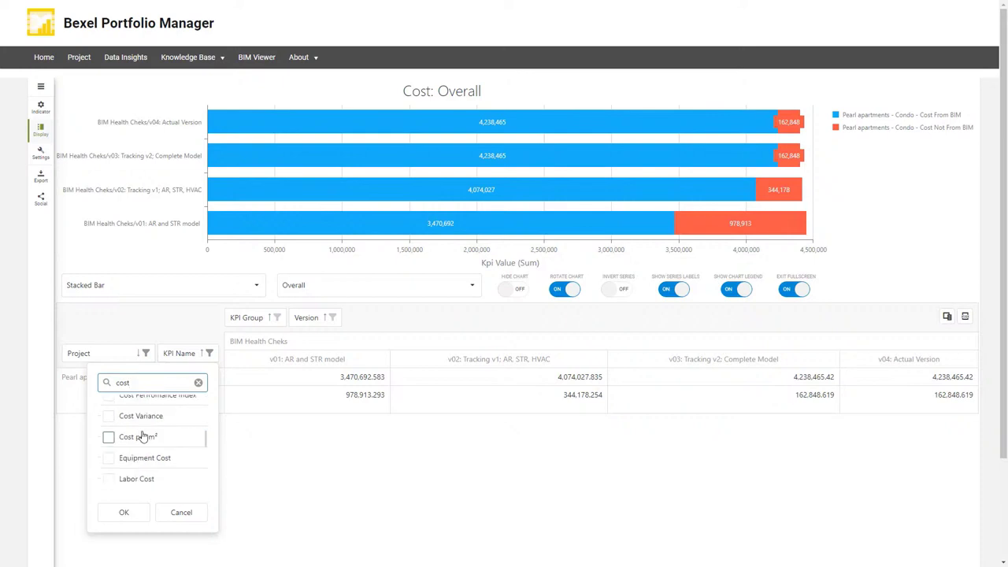
{"action": "type", "text": "per"}
{"action": "left_click", "coordinate": [110, 427]}
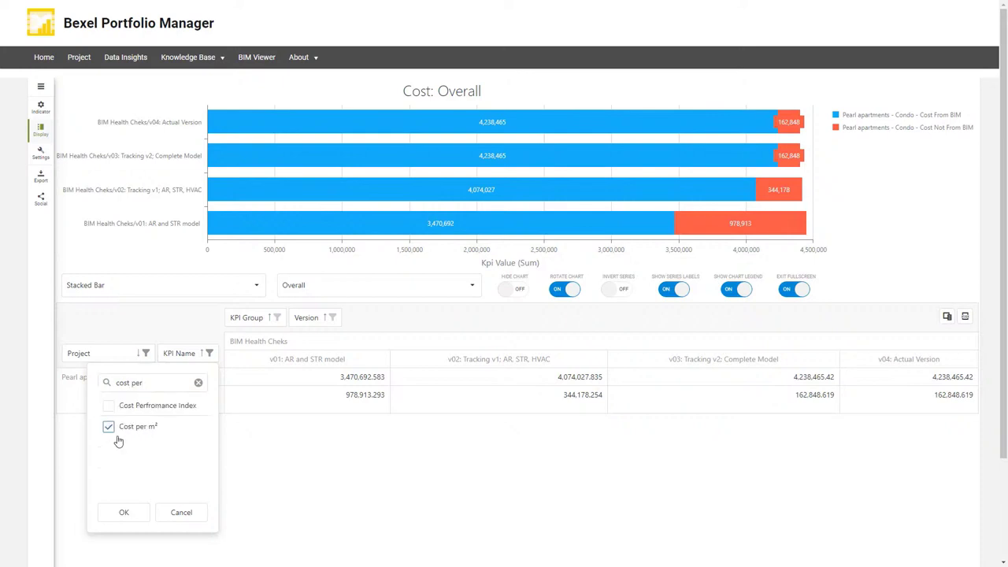
{"action": "left_click", "coordinate": [125, 512]}
{"action": "left_click", "coordinate": [563, 292]}
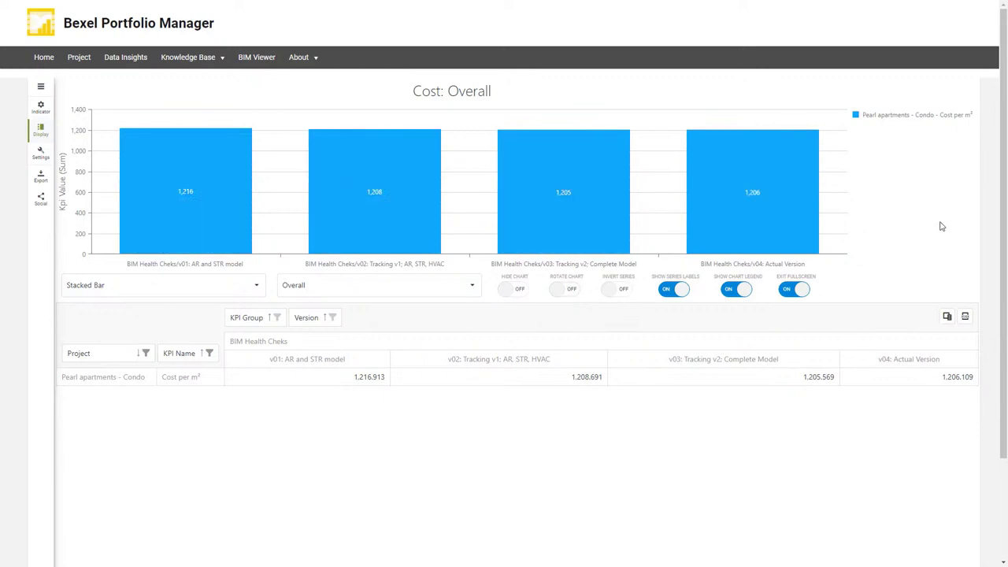
Compare Cost per m² for Harmony Park, Pearl apartments and The Breeze Way by including all three projects, and rotate the chart to horizontal.
{"action": "left_click", "coordinate": [146, 353]}
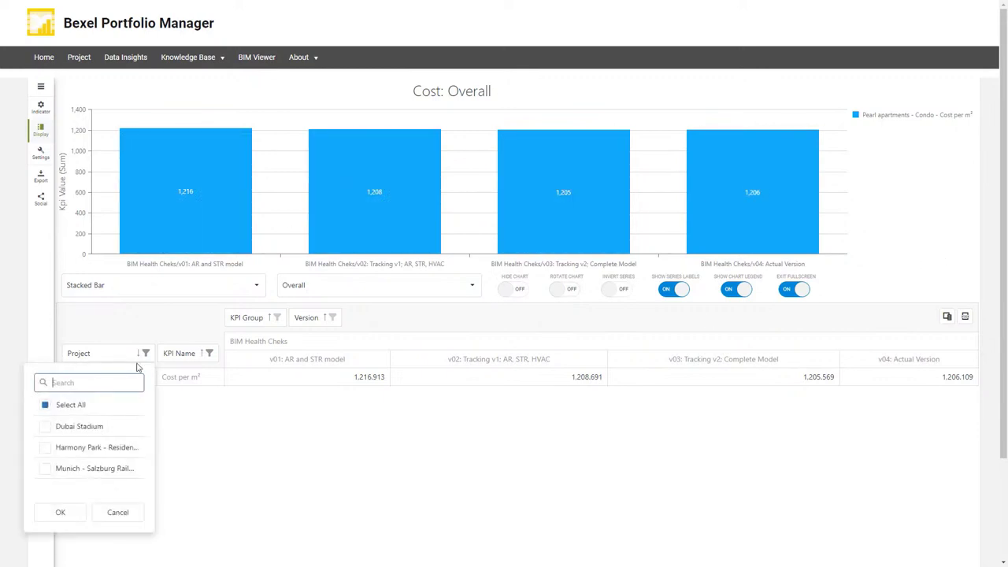
{"action": "left_click", "coordinate": [45, 404]}
{"action": "left_click", "coordinate": [45, 405]}
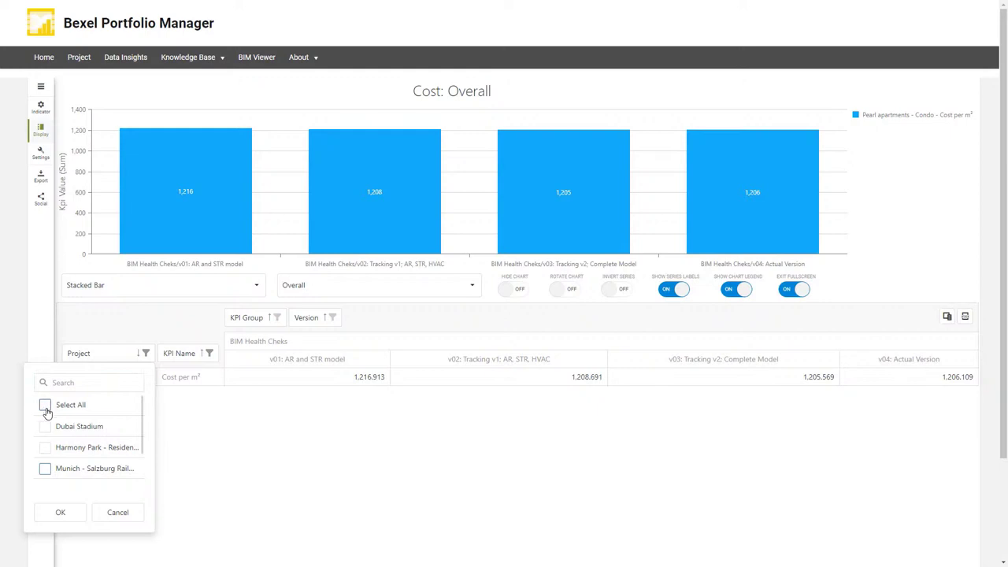
{"action": "scroll", "coordinate": [46, 414], "scroll_direction": "down", "scroll_amount": 1}
{"action": "left_click", "coordinate": [45, 408]}
{"action": "left_click", "coordinate": [45, 450]}
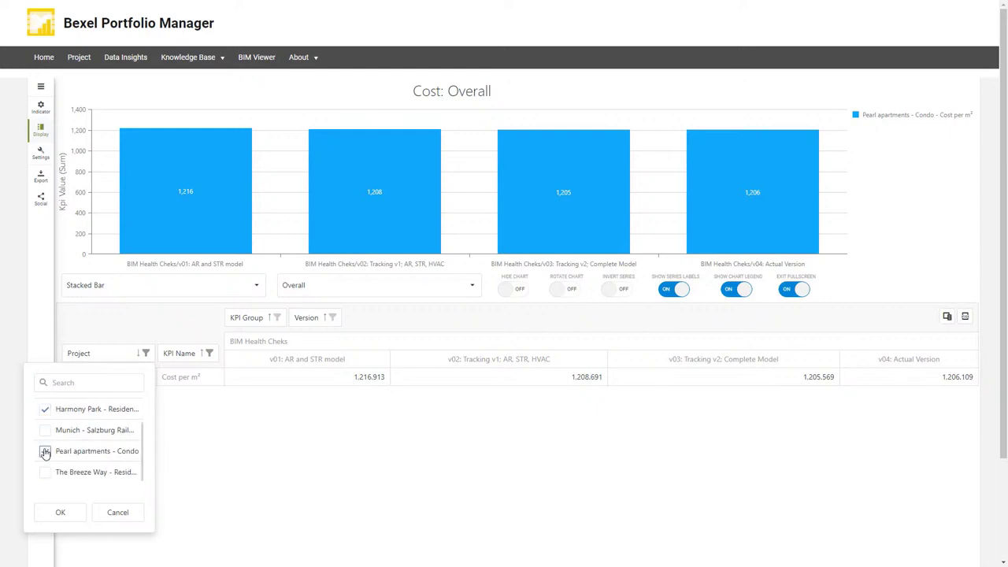
{"action": "left_click", "coordinate": [45, 471]}
{"action": "left_click", "coordinate": [60, 512]}
{"action": "left_click", "coordinate": [564, 289]}
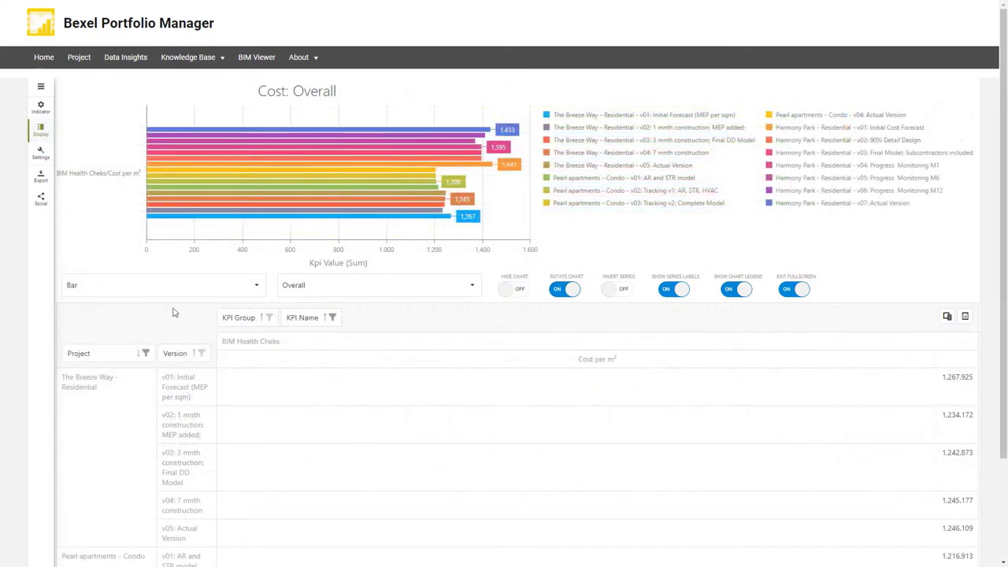
Filter the versions to the projects' actual ones: v04, v05 and v07 Actual Version.
{"action": "left_click", "coordinate": [202, 354]}
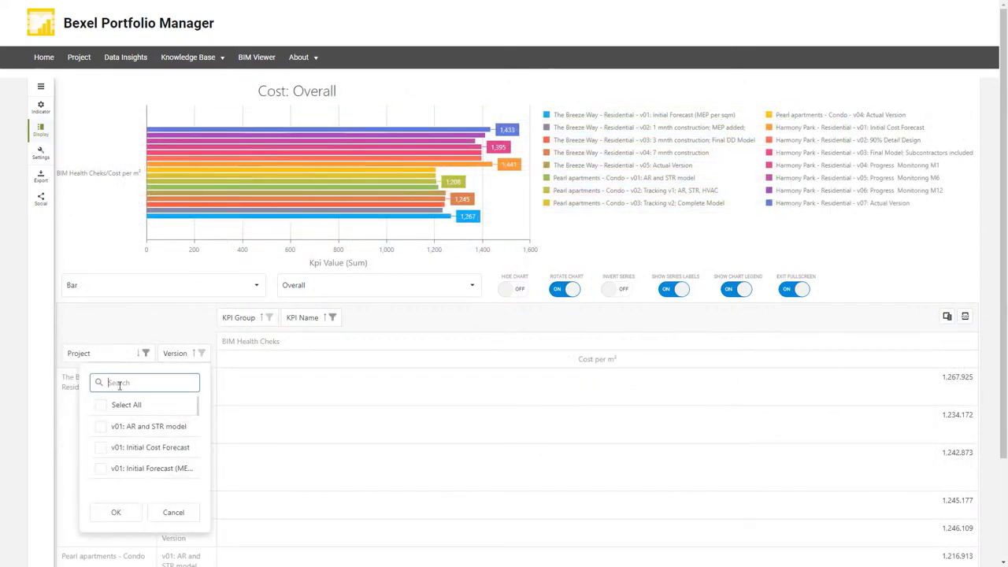
{"action": "type", "text": "actu"}
{"action": "left_click", "coordinate": [101, 405]}
{"action": "left_click", "coordinate": [101, 426]}
{"action": "left_click", "coordinate": [101, 448]}
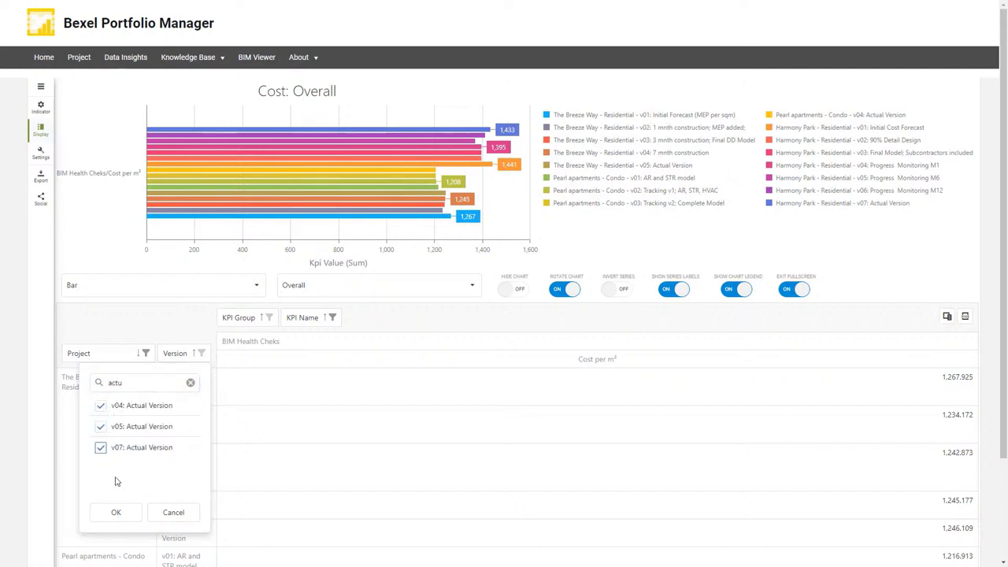
{"action": "left_click", "coordinate": [116, 511]}
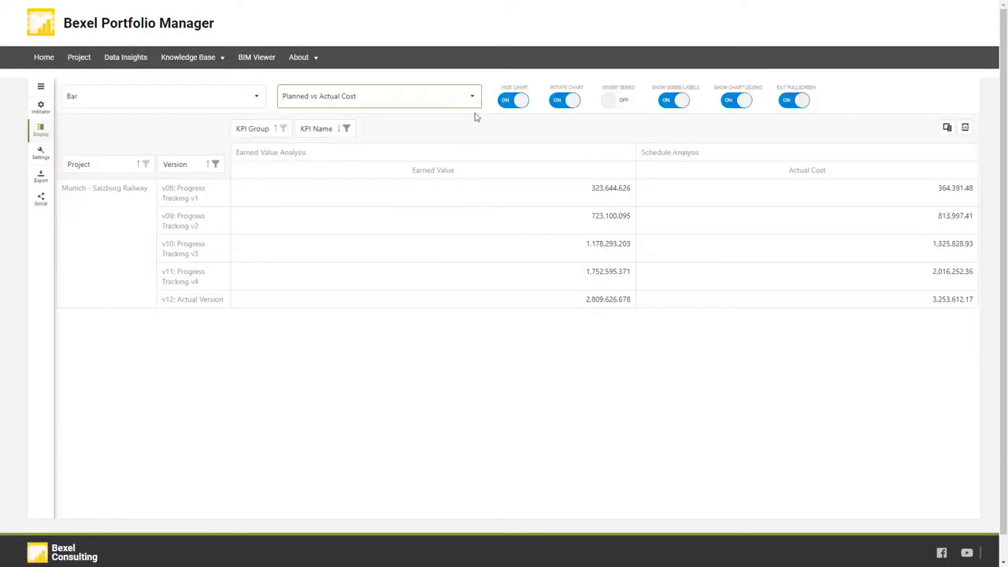
Unhide the Planned vs Actual Cost chart with vertical bars, and place KPI Name in the table's rows and Version in its columns.
{"action": "left_click", "coordinate": [472, 97]}
{"action": "left_click", "coordinate": [474, 99]}
{"action": "left_click", "coordinate": [509, 100]}
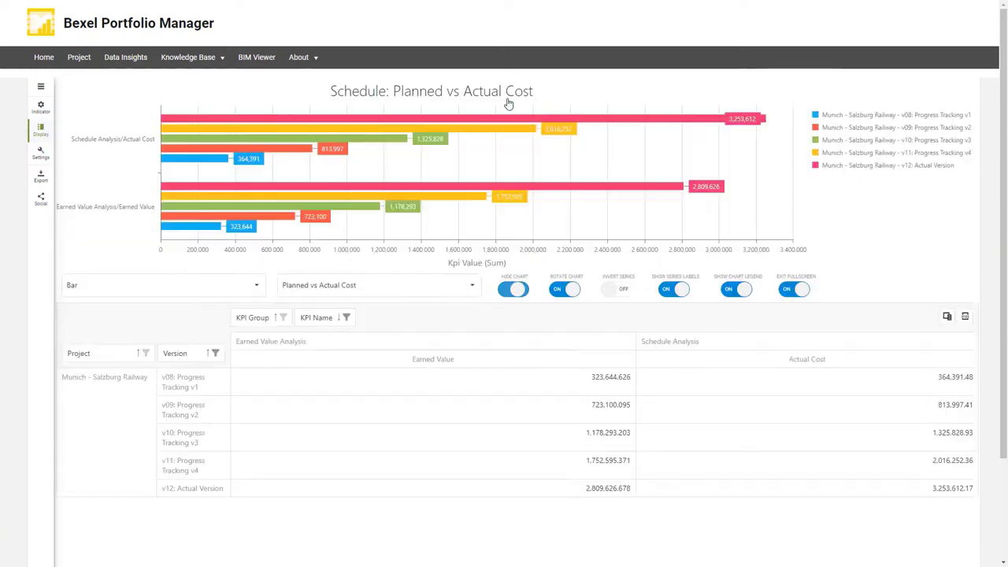
{"action": "left_click", "coordinate": [559, 290]}
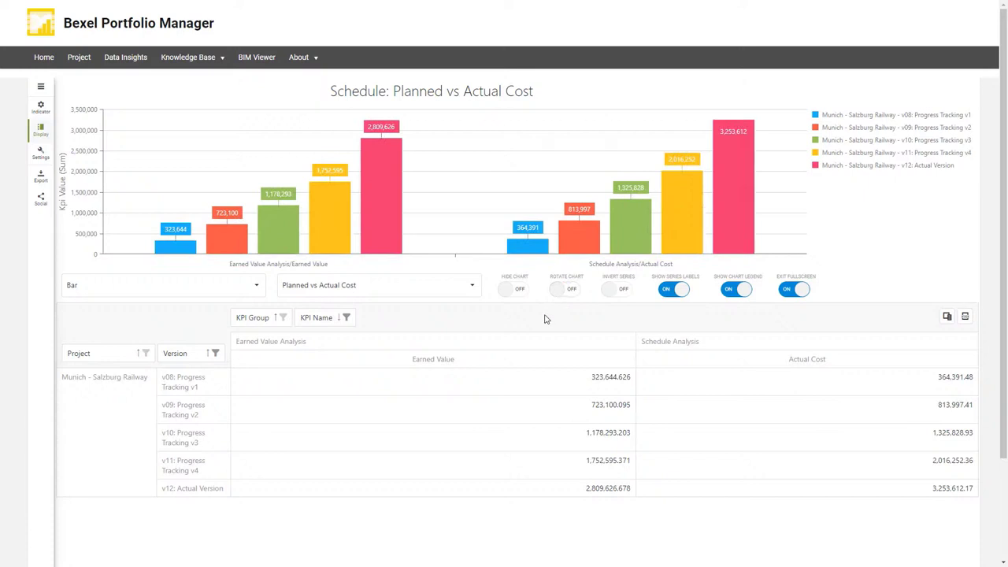
{"action": "left_click_drag", "start_coordinate": [318, 317], "coordinate": [161, 351]}
{"action": "left_click_drag", "start_coordinate": [235, 347], "coordinate": [383, 319]}
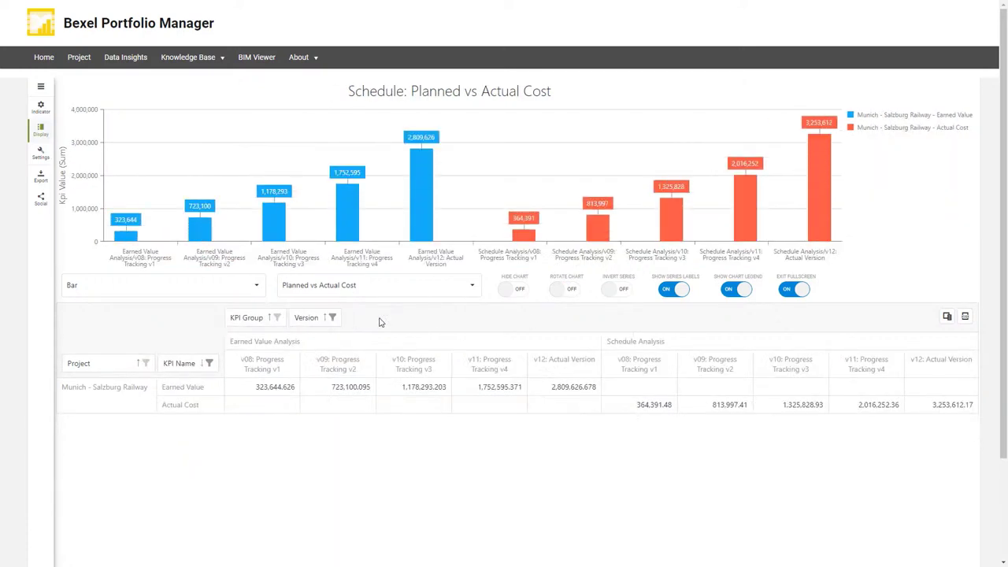
Try the Area chart type, switch the chart to Spline and move KPI Group into the table's rows after KPI Name.
{"action": "left_click", "coordinate": [258, 288]}
{"action": "left_click", "coordinate": [173, 391]}
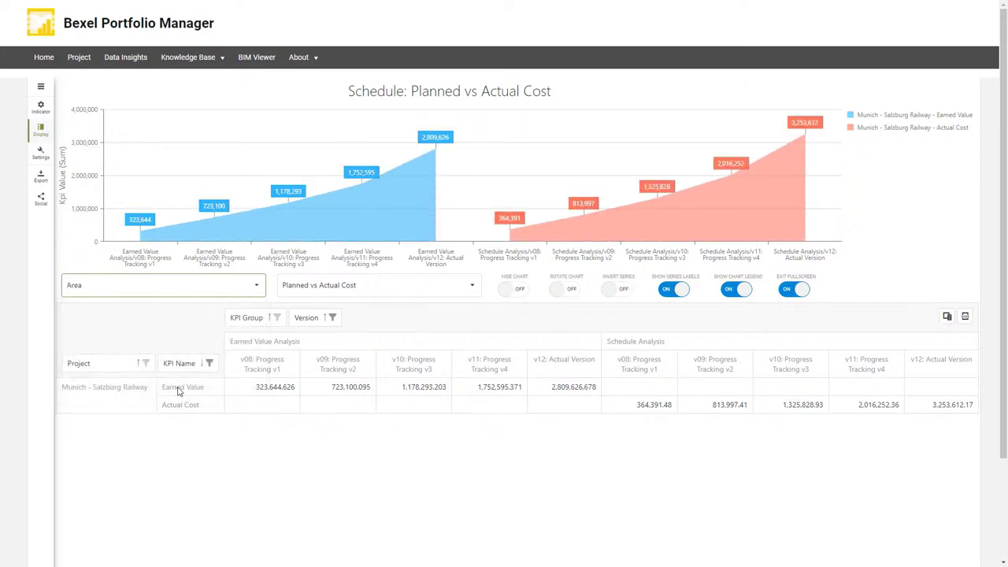
{"action": "left_click", "coordinate": [260, 288]}
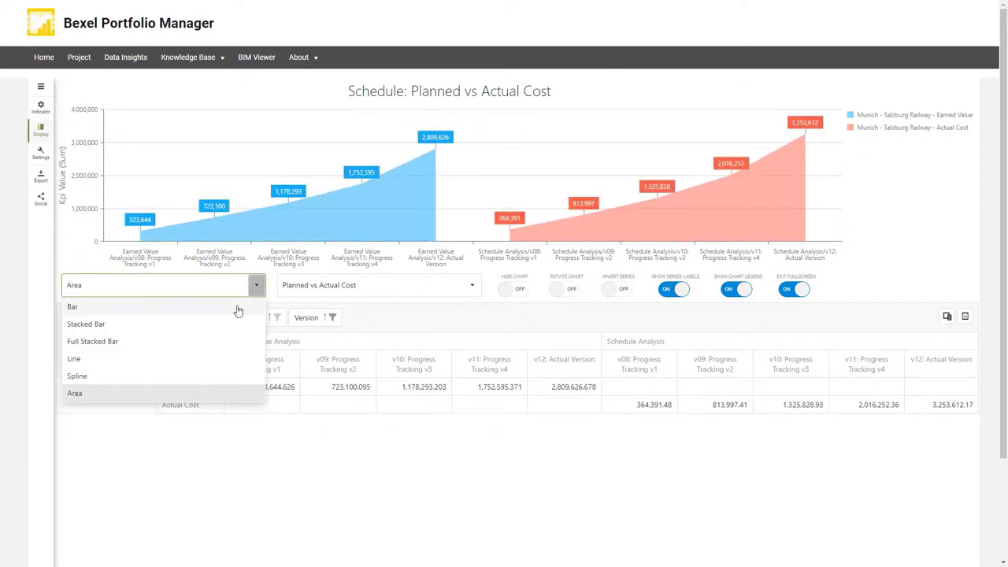
{"action": "left_click", "coordinate": [180, 375]}
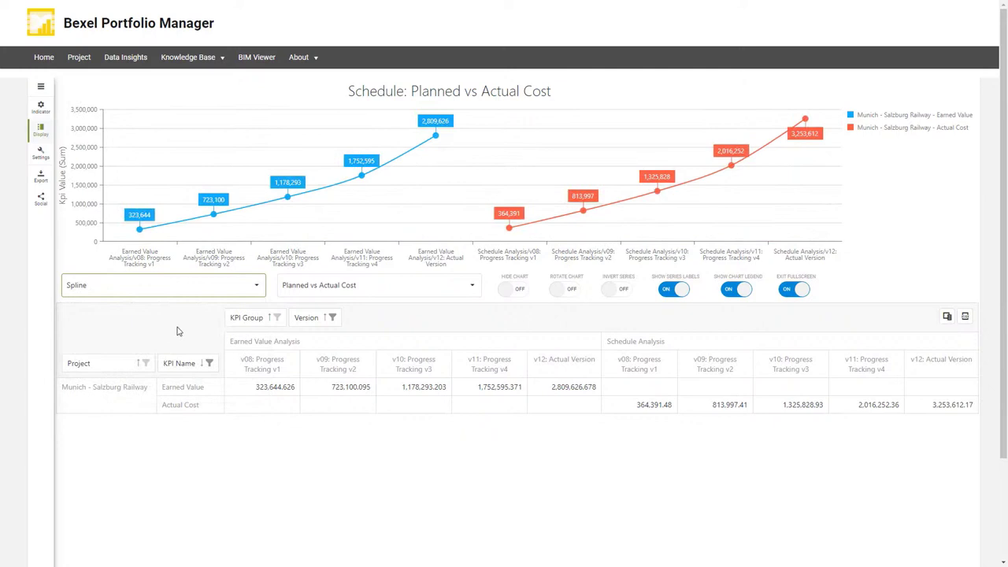
{"action": "left_click_drag", "start_coordinate": [253, 321], "coordinate": [217, 366]}
Try the Line chart type, set the chart to Area and export the pivot table as an Excel file.
{"action": "left_click", "coordinate": [256, 285]}
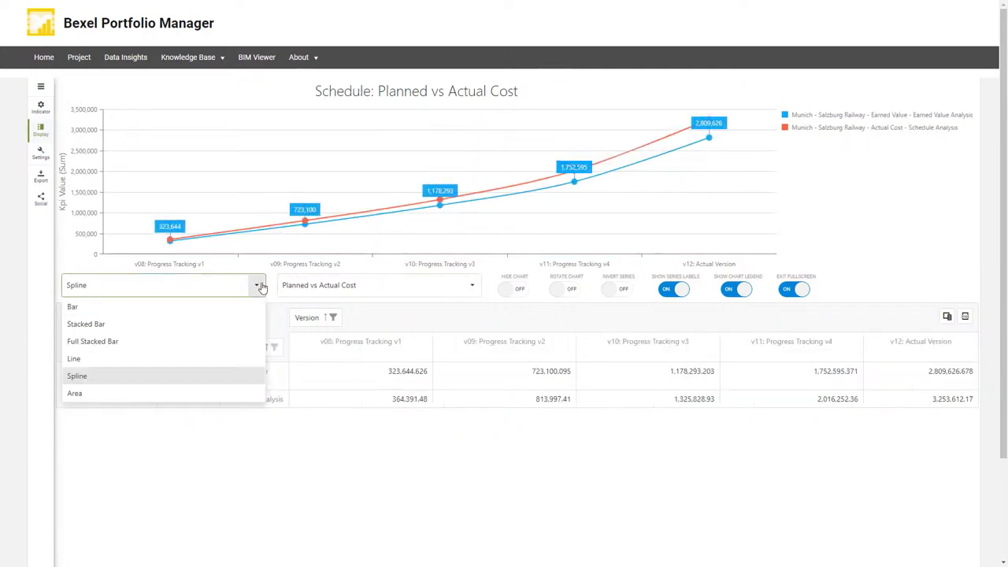
{"action": "left_click", "coordinate": [151, 357]}
{"action": "left_click", "coordinate": [256, 285]}
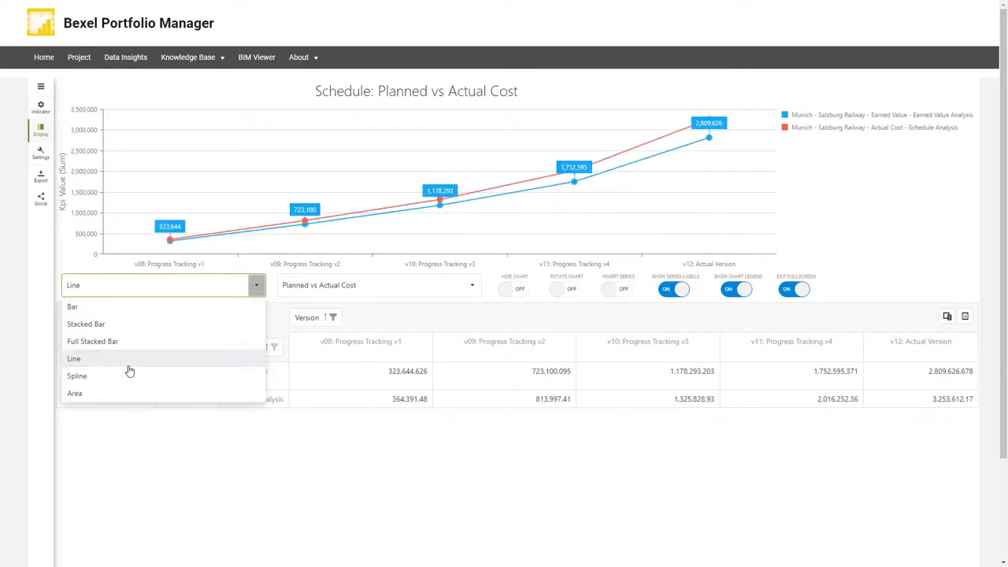
{"action": "left_click", "coordinate": [104, 393]}
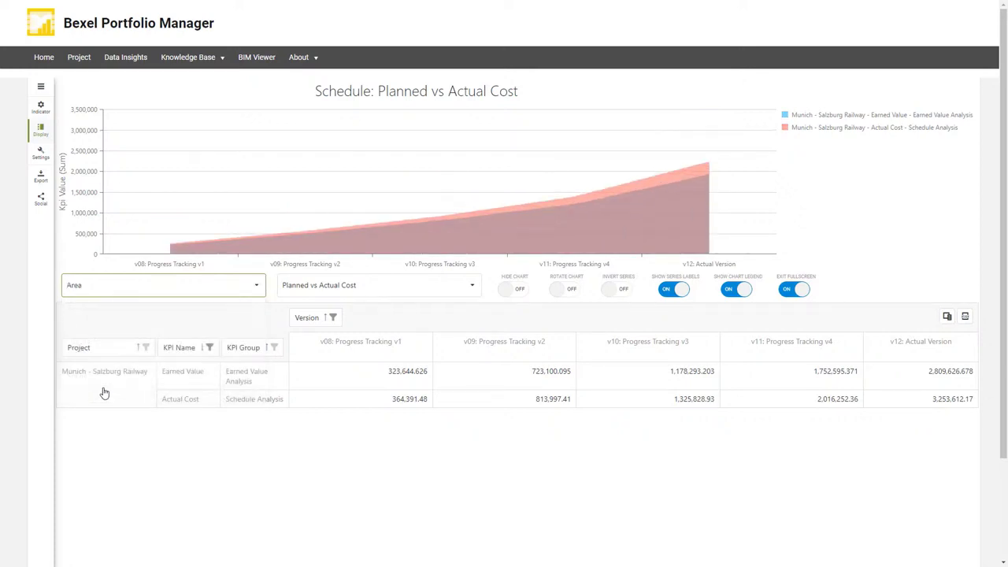
{"action": "left_click", "coordinate": [965, 316]}
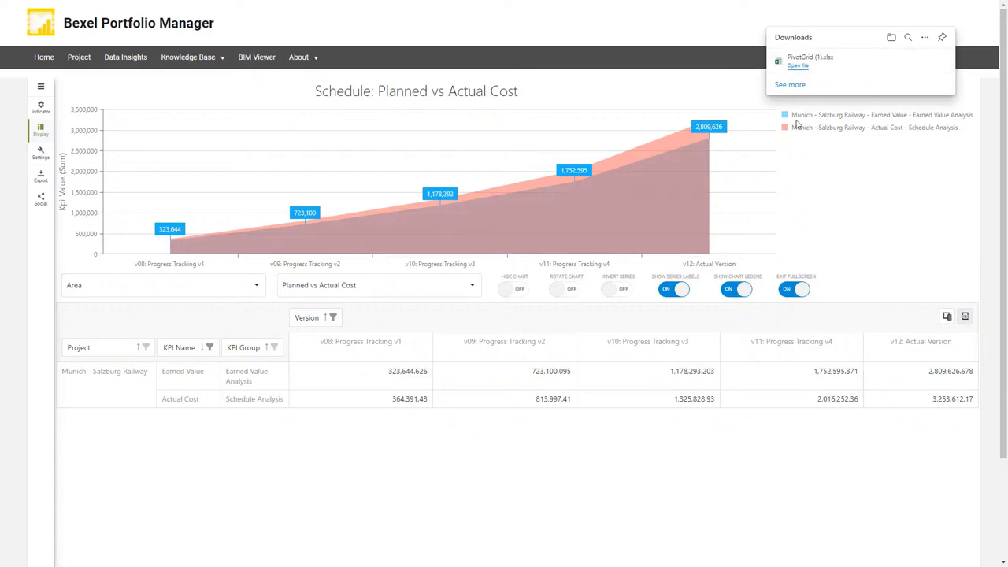
Dismiss the downloads list and display the Cost/Schedule Variance report from the Earned Value group.
{"action": "left_click", "coordinate": [726, 57]}
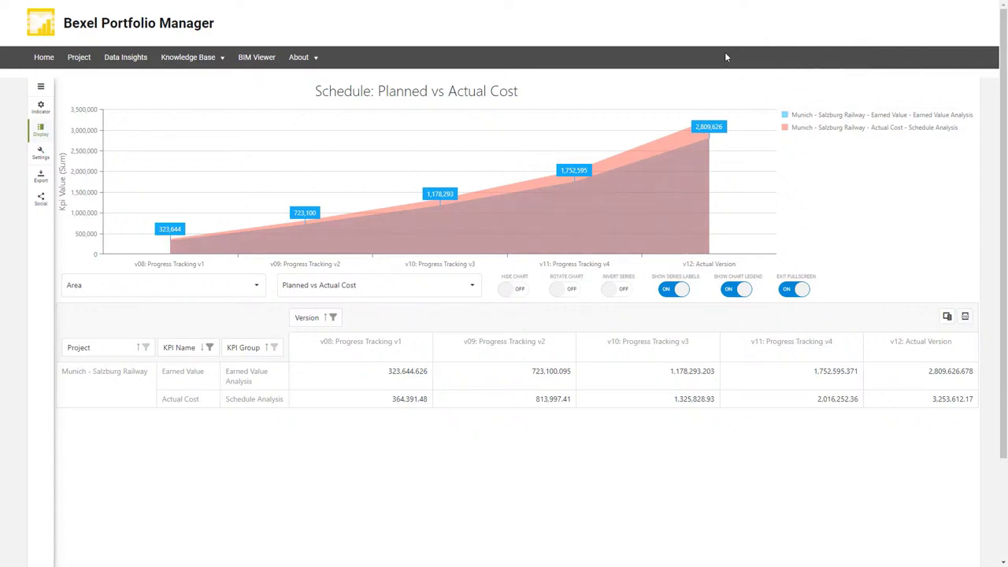
{"action": "left_click", "coordinate": [471, 287]}
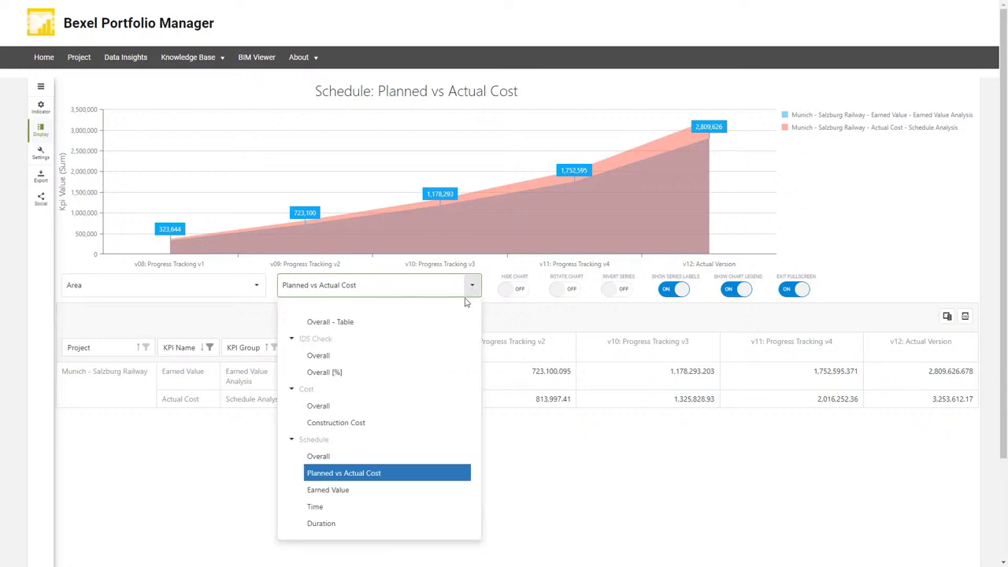
{"action": "scroll", "coordinate": [420, 378], "scroll_direction": "down", "scroll_amount": 1}
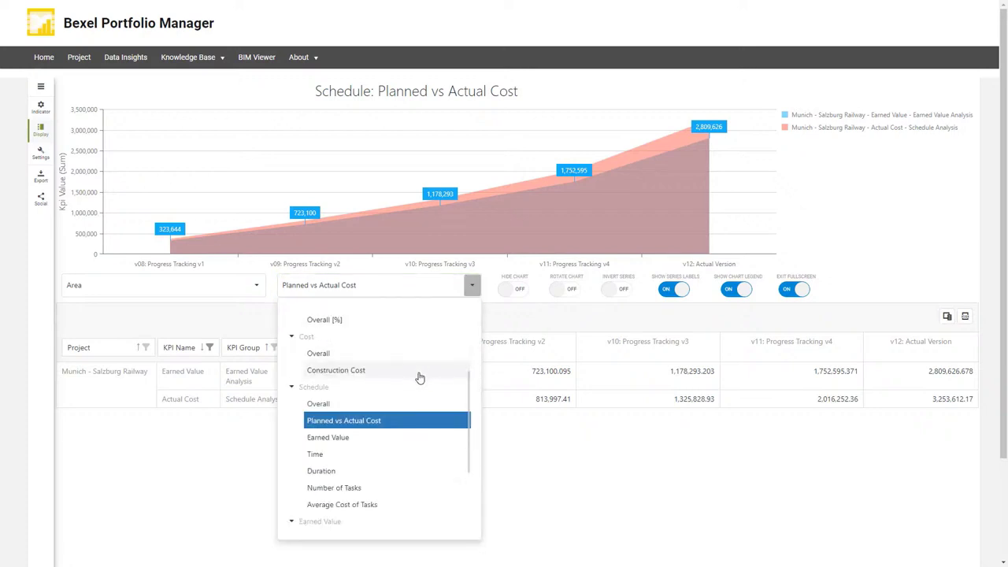
{"action": "scroll", "coordinate": [420, 378], "scroll_direction": "down", "scroll_amount": 2}
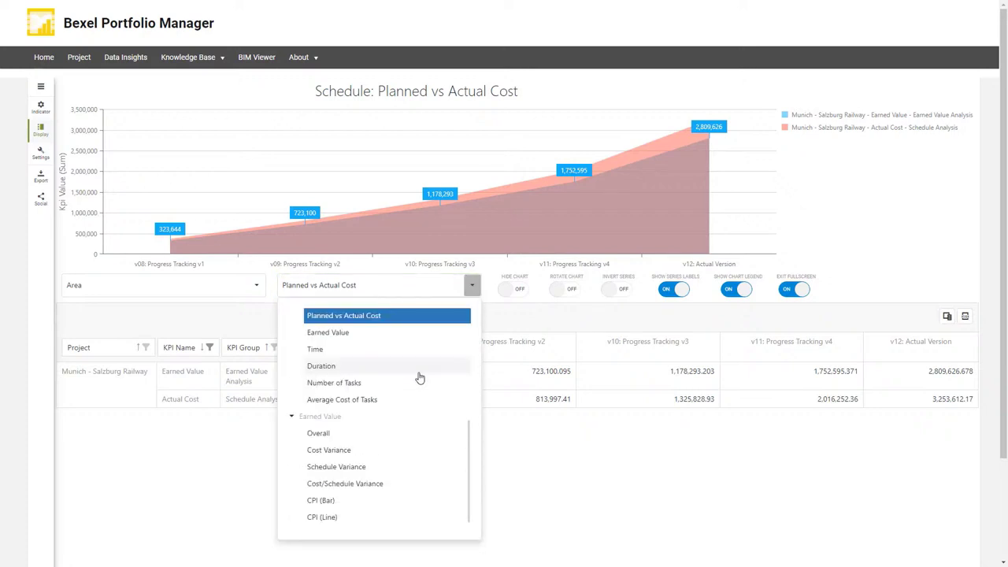
{"action": "scroll", "coordinate": [420, 378], "scroll_direction": "down", "scroll_amount": 1}
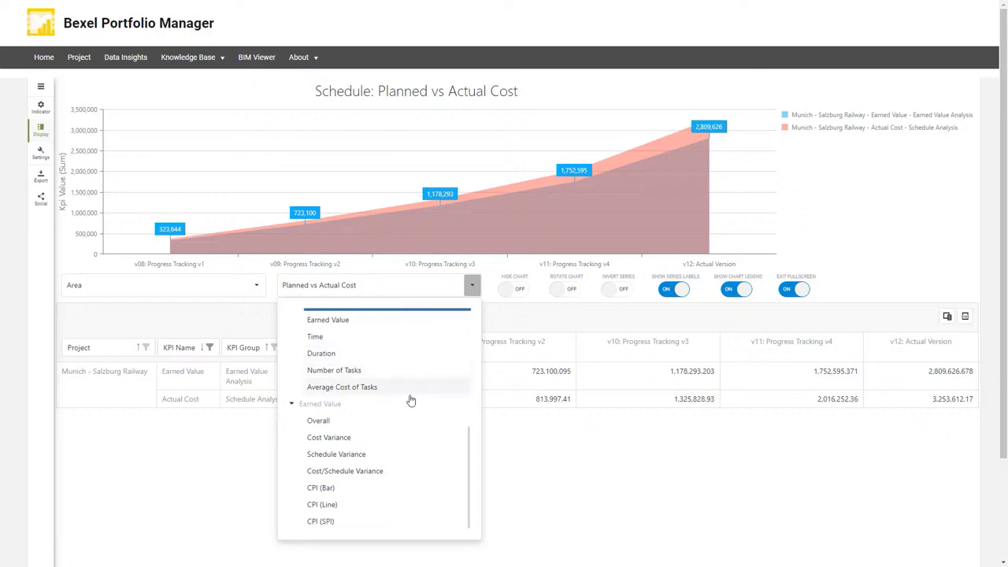
{"action": "left_click", "coordinate": [380, 472]}
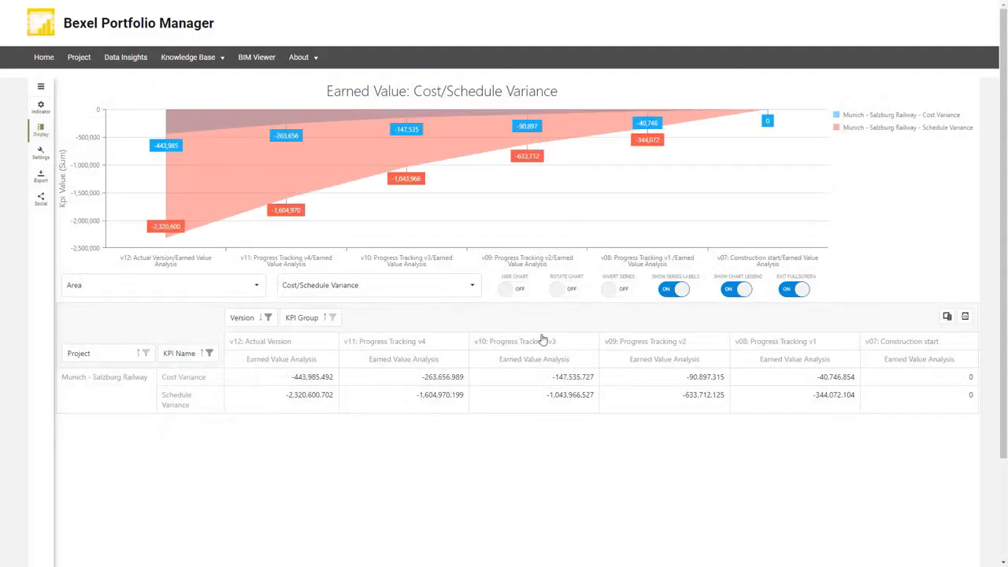
Sort the versions in ascending order and set the chart type to Spline after trying Line.
{"action": "left_click", "coordinate": [262, 290]}
{"action": "left_click", "coordinate": [146, 355]}
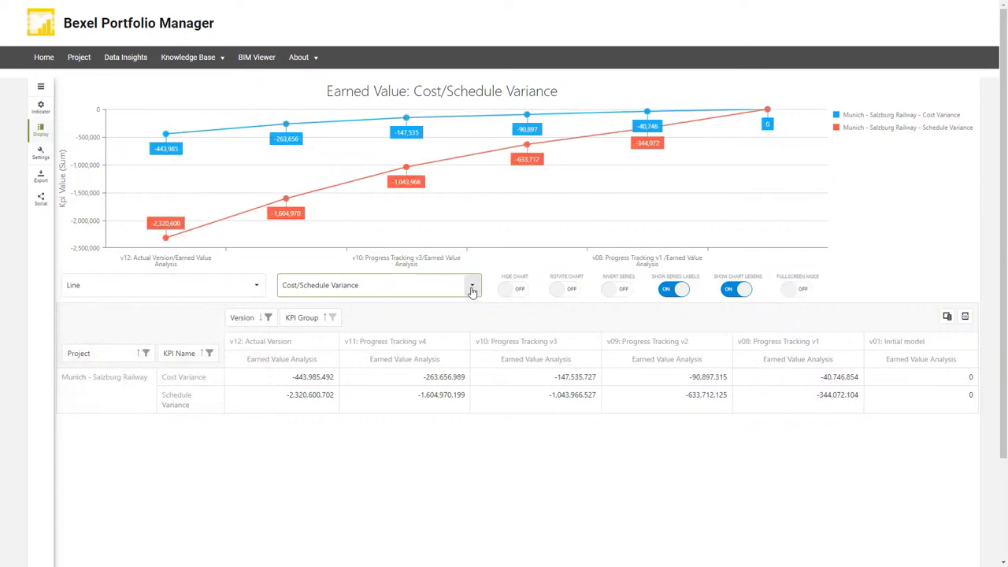
{"action": "left_click", "coordinate": [261, 318]}
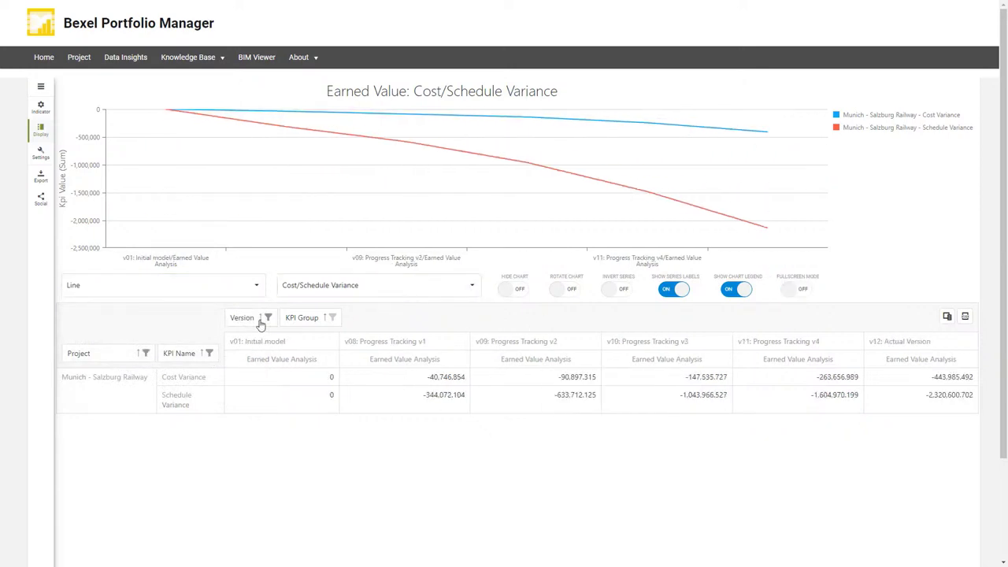
{"action": "left_click", "coordinate": [256, 286]}
{"action": "left_click", "coordinate": [101, 376]}
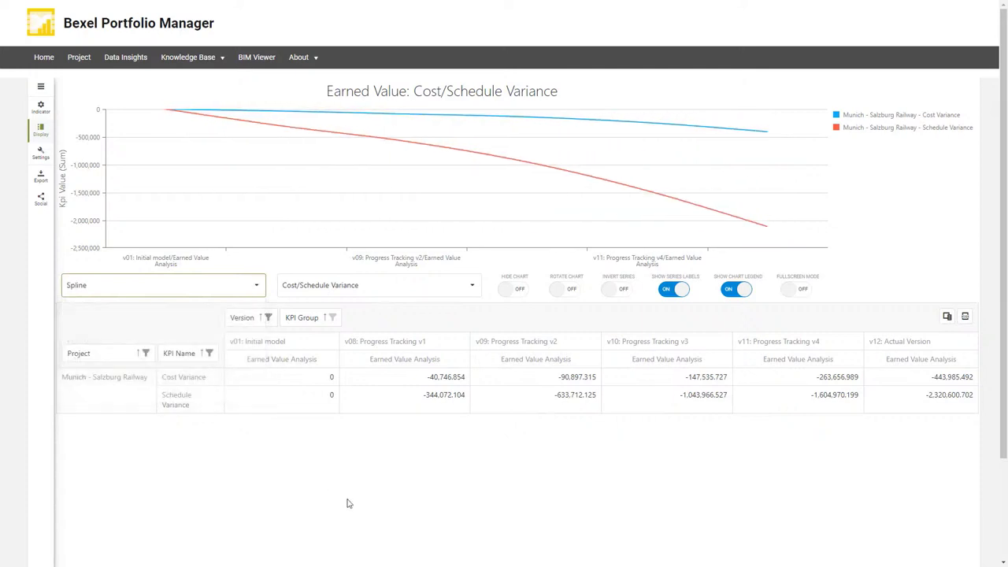
Filter the variance report to Harmony Park - Residential, and after that to Pearl apartments - Condo.
{"action": "left_click", "coordinate": [146, 353]}
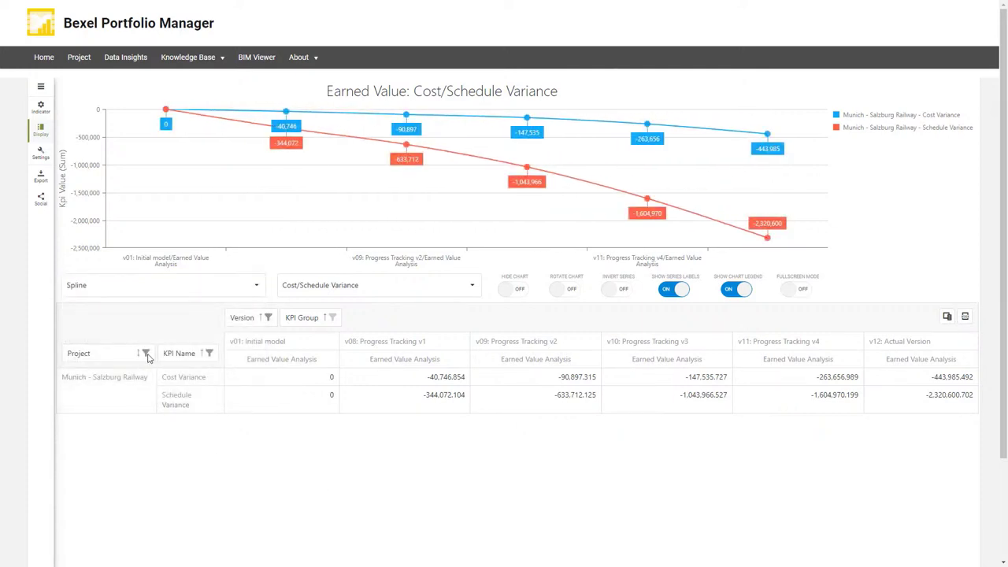
{"action": "left_click", "coordinate": [54, 469]}
{"action": "left_click", "coordinate": [45, 448]}
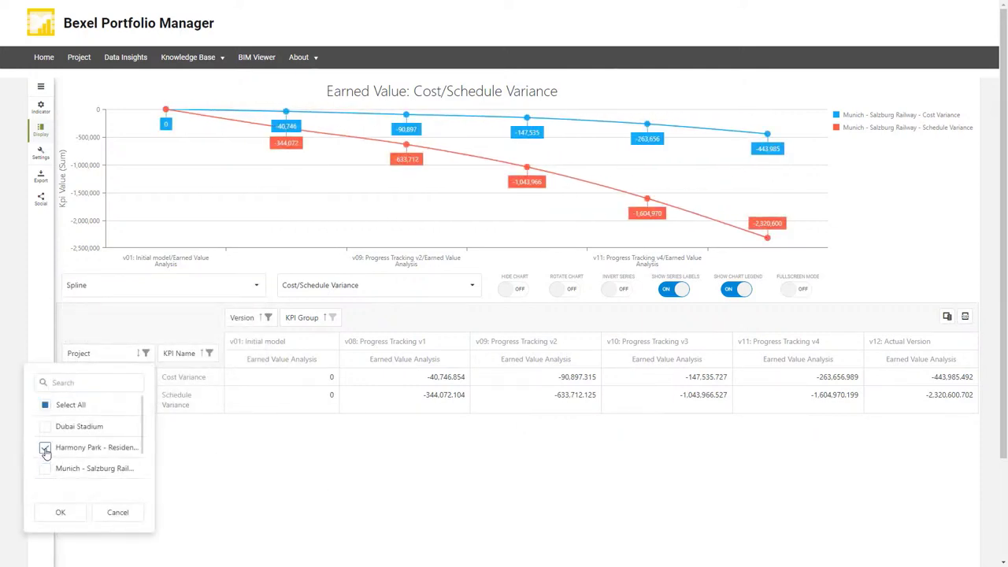
{"action": "left_click", "coordinate": [63, 514]}
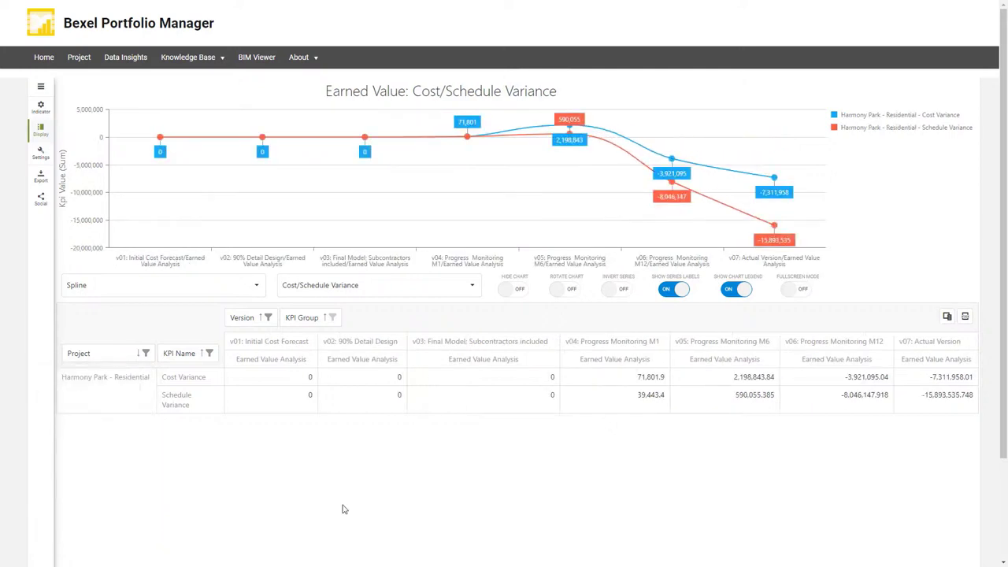
{"action": "left_click", "coordinate": [146, 353]}
{"action": "left_click", "coordinate": [60, 513]}
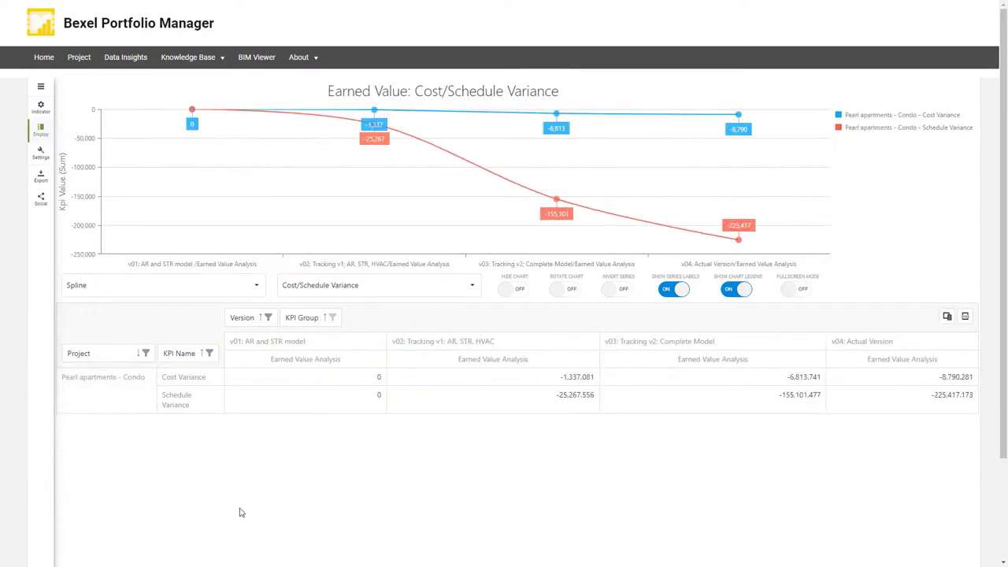
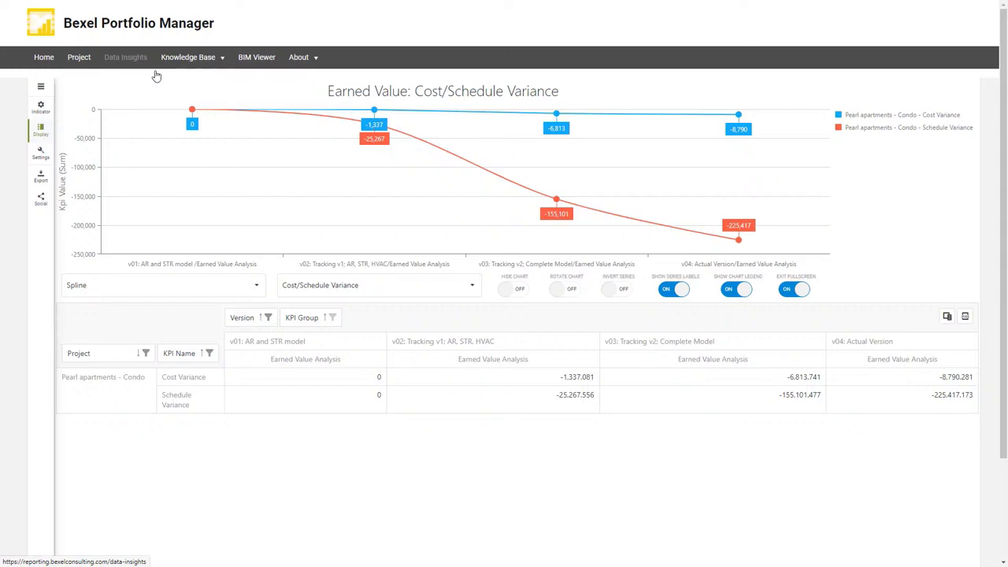
Open the BIM Viewer and examine the high-rise complex model from above and from several sides.
{"action": "left_click", "coordinate": [222, 63]}
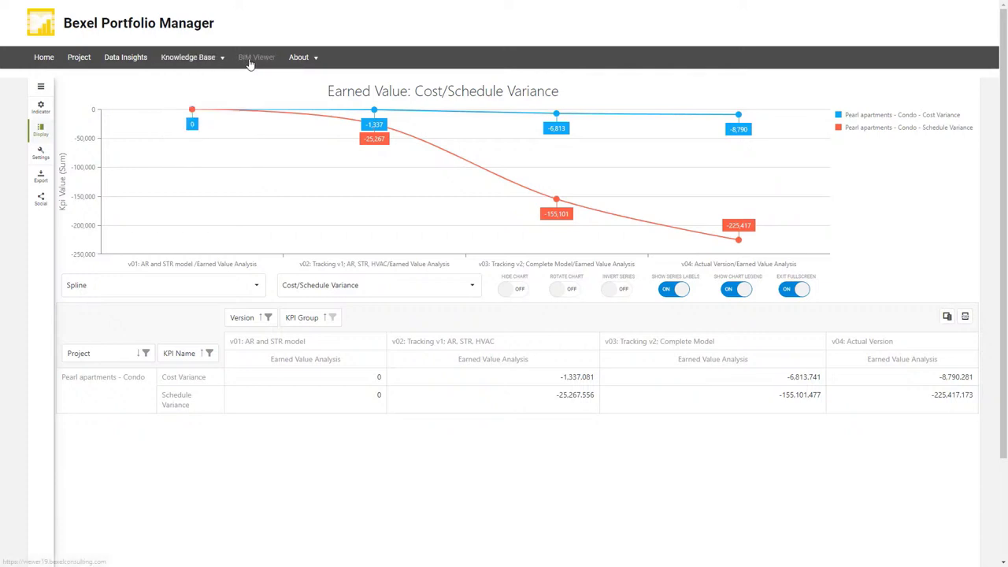
{"action": "left_click", "coordinate": [252, 60]}
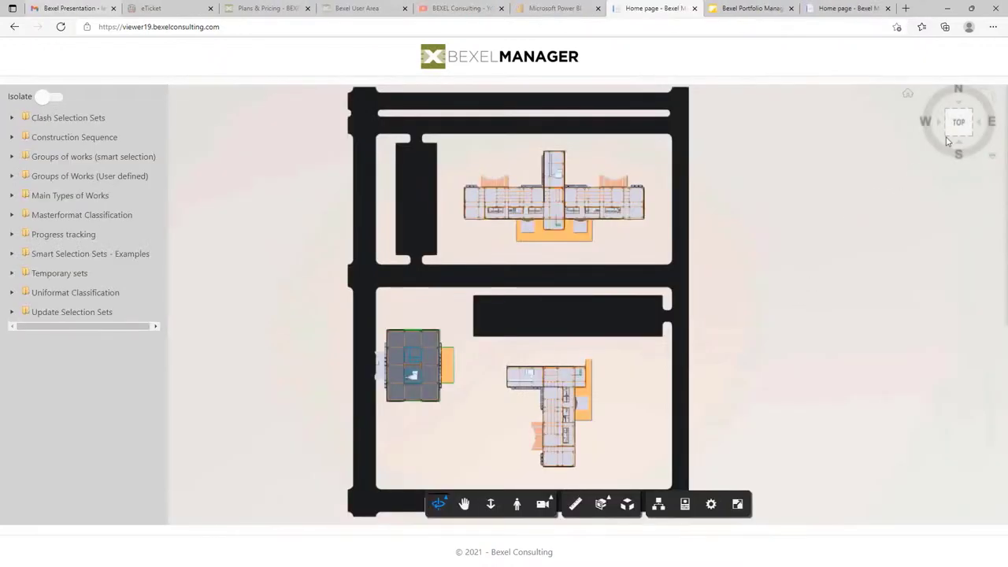
{"action": "left_click", "coordinate": [948, 139]}
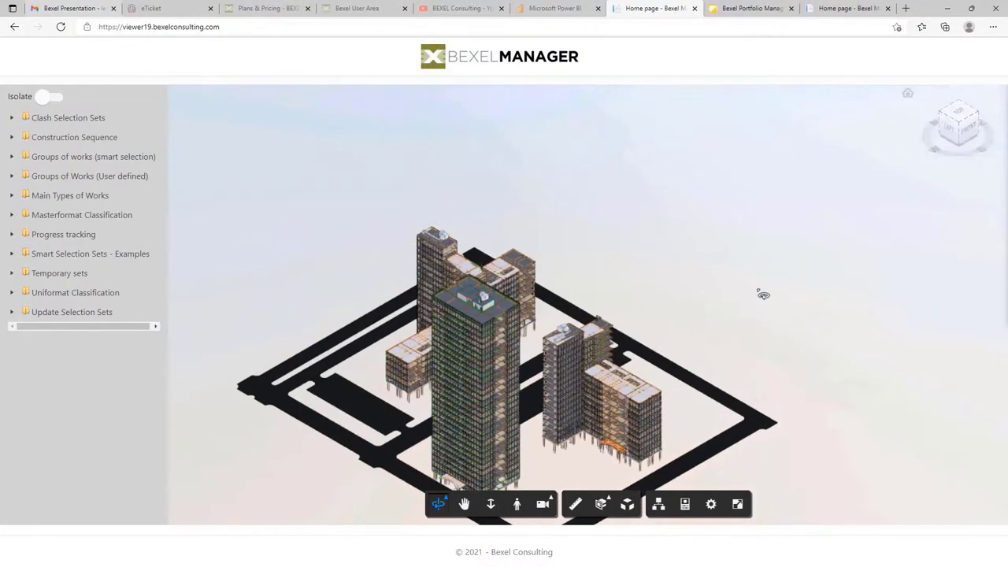
{"action": "left_click_drag", "start_coordinate": [684, 348], "coordinate": [409, 326]}
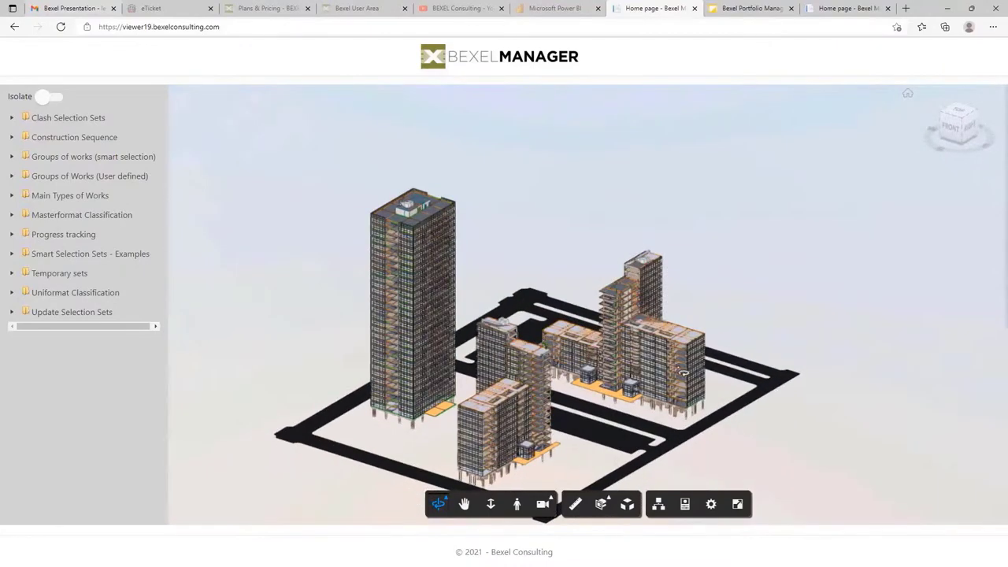
{"action": "left_click_drag", "start_coordinate": [685, 370], "coordinate": [583, 457]}
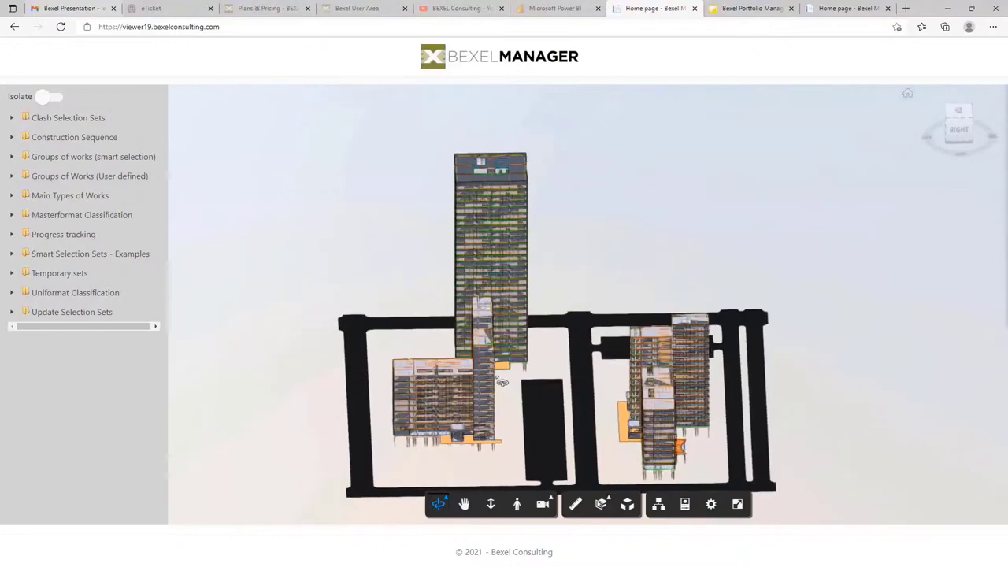
{"action": "left_click", "coordinate": [958, 124]}
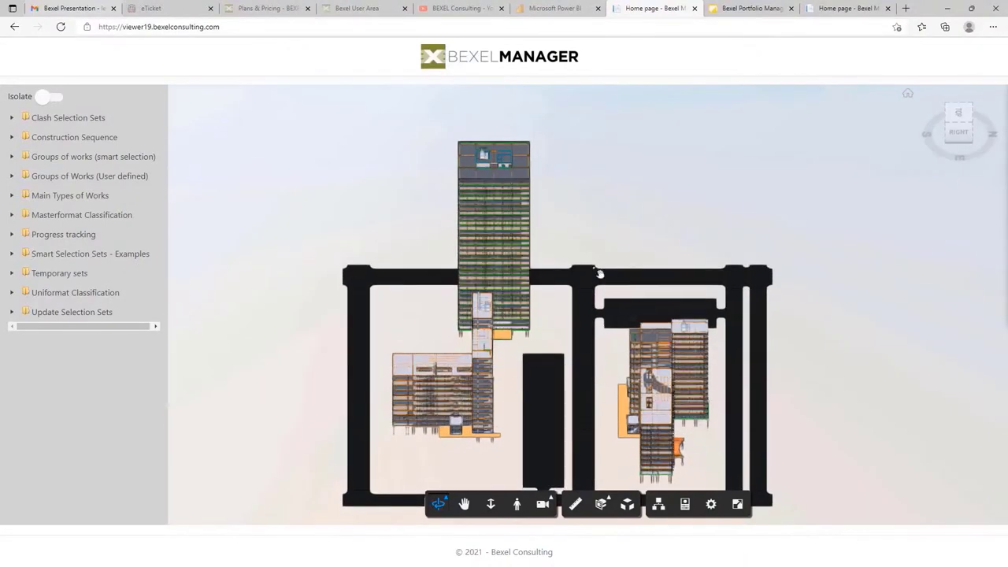
{"action": "left_click_drag", "start_coordinate": [598, 273], "coordinate": [528, 281]}
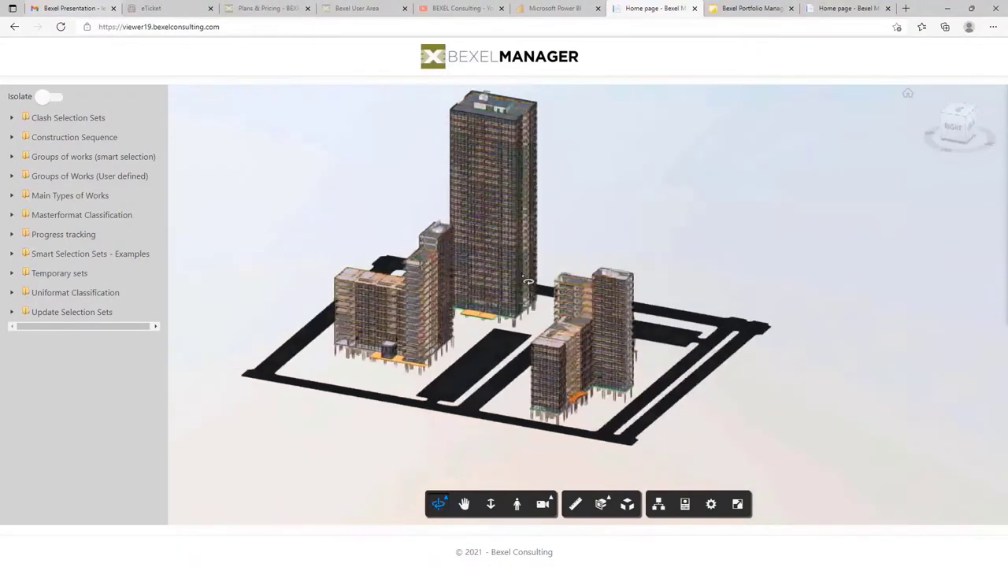
{"action": "scroll", "coordinate": [527, 281], "scroll_direction": "up", "scroll_amount": 2}
{"action": "scroll", "coordinate": [568, 348], "scroll_direction": "up", "scroll_amount": 4}
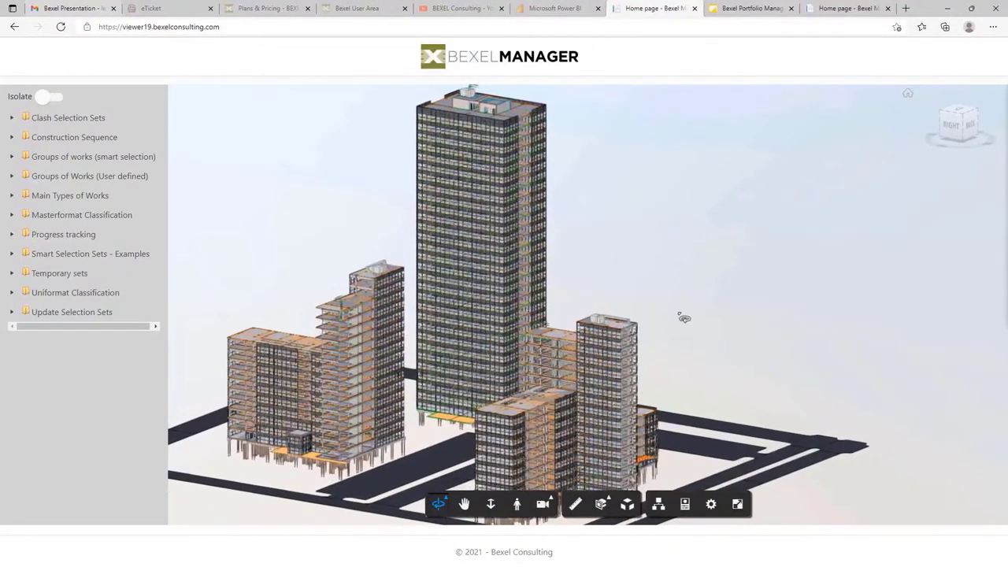
{"action": "left_click_drag", "start_coordinate": [684, 318], "coordinate": [653, 286]}
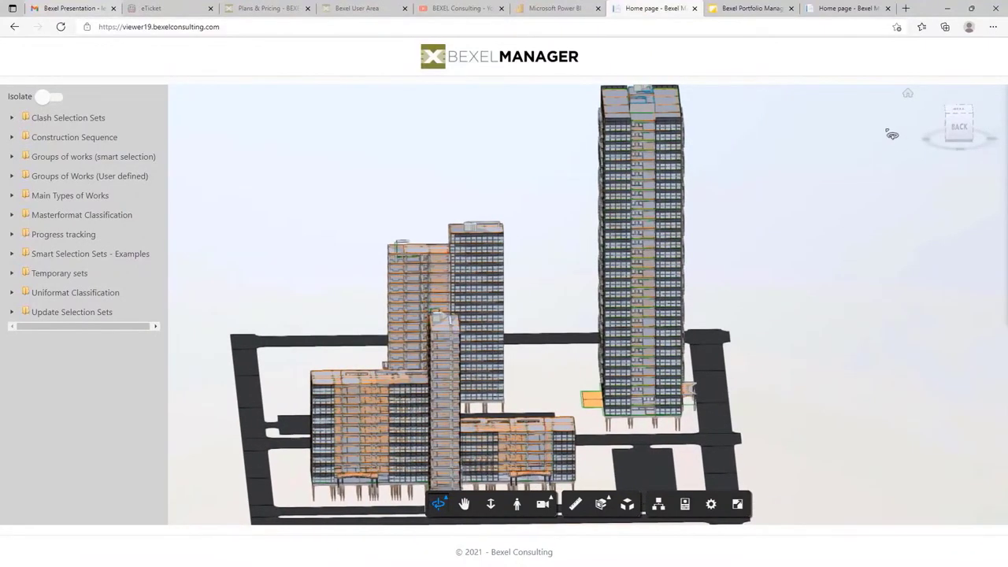
Switch to the other Bexel viewer page and examine the U-shaped building and its site from several sides.
{"action": "left_click", "coordinate": [864, 9]}
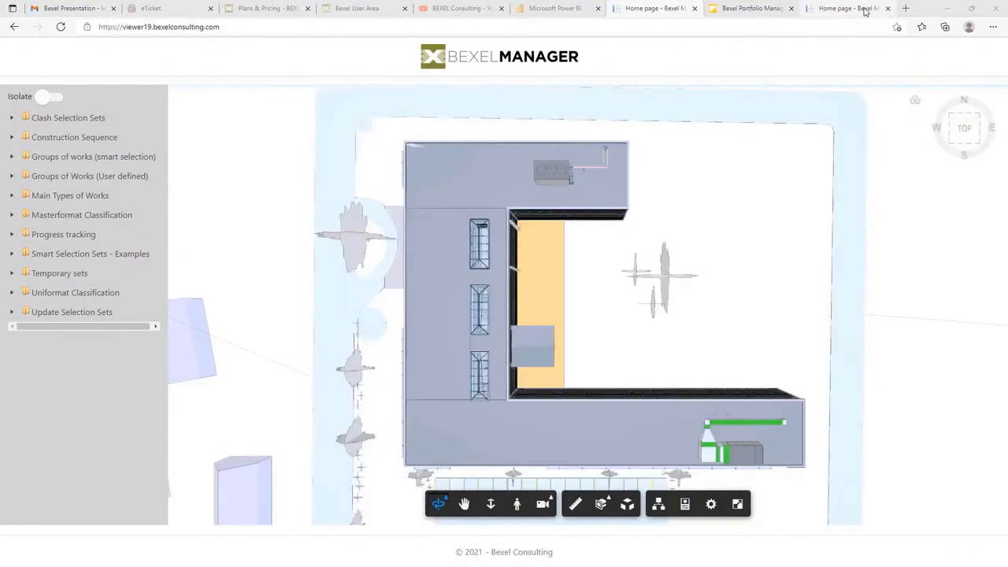
{"action": "left_click_drag", "start_coordinate": [693, 328], "coordinate": [549, 168]}
{"action": "scroll", "coordinate": [536, 189], "scroll_direction": "down", "scroll_amount": 5}
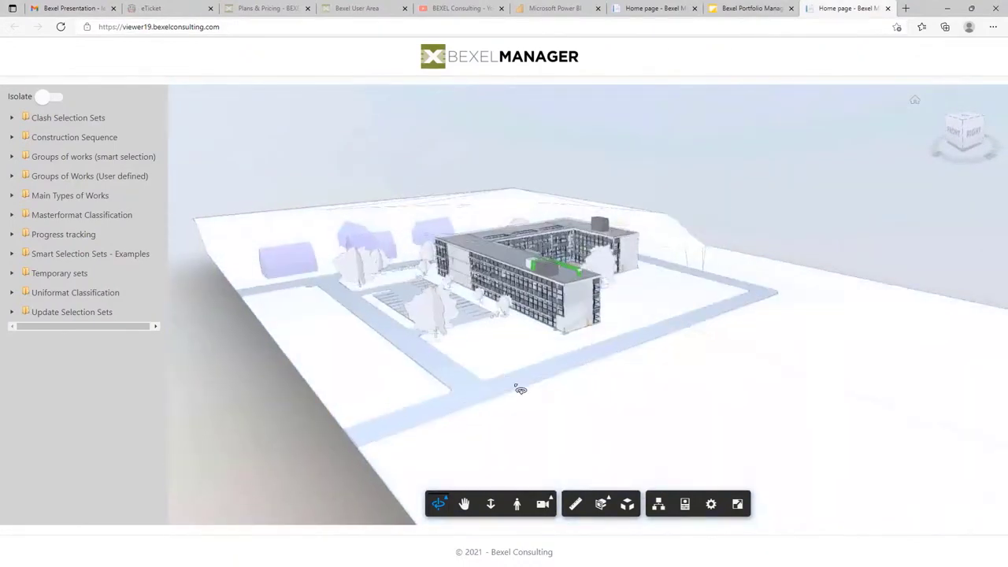
{"action": "left_click_drag", "start_coordinate": [520, 205], "coordinate": [11, 218]}
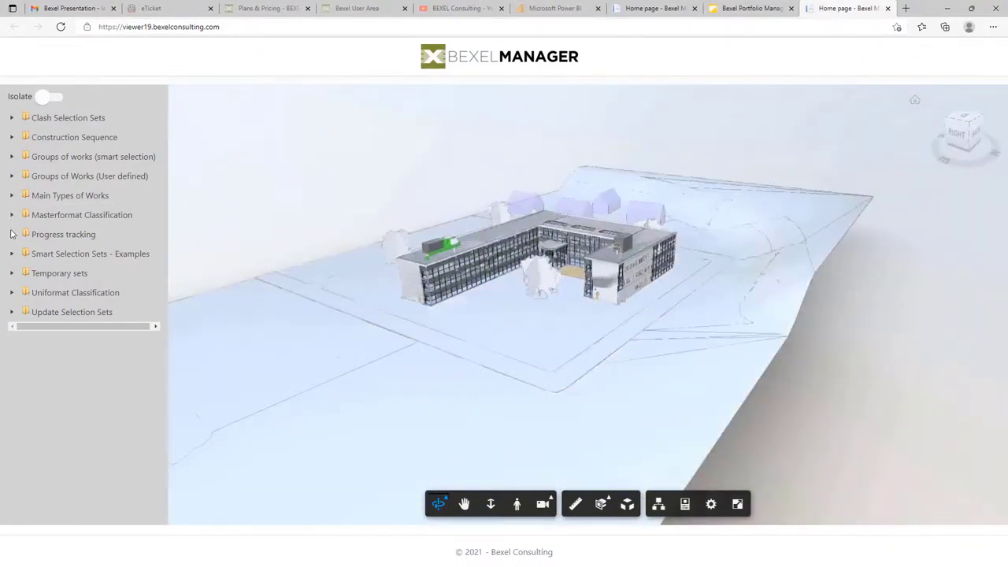
Highlight the A Substructure, B Shell, D Services and G Building Sitework sets of the Uniformat Classification in the model.
{"action": "left_click", "coordinate": [11, 293]}
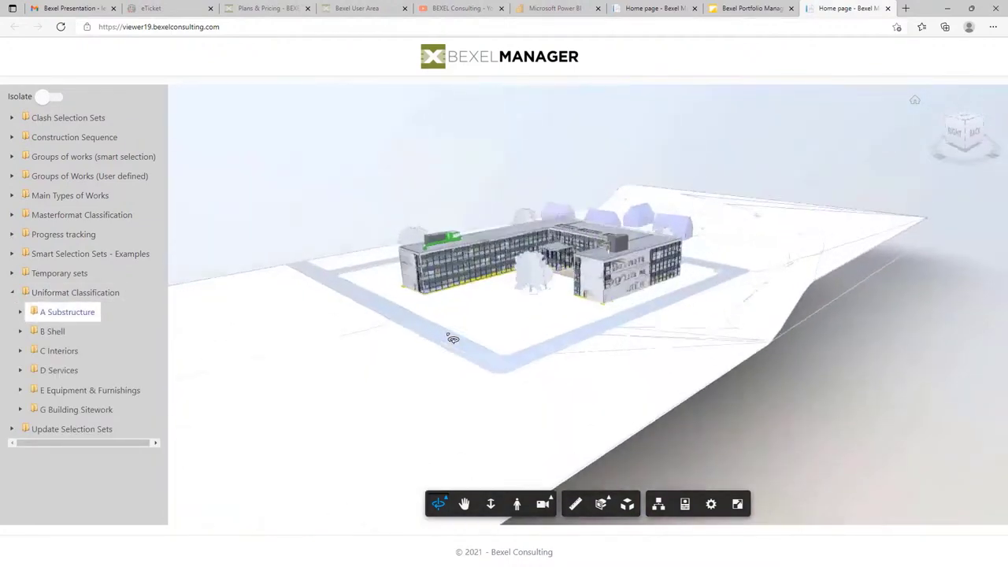
{"action": "left_click", "coordinate": [52, 331]}
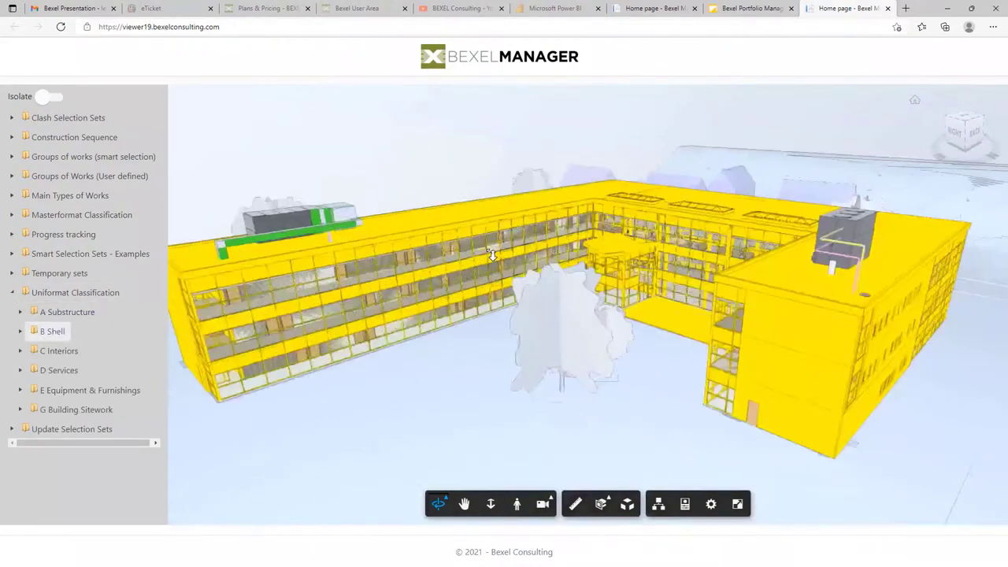
{"action": "left_click", "coordinate": [59, 370]}
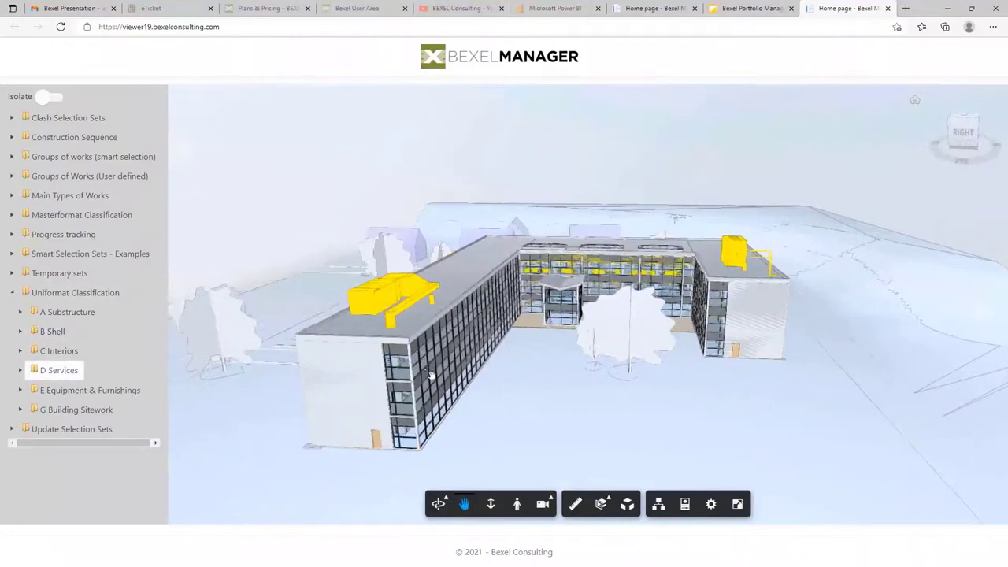
{"action": "left_click", "coordinate": [76, 410]}
{"action": "left_click", "coordinate": [11, 292]}
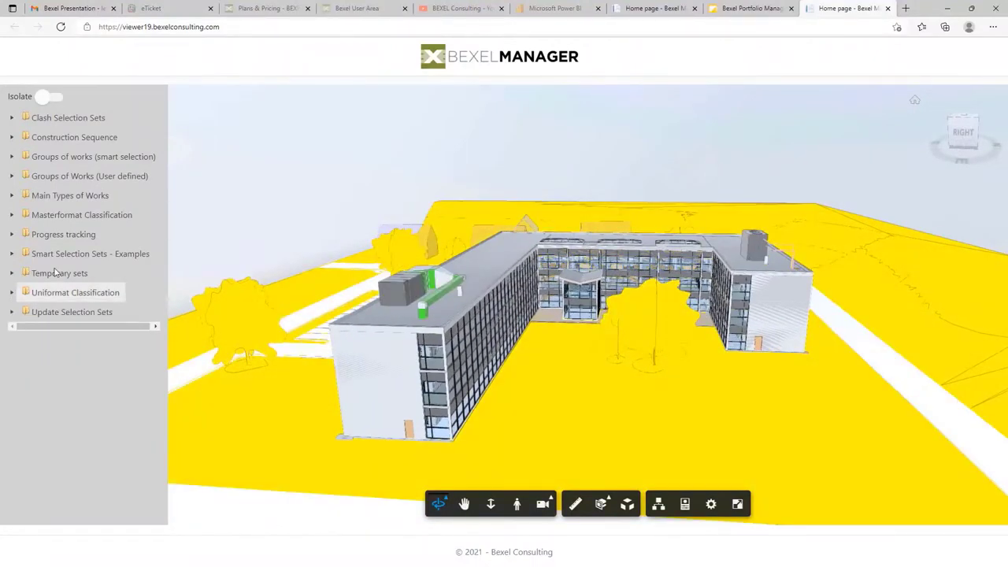
Highlight the actual progress of 01_January 2021 and its four weekly sets, 21-01-11 to 21-02-01, under Progress tracking.
{"action": "left_click", "coordinate": [12, 234]}
{"action": "left_click", "coordinate": [21, 253]}
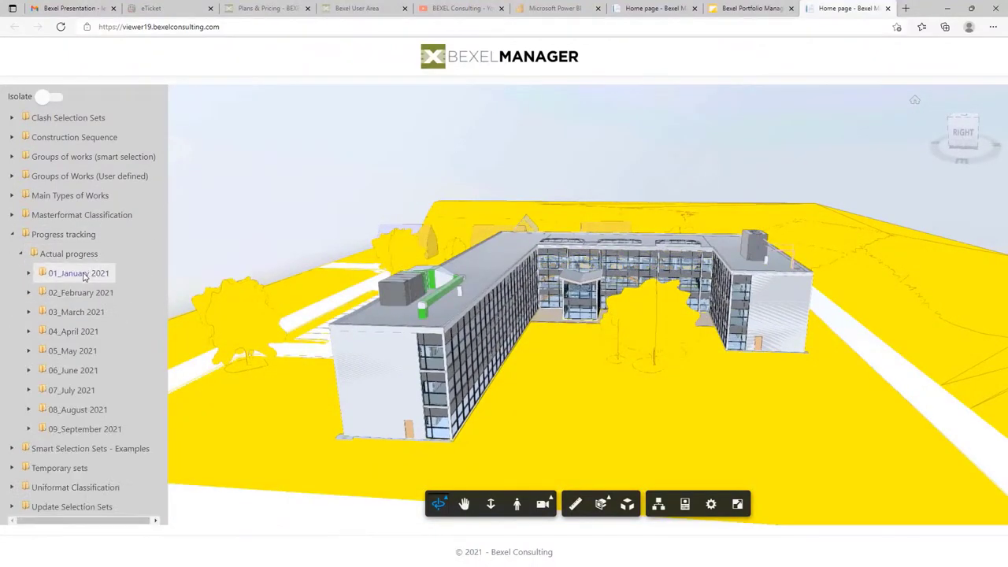
{"action": "left_click", "coordinate": [84, 274]}
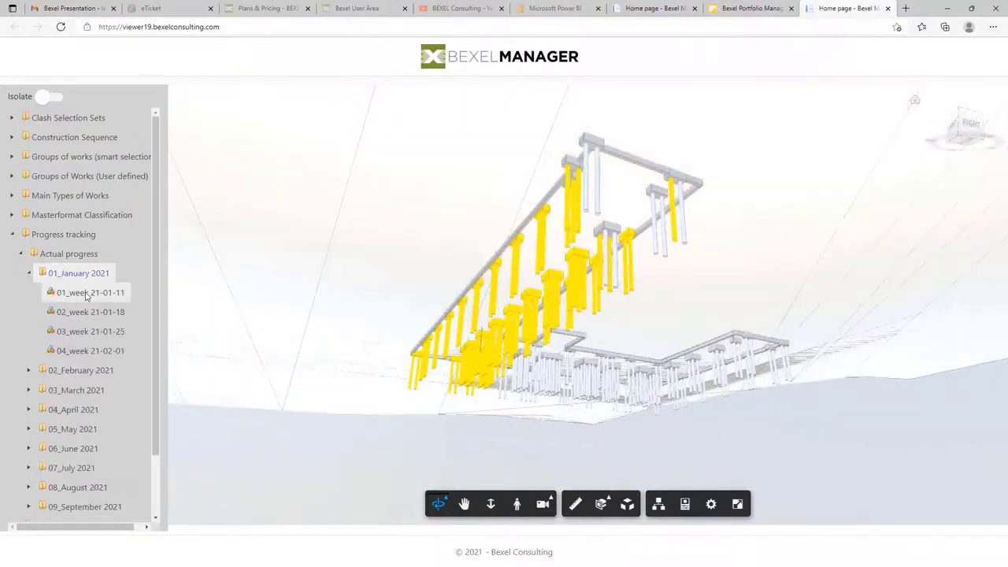
{"action": "left_click", "coordinate": [87, 294]}
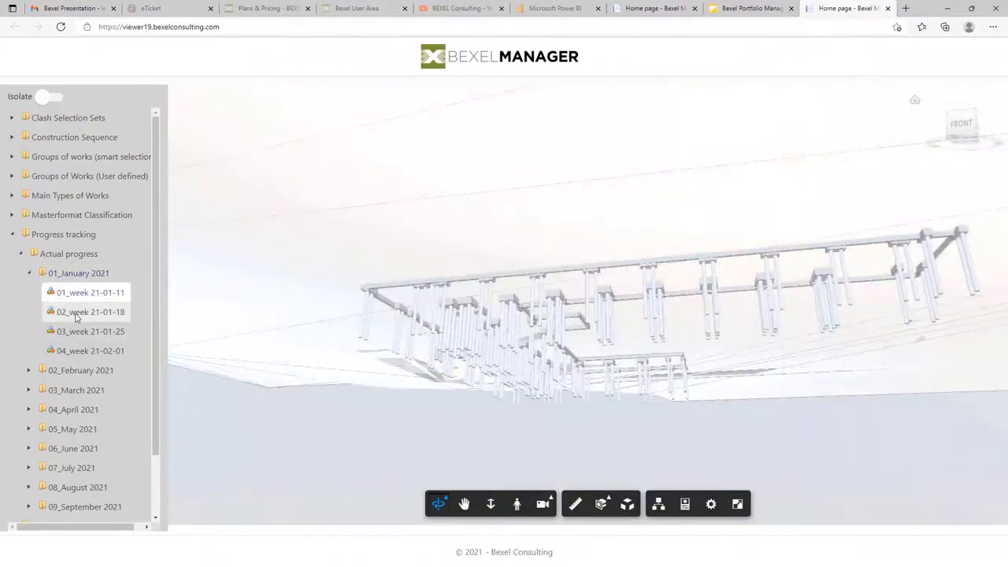
{"action": "left_click", "coordinate": [88, 312]}
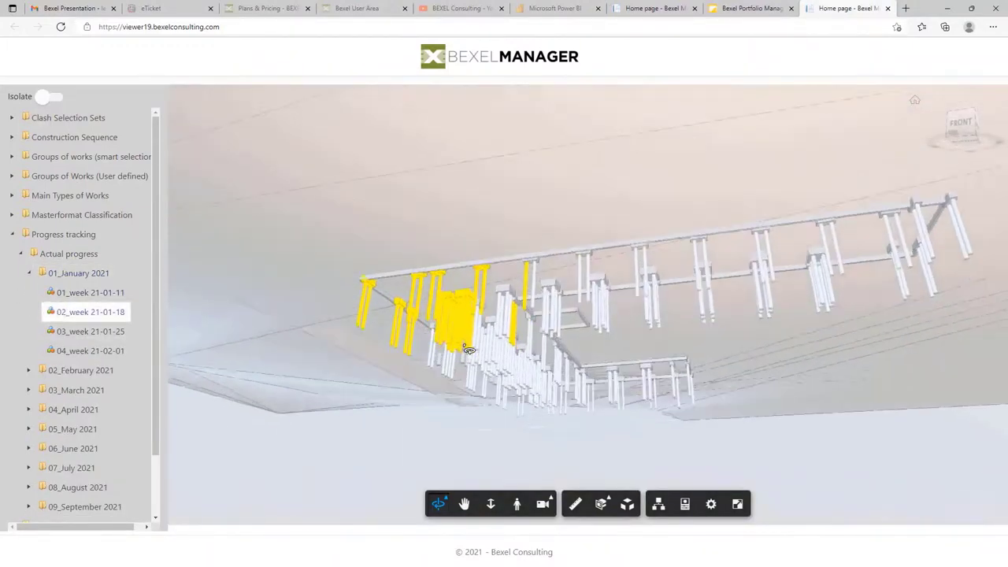
{"action": "left_click", "coordinate": [90, 331]}
{"action": "left_click", "coordinate": [90, 350]}
{"action": "left_click", "coordinate": [70, 274]}
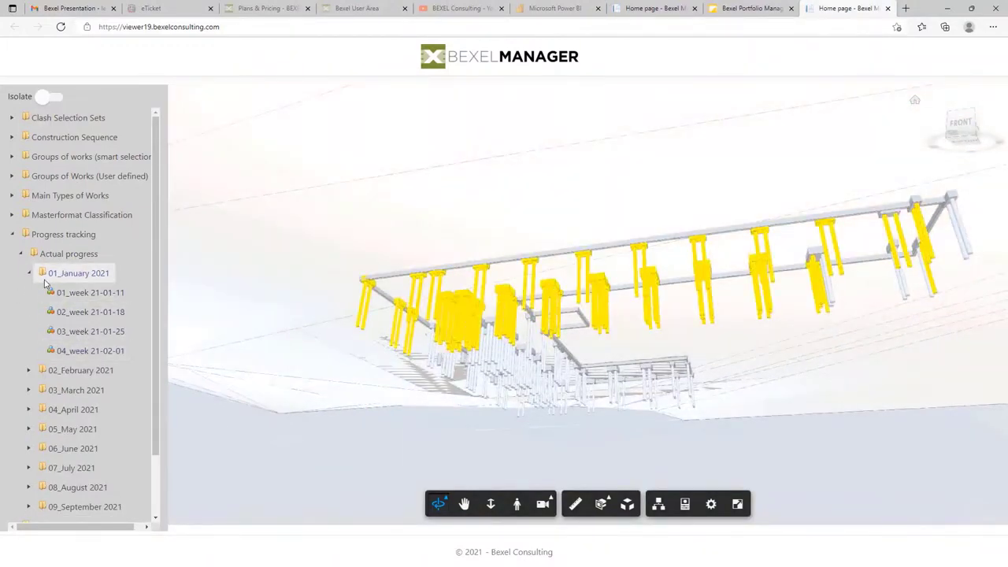
Highlight the actual progress of 05_May 2021, including its weekly sets 21-05-10, 21-05-17 and 21-05-24.
{"action": "left_click", "coordinate": [29, 273]}
{"action": "left_click", "coordinate": [29, 351]}
{"action": "left_click", "coordinate": [88, 370]}
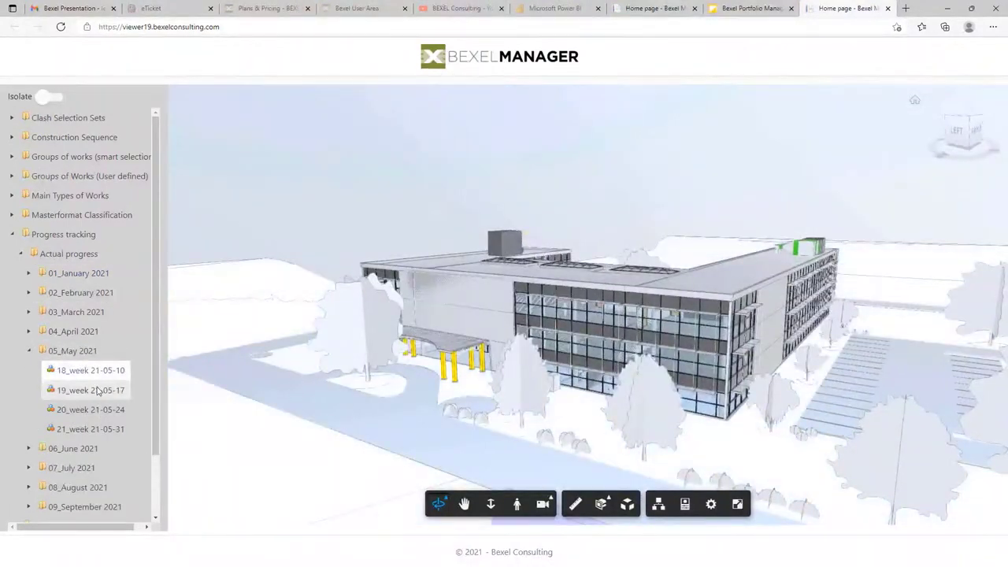
{"action": "left_click", "coordinate": [84, 391]}
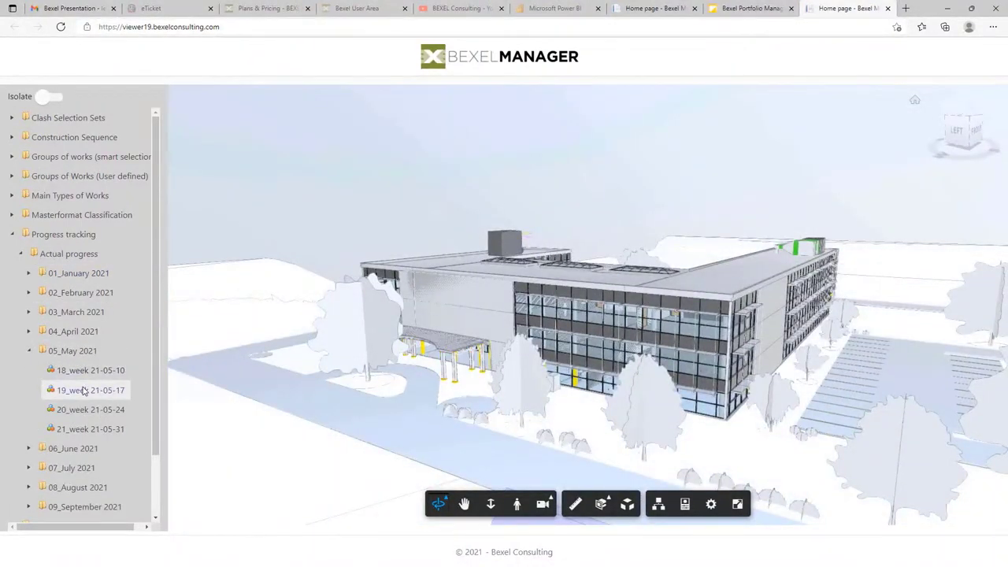
{"action": "left_click", "coordinate": [79, 411]}
{"action": "left_click", "coordinate": [73, 350]}
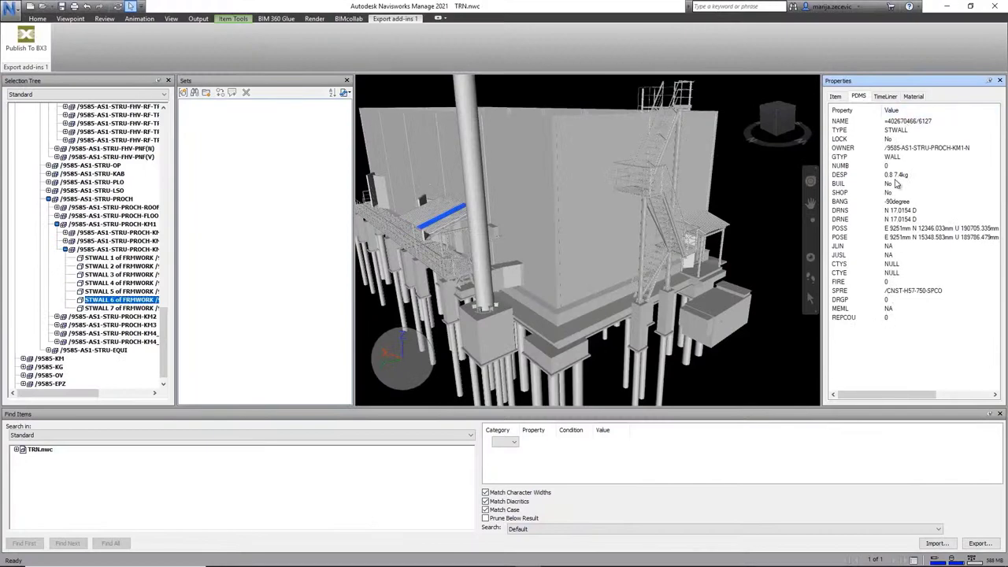
Switch to Navisworks Manage and read the PDMS properties of a staircase panel, a foundation box and a pile in the TRN model.
{"action": "left_click", "coordinate": [663, 208]}
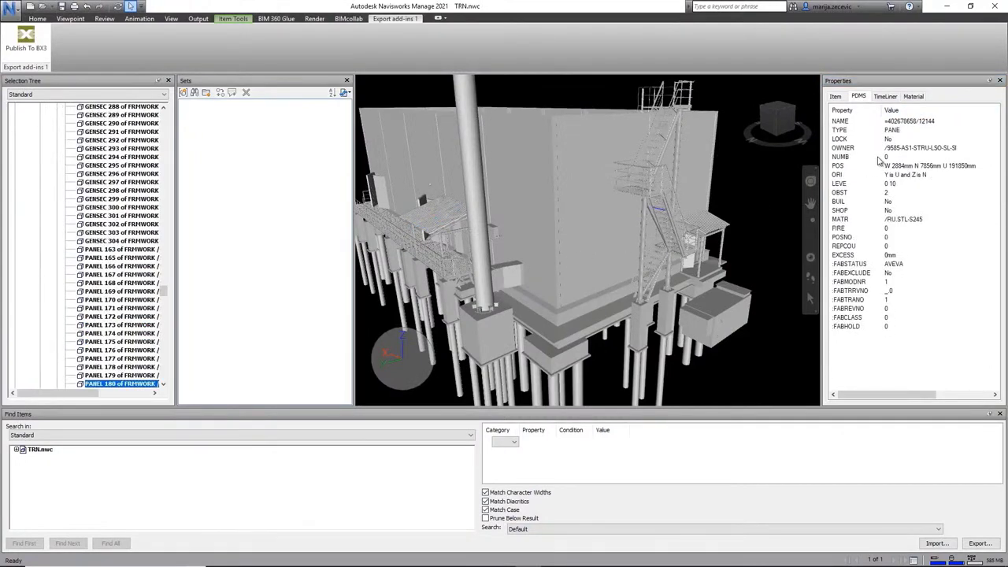
{"action": "left_click", "coordinate": [563, 364]}
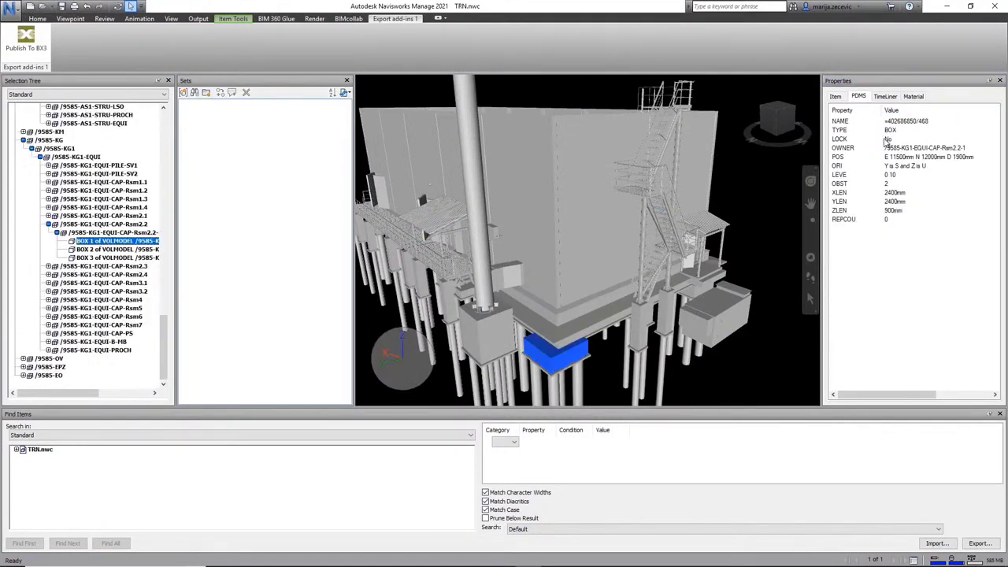
{"action": "left_click", "coordinate": [636, 383]}
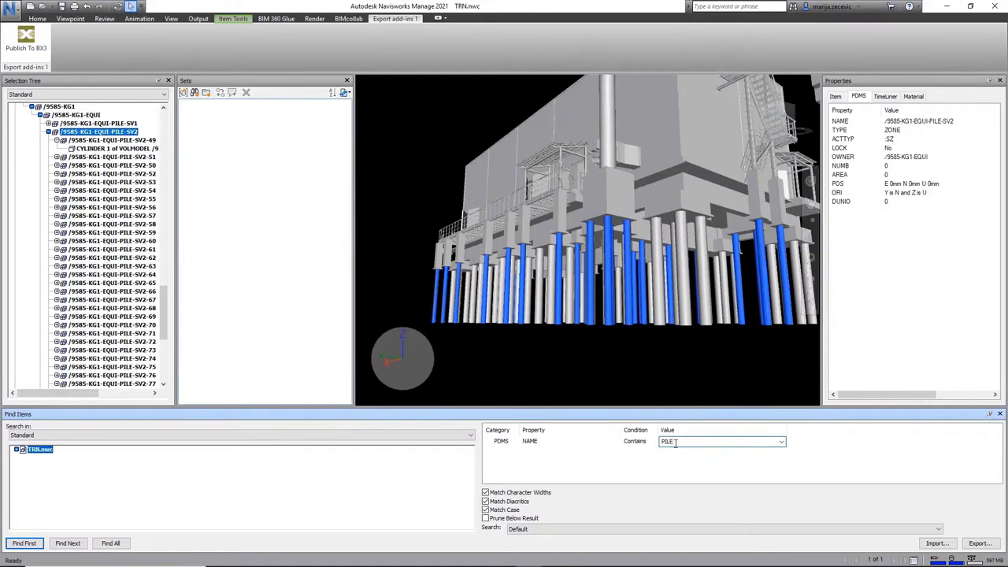
Save the search for items whose PDMS NAME contains PILE as a search set named PILE.
{"action": "left_click", "coordinate": [199, 92]}
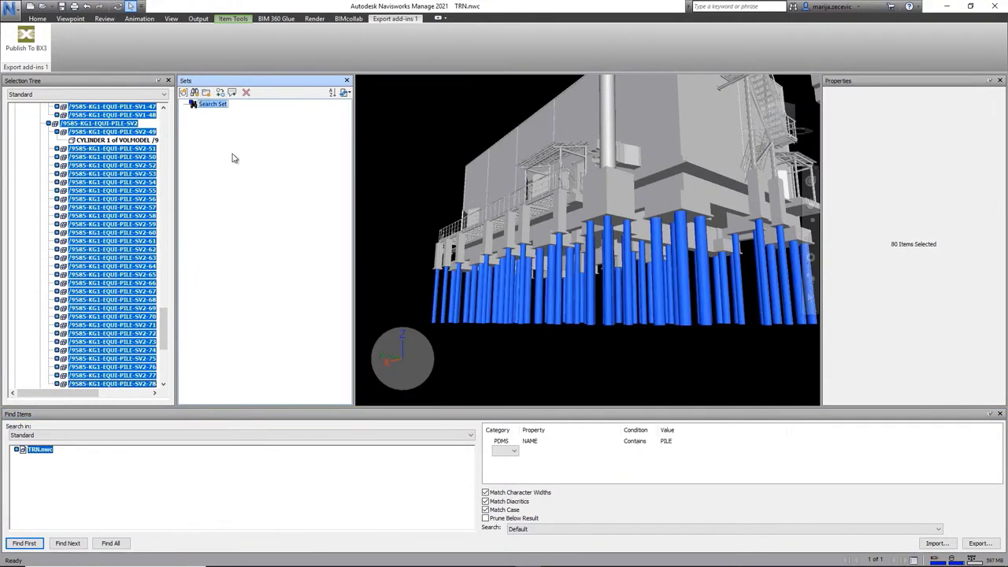
{"action": "type", "text": "PILE"}
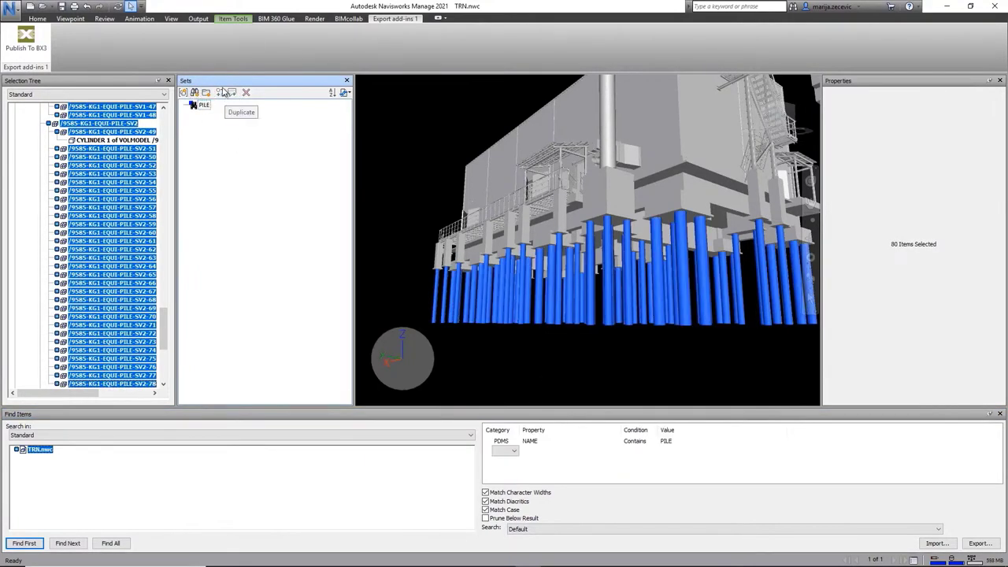
Find items whose PDMS NAME contains CAP and save the search as a set named CAP.
{"action": "left_click", "coordinate": [622, 245]}
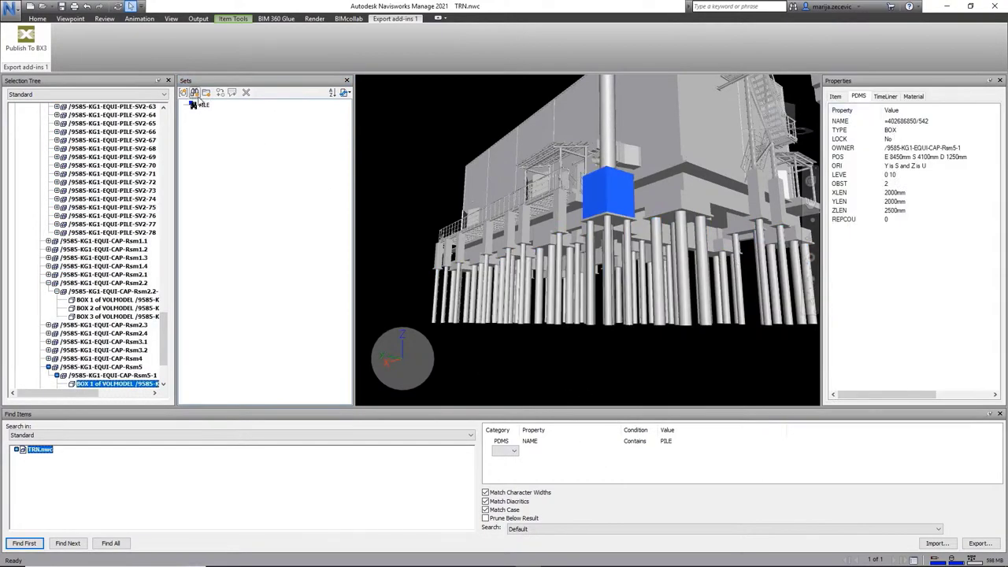
{"action": "left_click", "coordinate": [668, 441]}
{"action": "type", "text": "CAP"}
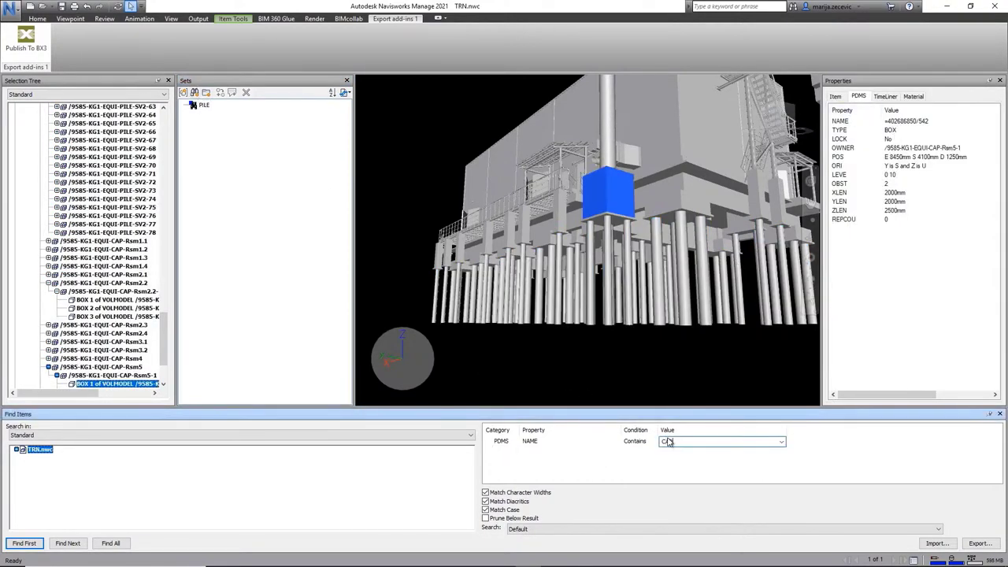
{"action": "key", "text": "Return"}
{"action": "left_click", "coordinate": [195, 93]}
{"action": "type", "text": "CAP"}
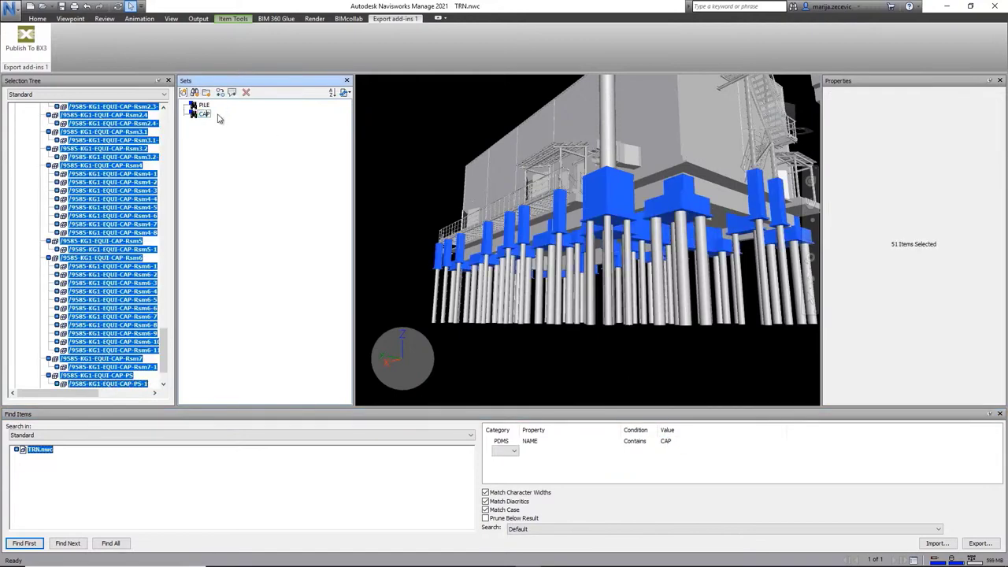
{"action": "key", "text": "Return"}
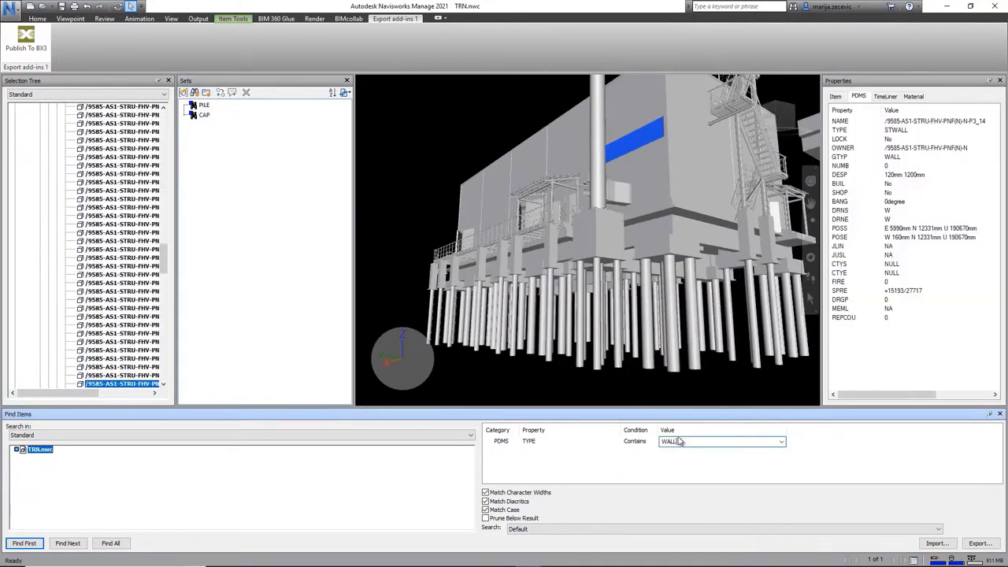
Find items whose PDMS TYPE contains WALL and save the search as a set named WALLS.
{"action": "key", "text": "Return"}
{"action": "left_click", "coordinate": [195, 93]}
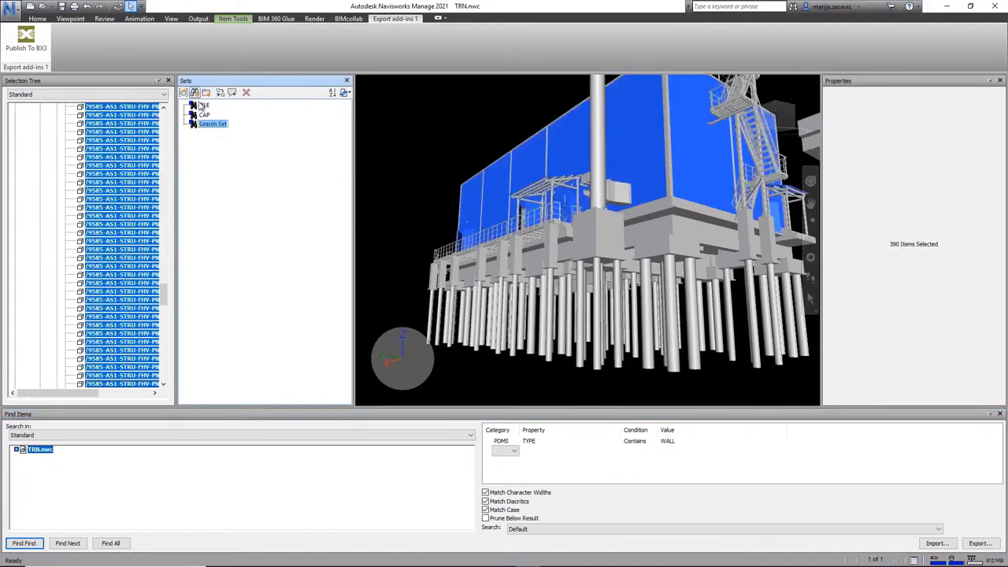
{"action": "type", "text": "WALLS"}
{"action": "key", "text": "Return"}
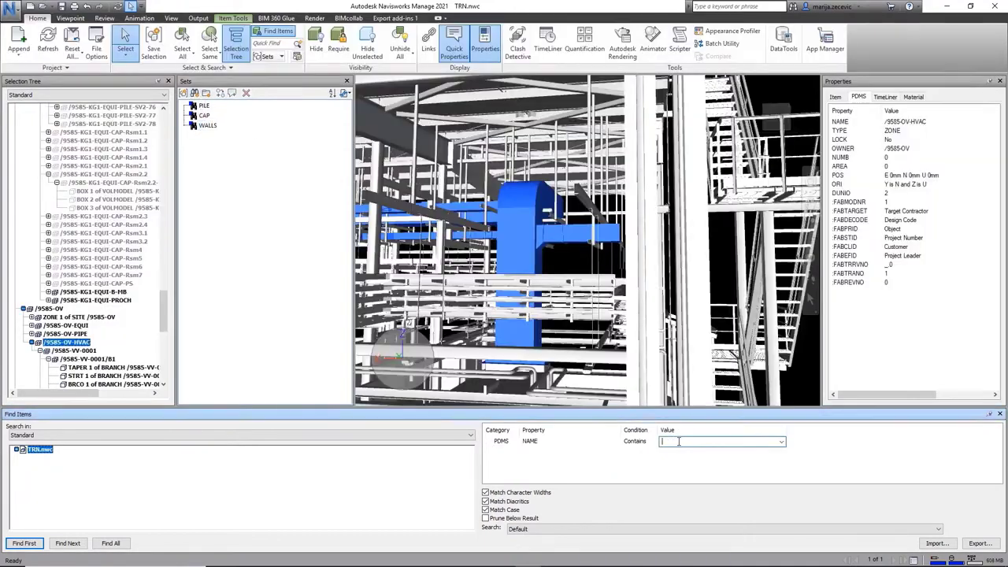
Search for items whose PDMS NAME contains HVAC and save the search as a set named HVAC.
{"action": "left_click", "coordinate": [678, 445]}
{"action": "type", "text": "HVAC"}
{"action": "left_click", "coordinate": [195, 93]}
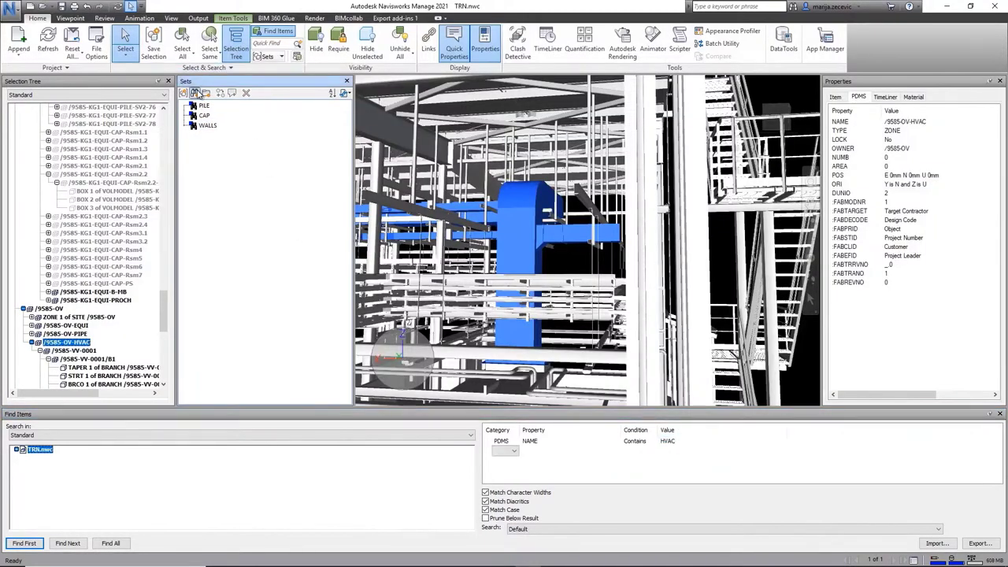
{"action": "type", "text": "HVAC"}
{"action": "key", "text": "Return"}
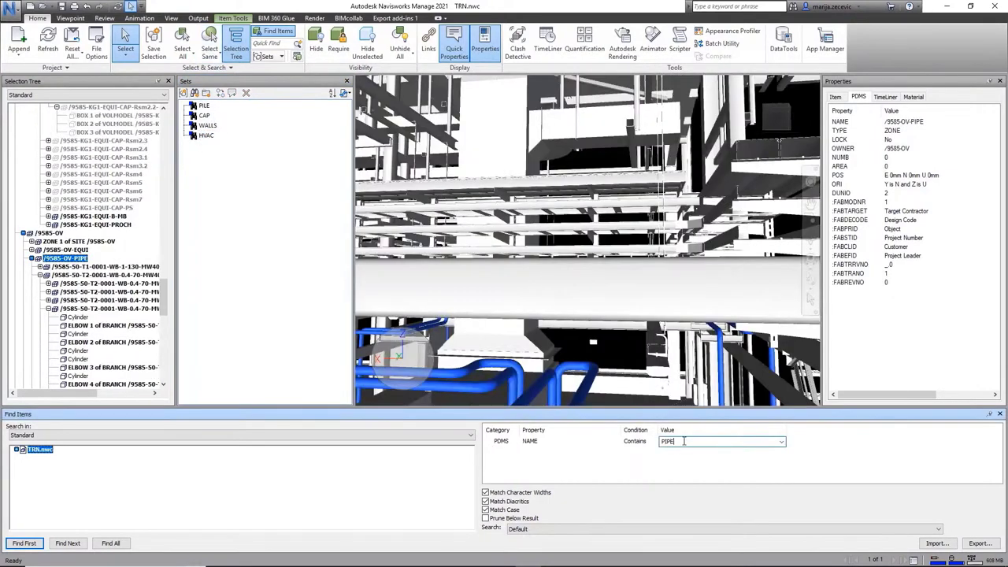
Find items whose PDMS NAME contains PIPE and save the search as a set named PIPE.
{"action": "key", "text": "Return"}
{"action": "left_click", "coordinate": [195, 93]}
{"action": "type", "text": "PIP"}
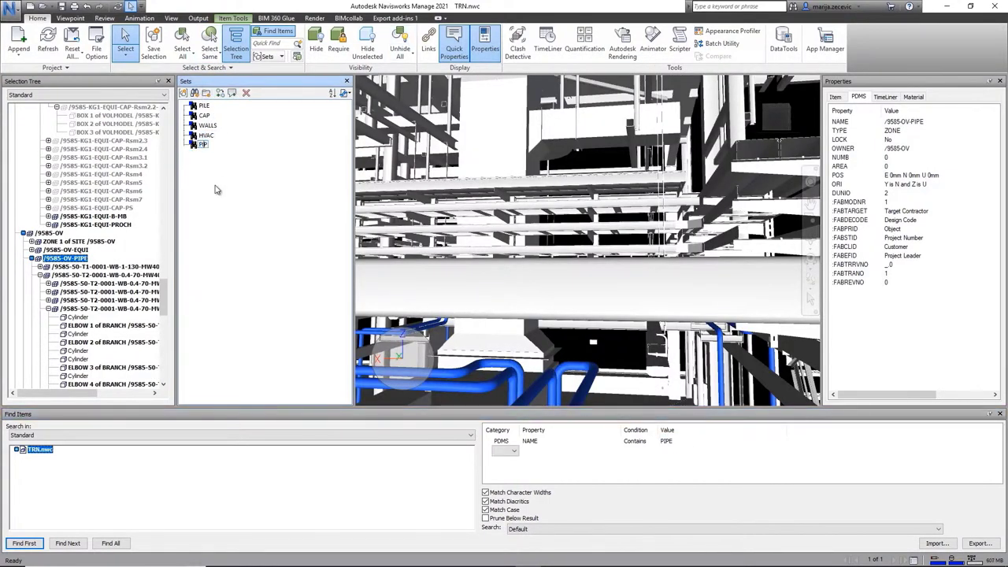
{"action": "type", "text": "E"}
{"action": "key", "text": "Return"}
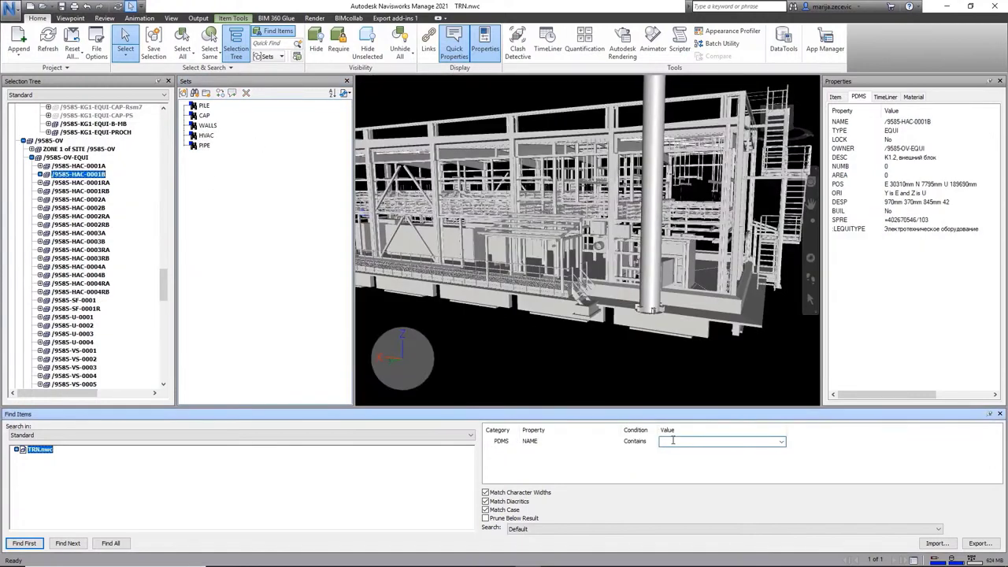
Find items whose PDMS NAME contains OV-EQUI and save the search as a set named MECHANICAL EQUIPMENT.
{"action": "key", "text": "Return"}
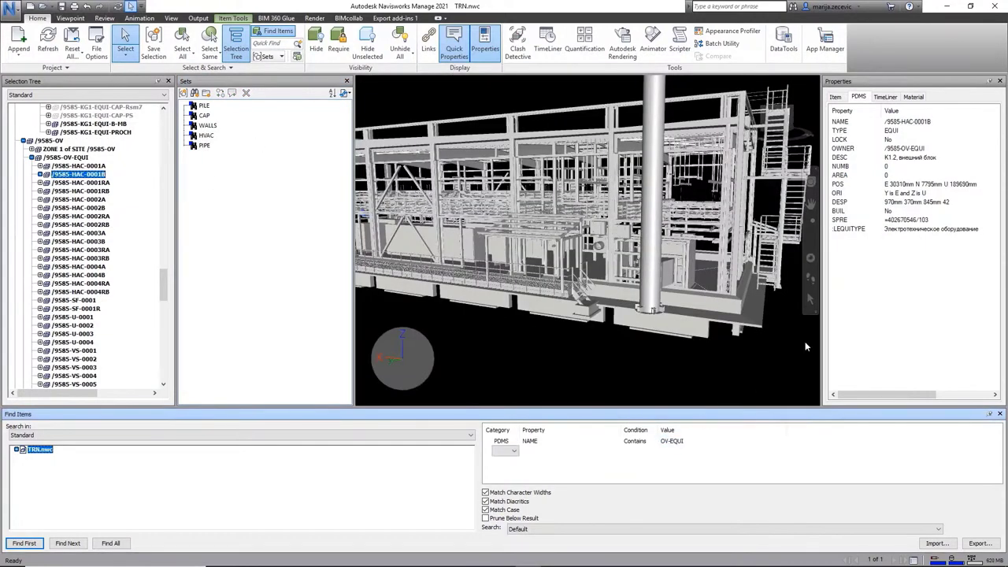
{"action": "left_click", "coordinate": [195, 93]}
{"action": "left_click", "coordinate": [212, 147]}
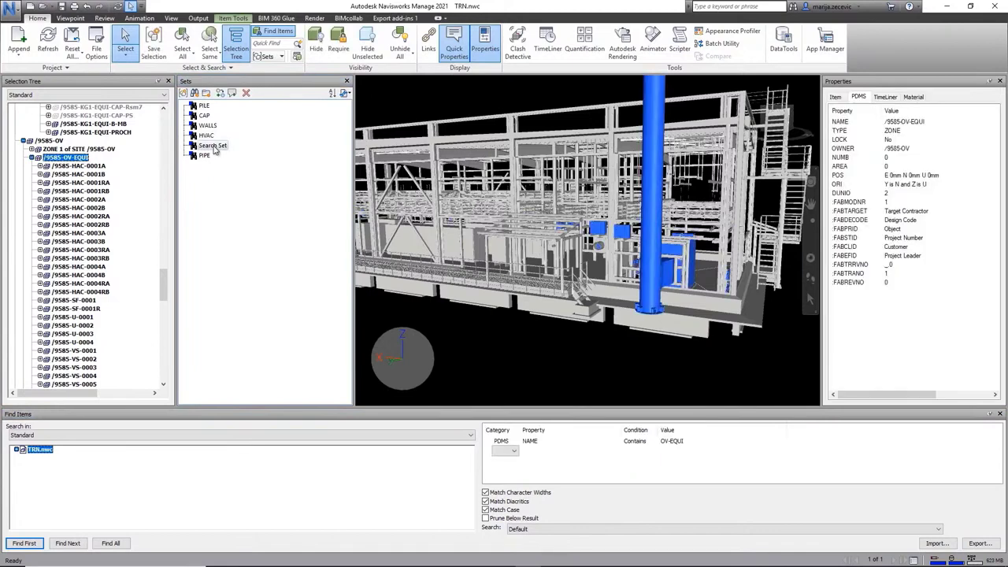
{"action": "type", "text": "MECH"}
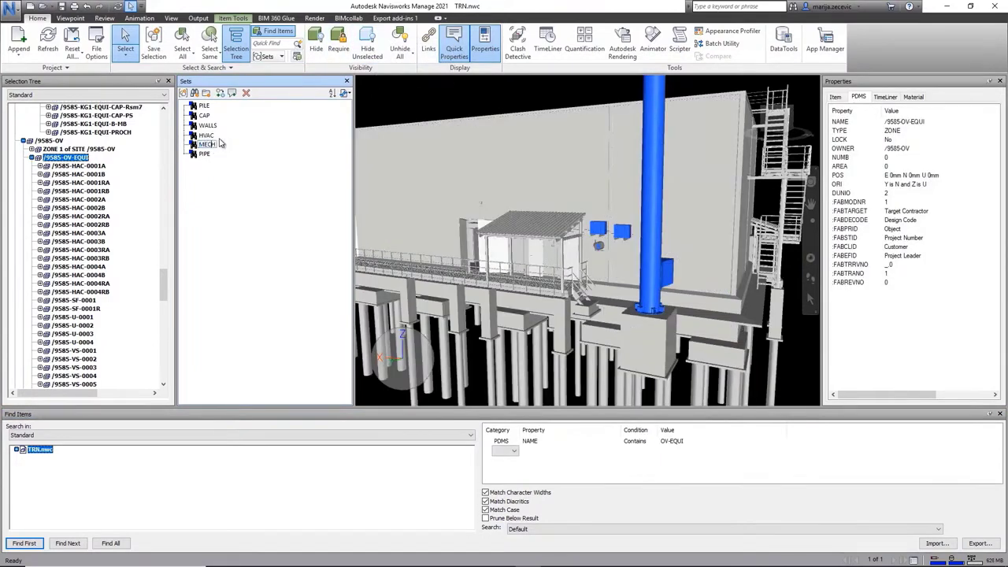
{"action": "type", "text": "ANICAL EQUIPMENT"}
{"action": "key", "text": "Return"}
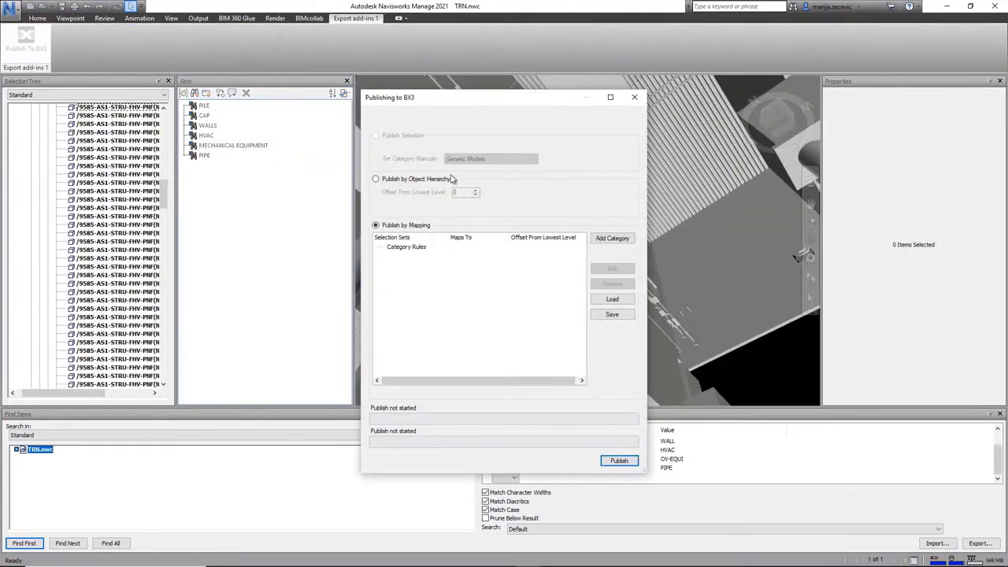
Add a BX3 publish rule that maps the PILE and CAP selection sets to the Structural Foundations category.
{"action": "left_click", "coordinate": [406, 246]}
{"action": "left_click", "coordinate": [612, 238]}
{"action": "left_click", "coordinate": [519, 208]}
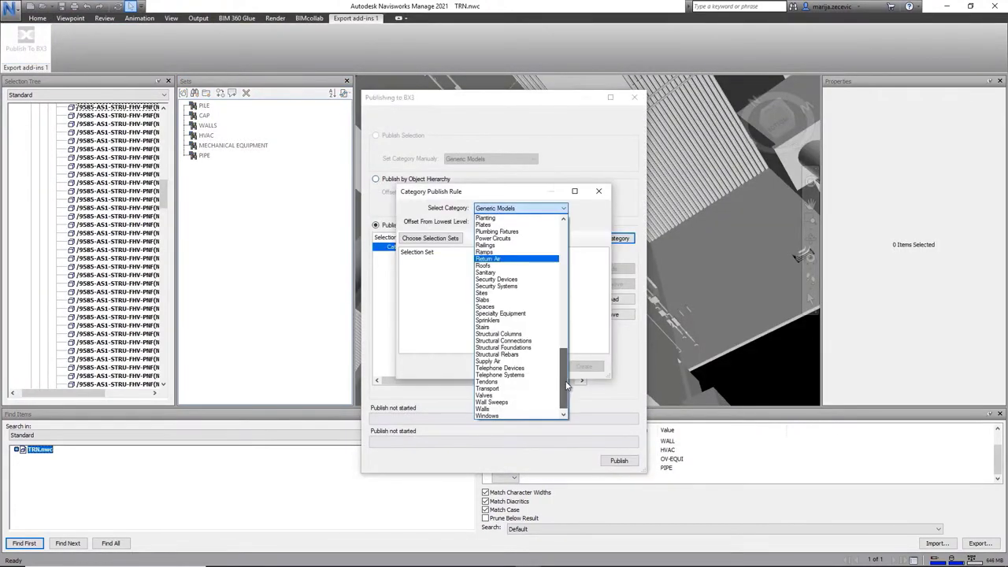
{"action": "left_click", "coordinate": [515, 349]}
{"action": "left_click", "coordinate": [461, 239]}
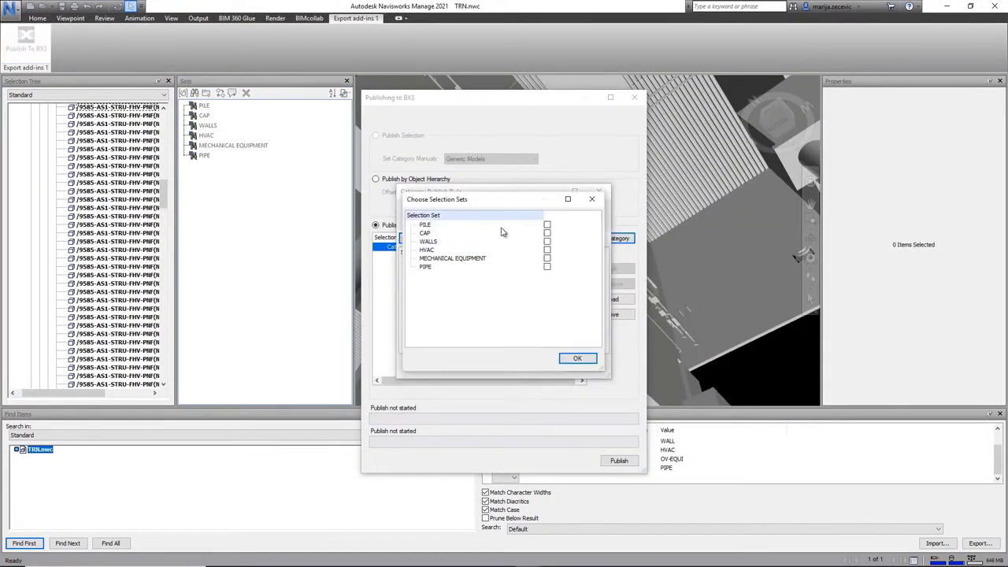
{"action": "left_click", "coordinate": [547, 233]}
{"action": "left_click", "coordinate": [577, 359]}
{"action": "left_click", "coordinate": [583, 365]}
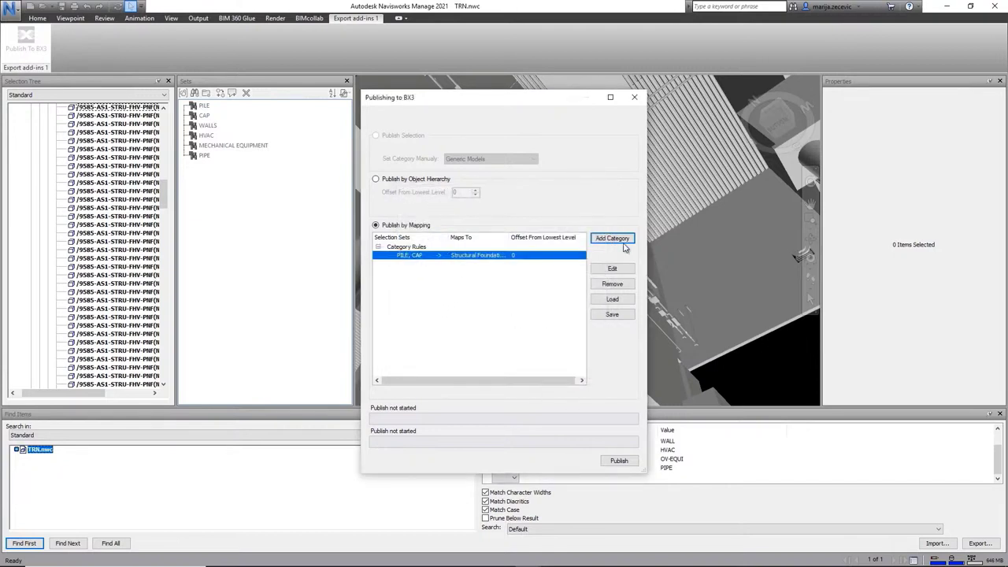
Add a category rule that maps the WALLS selection set to the Walls category.
{"action": "left_click", "coordinate": [620, 238]}
{"action": "left_click", "coordinate": [501, 210]}
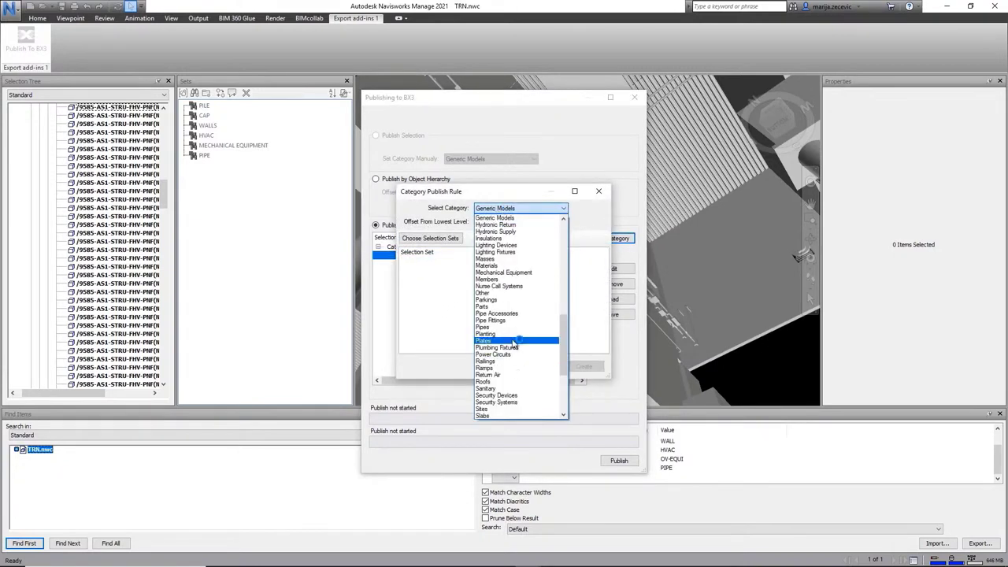
{"action": "scroll", "coordinate": [515, 346], "scroll_direction": "down", "scroll_amount": 5}
{"action": "left_click", "coordinate": [510, 390]}
{"action": "left_click", "coordinate": [430, 238]}
{"action": "left_click", "coordinate": [549, 226]}
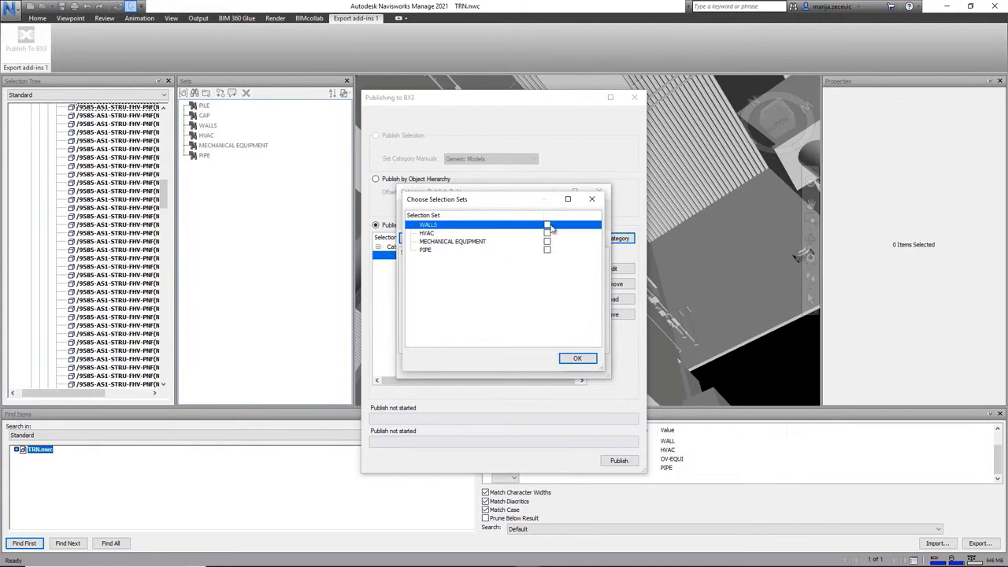
{"action": "left_click", "coordinate": [577, 358]}
{"action": "left_click", "coordinate": [581, 367]}
Add a category rule that maps the HVAC selection set to the Ducts category.
{"action": "left_click", "coordinate": [619, 237]}
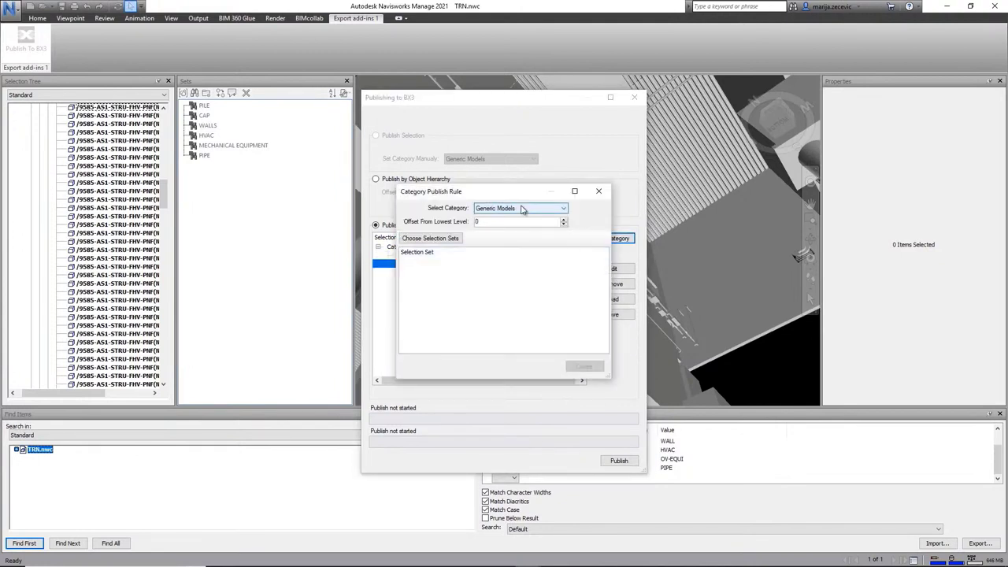
{"action": "left_click", "coordinate": [520, 209]}
{"action": "scroll", "coordinate": [504, 354], "scroll_direction": "up", "scroll_amount": 12}
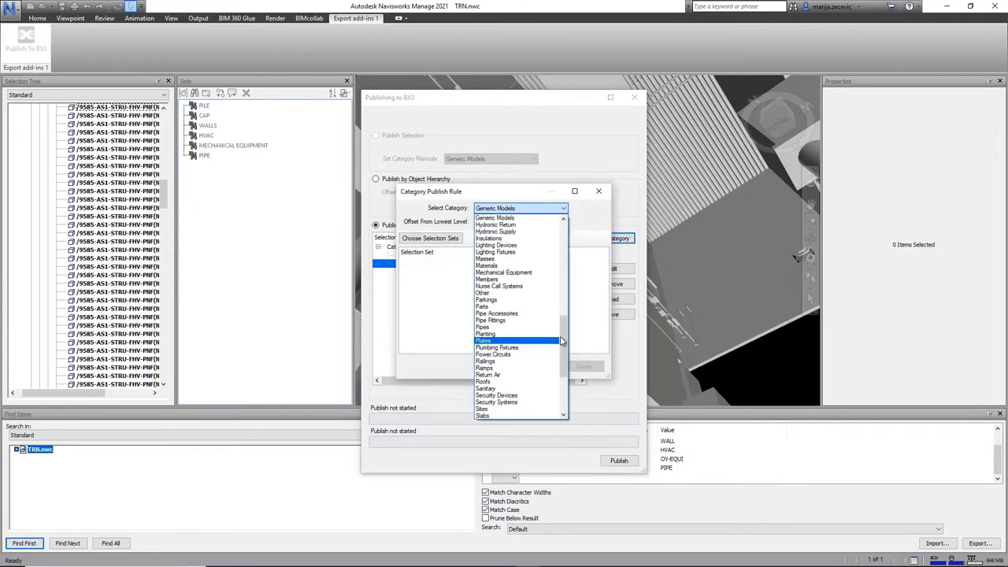
{"action": "left_click", "coordinate": [502, 395]}
{"action": "left_click", "coordinate": [431, 238]}
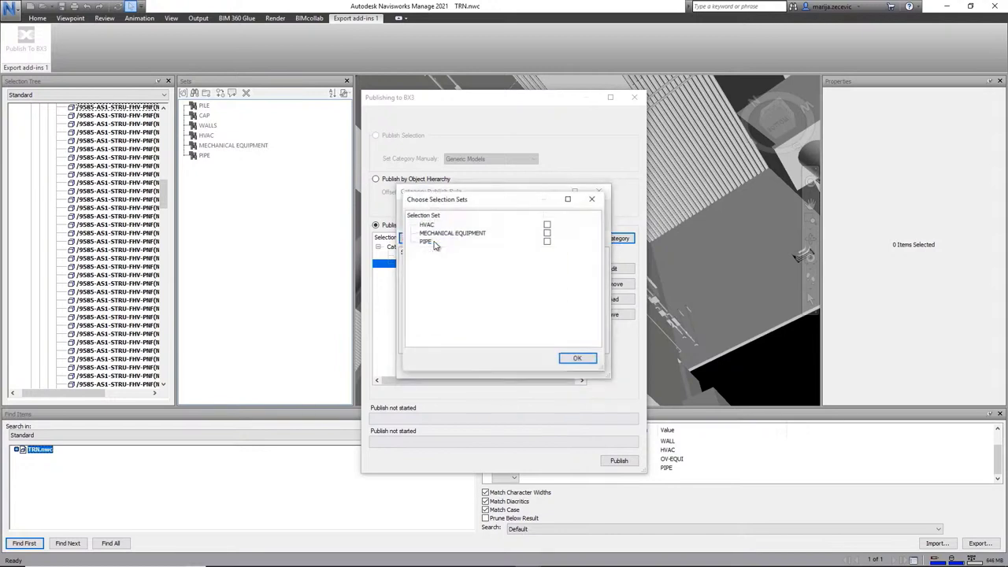
{"action": "left_click", "coordinate": [548, 228]}
{"action": "left_click", "coordinate": [579, 366]}
{"action": "left_click", "coordinate": [584, 367]}
Add a category rule that maps the MECHANICAL EQUIPMENT selection set to the Mechanical Equipment category.
{"action": "left_click", "coordinate": [618, 238]}
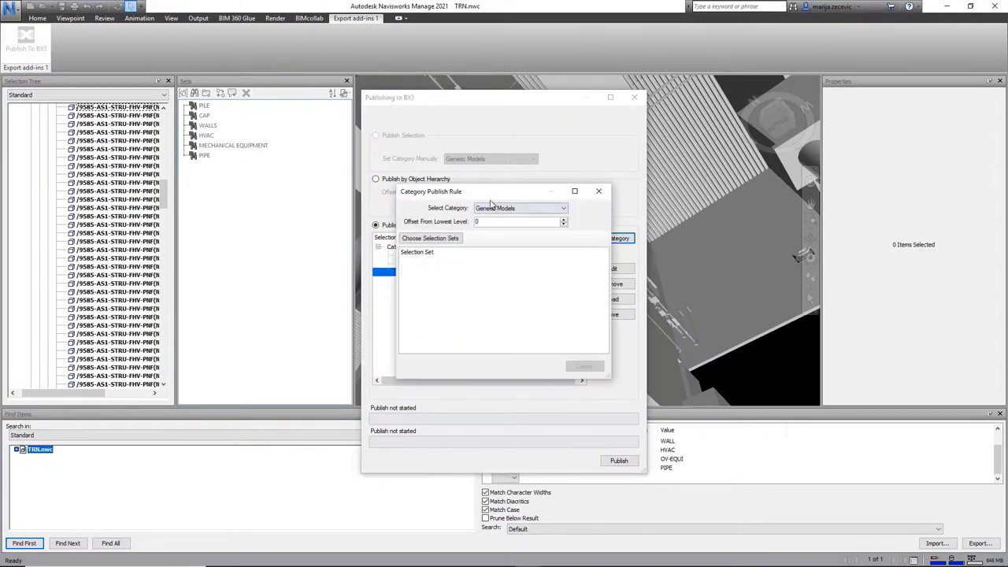
{"action": "left_click", "coordinate": [514, 208]}
{"action": "left_click", "coordinate": [508, 280]}
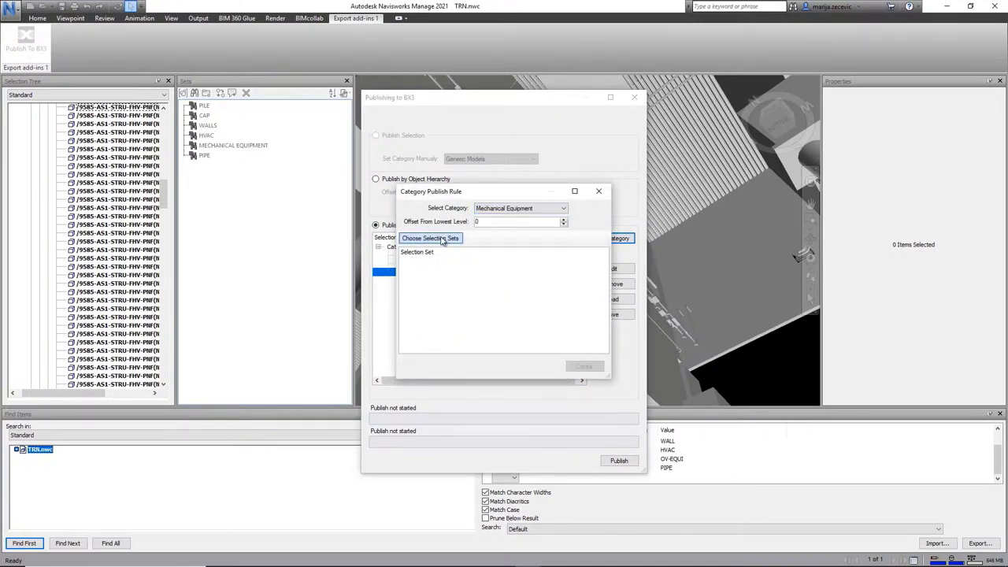
{"action": "left_click", "coordinate": [431, 238]}
{"action": "left_click", "coordinate": [547, 225]}
{"action": "left_click", "coordinate": [577, 358]}
{"action": "left_click", "coordinate": [582, 366]}
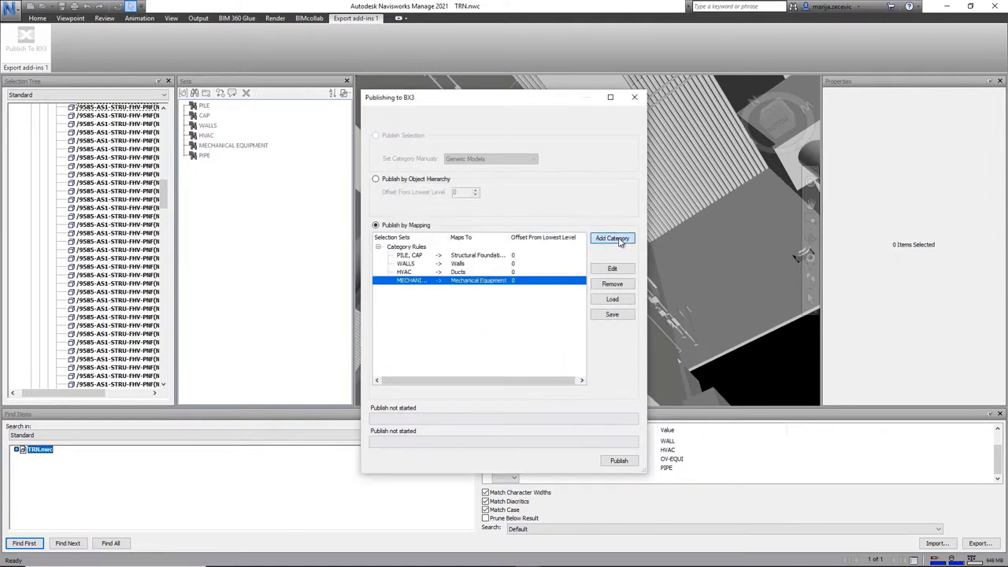
Add a category rule that maps the PIPE selection set to the Pipes category.
{"action": "left_click", "coordinate": [618, 238]}
{"action": "left_click", "coordinate": [514, 208]}
{"action": "left_click", "coordinate": [488, 320]}
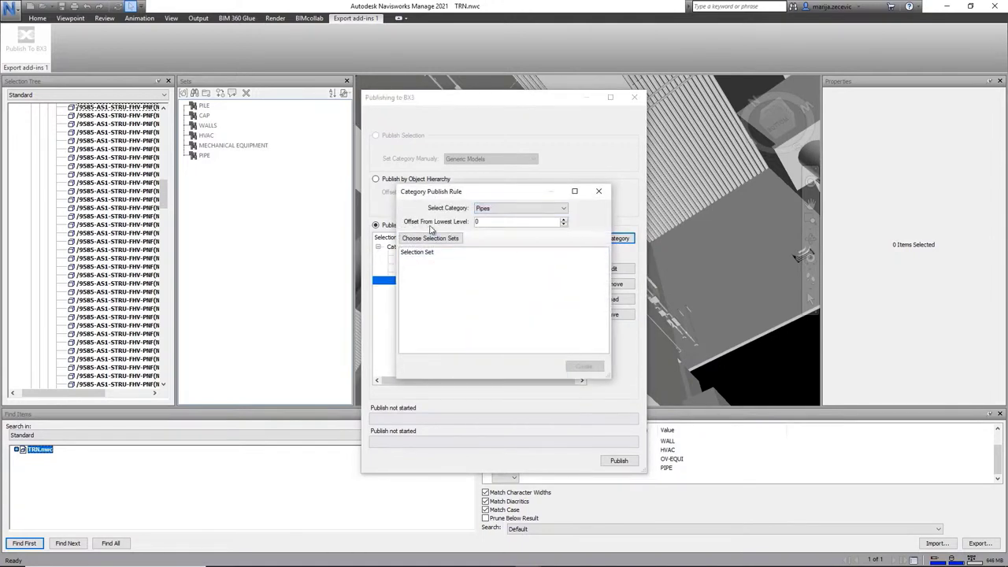
{"action": "left_click", "coordinate": [432, 238]}
{"action": "left_click", "coordinate": [546, 226]}
{"action": "left_click", "coordinate": [579, 359]}
{"action": "left_click", "coordinate": [583, 366]}
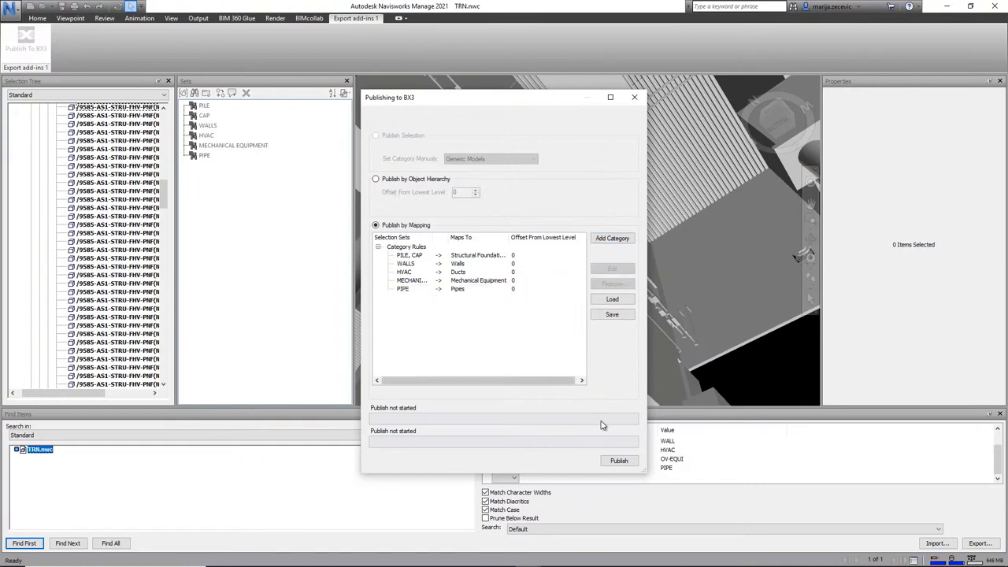
Publish the mapped model as a Building Explorer BX3 file in the Documents folder.
{"action": "left_click", "coordinate": [619, 461]}
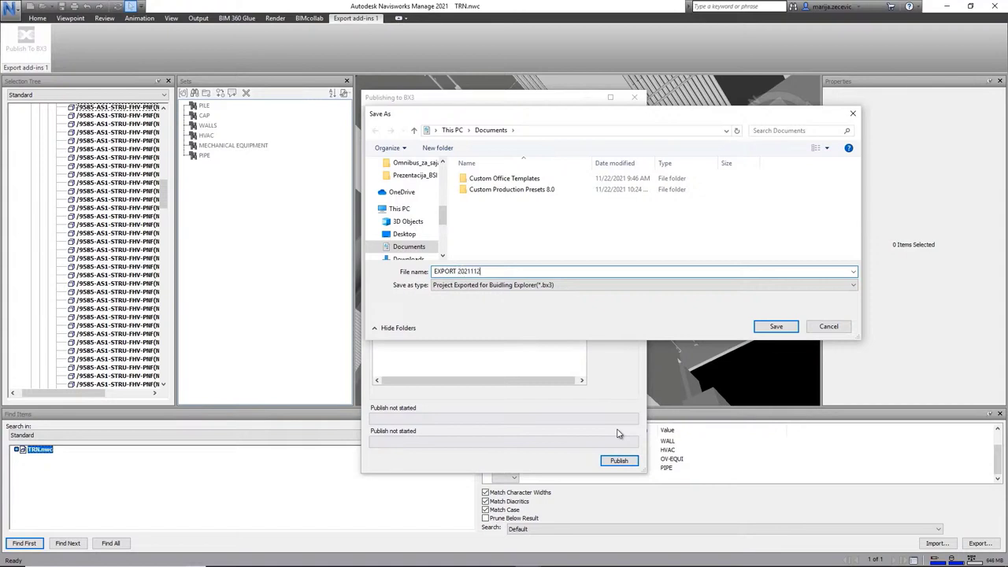
{"action": "left_click", "coordinate": [768, 326]}
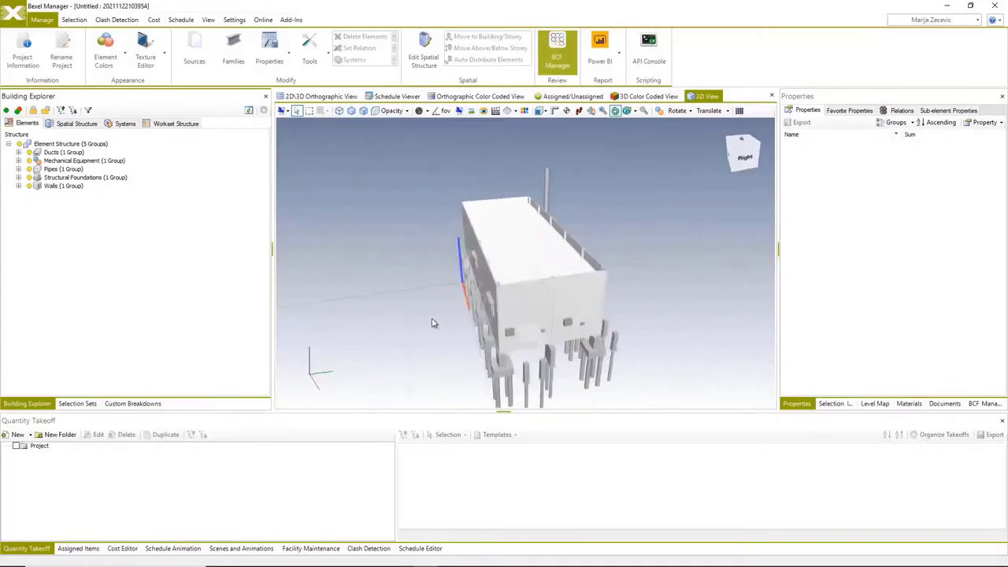
In Bexel Manager, review the properties of a wall panel and a structural foundation in the 3D view, then clear the selection.
{"action": "left_click", "coordinate": [510, 197]}
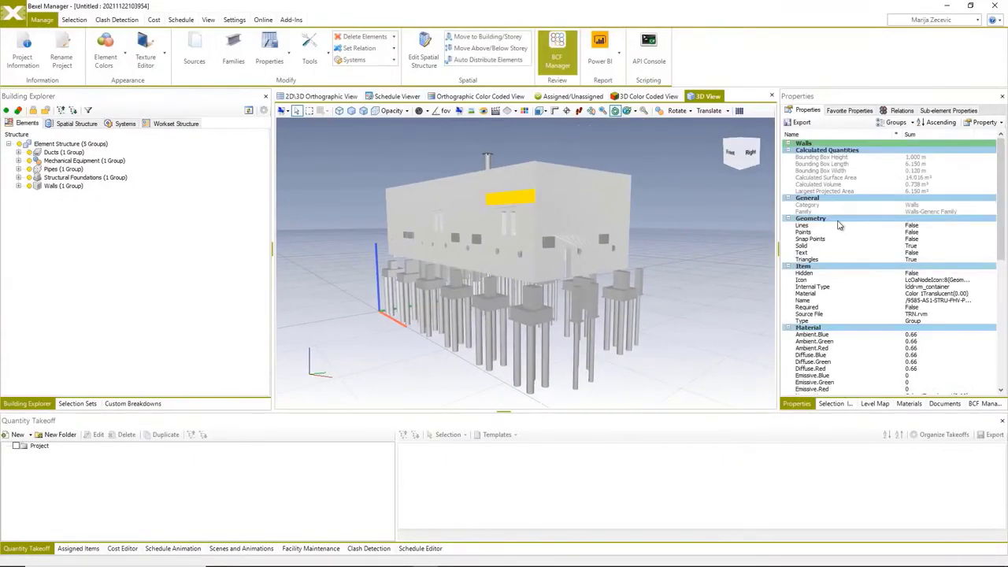
{"action": "scroll", "coordinate": [858, 197], "scroll_direction": "down", "scroll_amount": 8}
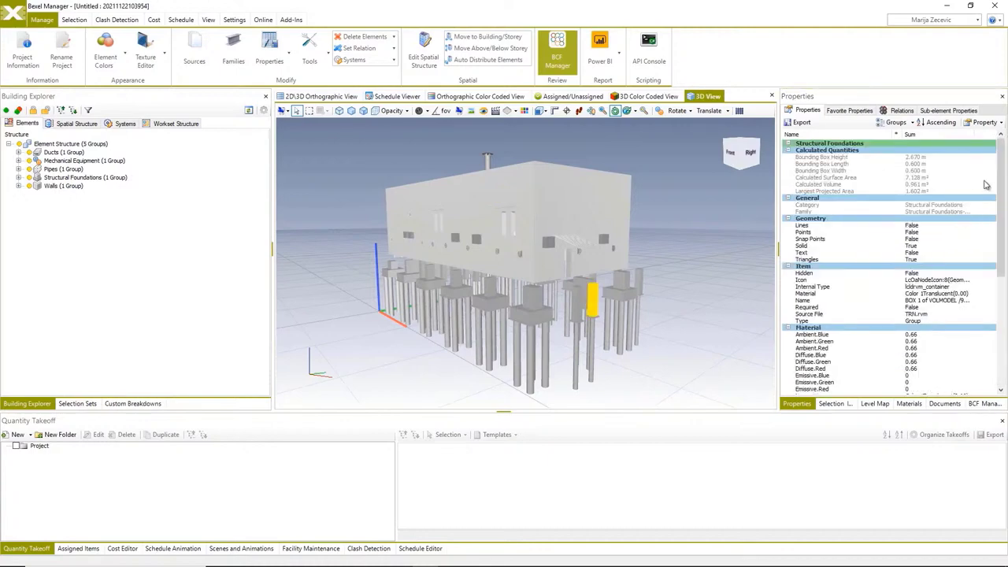
{"action": "scroll", "coordinate": [928, 309], "scroll_direction": "down", "scroll_amount": 2}
{"action": "scroll", "coordinate": [928, 309], "scroll_direction": "up", "scroll_amount": 5}
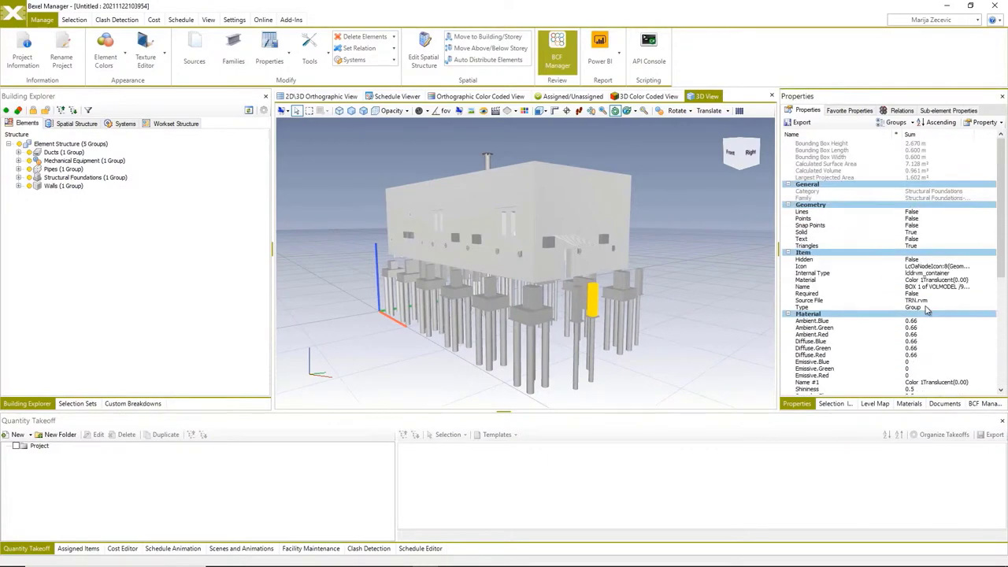
{"action": "left_click", "coordinate": [671, 321]}
Isolate the Ducts category in the 3D view.
{"action": "left_click", "coordinate": [59, 152]}
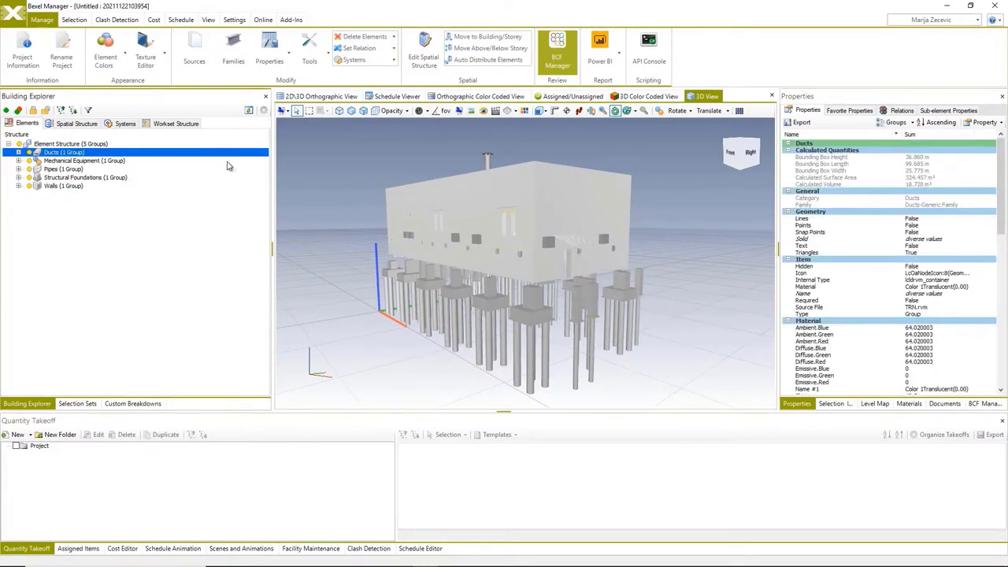
{"action": "right_click", "coordinate": [354, 163]}
{"action": "mouse_move", "coordinate": [440, 229]}
{"action": "left_click", "coordinate": [536, 234]}
{"action": "left_click", "coordinate": [535, 337]}
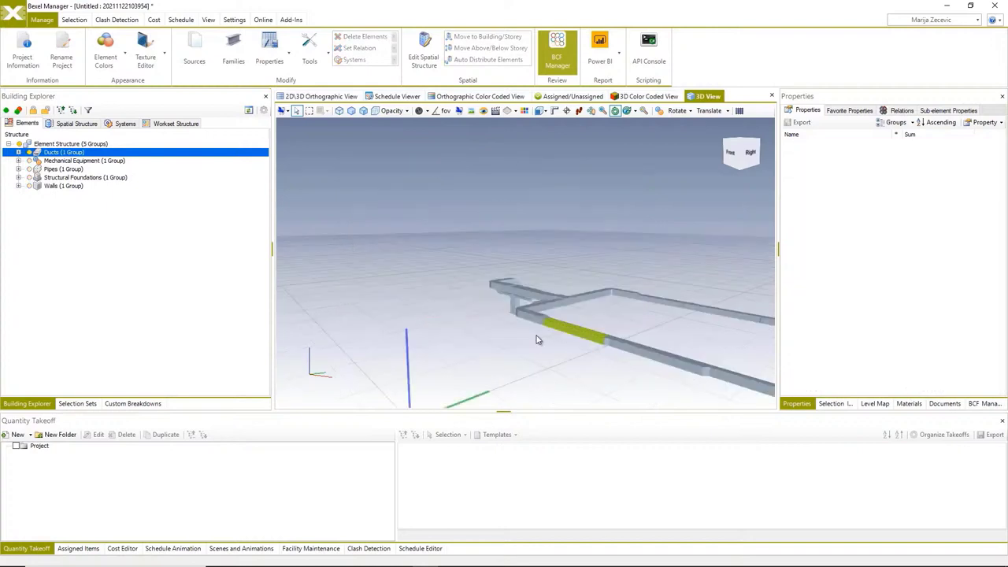
Turn the visibility of Mechanical Equipment, Pipes, Structural Foundations and Walls back on.
{"action": "left_click", "coordinate": [31, 169]}
{"action": "left_click", "coordinate": [31, 177]}
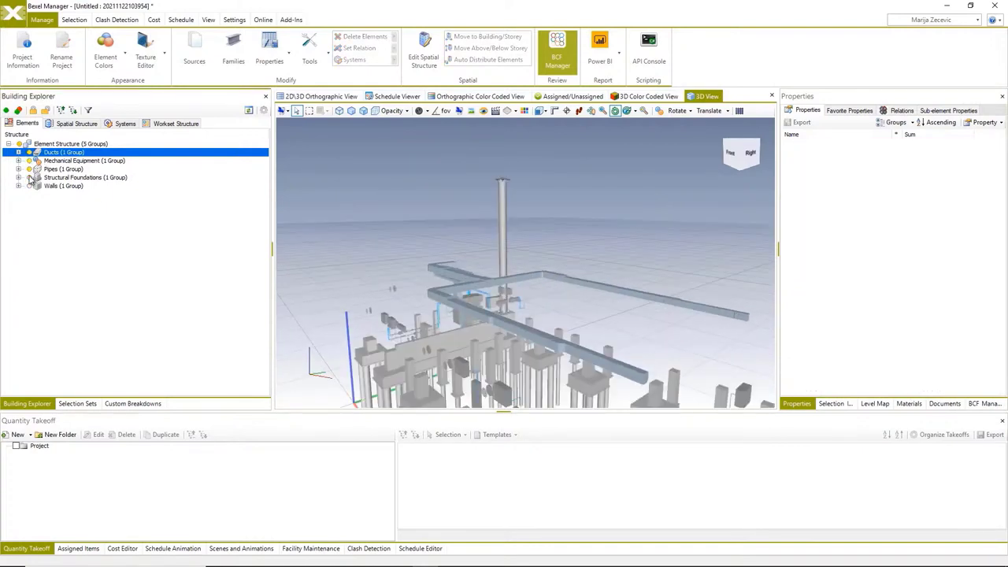
{"action": "left_click", "coordinate": [31, 185]}
Start a new blank custom breakdown and include Building 01 as its source.
{"action": "left_click", "coordinate": [132, 403]}
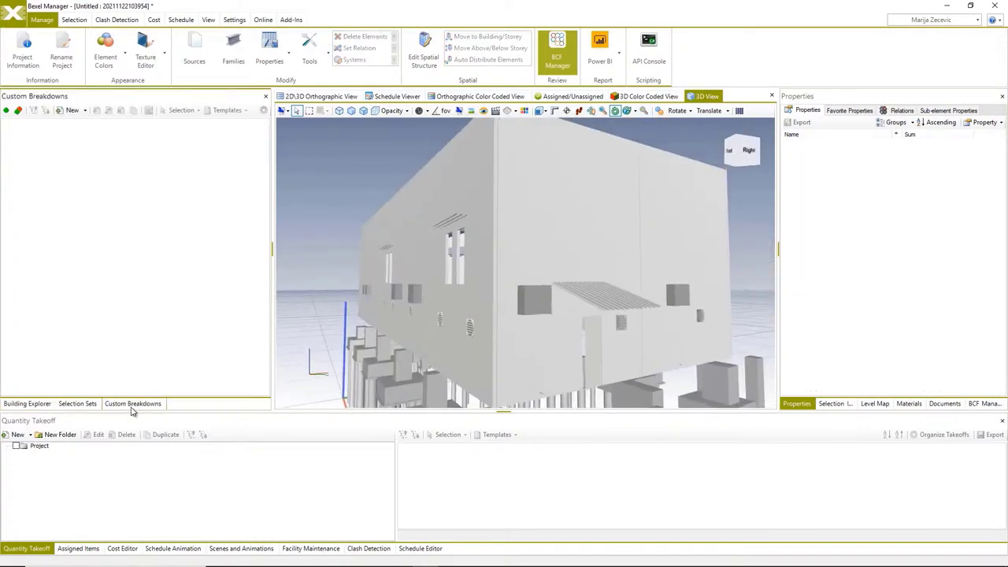
{"action": "left_click", "coordinate": [72, 110]}
{"action": "left_click", "coordinate": [227, 192]}
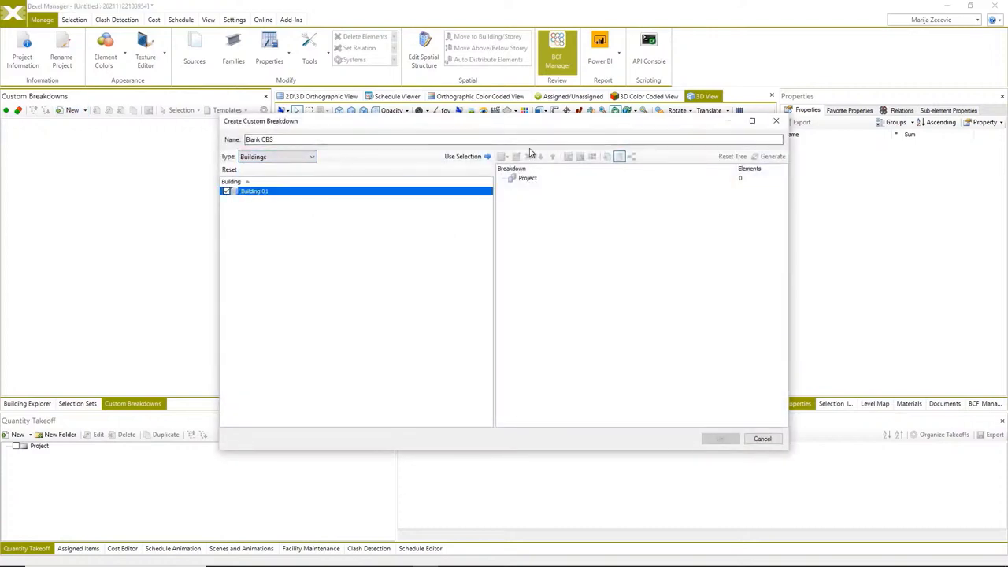
Add a grouping by the TYPE property under the Project node of the breakdown.
{"action": "right_click", "coordinate": [547, 179]}
{"action": "mouse_move", "coordinate": [579, 185]}
{"action": "left_click", "coordinate": [726, 277]}
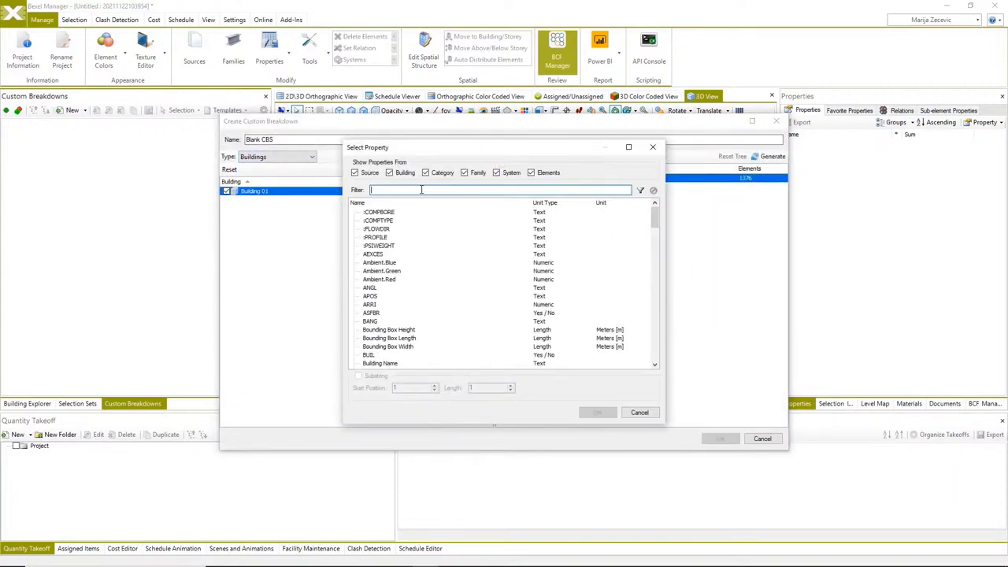
{"action": "left_click", "coordinate": [370, 237]}
{"action": "left_click", "coordinate": [596, 411]}
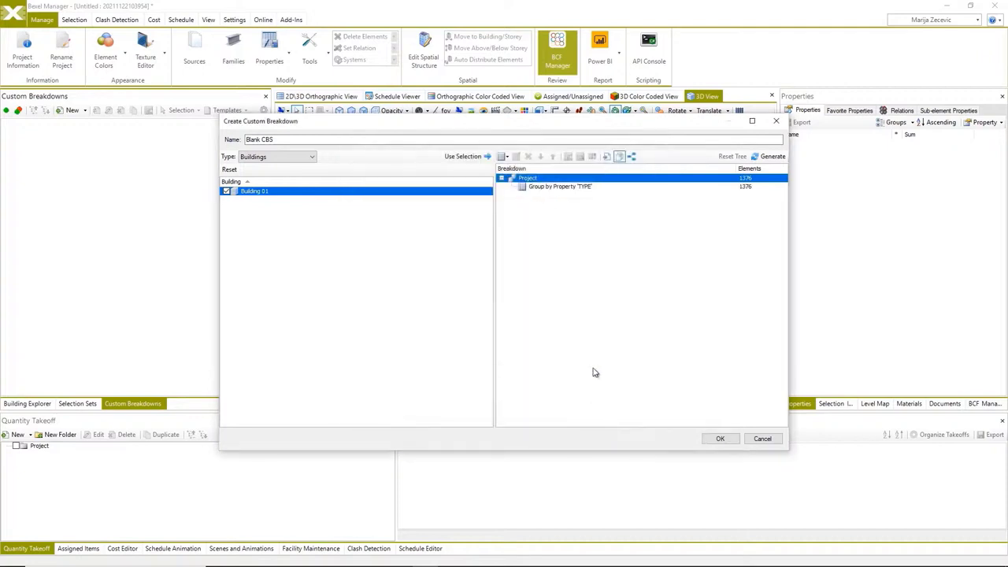
Generate the TYPE groups and create the custom breakdown.
{"action": "left_click", "coordinate": [559, 186]}
{"action": "left_click", "coordinate": [769, 156]}
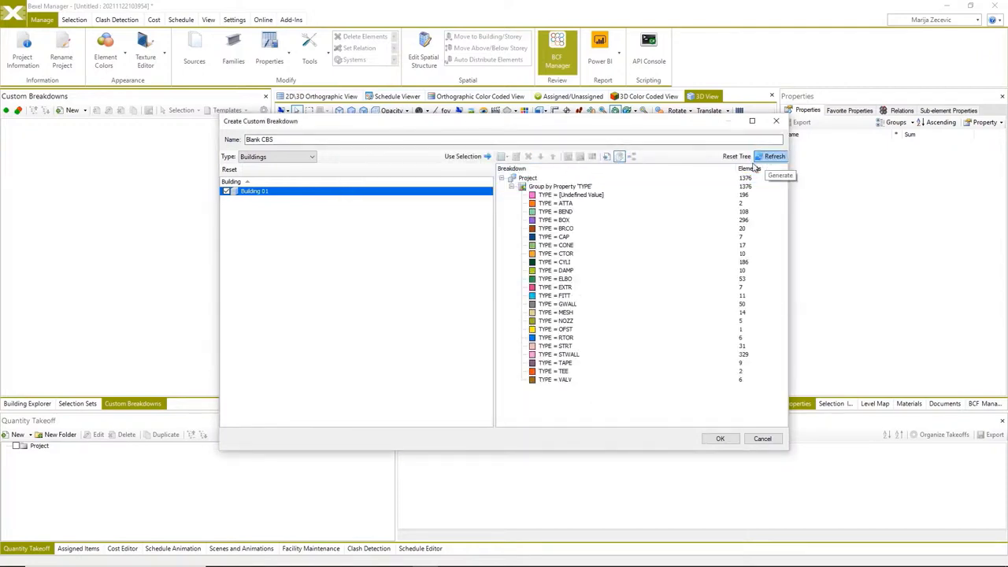
{"action": "left_click", "coordinate": [720, 438]}
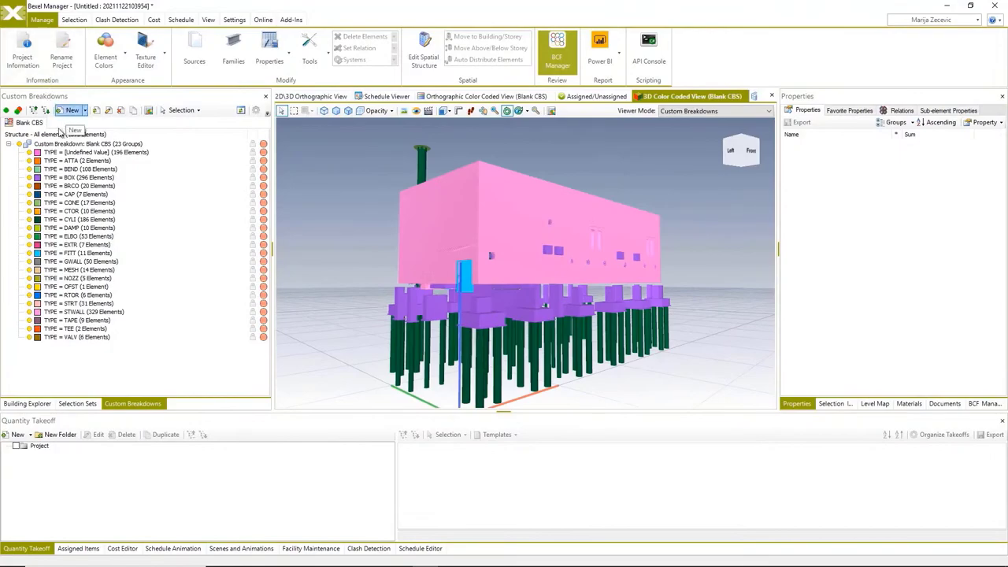
Inspect the element properties of the undefined TYPE group and the ATTA group in the new breakdown.
{"action": "left_click", "coordinate": [49, 154]}
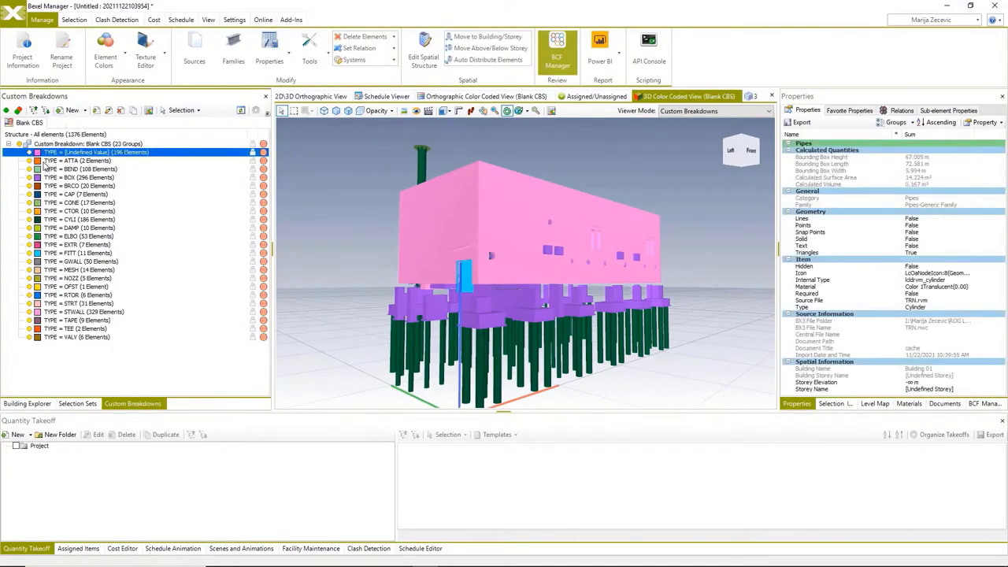
{"action": "left_click", "coordinate": [45, 163]}
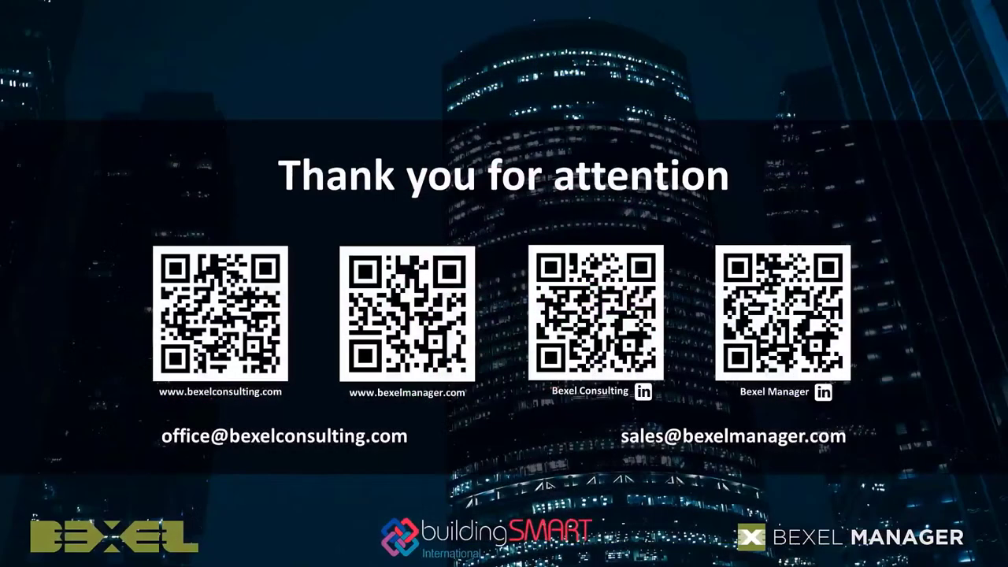